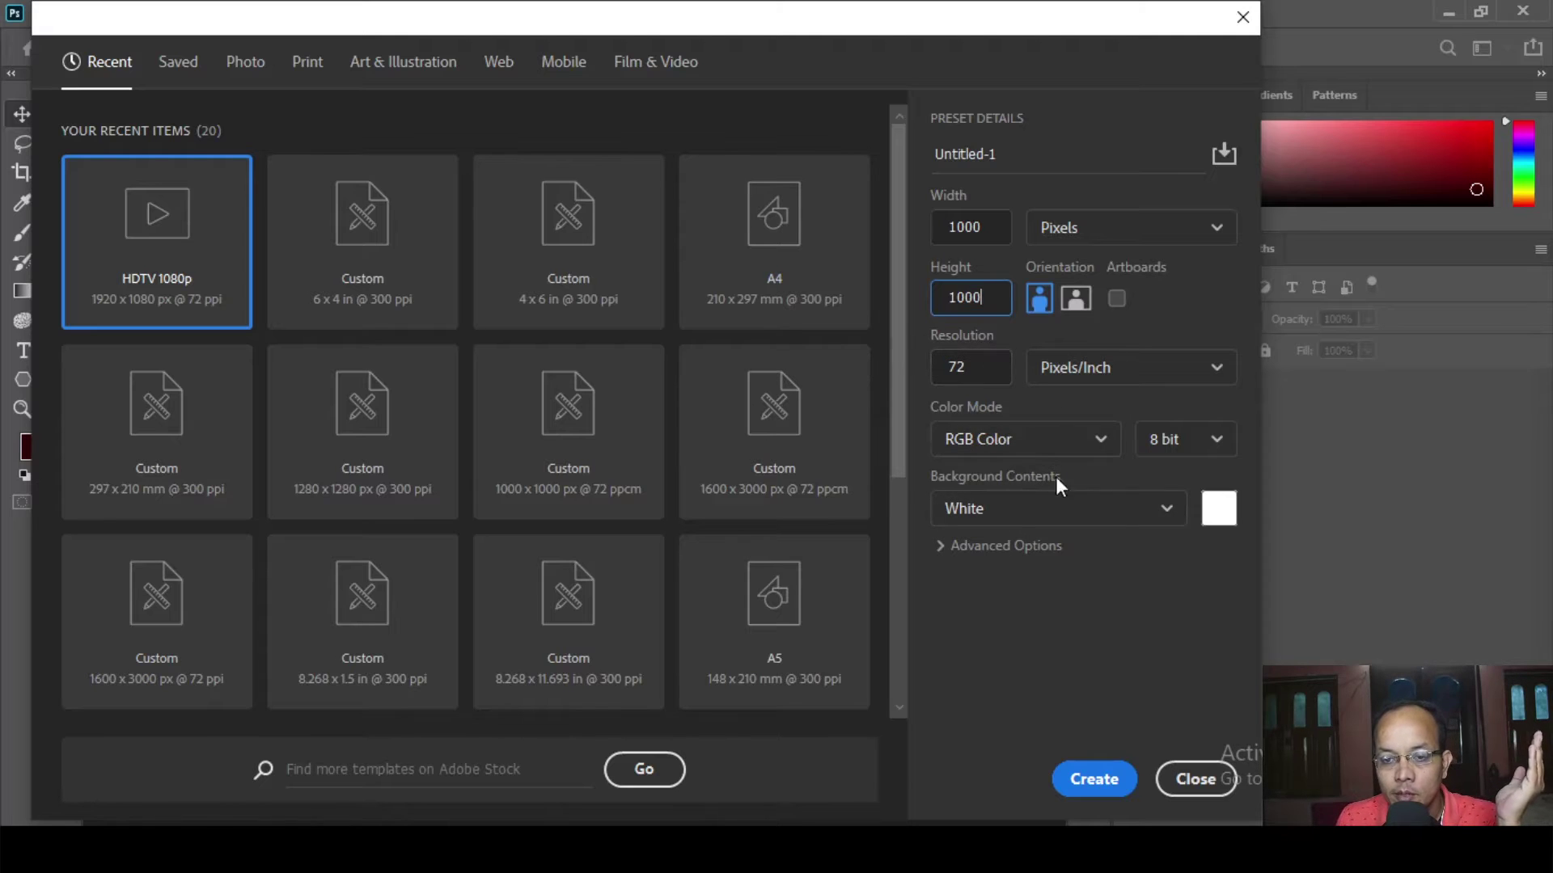
- Create a 1000 x 1000 pixel RGB document at 72 pixels/inch with a white background
click(1120, 775)
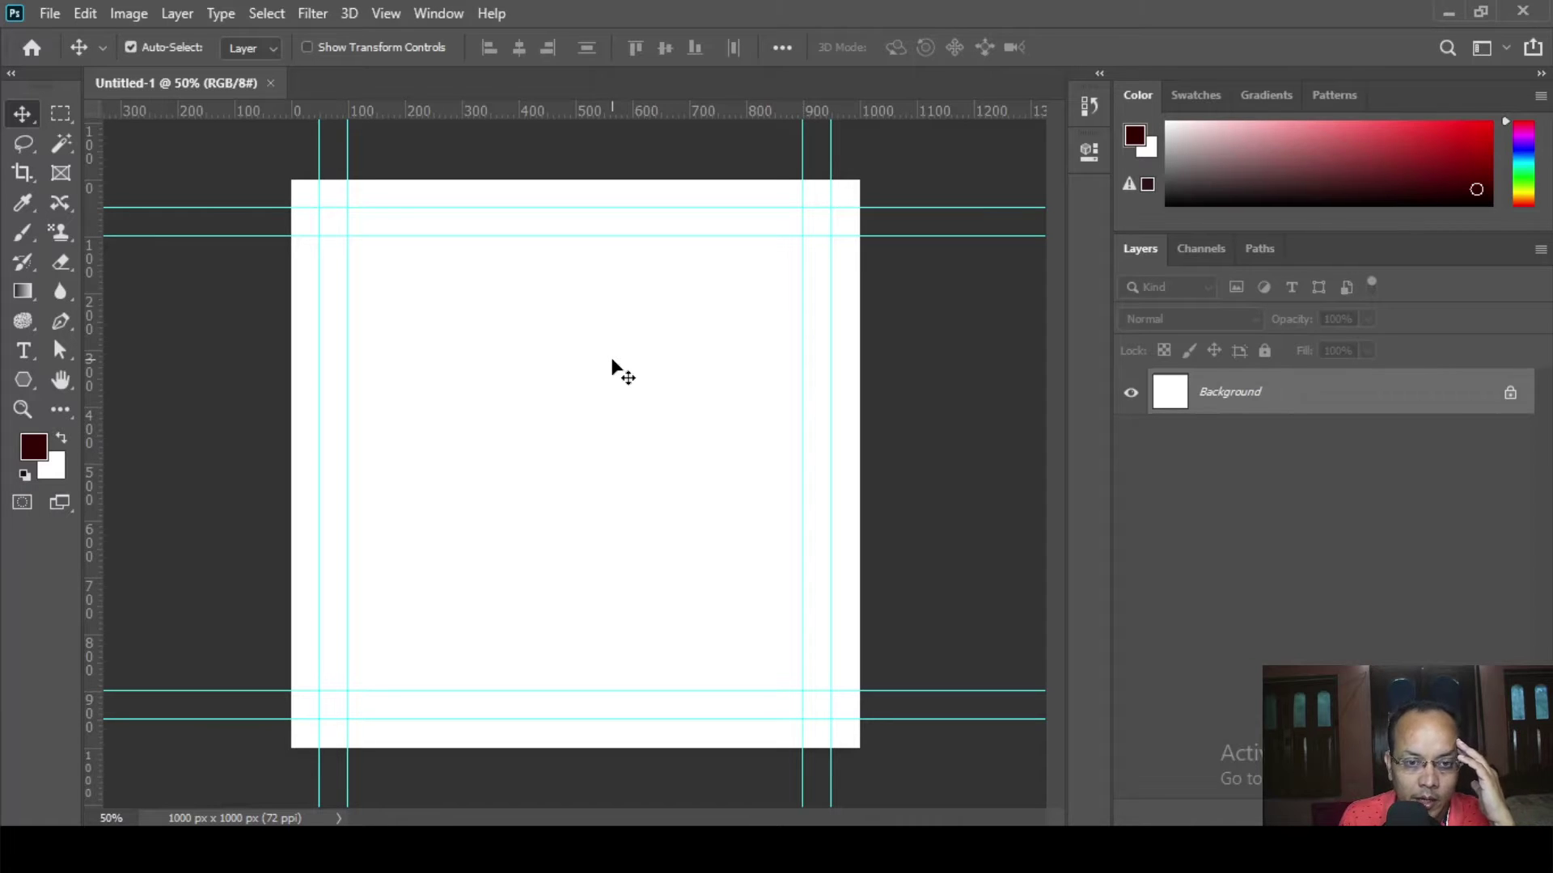
click(350, 13)
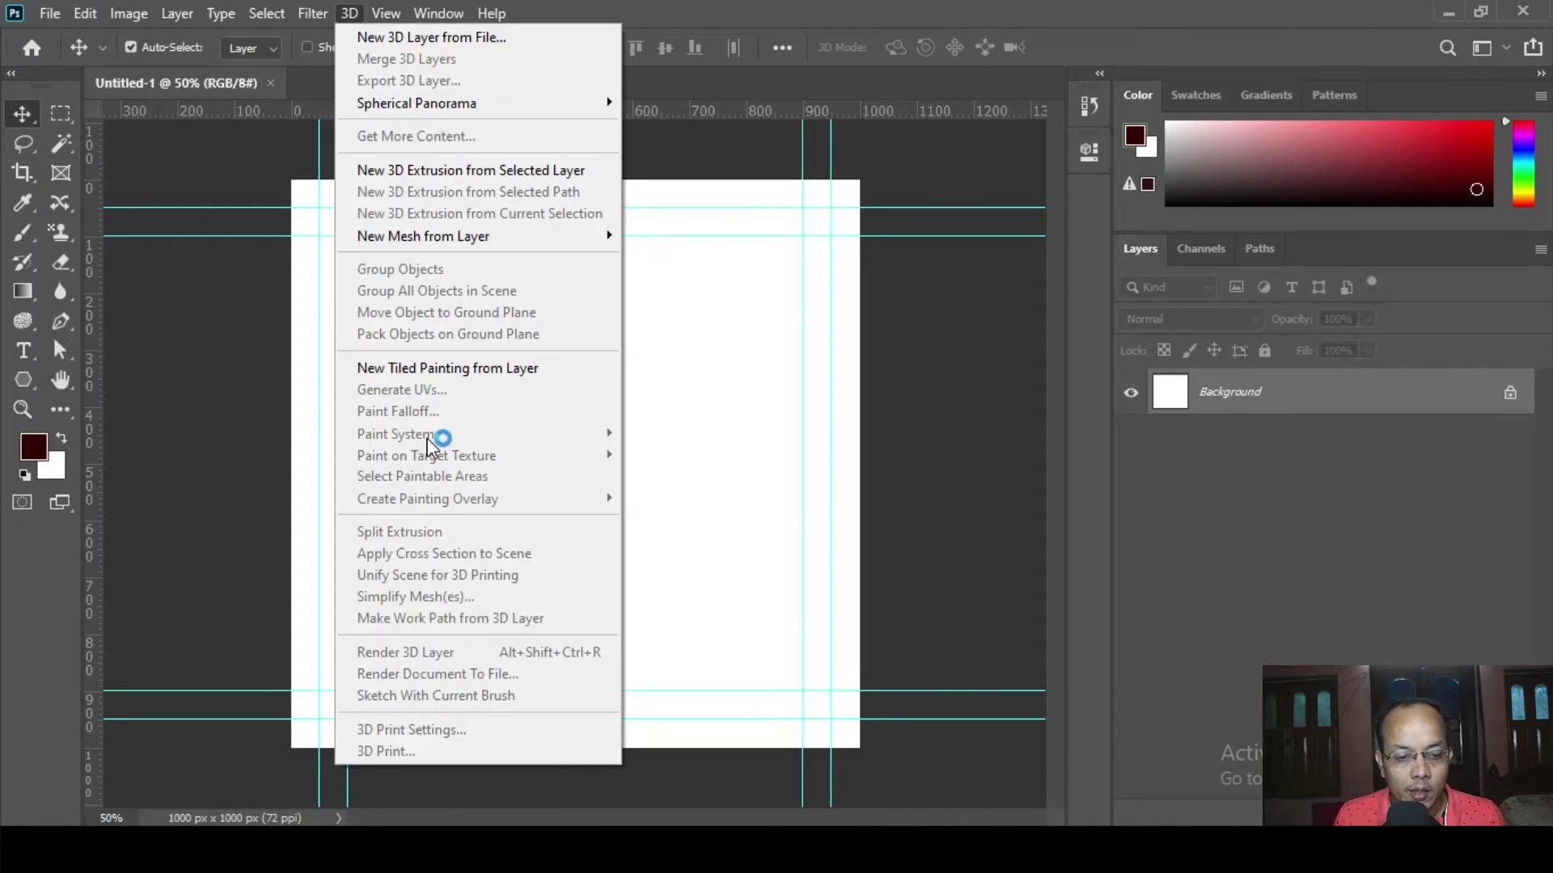
click(377, 34)
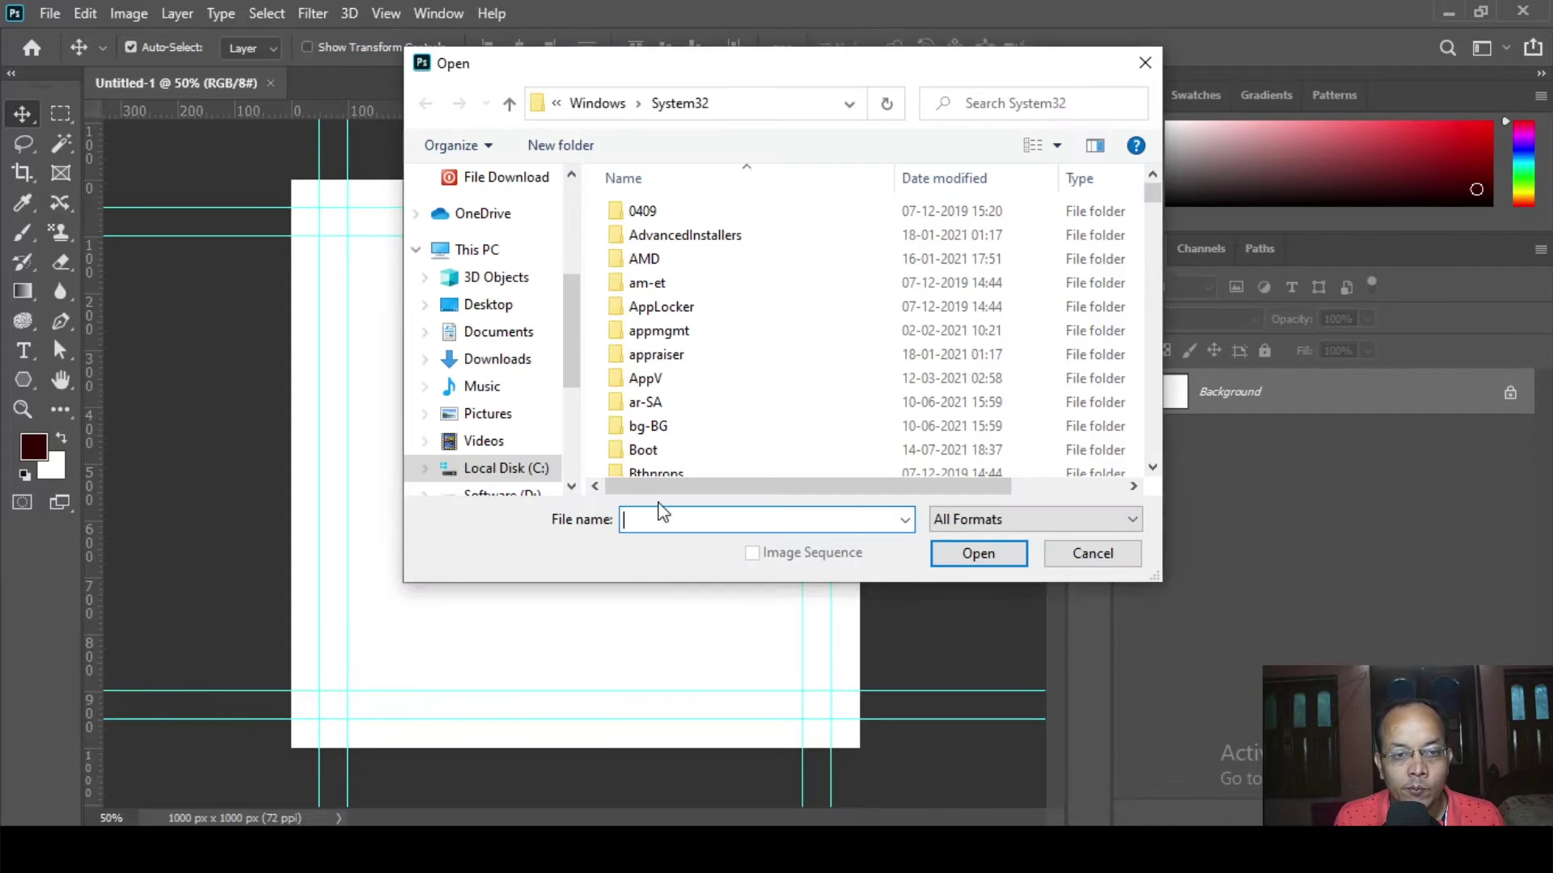
click(1102, 556)
- Clear the existing canvas guides and add a new guide layout with 50 px margins on all four sides
click(383, 15)
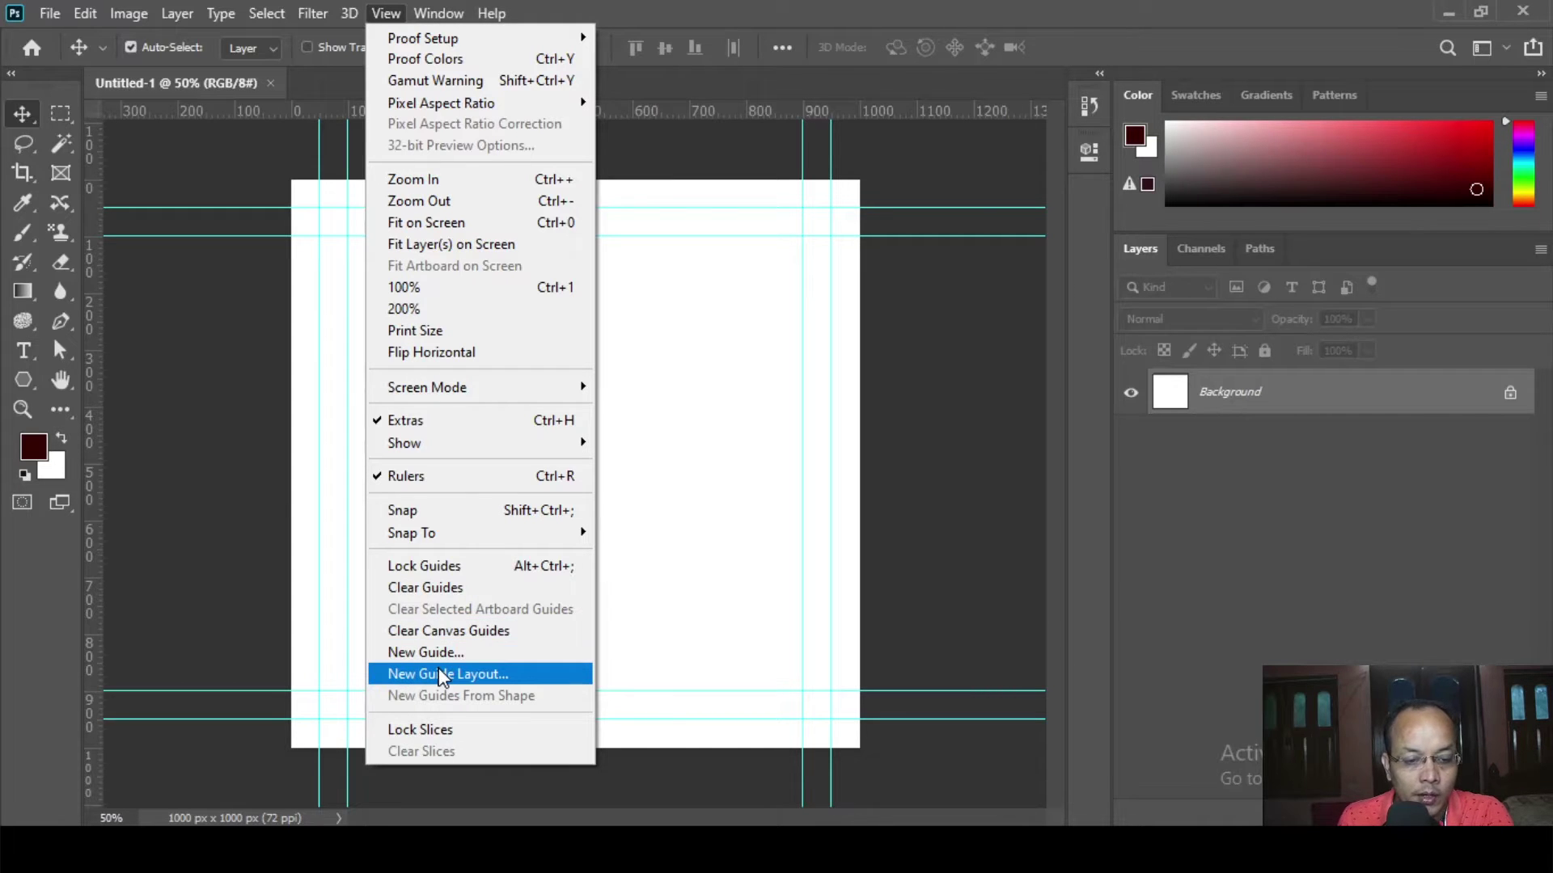
click(440, 631)
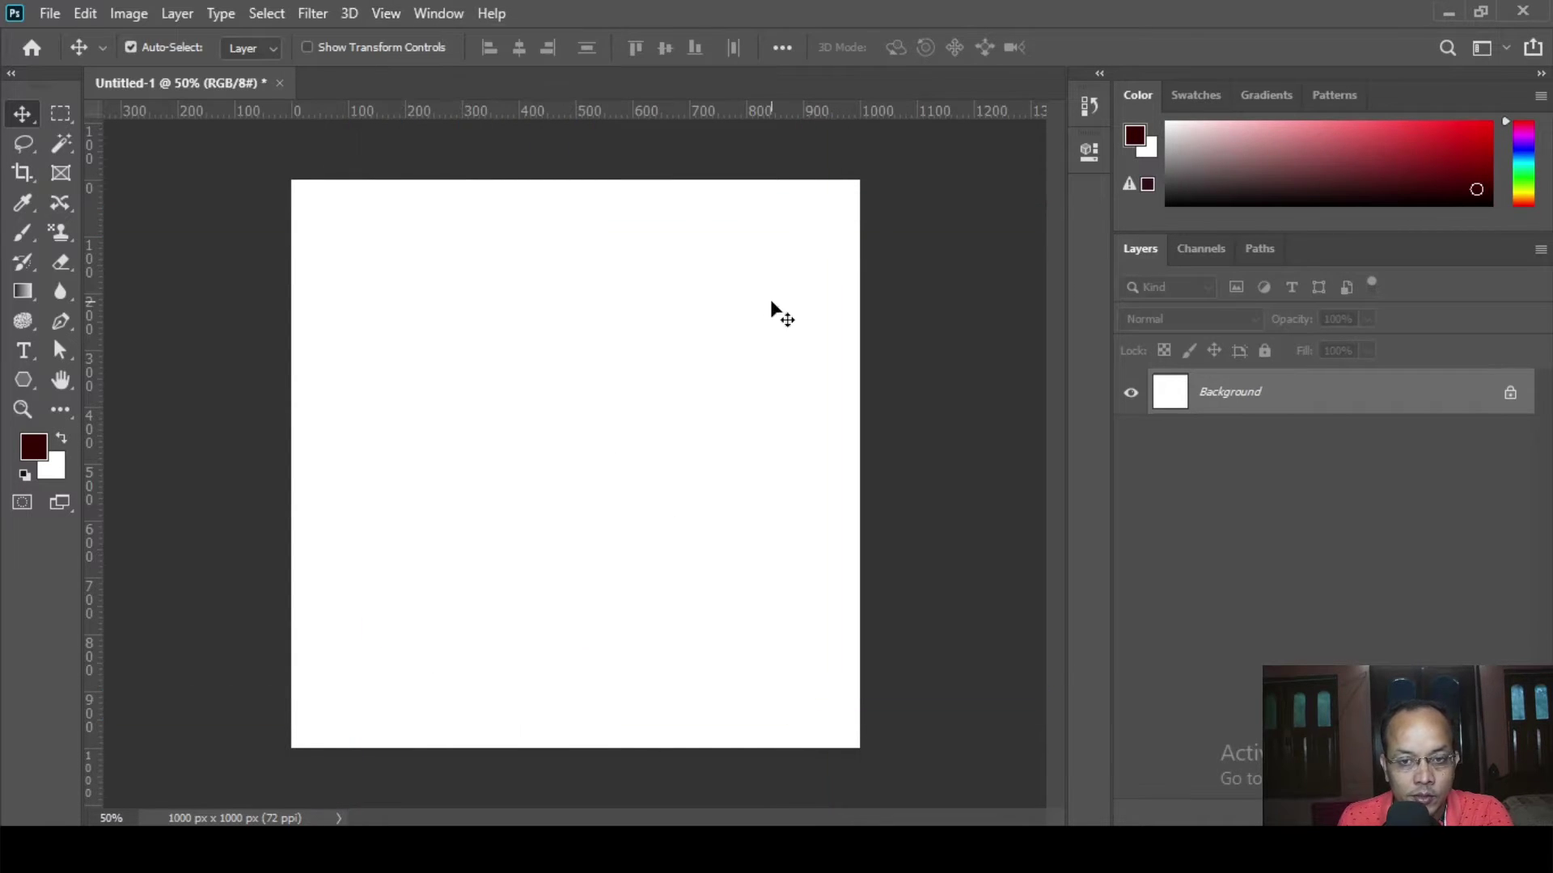
click(395, 21)
click(471, 675)
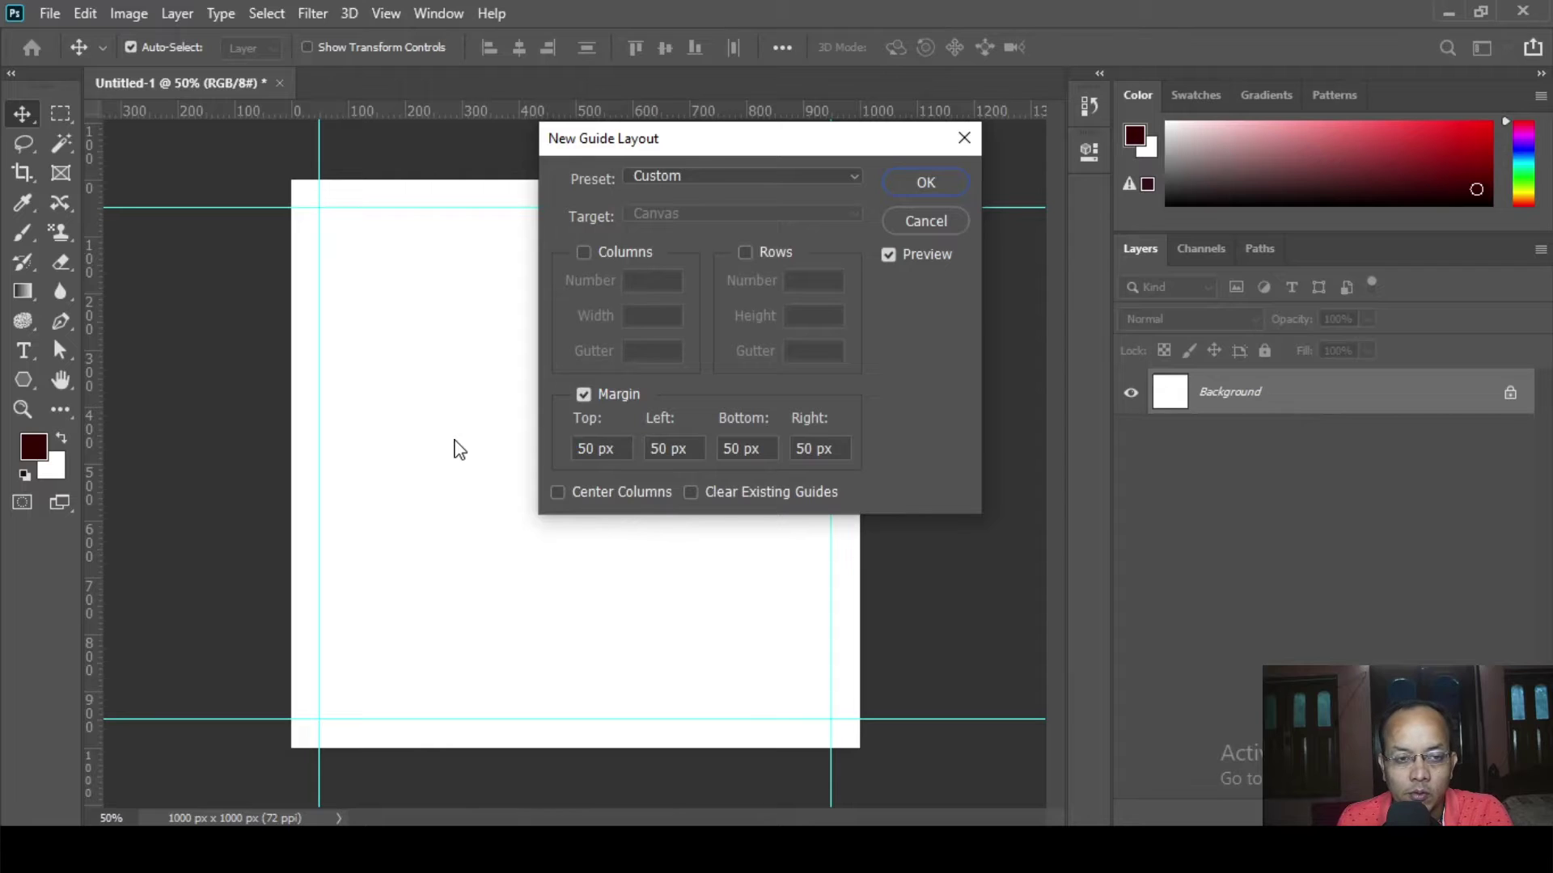
click(939, 183)
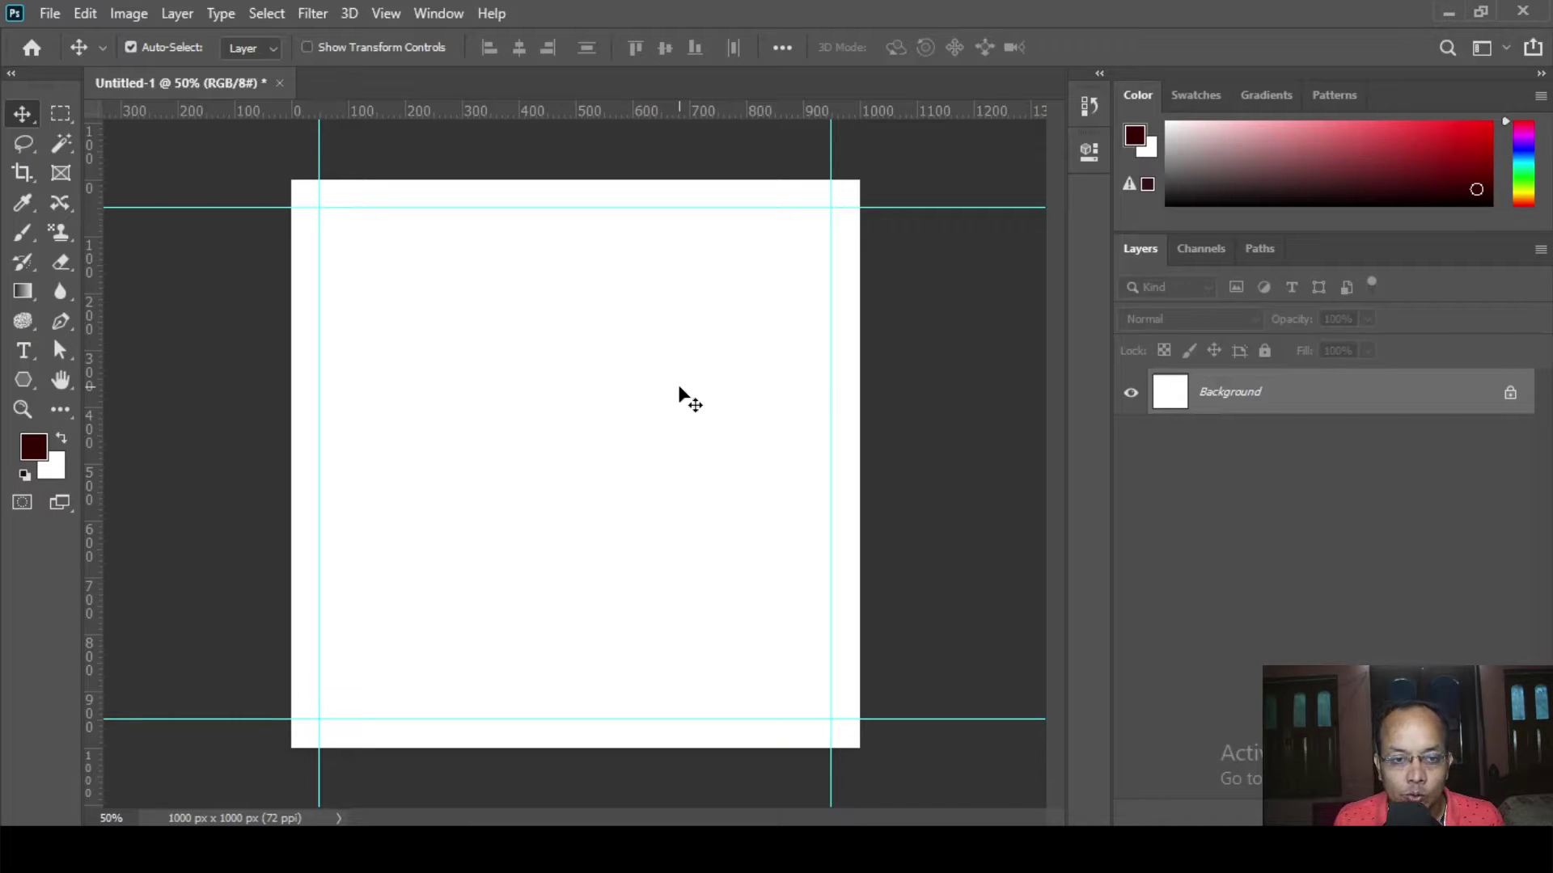
- Switch to Illustrator and look over the source artwork in City.ai and Bicycle.ai
key(alt+Tab)
key(alt+Tab)
key(alt+Tab)
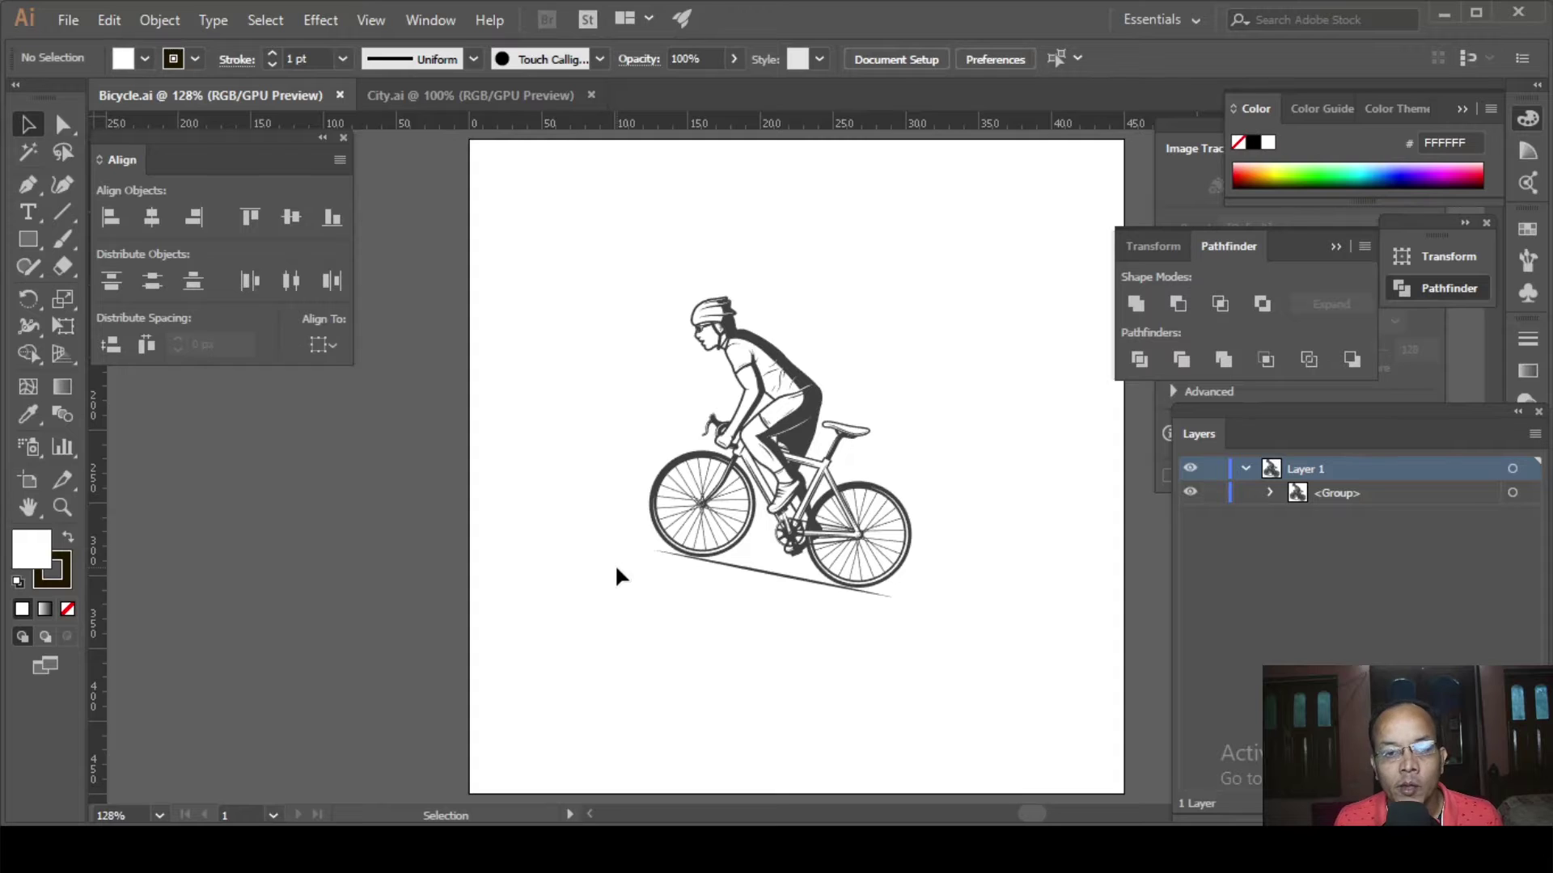
click(493, 97)
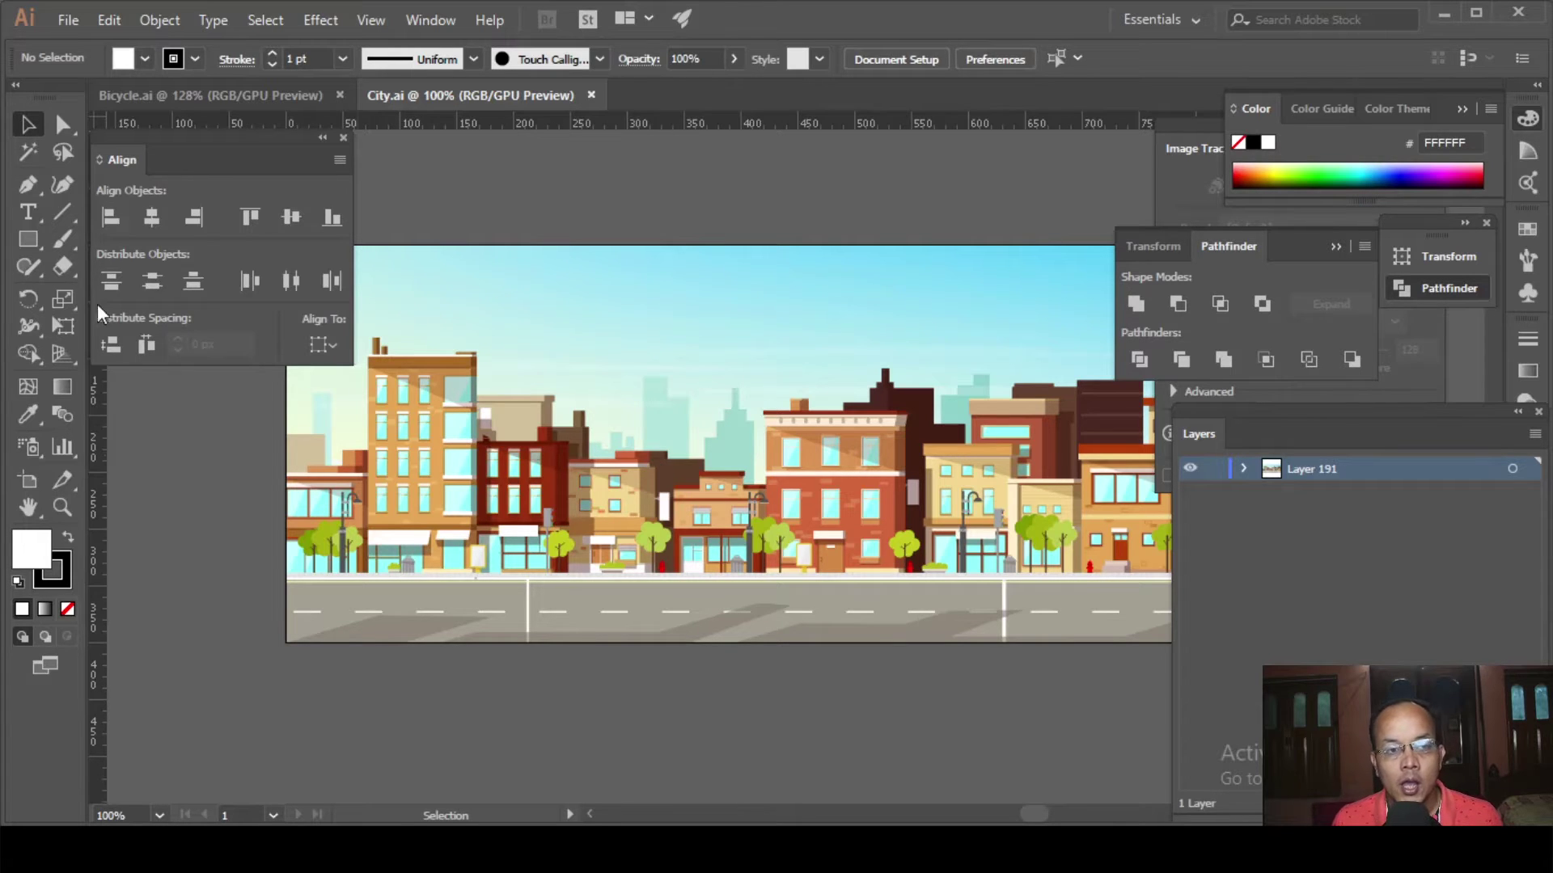
click(186, 95)
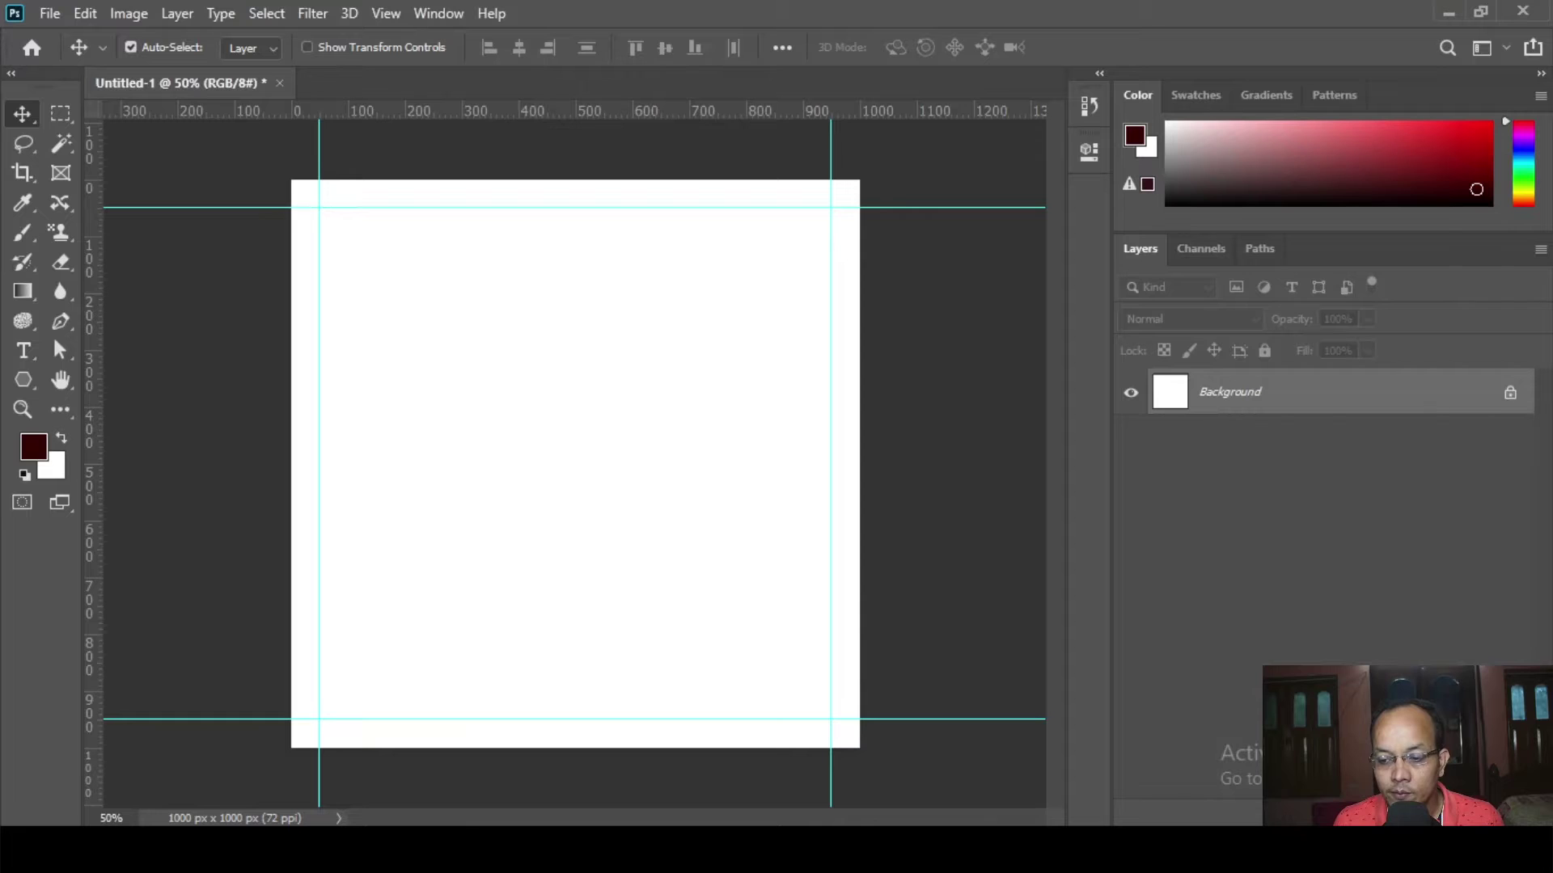
- Back in Photoshop, add a new empty layer and set the foreground colour to light grey b6b4b4
key(ctrl+alt+shift+n)
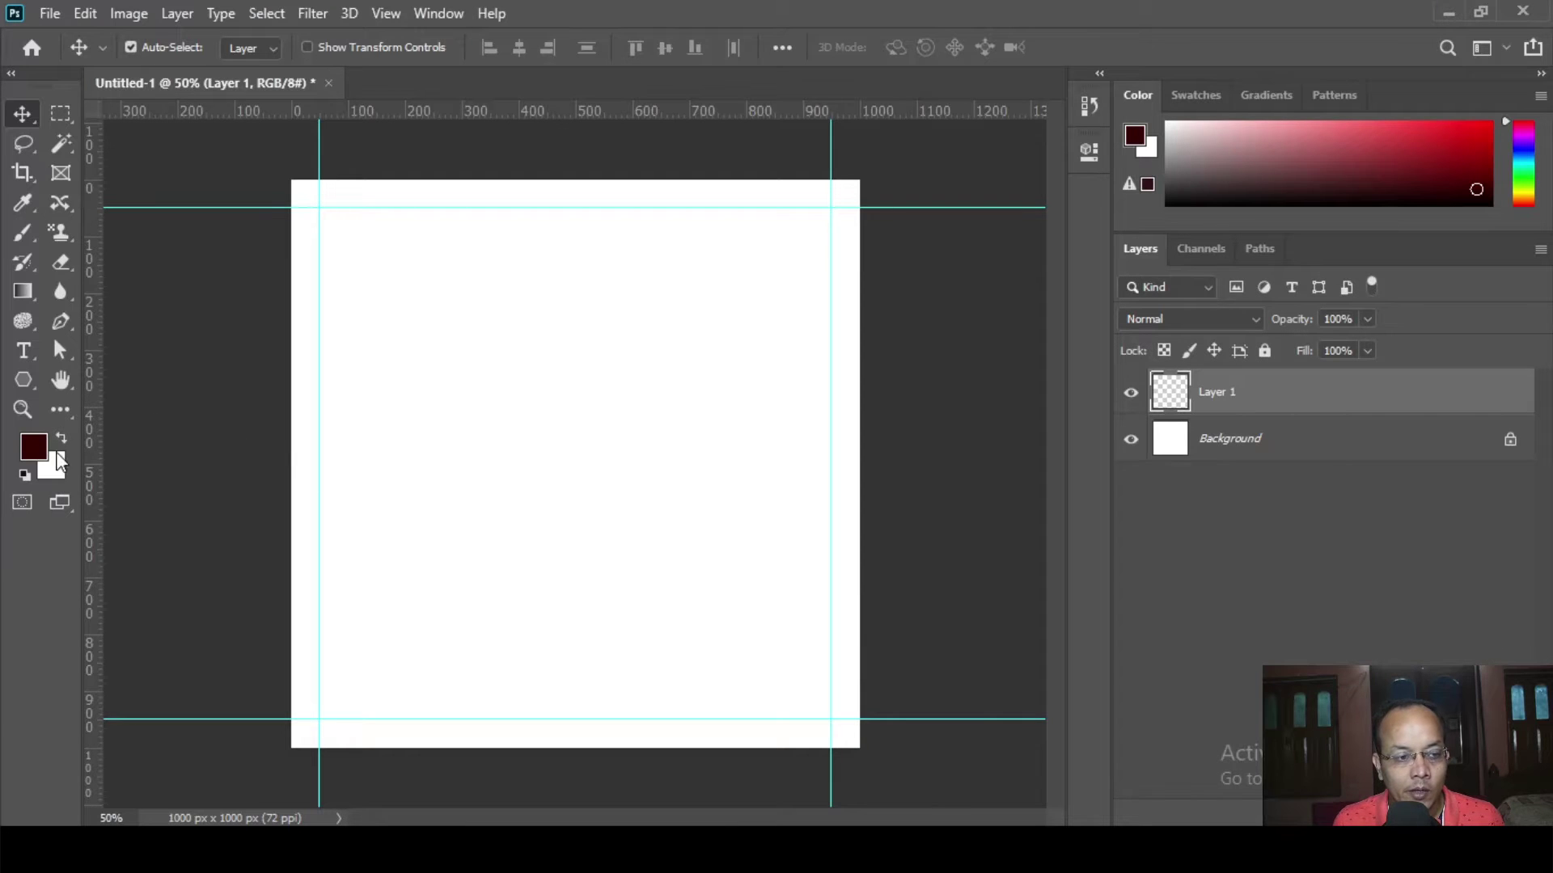
click(35, 448)
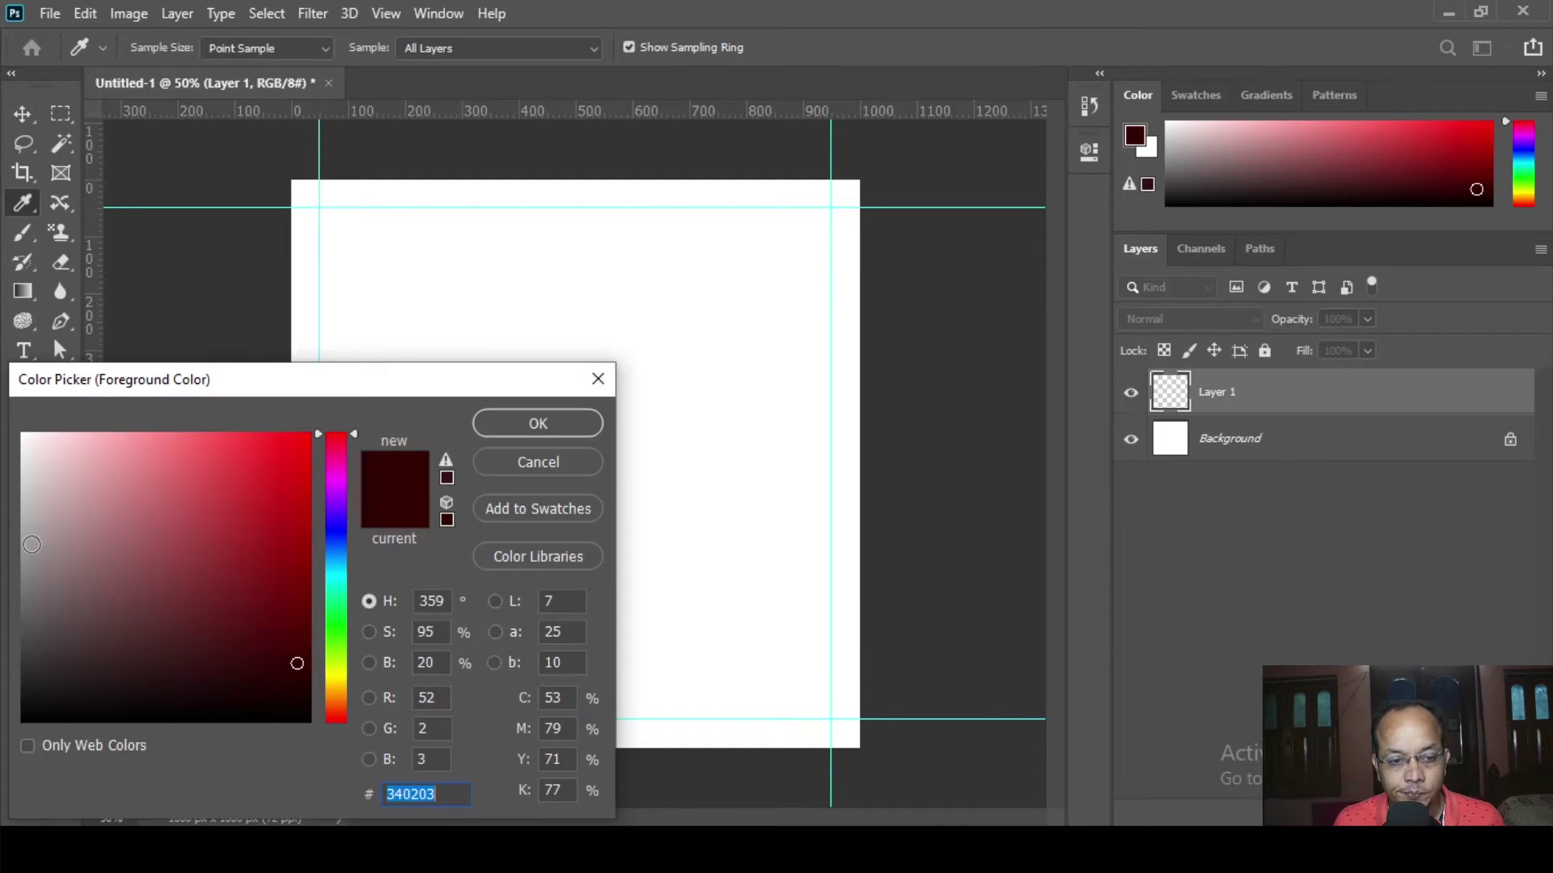
click(28, 539)
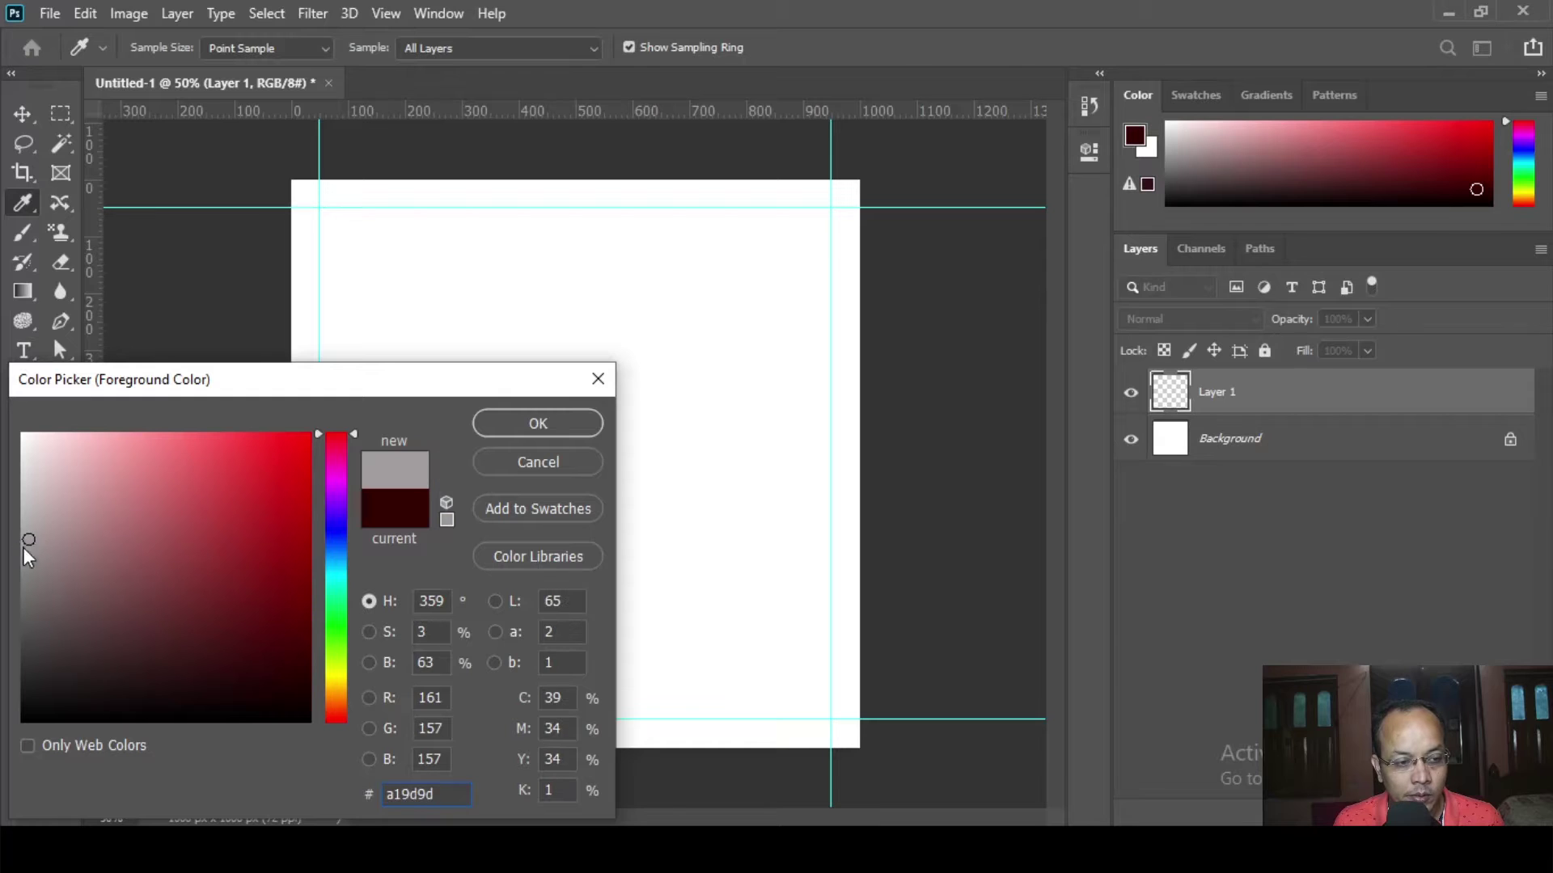
drag(25, 537, 25, 515)
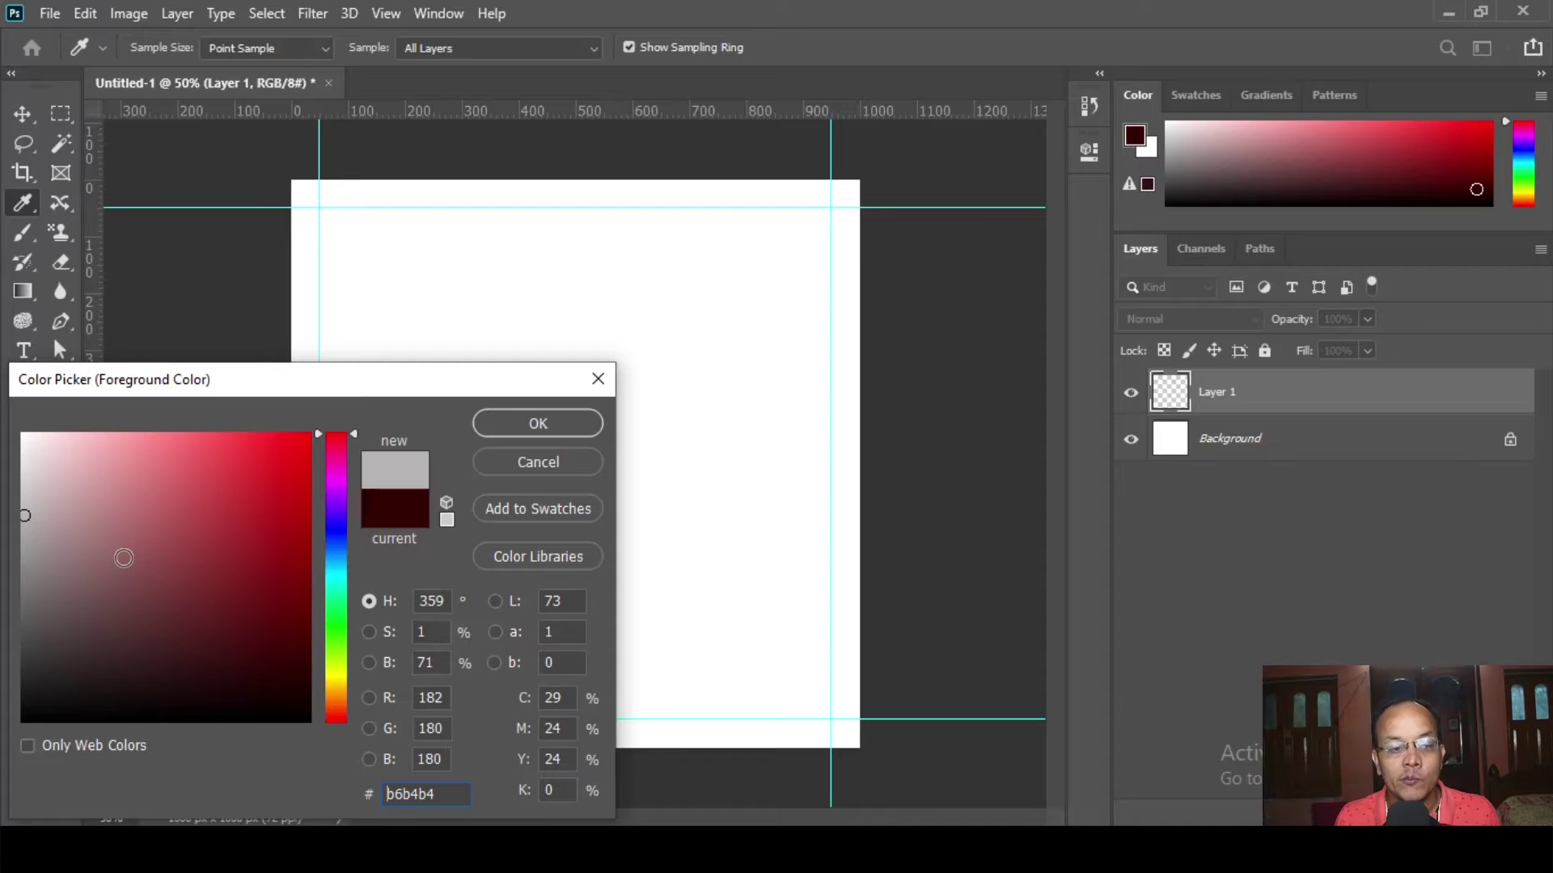
click(538, 423)
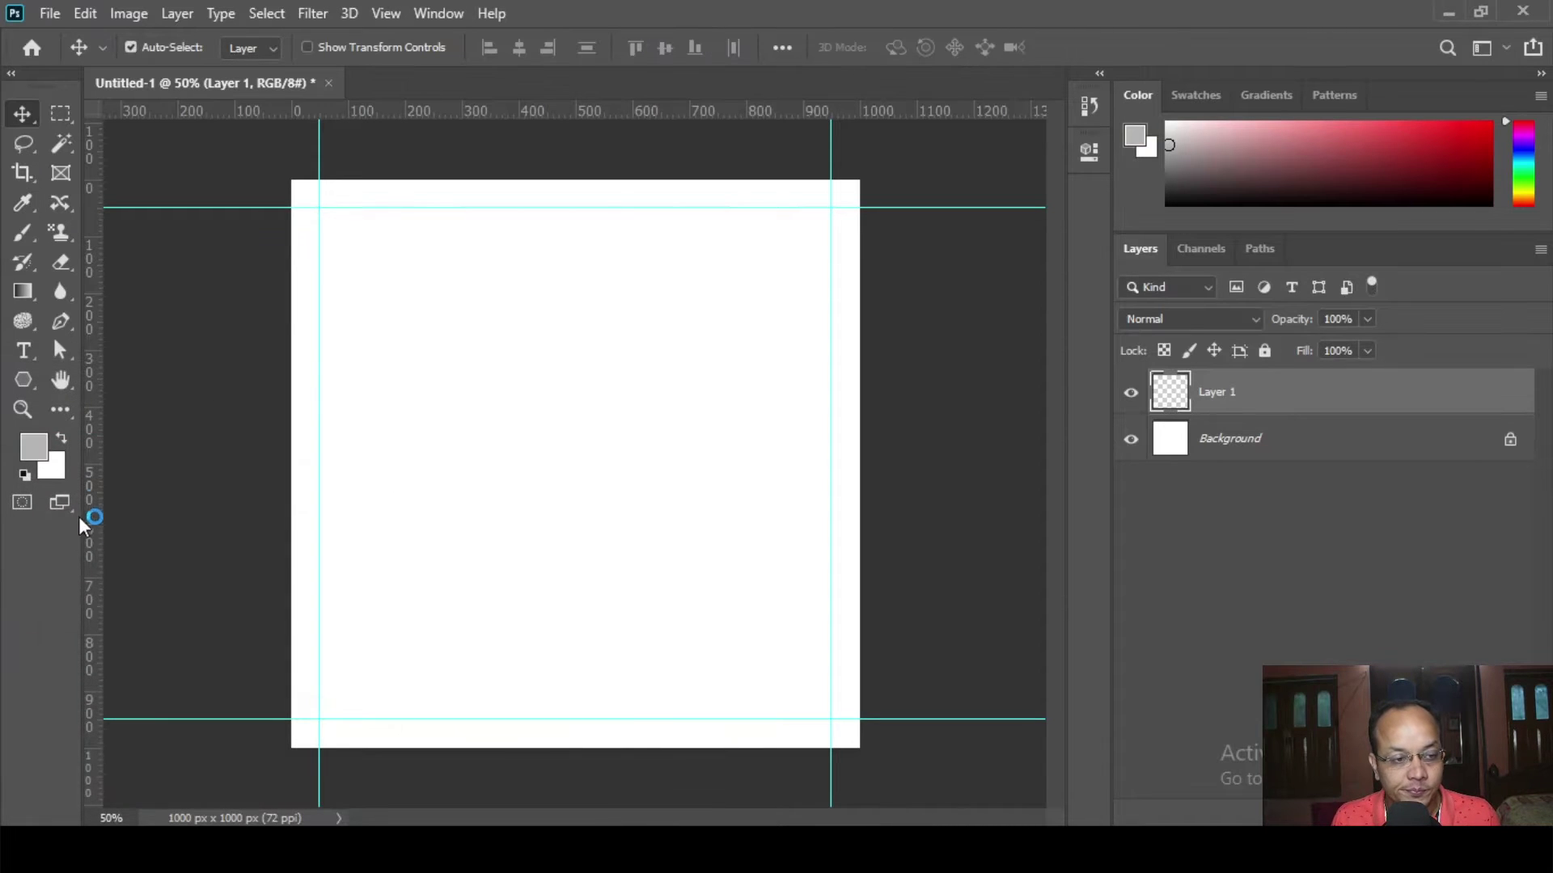
- Set the background colour to a darker grey and fill the new layer with a radial gradient from near the canvas centre outward
click(57, 477)
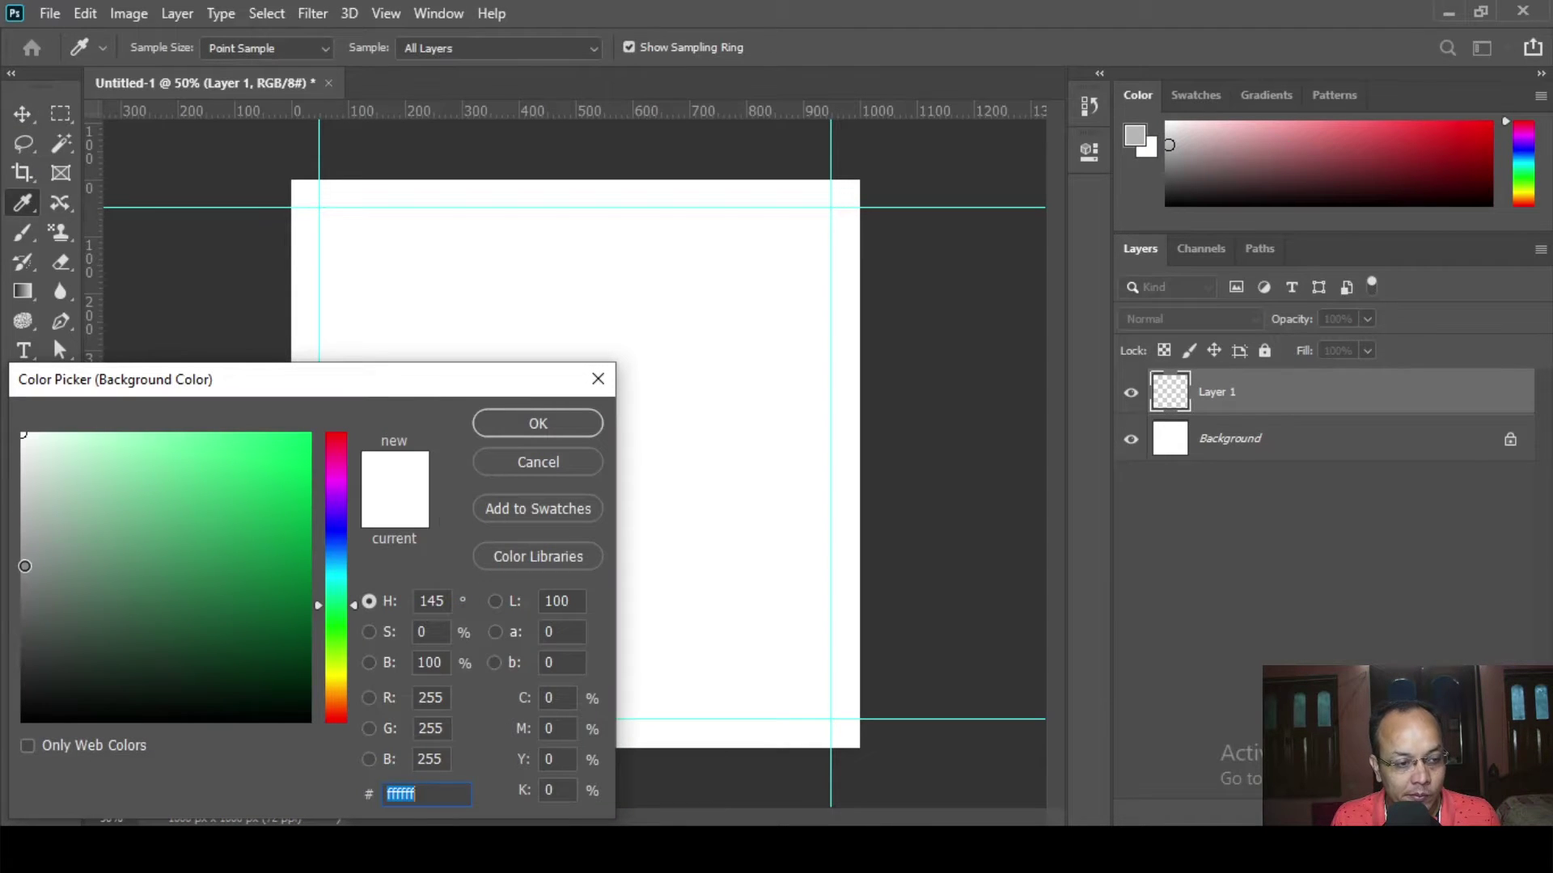
click(24, 606)
click(518, 463)
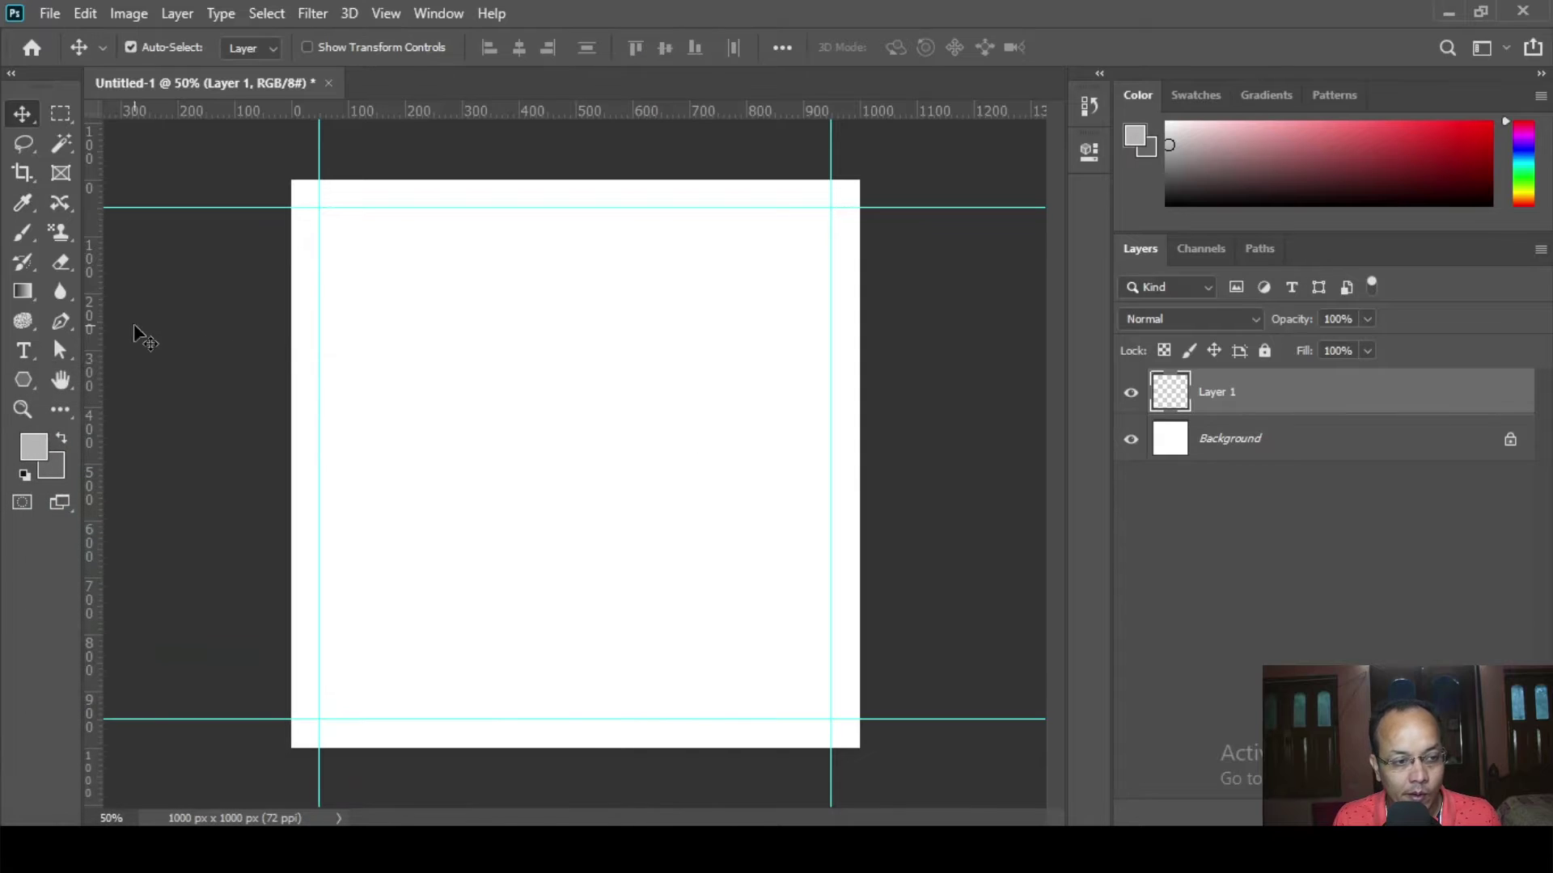
click(26, 298)
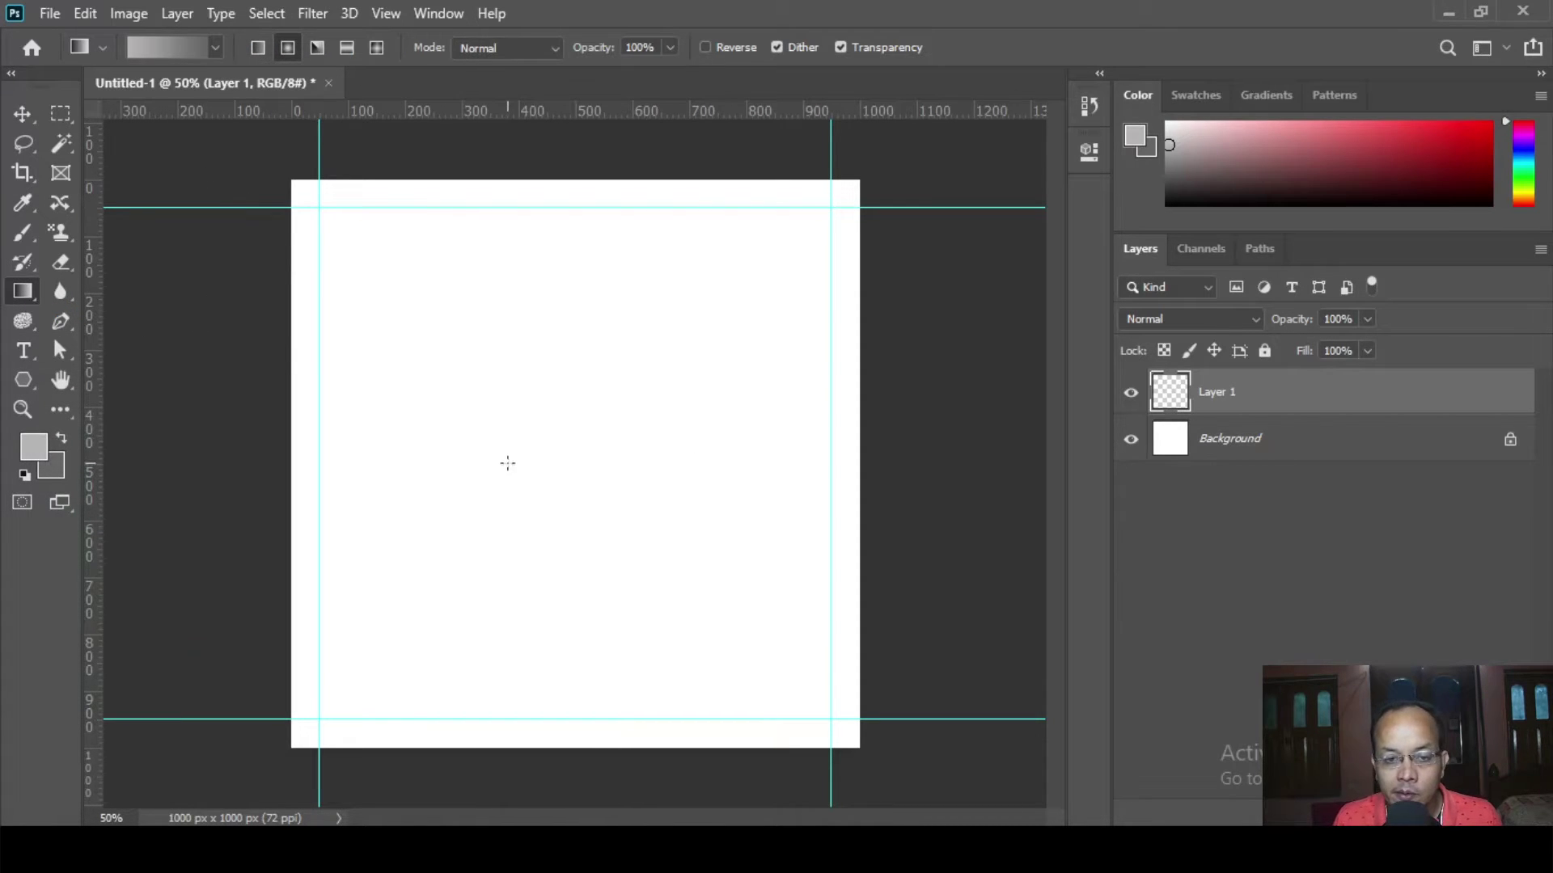
drag(548, 435, 884, 672)
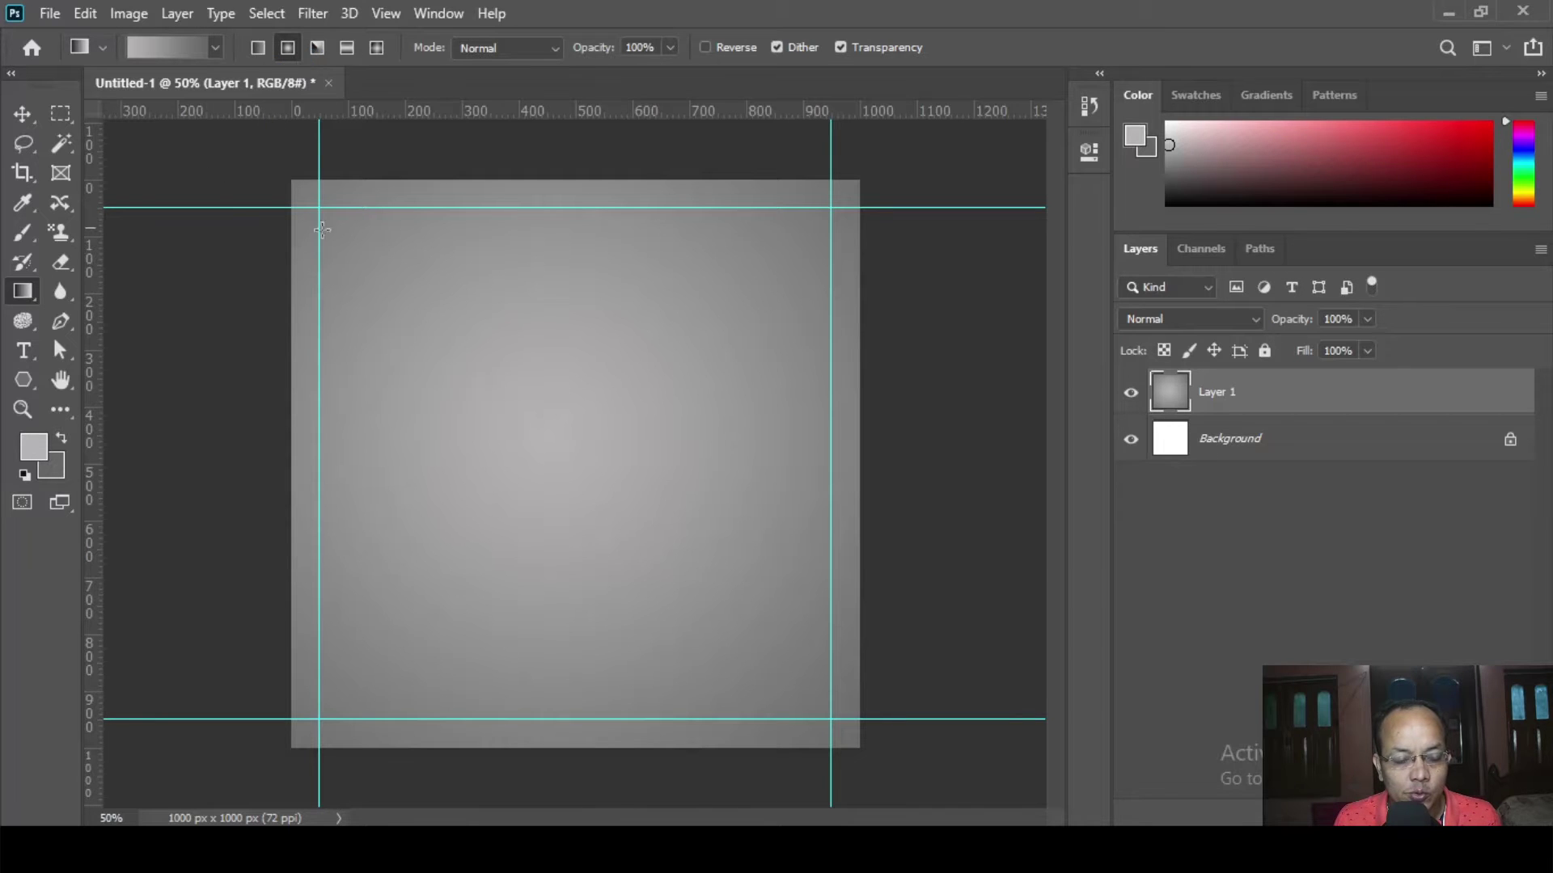
- Move the gradient's light colour stop to 56% and redraw the radial gradient from the canvas centre past the lower-right corner
click(163, 45)
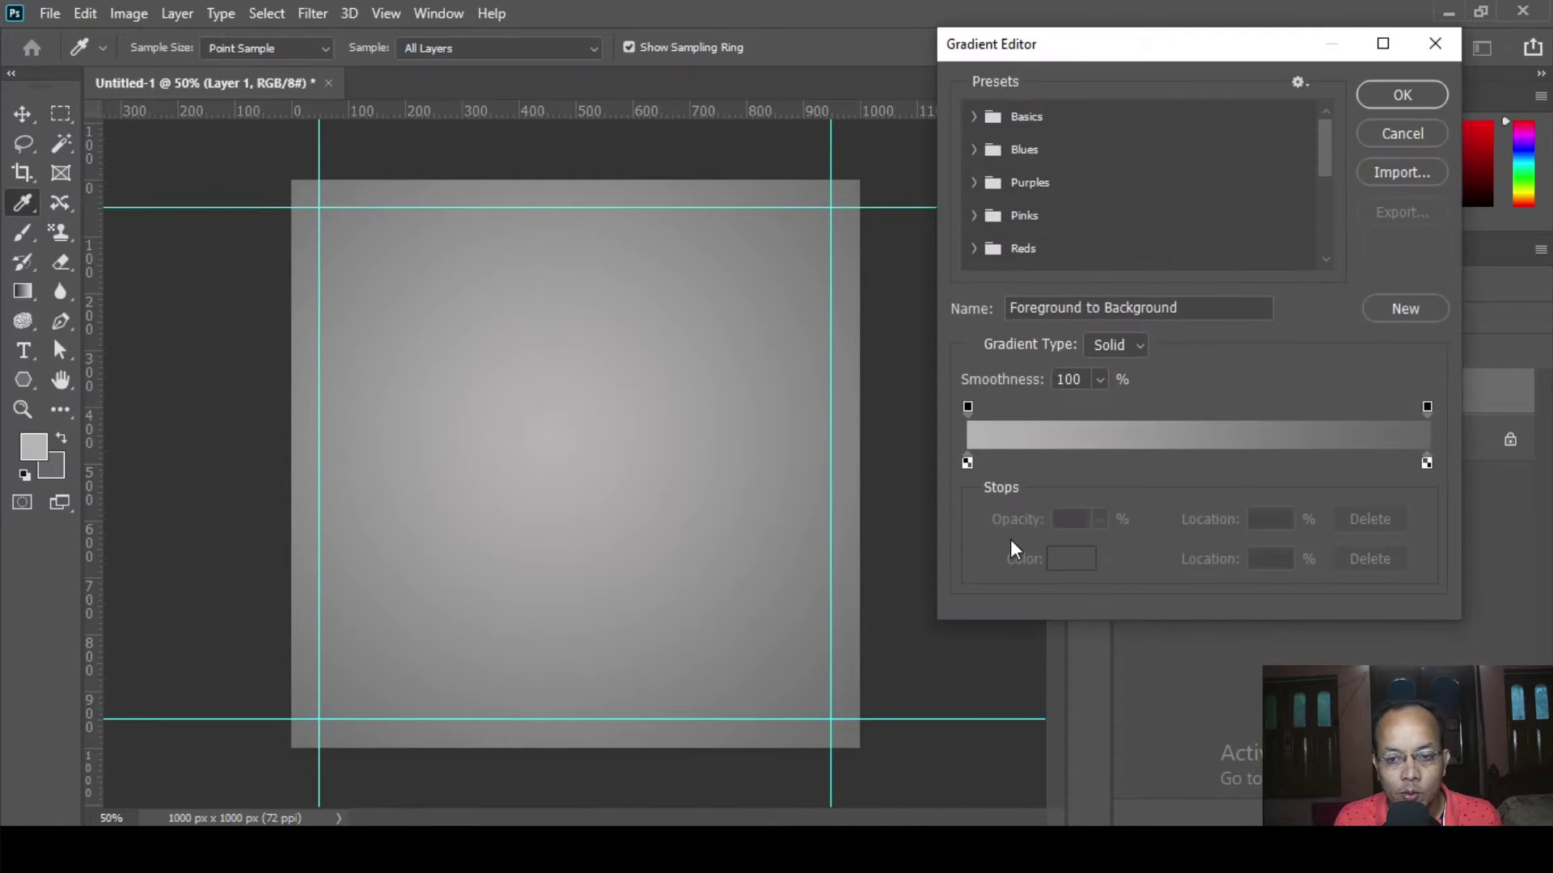
drag(969, 459, 1225, 453)
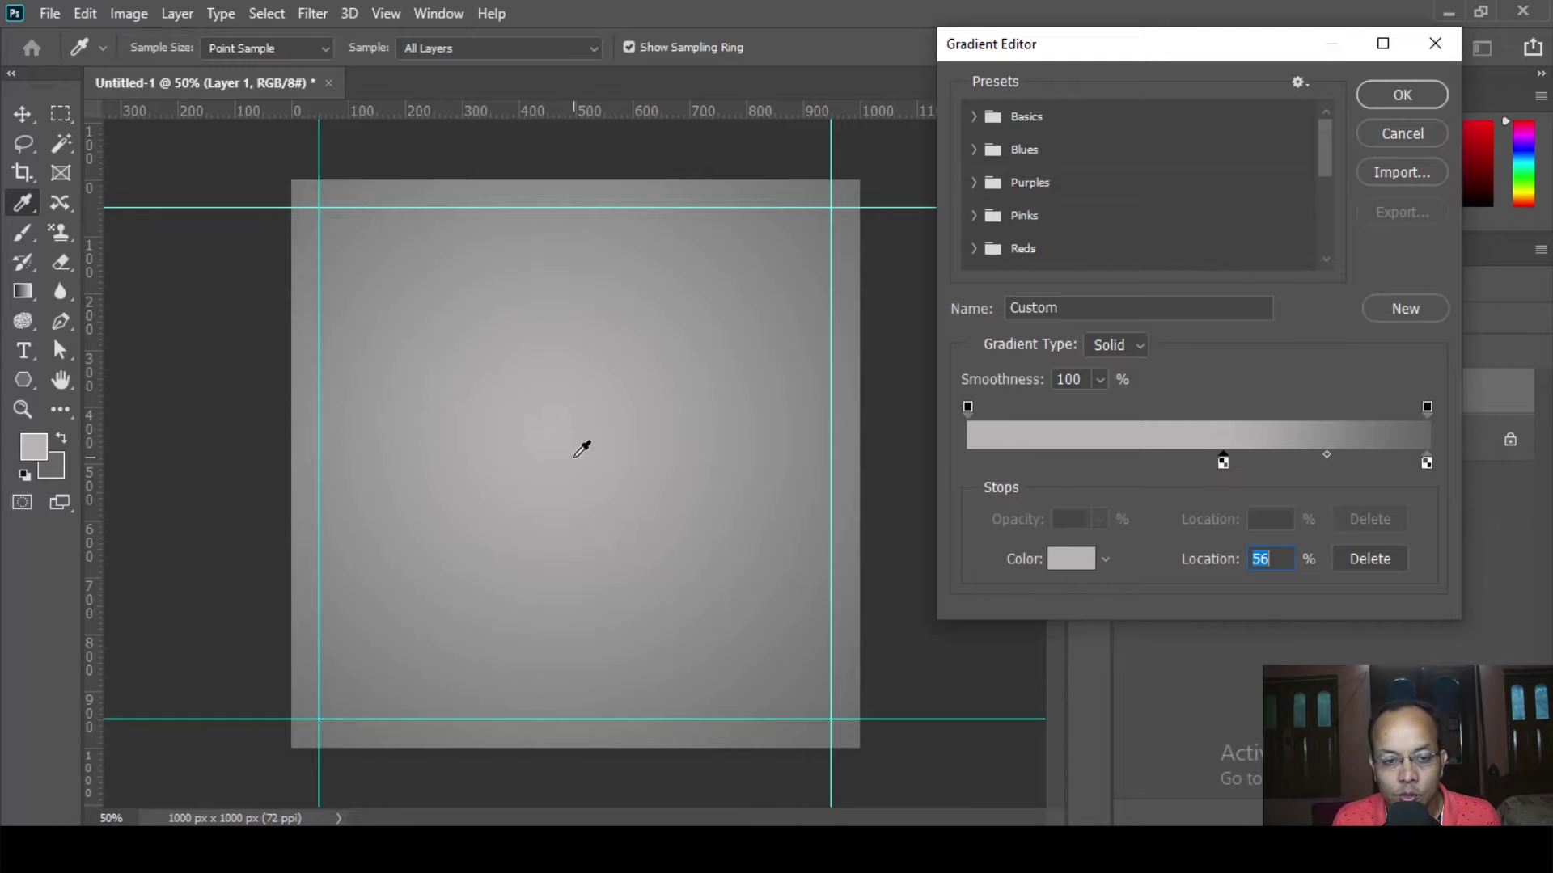
click(1392, 100)
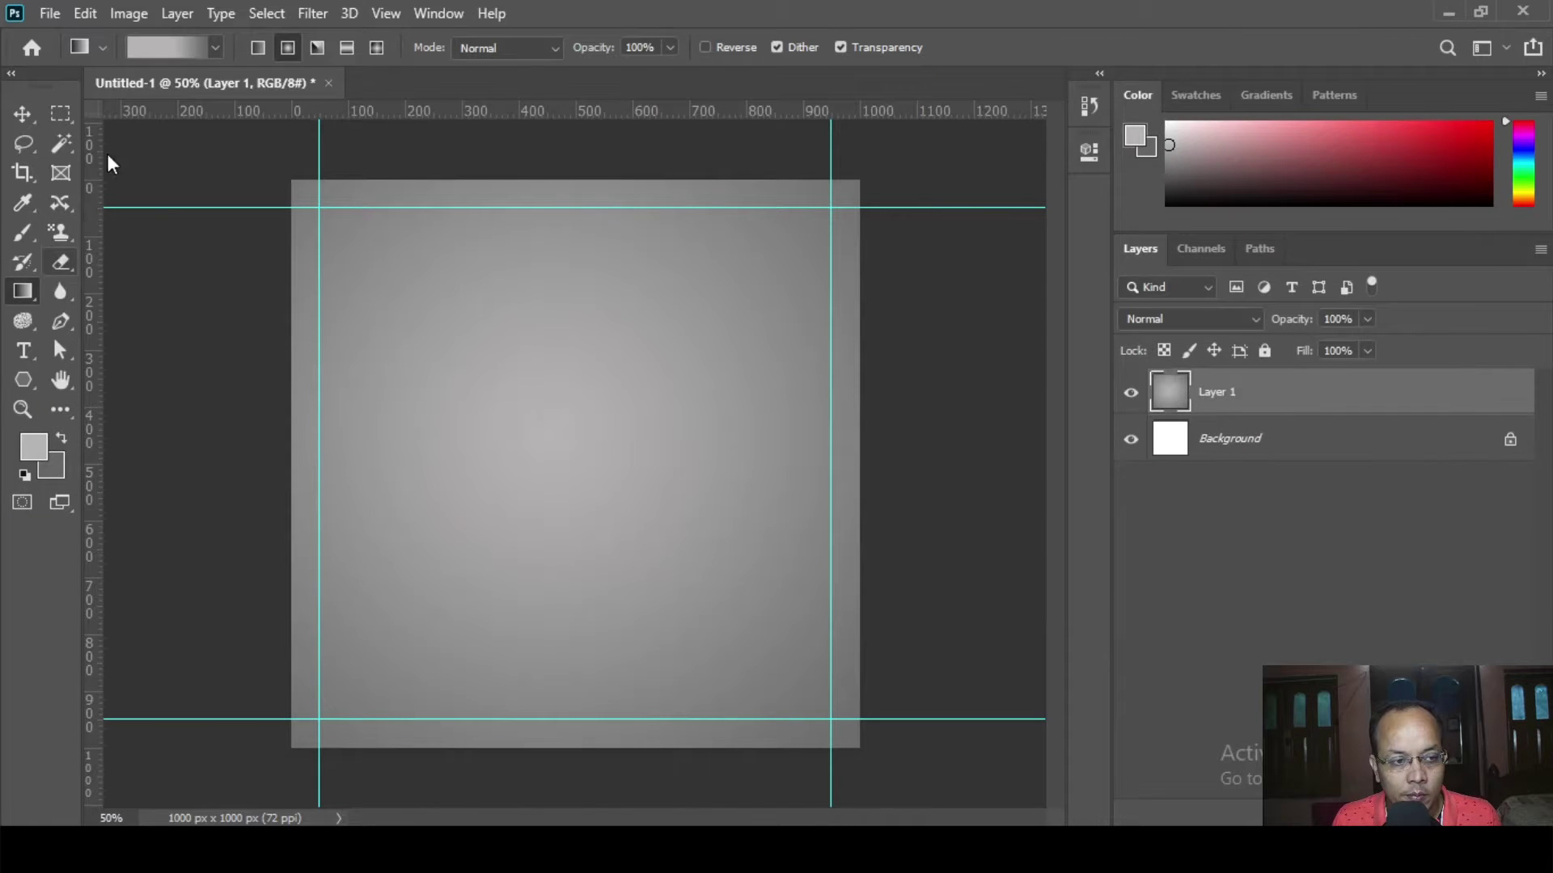
drag(554, 453, 908, 755)
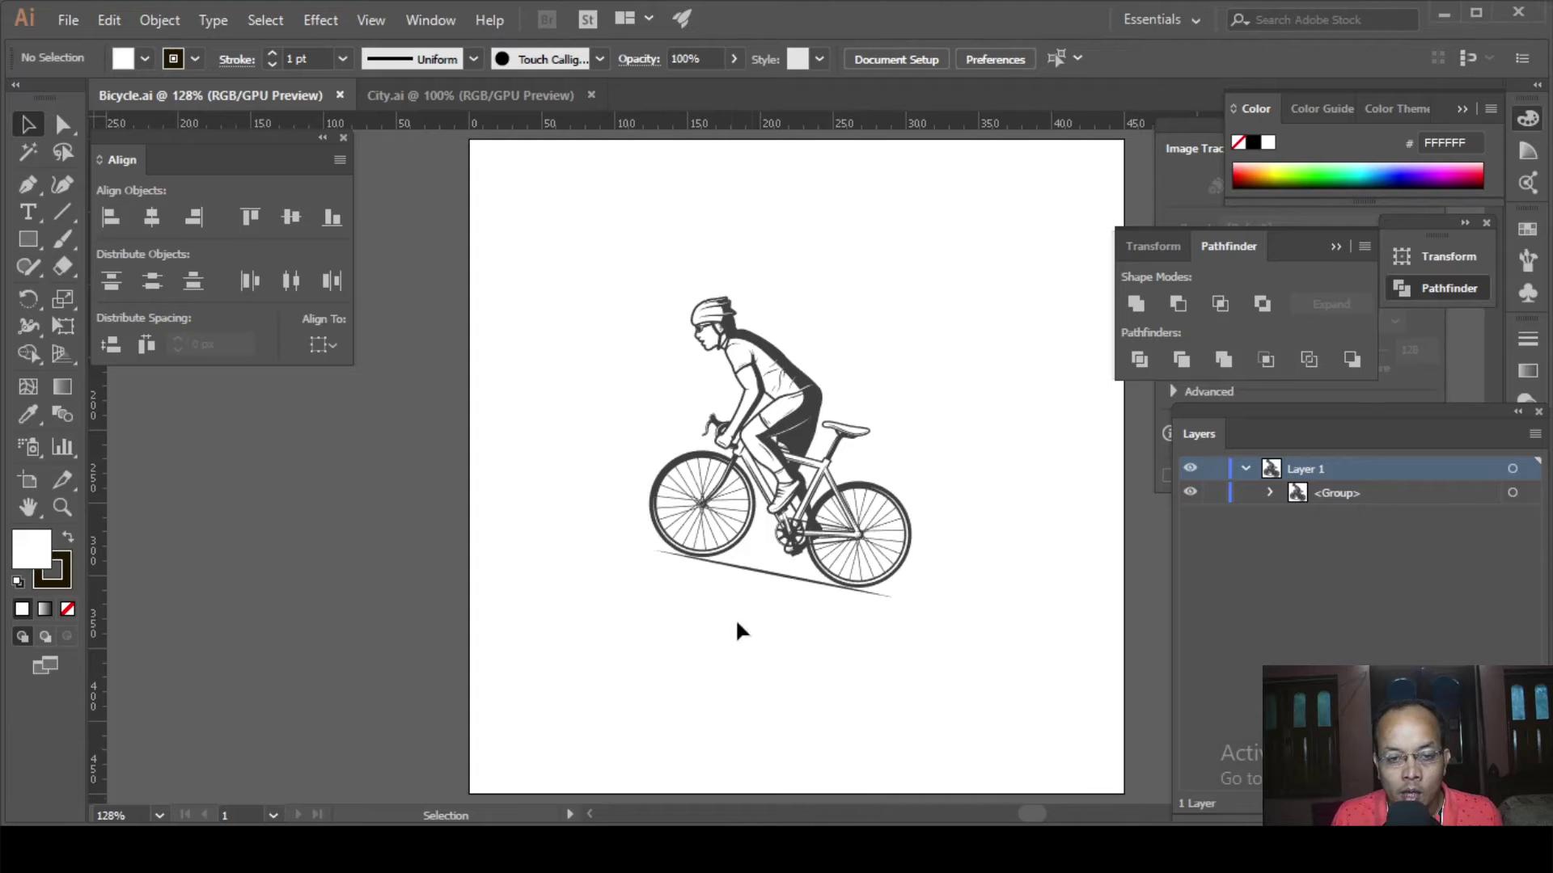
- Switch to Illustrator and copy the cyclist artwork from Bicycle.ai
scroll(738, 631, right, 4)
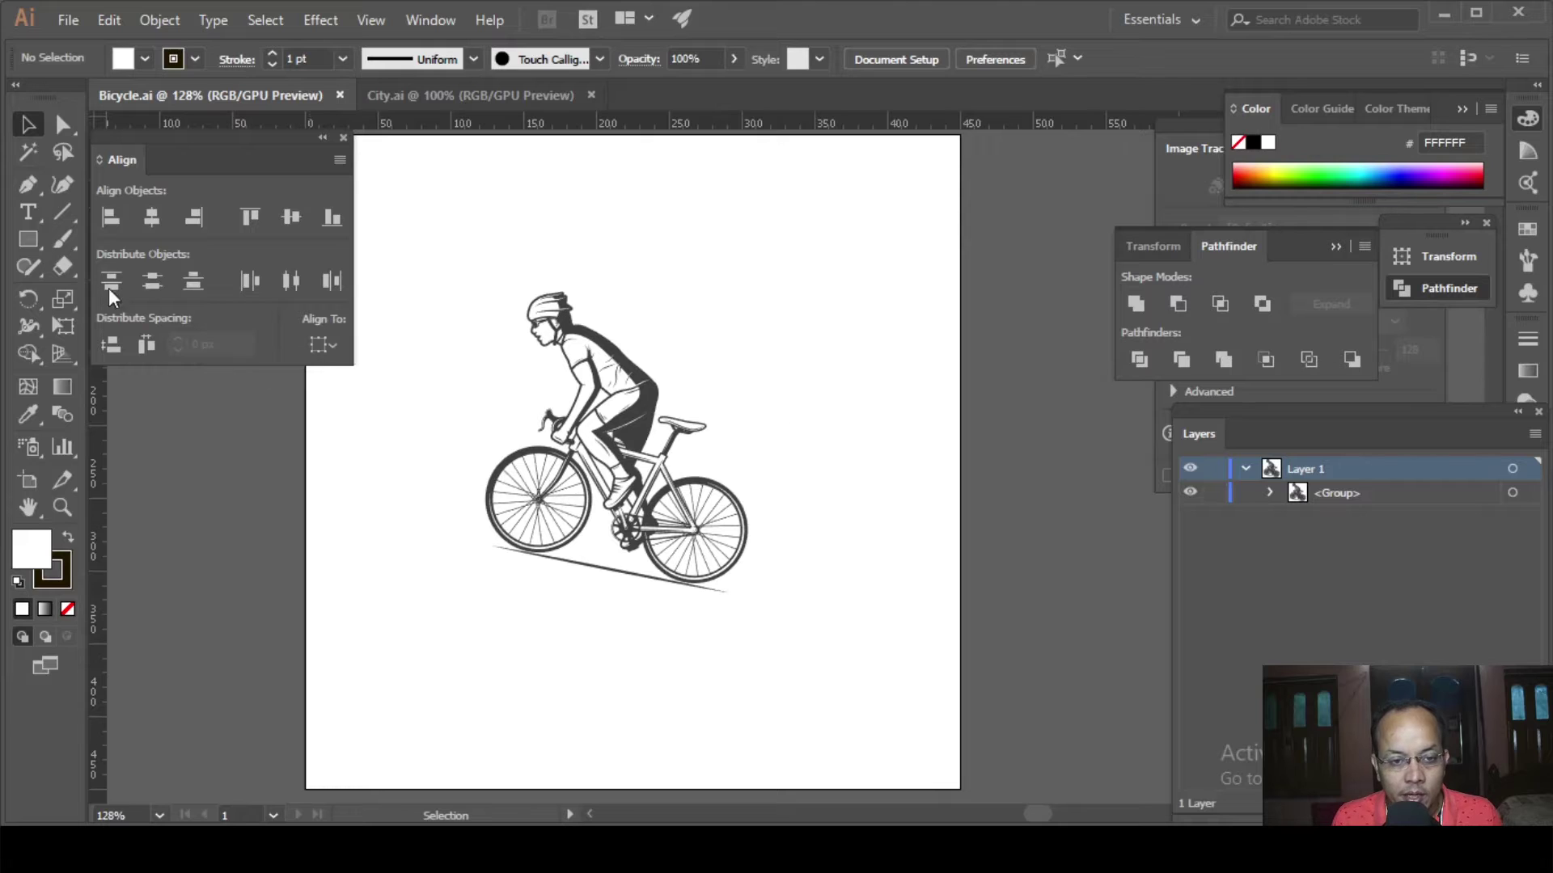
click(29, 152)
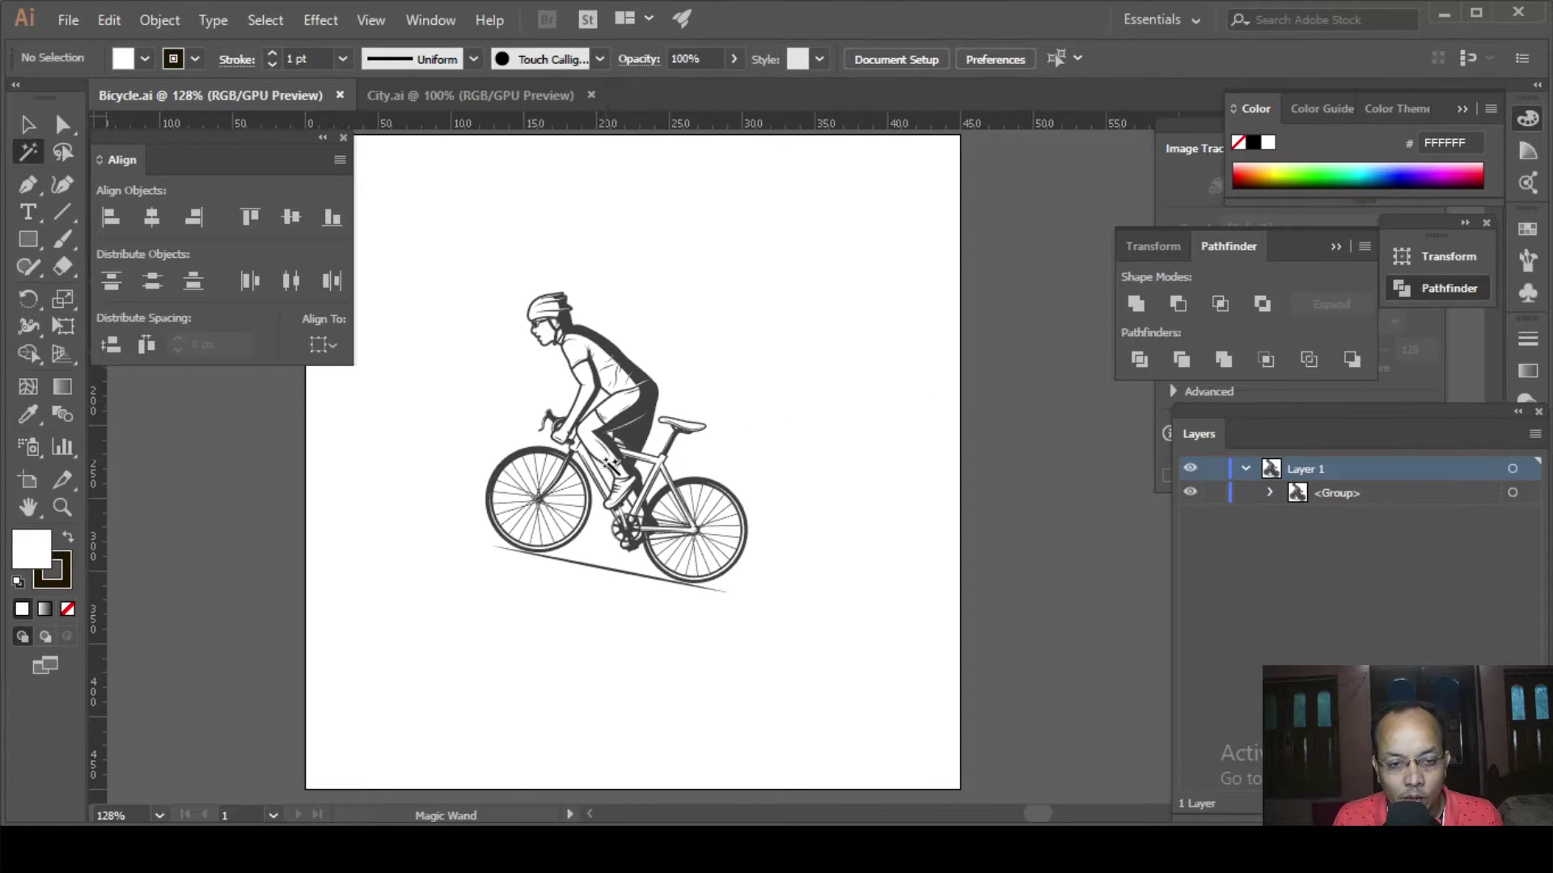
scroll(647, 402, up, 3)
scroll(396, 385, down, 2)
key(v)
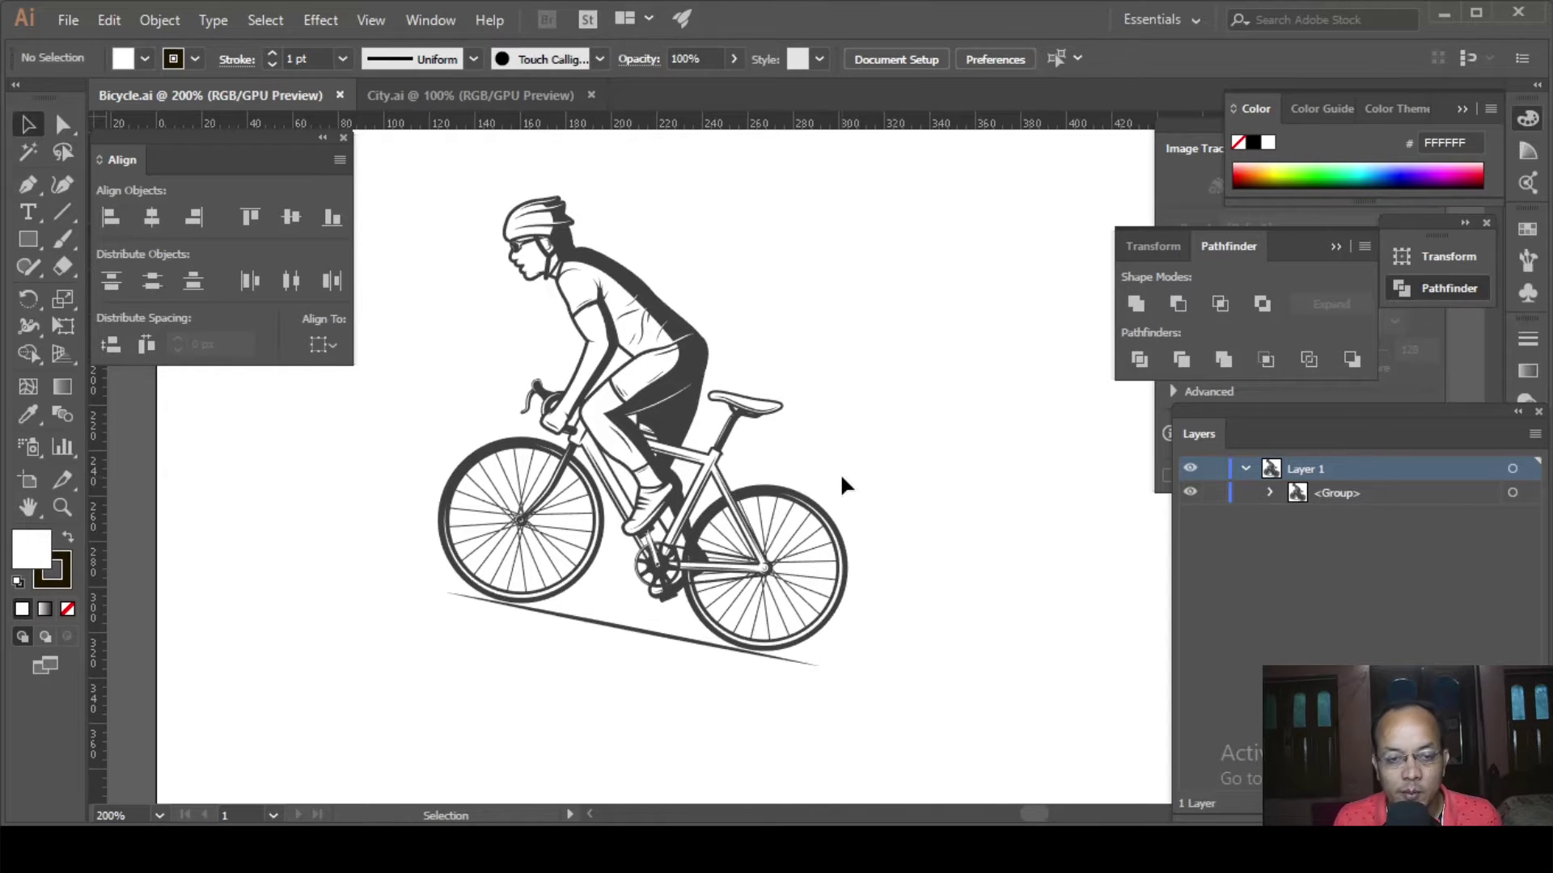
click(657, 392)
key(a)
key(v)
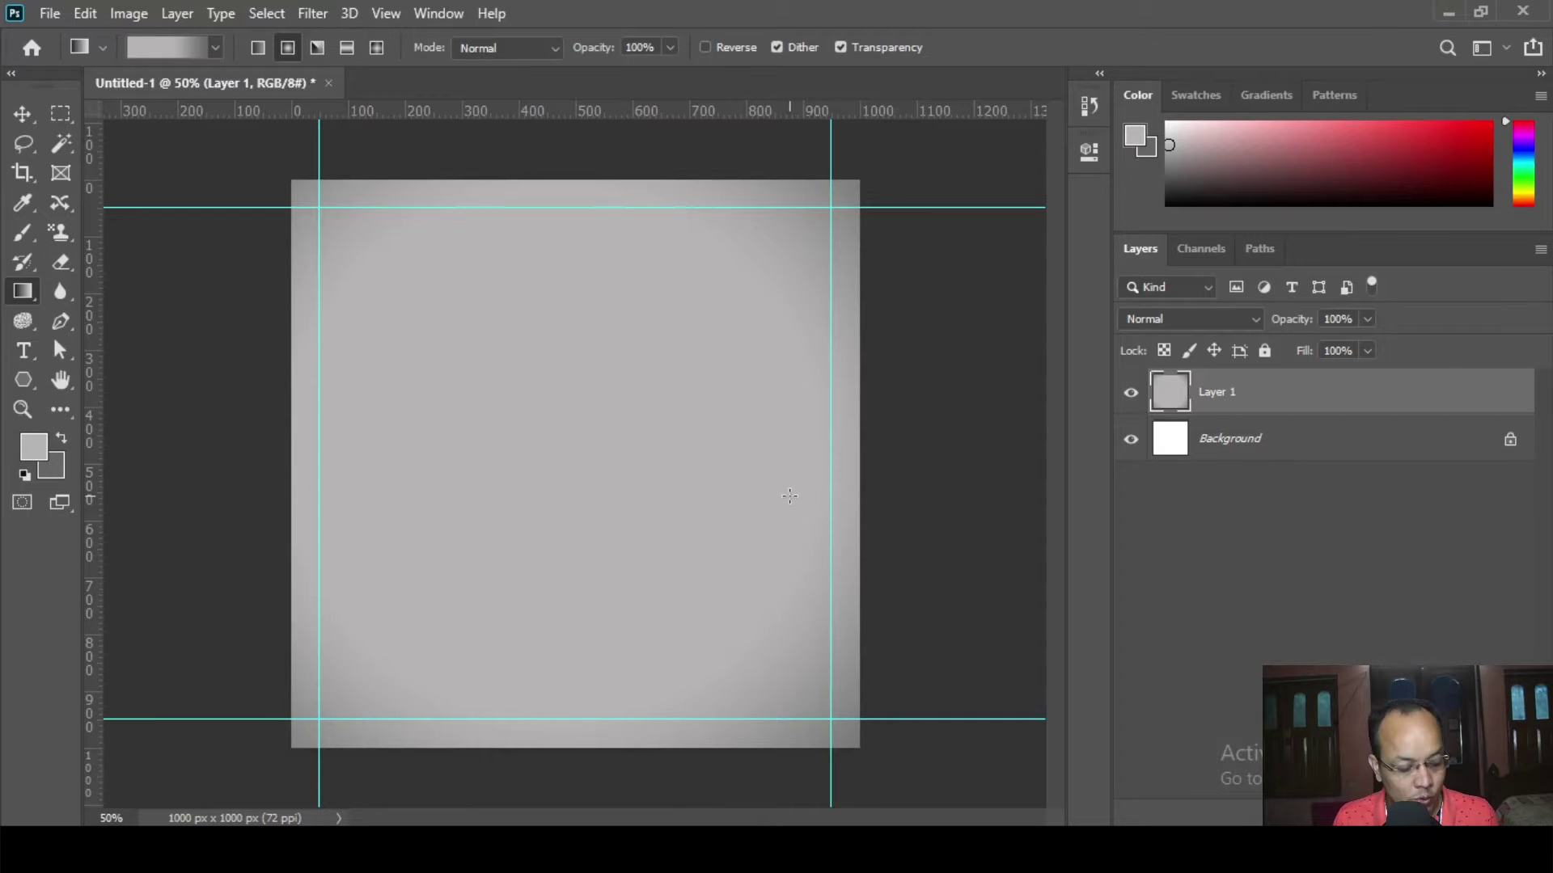
- Paste the cyclist into the Photoshop document as a Smart Object at the canvas centre
key(ctrl+v)
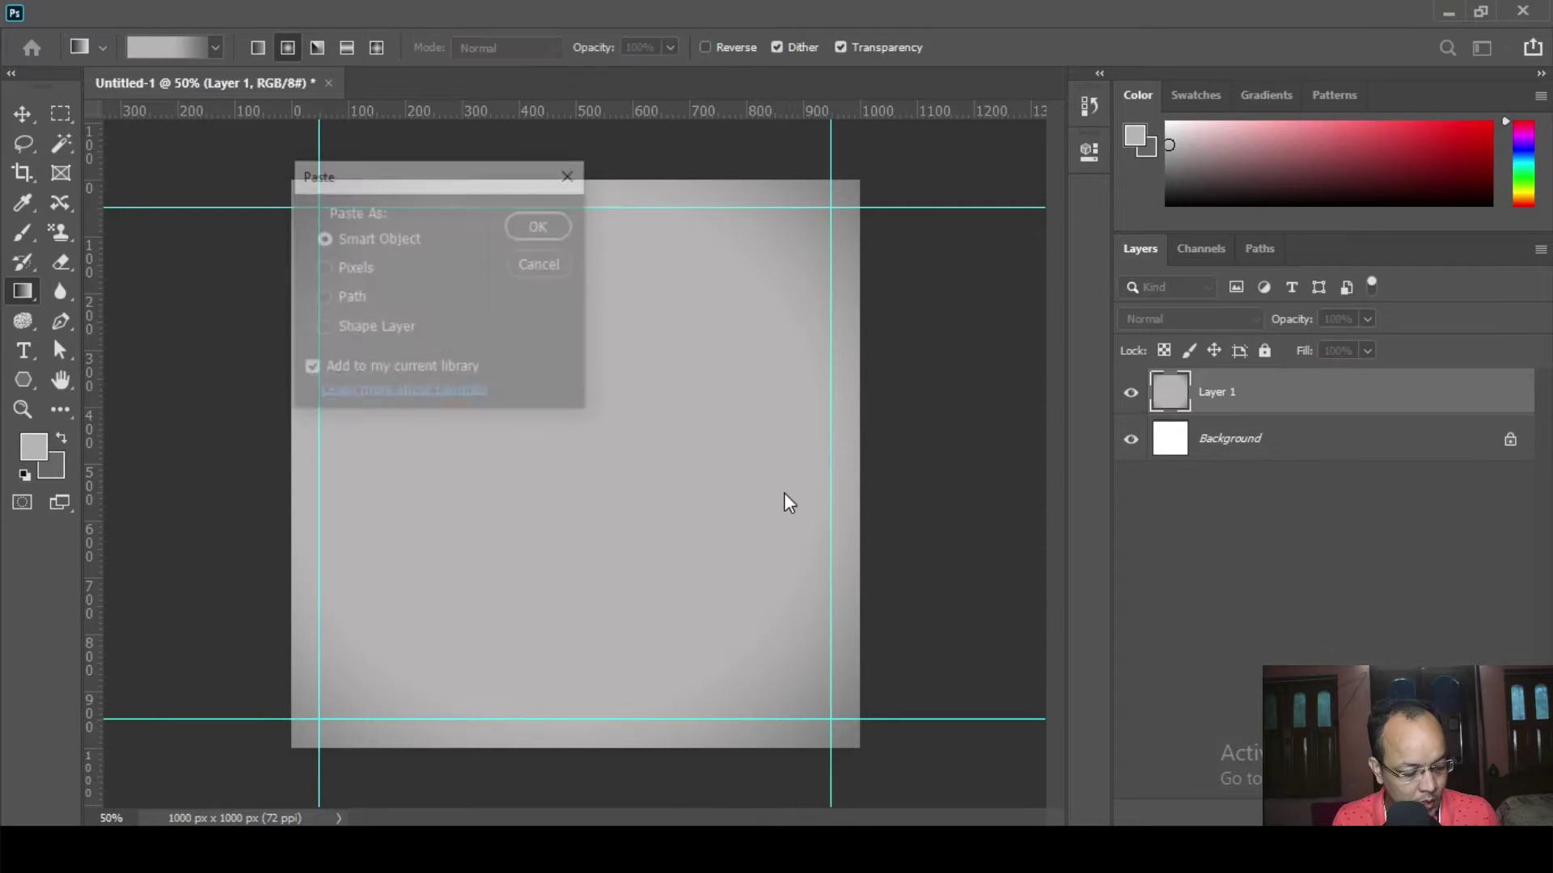
drag(388, 194, 613, 218)
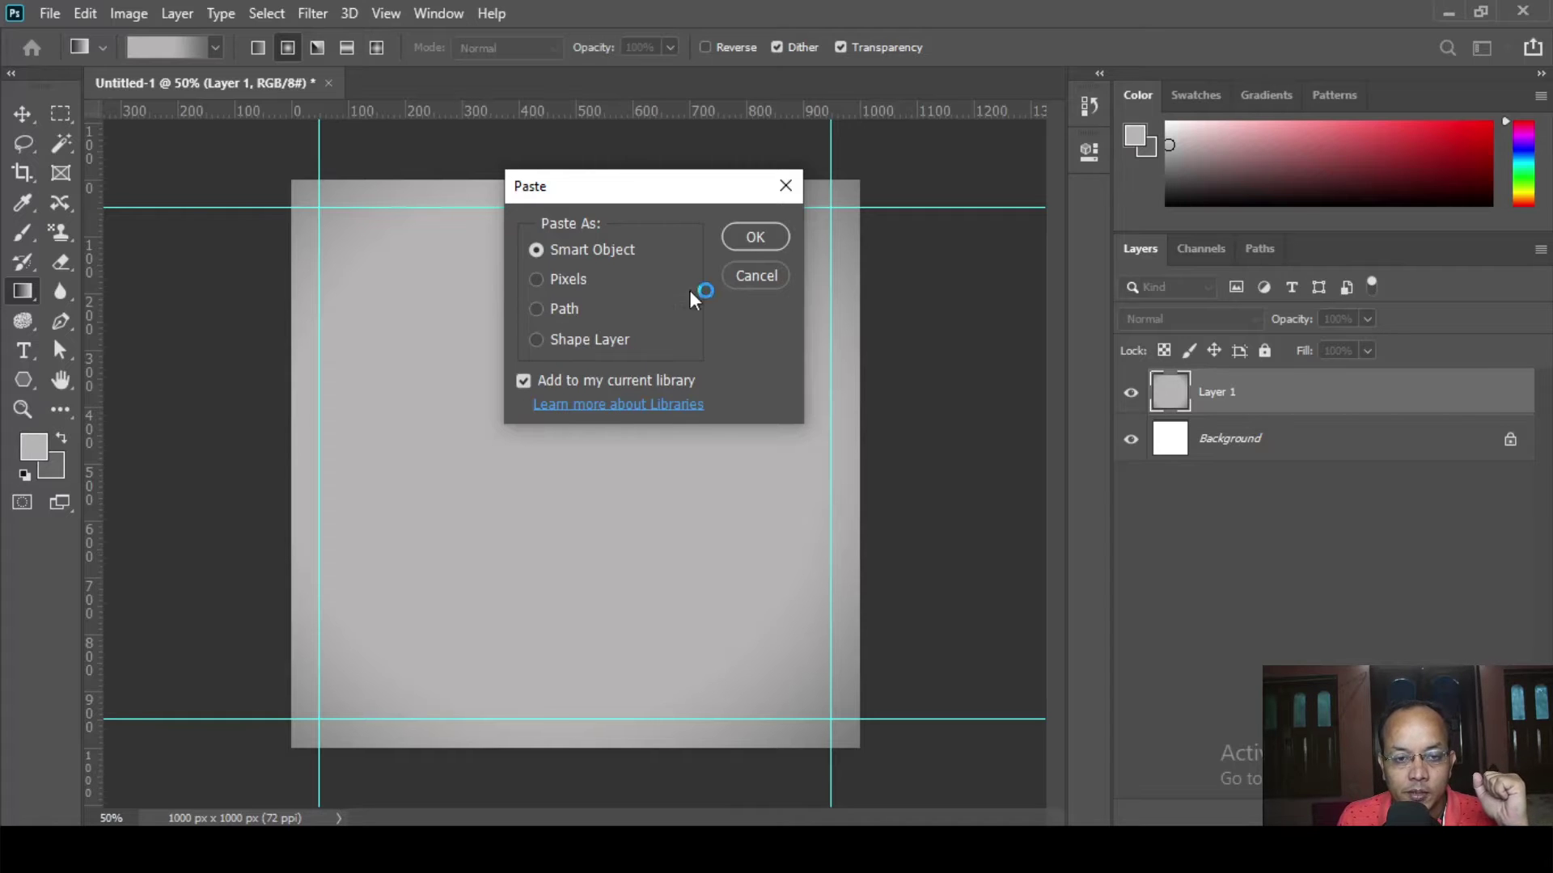
click(754, 237)
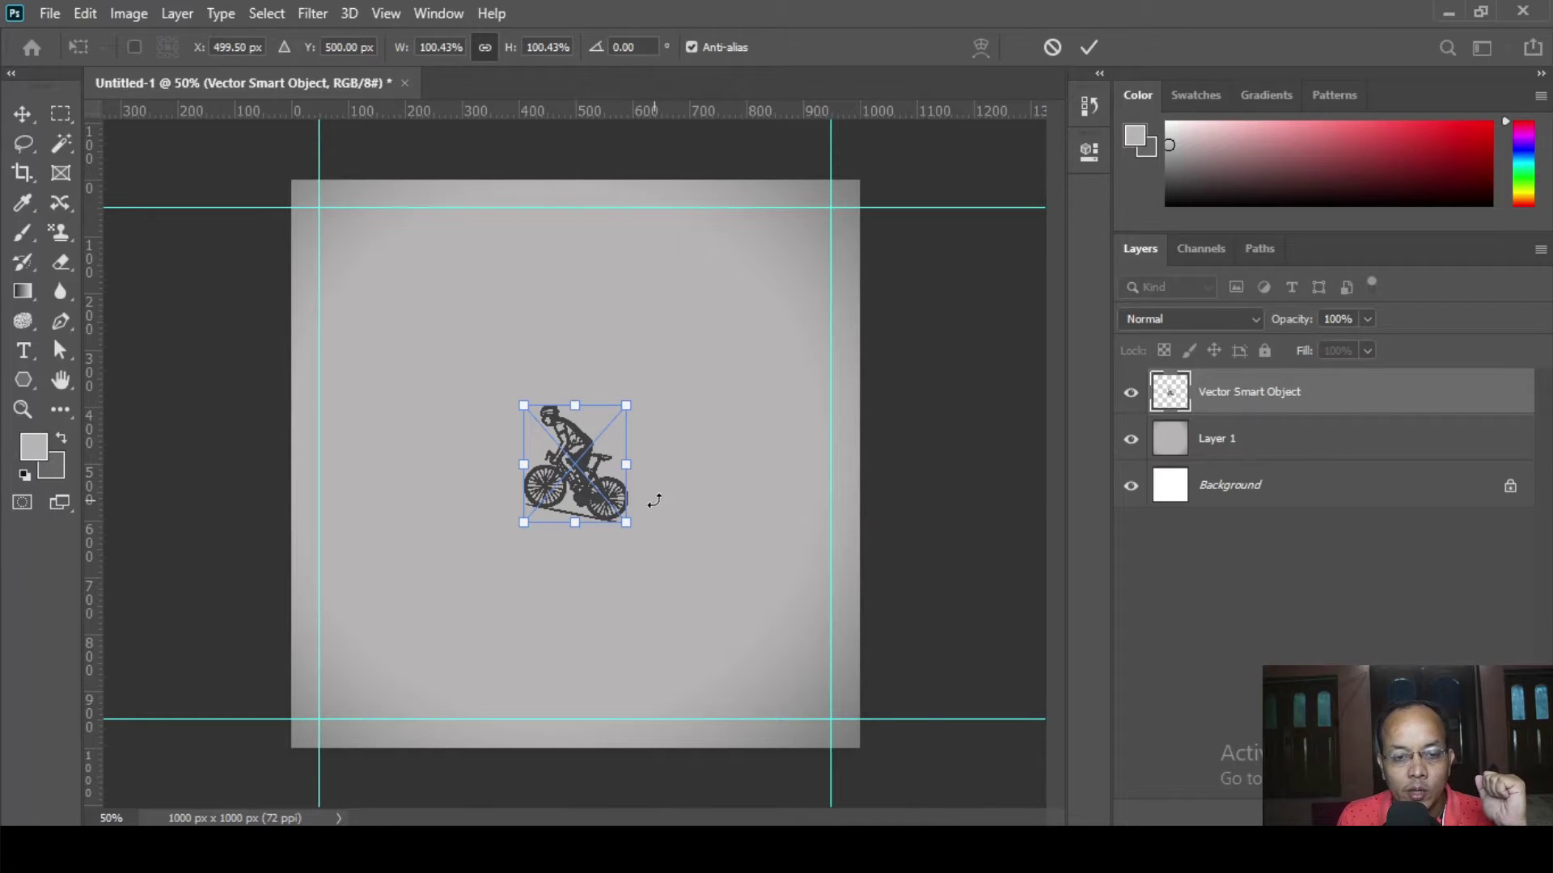
key(Return)
key(g)
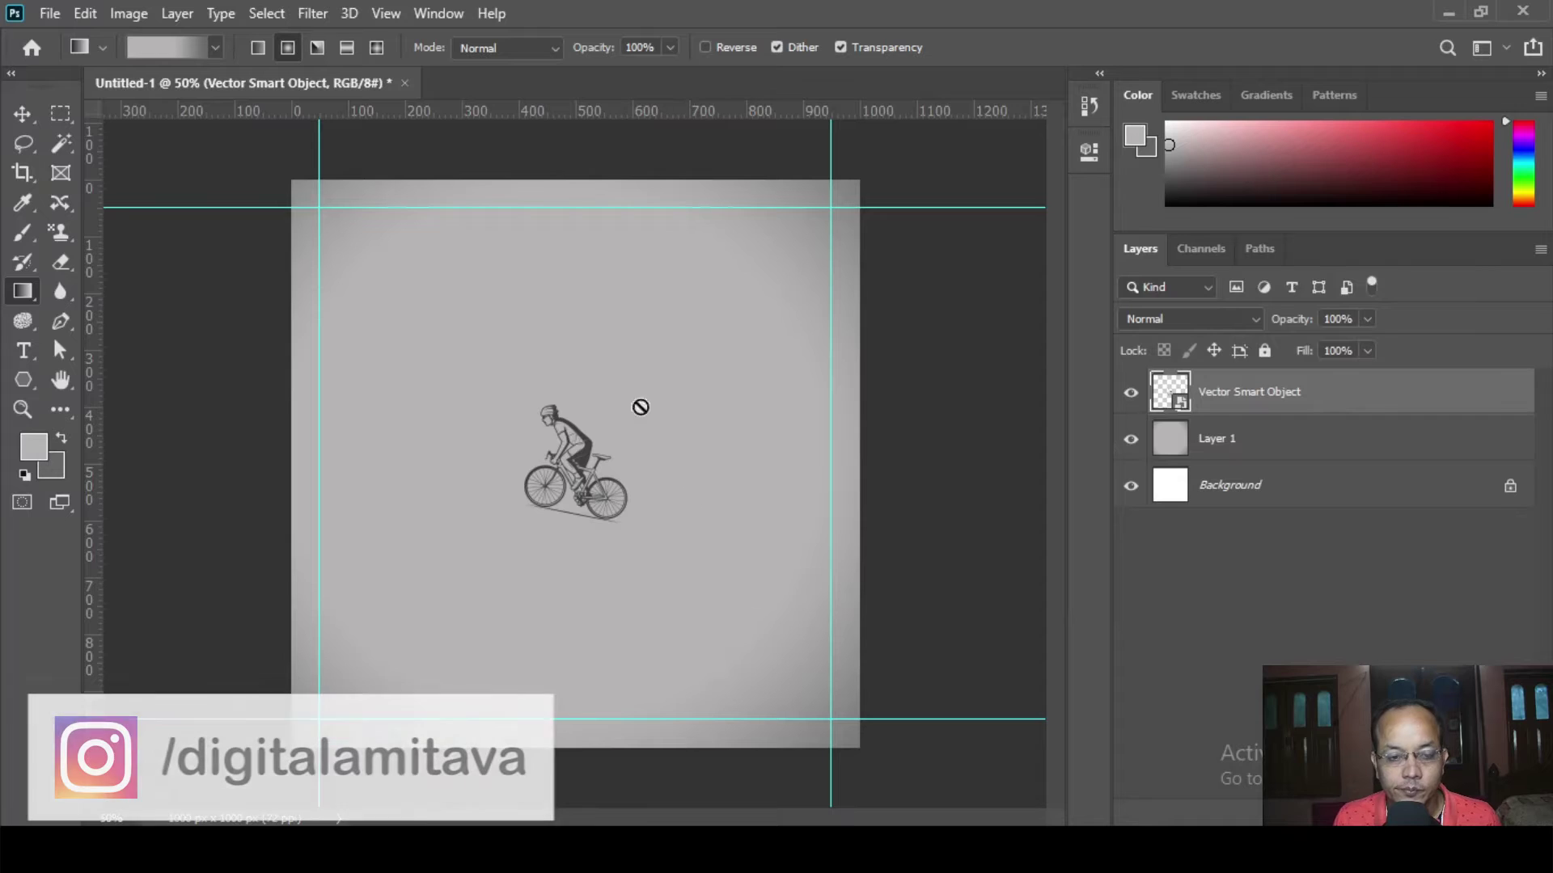
- Scale the cyclist Smart Object proportionally to 222.56% about its centre
click(19, 118)
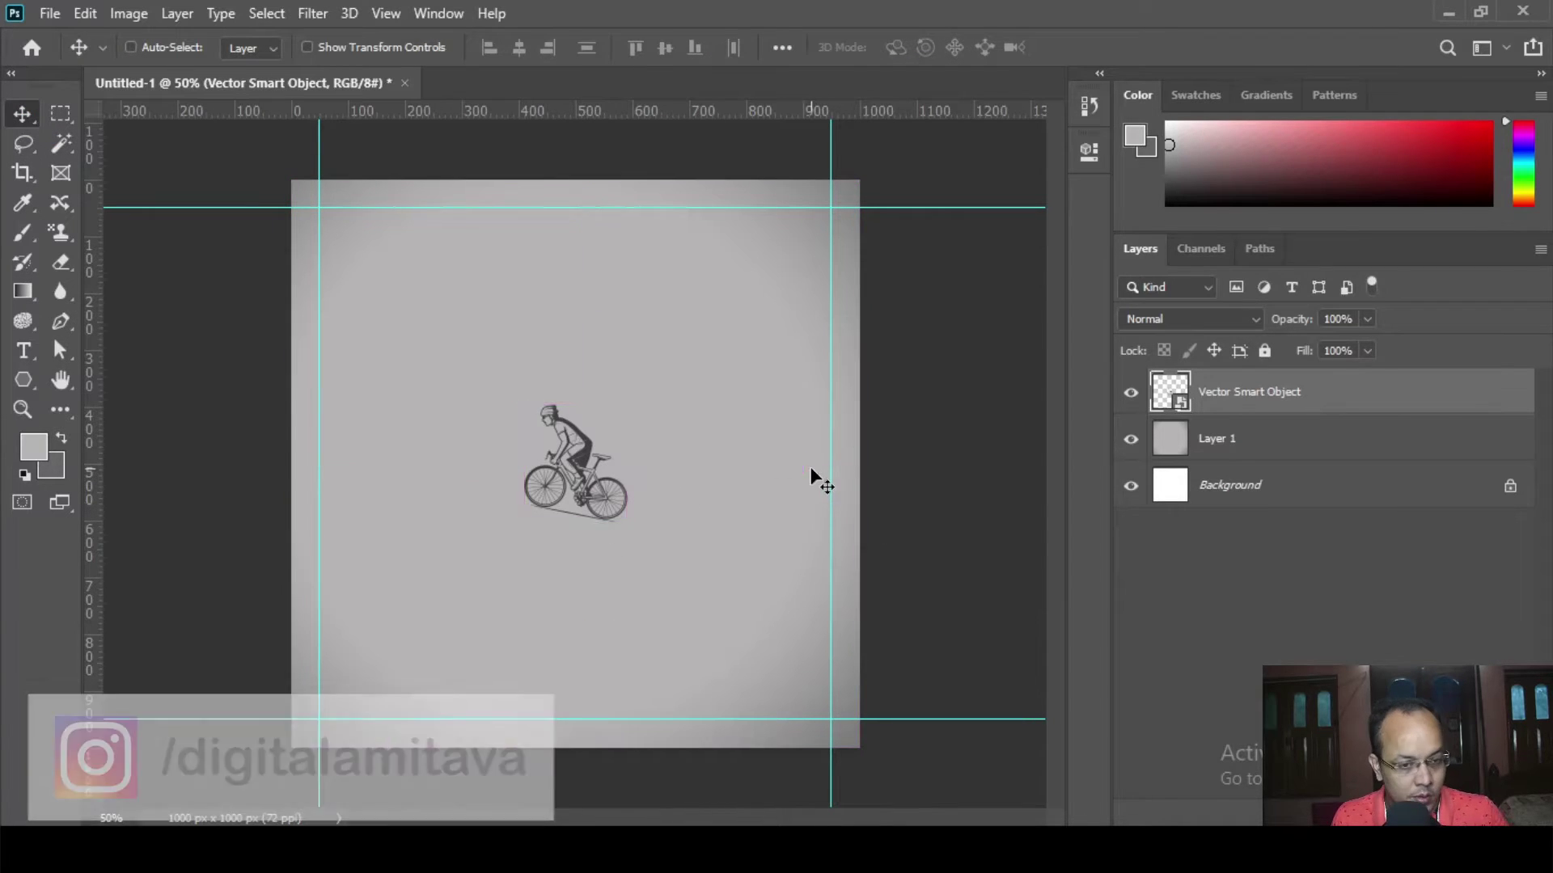
key(ctrl+t)
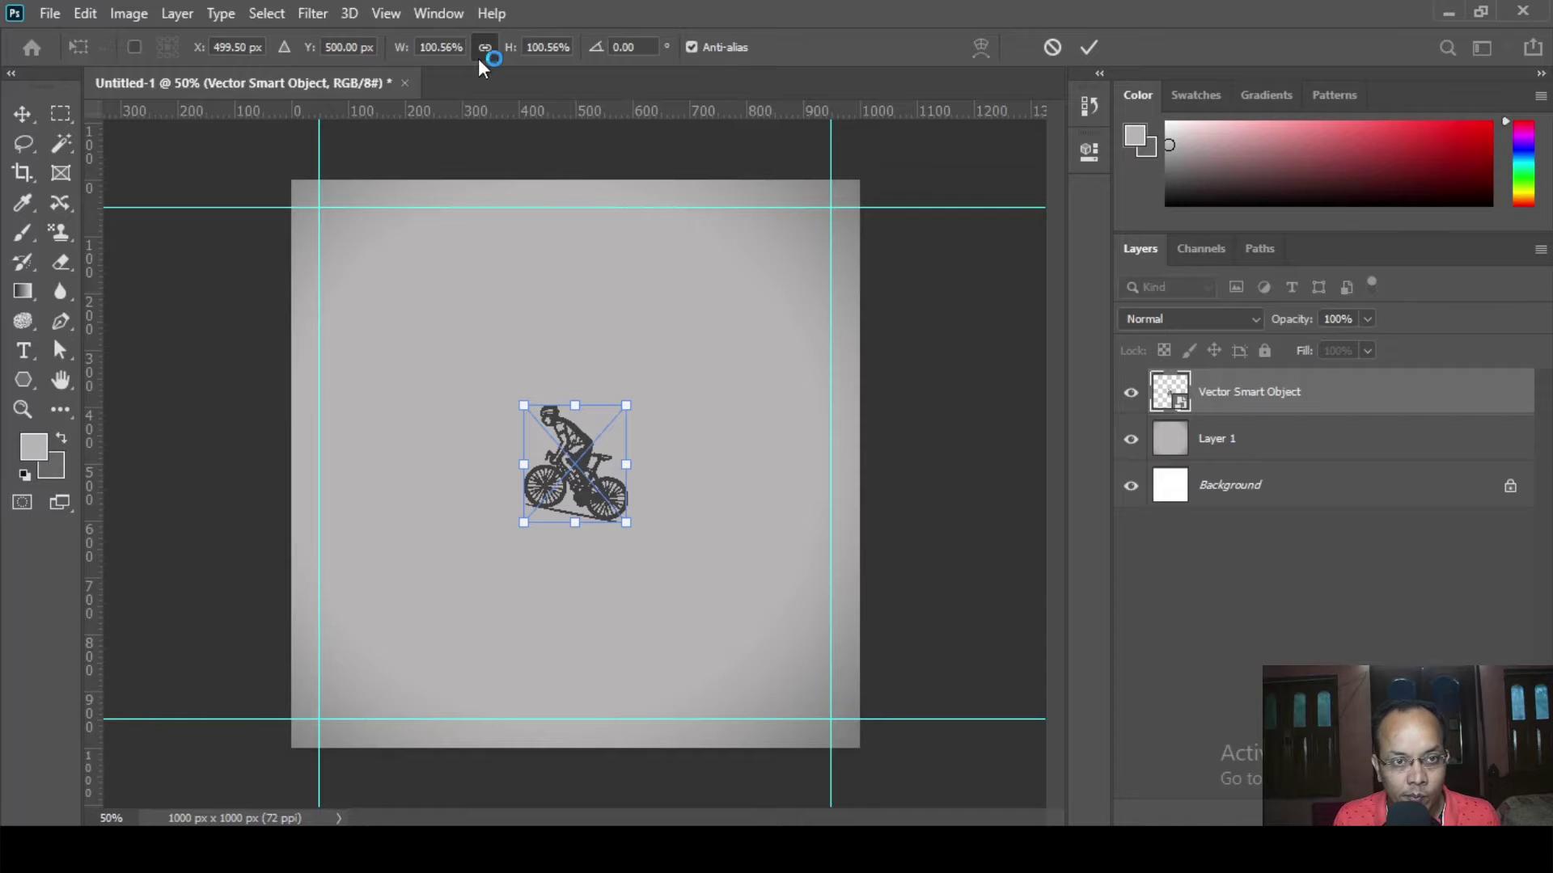
click(399, 47)
drag(399, 46, 539, 52)
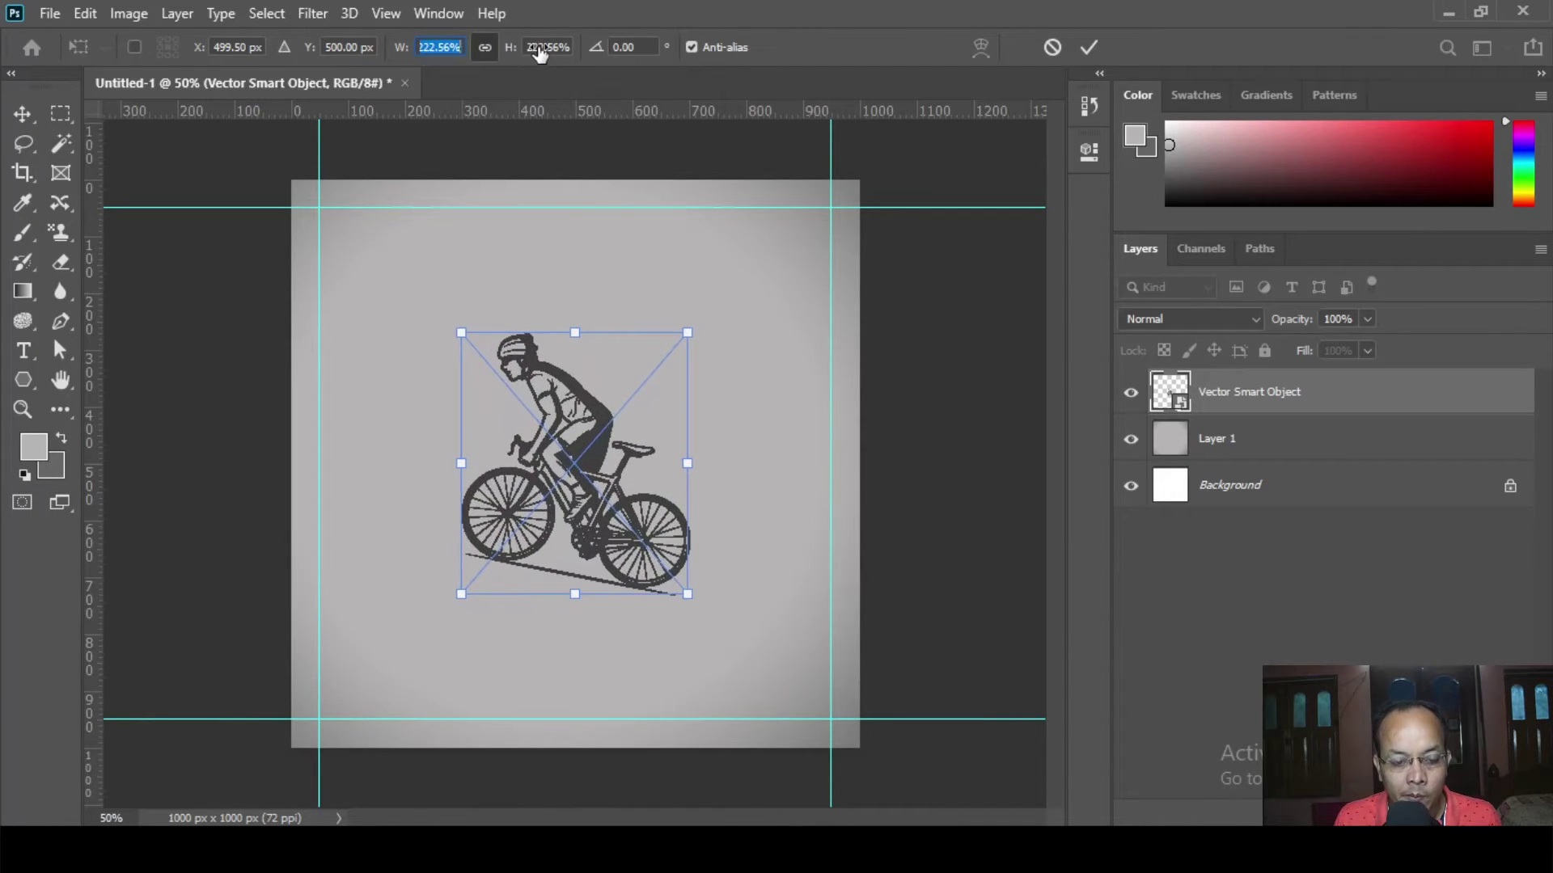
key(Return)
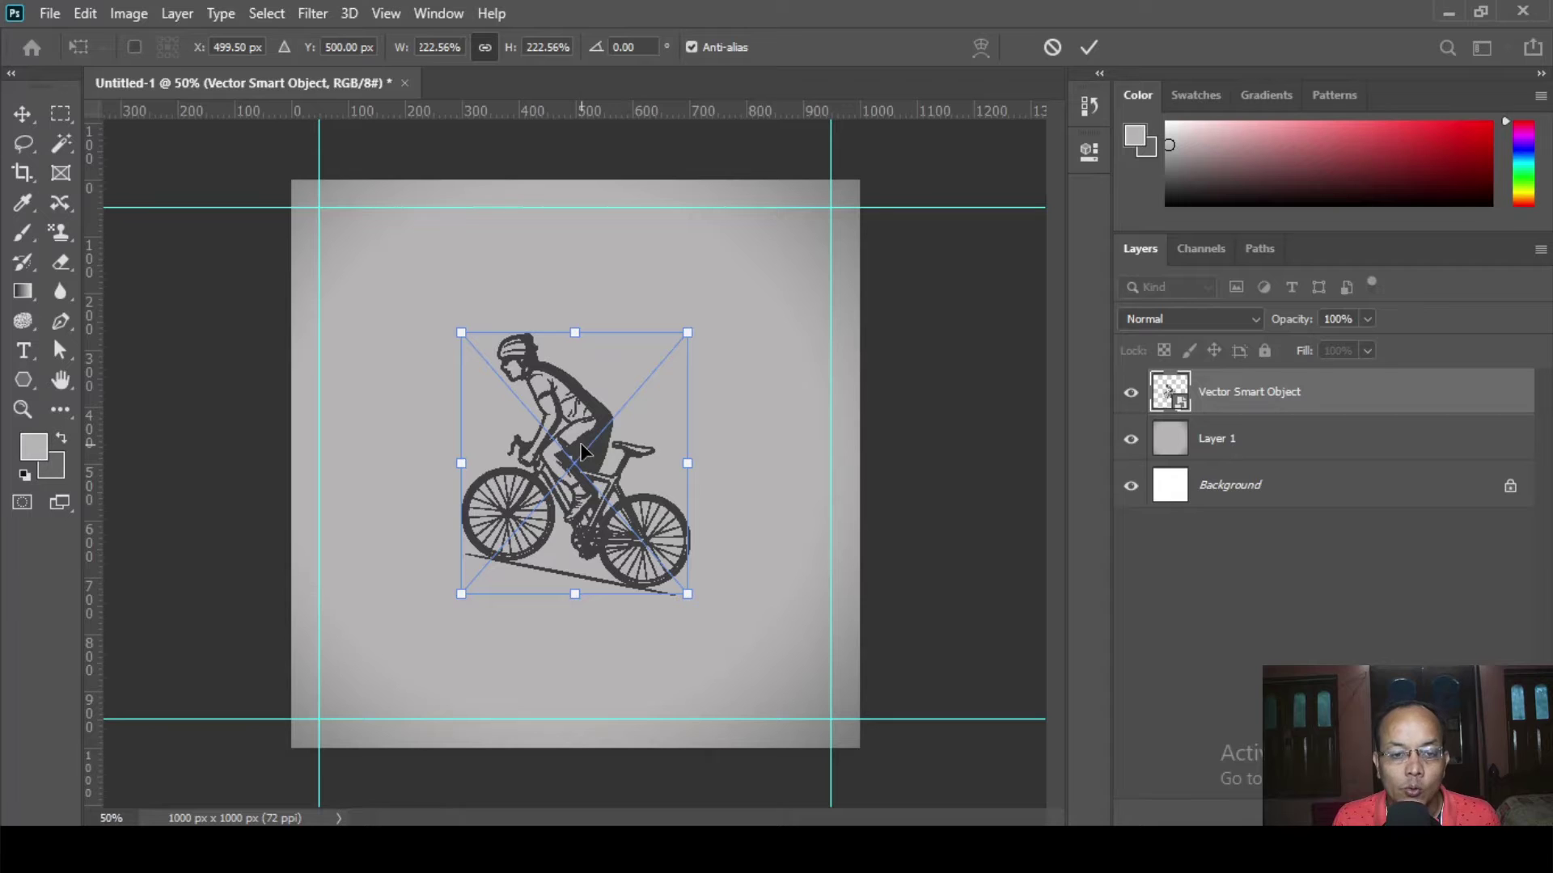
key(Return)
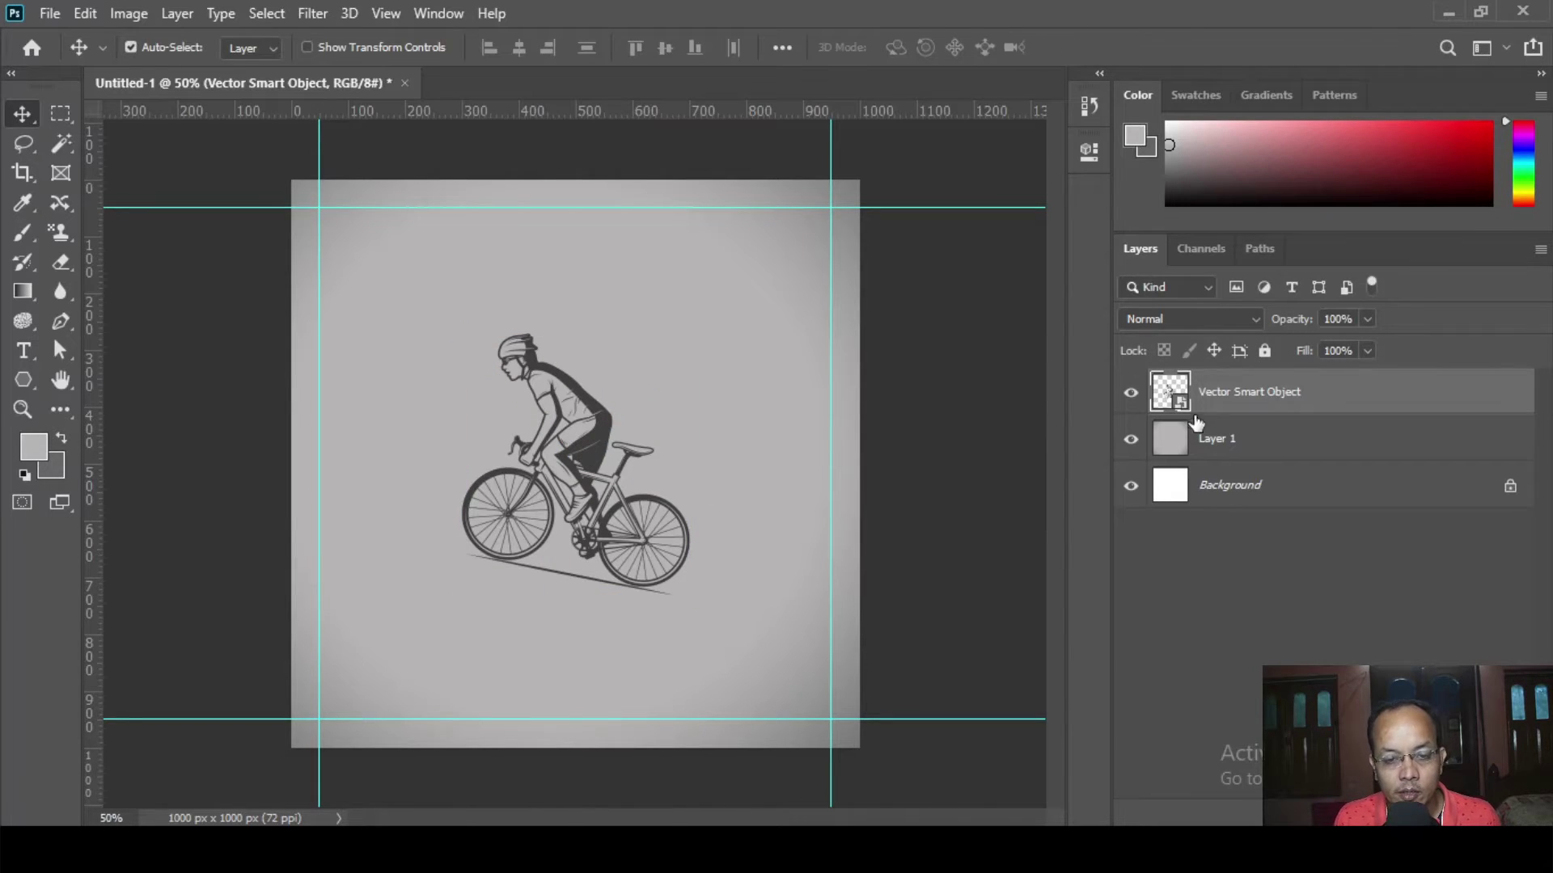
- Open the cyclist Smart Object's contents in Illustrator and select all its dark grey artwork with the Magic Wand
double_click(1180, 405)
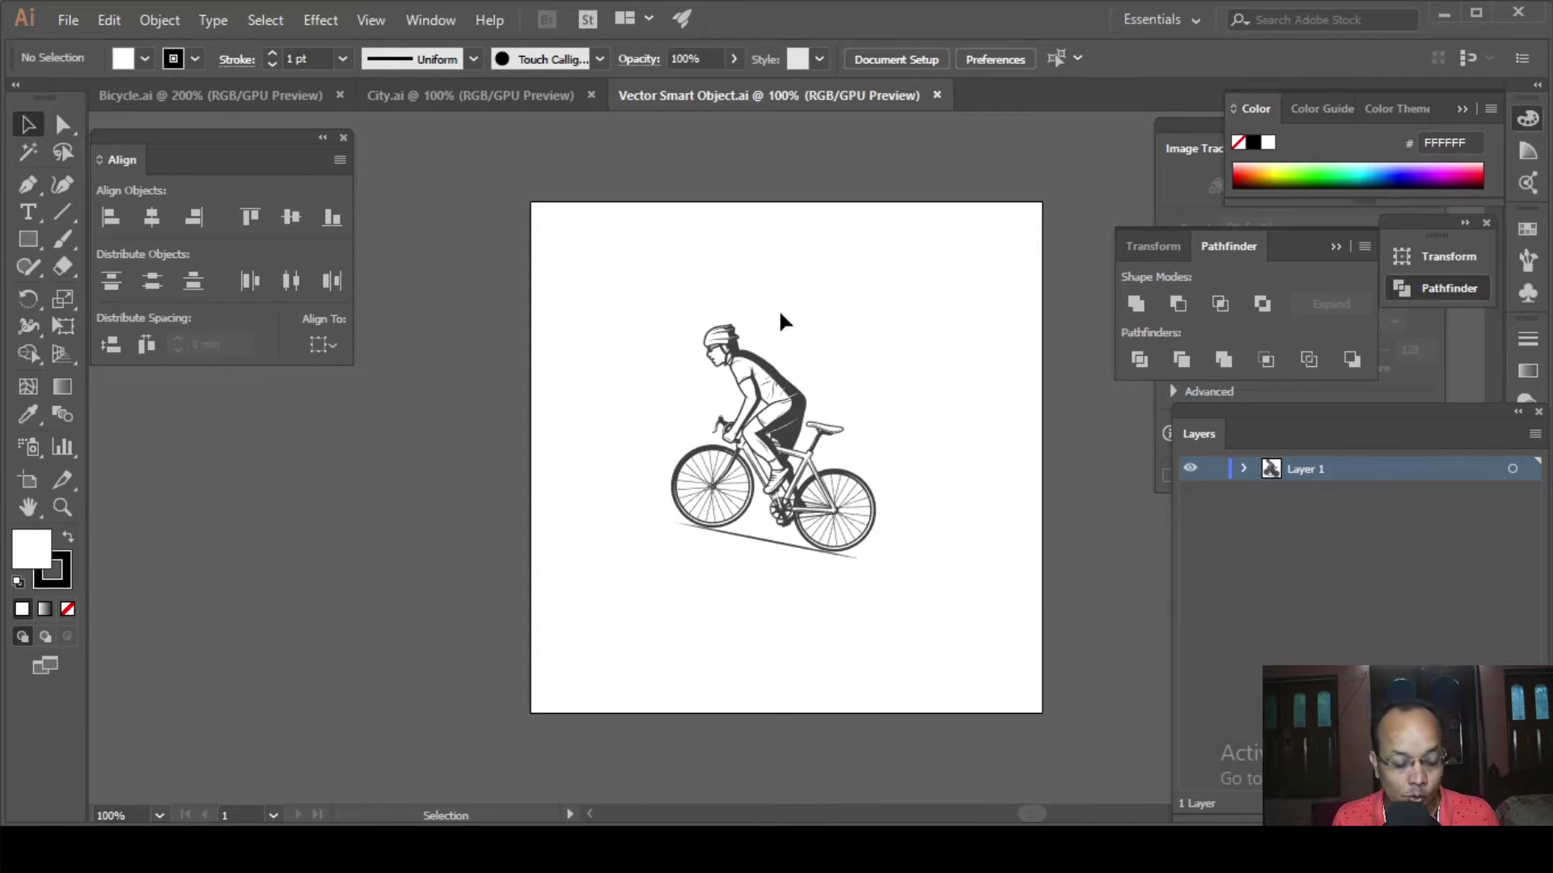
key(ctrl+0)
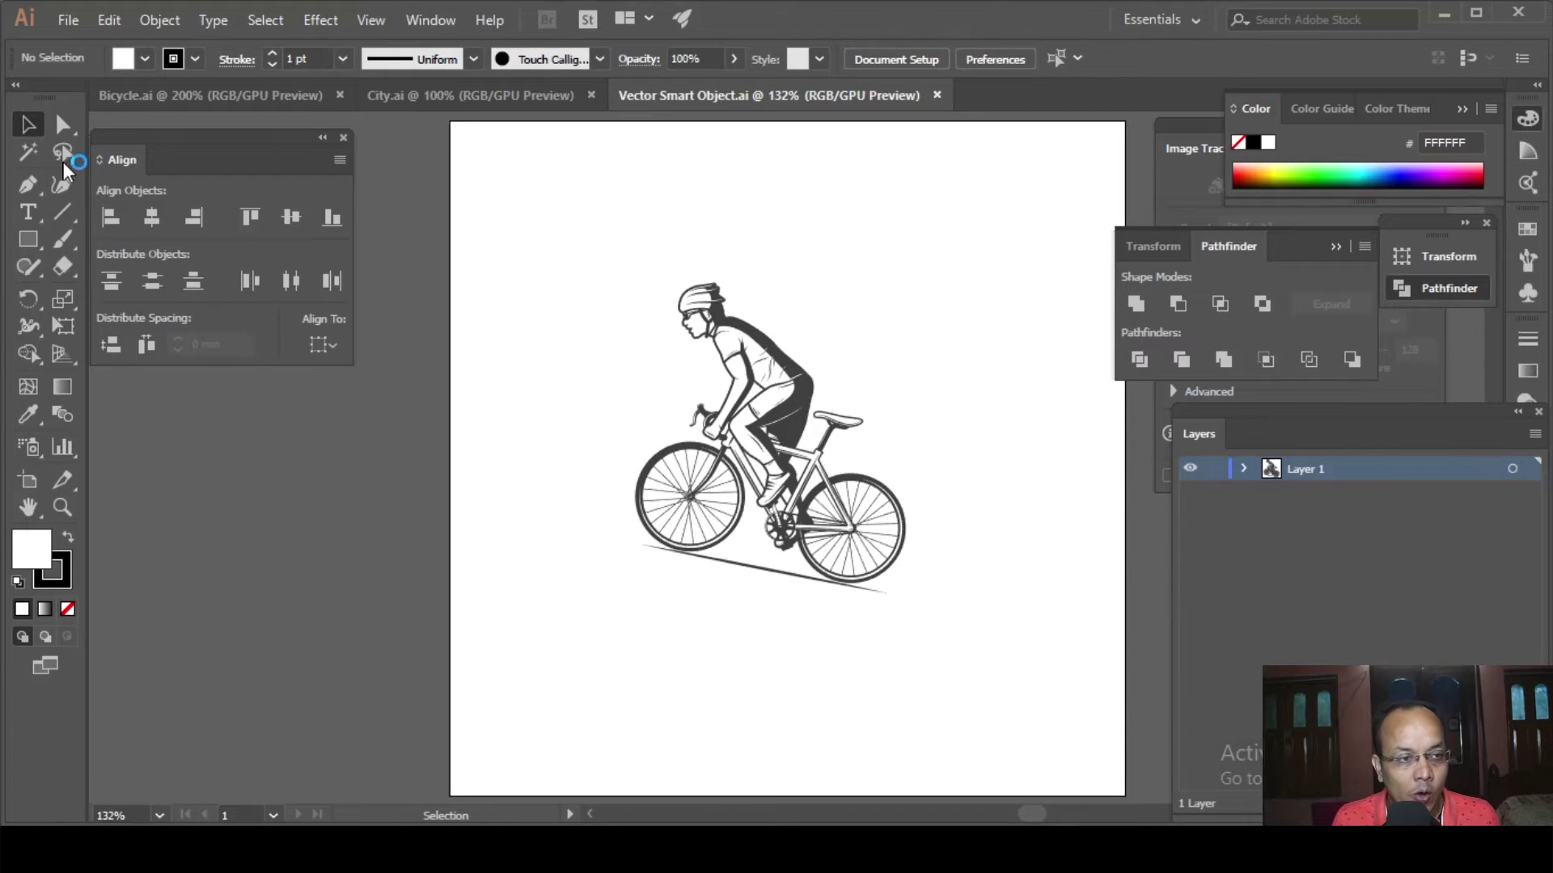
click(32, 162)
scroll(832, 428, up, 3)
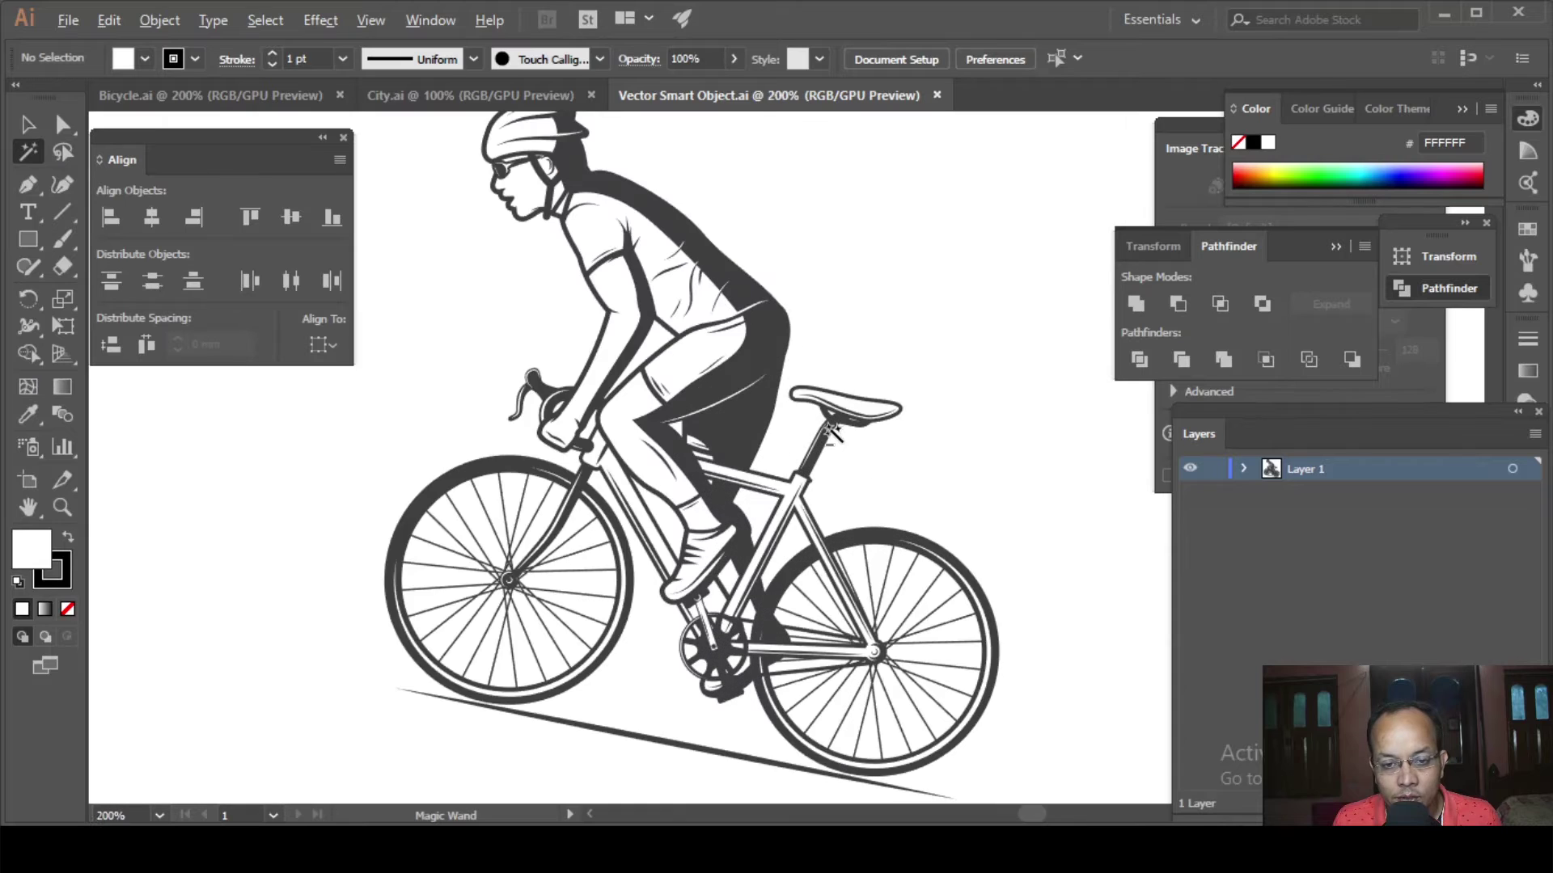
click(712, 380)
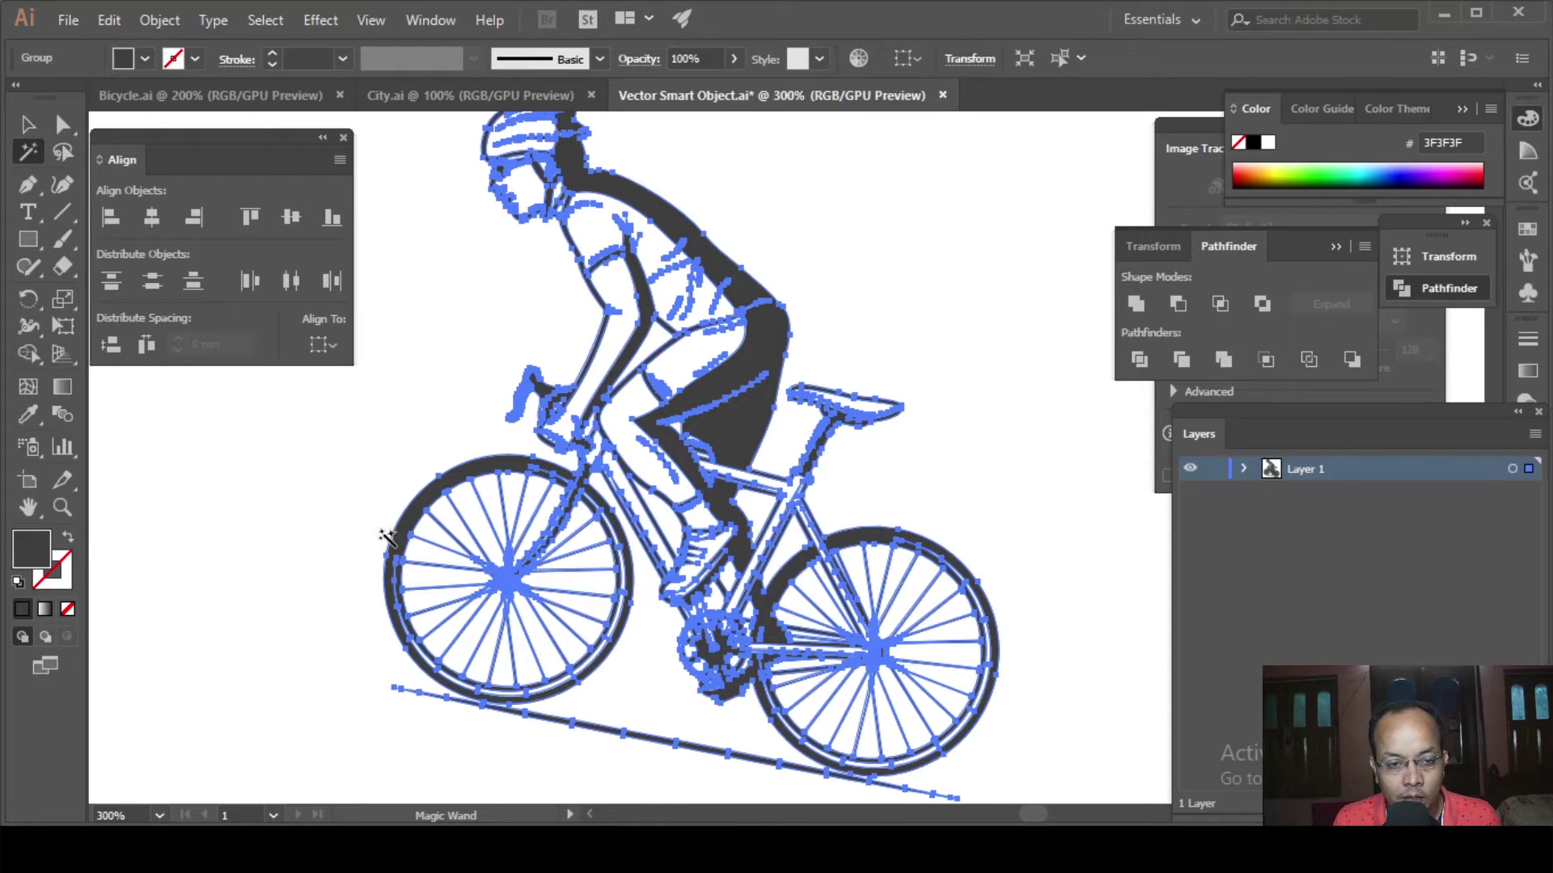
- Recolour the selected cyclist artwork to dark red 490808 and save it to update the Smart Object in Photoshop
double_click(31, 549)
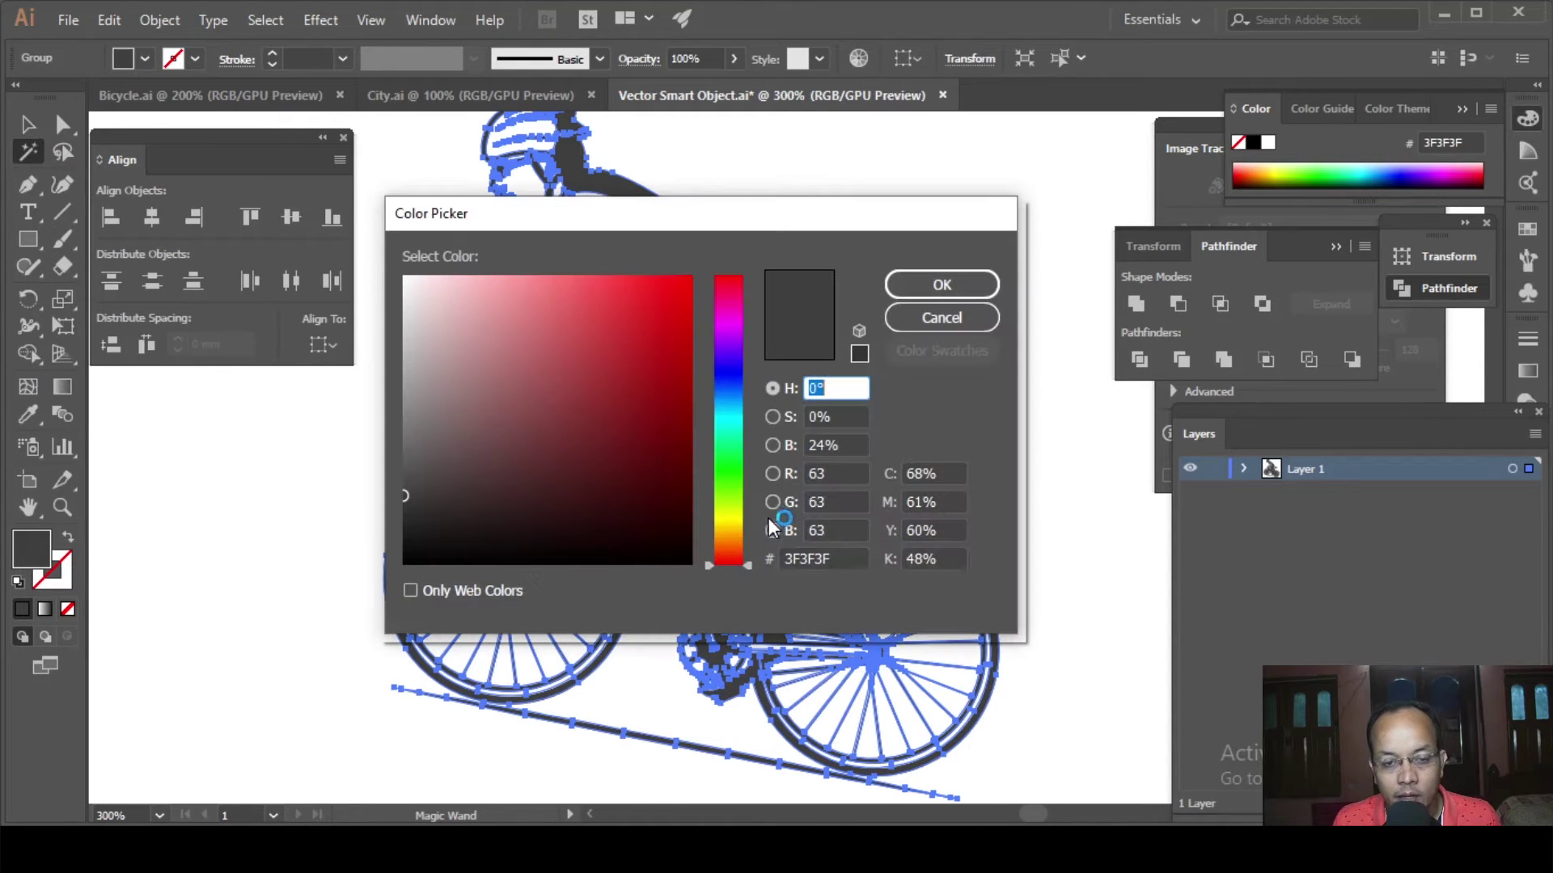
click(659, 482)
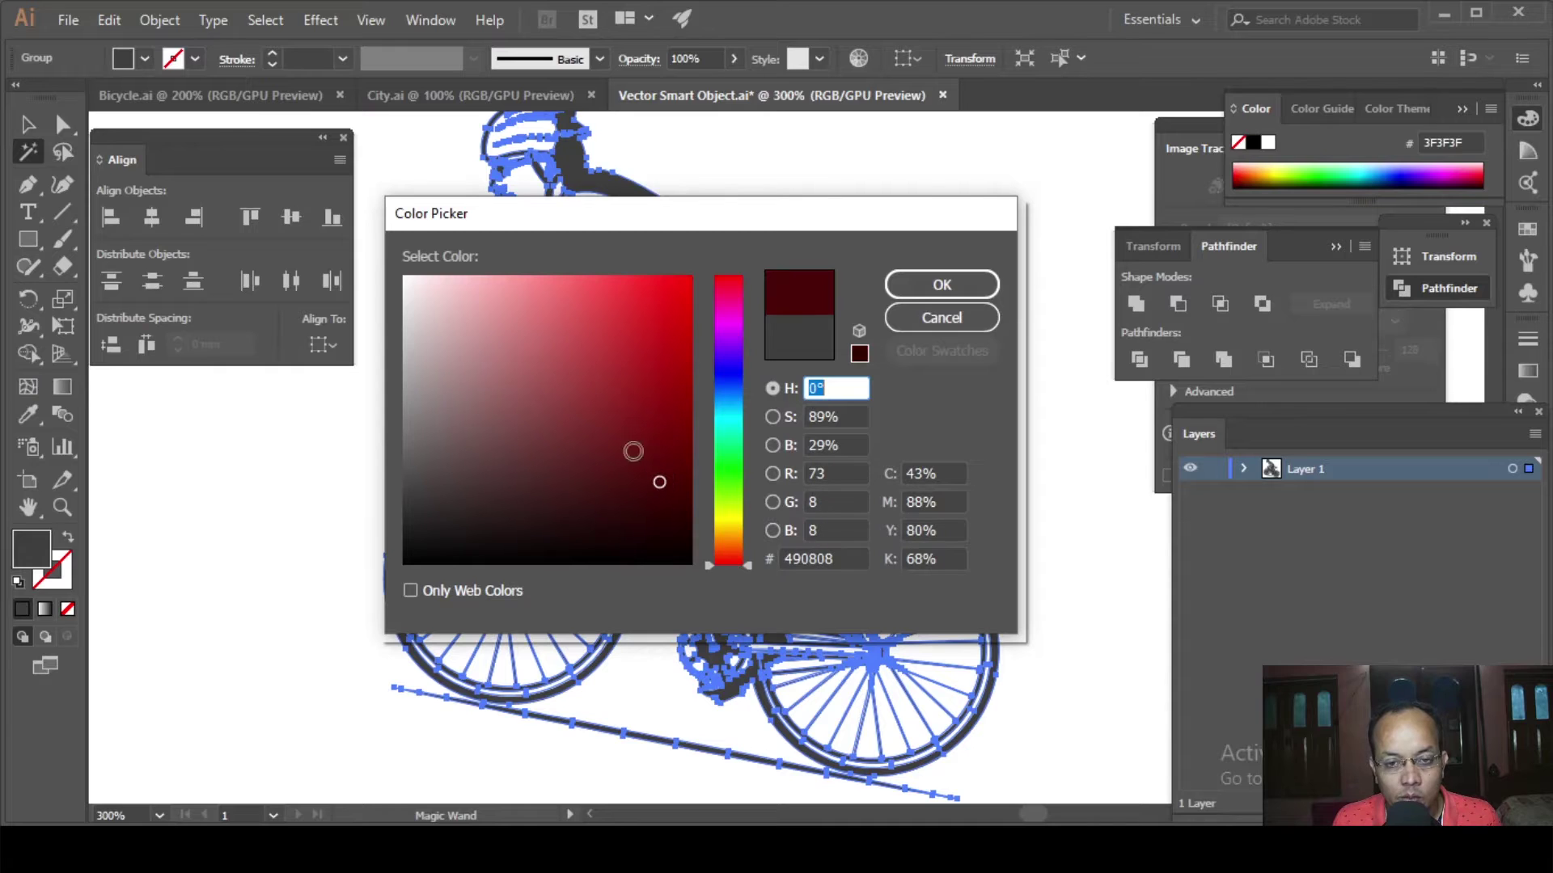
click(930, 294)
key(v)
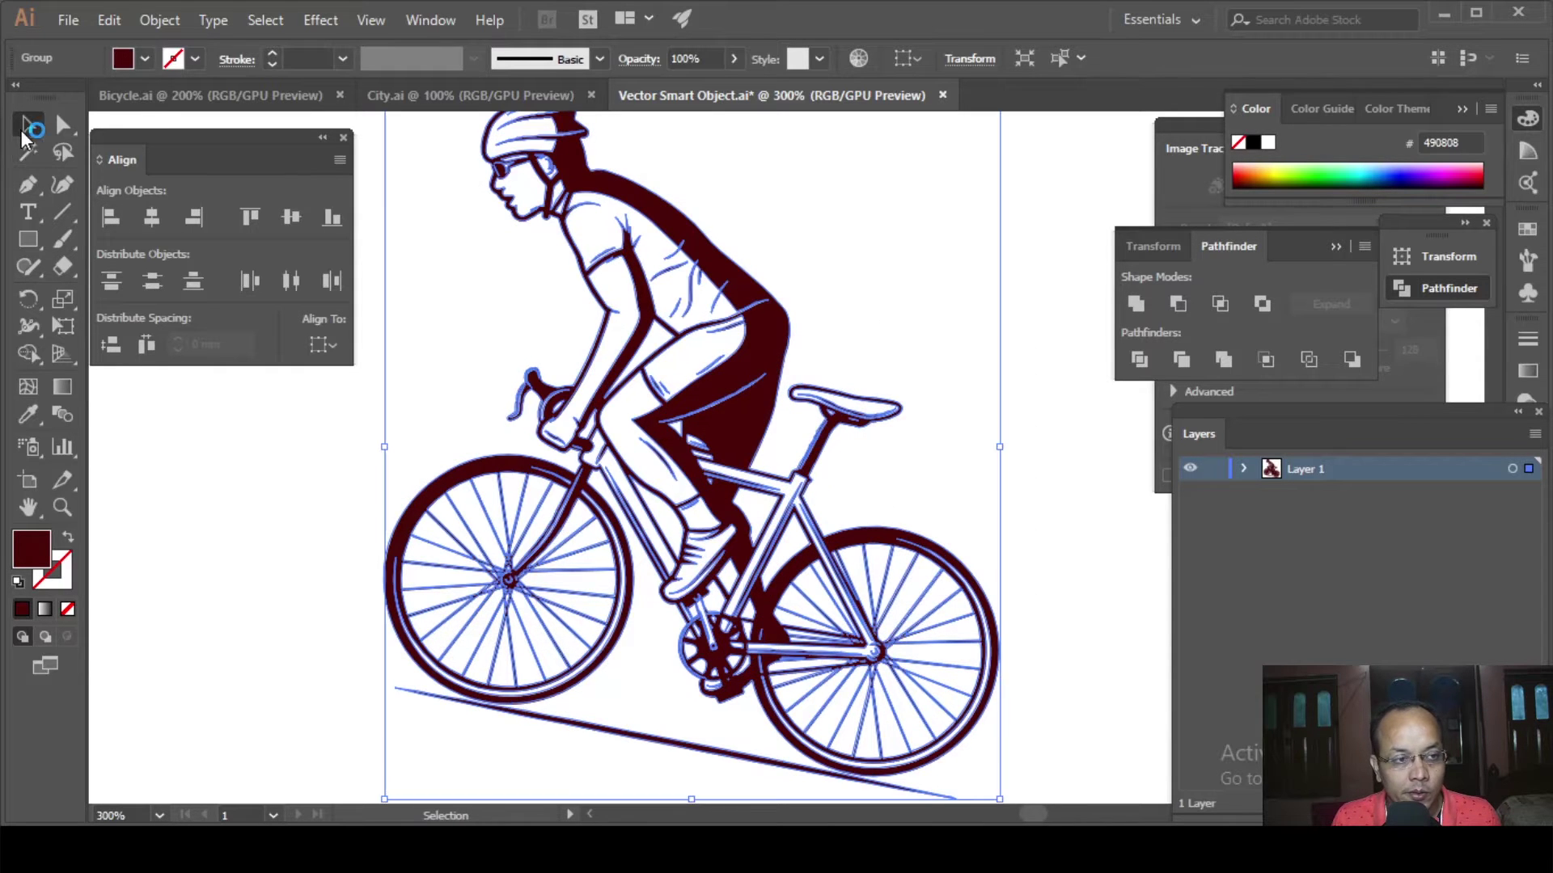
click(176, 510)
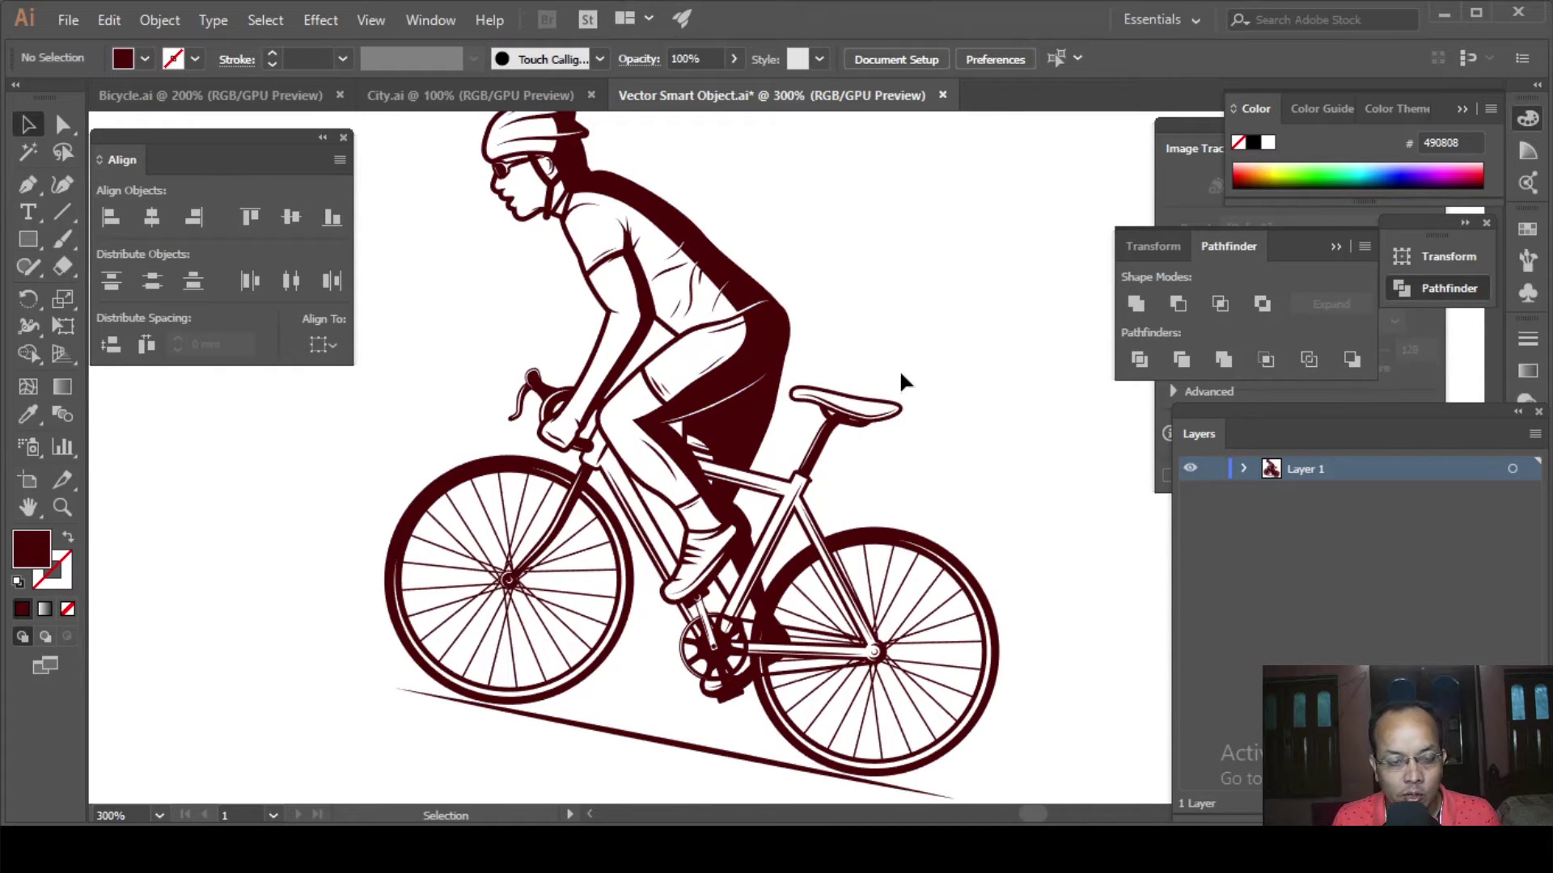
key(ctrl+s)
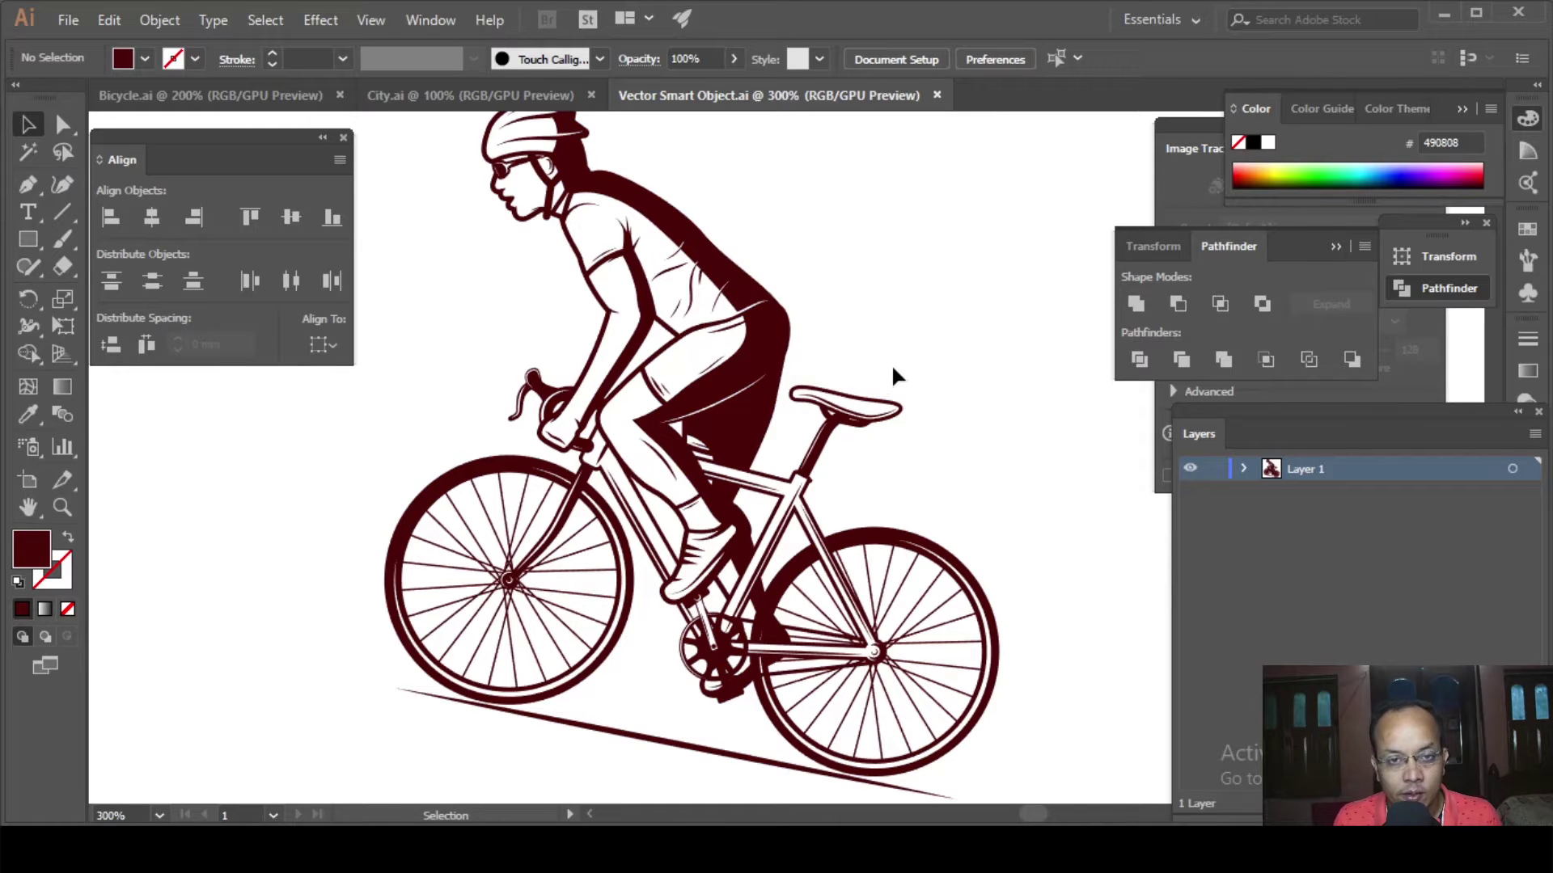
key(alt+Tab)
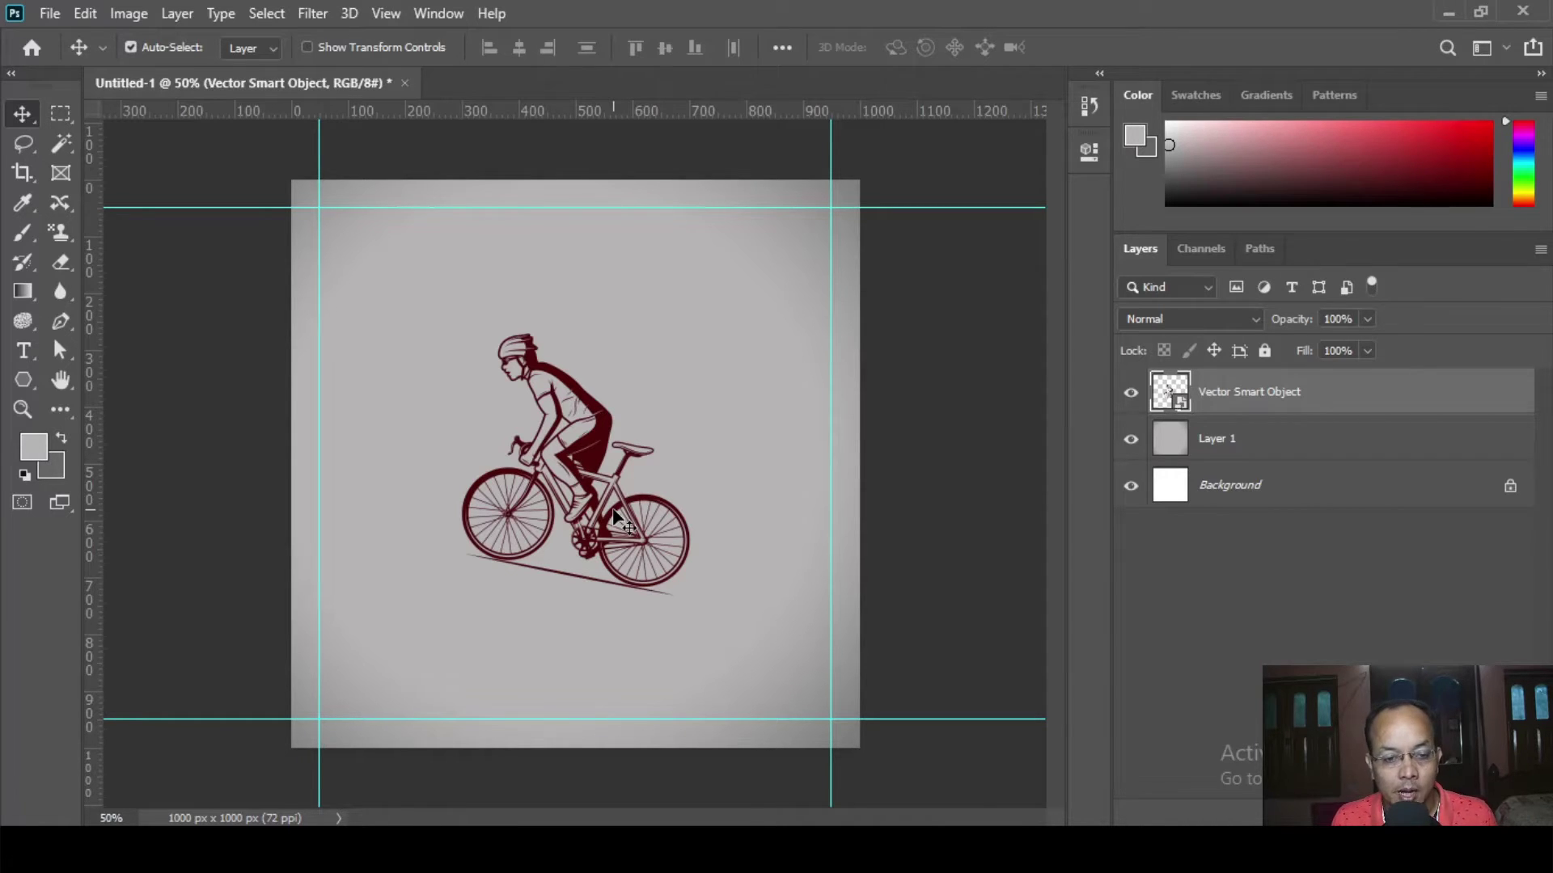
- Enlarge the recoloured cyclist Smart Object slightly further, keeping it centred on the canvas
click(686, 540)
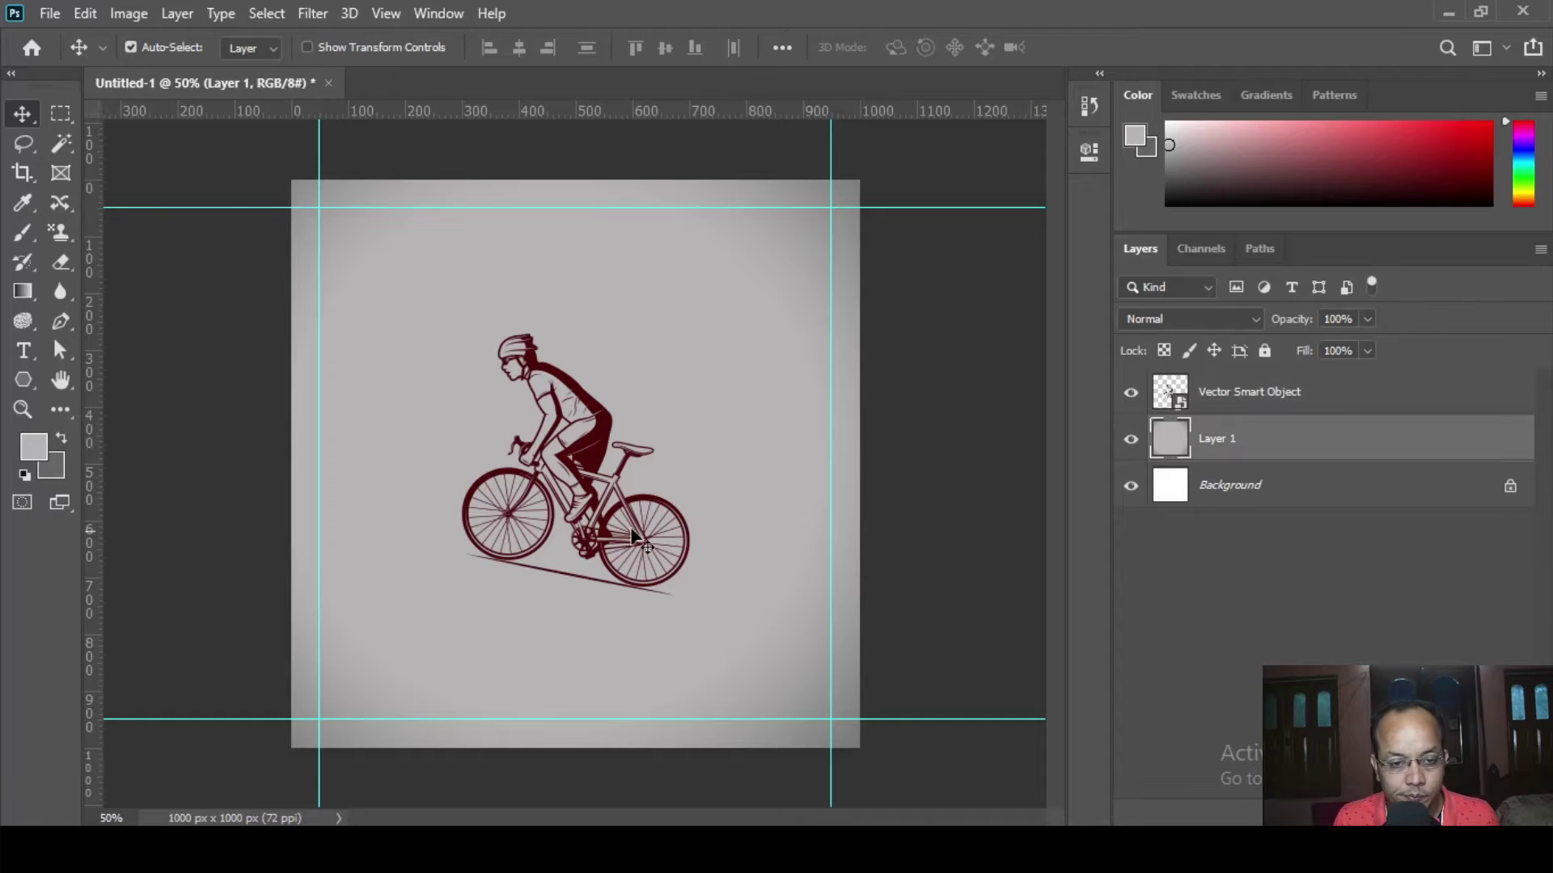
click(1250, 398)
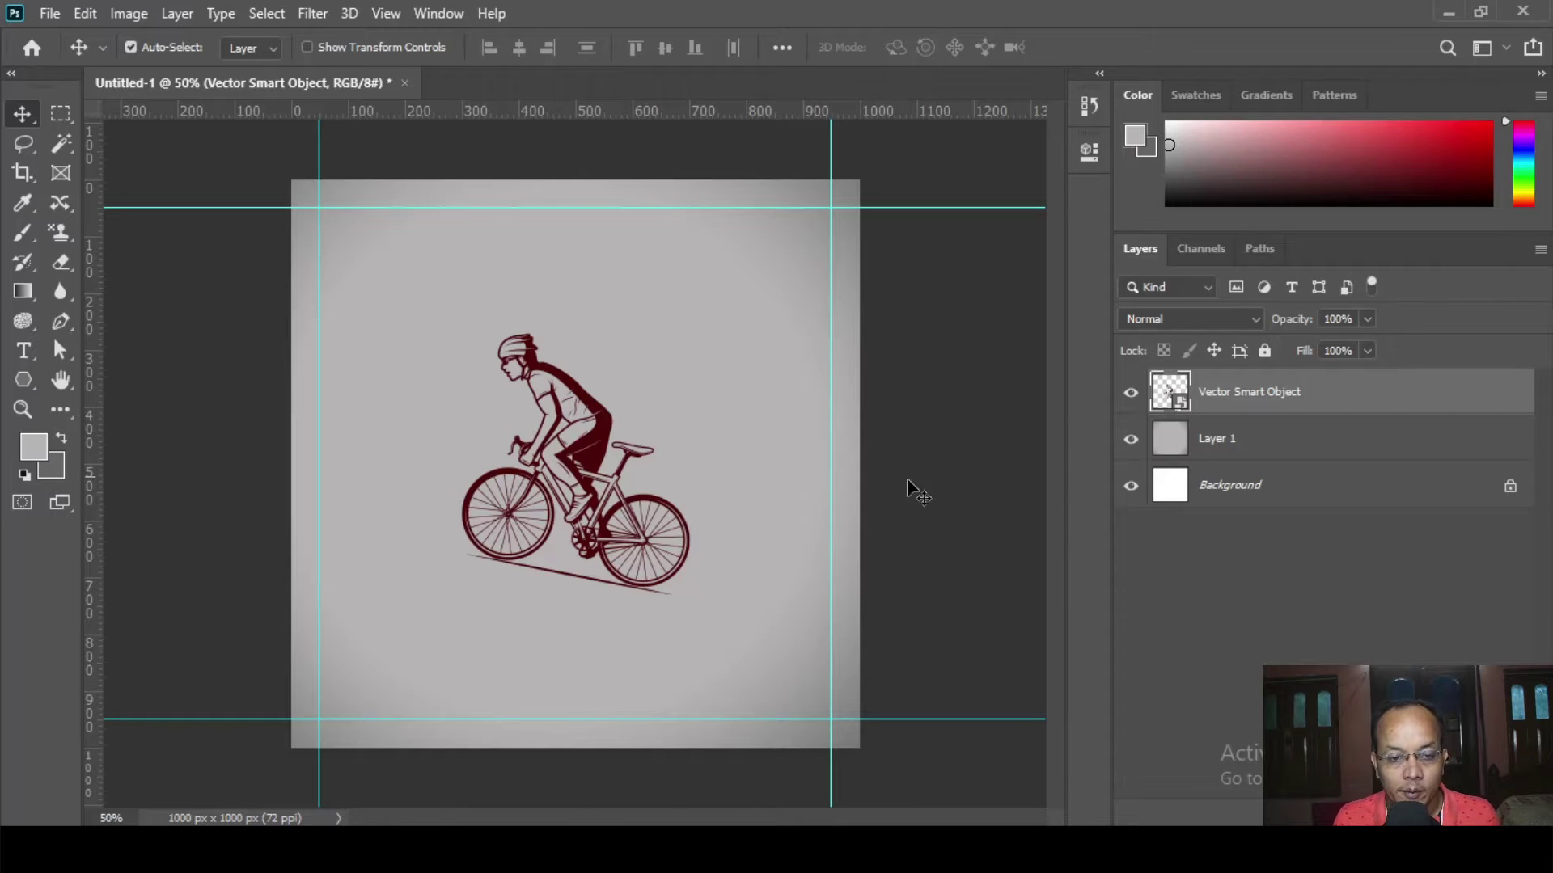
key(ctrl+t)
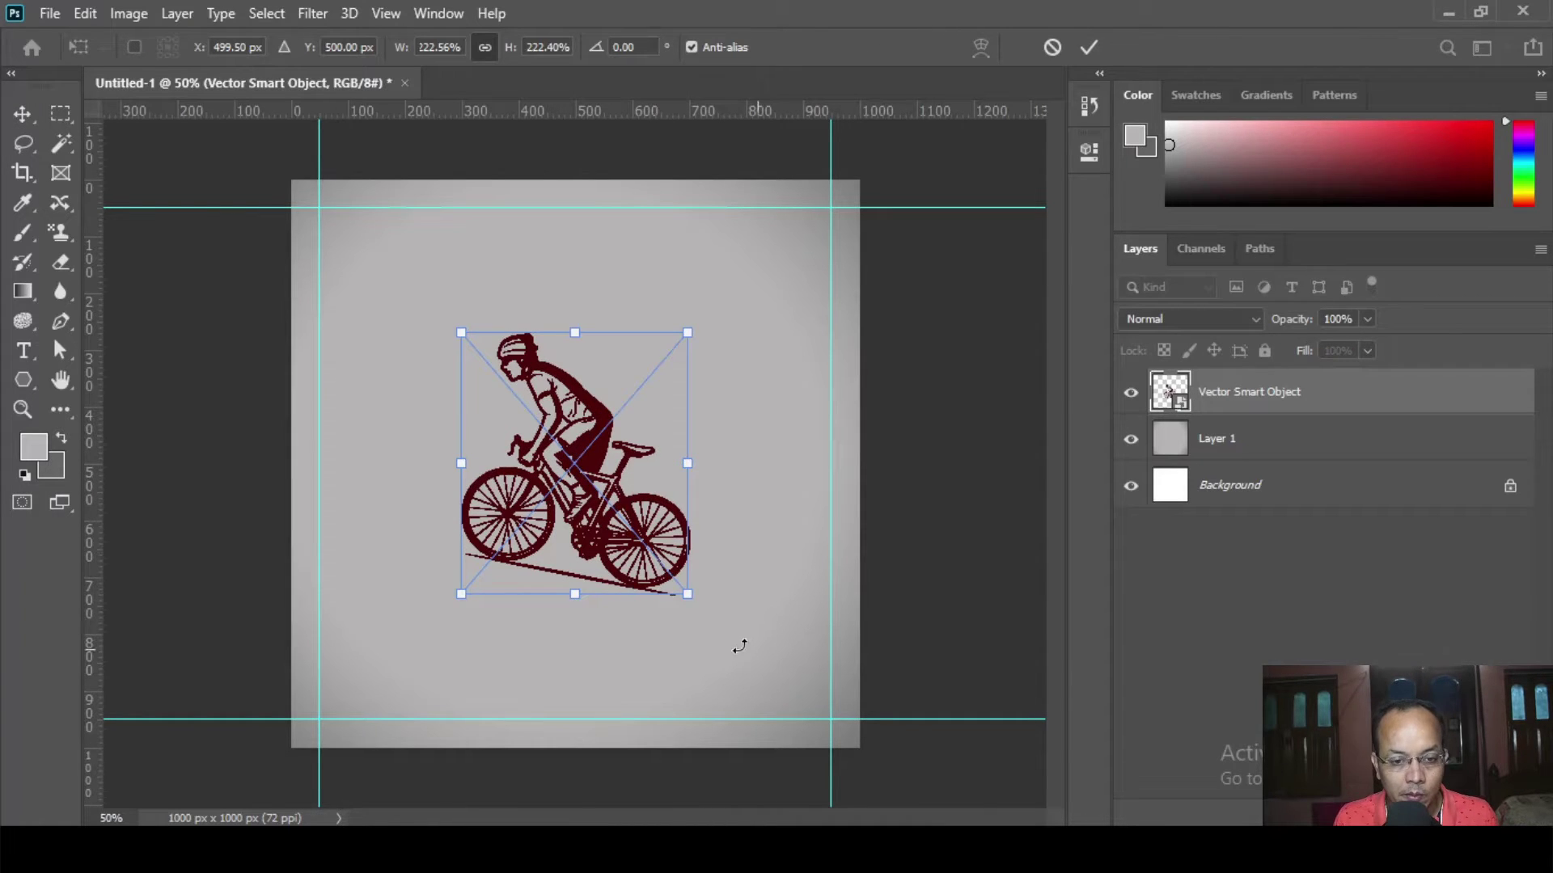
drag(404, 54, 453, 47)
key(Return)
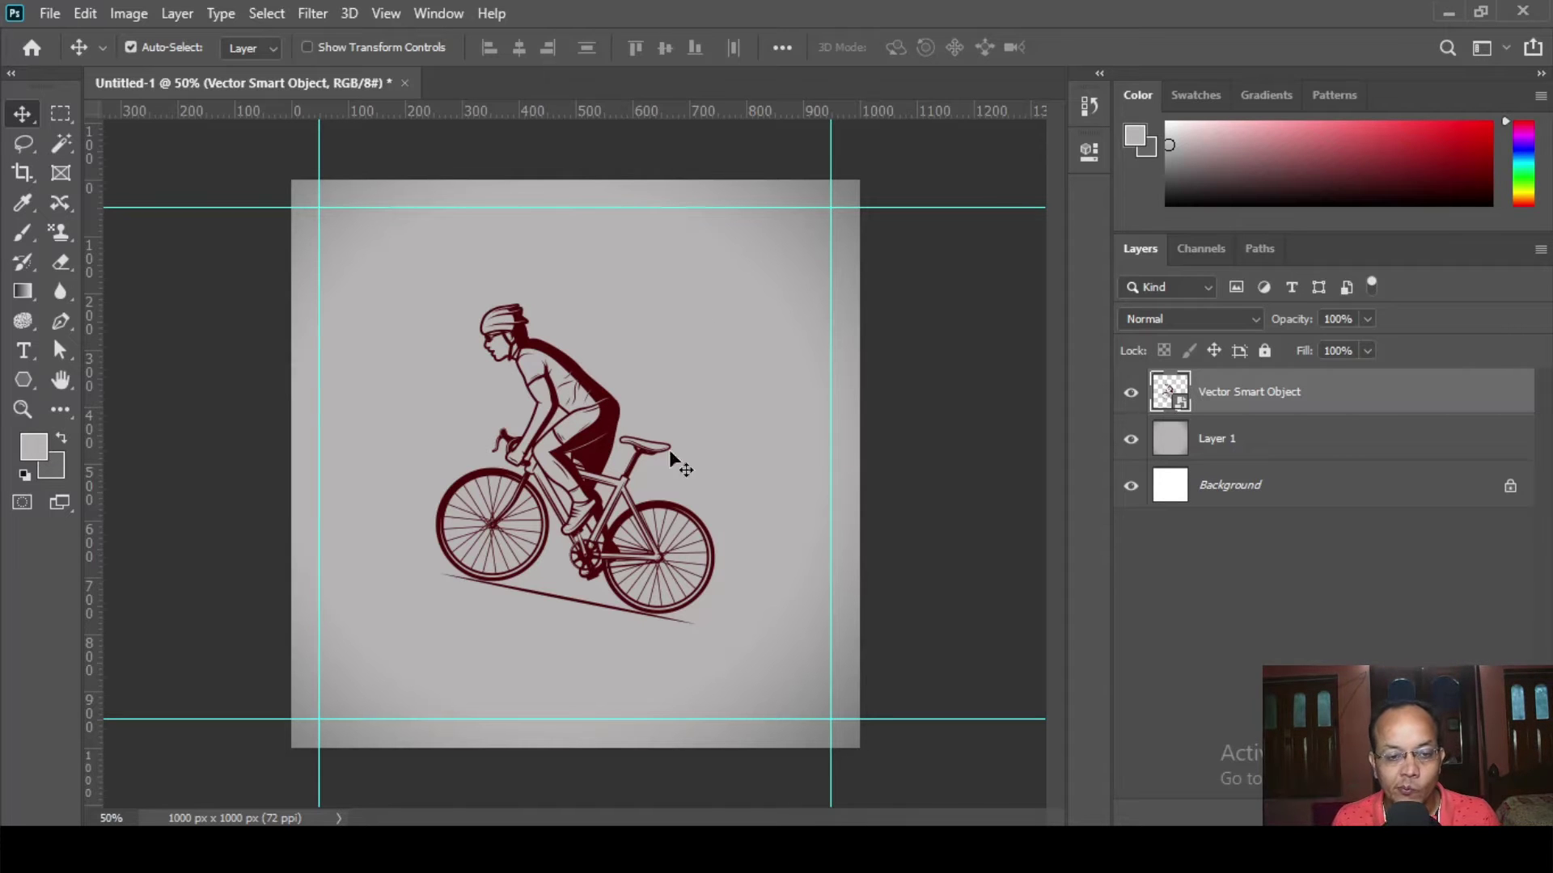
- Switch to Illustrator and copy the entire city street artwork from City.ai
key(alt+Tab)
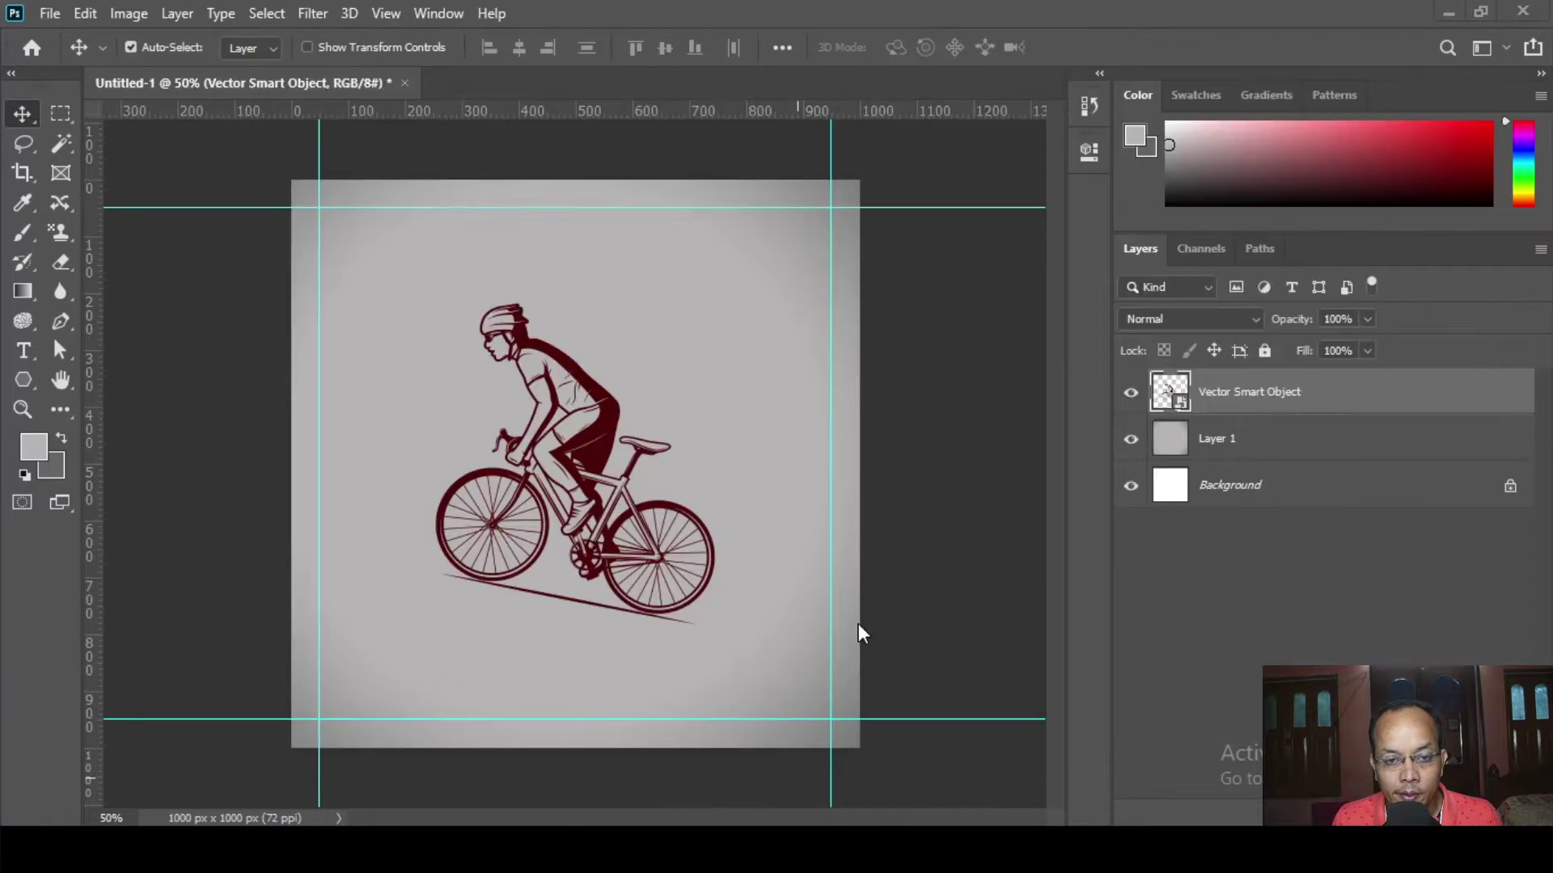
click(432, 97)
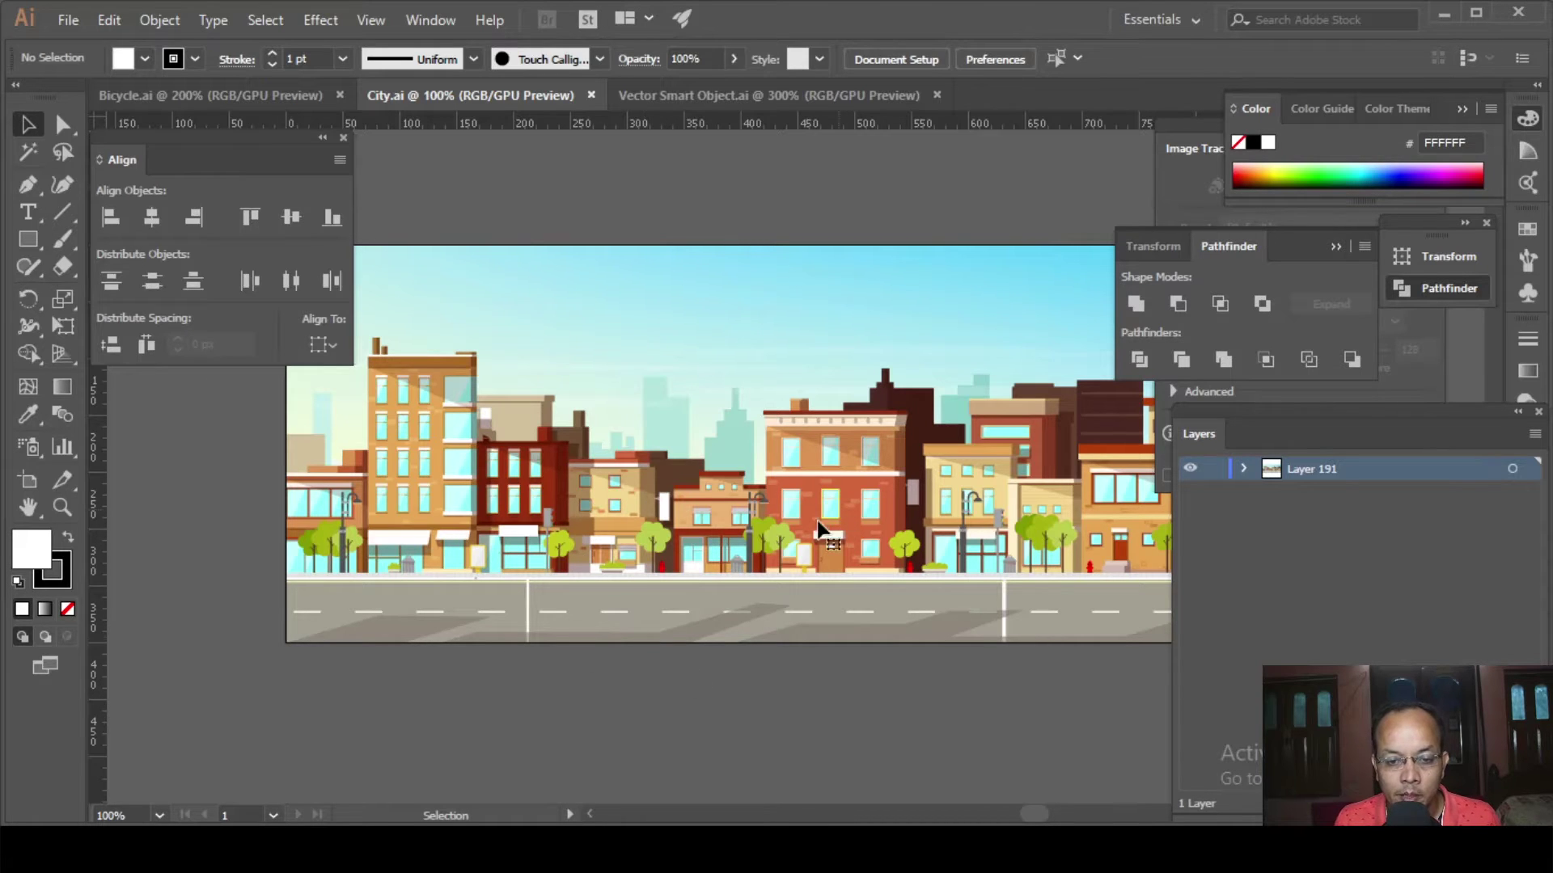
click(818, 524)
click(748, 719)
scroll(752, 634, down, 3)
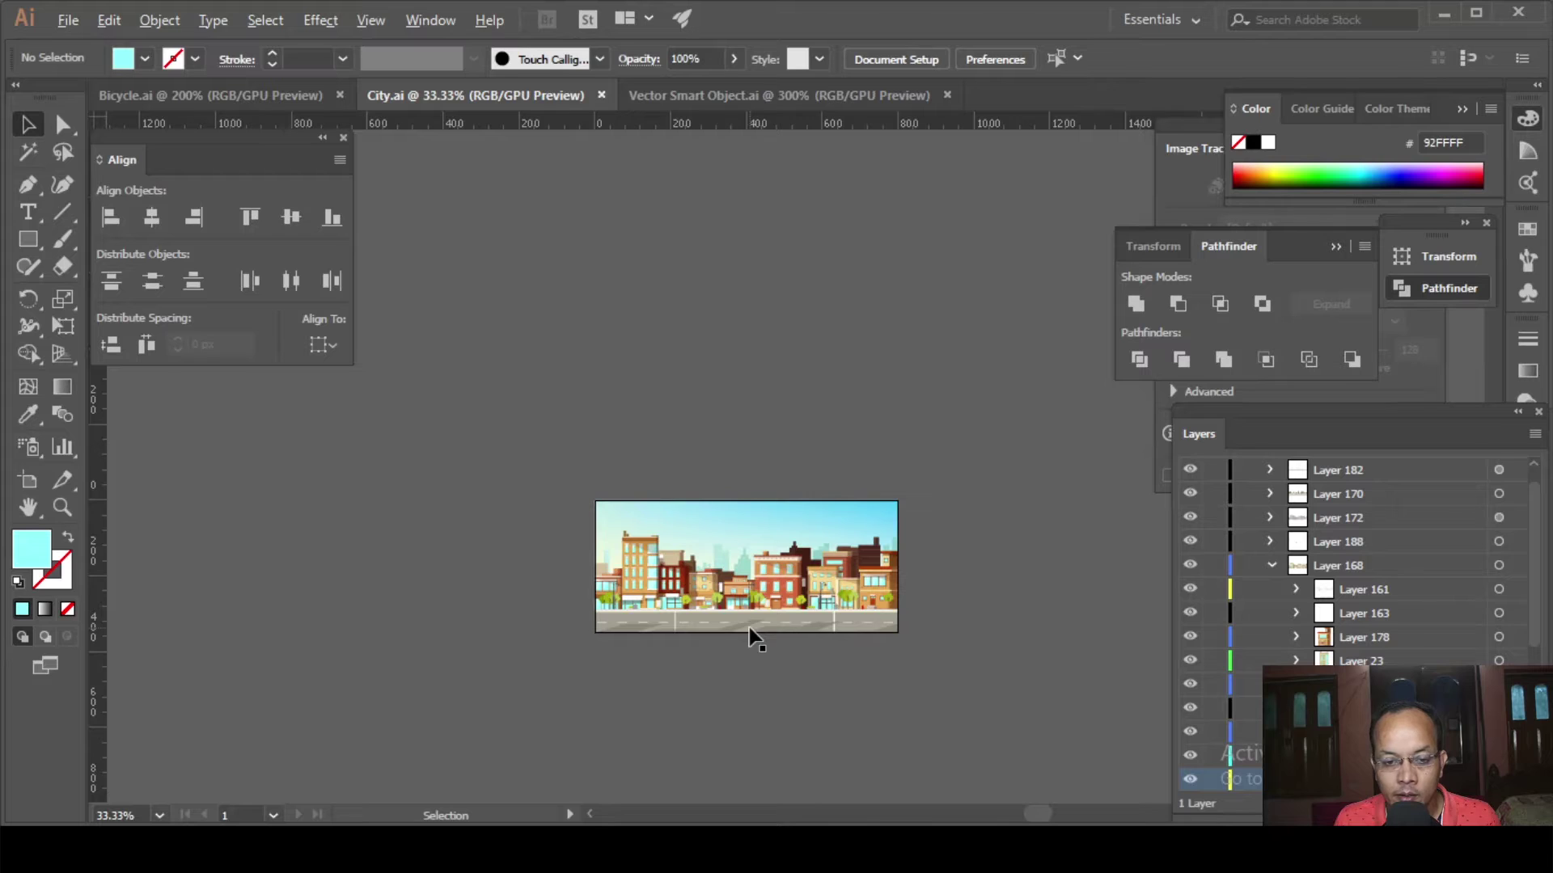
key(ctrl+a)
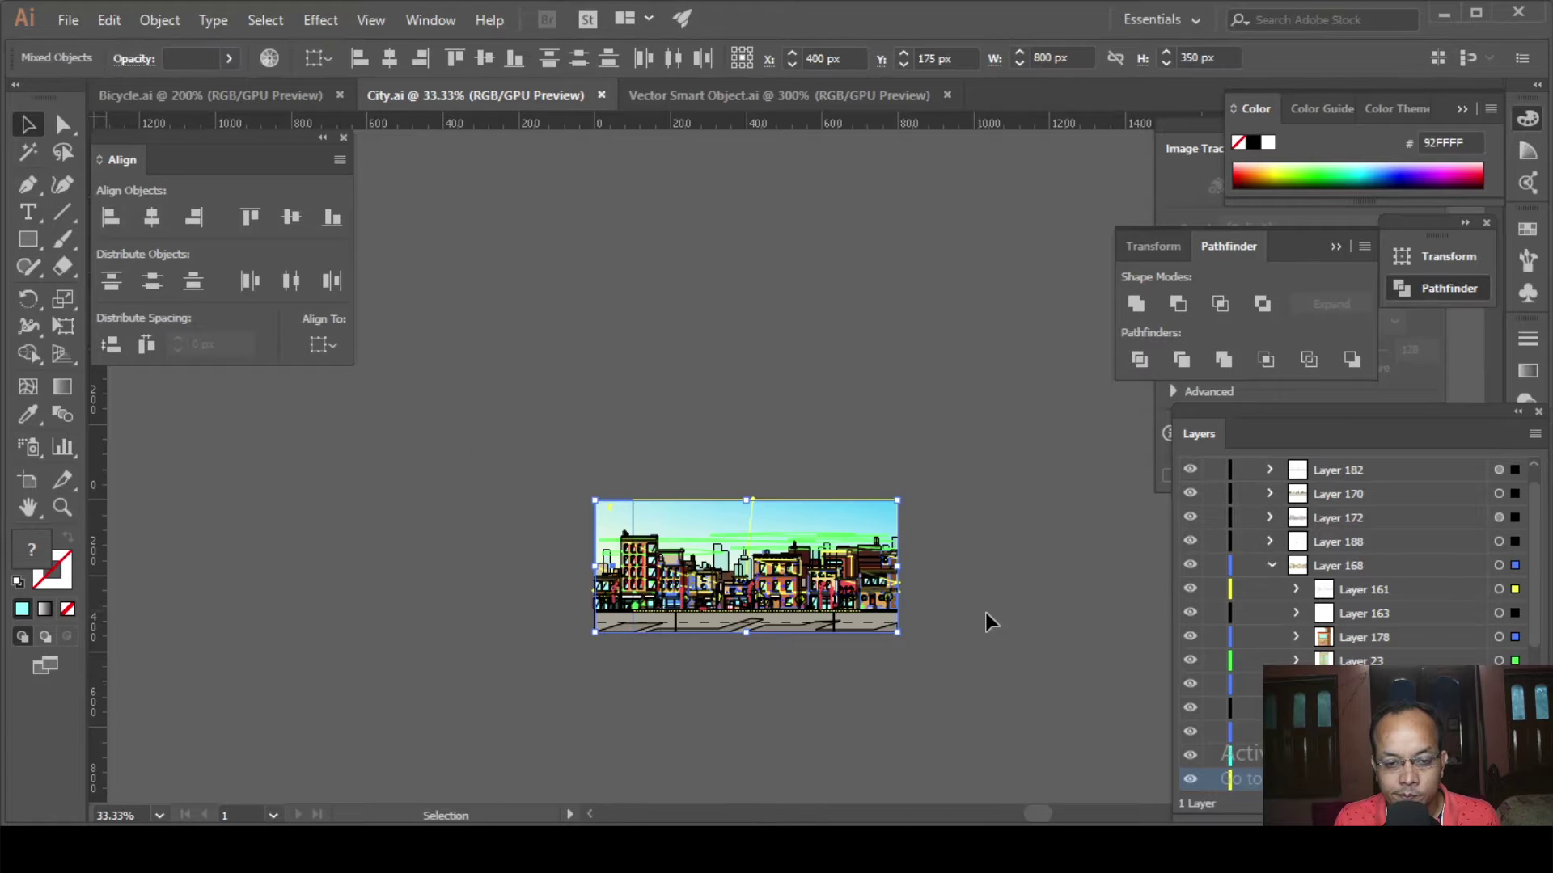
- Back in Photoshop, add a new layer above Layer 1 and paste the city artwork there as a Smart Object
click(752, 849)
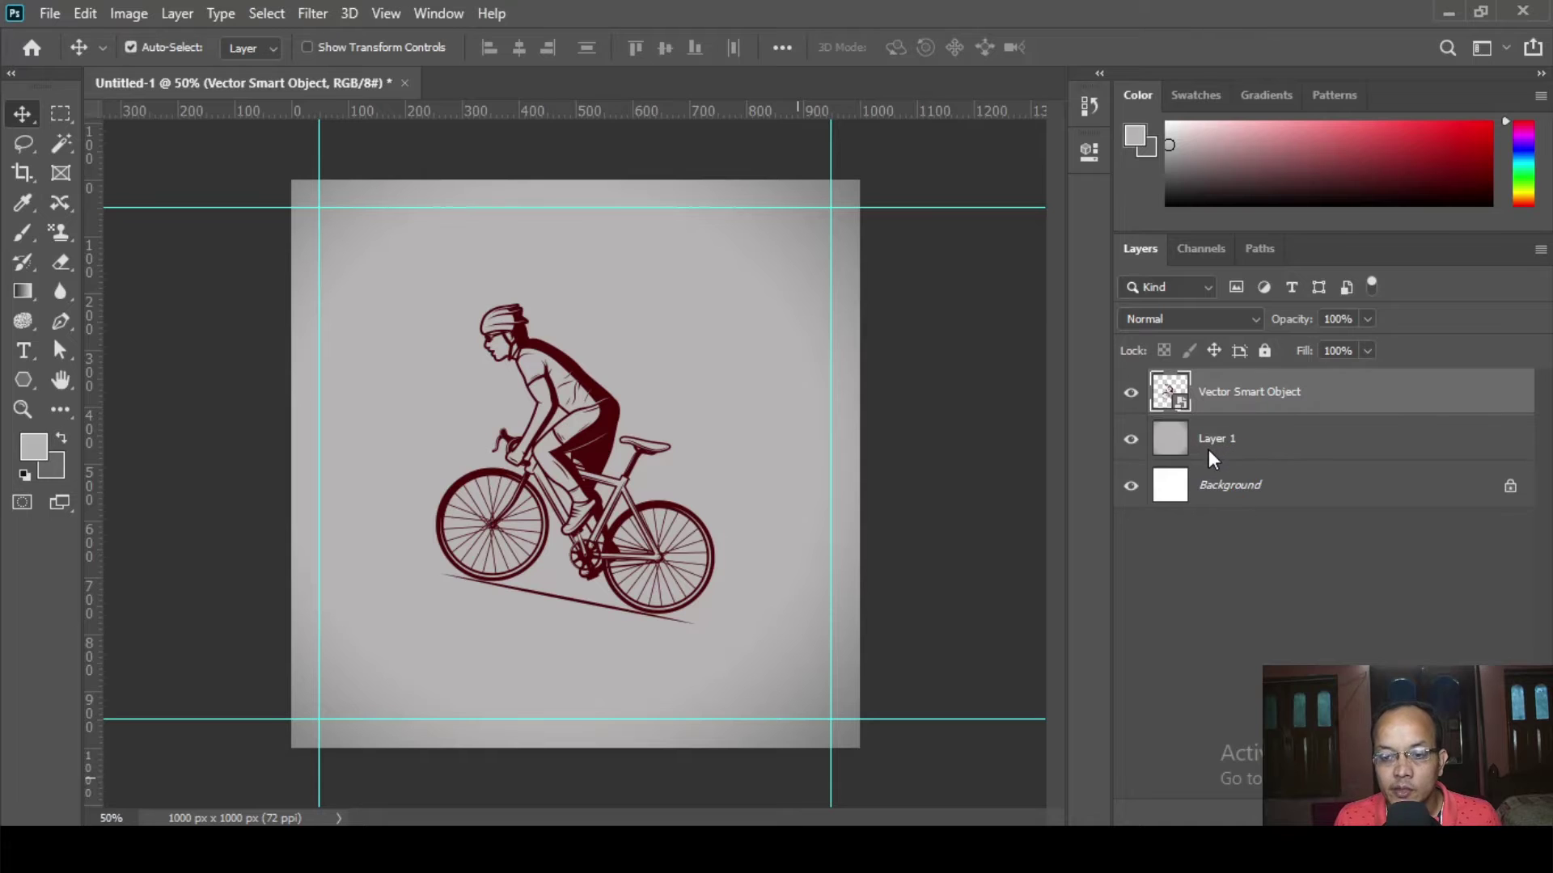
click(1206, 436)
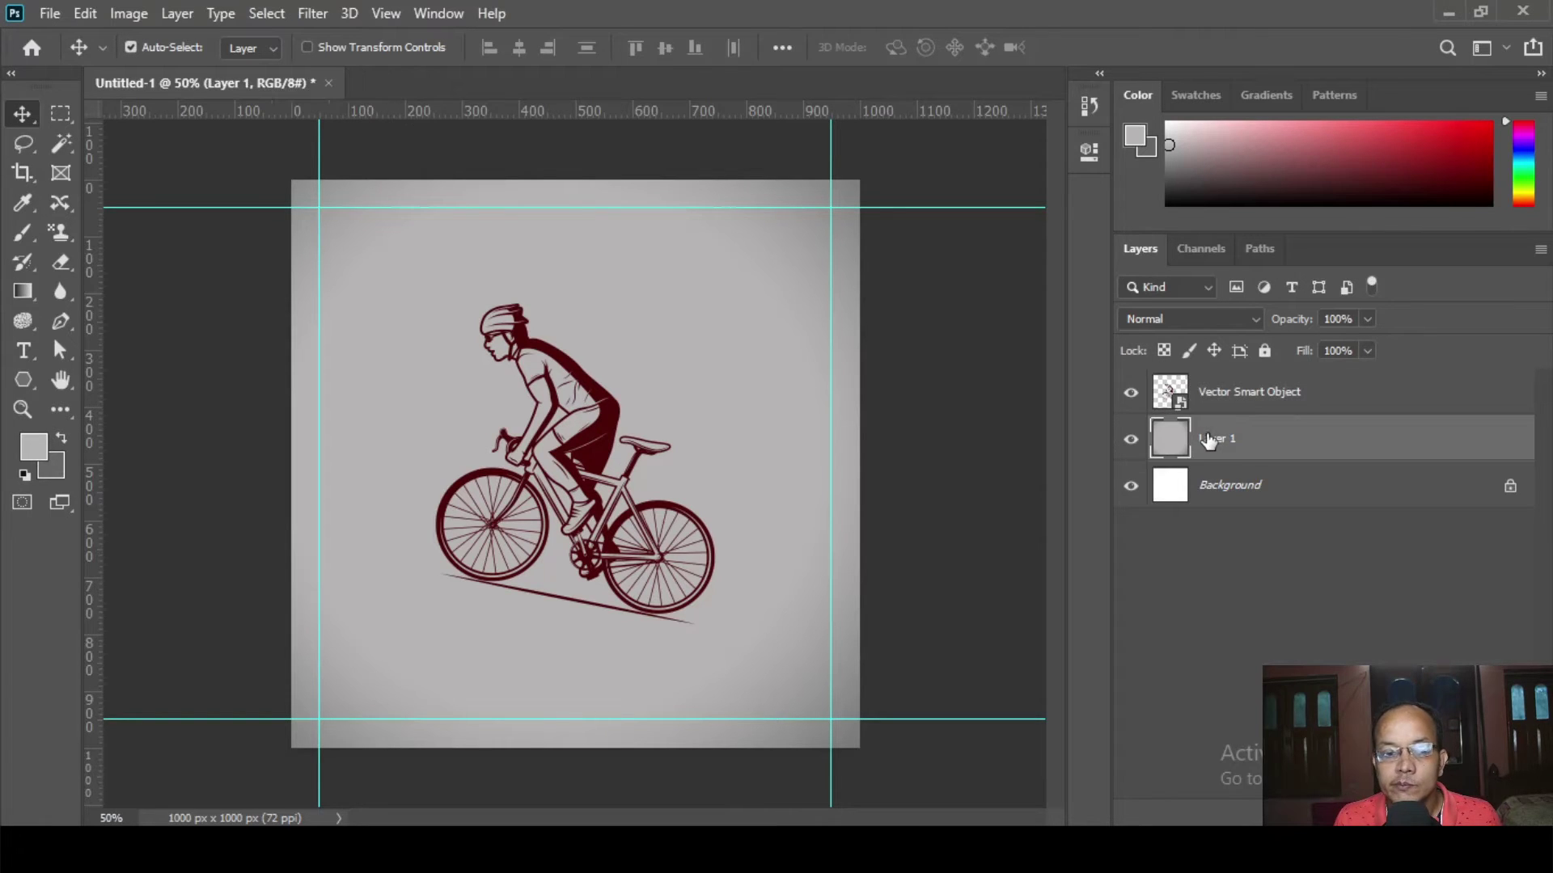
key(ctrl+shift+alt+n)
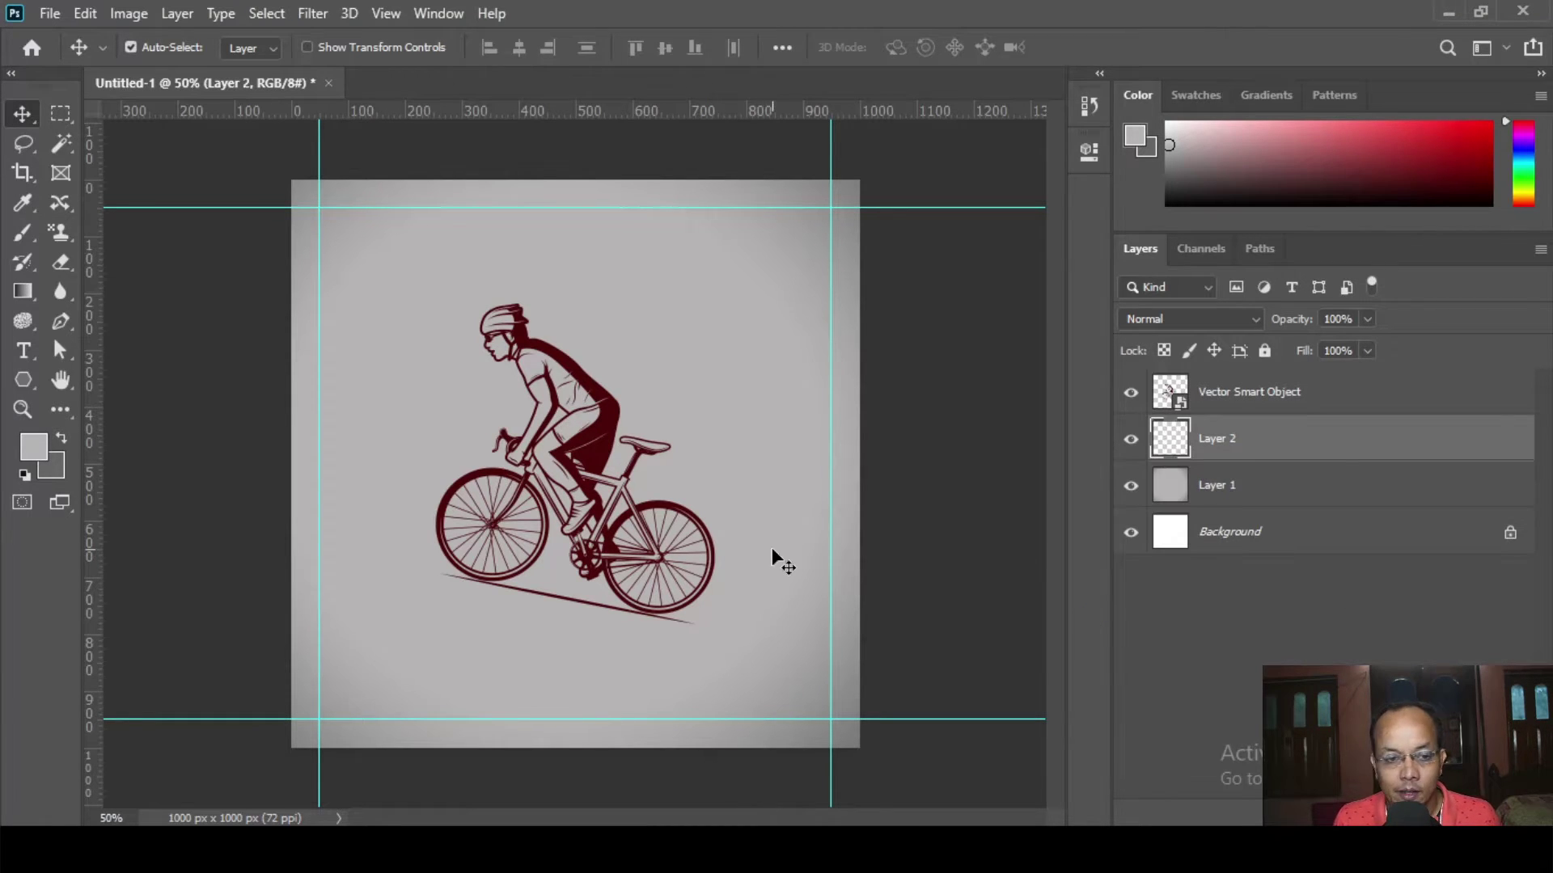
key(ctrl+v)
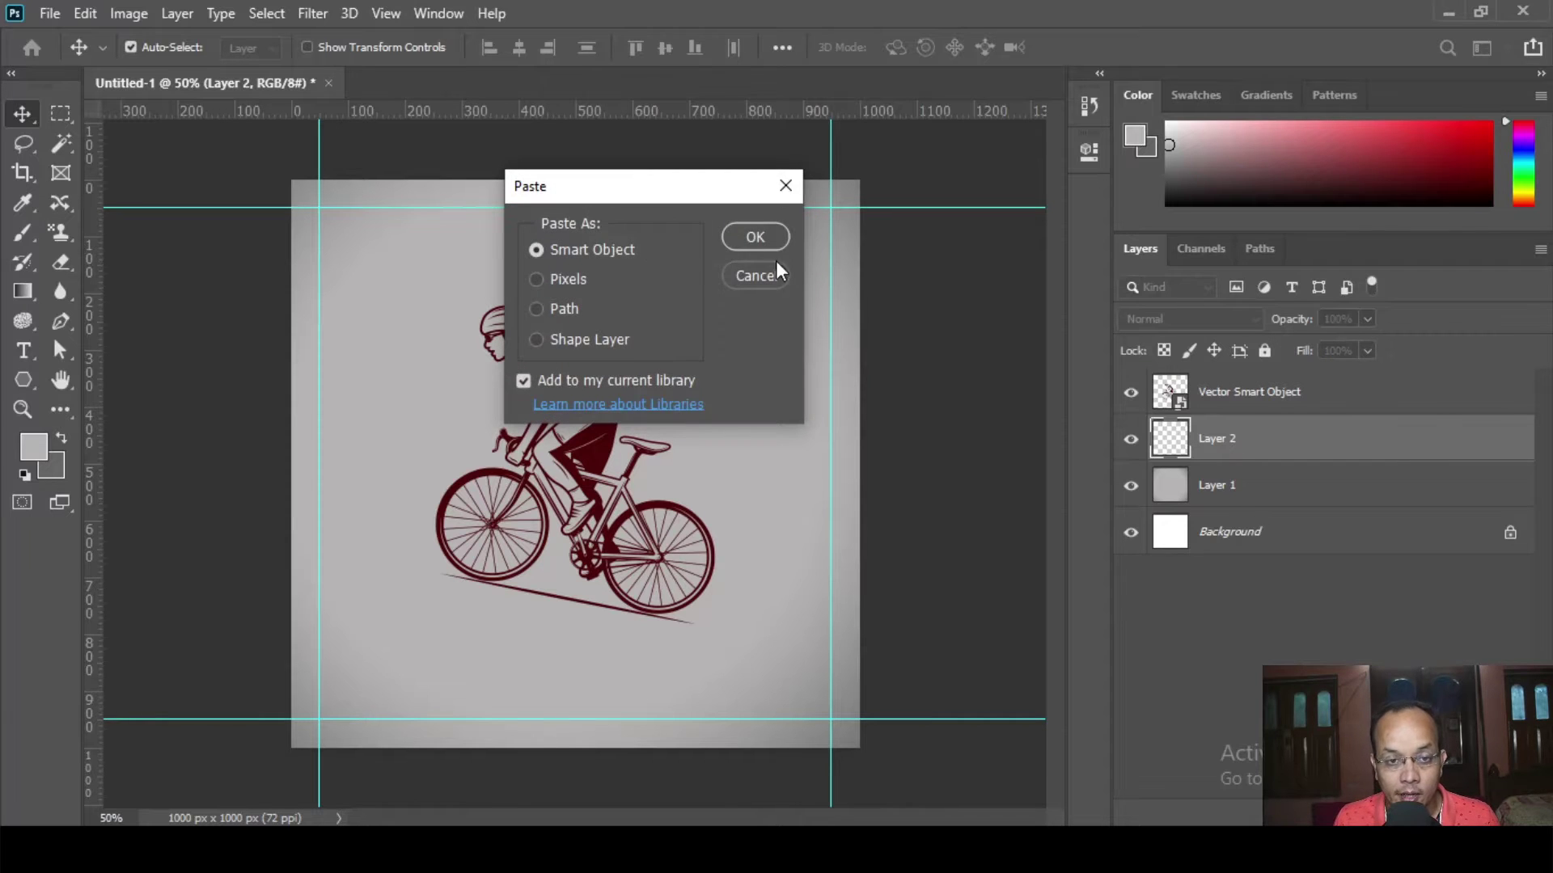
click(755, 237)
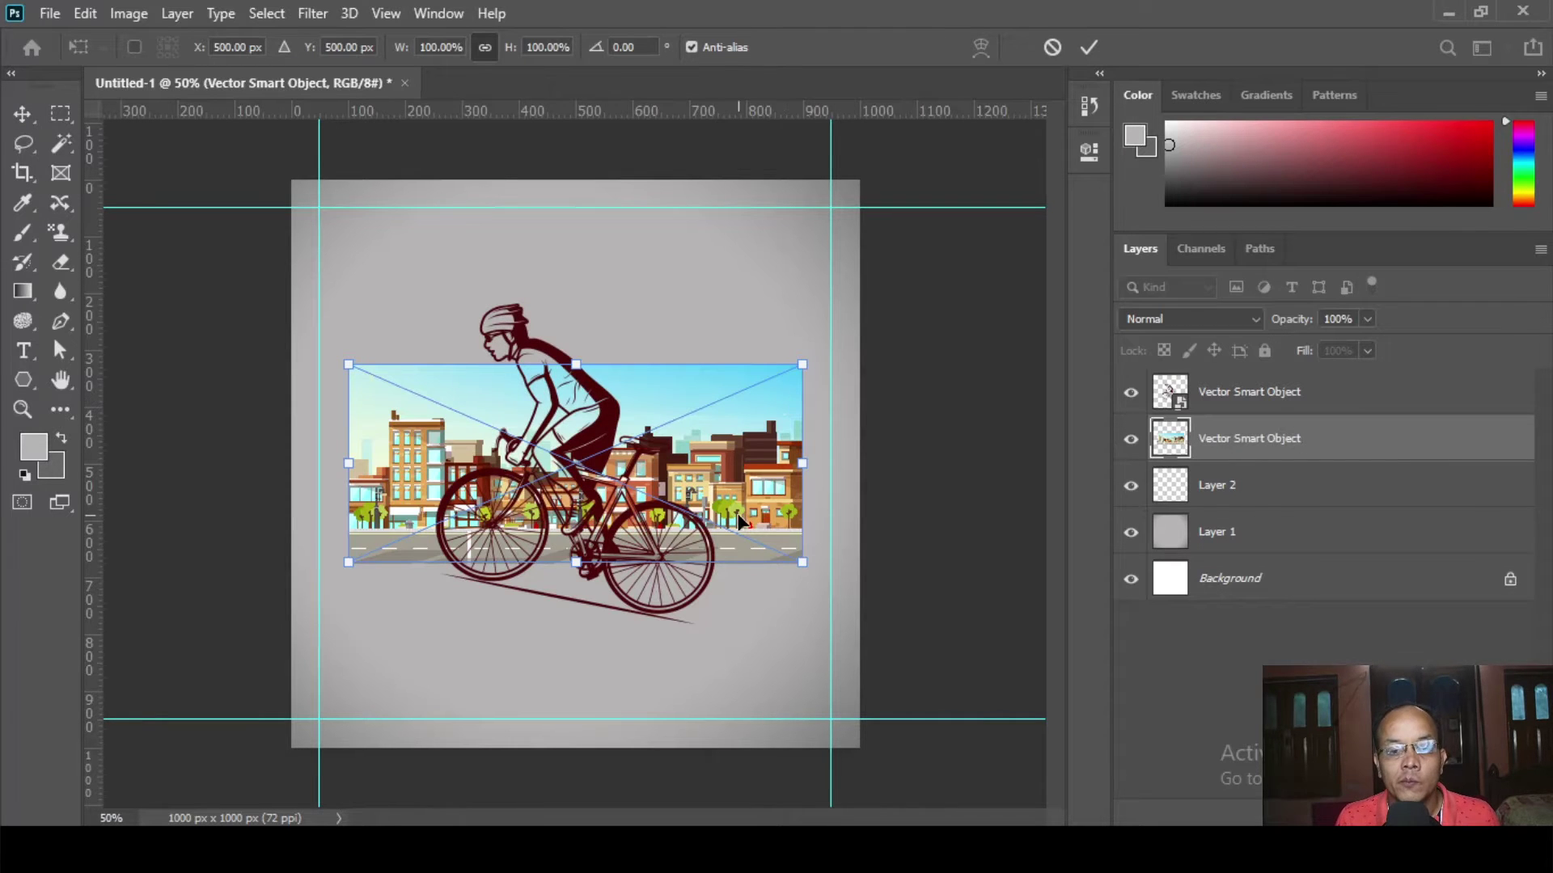
key(Return)
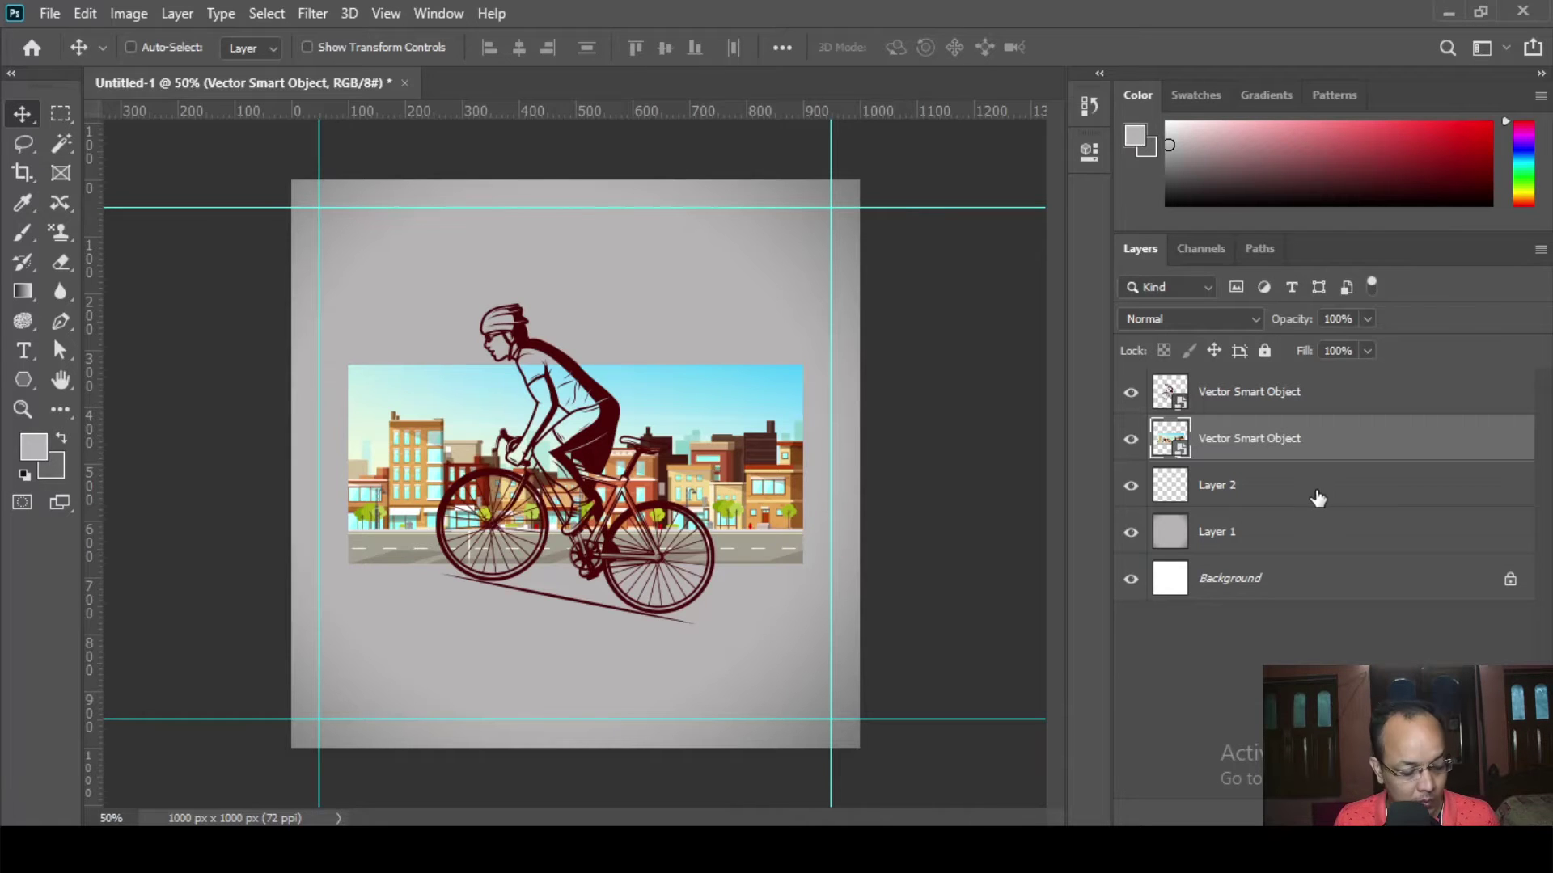
- Scale the city Smart Object proportionally to 150% about its centre
key(ctrl+t)
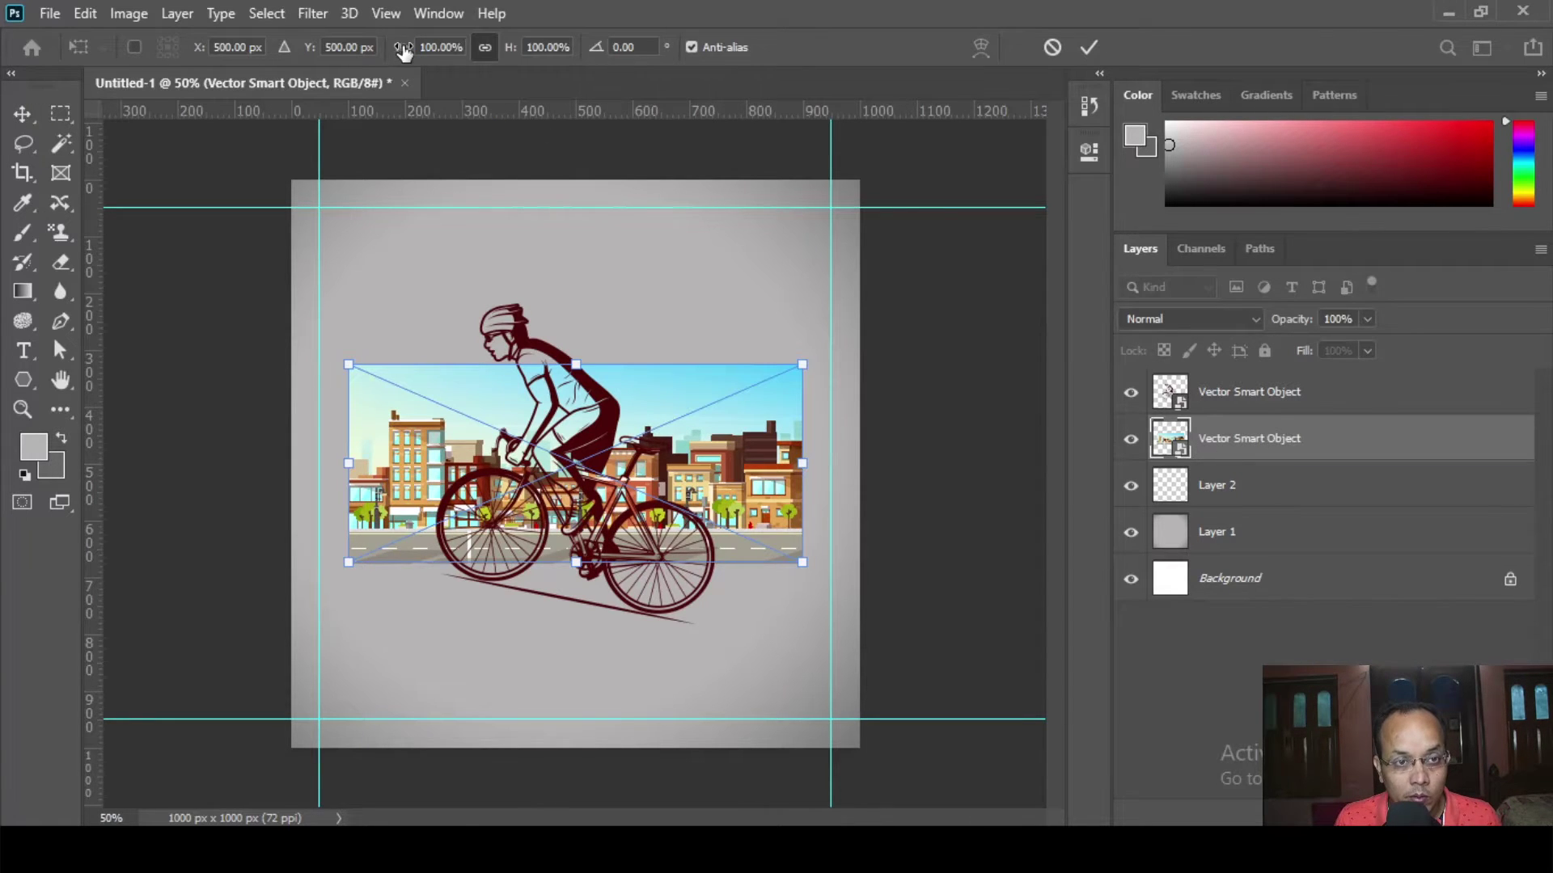
drag(402, 52, 460, 49)
key(Return)
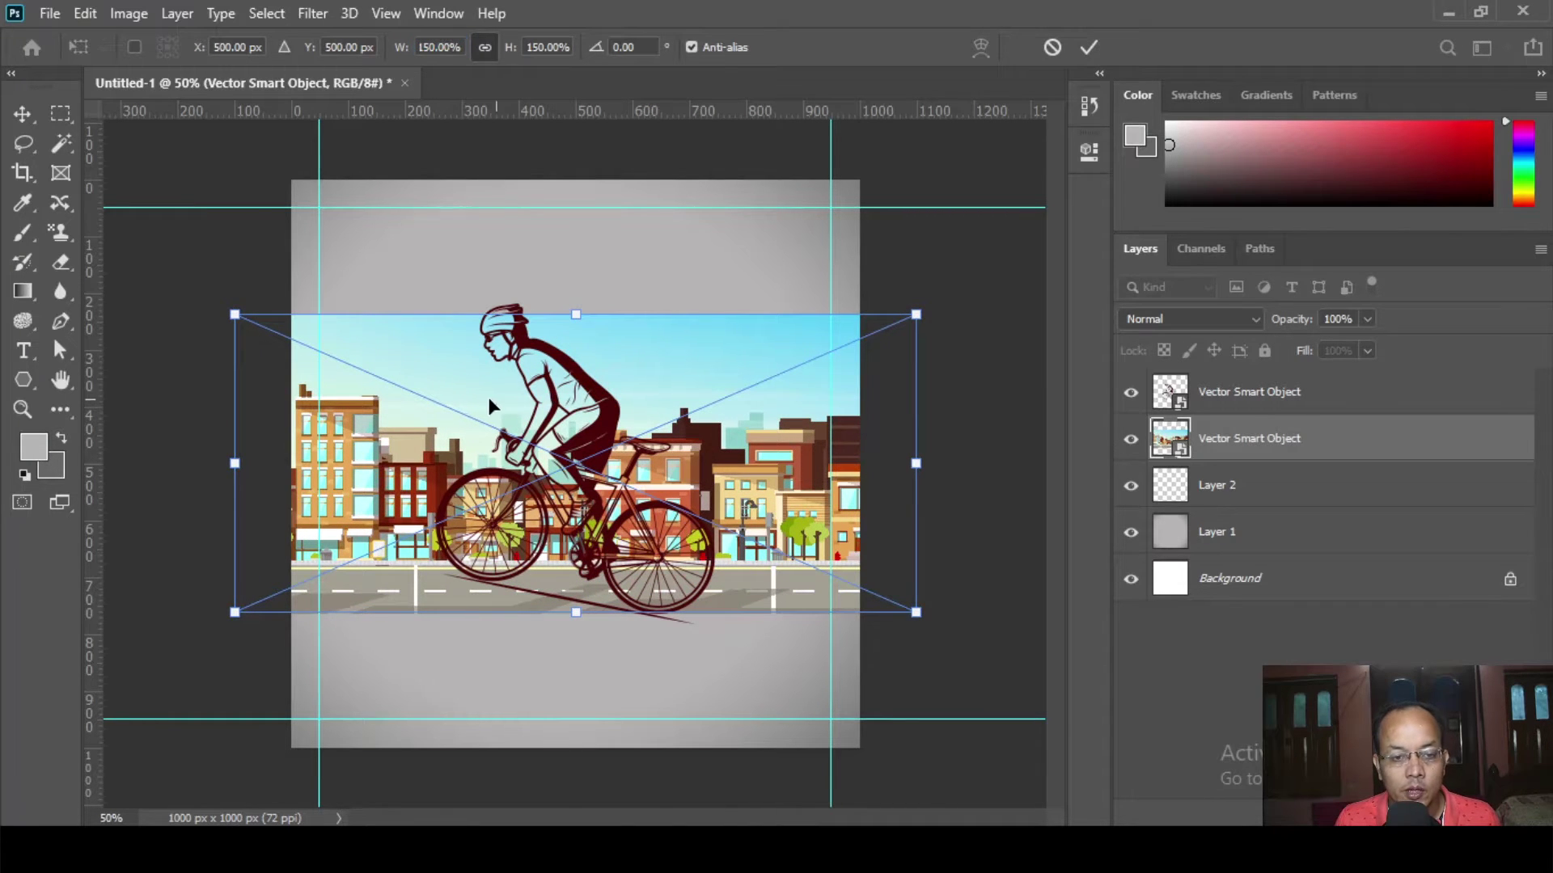
key(Return)
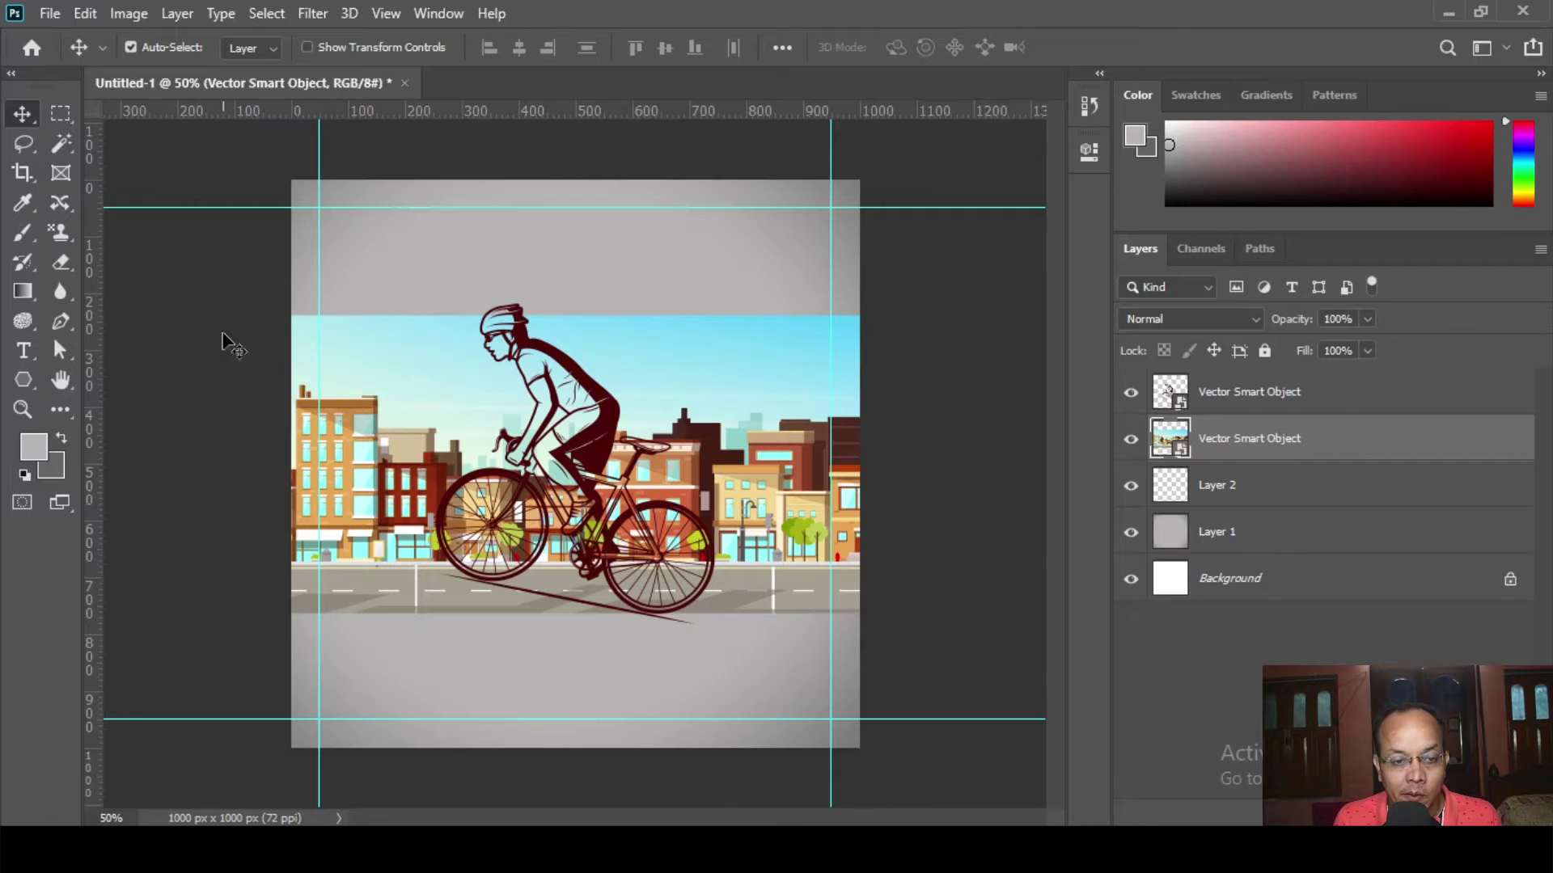
- Add a new layer above the city and draw a grey circle about 740 px in diameter behind the cyclist
drag(22, 388, 121, 453)
key(shift+u)
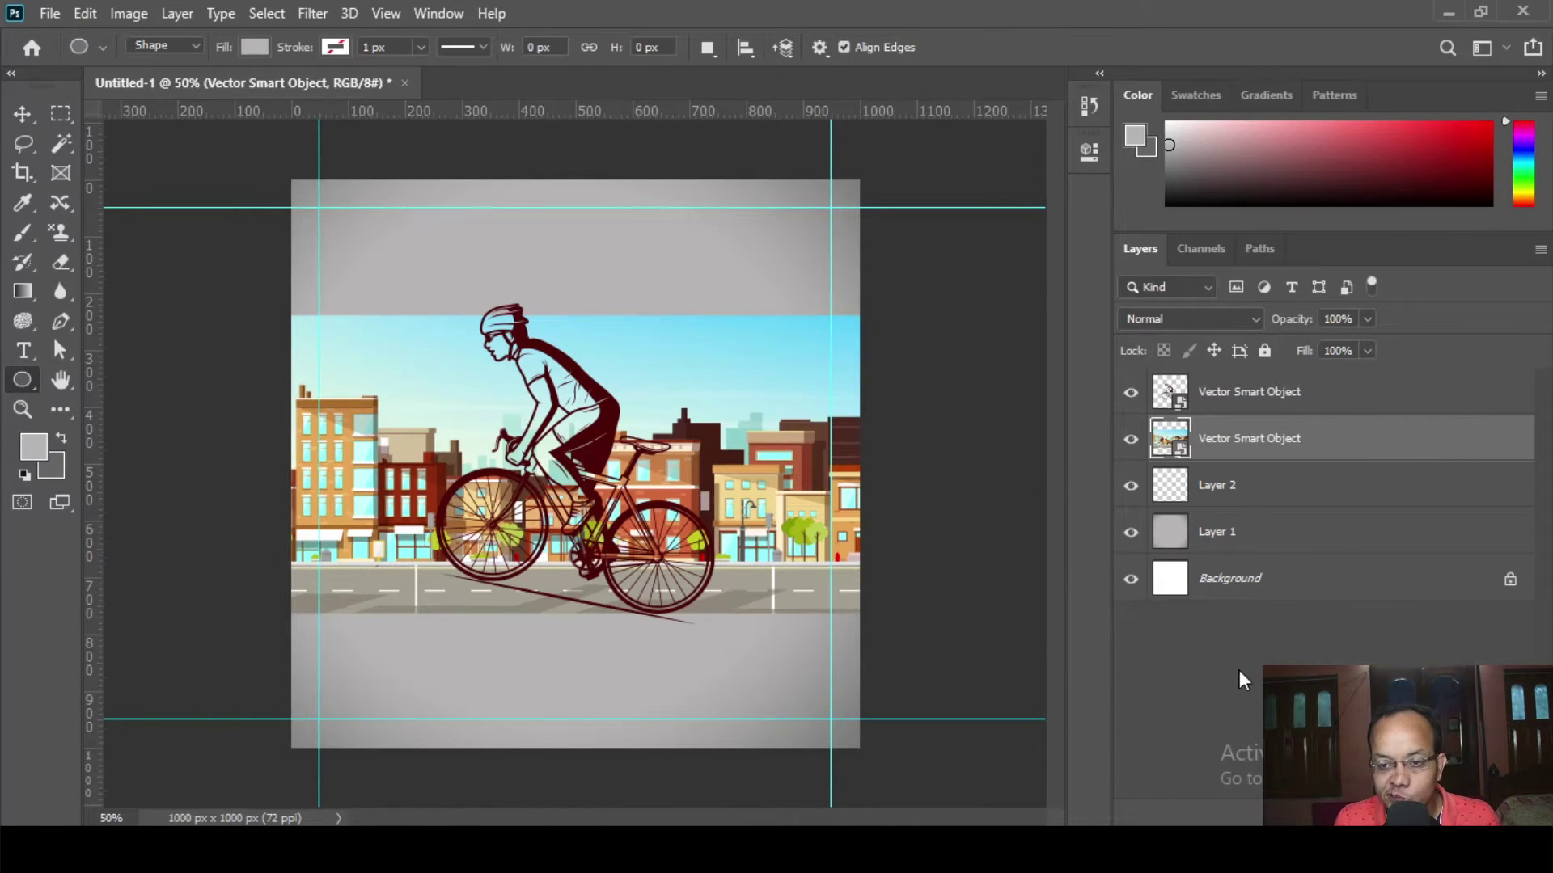
key(ctrl+shift+alt+n)
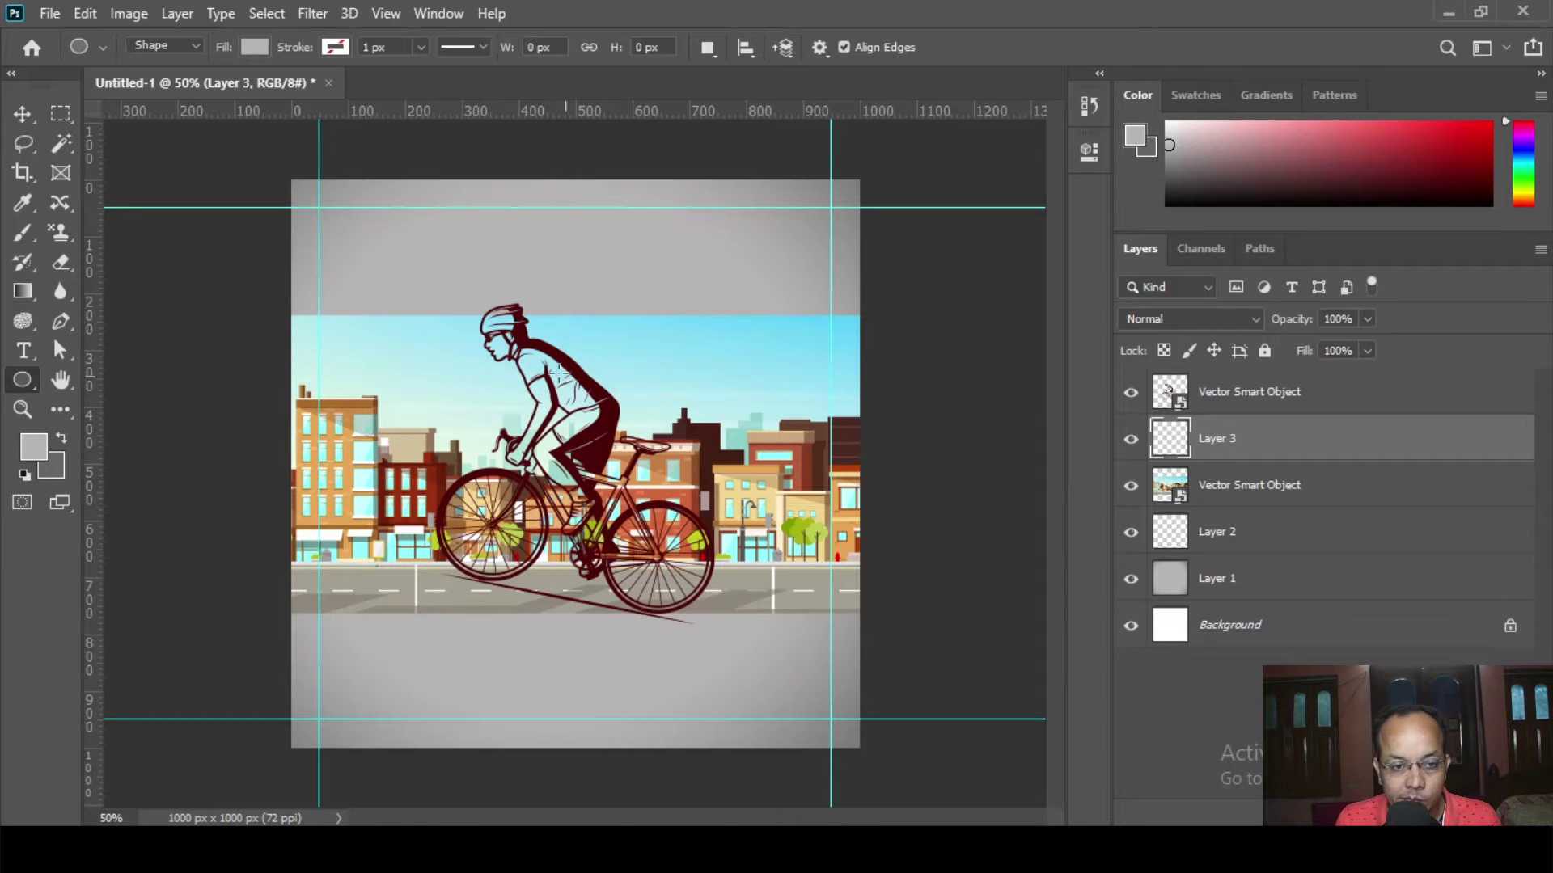
drag(571, 452, 778, 671)
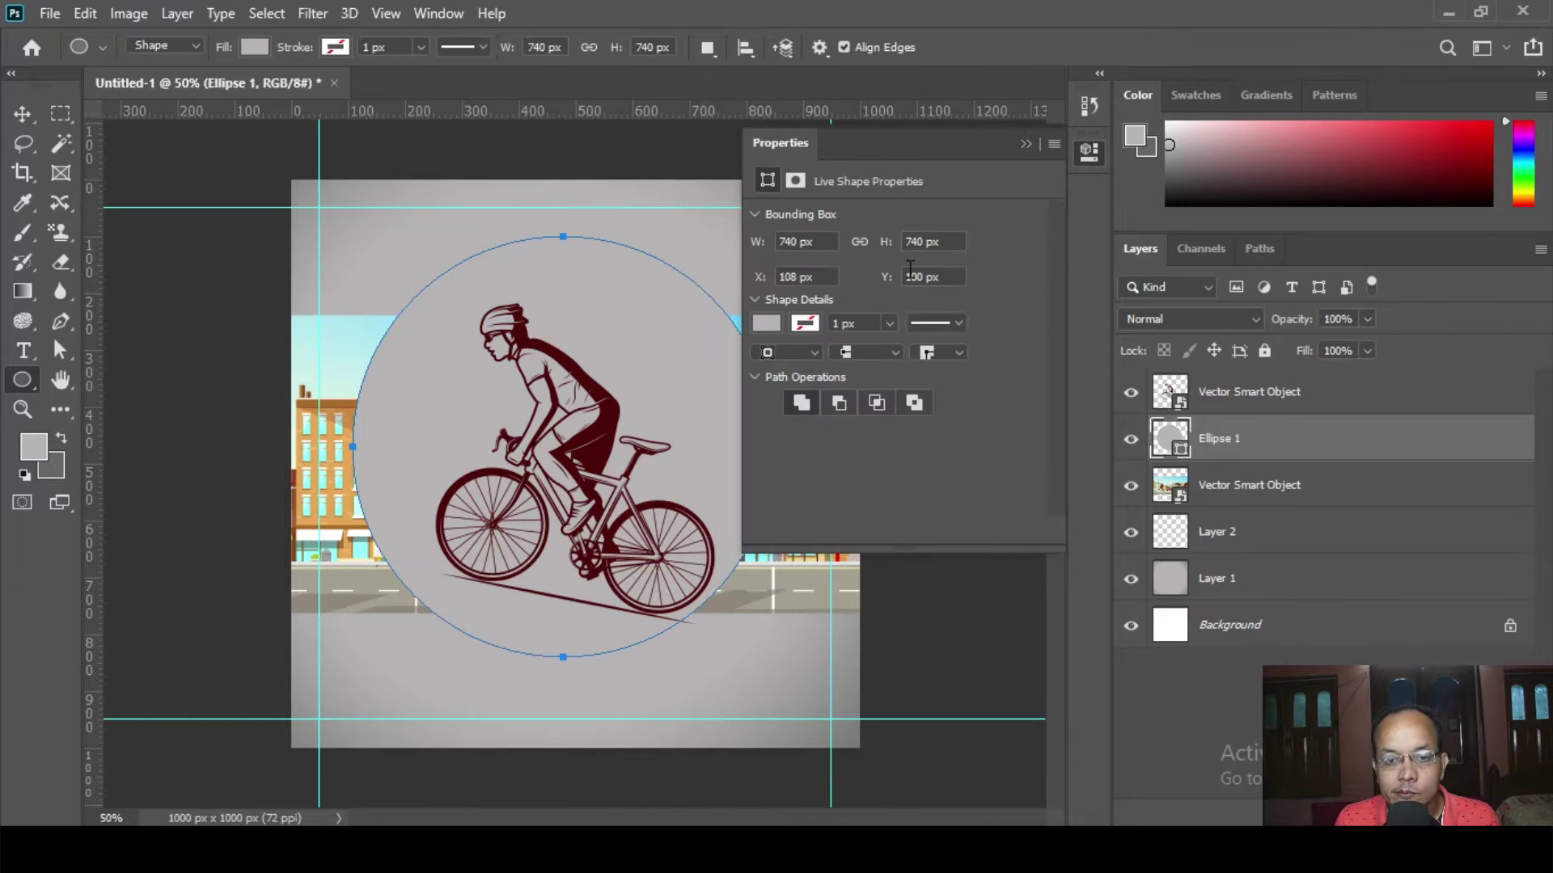
- Start a custom Warp on the Ellipse 1 circle, pulling its top edge into a deep dip and bulging its upper-right side outward
click(1024, 144)
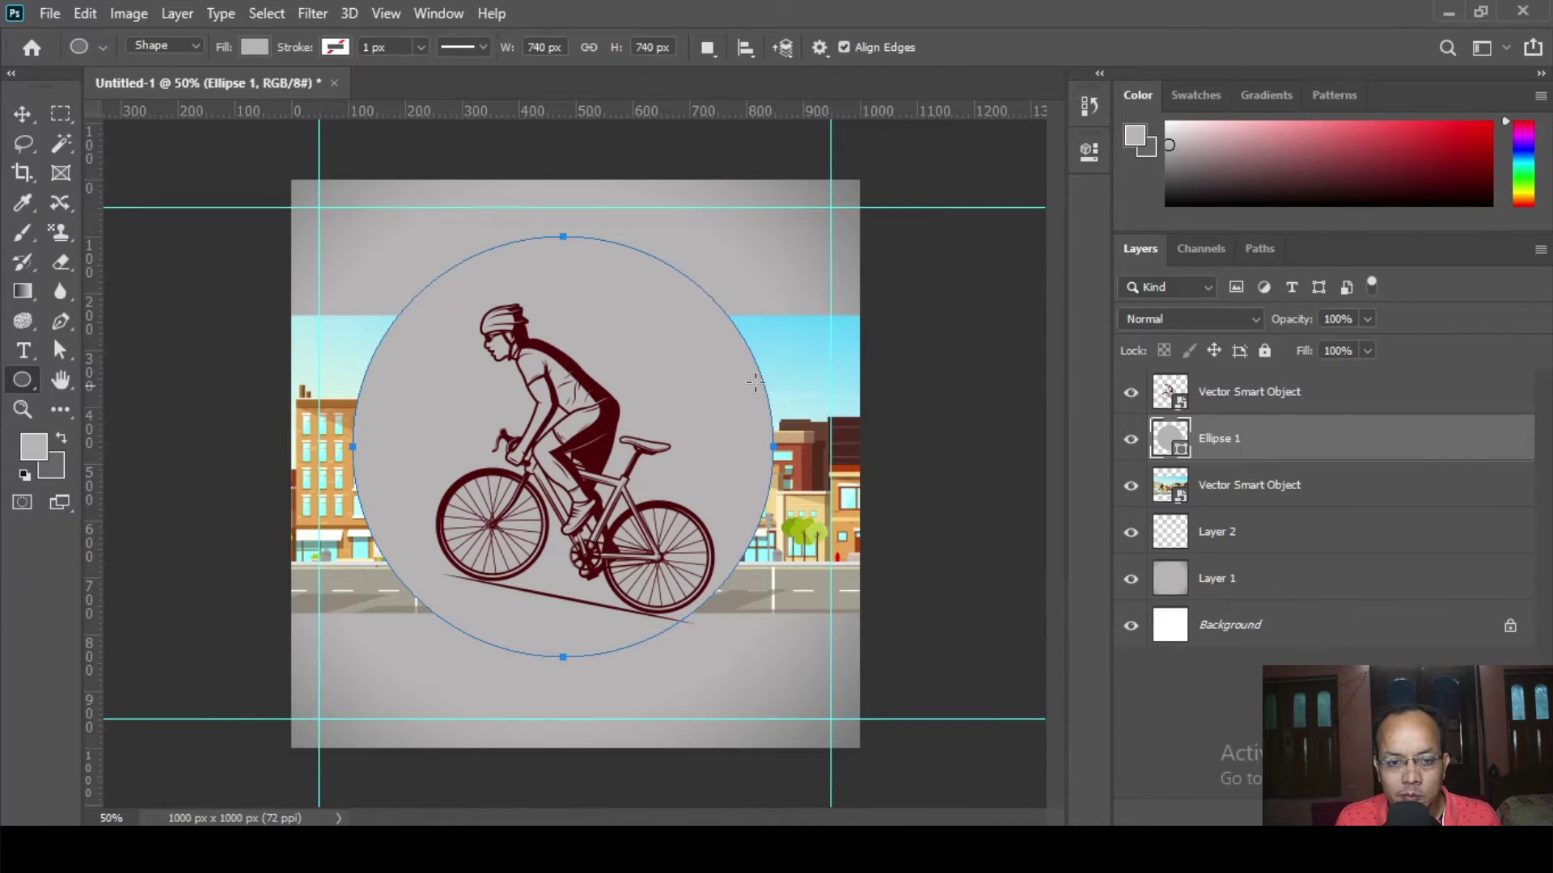
click(21, 113)
click(175, 287)
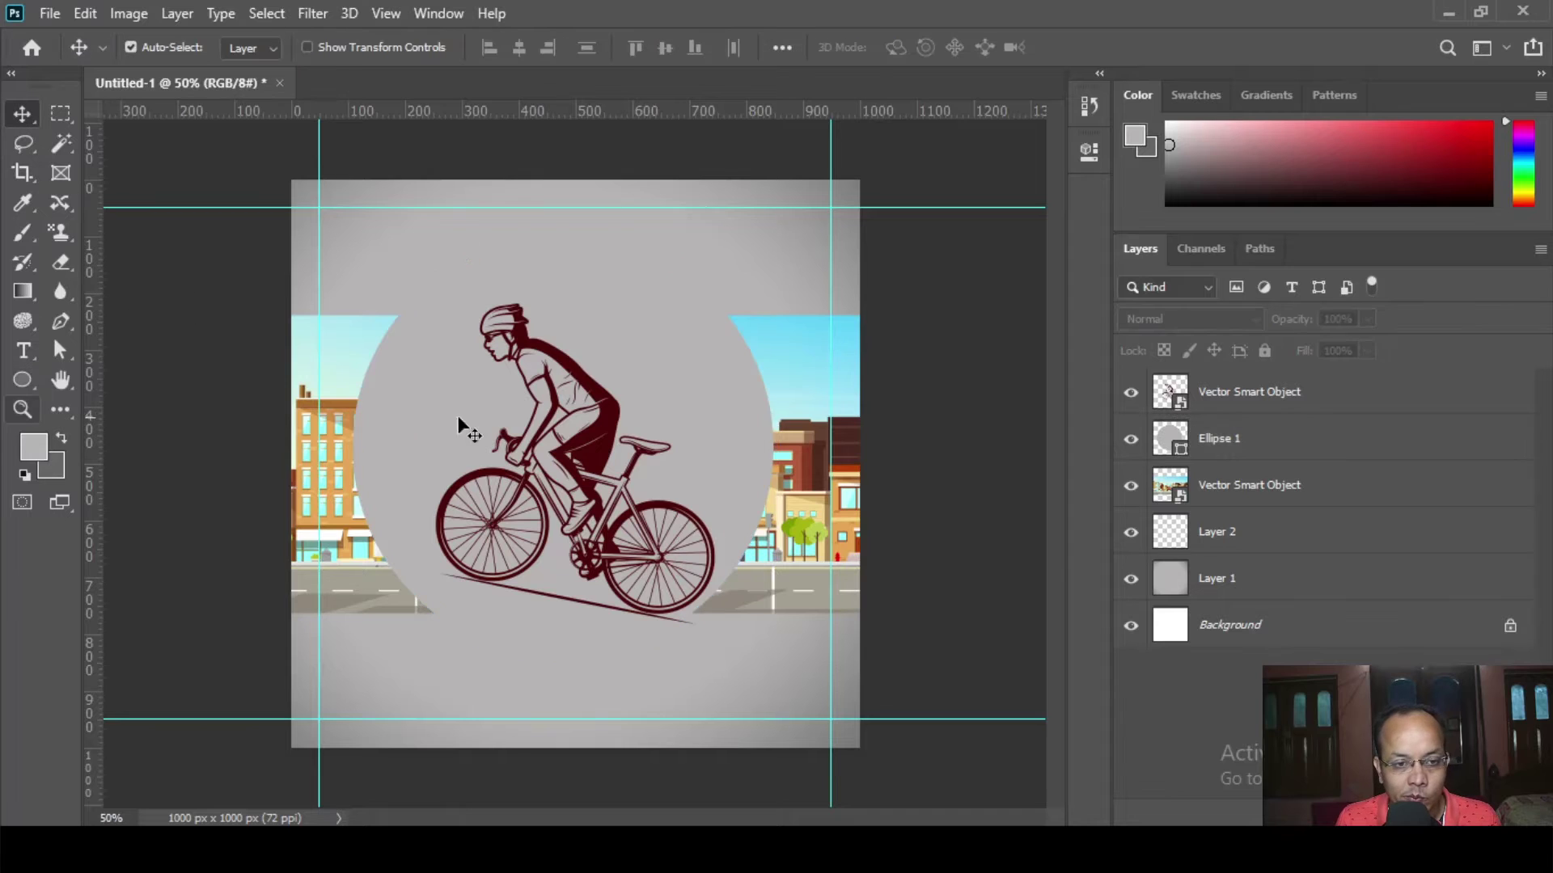
click(404, 401)
key(ctrl)
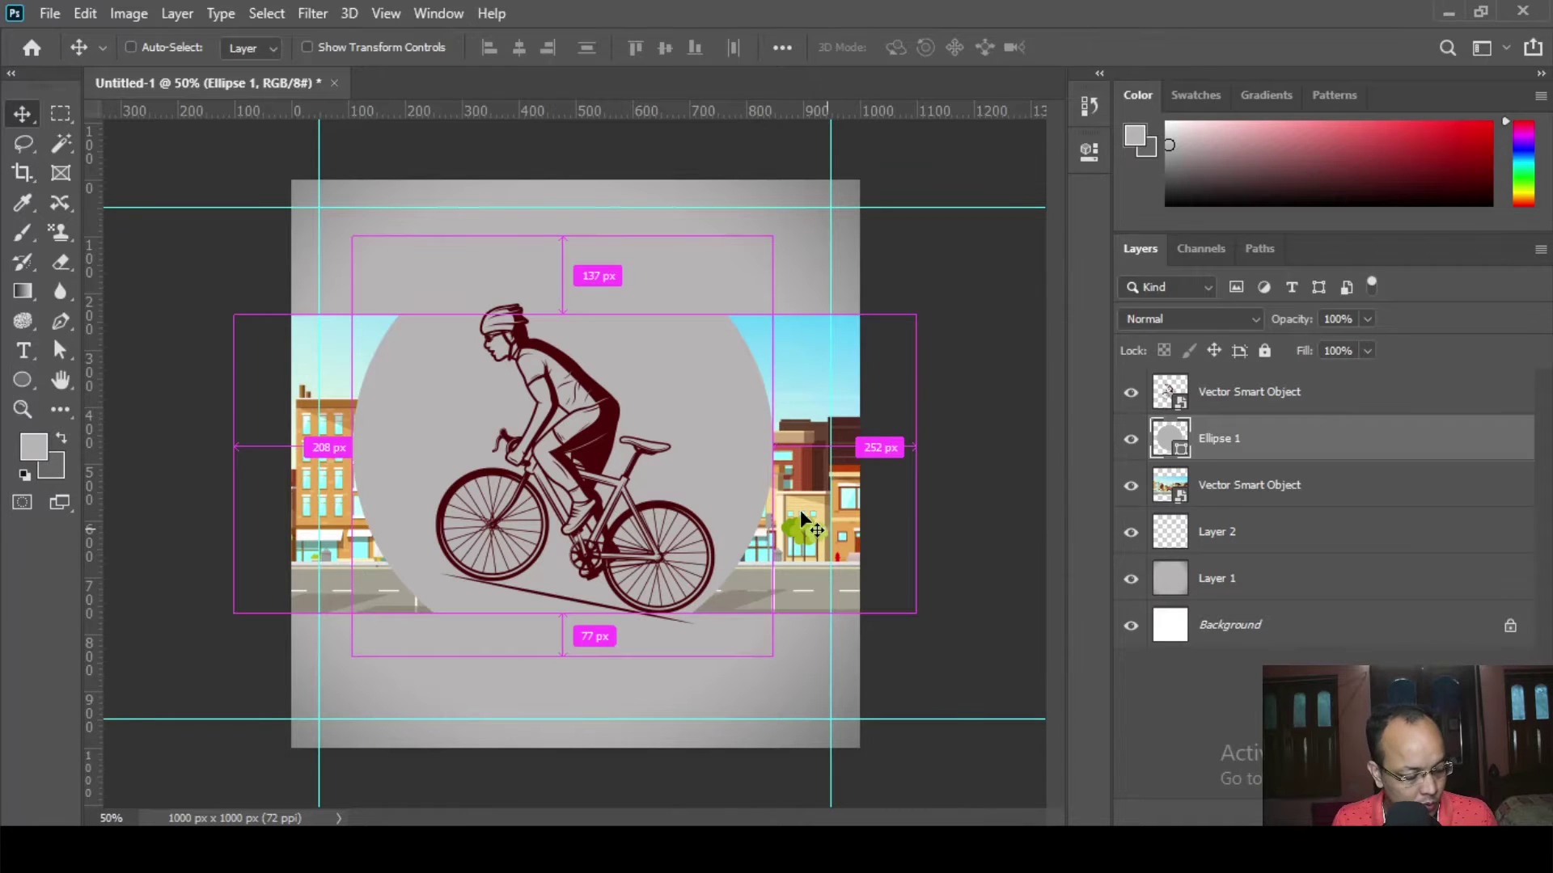
key(ctrl+t)
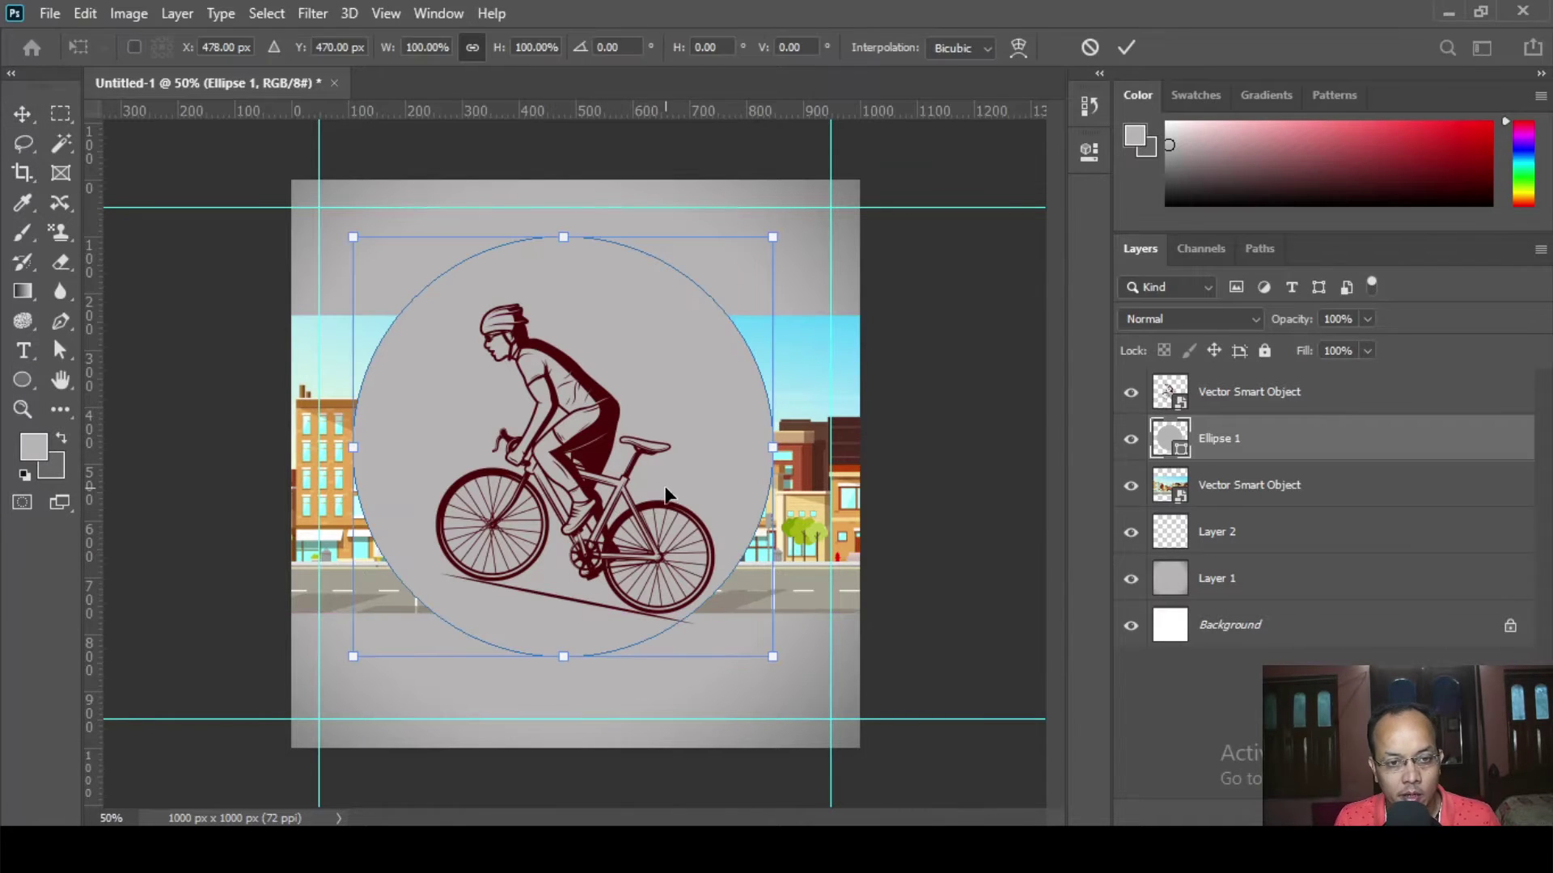
right_click(445, 349)
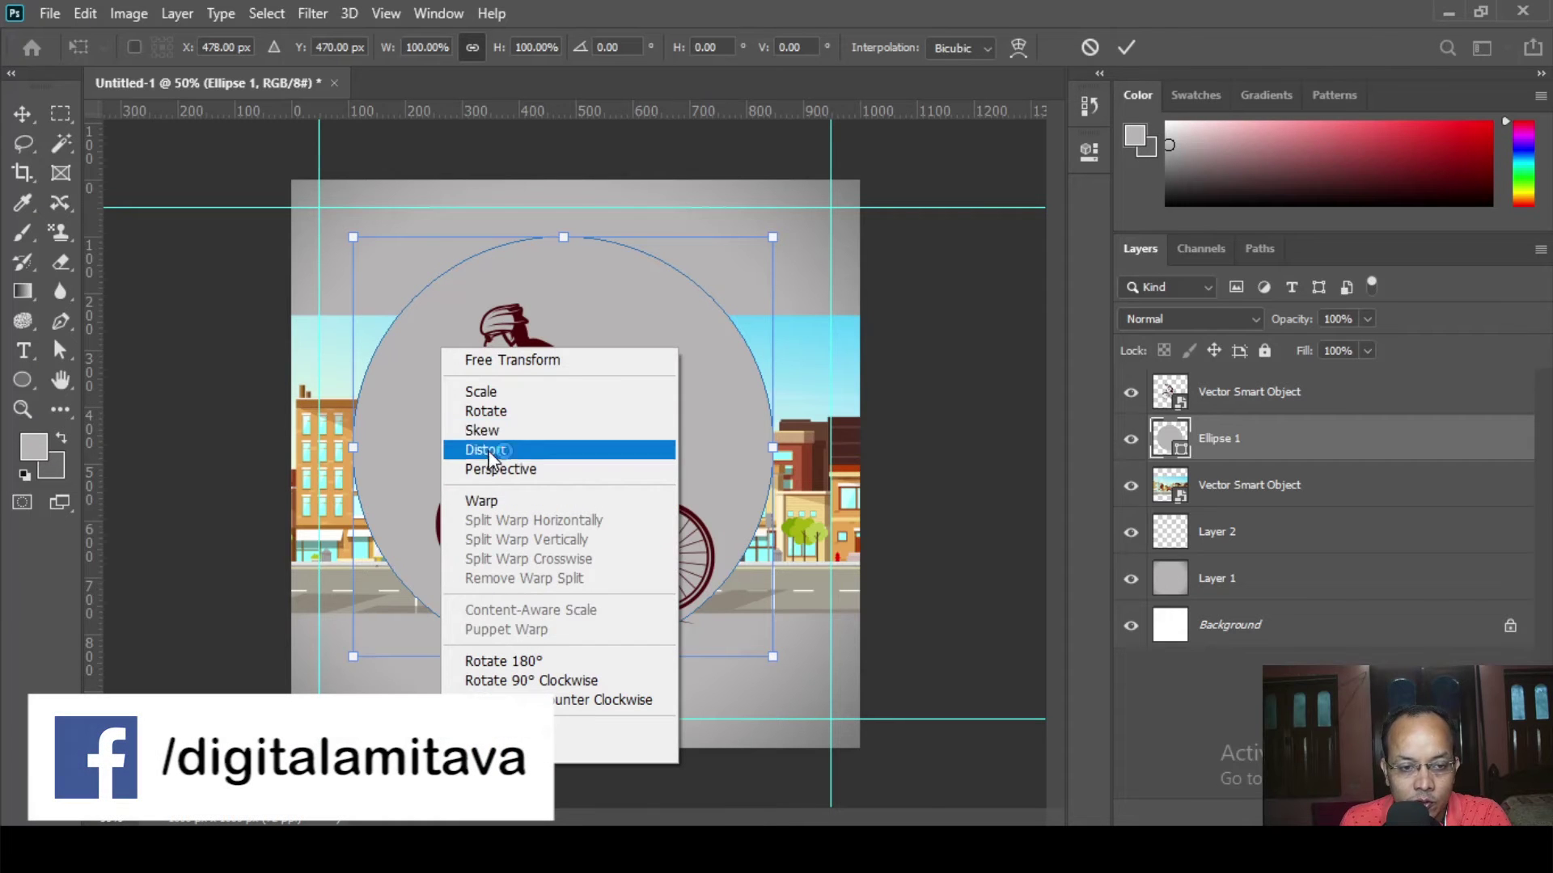
click(495, 500)
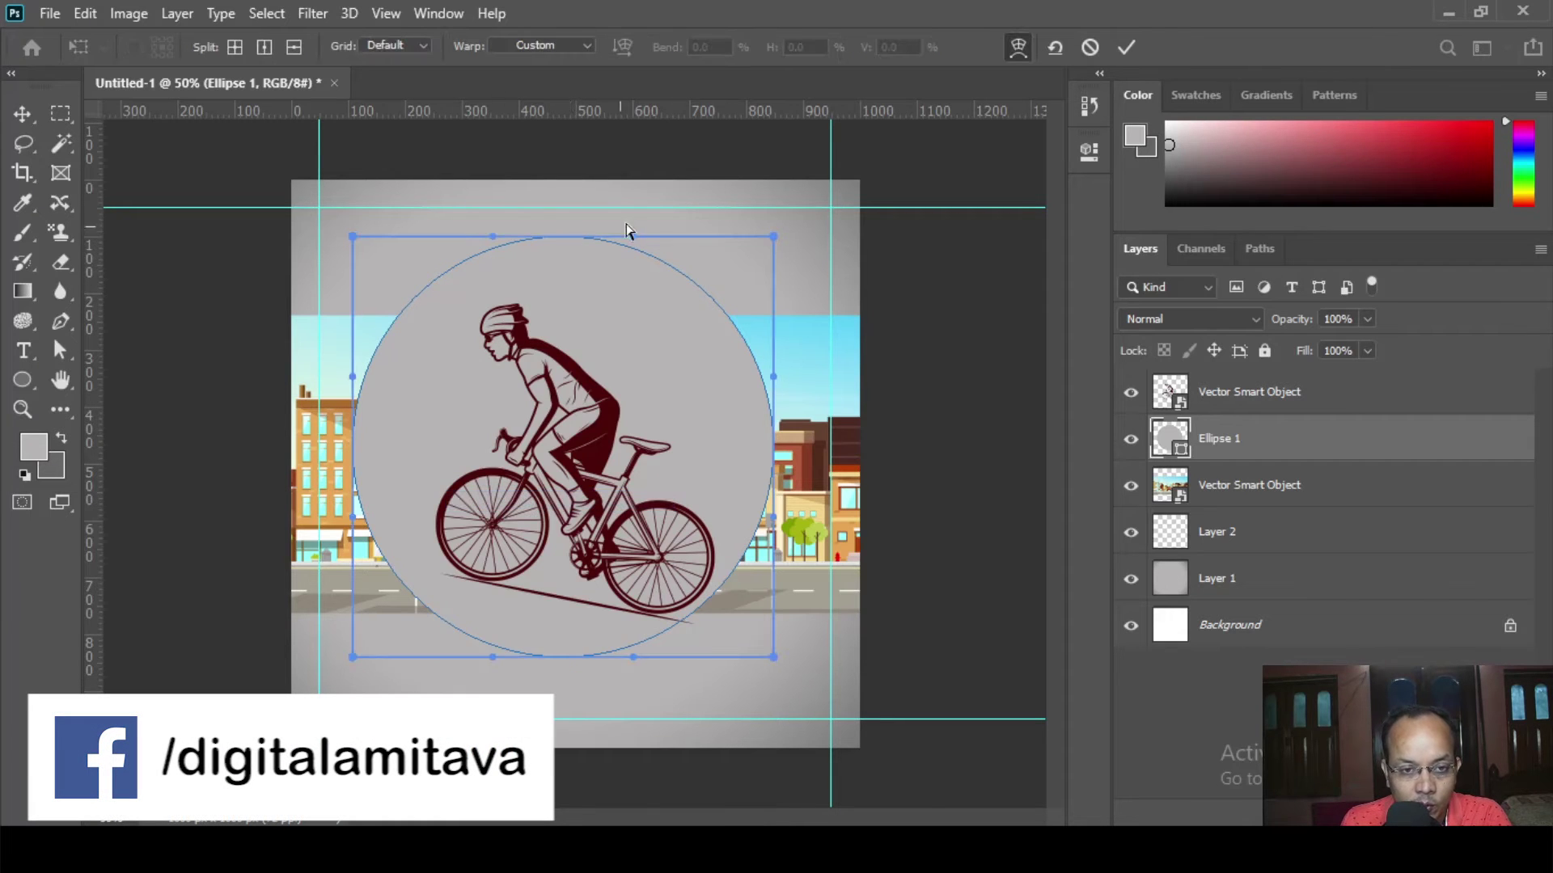
drag(632, 240, 646, 511)
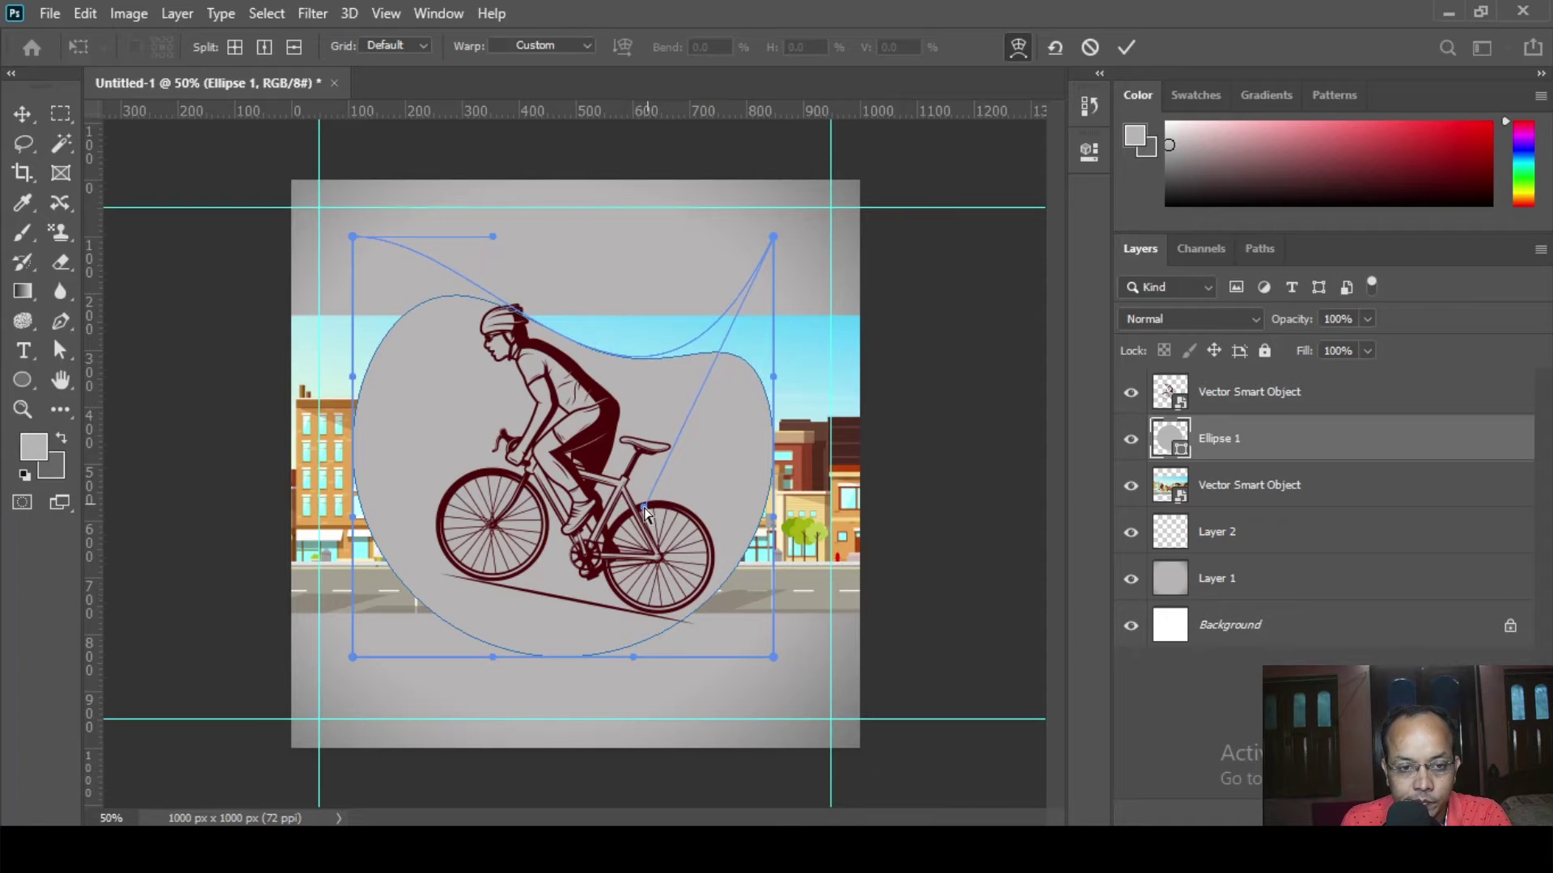
drag(774, 380, 835, 273)
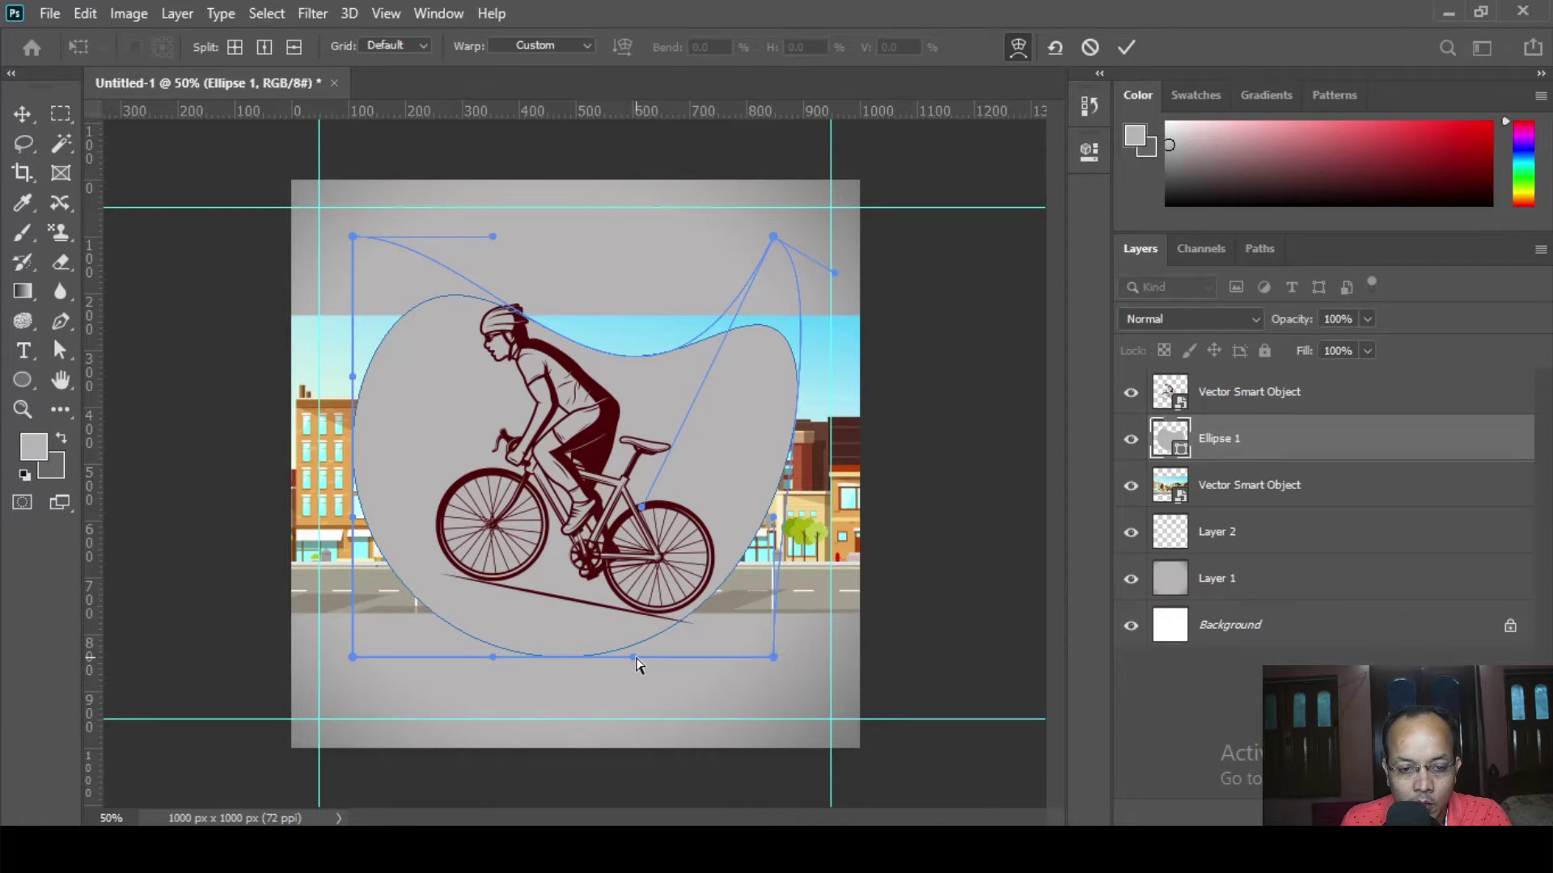
- Lift the lower edge of the warped Ellipse 1 toward the bicycle wheels and raise the curve at its upper left
drag(636, 658, 560, 587)
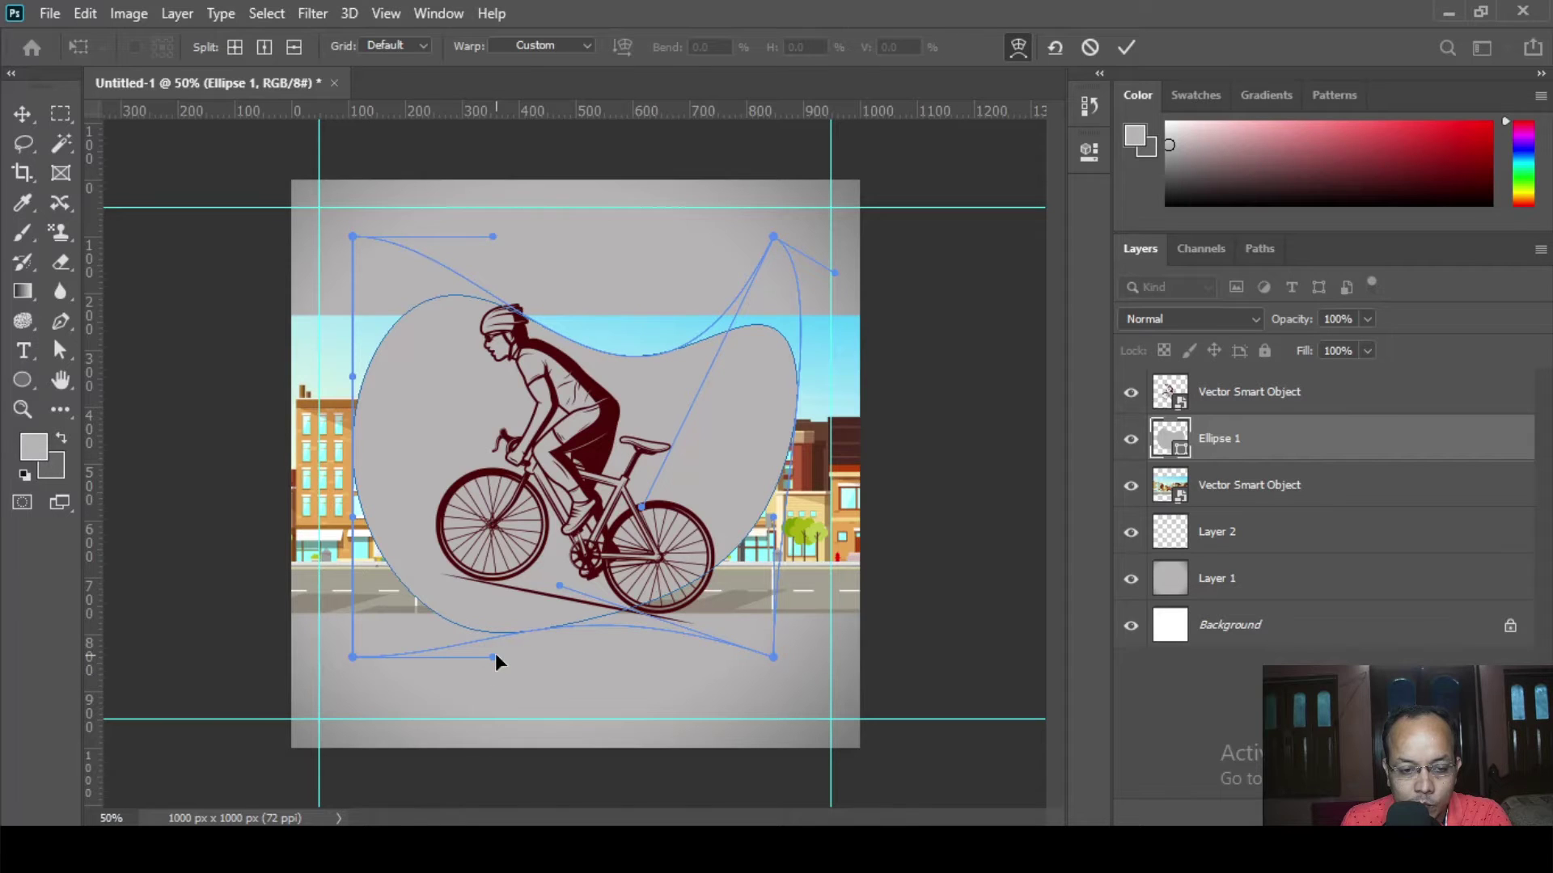
drag(495, 662, 431, 584)
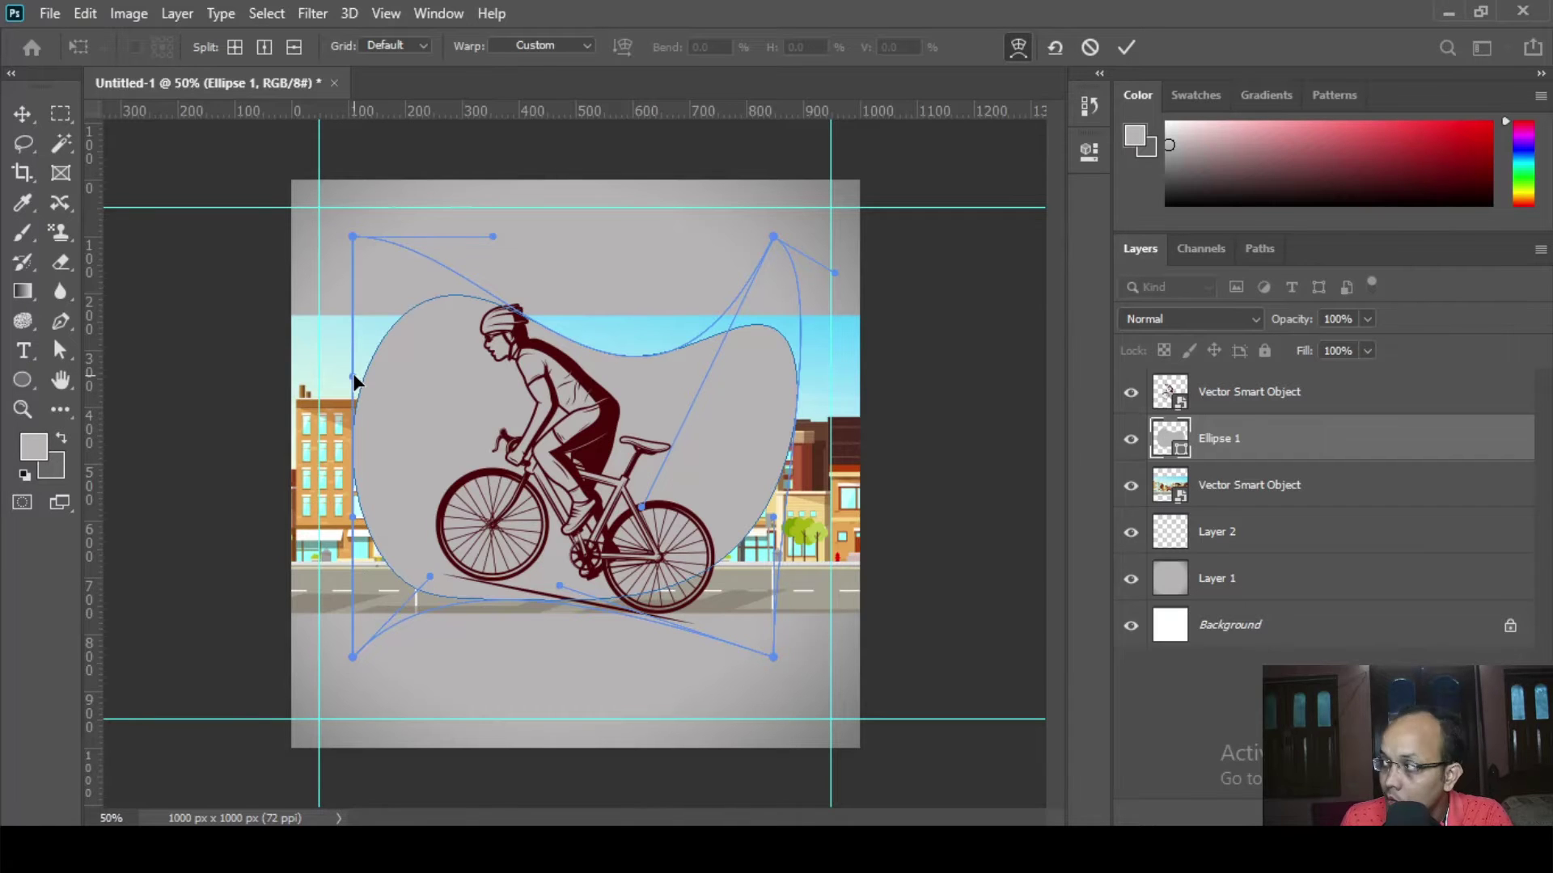
drag(353, 374, 449, 463)
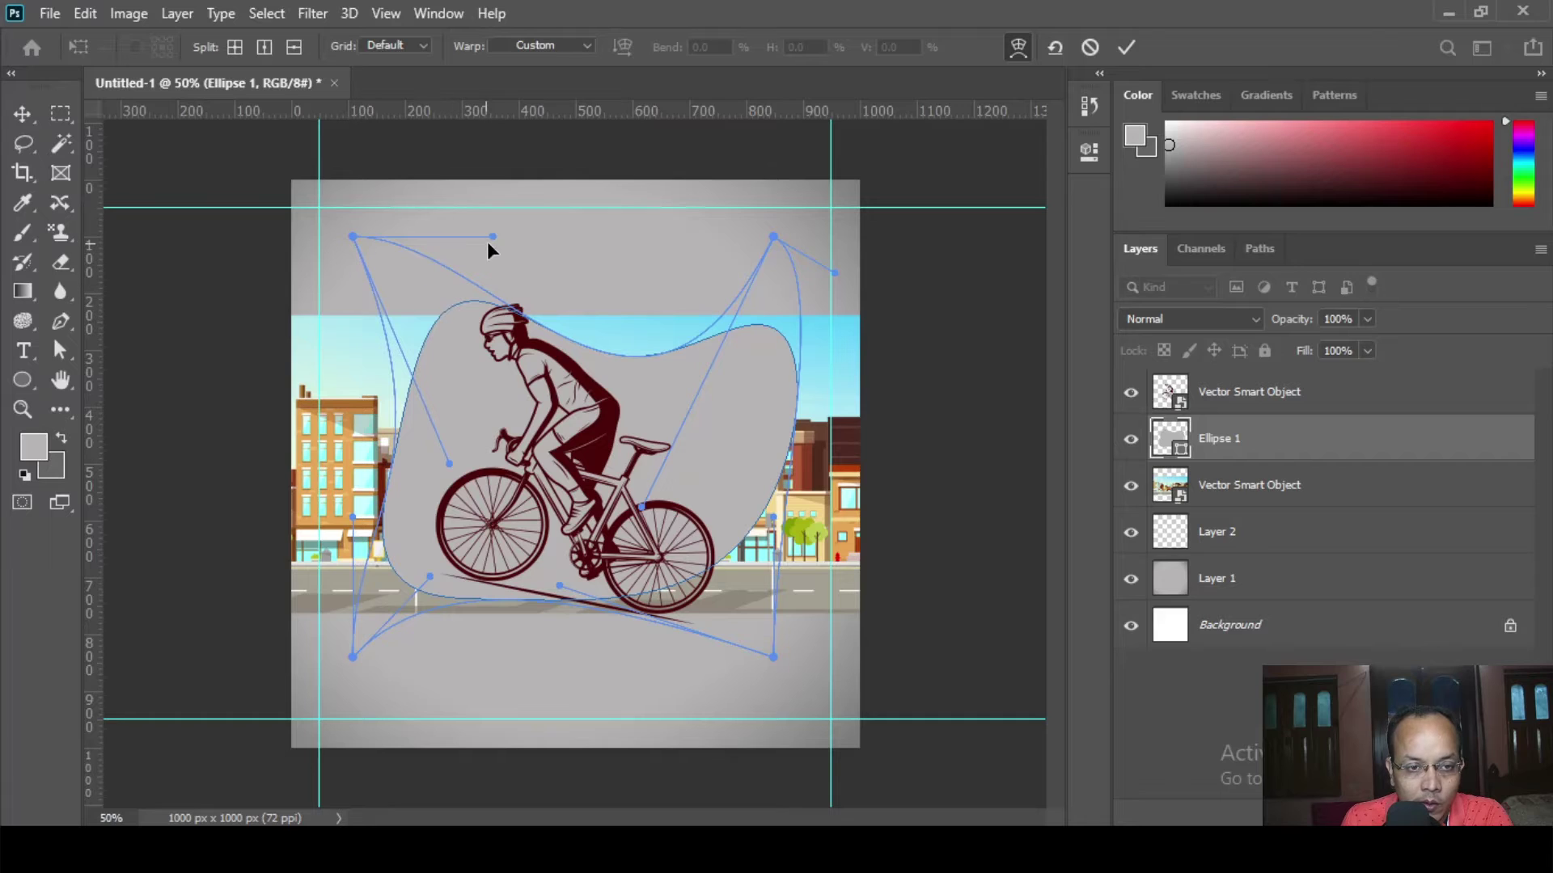
drag(490, 236, 450, 183)
drag(450, 464, 354, 414)
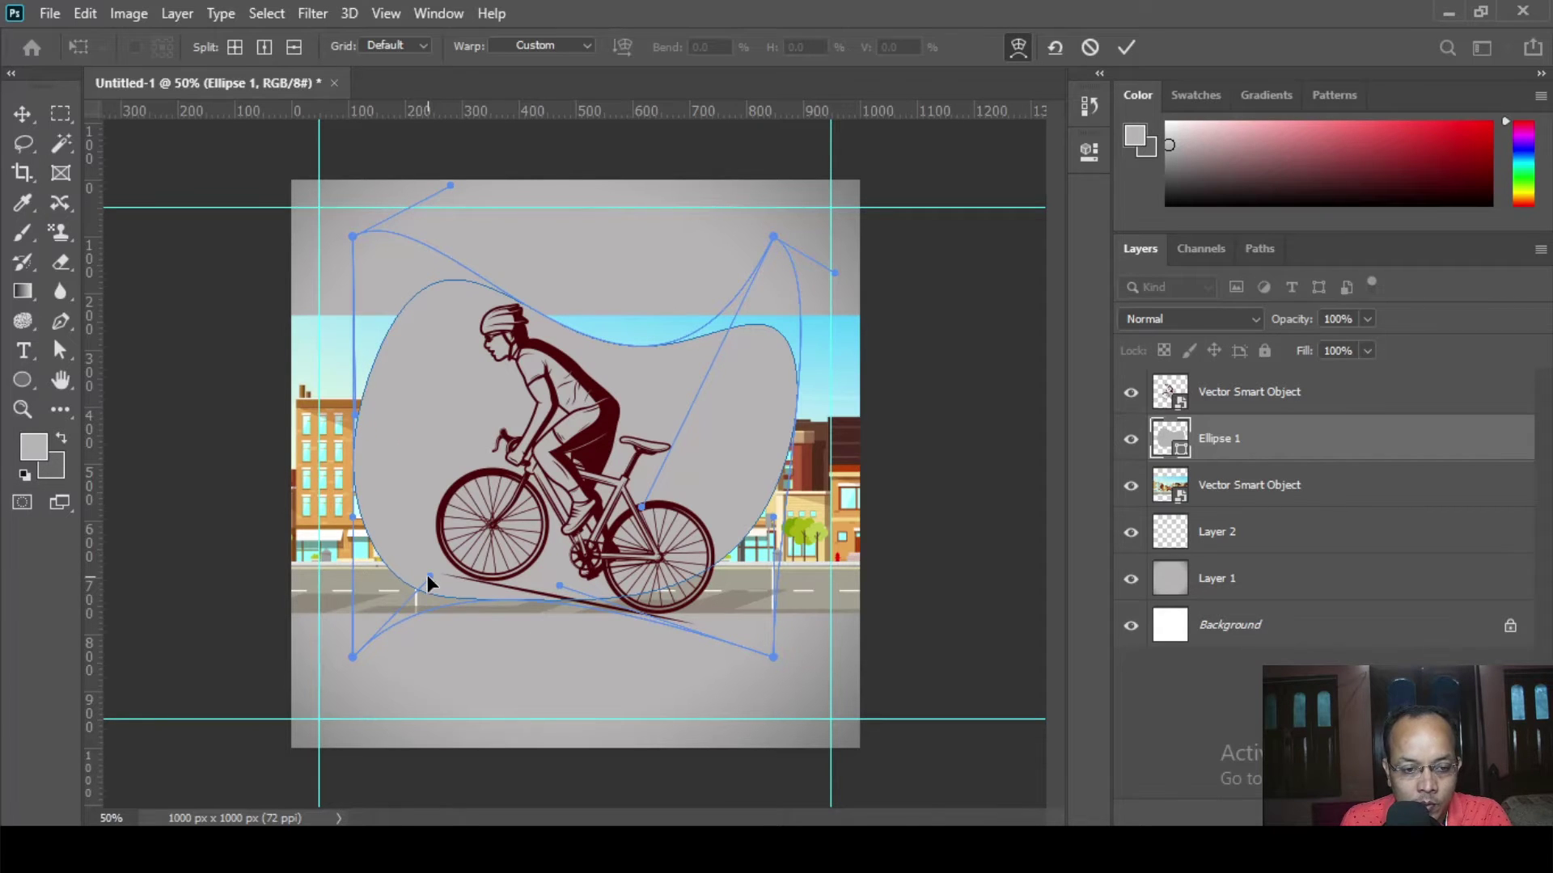
drag(427, 579, 435, 538)
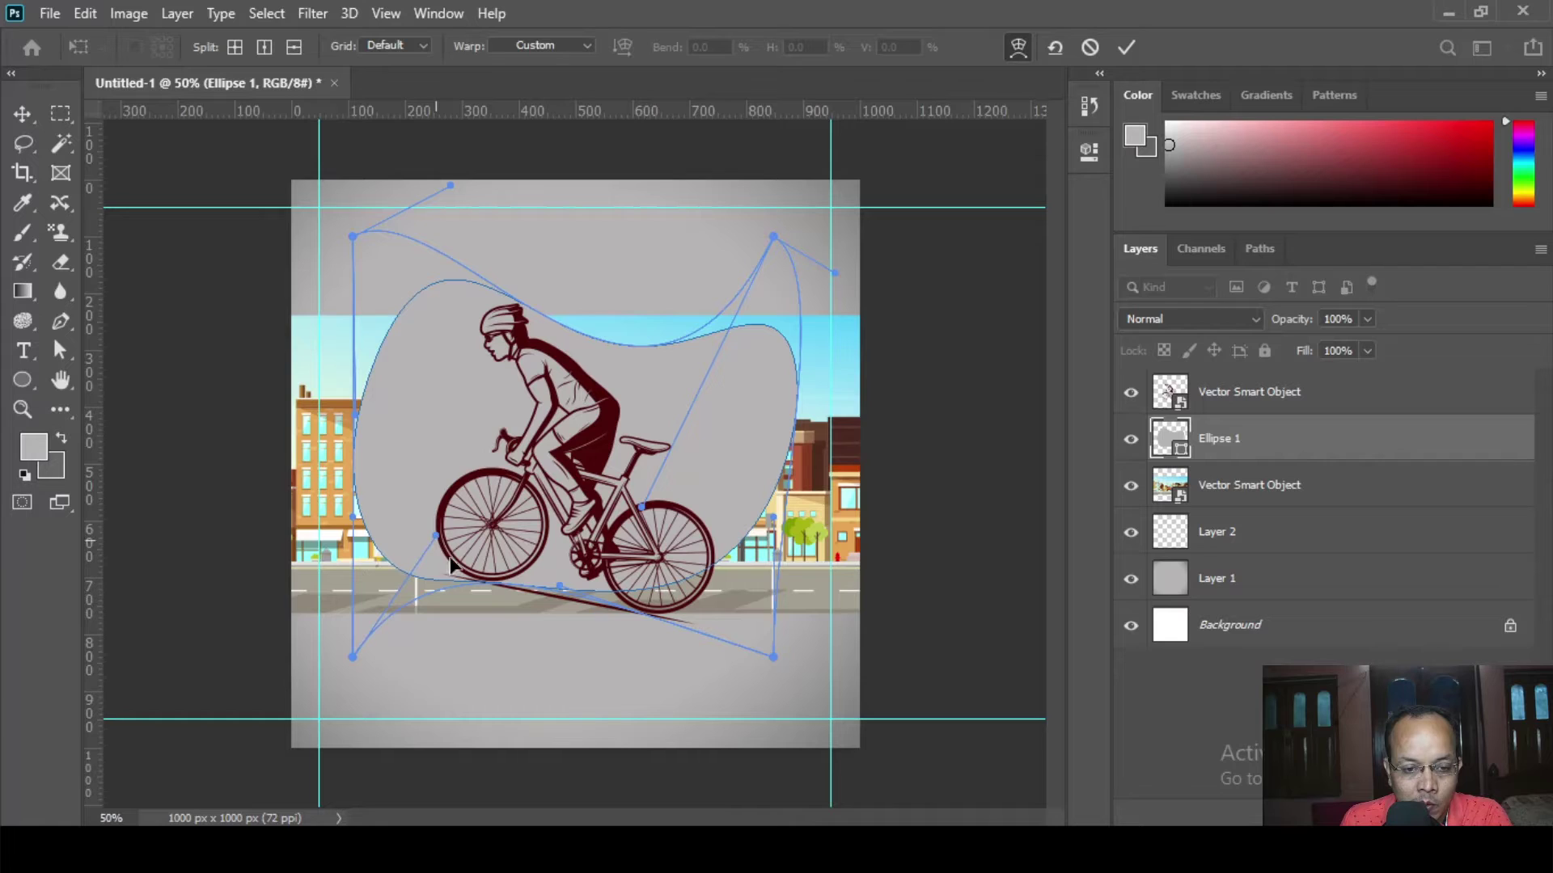
- Refine the warp so the underside of Ellipse 1 follows the cyclist's sloping ground line, lower its upper-left curve, and apply it
drag(560, 587, 677, 645)
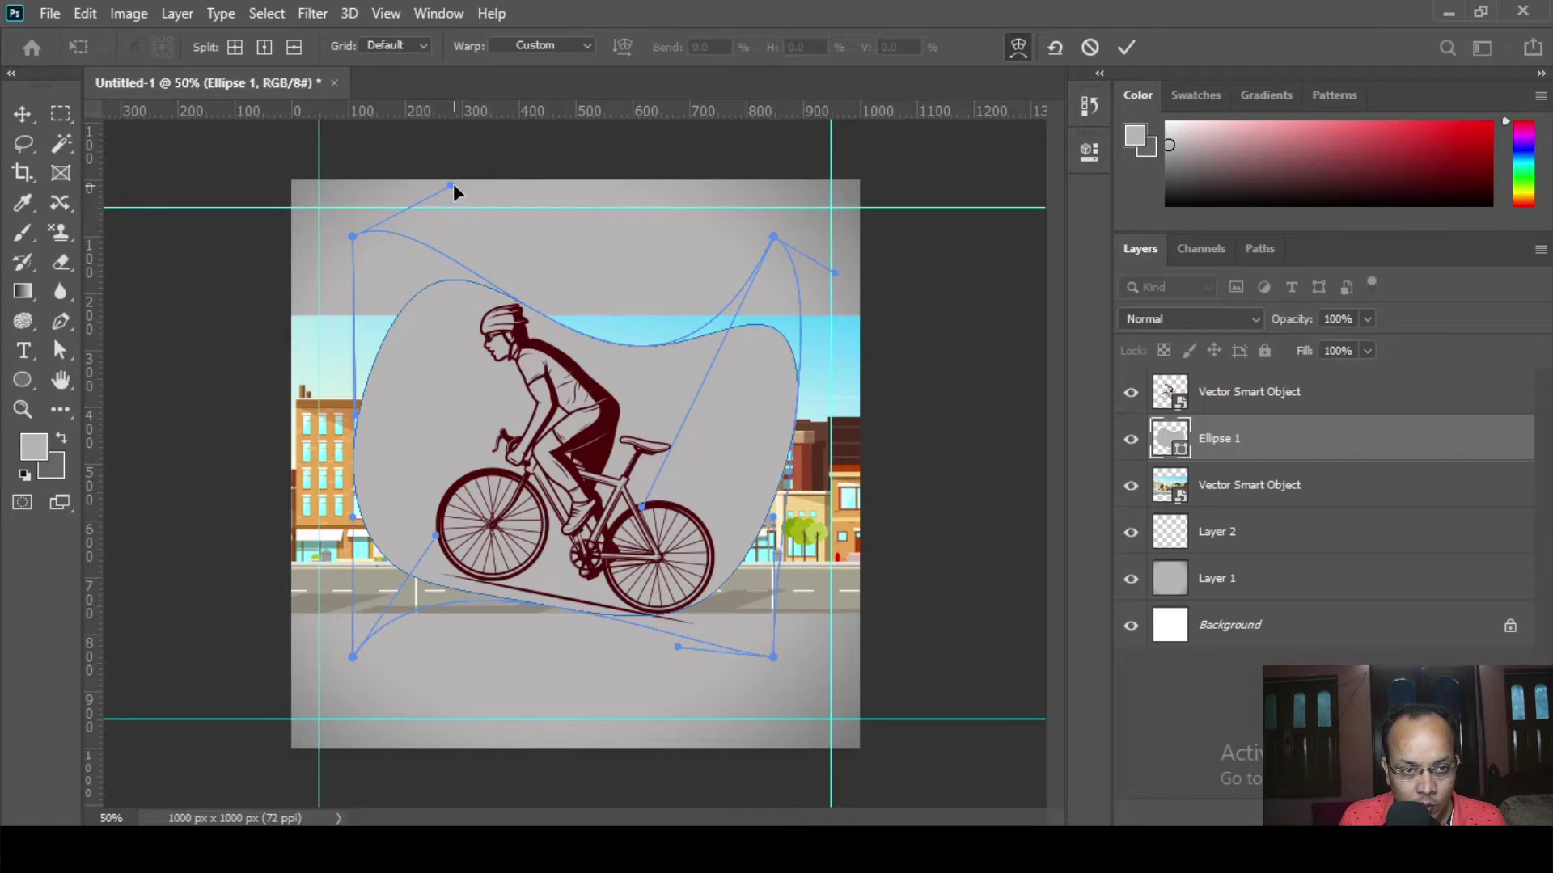
drag(454, 188, 591, 280)
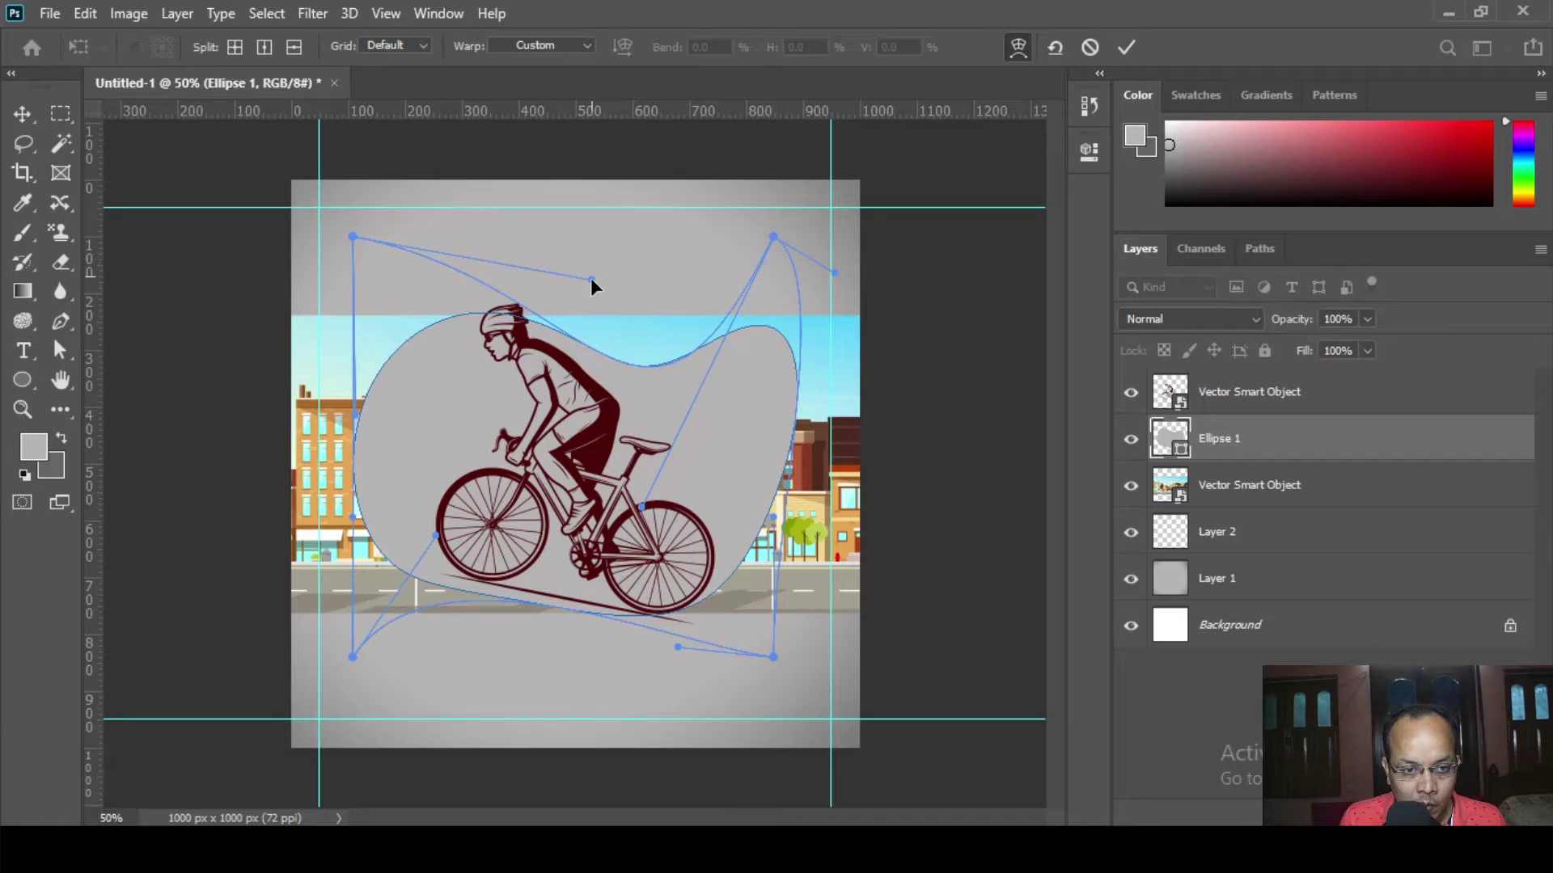
drag(437, 535, 516, 535)
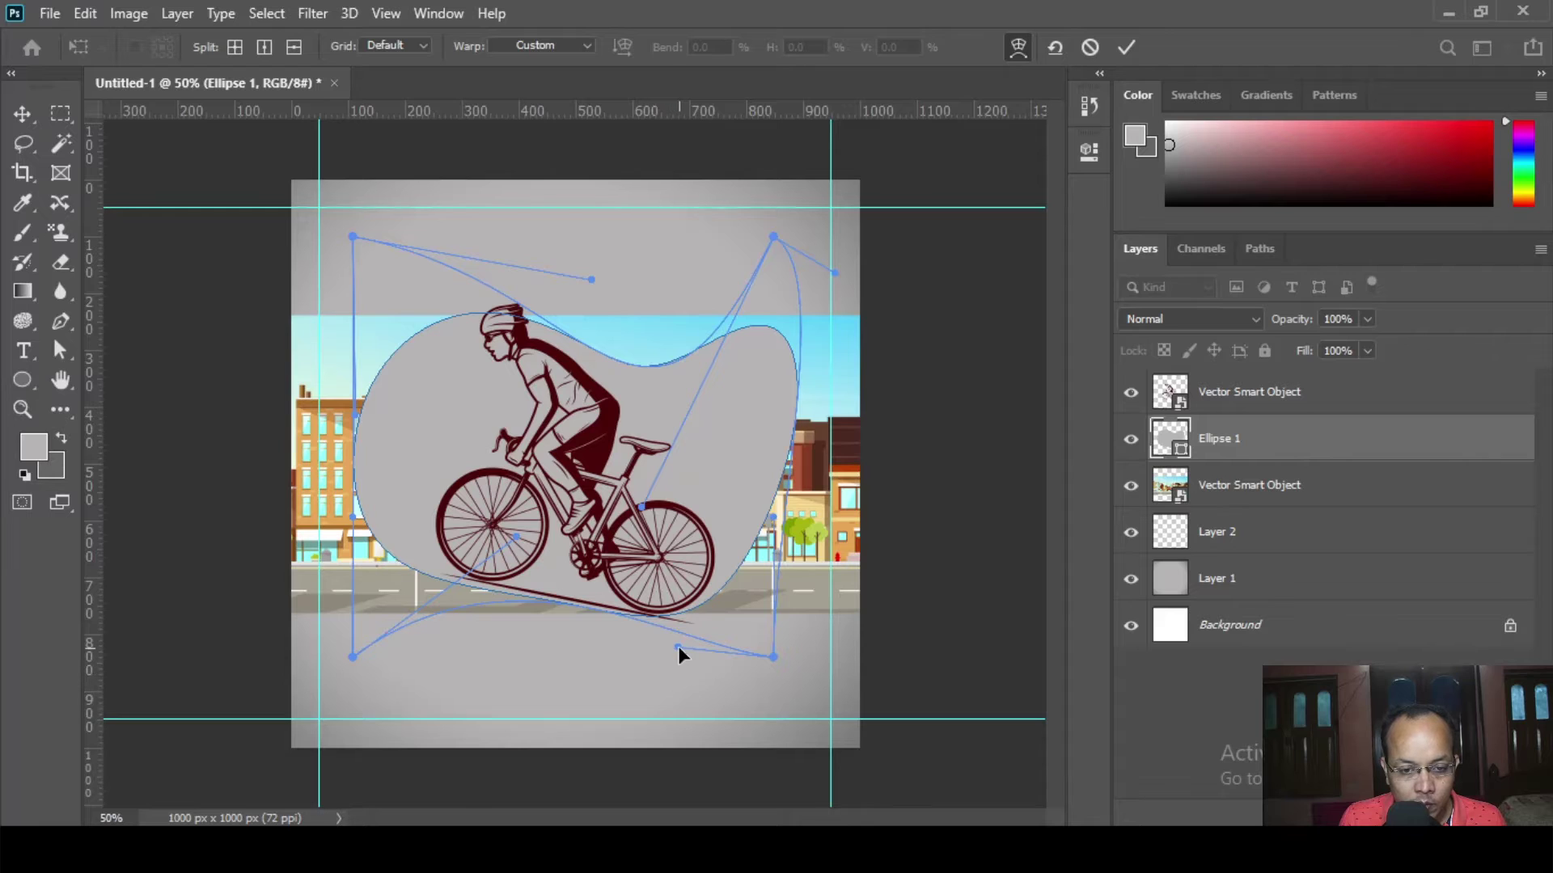
drag(677, 647, 682, 643)
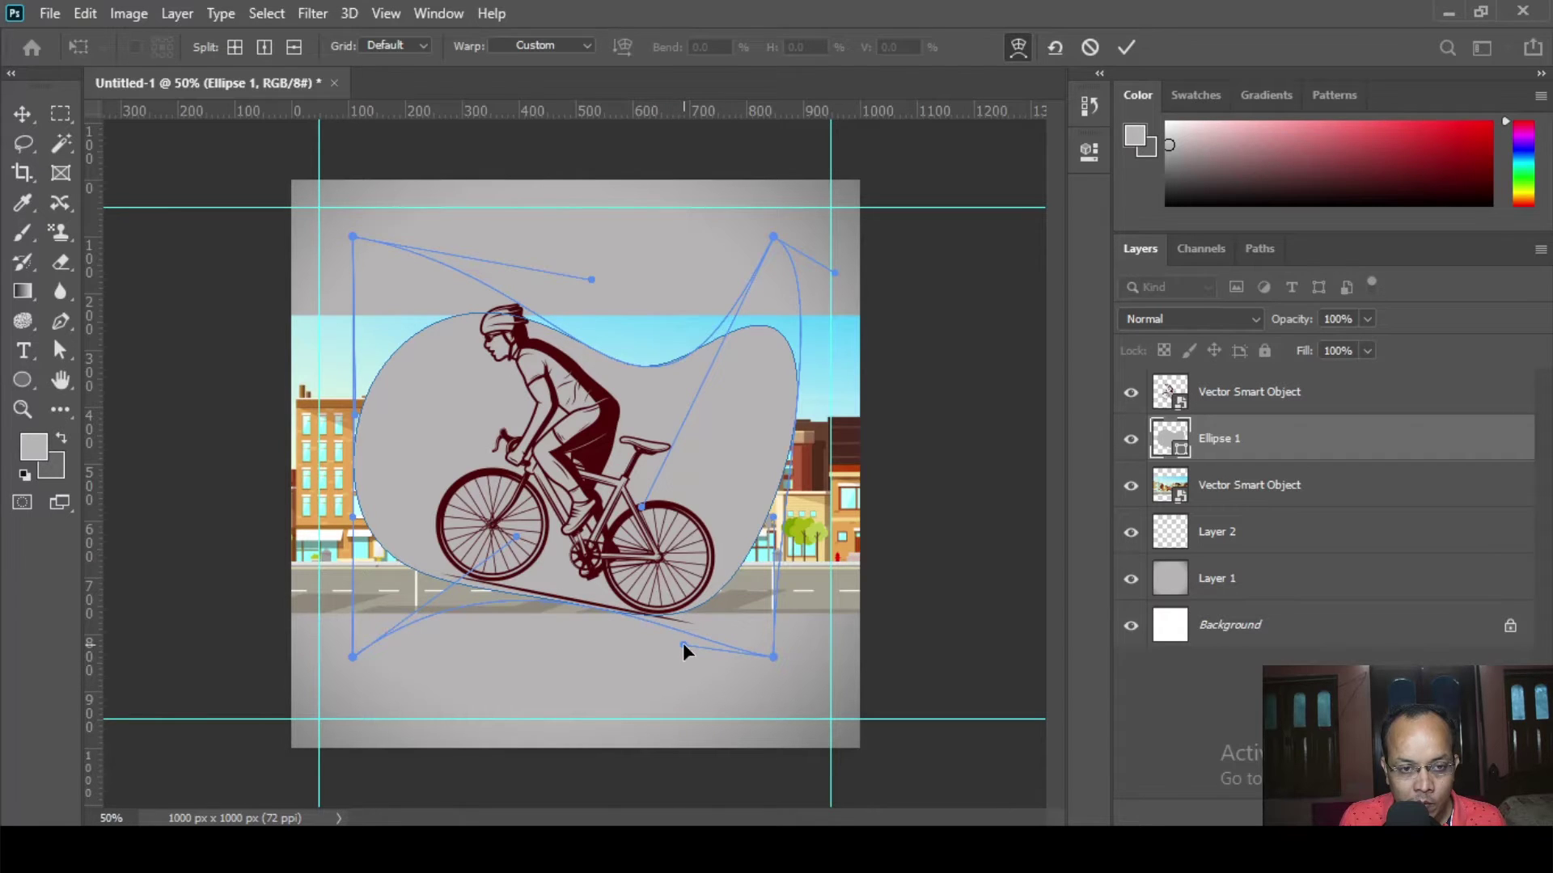
key(Return)
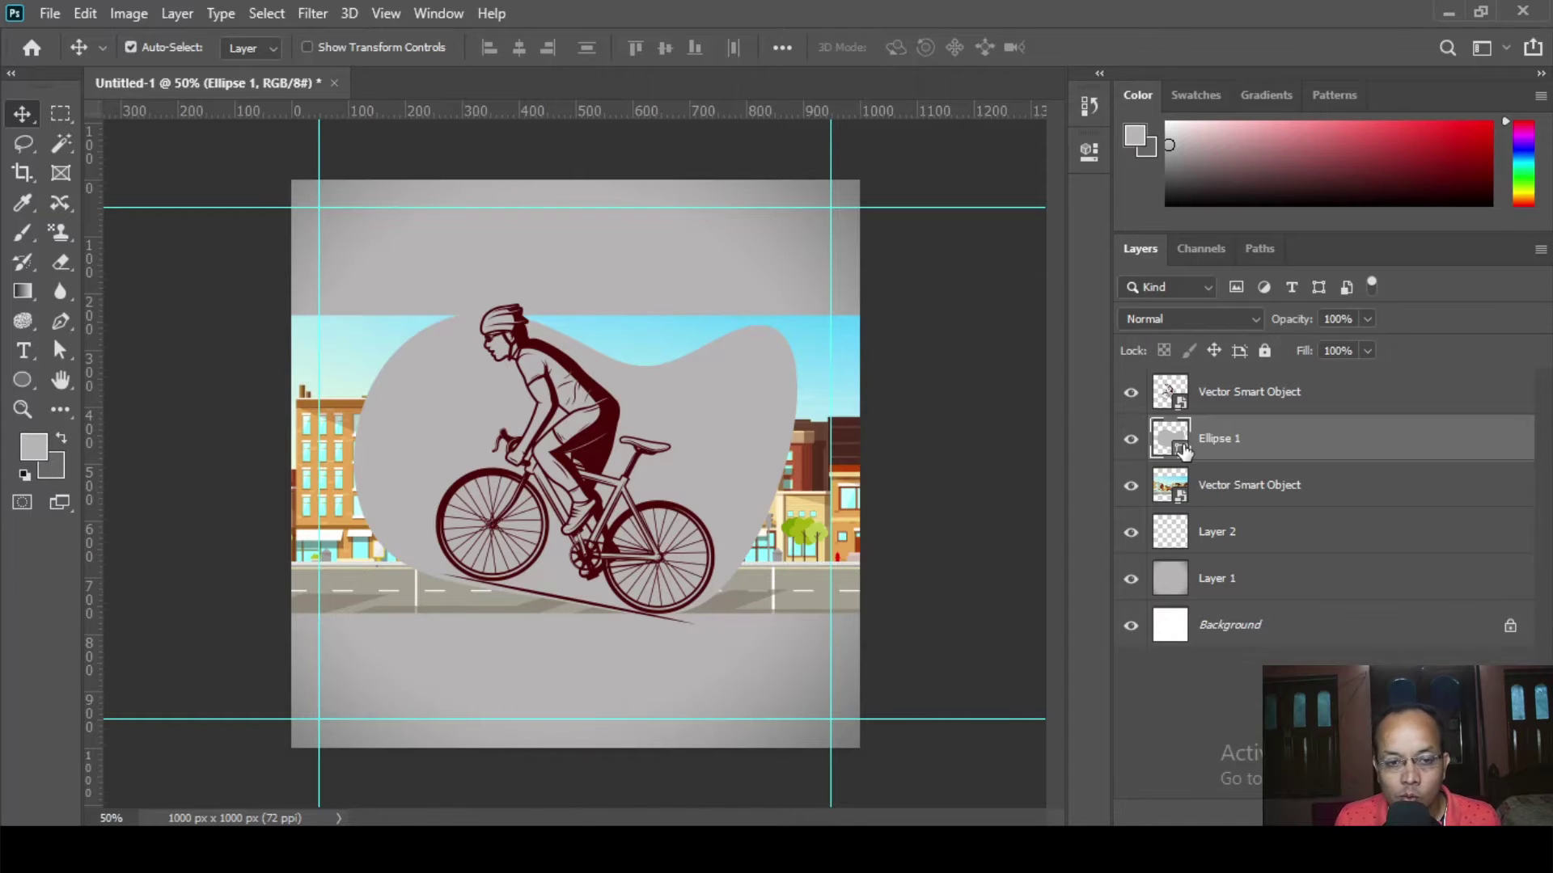
- Reopen the Warp grid on the reshaped Ellipse 1 to examine its handles
key(ctrl+t)
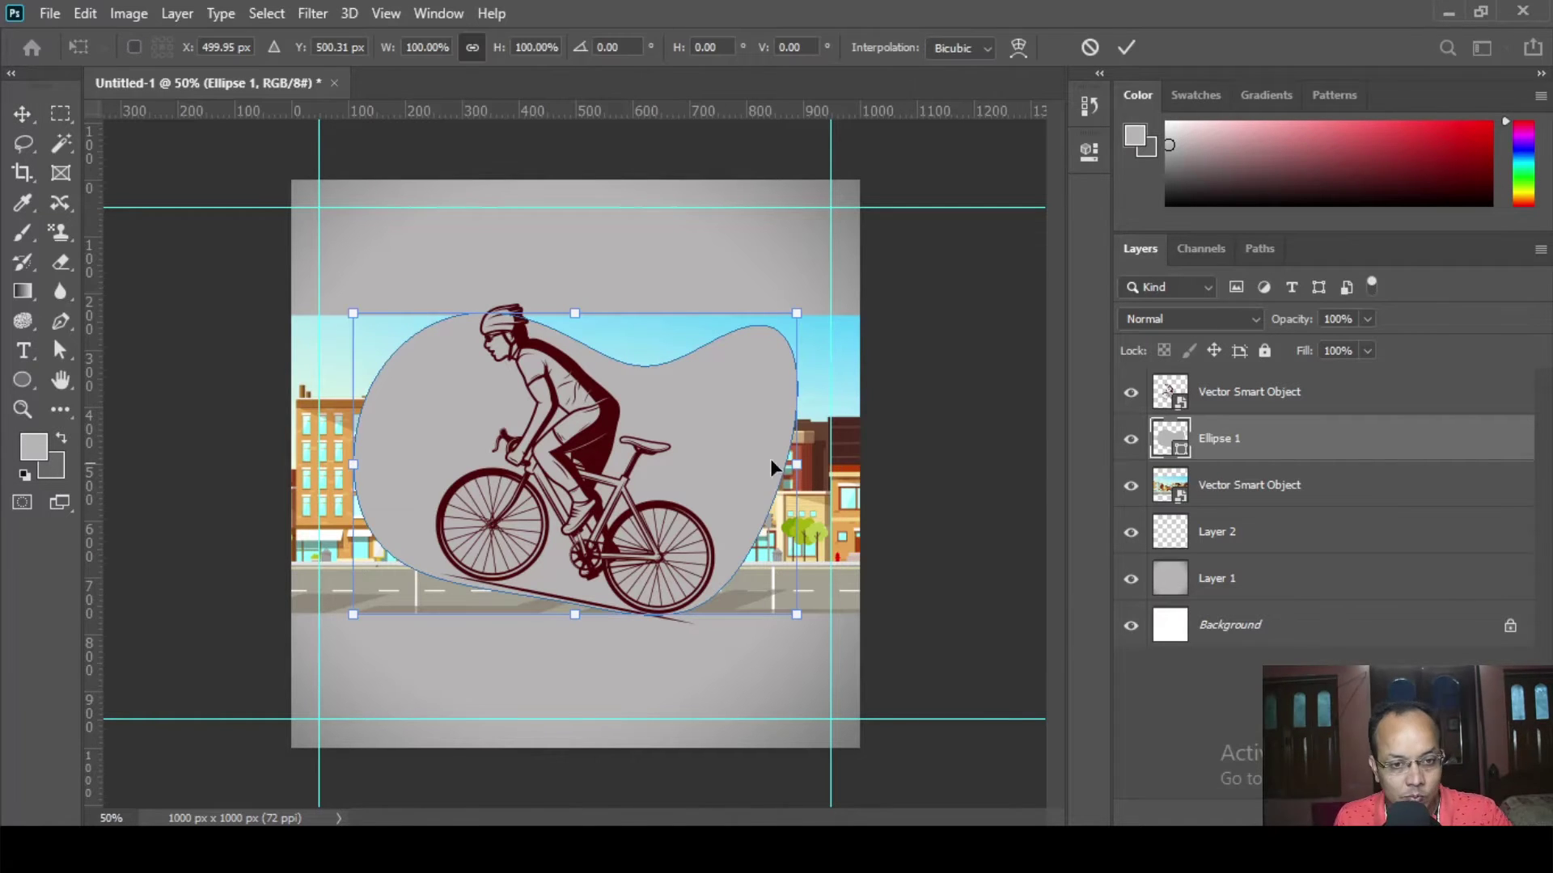
right_click(430, 436)
click(509, 165)
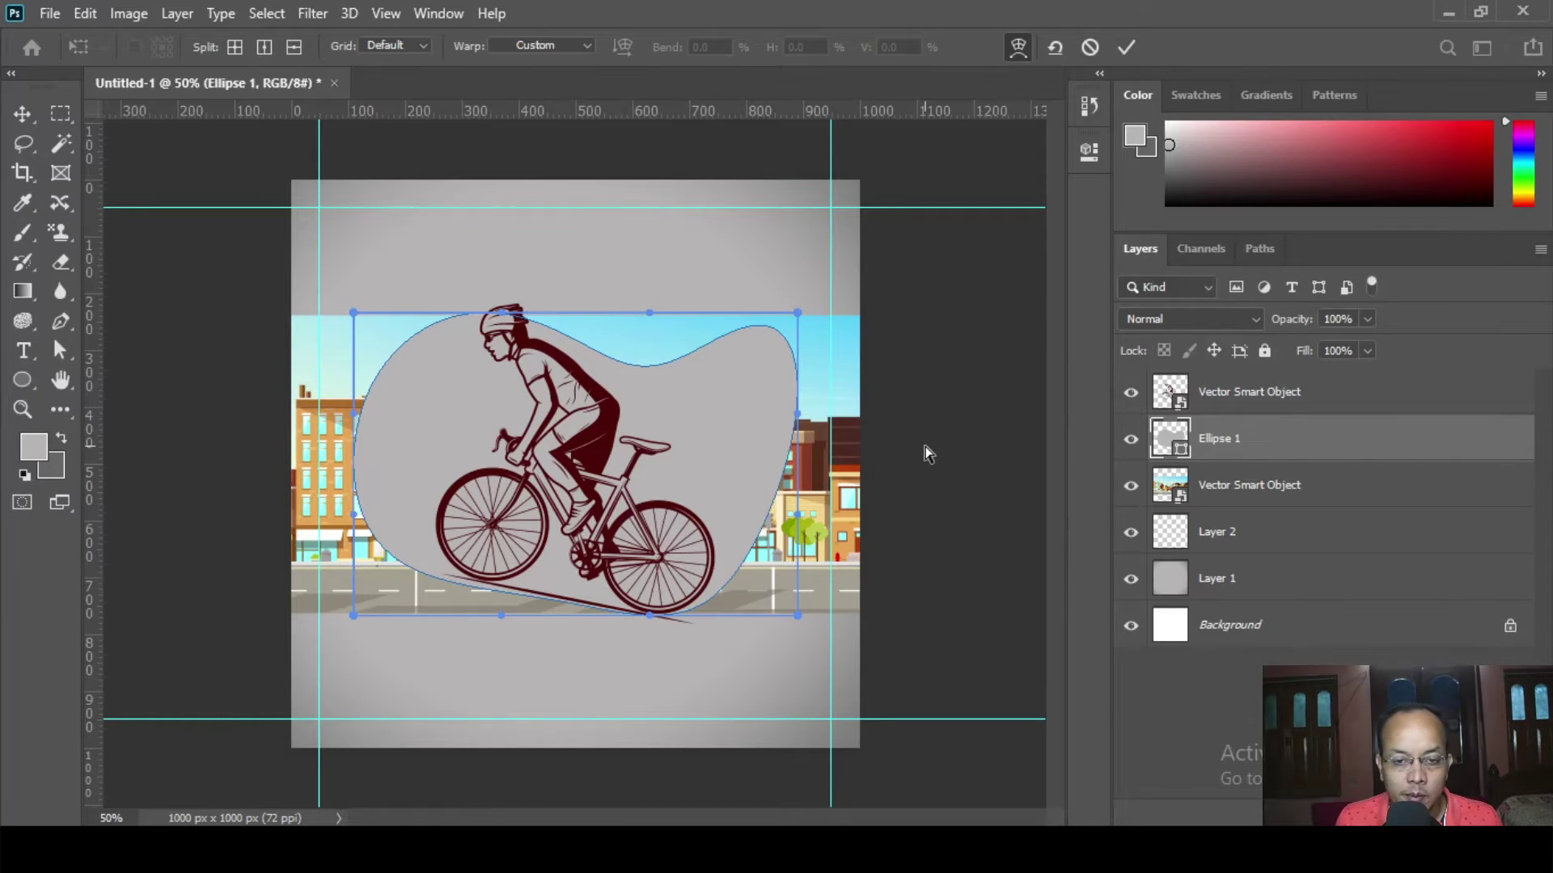
key(Return)
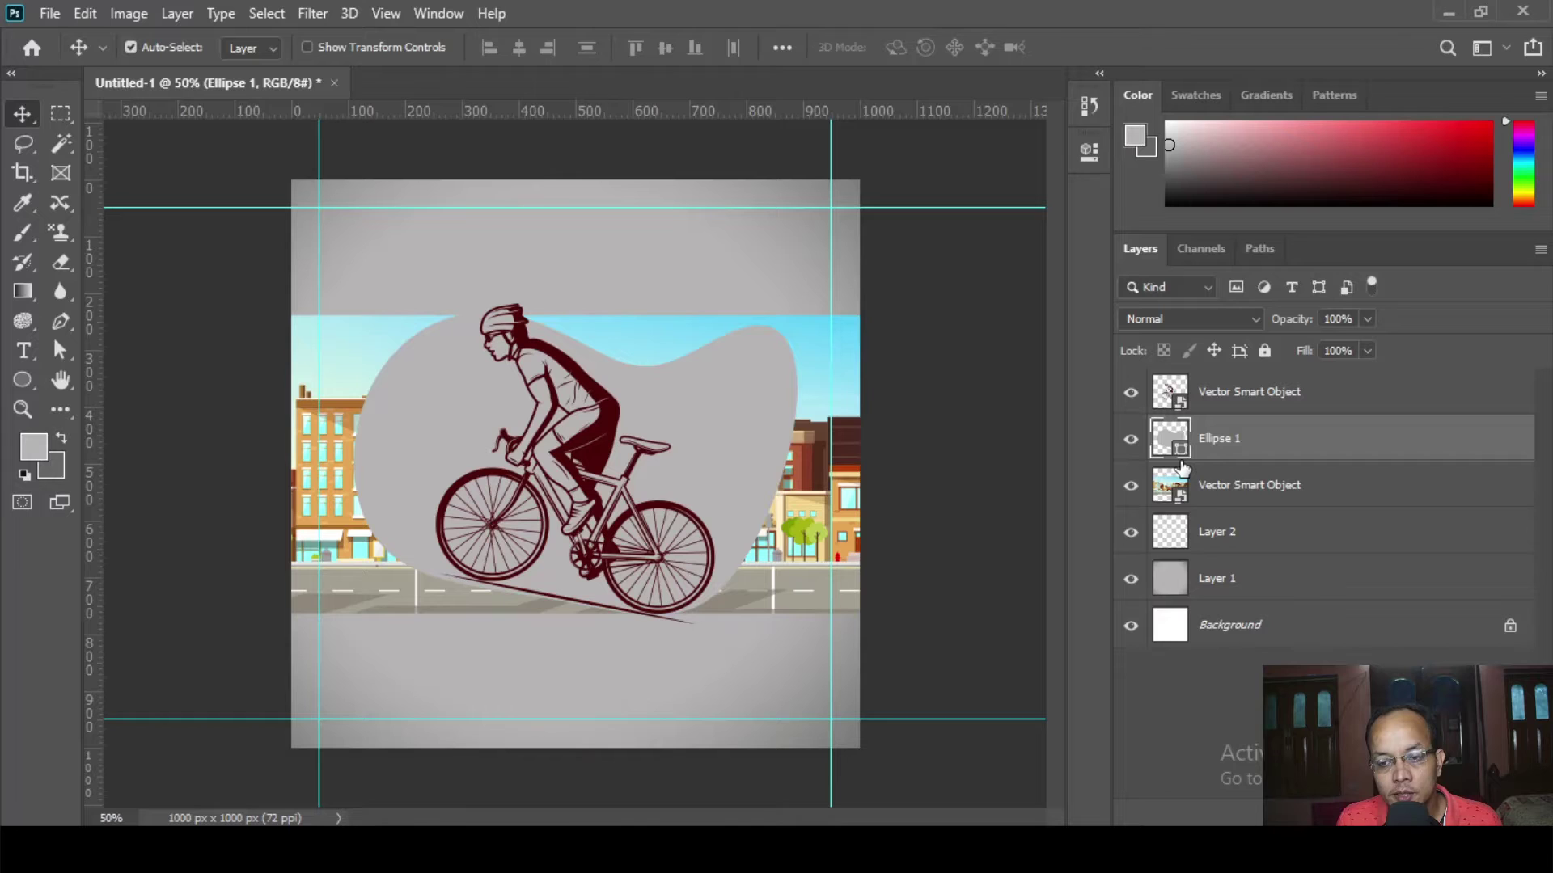
right_click(1181, 455)
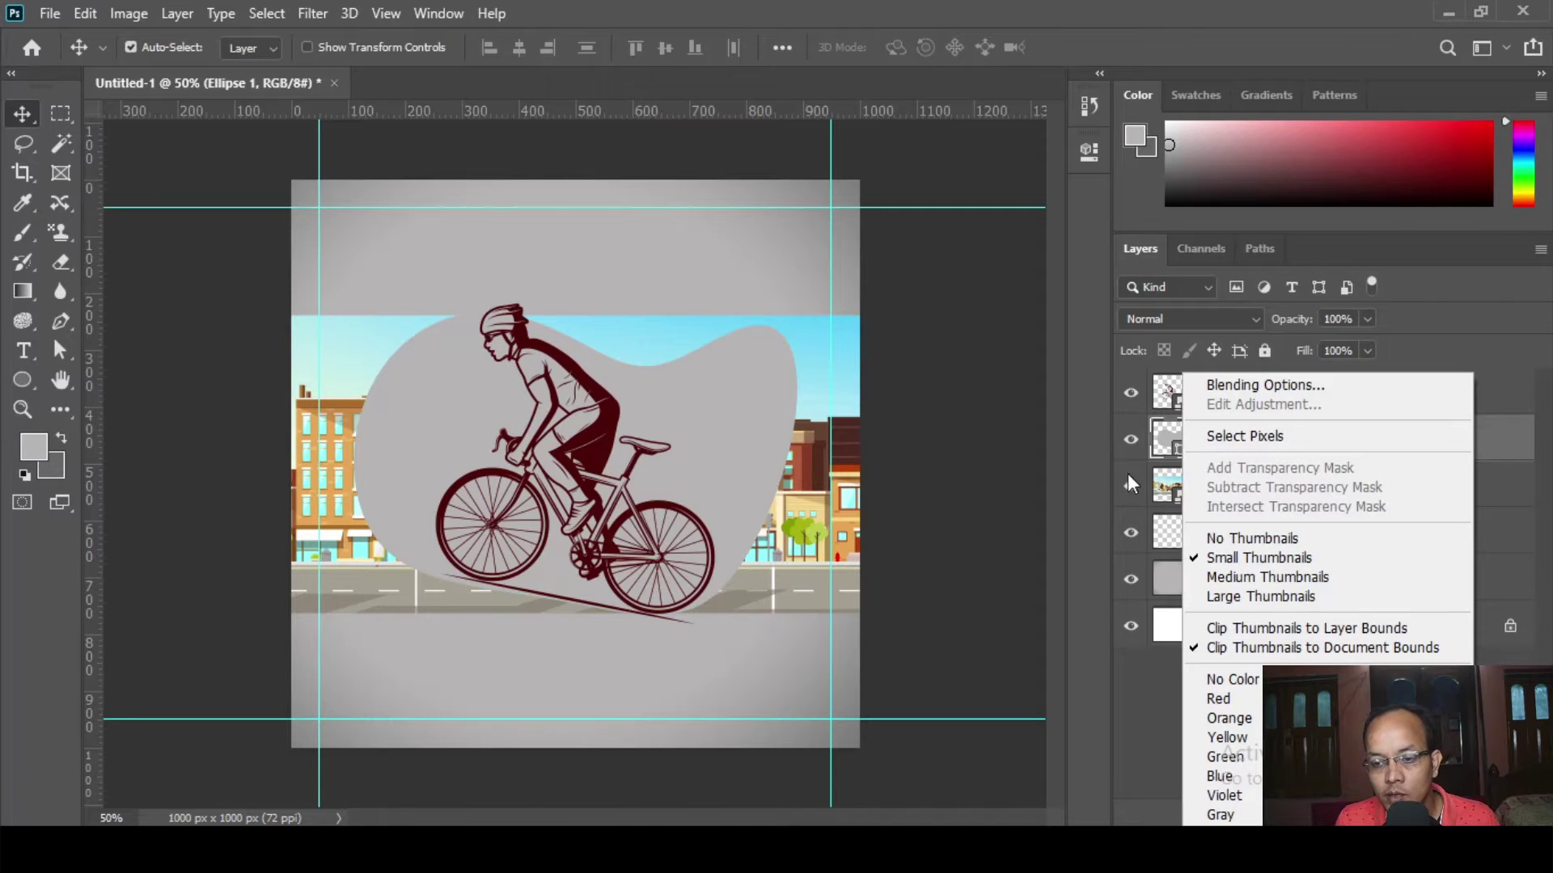
click(1315, 434)
right_click(1315, 435)
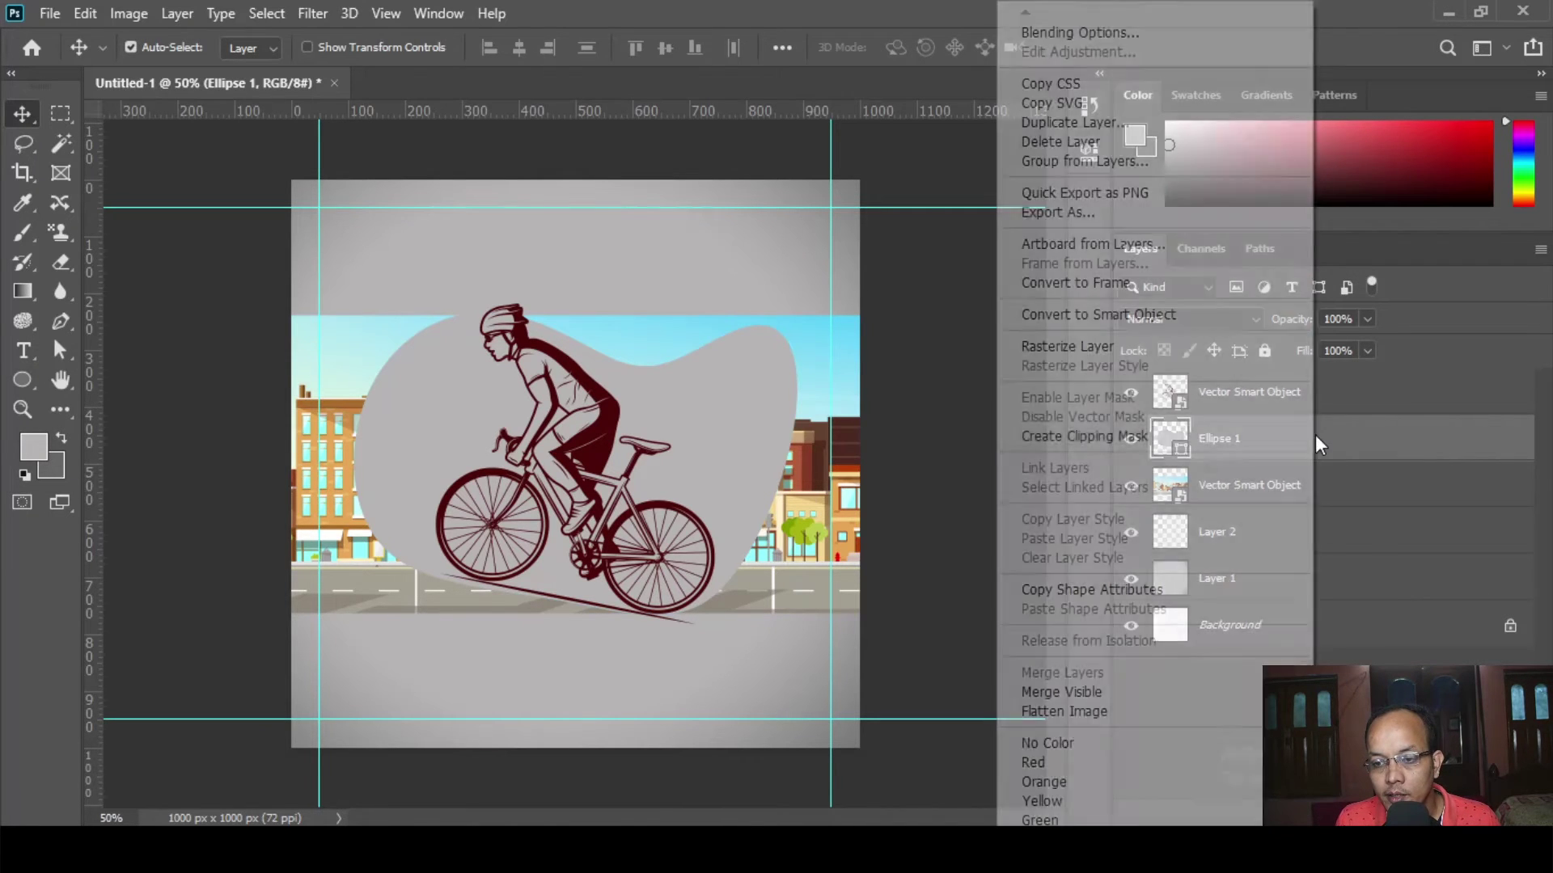
click(1035, 317)
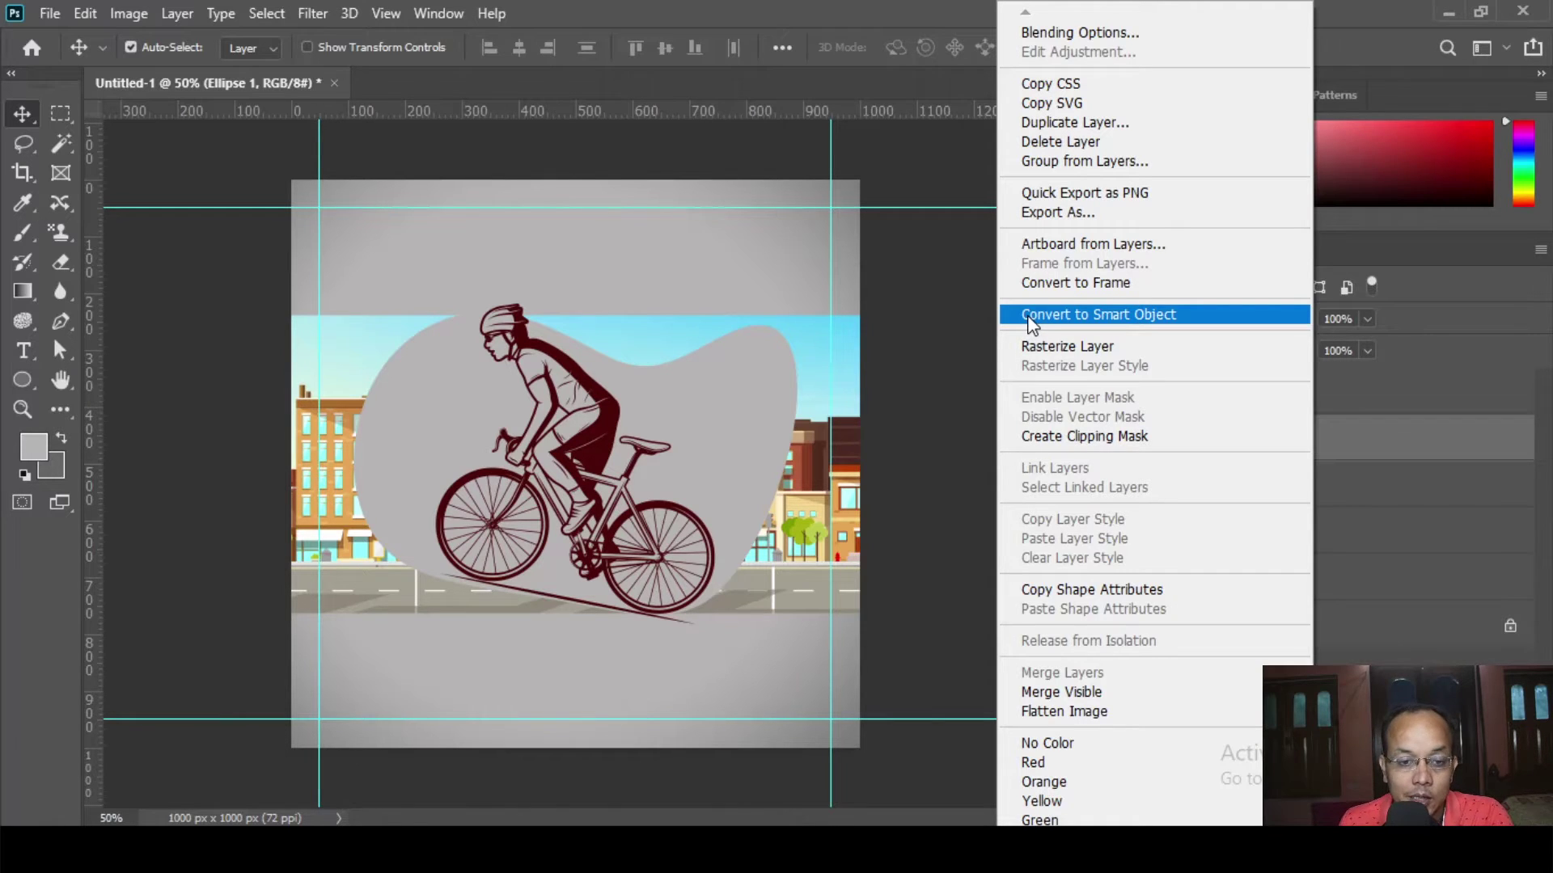
click(1353, 519)
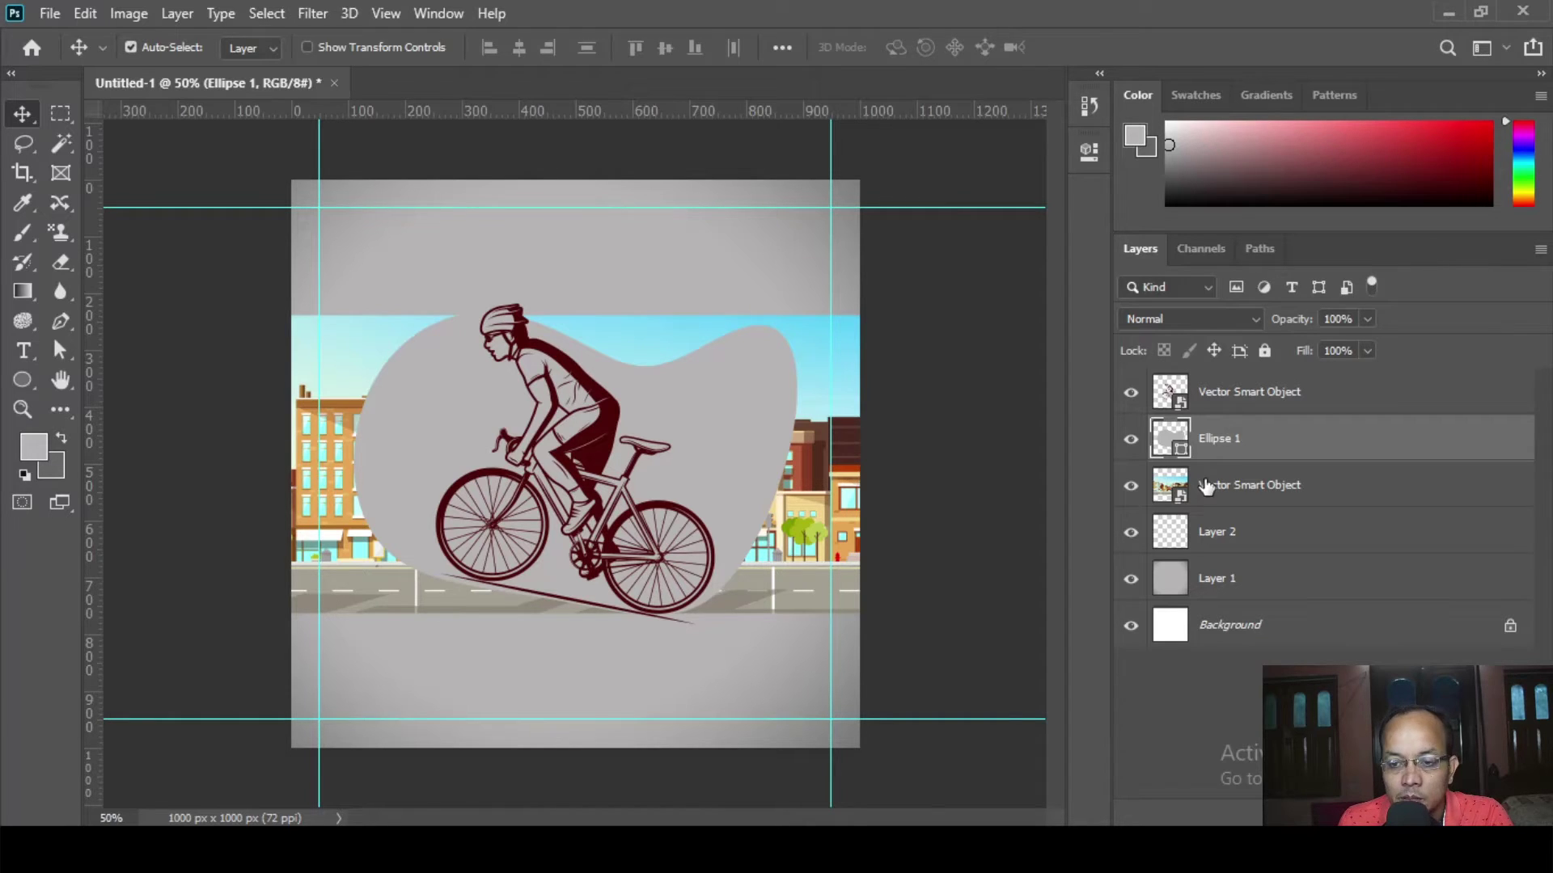
- Hide Ellipse 1 and the city layer, and draw a second grey ellipse about 540 x 560 px over the canvas's lower right
click(1130, 439)
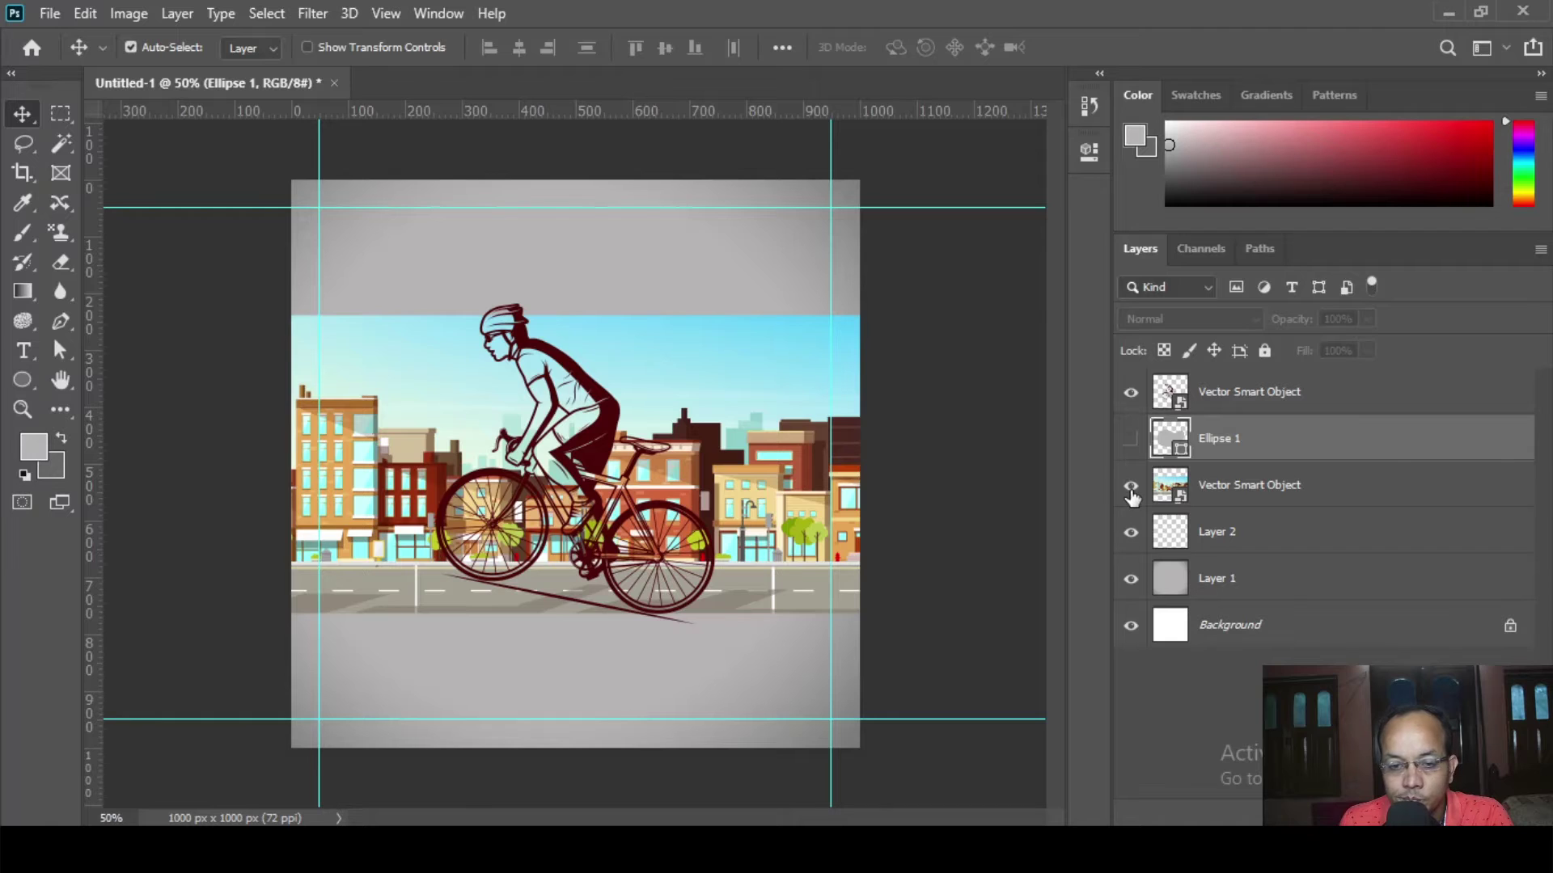
click(1130, 486)
click(22, 379)
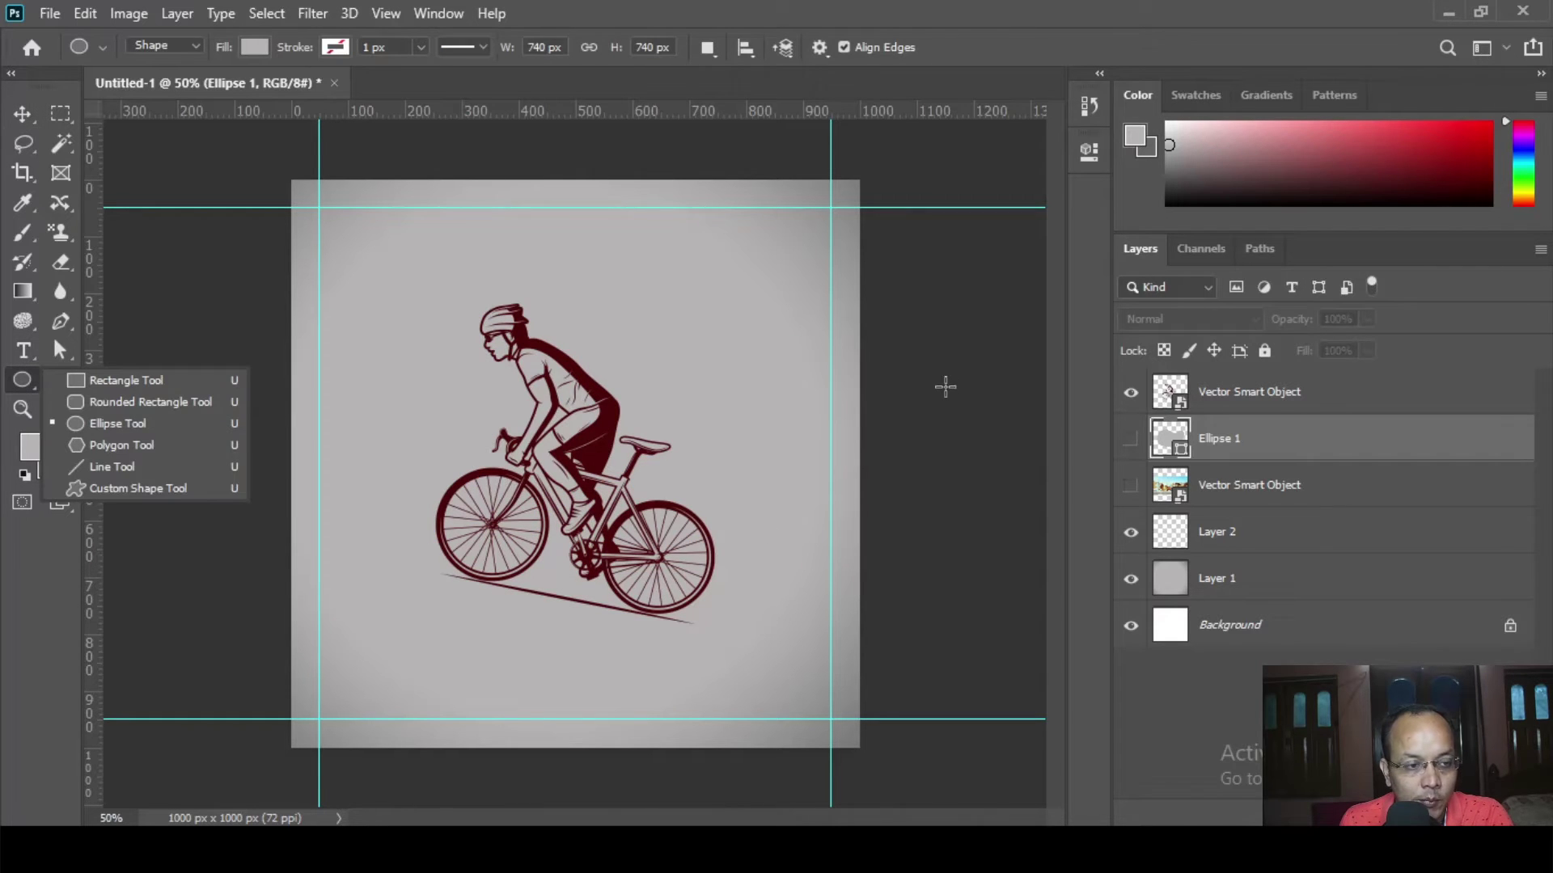
click(130, 423)
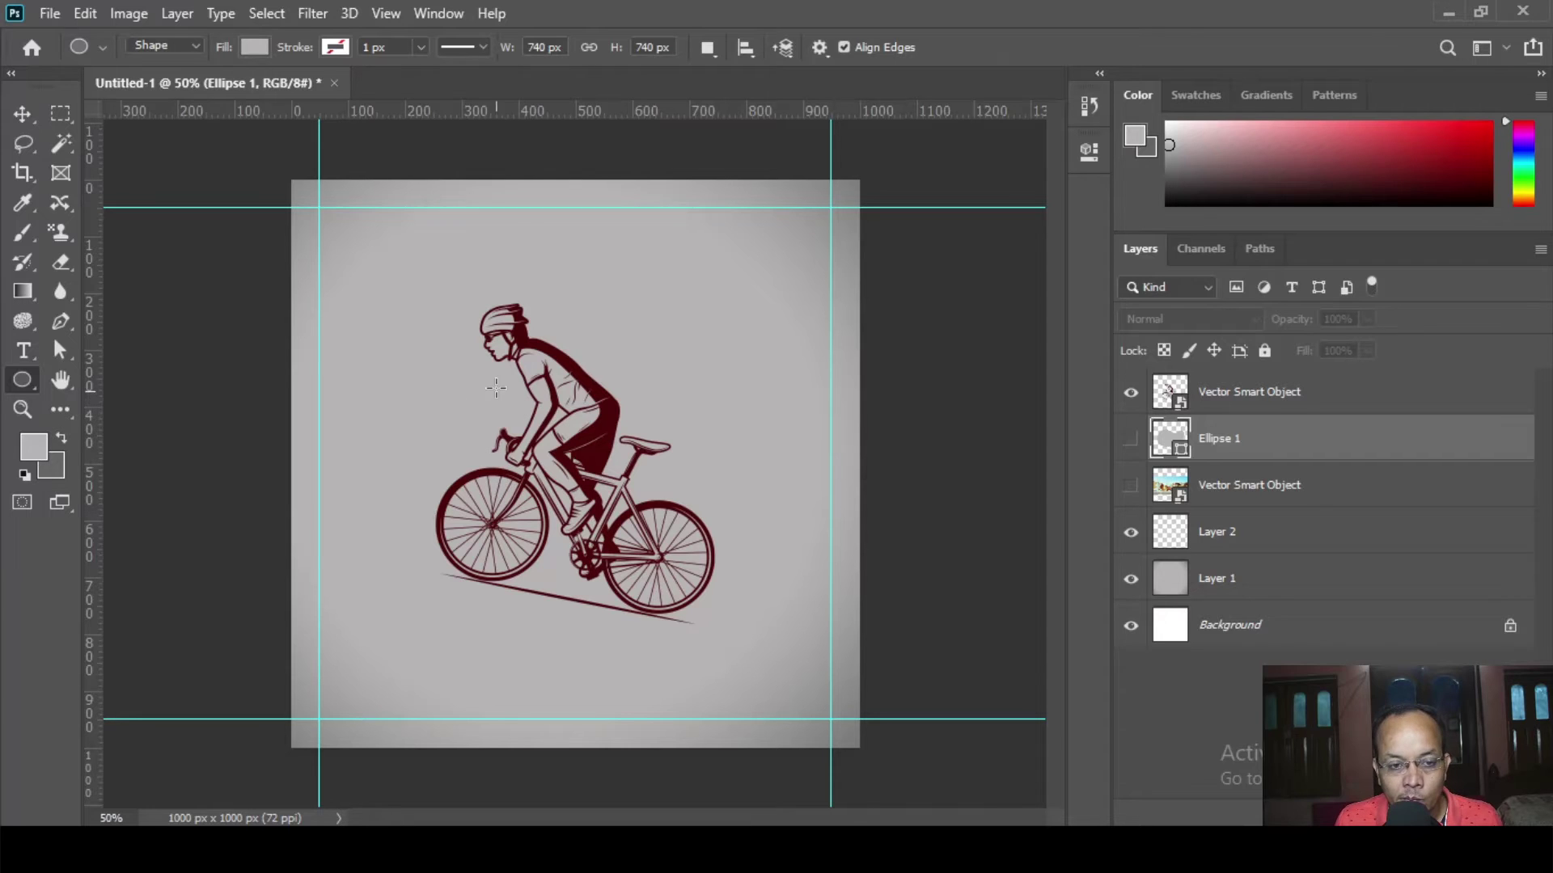
drag(488, 383, 843, 687)
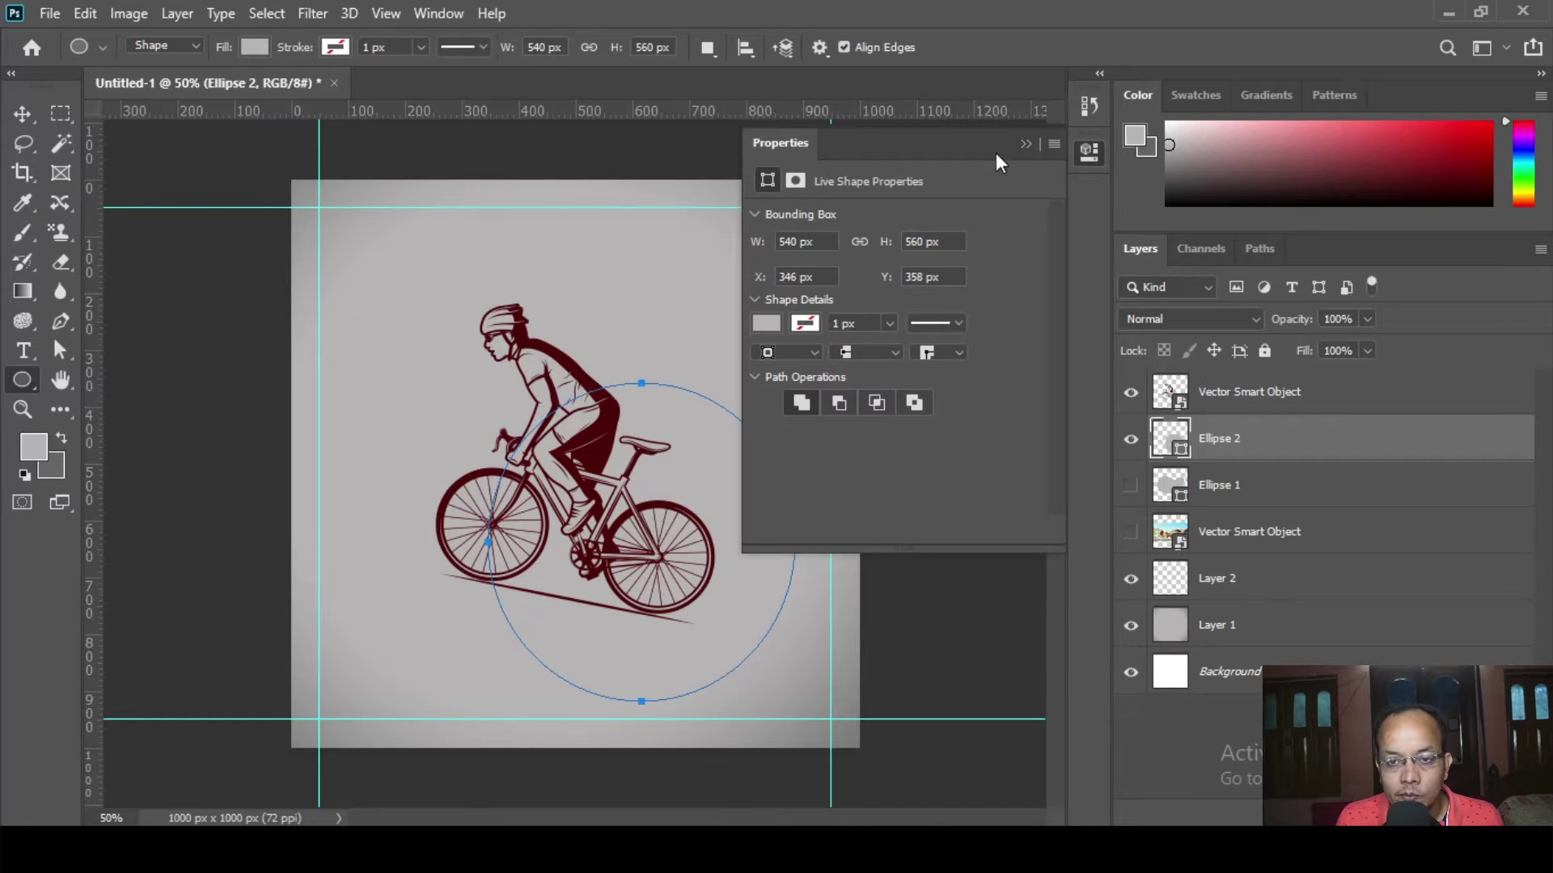
click(1026, 144)
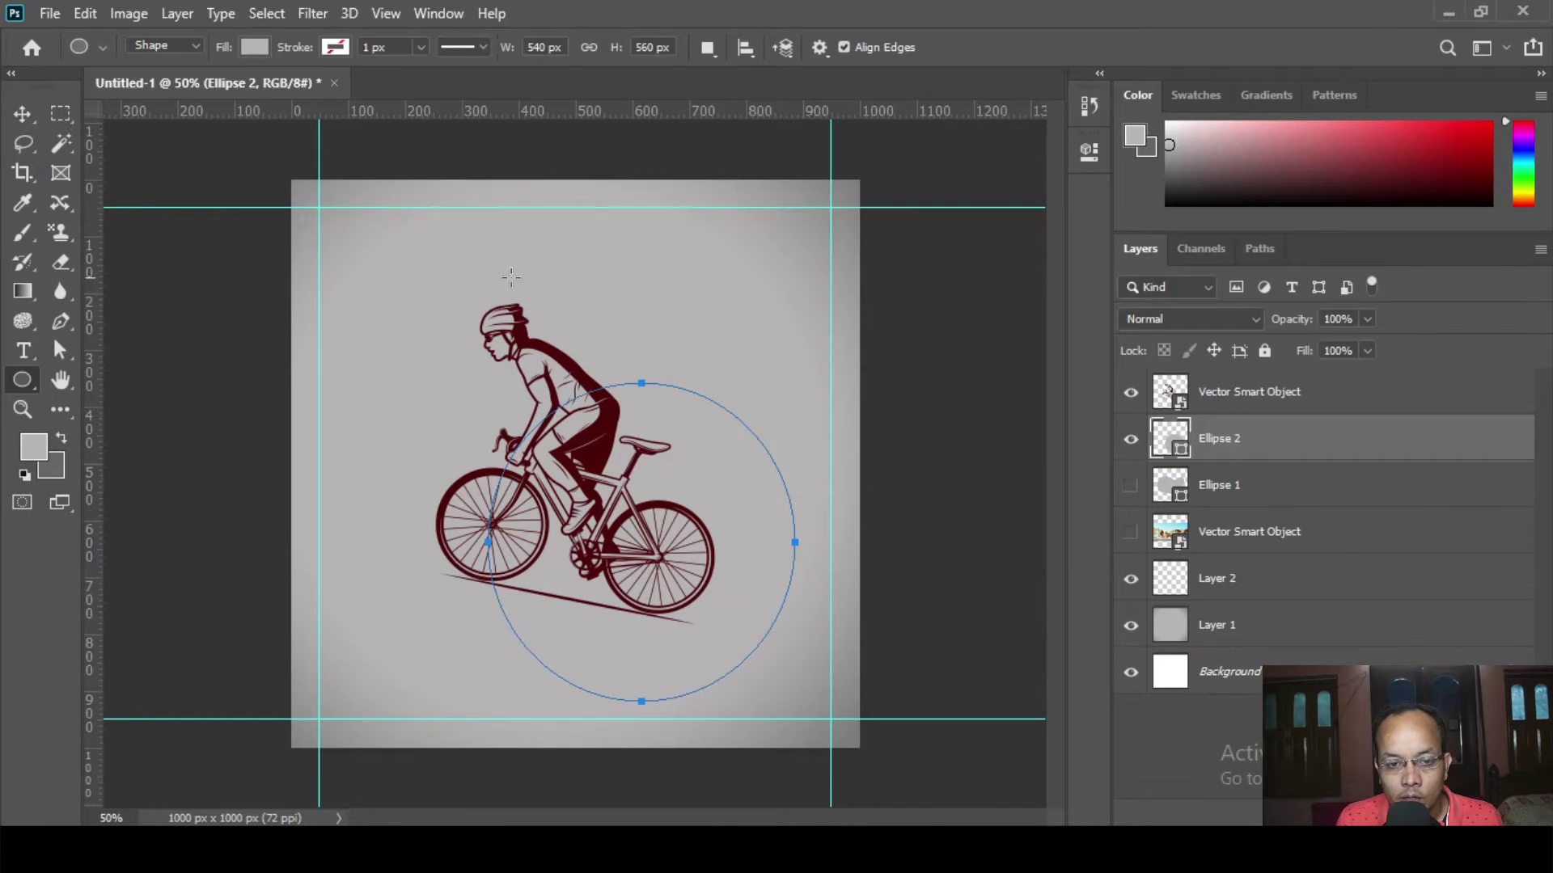
- Move Ellipse 2 up and left behind the cyclist and show the city layer again
click(23, 113)
drag(716, 504, 652, 380)
click(1131, 532)
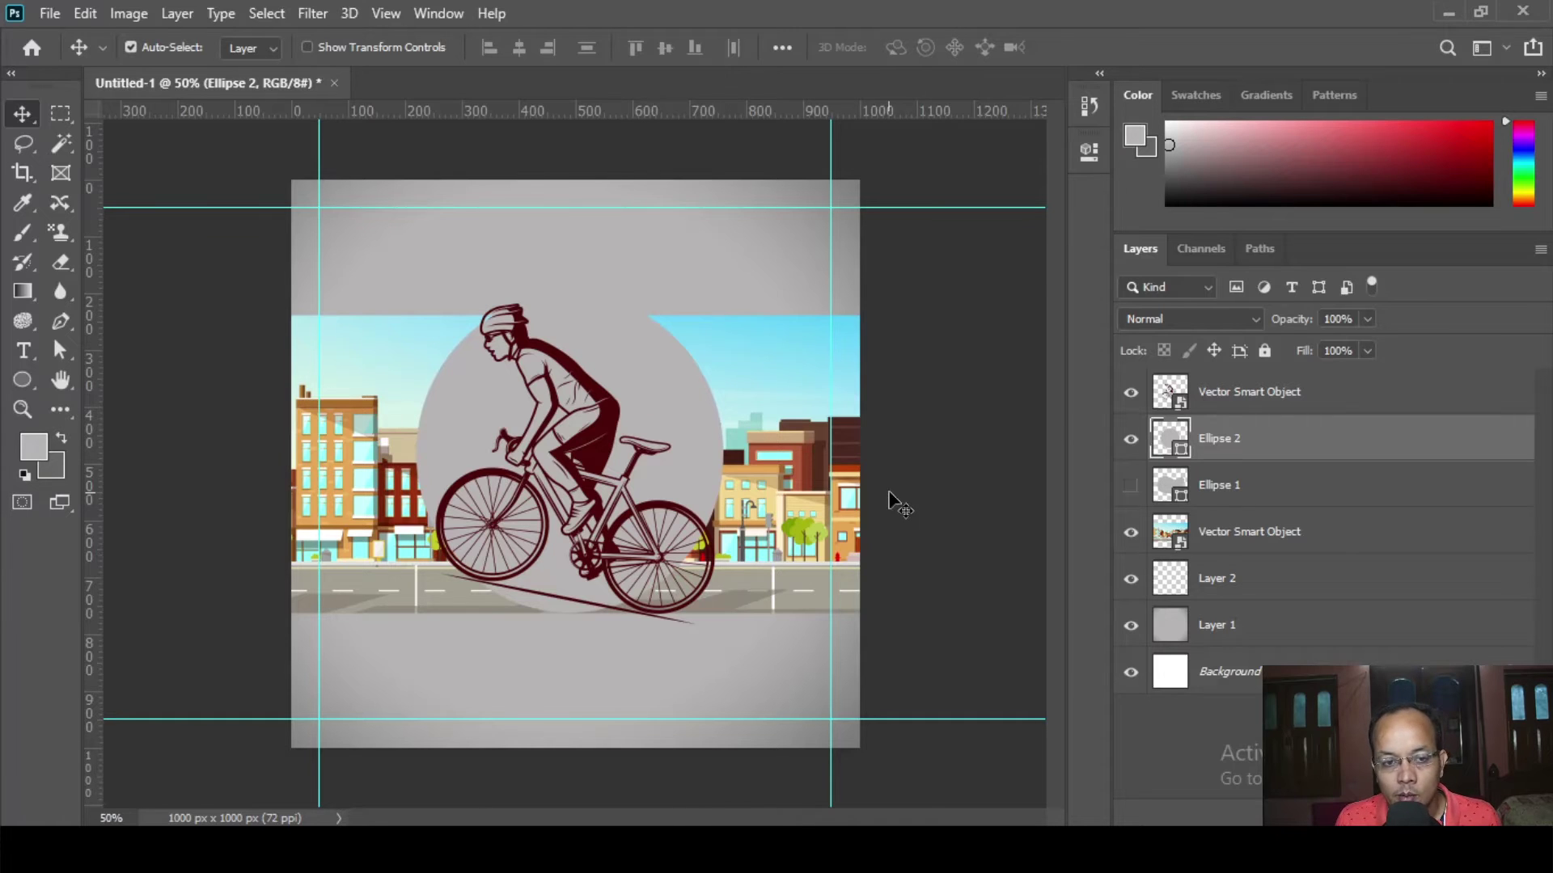
- Convert the Ellipse 2 layer to a Smart Object
right_click(1286, 441)
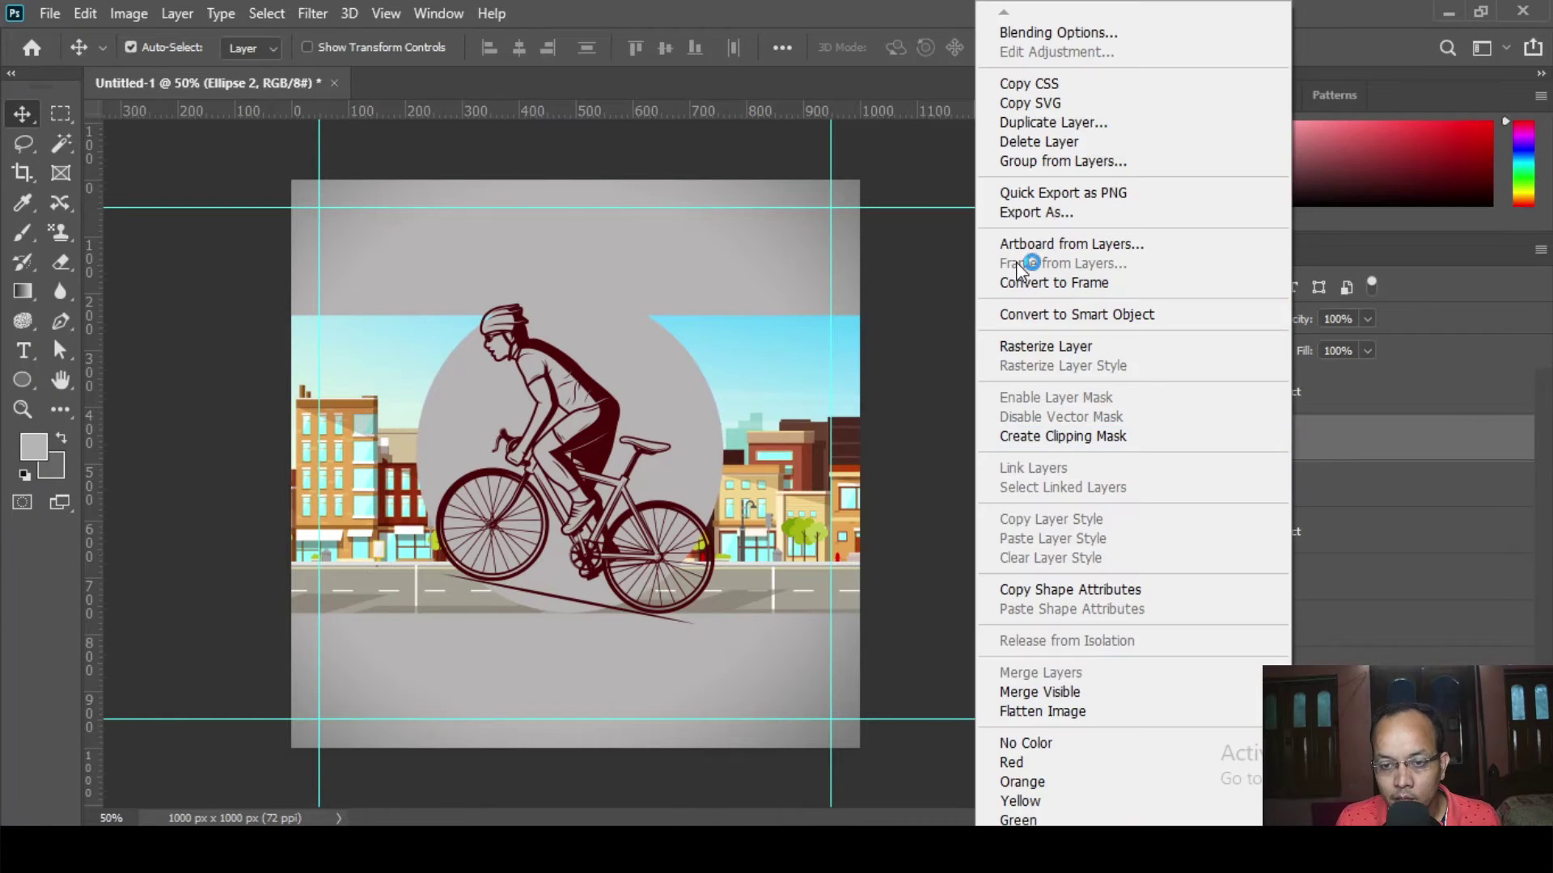
click(1027, 323)
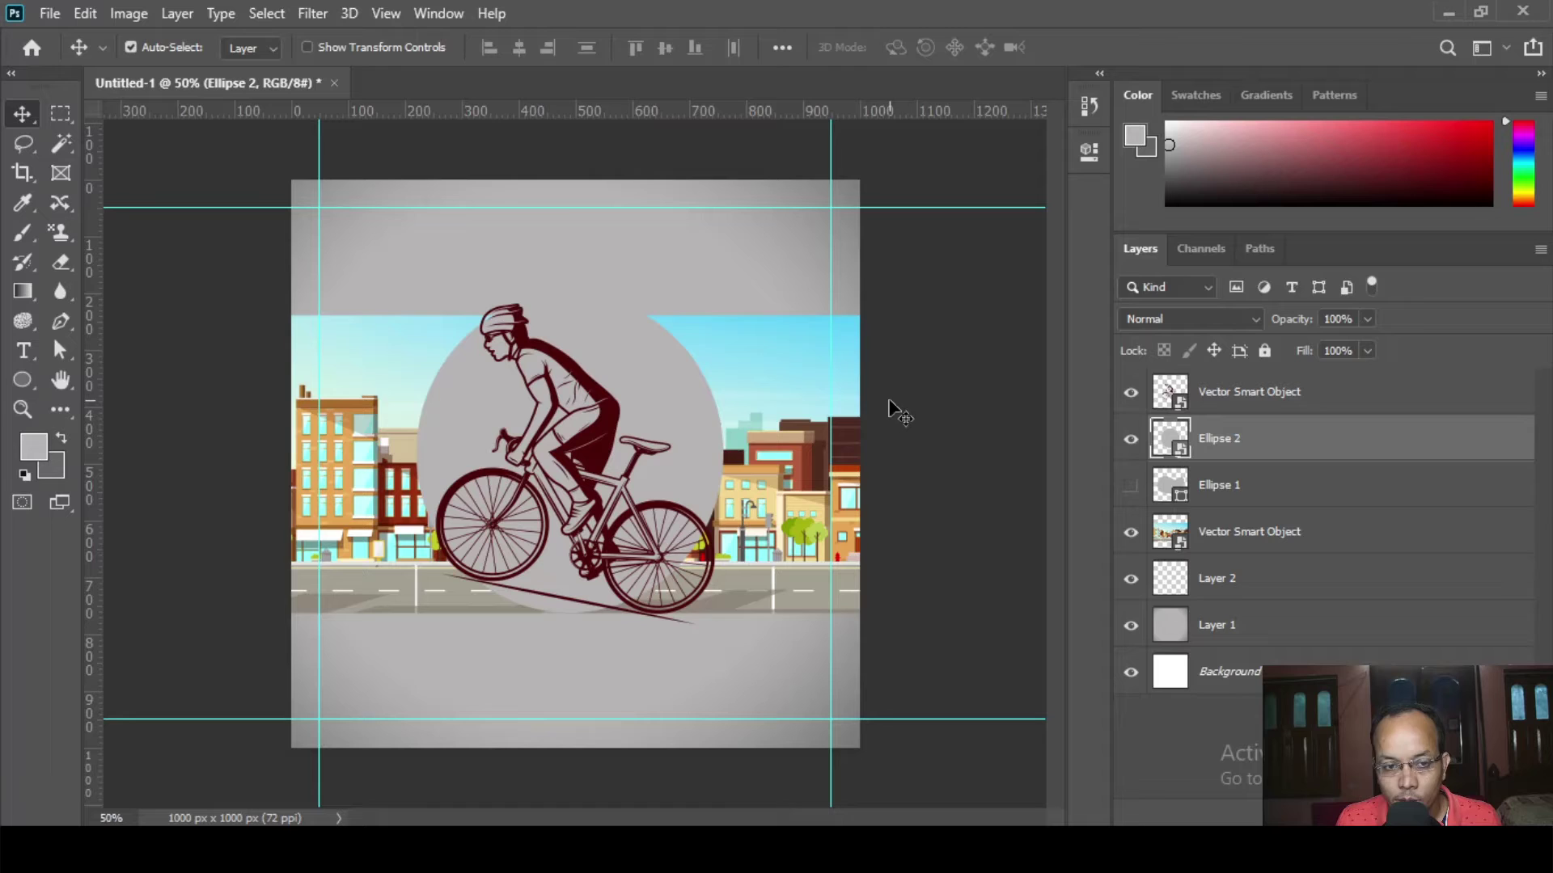
key(alt)
- Warp Ellipse 2 so its left side bulges outward well past the front wheel, with rounded upper-left and lower-left curves
key(ctrl+t)
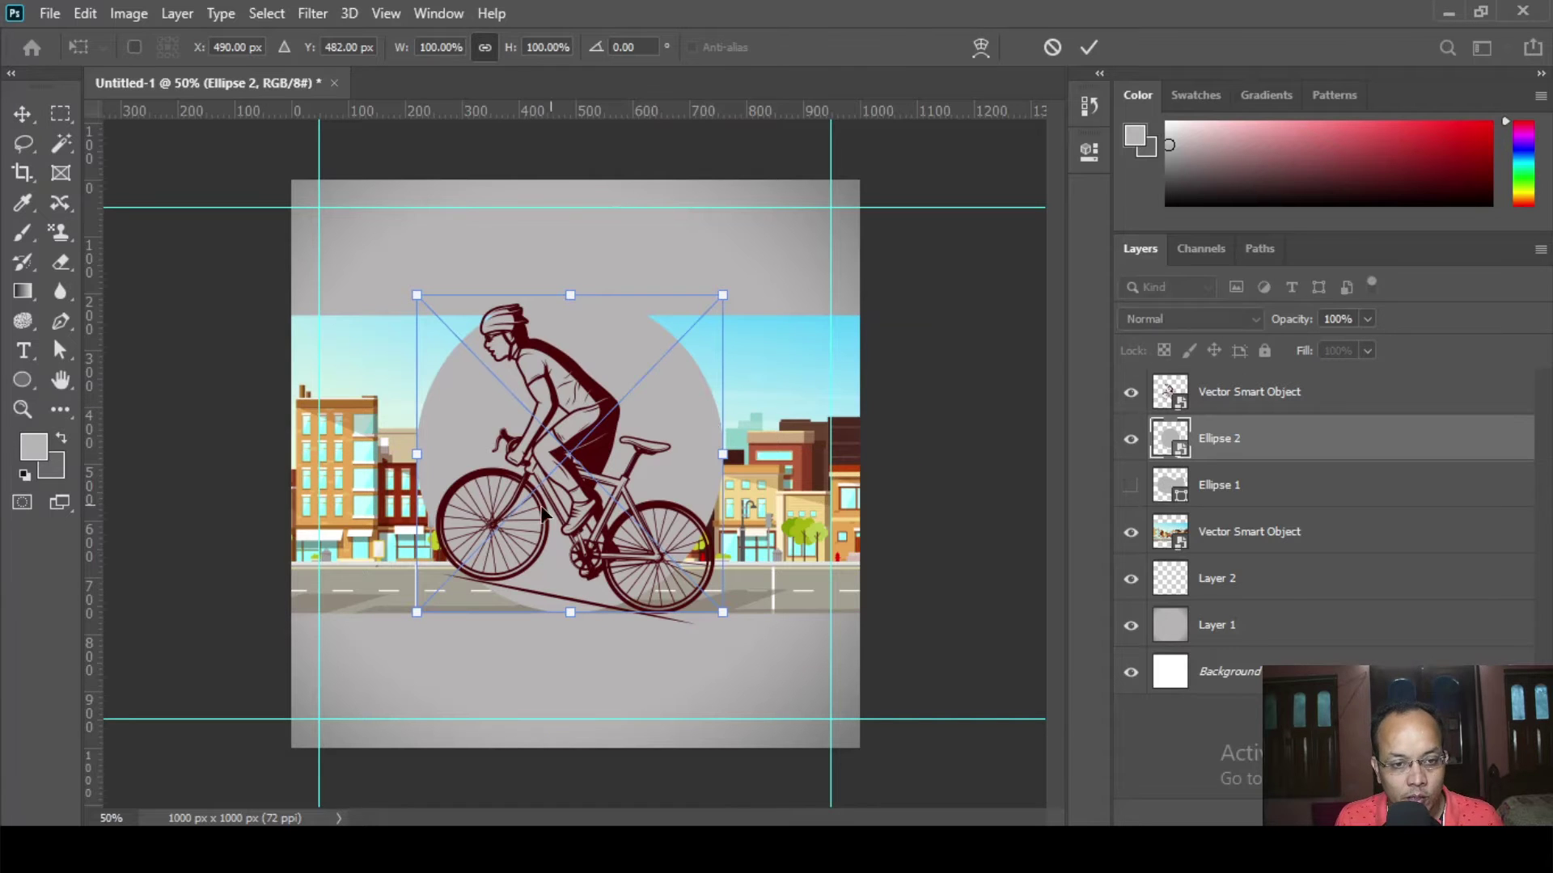
right_click(435, 450)
click(493, 310)
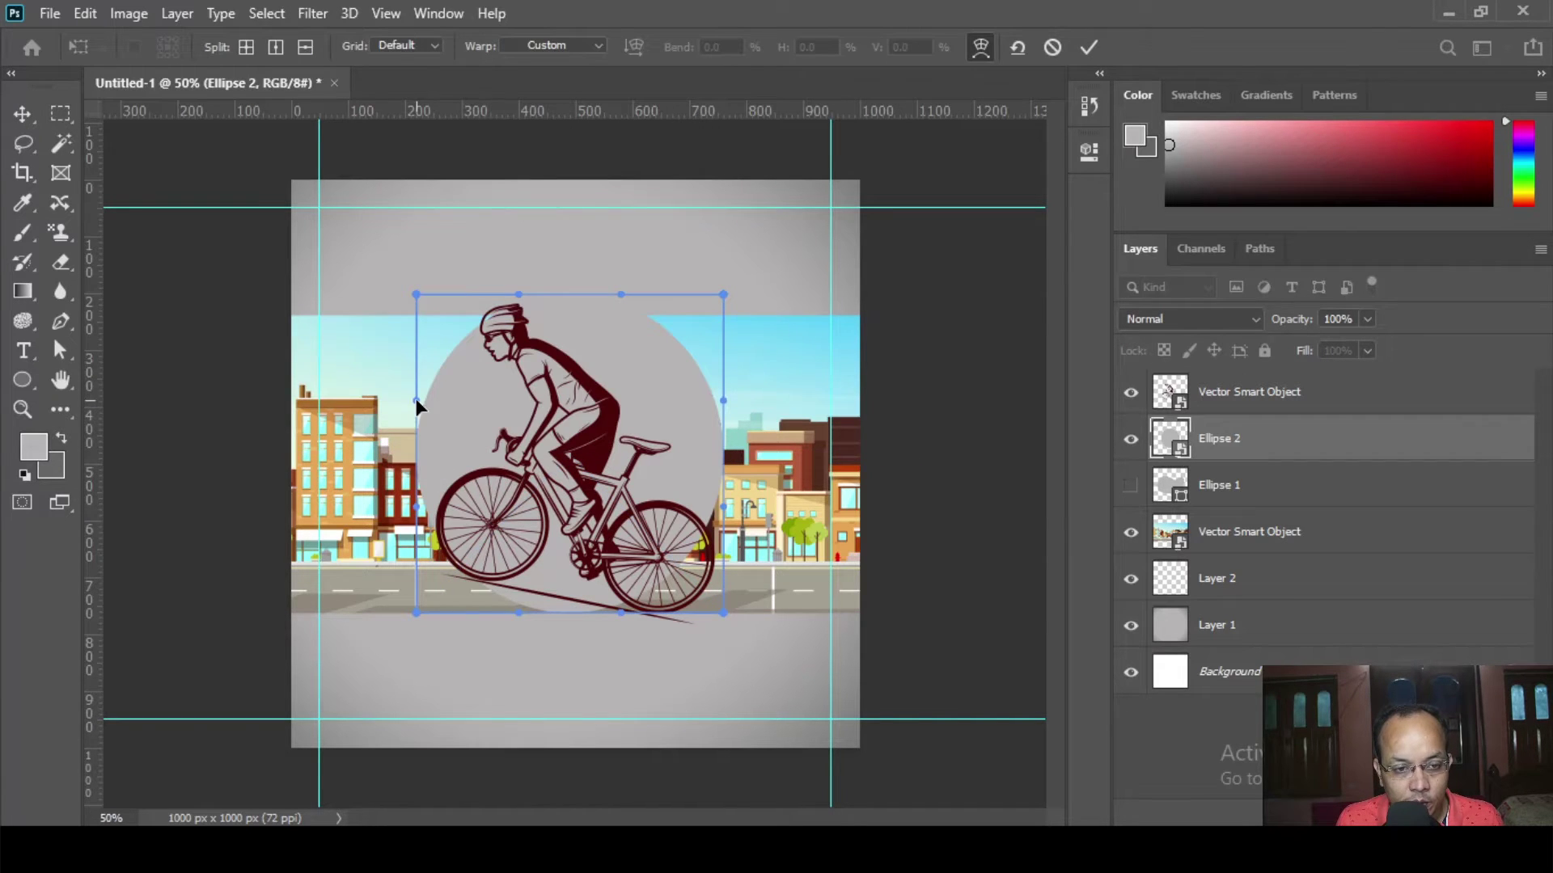
drag(402, 402, 268, 405)
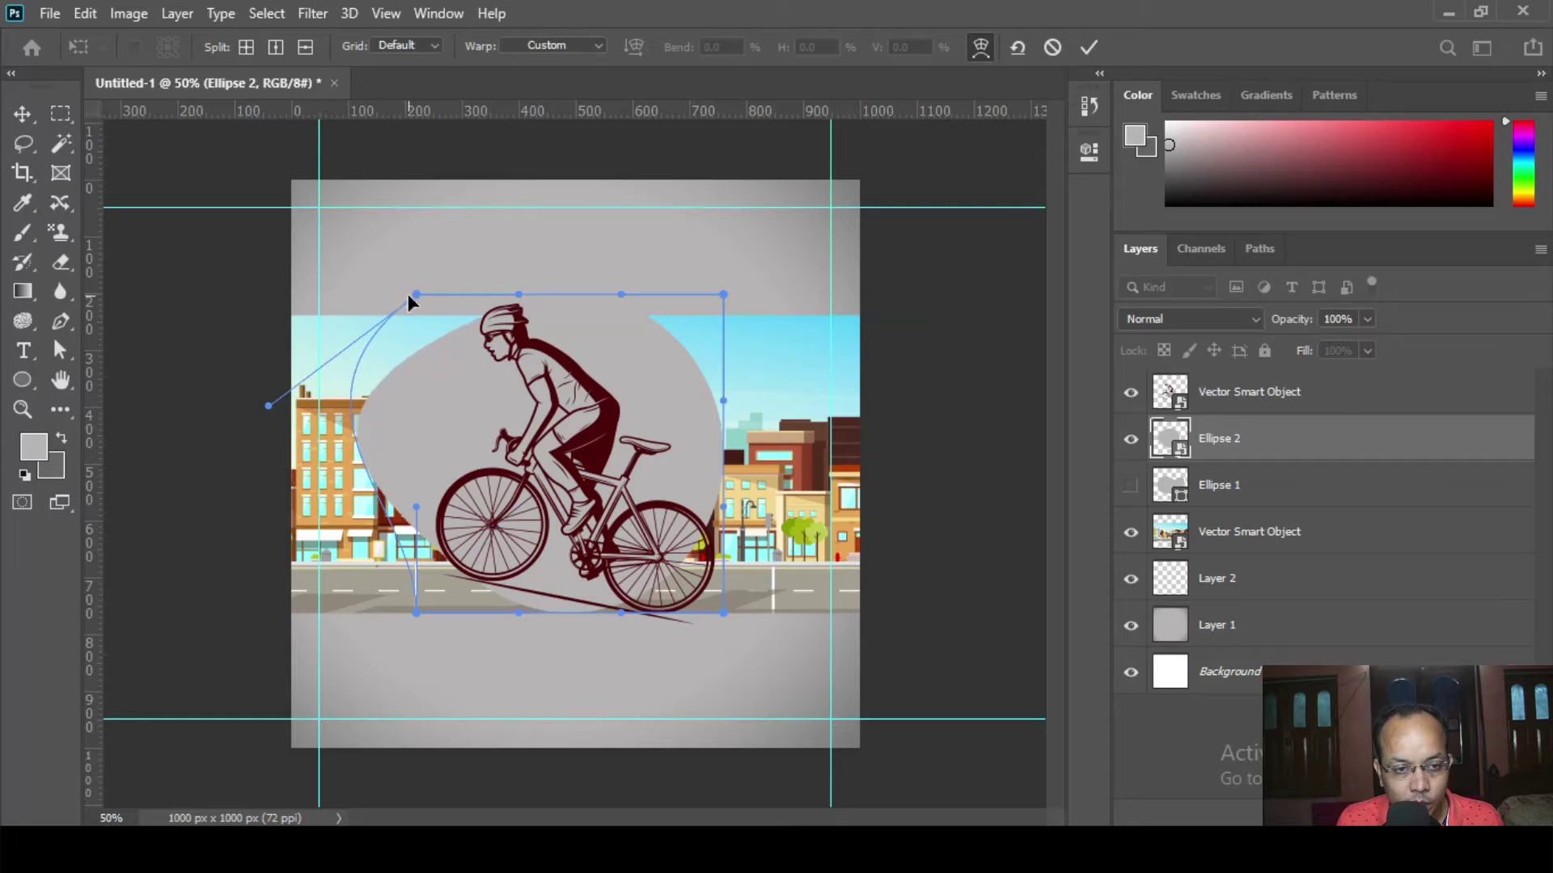
mouse_move(419, 295)
mouse_down()
mouse_move(430, 361)
mouse_move(414, 301)
mouse_up()
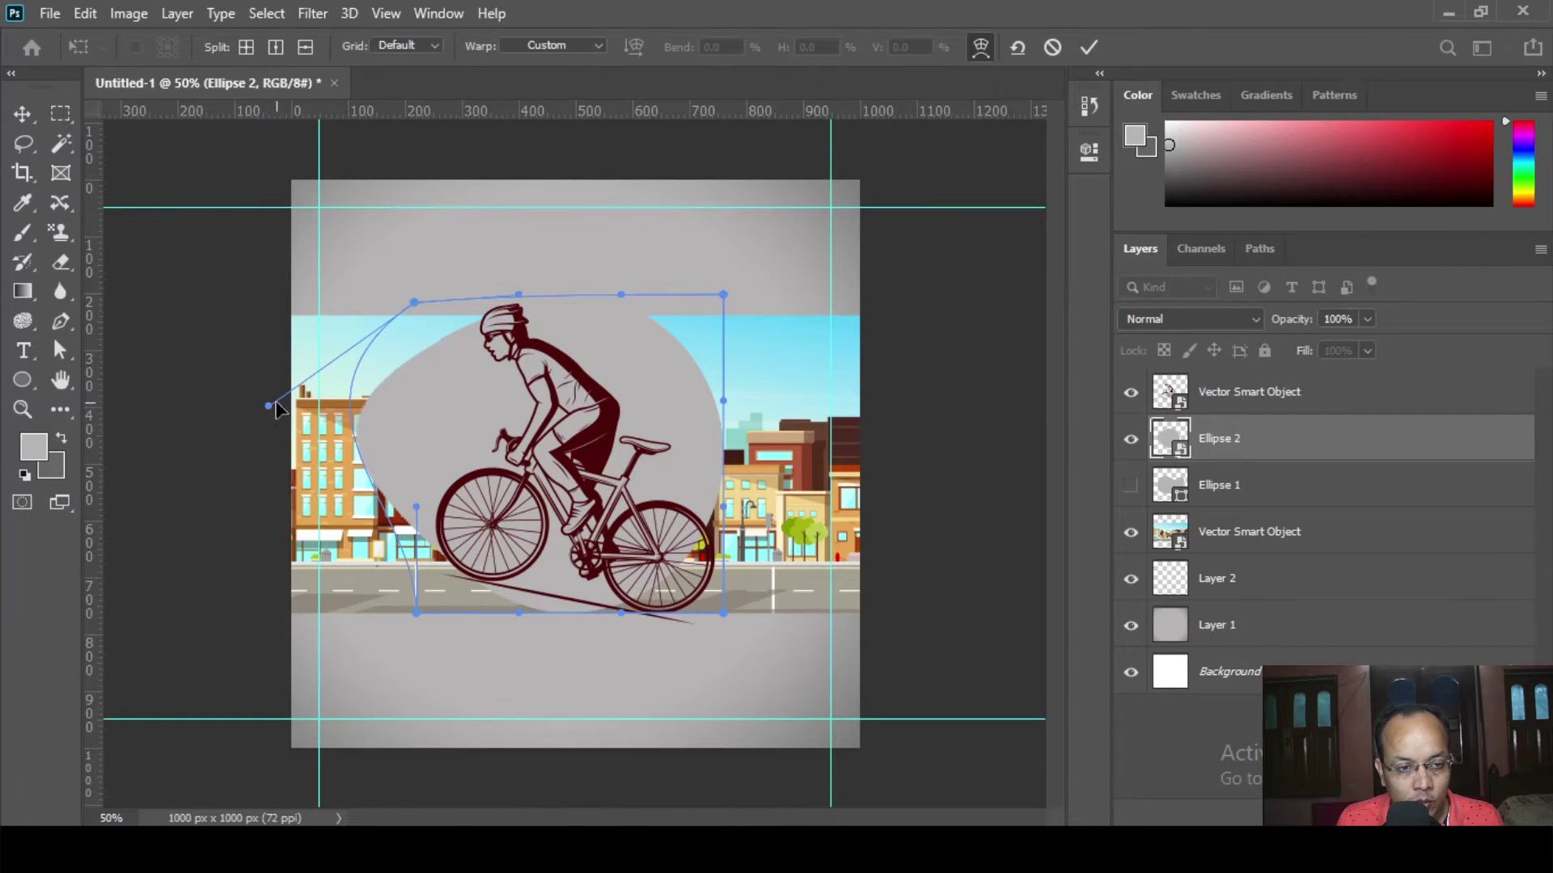
drag(268, 406, 284, 286)
drag(414, 503, 337, 616)
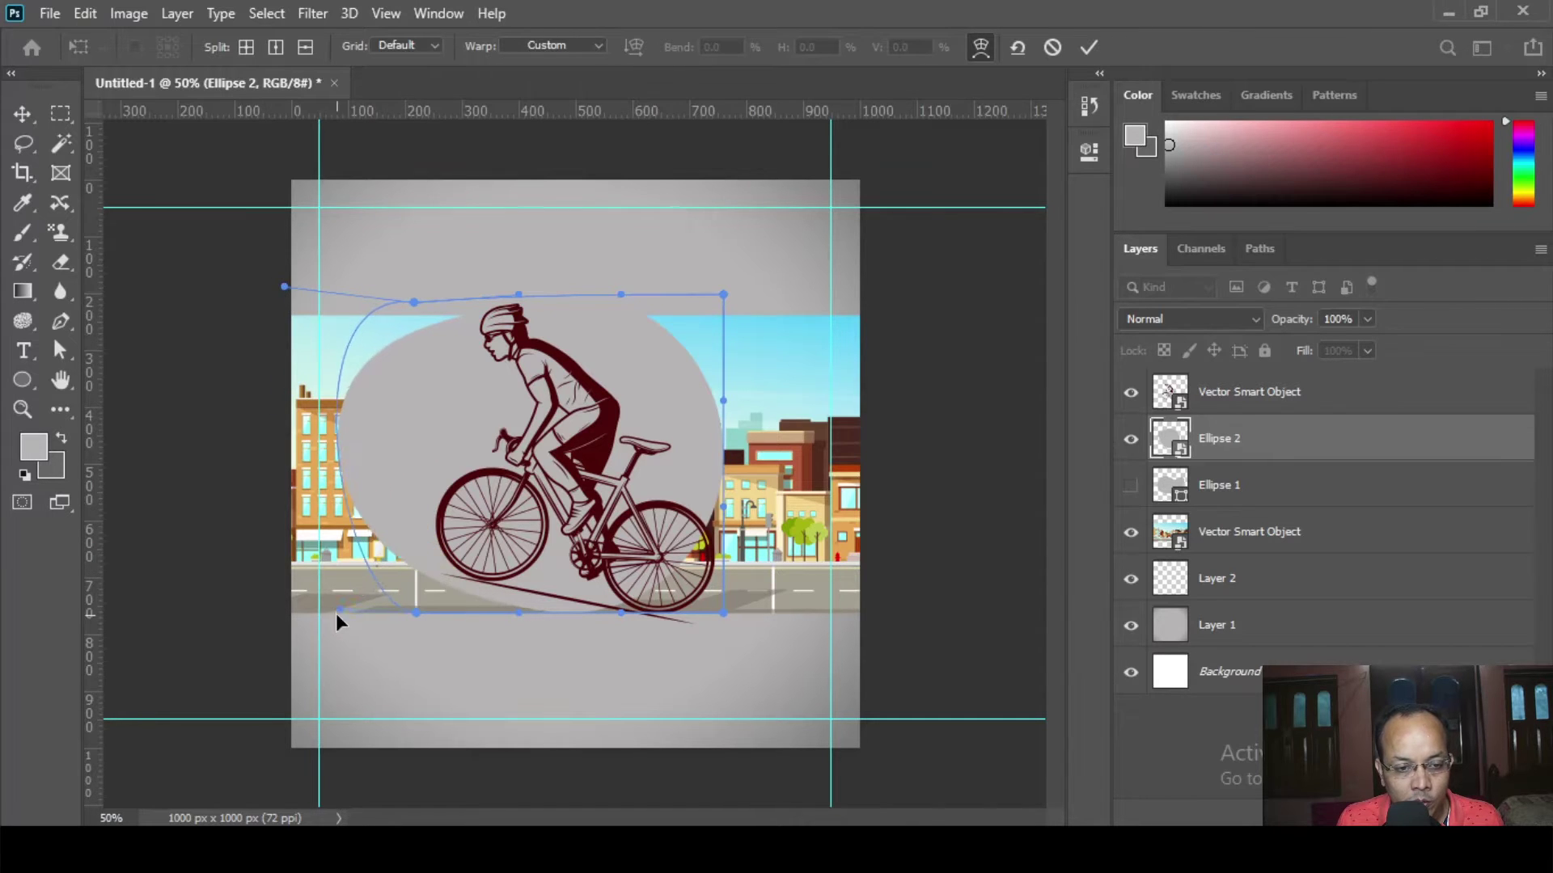
- Slope the warp's upper edge down behind the cyclist, raise its upper-left corner slightly, bulge the right side past the rear wheel, and apply it
drag(622, 295, 658, 402)
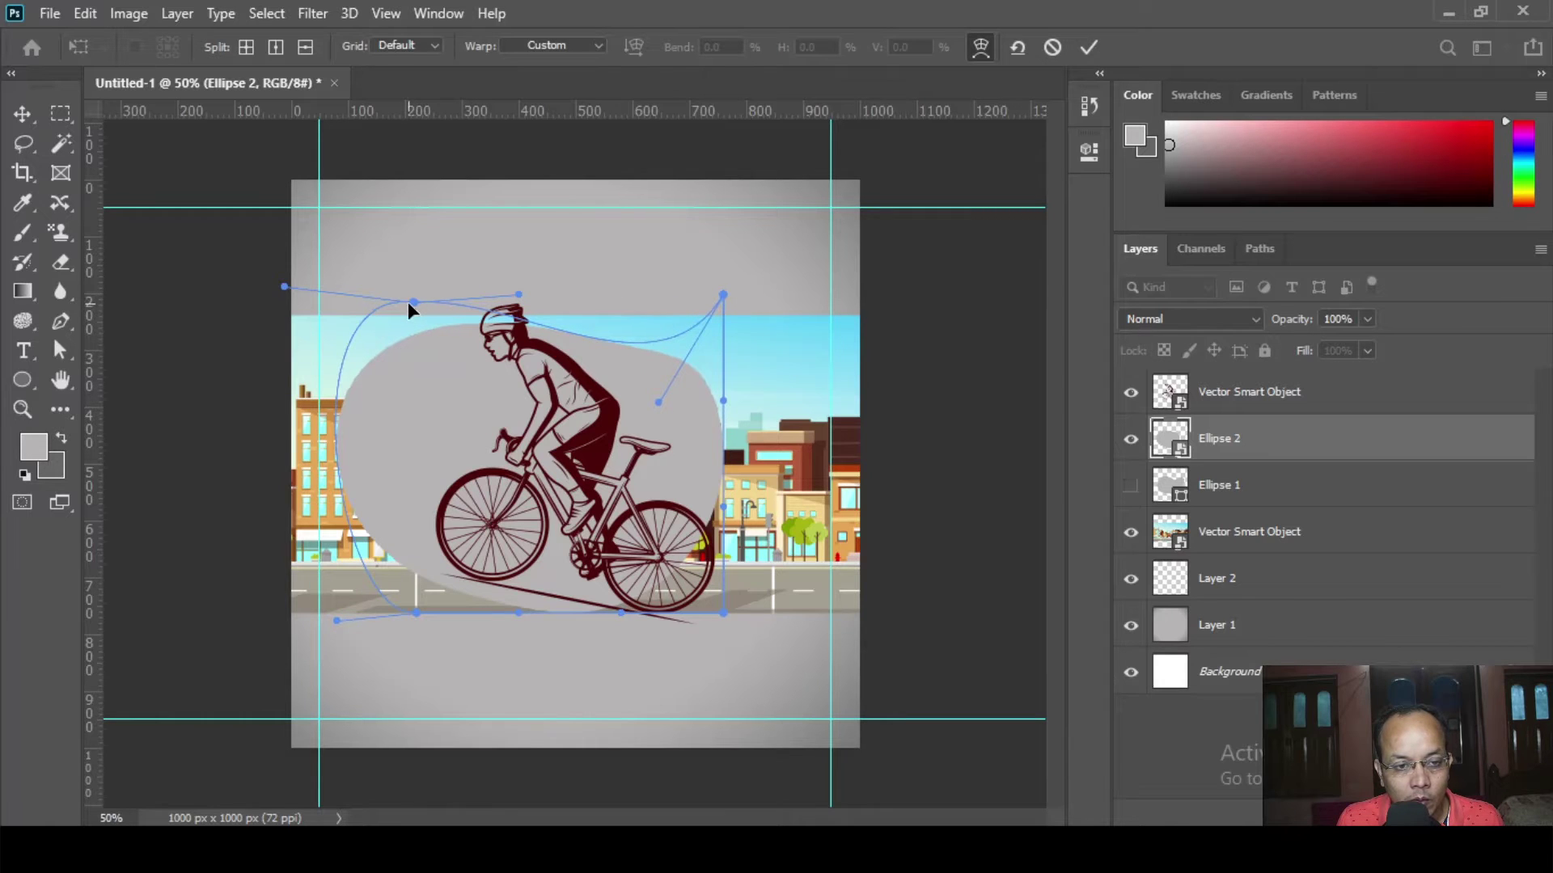
drag(411, 300, 412, 282)
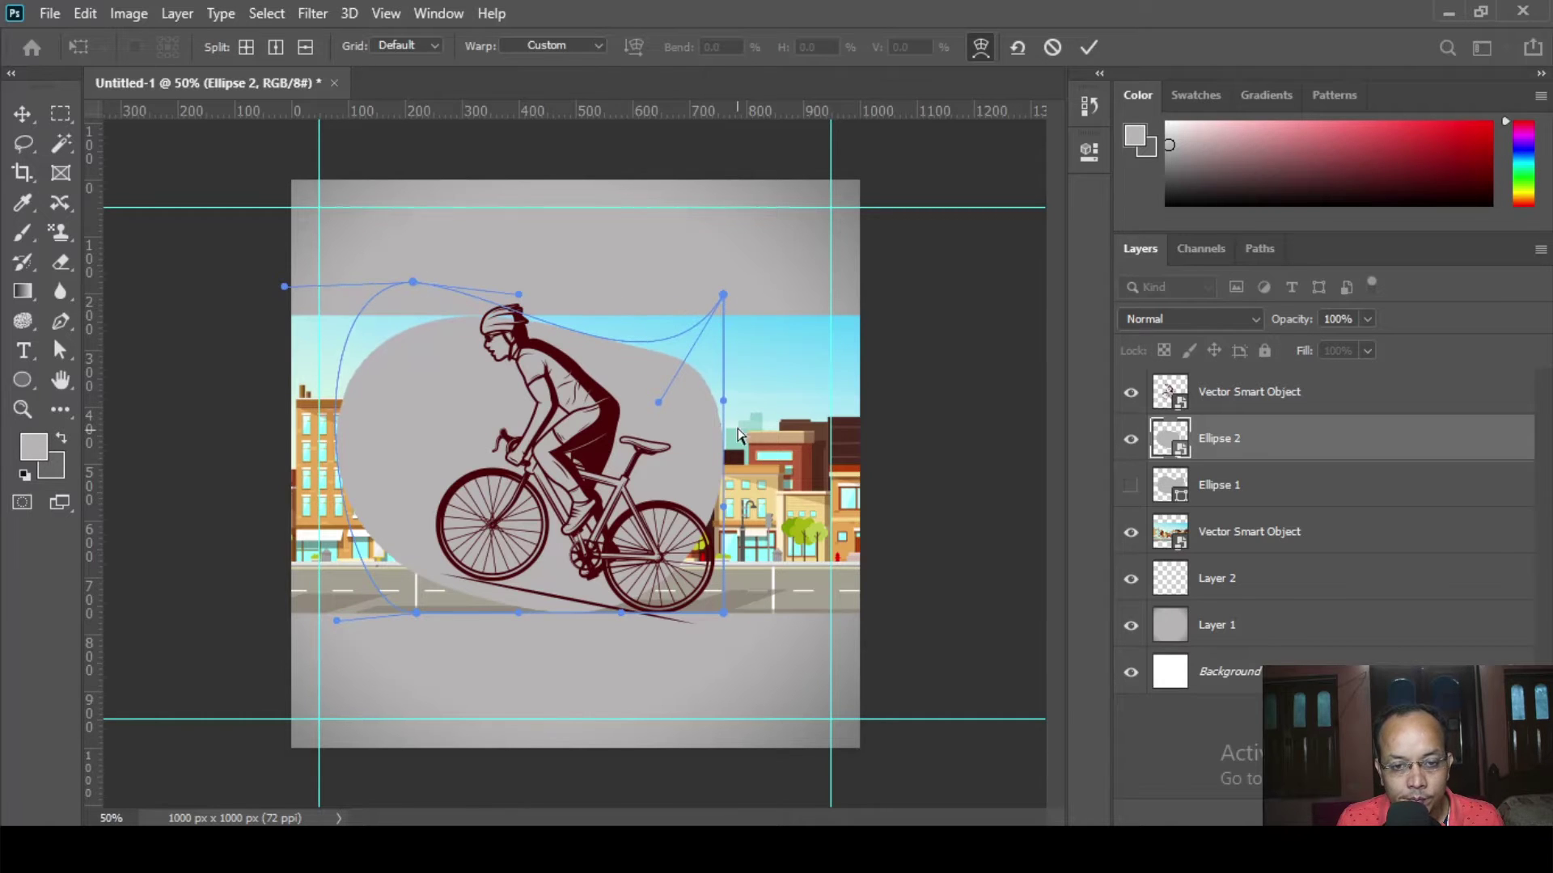
drag(721, 398, 821, 342)
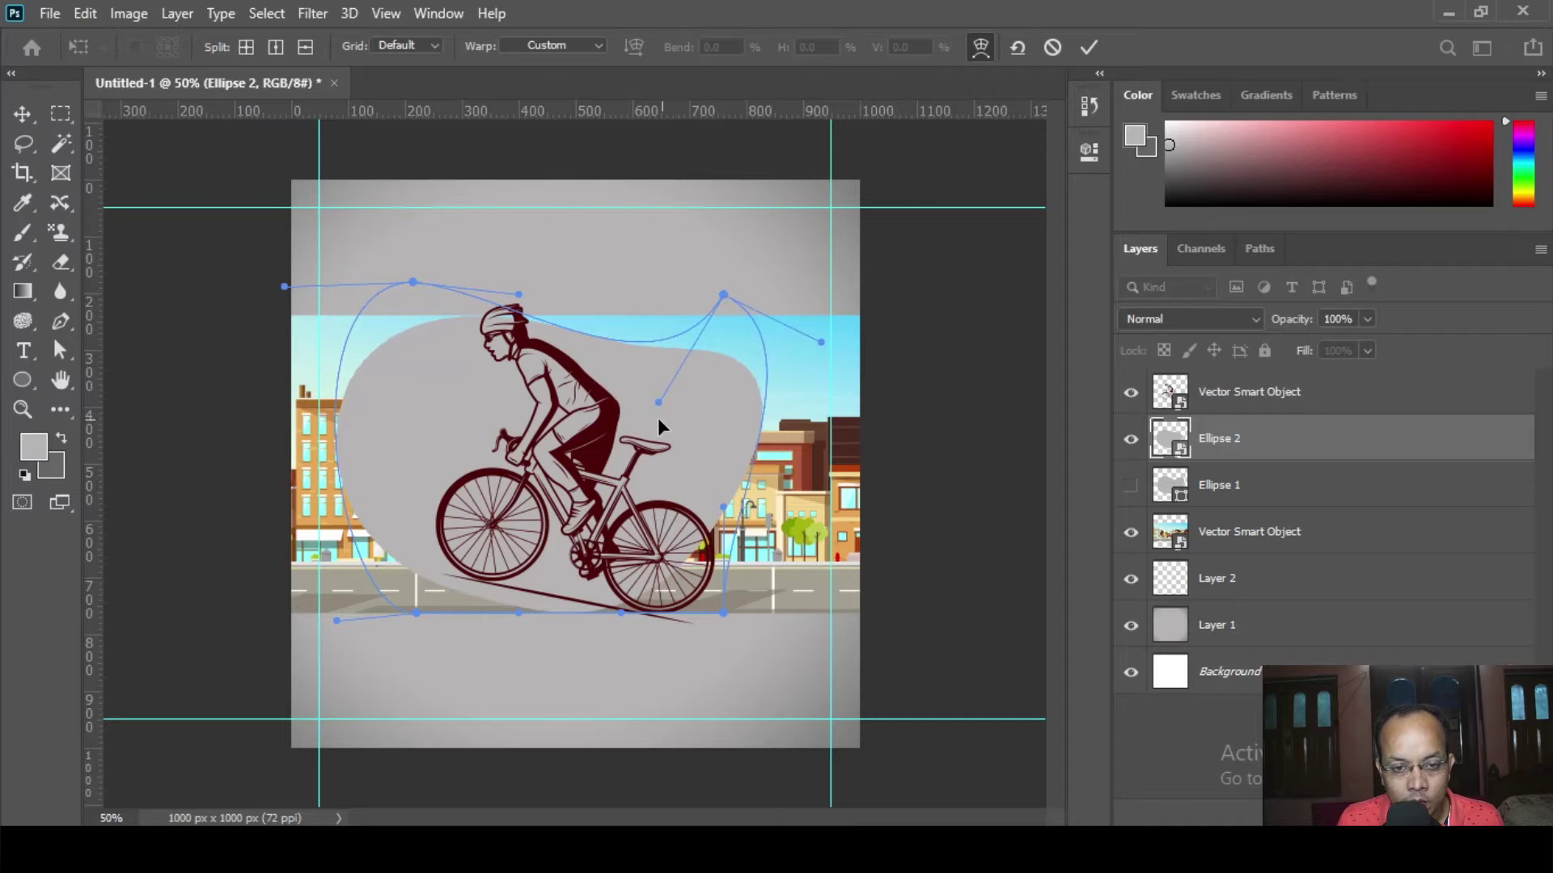
drag(657, 404, 663, 368)
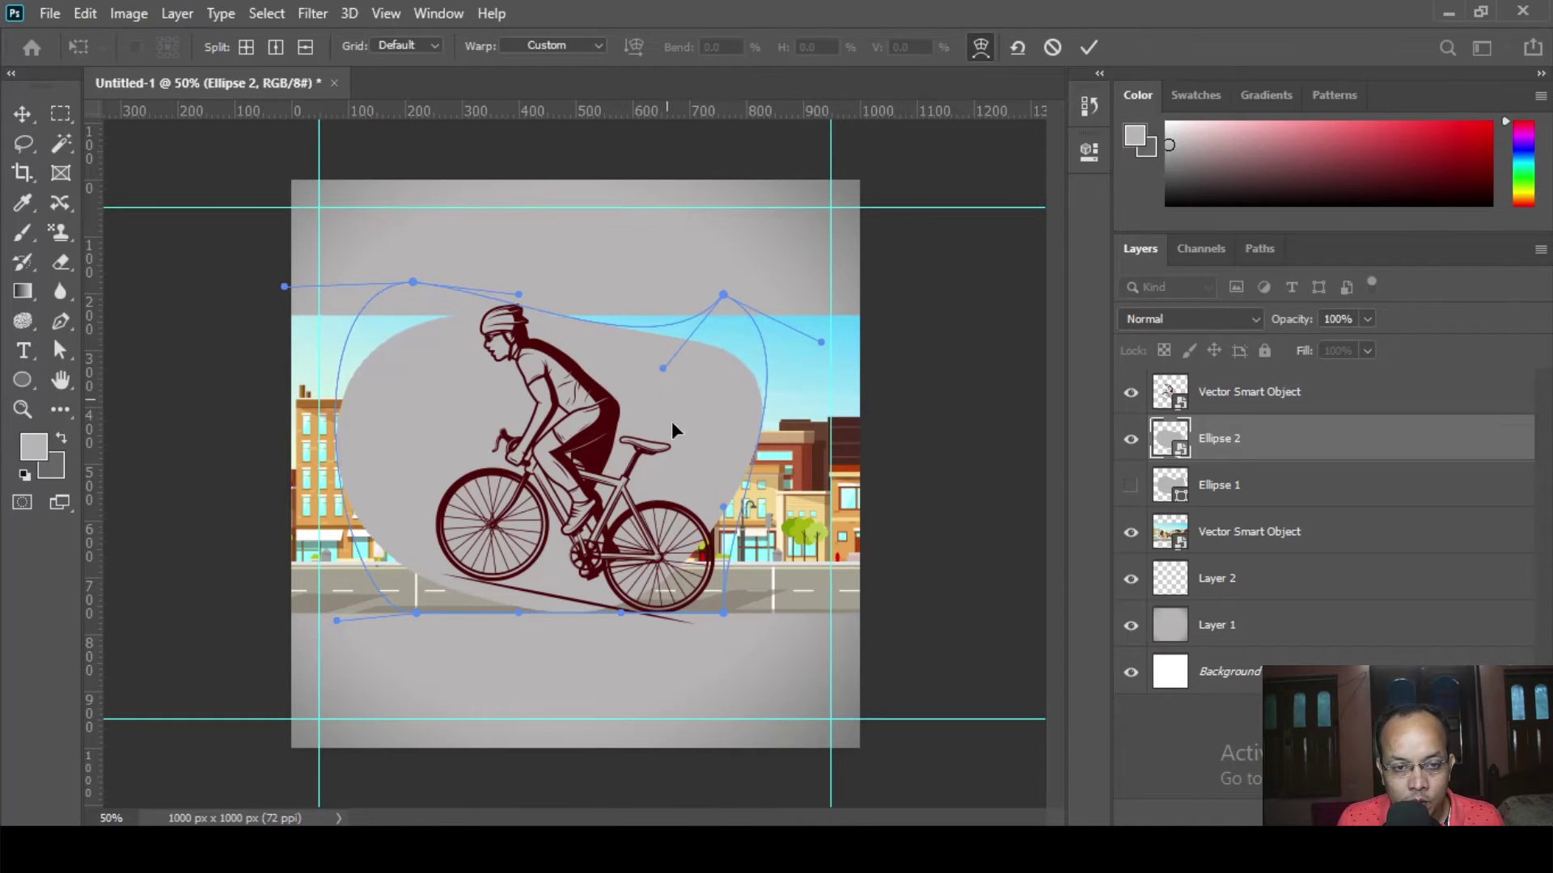
drag(724, 512, 782, 605)
key(Return)
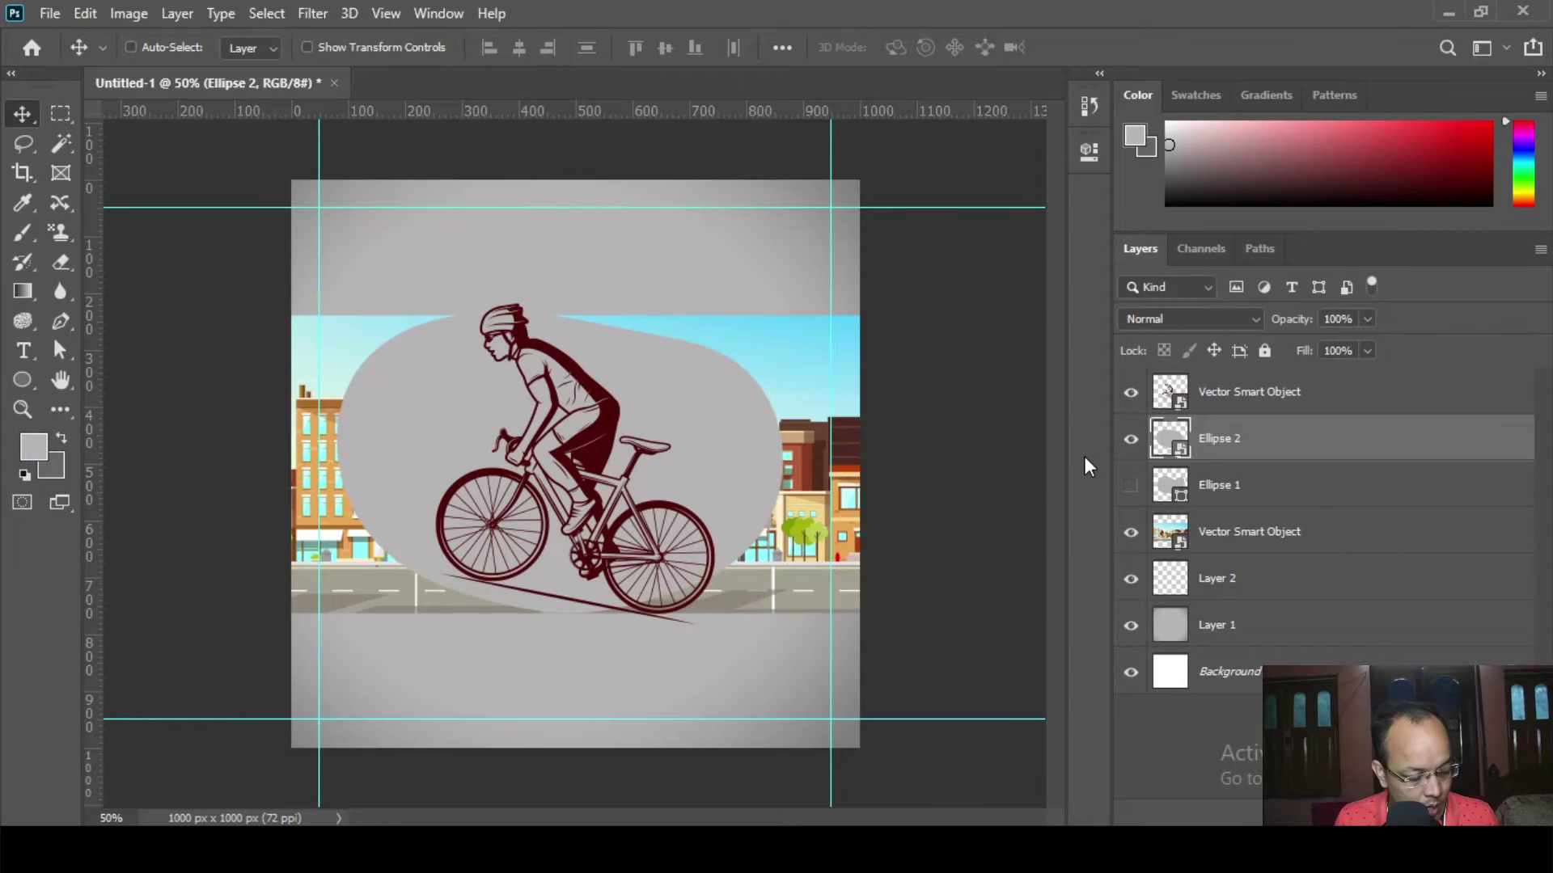
- Reopen the Warp grid on Ellipse 2 to examine its handles, and close it again
key(ctrl+t)
right_click(741, 428)
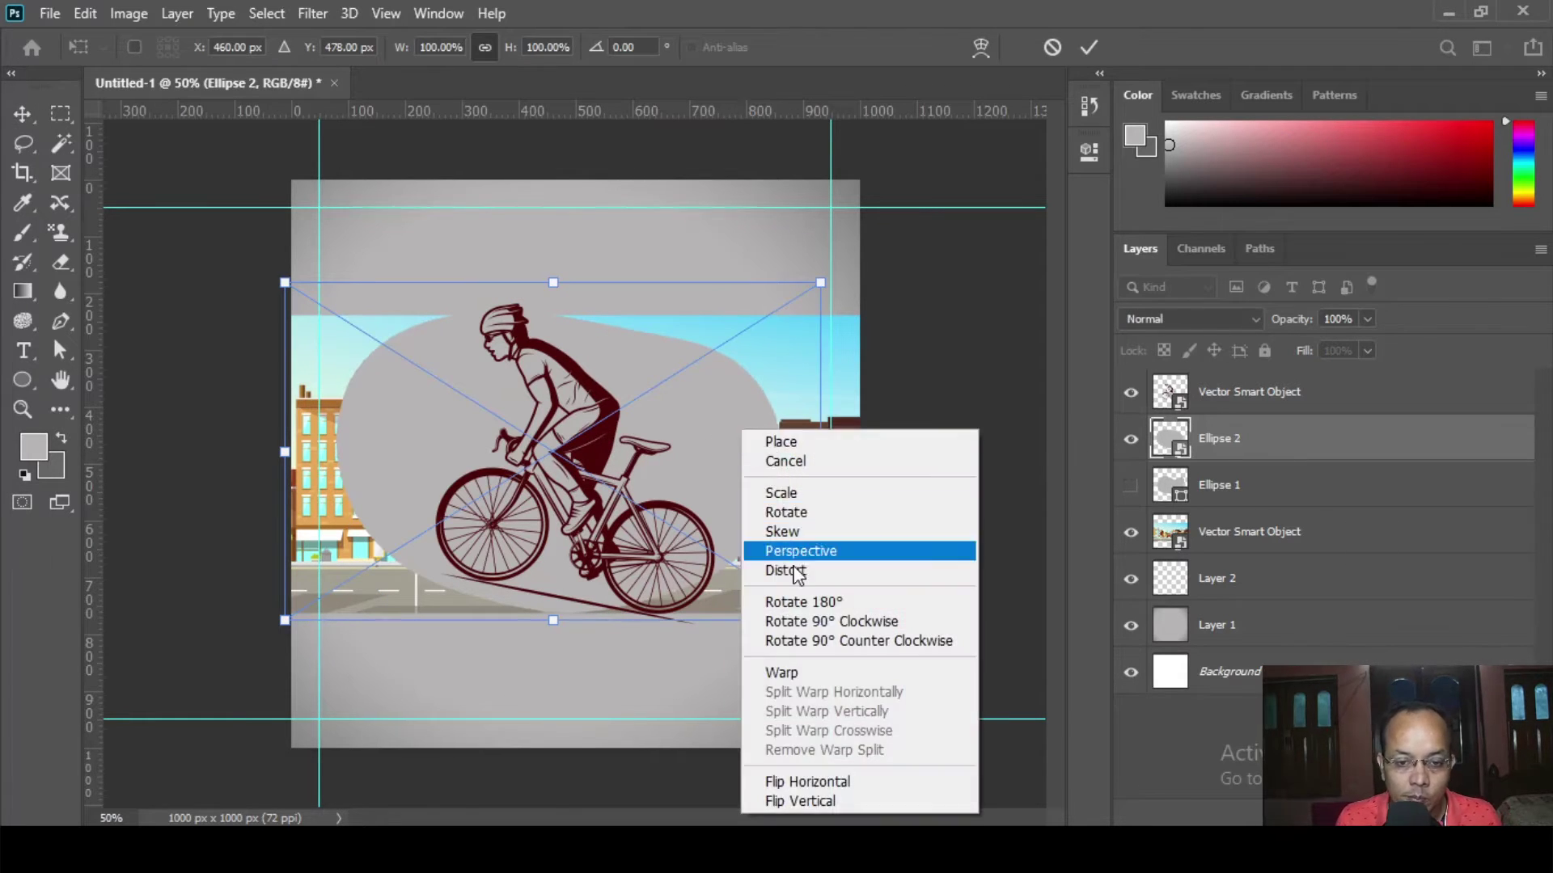
click(801, 674)
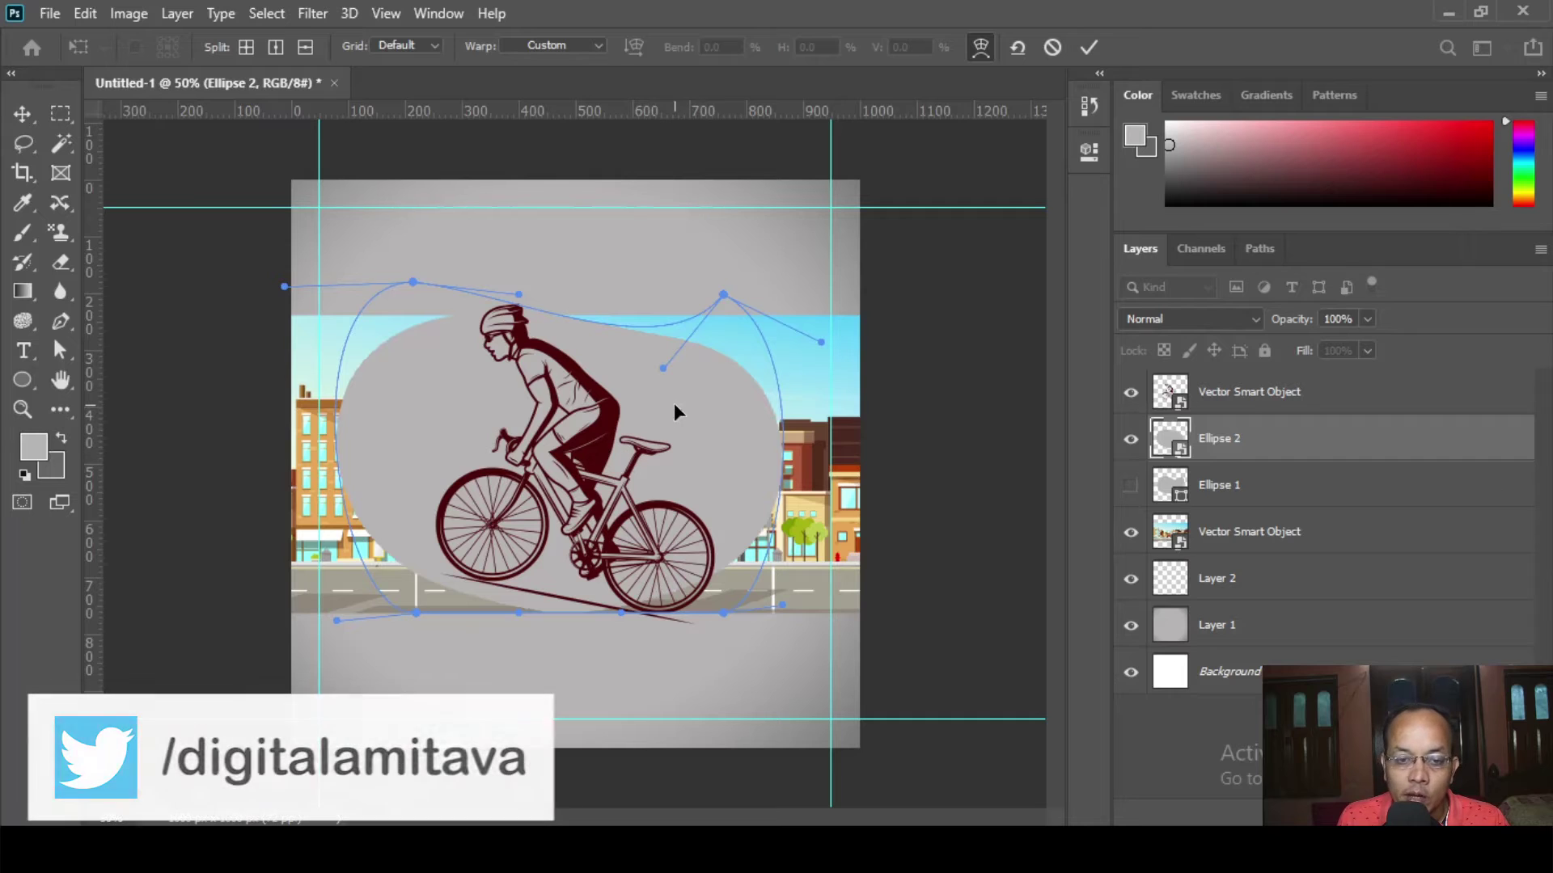
key(Return)
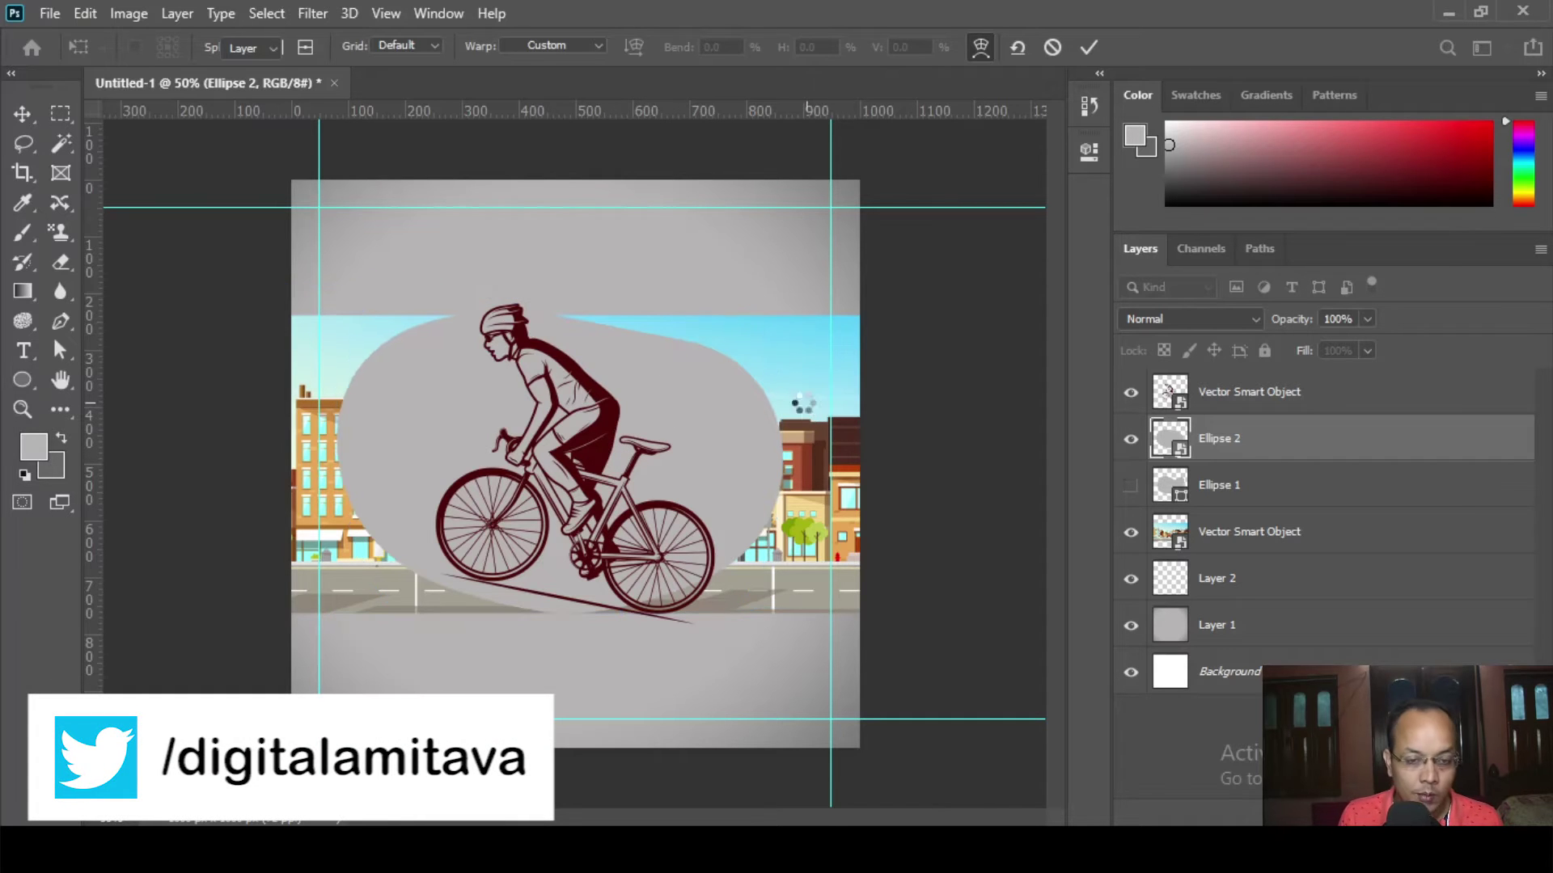
- Swap the visible shape from Ellipse 2 to Ellipse 1, and place the city layer directly above Ellipse 1 as a clipping mask
click(1131, 439)
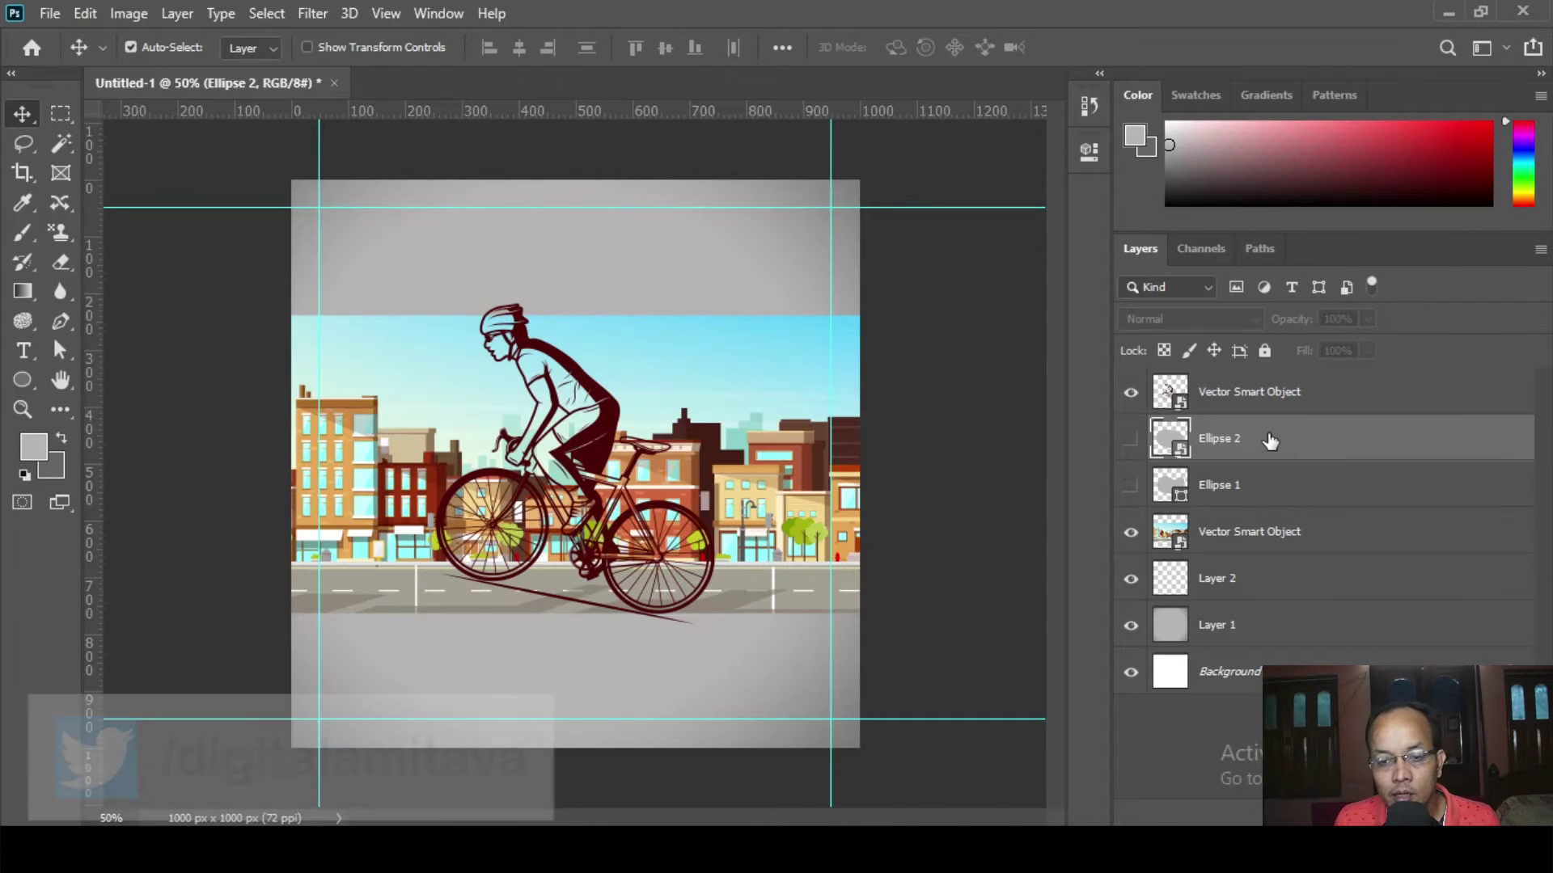
click(1130, 485)
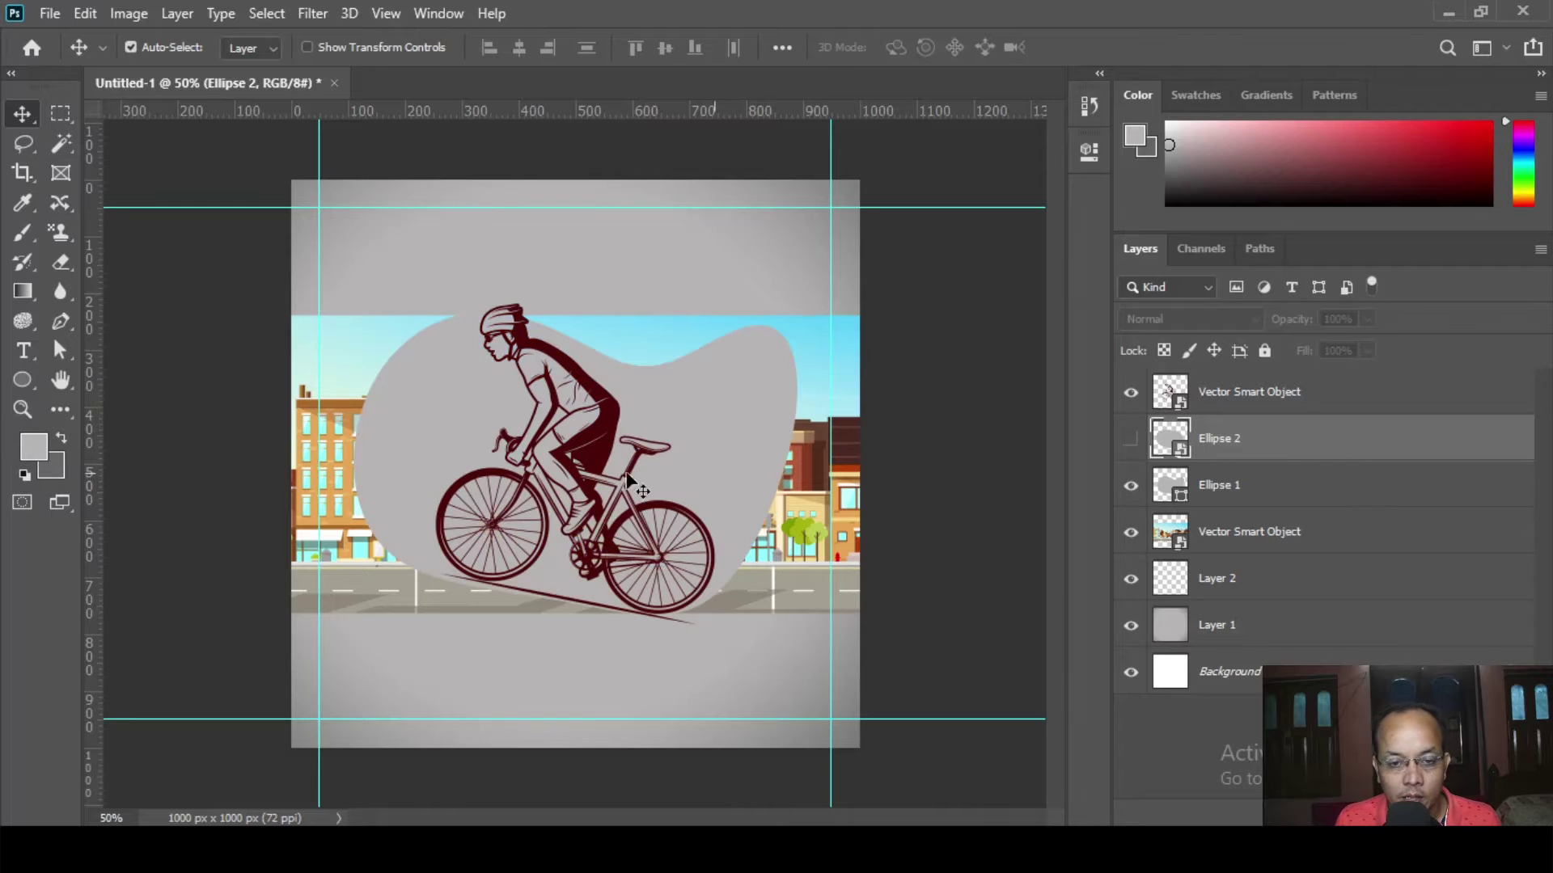
click(1221, 501)
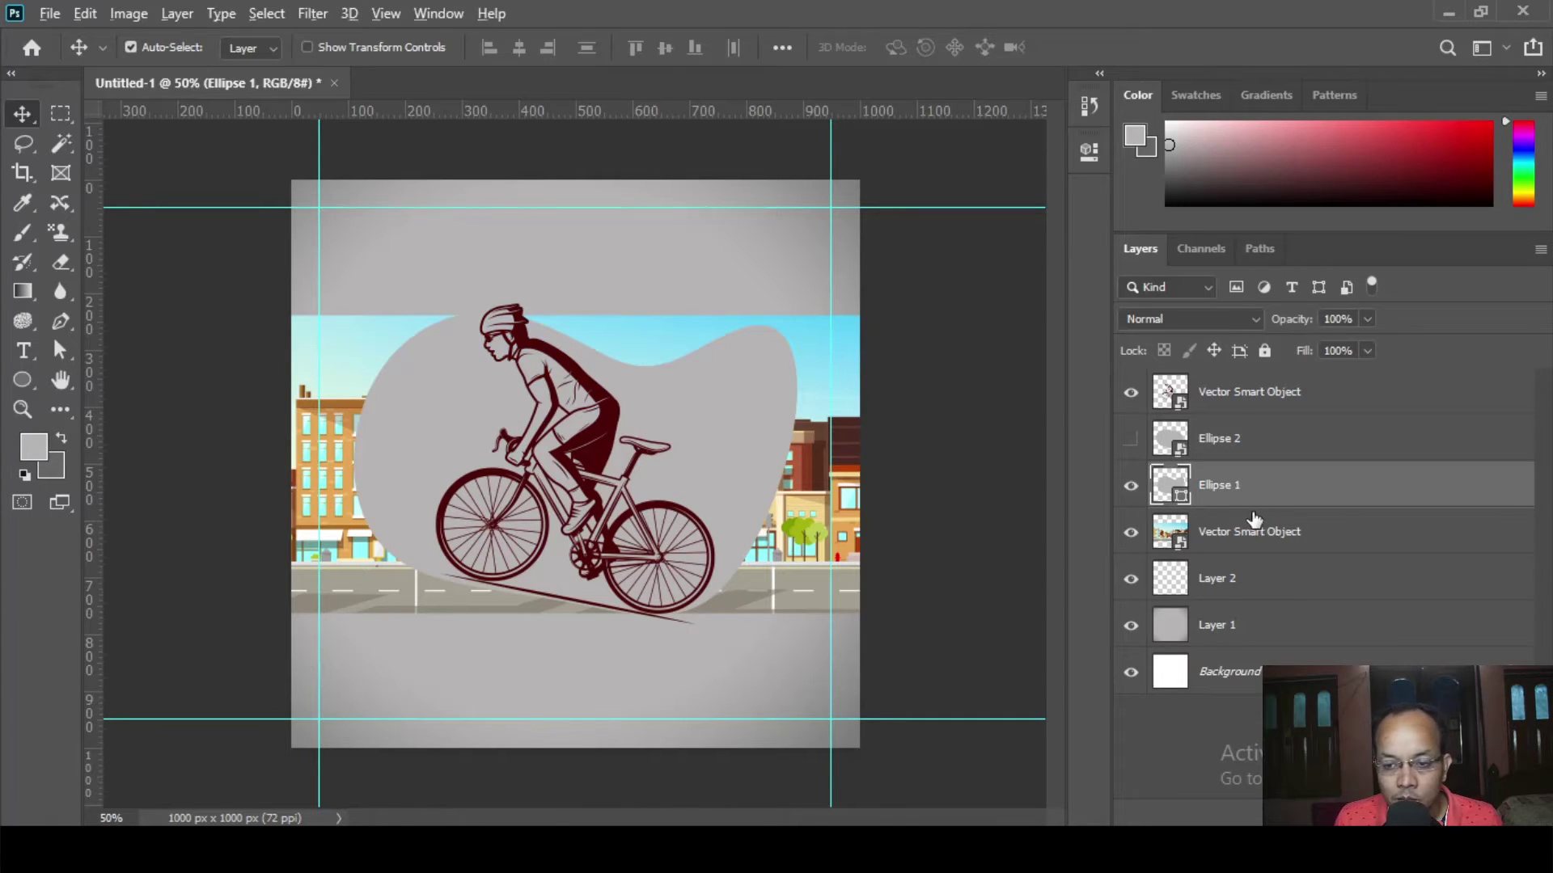
drag(1249, 537, 1332, 487)
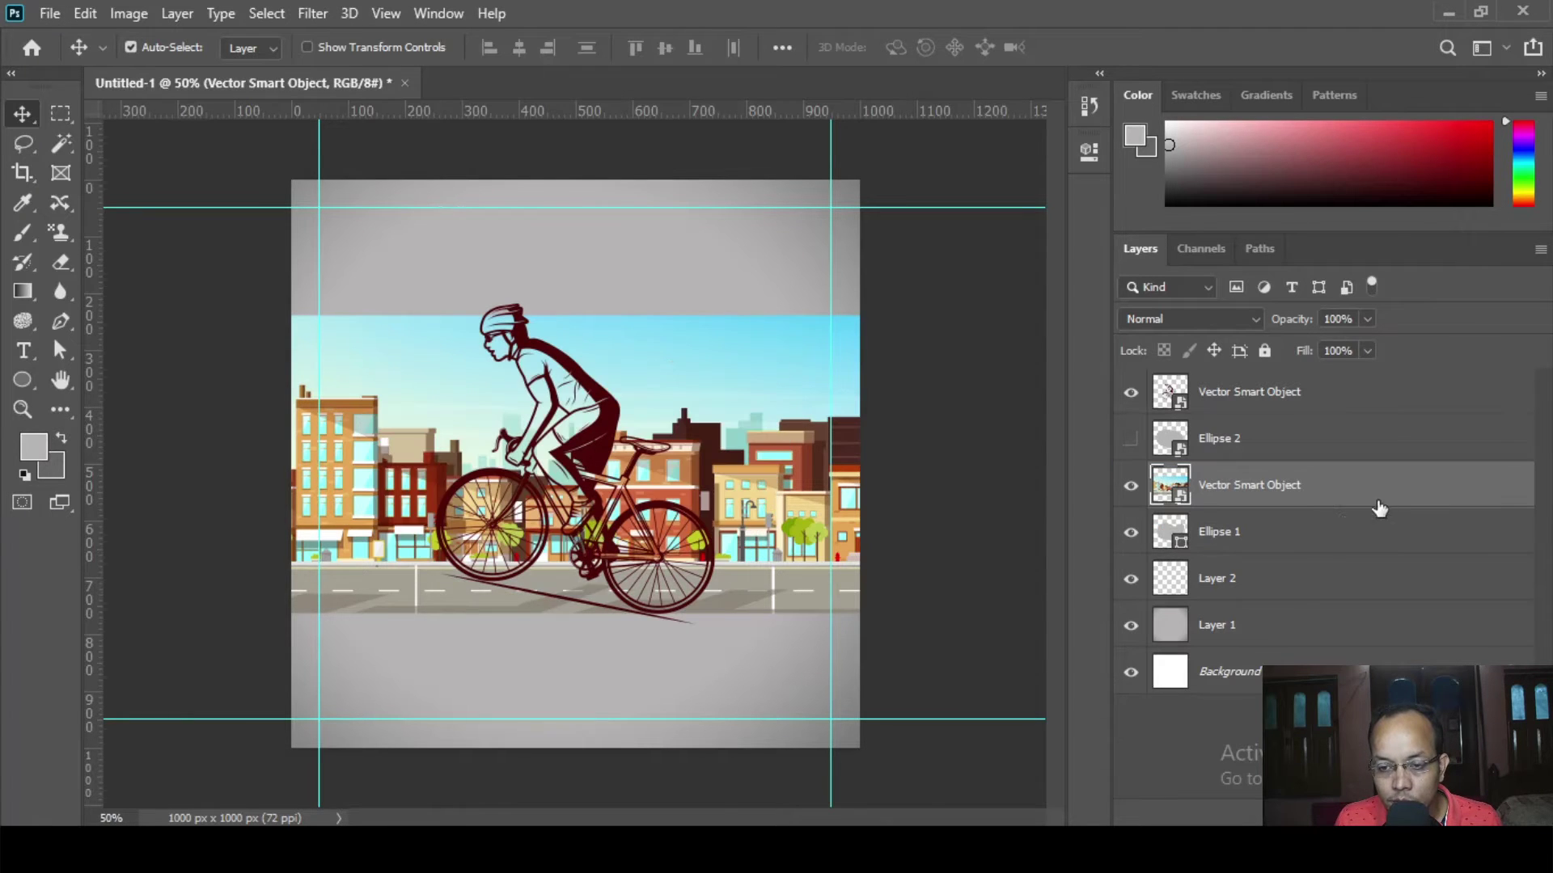
alt+click(1287, 508)
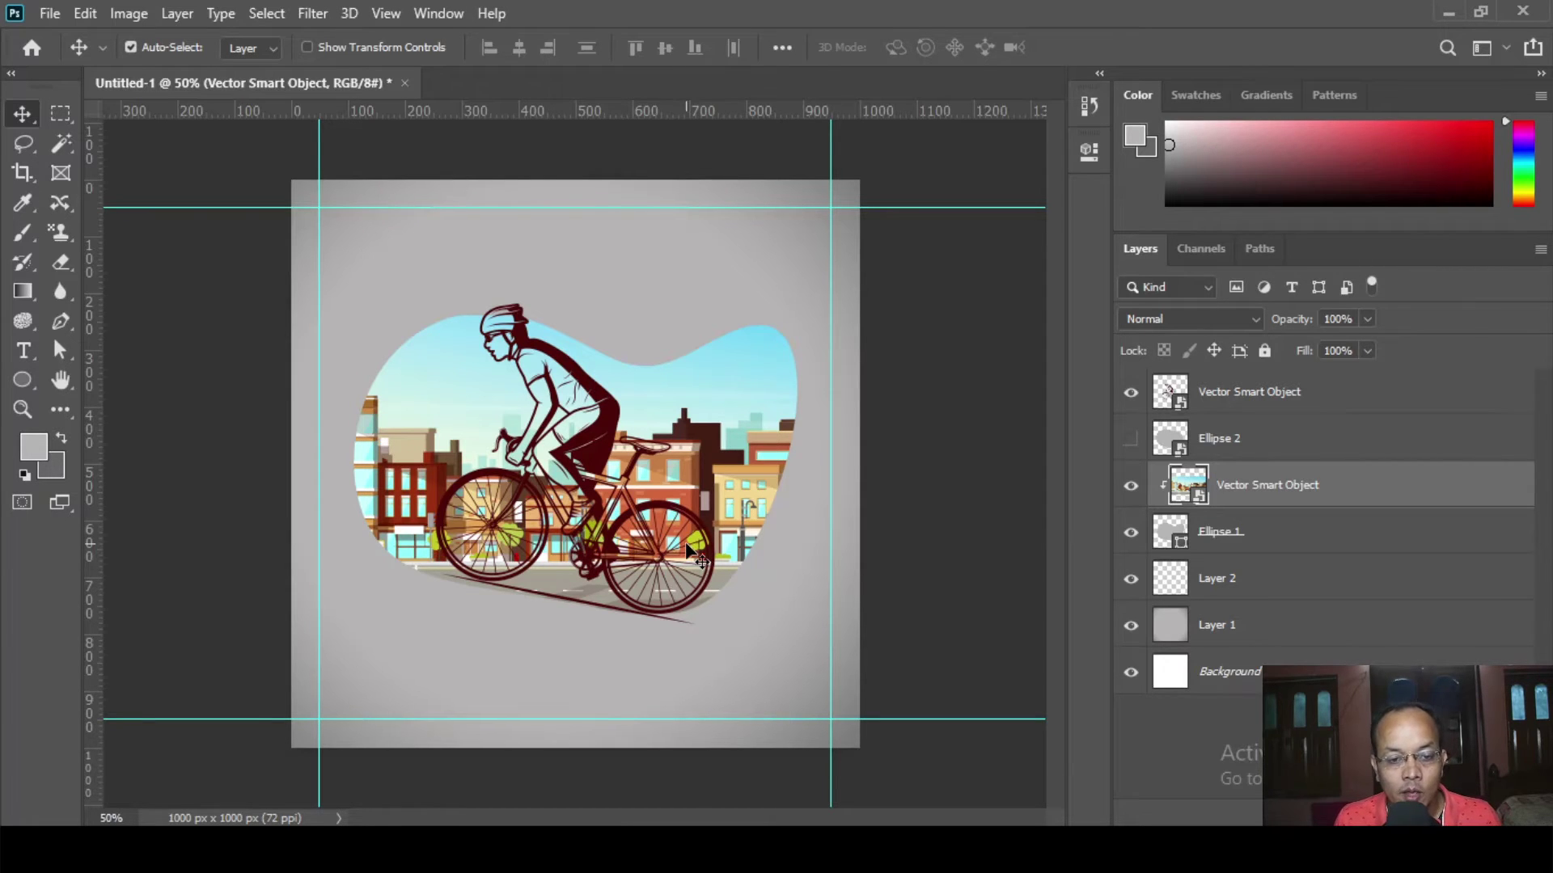
- Open the Balance JPG from the 05-08-2021-E-Commerce Bicycle folder as a separate Photoshop document
key(alt+Tab)
key(alt+Tab)
key(alt+Tab)
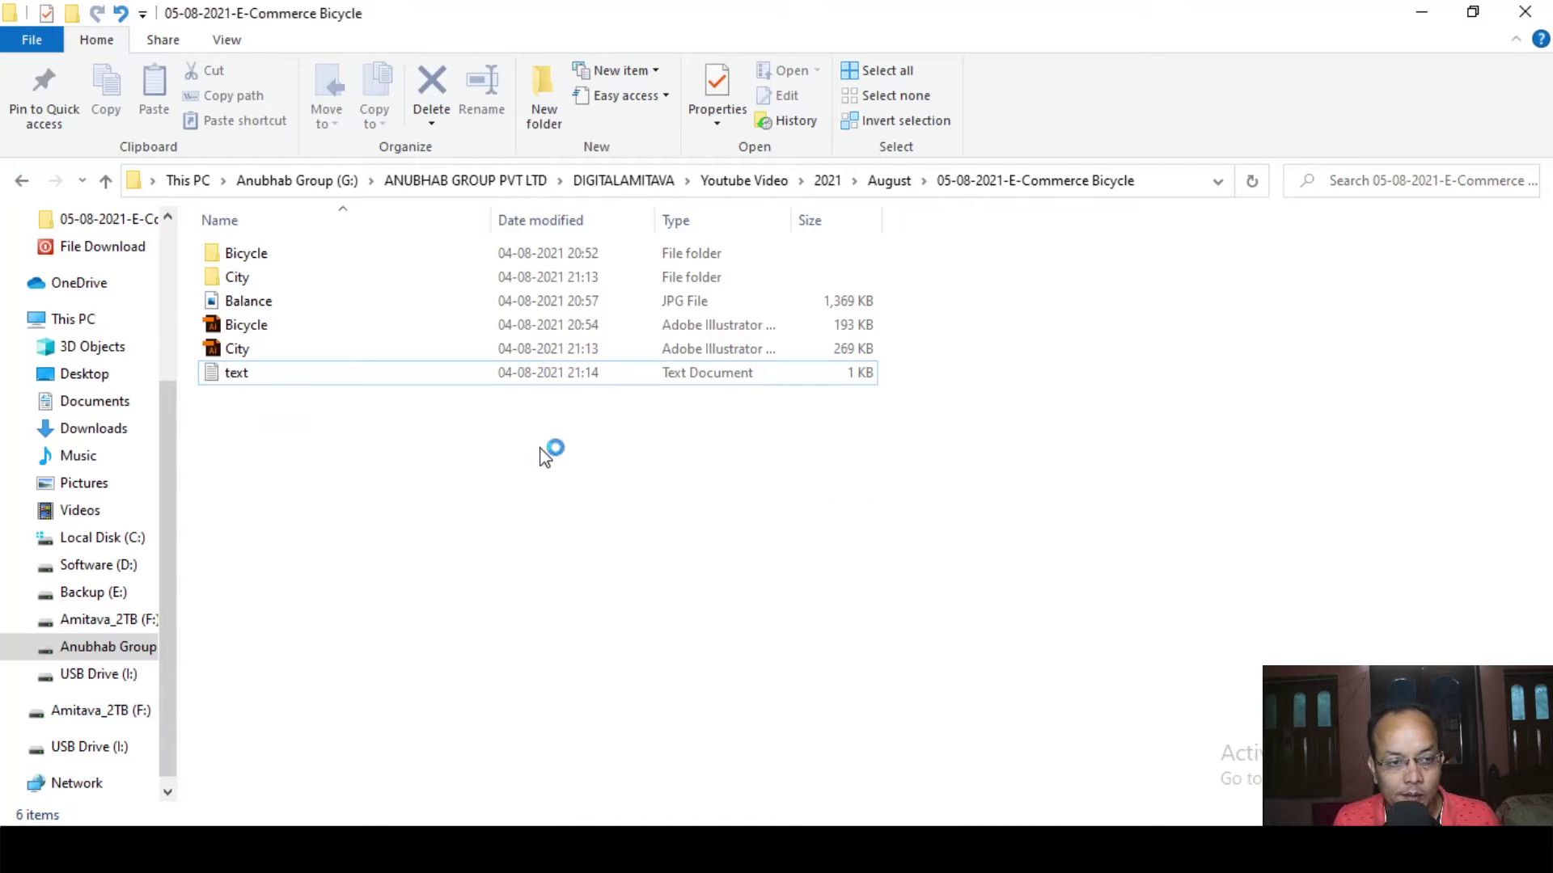
click(247, 305)
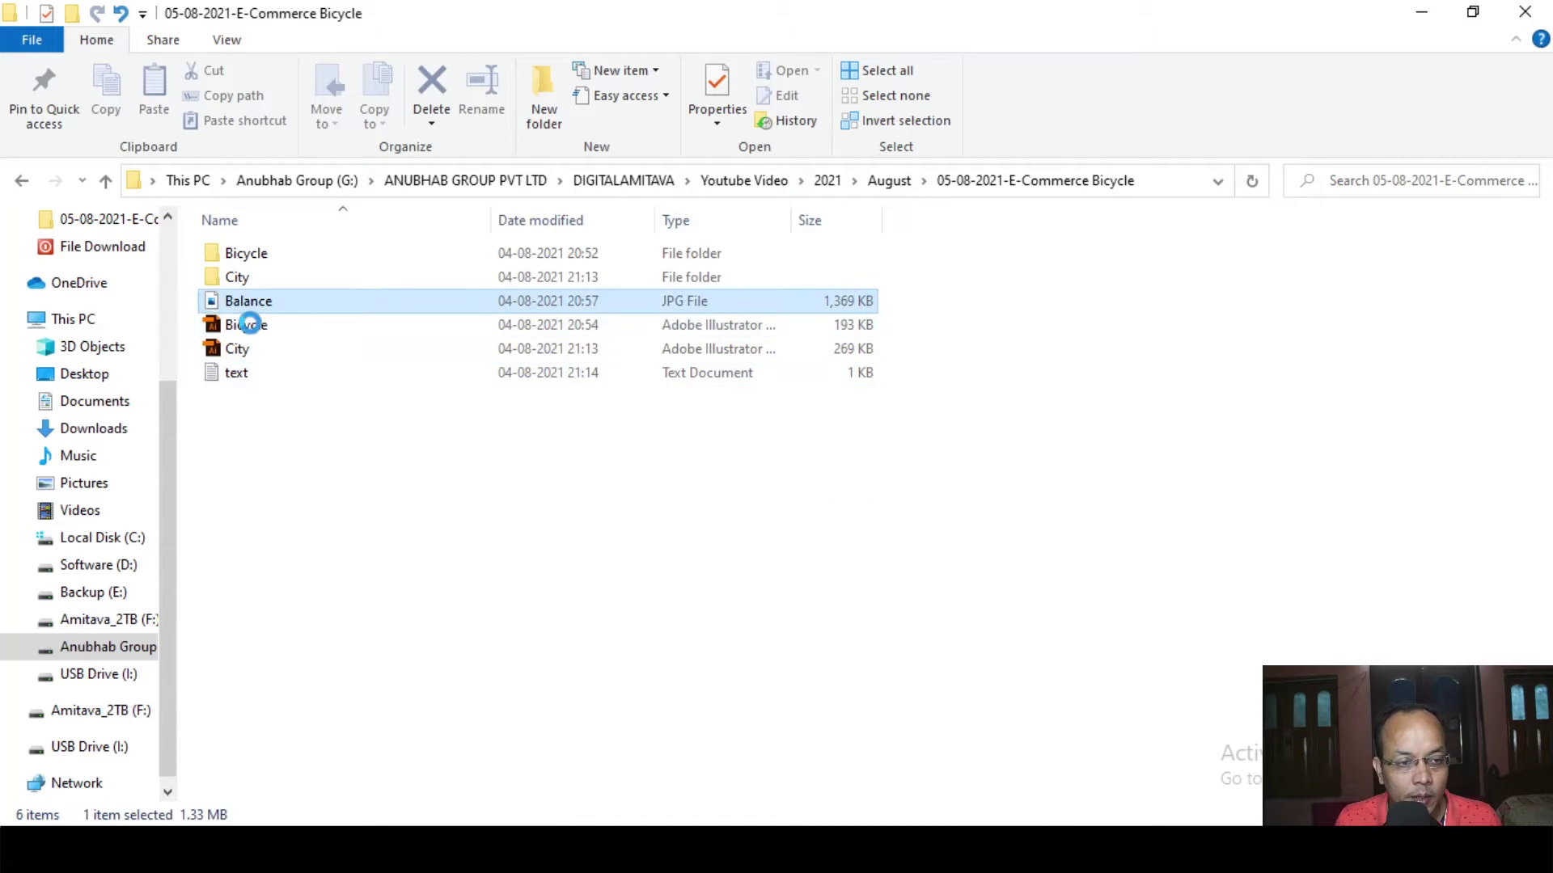
drag(218, 312, 634, 86)
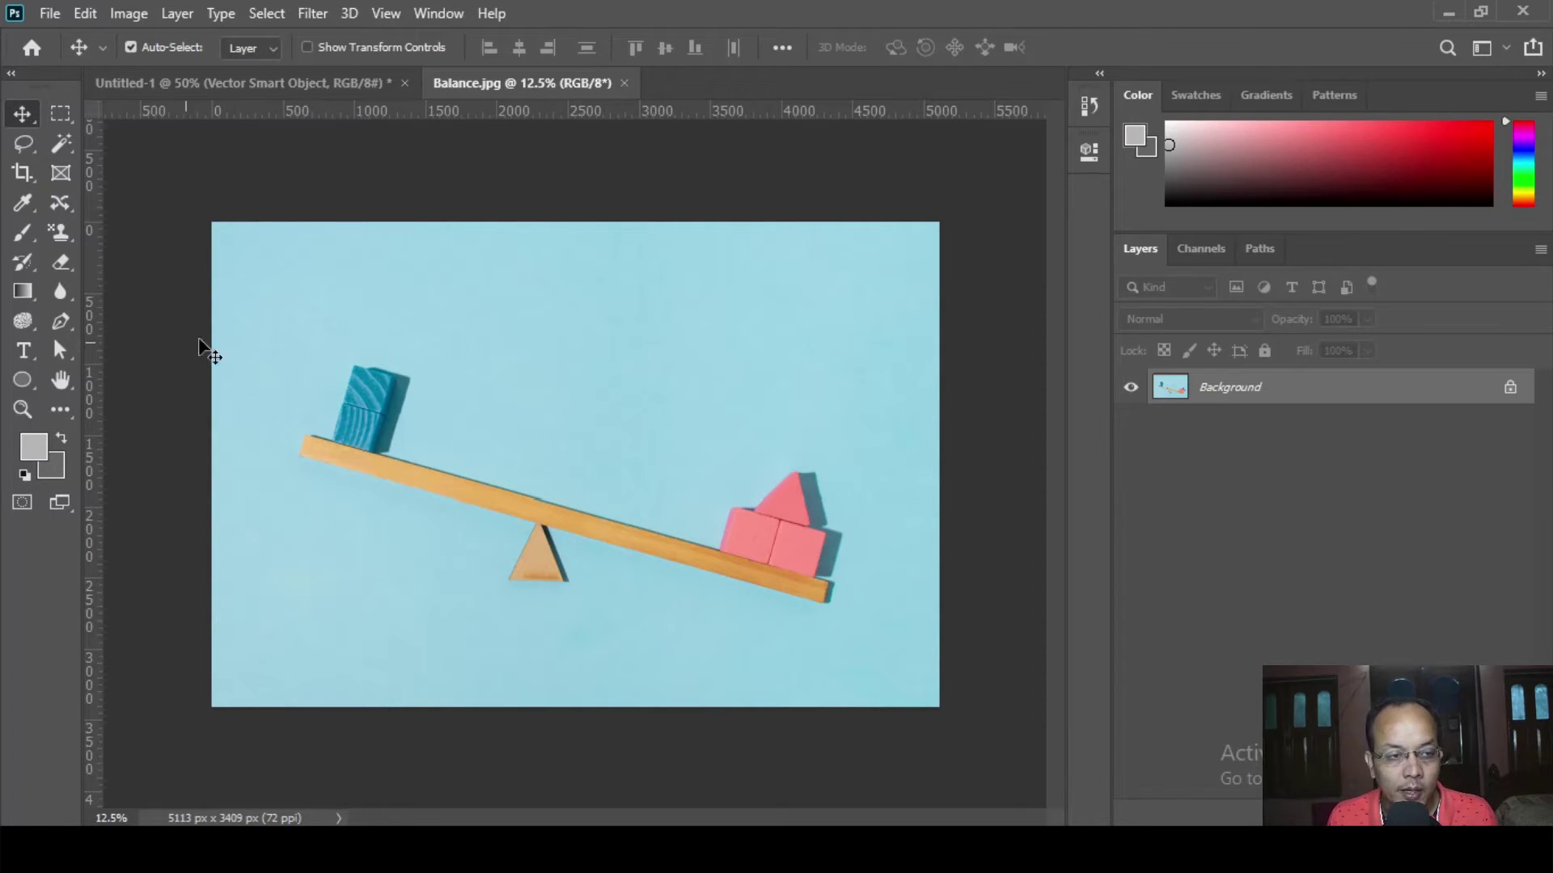
- Try to select the seesaw's wooden plank with the Quick Selection tool, and clear the selection
scroll(566, 604, up, 1)
scroll(275, 485, up, 1)
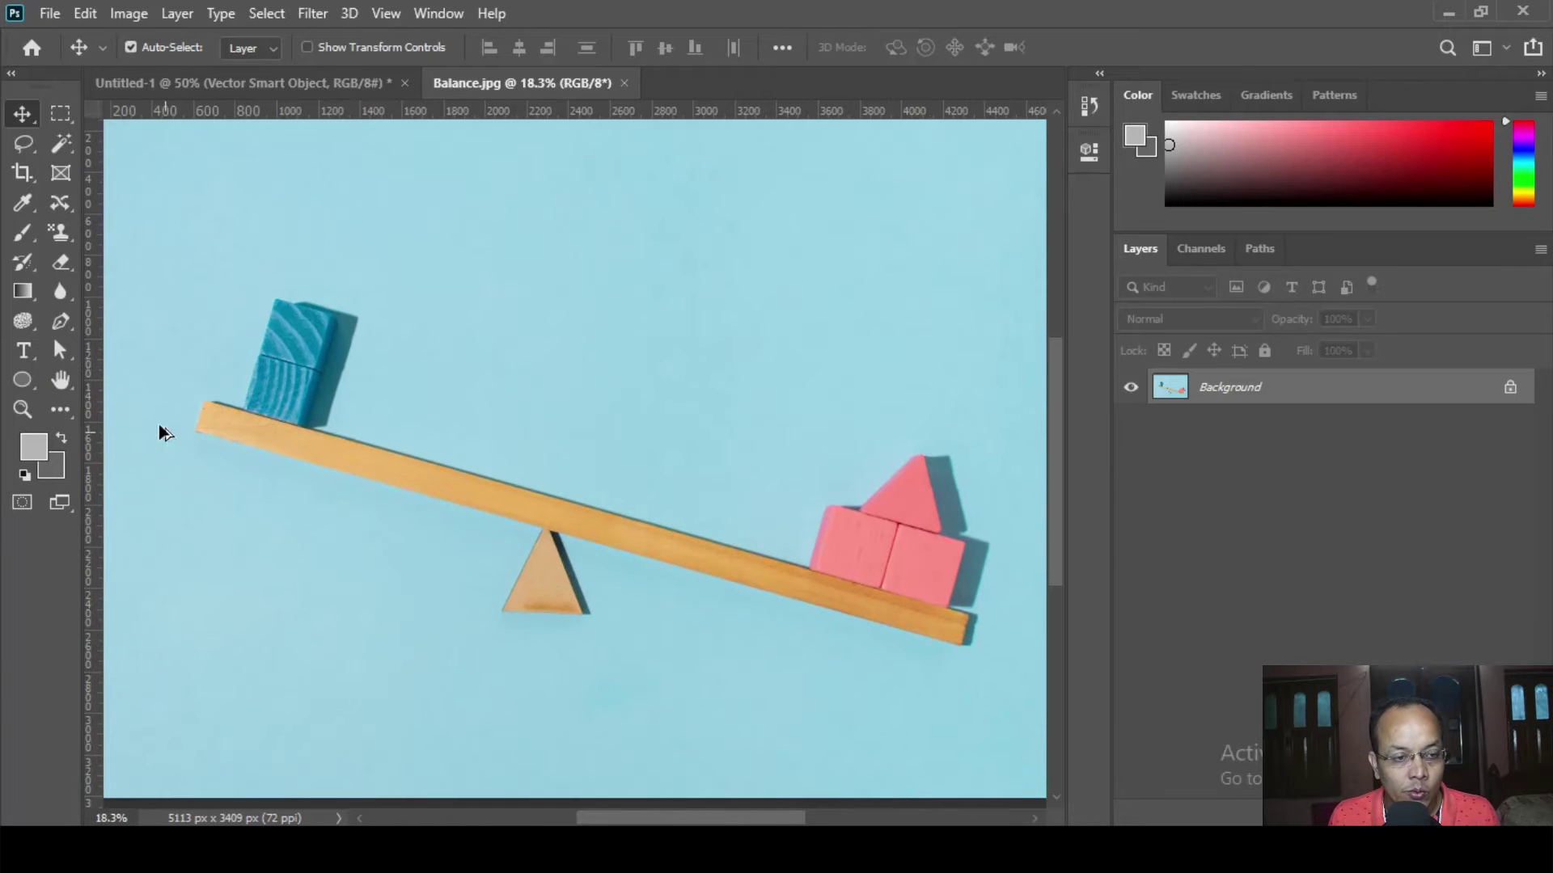
scroll(201, 453, up, 1)
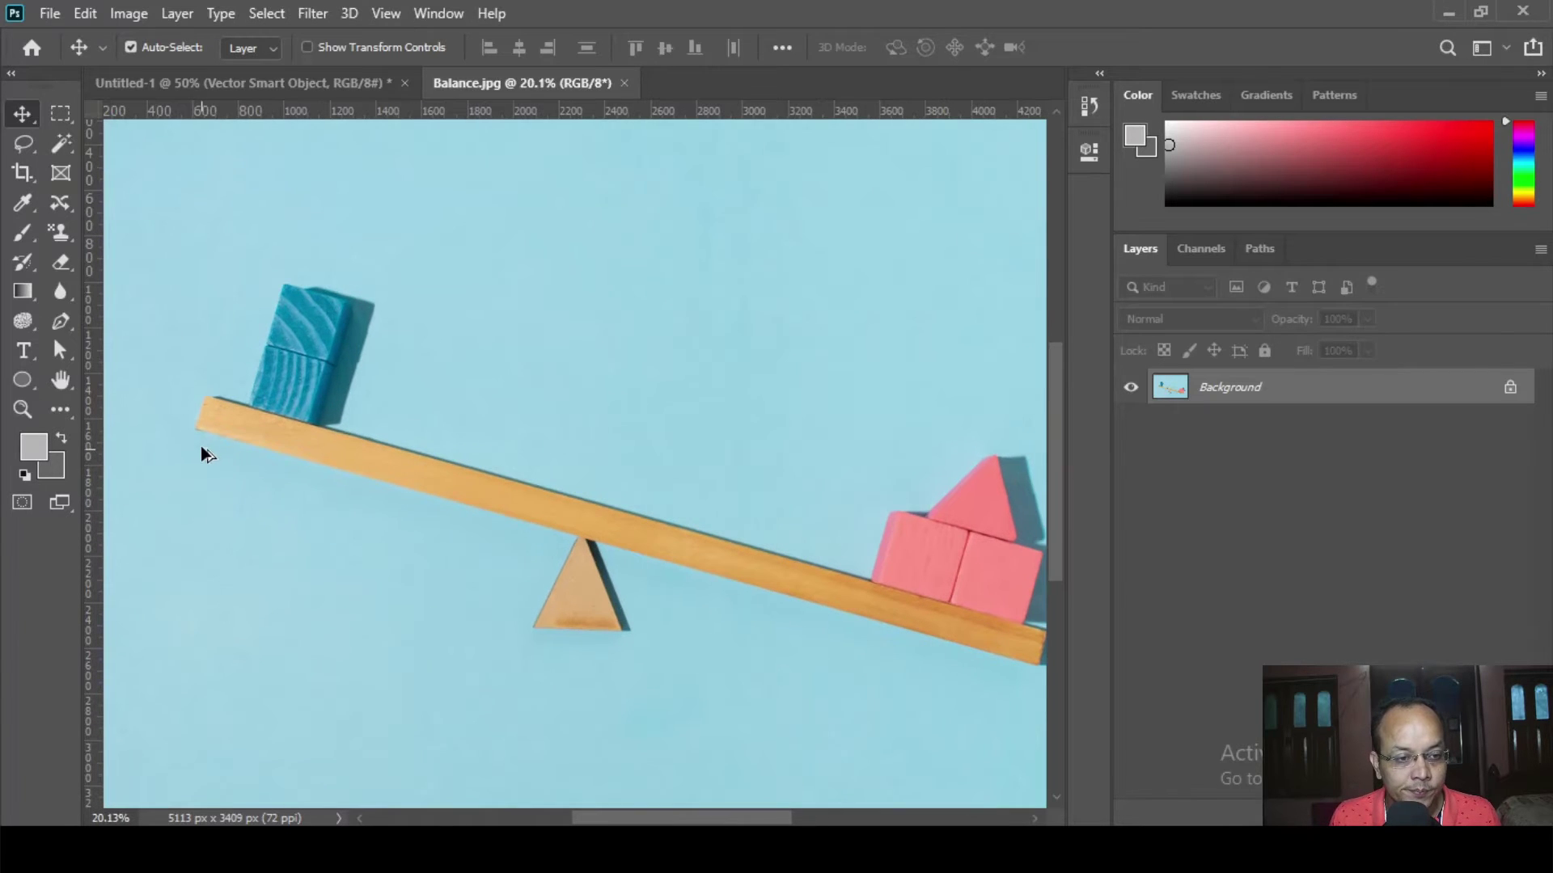
click(60, 144)
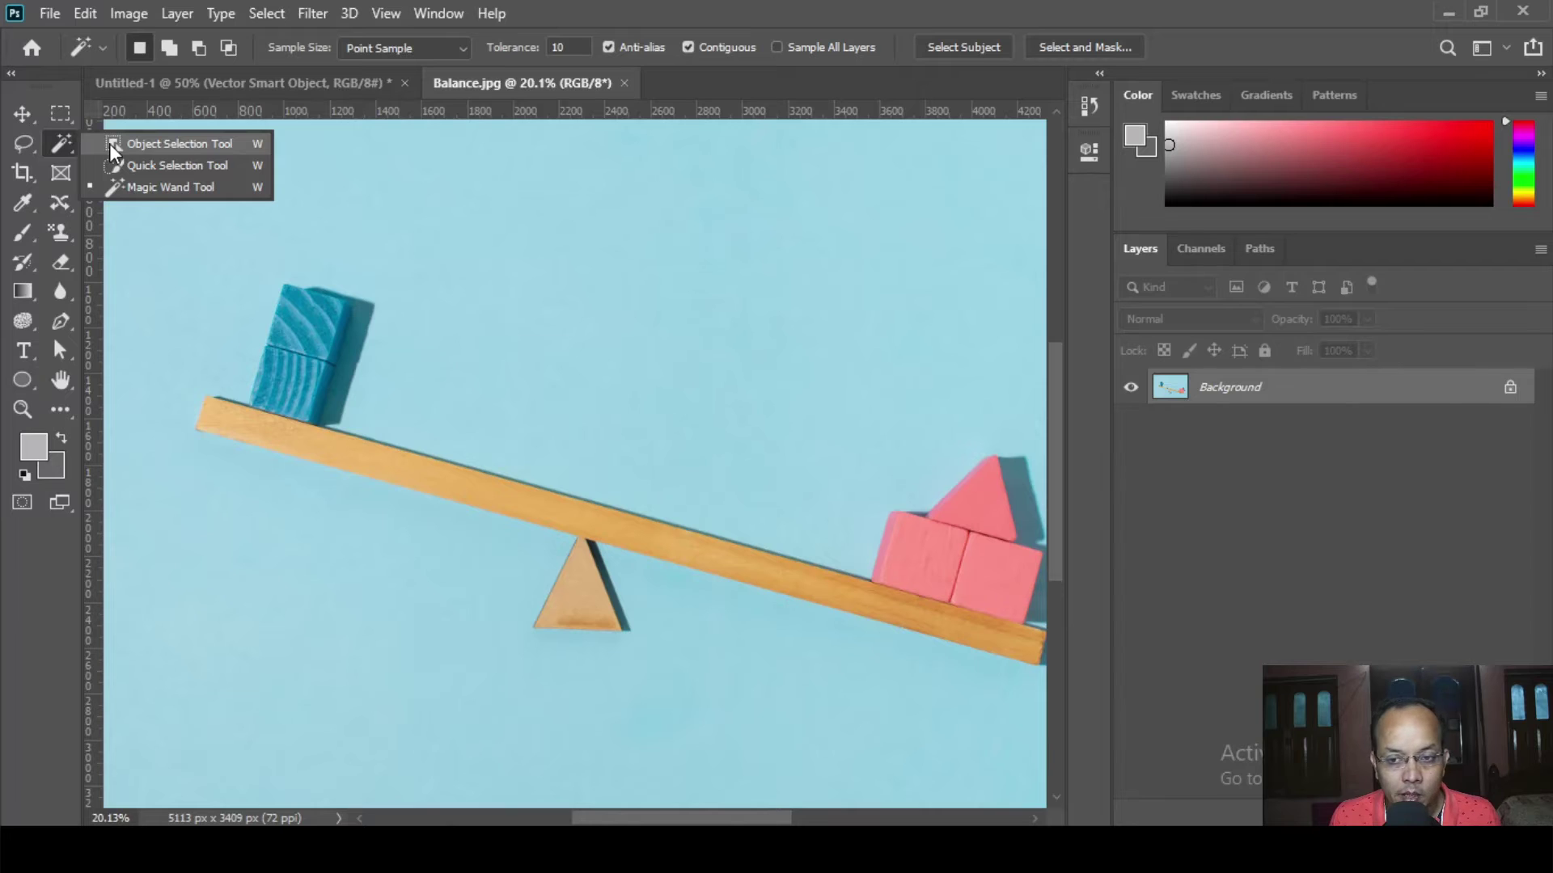
click(146, 165)
mouse_move(216, 418)
mouse_down()
mouse_move(354, 471)
mouse_move(784, 575)
mouse_up()
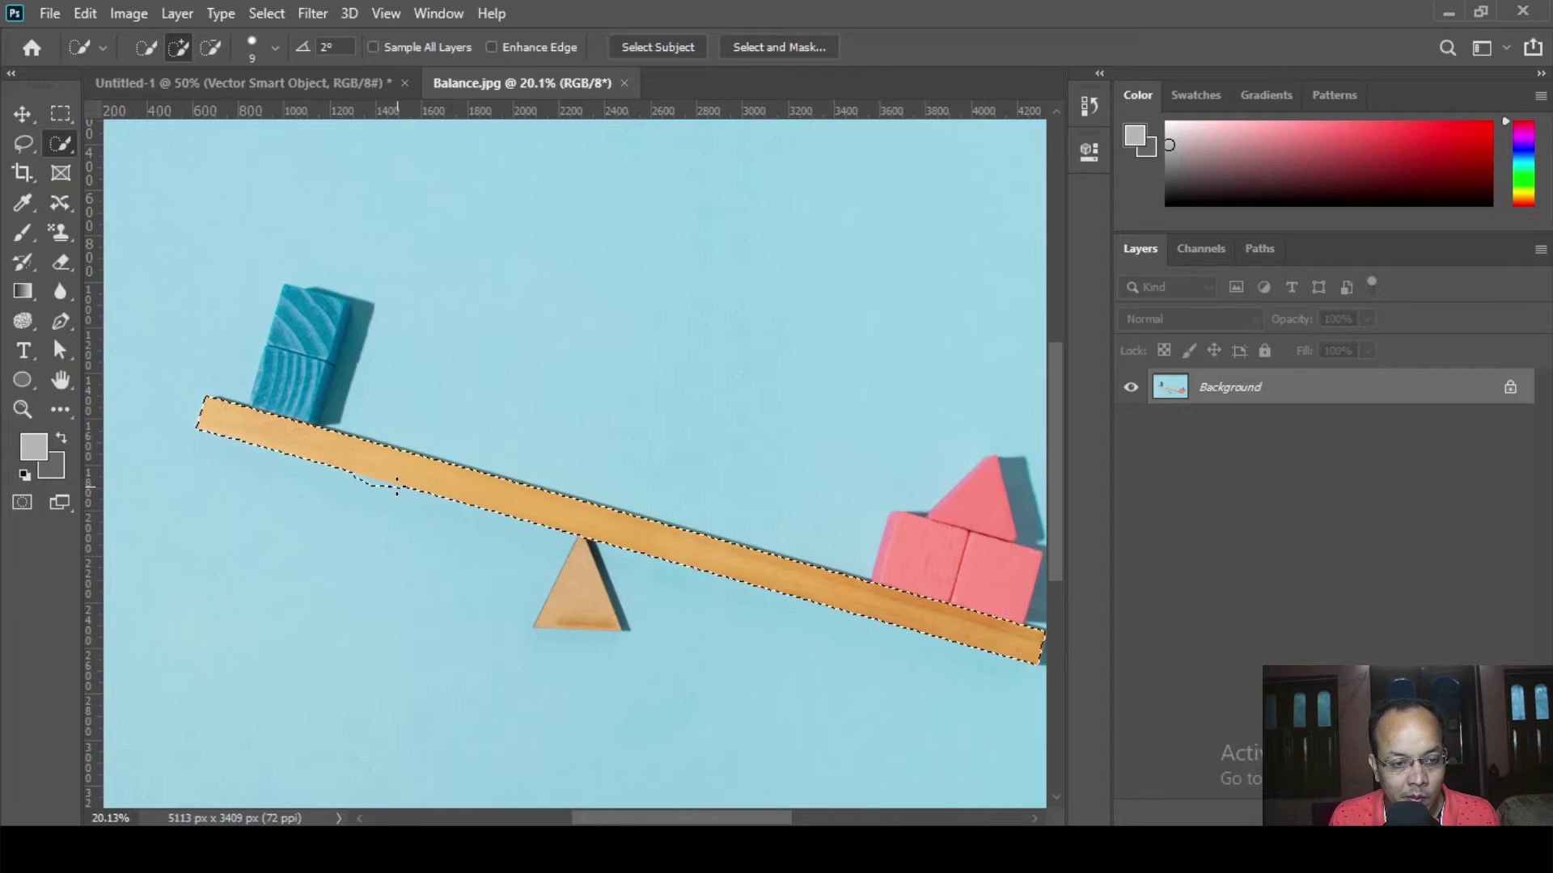
click(22, 113)
key(ctrl+d)
- Select the light blue background around the seesaw with the Magic Wand, using a tolerance of 30
click(62, 144)
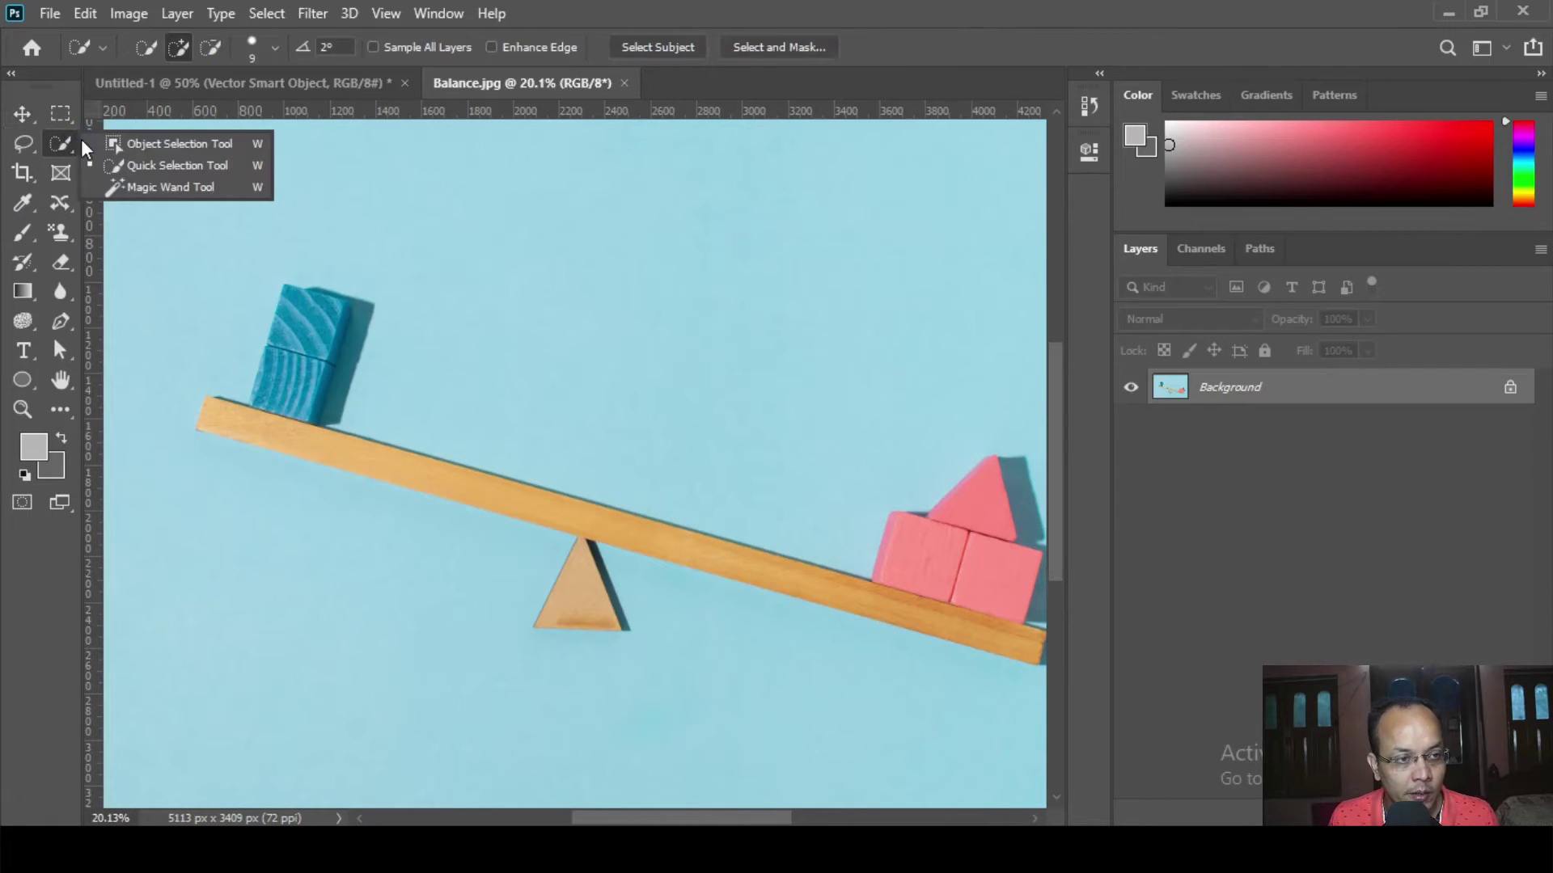
click(184, 186)
click(599, 396)
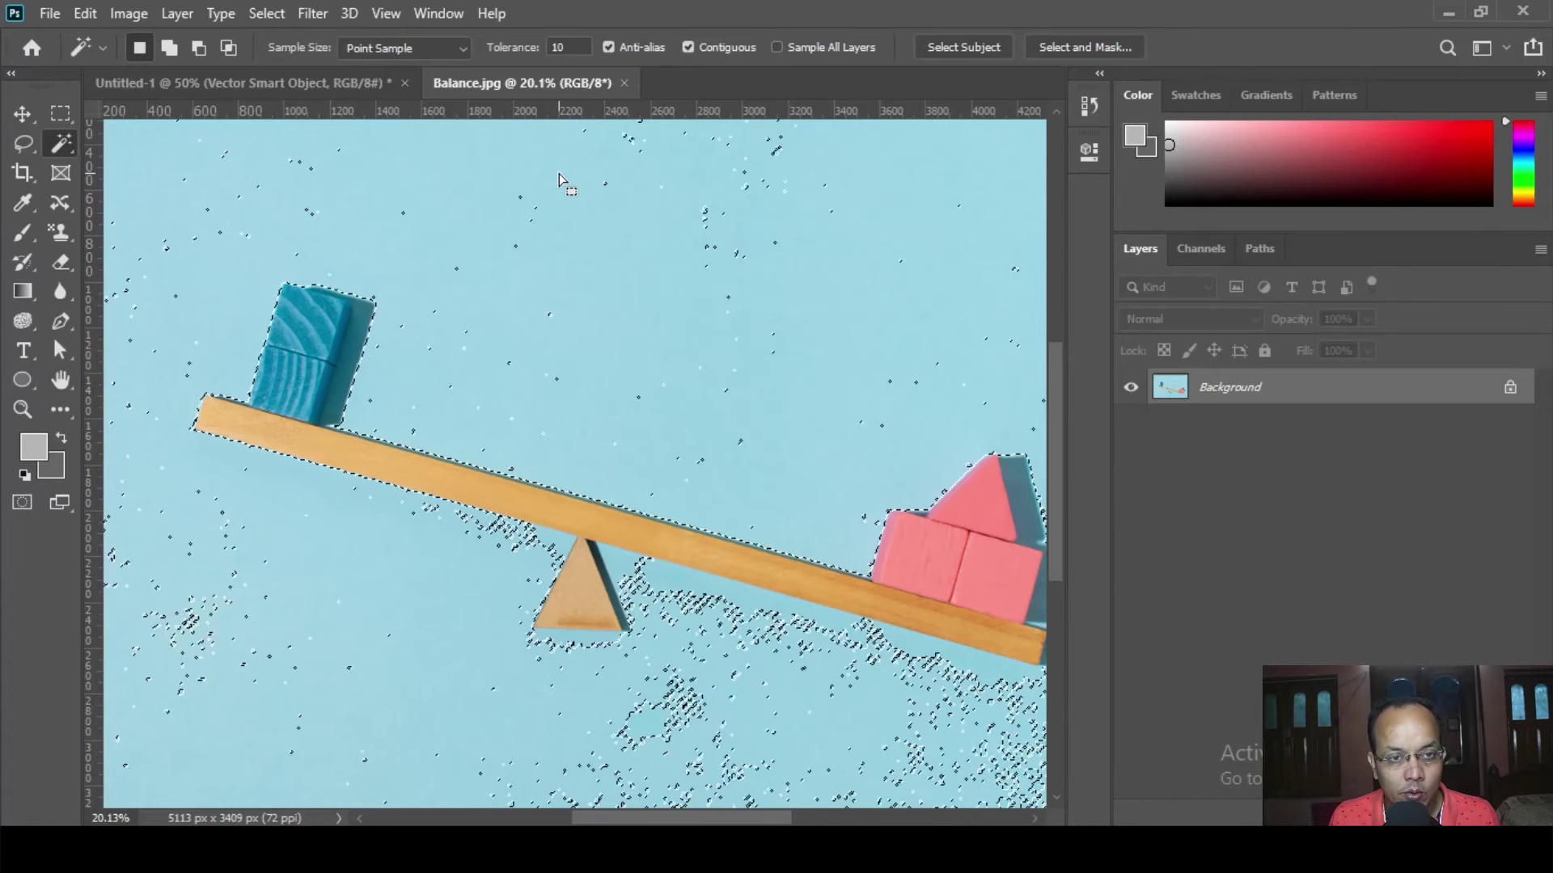
key(ctrl+d)
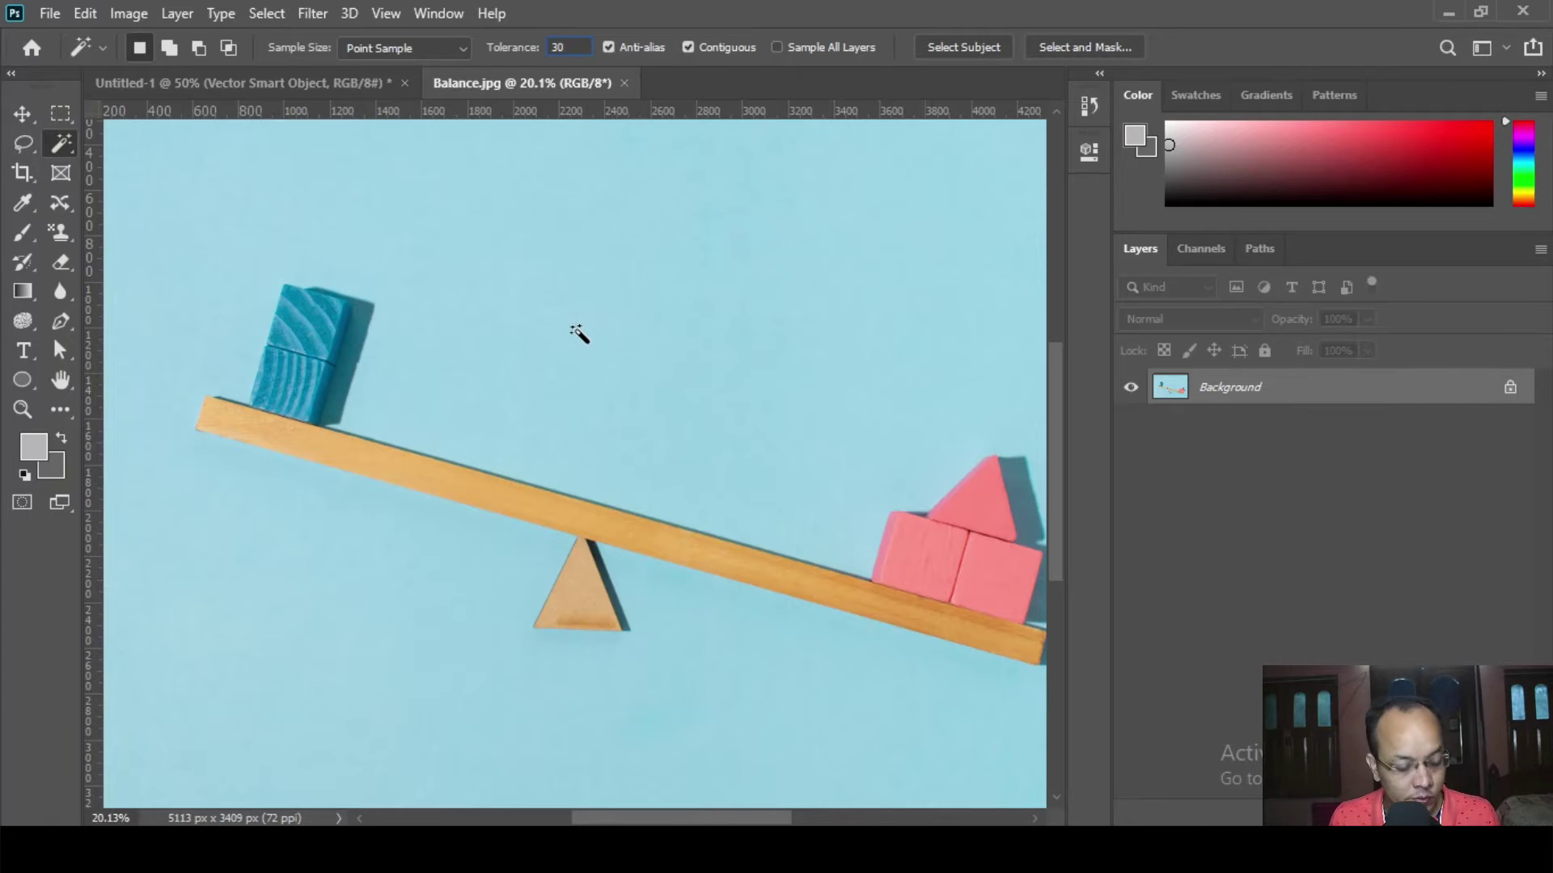
key(Return)
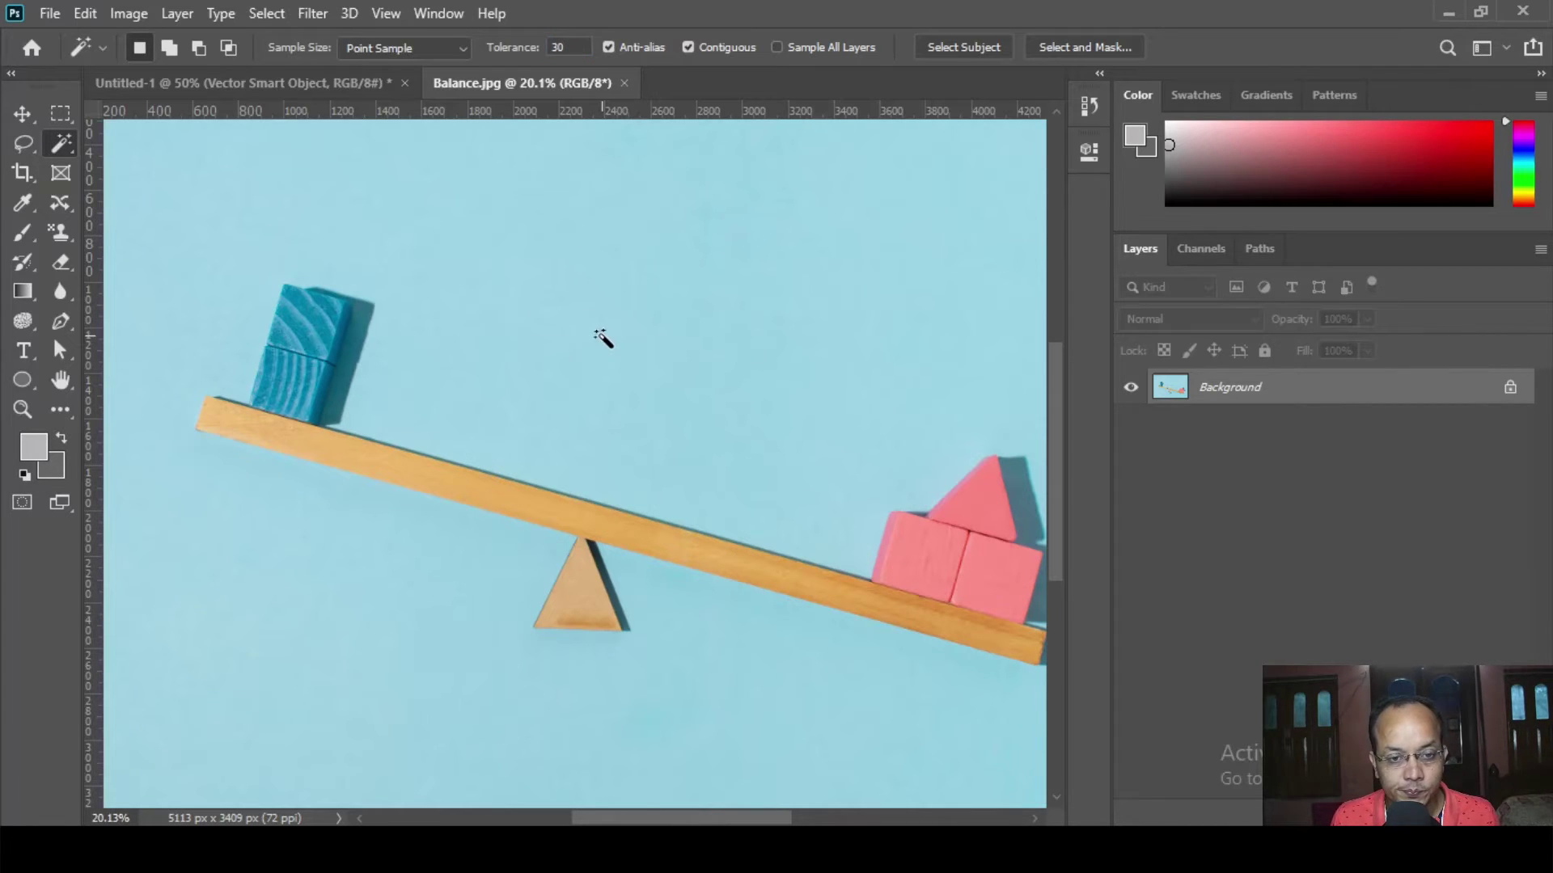
click(598, 341)
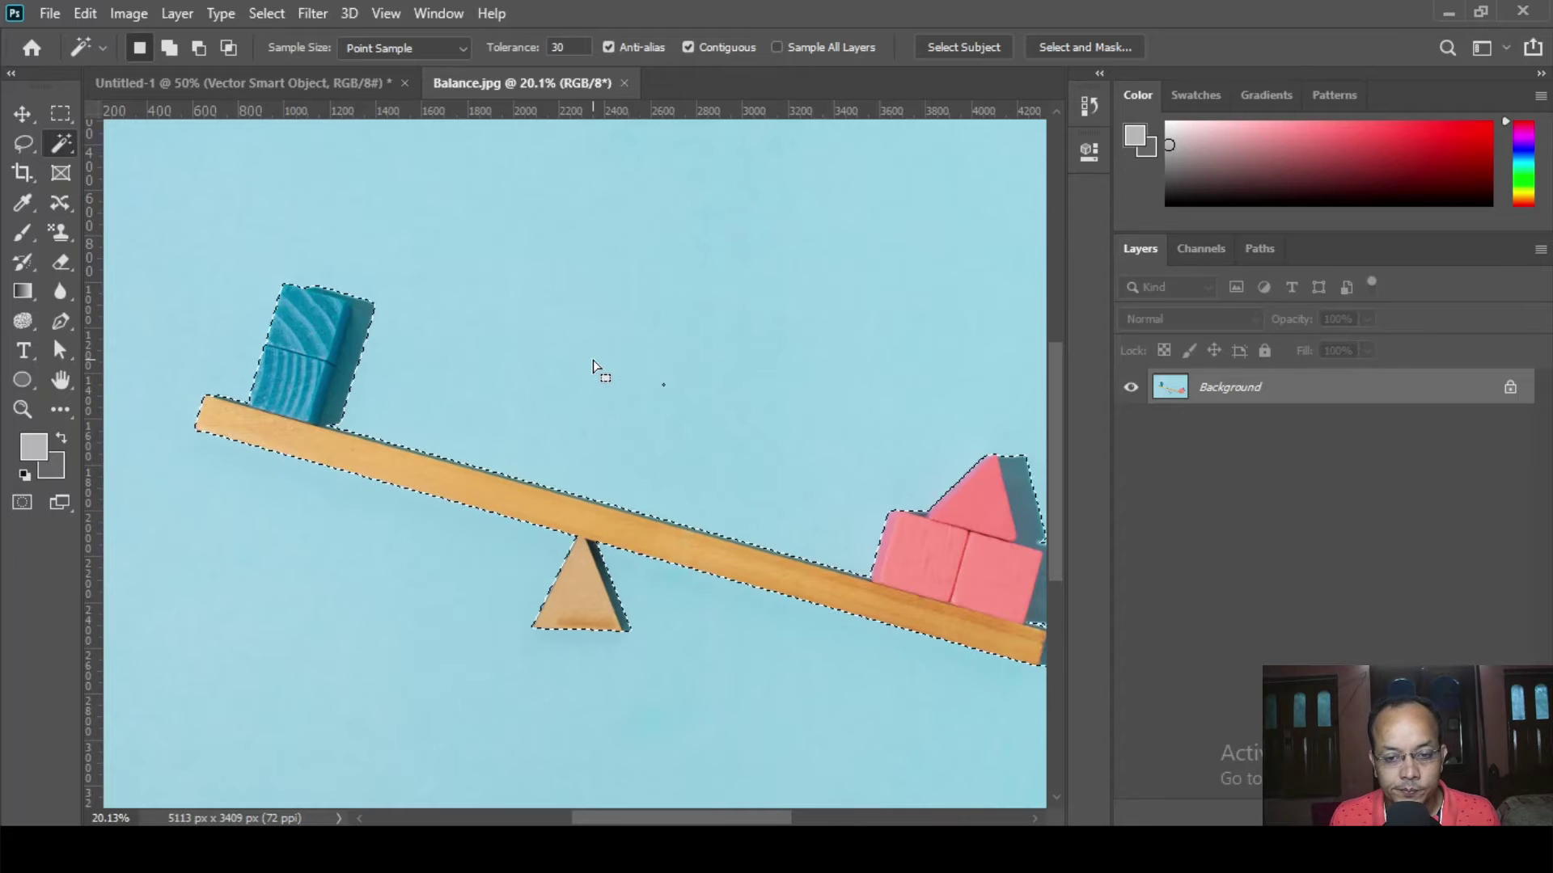
- Invert the selection to pick the seesaw with its blocks, and copy it to a new layer
scroll(594, 360, down, 1)
scroll(594, 360, down, 4)
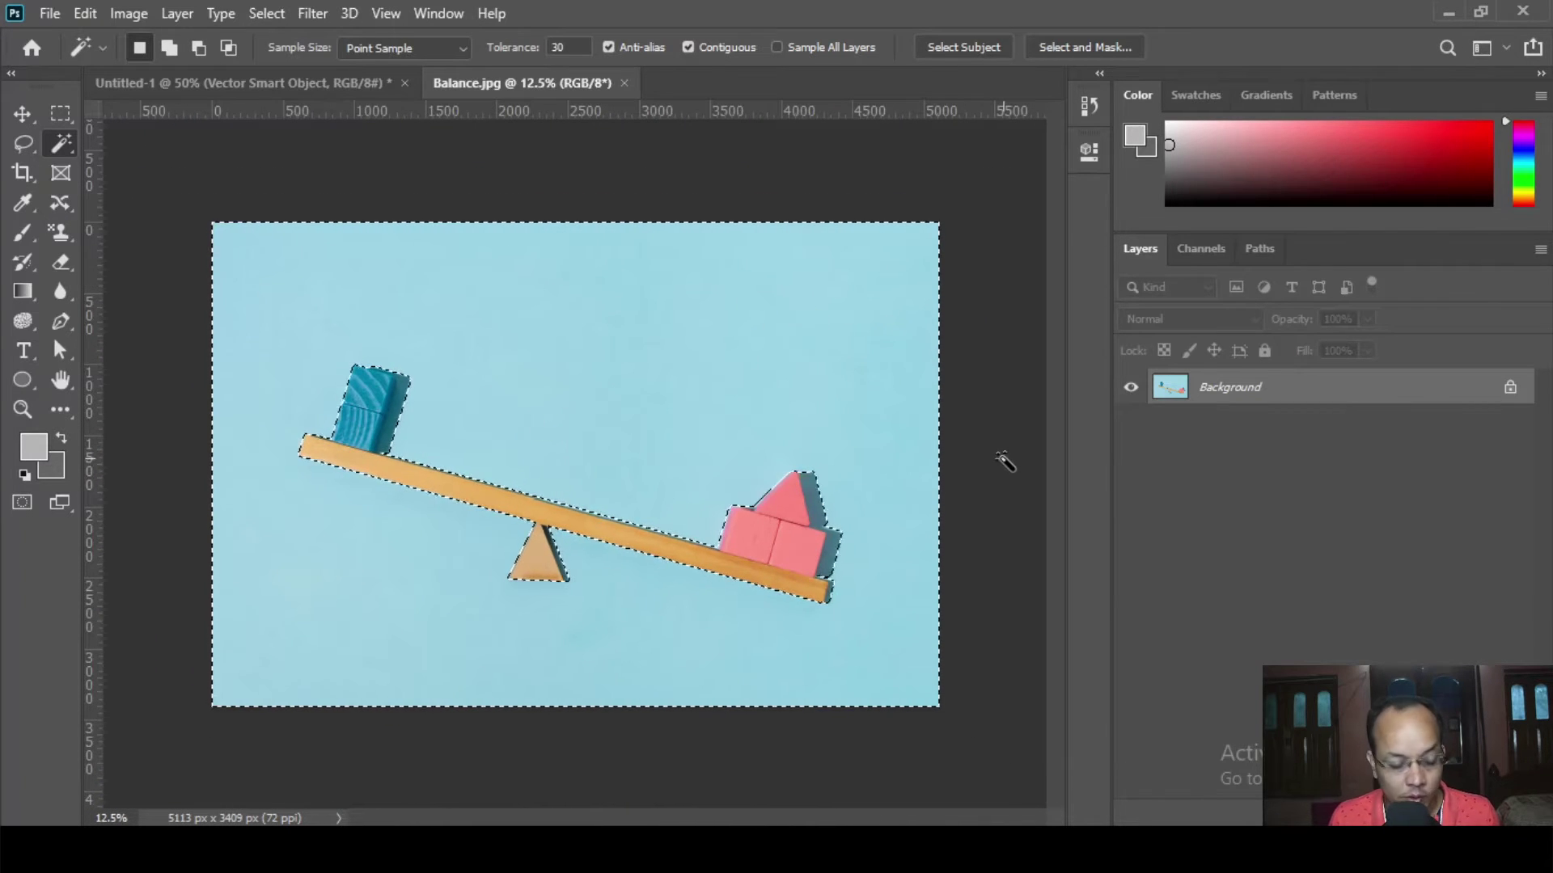
key(ctrl+shift+i)
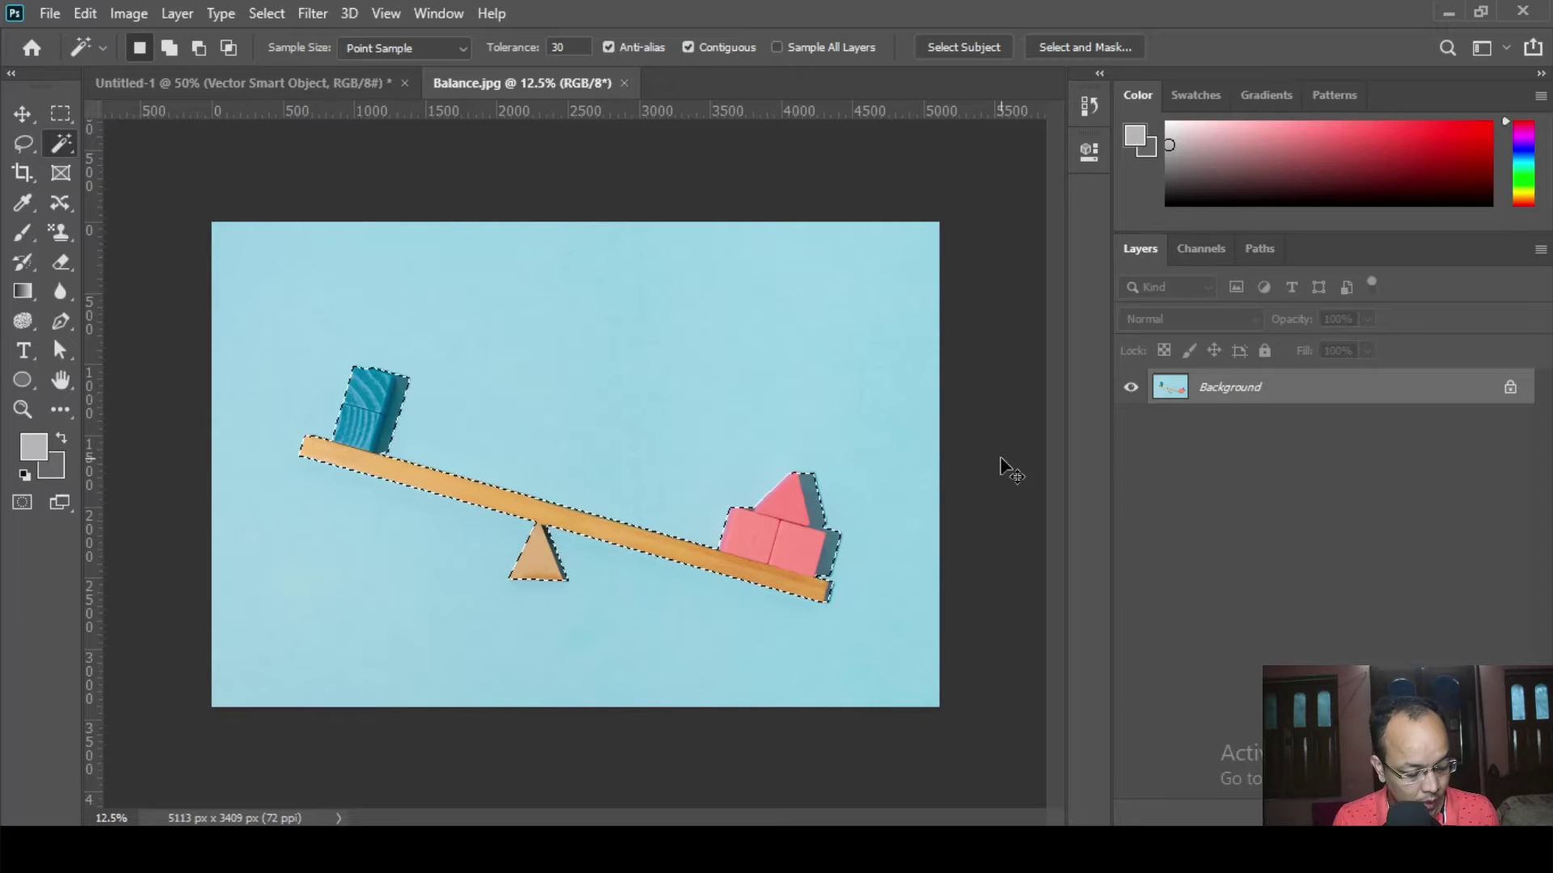
key(ctrl+j)
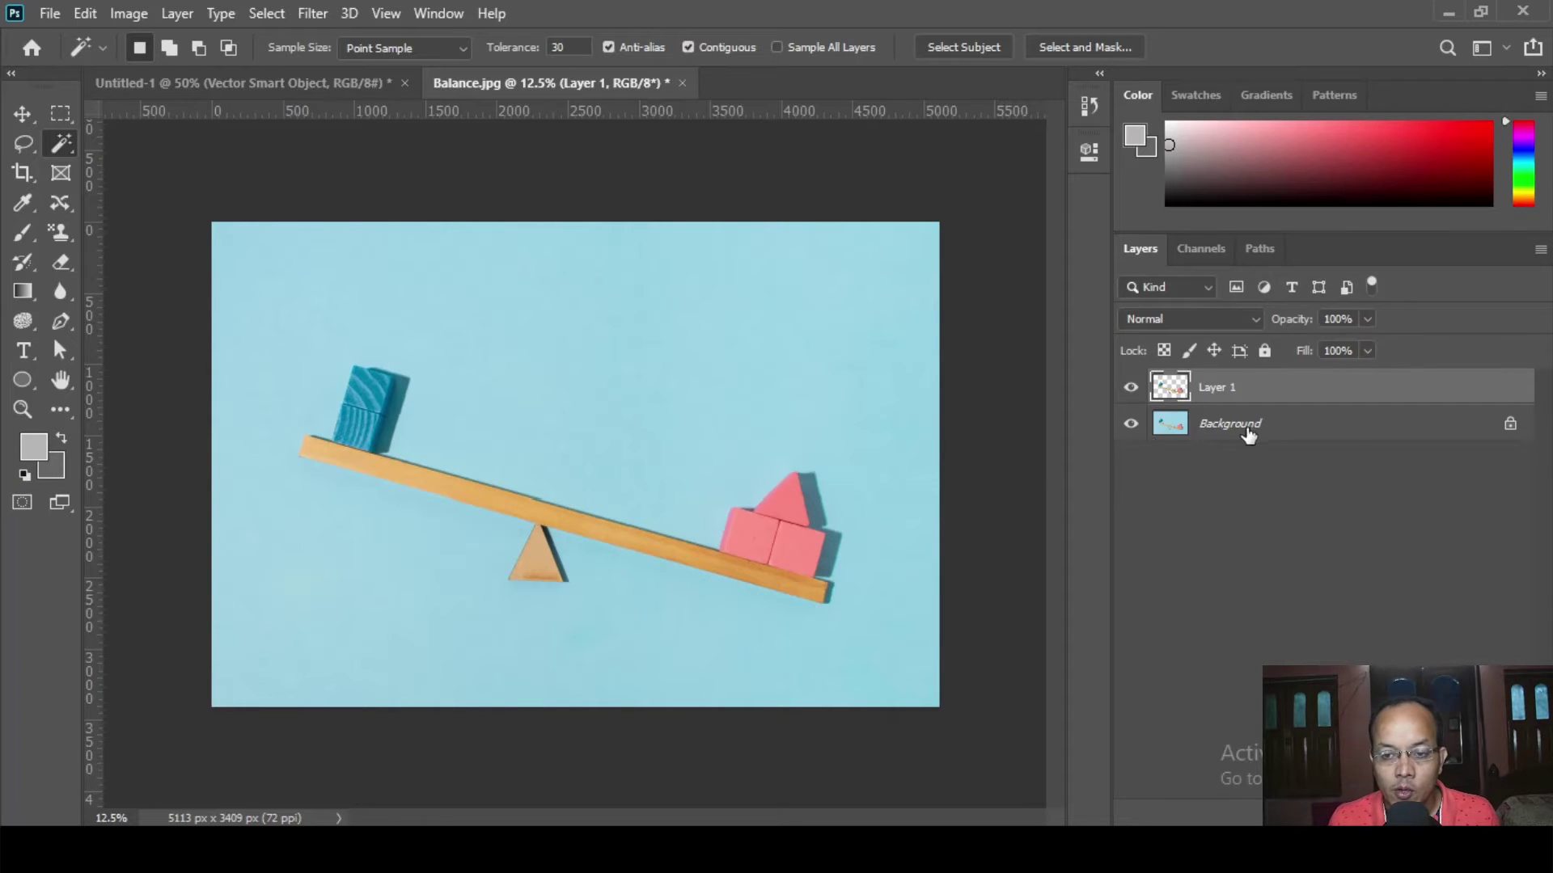
- Hide the Background layer, and outline the blue blocks on Layer 1 with a closed Pen path to delete them from the plank
click(1130, 424)
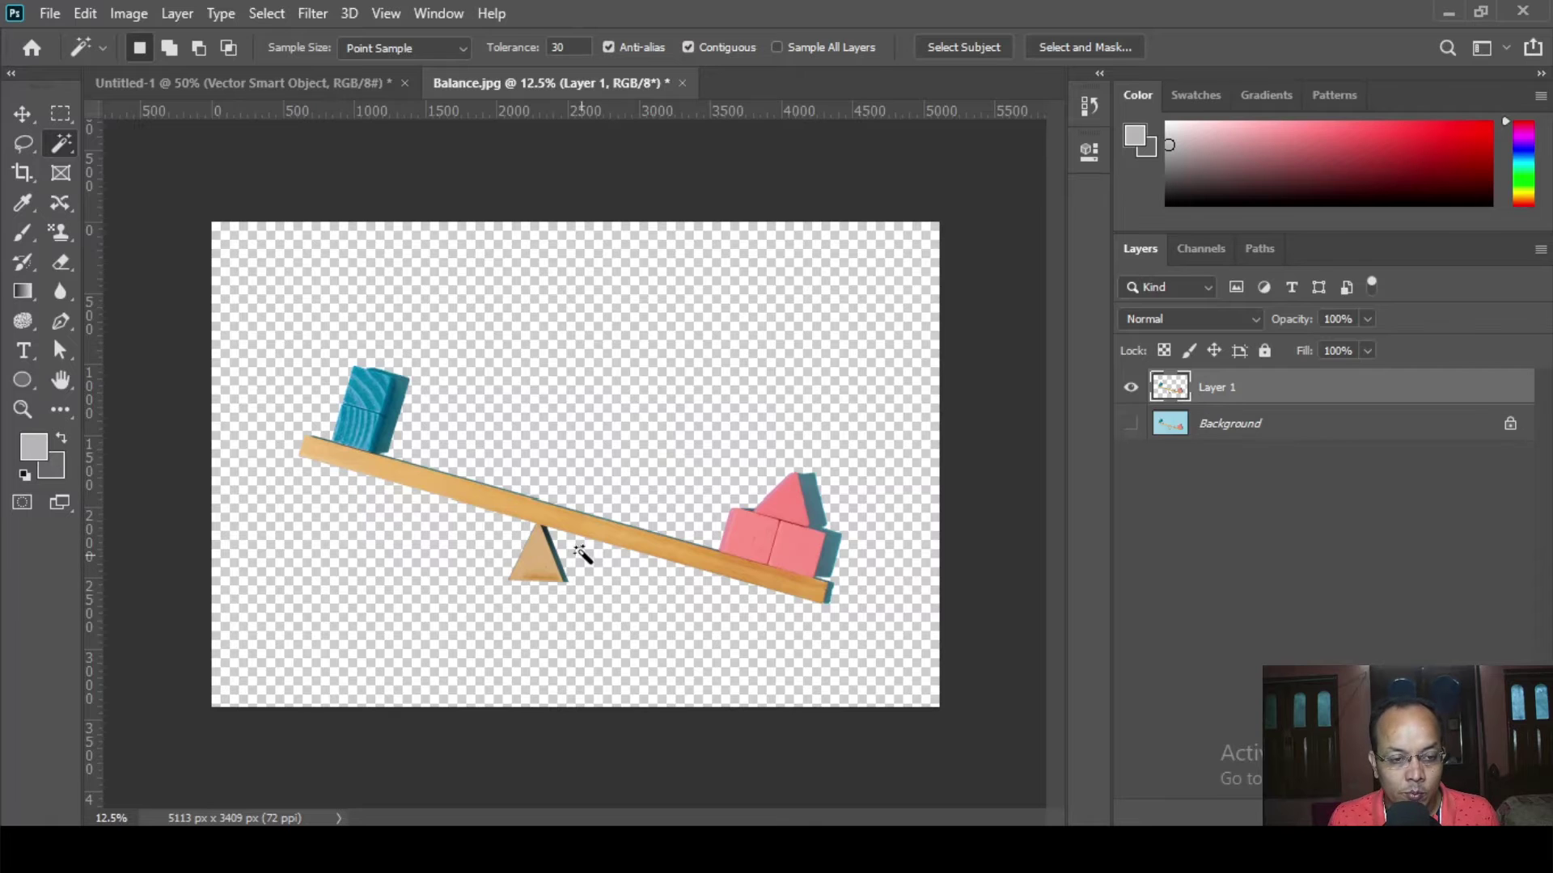
scroll(380, 499, up, 4)
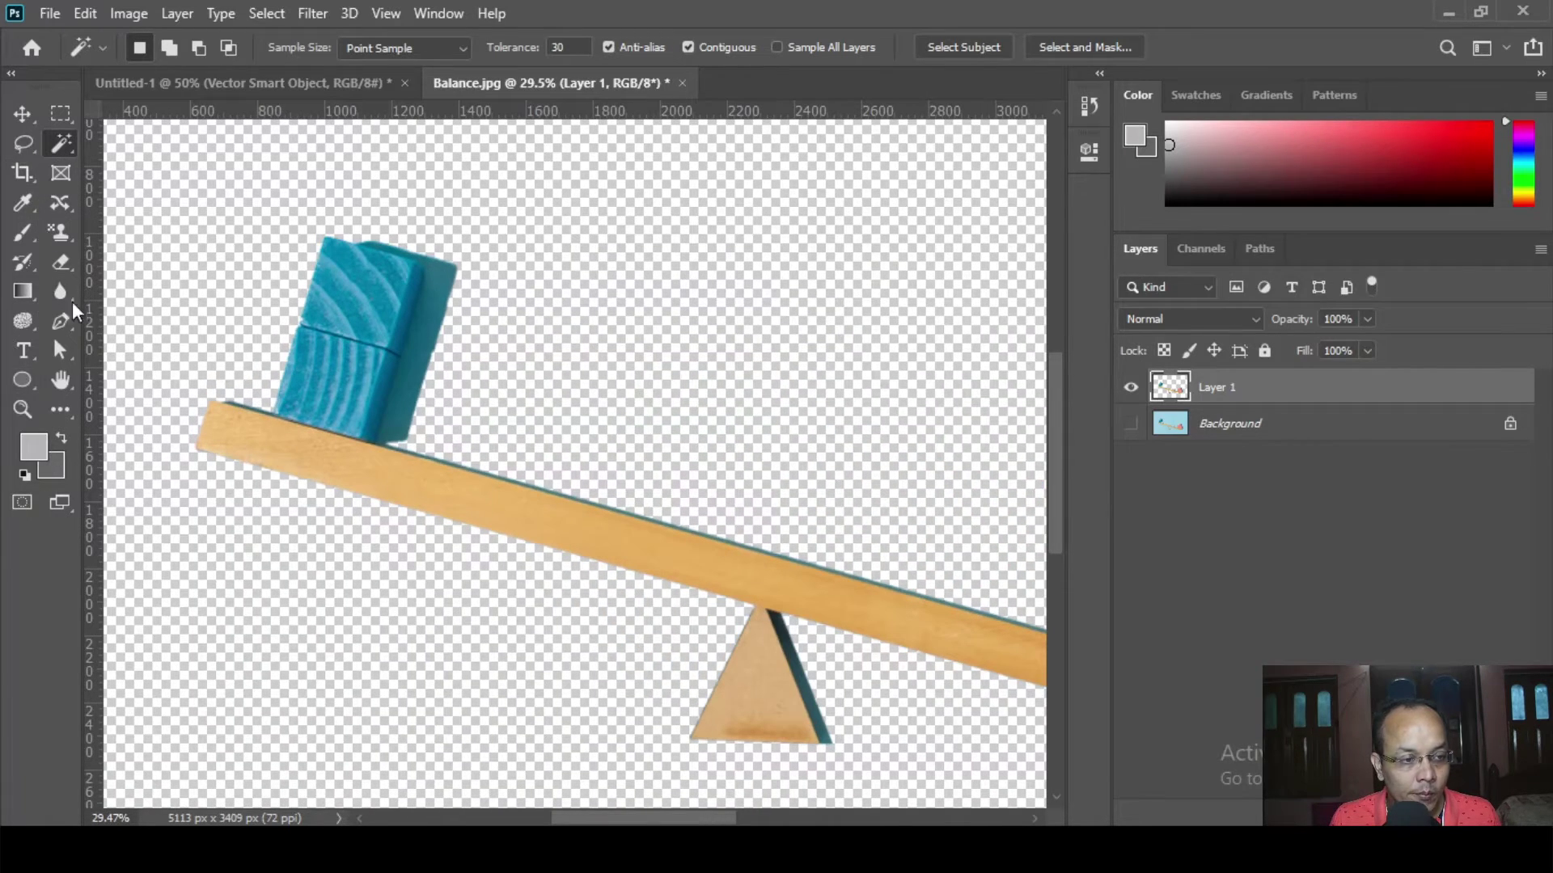
key(p)
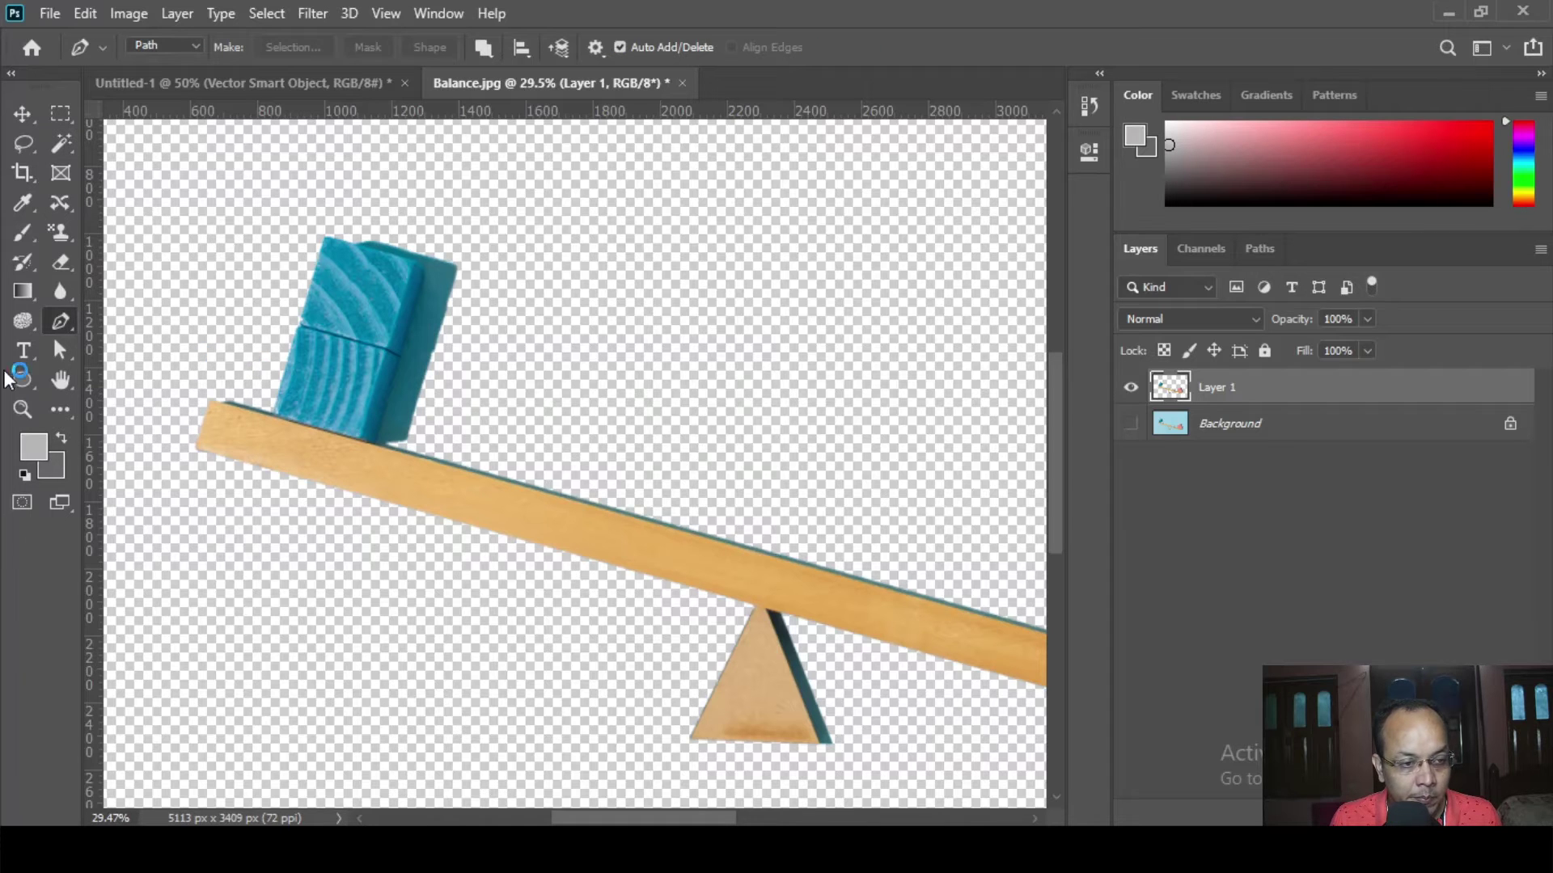
right_click(69, 322)
click(134, 319)
click(228, 345)
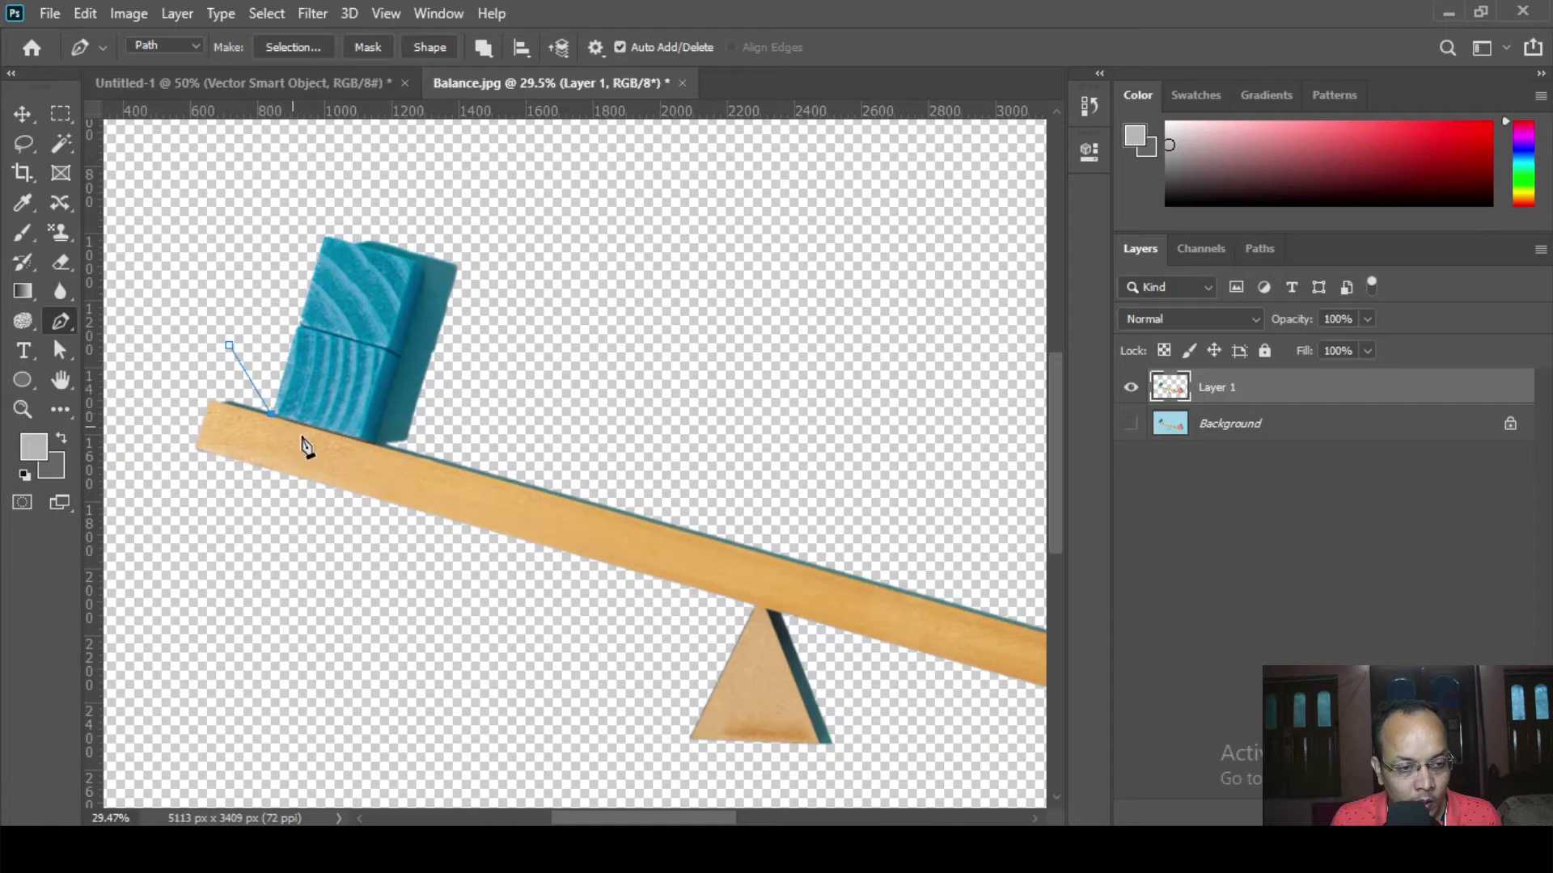
click(377, 444)
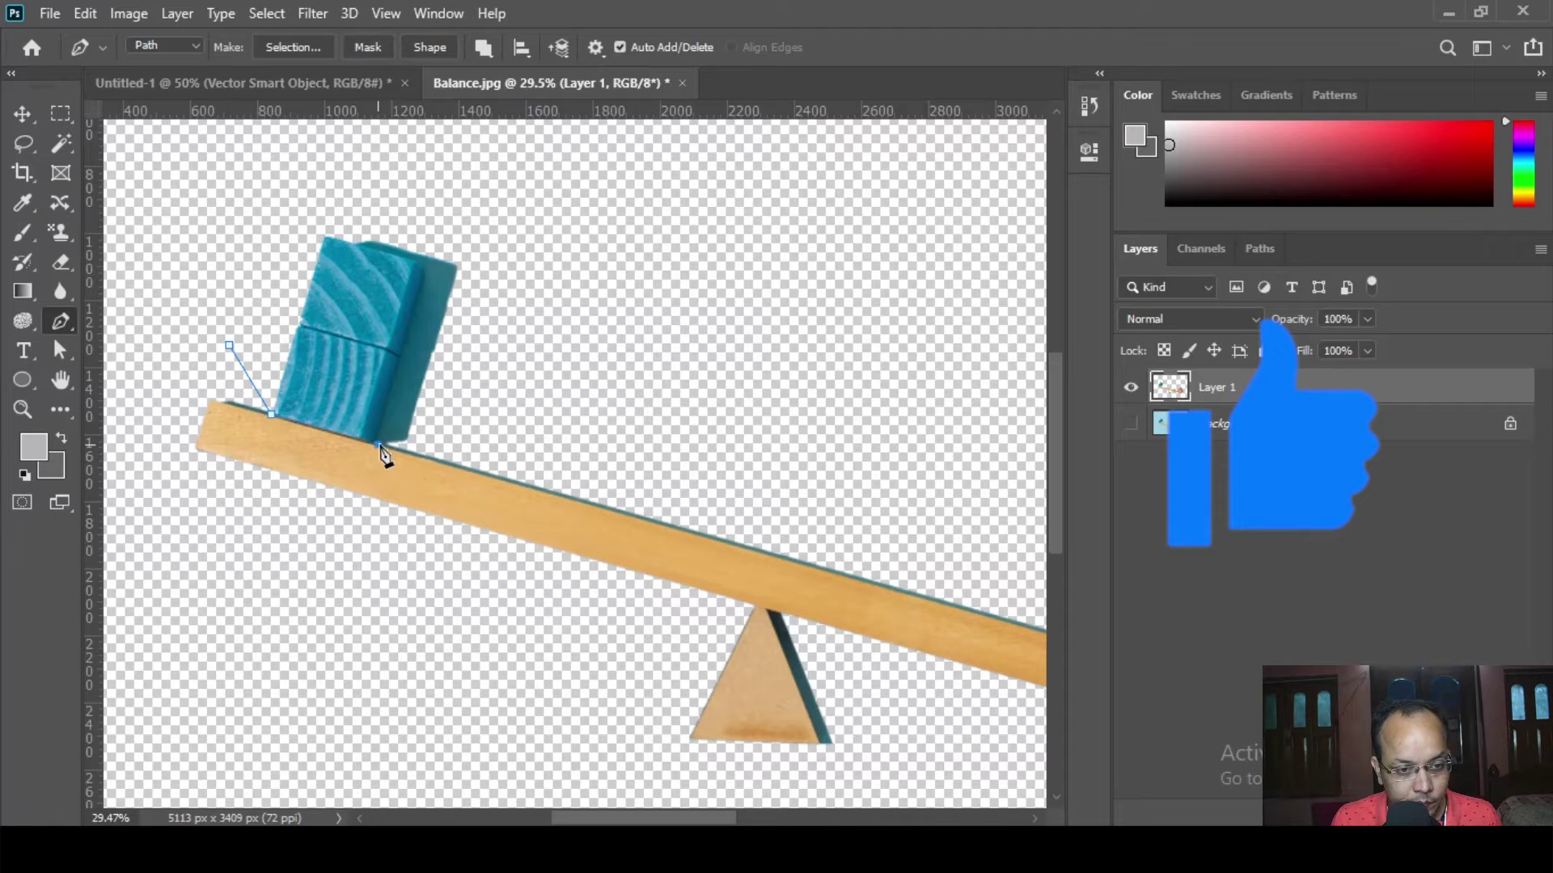
click(593, 205)
click(450, 173)
click(255, 197)
click(230, 345)
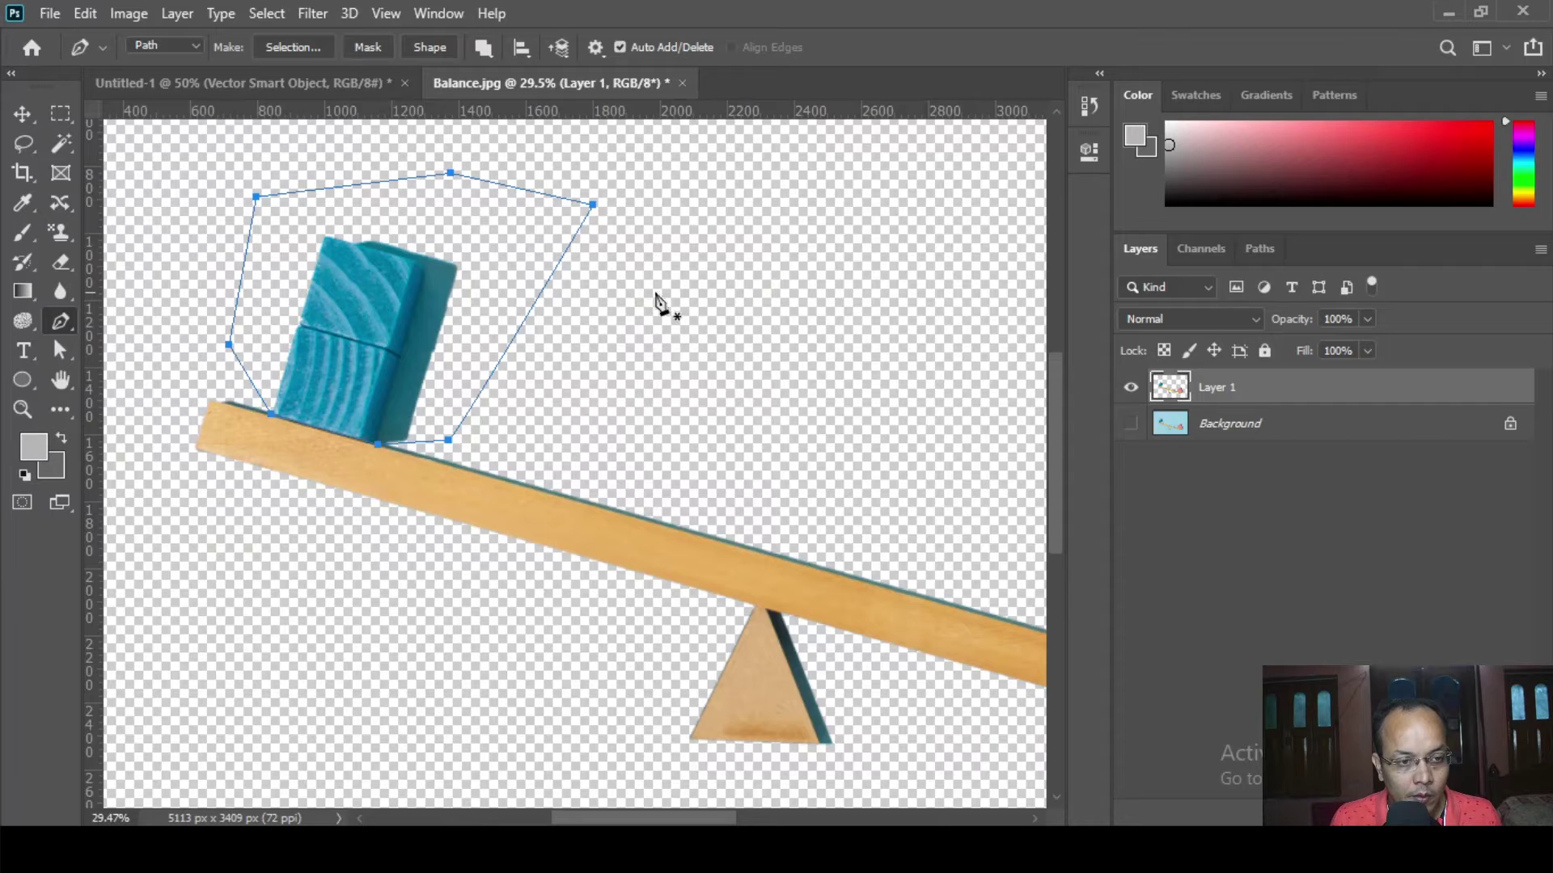
- Outline the pink blocks and their shadow with a closed Pen path along the plank's upper edge, and delete them from Layer 1
scroll(628, 302, down, 1)
drag(863, 396, 292, 385)
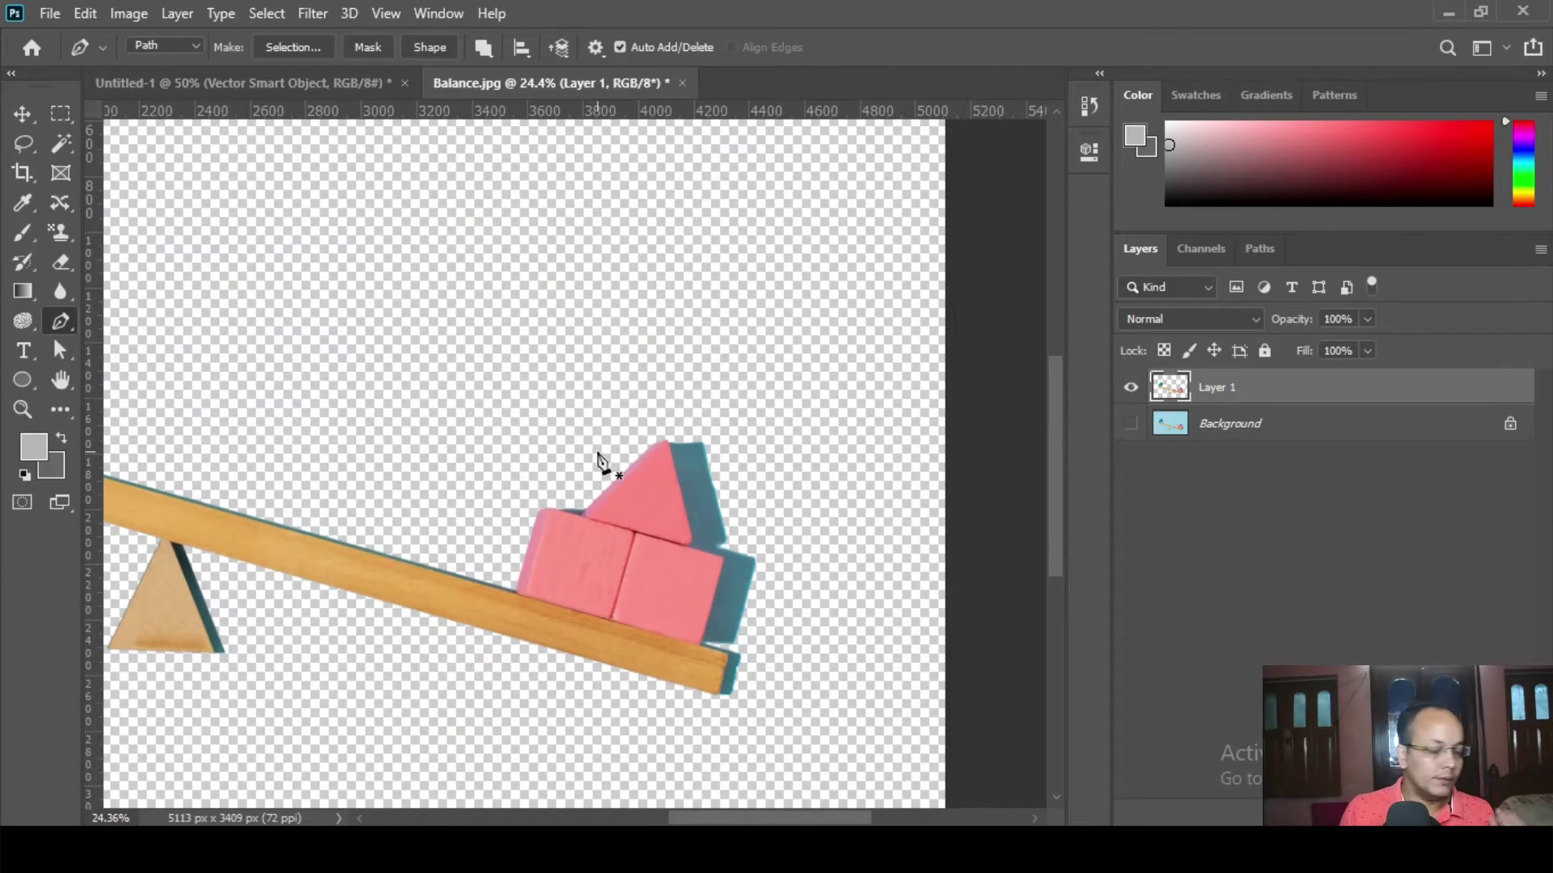
scroll(631, 708, up, 2)
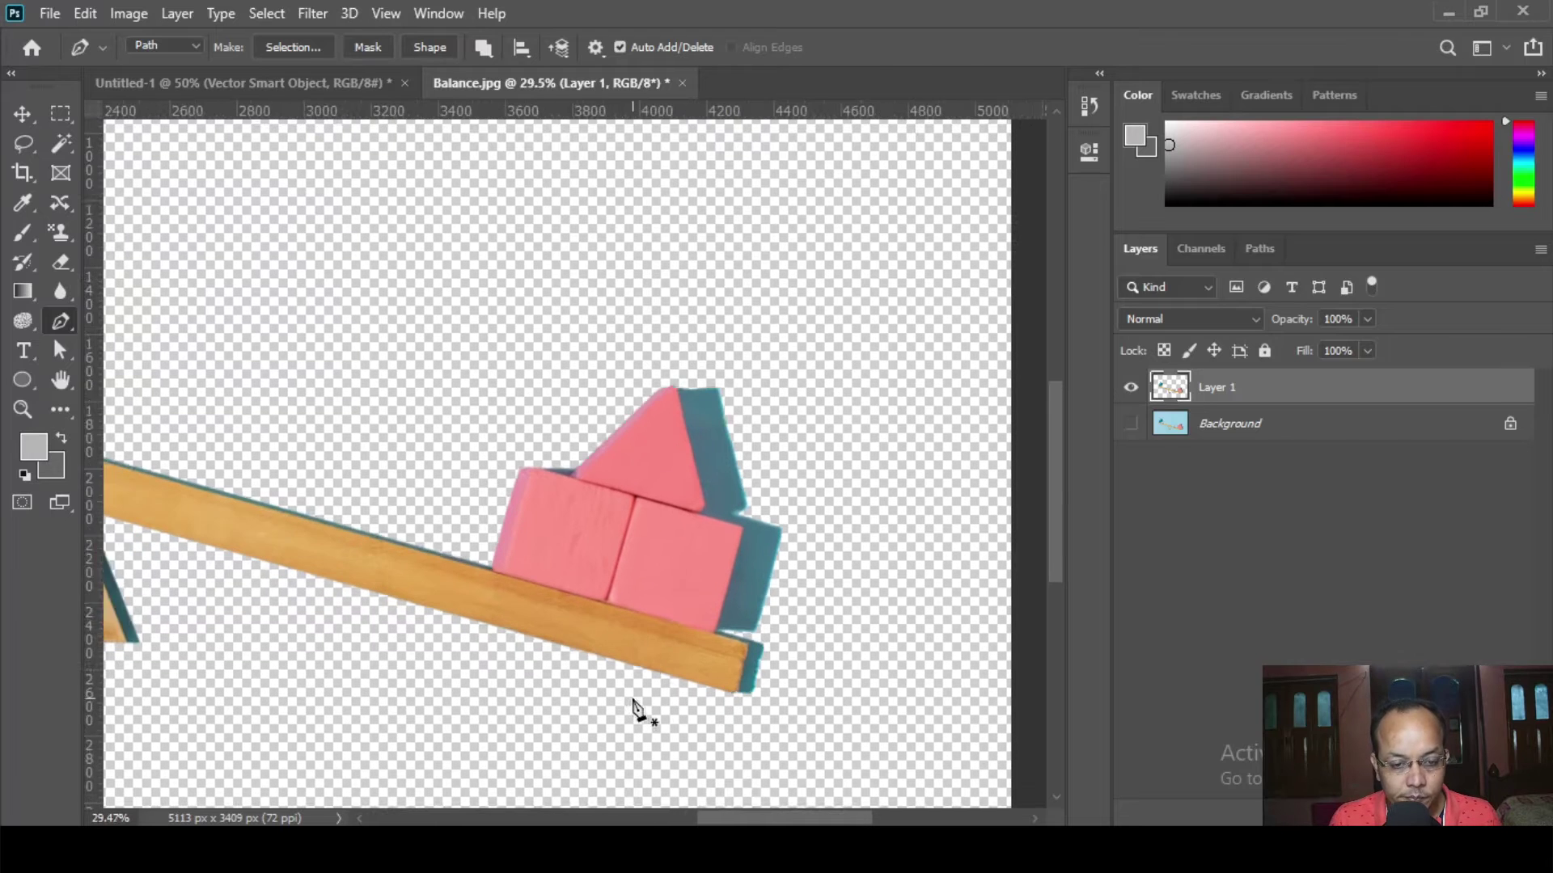
click(425, 495)
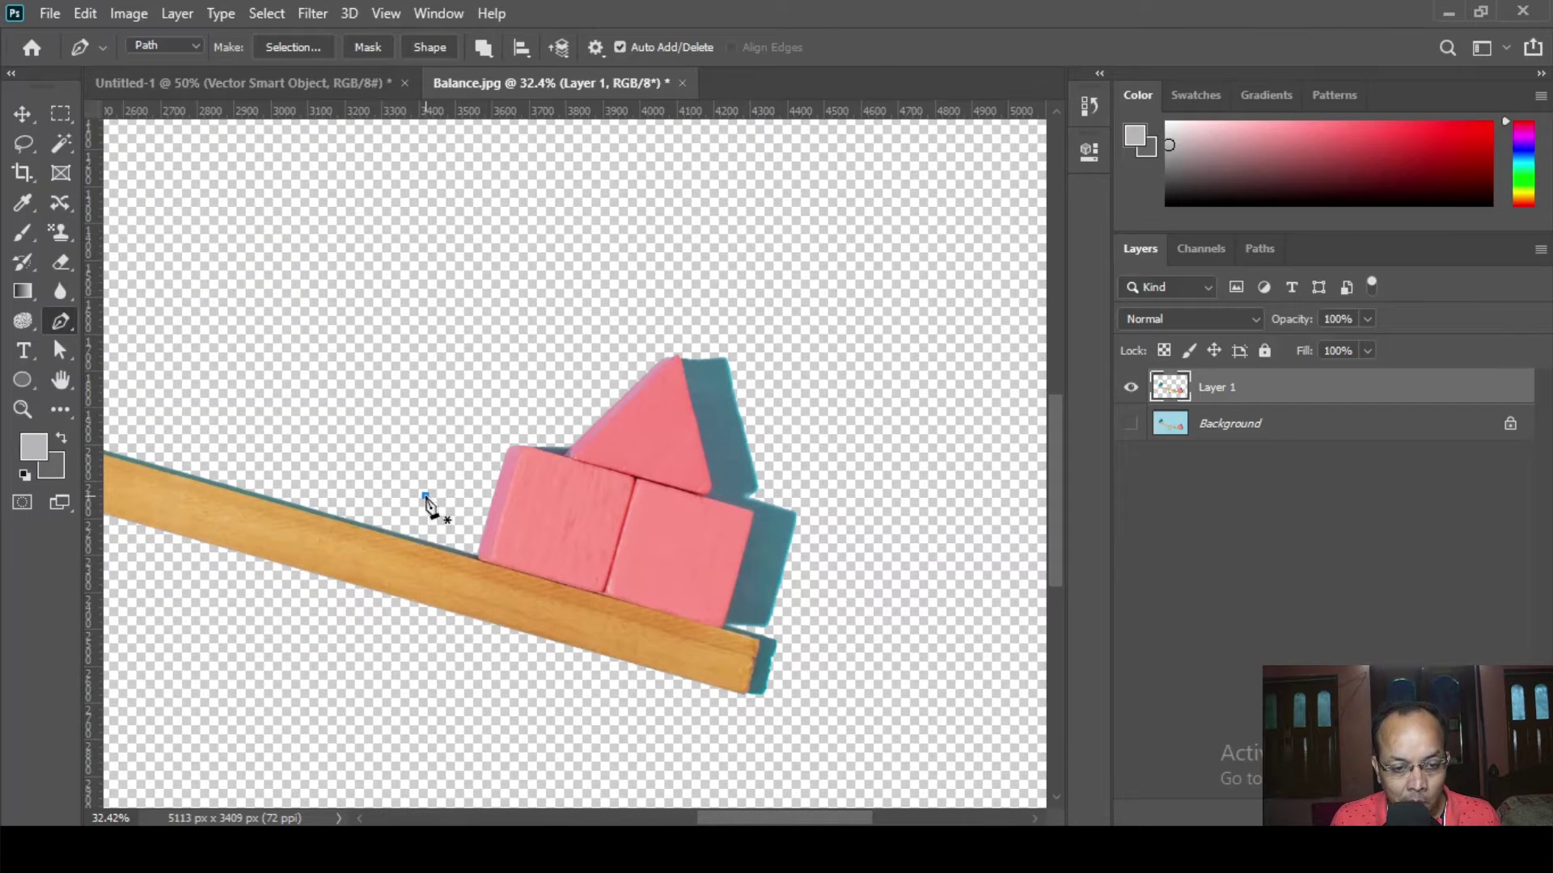
click(478, 558)
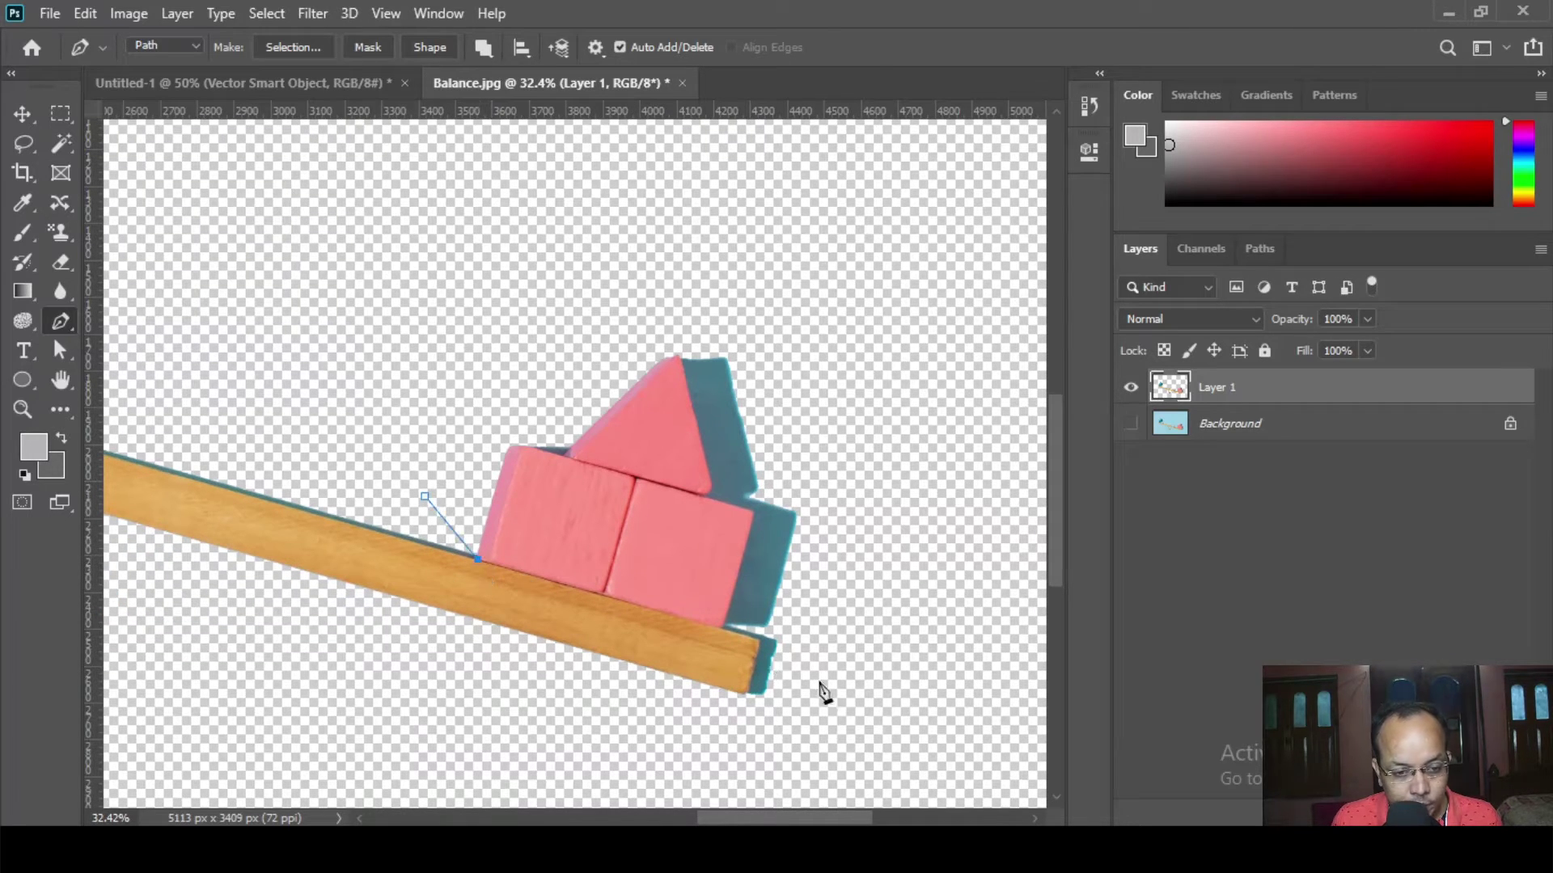
click(720, 627)
click(872, 512)
click(835, 342)
click(643, 241)
click(490, 302)
click(425, 495)
key(Escape)
key(ctrl+Return)
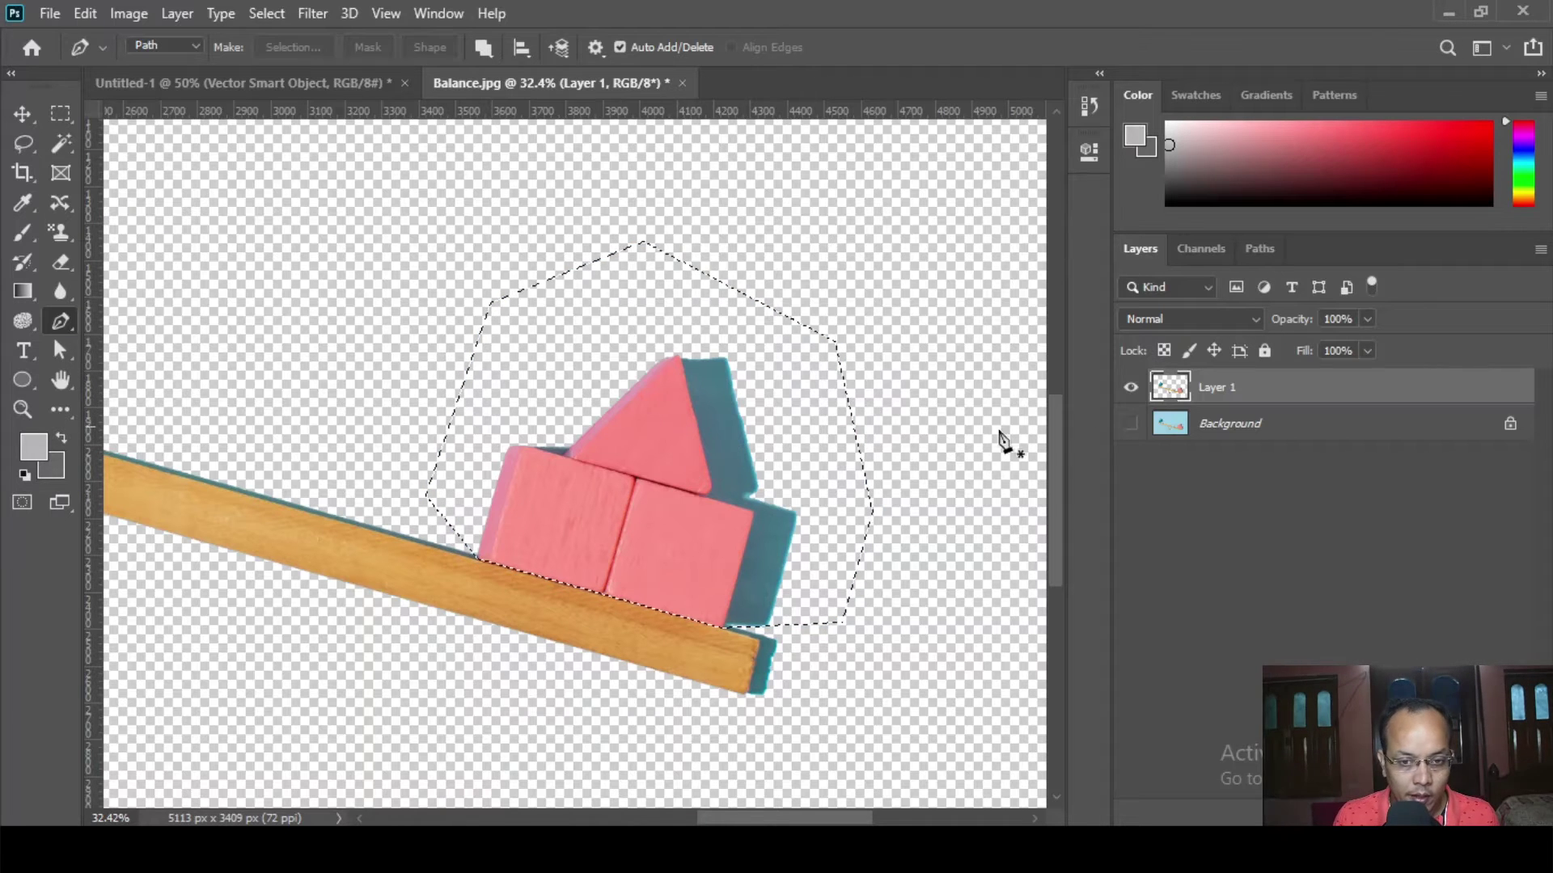
key(Delete)
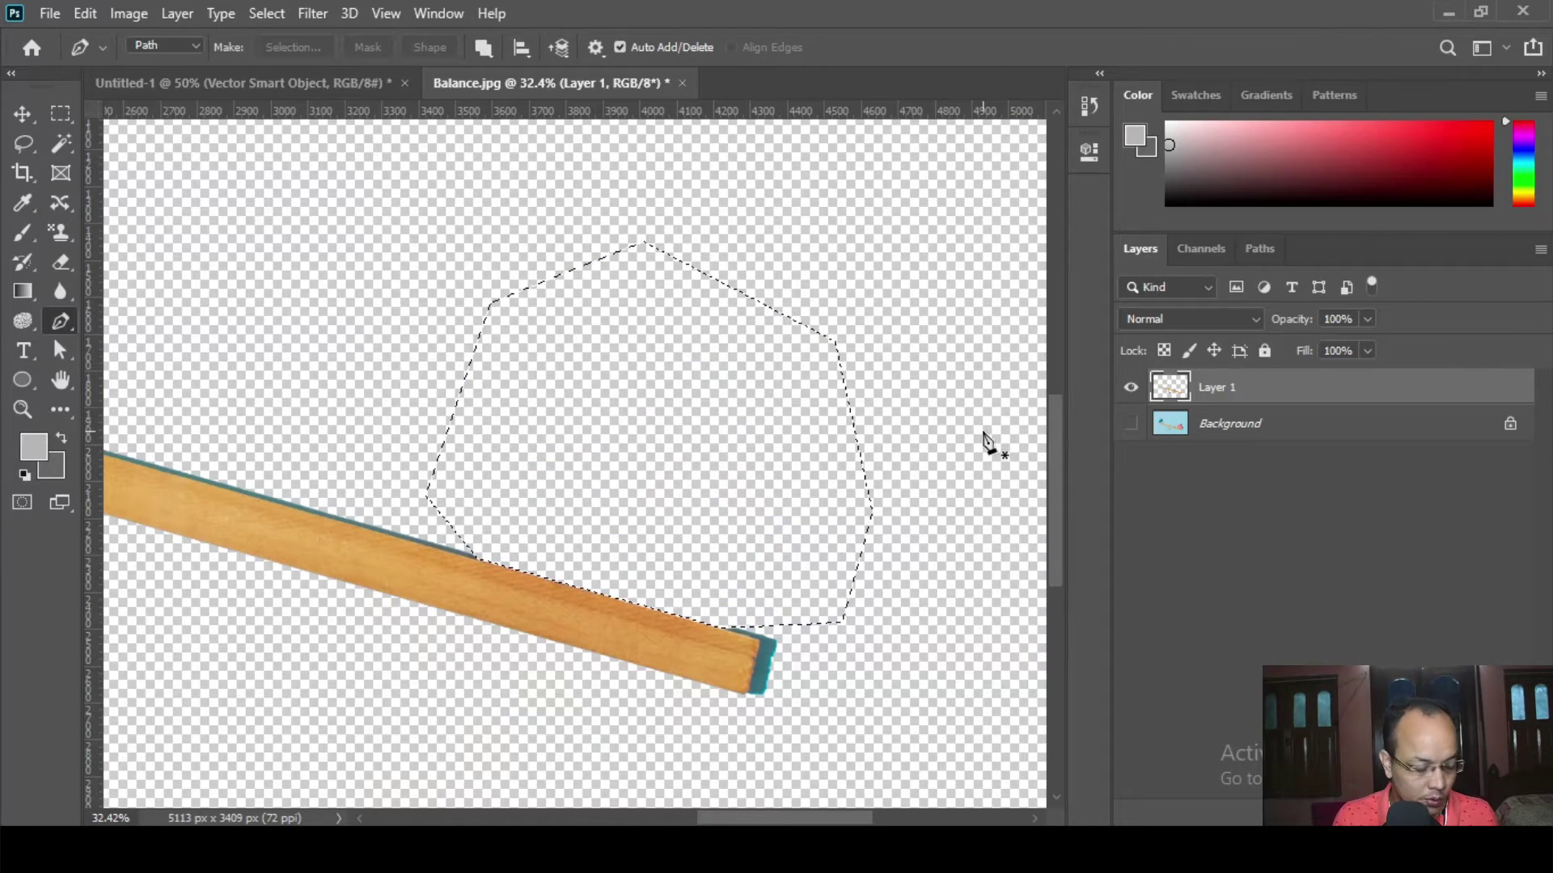
key(ctrl+d)
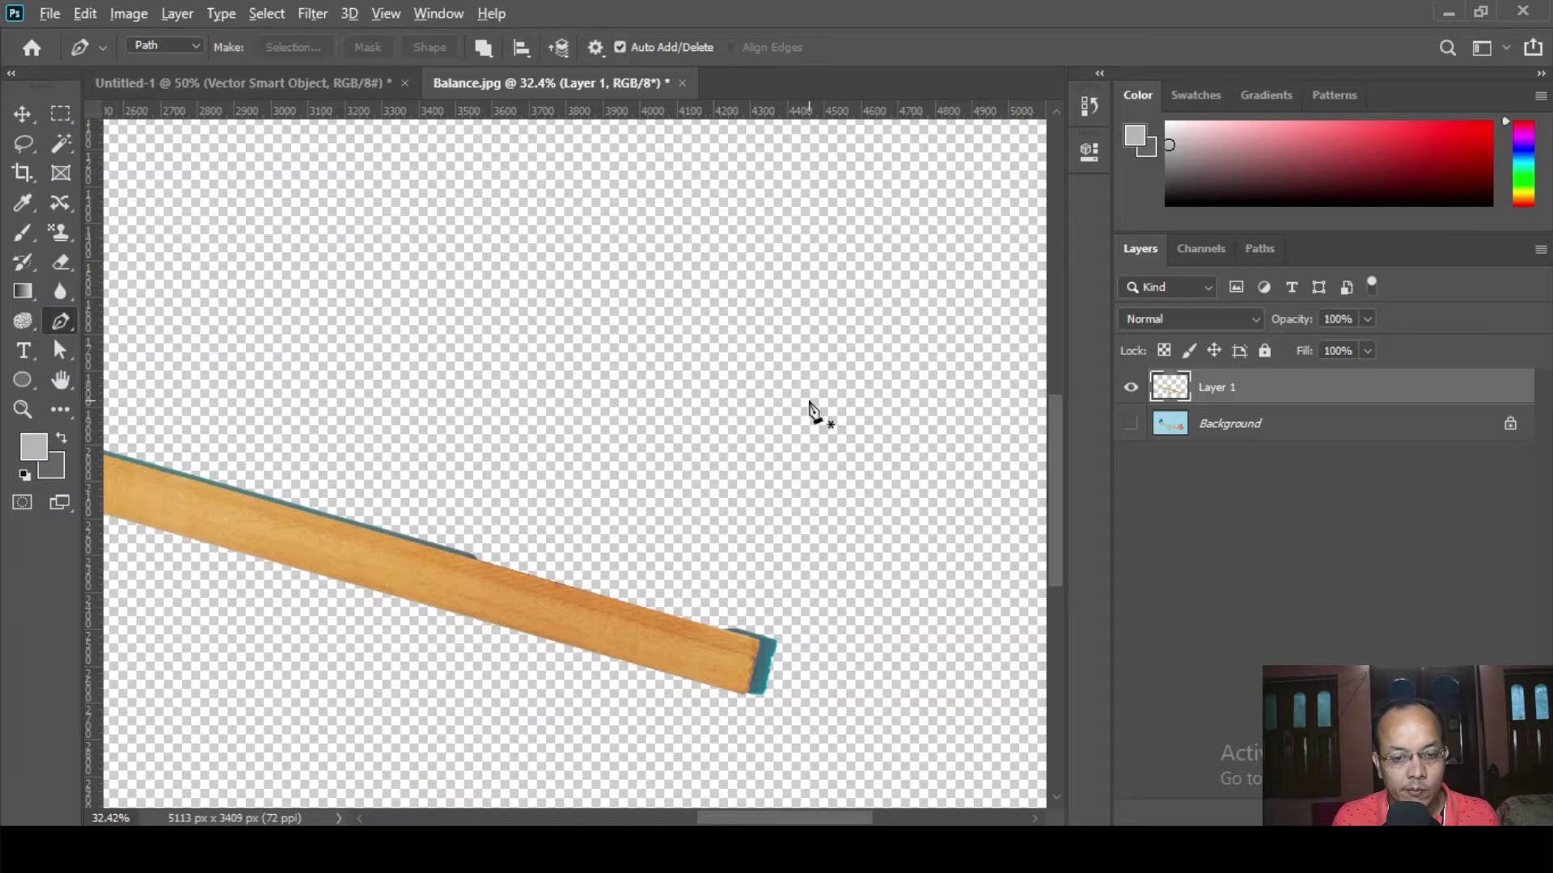
- Delete the teal shadow at the plank's lower end with the Magic Wand at tolerance 30, and clear the selection
scroll(782, 422, down, 5)
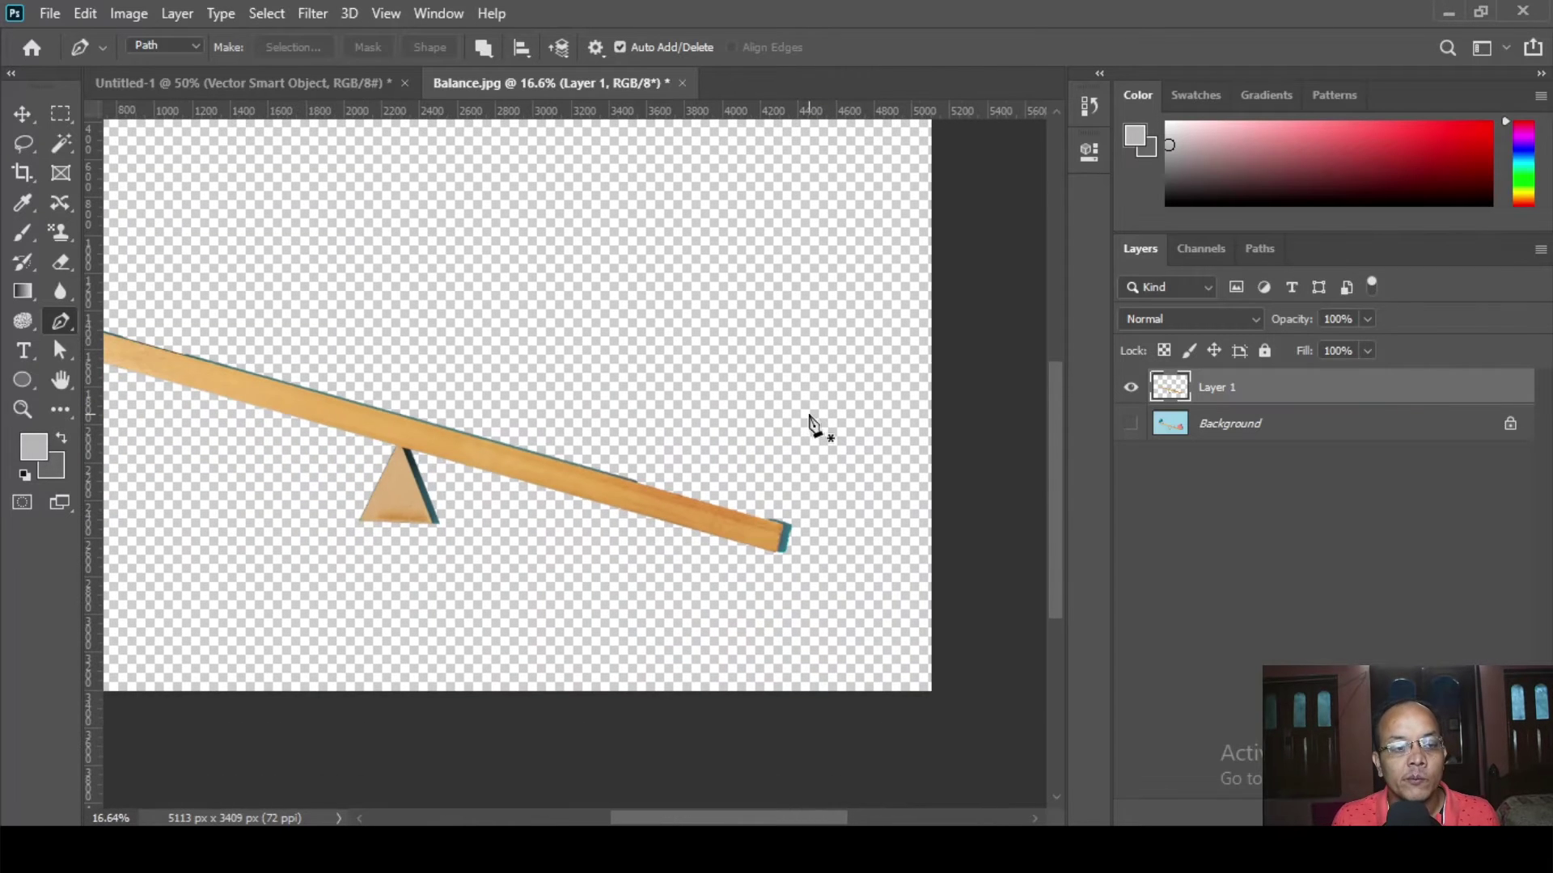
drag(419, 405, 427, 331)
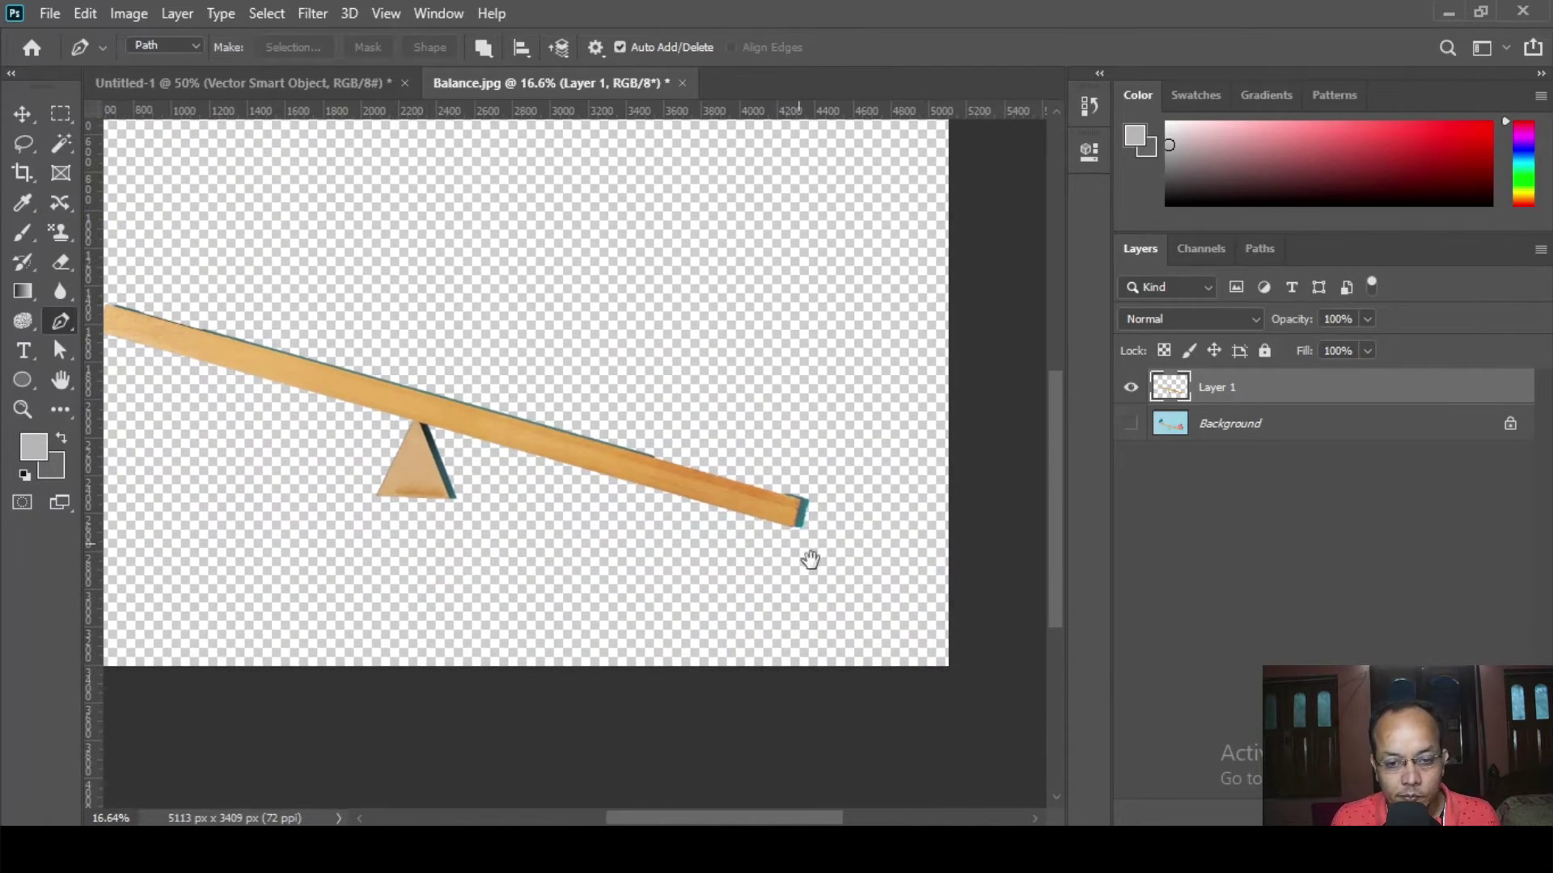
scroll(846, 560, up, 3)
scroll(846, 559, up, 4)
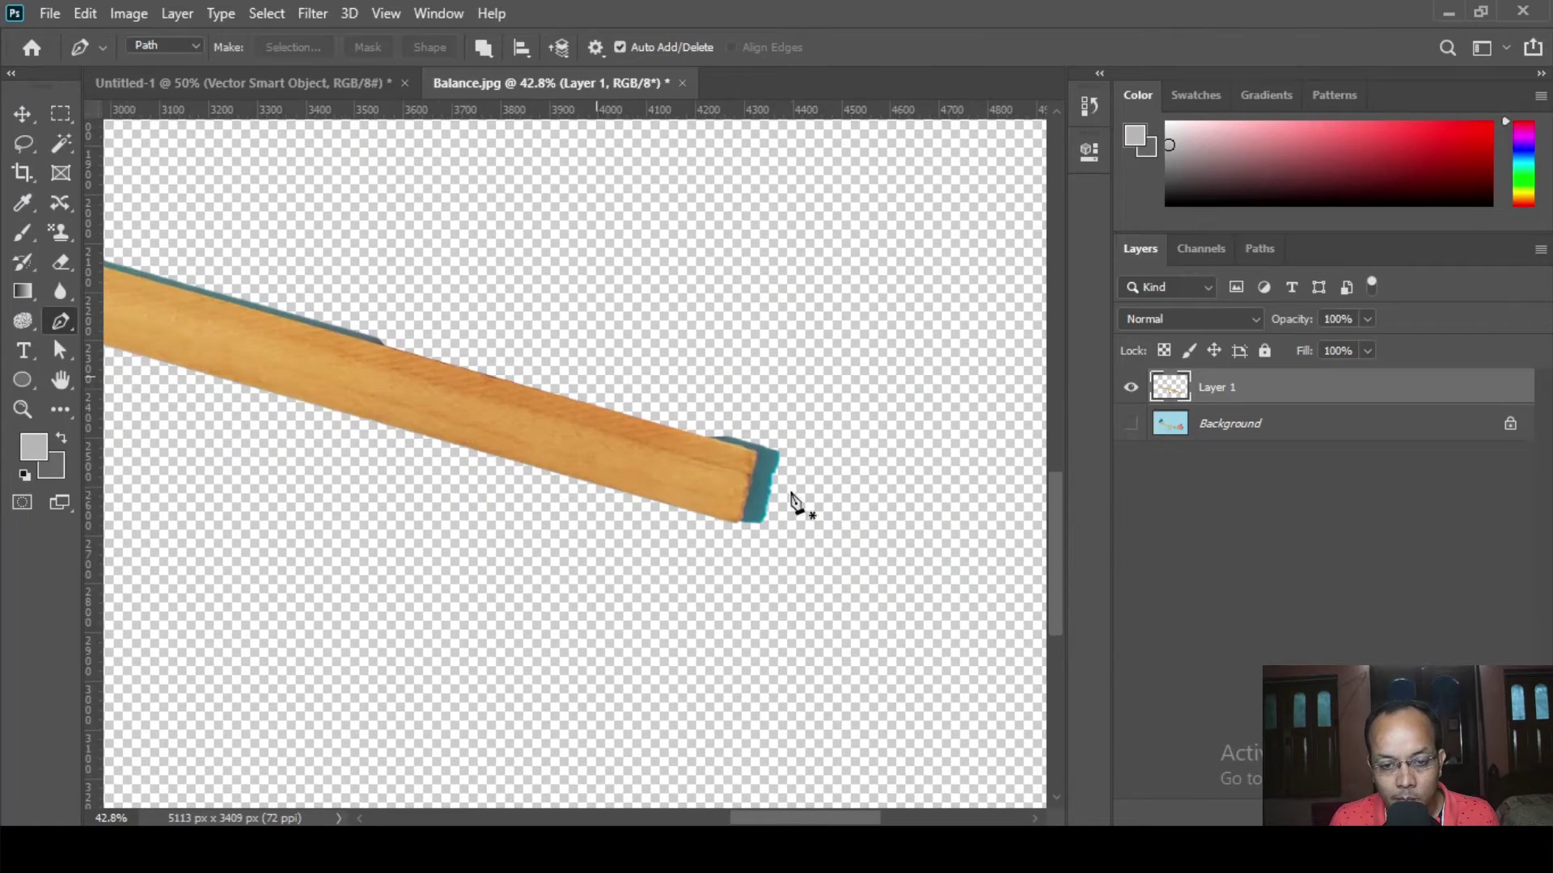
drag(833, 458, 806, 564)
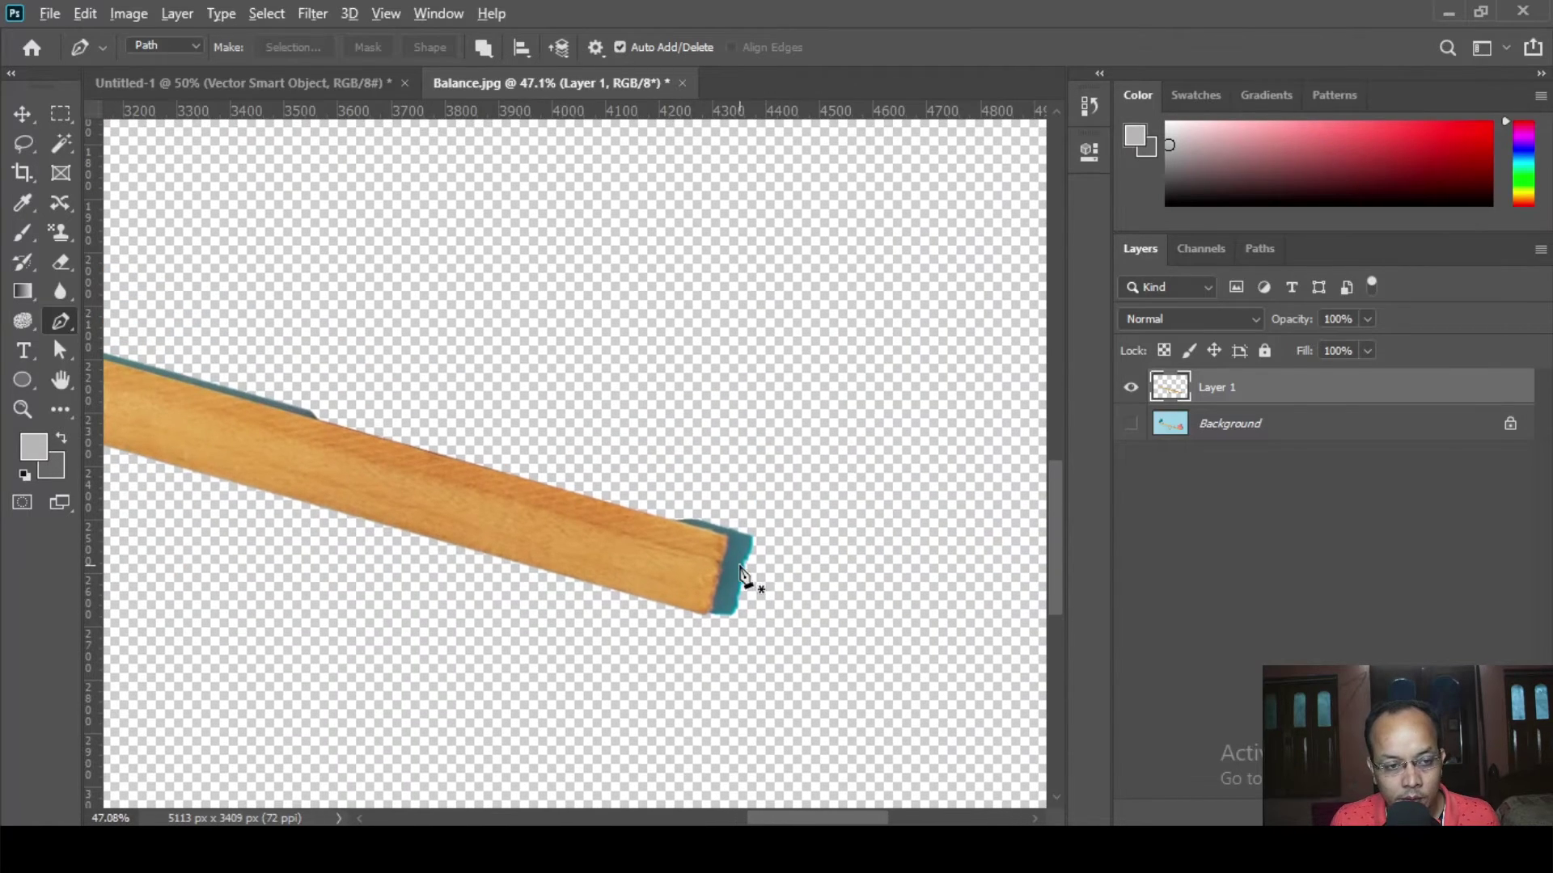
click(55, 151)
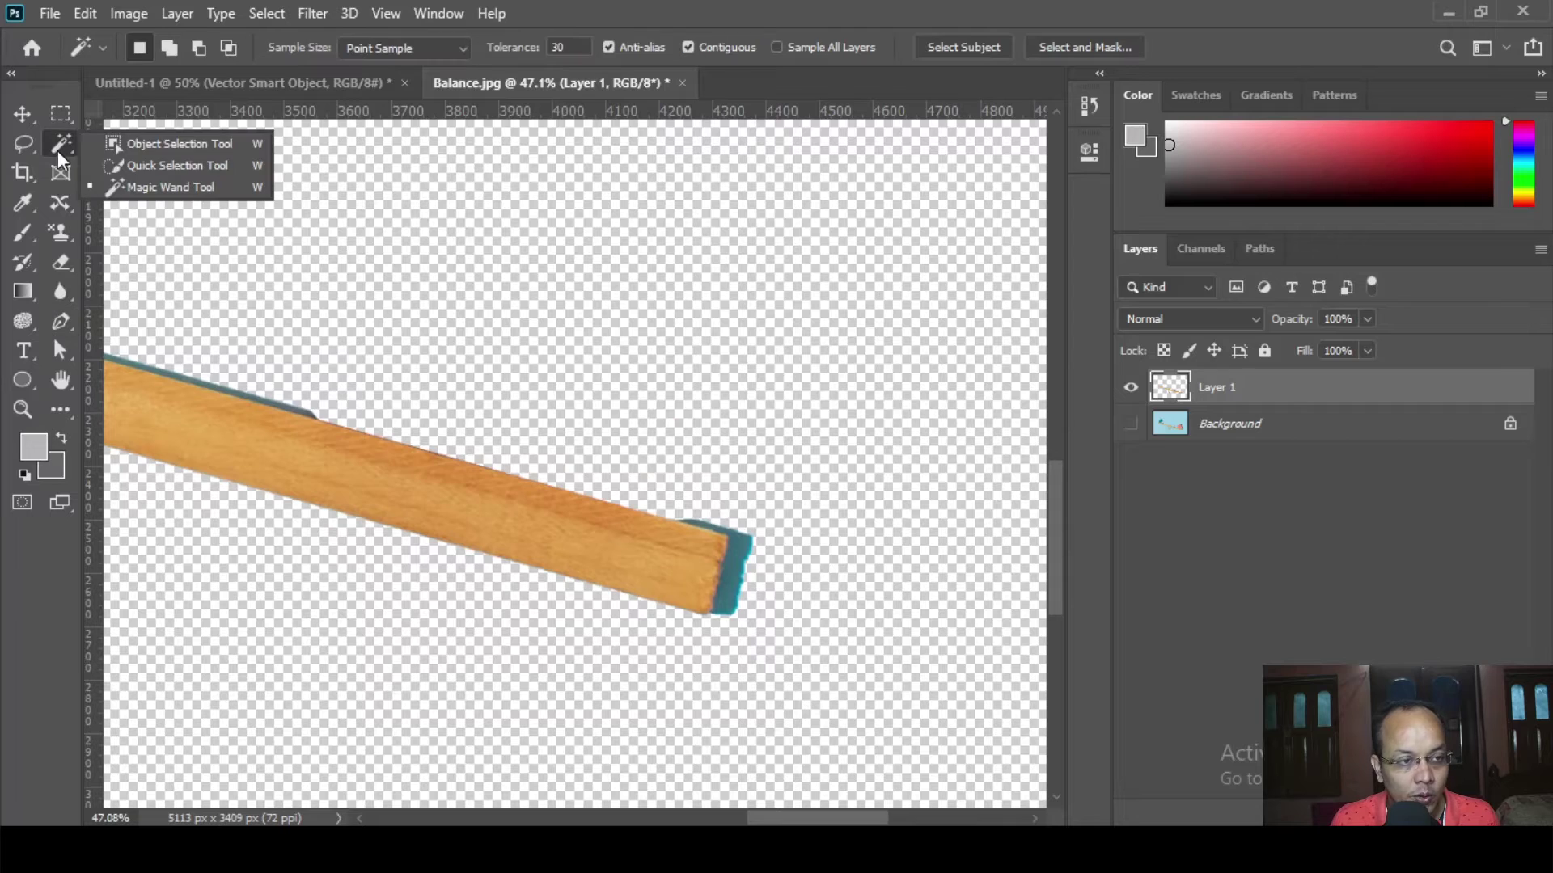
click(161, 183)
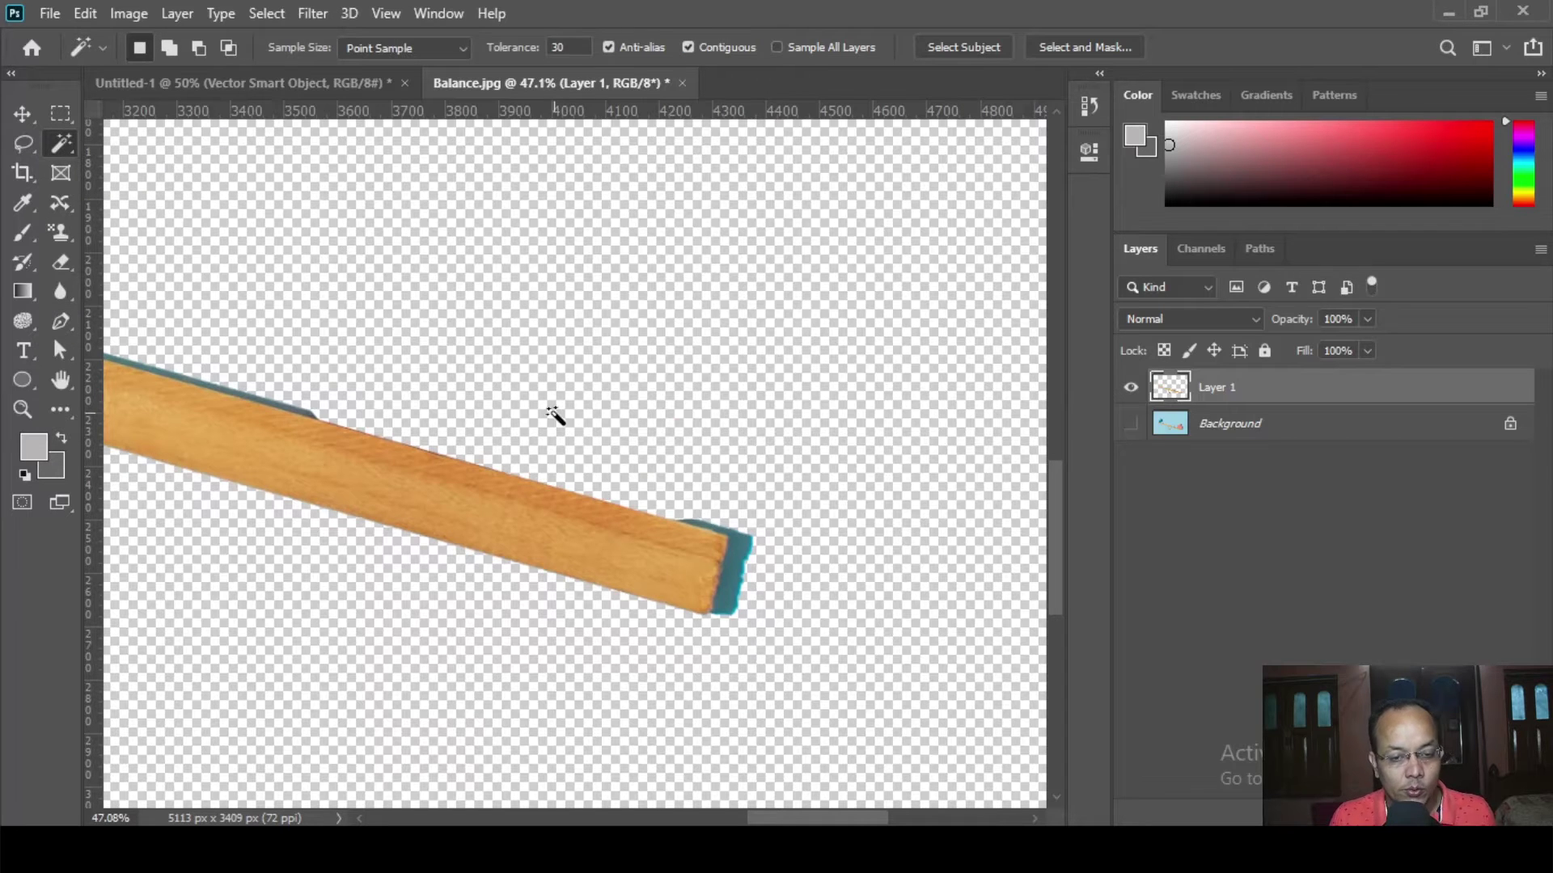
click(738, 568)
key(Delete)
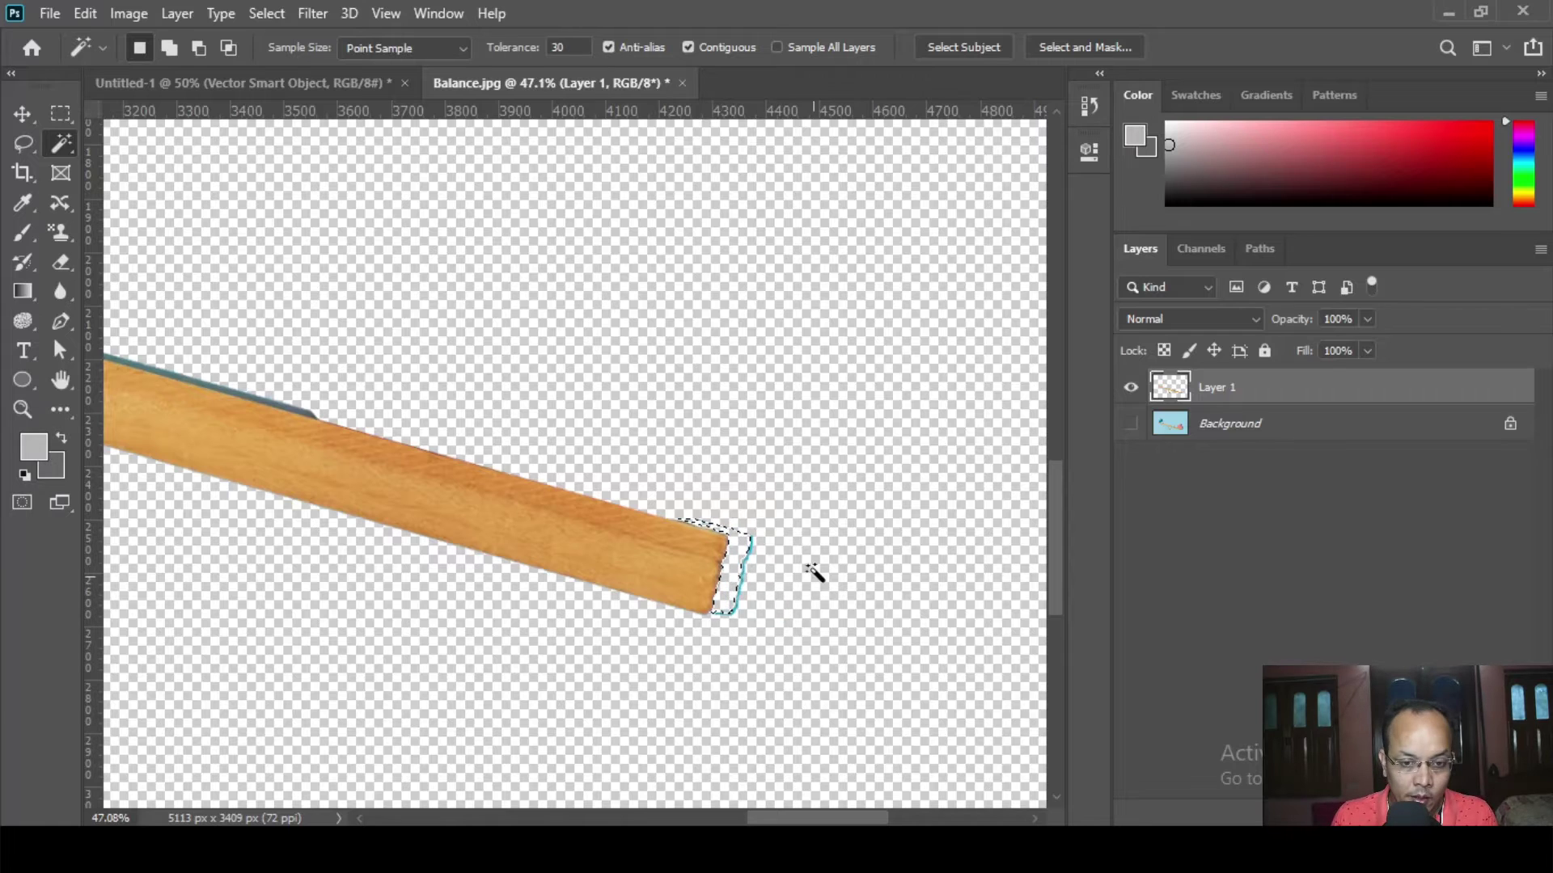
click(728, 619)
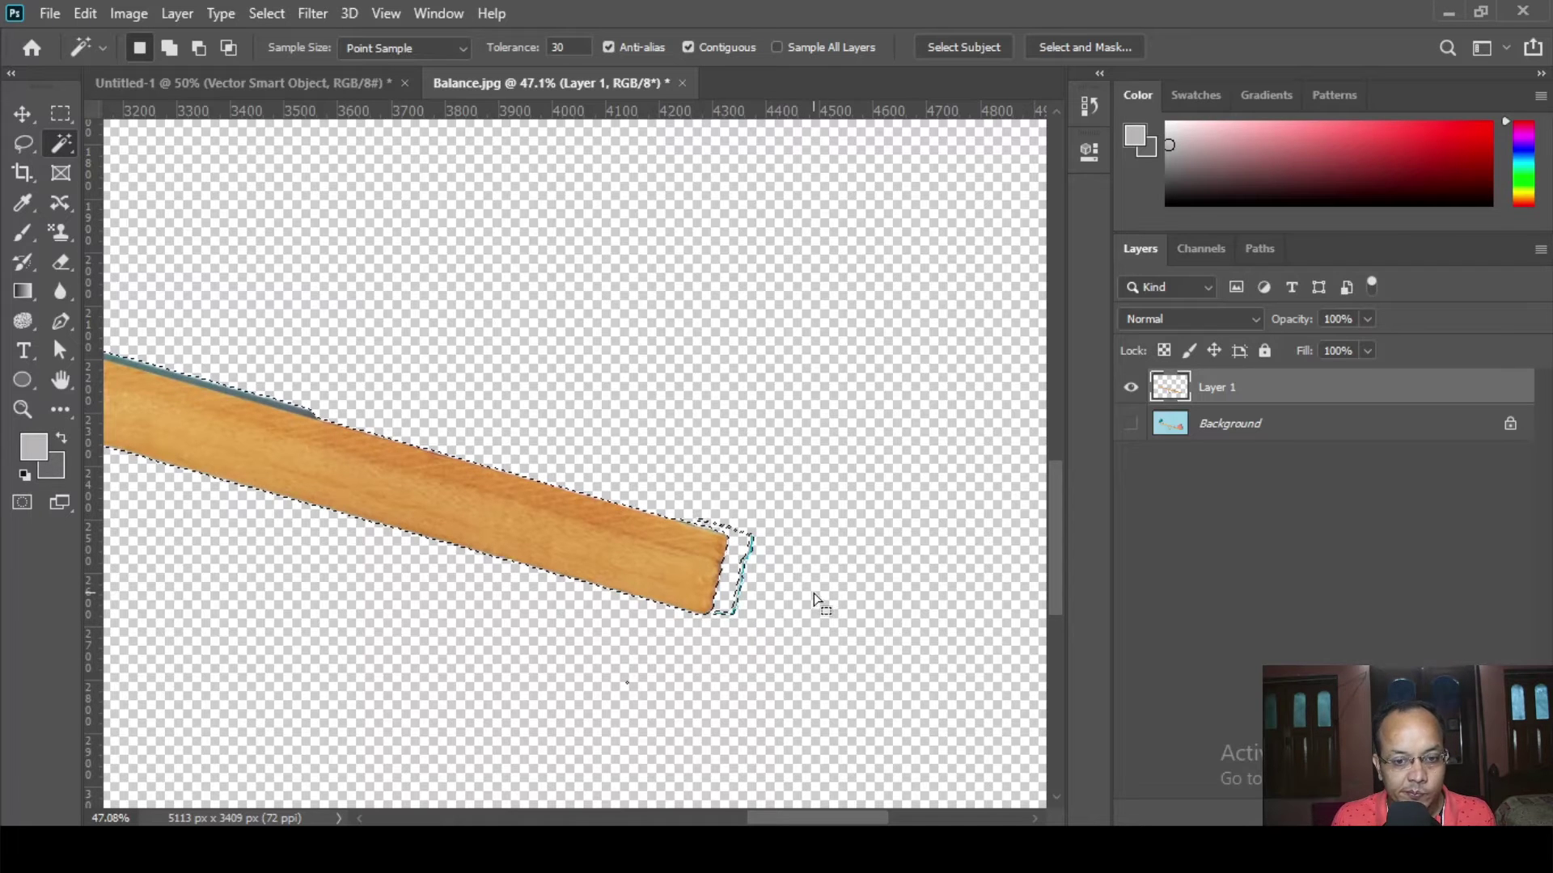
click(750, 568)
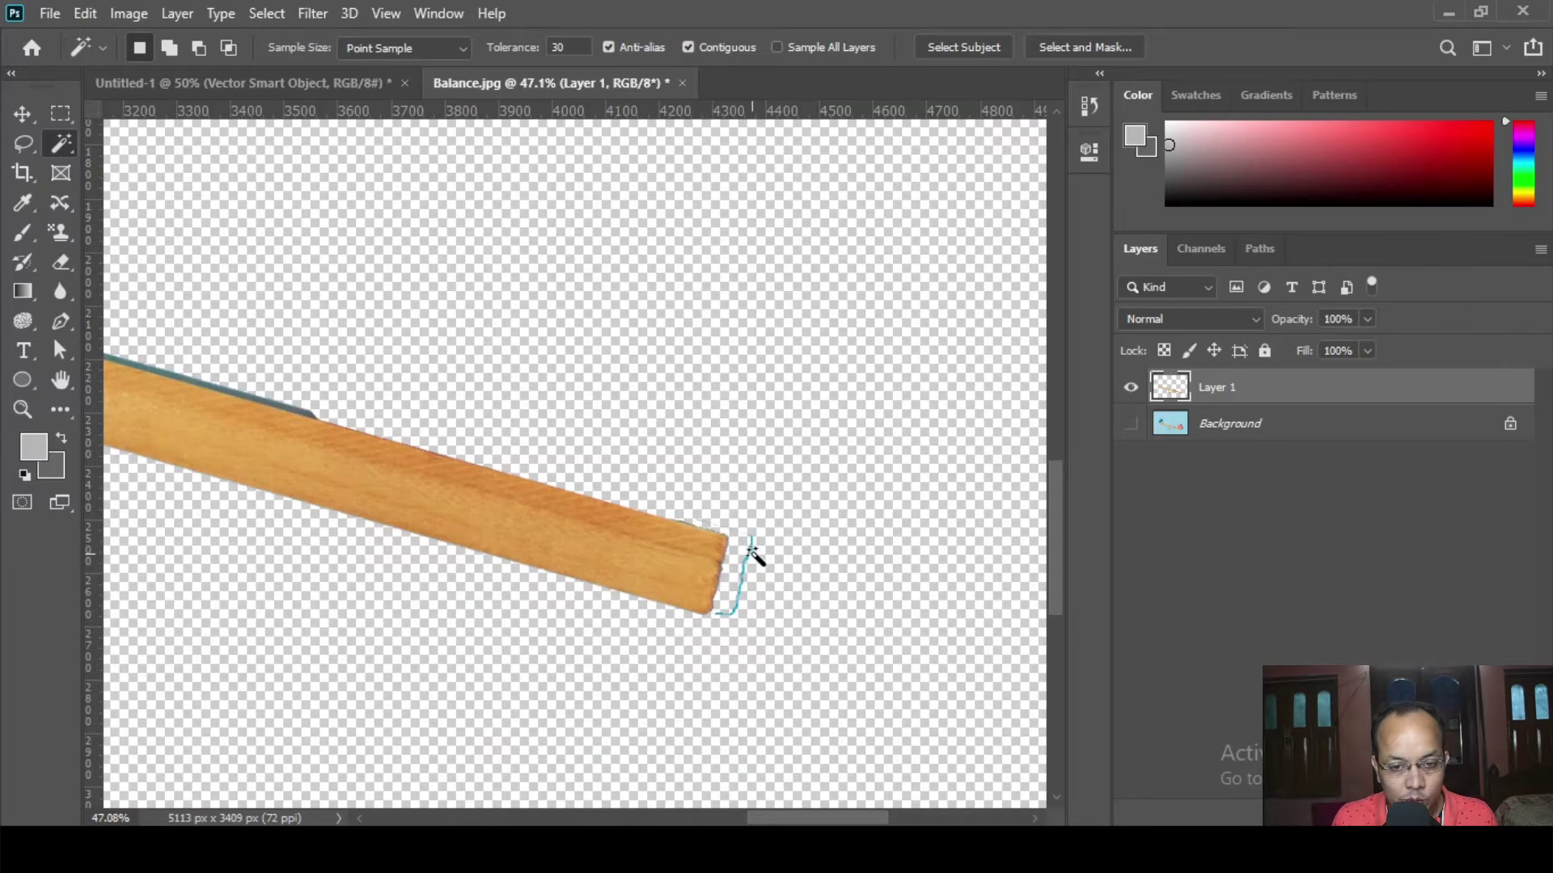
- Remove the teal shadow strip along the plank's upper edge between the former pink blocks and the triangular support
drag(474, 402, 985, 523)
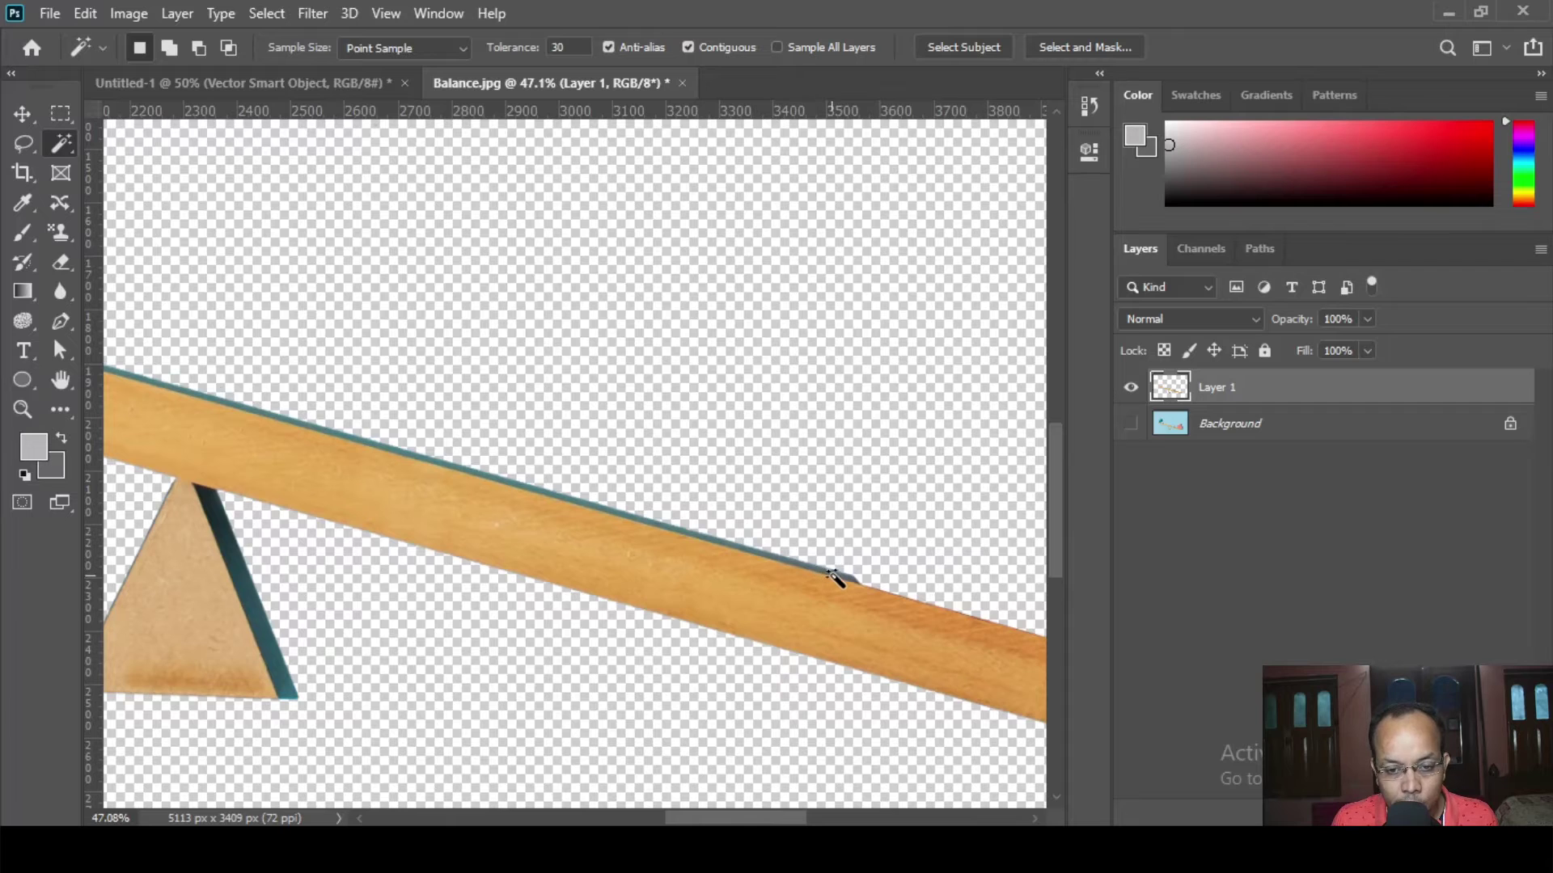
click(833, 576)
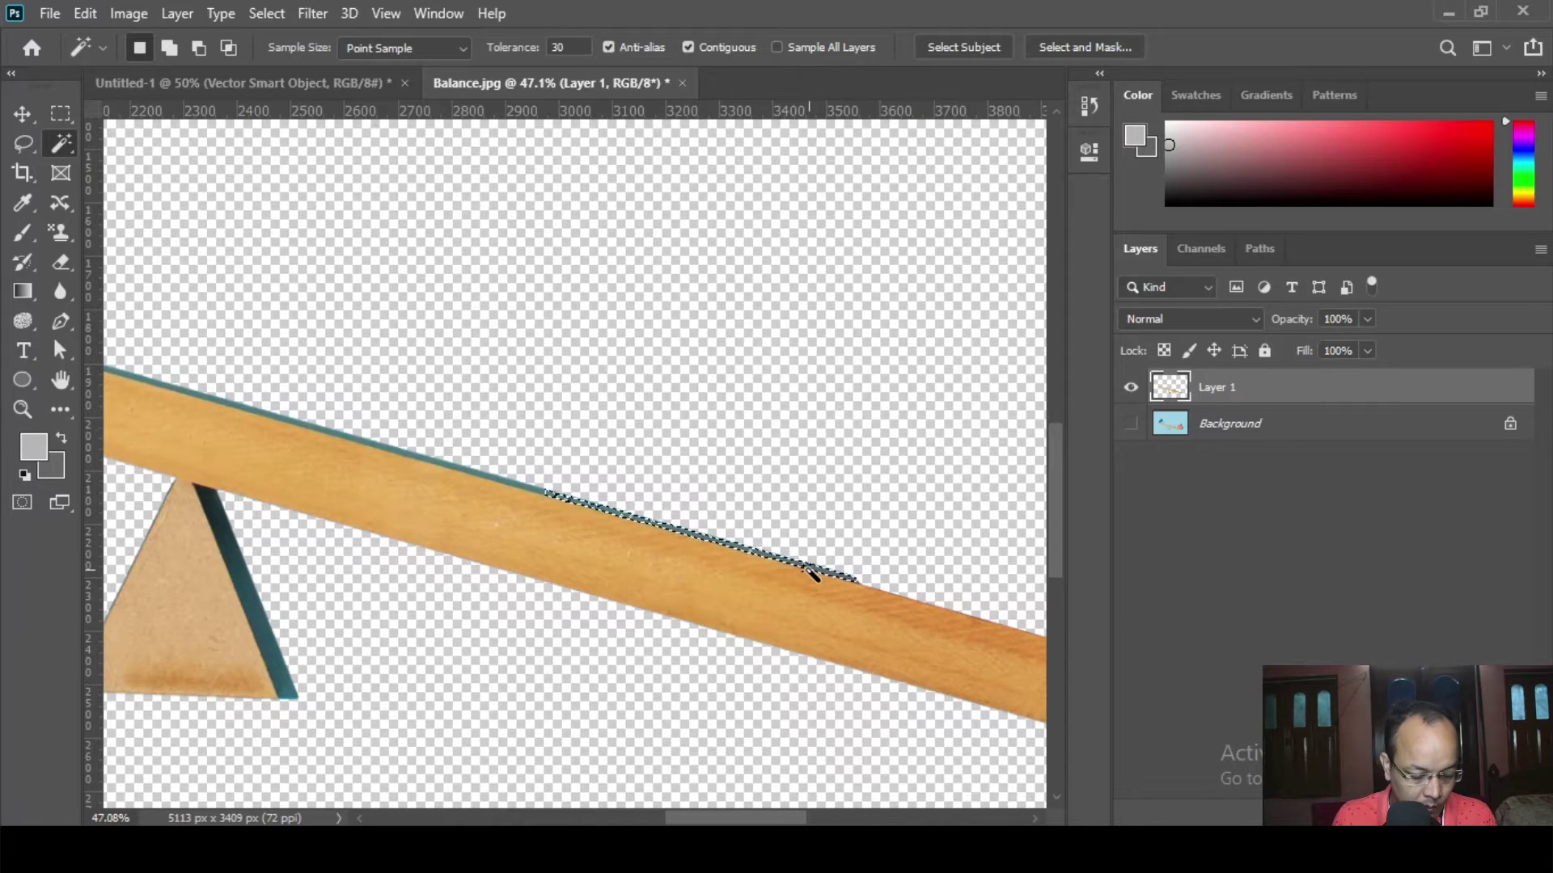
key(Delete)
click(527, 488)
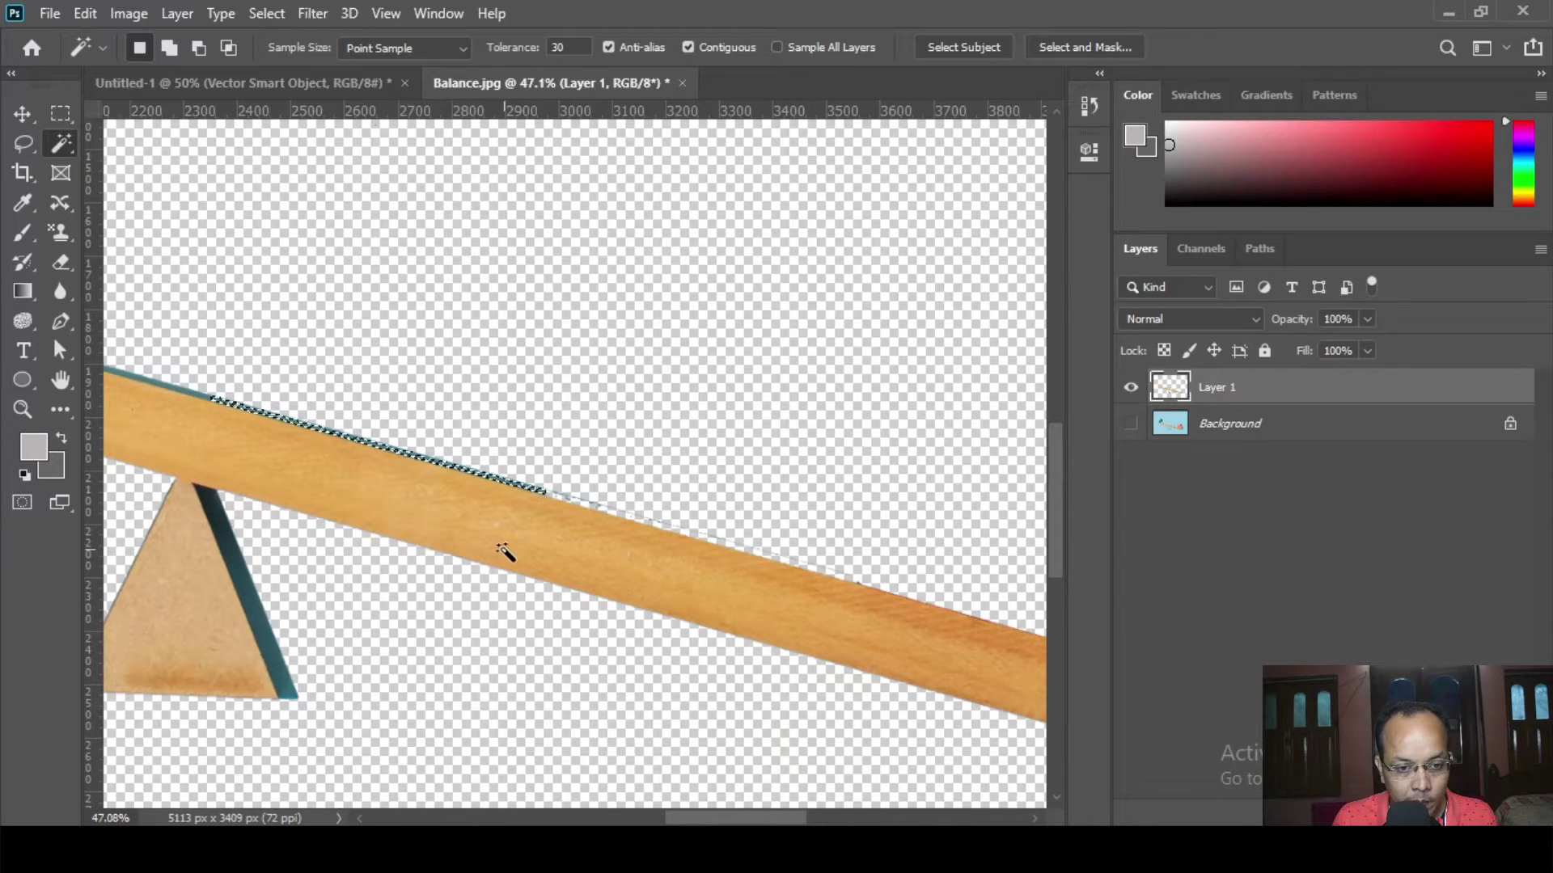
key(Delete)
- Remove the remaining shadow strip along the plank's upper edge, from the triangular support up to its raised end
drag(437, 534, 604, 582)
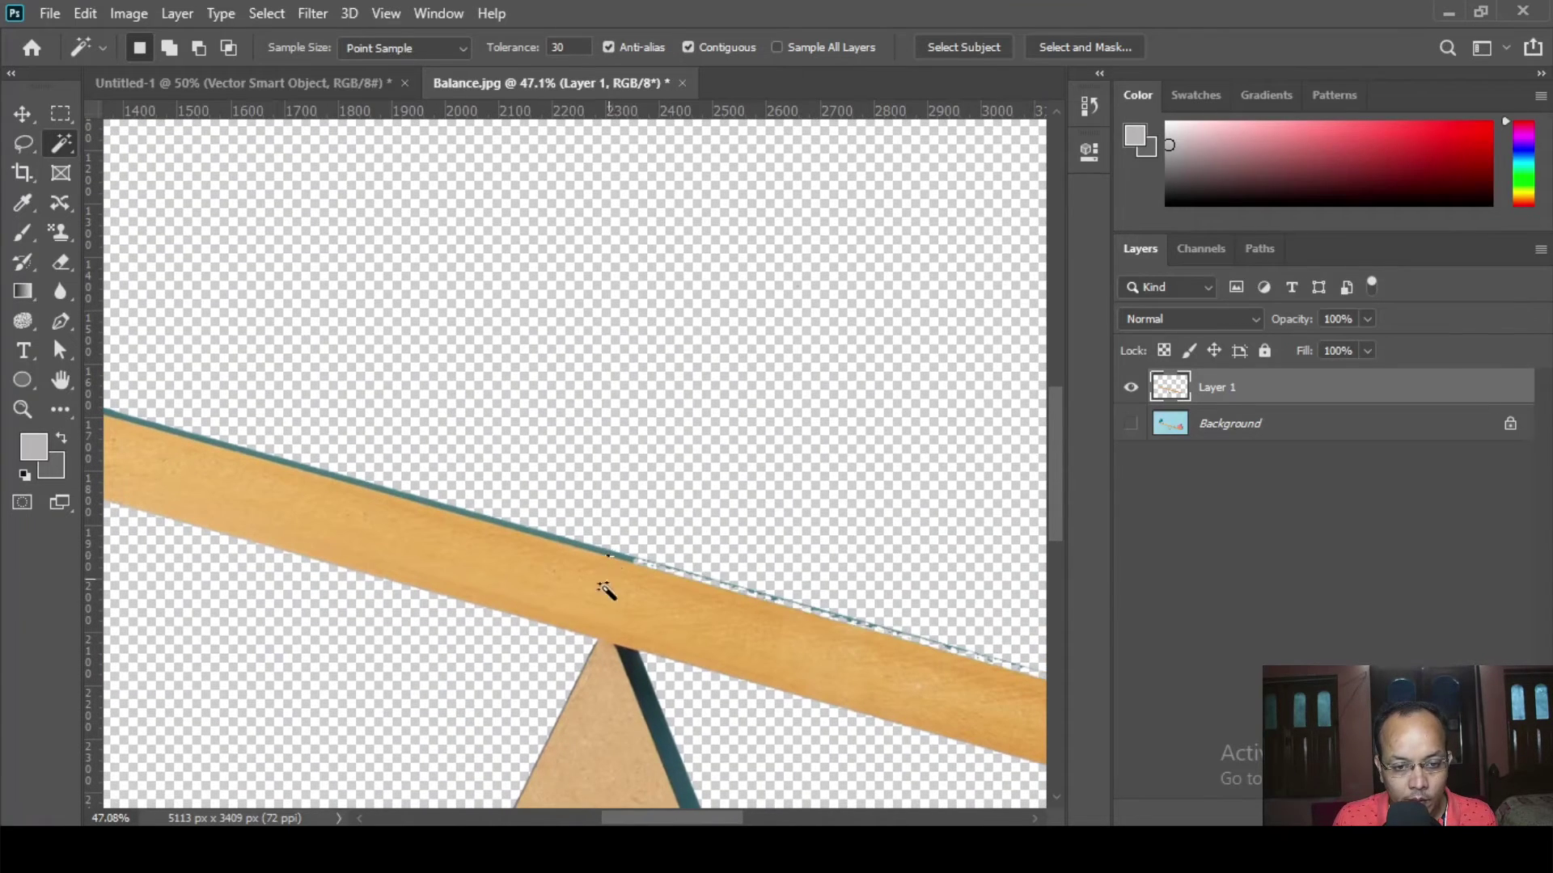
click(602, 554)
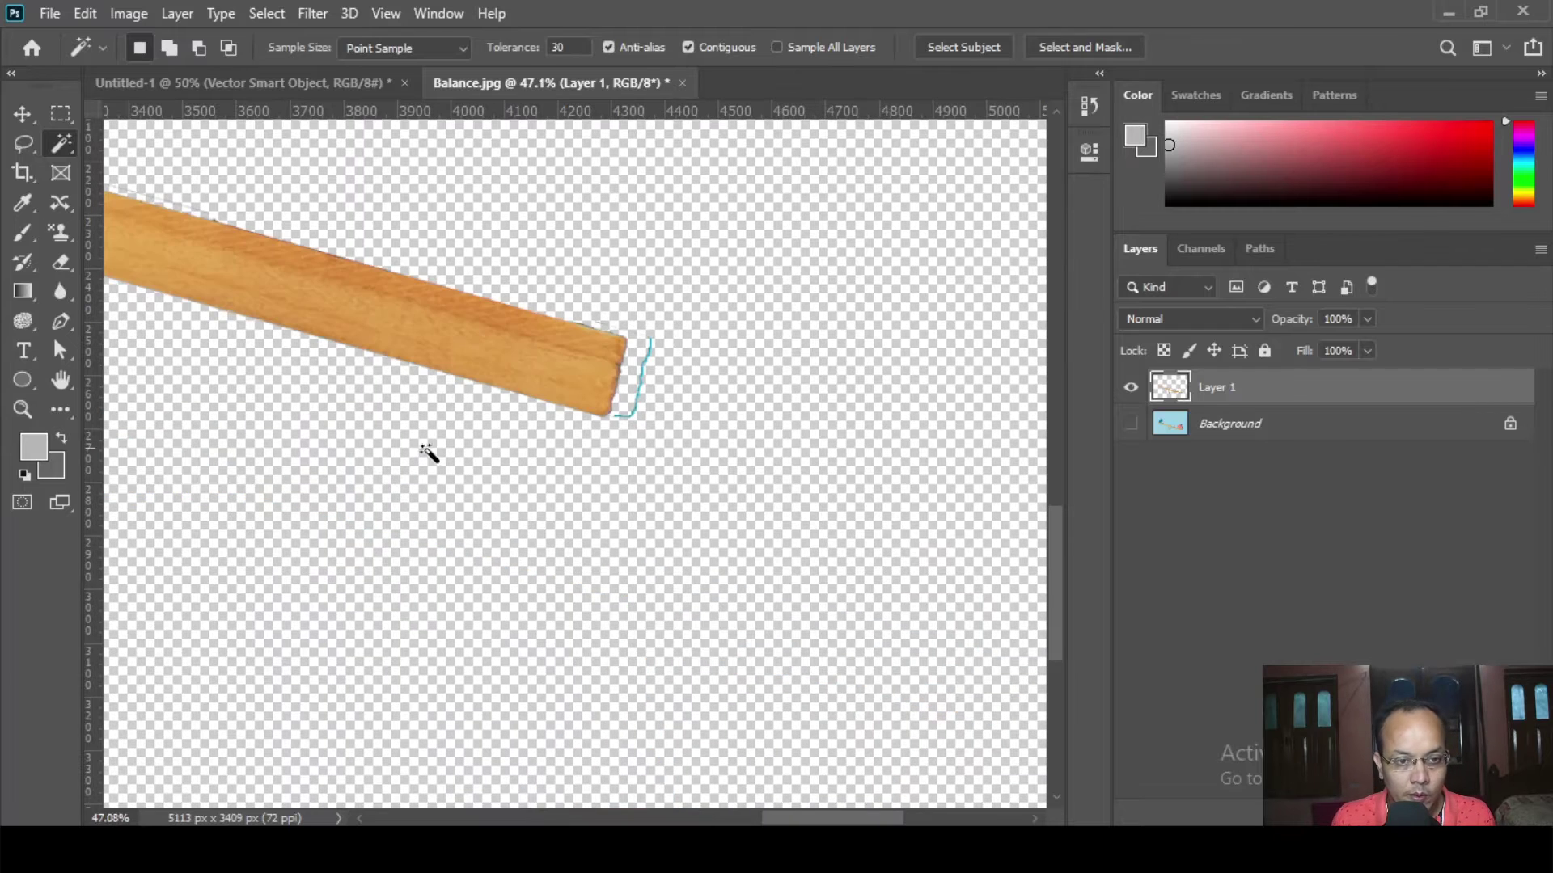
drag(336, 426, 975, 783)
drag(453, 611, 924, 735)
drag(452, 550, 857, 715)
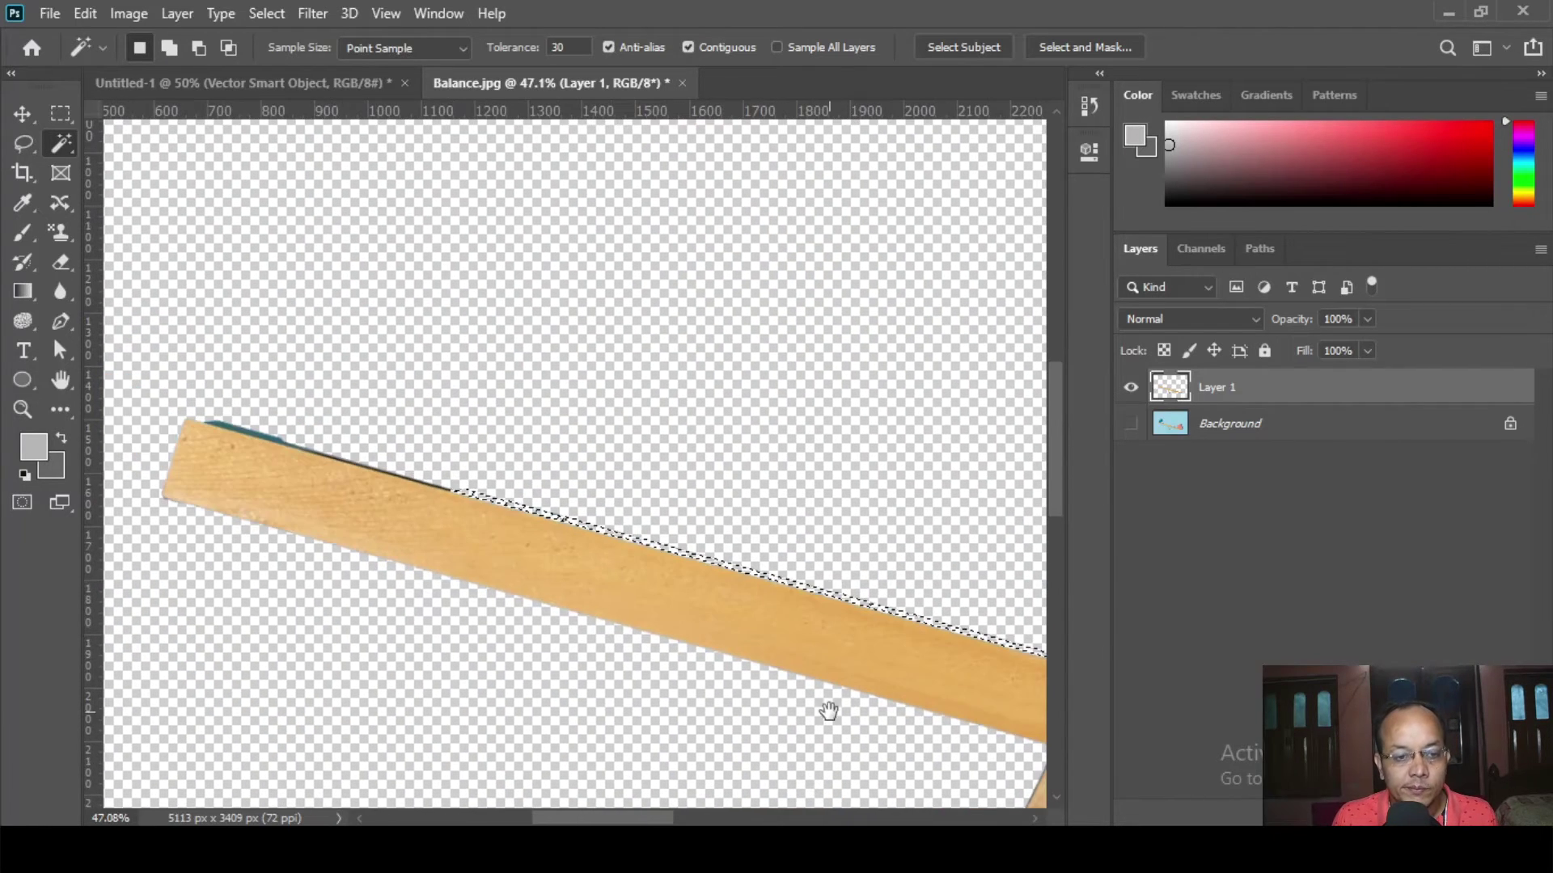
click(273, 440)
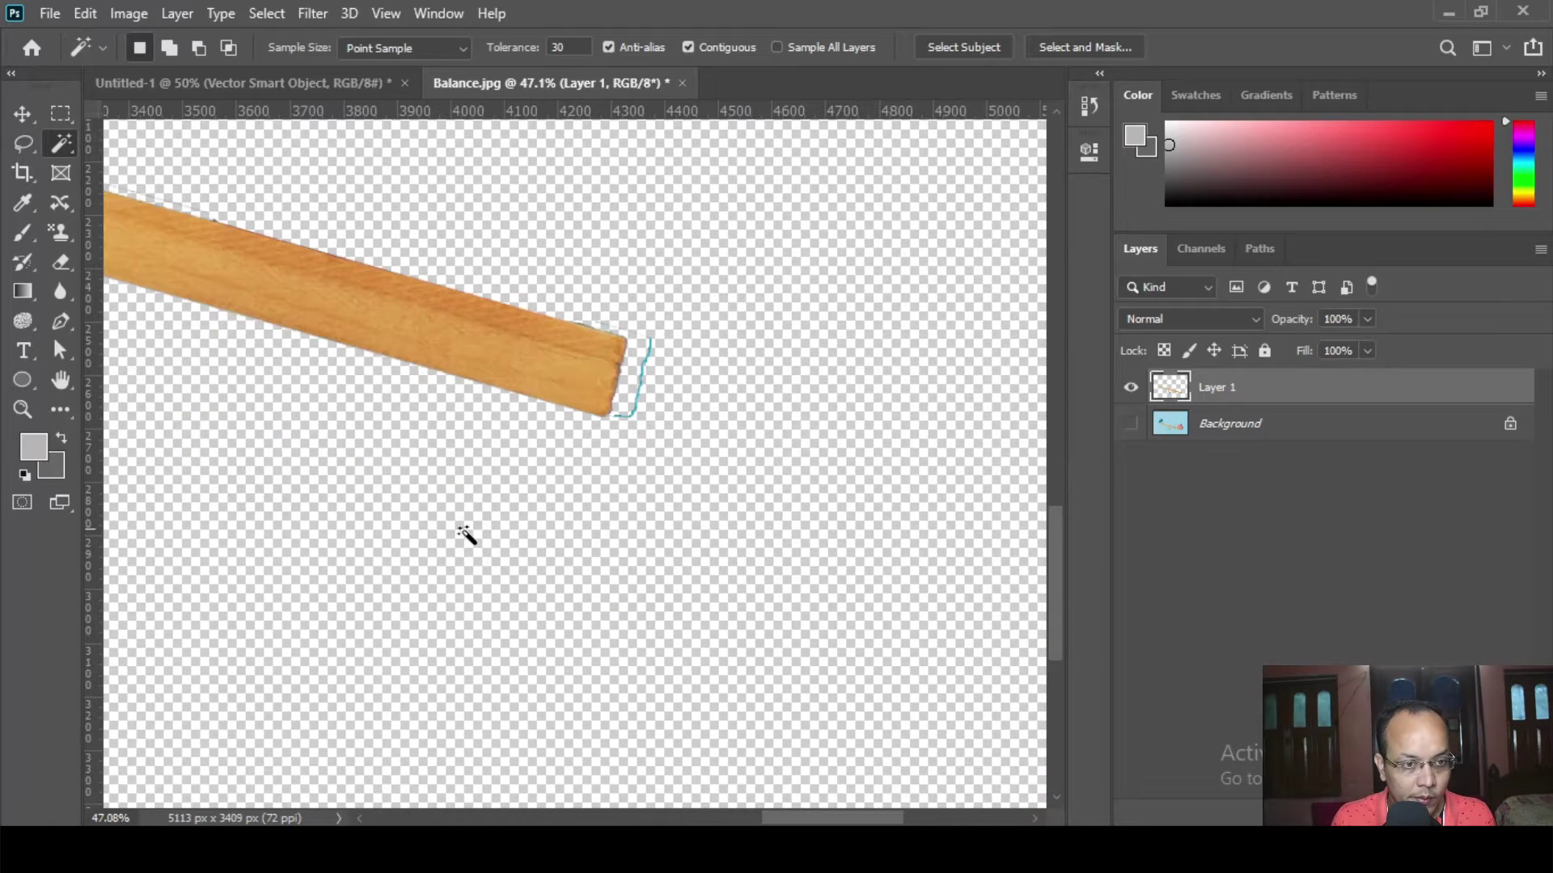
- Delete the dark teal shadow beside the triangular support with the Magic Wand, including its lower tip and upper corner
key(ctrl+0)
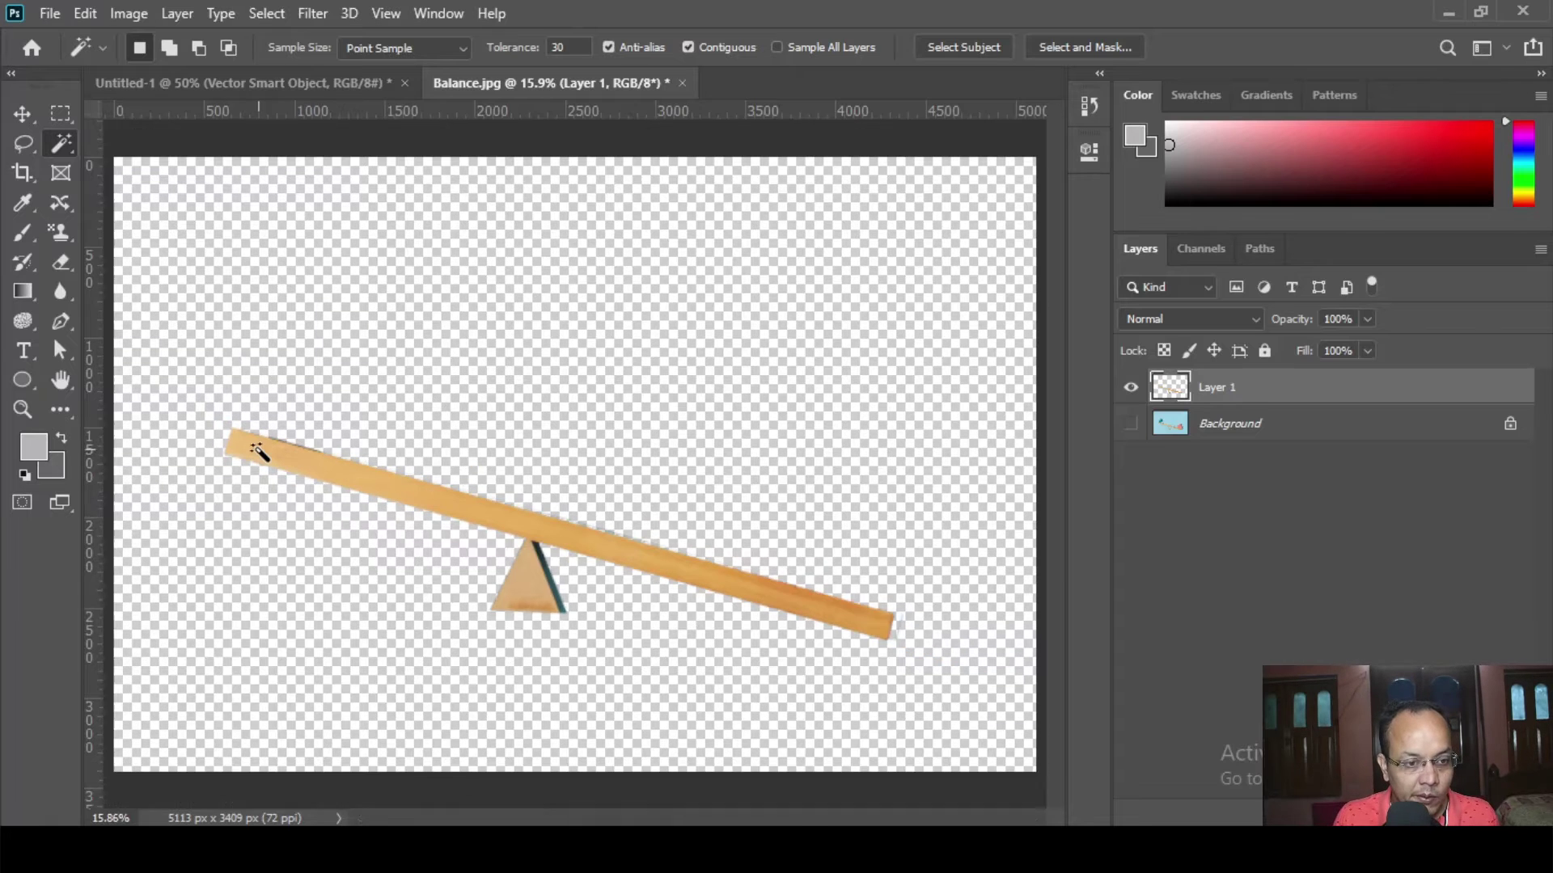
scroll(582, 652, up, 4)
scroll(560, 554, up, 5)
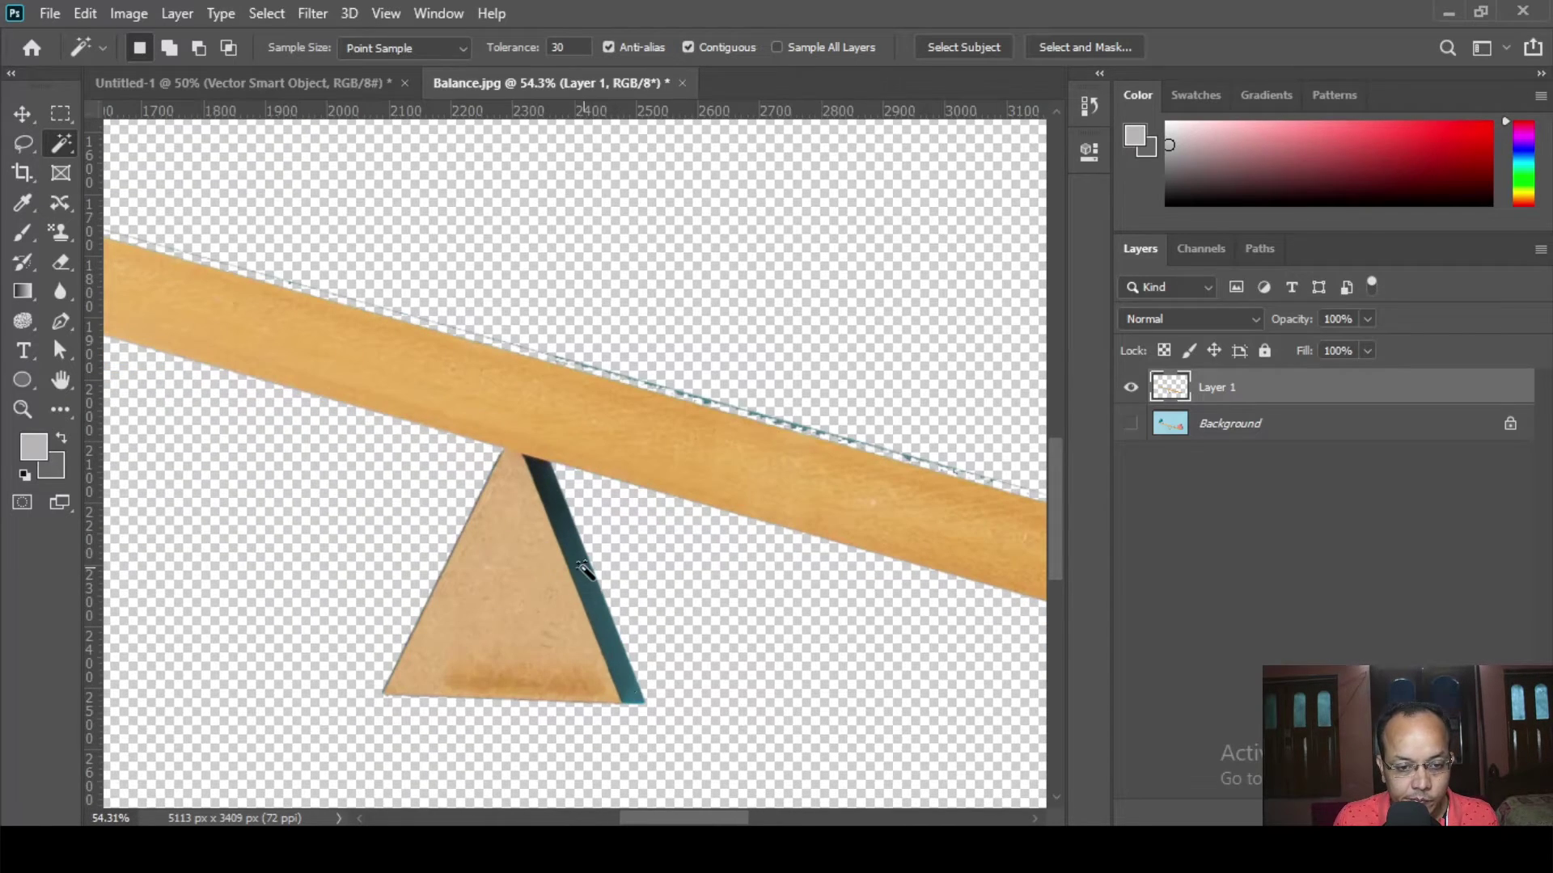
click(583, 566)
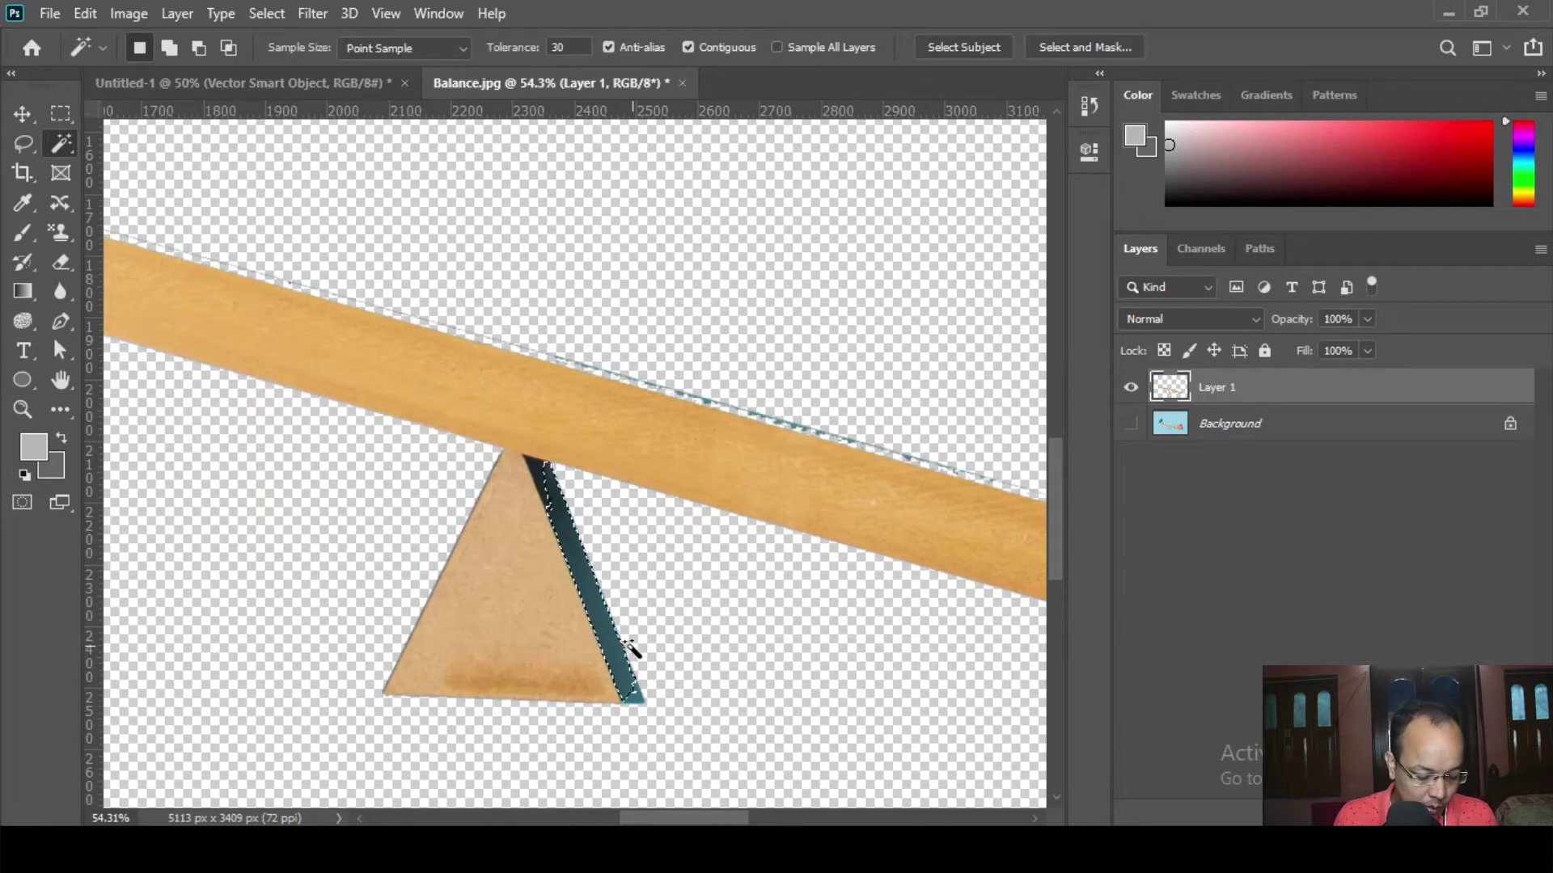
key(Delete)
click(632, 686)
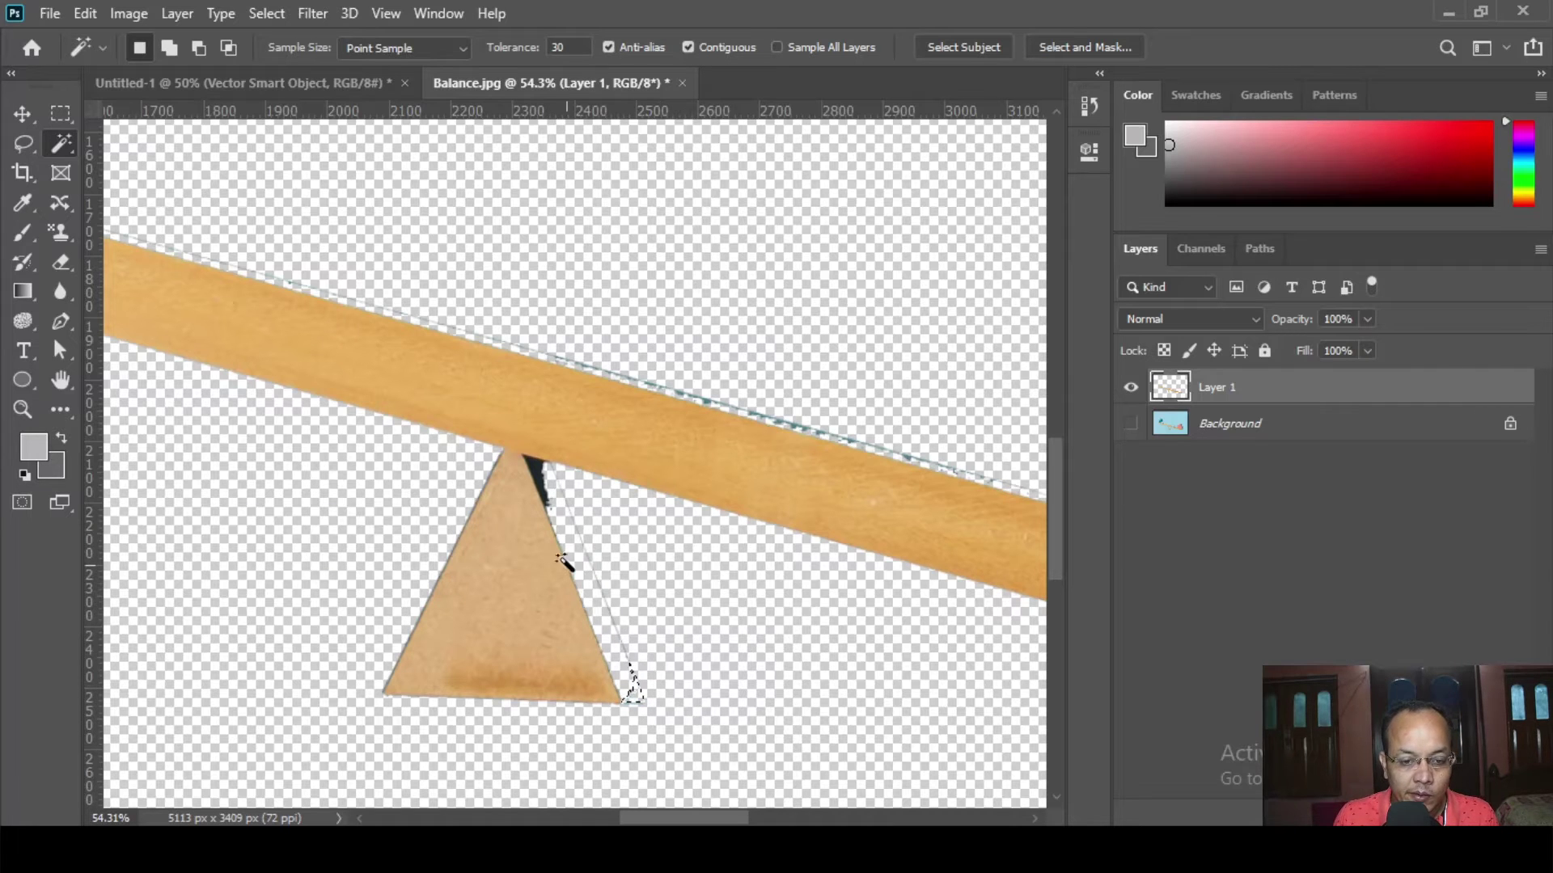
click(536, 469)
key(Delete)
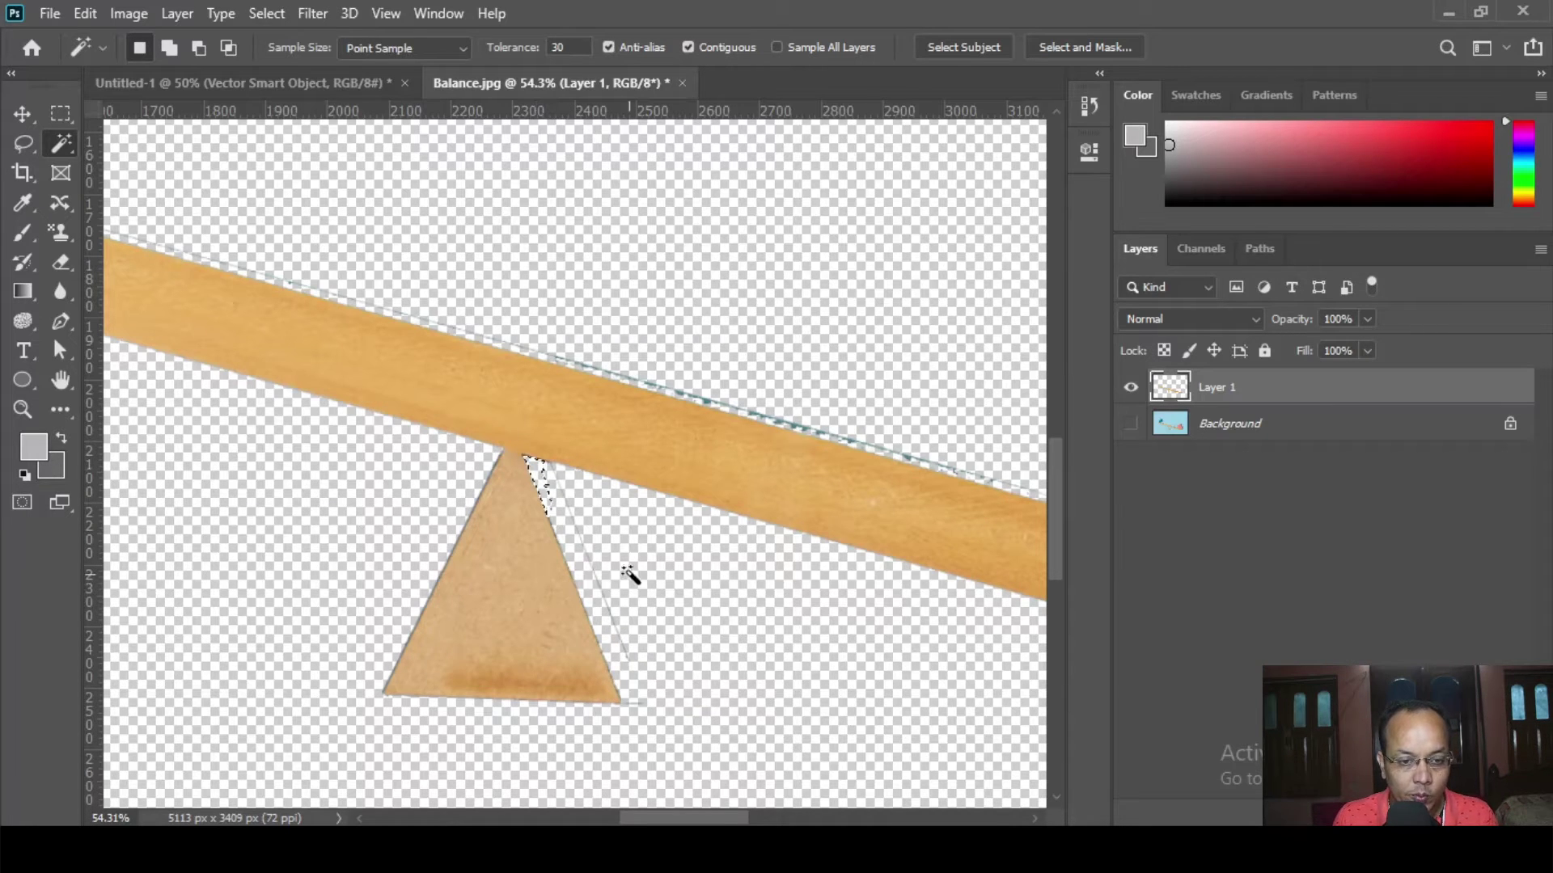
scroll(566, 482, down, 5)
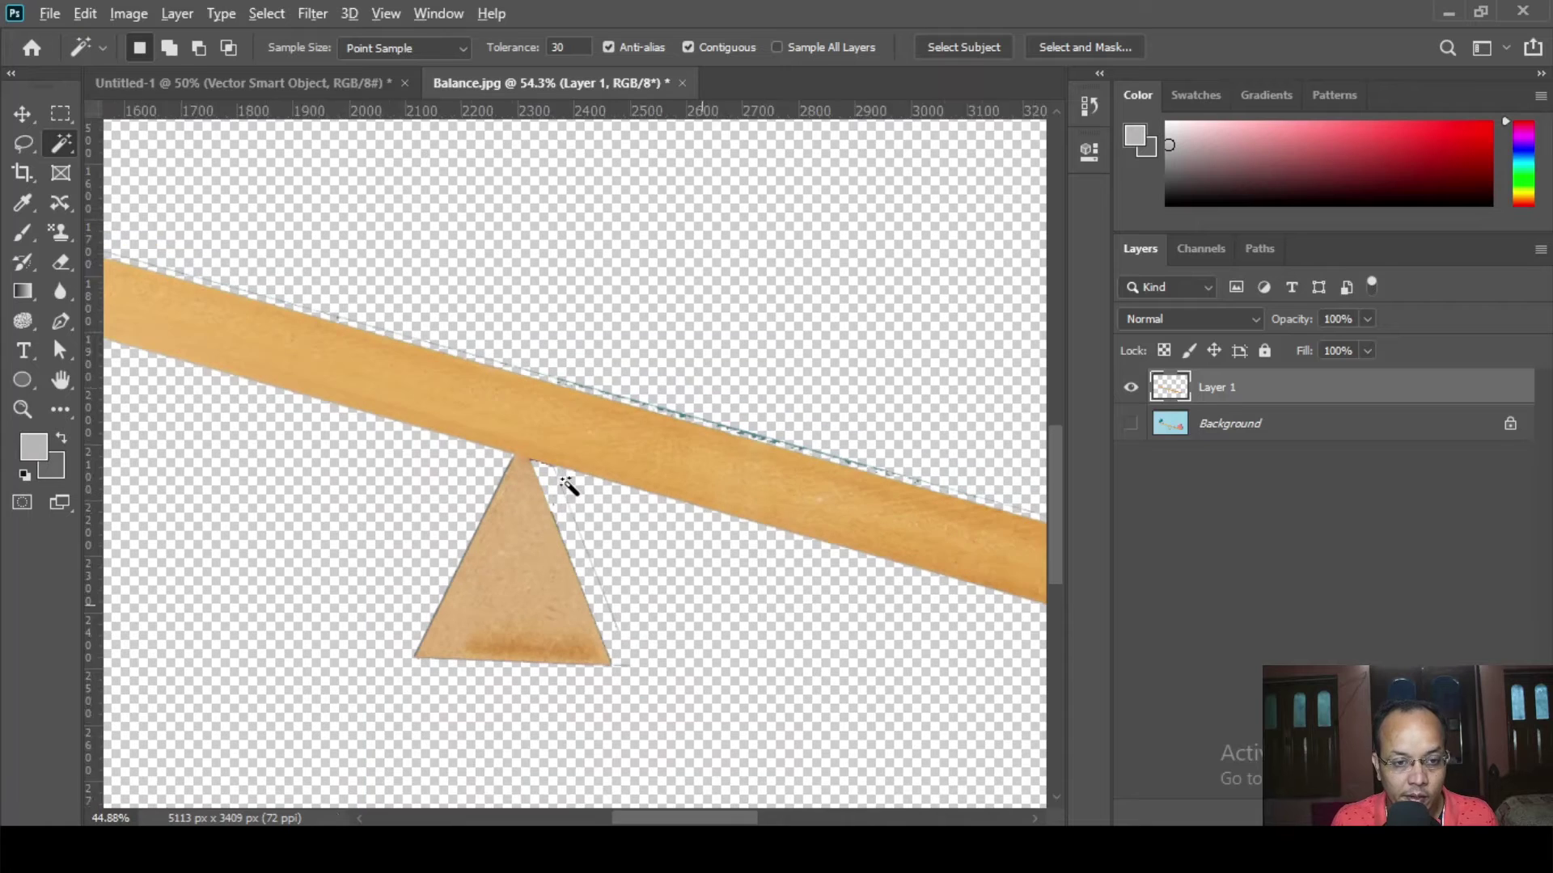
- Select the whole plank and its triangular support on Layer 1 with the Magic Wand at tolerance 30
scroll(568, 483, down, 2)
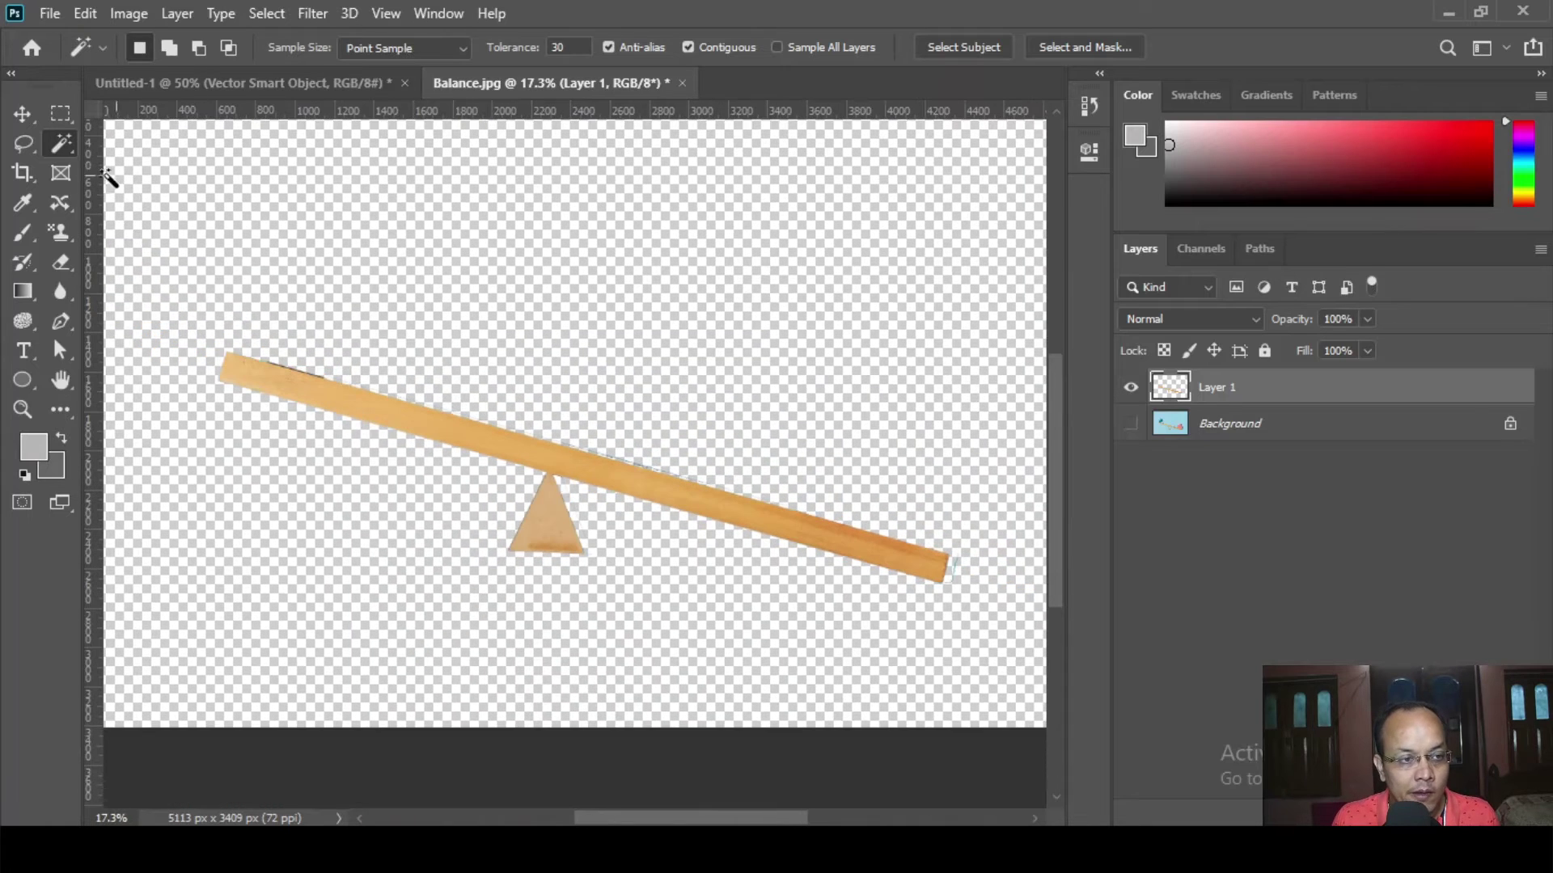
click(260, 381)
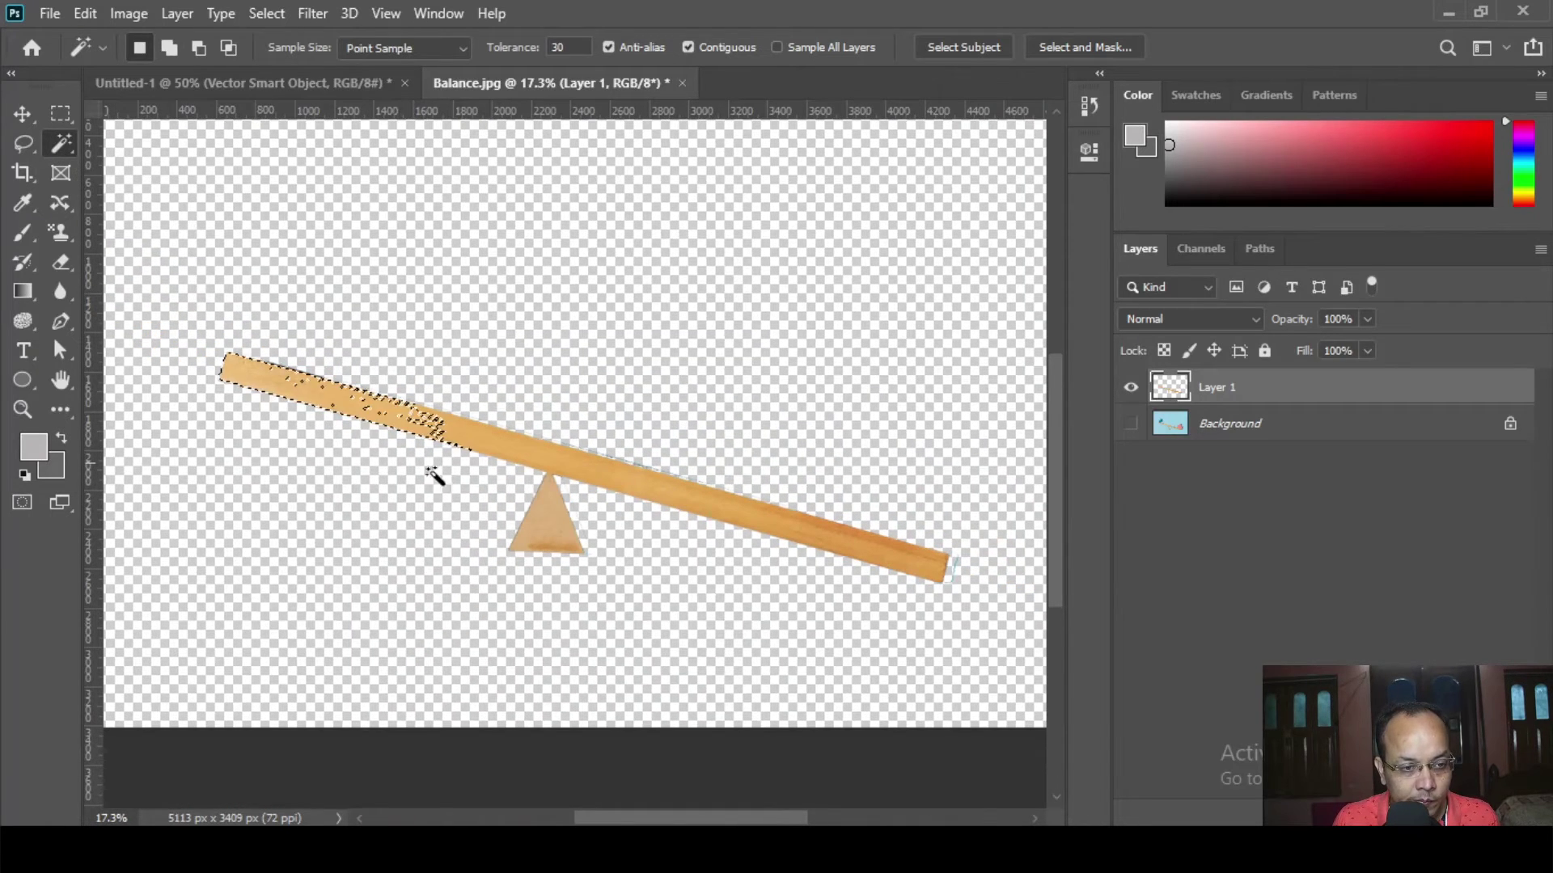
shift+click(560, 540)
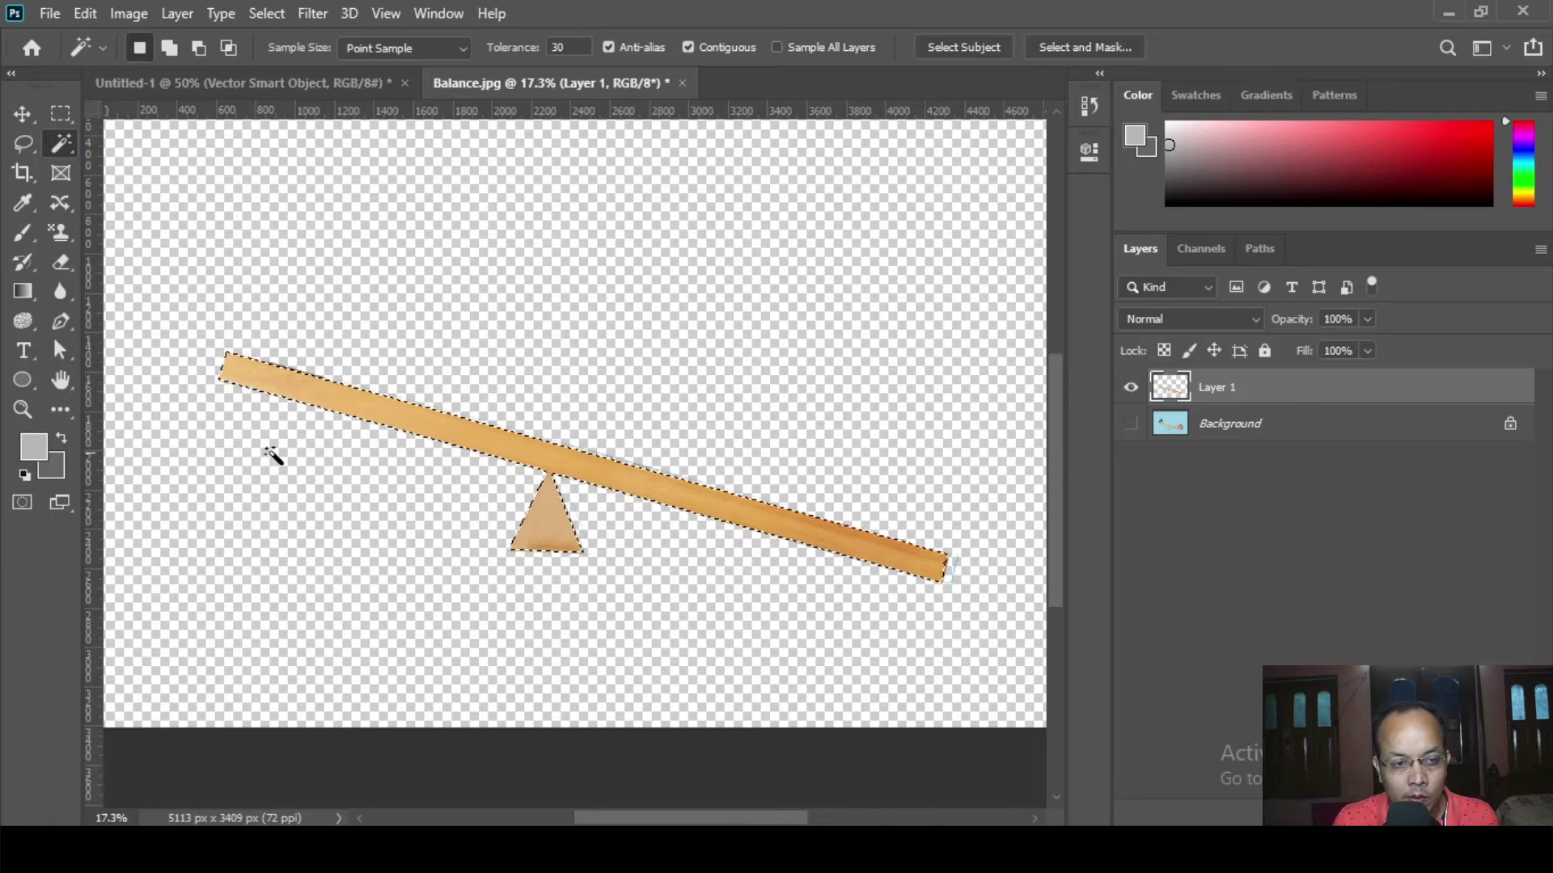
- Examine the selection outline along the whole plank and around the triangular support for gaps or leftover fringes
scroll(588, 526, up, 2)
scroll(588, 526, up, 2)
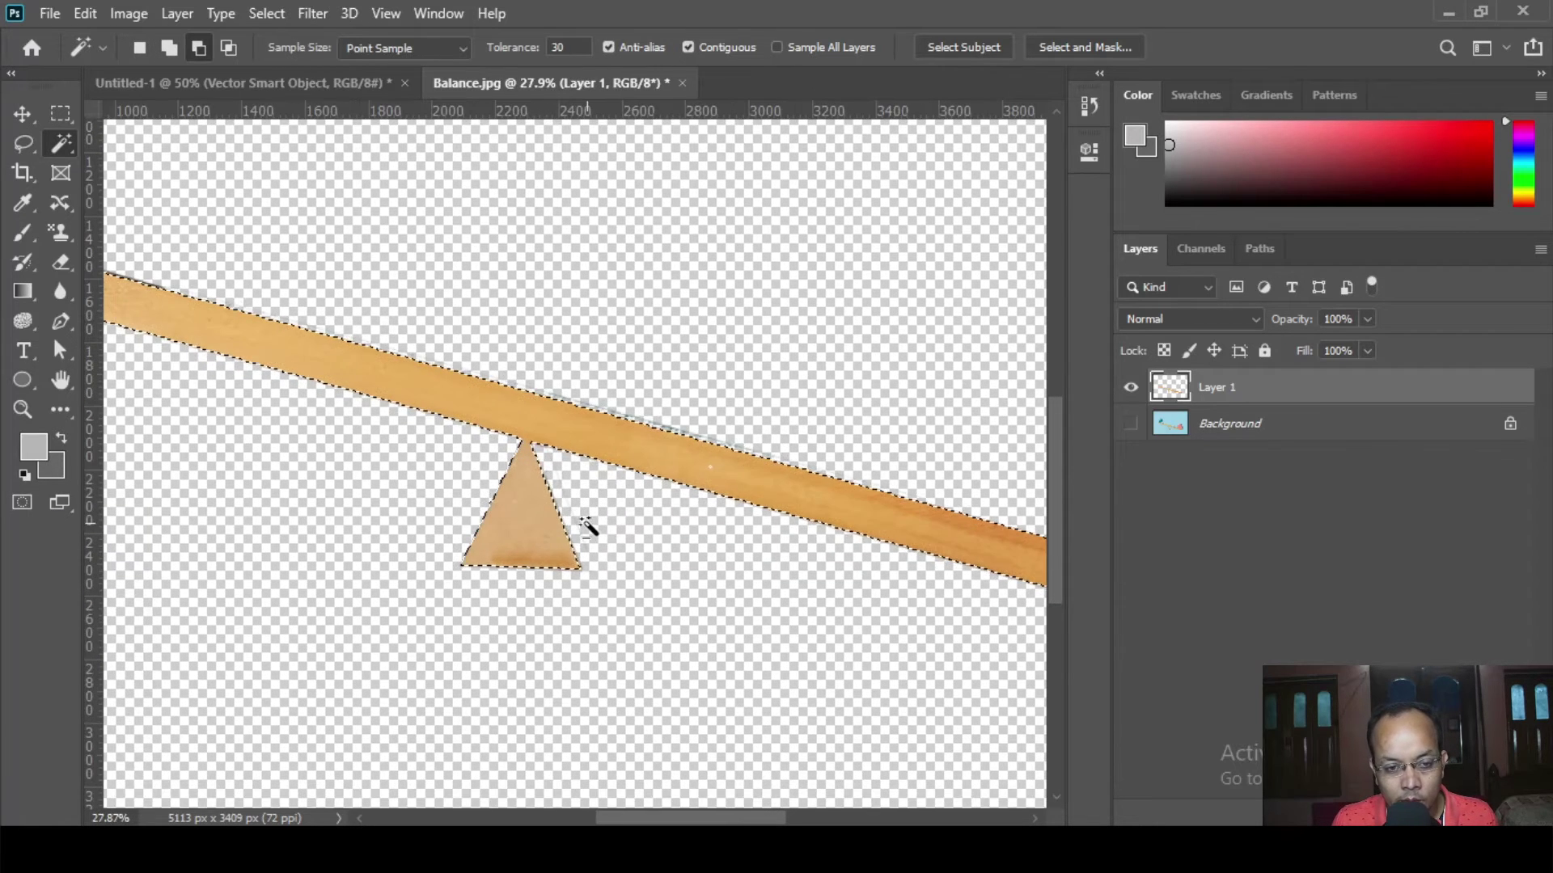
drag(881, 620, 460, 583)
scroll(271, 437, up, 3)
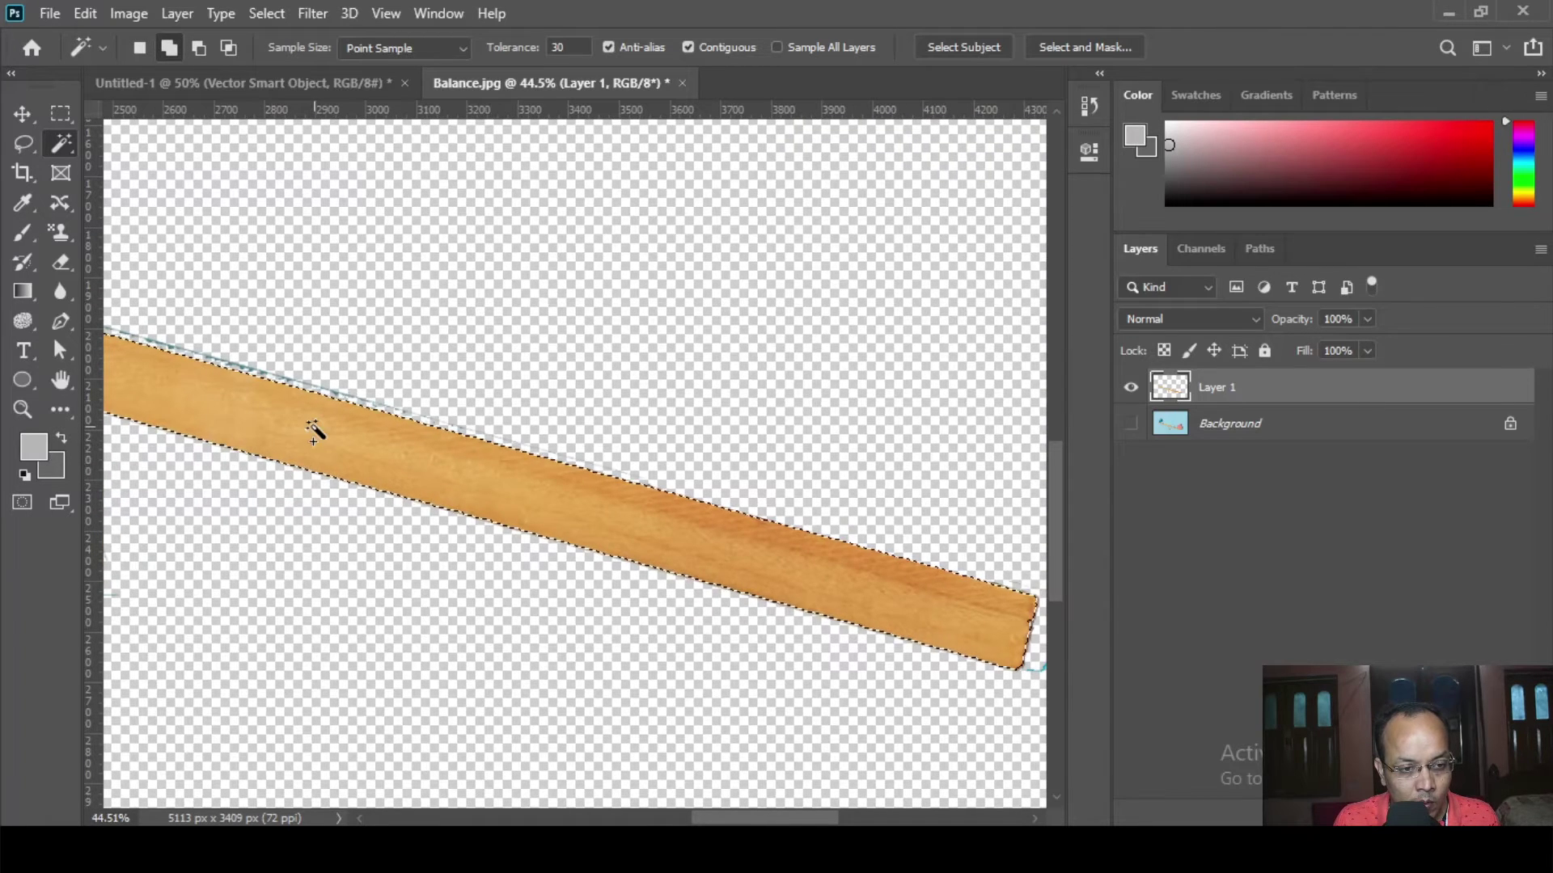
drag(847, 693, 513, 617)
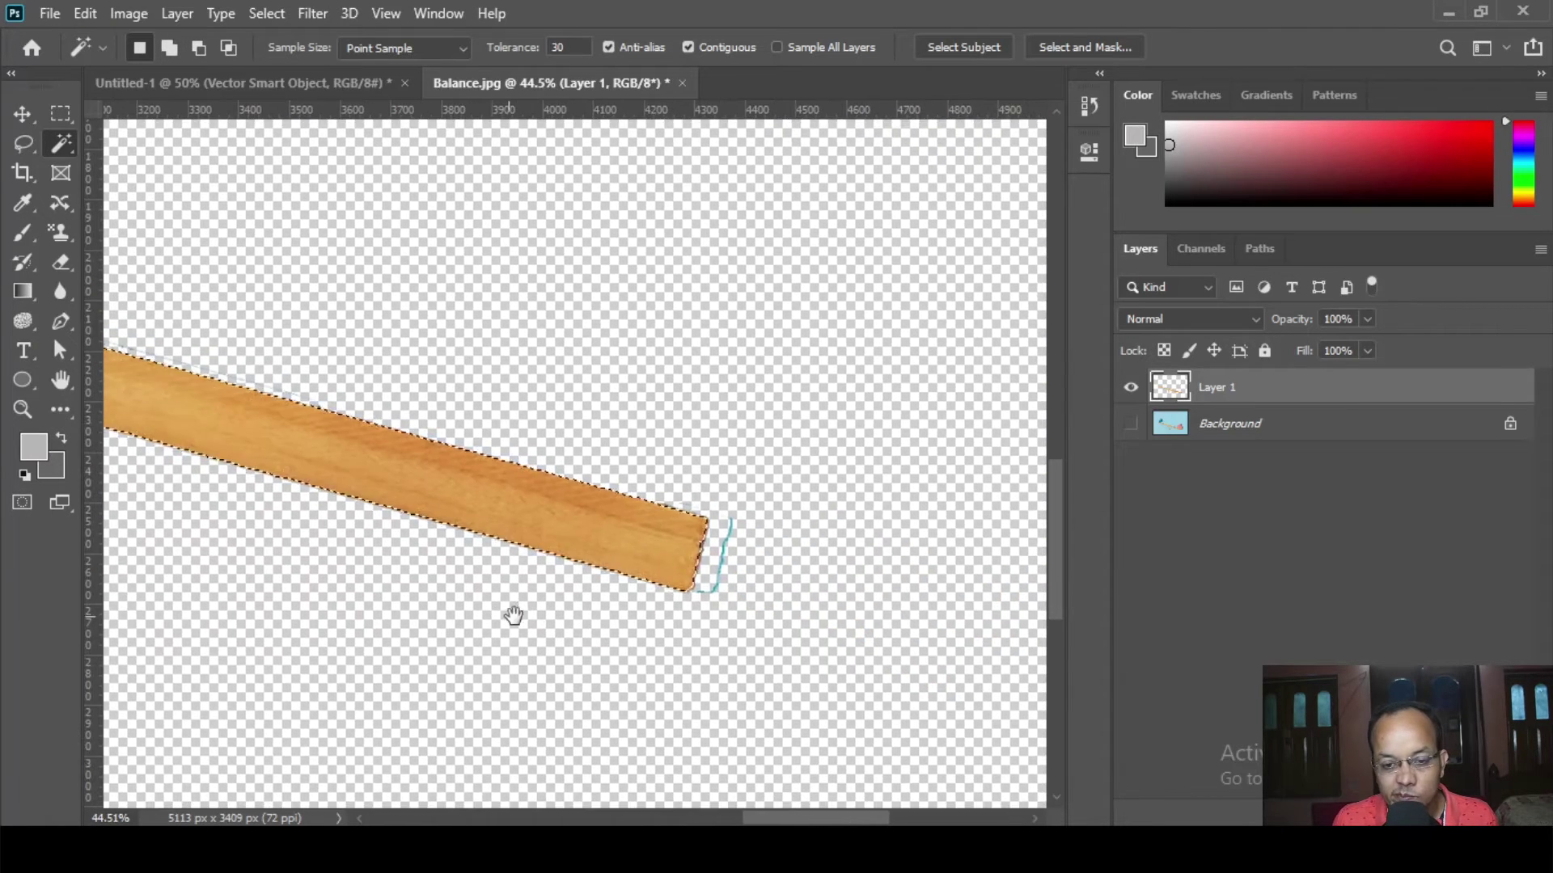
drag(243, 530, 704, 582)
drag(323, 517, 555, 572)
drag(194, 371, 566, 501)
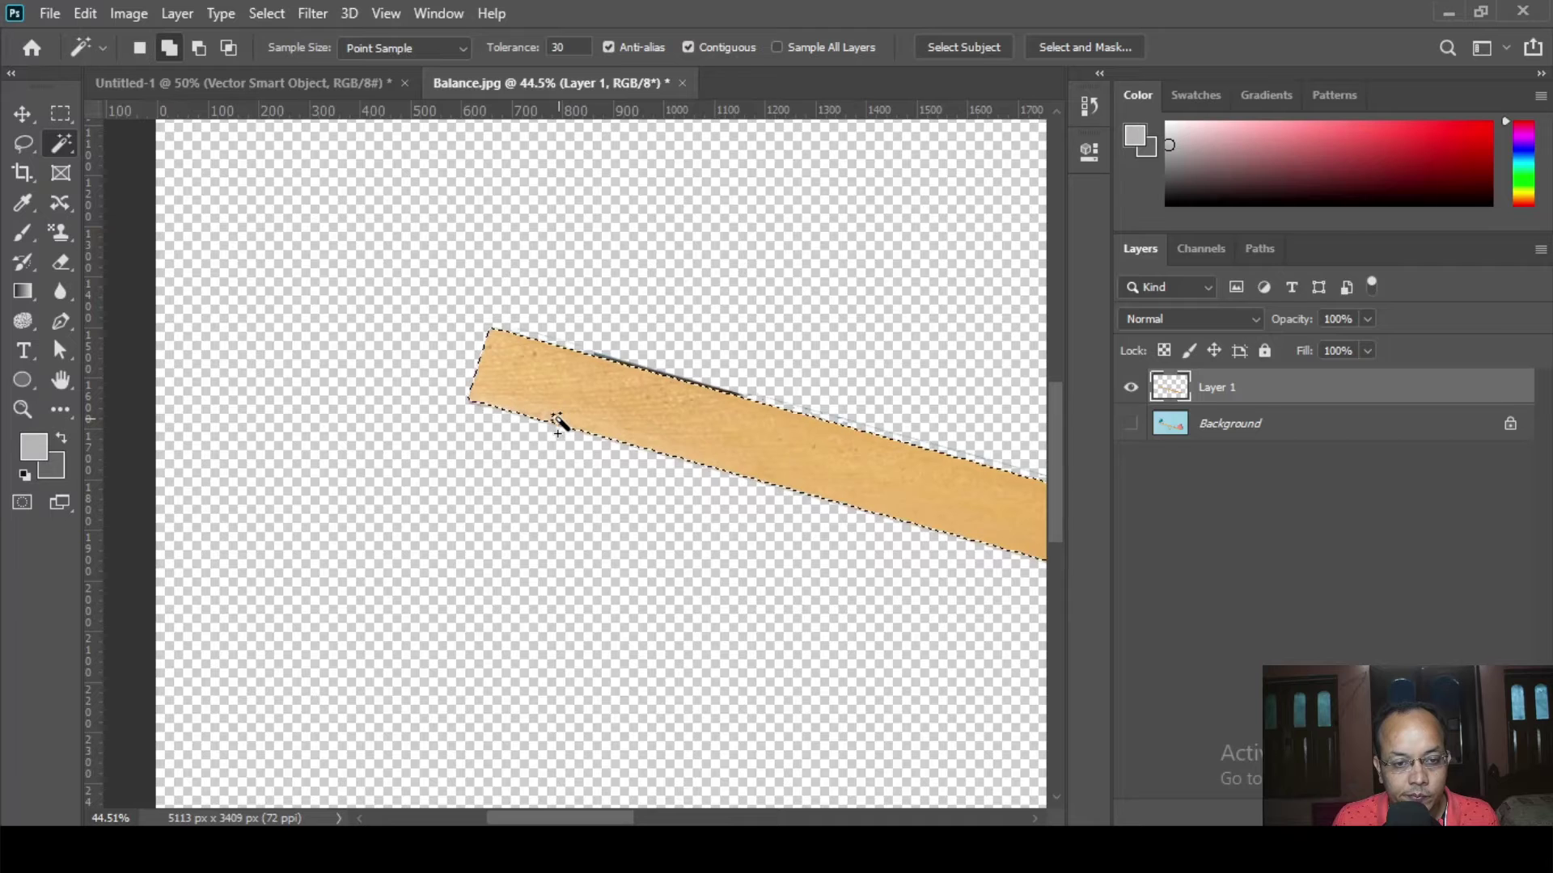
drag(729, 557, 204, 405)
drag(693, 590, 367, 370)
drag(1015, 656, 184, 378)
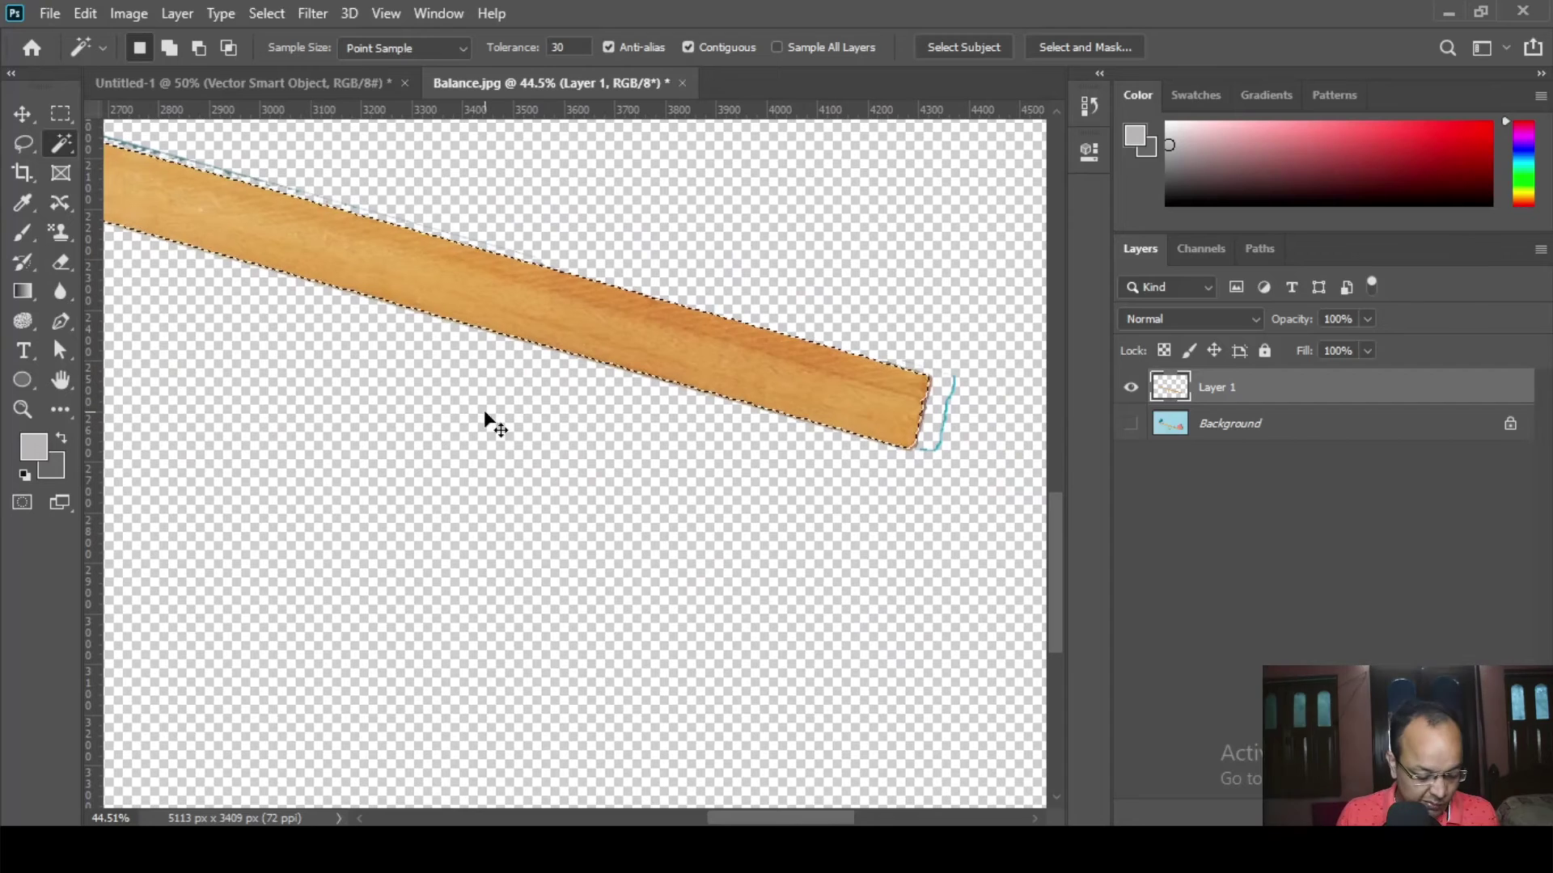
- Copy the selected seesaw to a new layer and hide Layer 1
key(ctrl+j)
click(1131, 423)
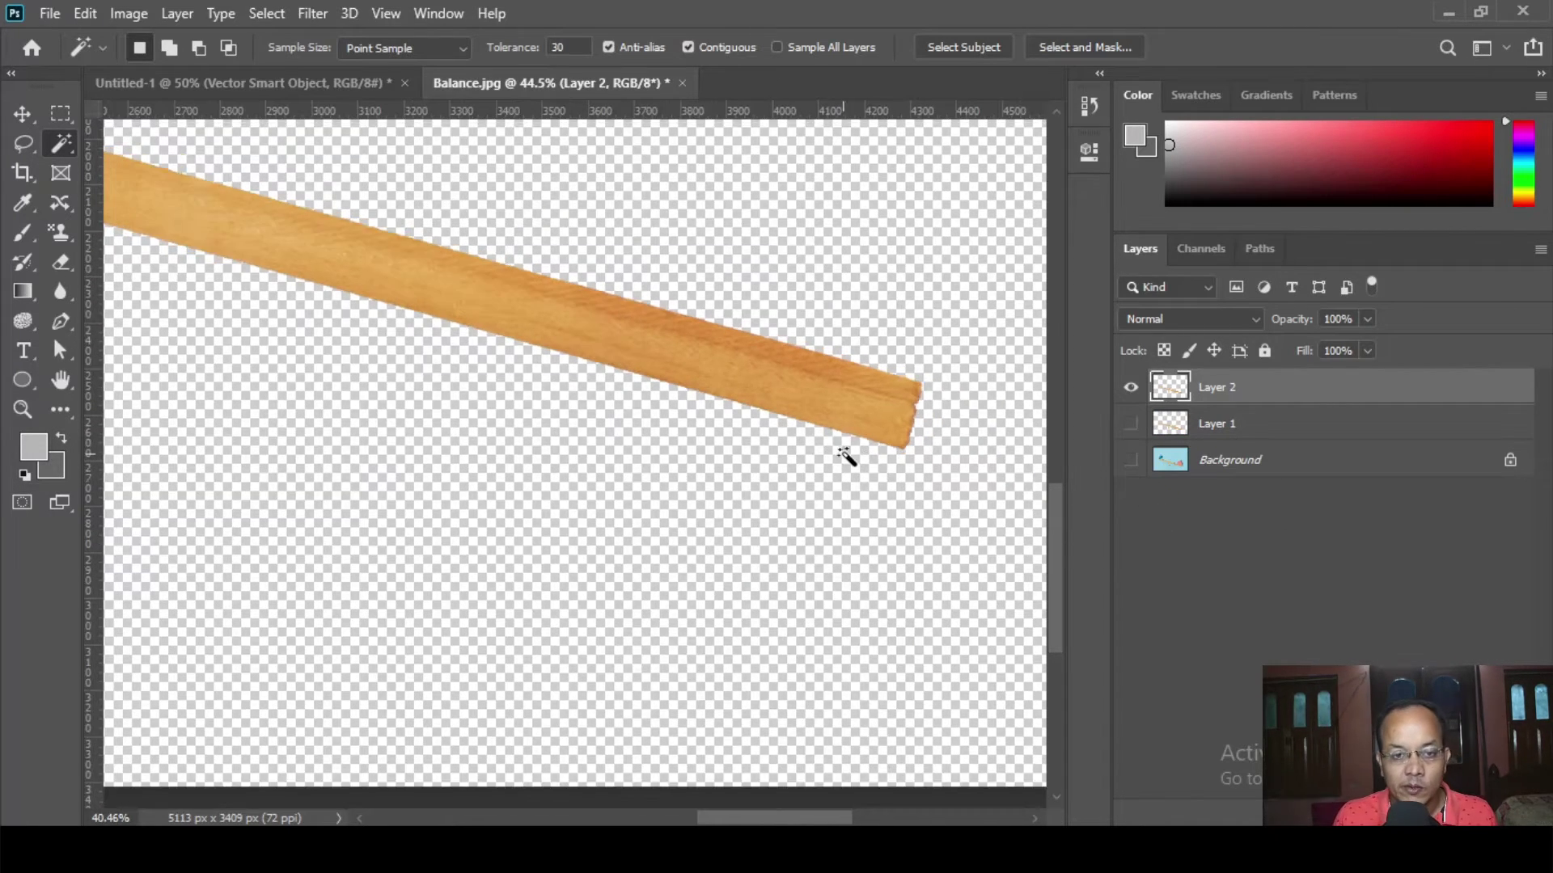
scroll(873, 453, down, 3)
drag(482, 436, 785, 579)
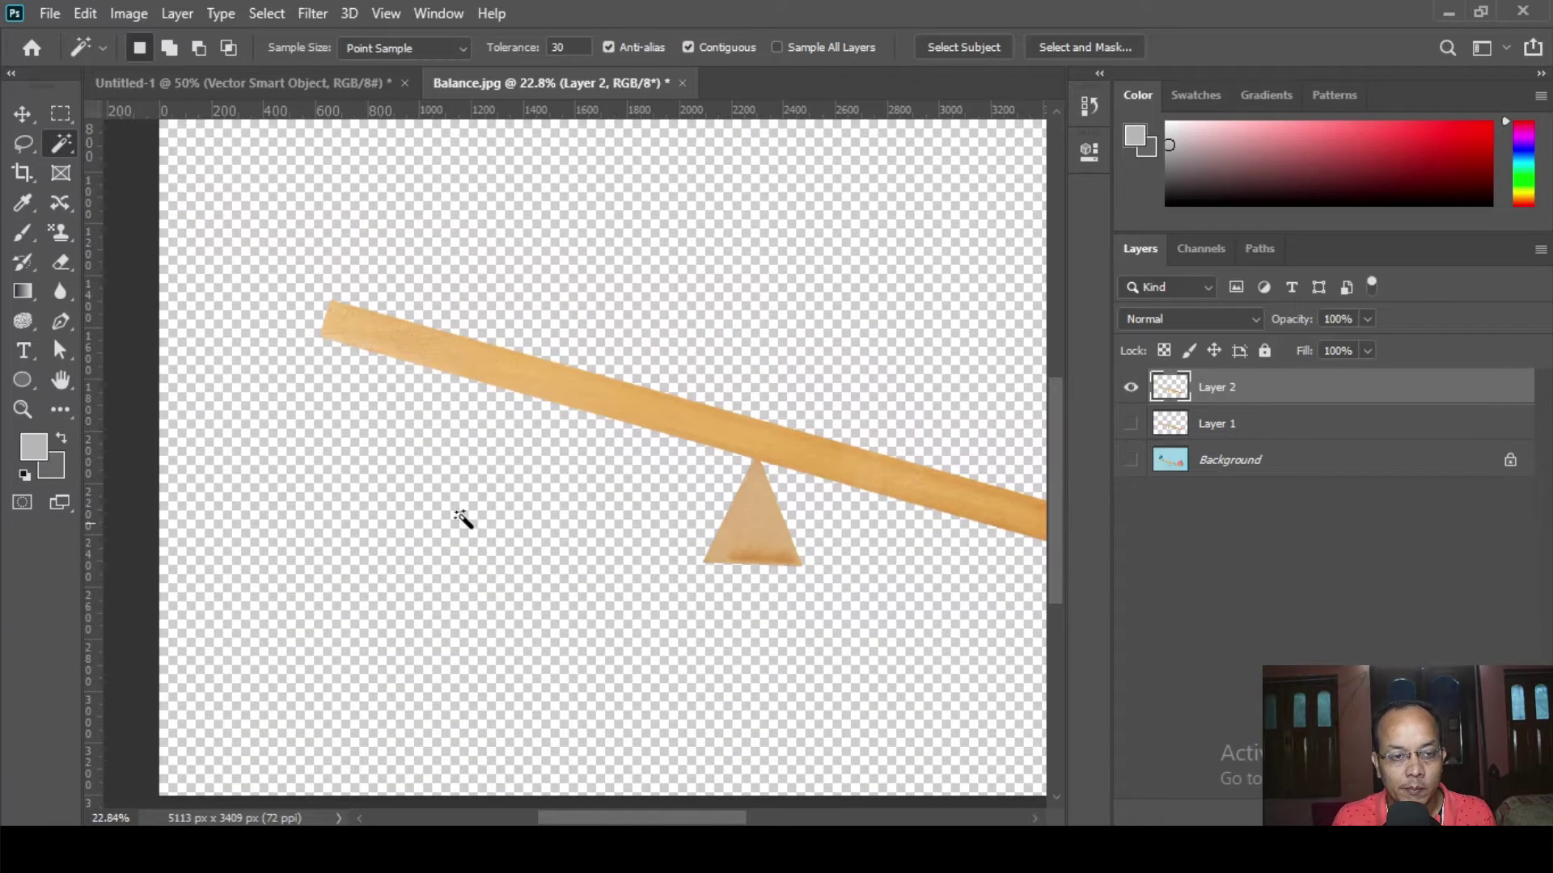
- Duplicate the clean seesaw layer into the Untitled-1 document
right_click(1244, 393)
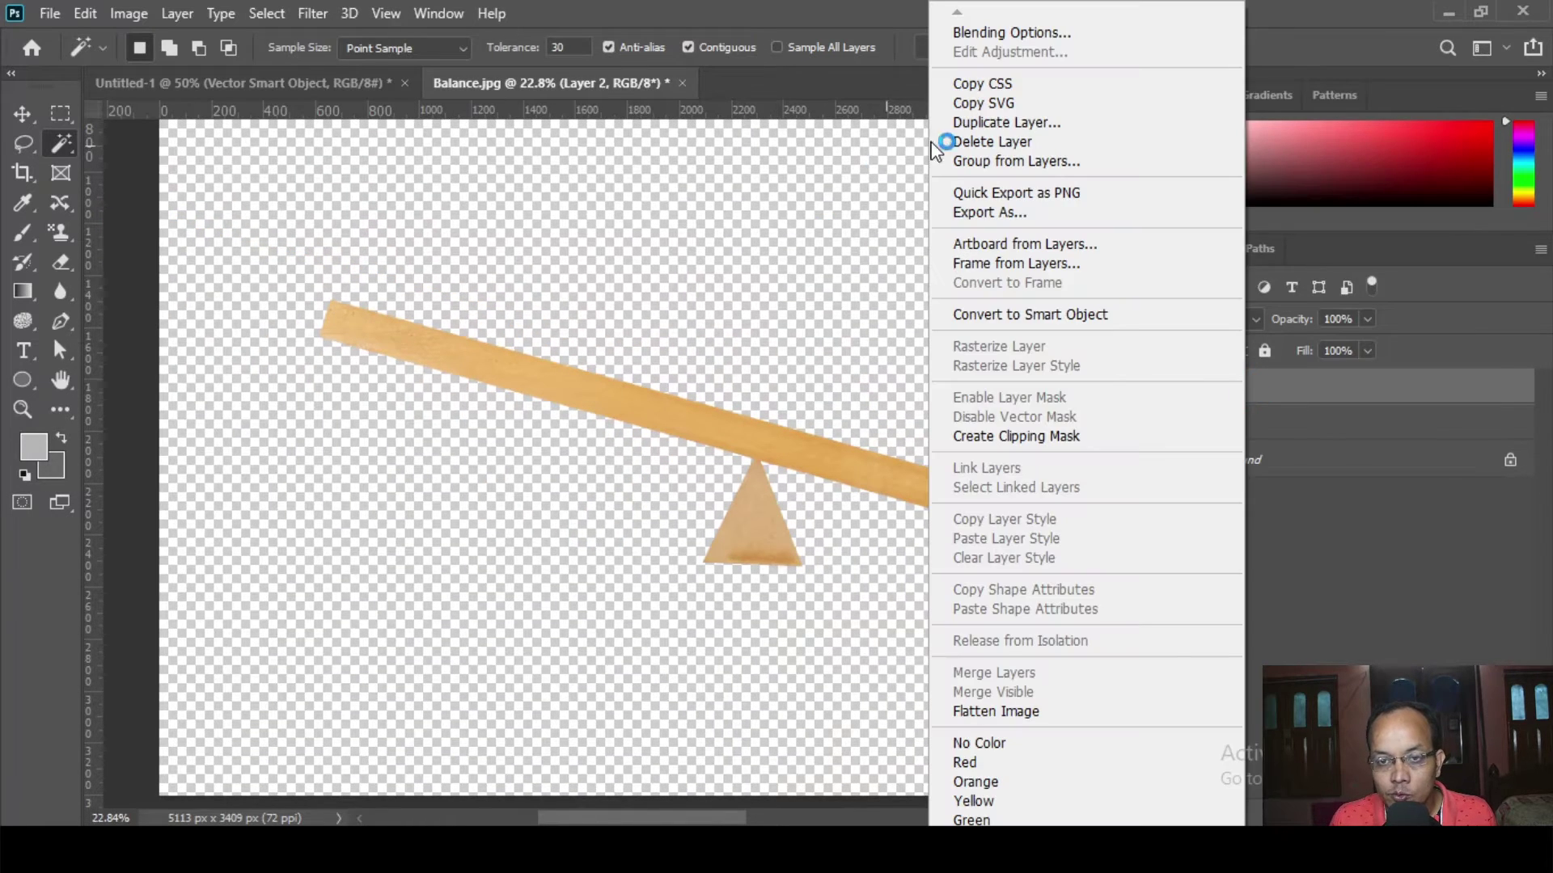
click(958, 127)
click(676, 310)
click(672, 321)
click(979, 226)
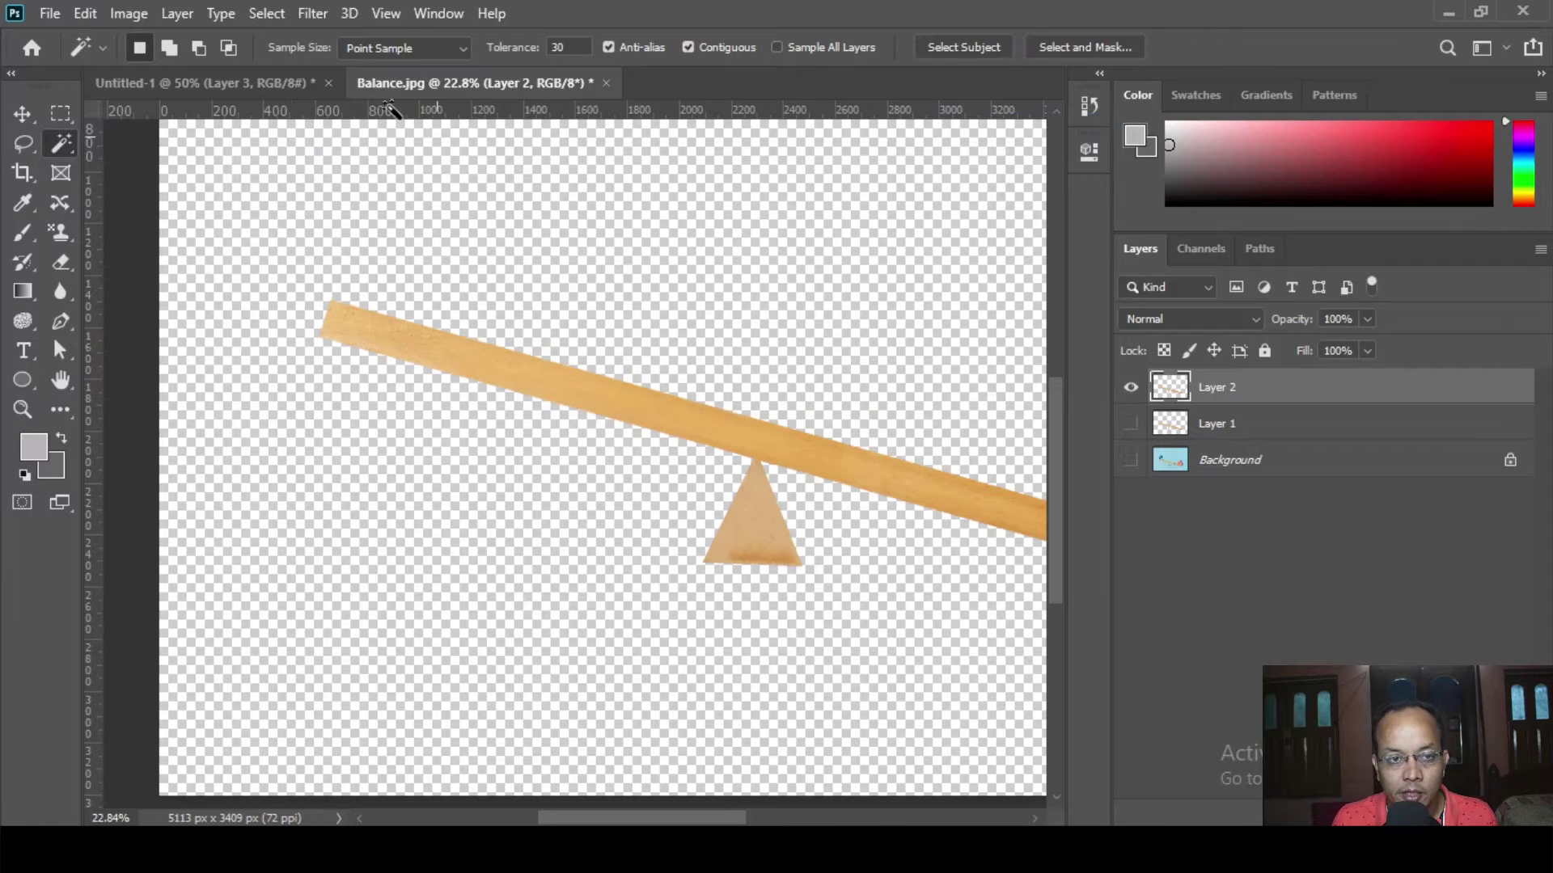
- Switch to the Untitled-1 document and move the seesaw layer, Layer 3, above Ellipse 2
click(254, 92)
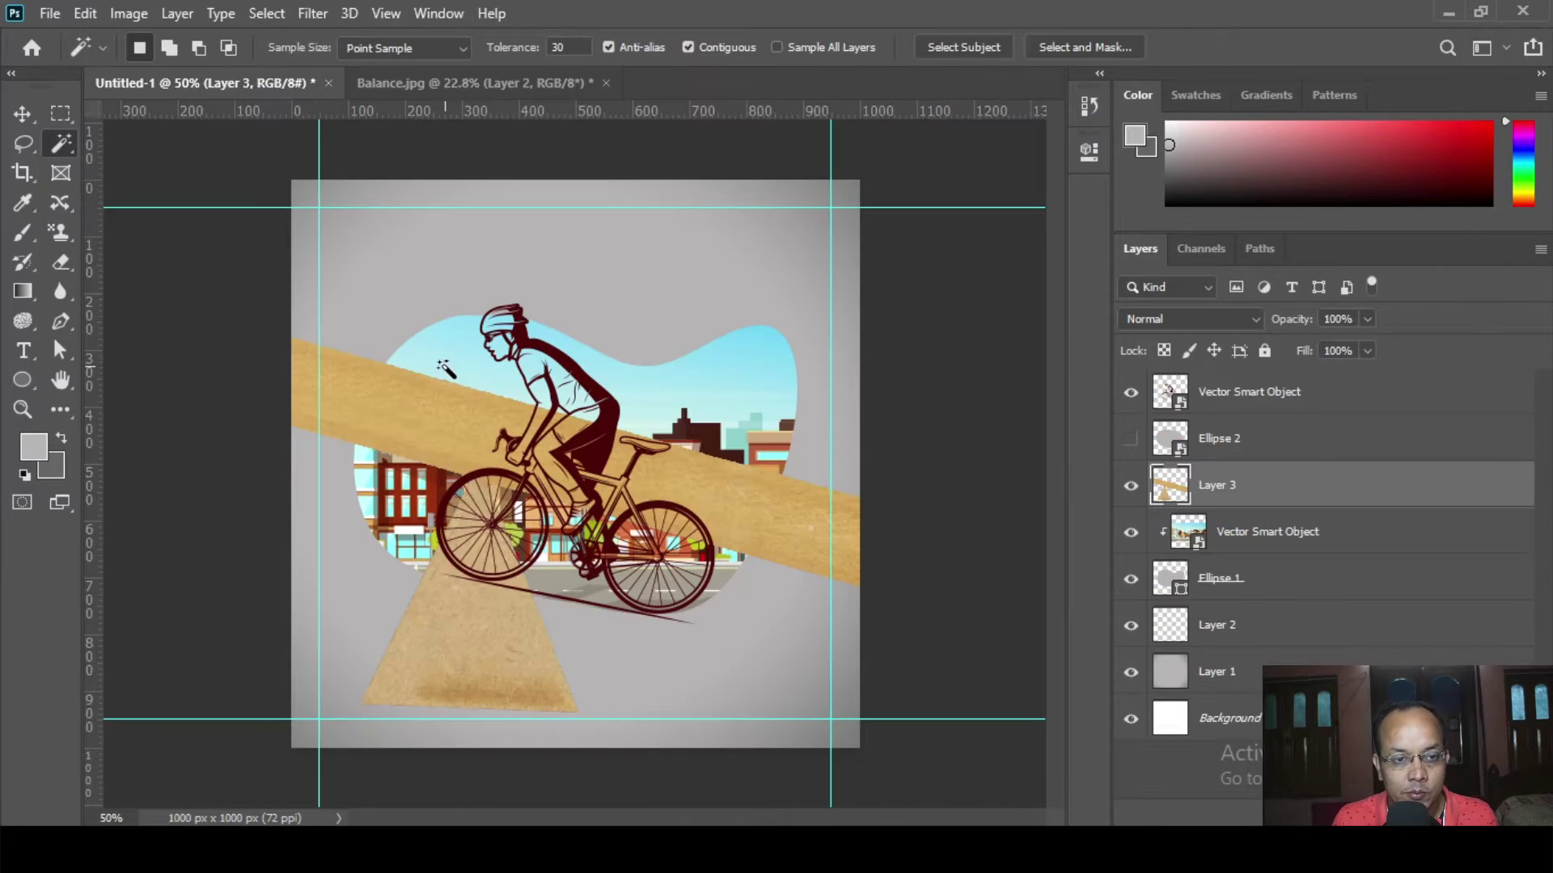
click(36, 119)
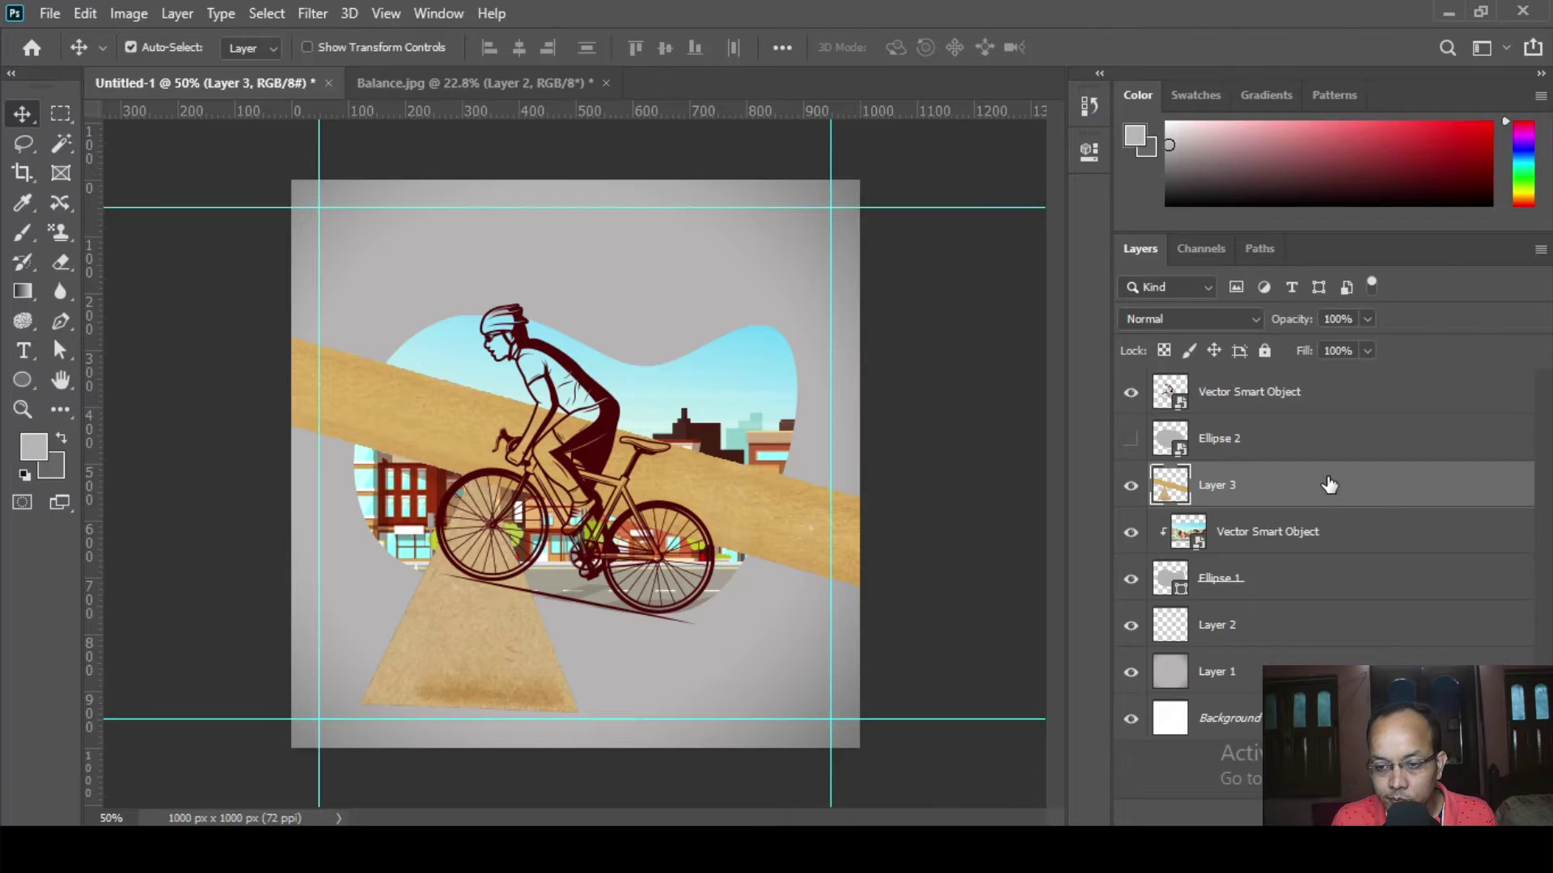
drag(1330, 486, 1310, 426)
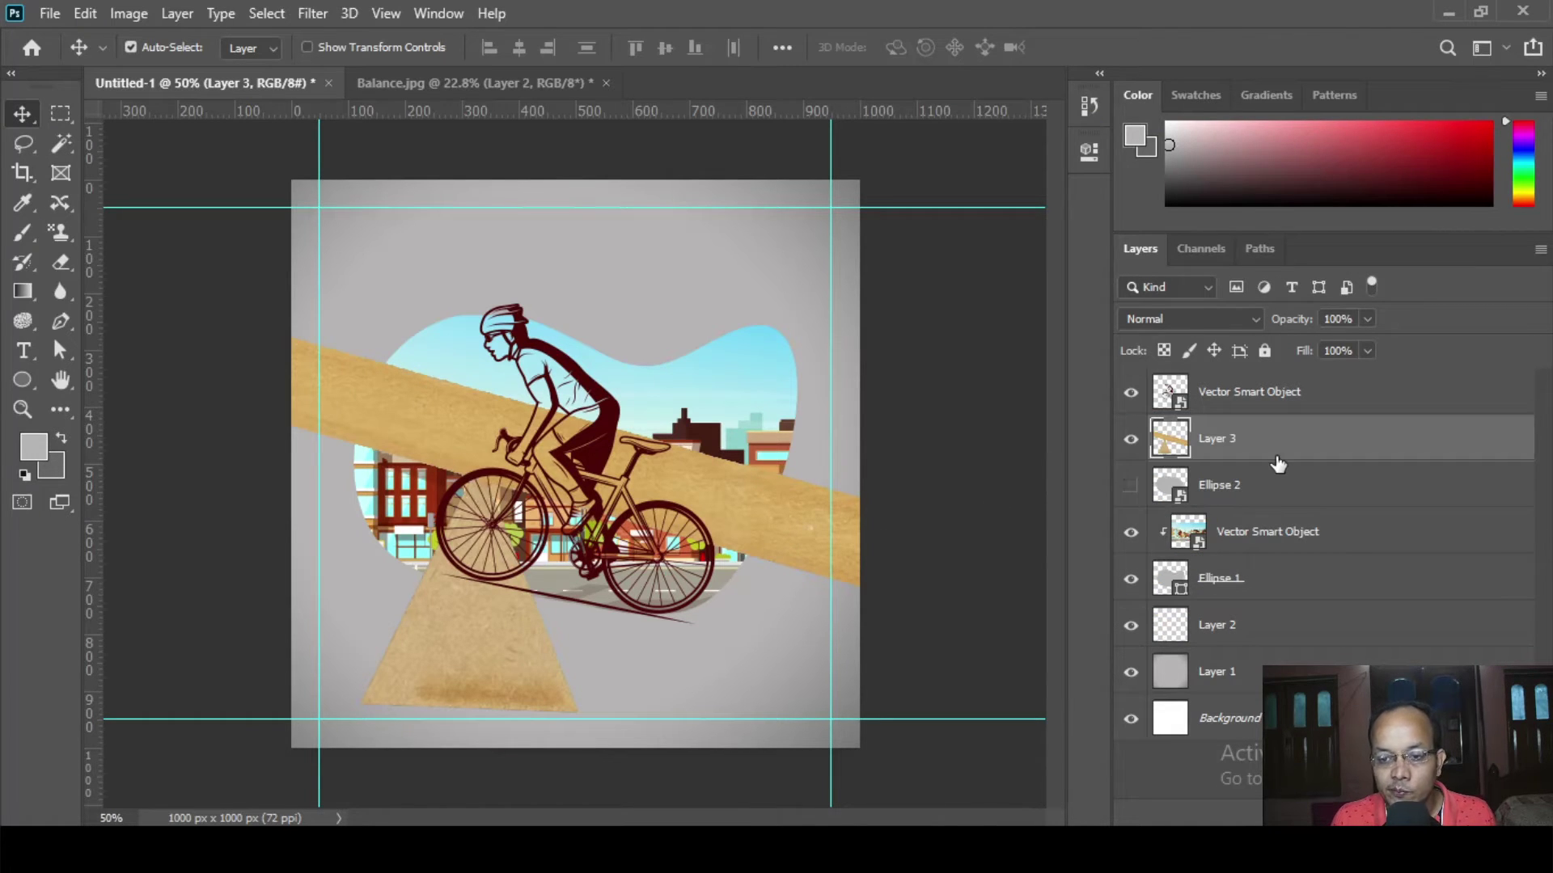
- Scale the seesaw proportionally to 25% and move it down beneath the bicycle's wheels
key(ctrl+t)
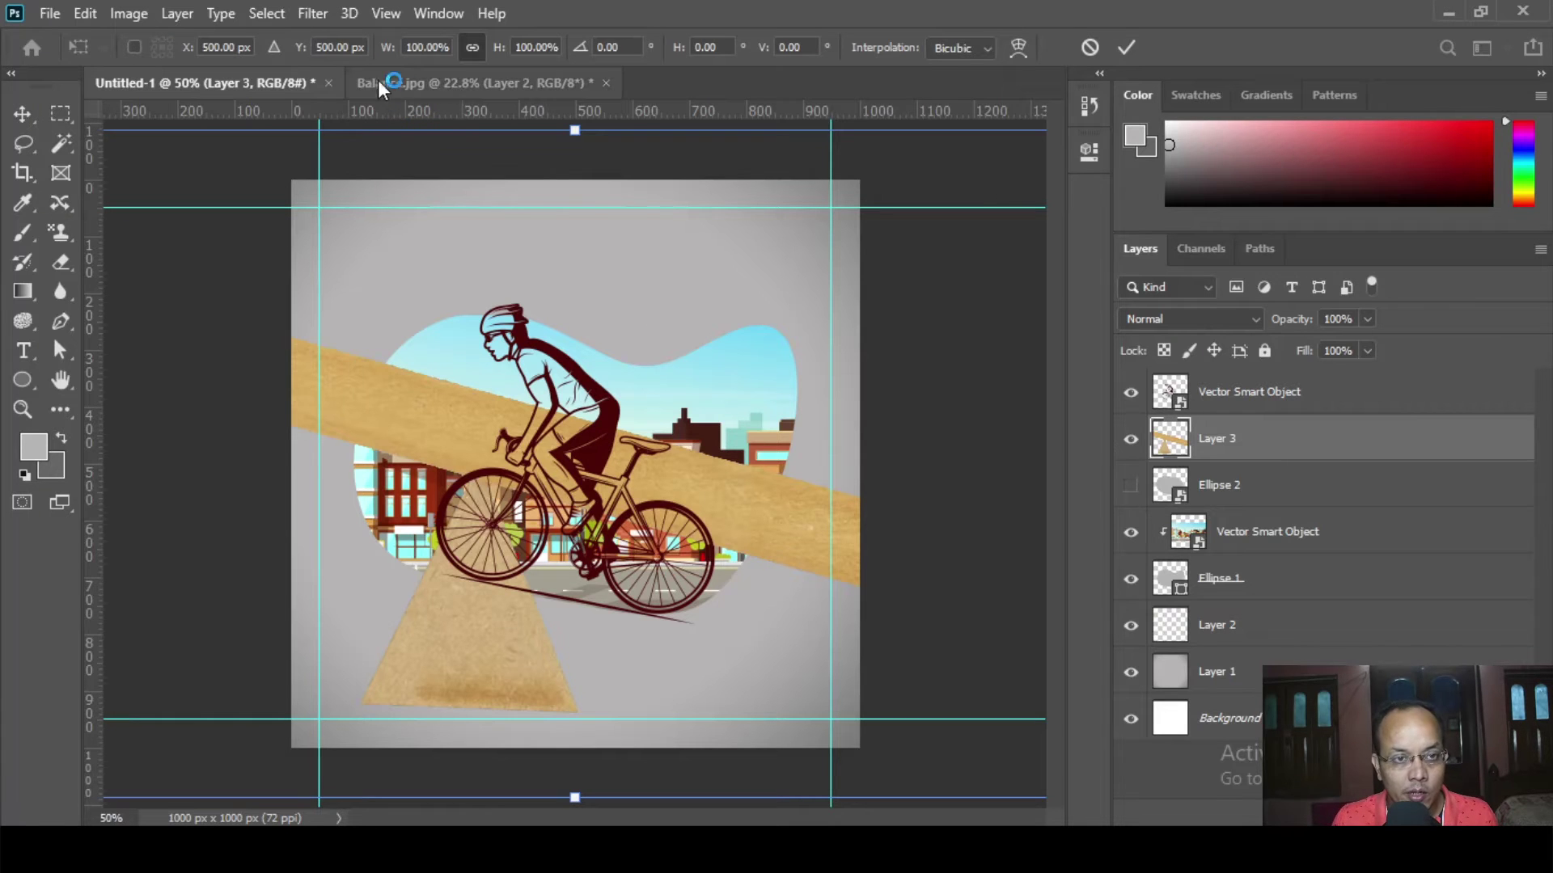
drag(390, 53, 304, 96)
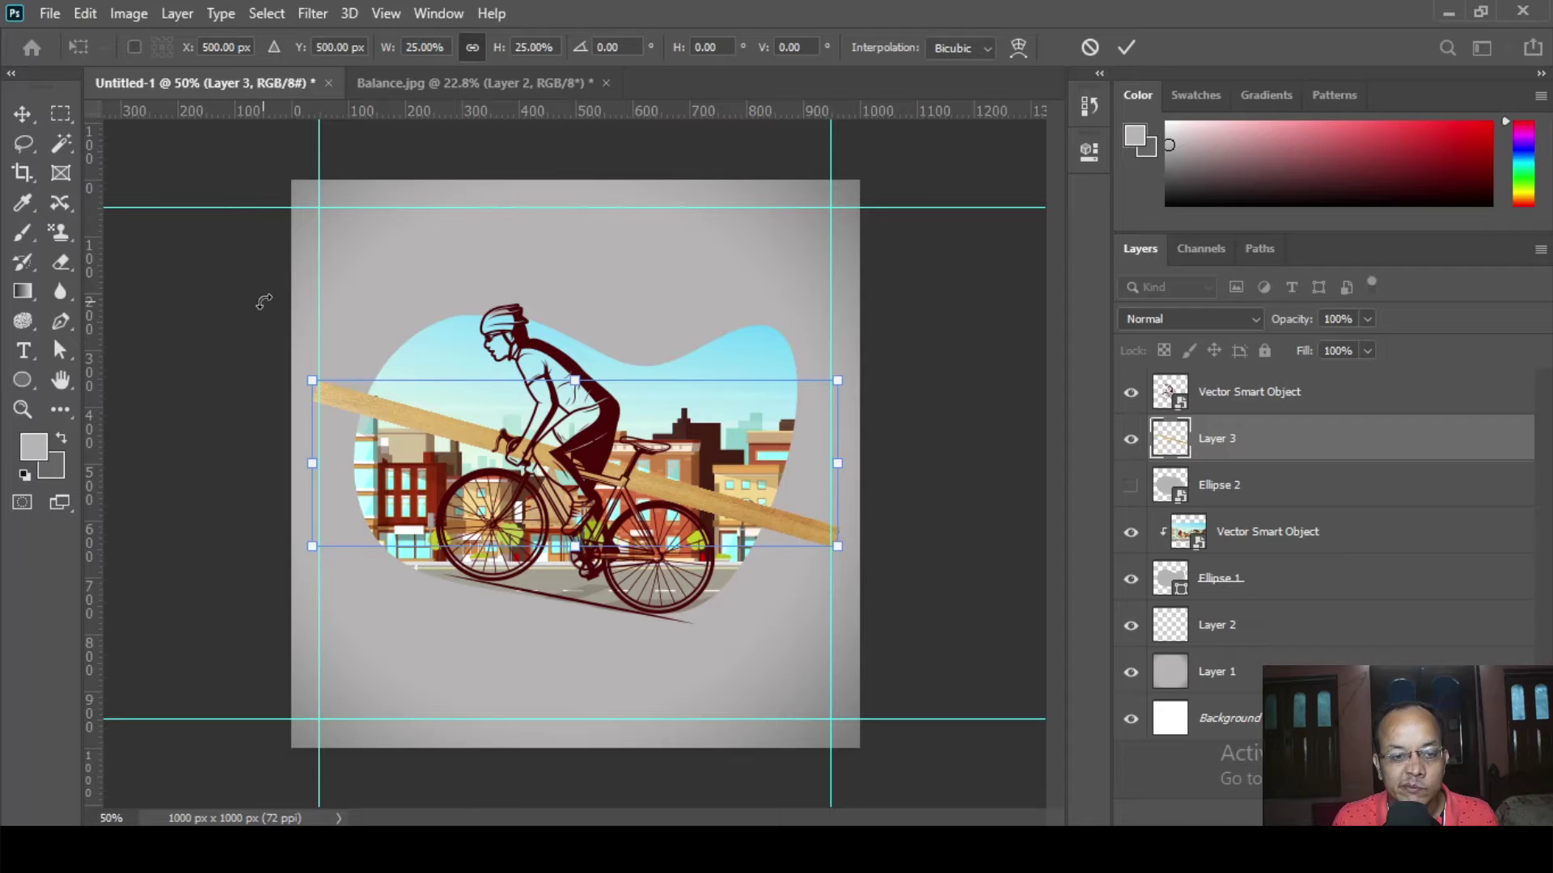
key(Return)
drag(477, 449, 424, 579)
- Scale the seesaw to 80% and rotate it about -4.61° to match the slope under the bicycle
key(ctrl+t)
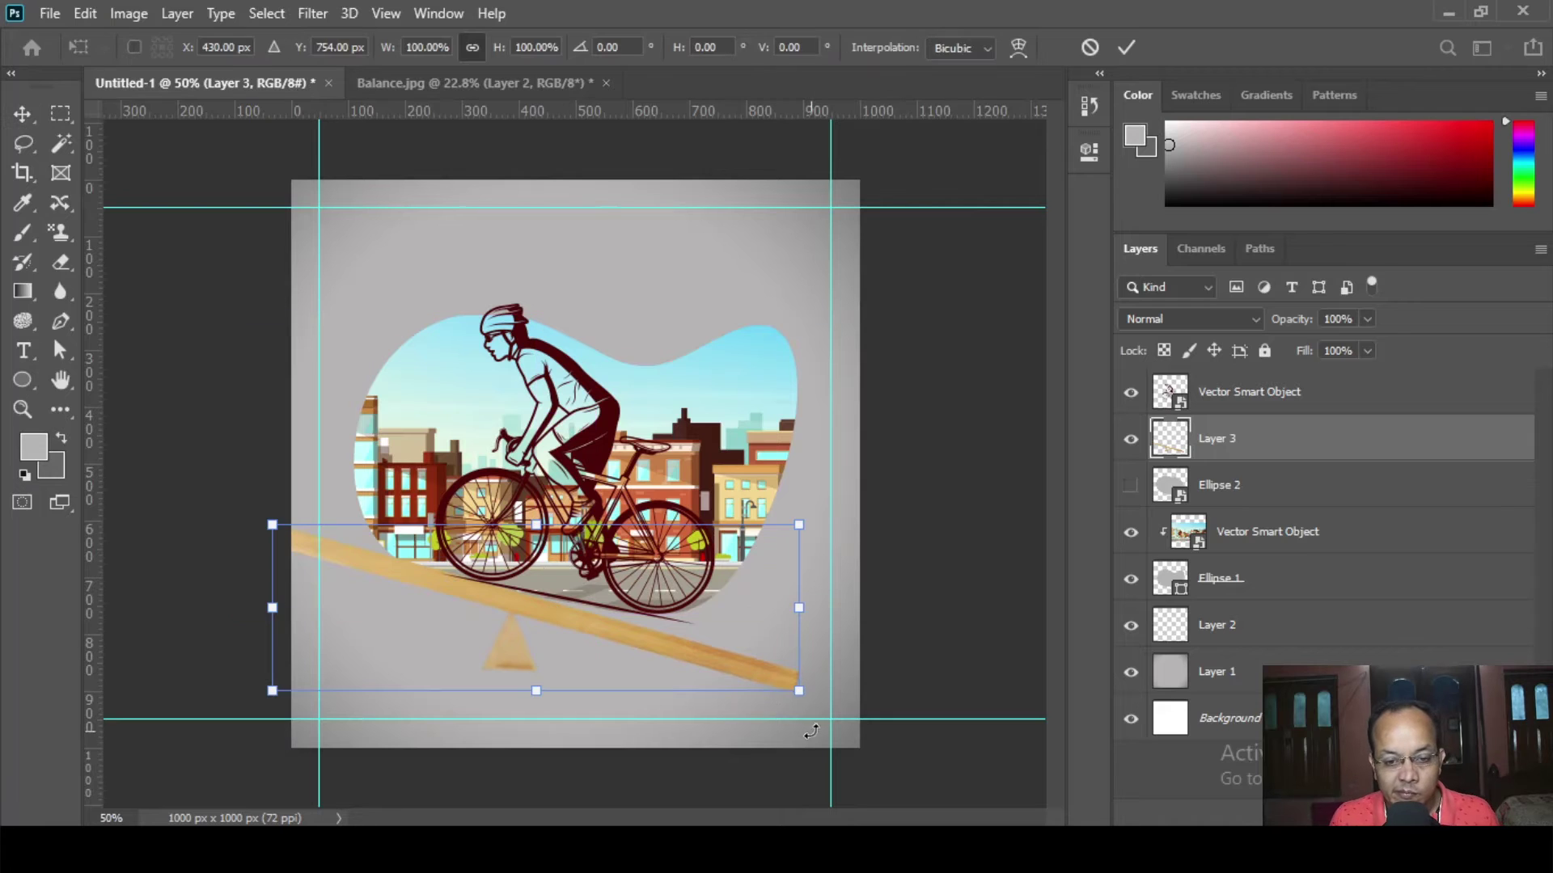
drag(811, 731, 827, 686)
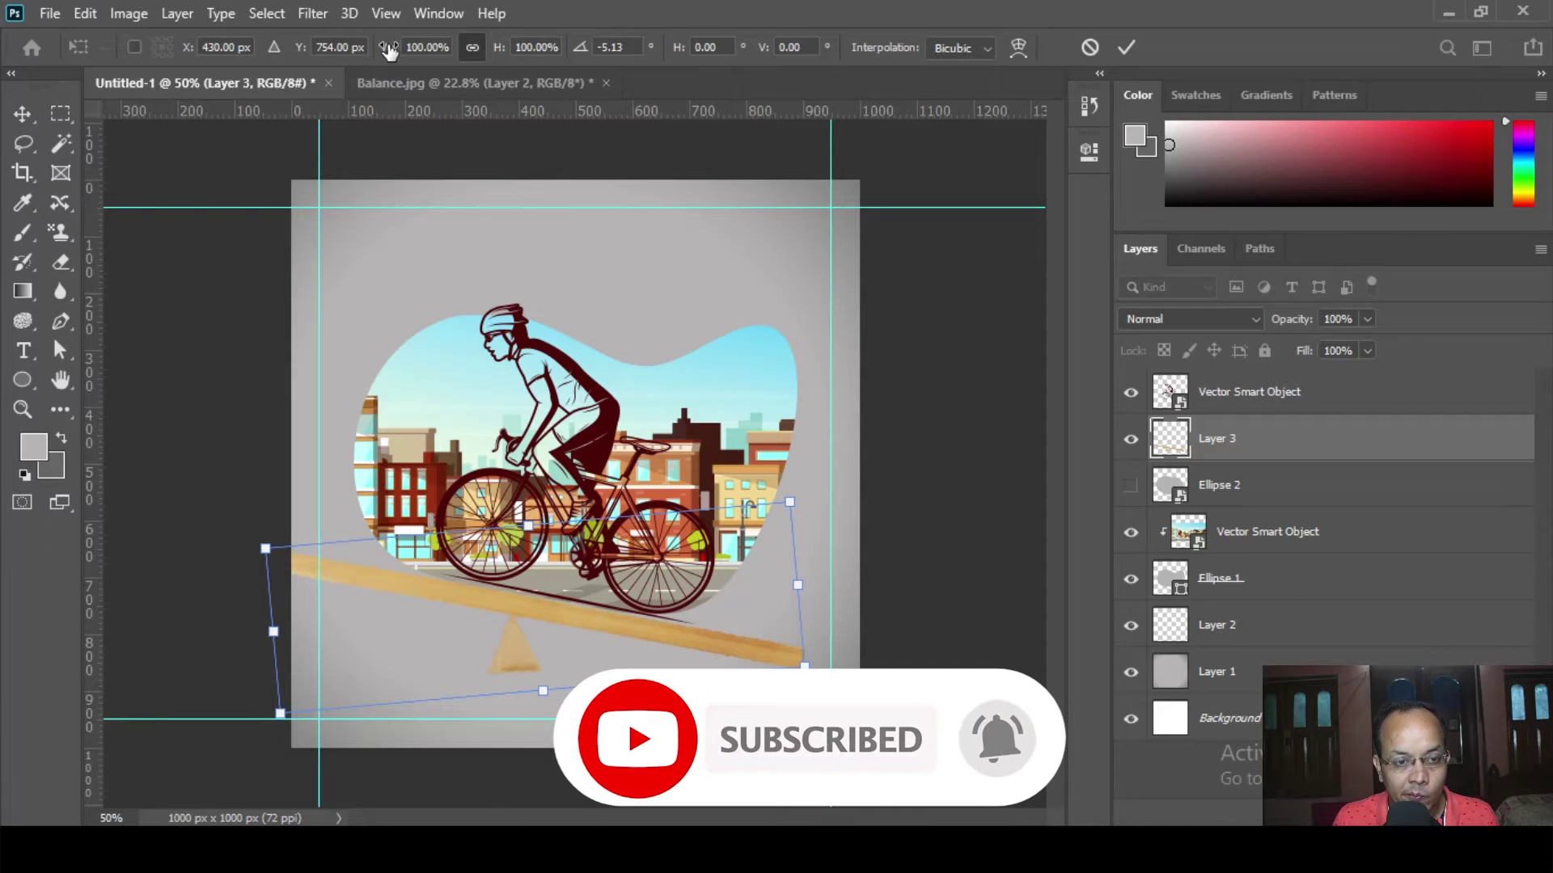
drag(389, 50, 364, 50)
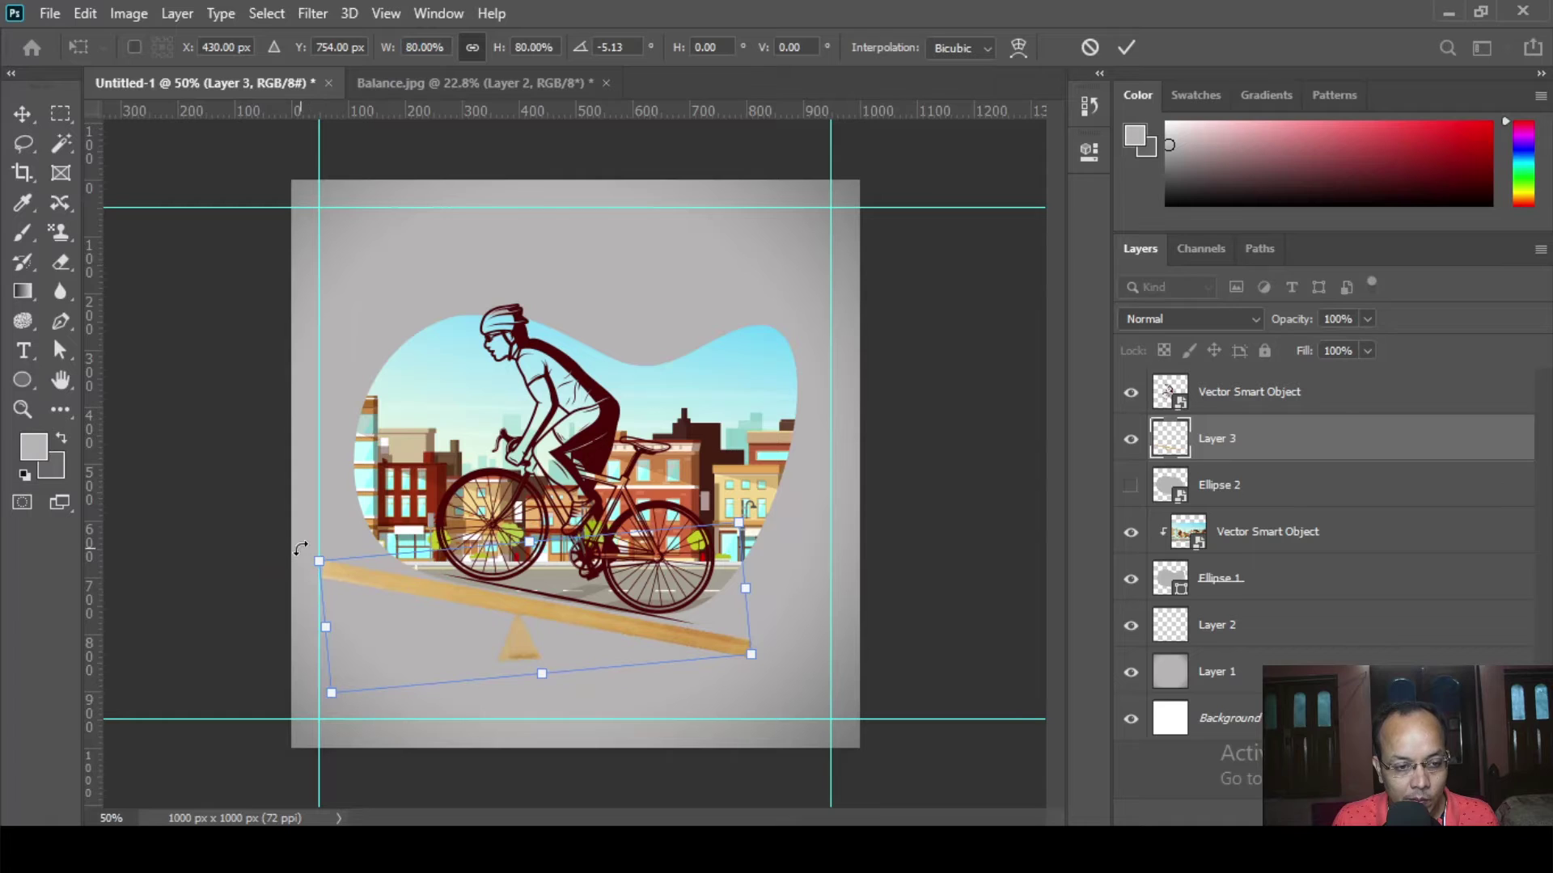
drag(300, 550, 300, 546)
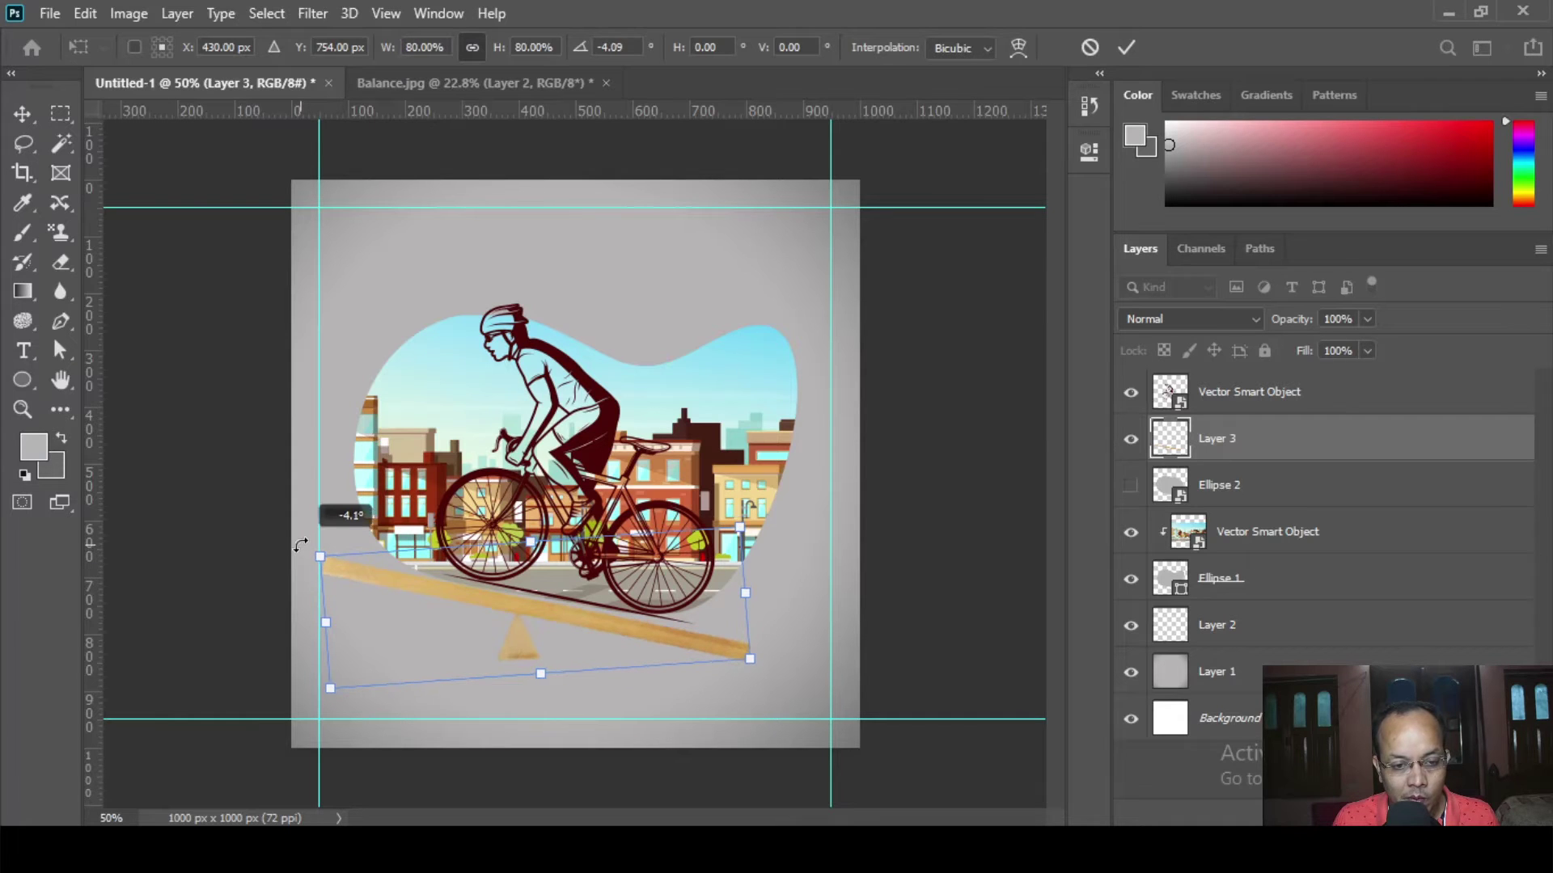
drag(300, 546, 309, 534)
key(Return)
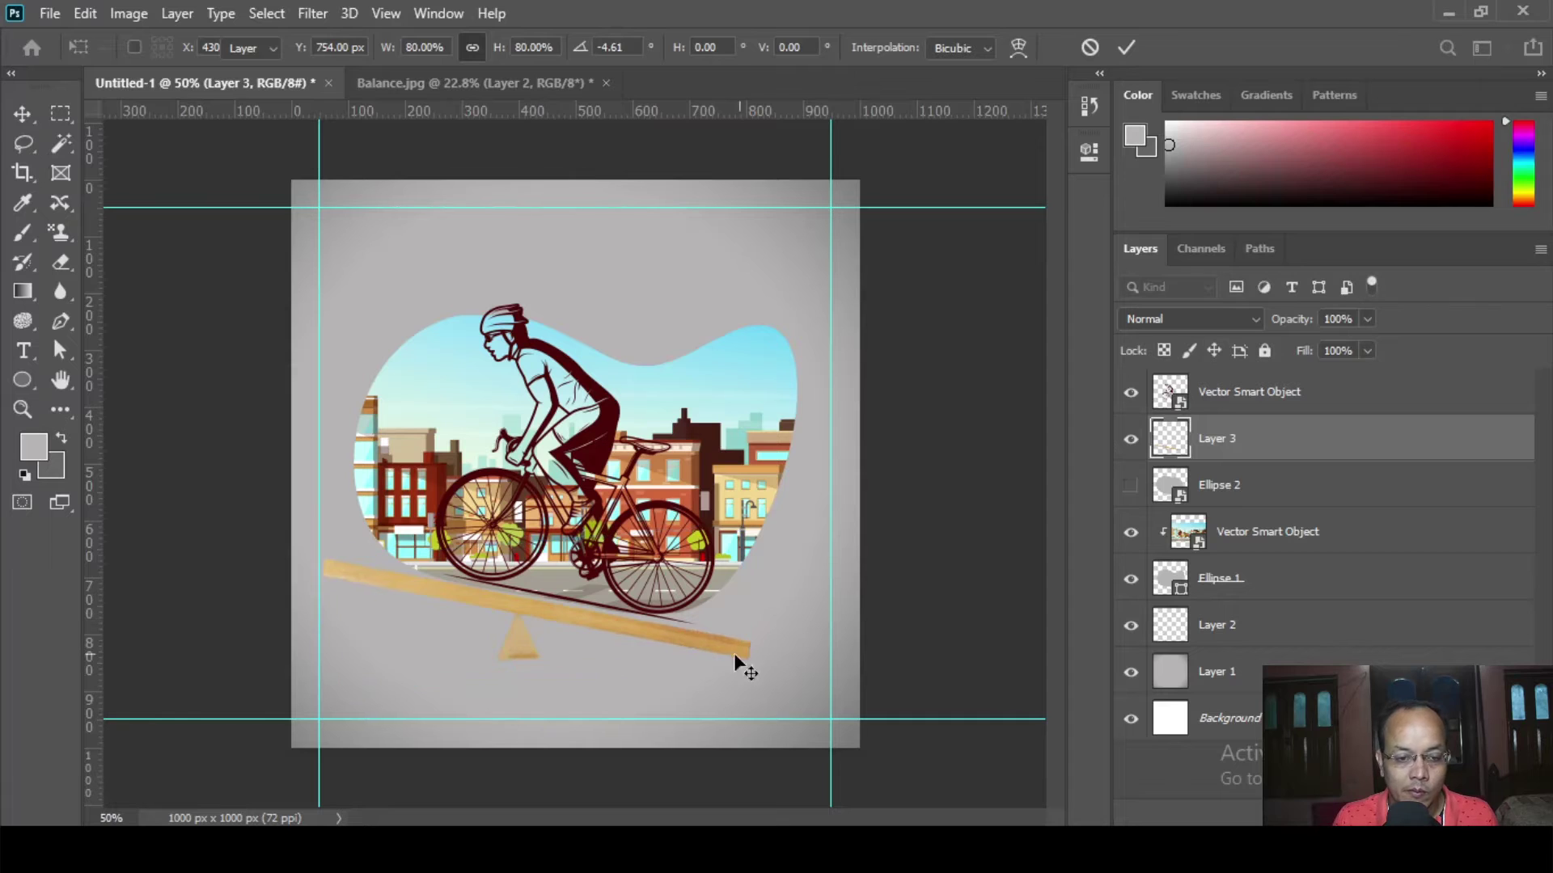
- Nudge the seesaw up until the plank meets the bicycle's wheels
key(Up)
key(Up)
key(Up)
key(Up)
key(Up)
key(Up)
key(Up)
key(Up)
key(Up)
key(Up)
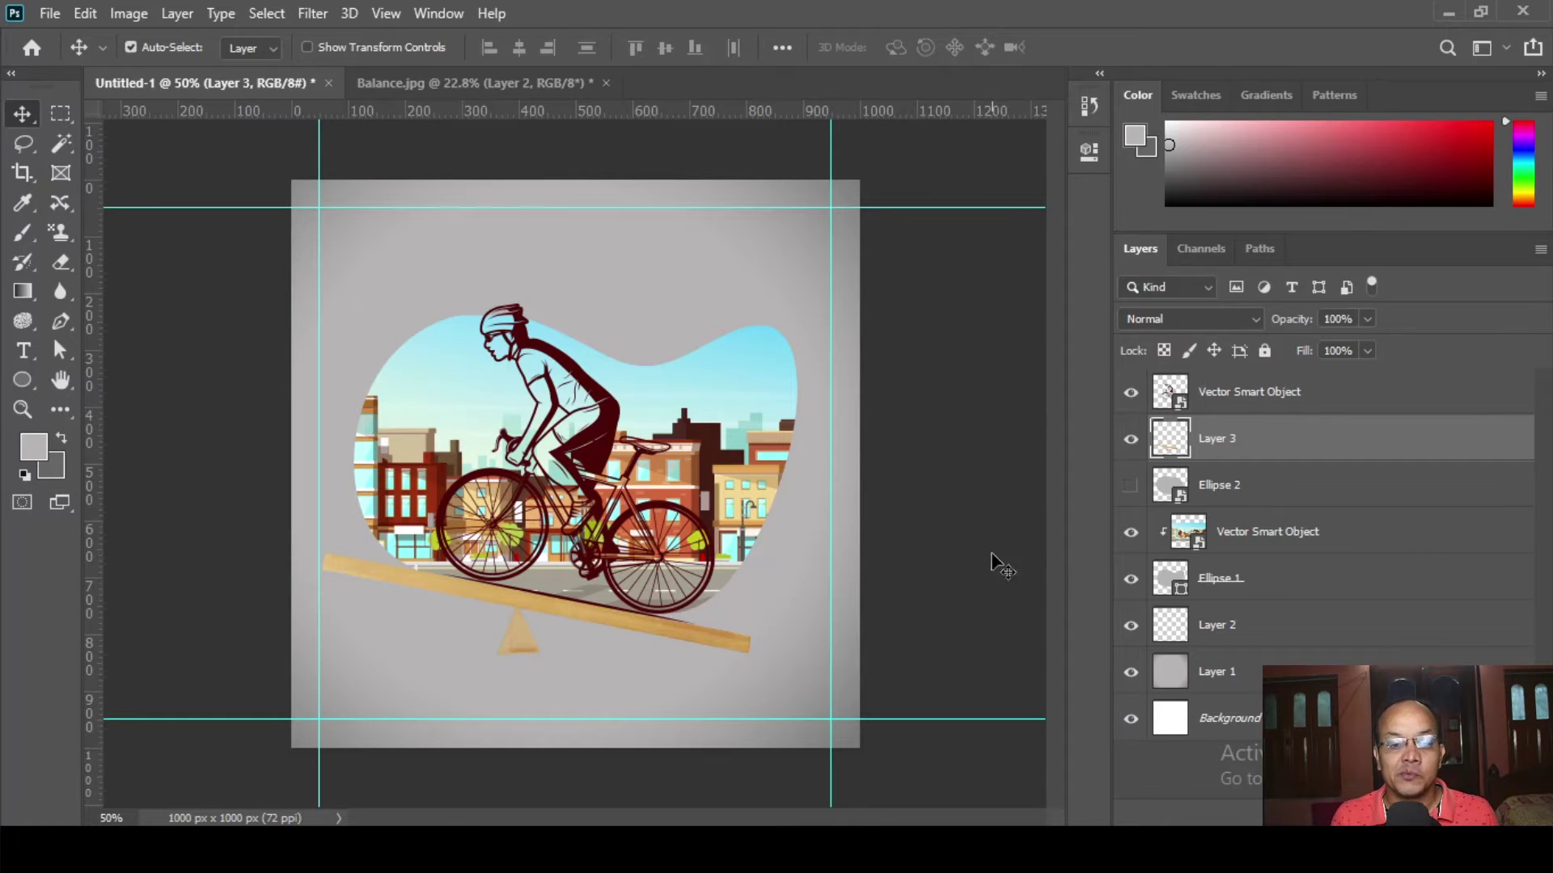
- Open the text document in the 05-08-2021-E-Commerce Bicycle folder, copy all its text, and return to Photoshop
key(alt+Tab)
key(Tab)
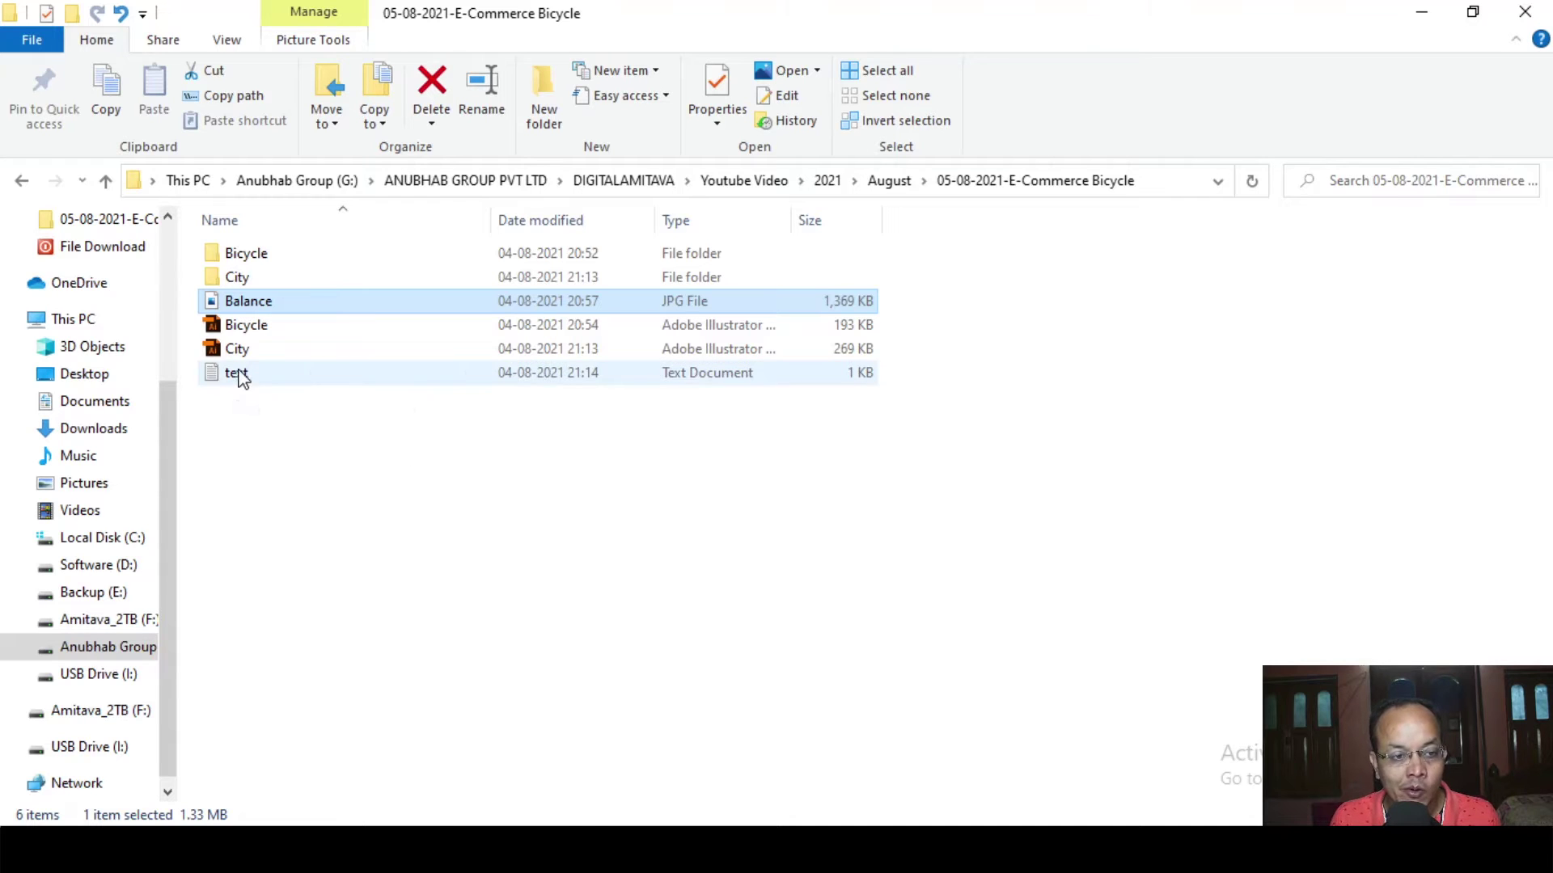
click(241, 376)
double_click(239, 374)
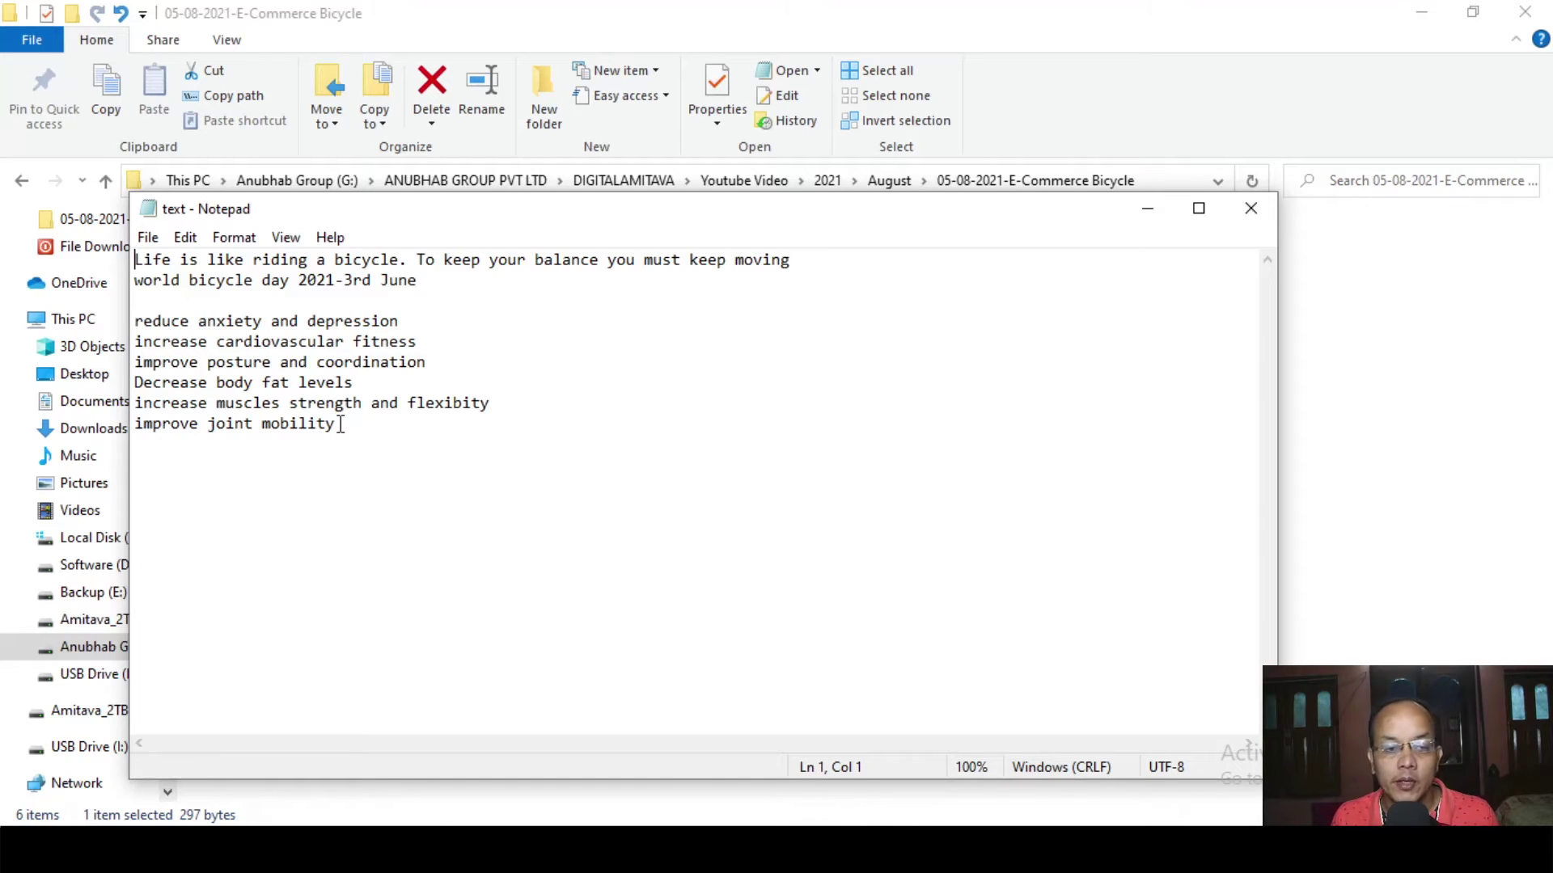
drag(341, 424, 113, 266)
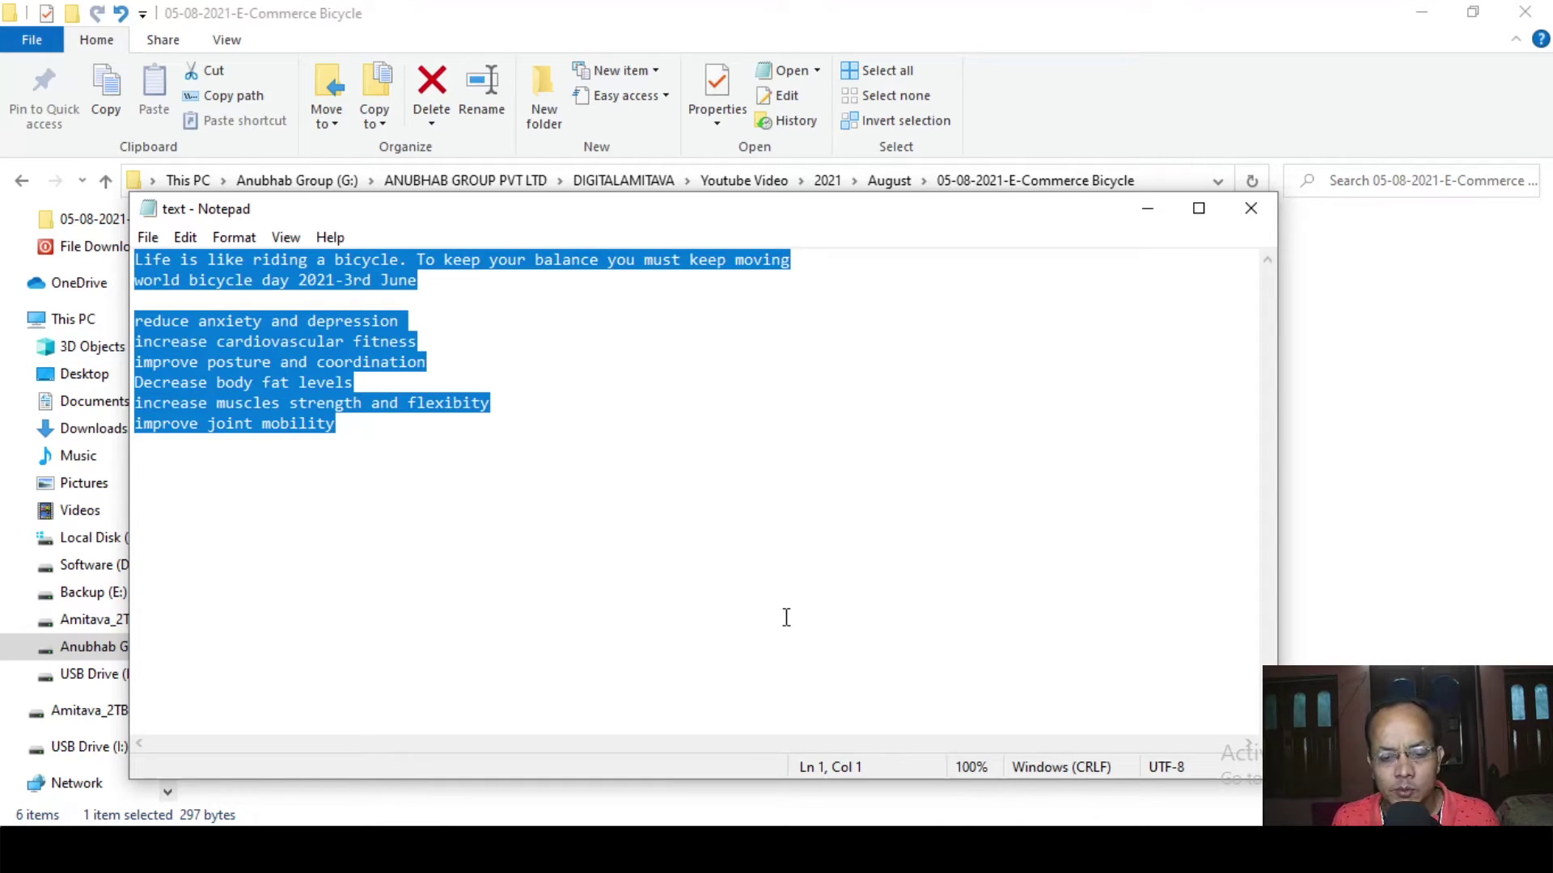
key(alt+Tab)
key(alt+Tab)
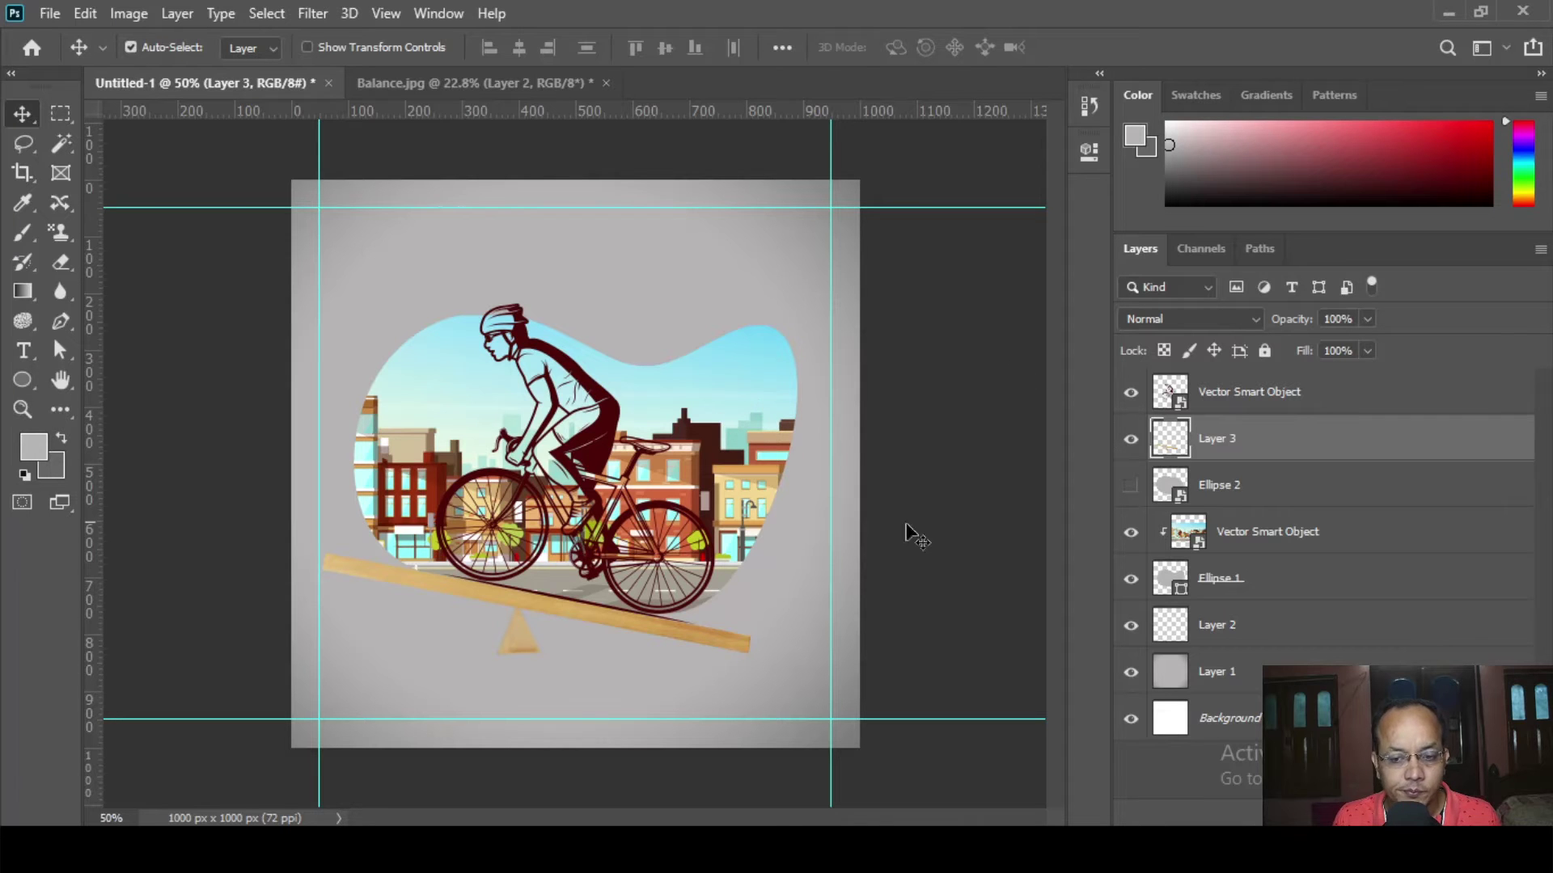
- Create a horizontal text layer above the cyclist layer and paste the copied bicycle text into it
click(32, 352)
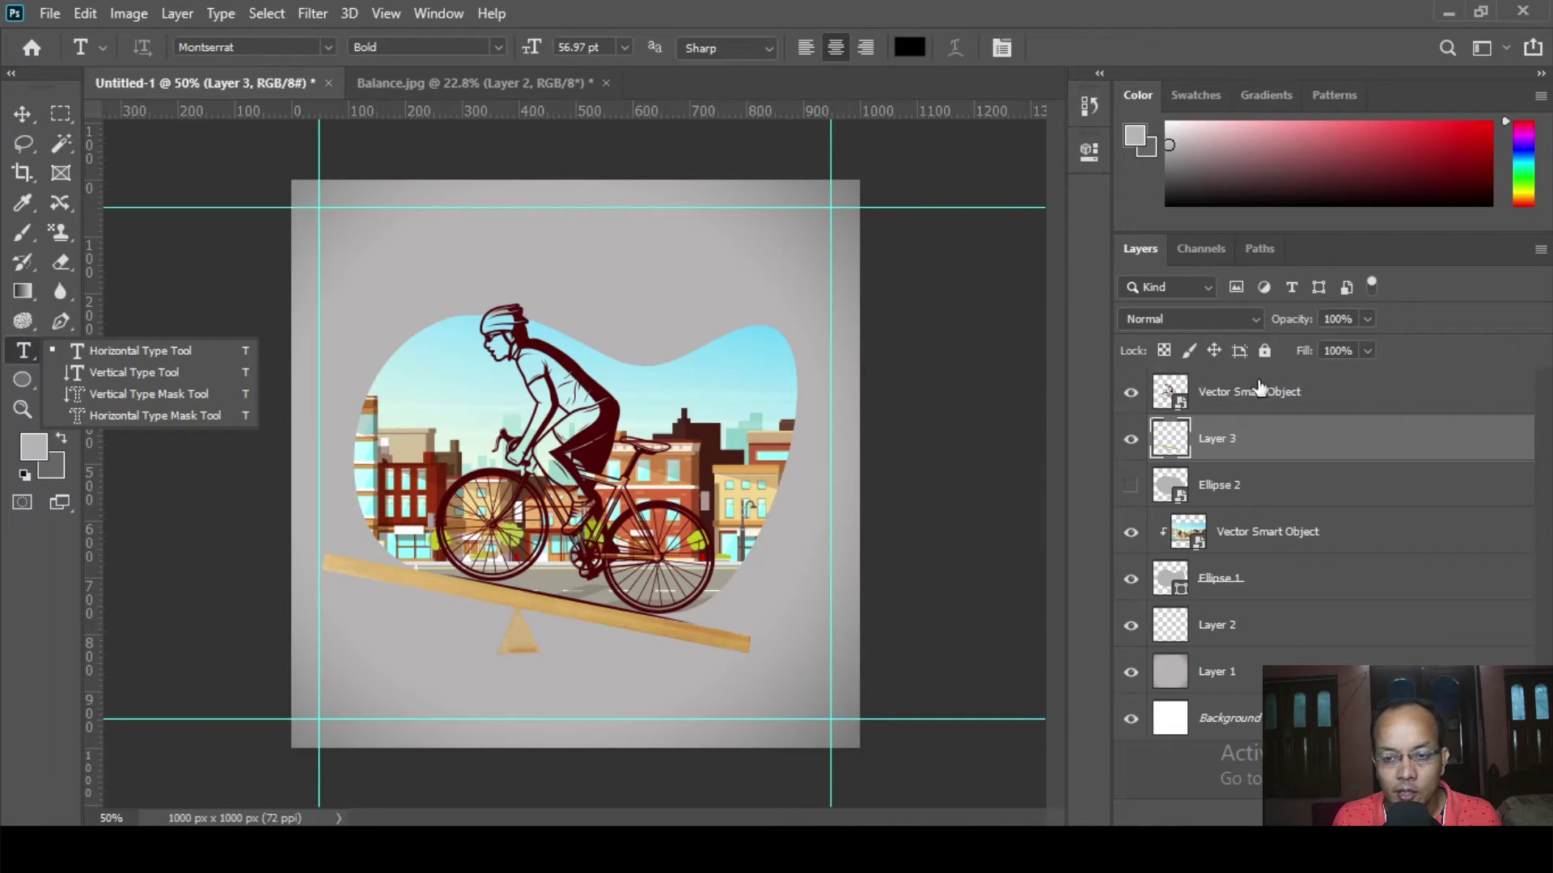
click(1332, 402)
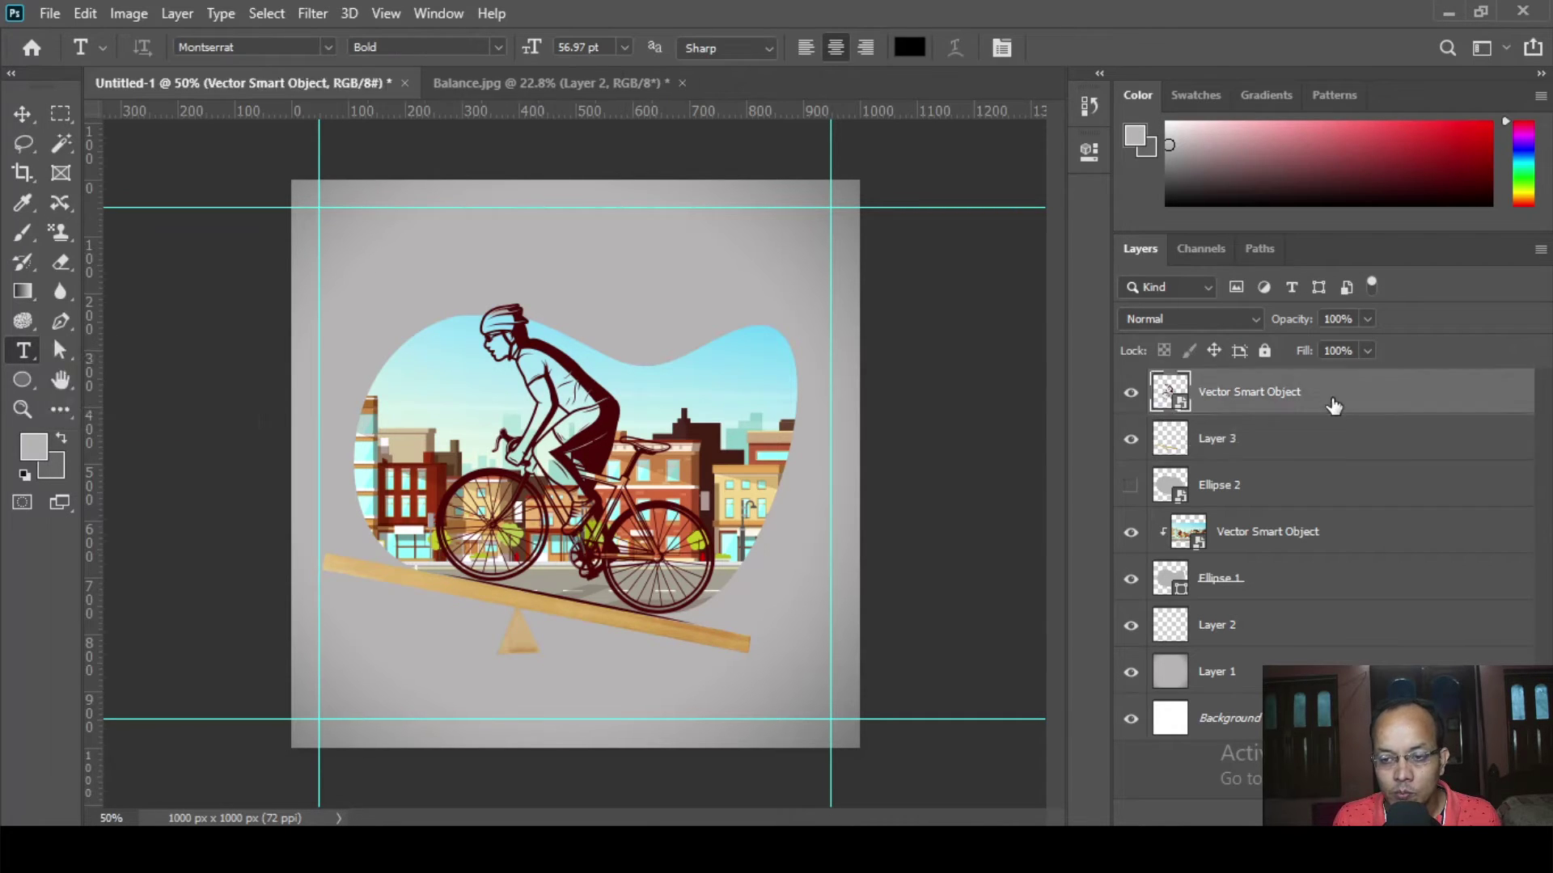
click(353, 261)
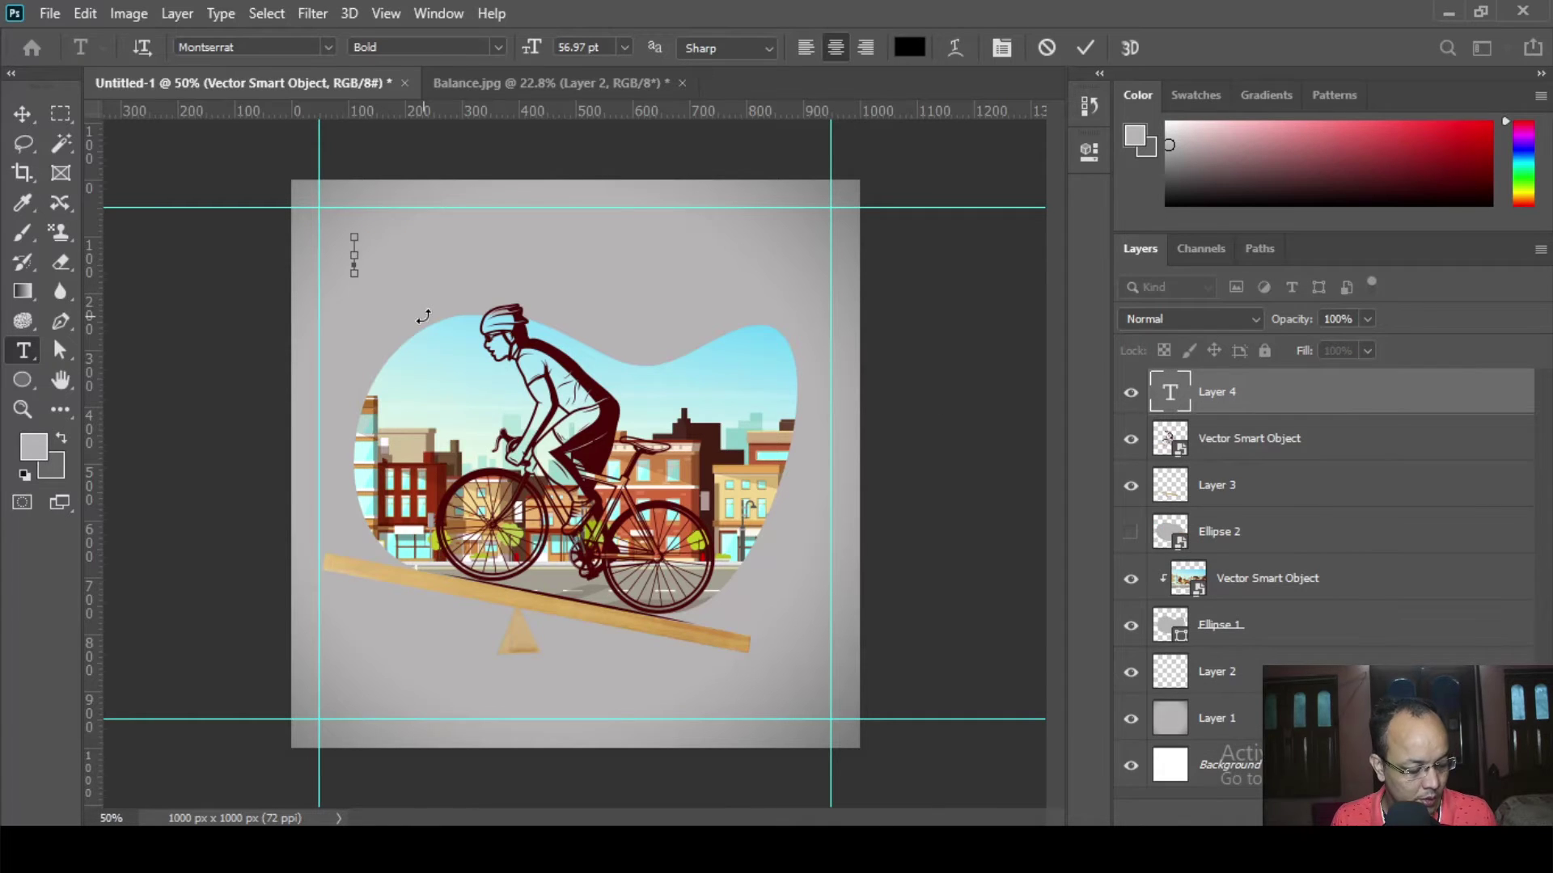
key(ctrl+v)
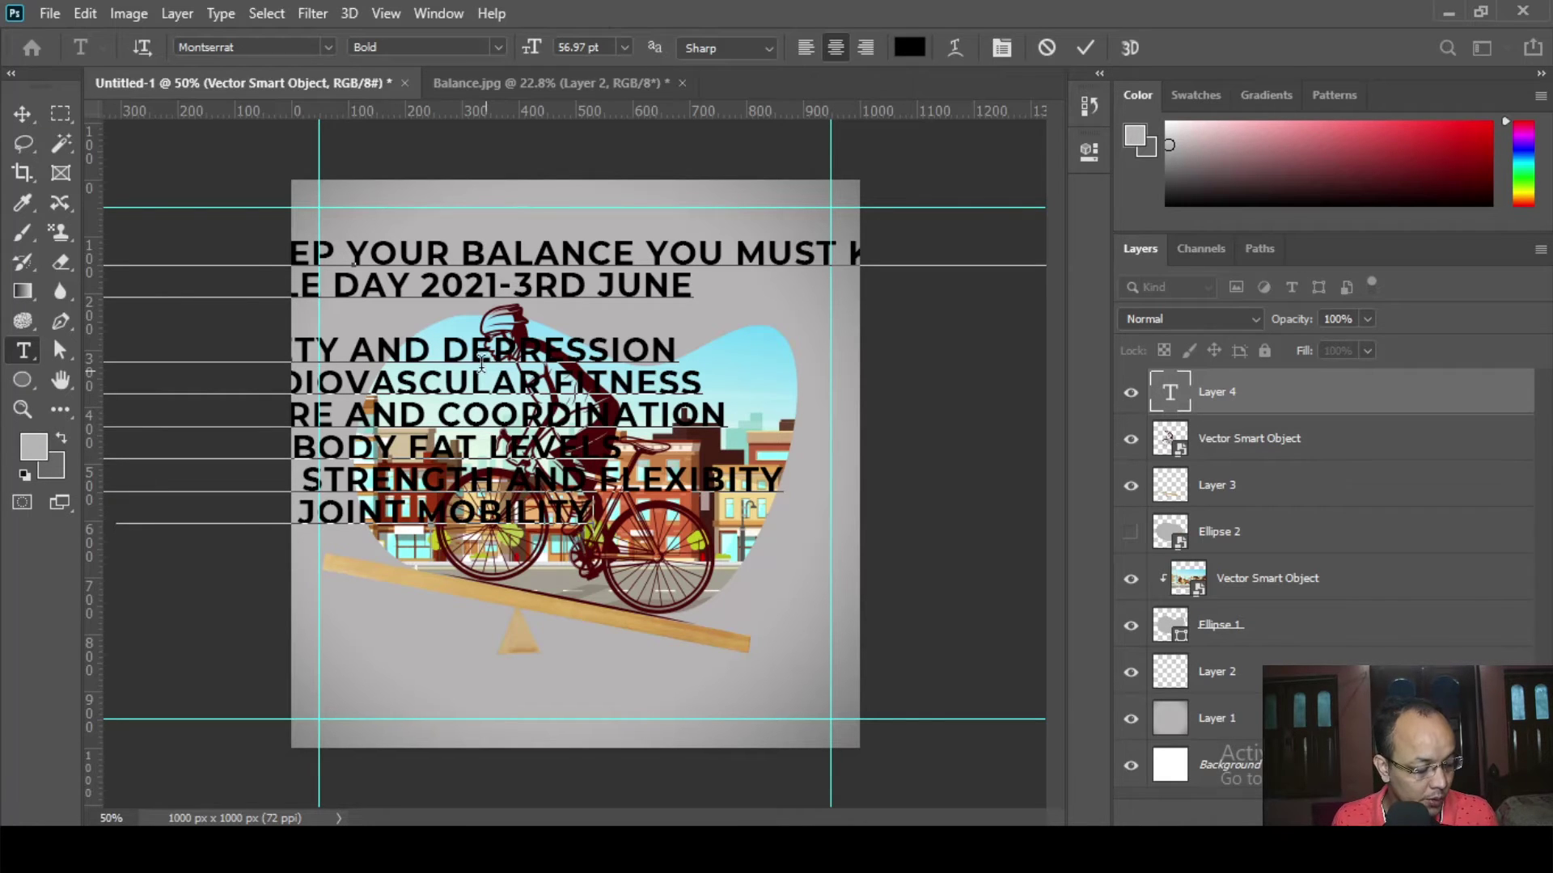
- Turn off All Caps for all of the pasted text
key(ctrl+a)
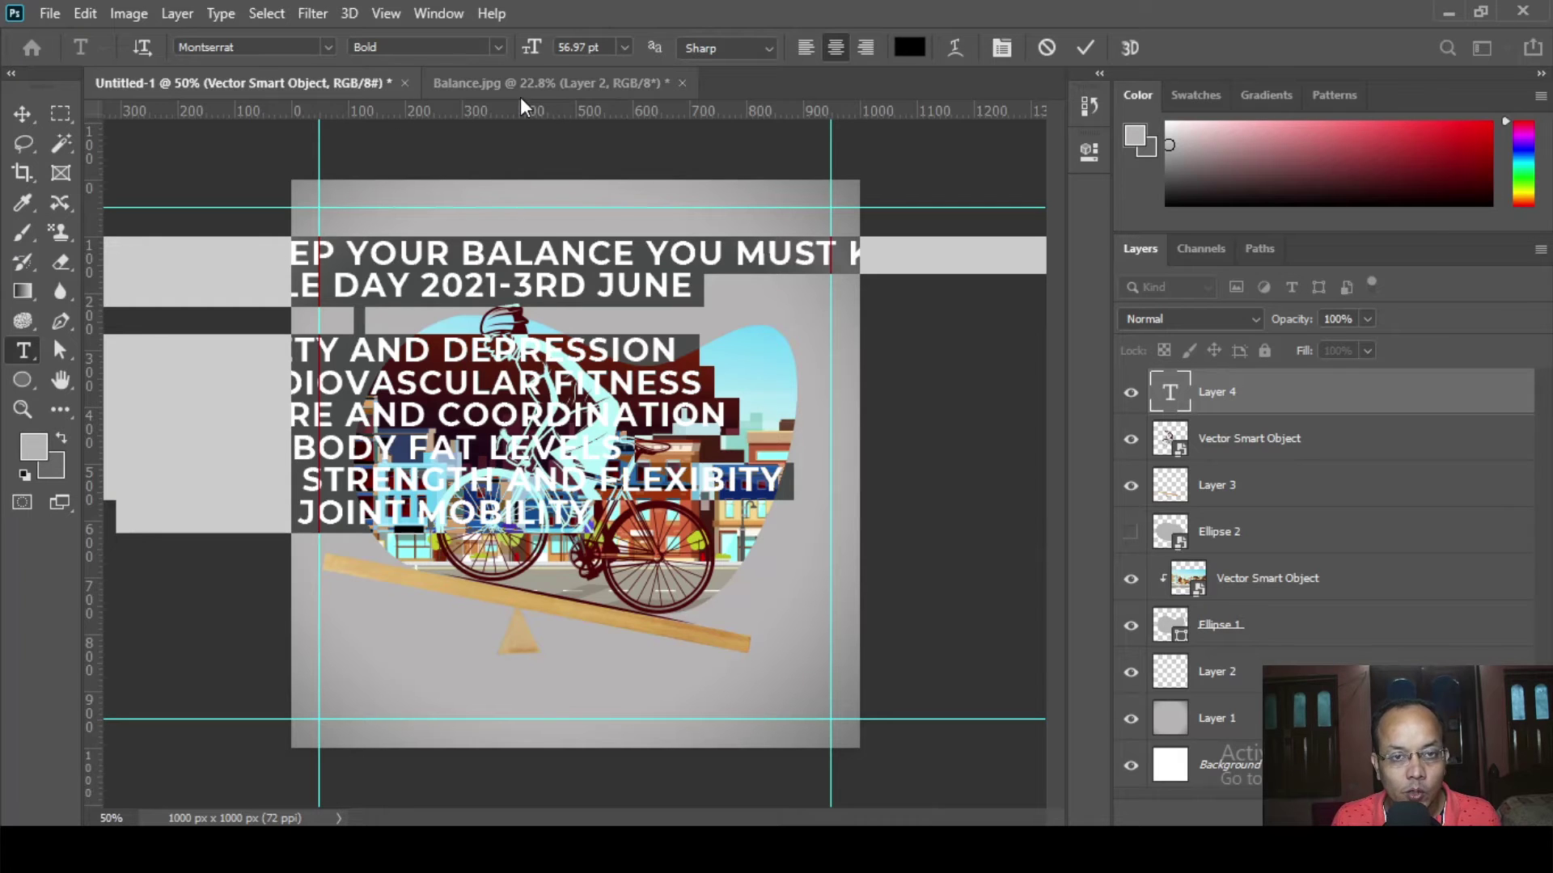
click(1003, 49)
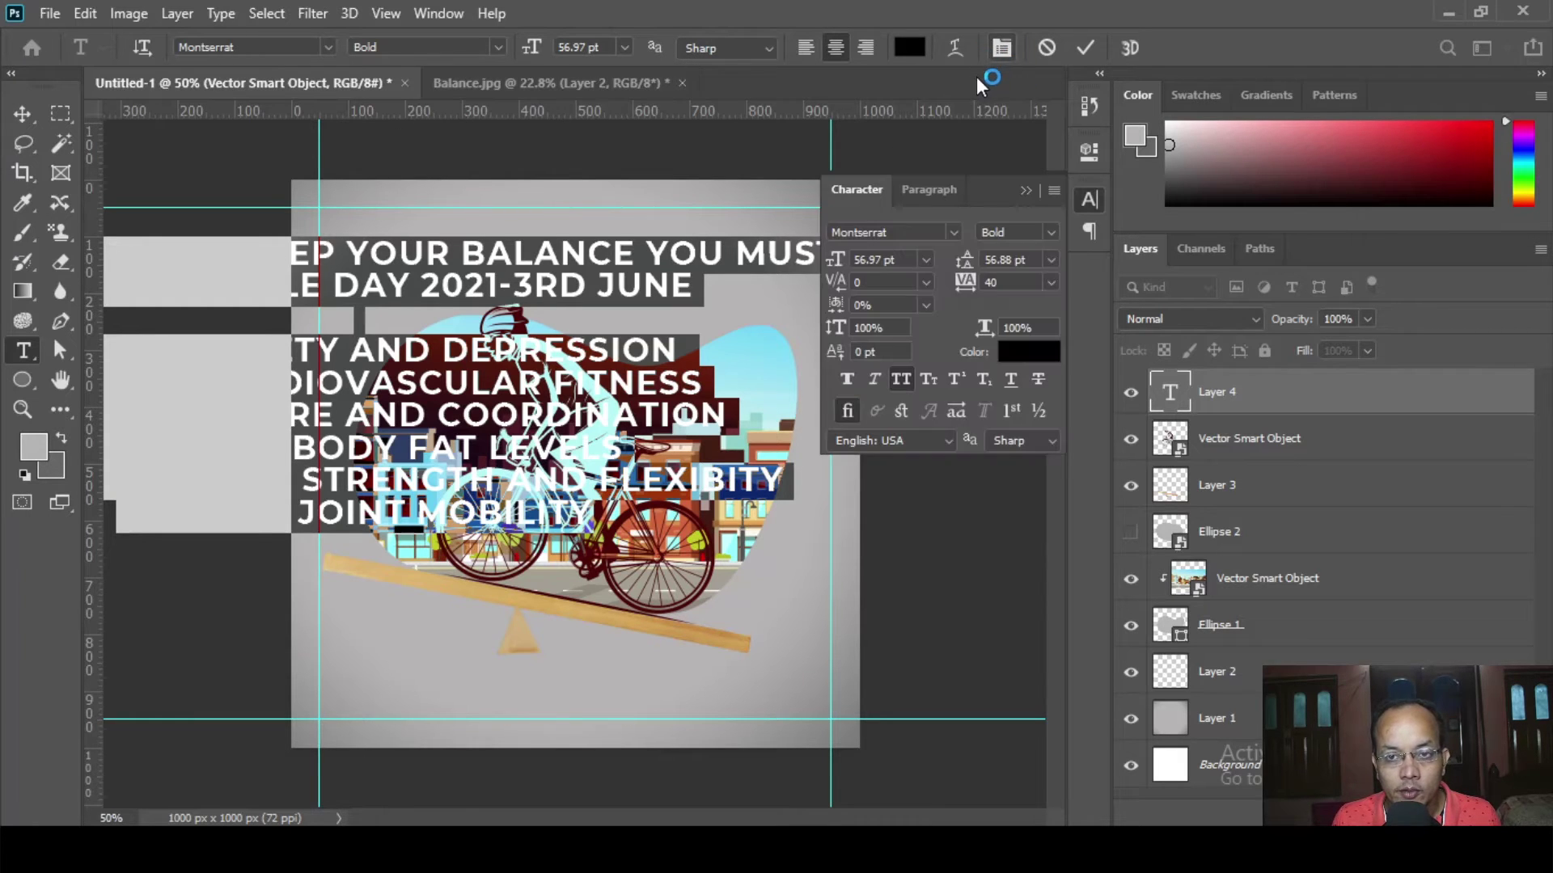
click(901, 380)
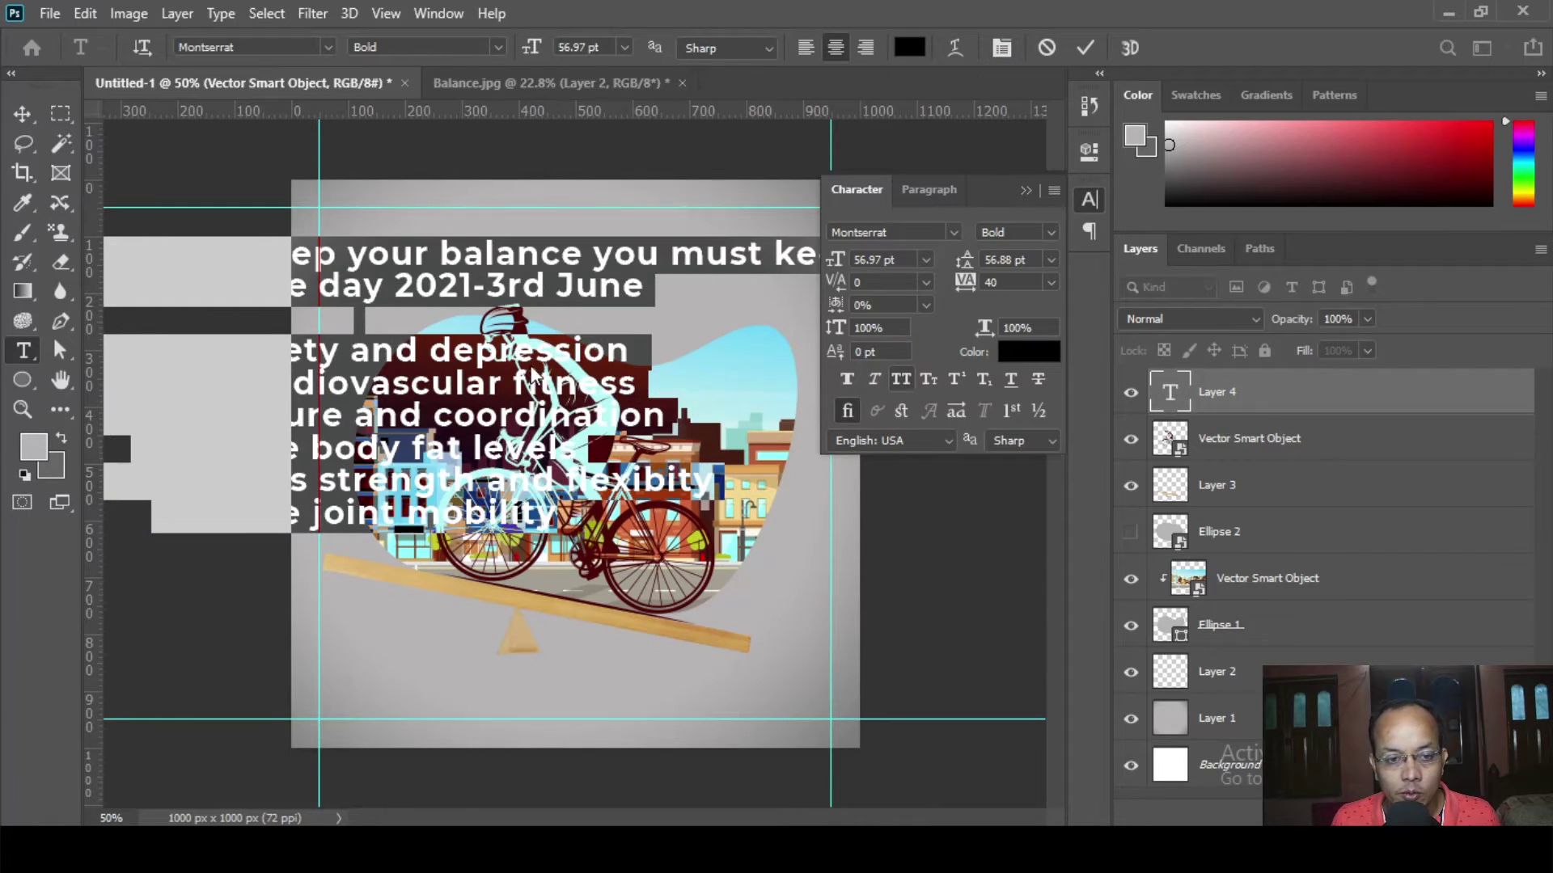
click(1025, 190)
- Set the pasted text's font style to Regular and move the text so that the start of its first line sits inside the canvas
click(497, 47)
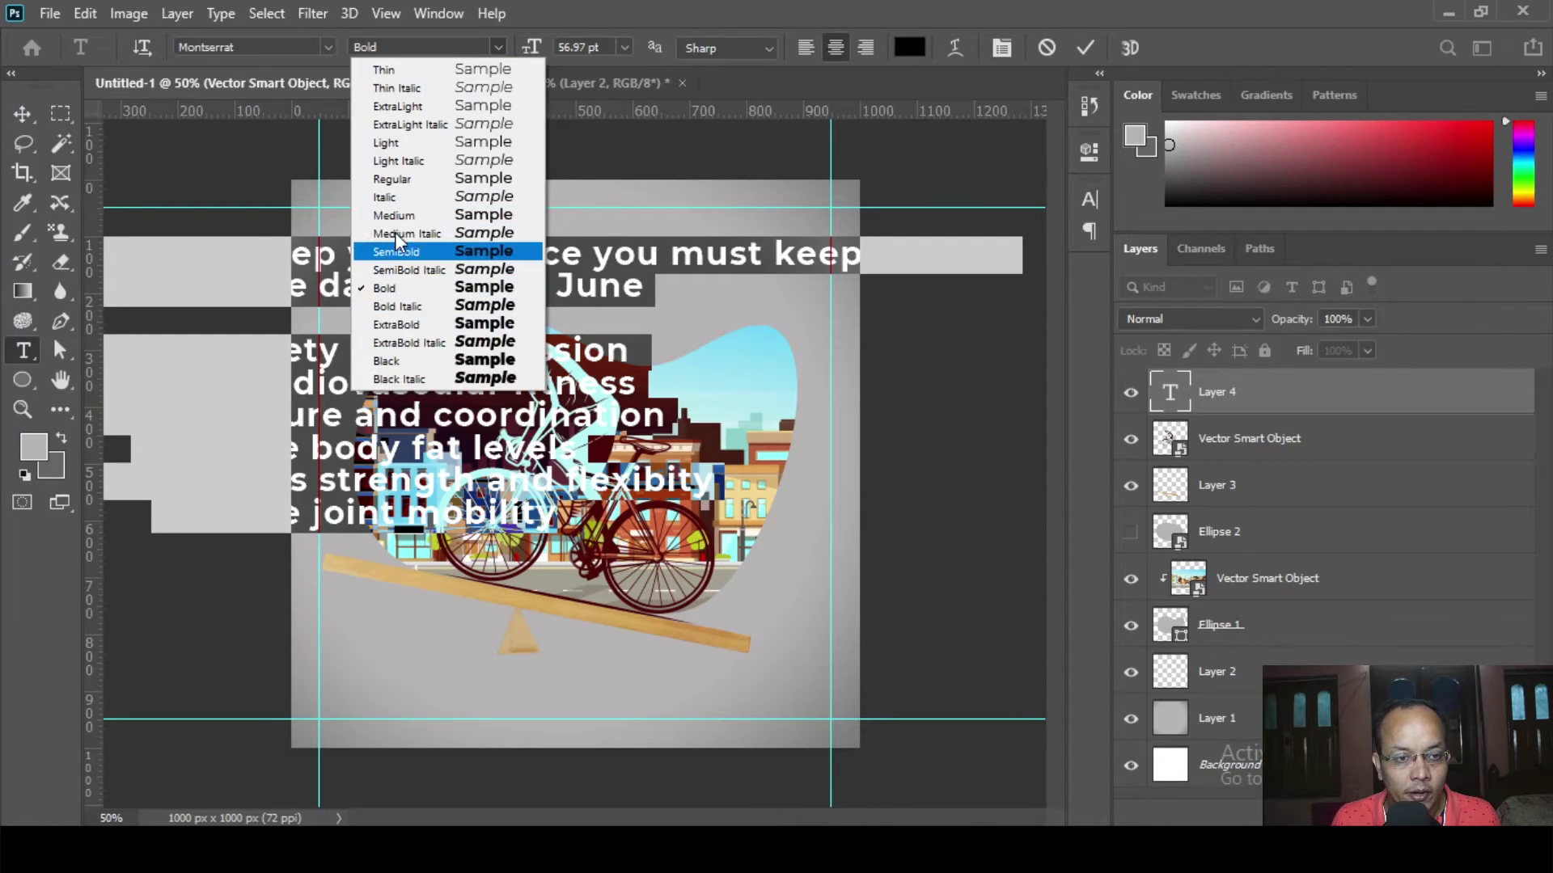
click(394, 179)
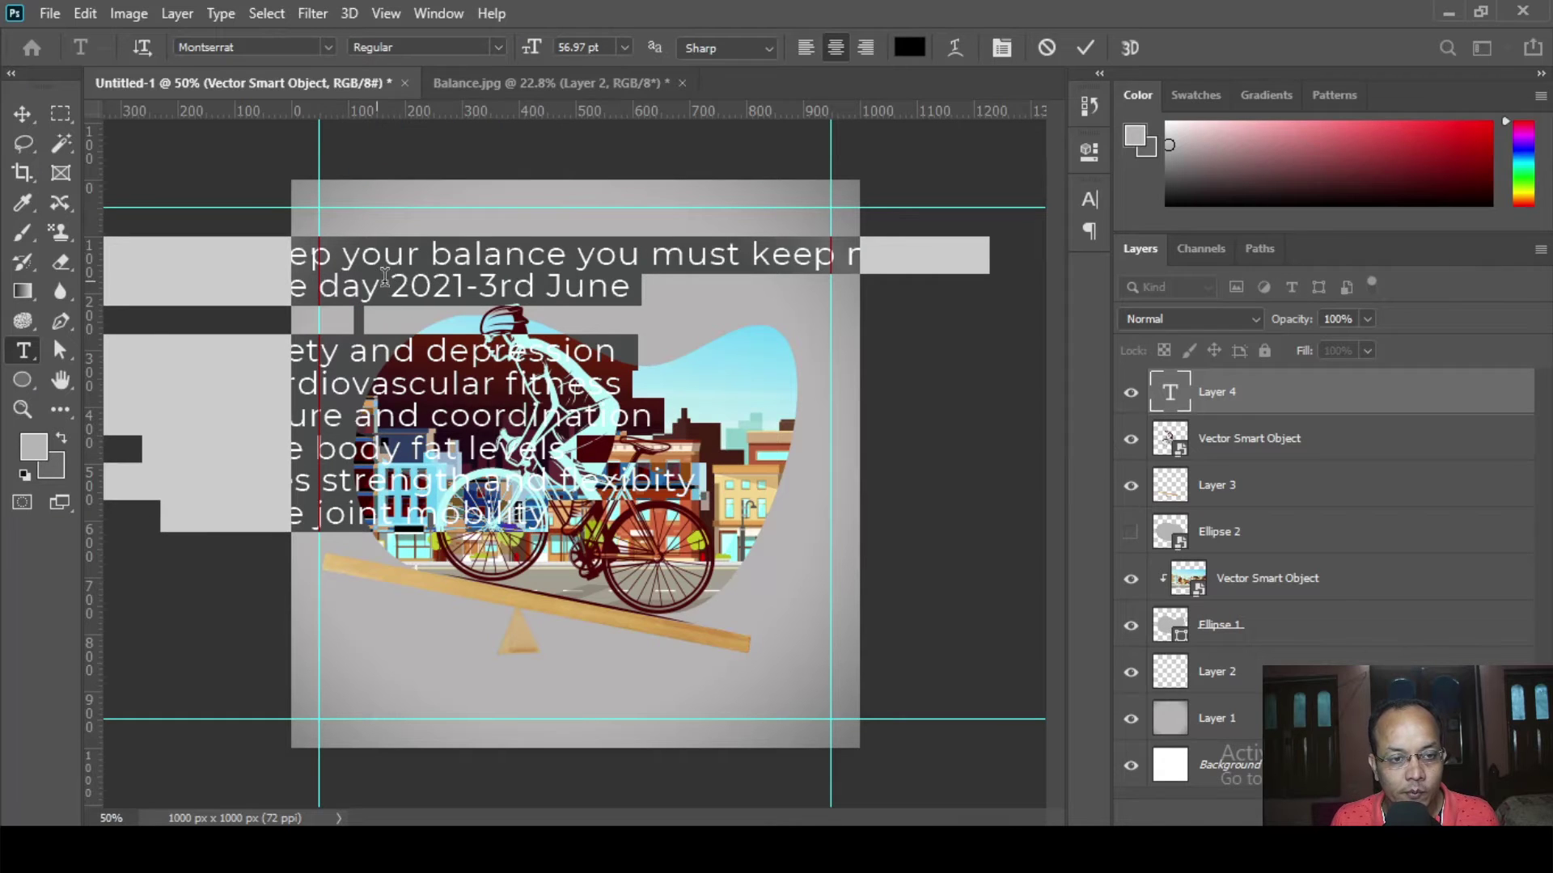
click(481, 277)
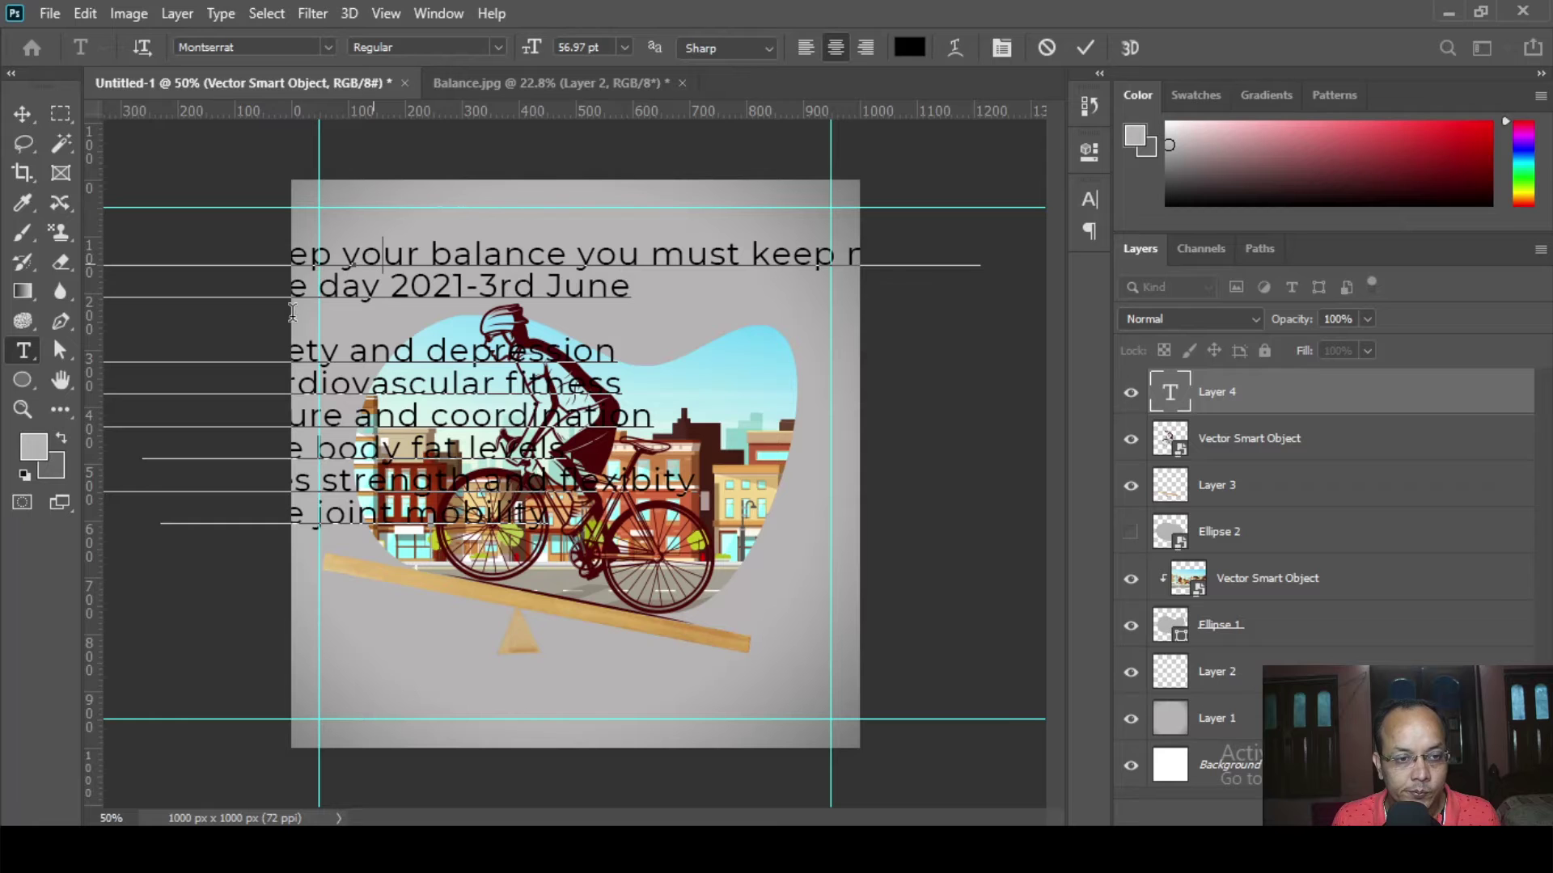
click(22, 114)
drag(399, 260, 1022, 287)
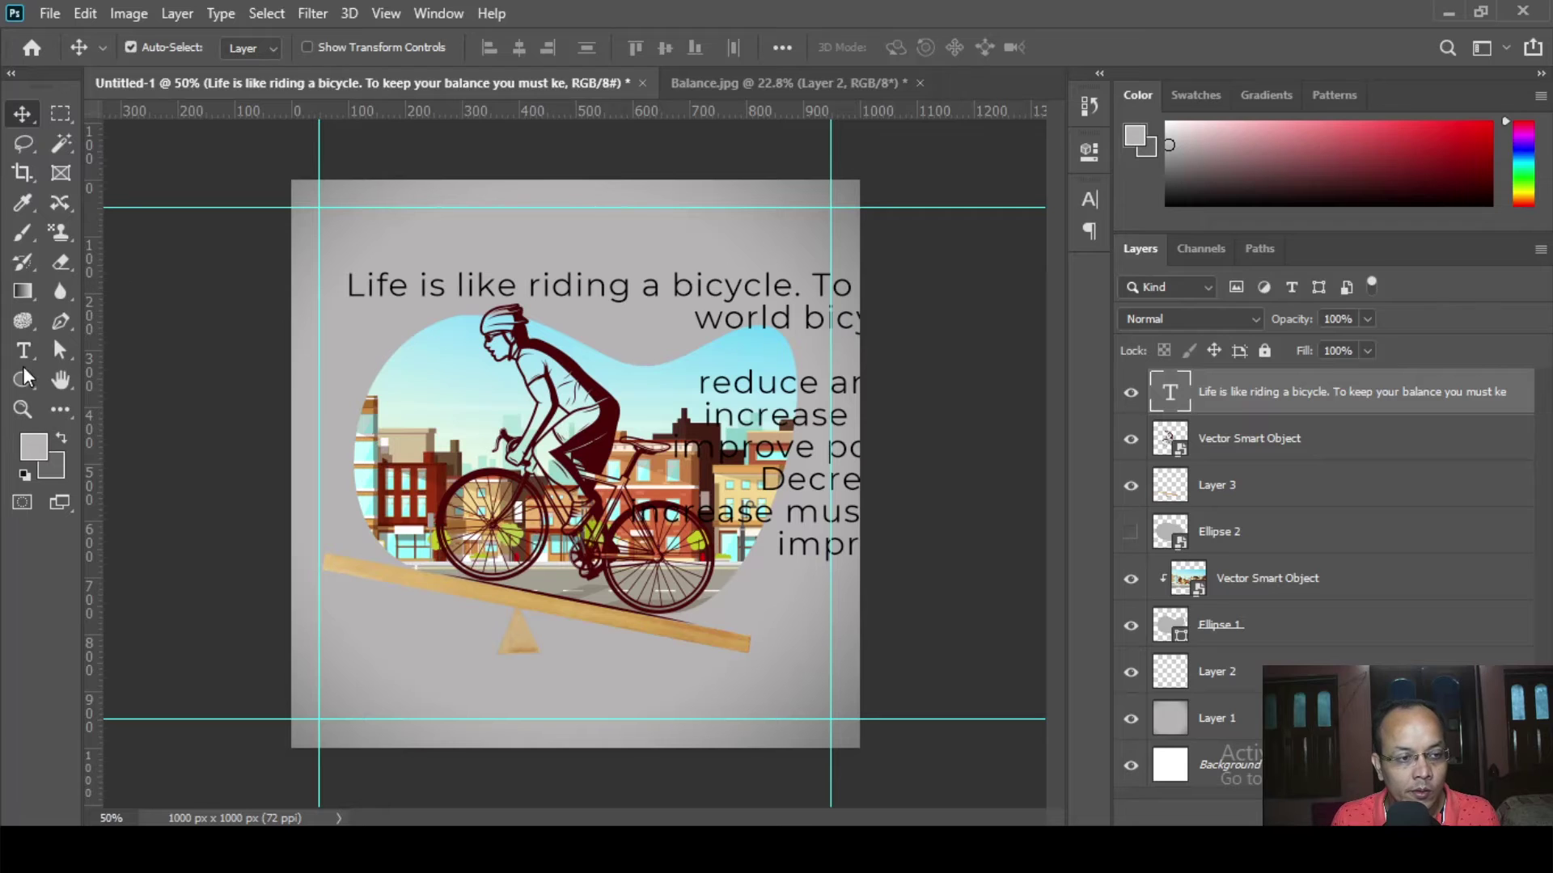
- Cut the first line, starting "Life is like riding a bicycle", from the pasted text and hide the remaining text layer
click(22, 350)
click(352, 285)
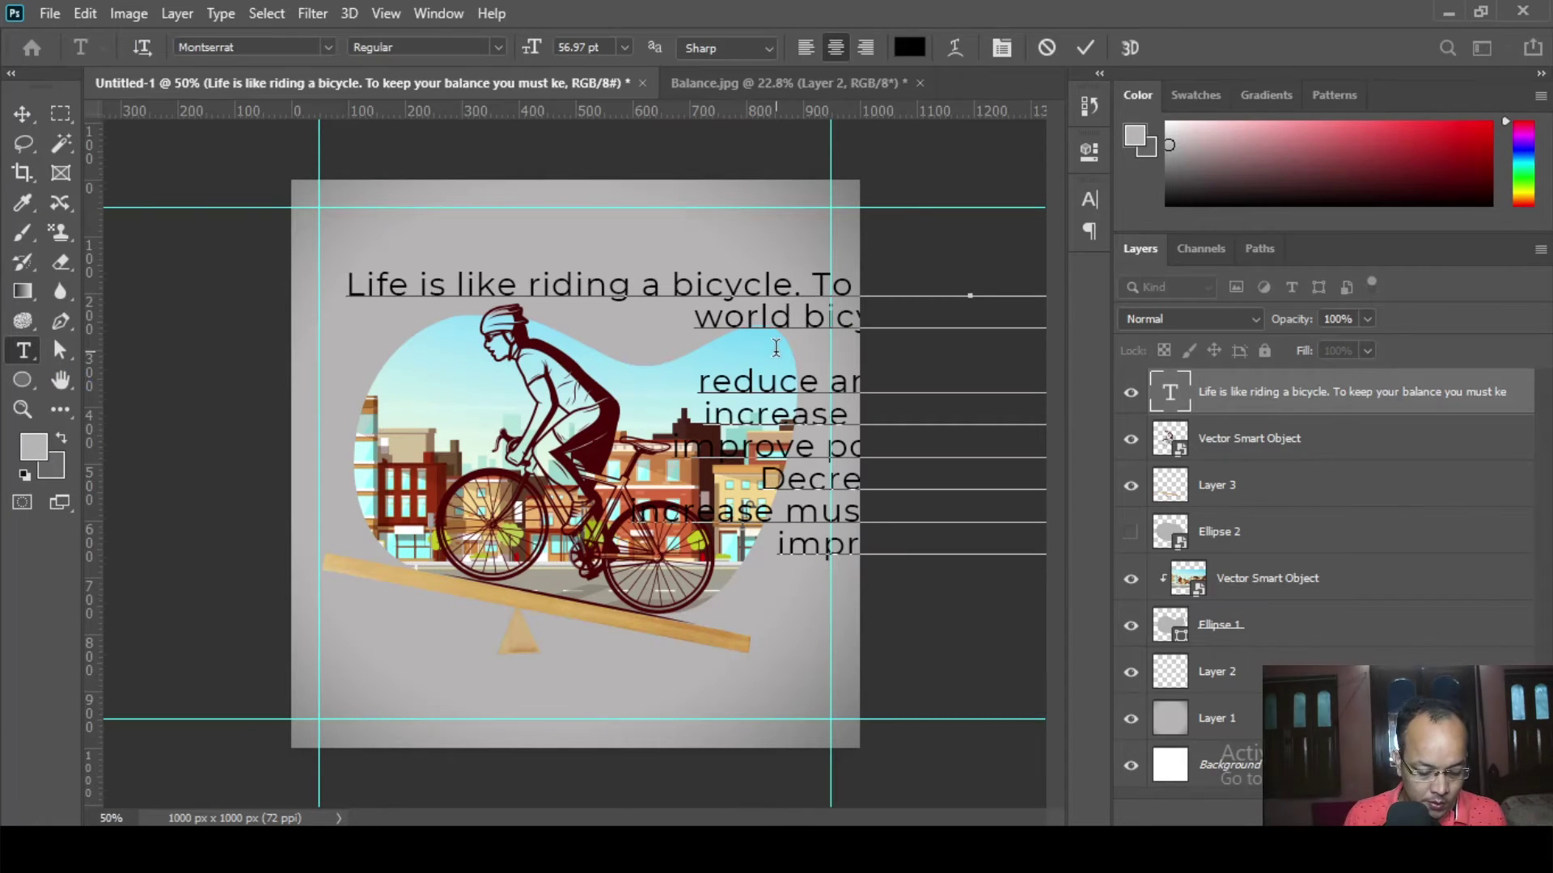
key(shift+End)
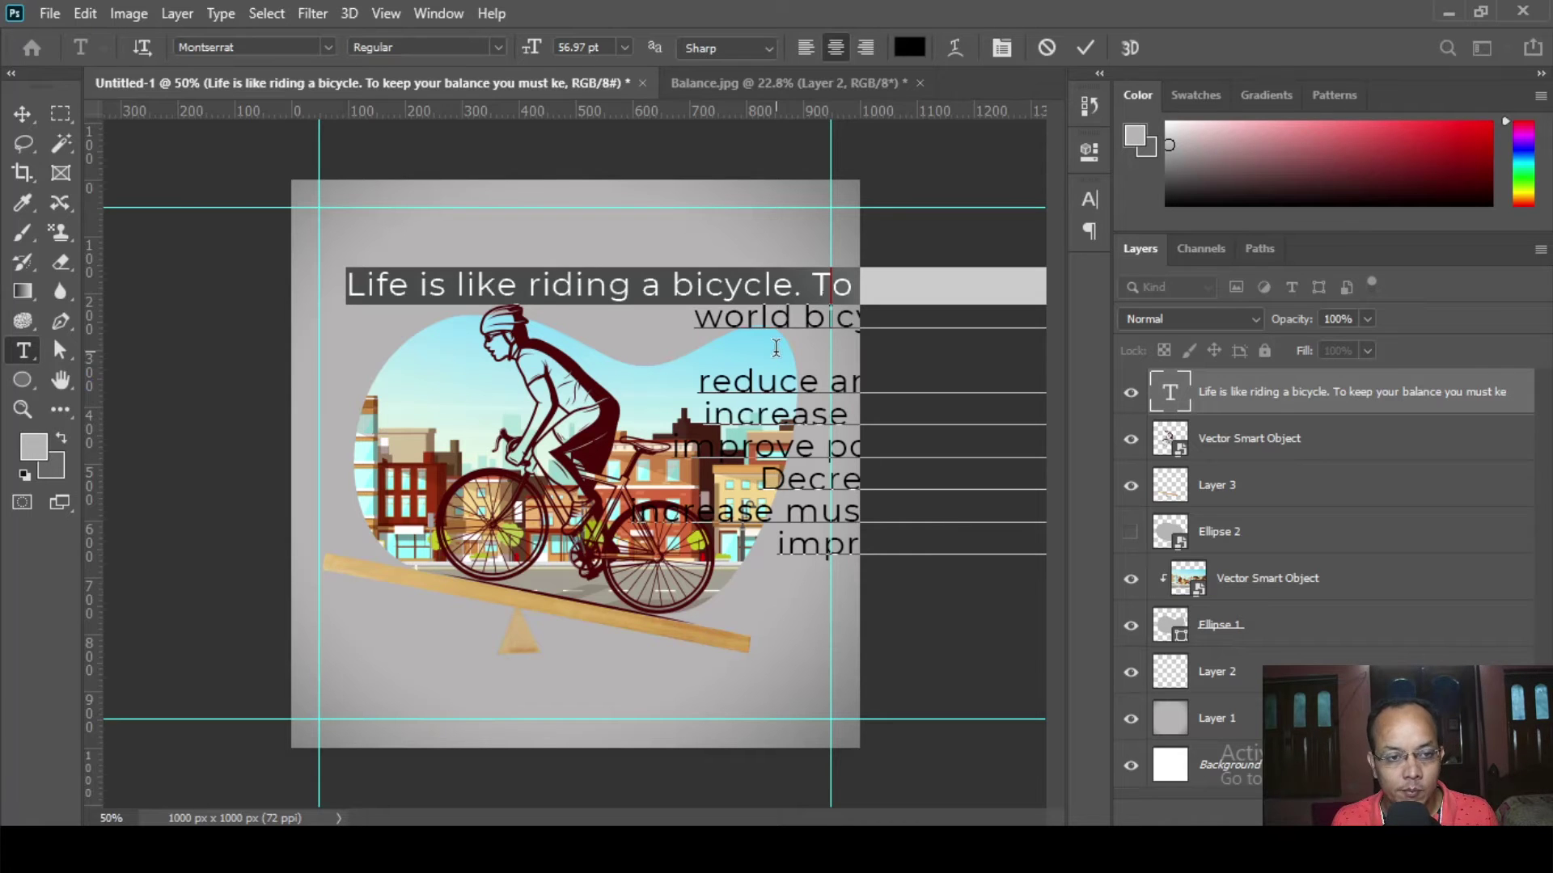
key(BackSpace)
click(22, 113)
click(1130, 395)
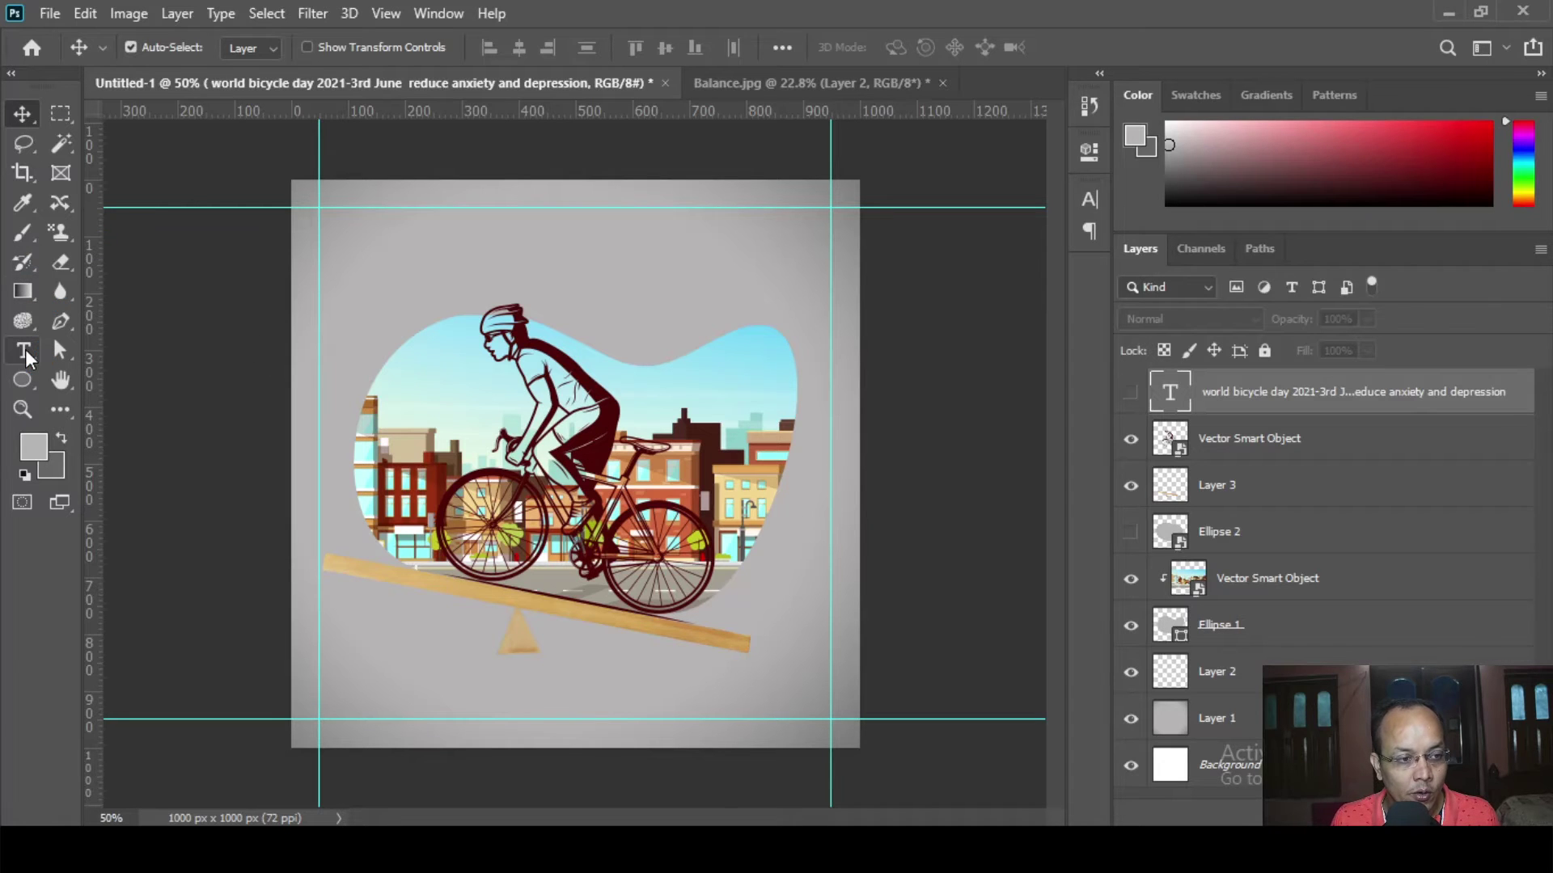
- Paste the cut sentence into a new text layer above the cyclist and reduce its font size to 37.97 pt
click(26, 354)
click(353, 265)
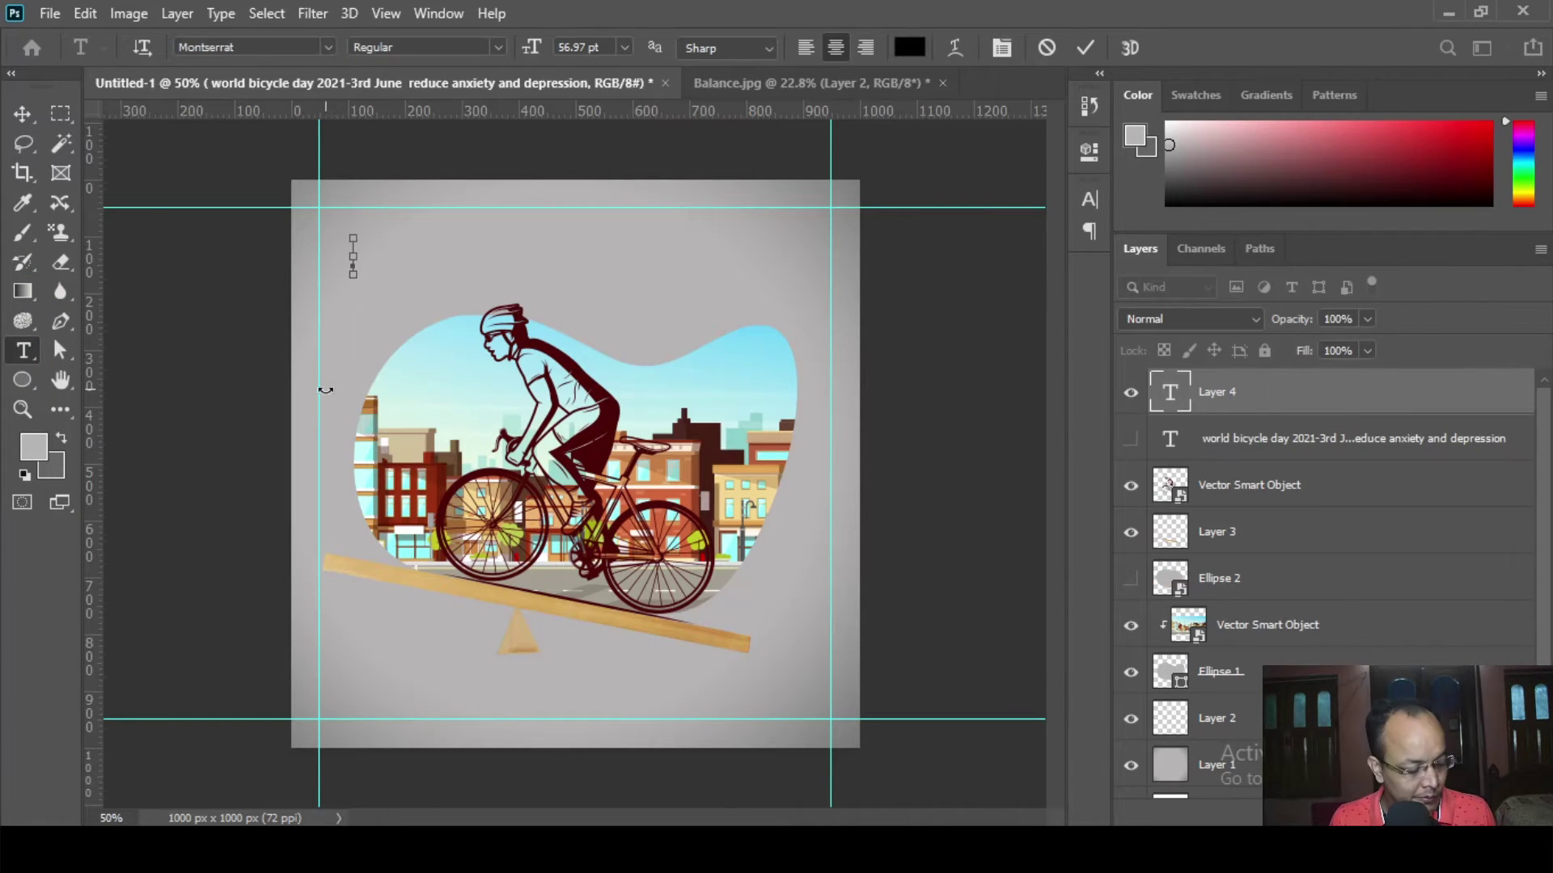
key(ctrl+v)
key(ctrl+a)
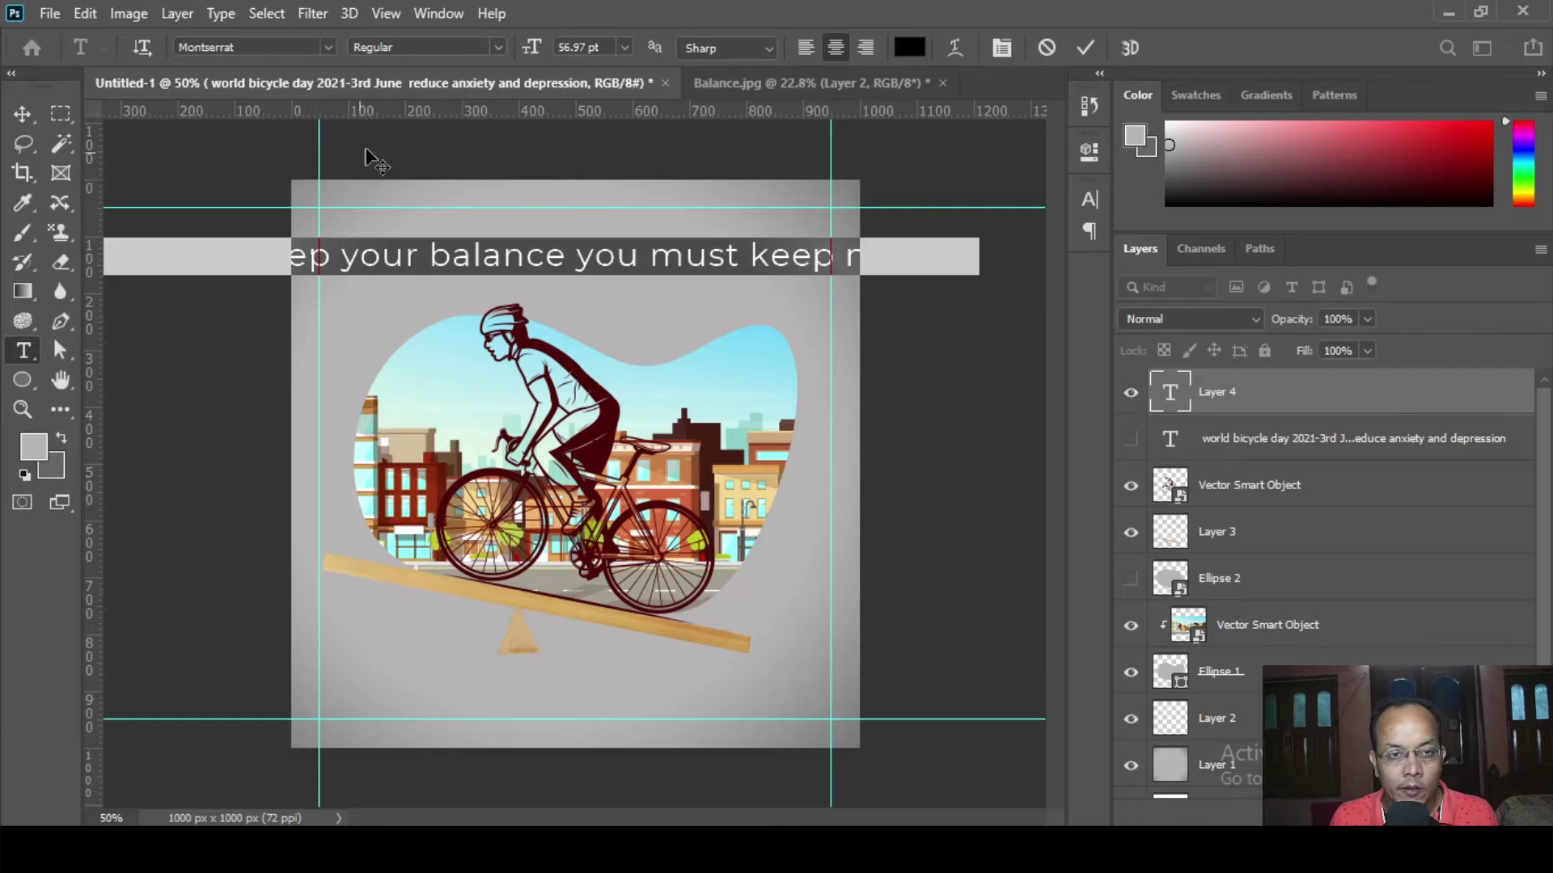
drag(528, 59, 506, 55)
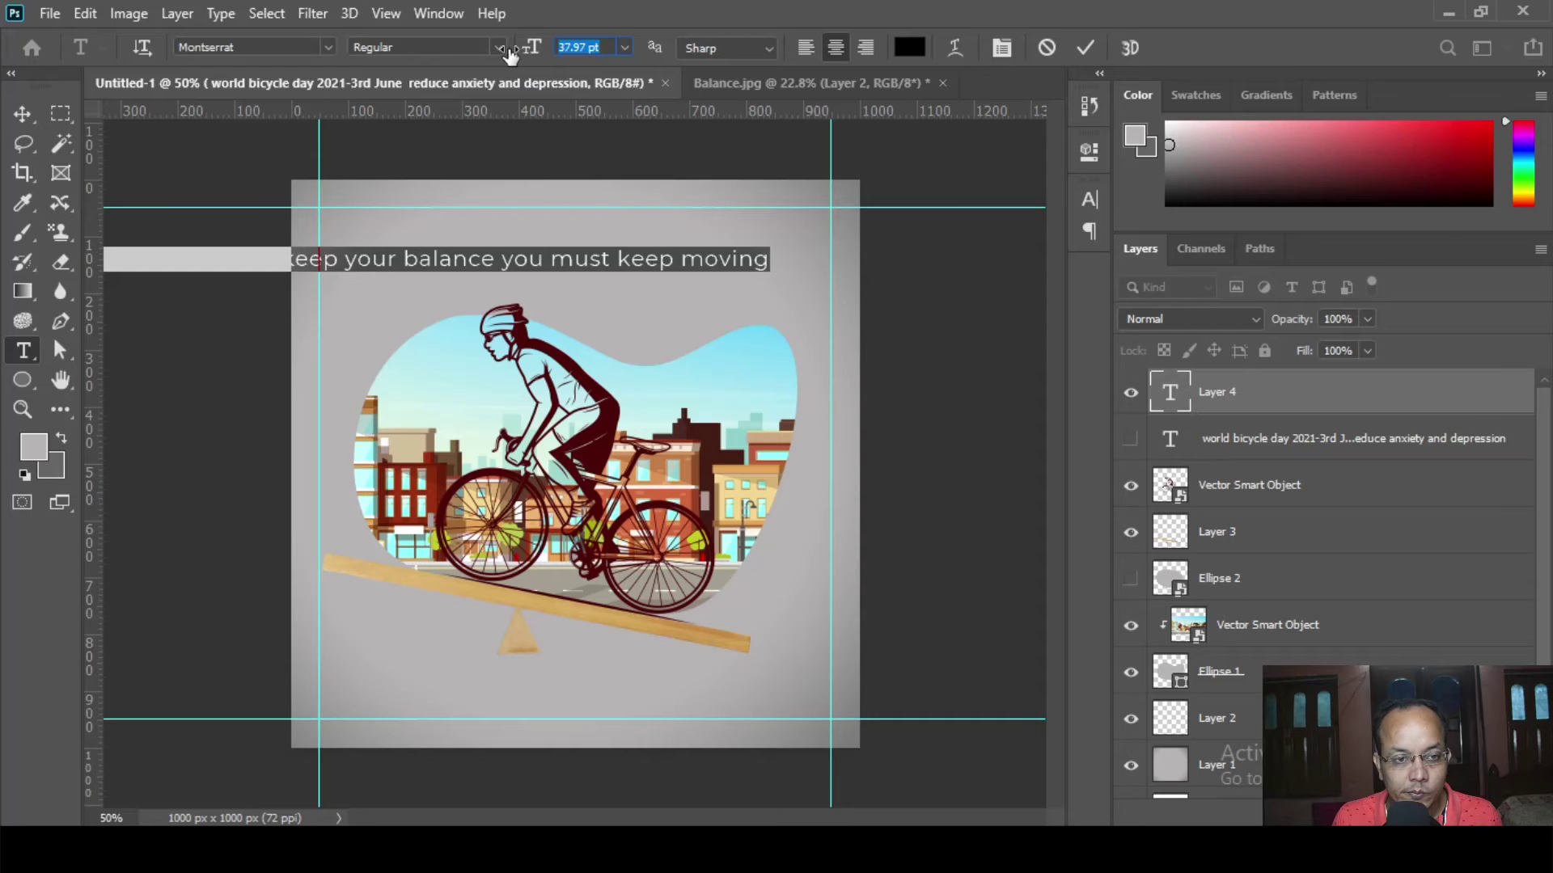
- Align the one-line quote to the canvas's horizontal center
click(21, 113)
click(781, 48)
click(857, 252)
click(858, 287)
click(712, 110)
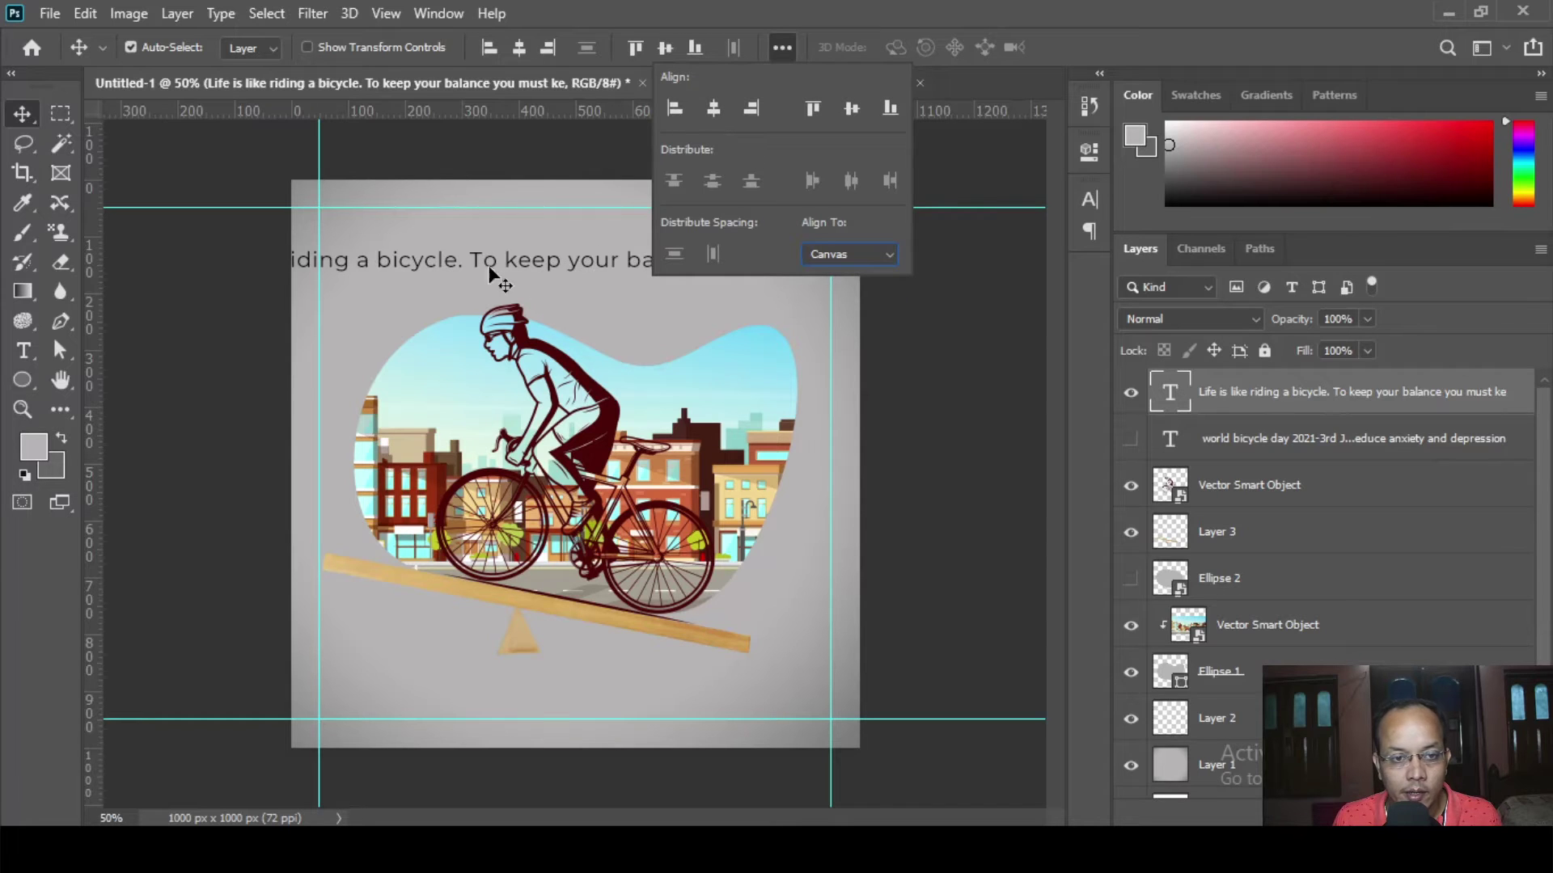
click(506, 260)
- Break the quote into two lines before "To keep your balance" and move it up to just below the upper guide
key(t)
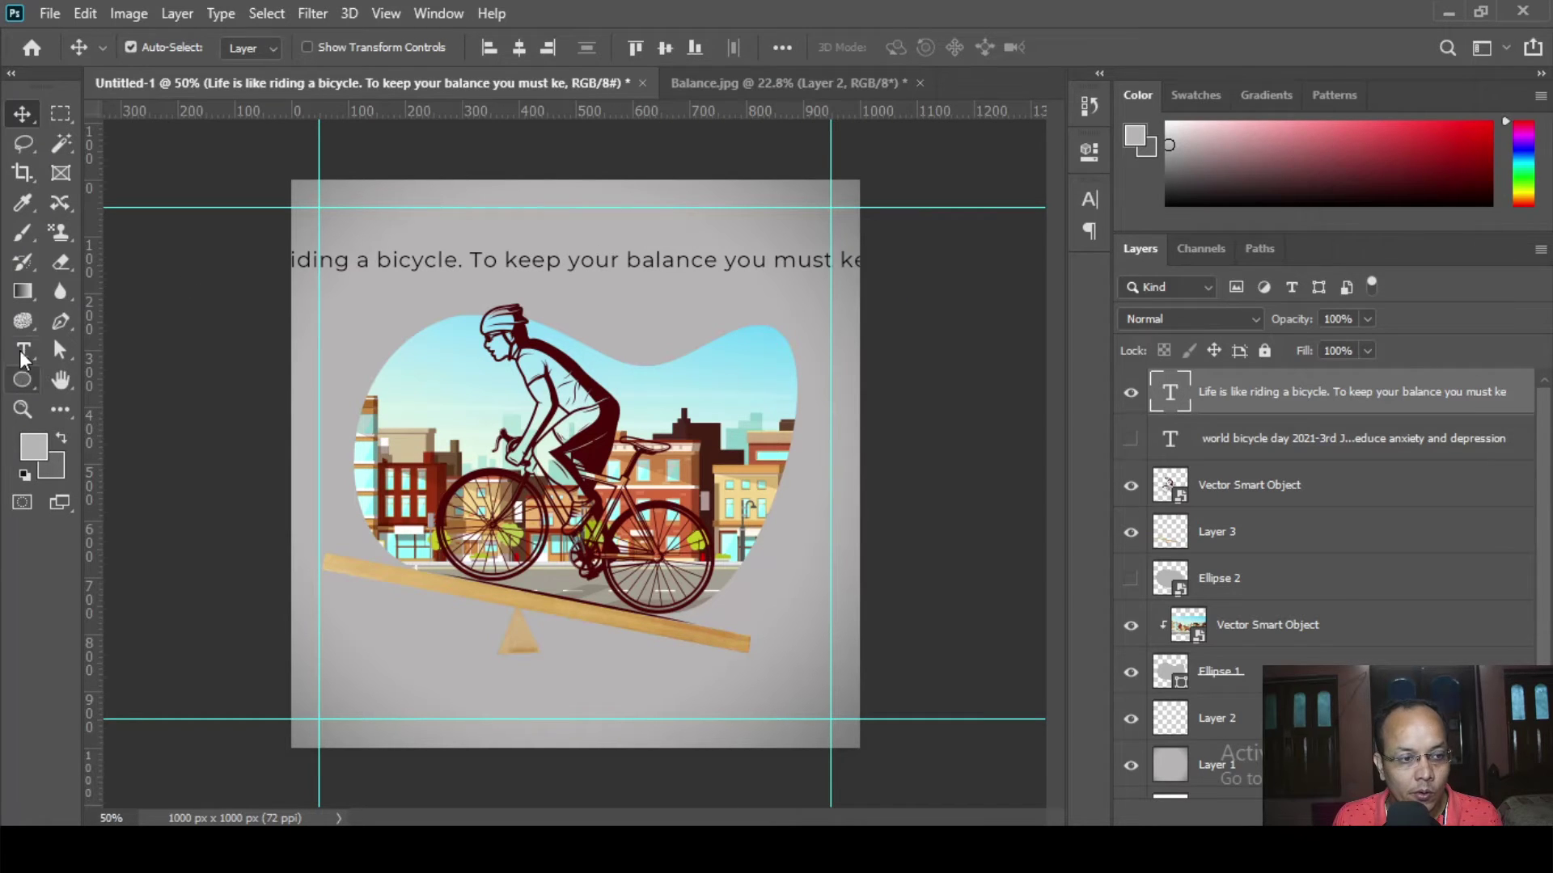
click(469, 264)
key(Return)
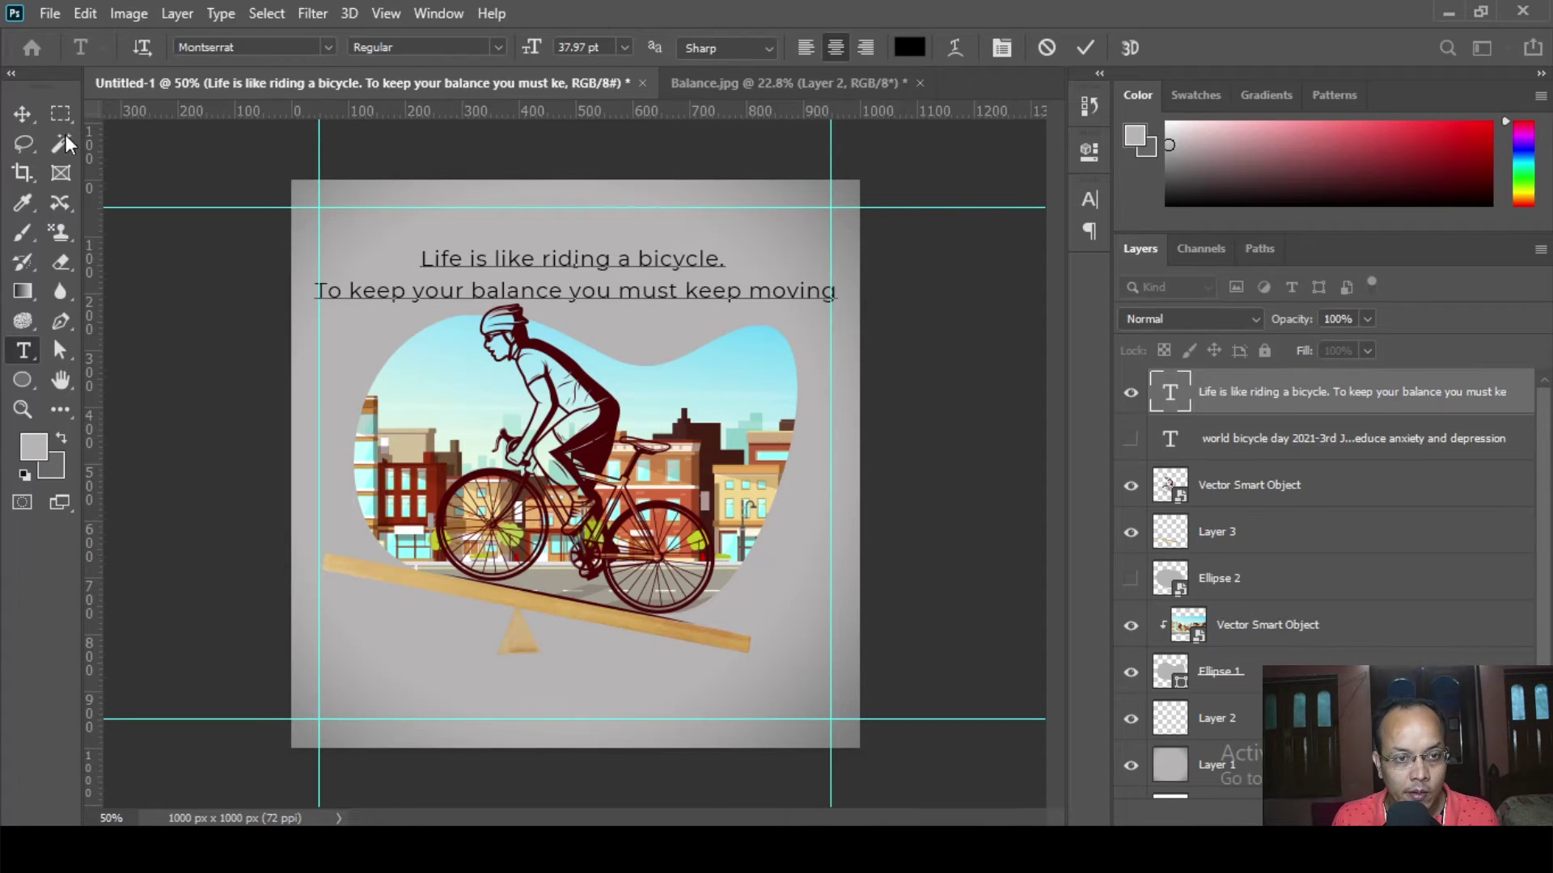
click(22, 113)
drag(566, 263, 568, 237)
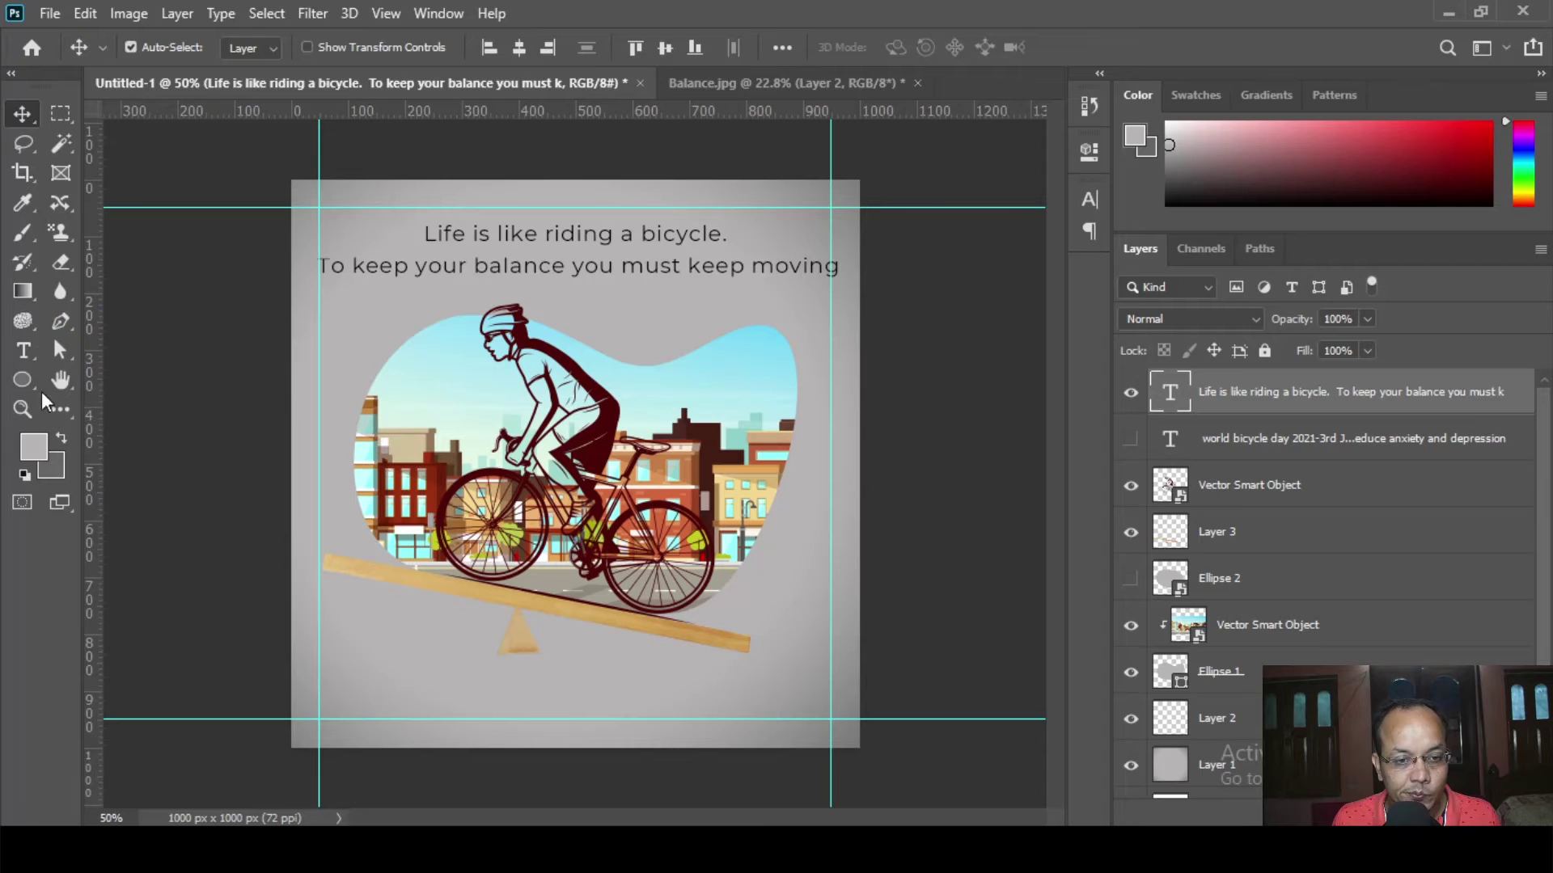
- Capitalize the first letter of "balance" in the quote's second line
click(24, 354)
click(577, 236)
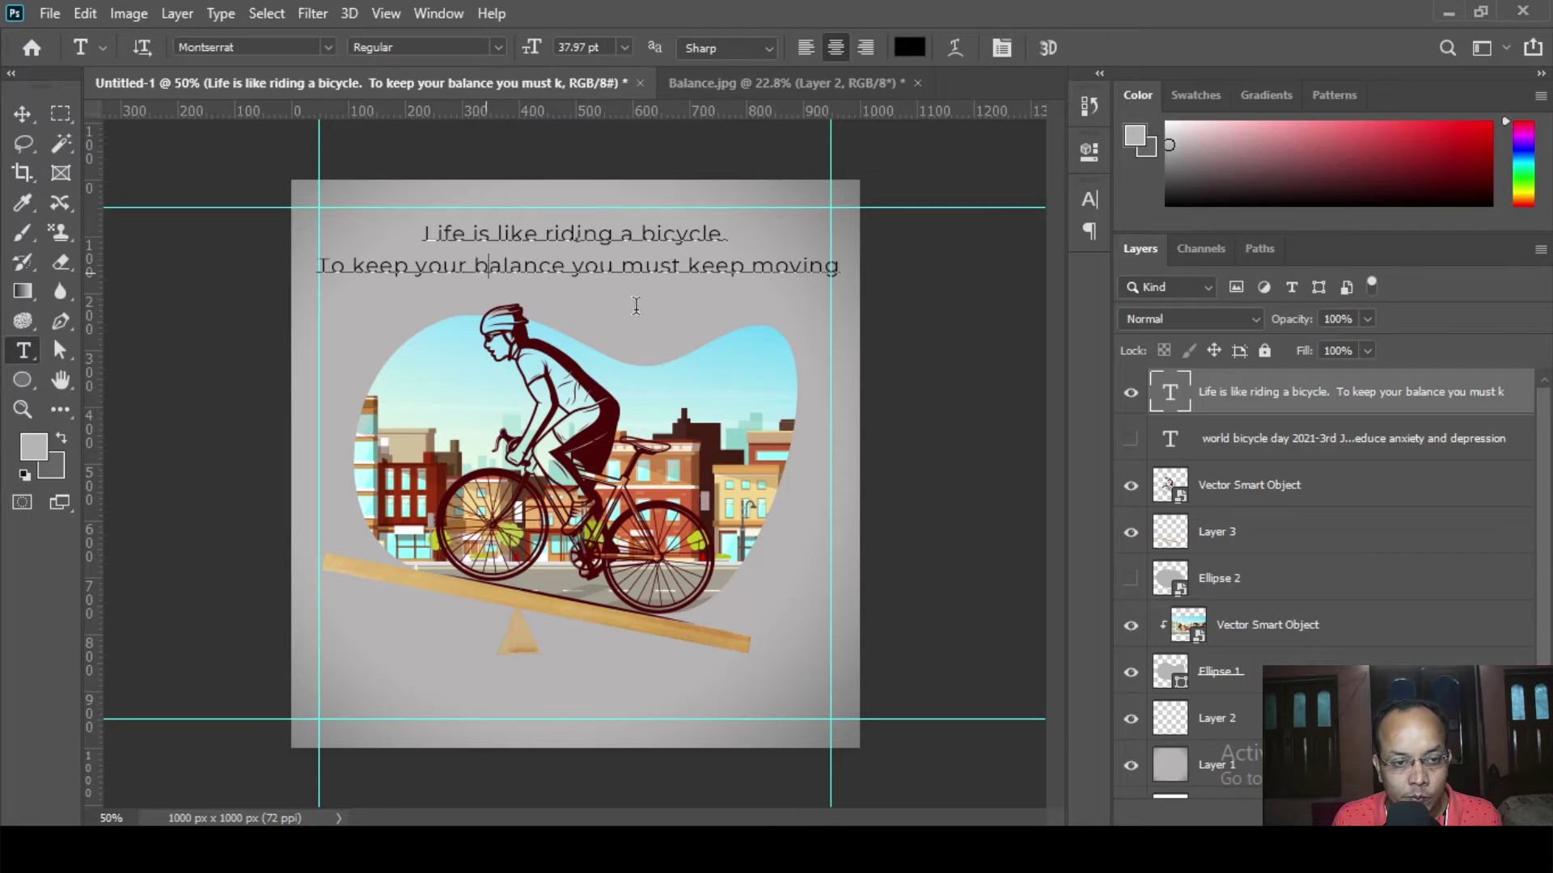
key(BackSpace)
text(B)
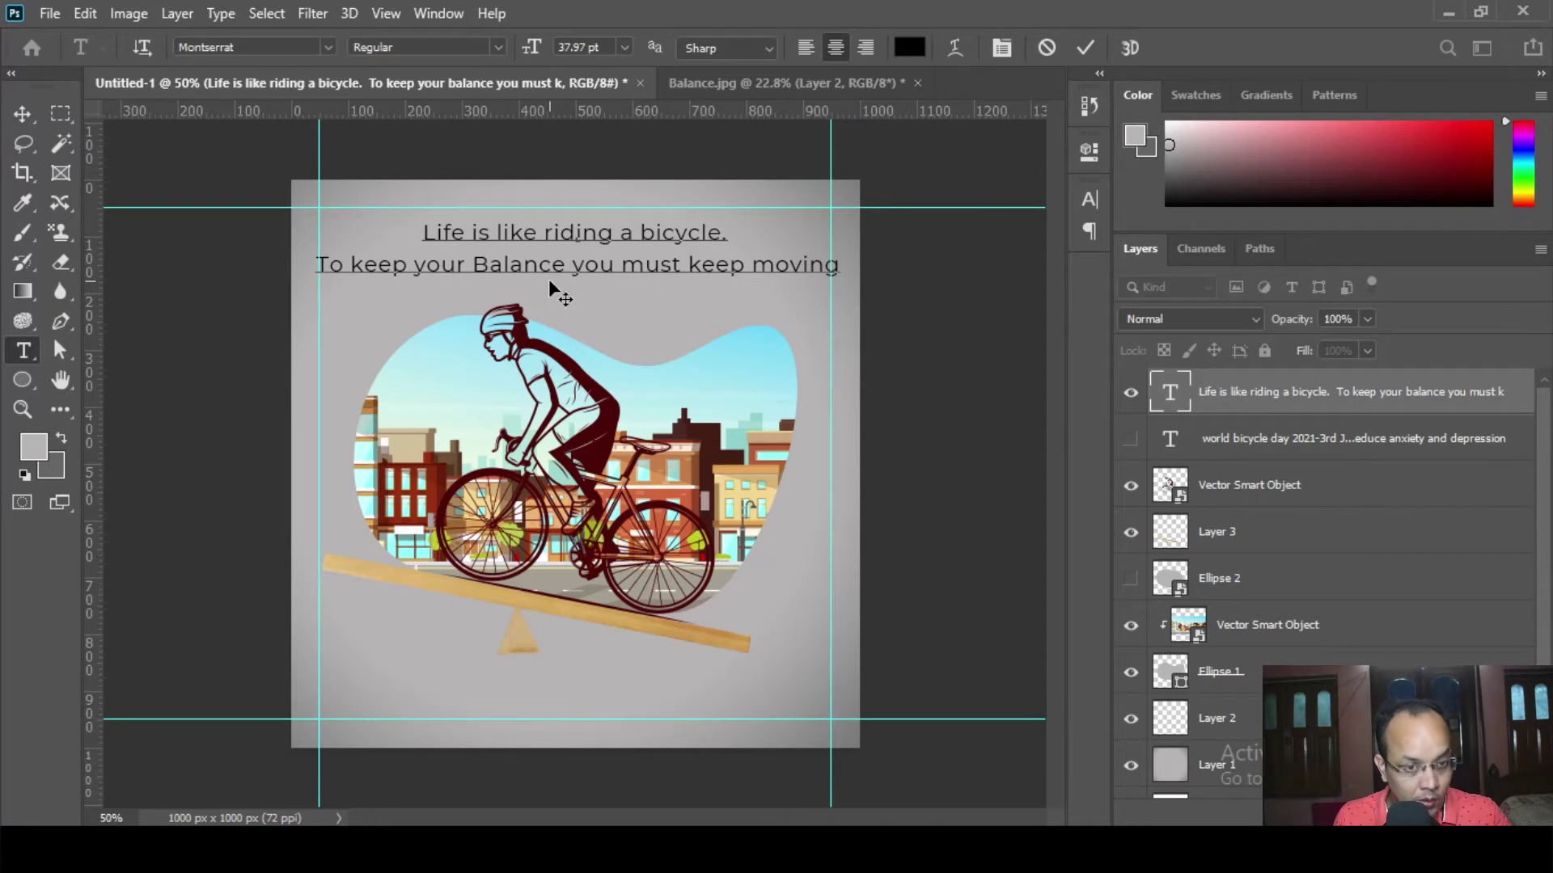
- Set the font style of the word "Balance" to Bold
key(Left)
key(shift+Right)
key(shift+Right)
key(shift+Right)
key(shift+Right)
key(shift+Right)
key(shift+Right)
key(shift+Right)
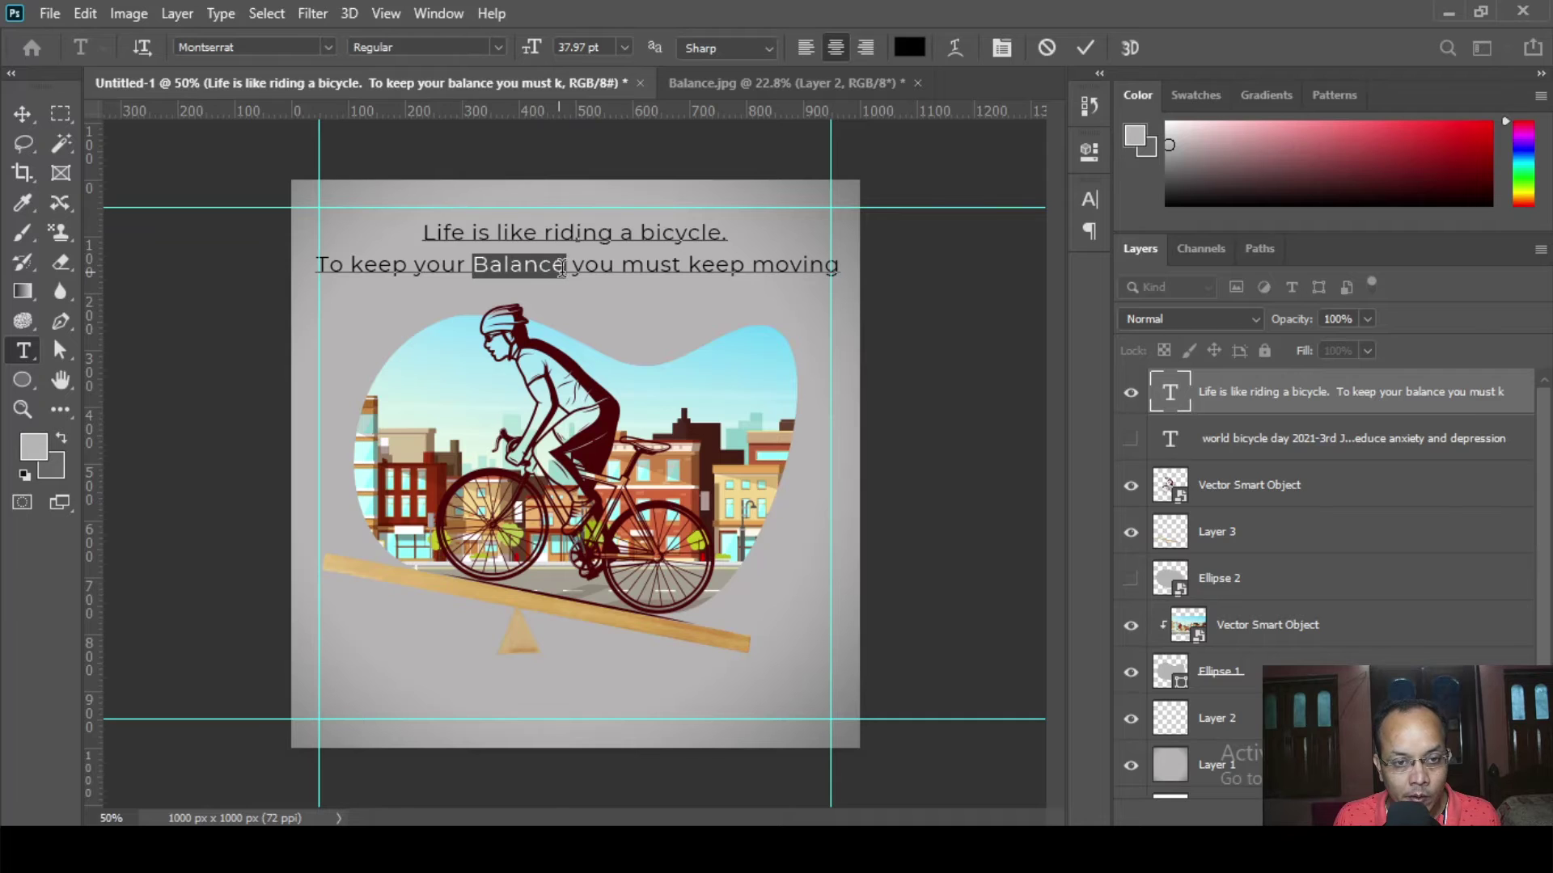
click(501, 47)
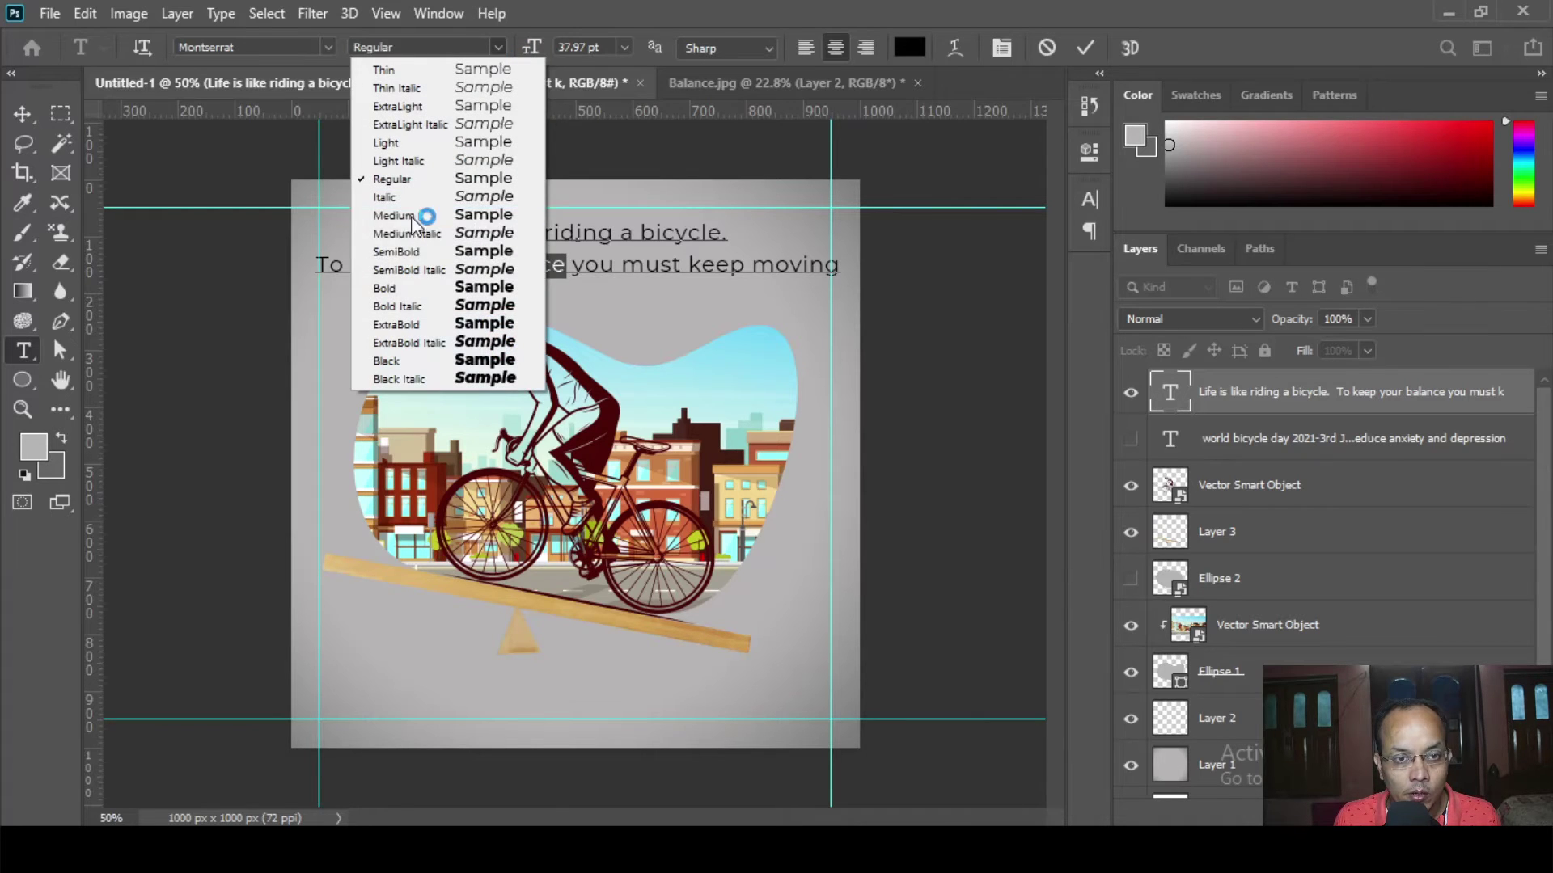
click(395, 297)
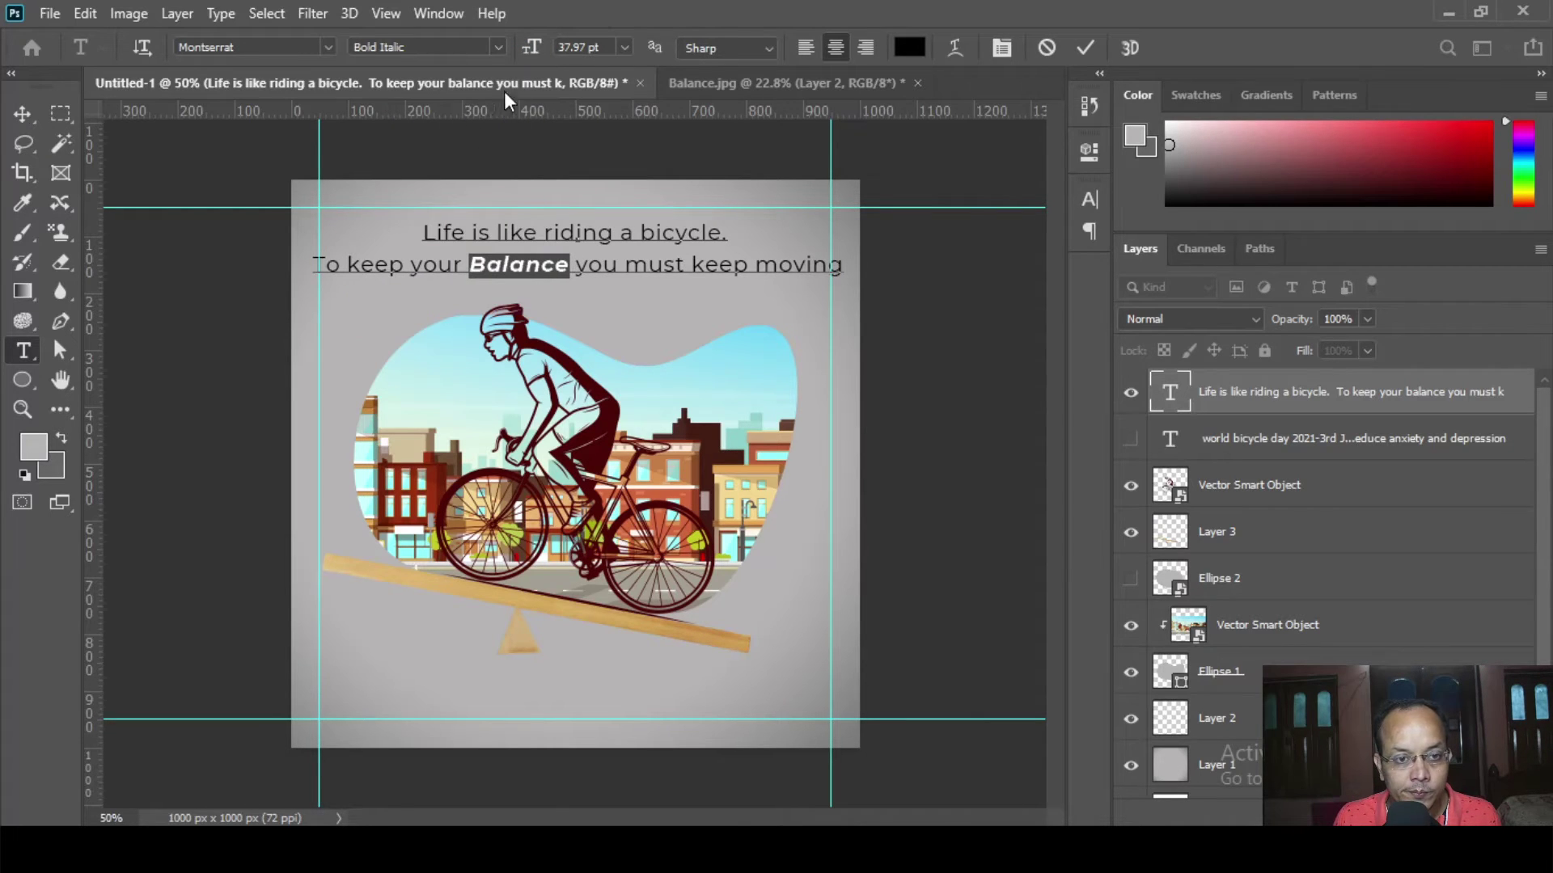
click(502, 47)
click(404, 289)
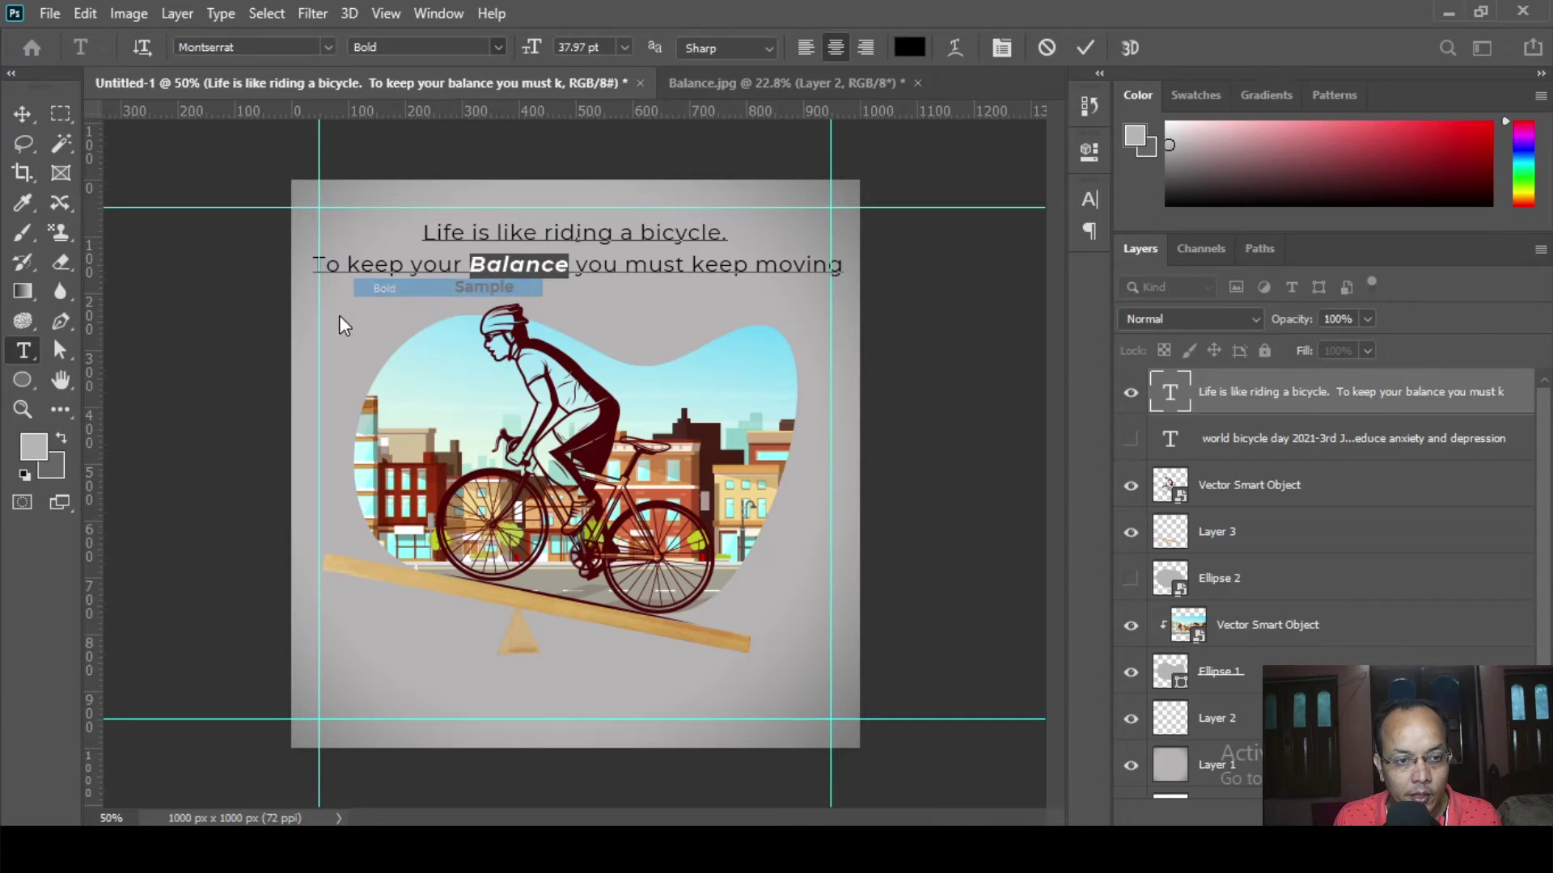
- Capitalize "Bicycle" in the quote's first line and set the word to Bold
drag(641, 234, 653, 234)
text(B)
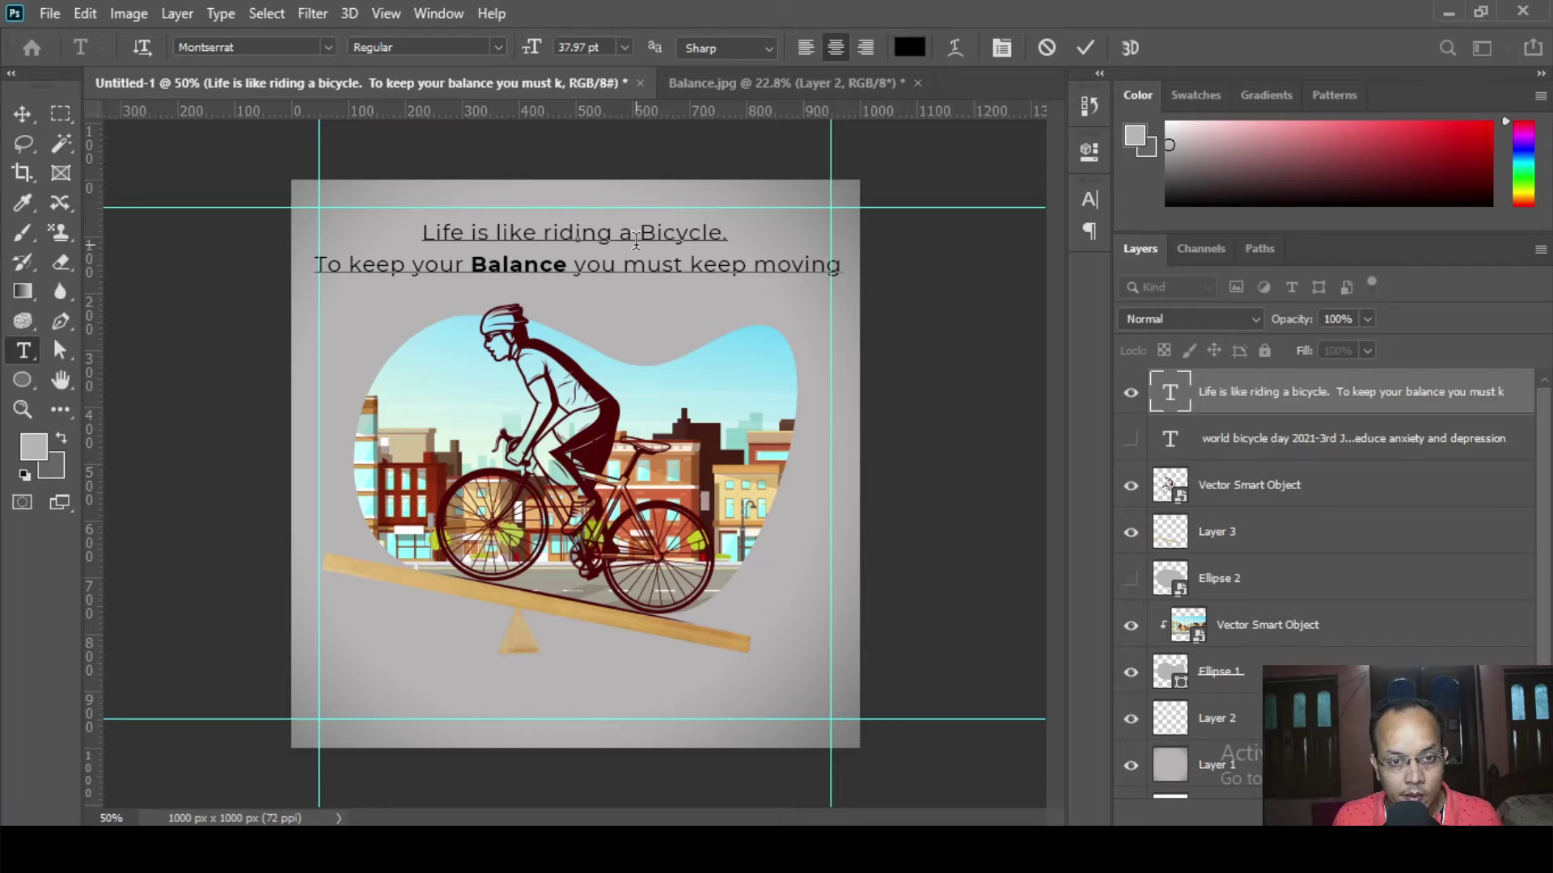
drag(640, 233, 724, 234)
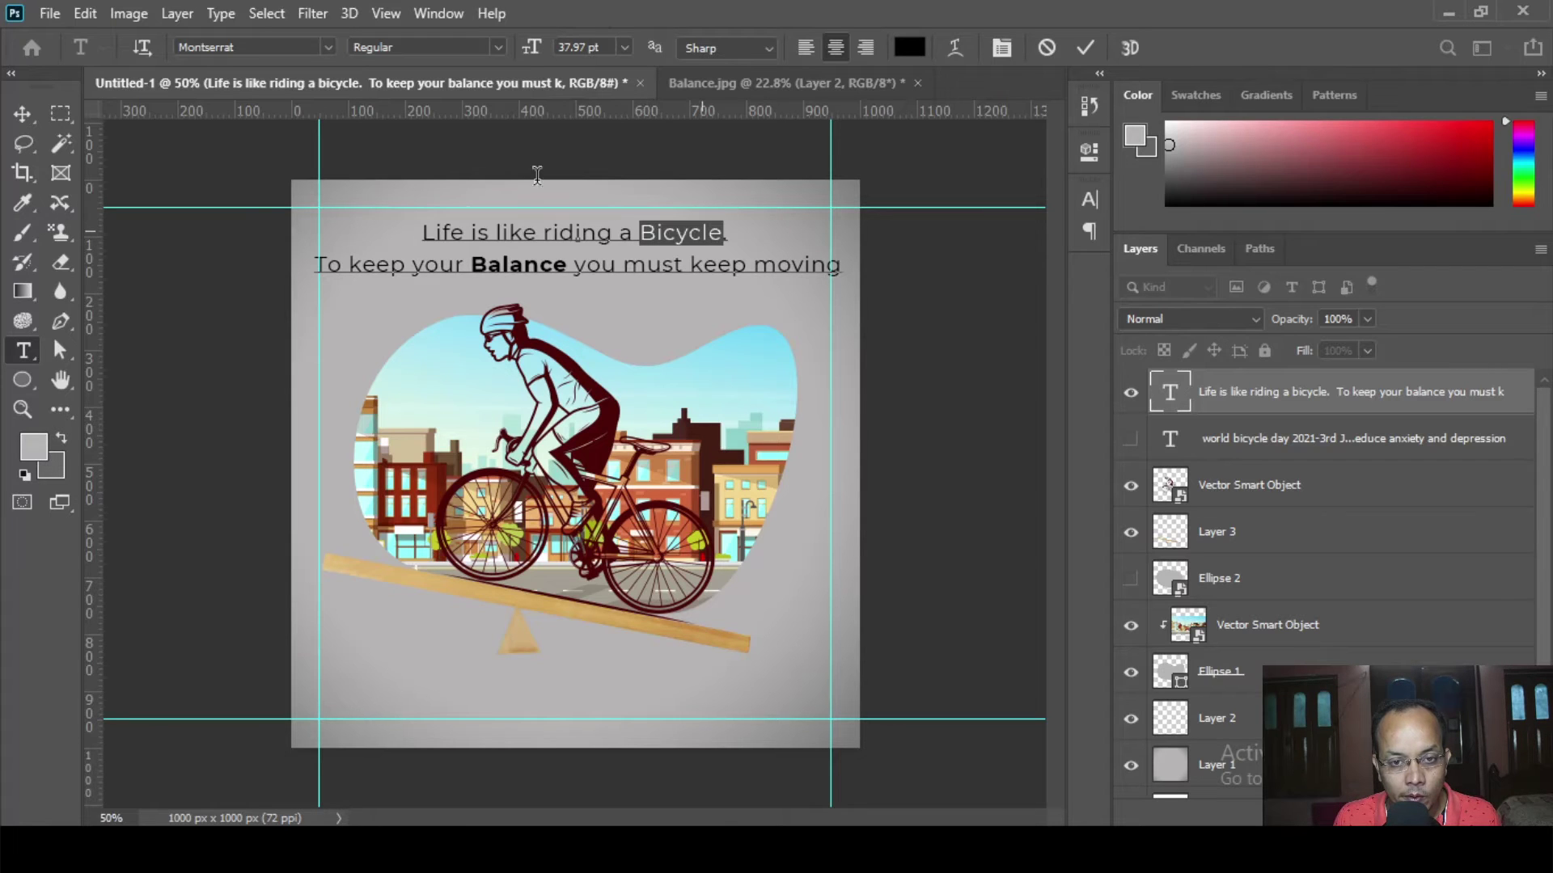
click(499, 47)
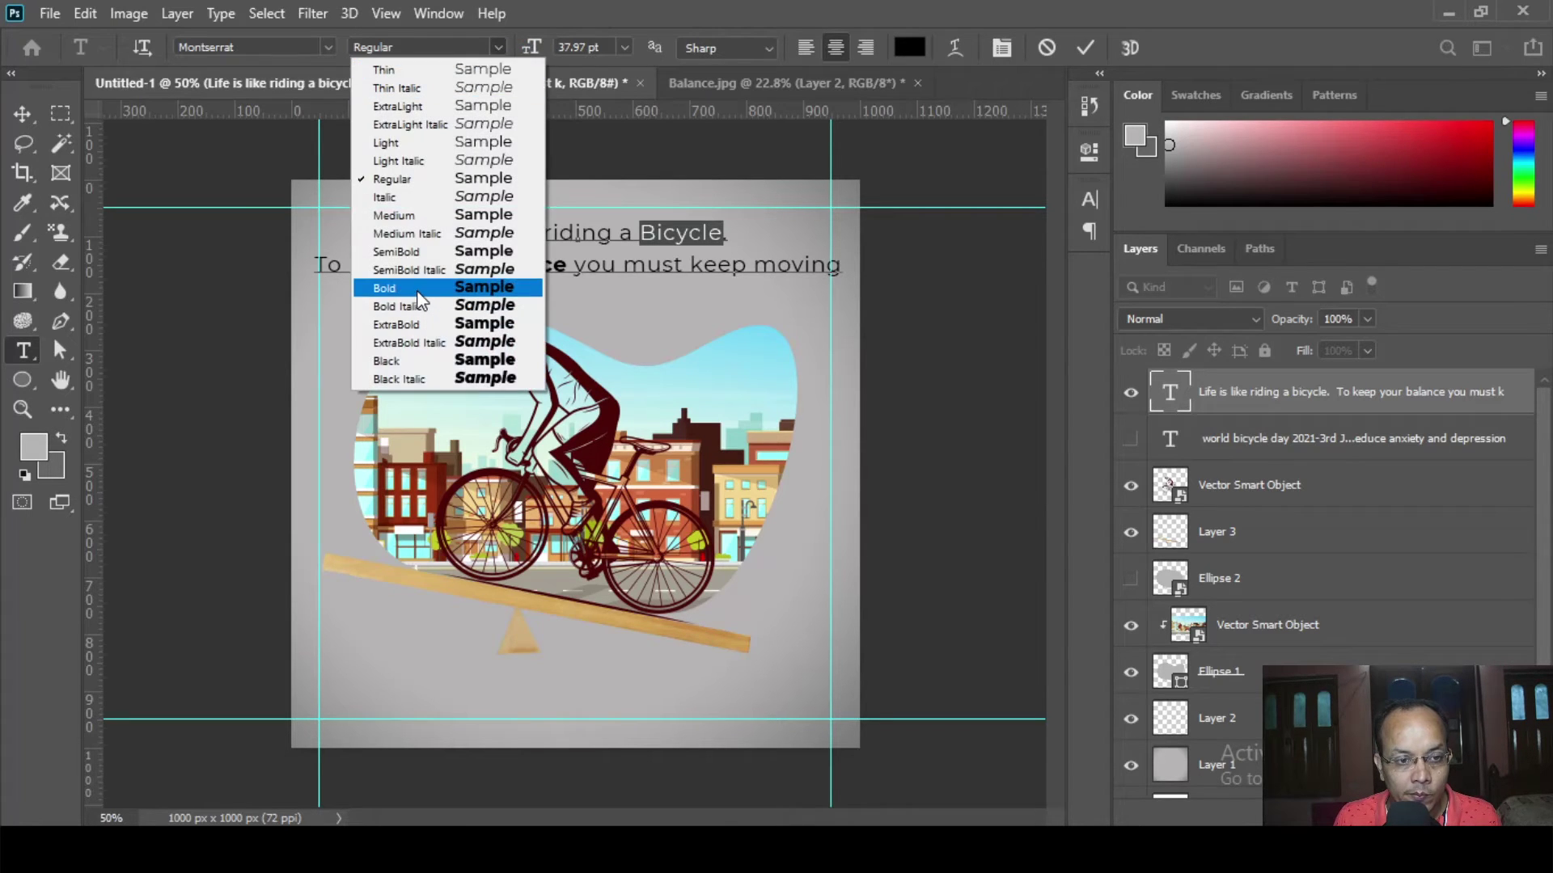
click(421, 287)
- Color the word "Bicycle" dark maroon (H 0, S 89, B 29) by sampling the cyclist's outline color
click(29, 455)
drag(482, 374, 471, 481)
click(607, 429)
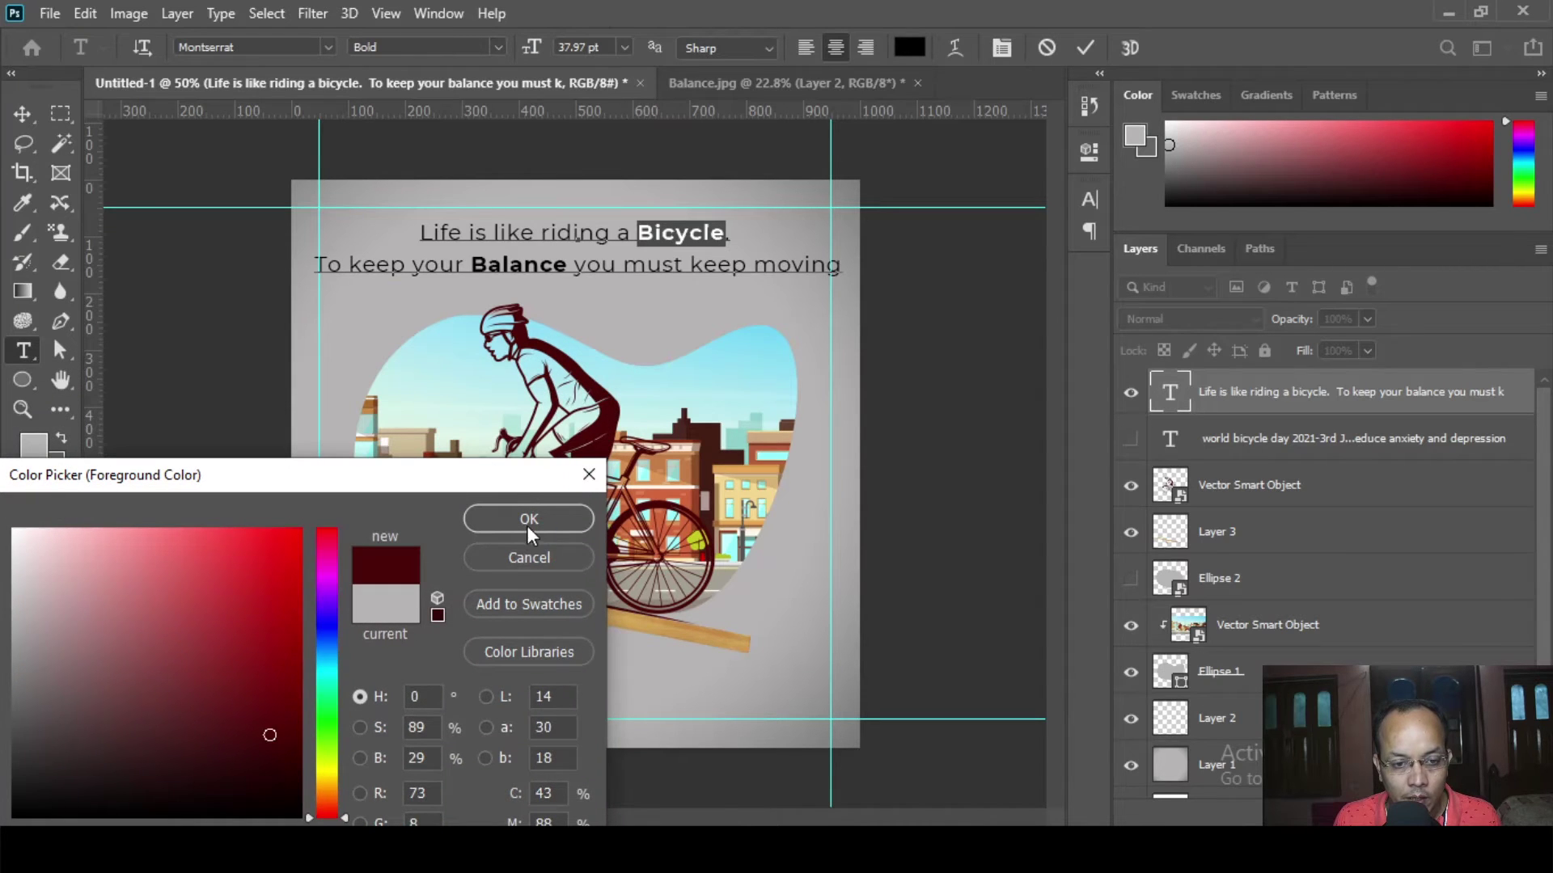
click(529, 520)
click(23, 114)
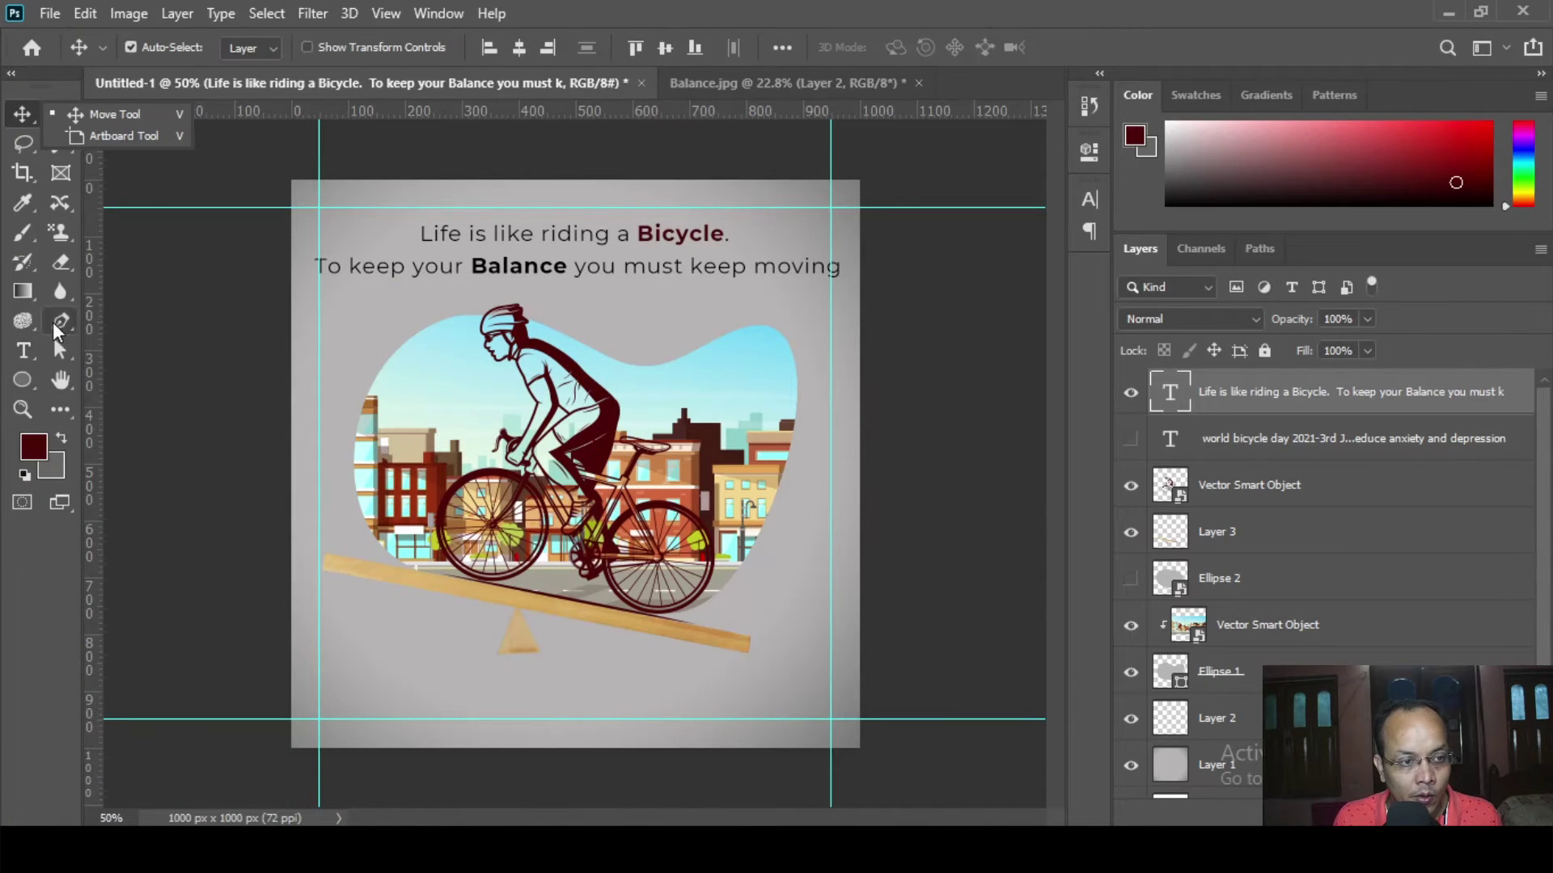
- Color the word "Balance" the same dark maroon as "Bicycle"
key(t)
click(472, 267)
key(shift+Right)
key(shift+Right)
key(shift+Right)
key(shift+Right)
key(shift+Right)
key(shift+Right)
key(shift+Right)
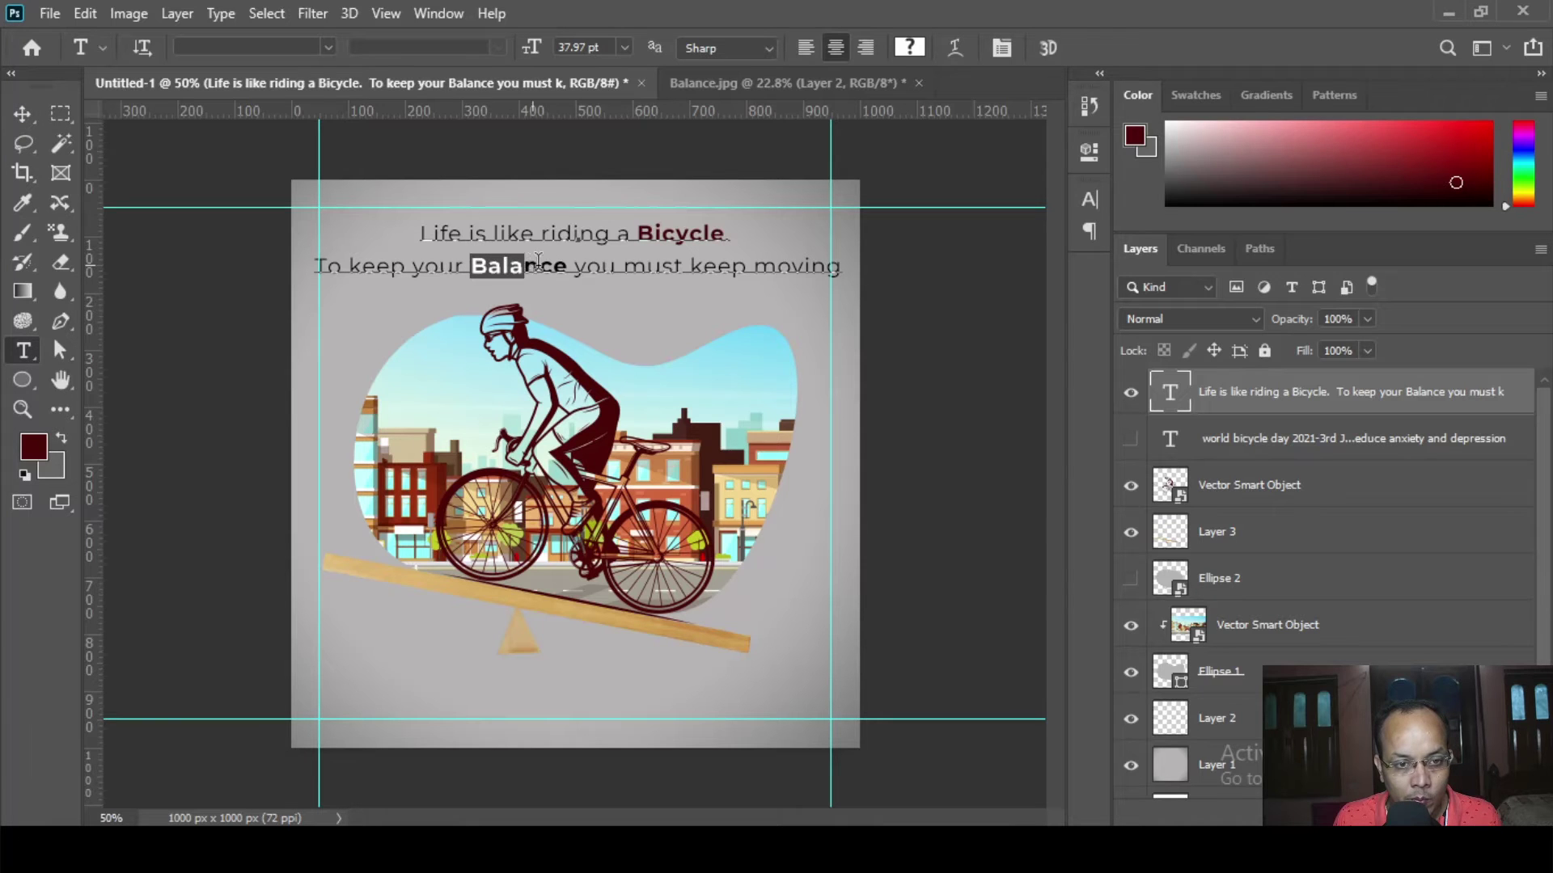
click(33, 446)
click(550, 424)
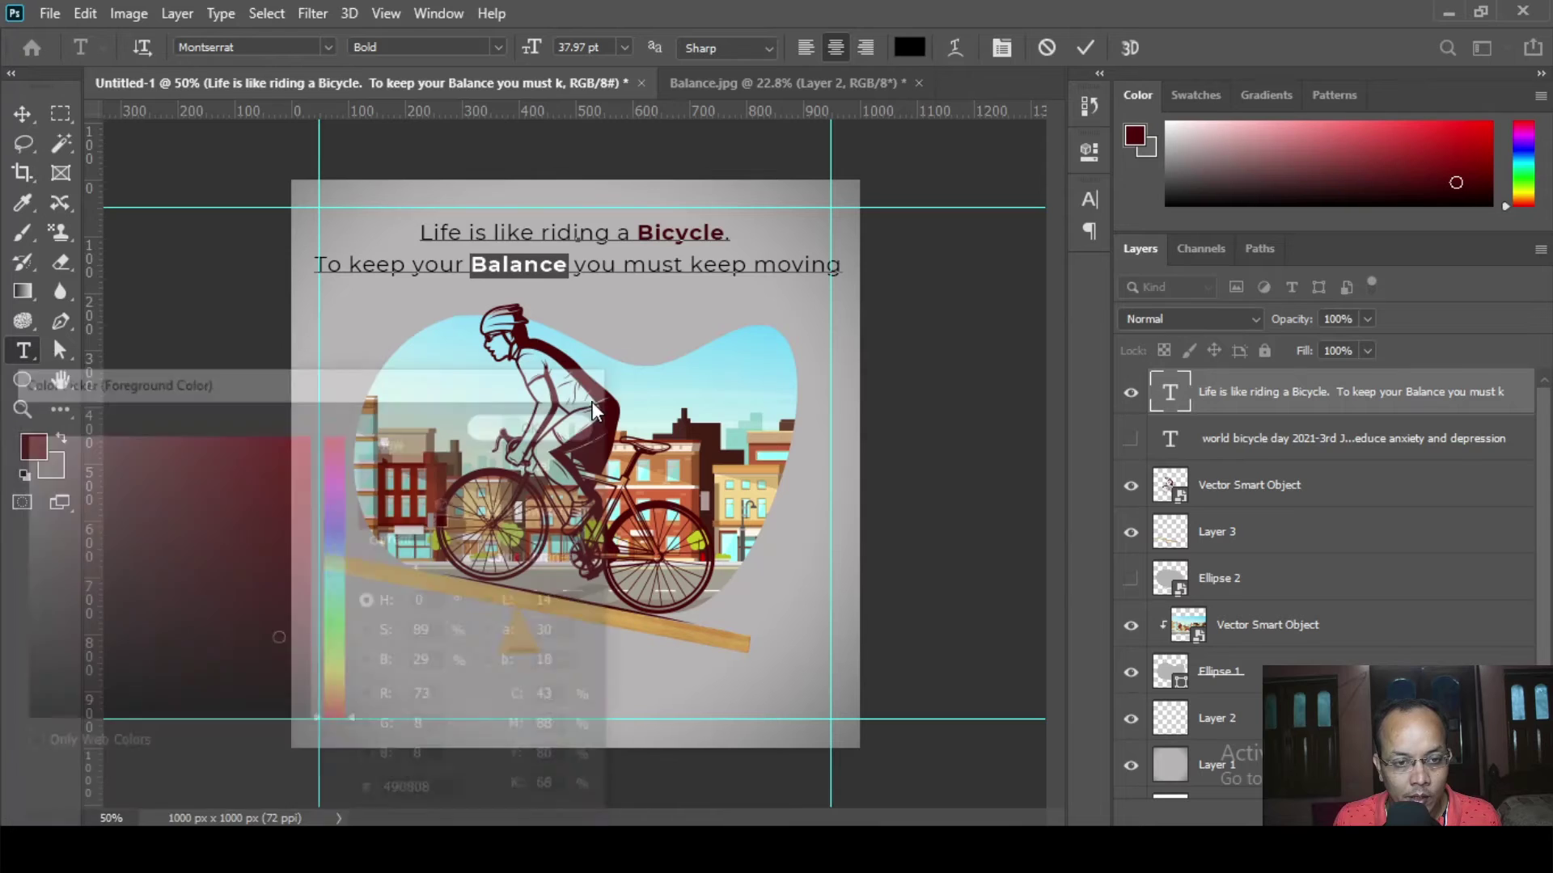
- Increase the font size of the words "Balance" and "Bicycle" to 45 pt each
drag(600, 51, 497, 51)
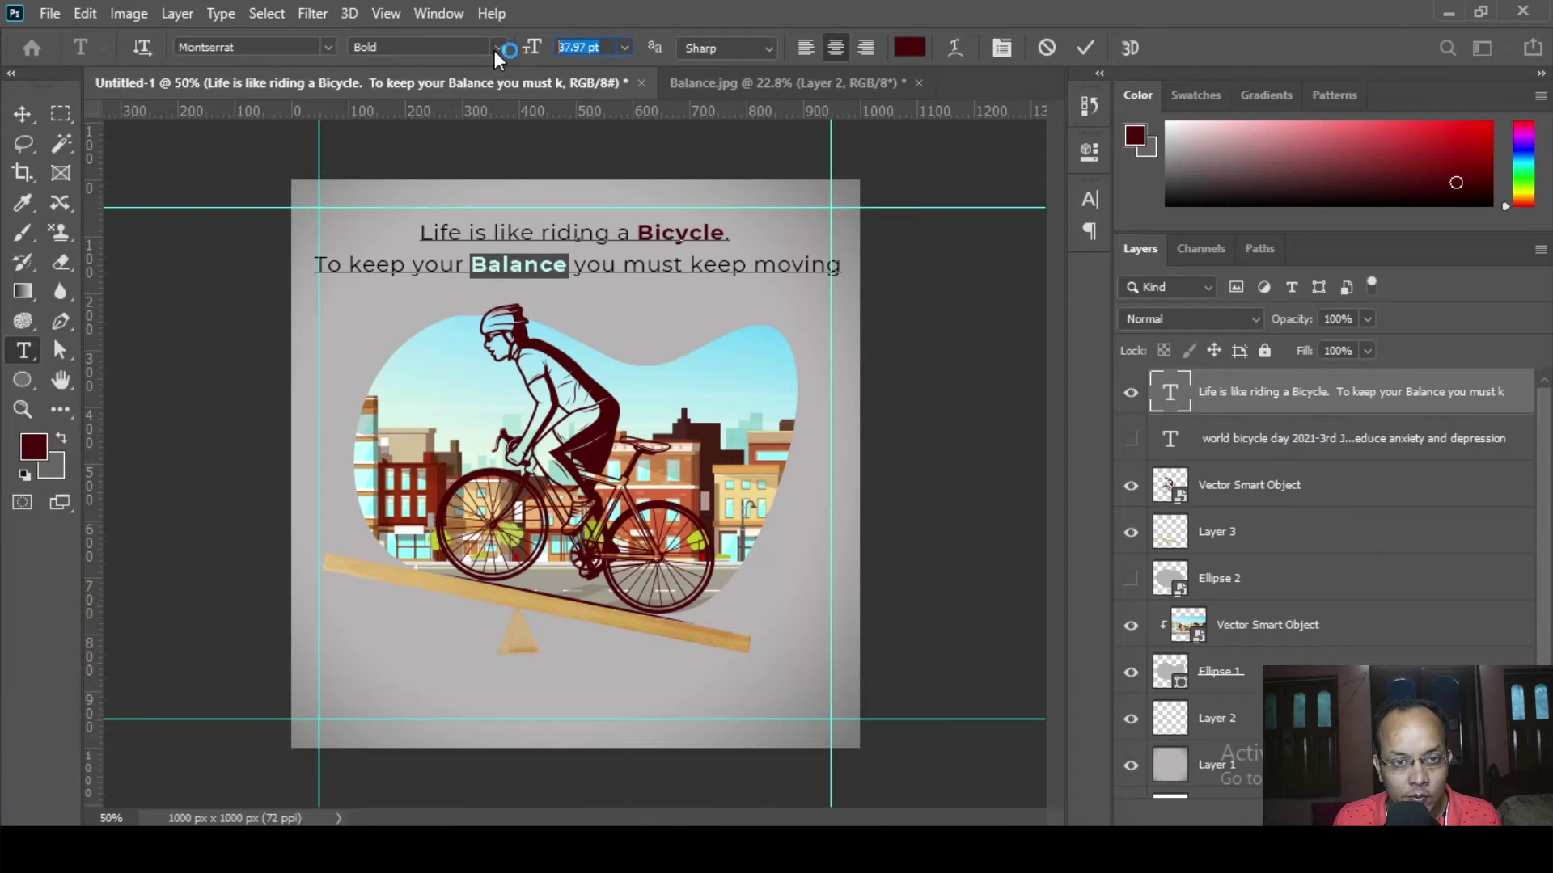
text(45)
key(Return)
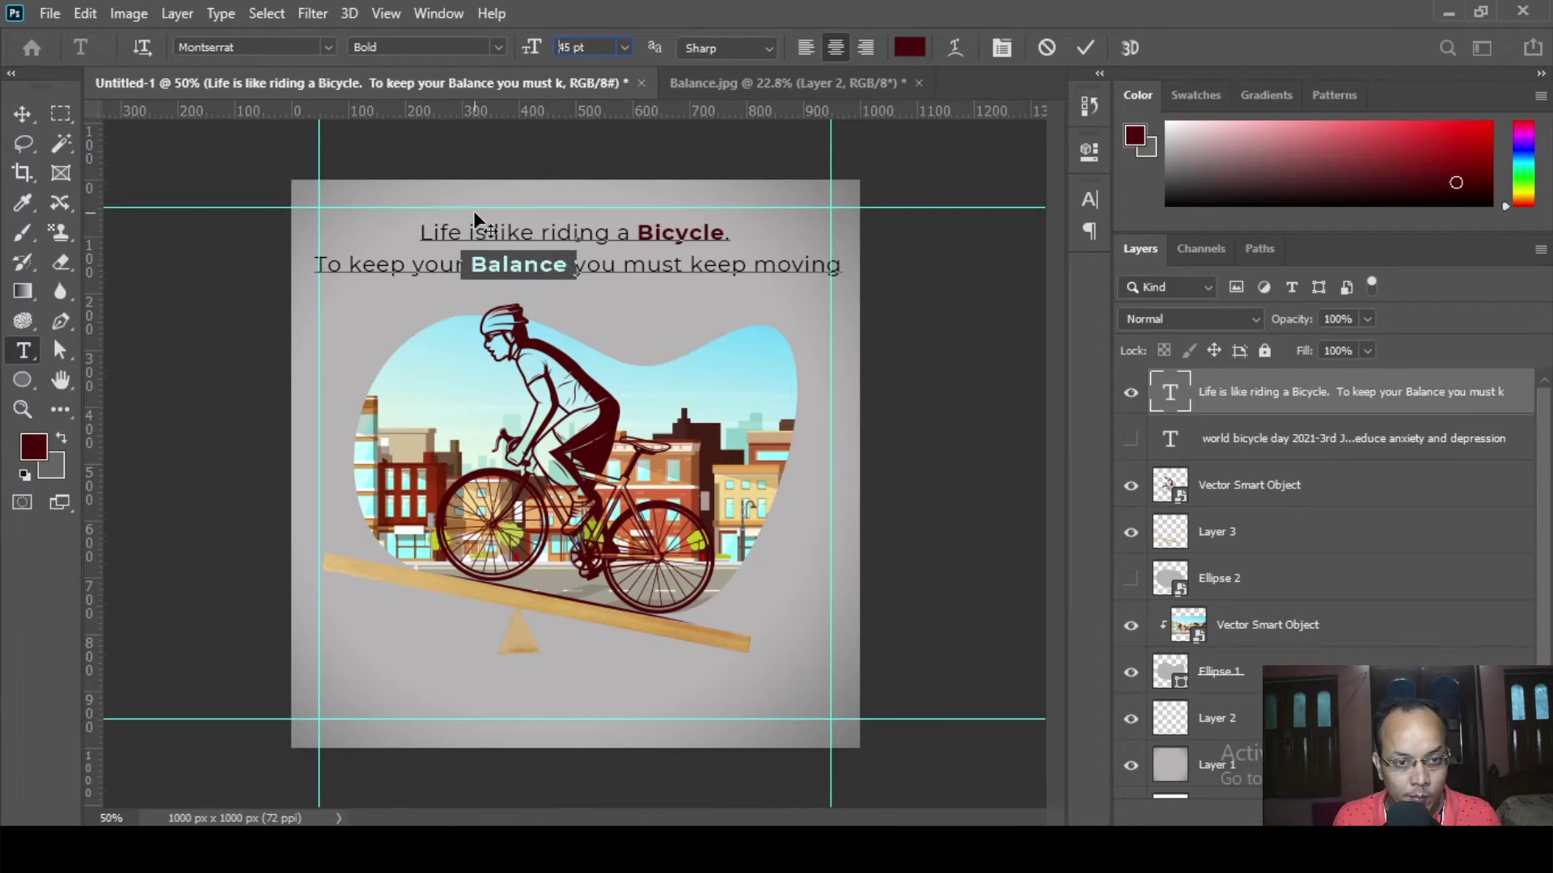
drag(641, 236, 742, 235)
click(603, 52)
text(45)
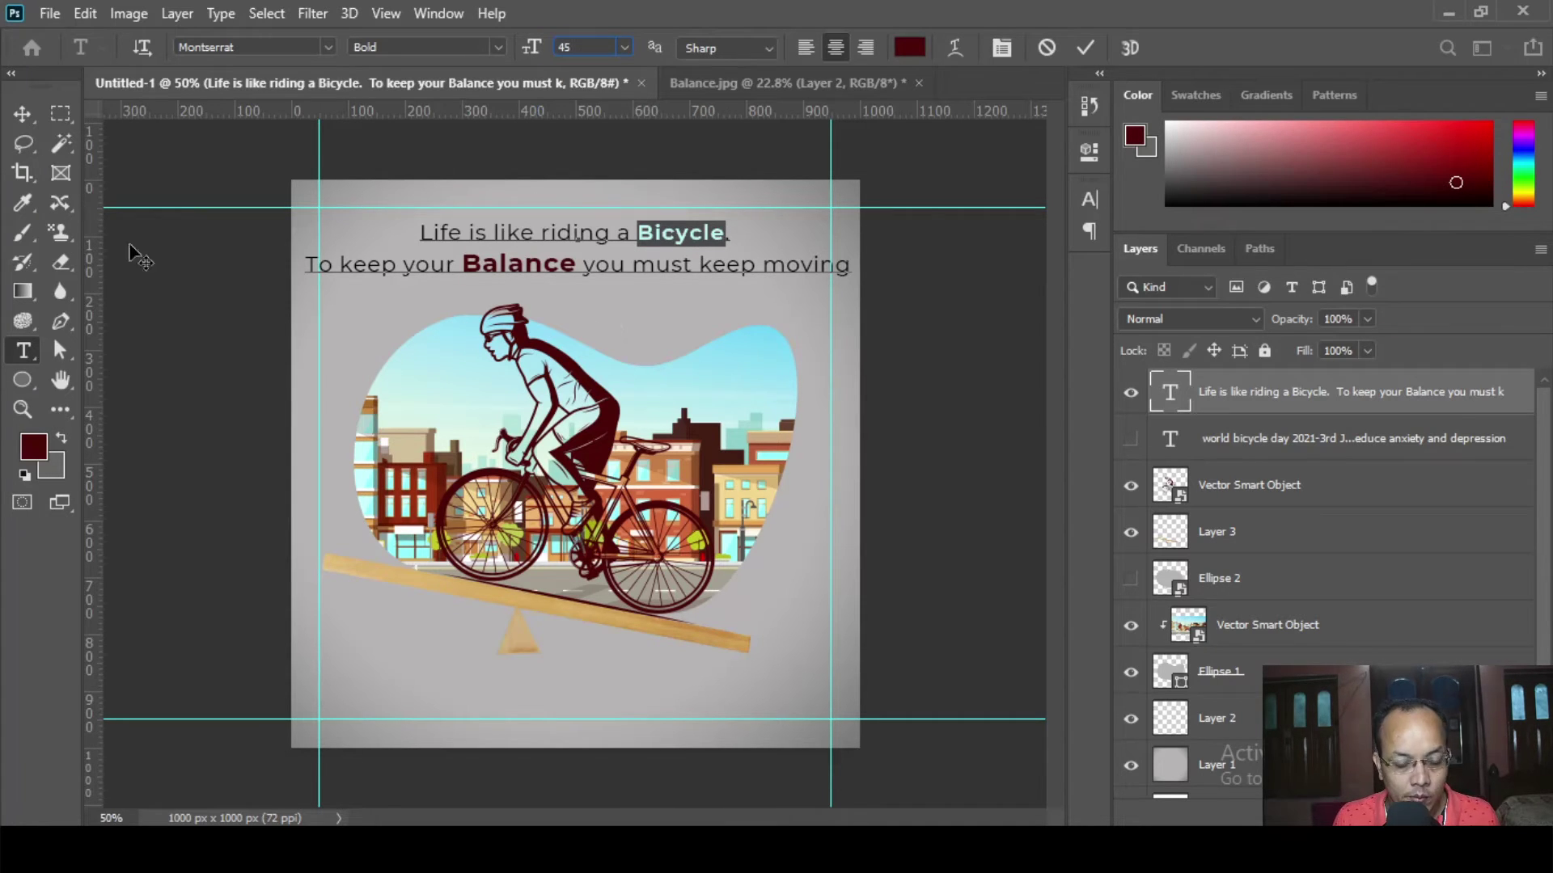
key(Return)
click(25, 117)
click(186, 311)
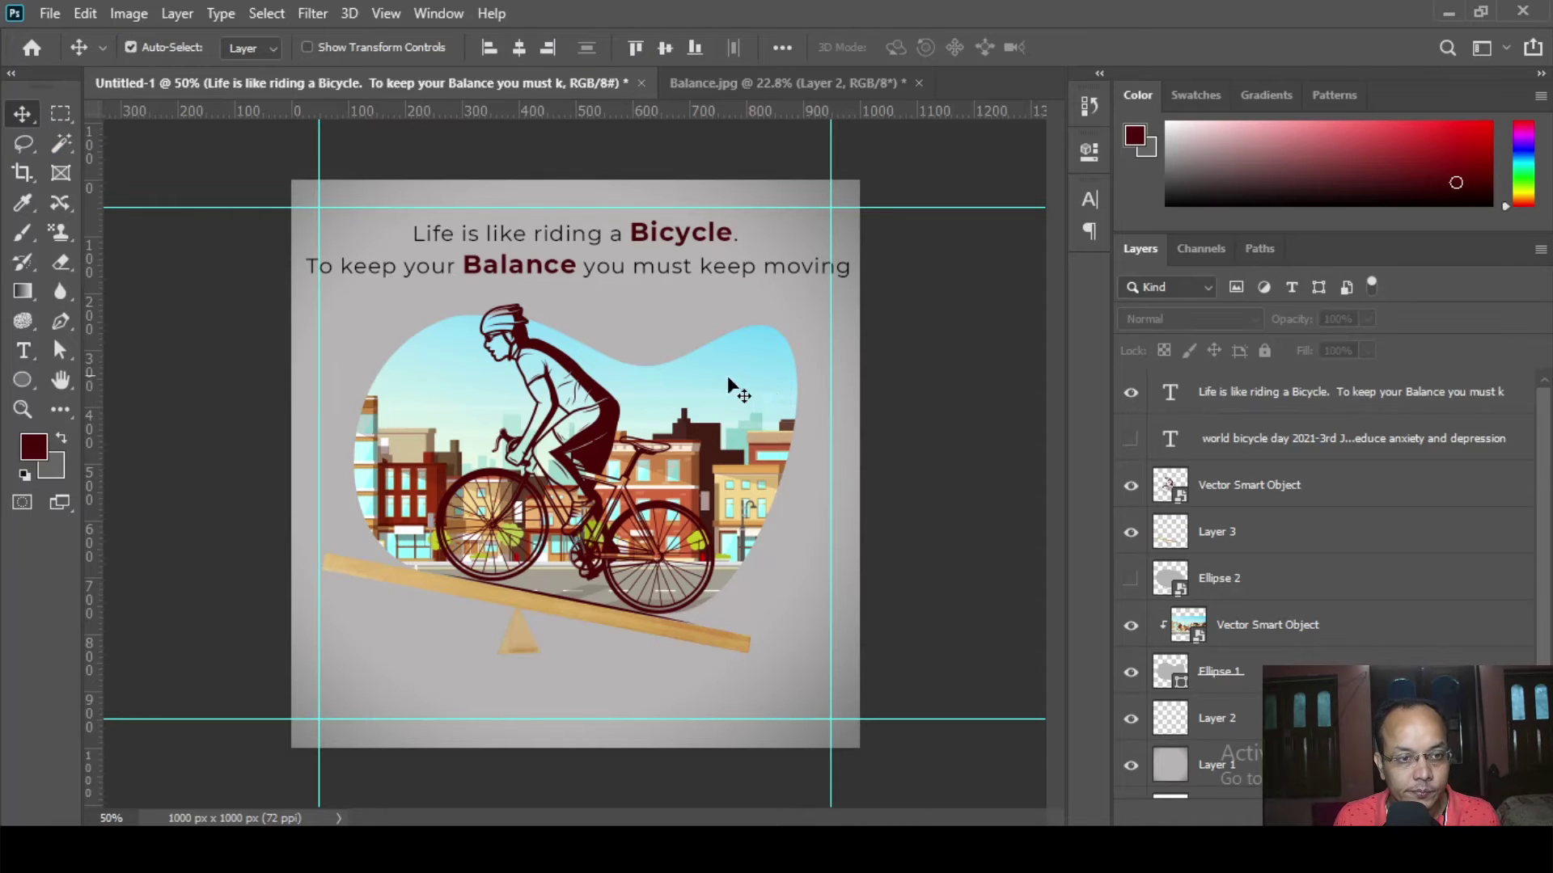
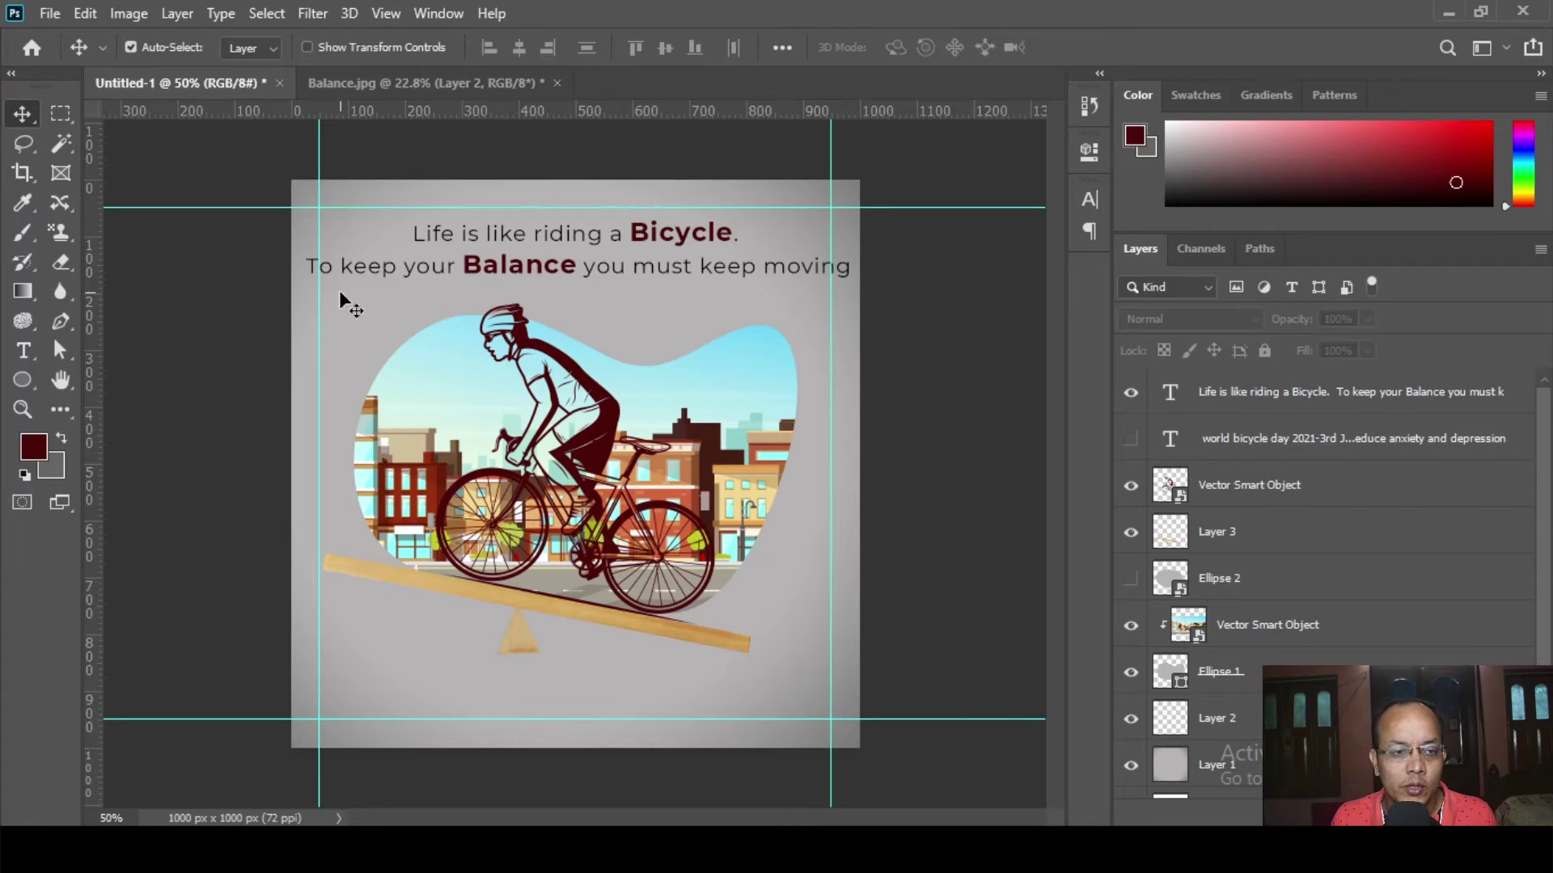
- Realign the two-line quote to the canvas's horizontal center
click(643, 235)
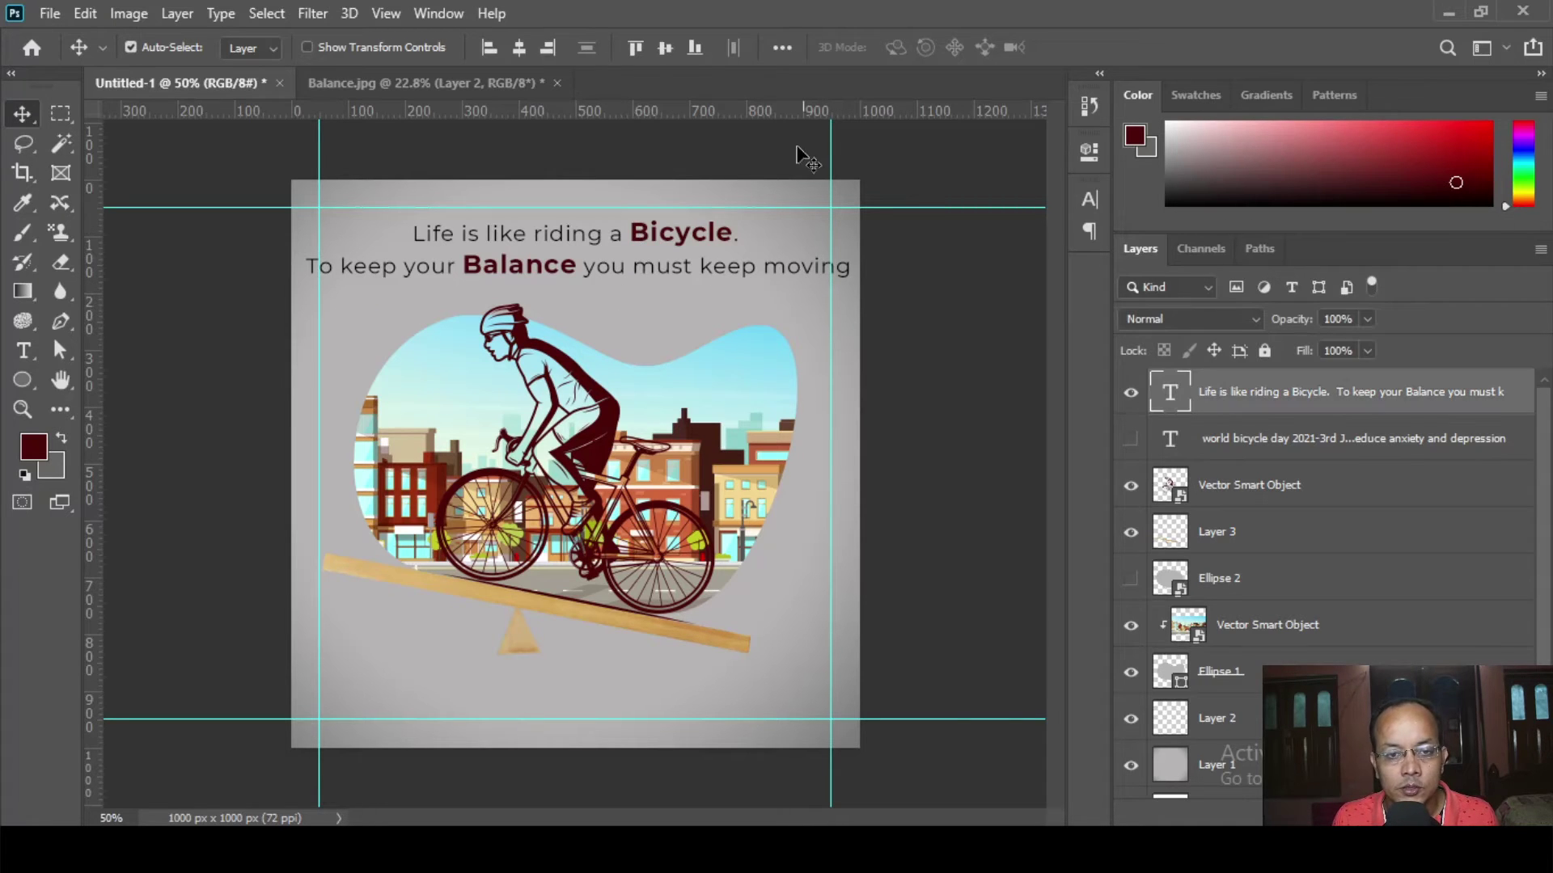
click(782, 54)
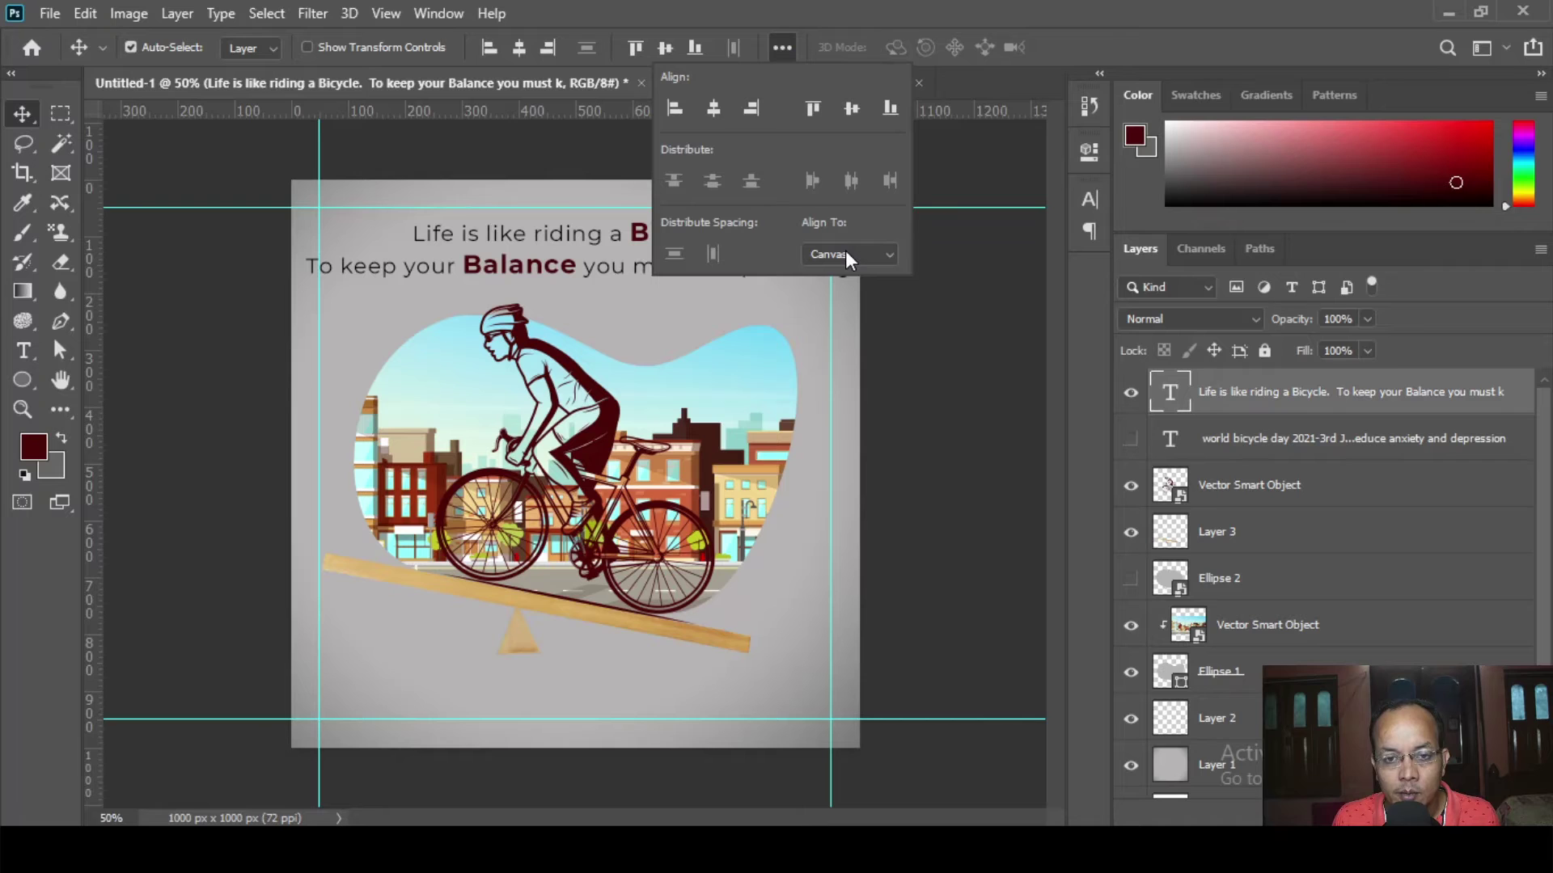
click(715, 110)
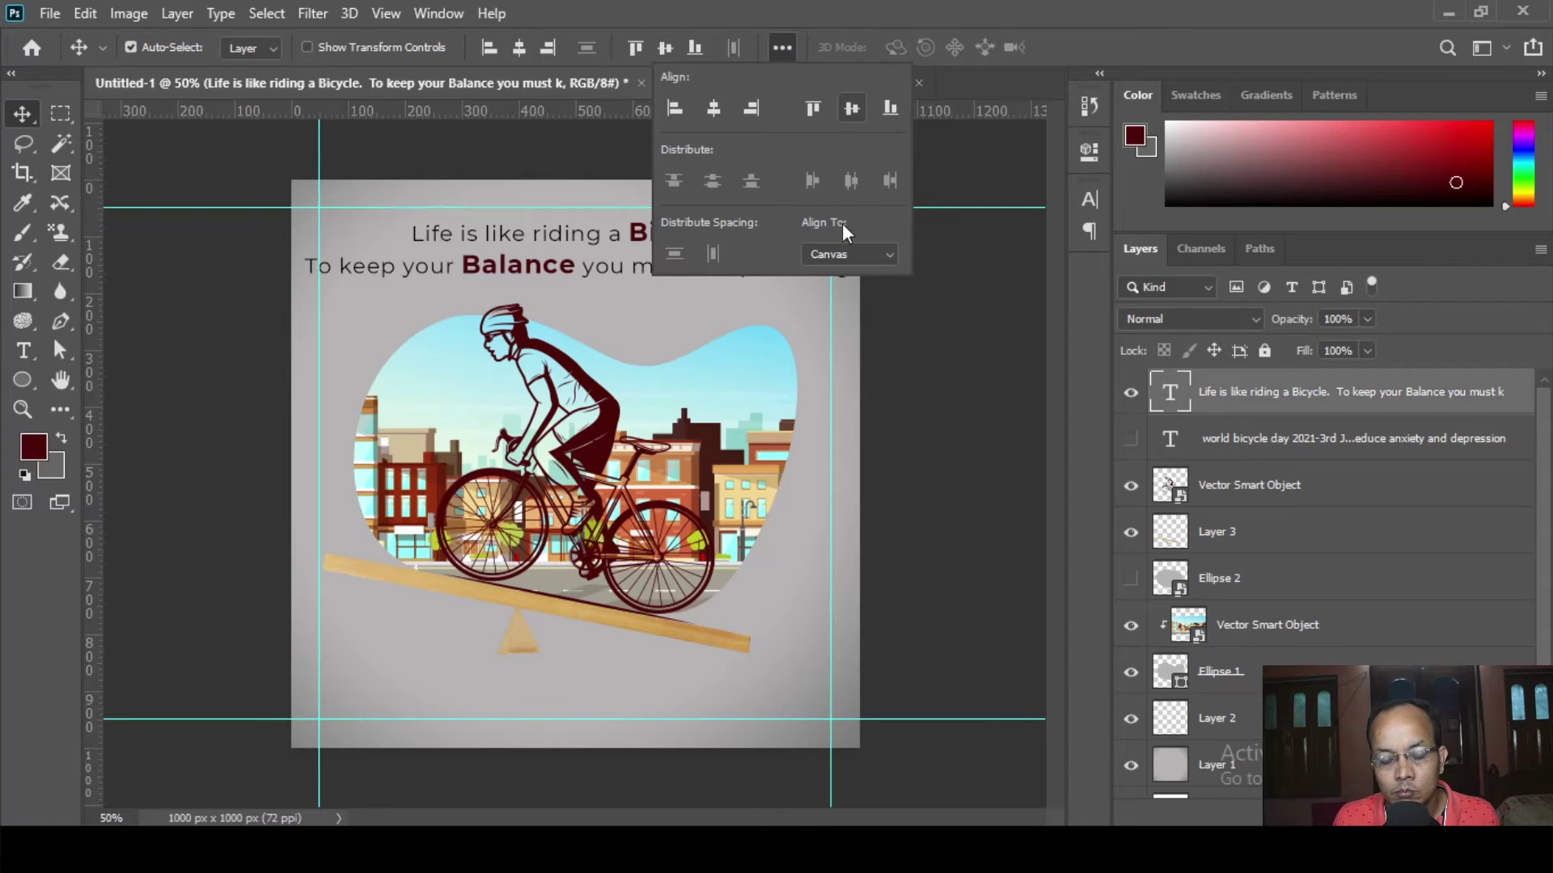
- Nudge the two-line quote slightly upward on the canvas to leave more space above the cyclist
click(911, 347)
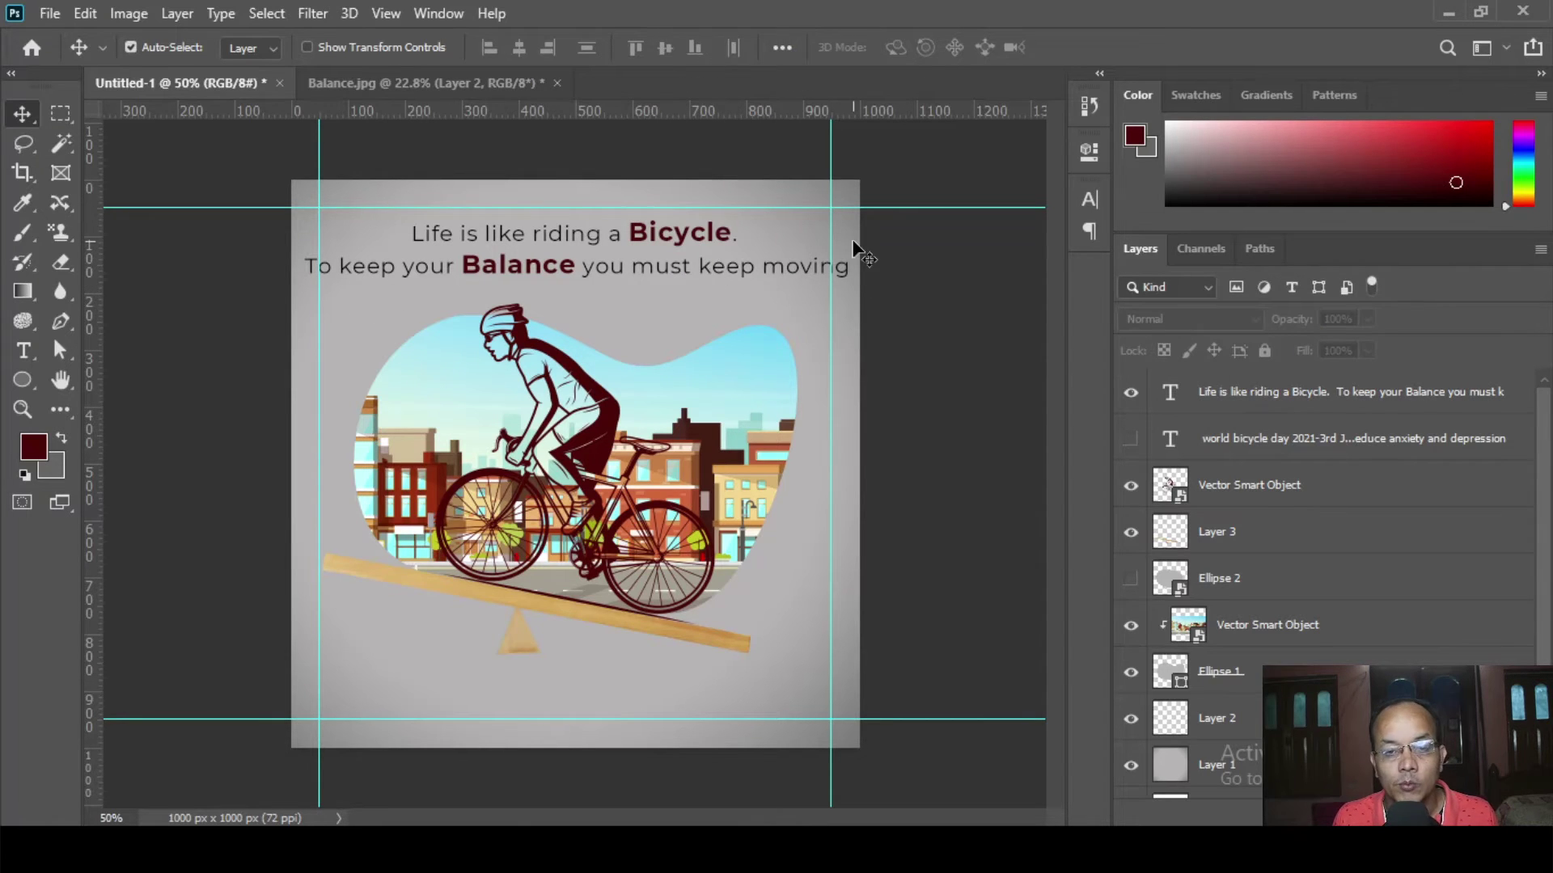
click(524, 262)
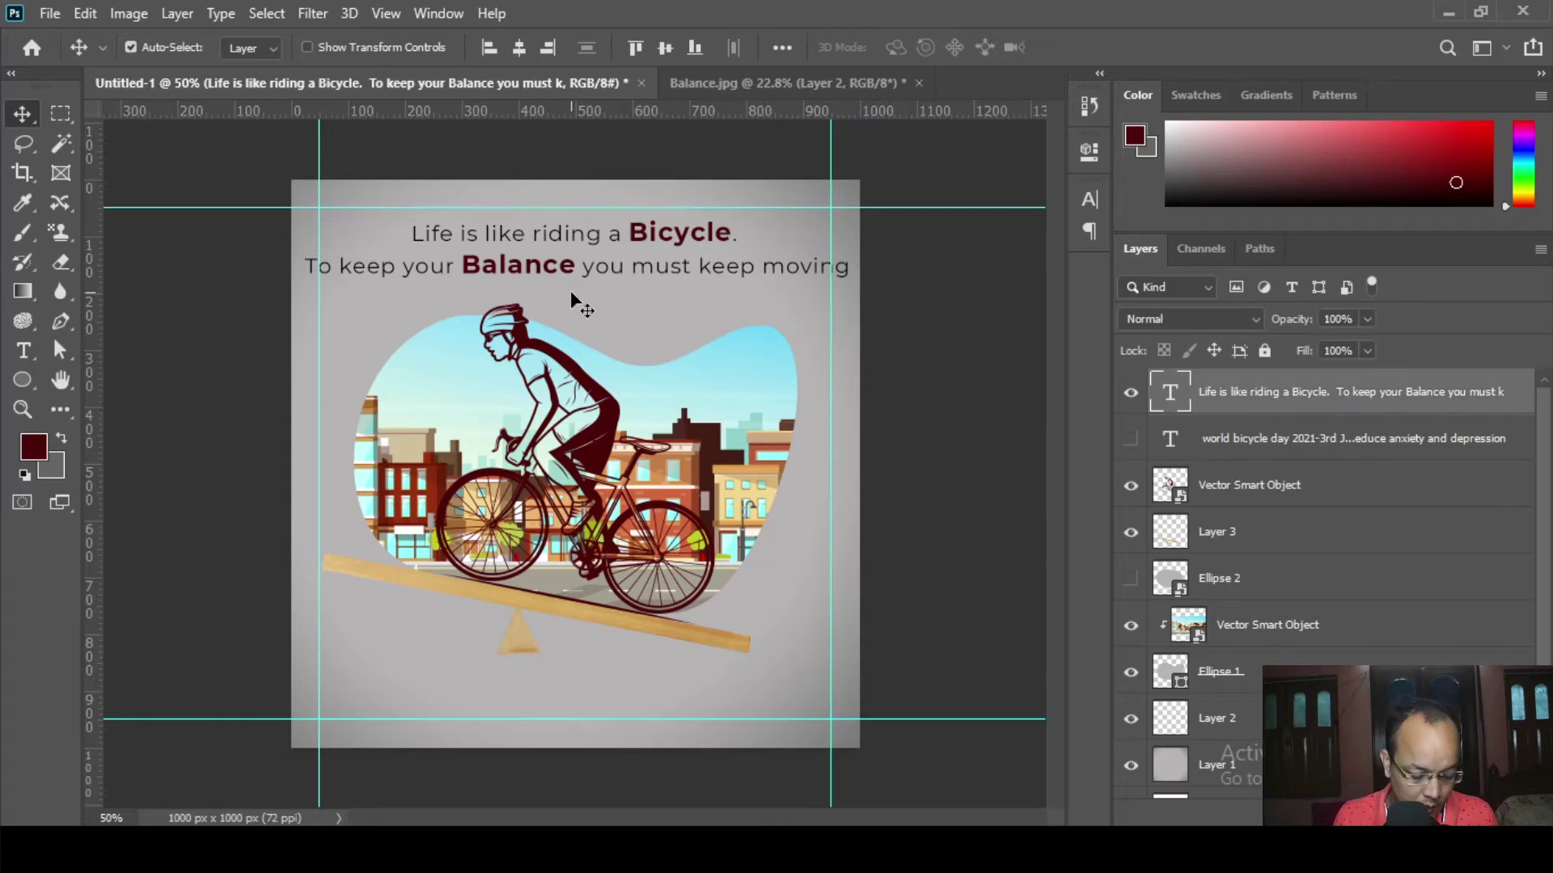
key(Up)
key(Up)
key(Up)
key(Up)
key(Up)
key(Up)
key(Up)
key(Up)
key(Up)
key(Up)
key(Up)
key(Up)
key(Up)
key(Up)
key(Up)
key(Up)
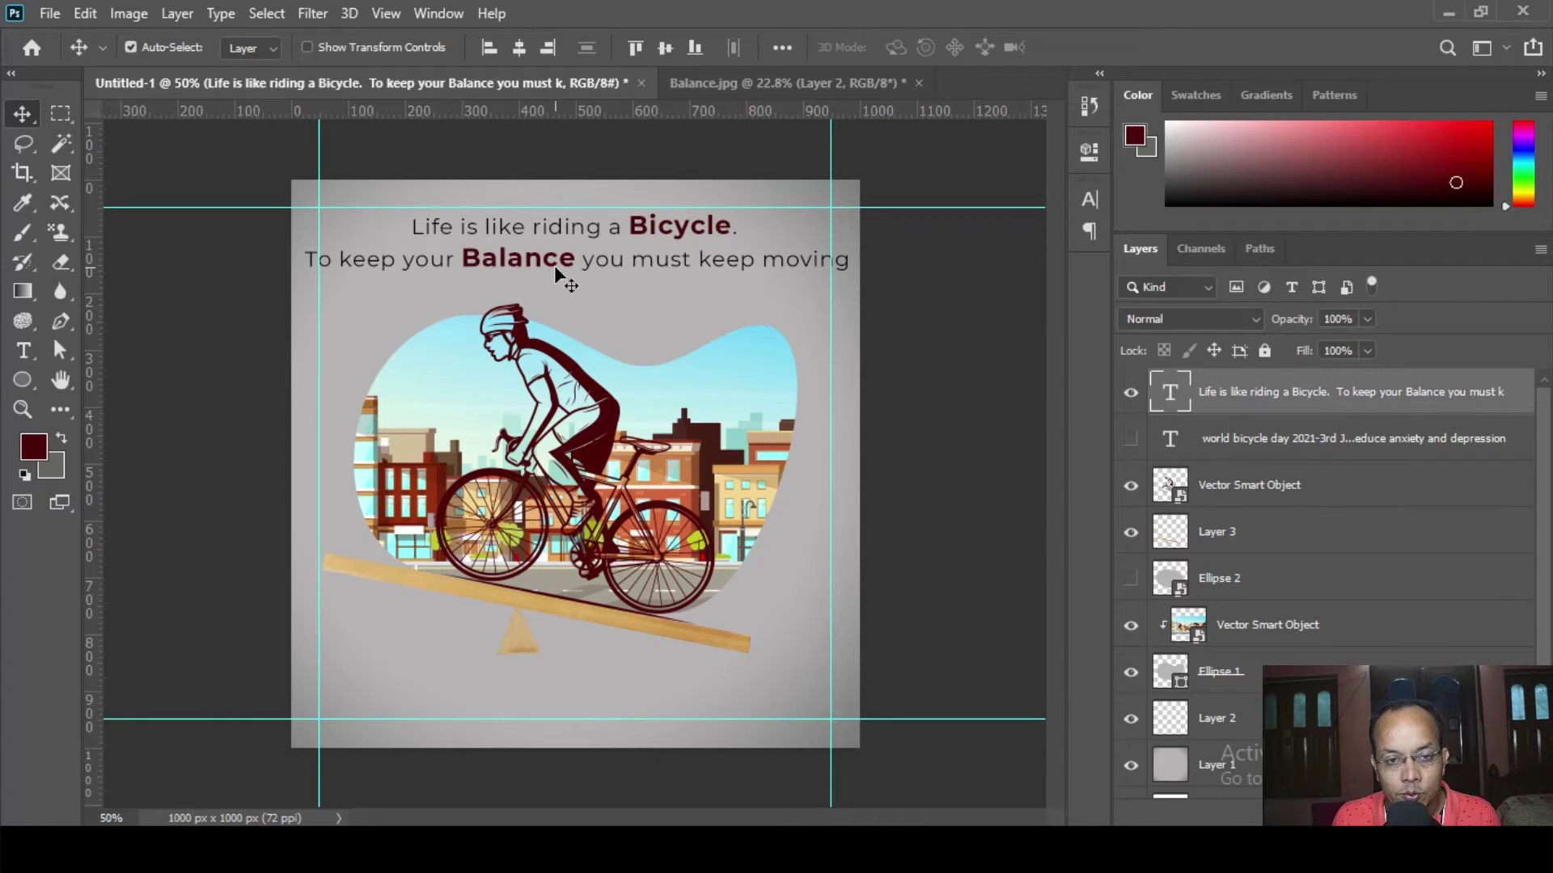
key(Down)
key(Down)
key(Down)
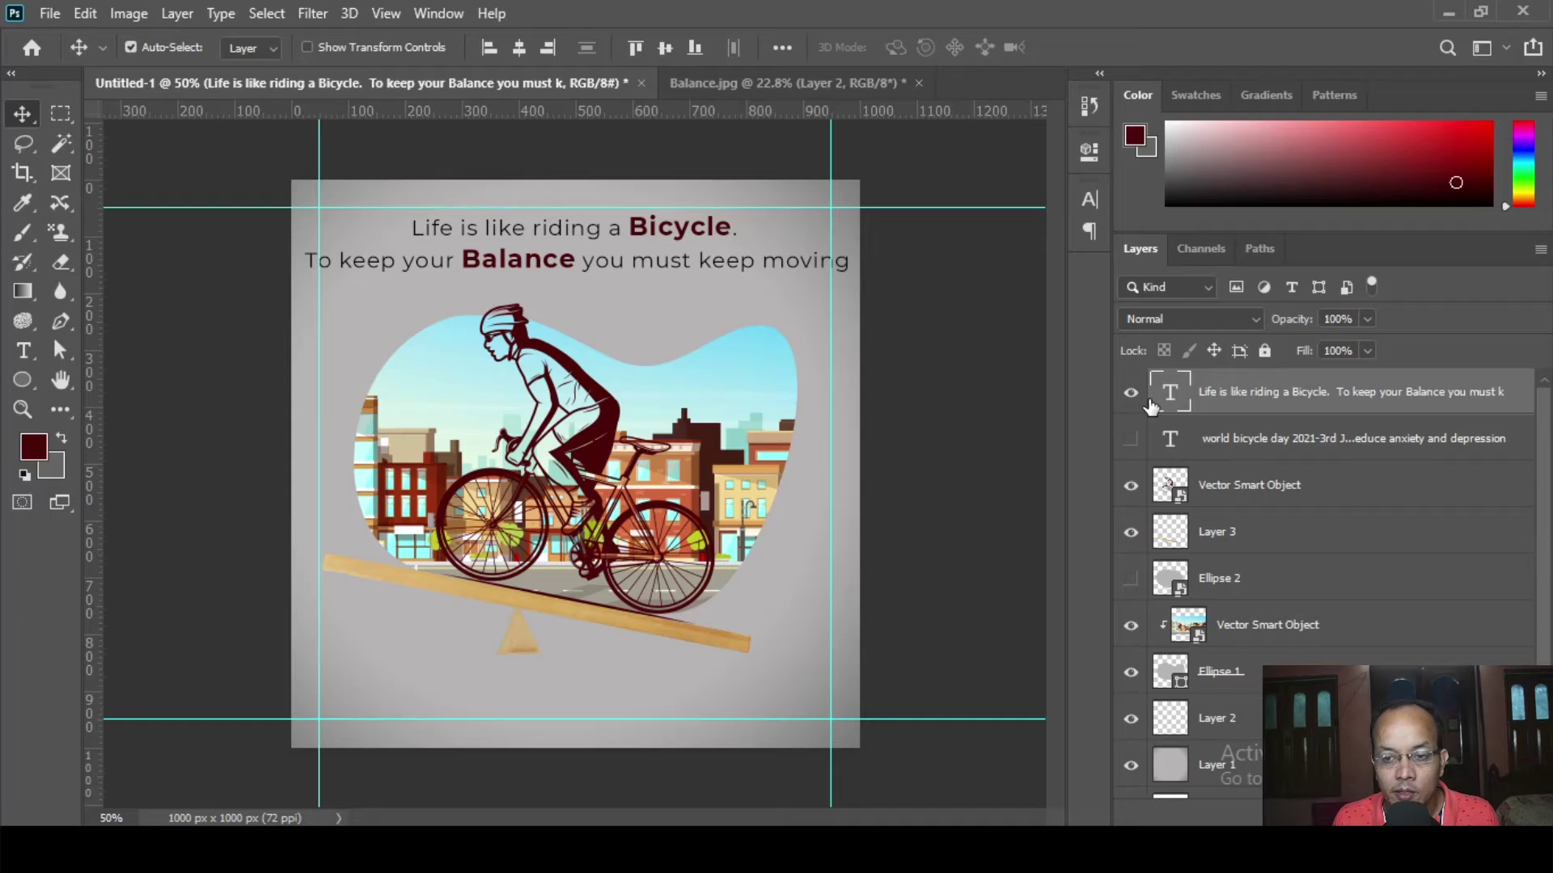
click(166, 263)
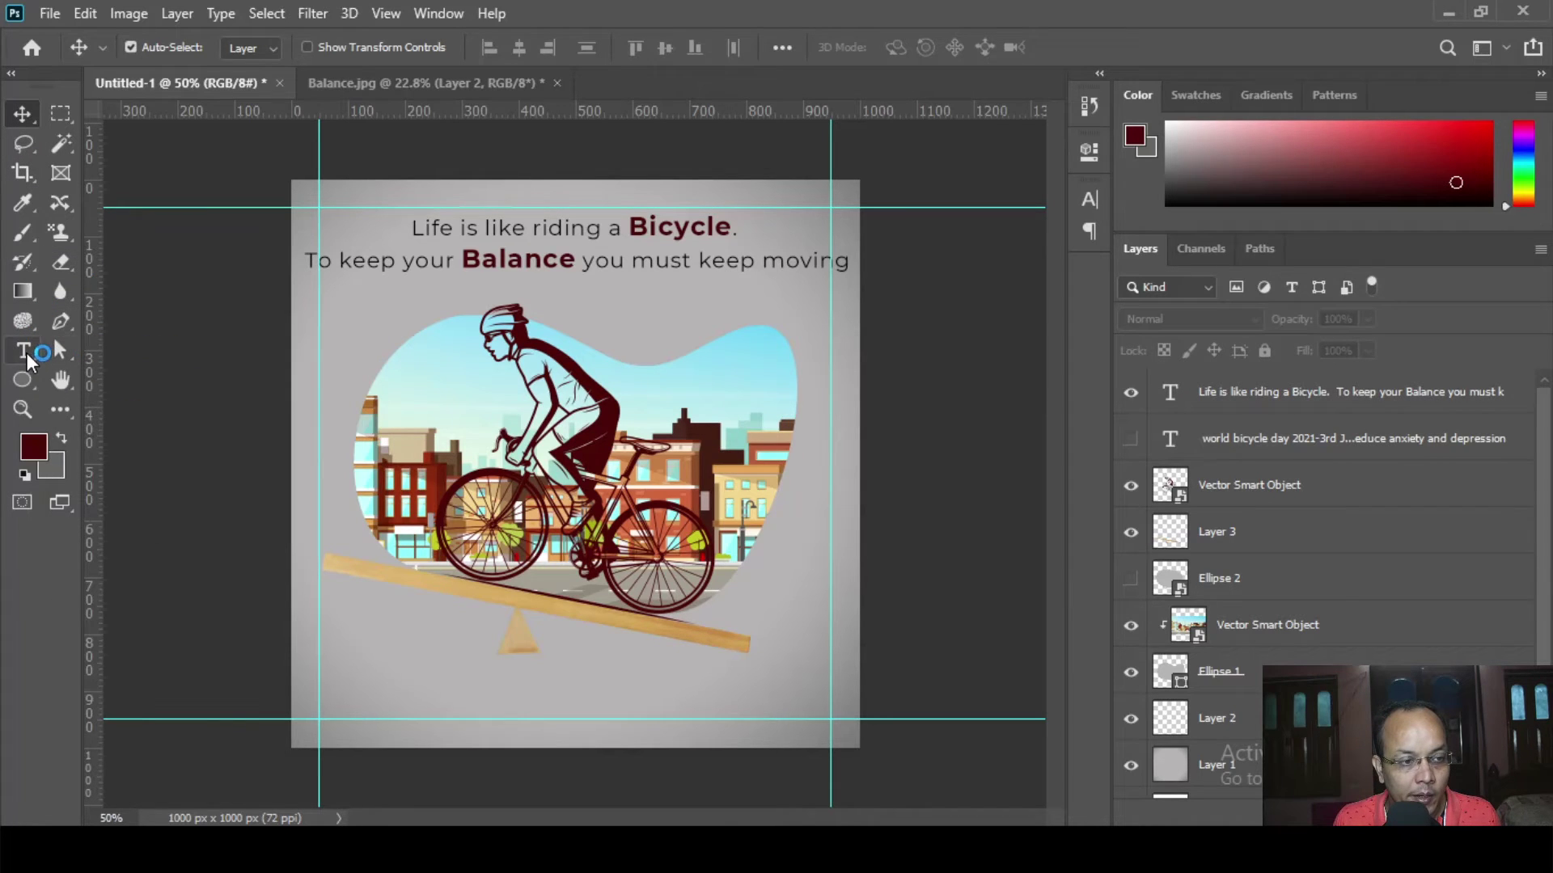
- Add a horizontal dotted line of periods in dark maroon Montserrat Bold 45 pt at the cyclist's helmet height, with 50% opacity
click(26, 356)
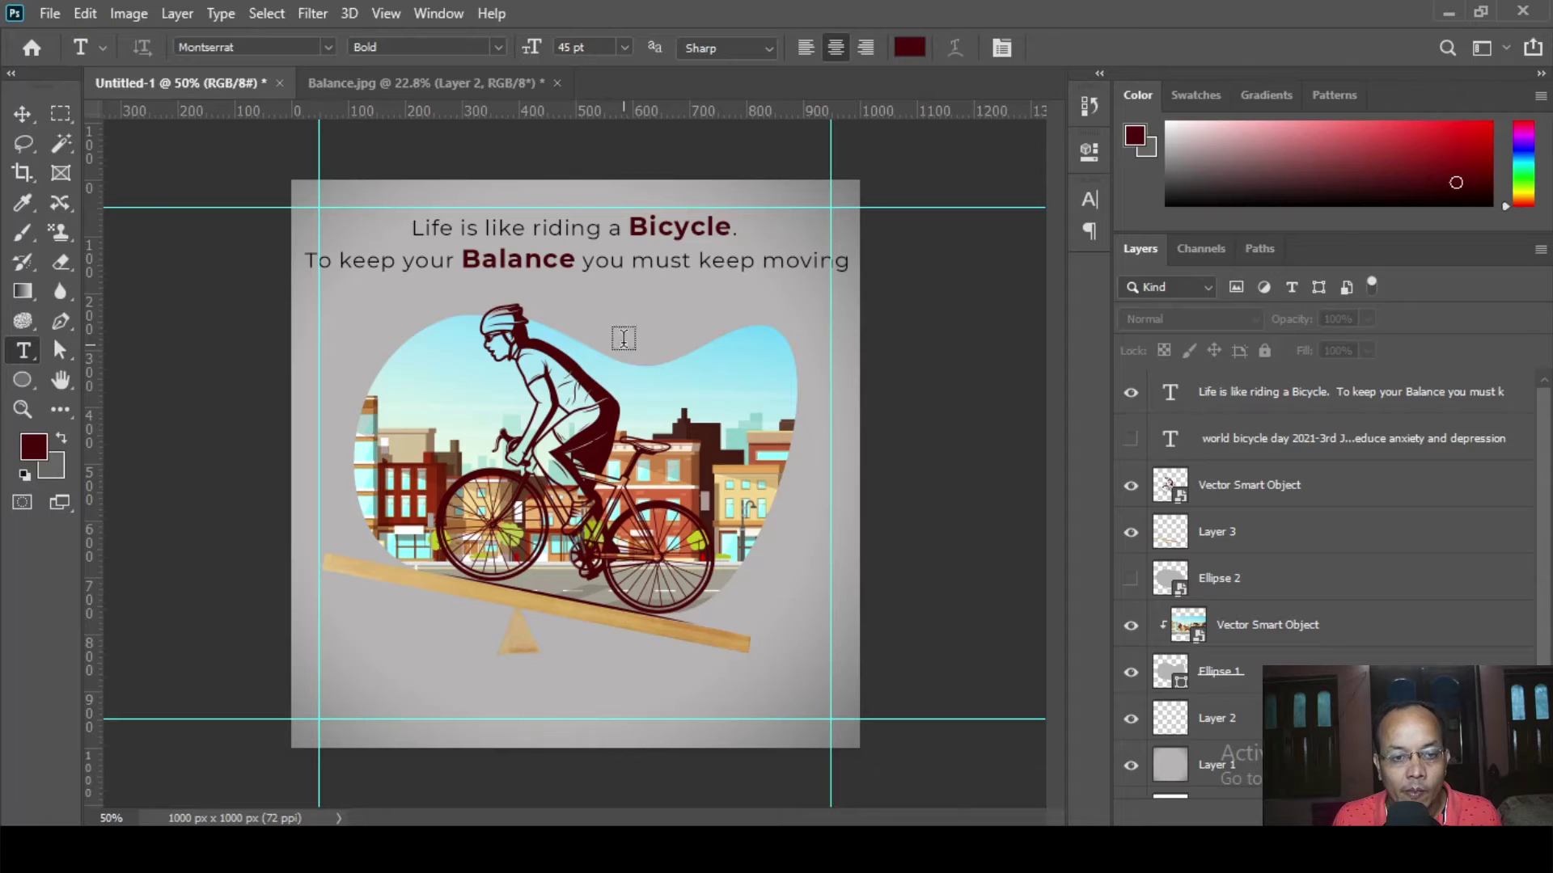
click(574, 317)
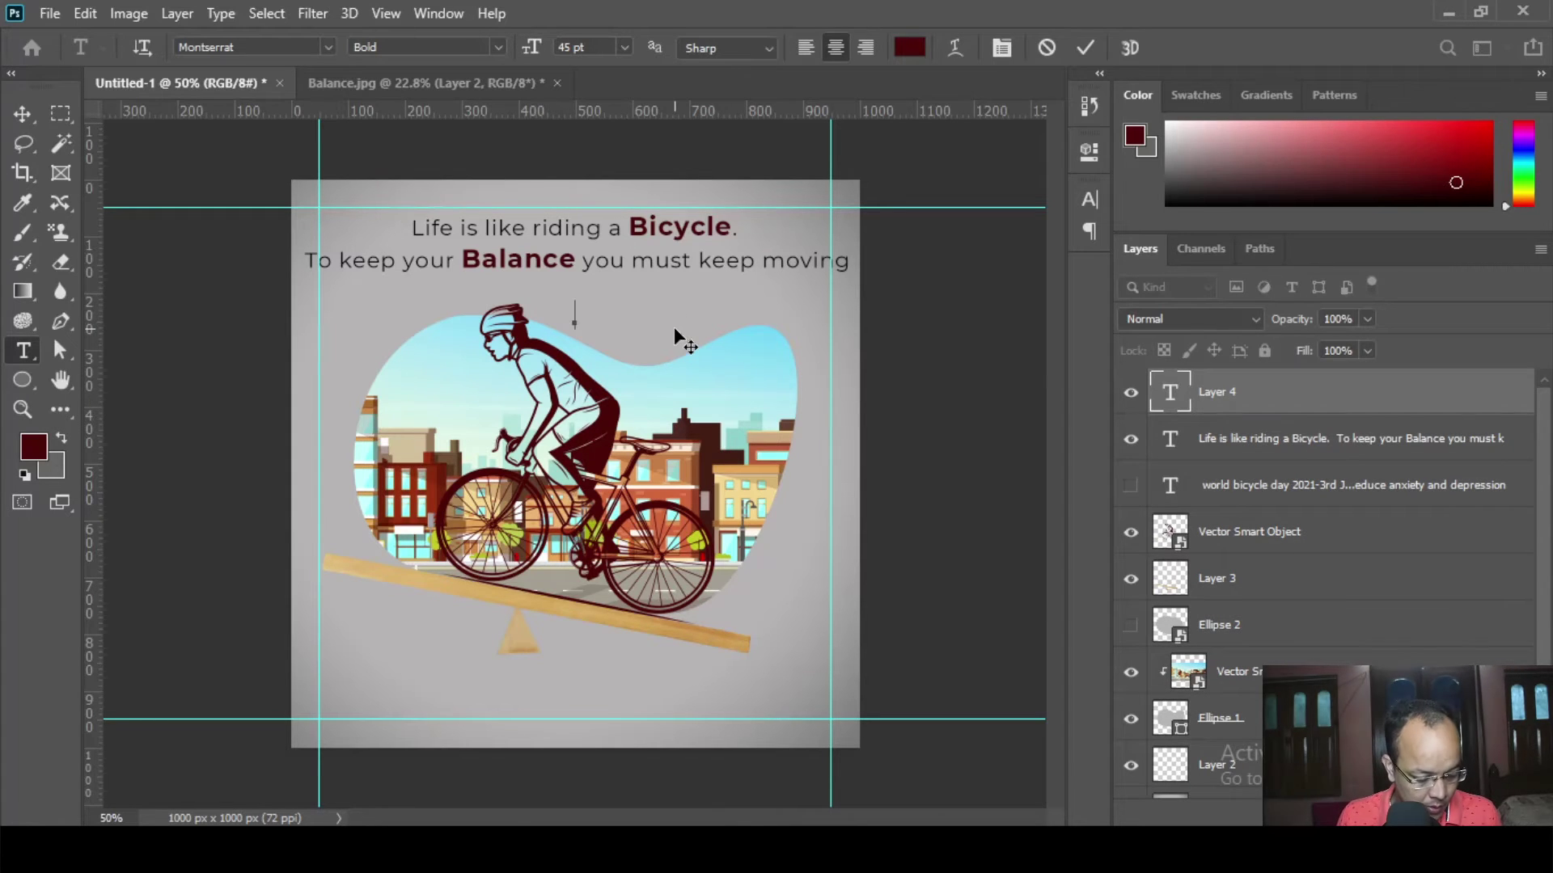
text(.........................)
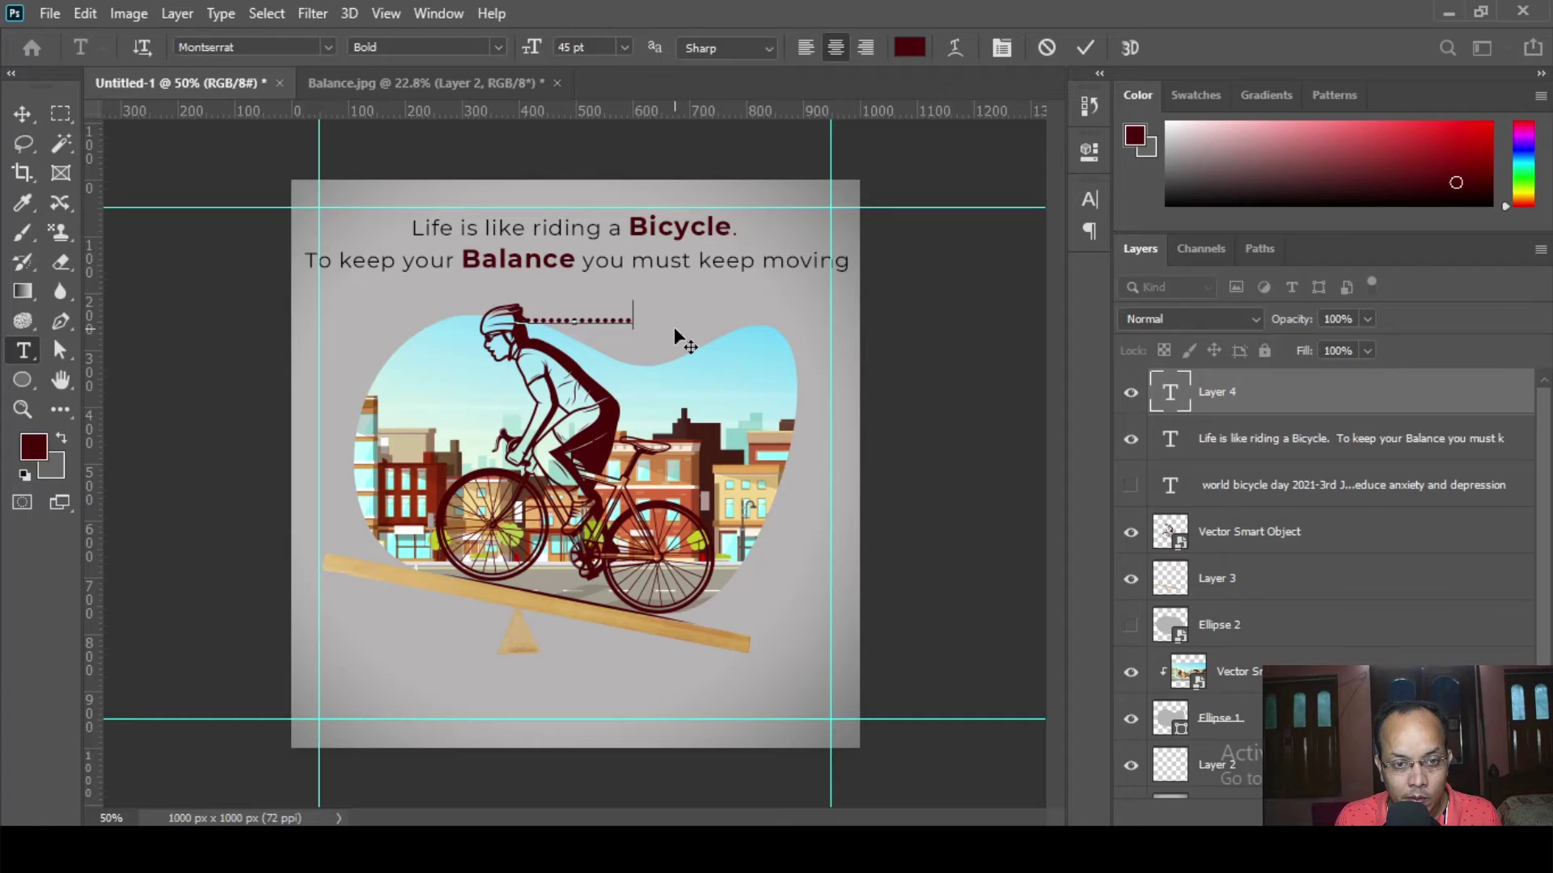
text(............................)
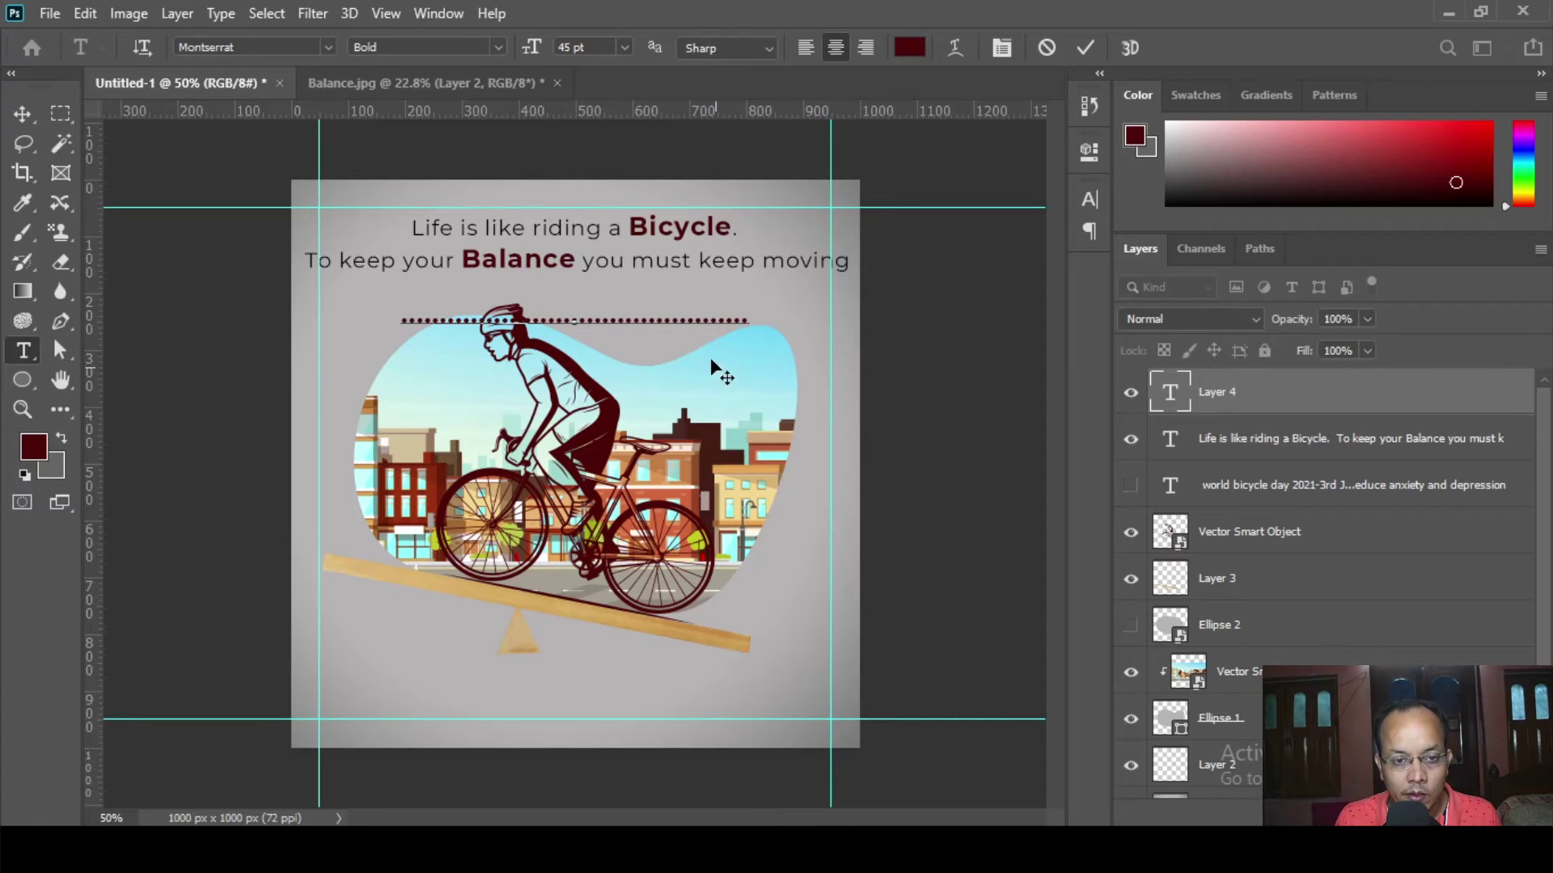
click(23, 114)
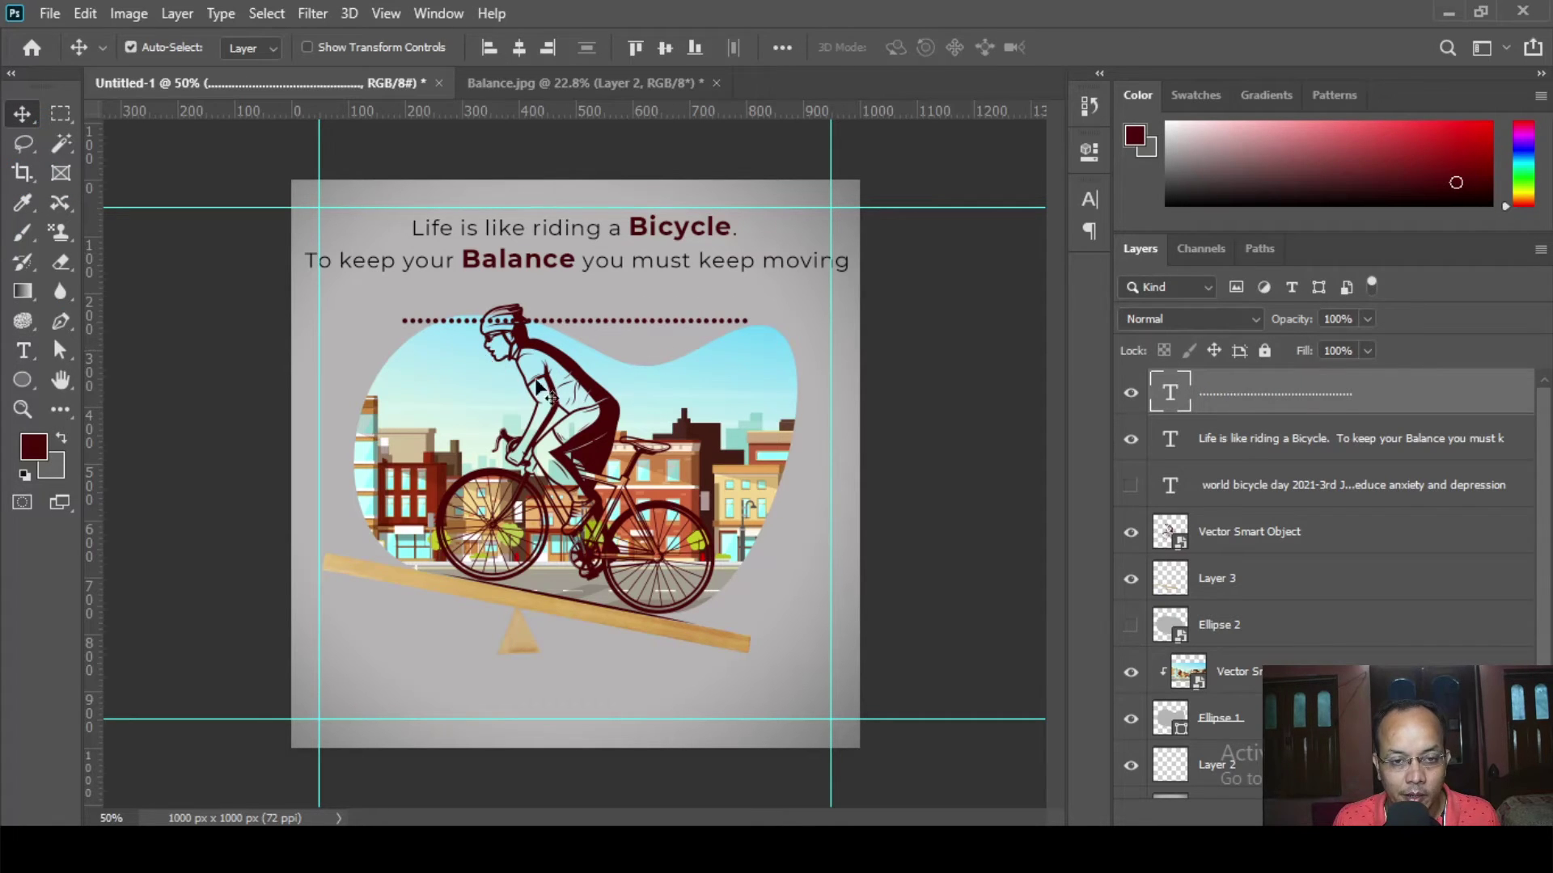
key(5)
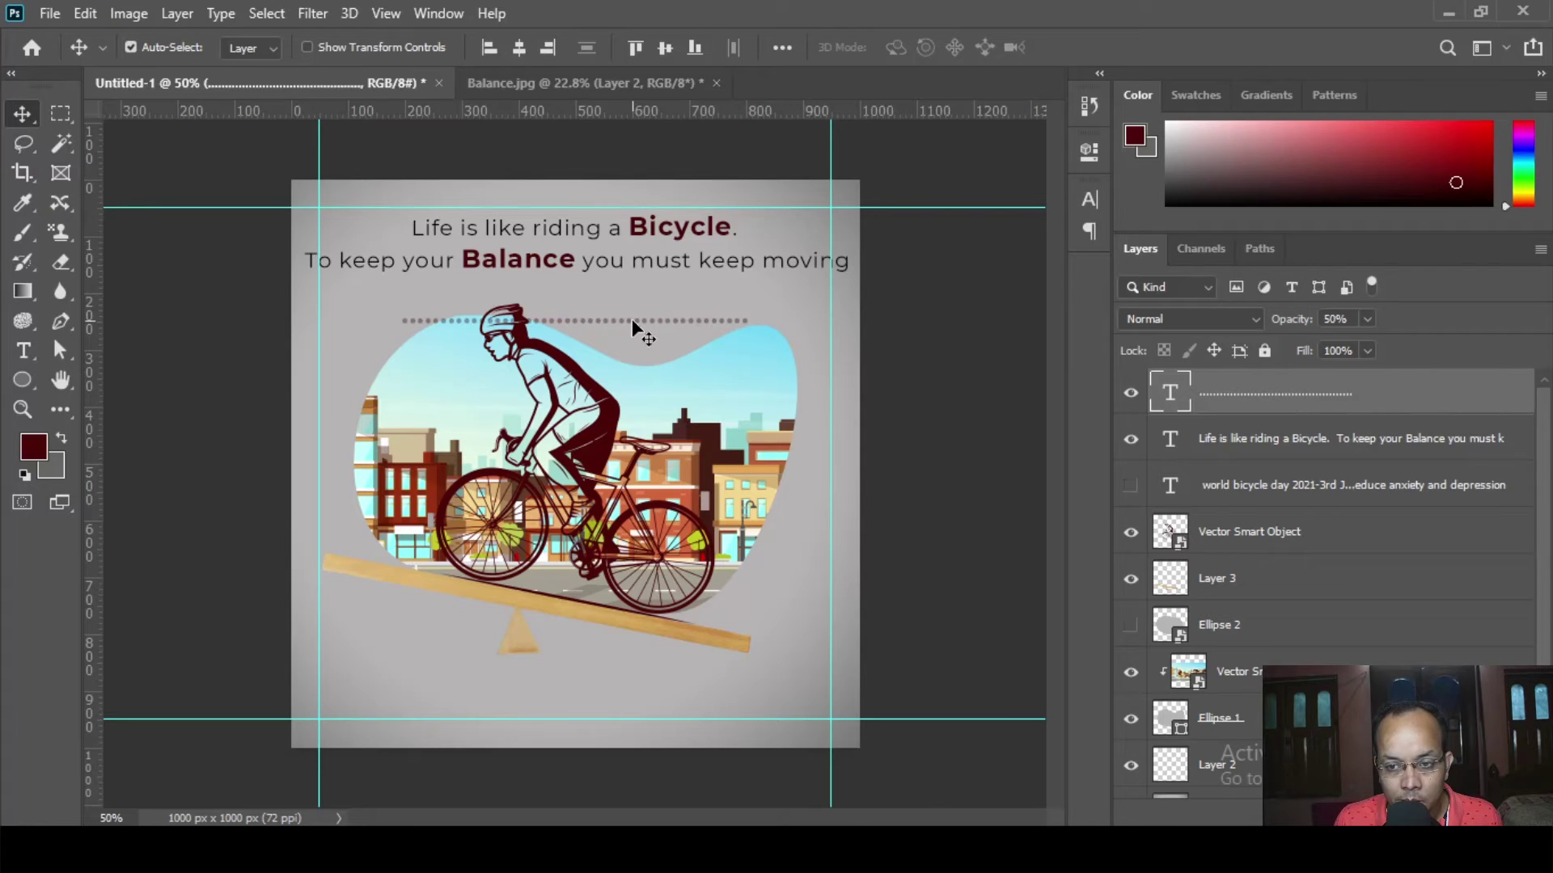
- Shift the dotted line right to start at the helmet and place three lower copies alternating left, right and left of the cyclist
drag(632, 319, 731, 317)
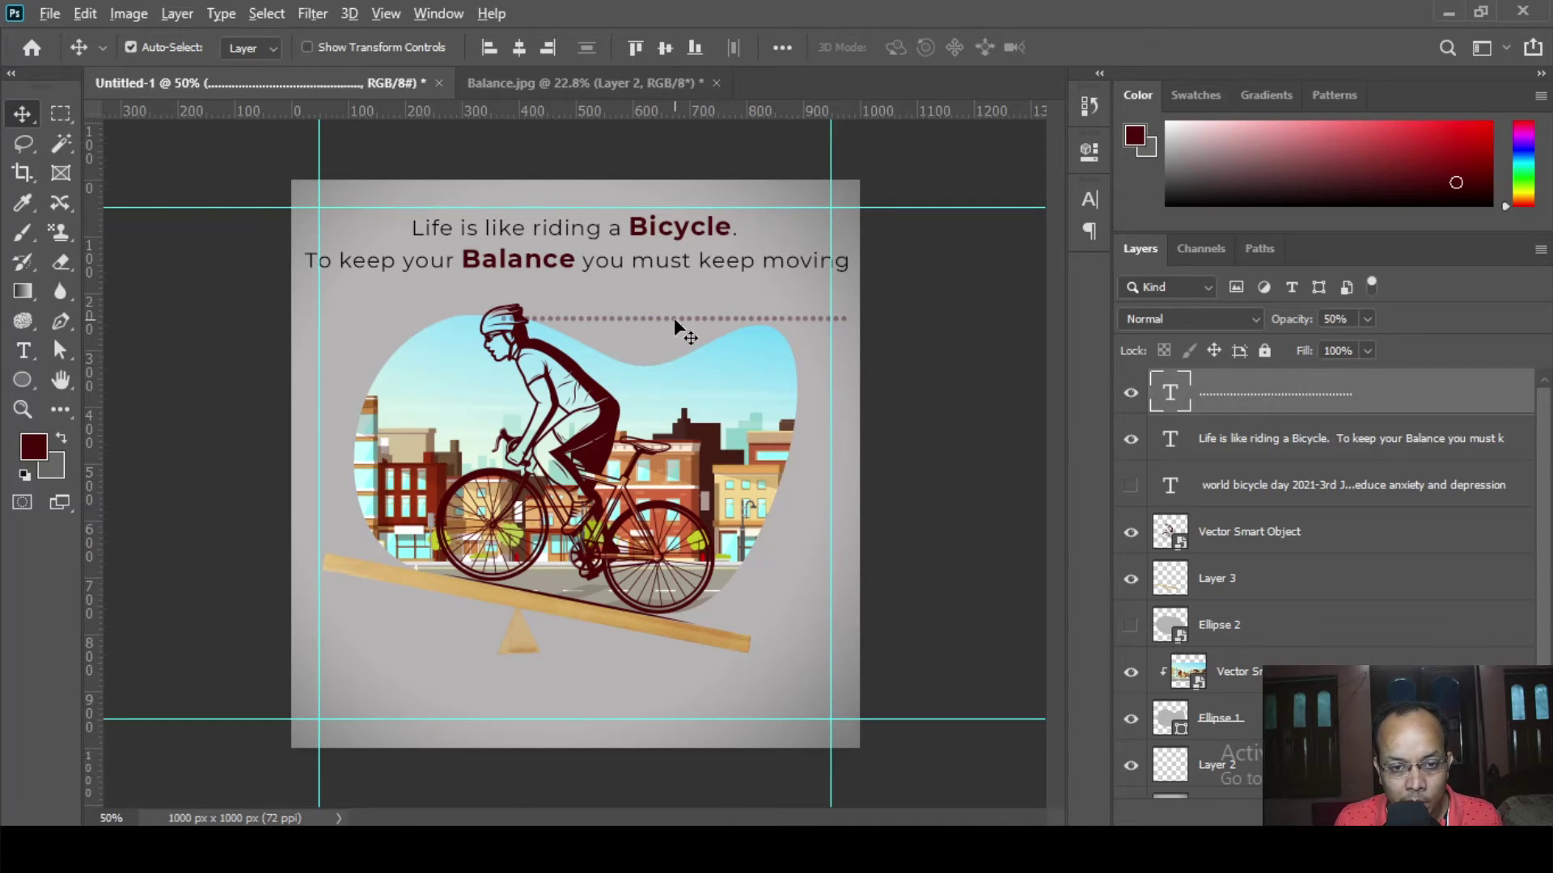
drag(676, 319, 351, 381)
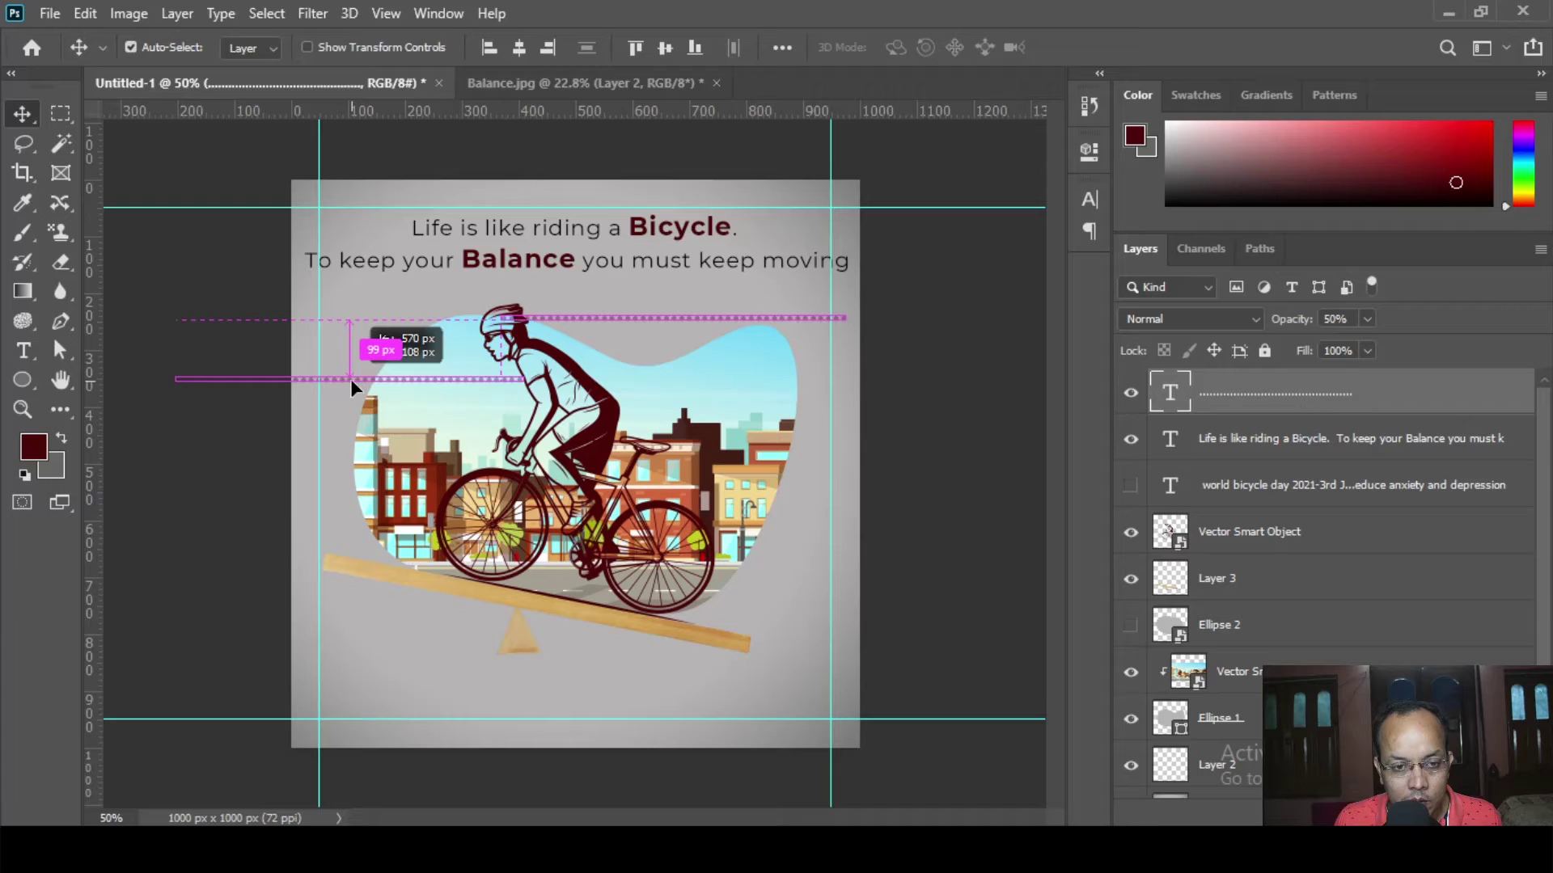
drag(351, 378, 351, 379)
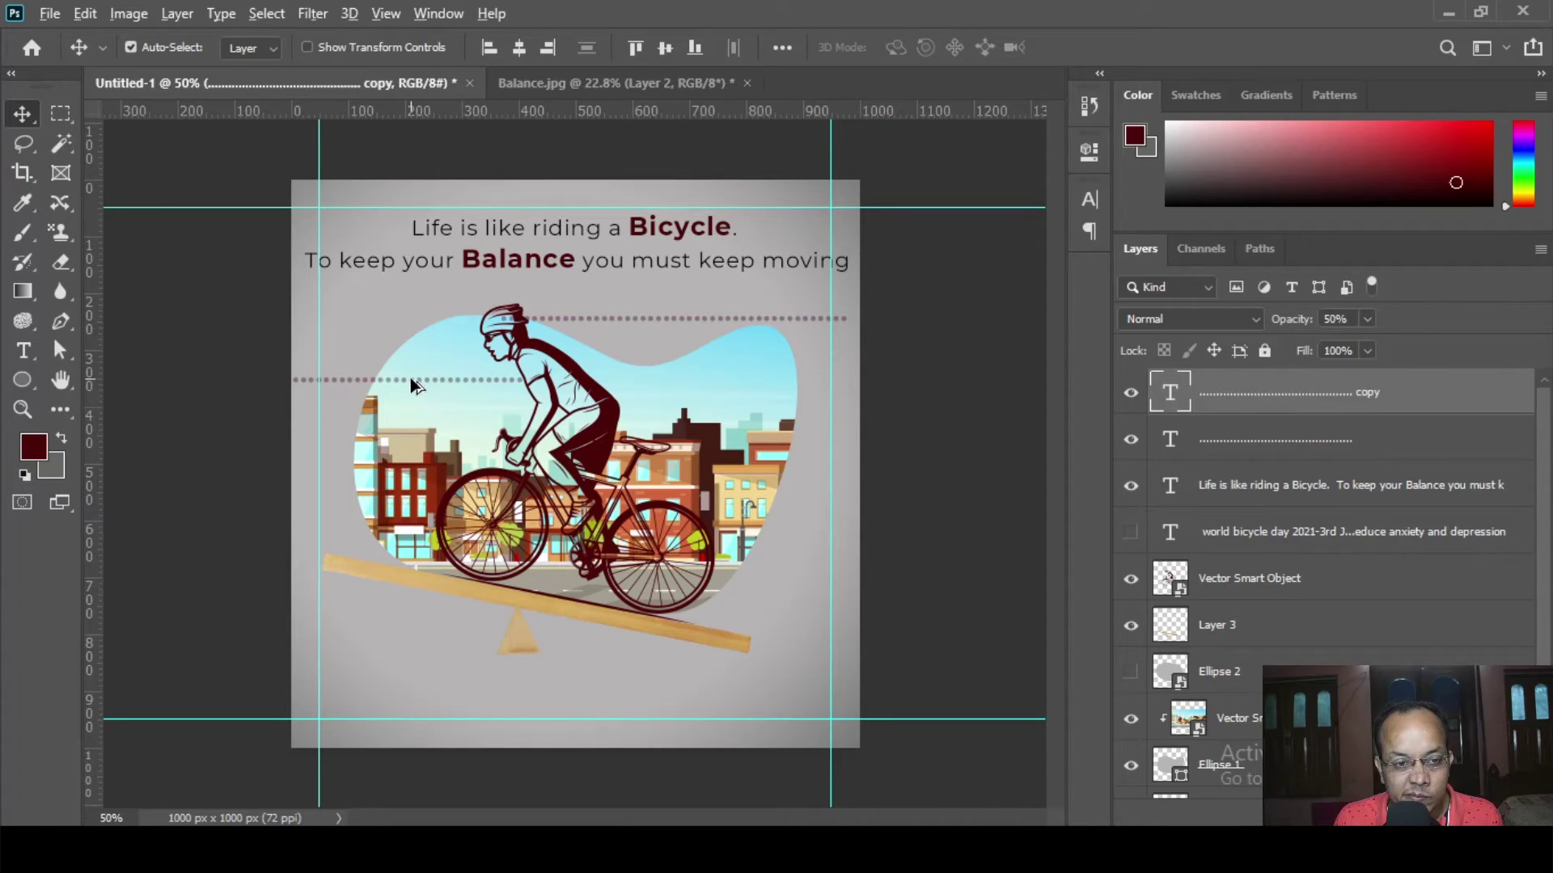
drag(410, 377, 833, 426)
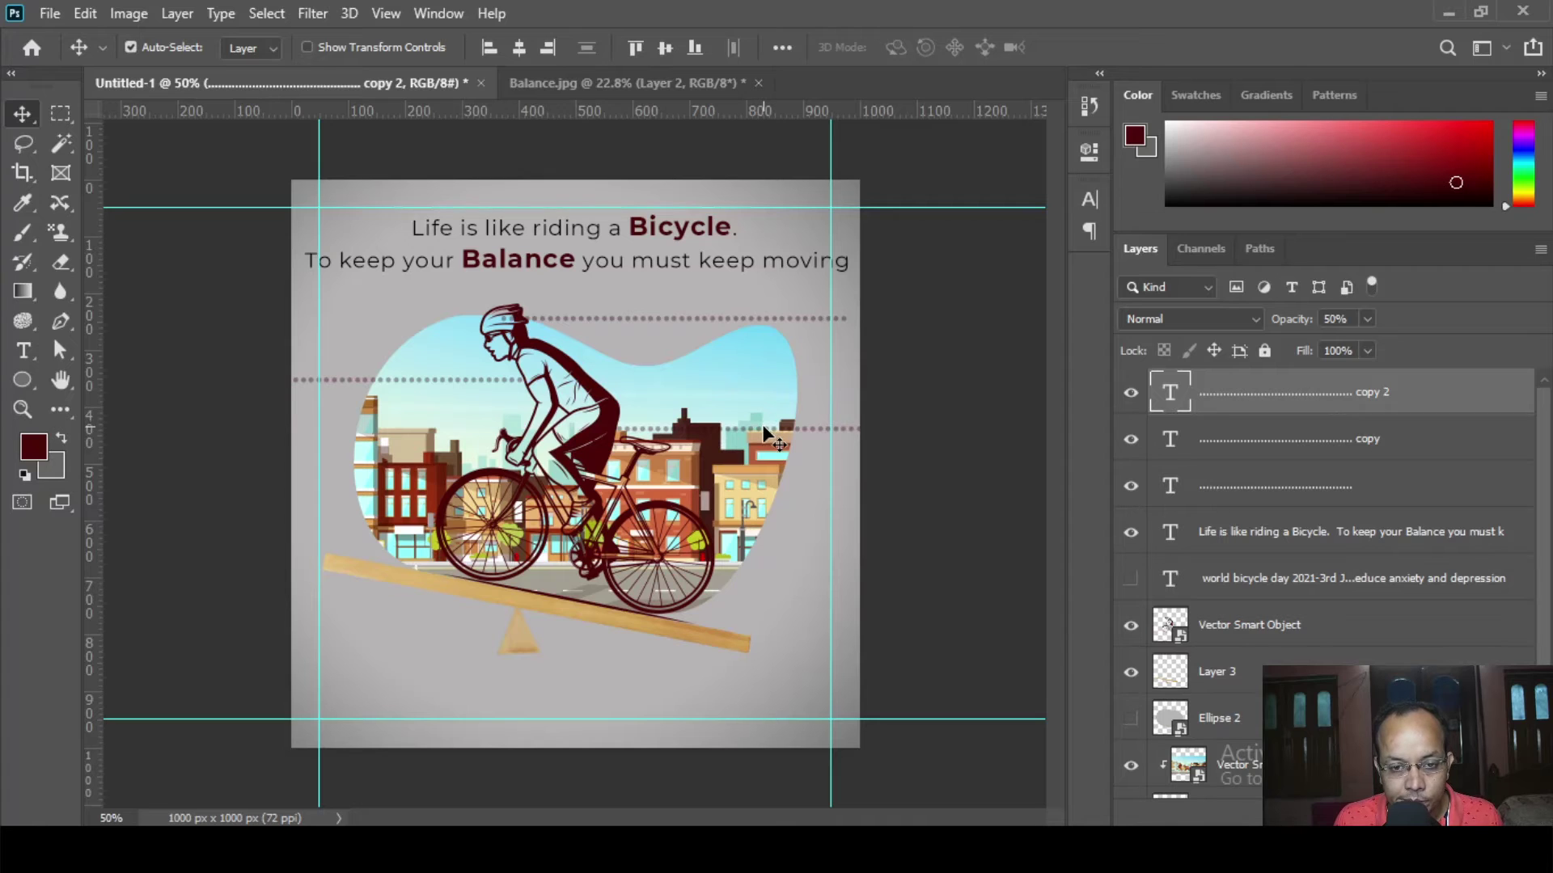
drag(762, 427, 345, 453)
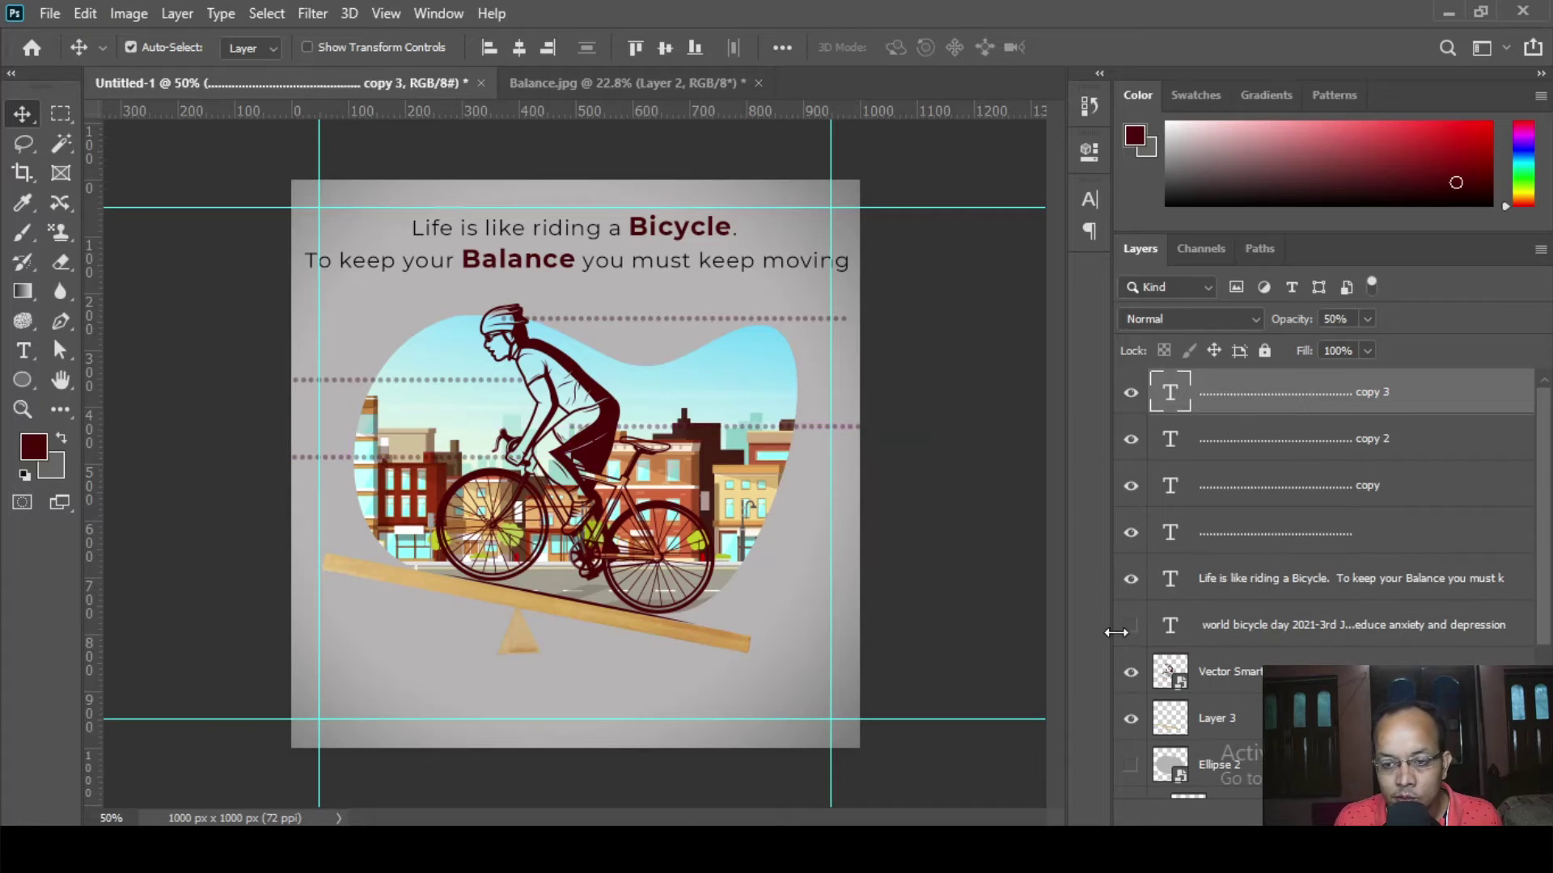
- Briefly show the hidden benefits text, and duplicate the lowest left dotted line a little below itself
click(1129, 627)
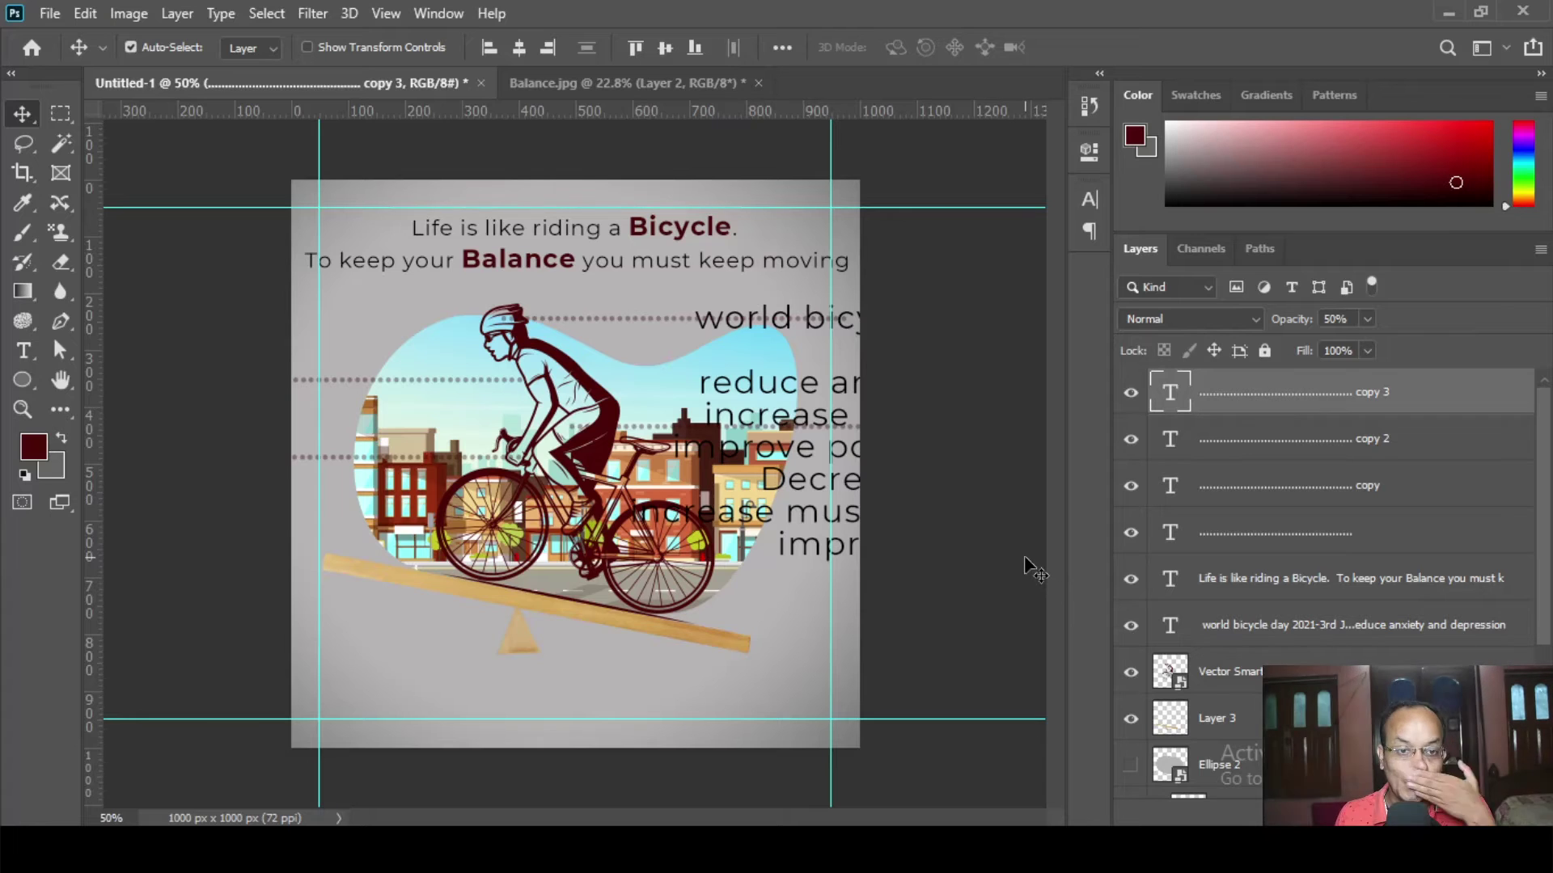
click(1135, 627)
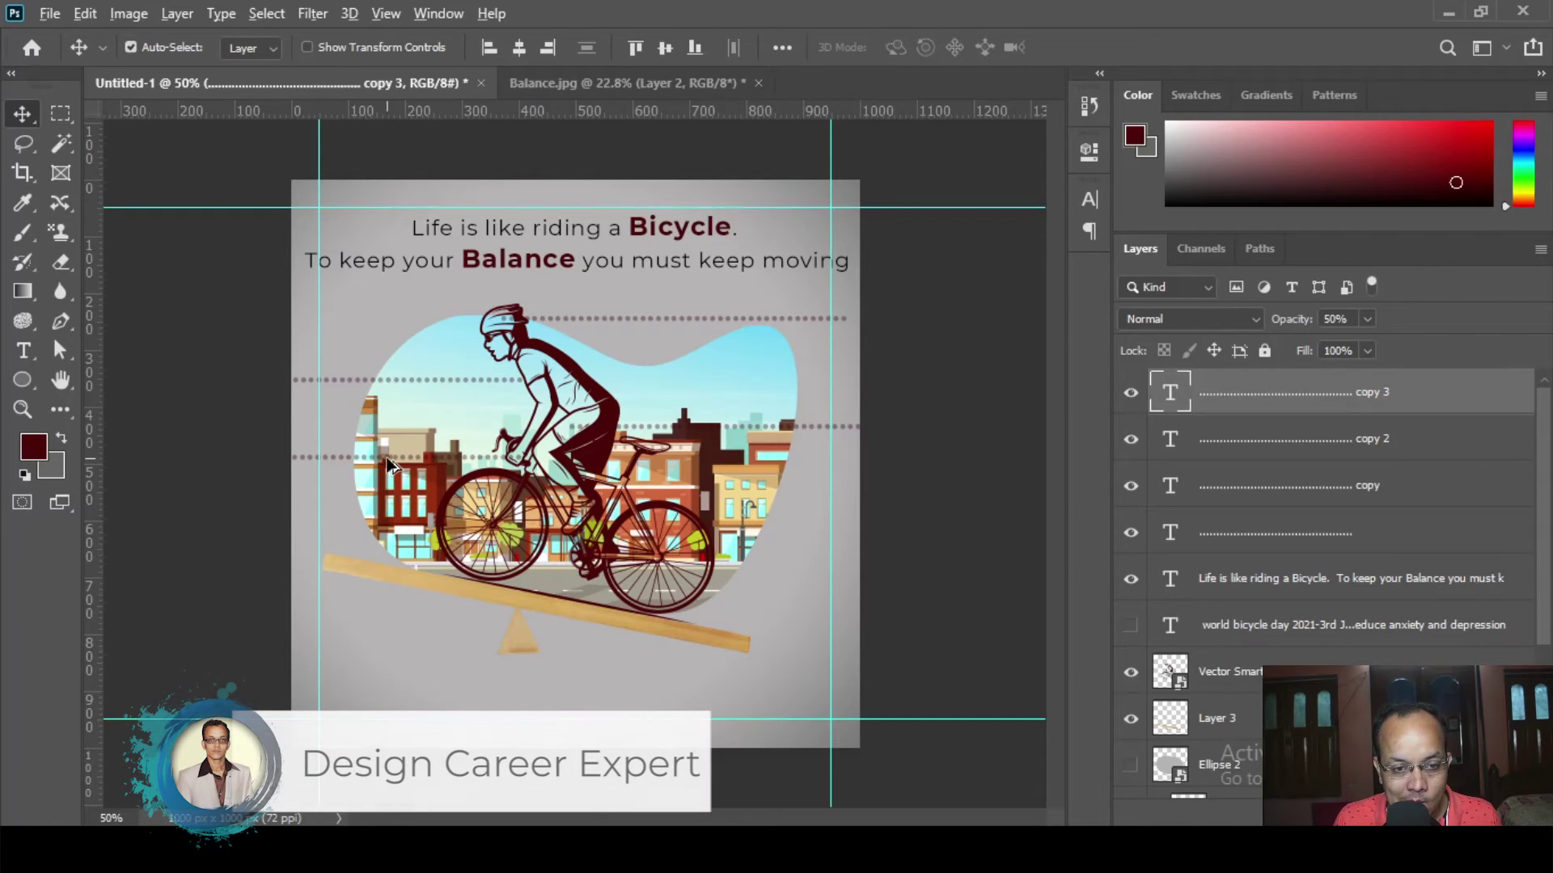
drag(389, 460, 465, 503)
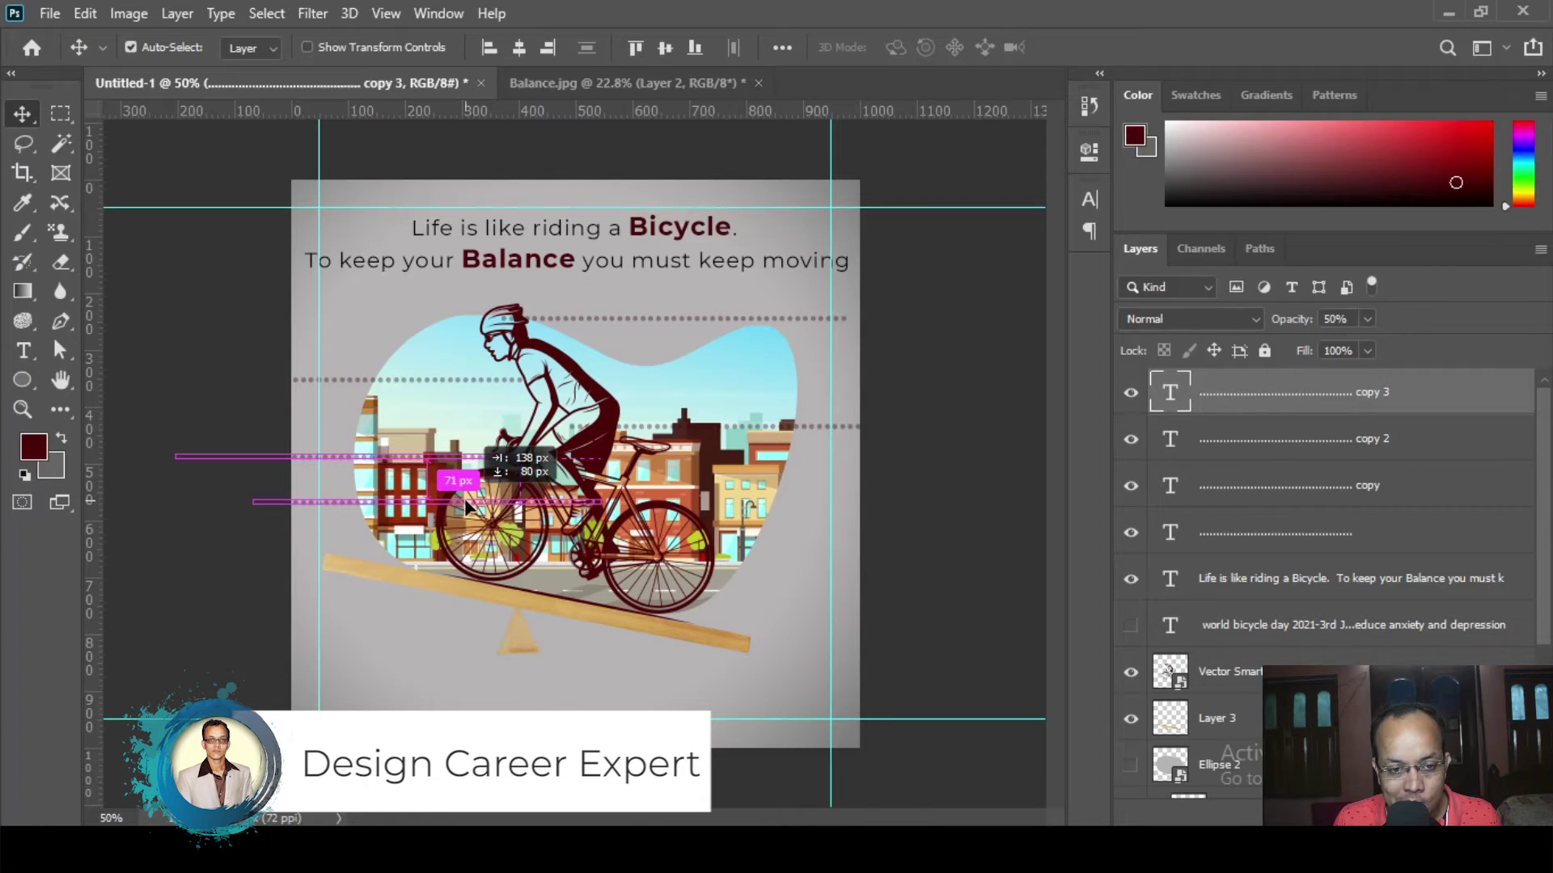
drag(465, 500, 446, 496)
- Show the benefits text, move it left over the scene to read its lines, and hide it again
click(1130, 672)
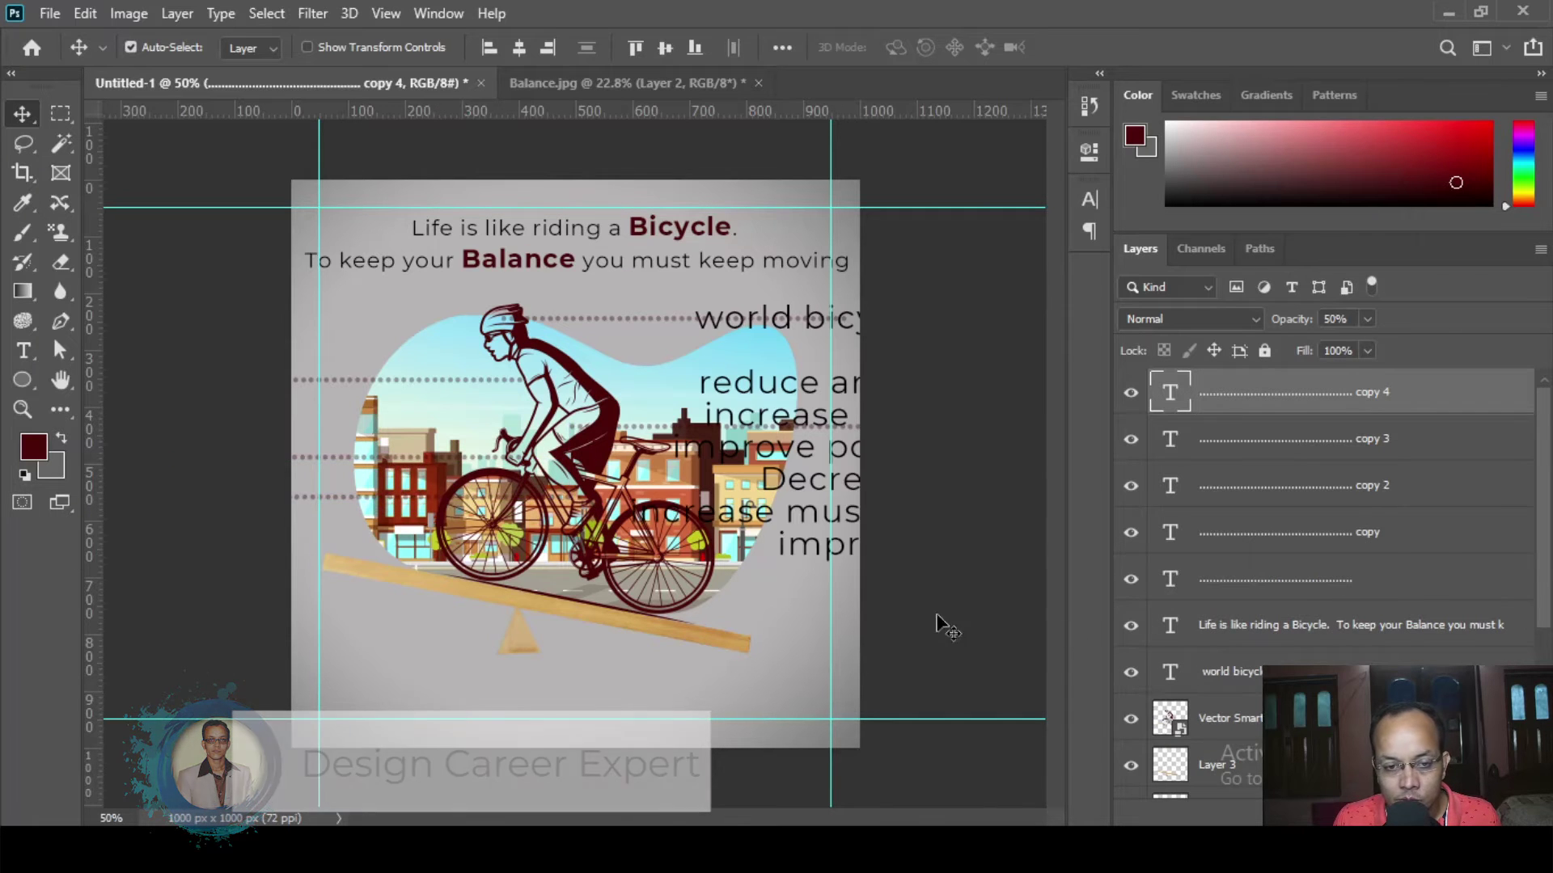
drag(751, 388, 457, 343)
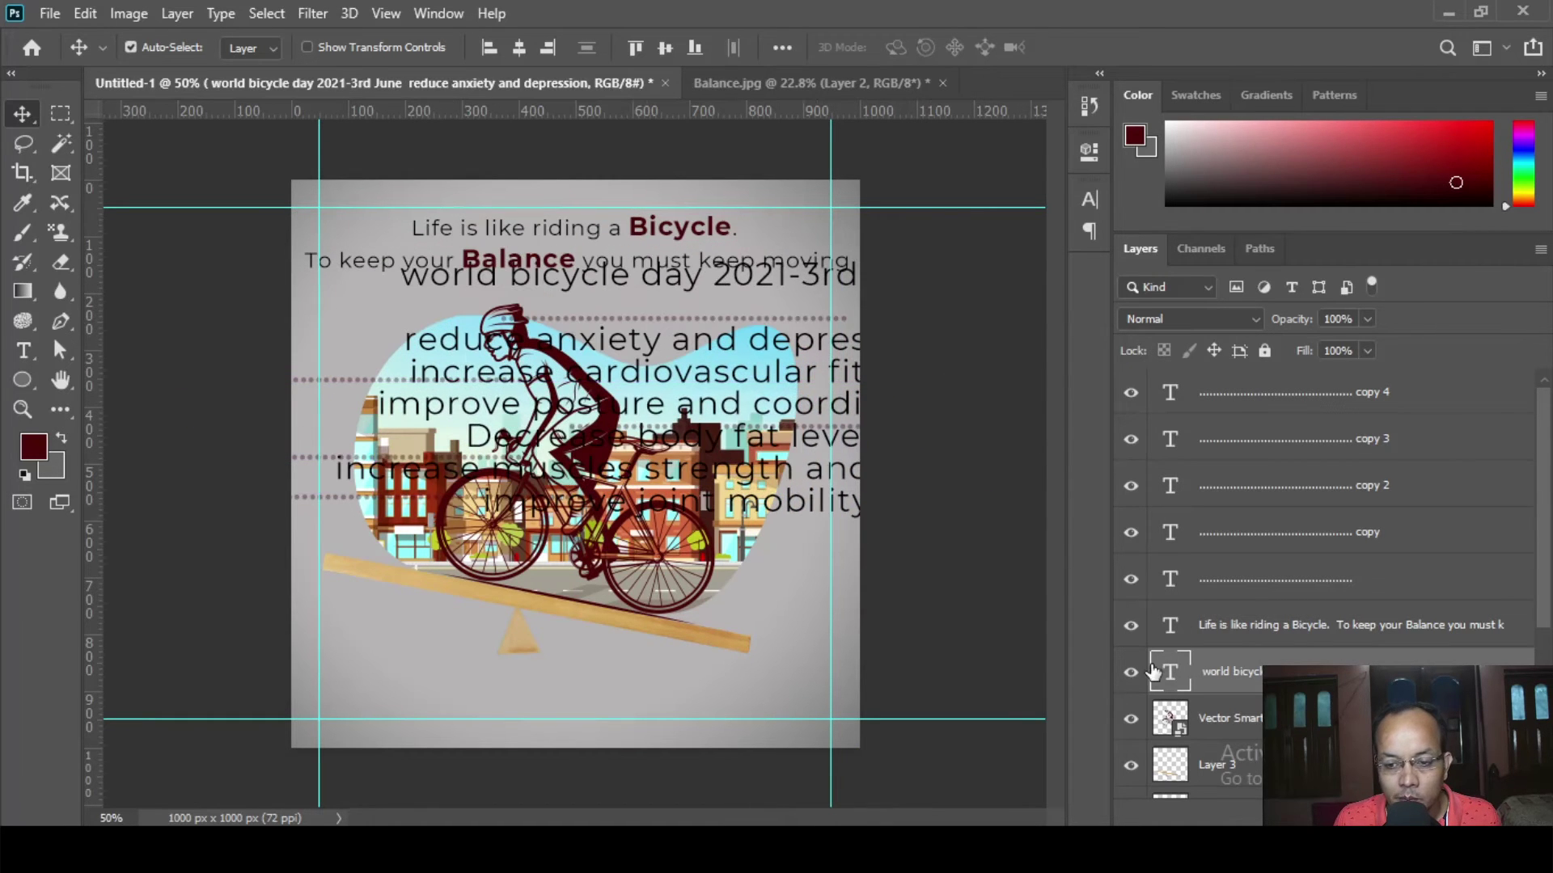
click(1131, 672)
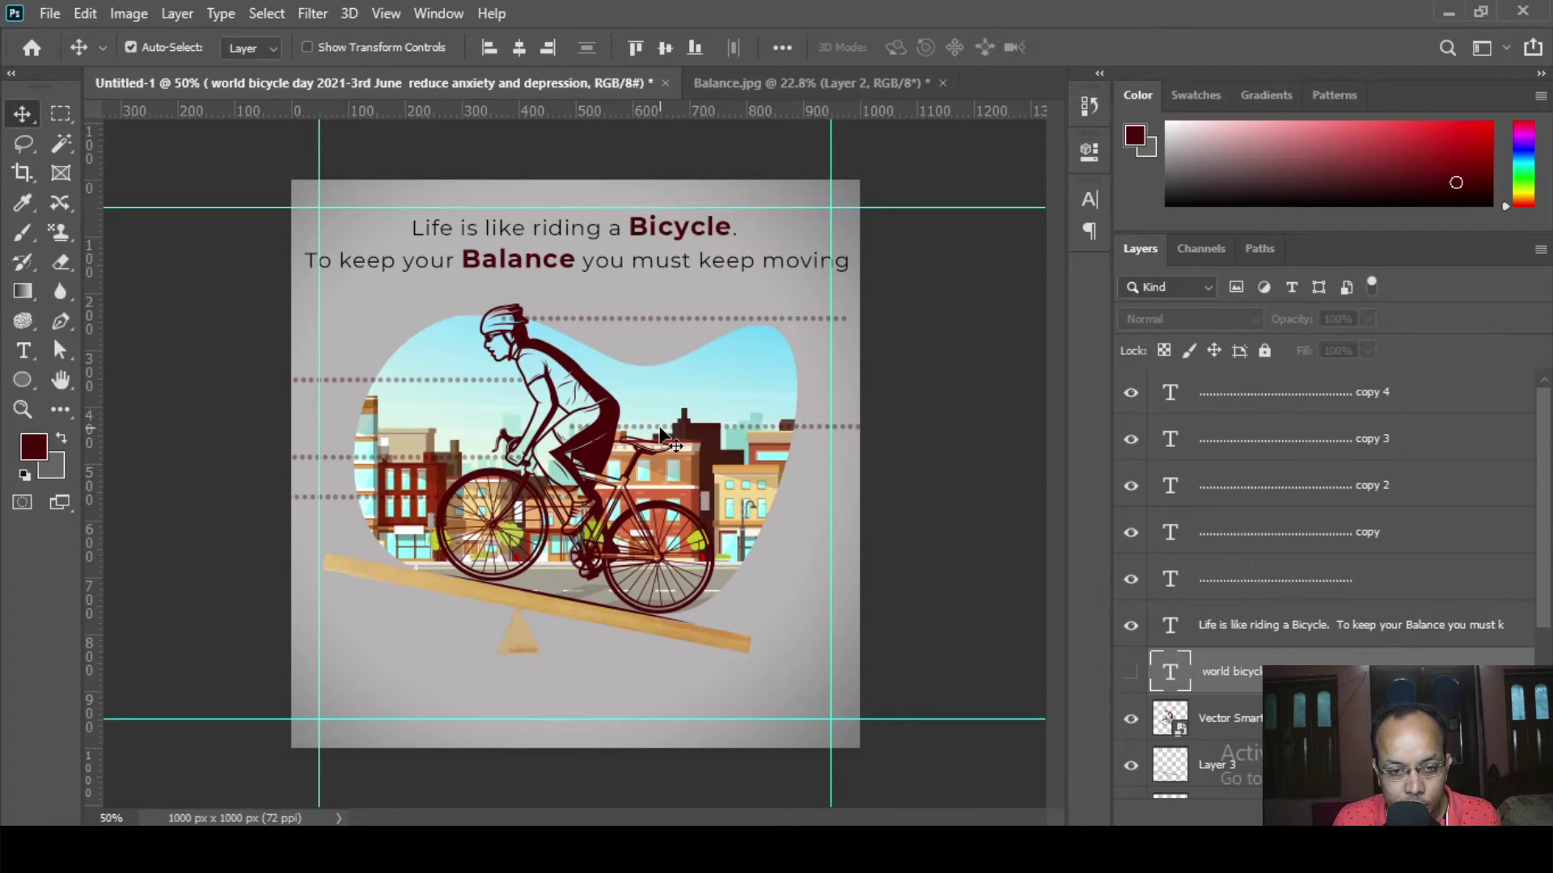
- Raise the second right and upper two left dotted lines, and move the lowest left one to the right beside the bicycle seat
drag(661, 431, 651, 391)
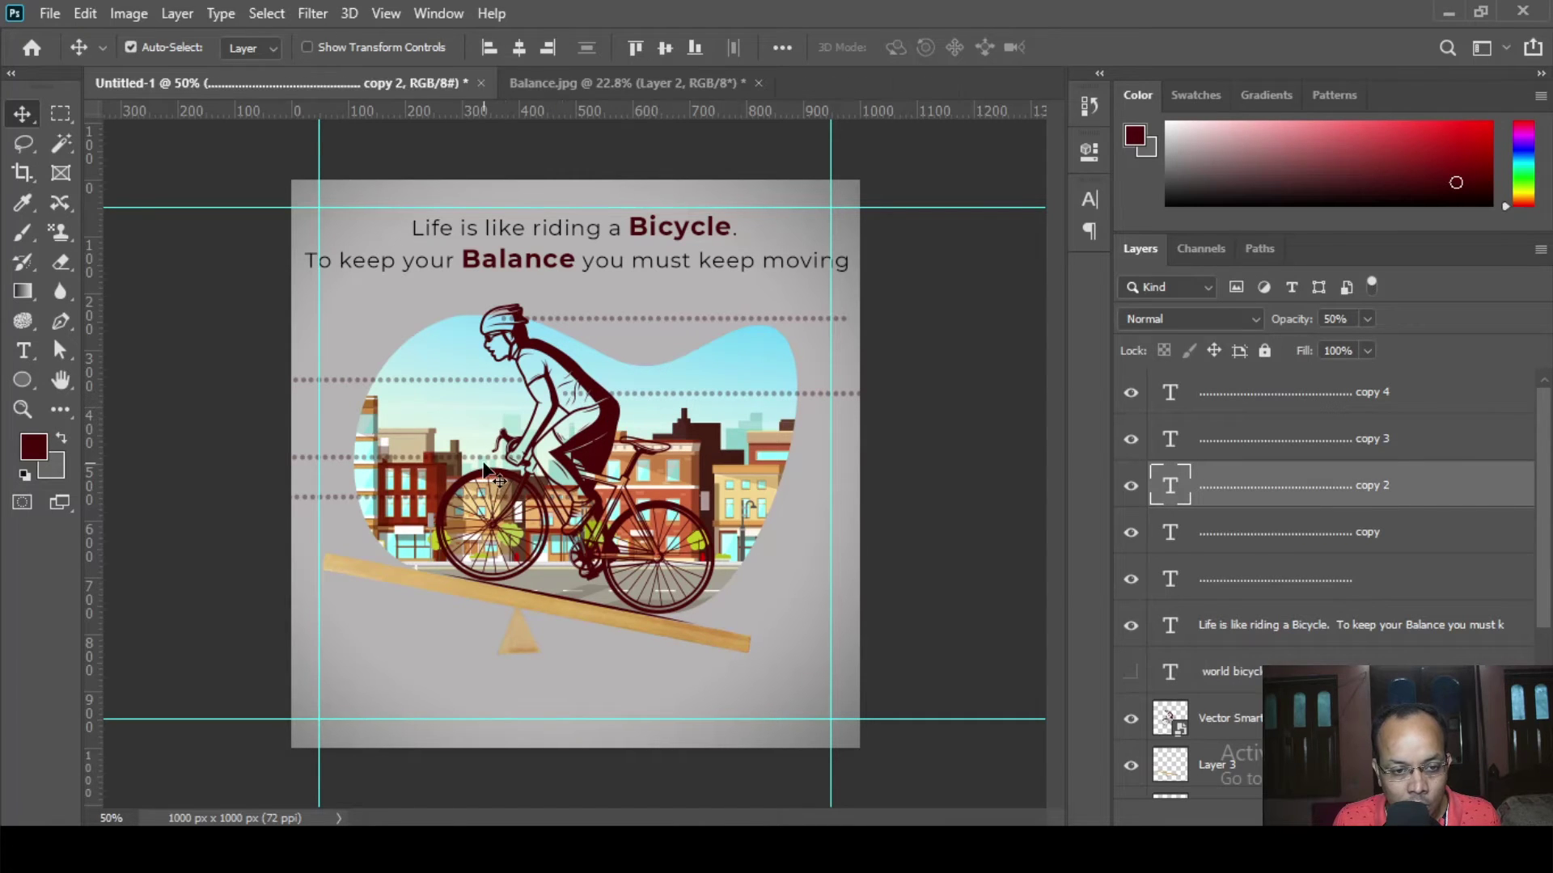
drag(456, 463, 475, 434)
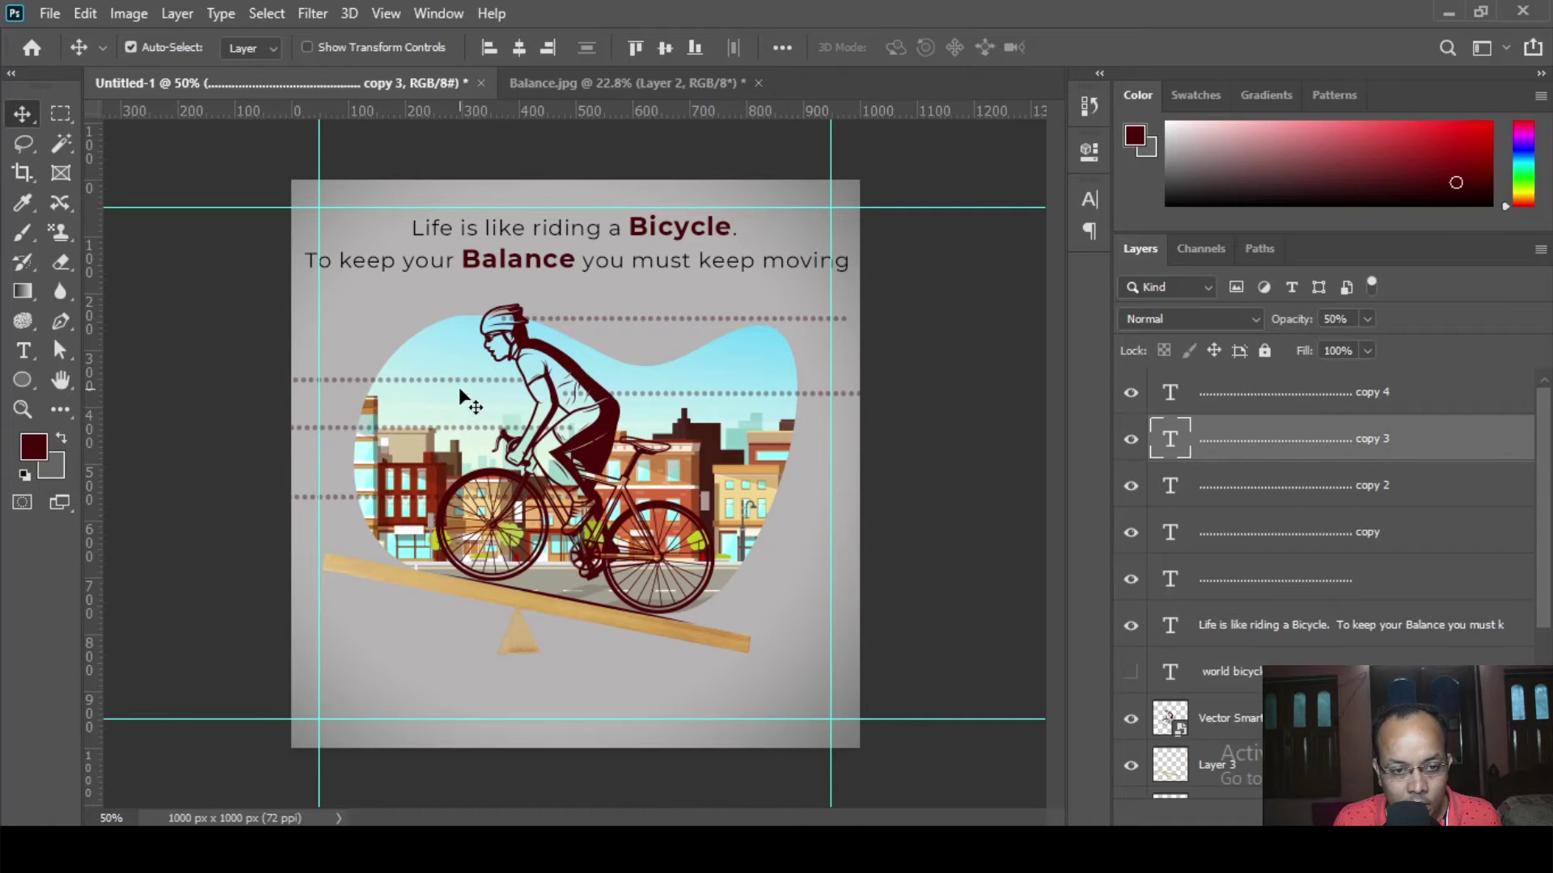
drag(478, 381, 492, 369)
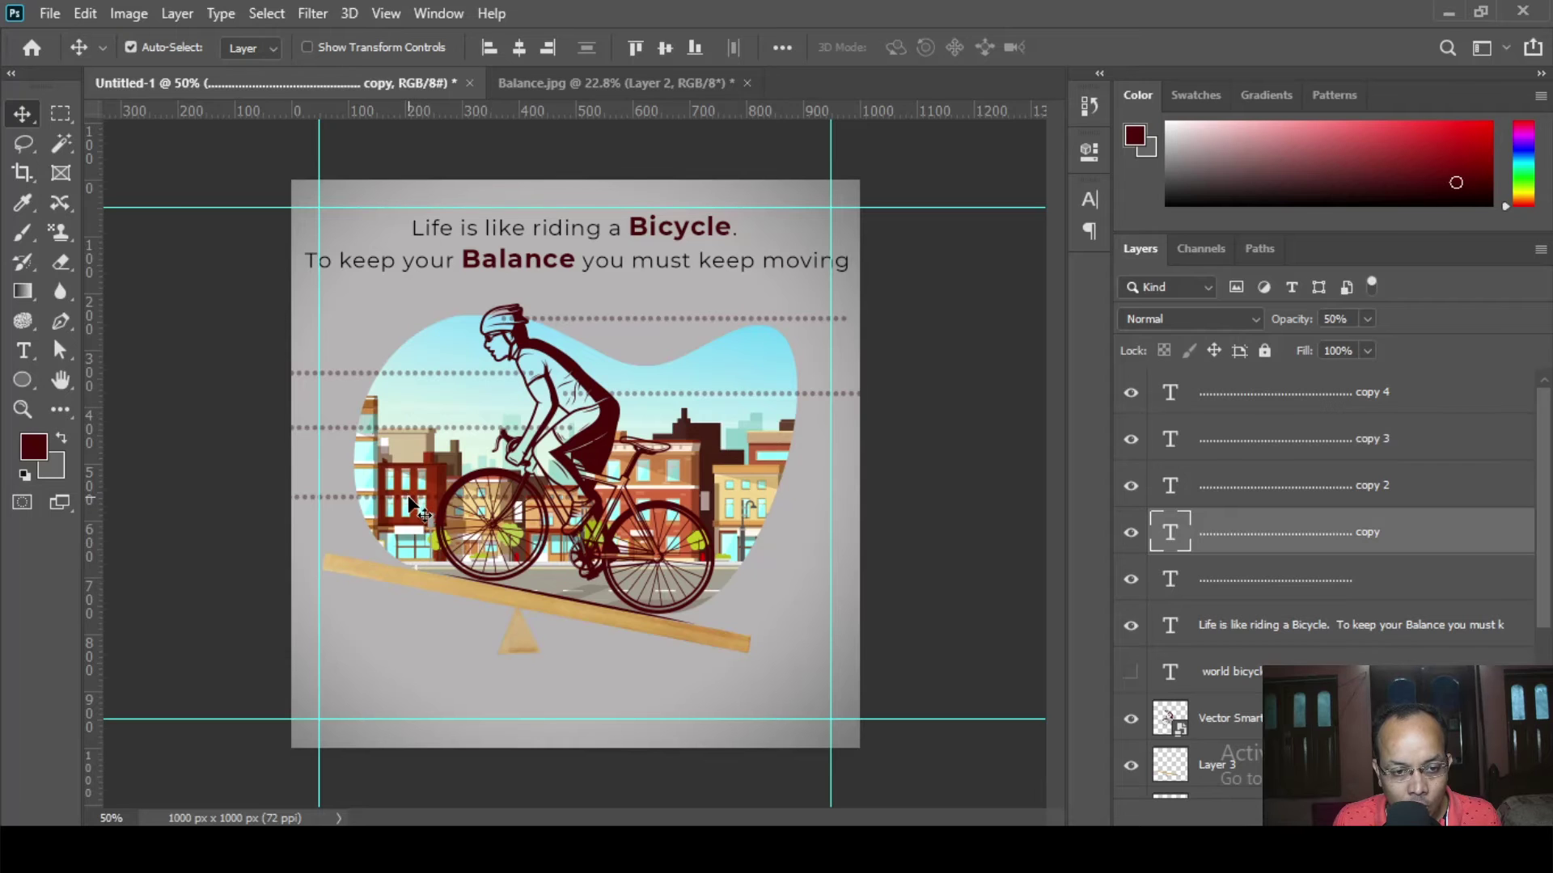
drag(410, 500, 690, 468)
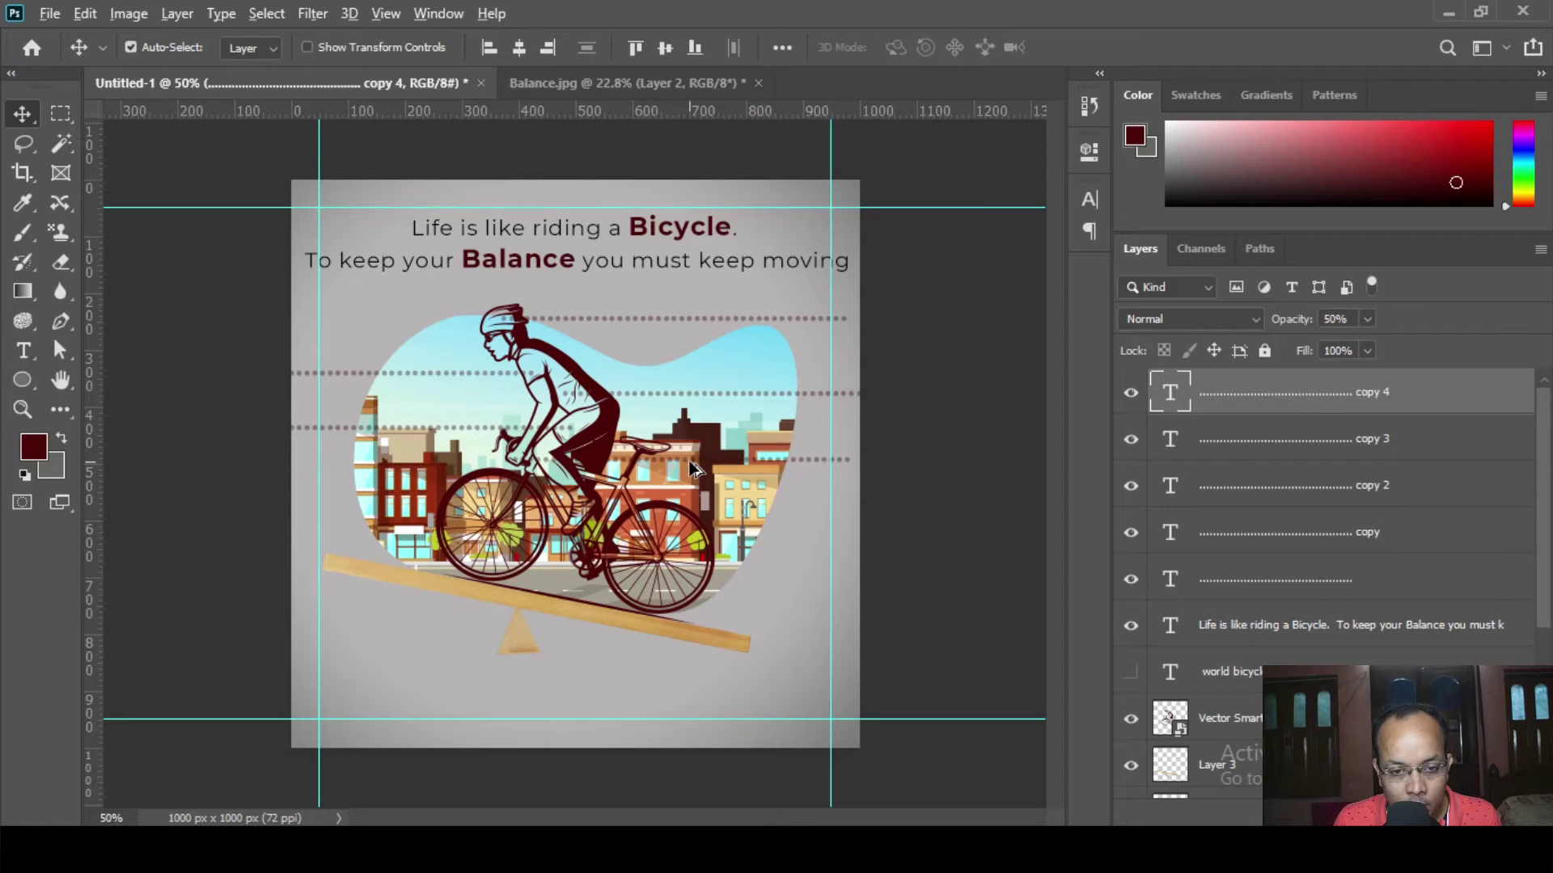
drag(685, 464, 446, 513)
key(ctrl+z)
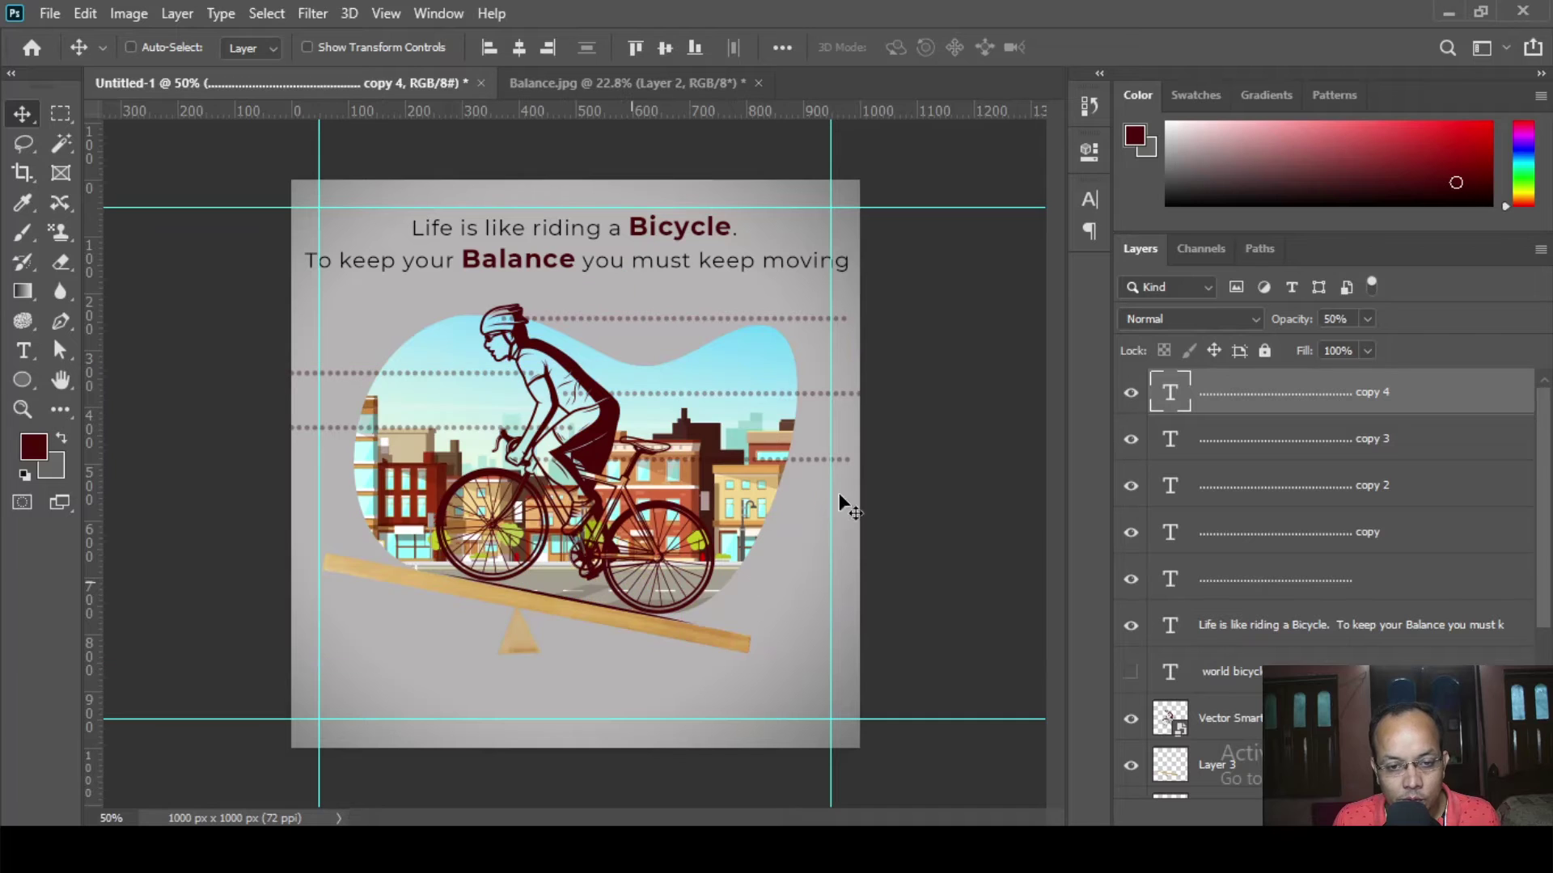
- Lock the cyclist smart object, Layer 3, the clipped city smart object and the Ellipse 1 layer
scroll(1528, 582, down, 5)
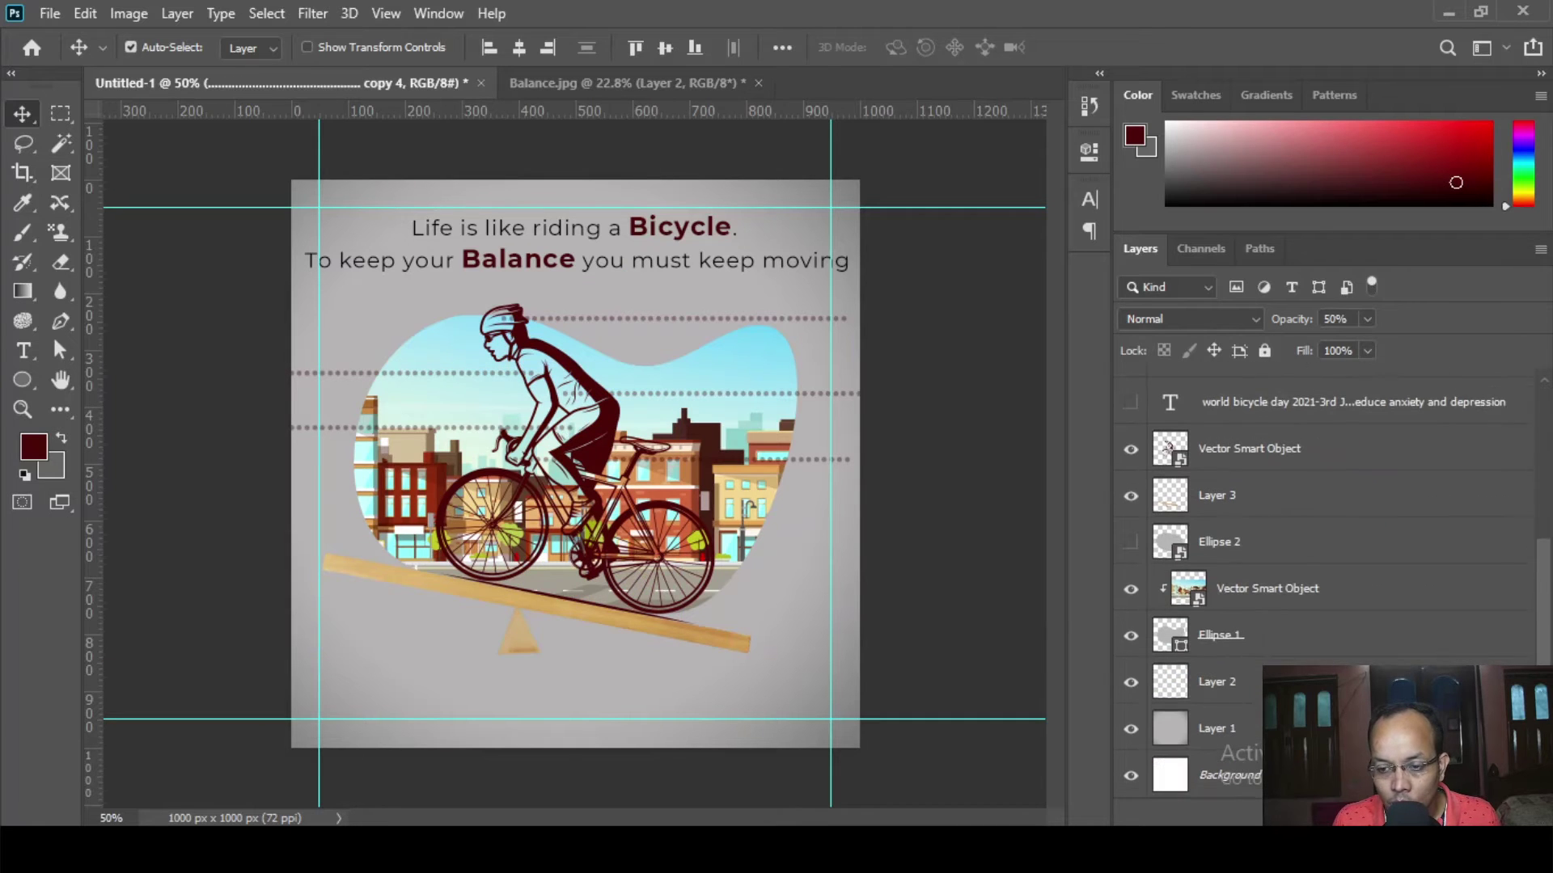
click(1388, 463)
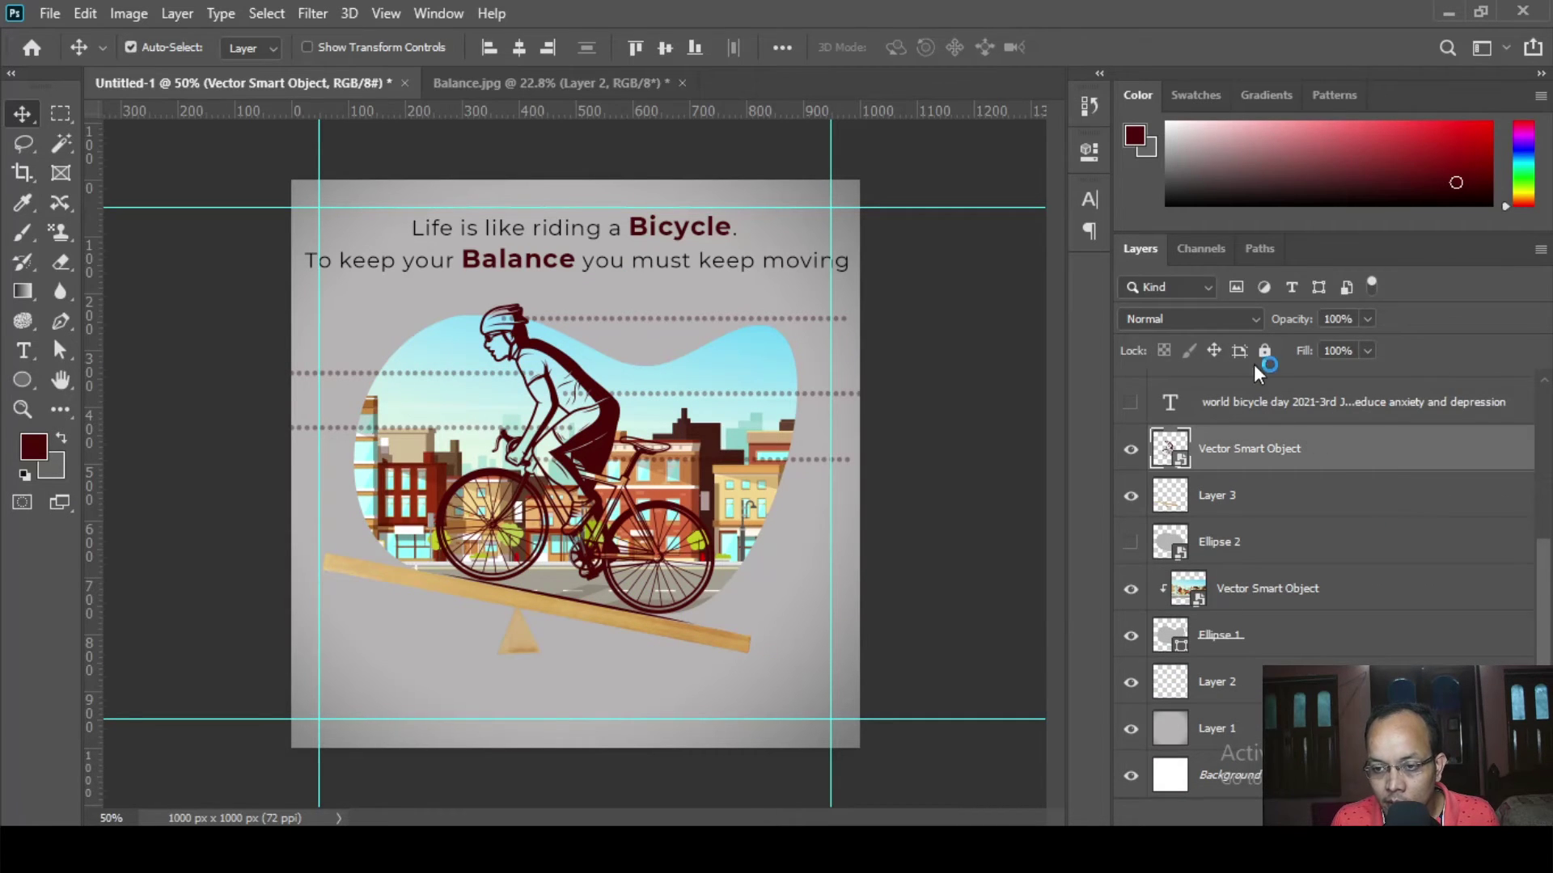
click(1264, 351)
click(1271, 508)
click(1265, 352)
click(1372, 603)
click(1264, 350)
click(1292, 641)
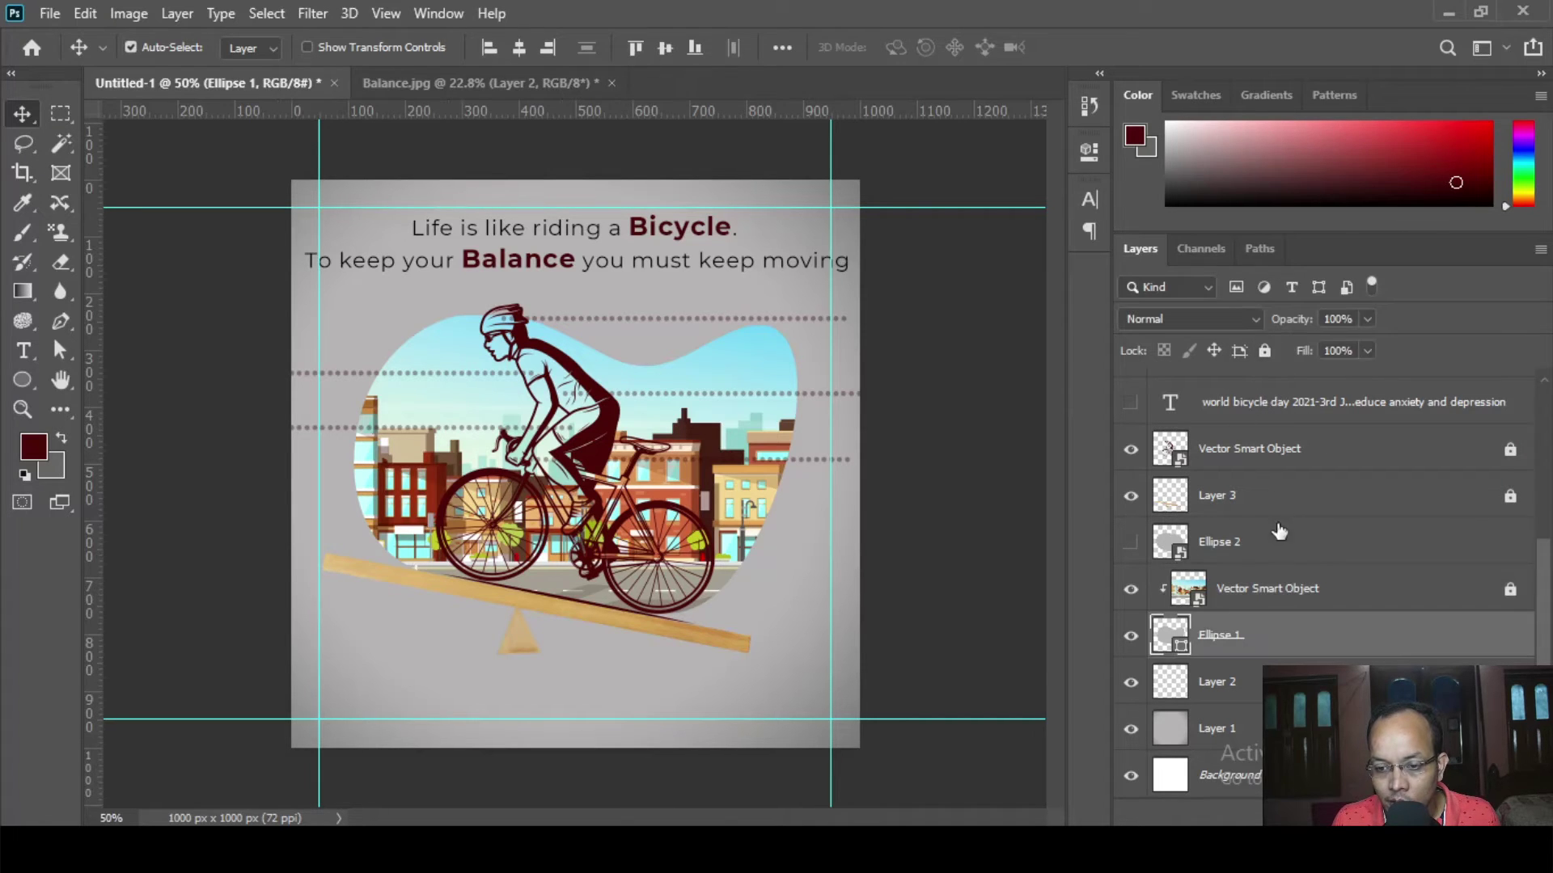
click(1265, 353)
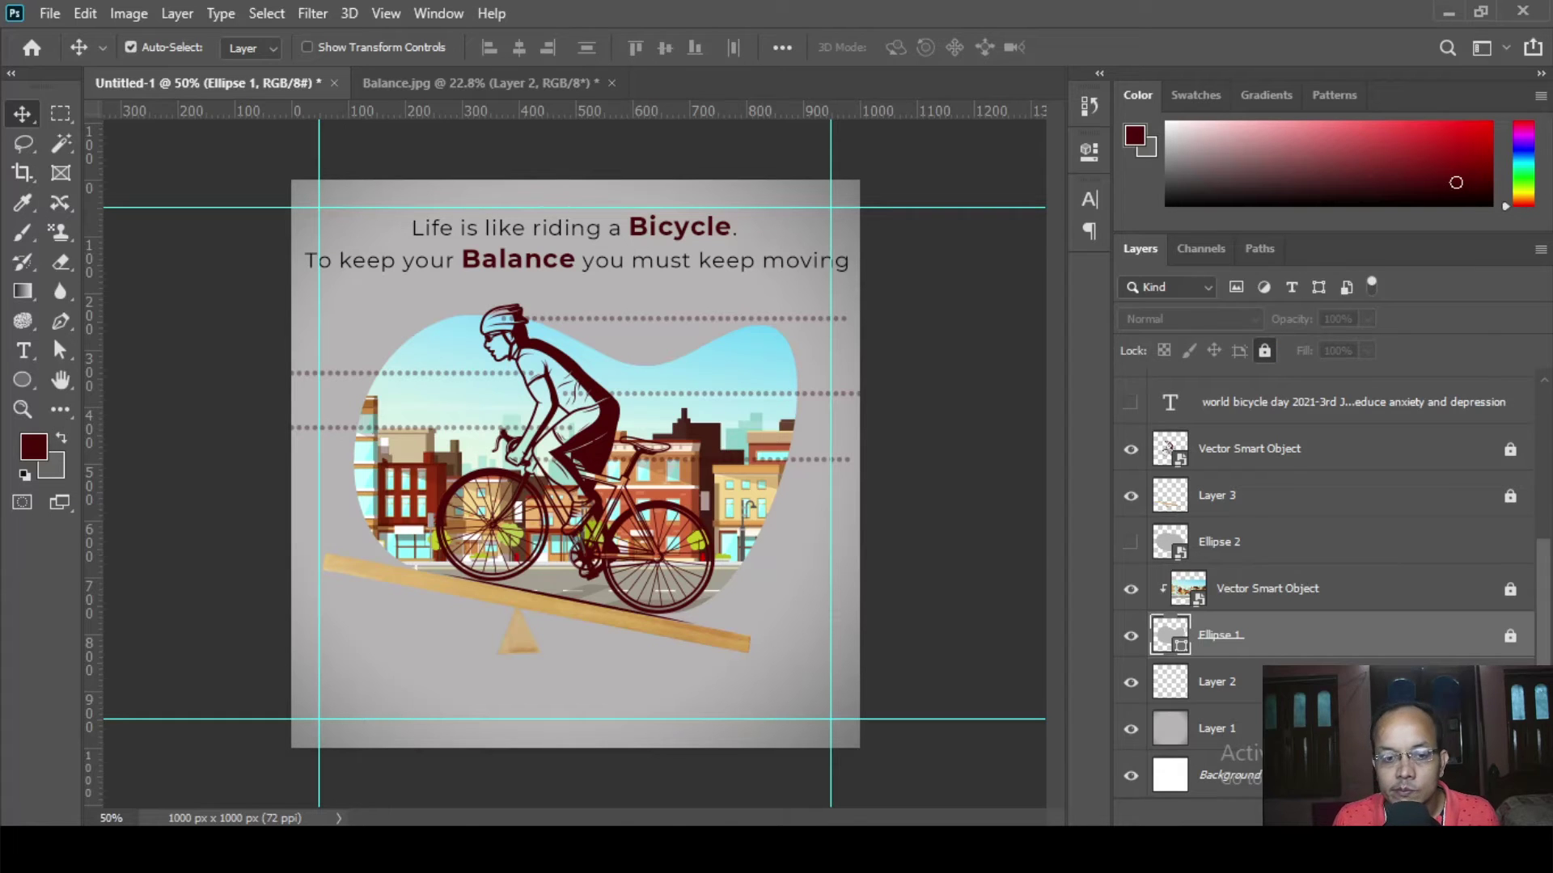
- Check the visibility of Layer 2 and delete that layer
click(1131, 683)
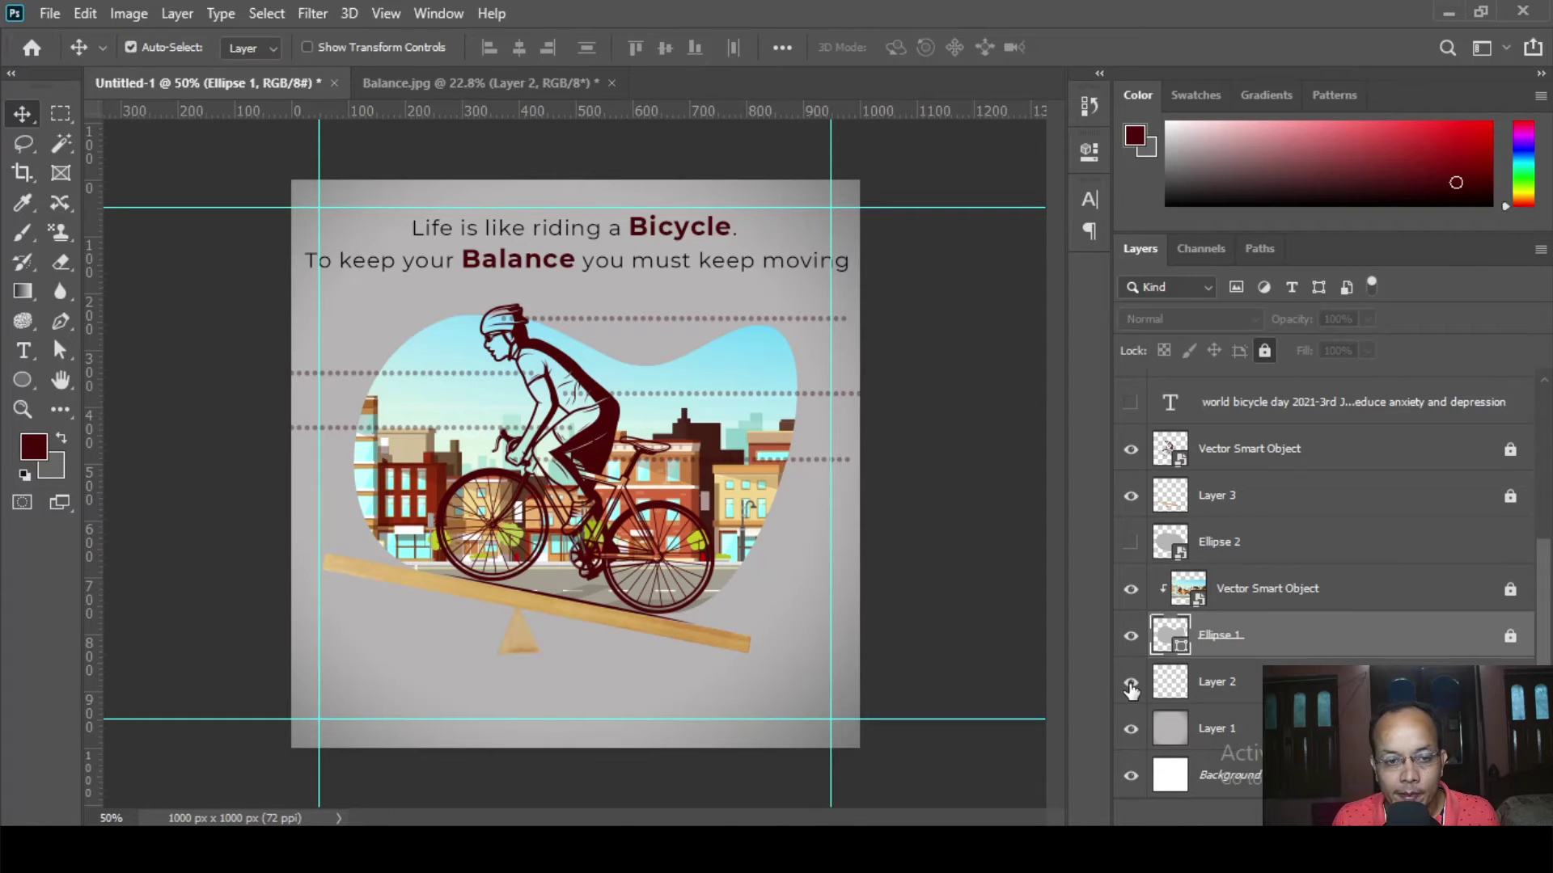
click(1256, 685)
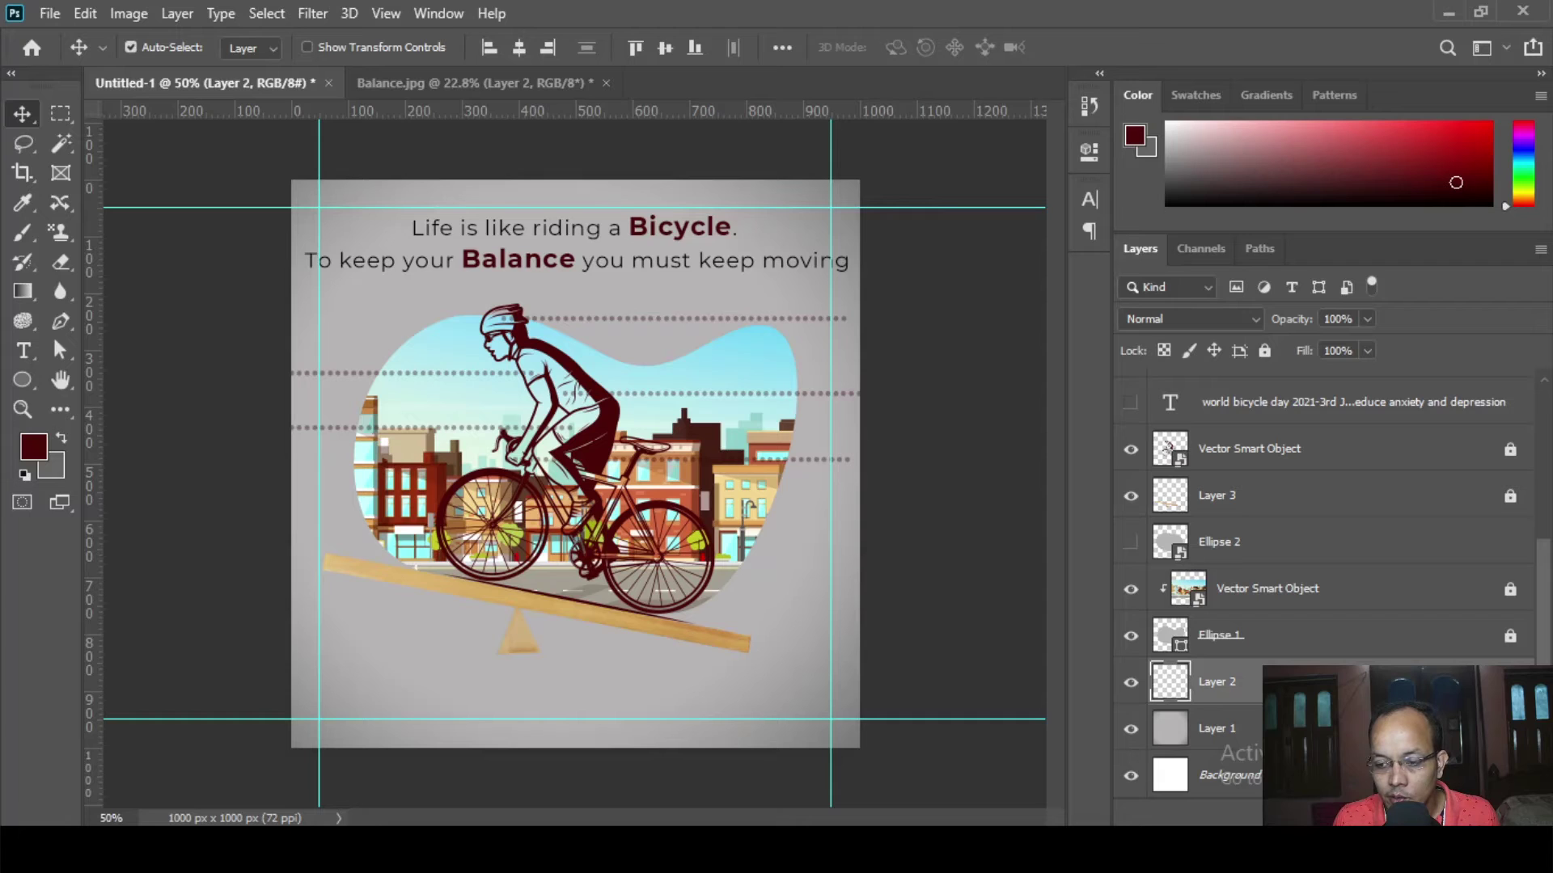
key(Delete)
click(671, 335)
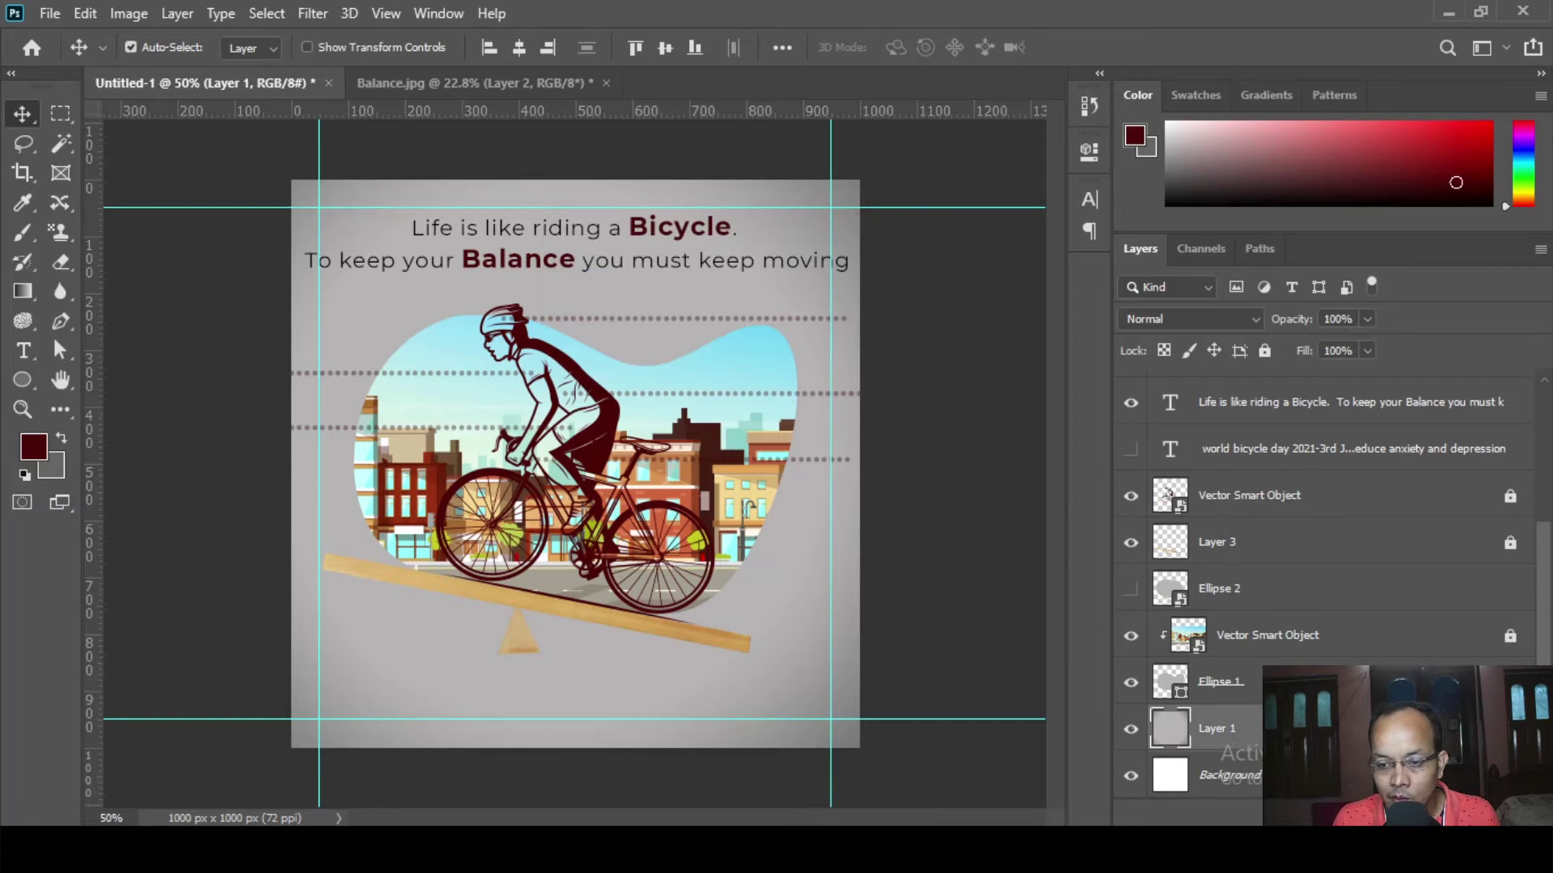
- Group the layers from the cyclist smart object down to Ellipse 1 and name the group Graphics
click(1286, 682)
shift+click(1249, 505)
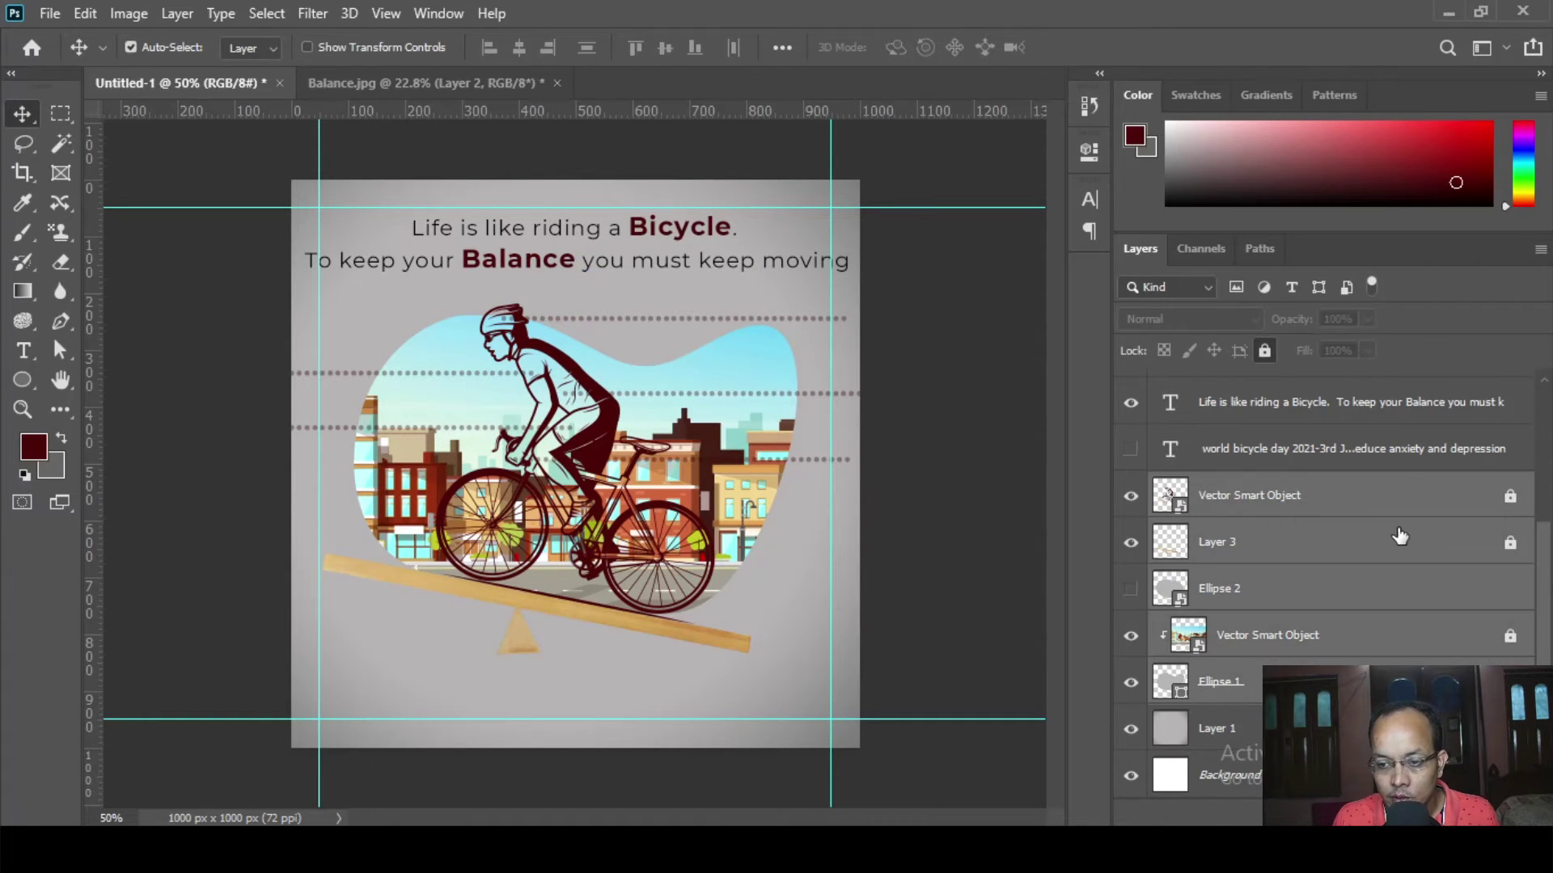
key(ctrl+g)
double_click(1218, 691)
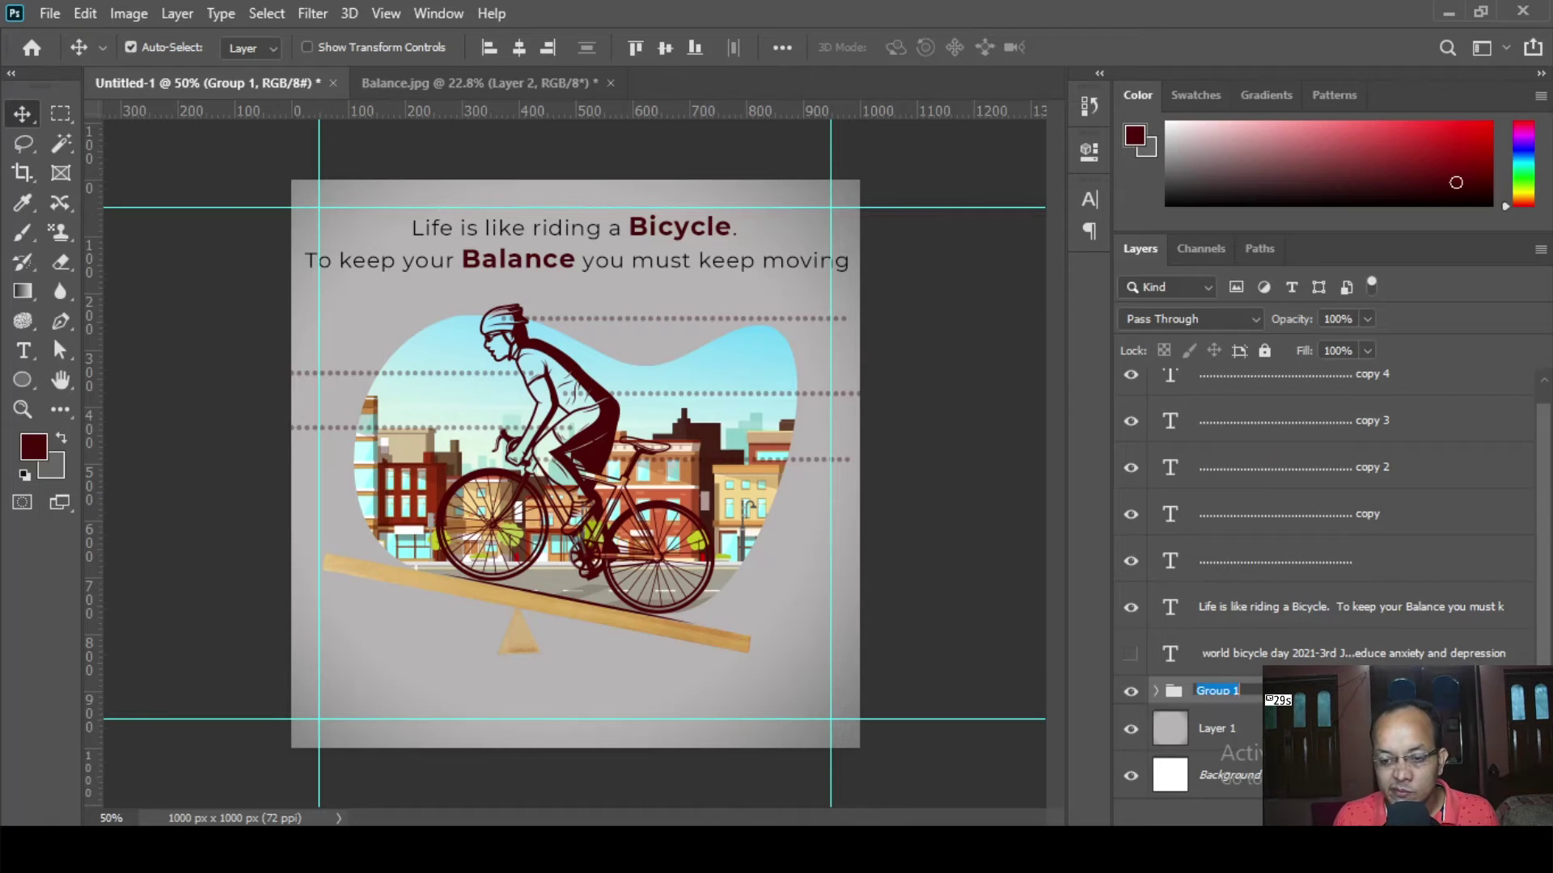
text(Graphics)
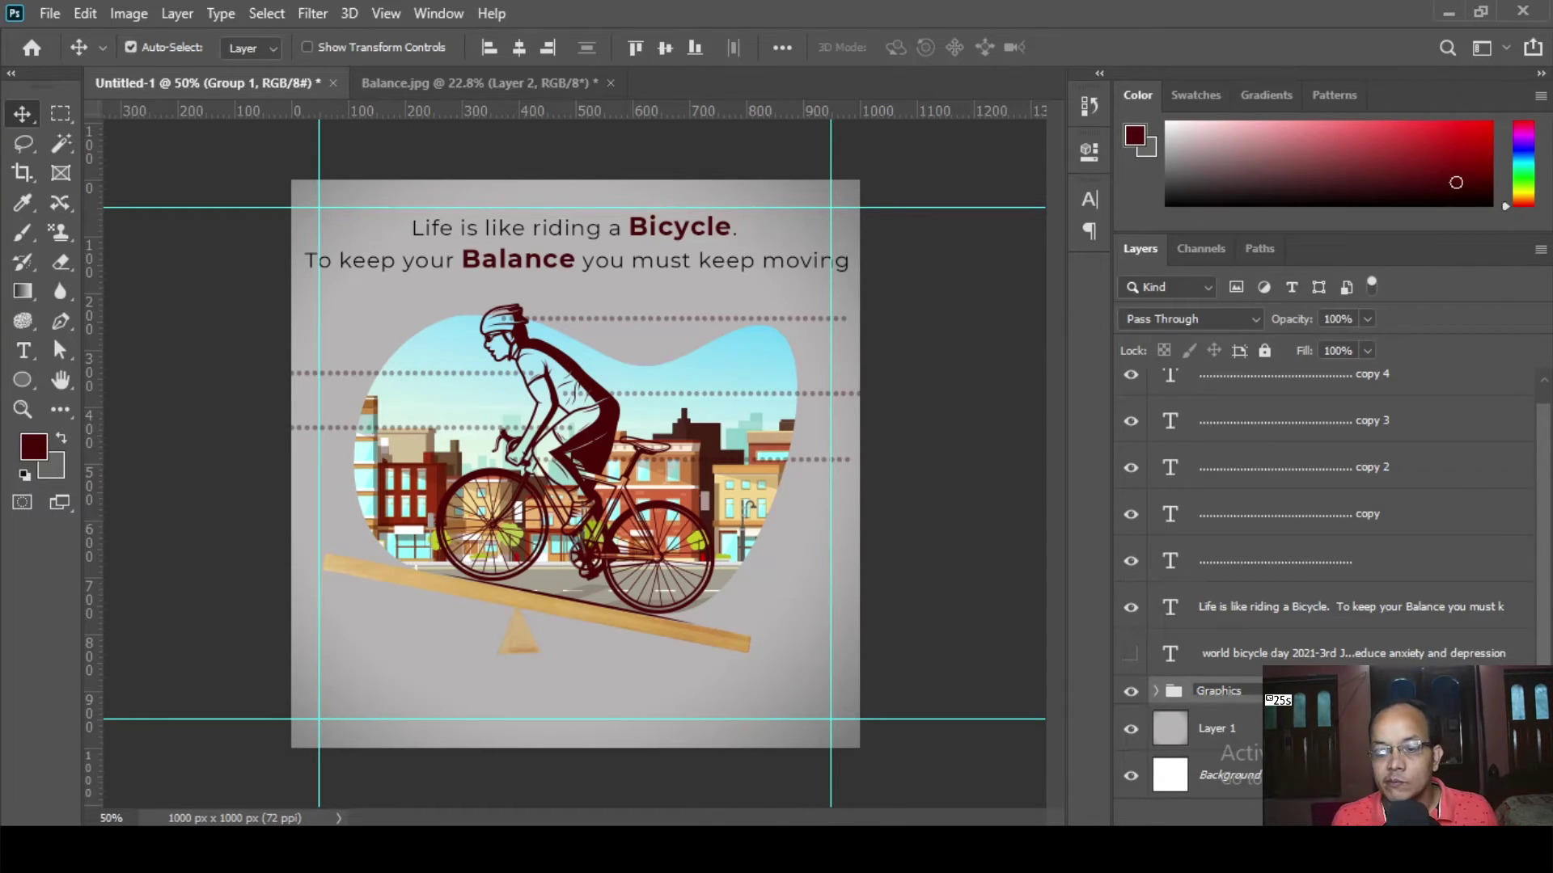
key(Return)
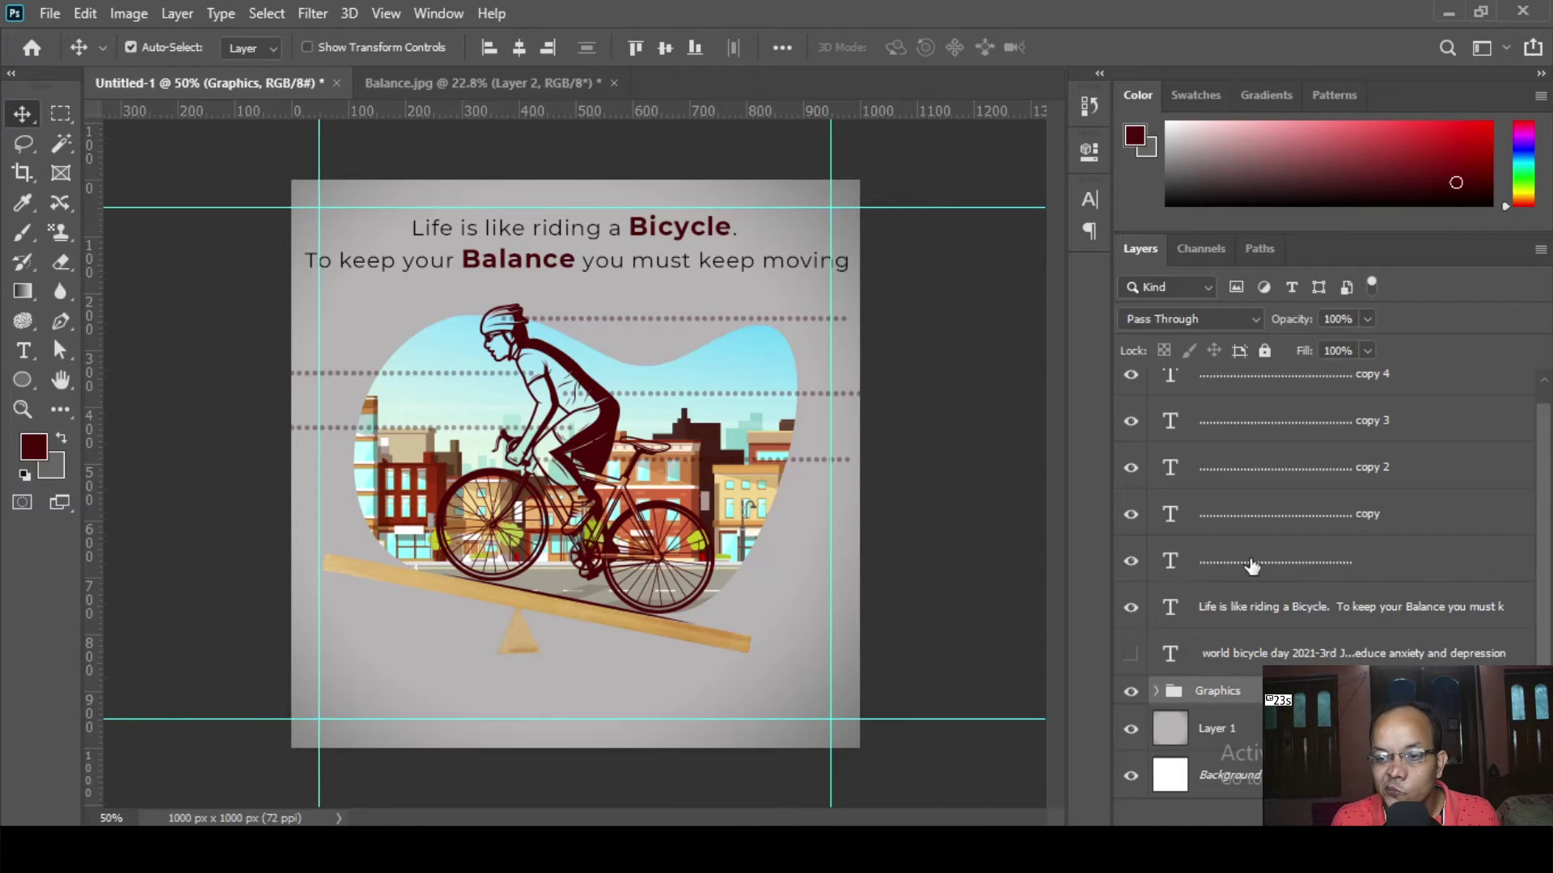
- Duplicate the dotted line beside the bicycle seat and place the copy across the front wheel, just above the plank
click(1488, 653)
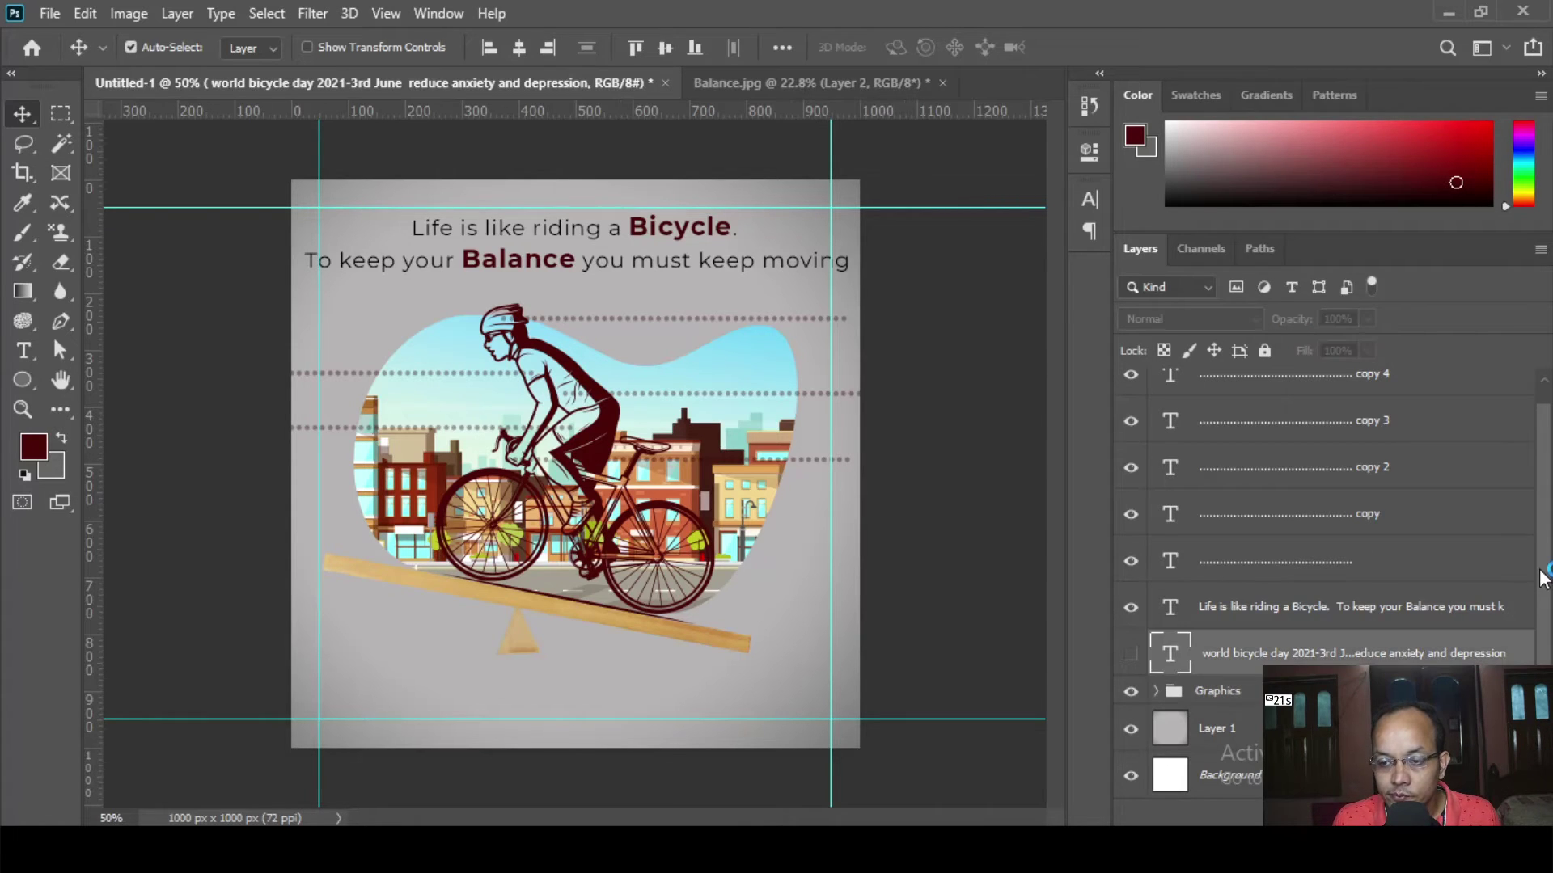
scroll(1543, 550, up, 1)
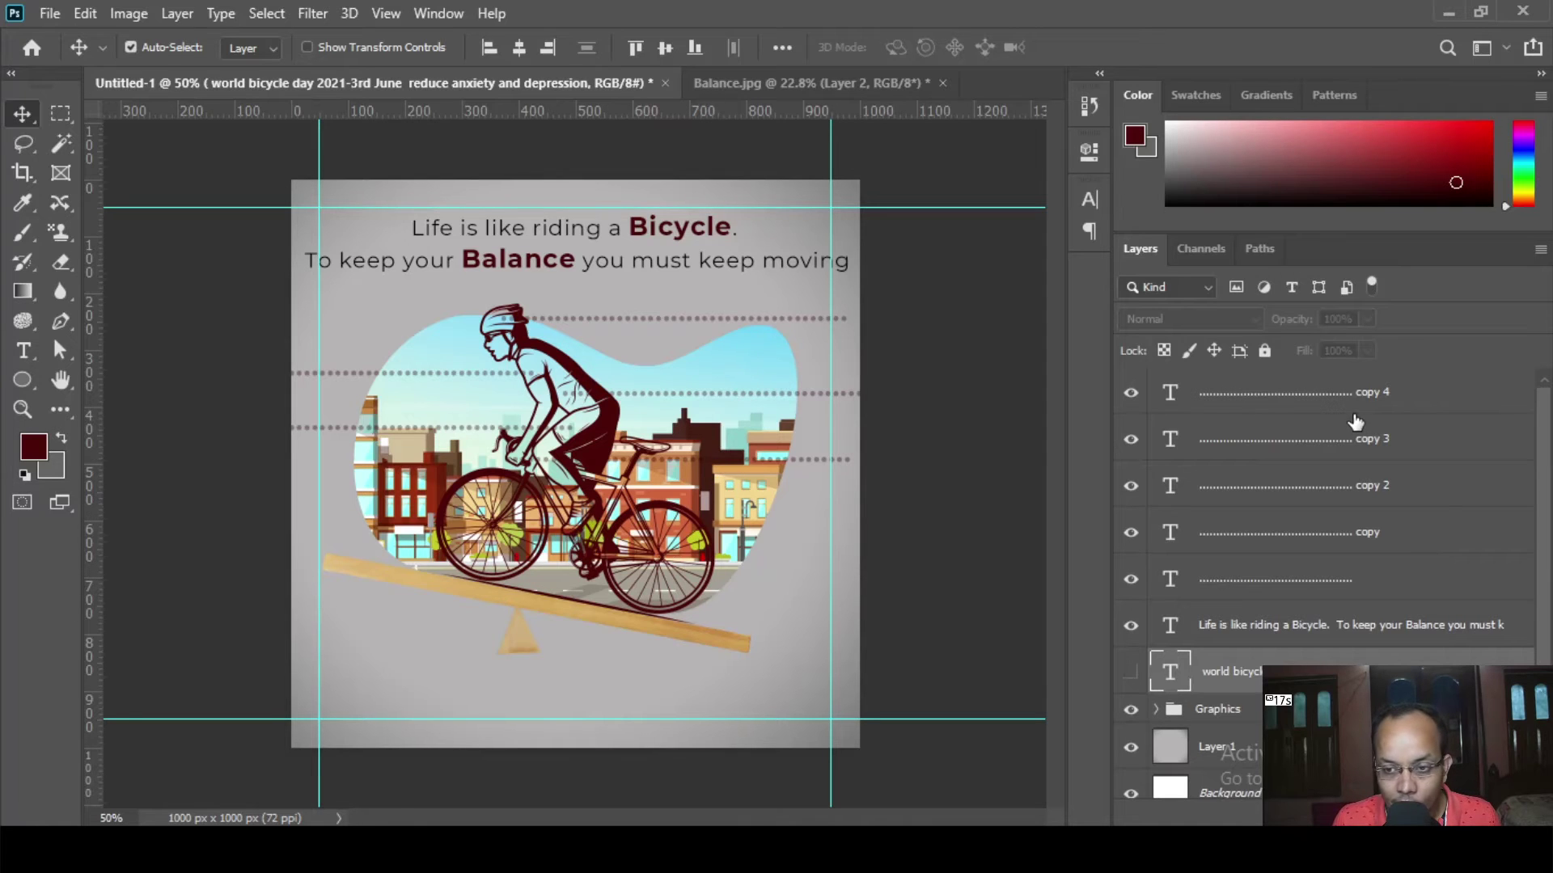
click(1274, 401)
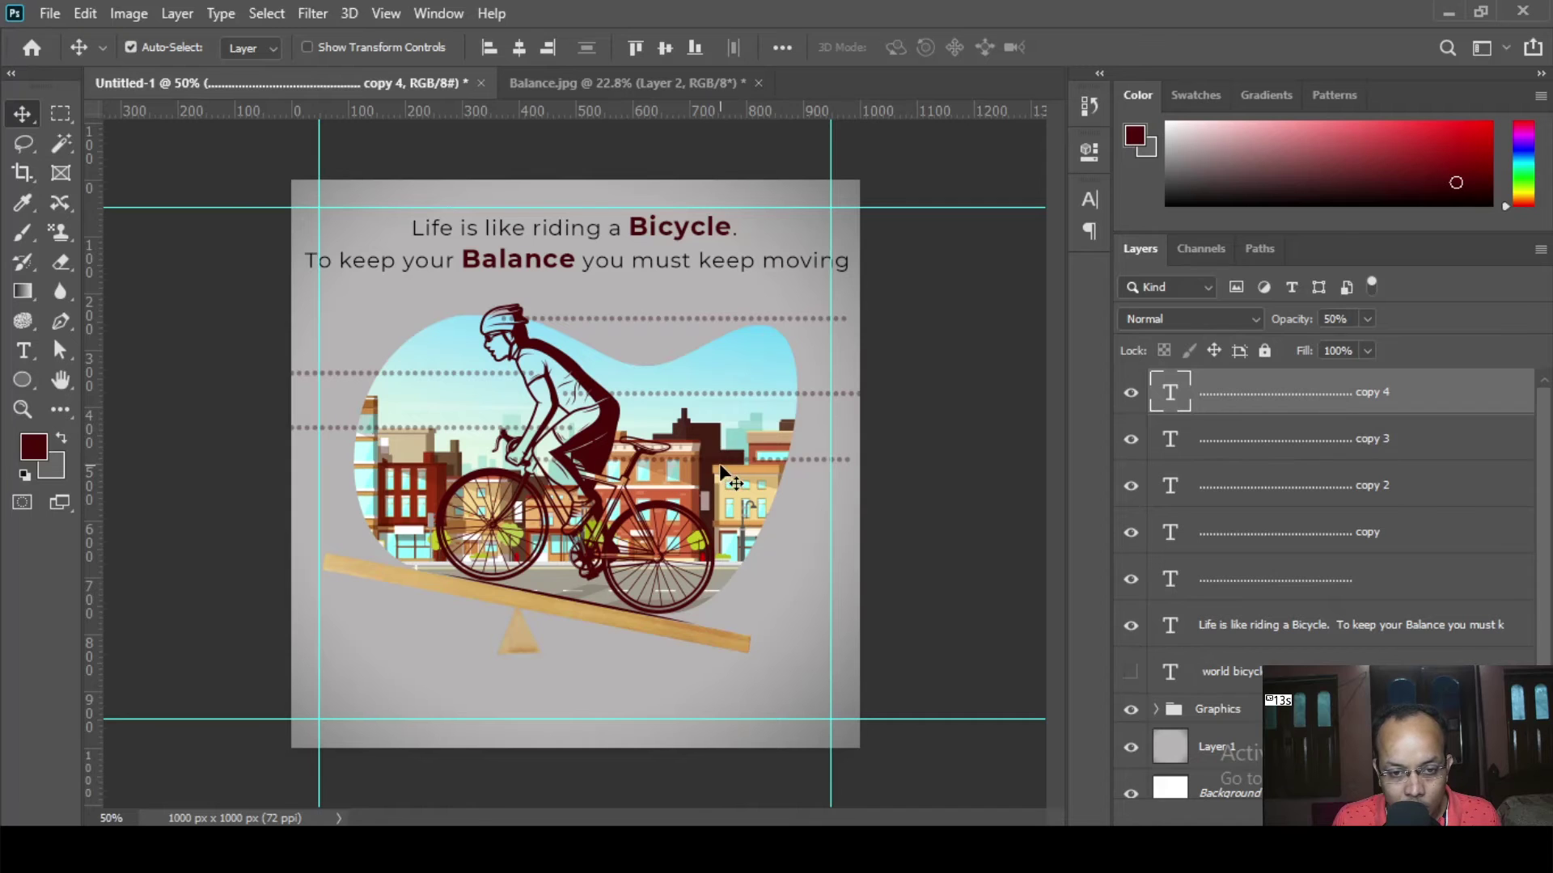
drag(750, 463, 588, 539)
key(ctrl+j)
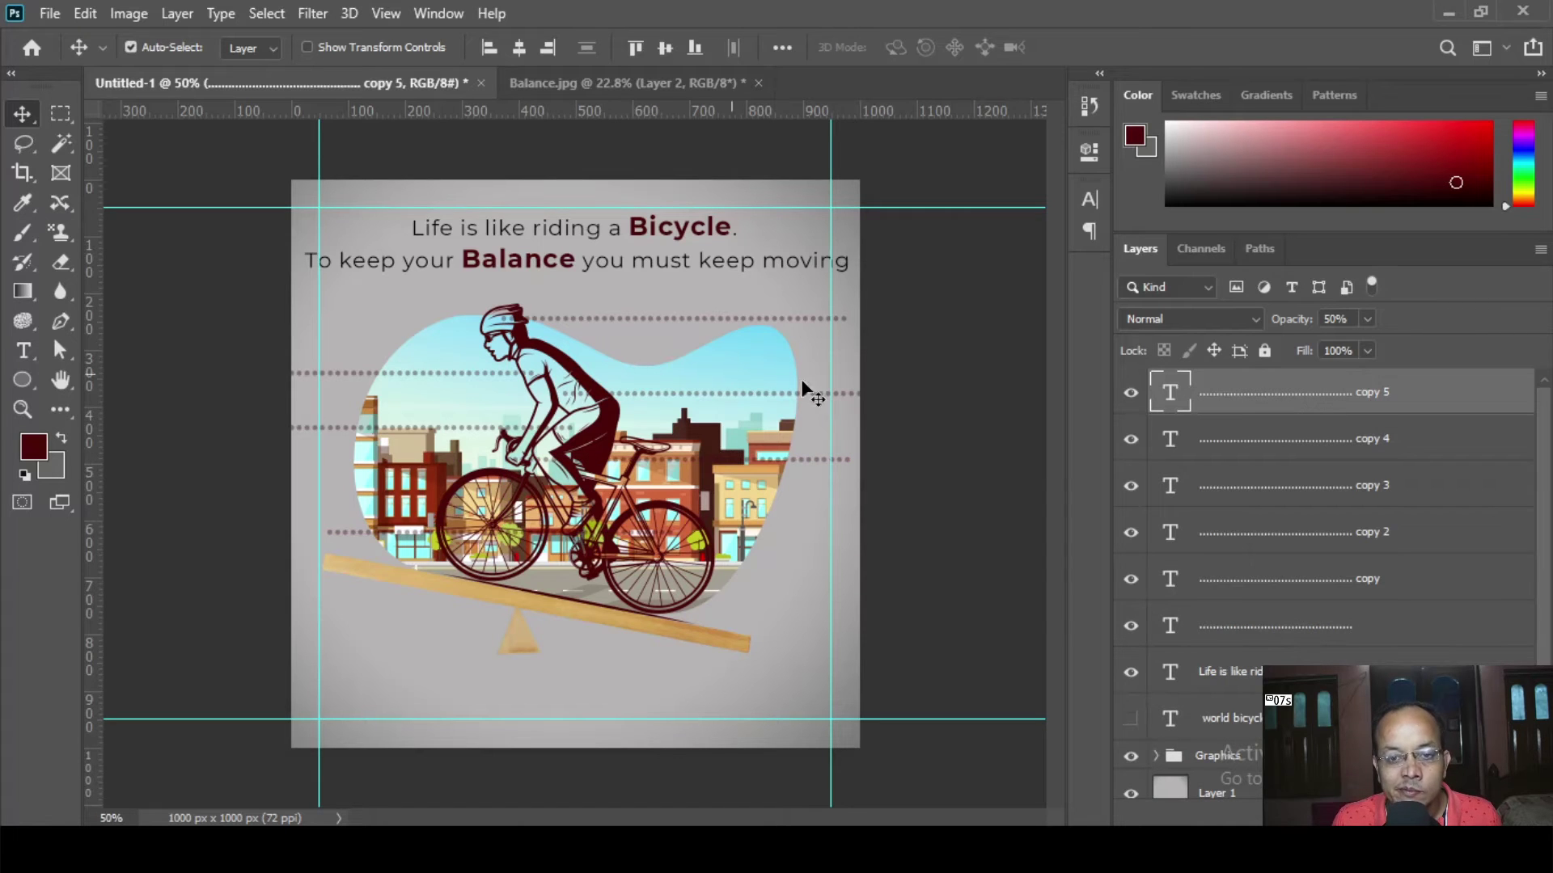
- Shorten the topmost dotted line by deleting dots and move it left so it starts at the cyclist's helmet
click(630, 317)
double_click(1170, 625)
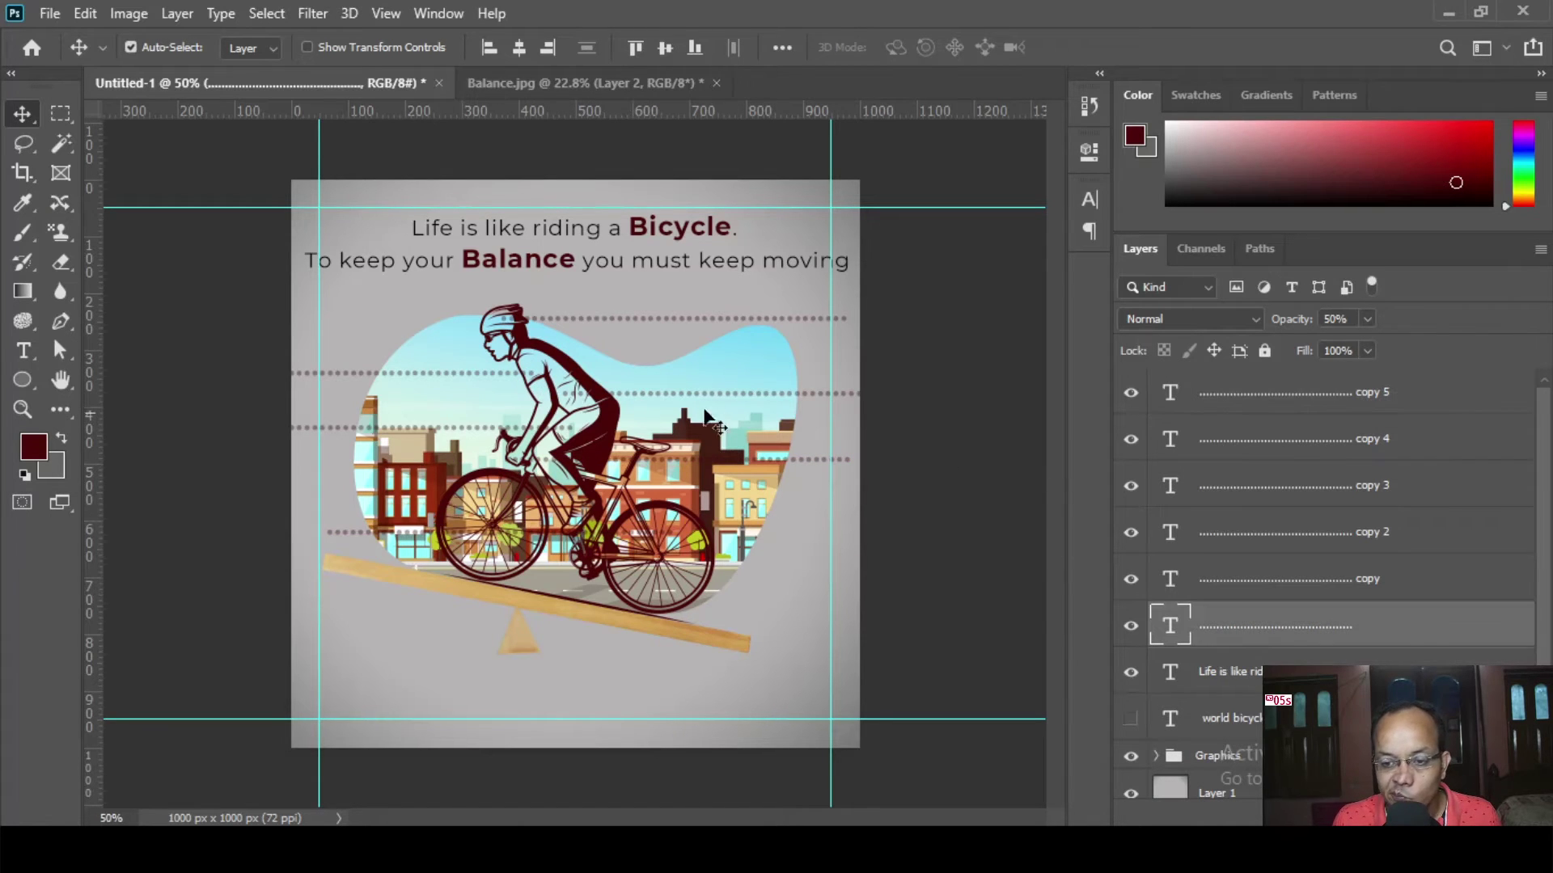
key(BackSpace)
key(BackSpace)
key(BackSpace)
key(BackSpace)
key(BackSpace)
key(BackSpace)
key(BackSpace)
key(BackSpace)
key(BackSpace)
key(BackSpace)
key(BackSpace)
key(BackSpace)
key(BackSpace)
key(BackSpace)
key(BackSpace)
key(BackSpace)
key(BackSpace)
key(BackSpace)
key(BackSpace)
key(BackSpace)
key(ctrl+Return)
drag(660, 317, 569, 317)
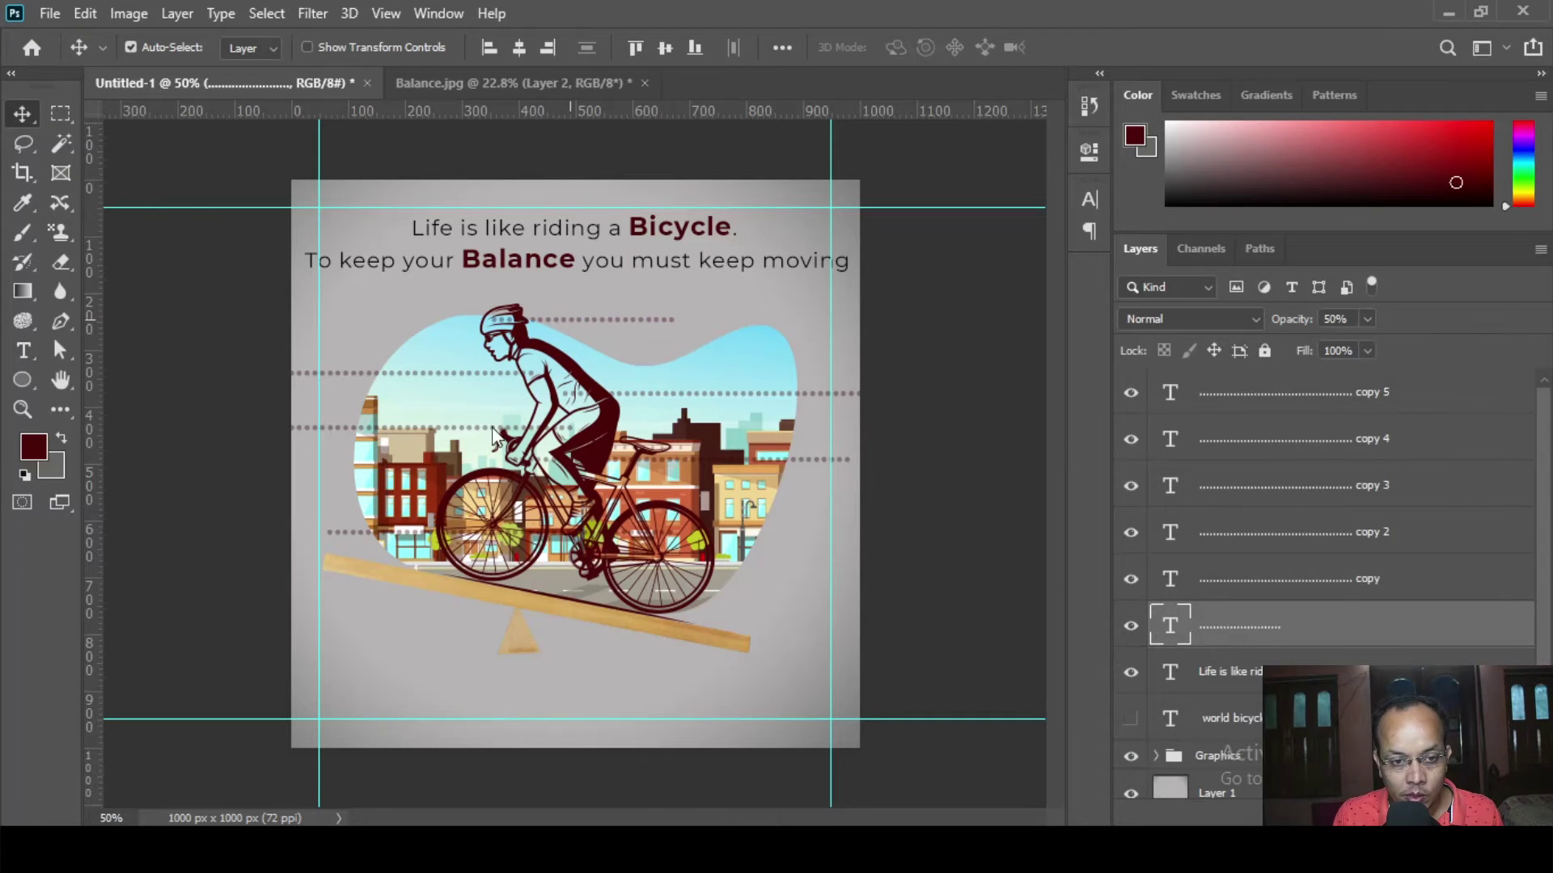
- Trim the upper left dotted line to about half its length and move it right until it meets the cyclist's shoulder
click(22, 351)
drag(367, 372, 88, 371)
key(BackSpace)
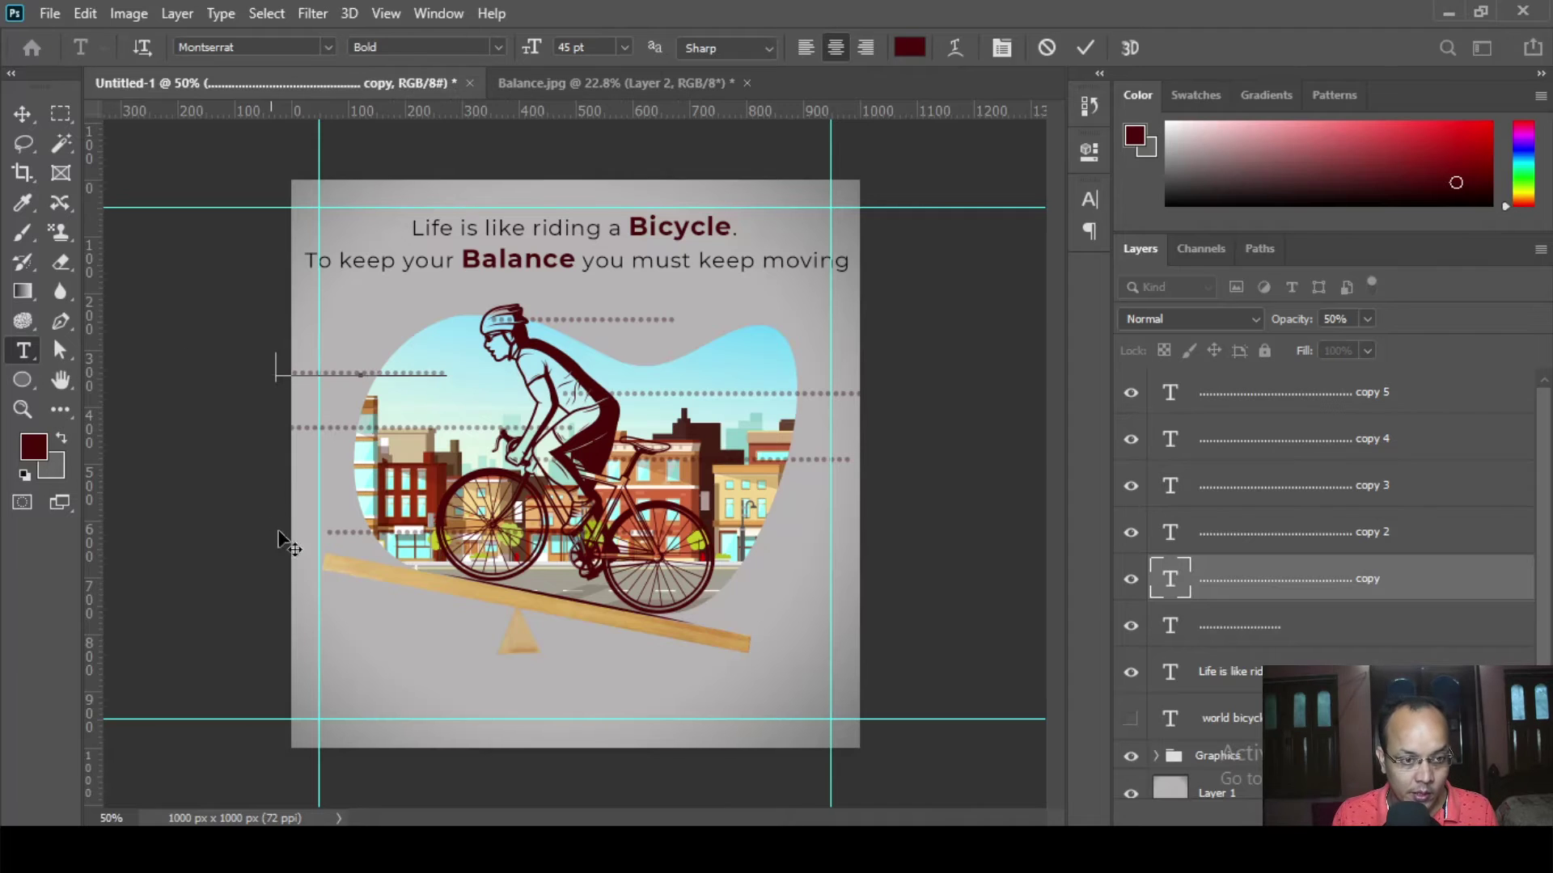
click(23, 115)
drag(336, 373, 417, 375)
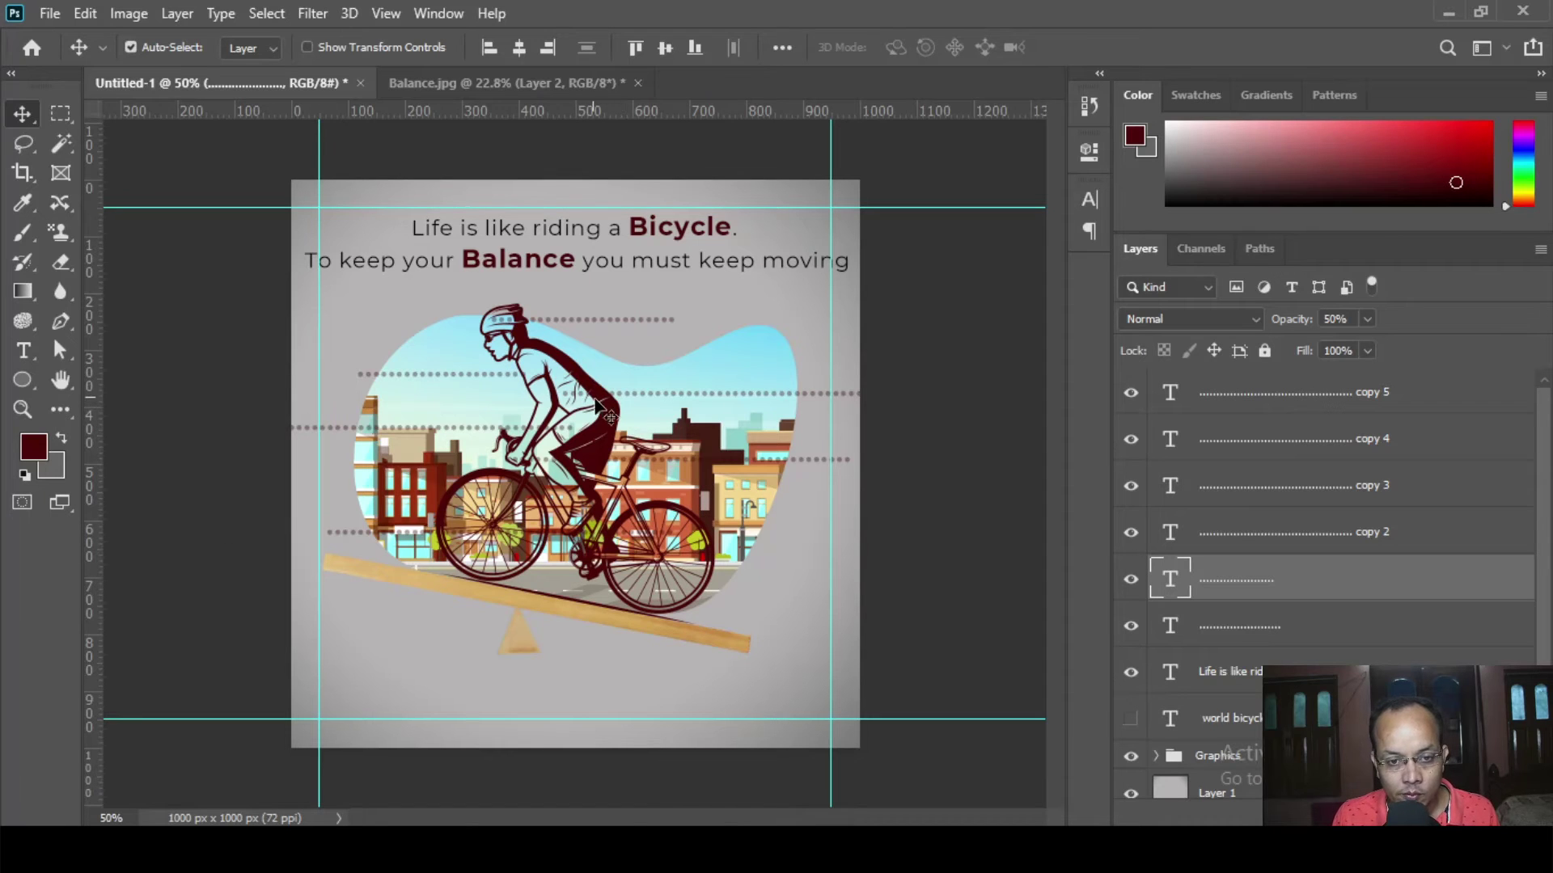
- Trim the dotted line behind the cyclist's back to less than half its length and move it left to start at the back
click(23, 350)
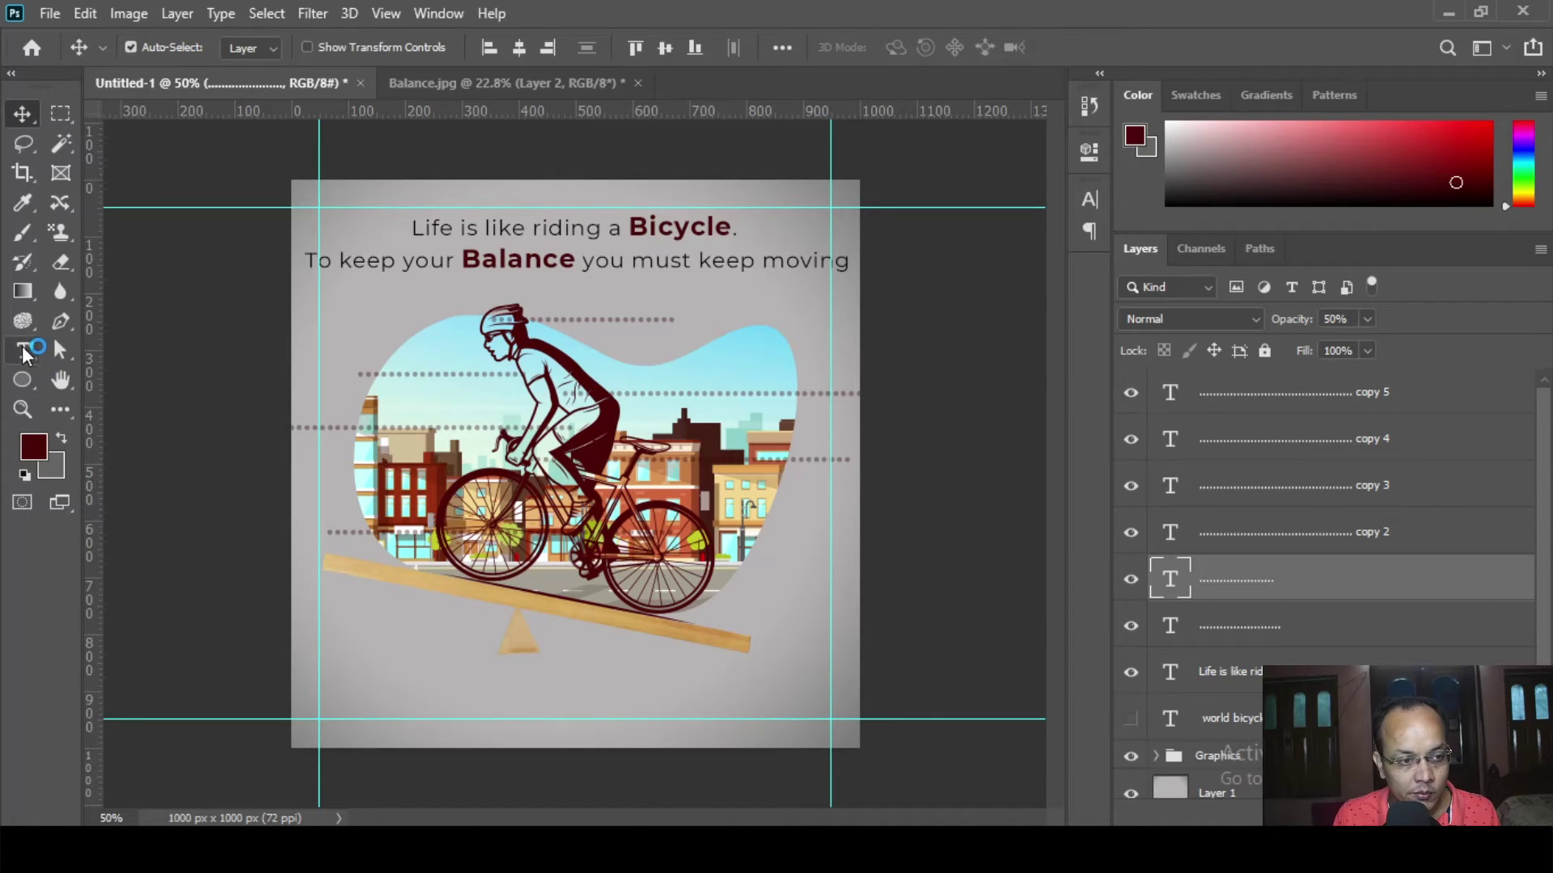
click(706, 391)
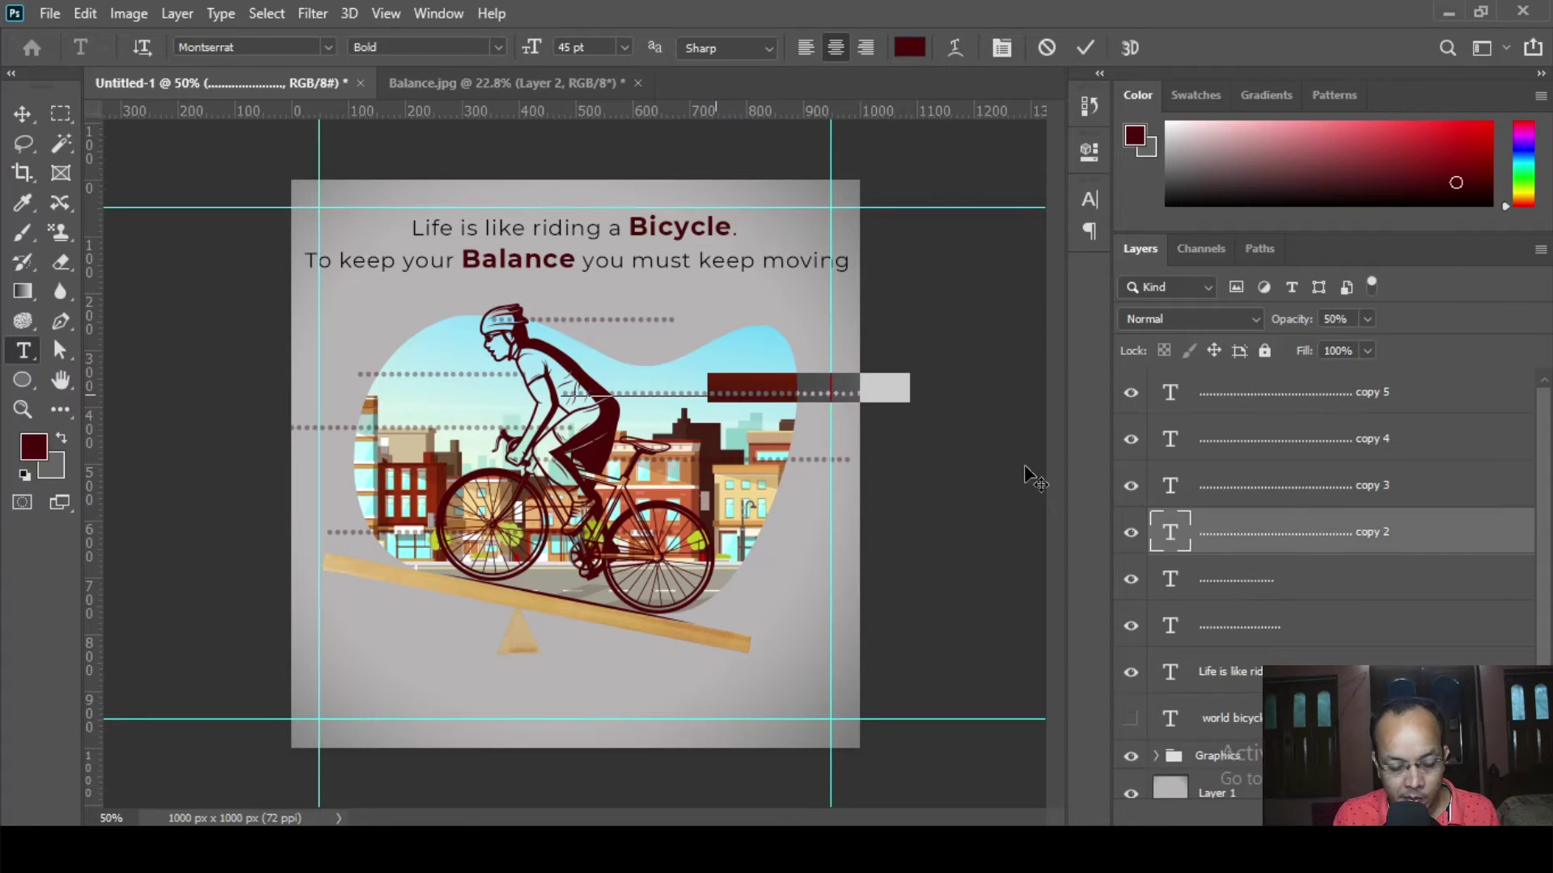
click(22, 114)
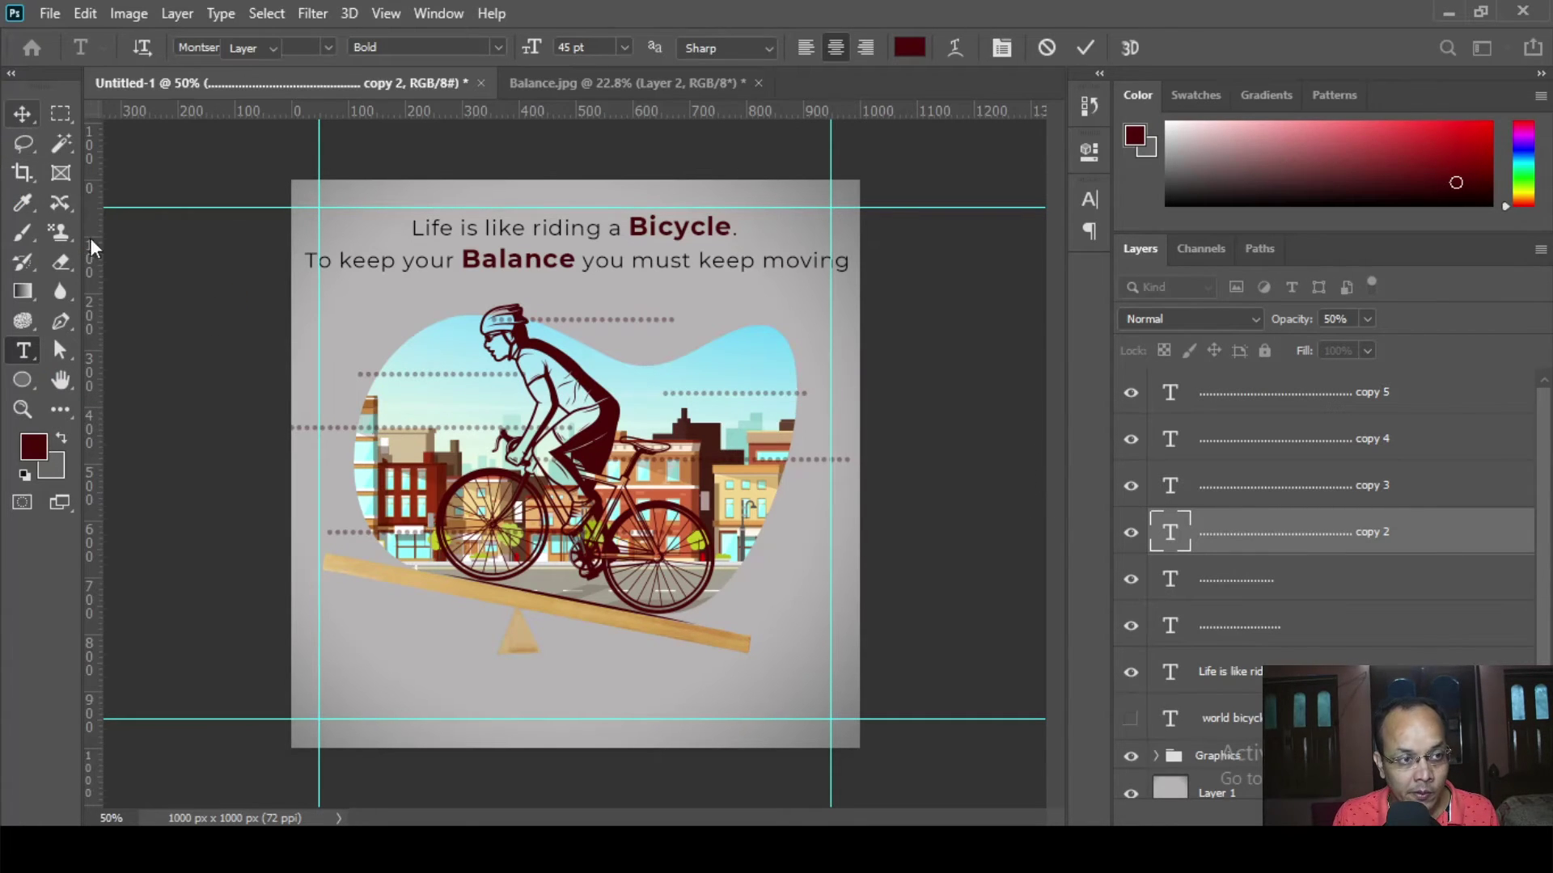
drag(751, 394, 649, 397)
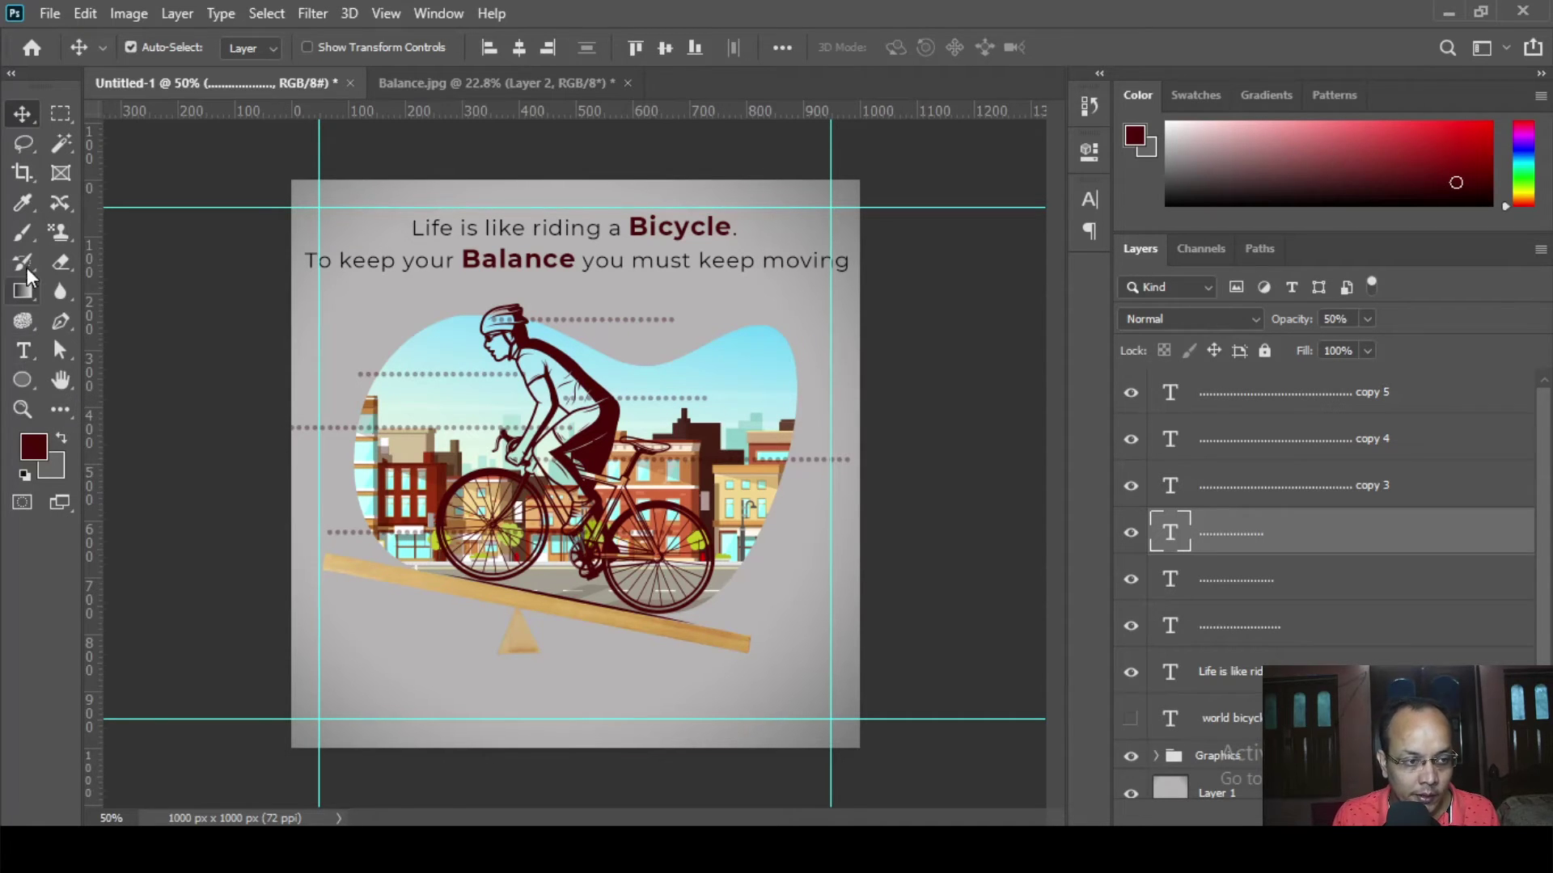
- Trim the dotted line near the handlebar to less than half its length and move it right to meet the cyclist's hand
click(22, 351)
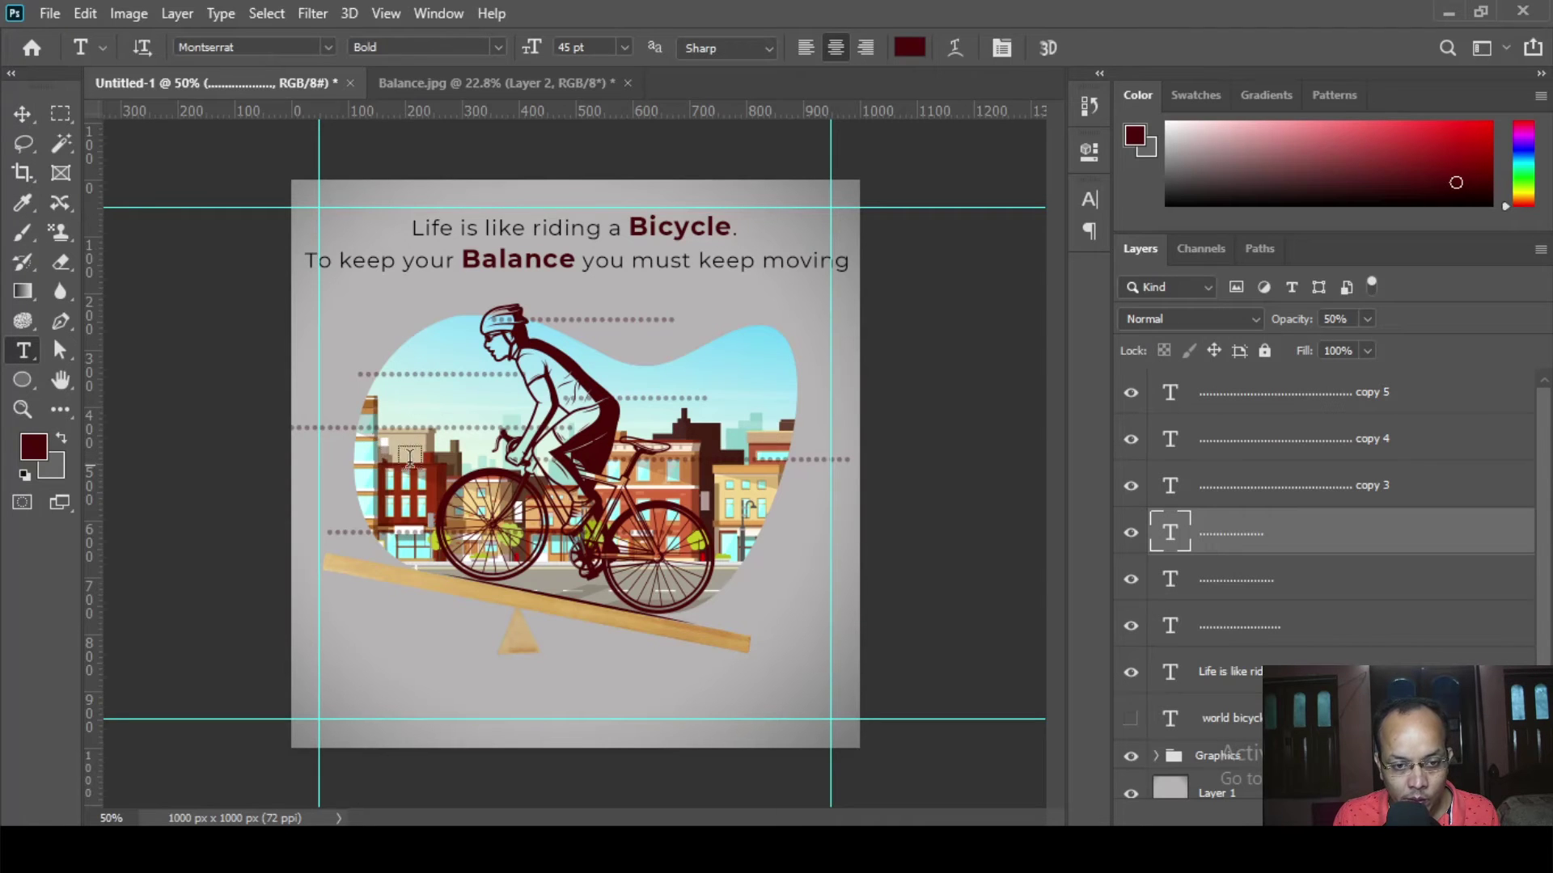
click(324, 417)
drag(323, 417, 88, 504)
key(BackSpace)
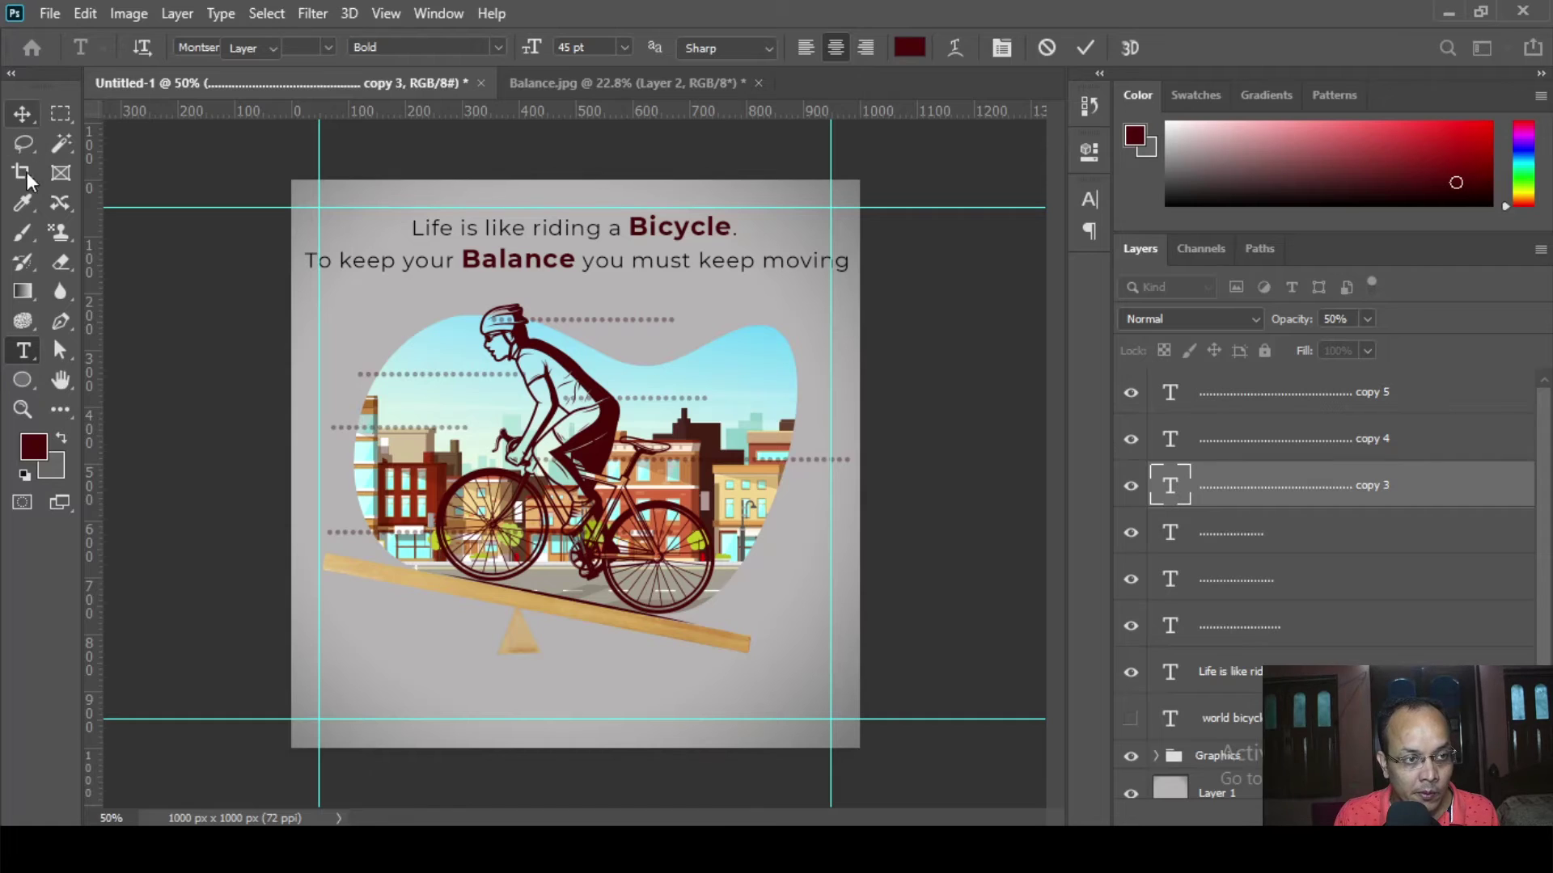
click(23, 113)
drag(471, 427, 542, 437)
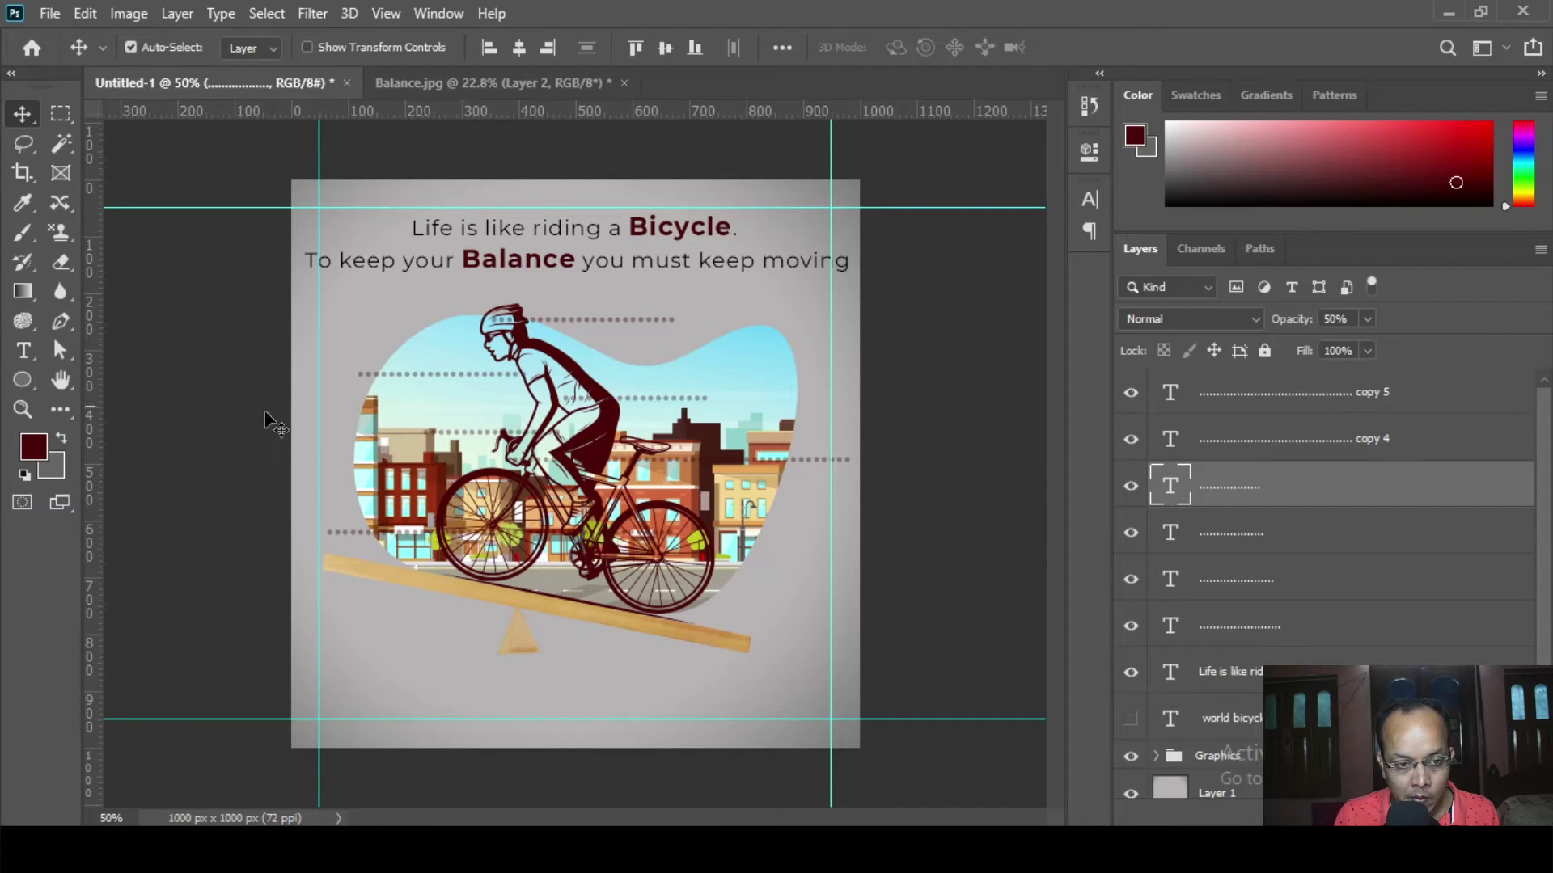
- Shorten the dotted line at the bicycle seat and shift it slightly left and up
click(23, 350)
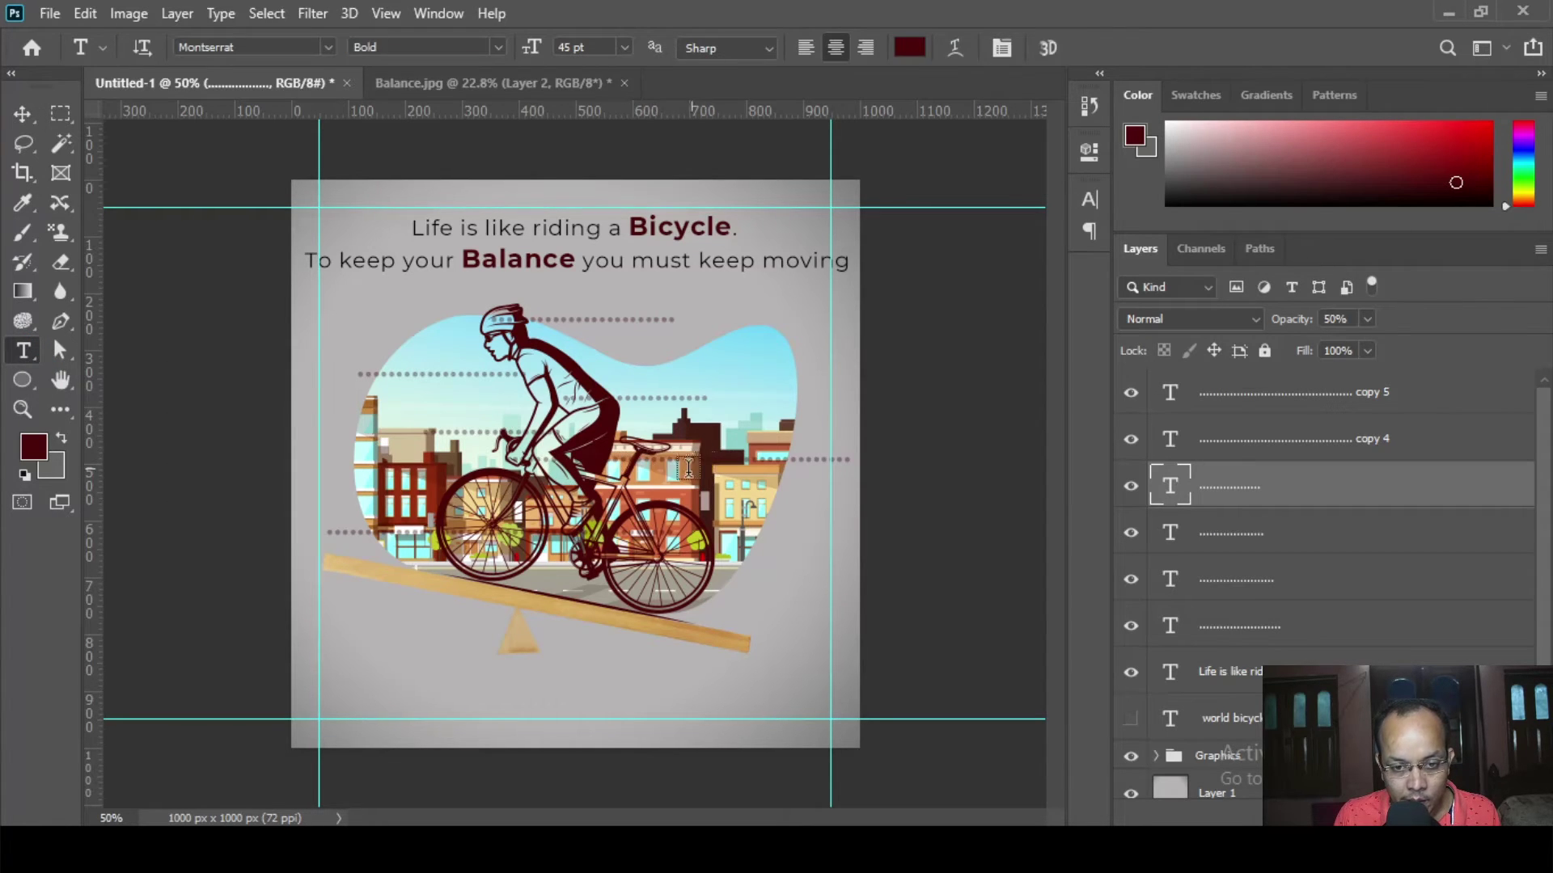
click(792, 458)
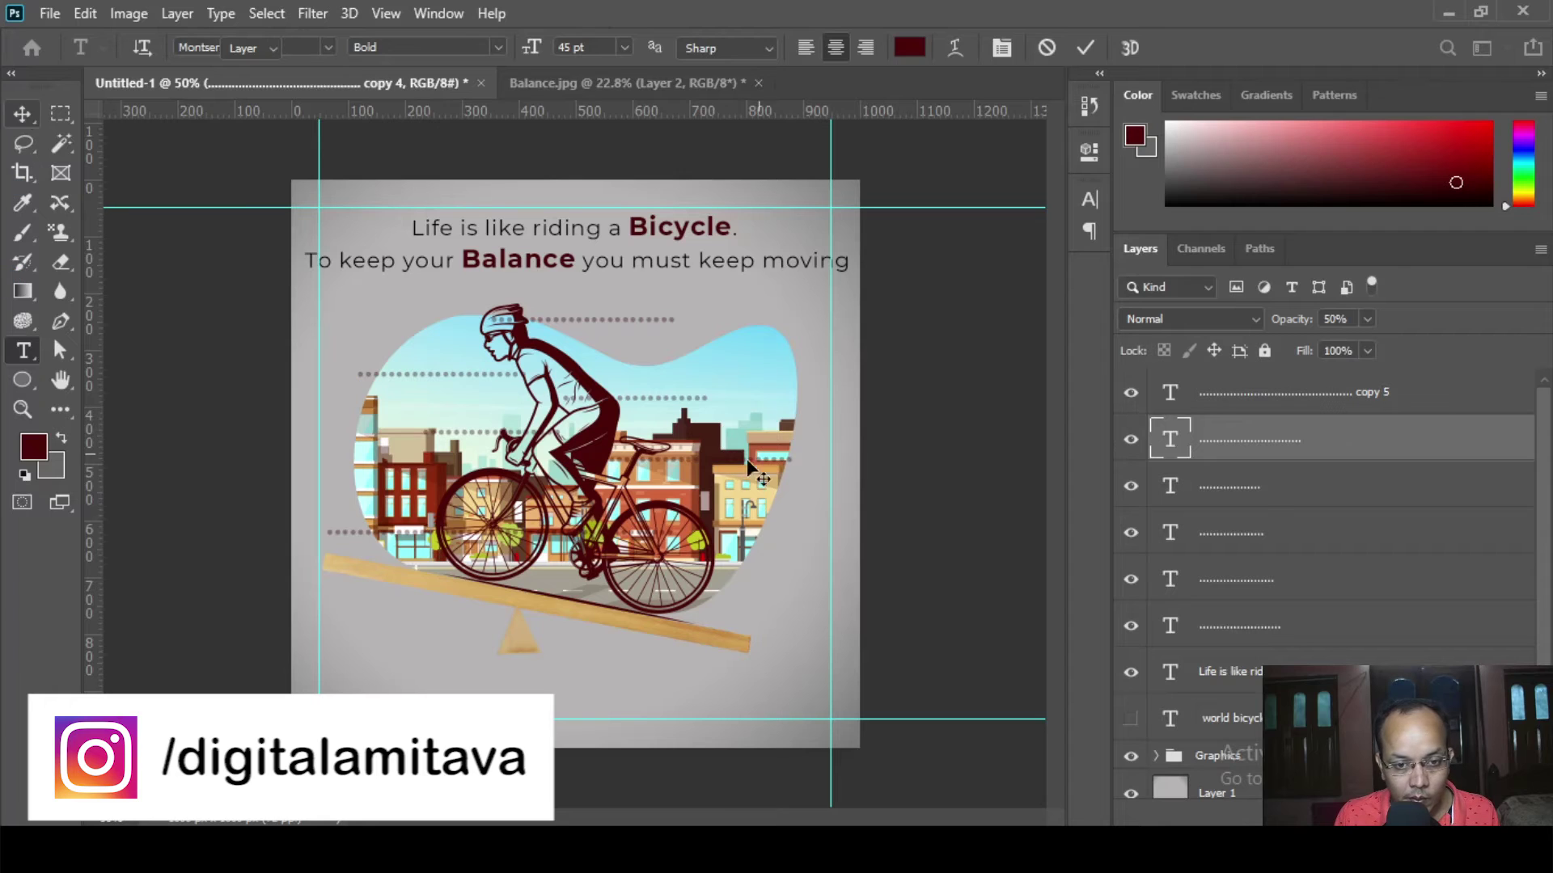
key(ctrl+Return)
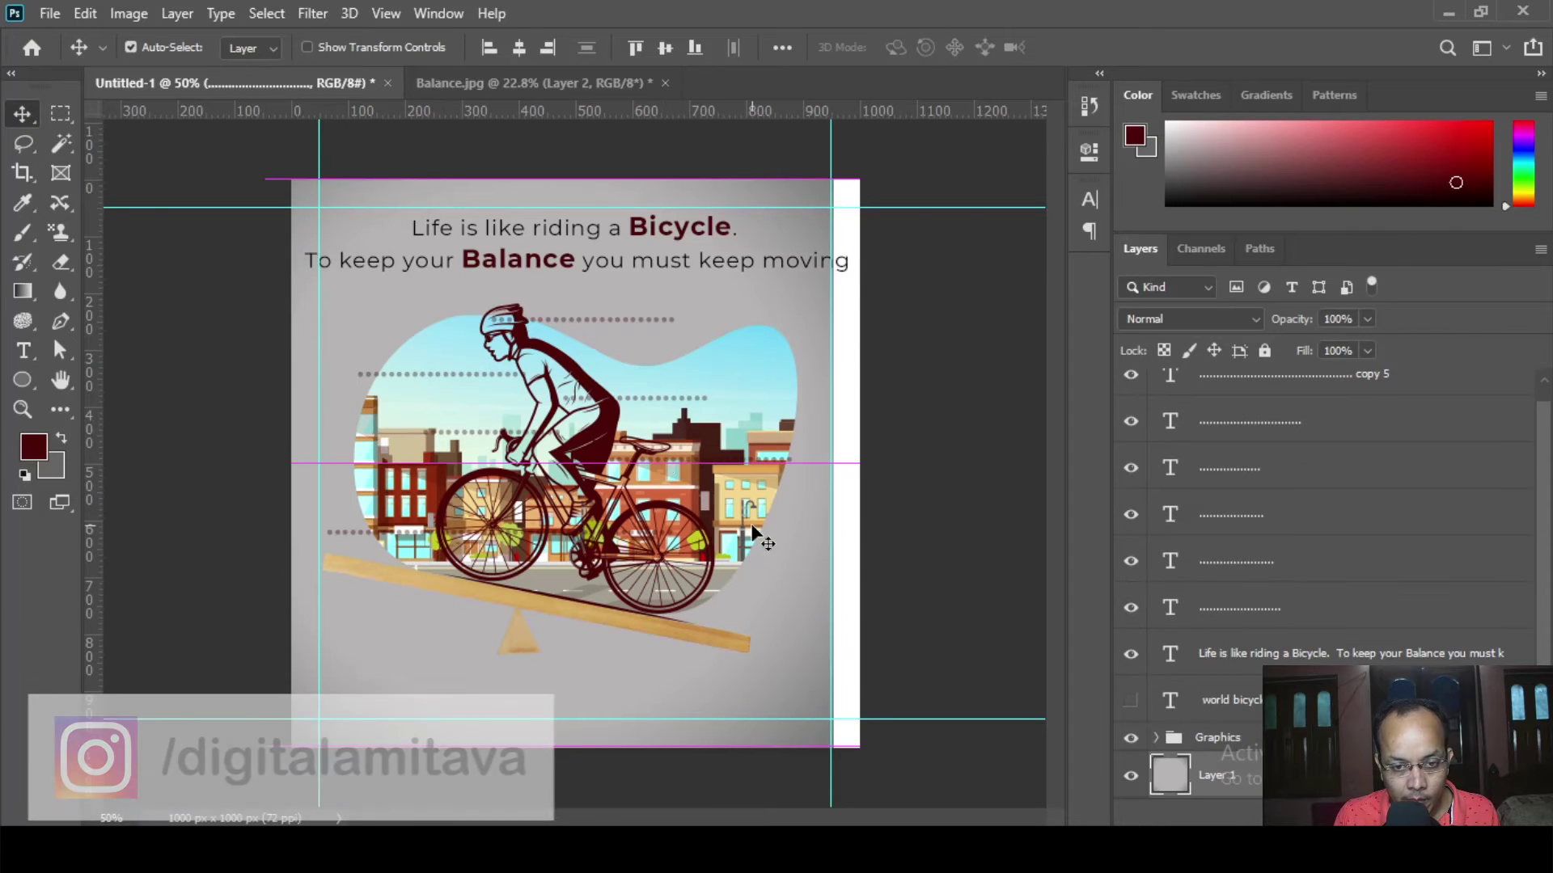
click(750, 523)
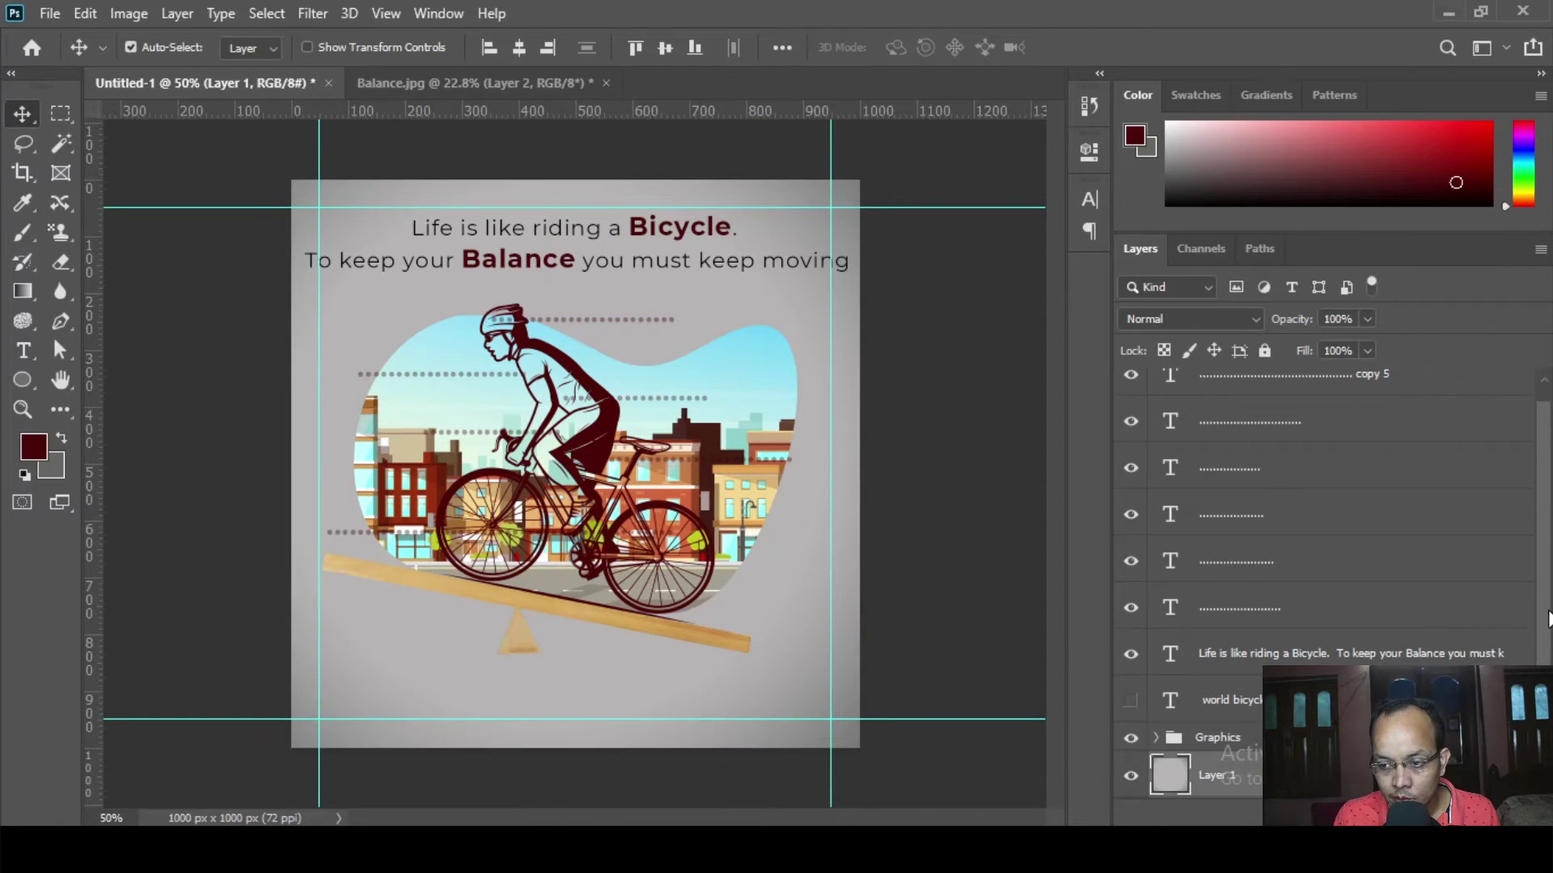
scroll(1547, 619, down, 1)
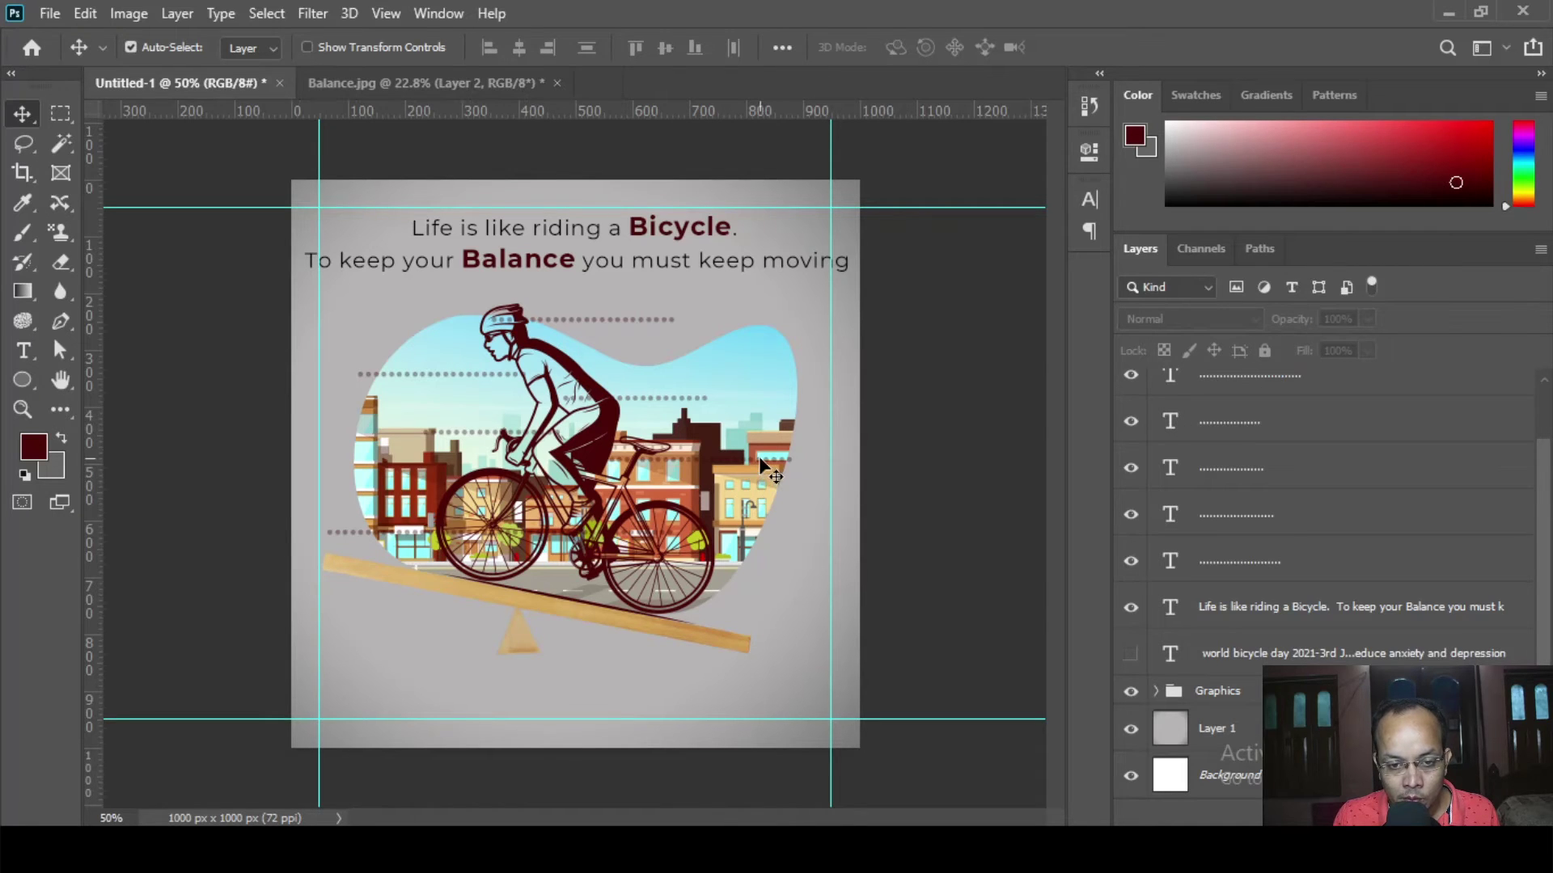
drag(759, 456, 733, 457)
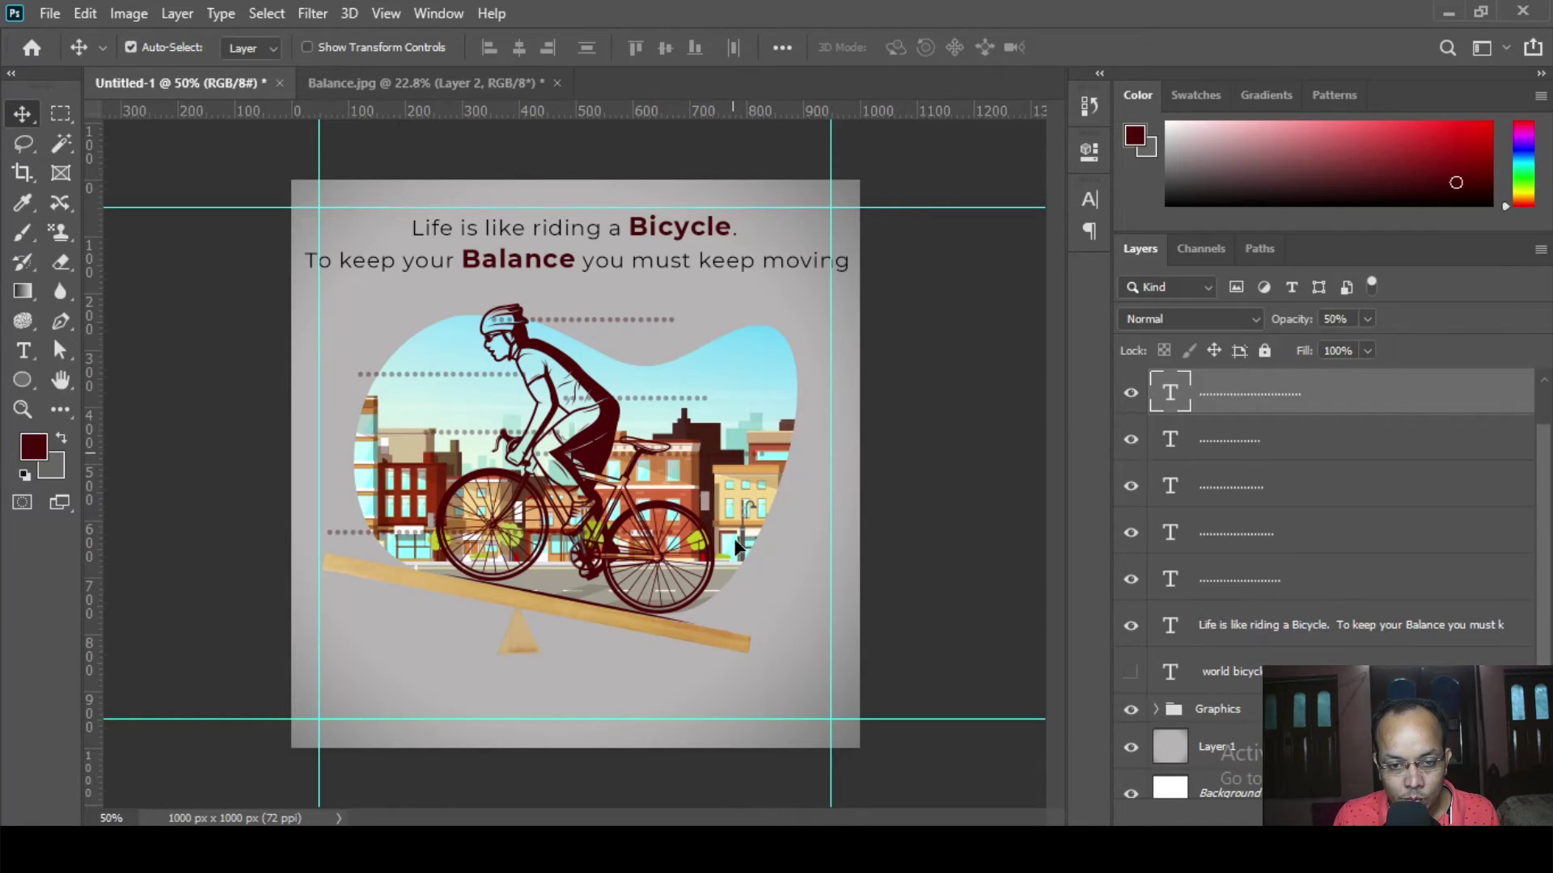
- Set the opacity of all six dotted line layers to 80% and deselect them
scroll(1541, 495, up, 1)
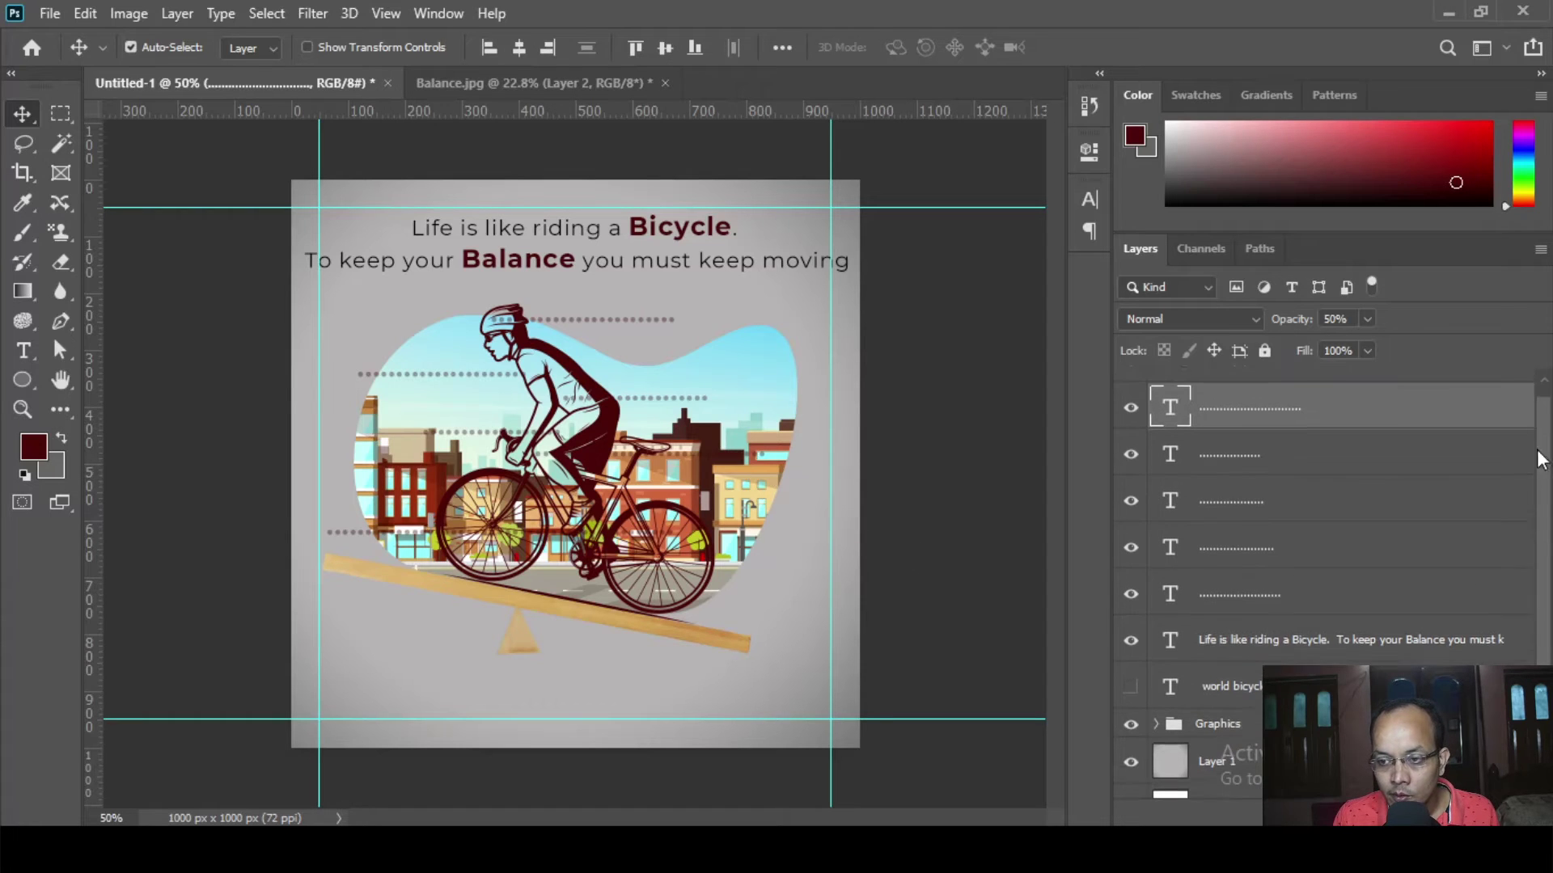
click(1366, 319)
drag(1367, 347, 1467, 337)
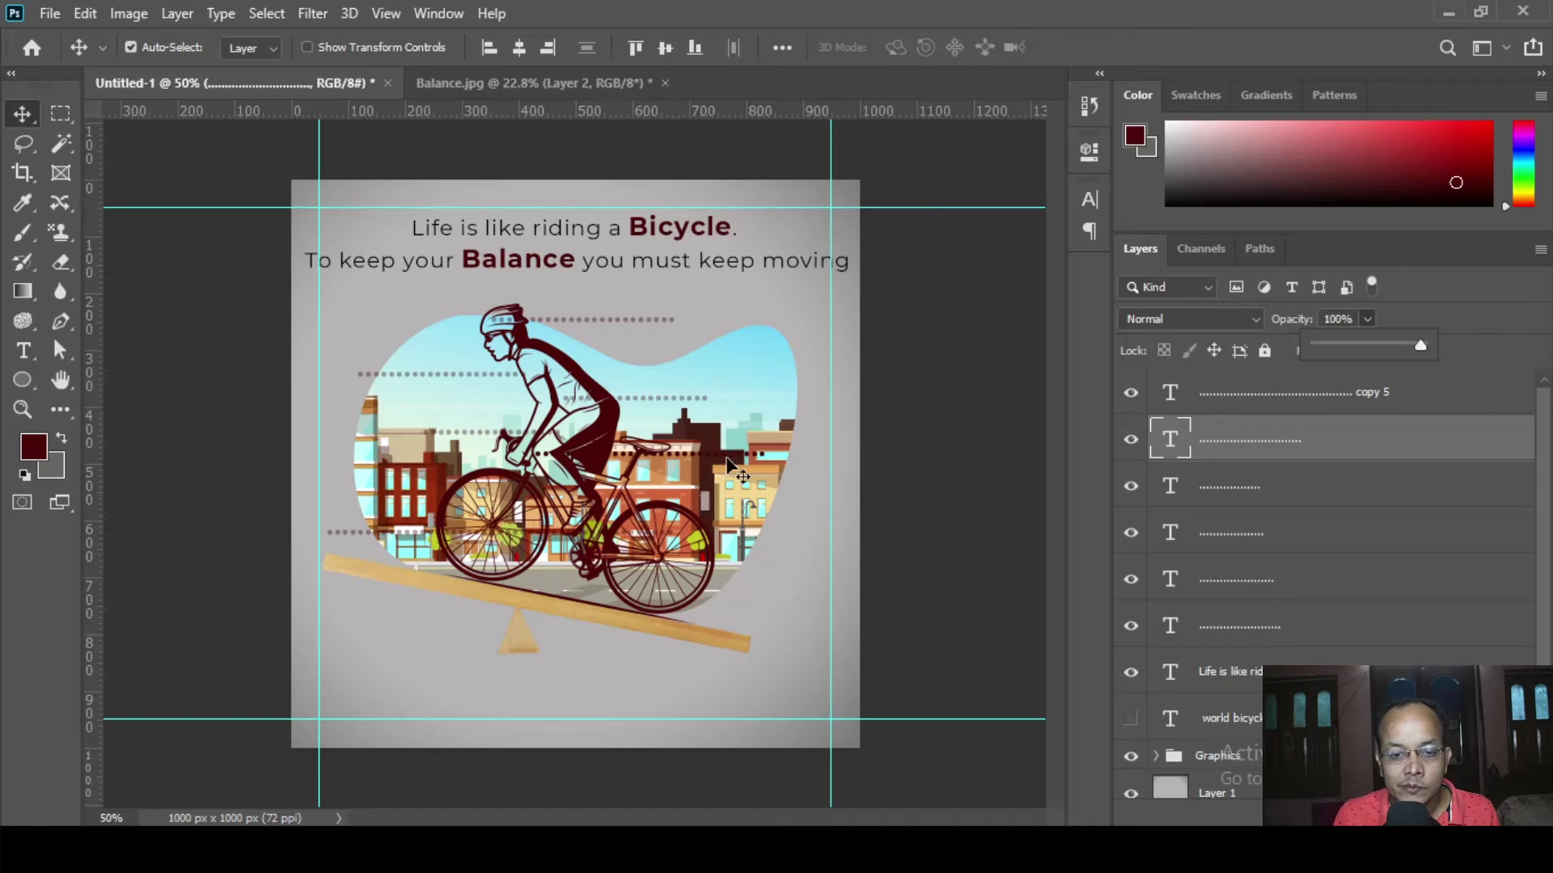
click(1291, 407)
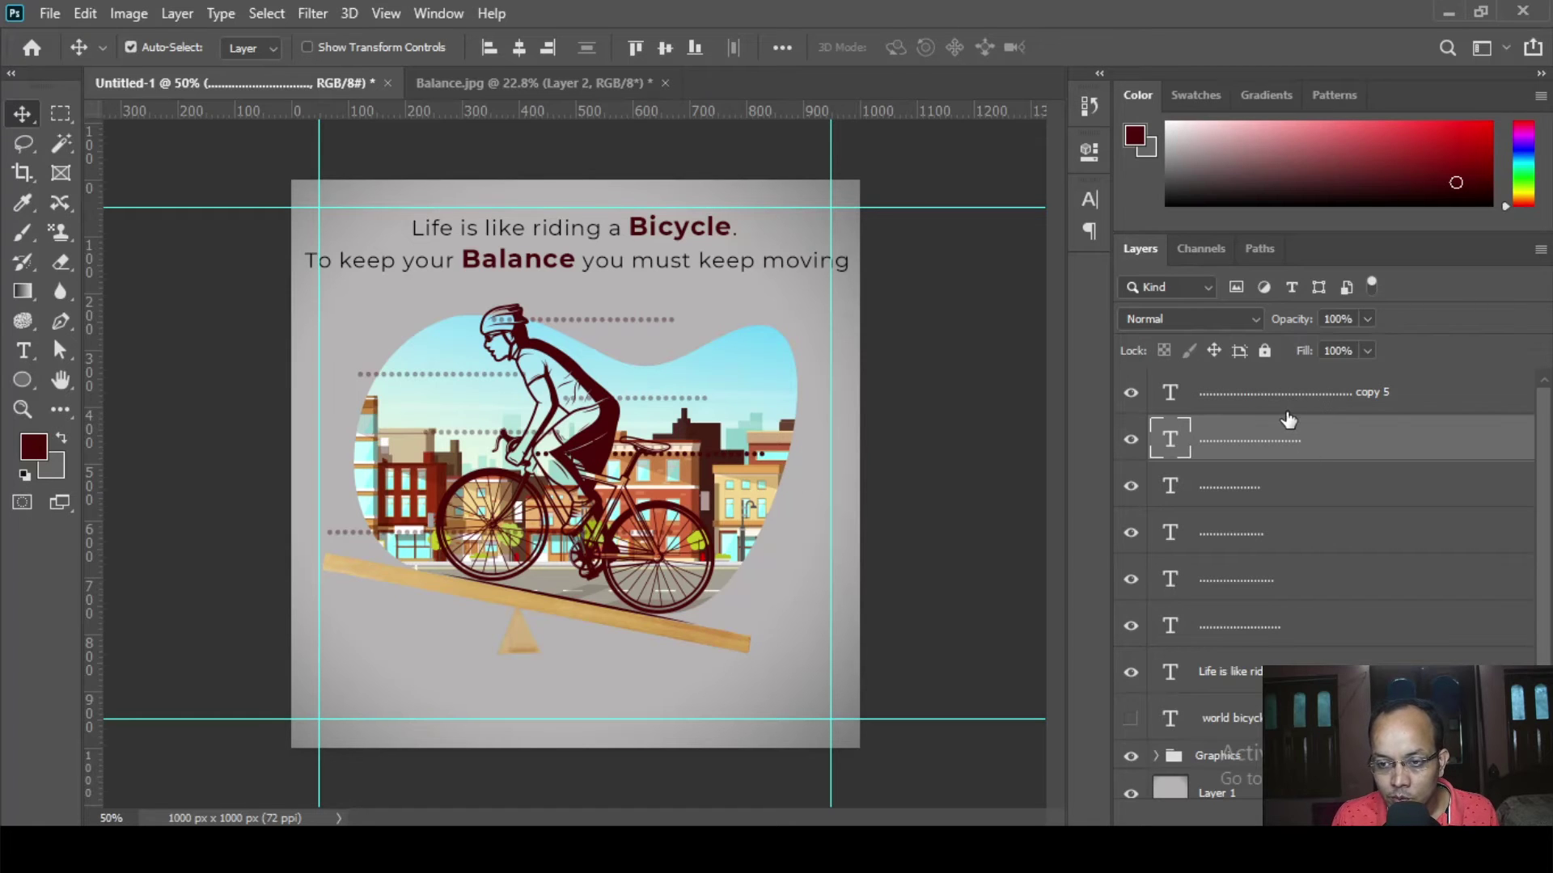
click(1290, 409)
shift+click(1316, 626)
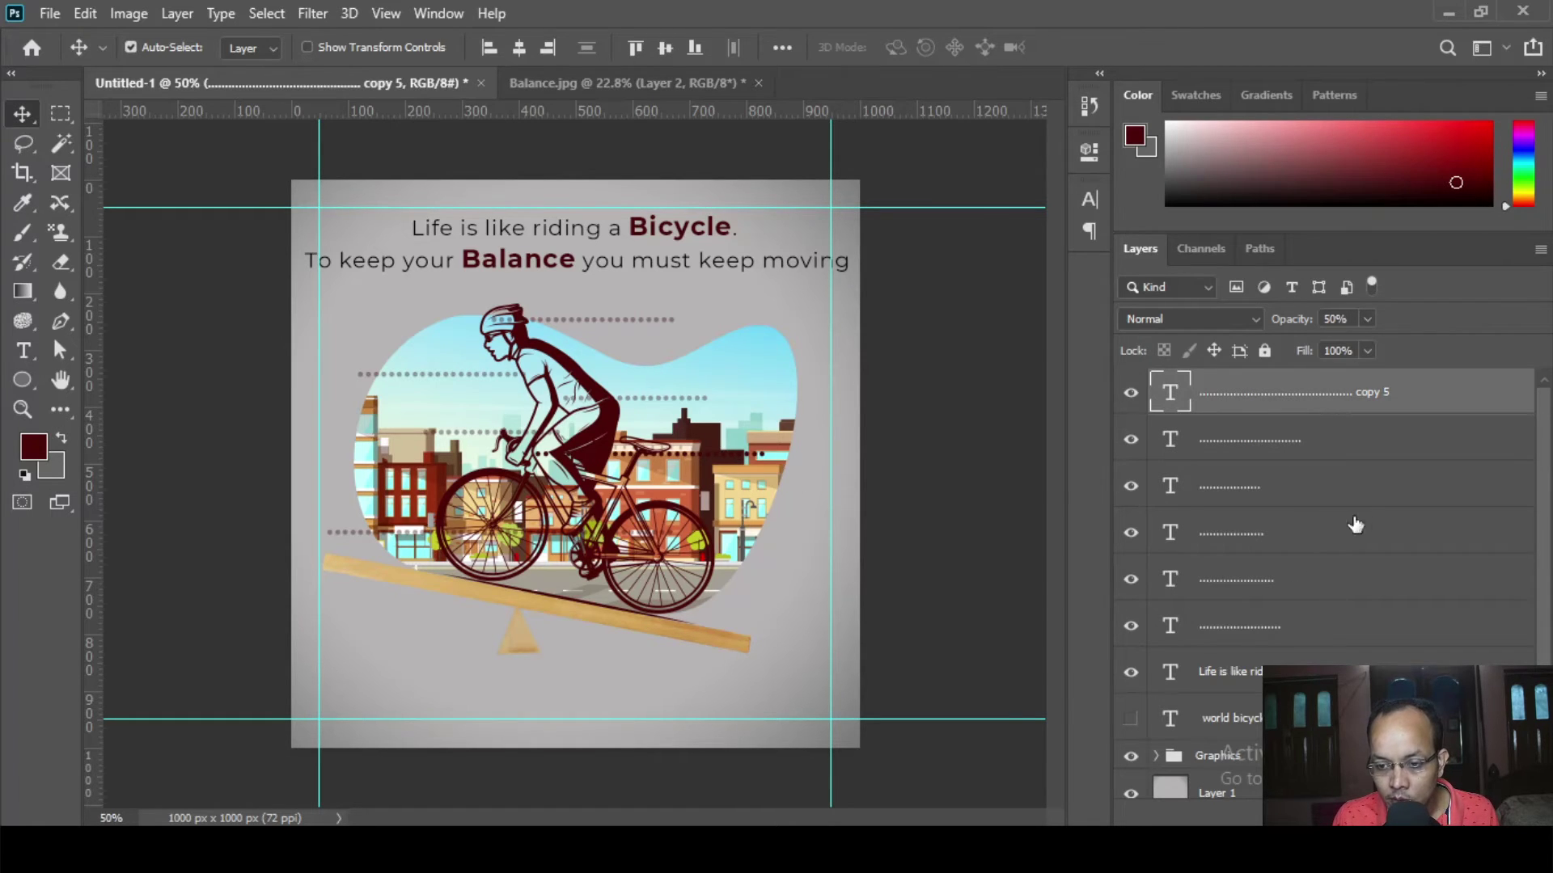
click(1367, 319)
drag(1372, 346, 1486, 343)
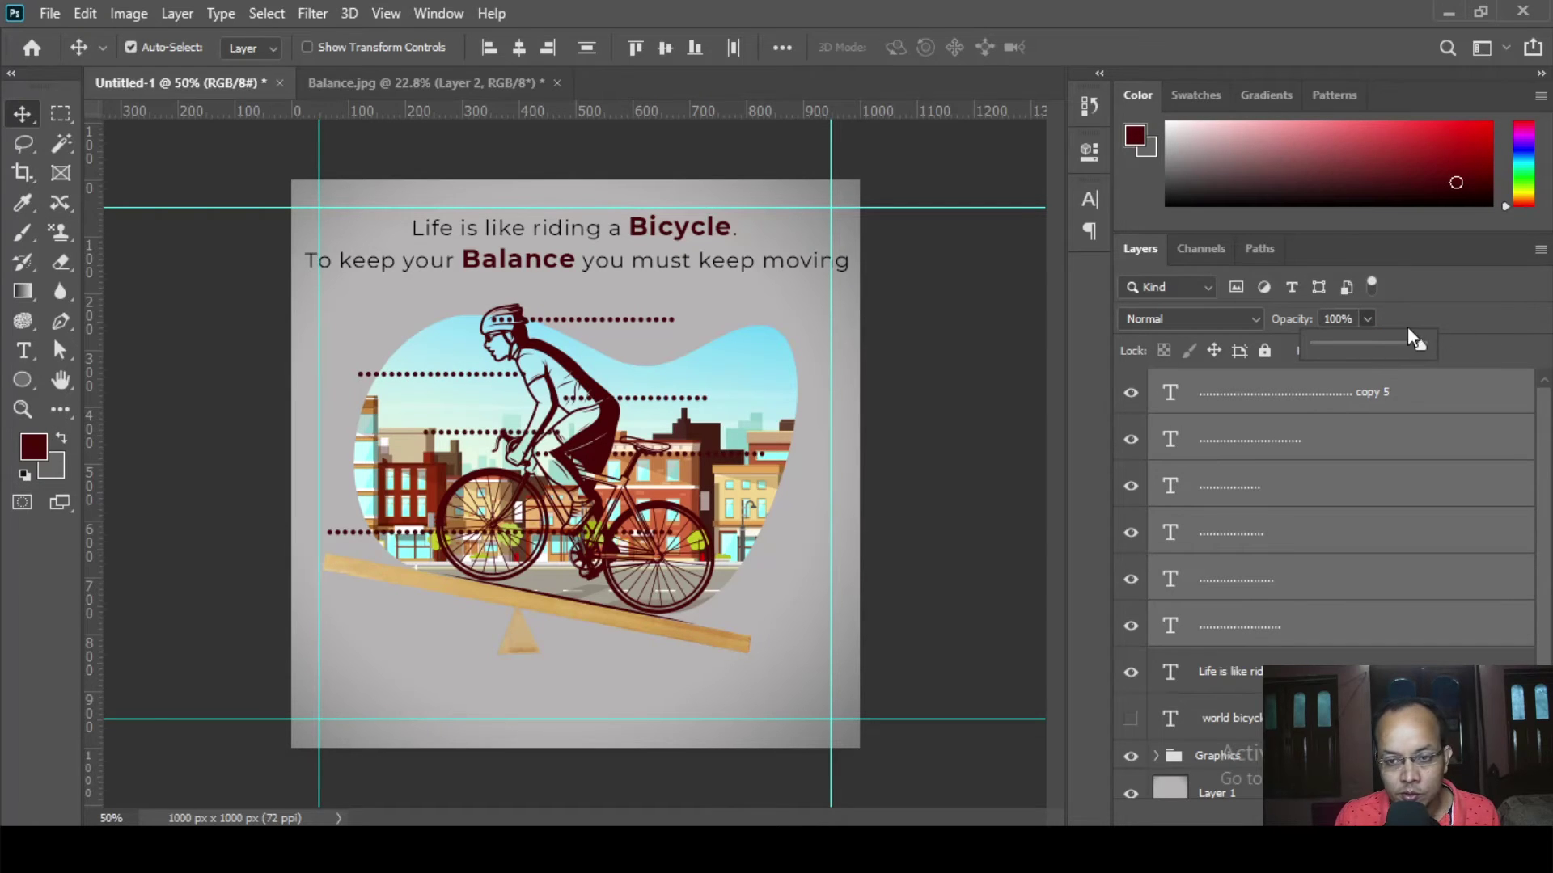
drag(1422, 347, 1387, 348)
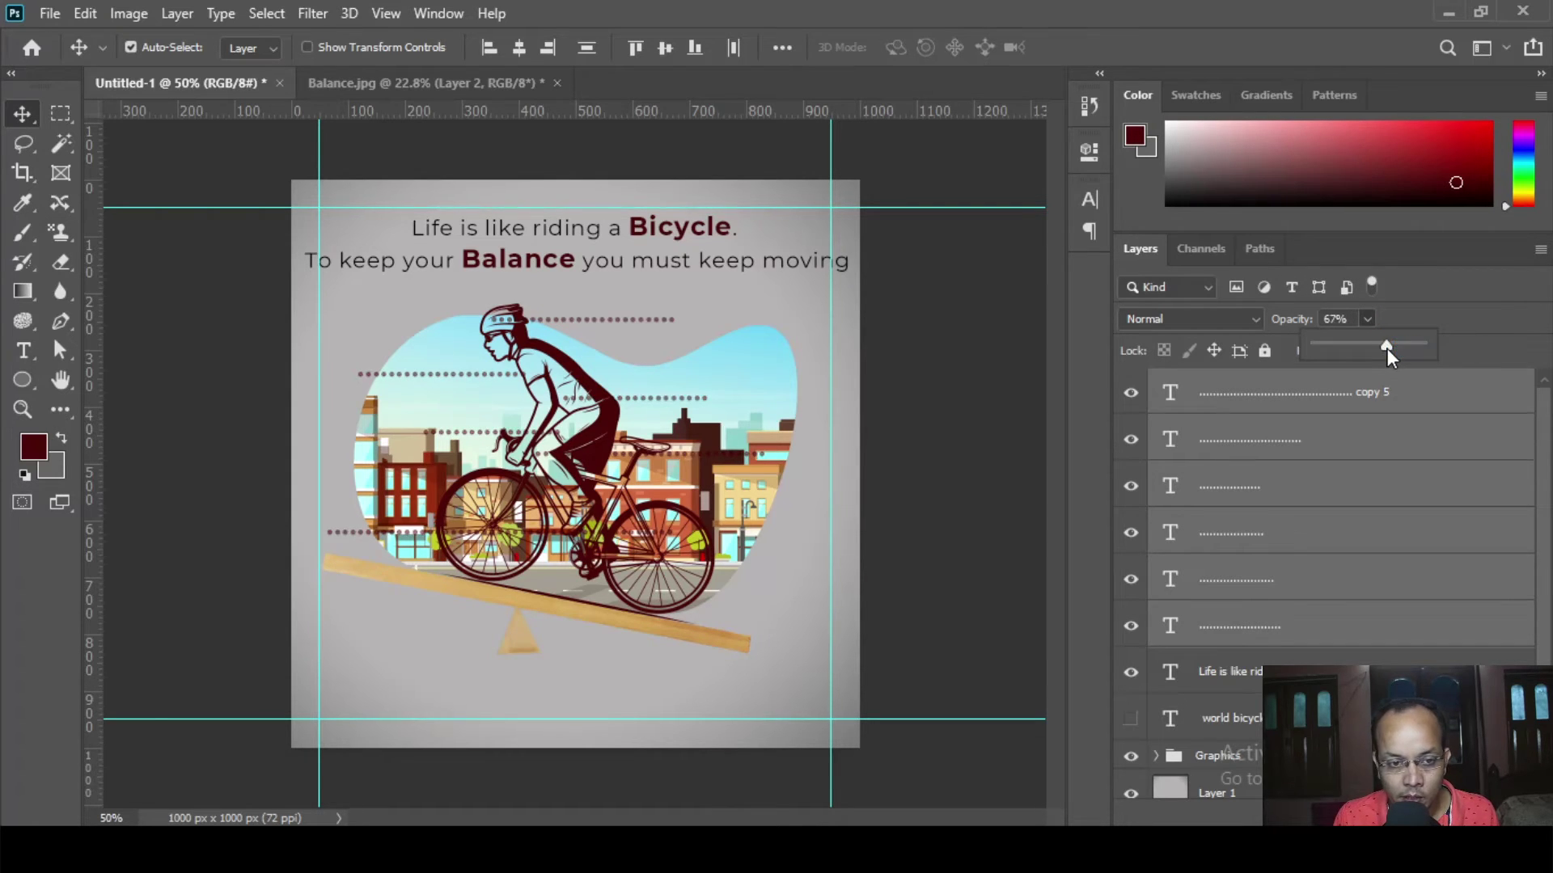
click(1351, 321)
text(80)
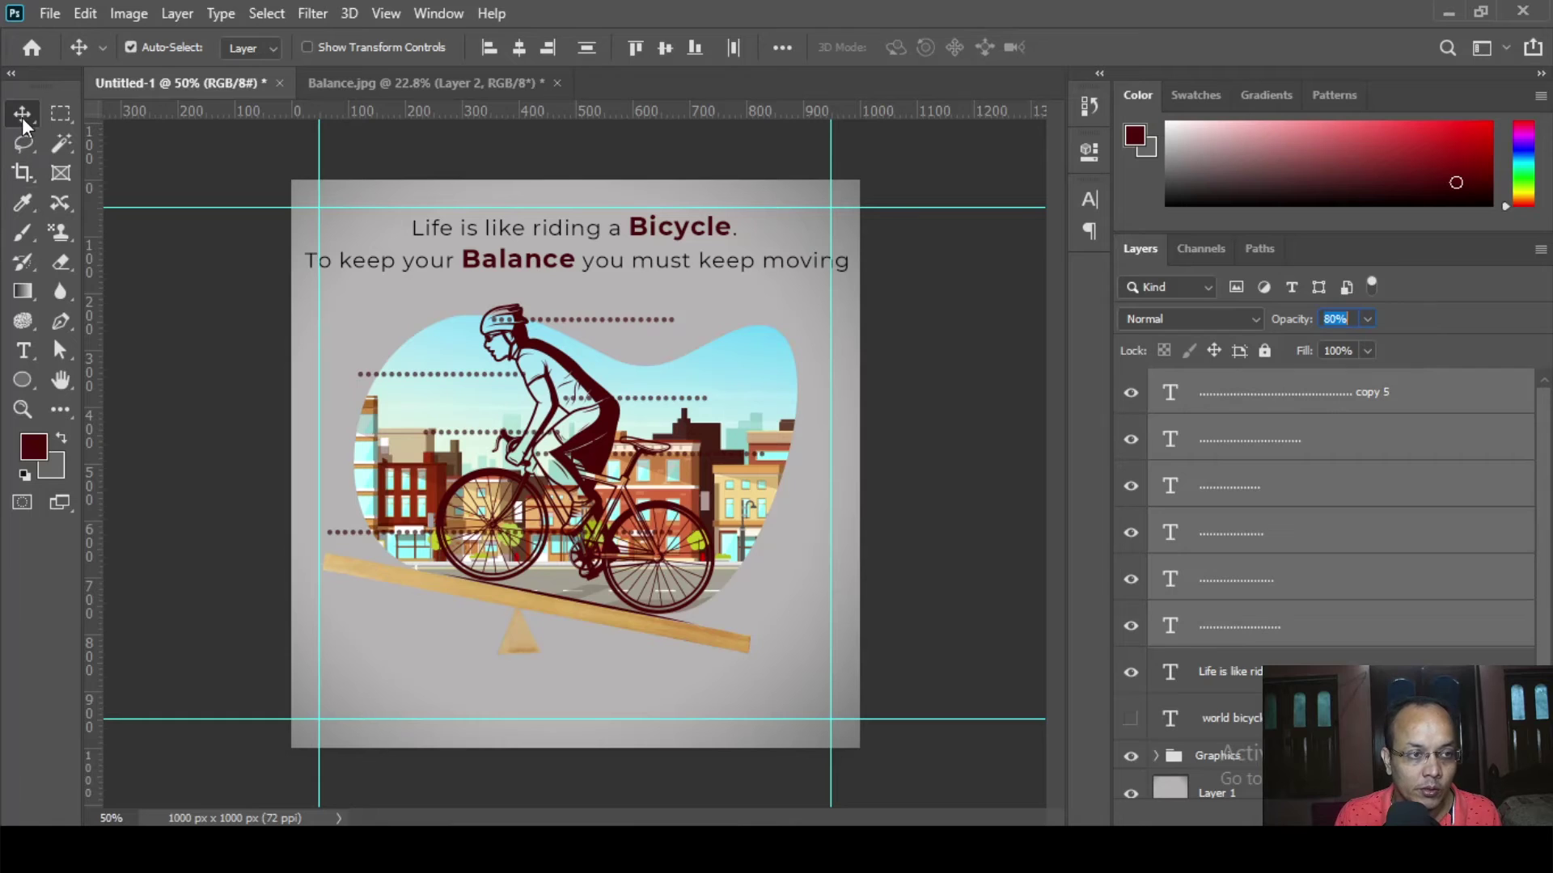
click(113, 316)
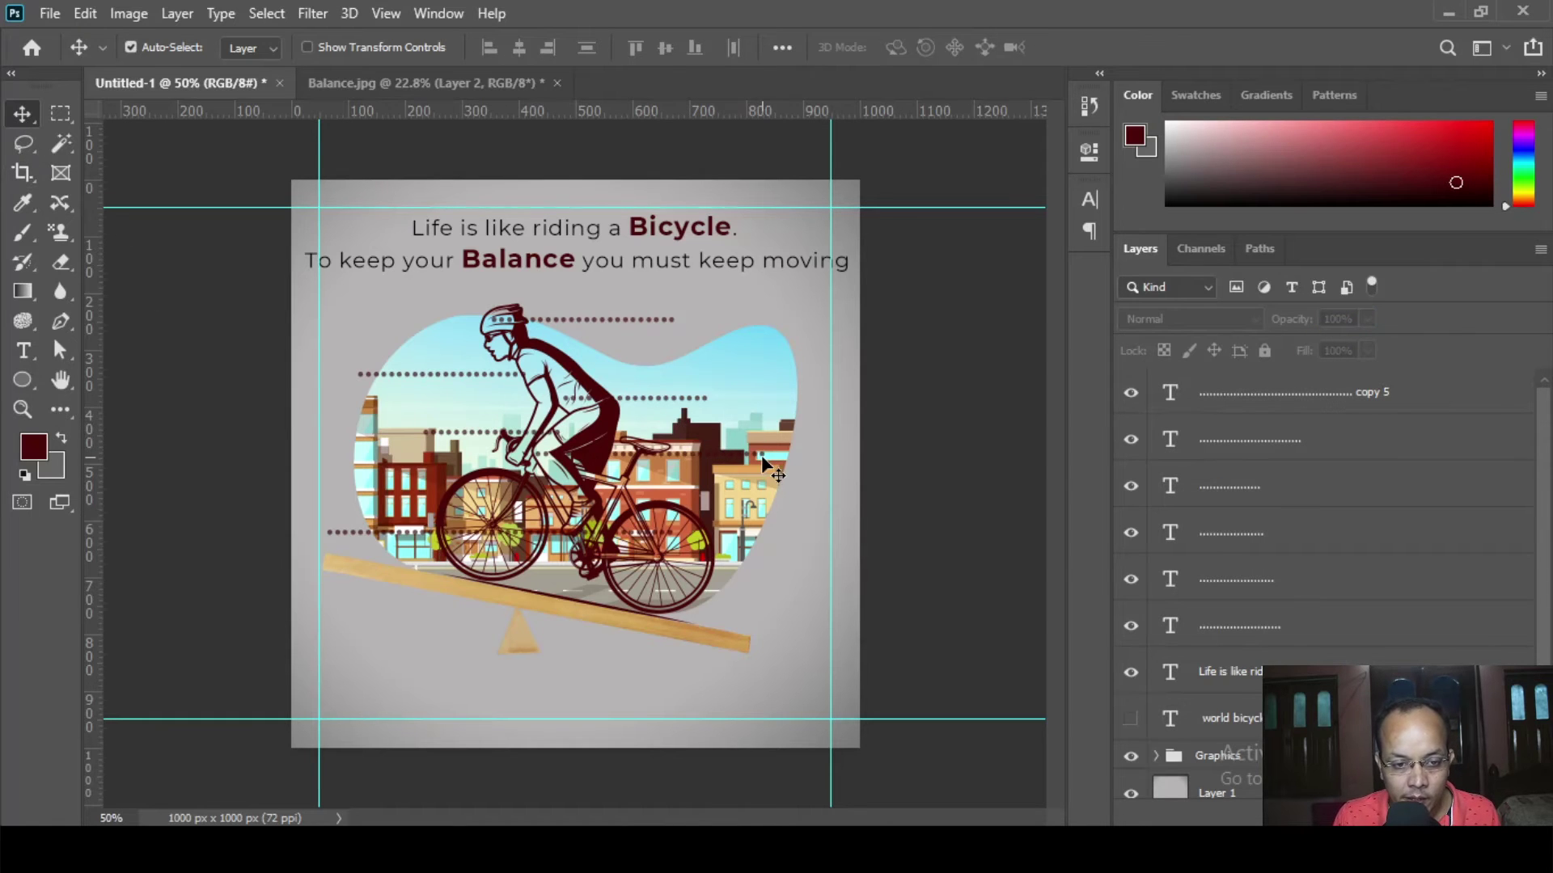
- Set the opacity of the dotted line at the bicycle seat to 0% and restore it to 80%
click(624, 459)
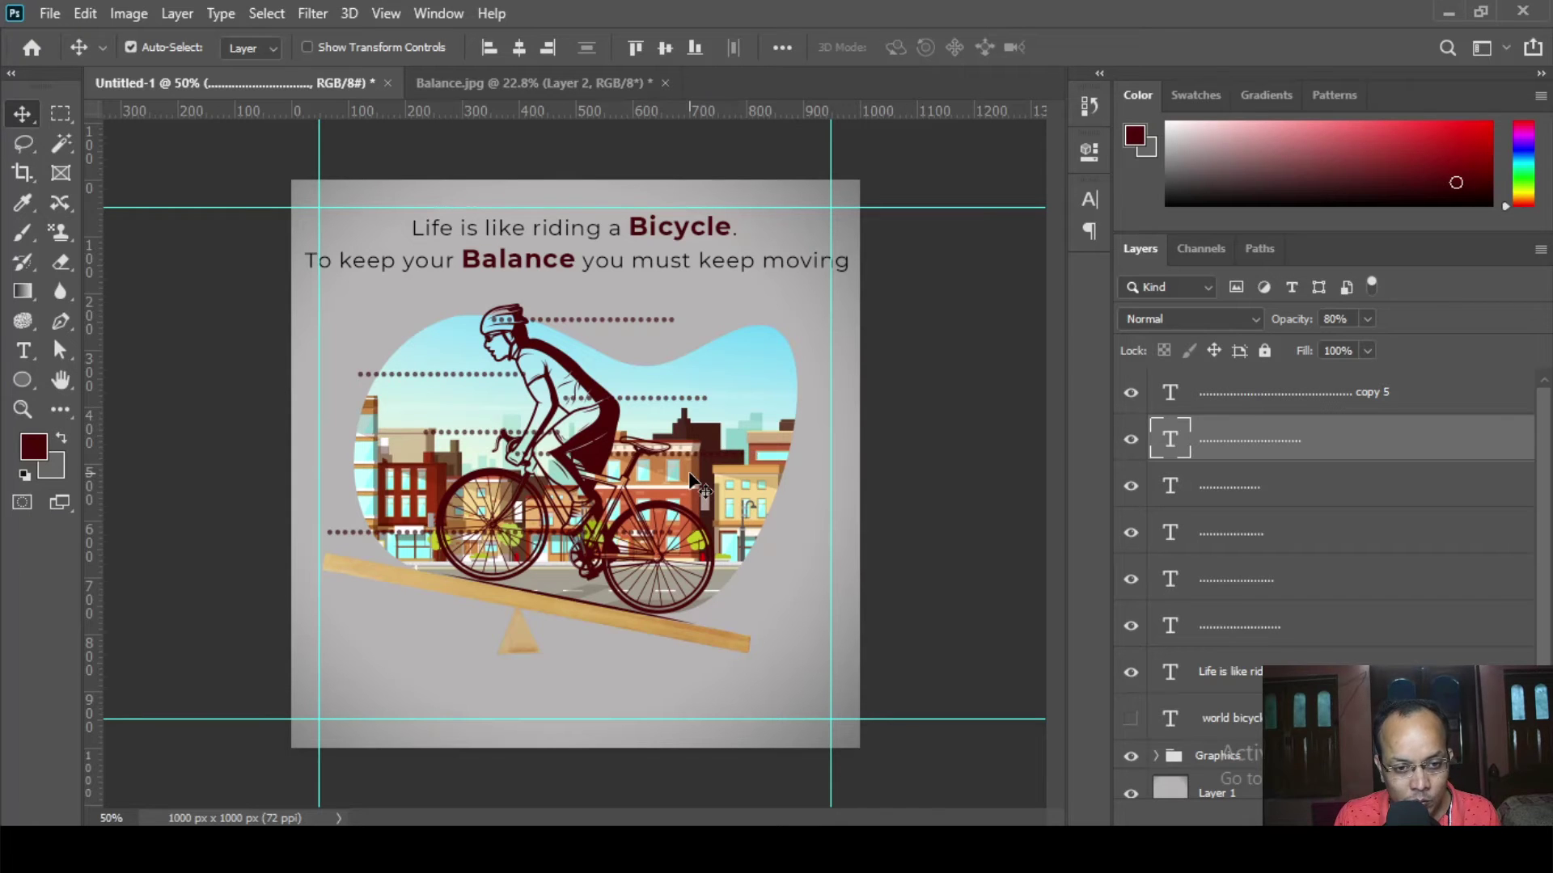
key(0)
key(0)
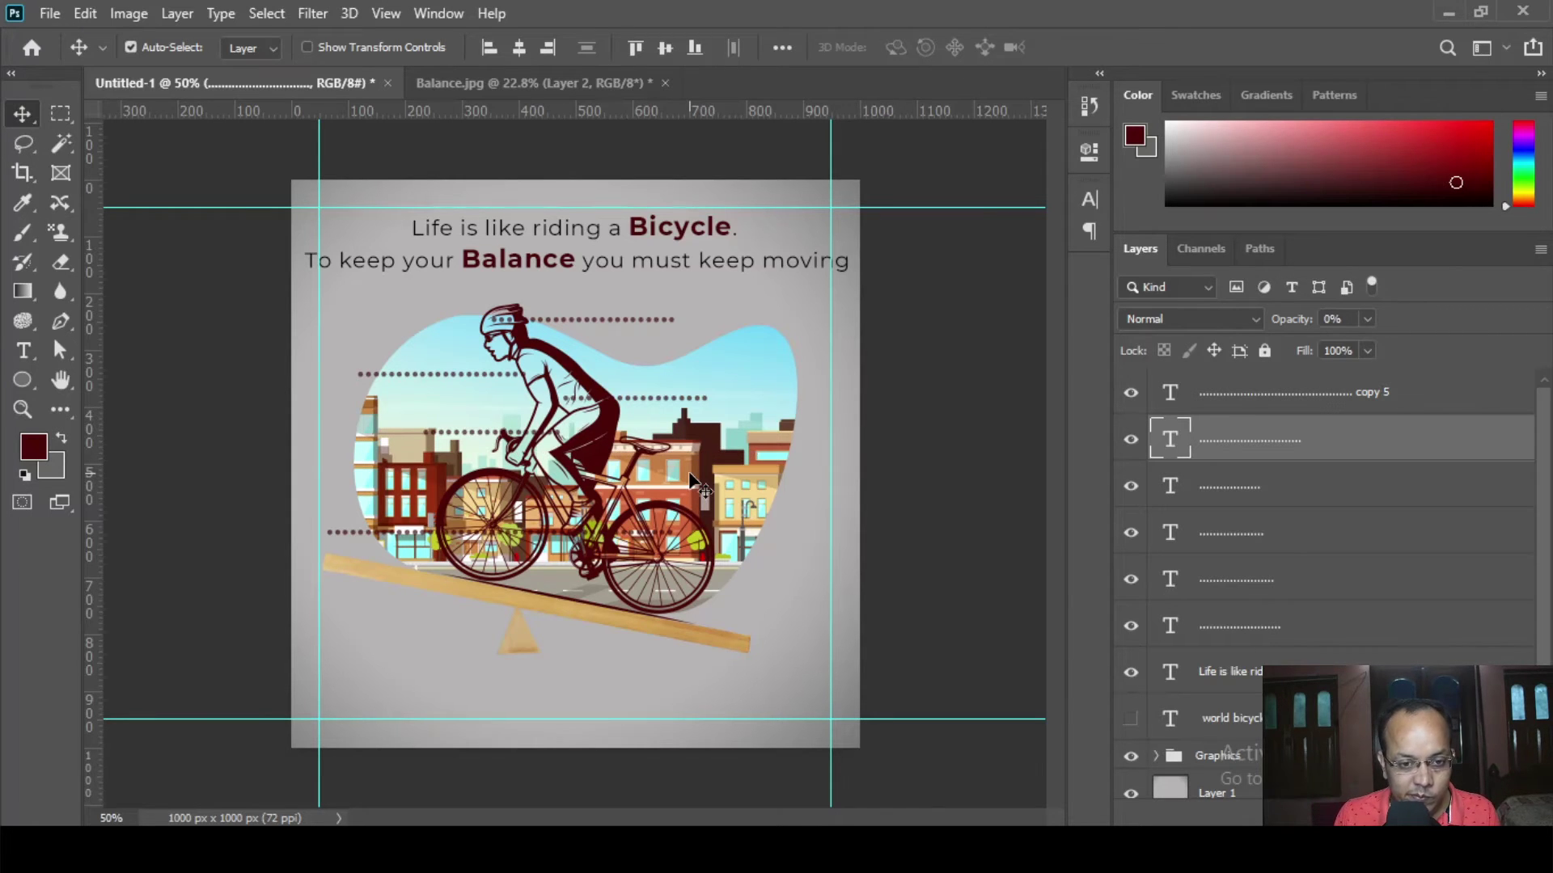
key(8)
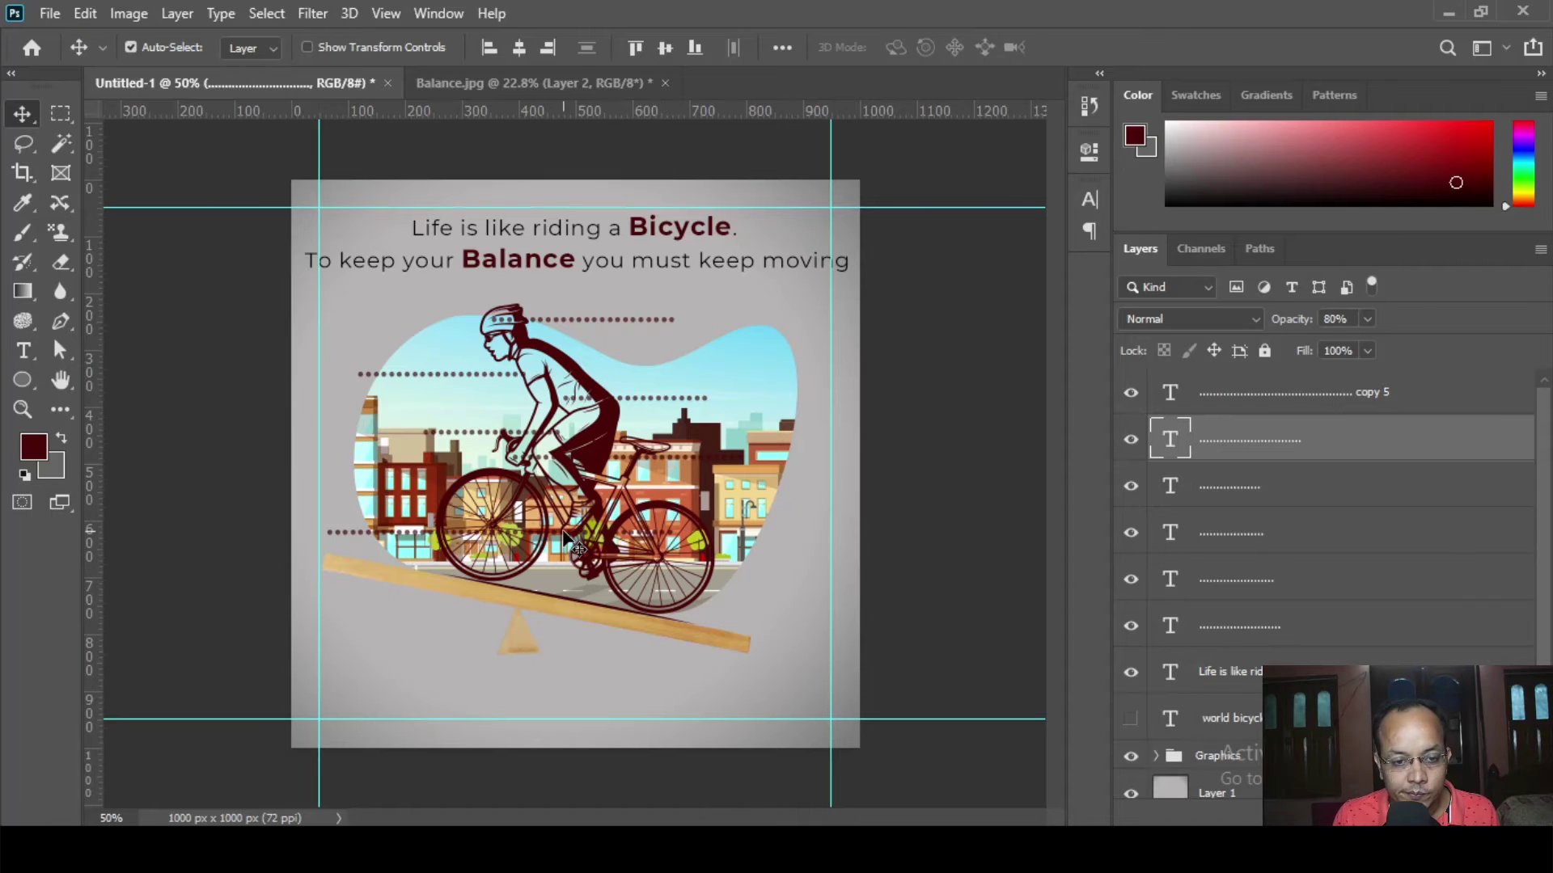
- Shift the lowest dotted line slightly left and down over the front wheel, and select the dots in its right half
click(22, 351)
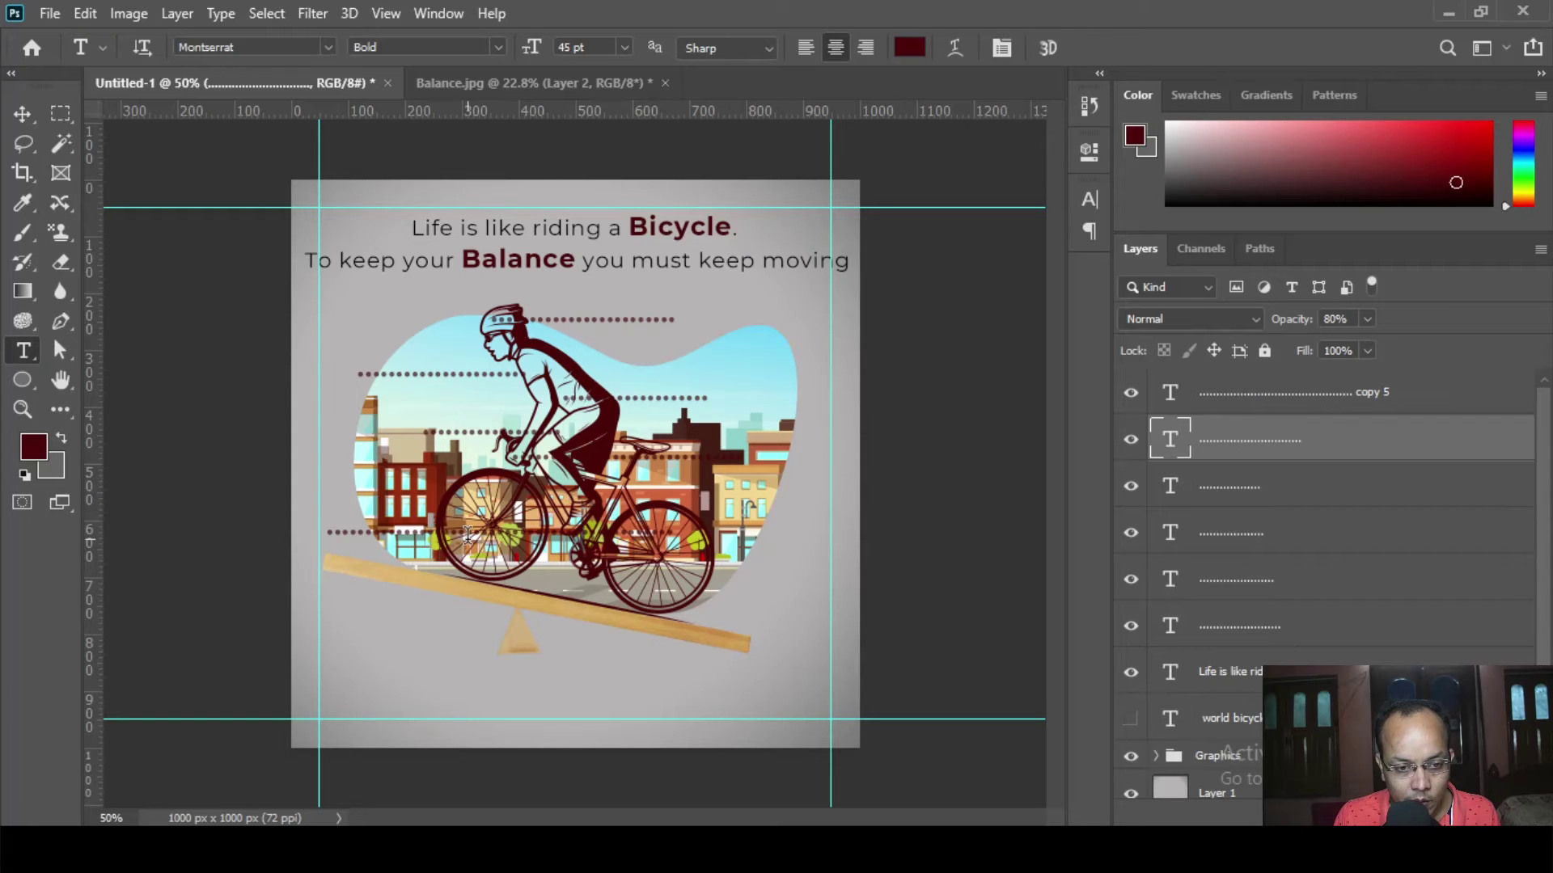
click(22, 114)
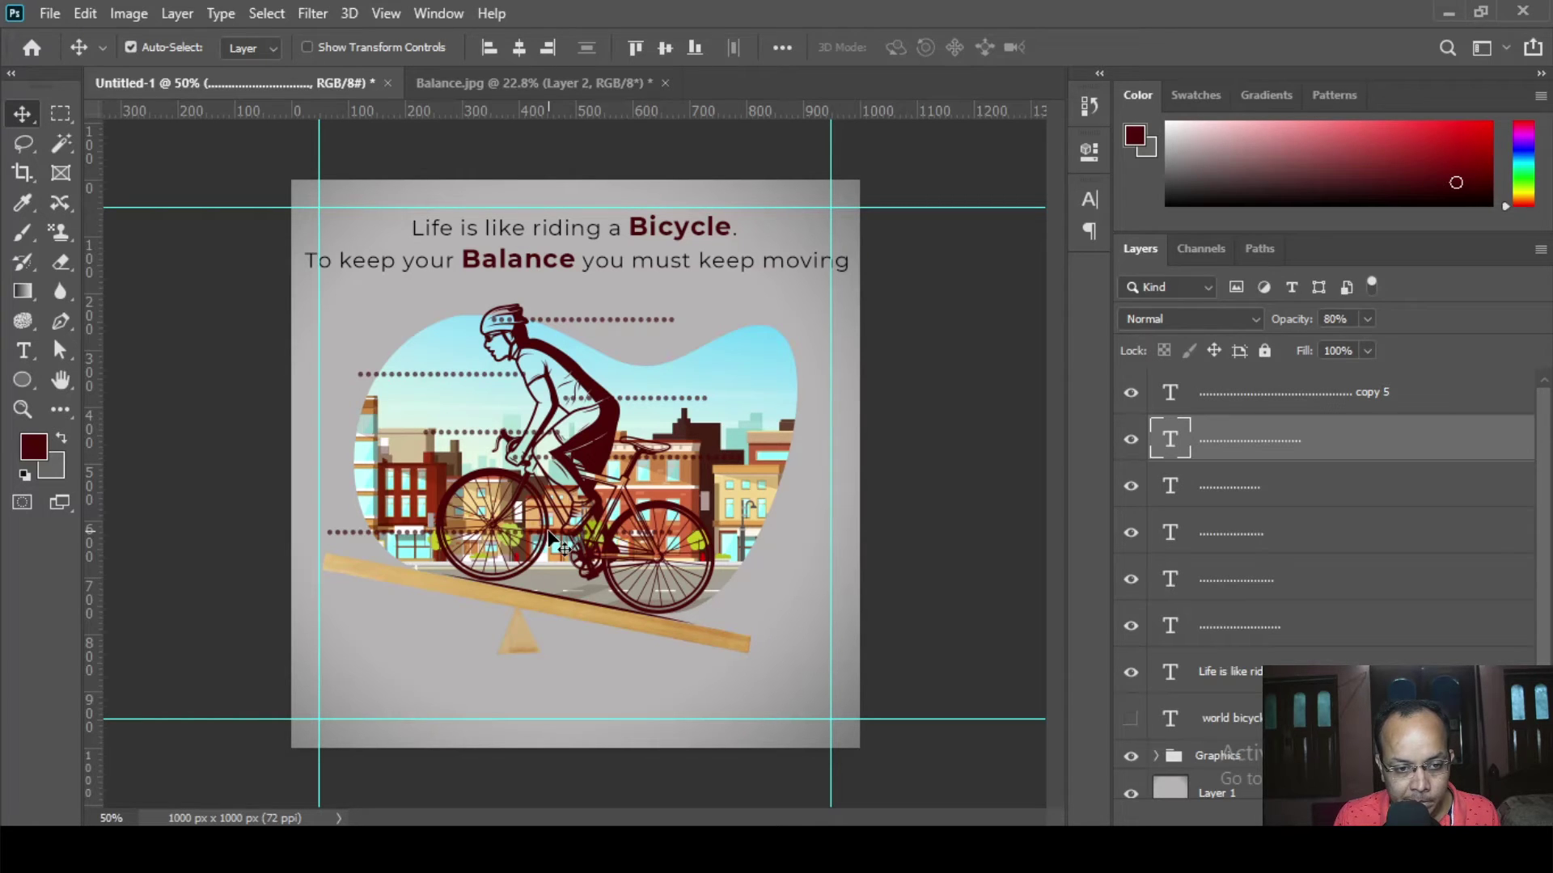
drag(550, 537, 521, 547)
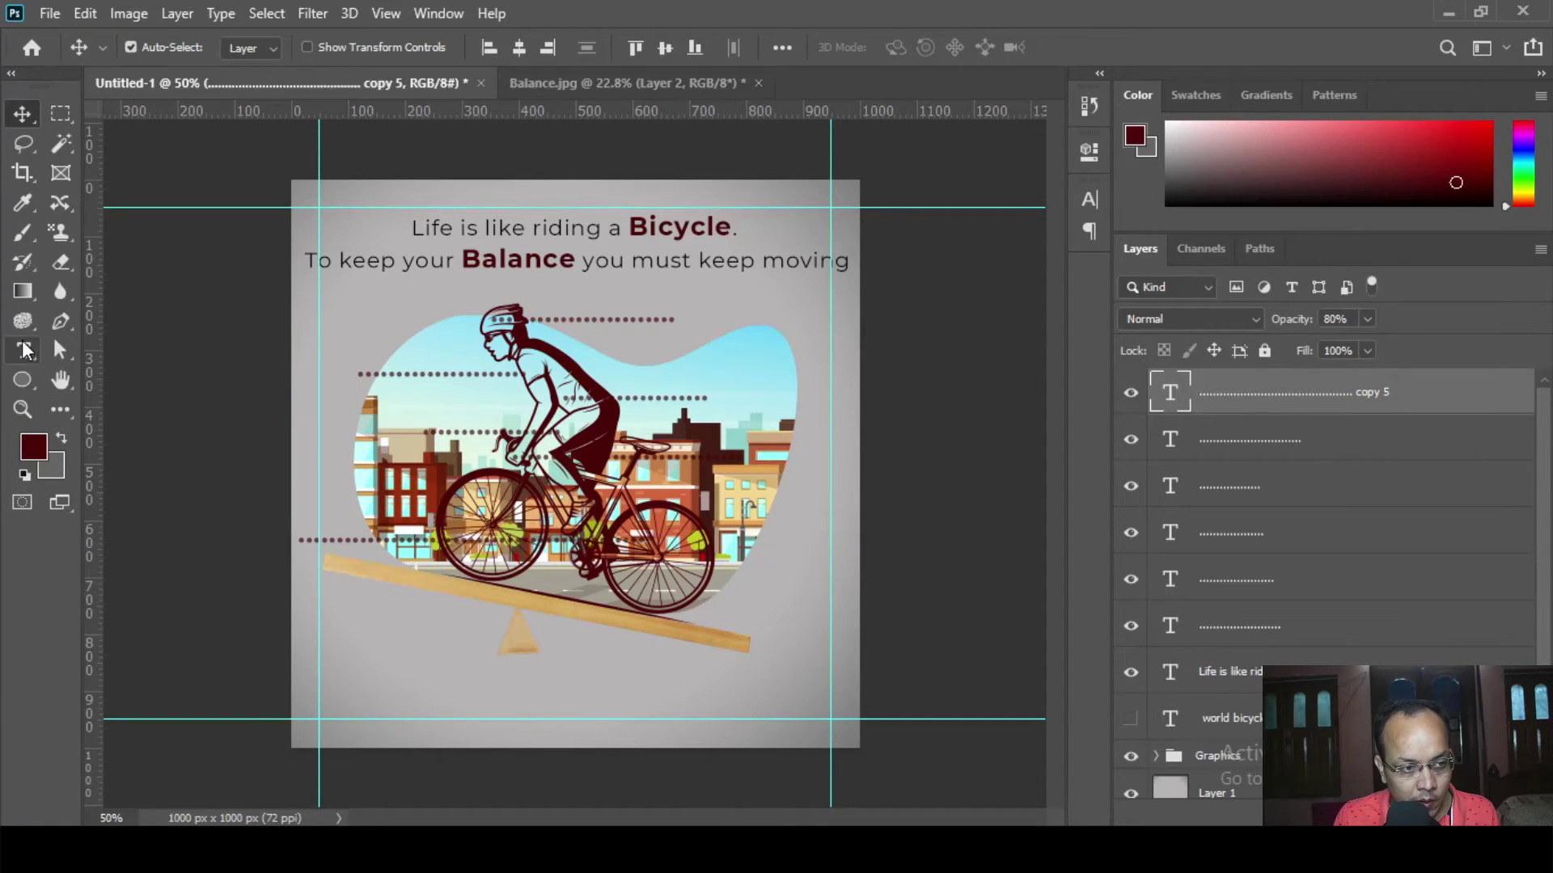
click(24, 350)
drag(496, 545, 784, 538)
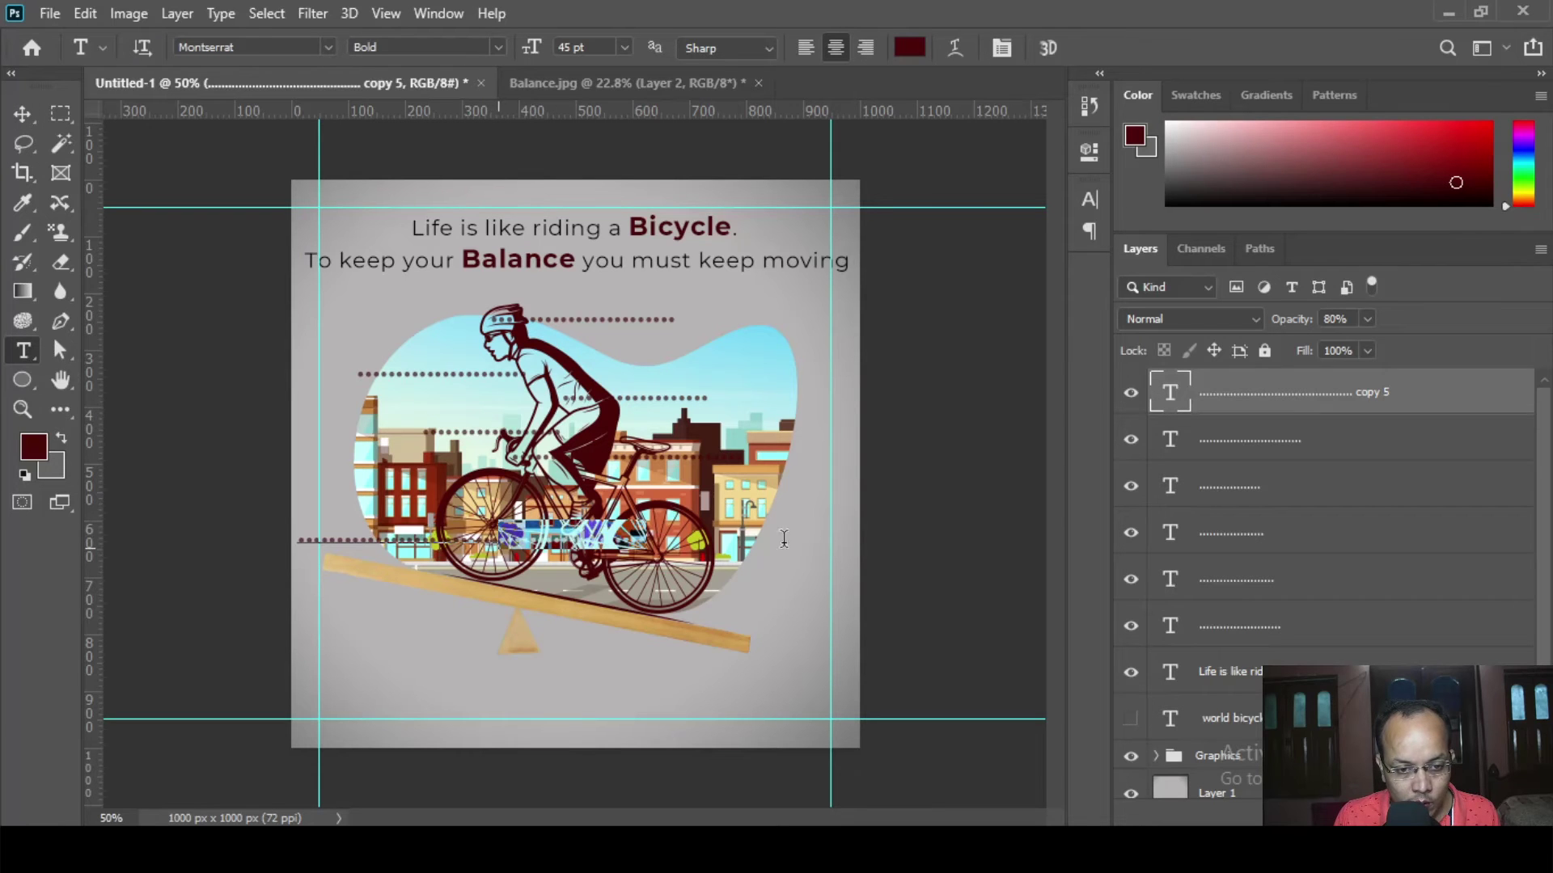
- Shorten the lowest dotted line beside the front wheel by deleting its extra dots
drag(976, 613, 976, 612)
key(BackSpace)
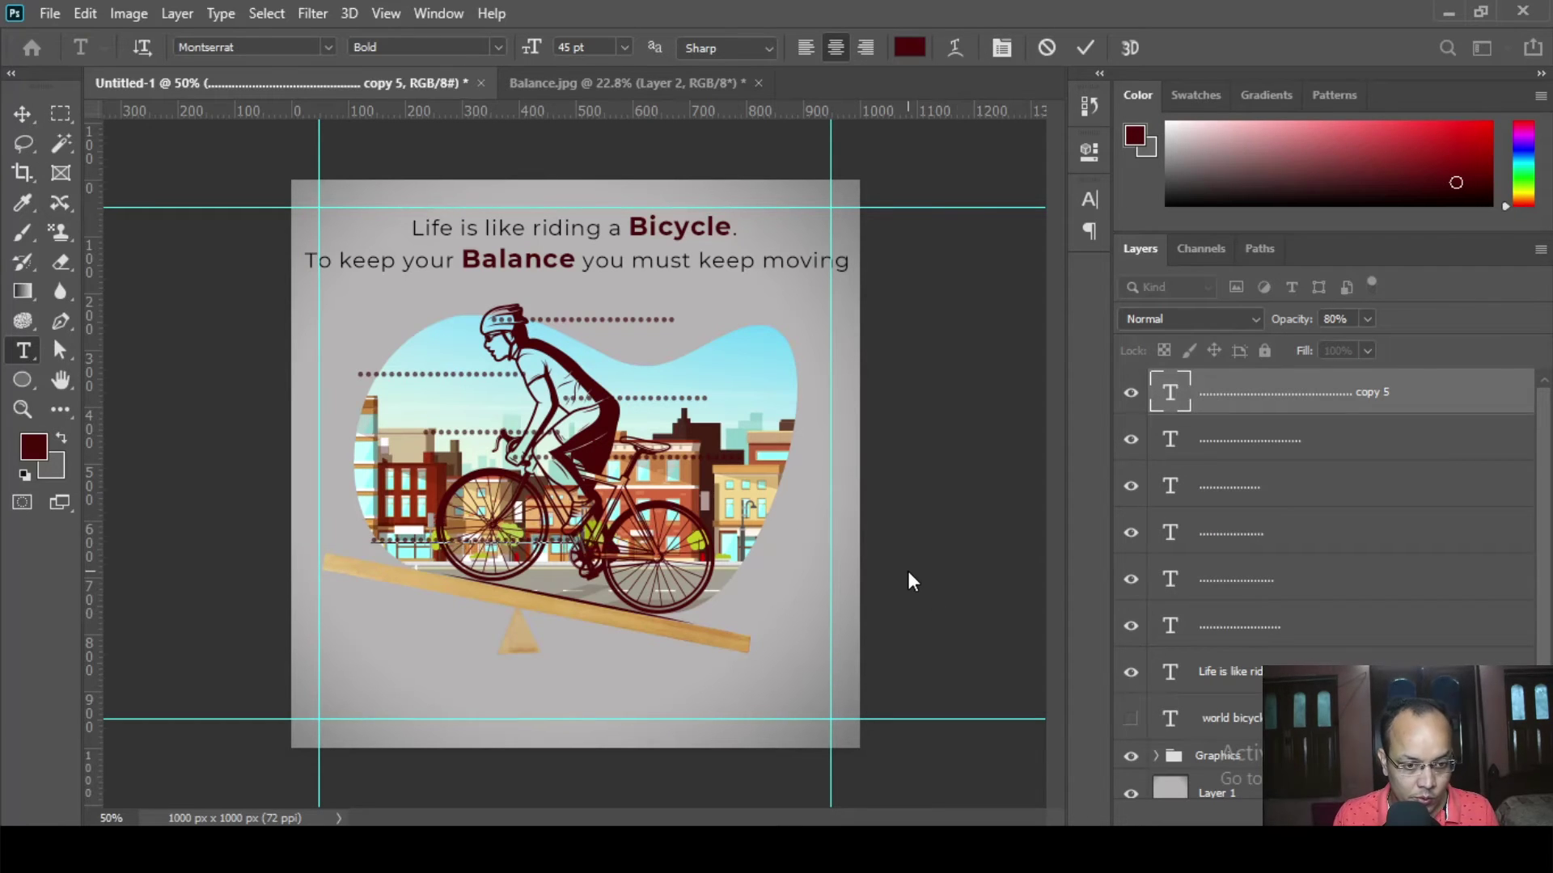
click(23, 114)
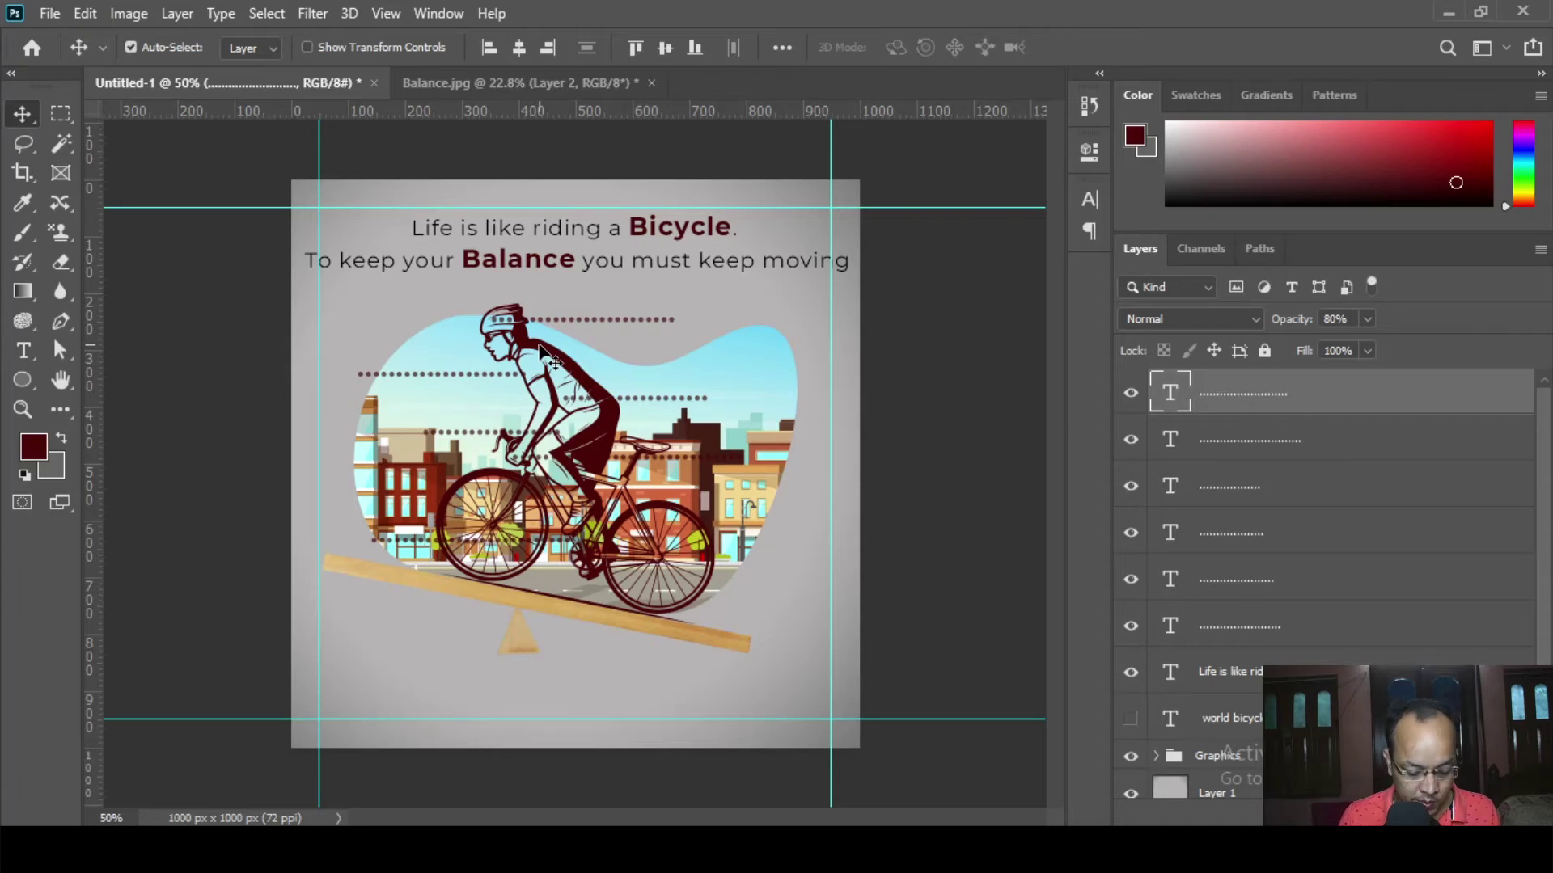
- Nudge the shortened dotted line left until it starts near the artboard's left edge
key(shift+Left)
key(shift+Left)
key(shift+Left)
key(shift+Left)
key(shift+Left)
key(shift+Left)
key(shift+Left)
key(shift+Left)
key(shift+Left)
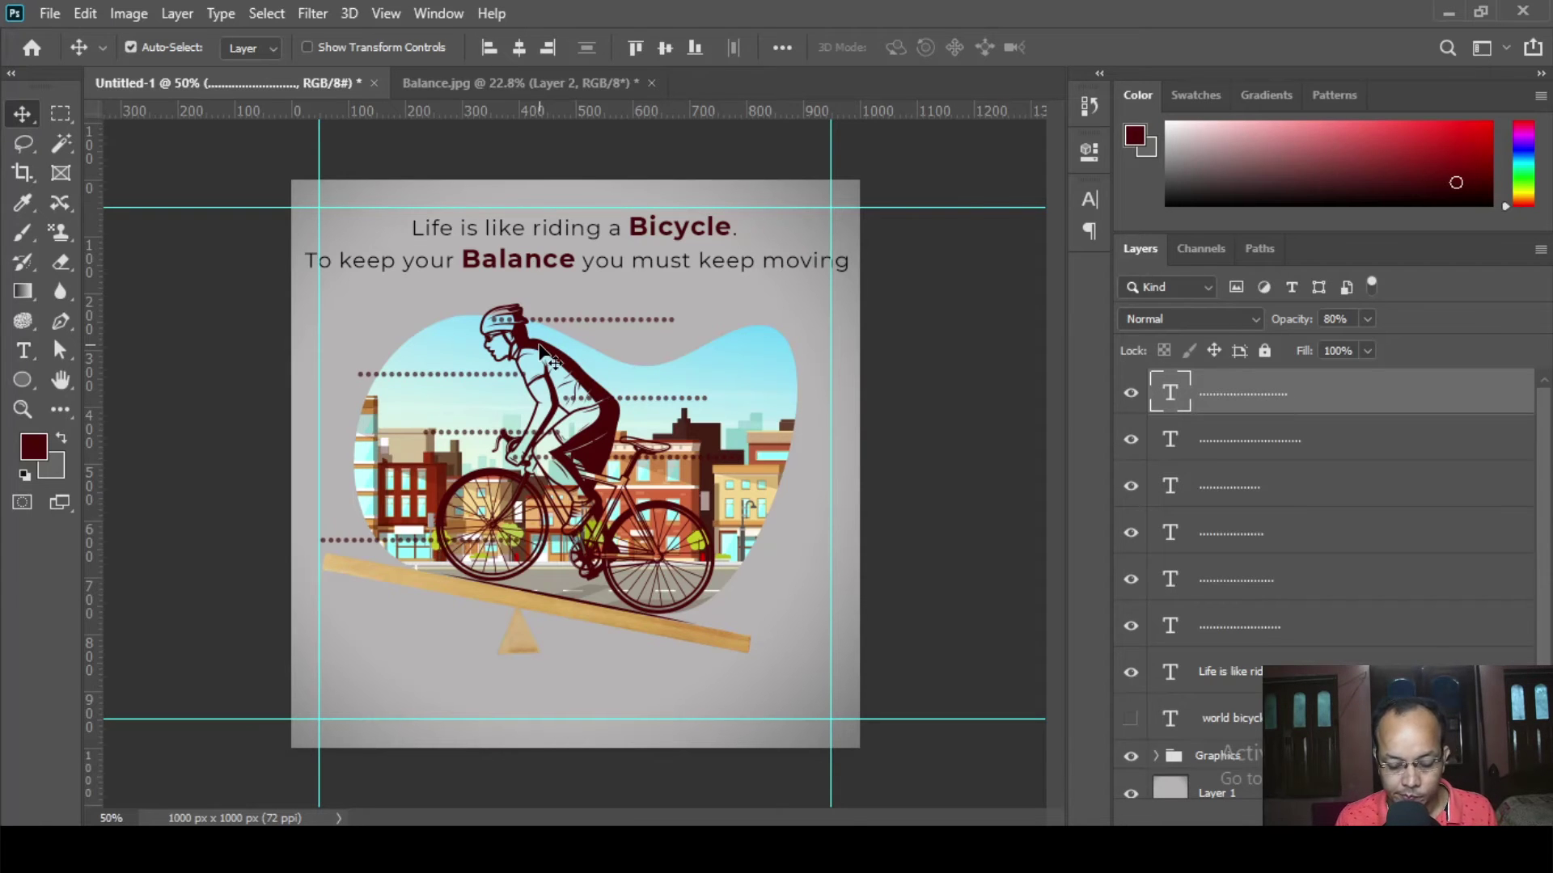
key(shift+Left)
key(shift+Left)
key(shift+Left)
key(shift+Left)
key(shift+Left)
key(shift+Left)
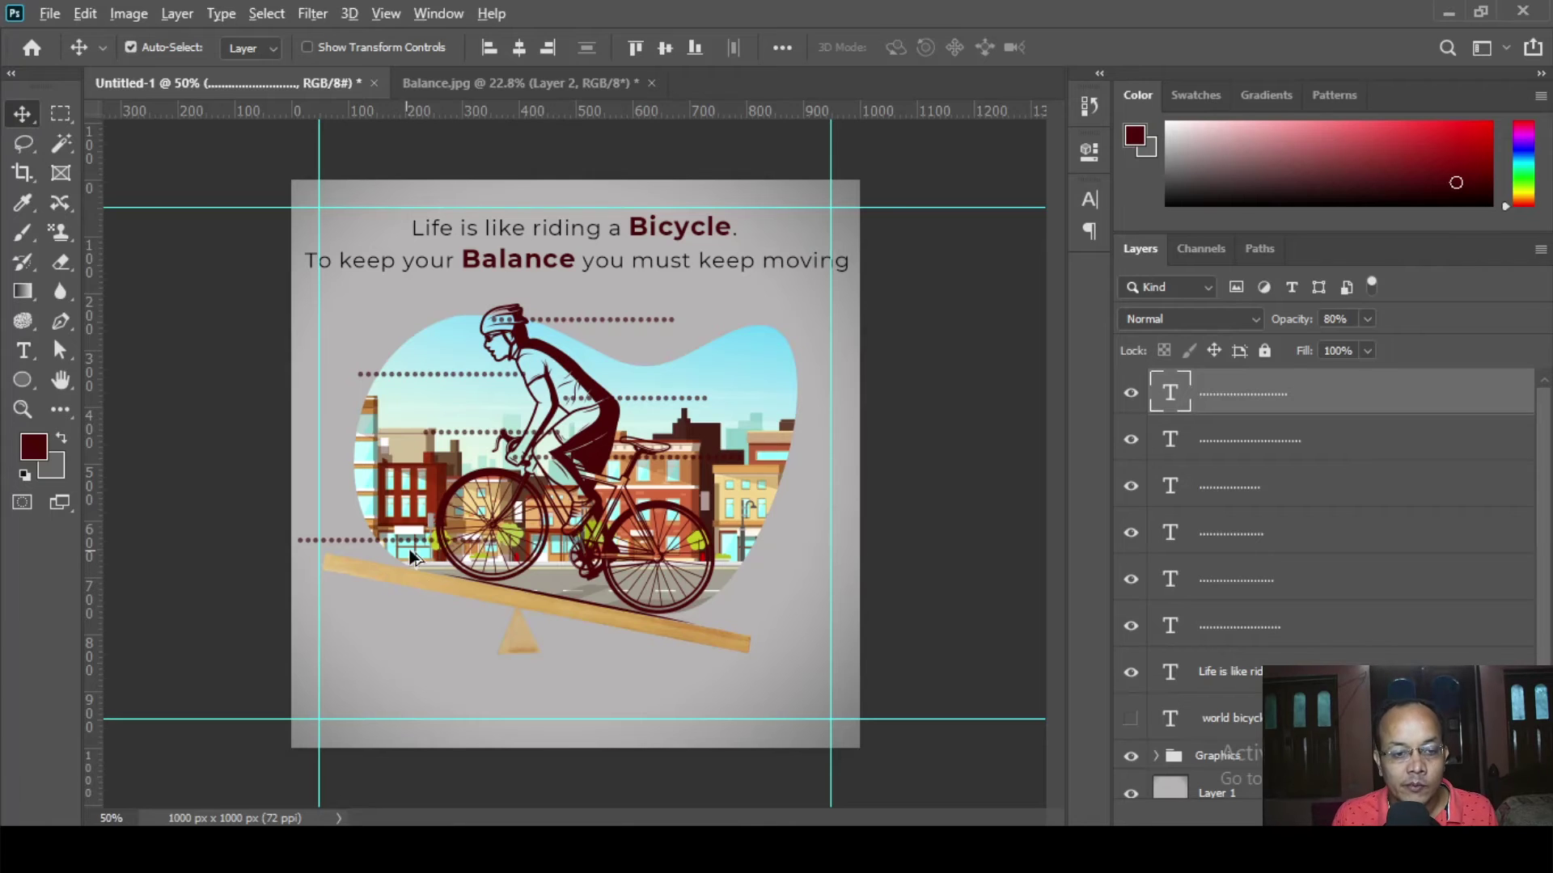
- Duplicate the lowest dotted line, rotate the copy to a steep diagonal and place it over the front wheel
drag(414, 548, 412, 517)
key(ctrl+t)
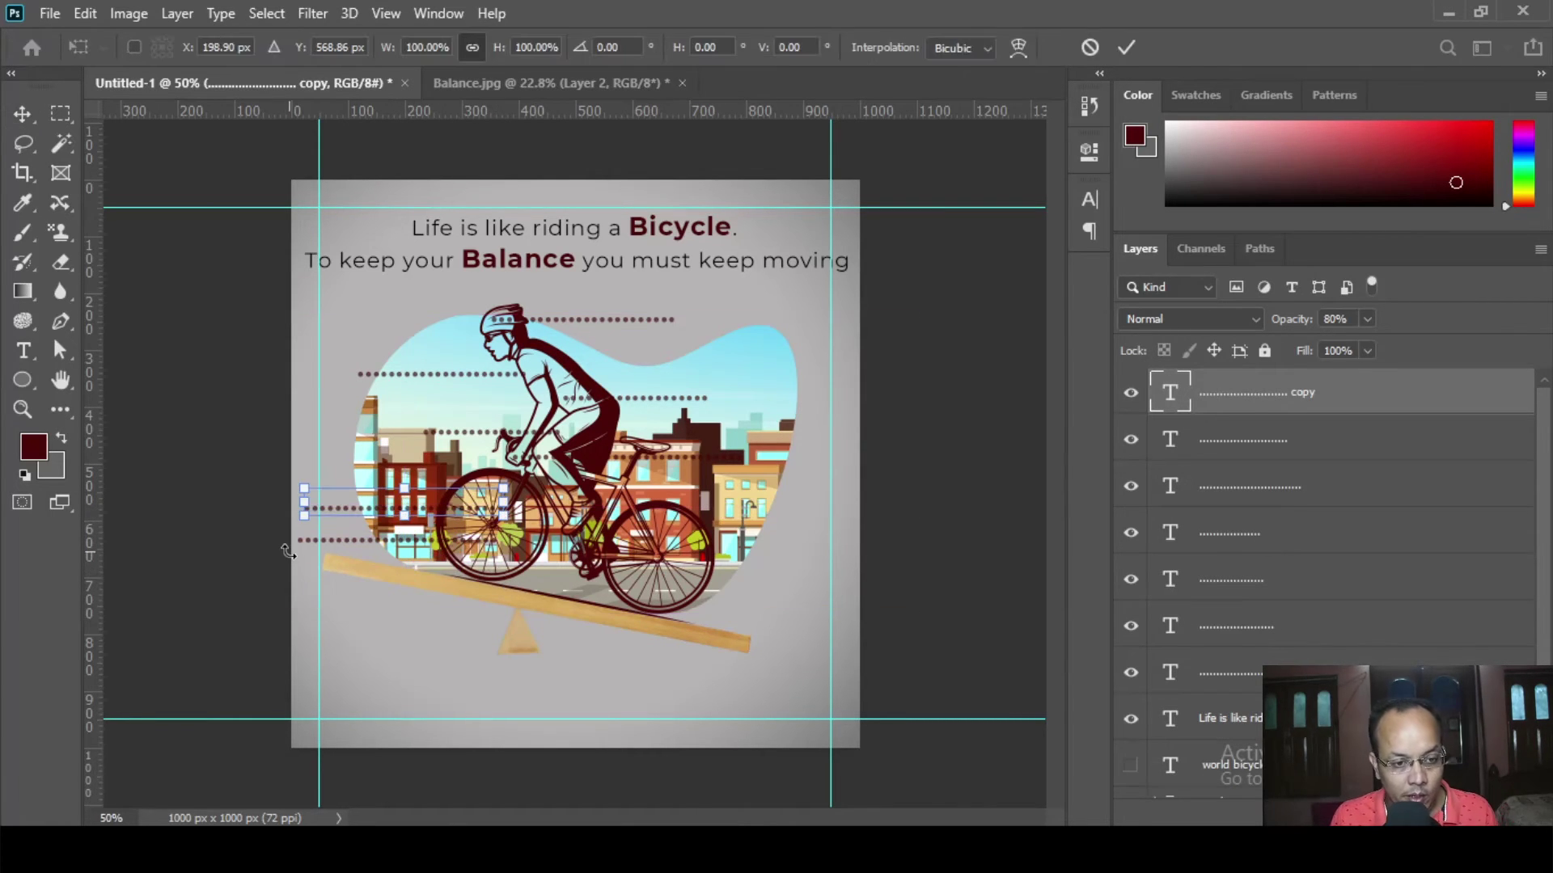
drag(289, 537, 479, 560)
key(Return)
drag(415, 511, 495, 529)
- Shorten the diagonal dotted line and place it between the front wheel's hub and the handlebar
click(23, 350)
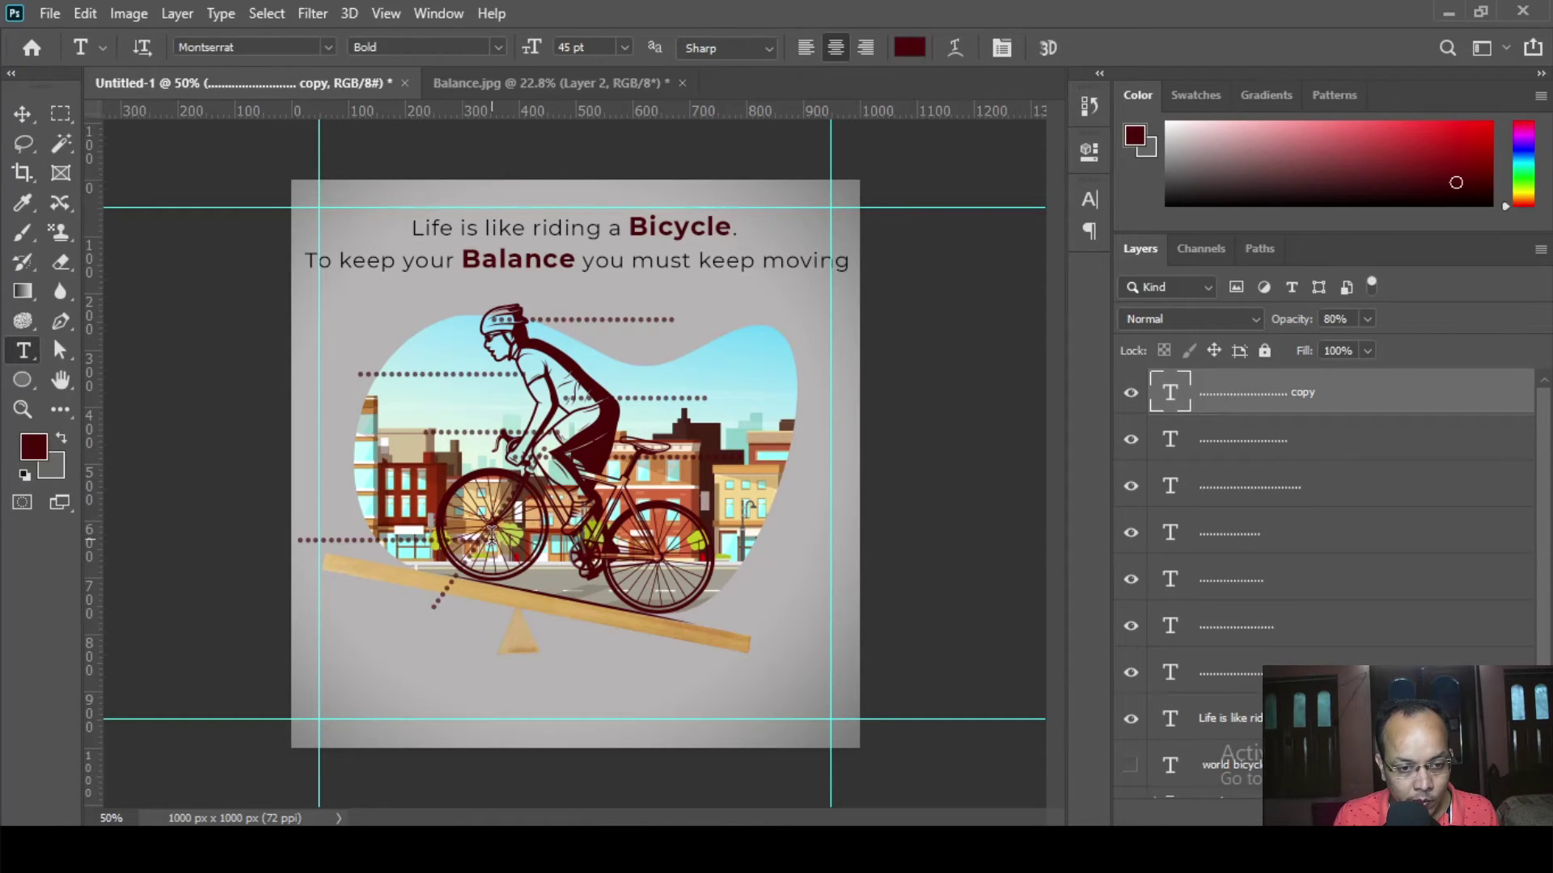
drag(492, 530, 386, 702)
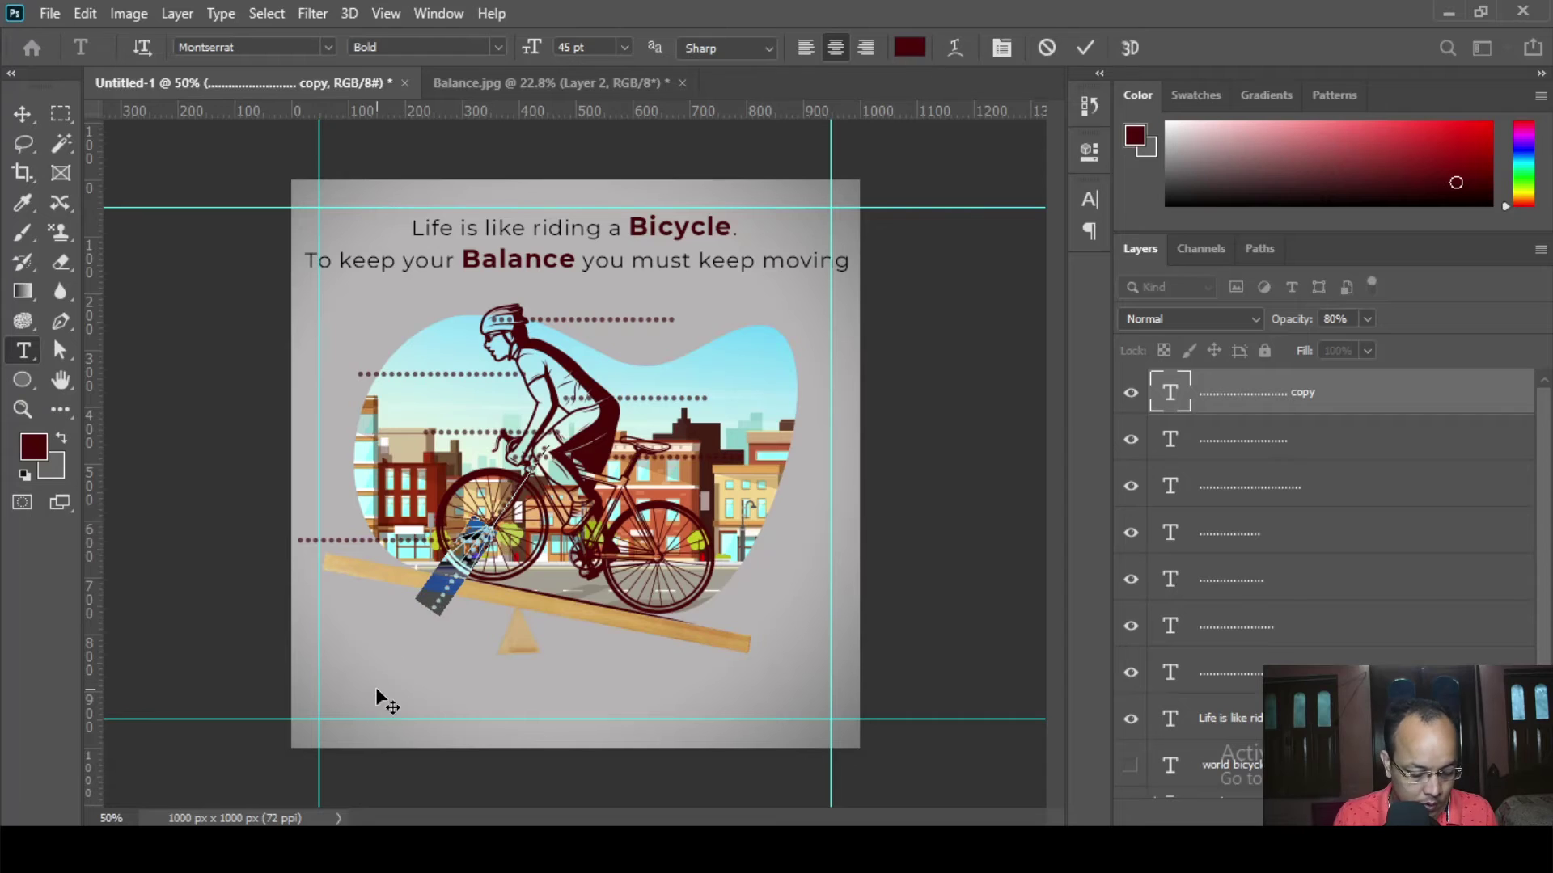
key(BackSpace)
click(22, 113)
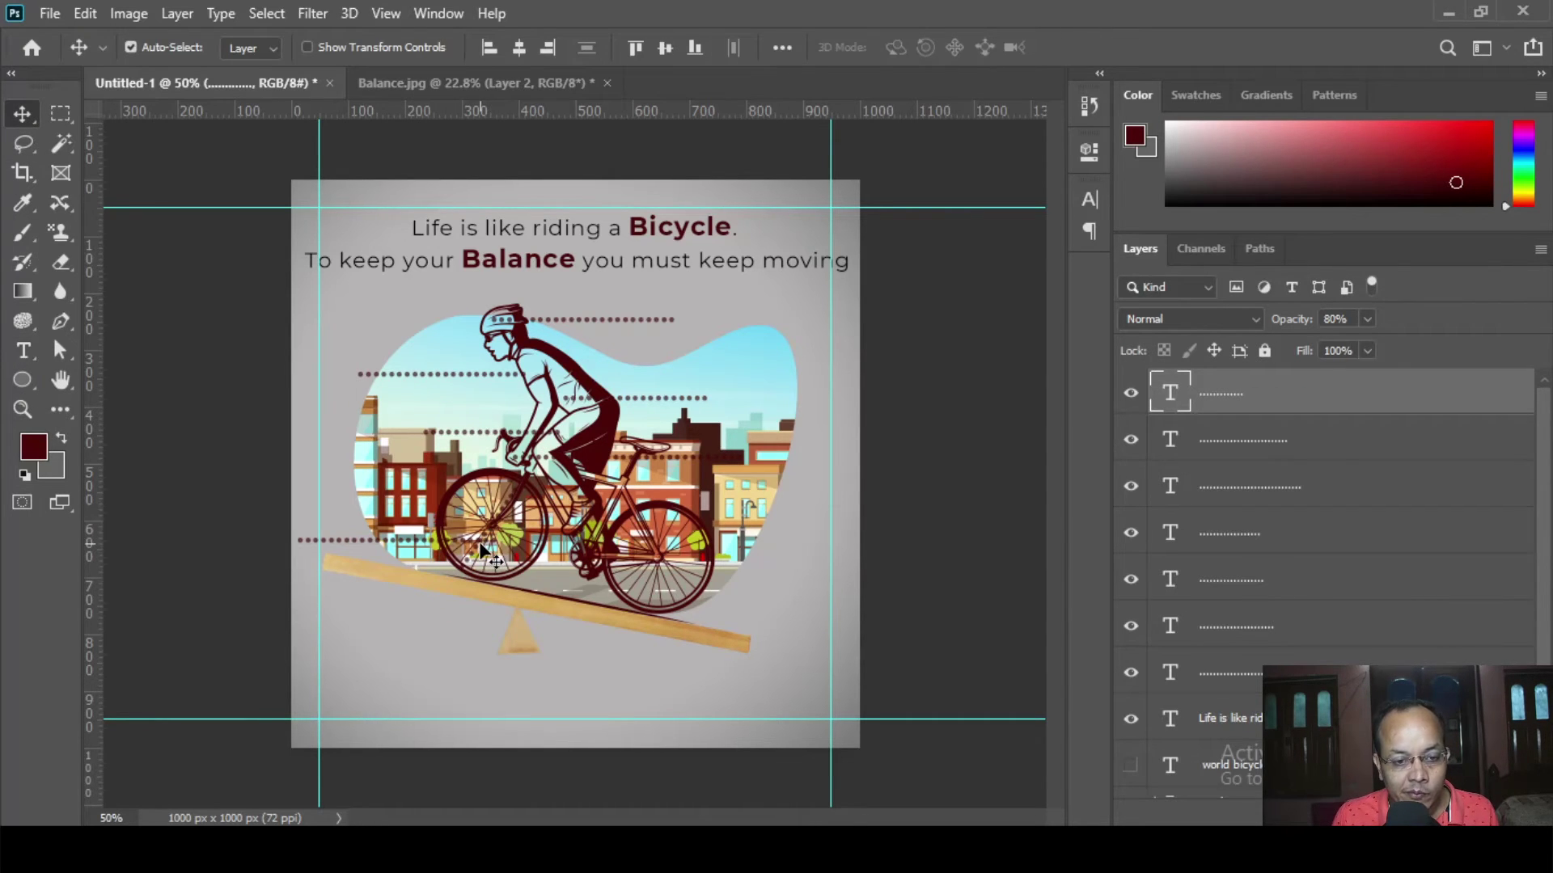
drag(482, 550, 506, 515)
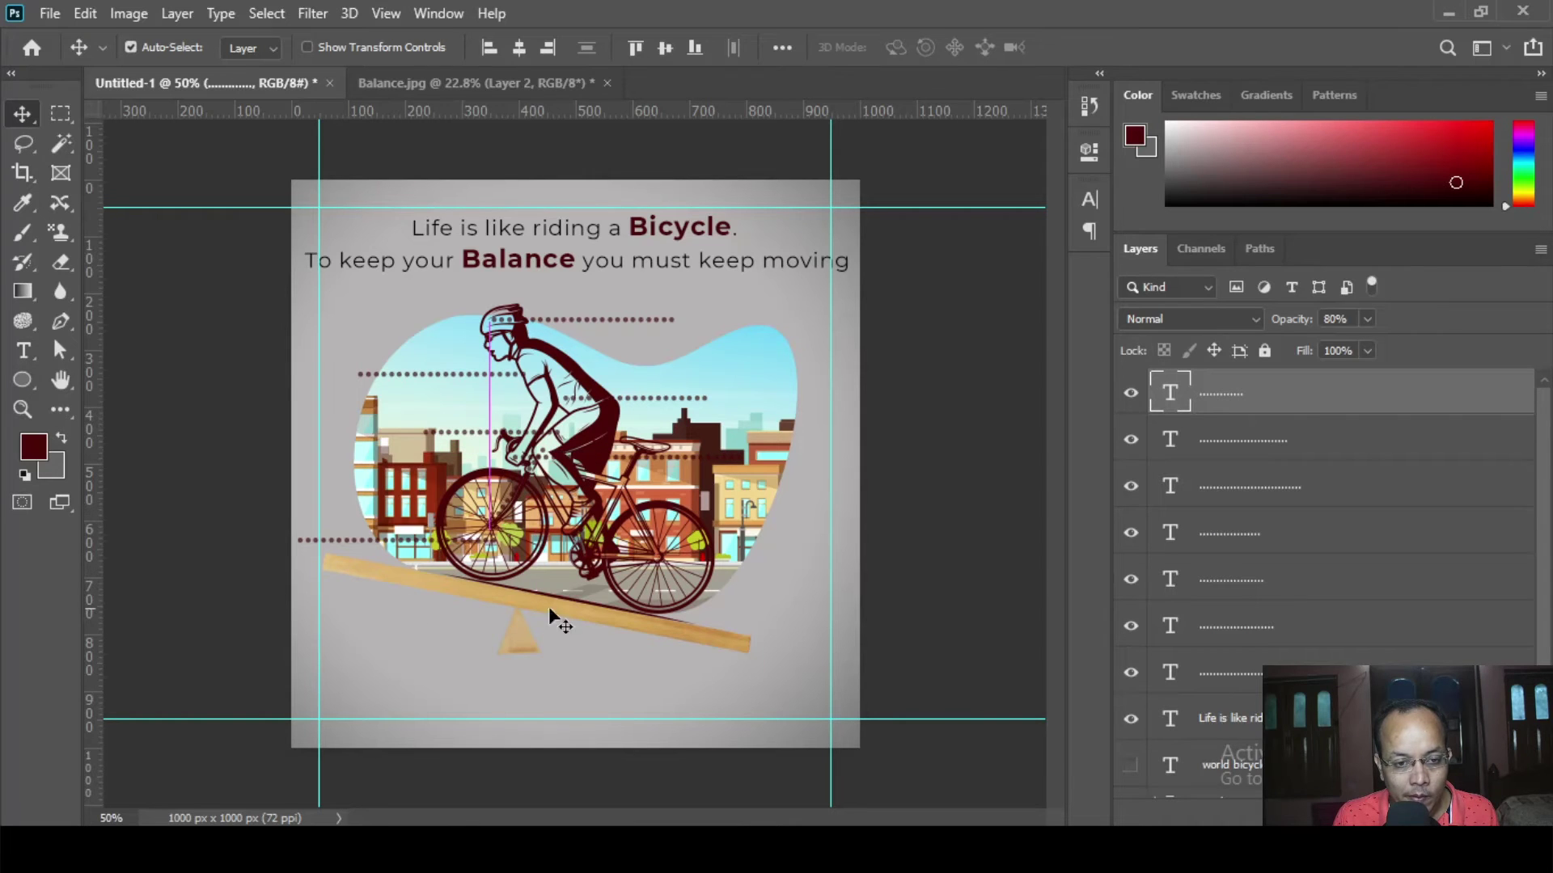
- Raise the lowest horizontal dotted line to the front wheel's hub and recolour it white (ffffff)
drag(340, 543, 340, 526)
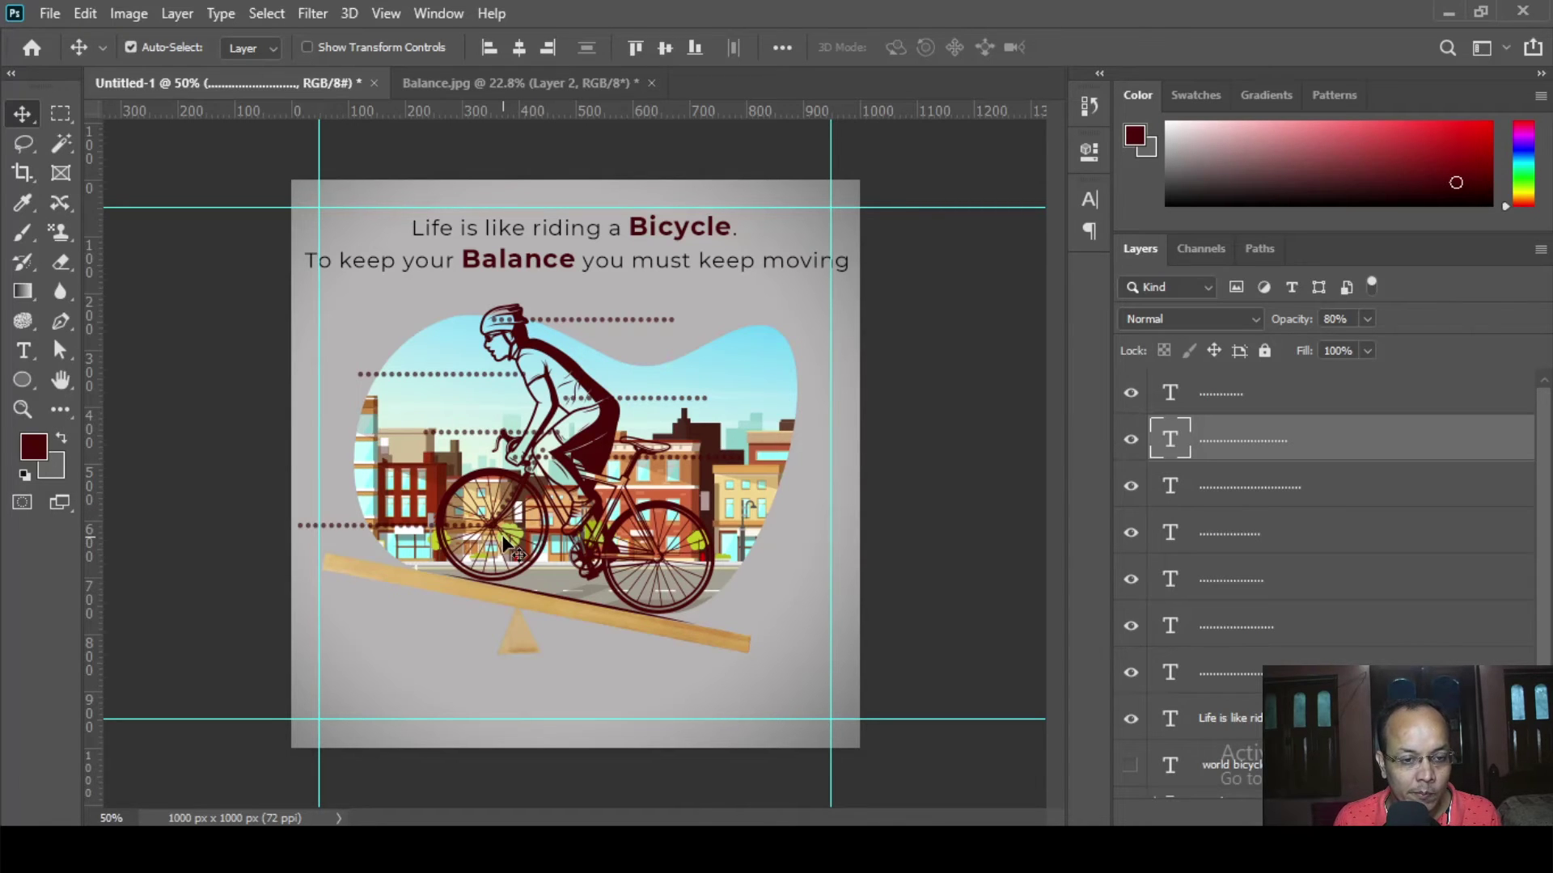
click(19, 352)
click(410, 527)
key(ctrl+a)
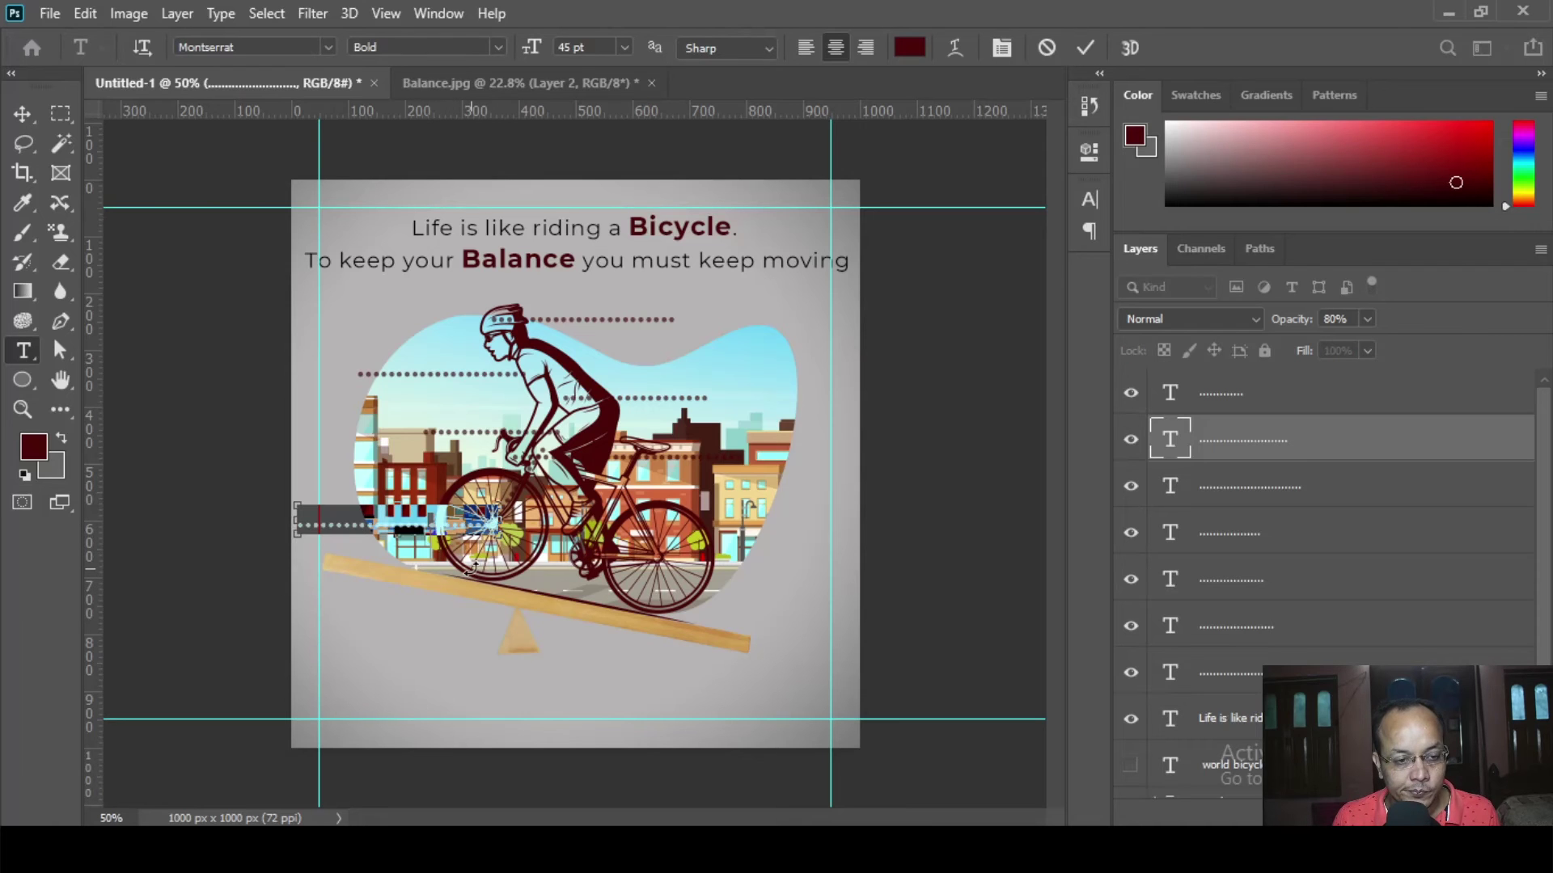
click(35, 447)
text(ffffff)
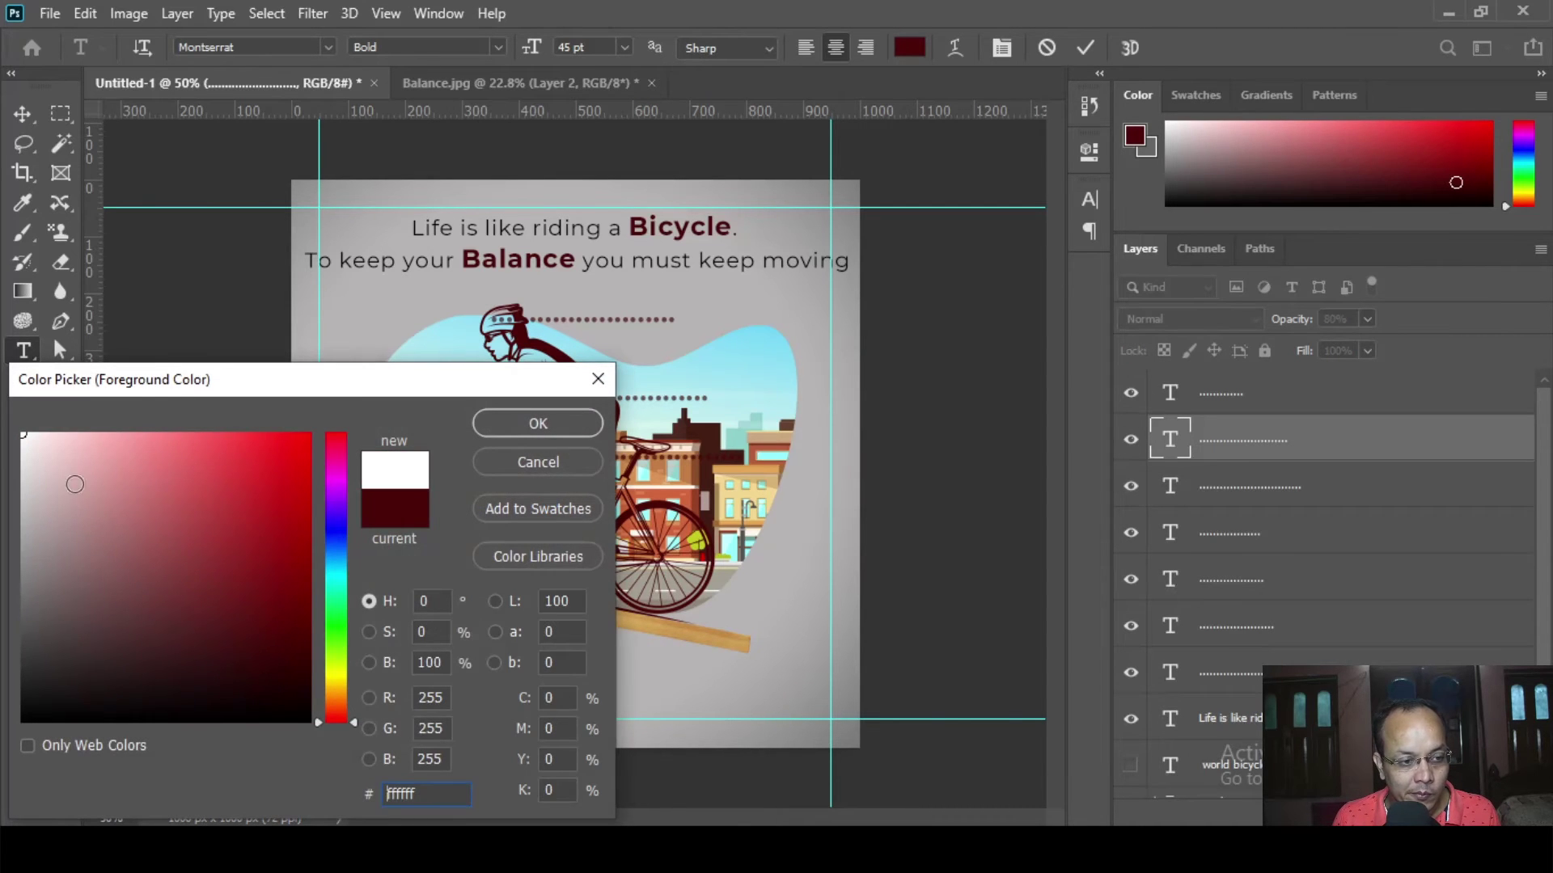
click(493, 435)
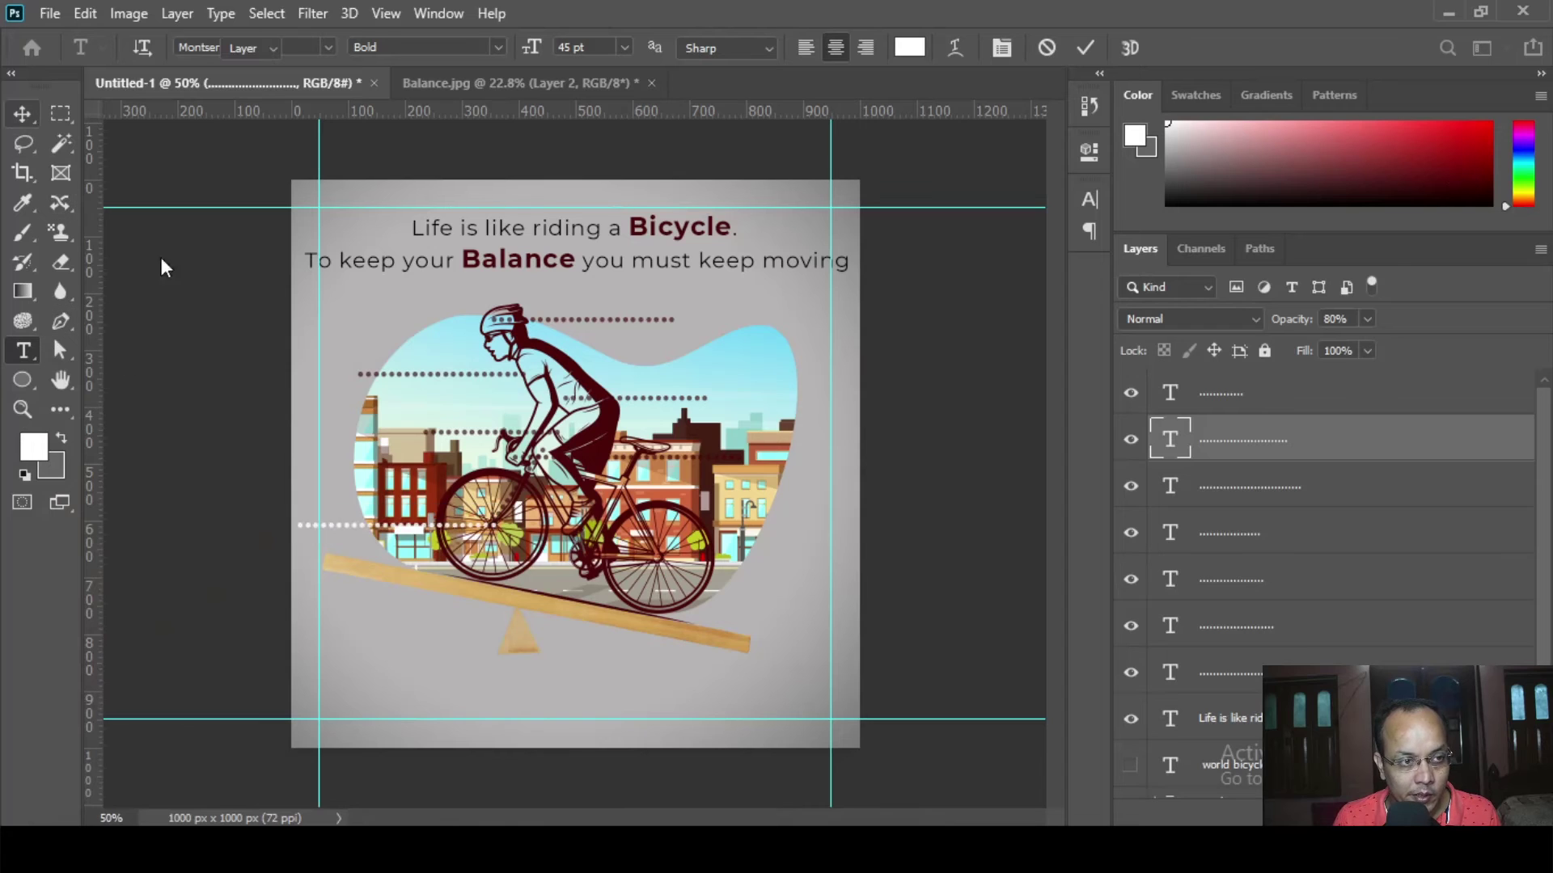
click(246, 519)
- Recolour the diagonal dotted line over the front wheel white (ffffff)
click(24, 351)
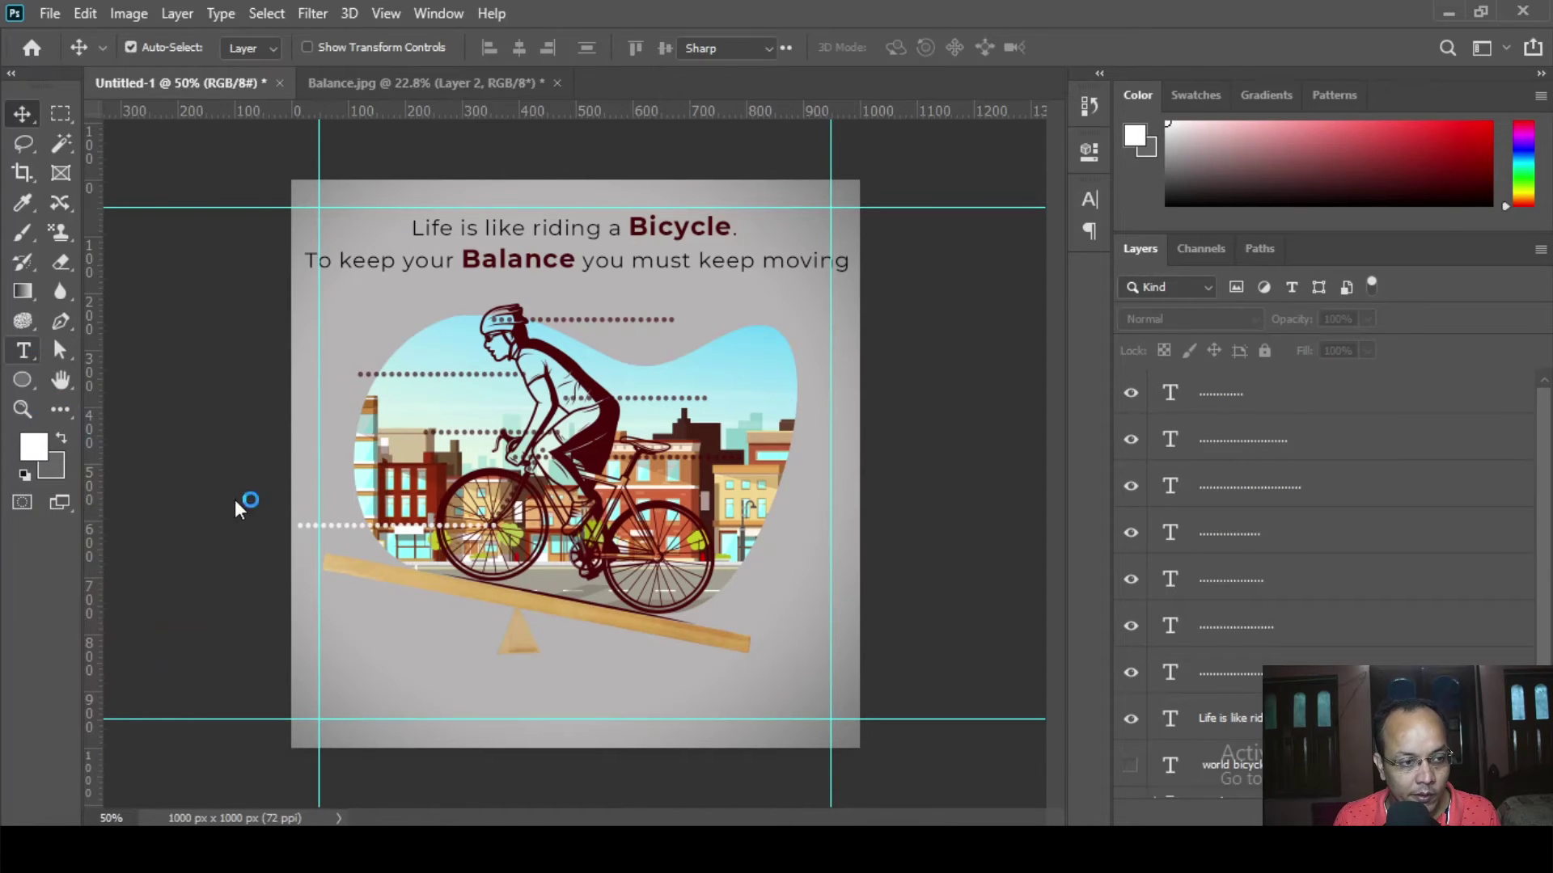
drag(501, 511, 606, 453)
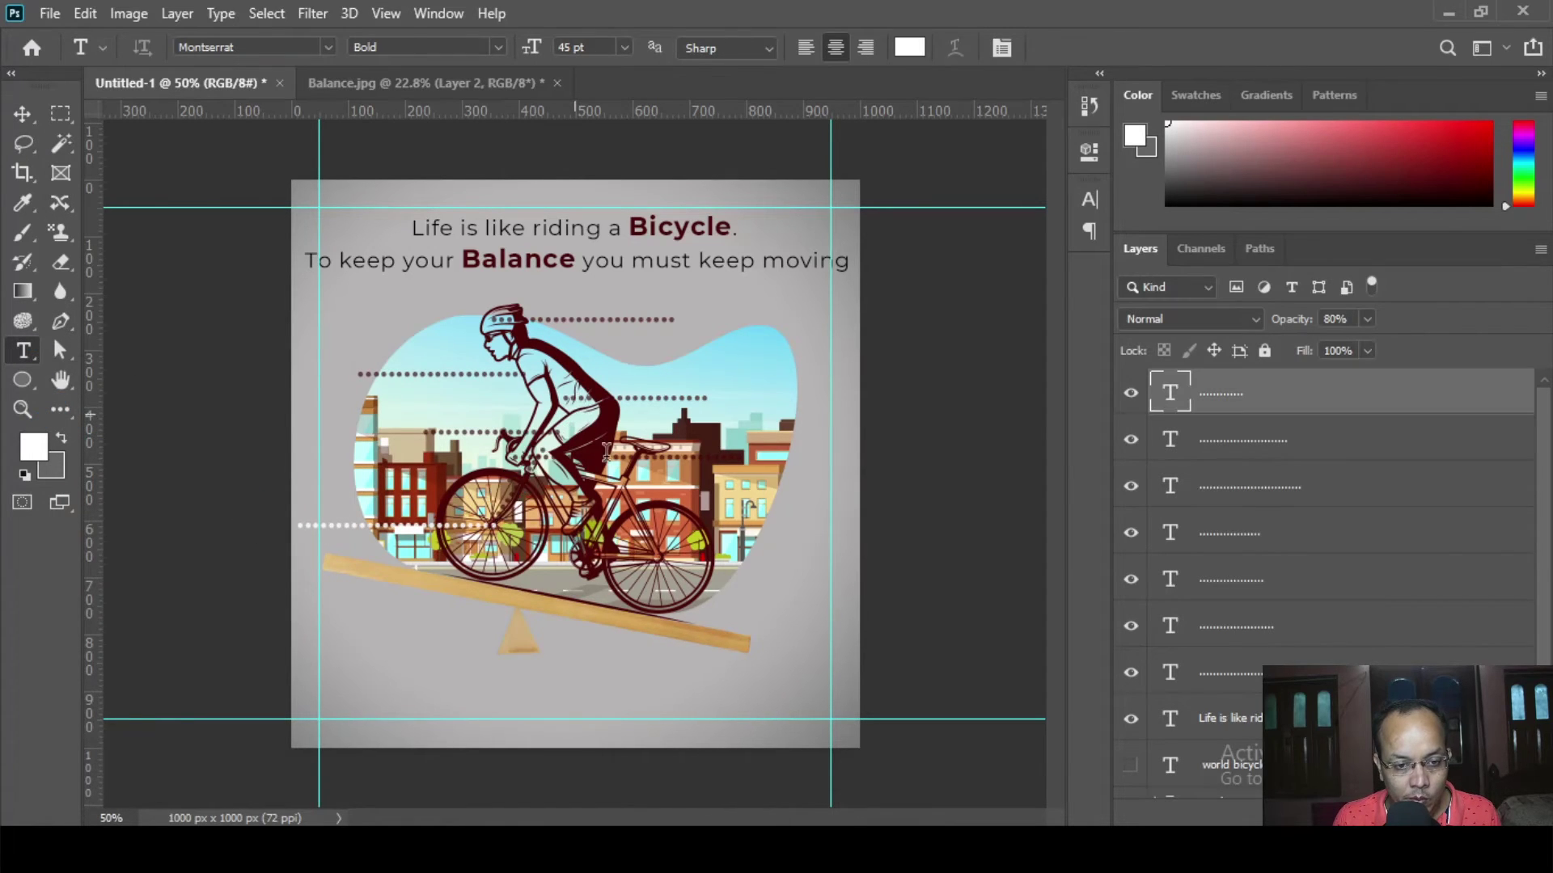
key(ctrl+a)
click(28, 445)
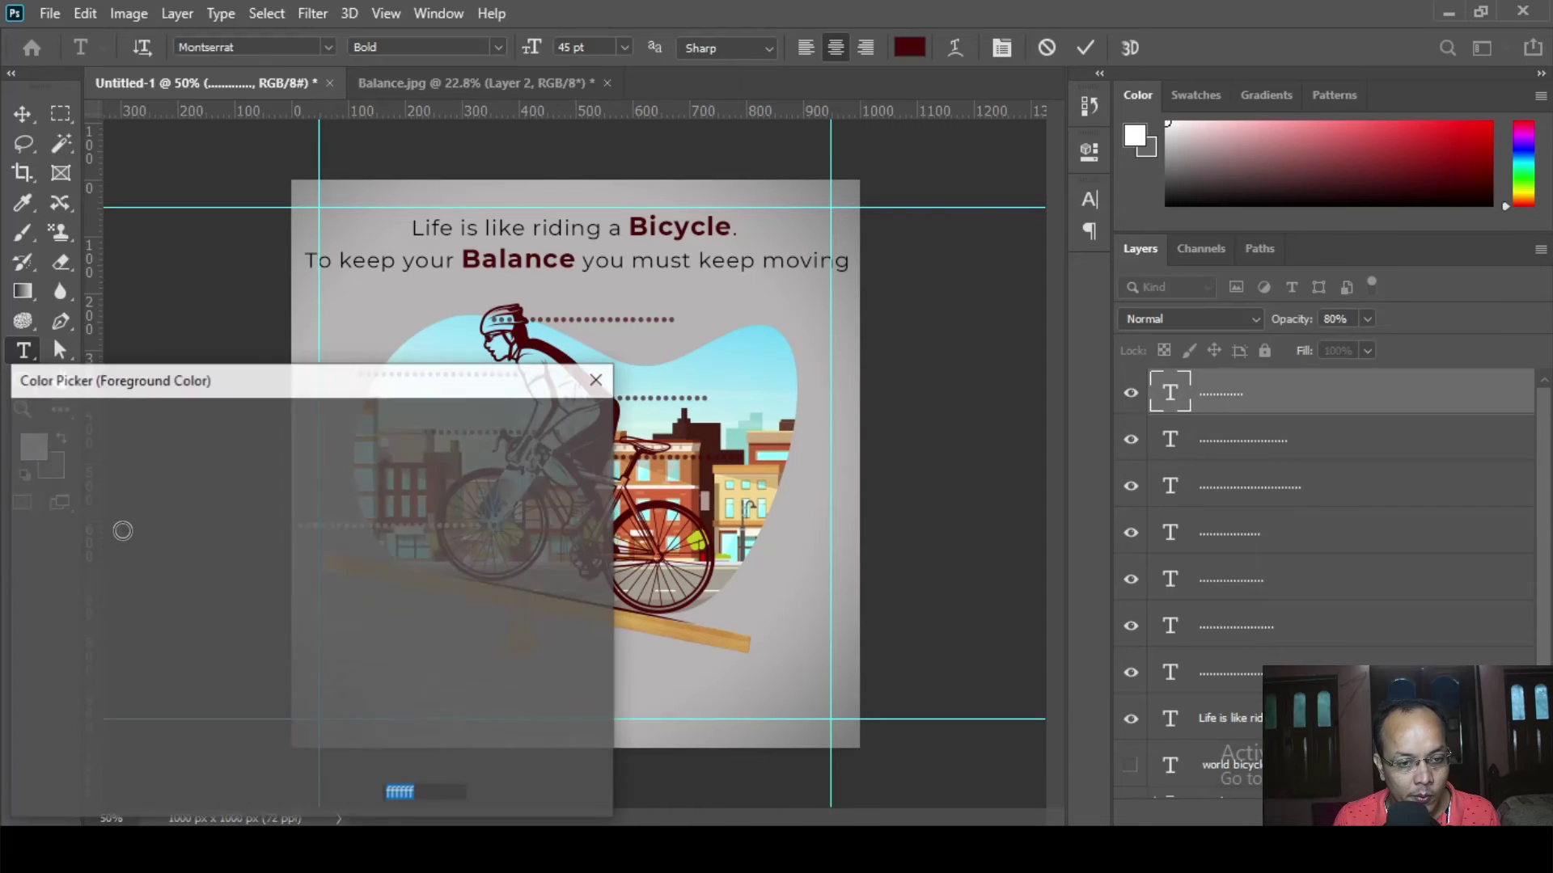
click(540, 426)
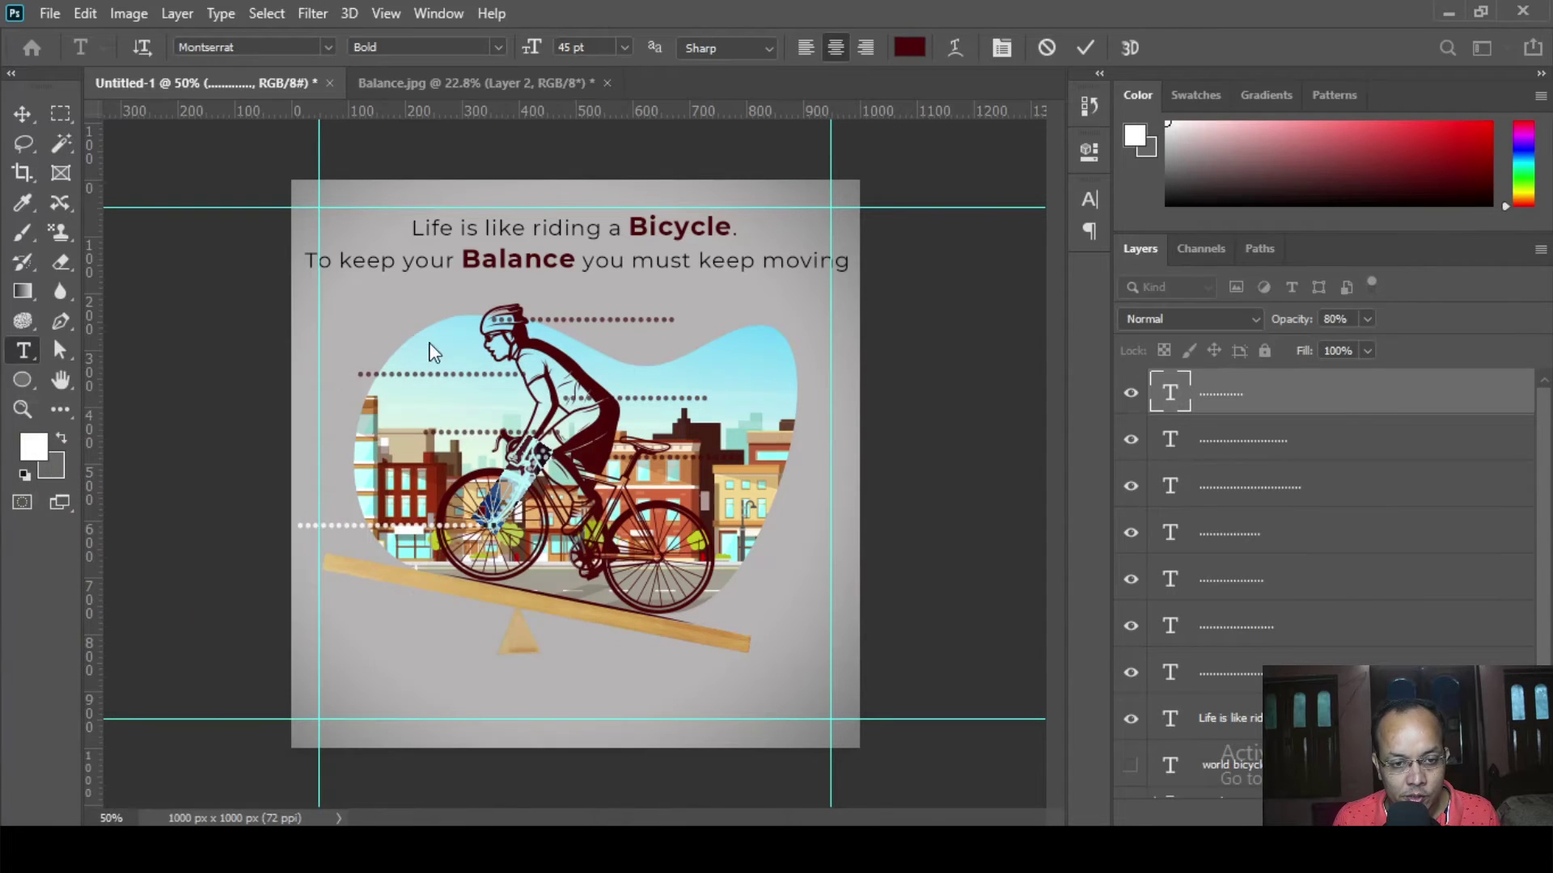
click(23, 114)
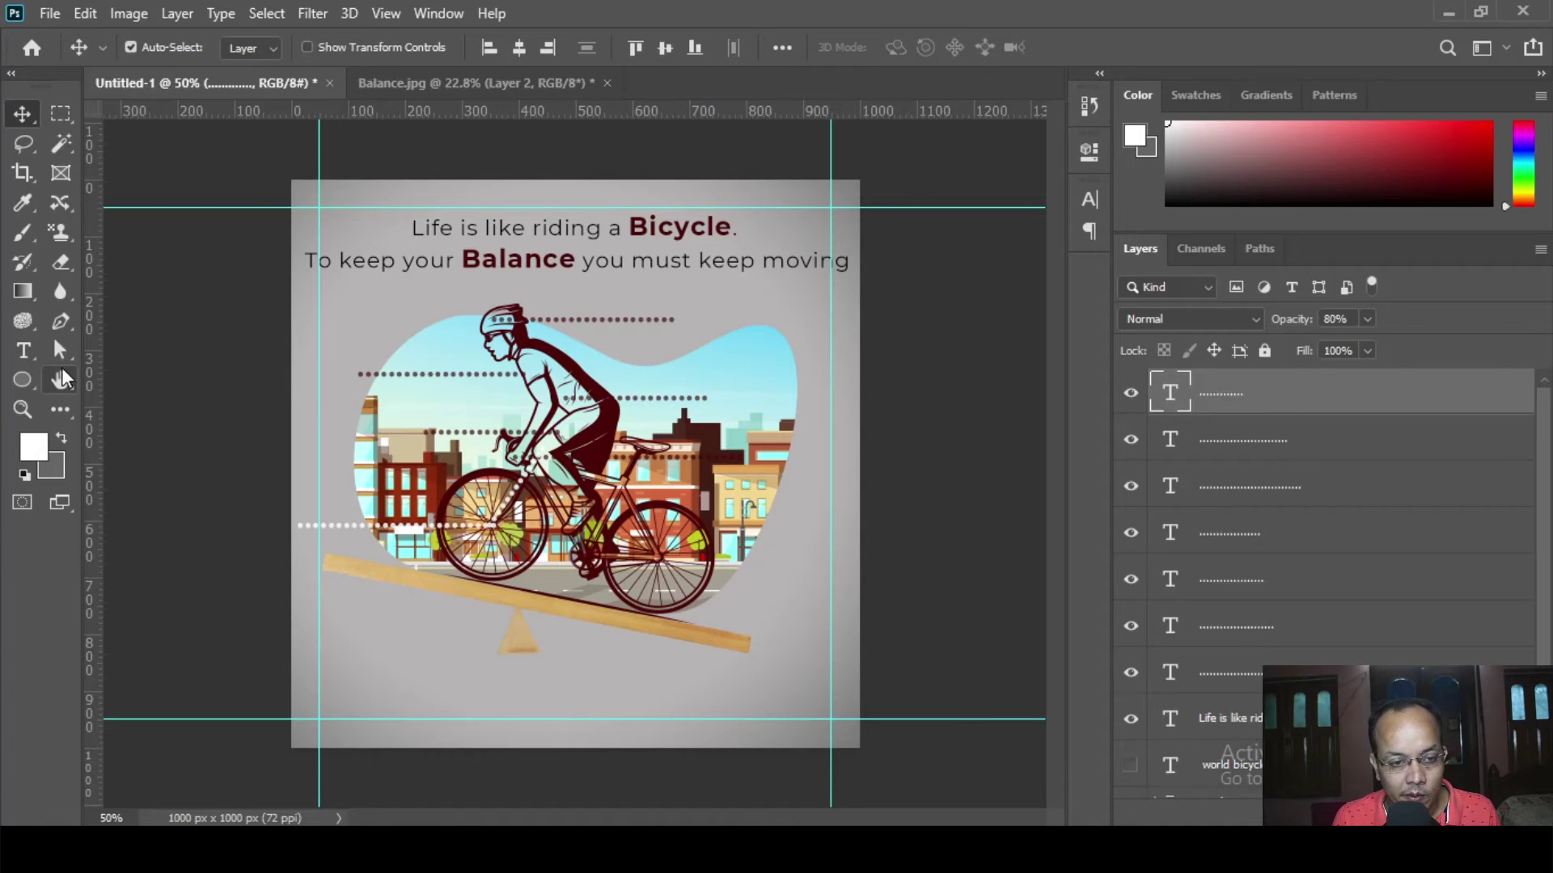
click(1311, 491)
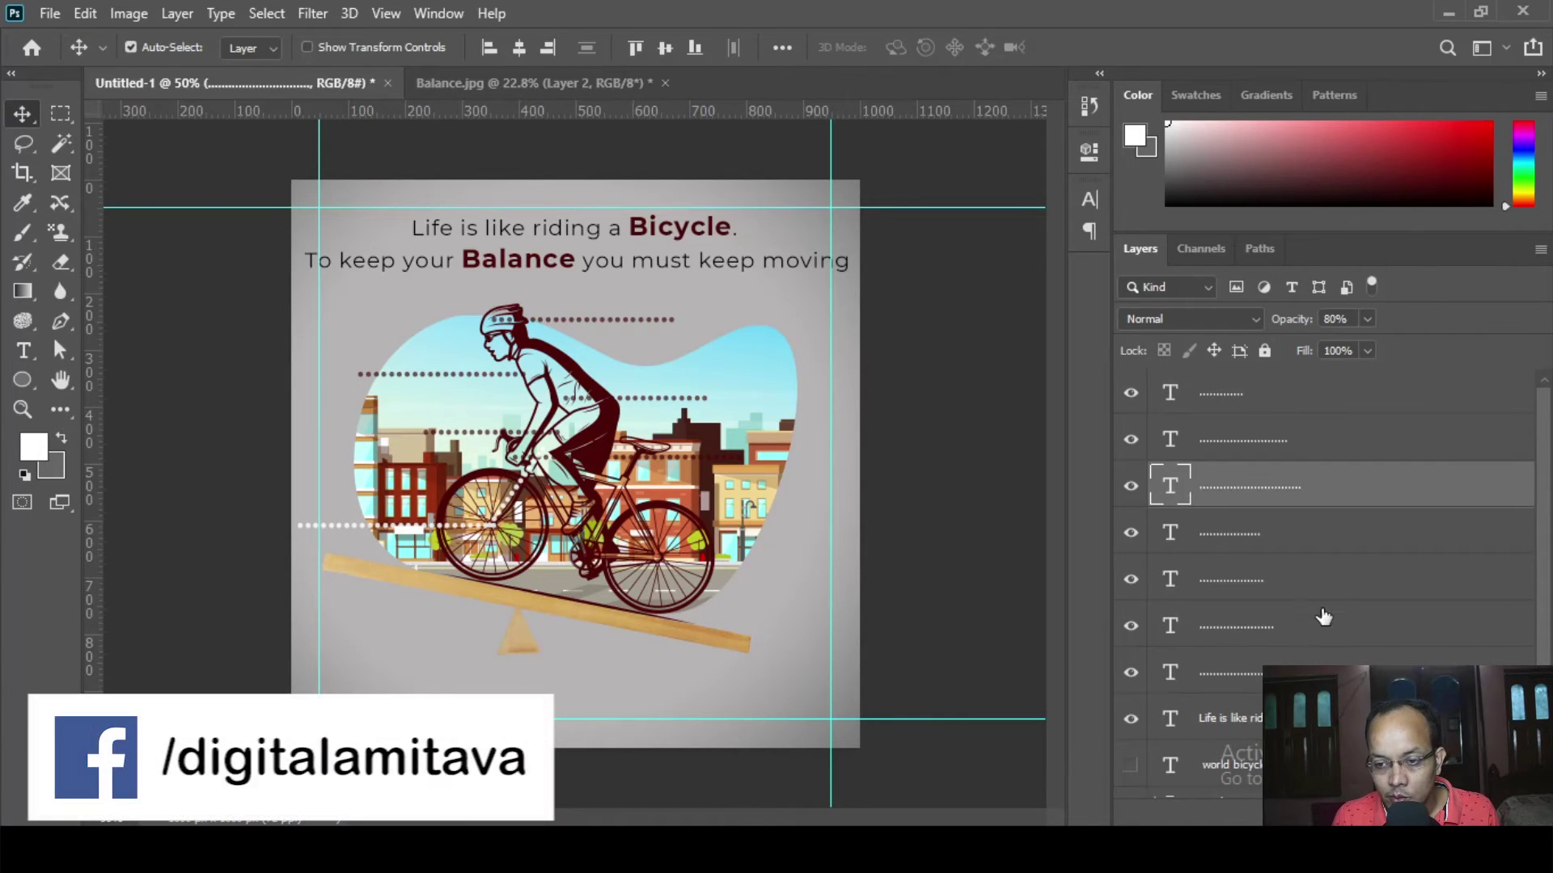
click(34, 454)
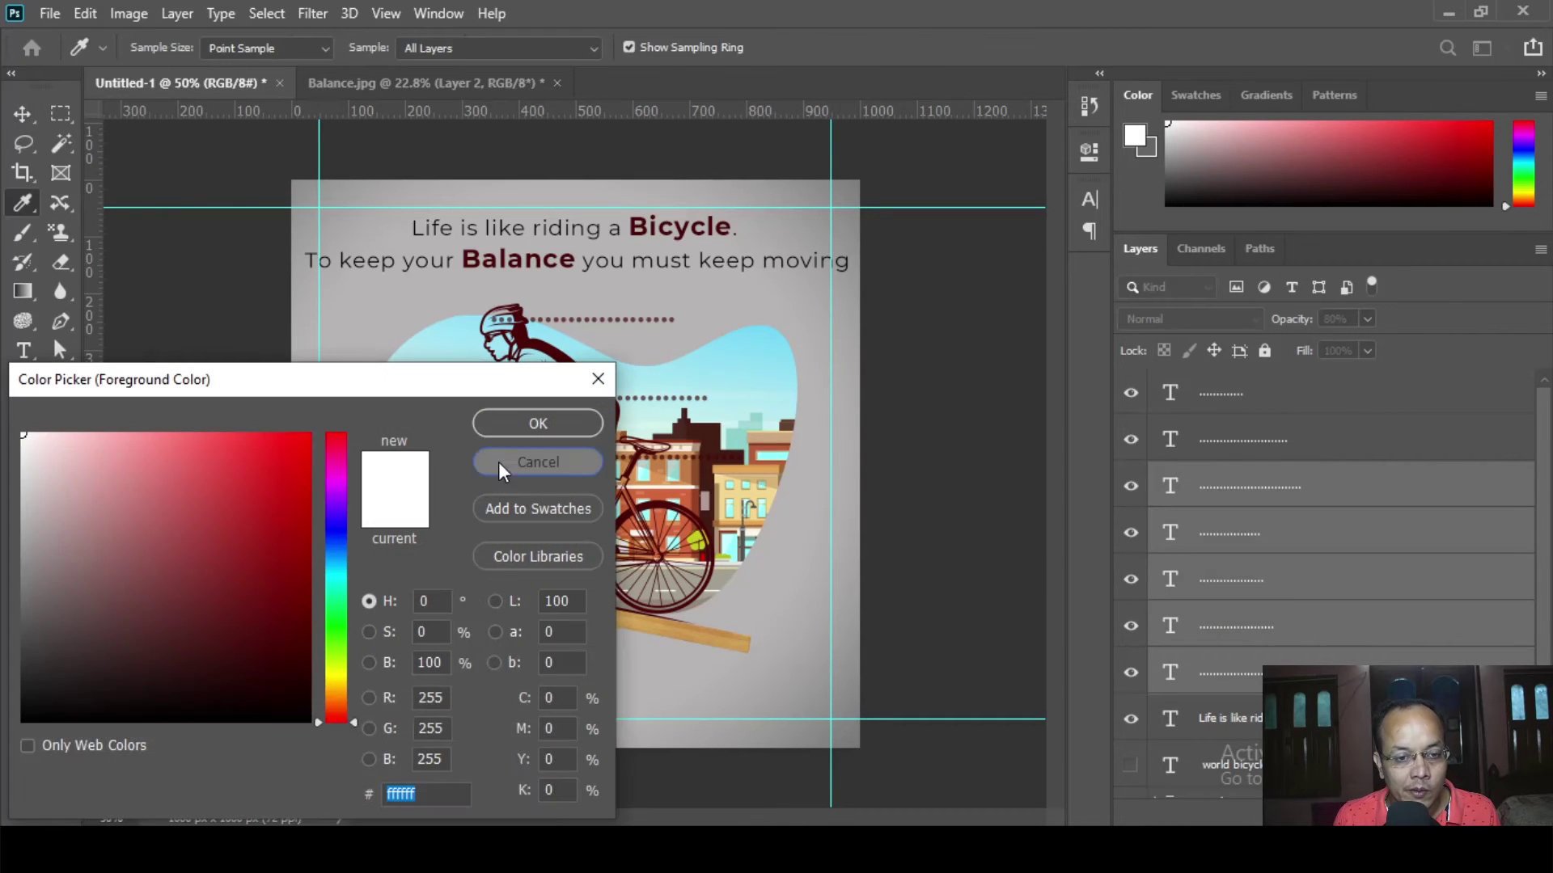
click(530, 459)
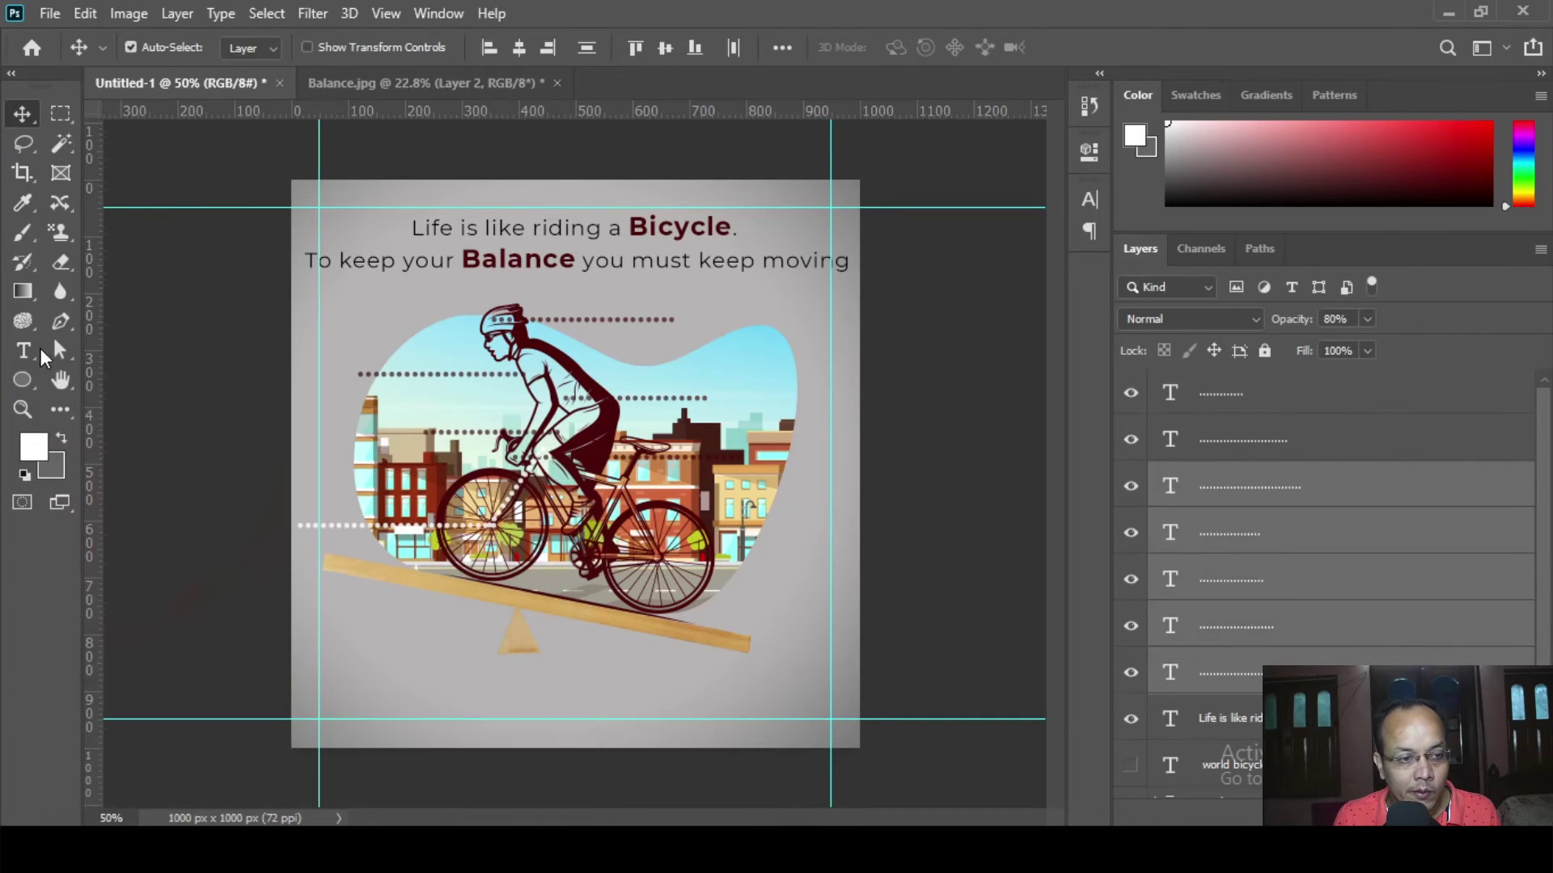
- Try white (ffffff) on the dotted line at the cyclist's back and undo the recolouring
double_click(637, 399)
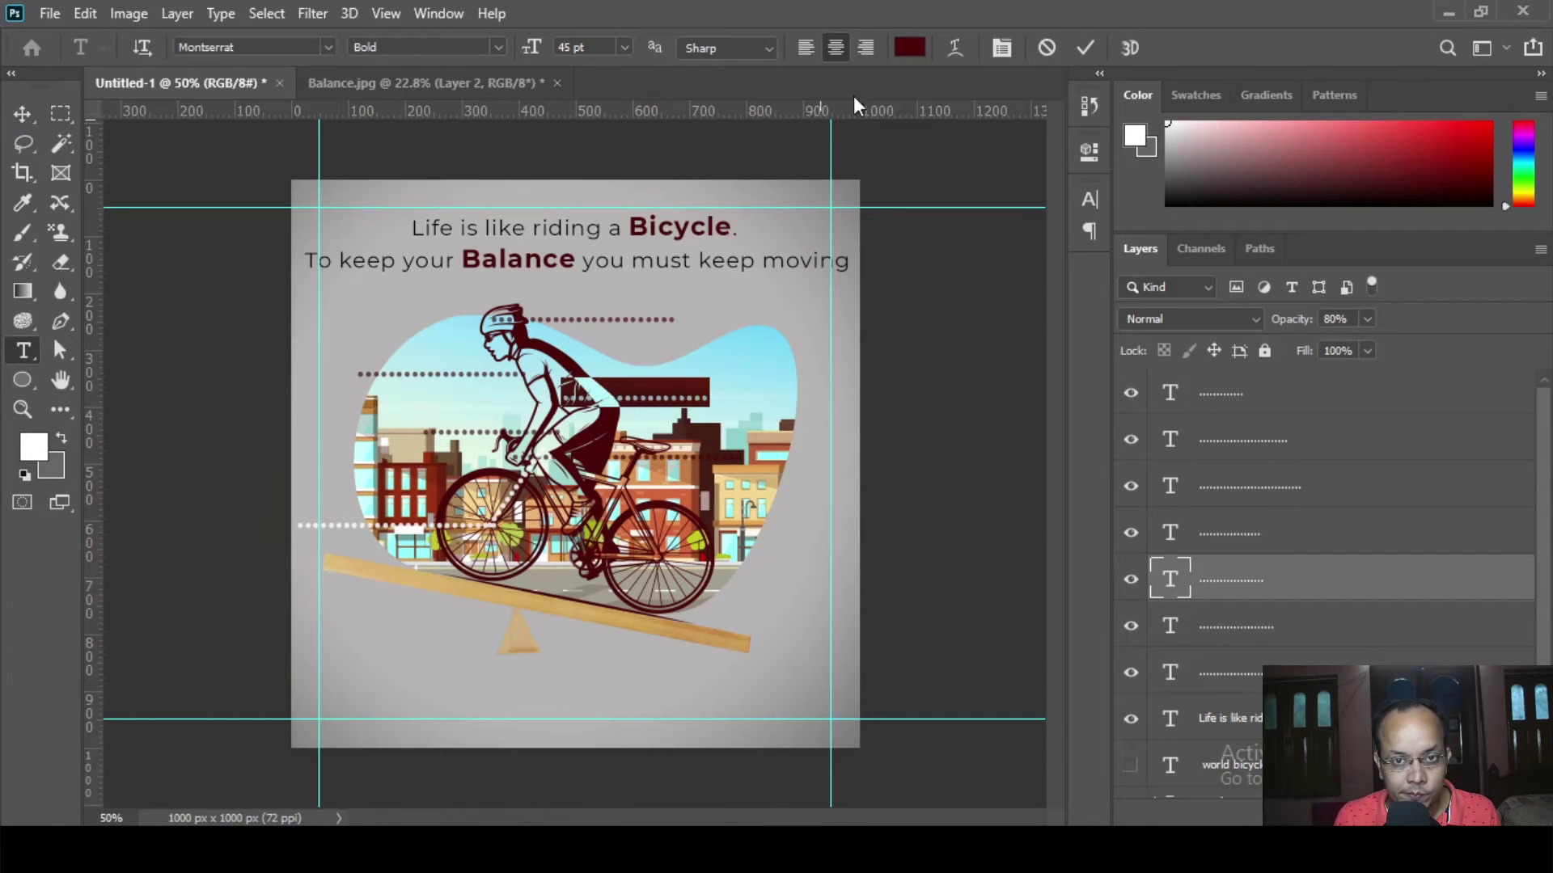
click(907, 48)
drag(89, 457, 2, 397)
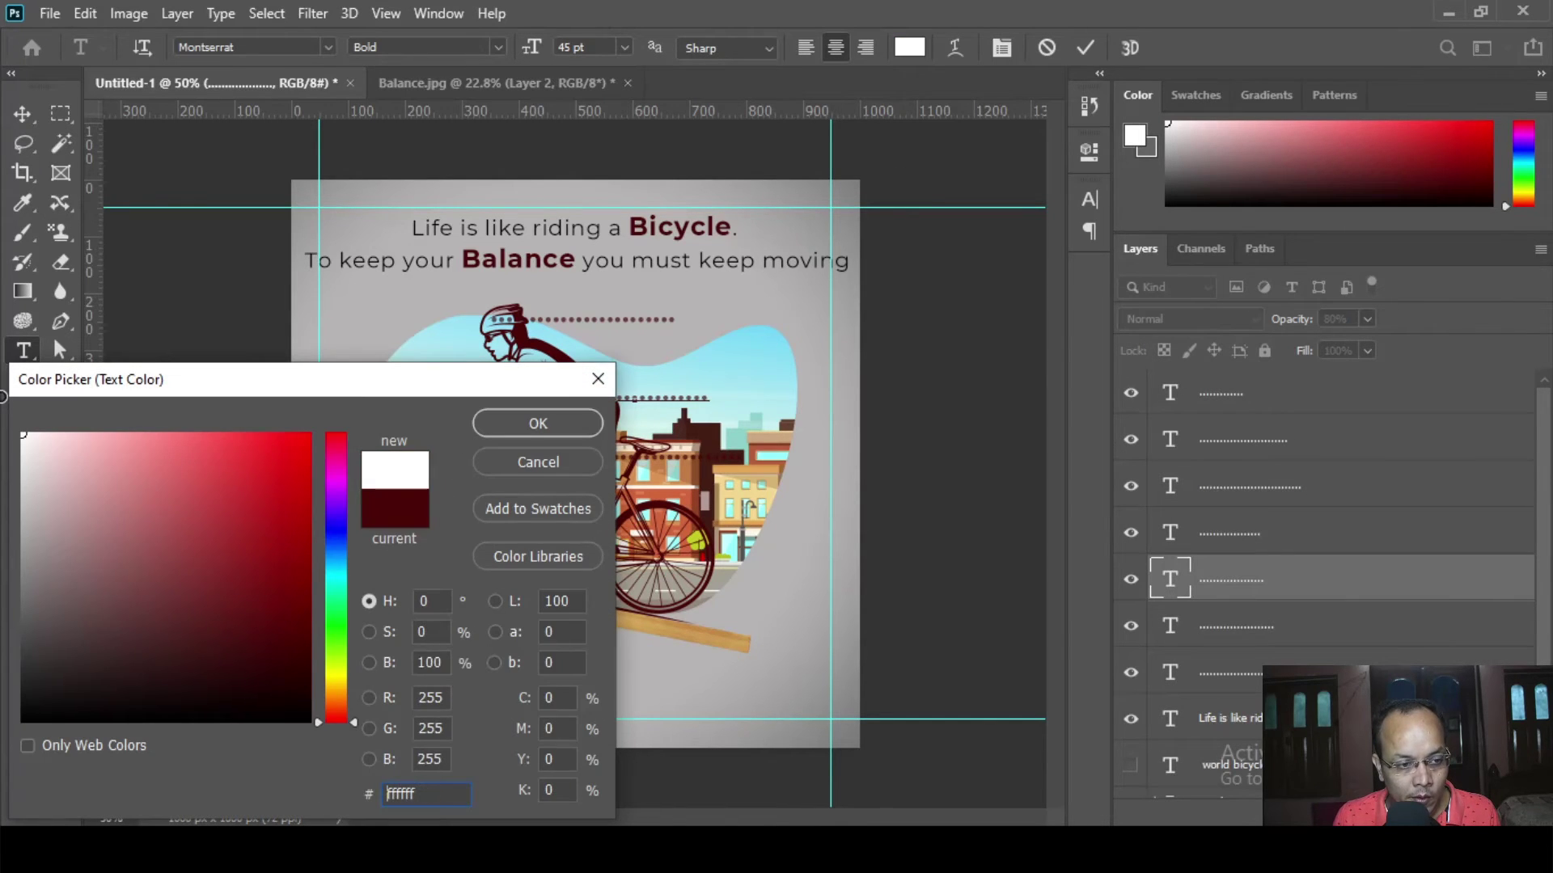
click(538, 423)
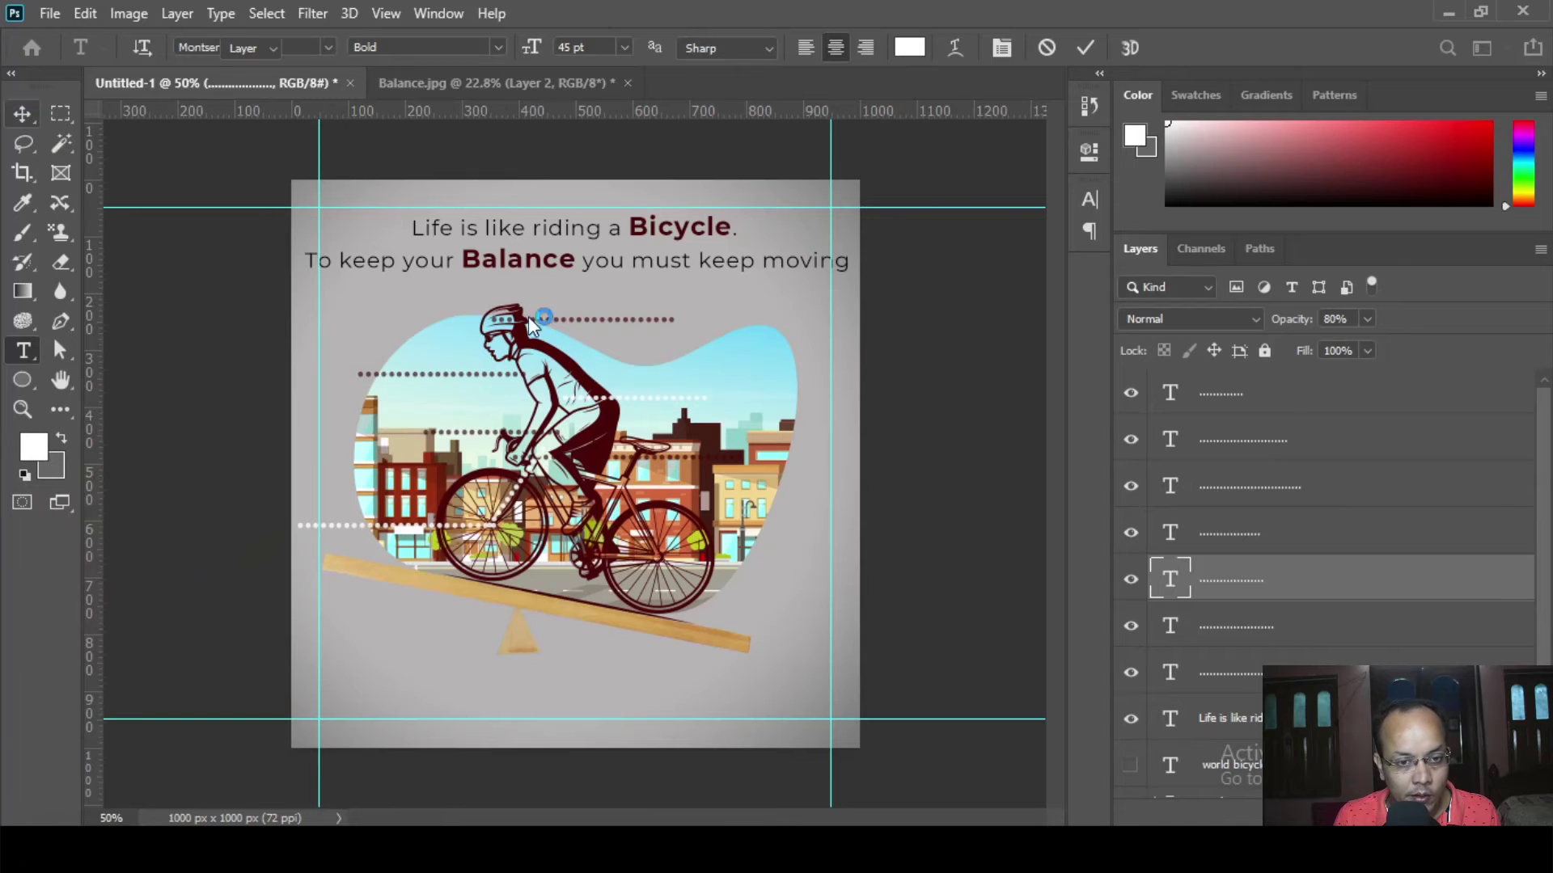
key(ctrl+z)
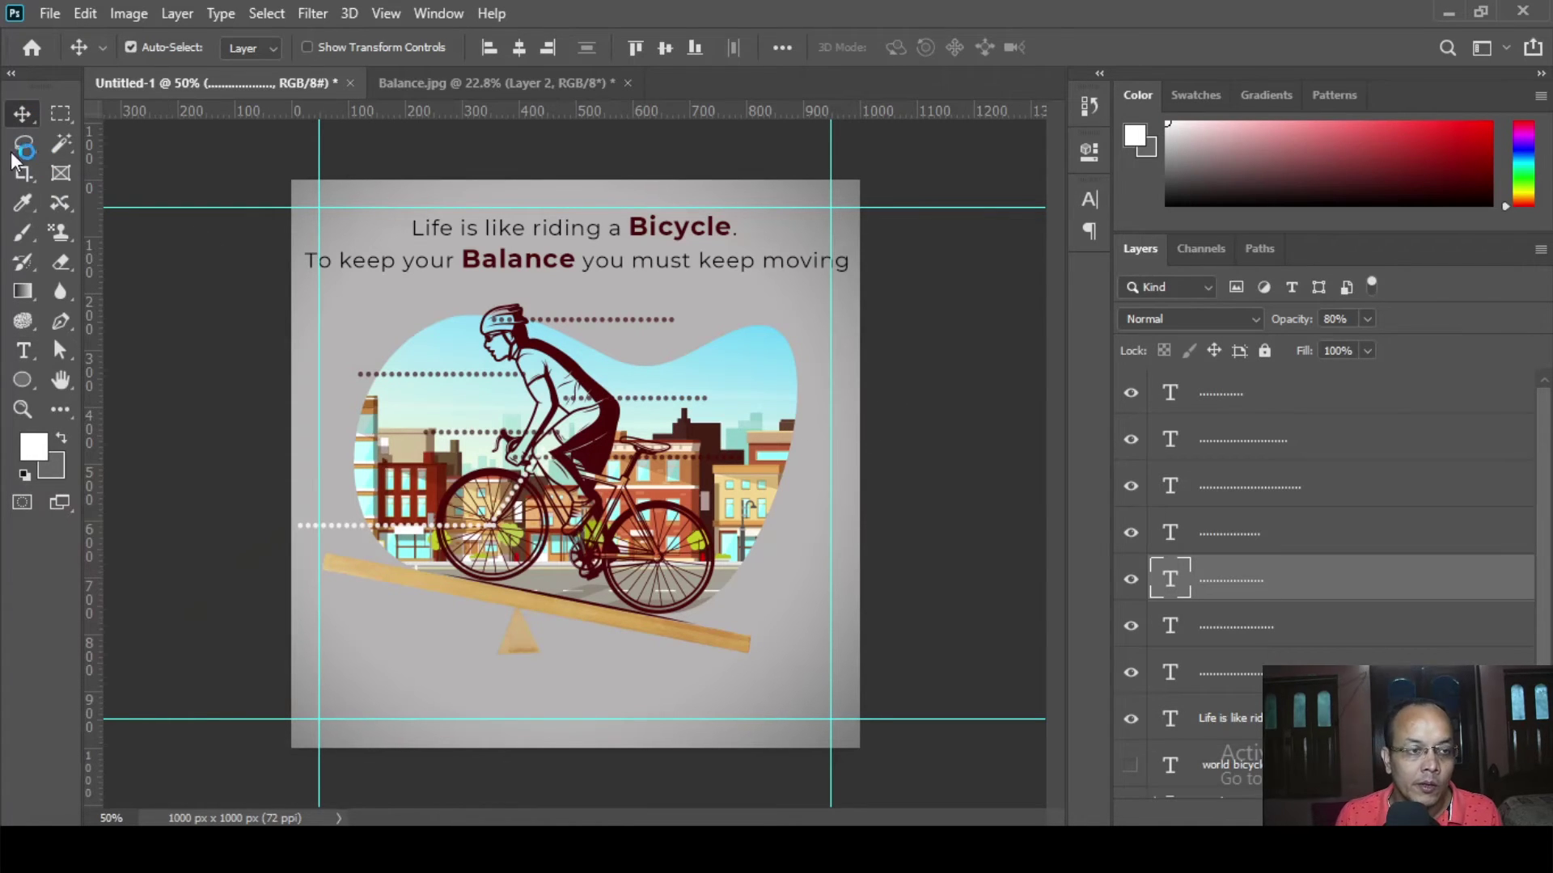
click(772, 368)
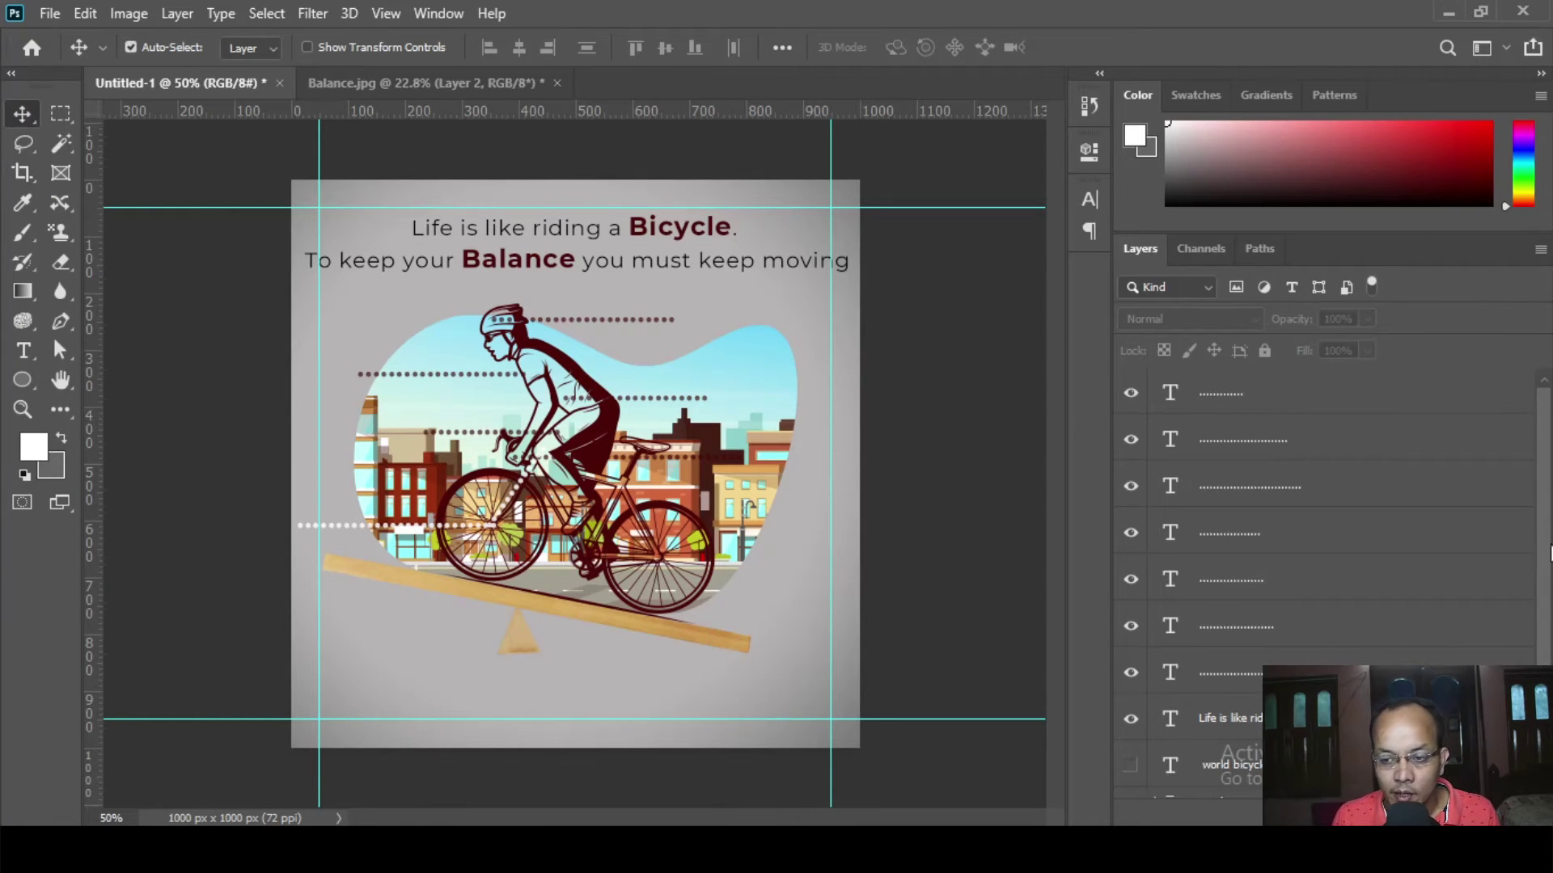
- Show the "world bicycle day 2021" text layer, copy and remove its "reduce anxiety and depression" line, and hide the layer again
scroll(1546, 544, down, 2)
click(1129, 655)
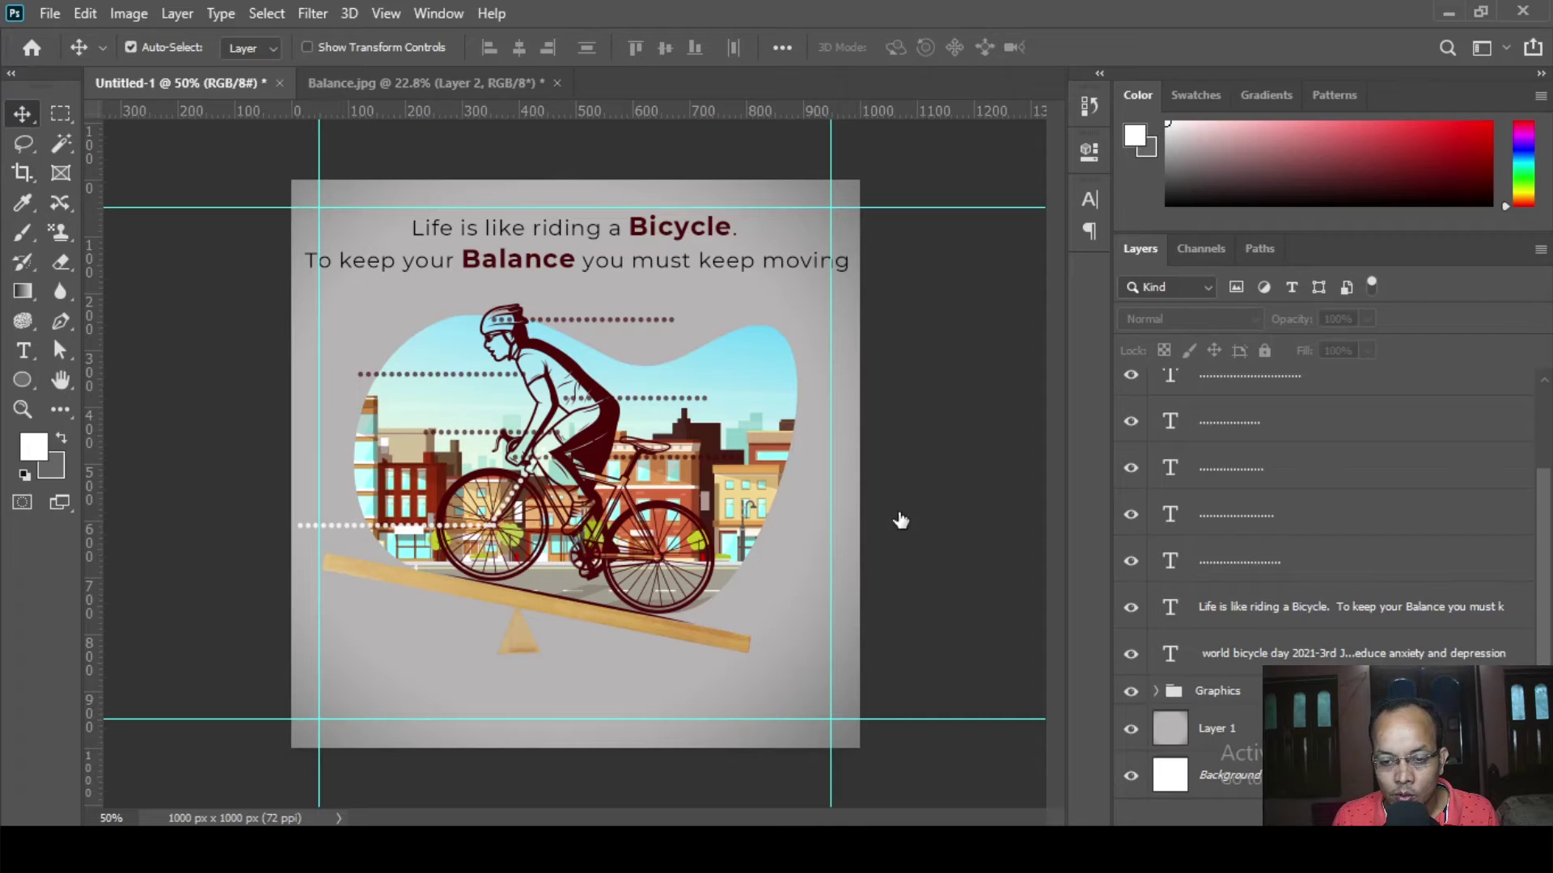
click(23, 351)
click(407, 341)
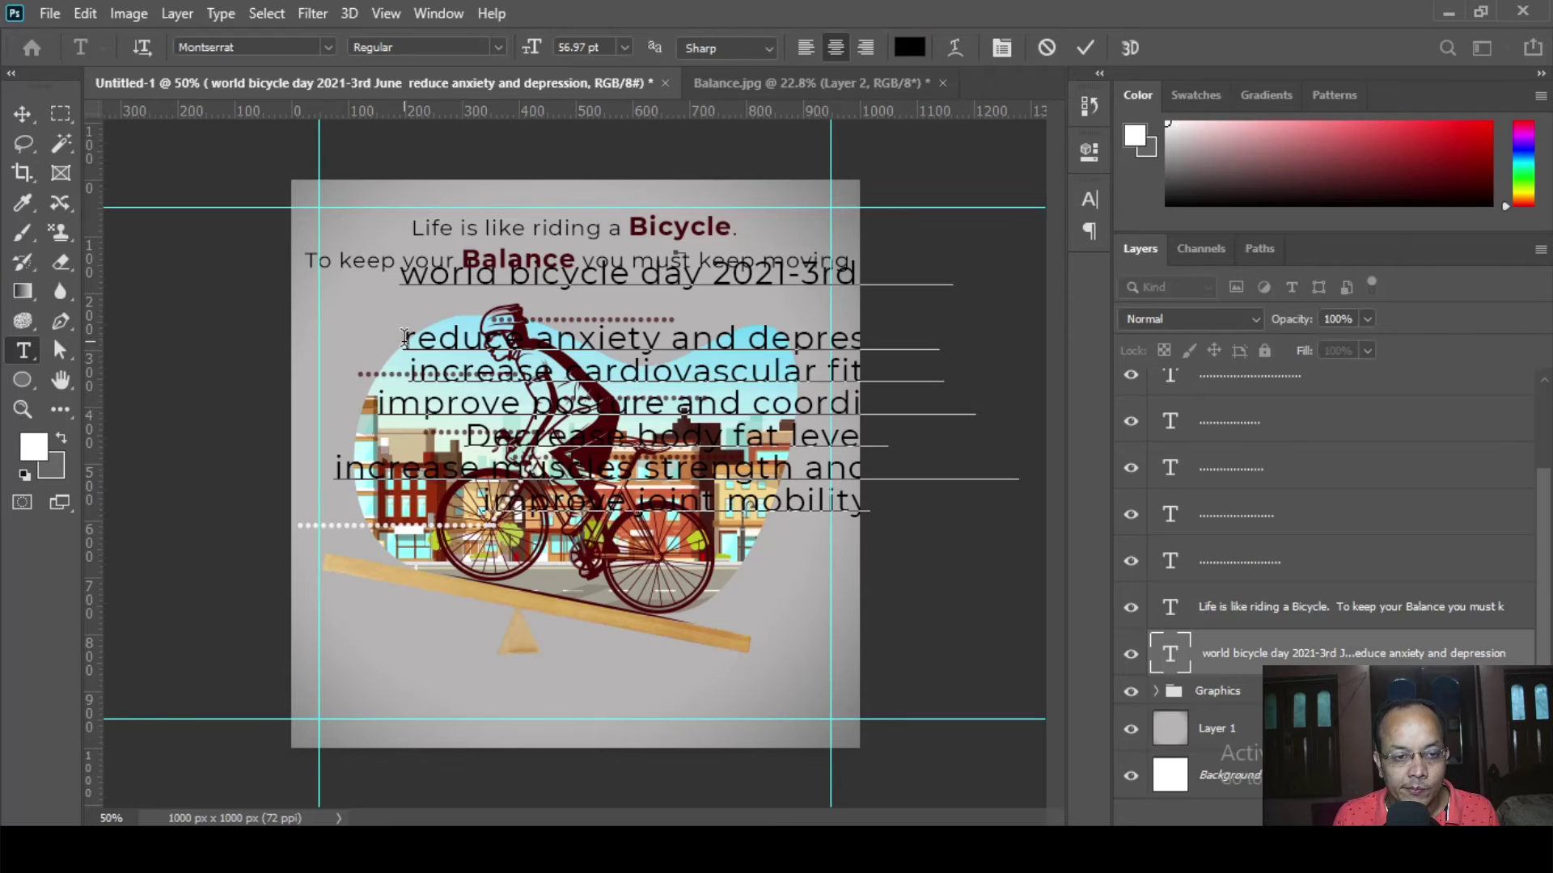
key(shift+End)
key(ctrl+c)
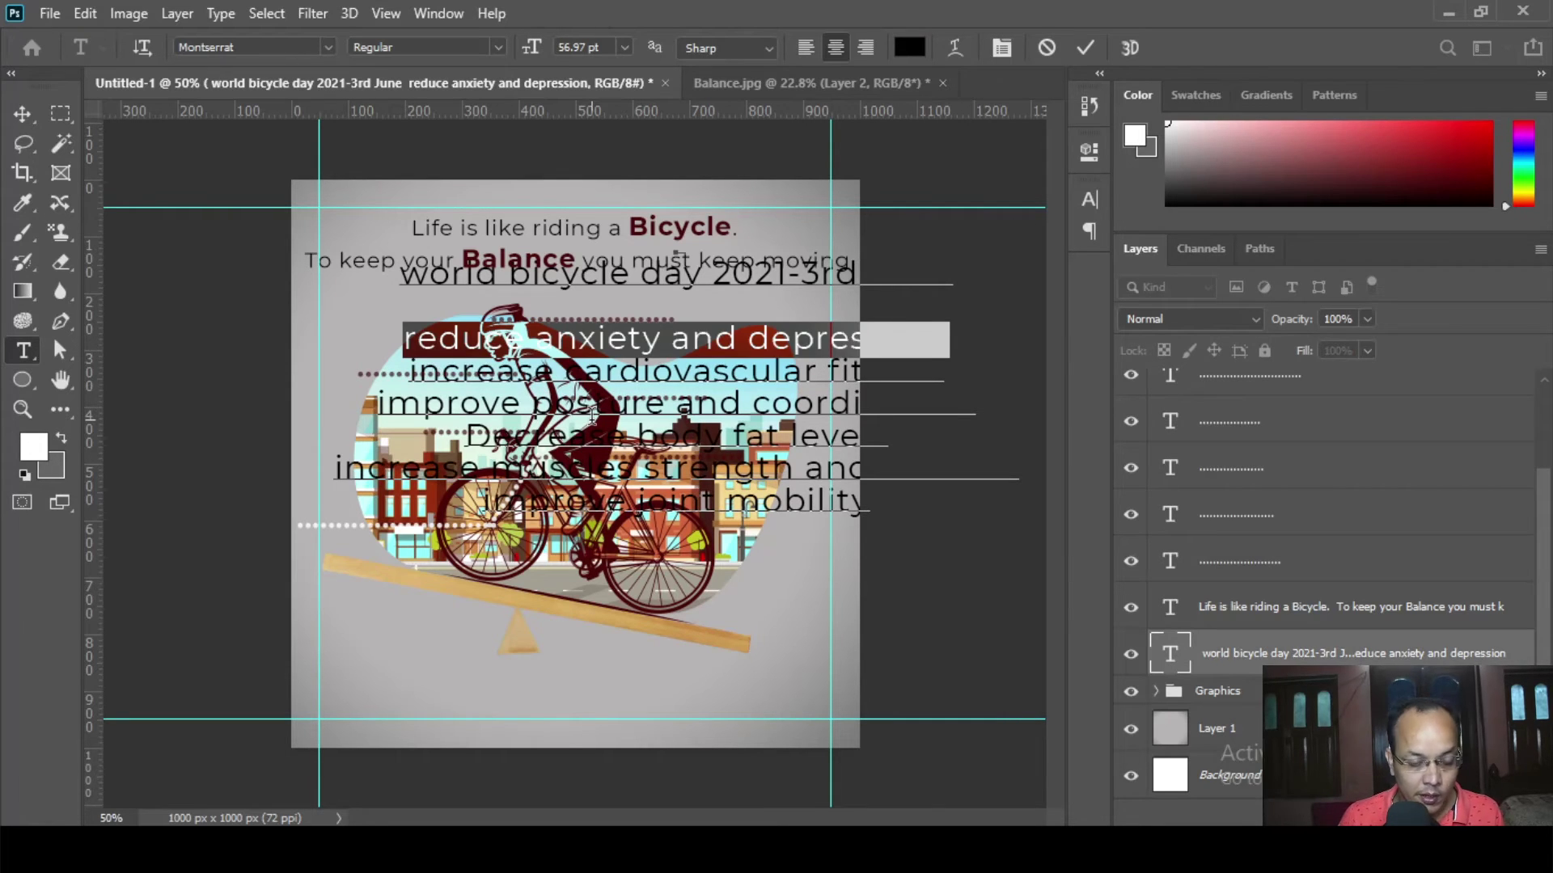
key(BackSpace)
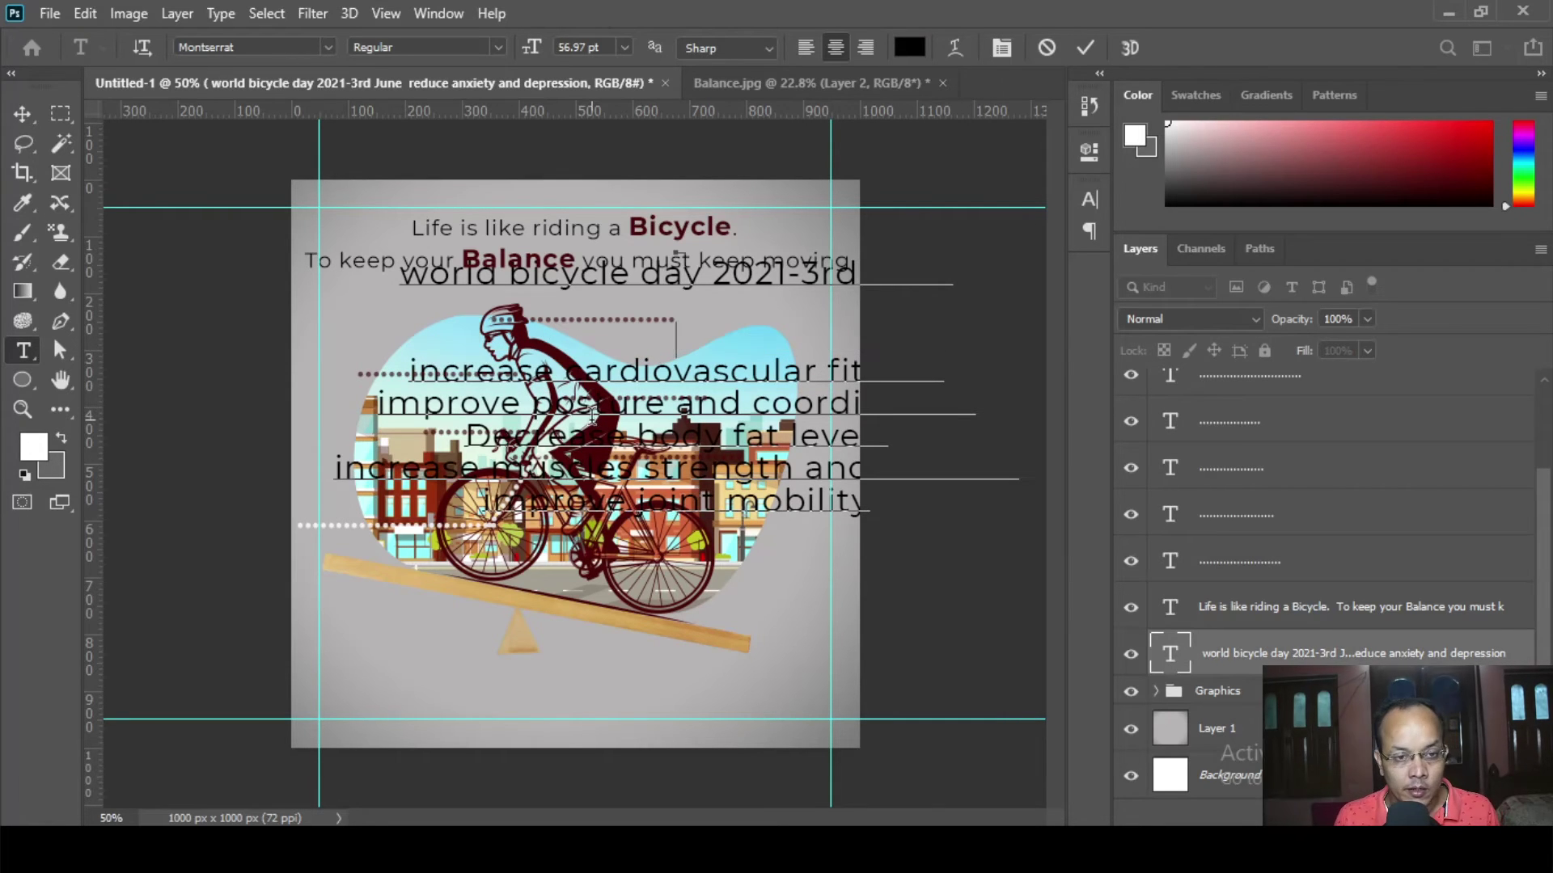
click(1130, 653)
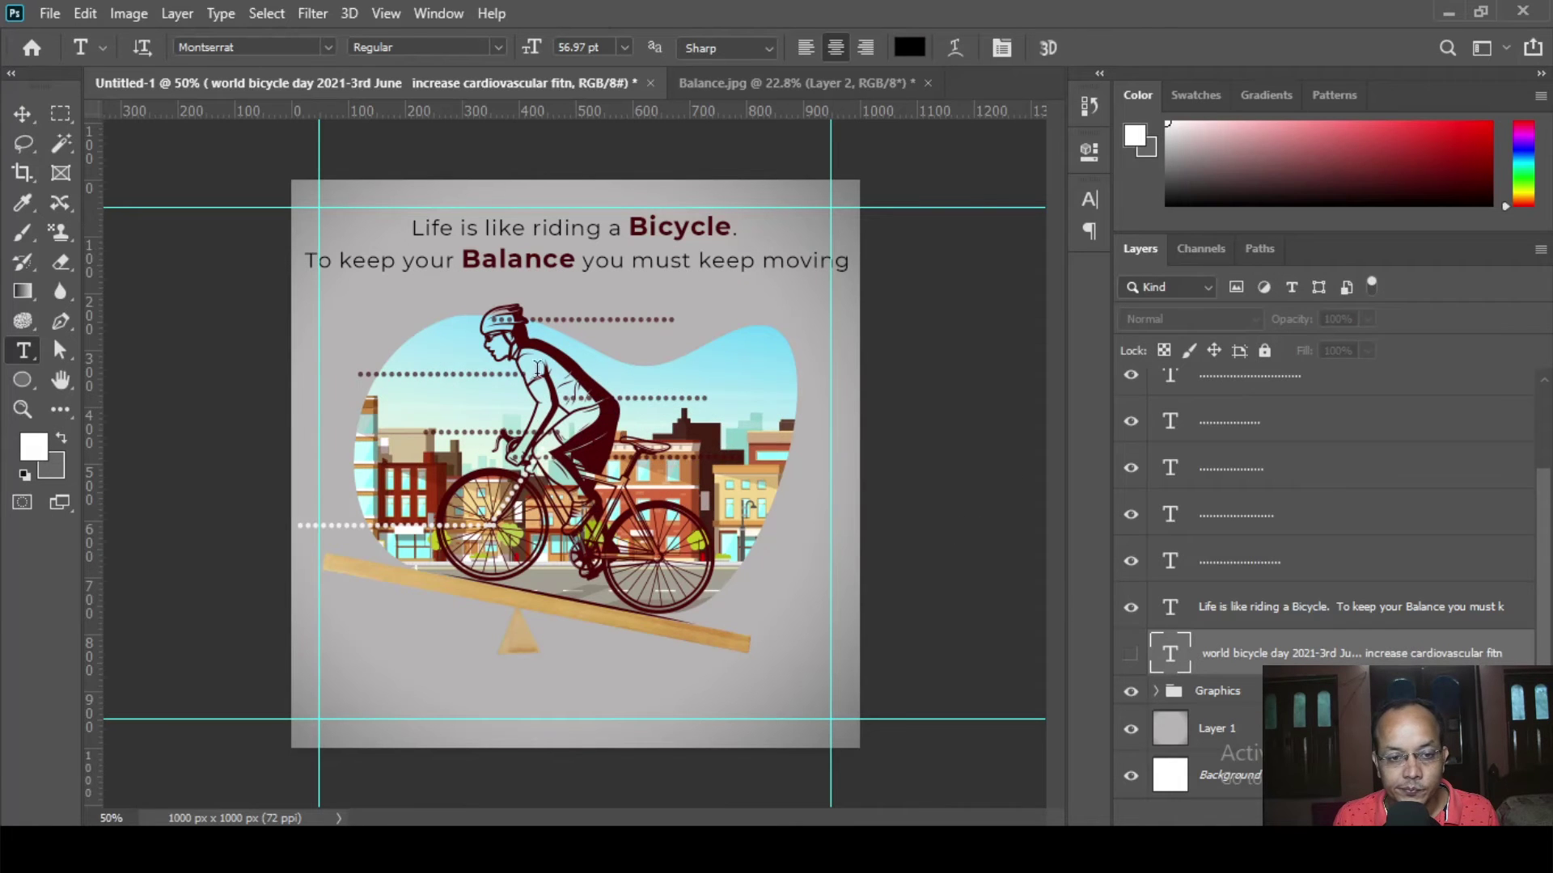
- Paste "reduce anxiety and depression" as a new text layer at 38.97 pt and place it above the top dotted line
click(377, 323)
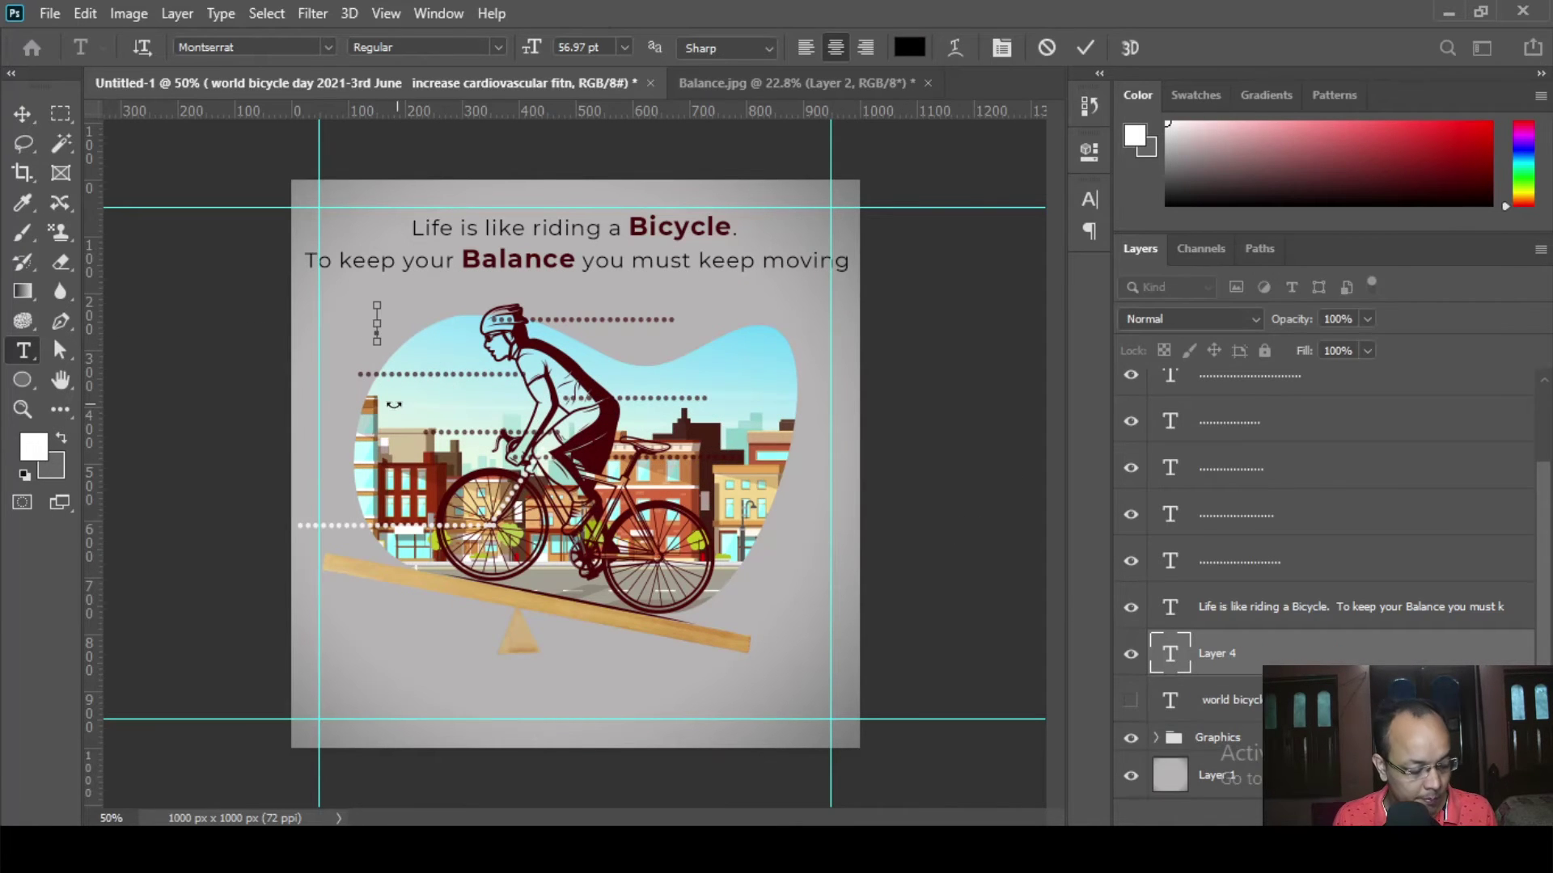
key(ctrl+v)
key(ctrl+a)
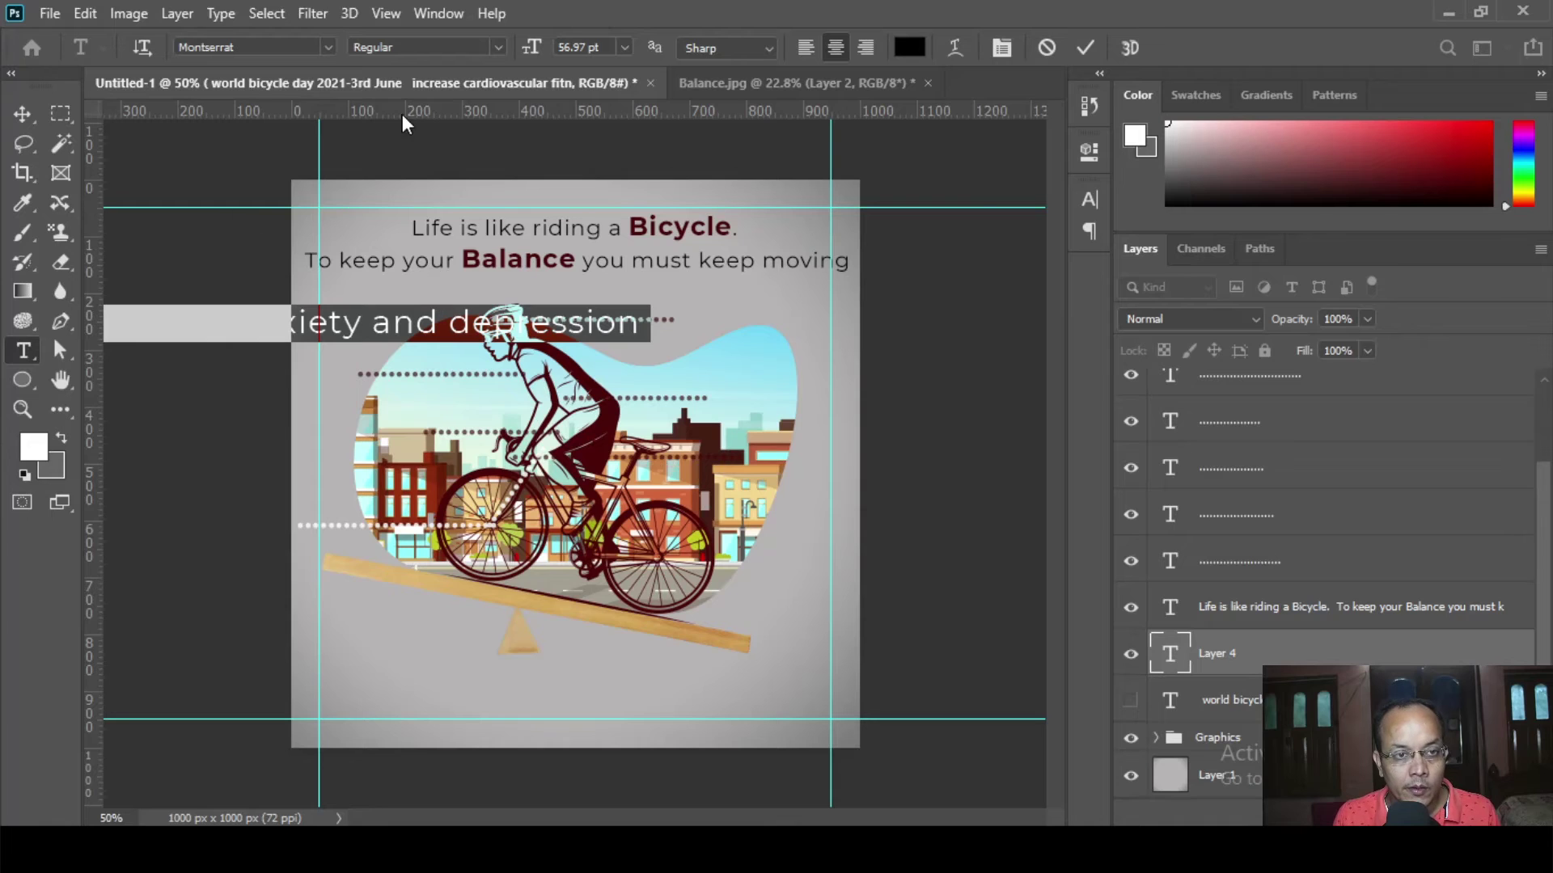
drag(530, 56, 509, 58)
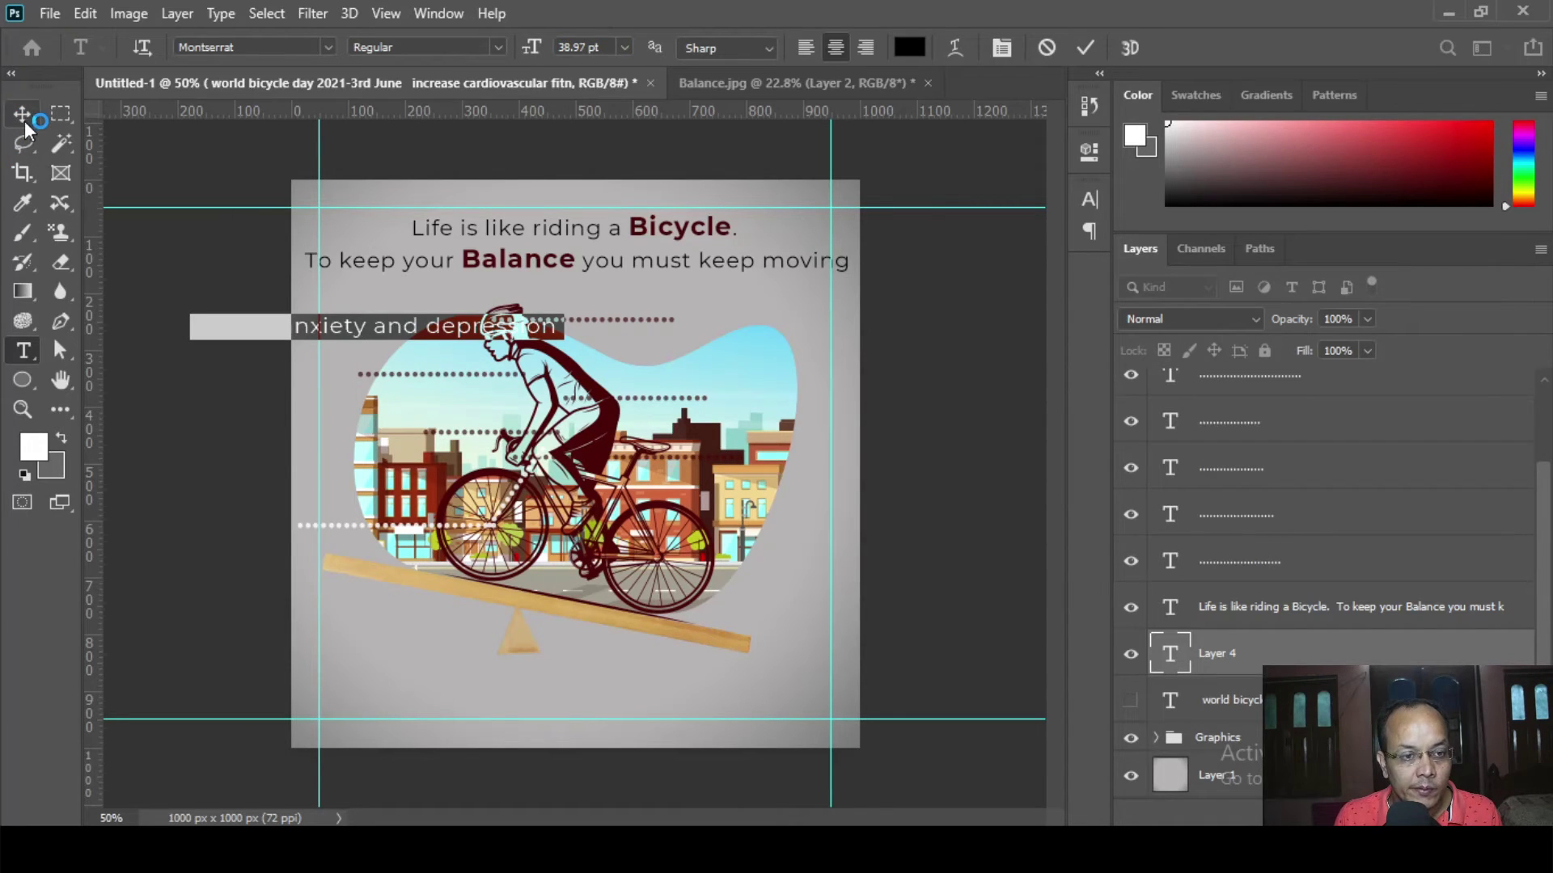
click(22, 114)
drag(384, 333, 724, 304)
click(23, 350)
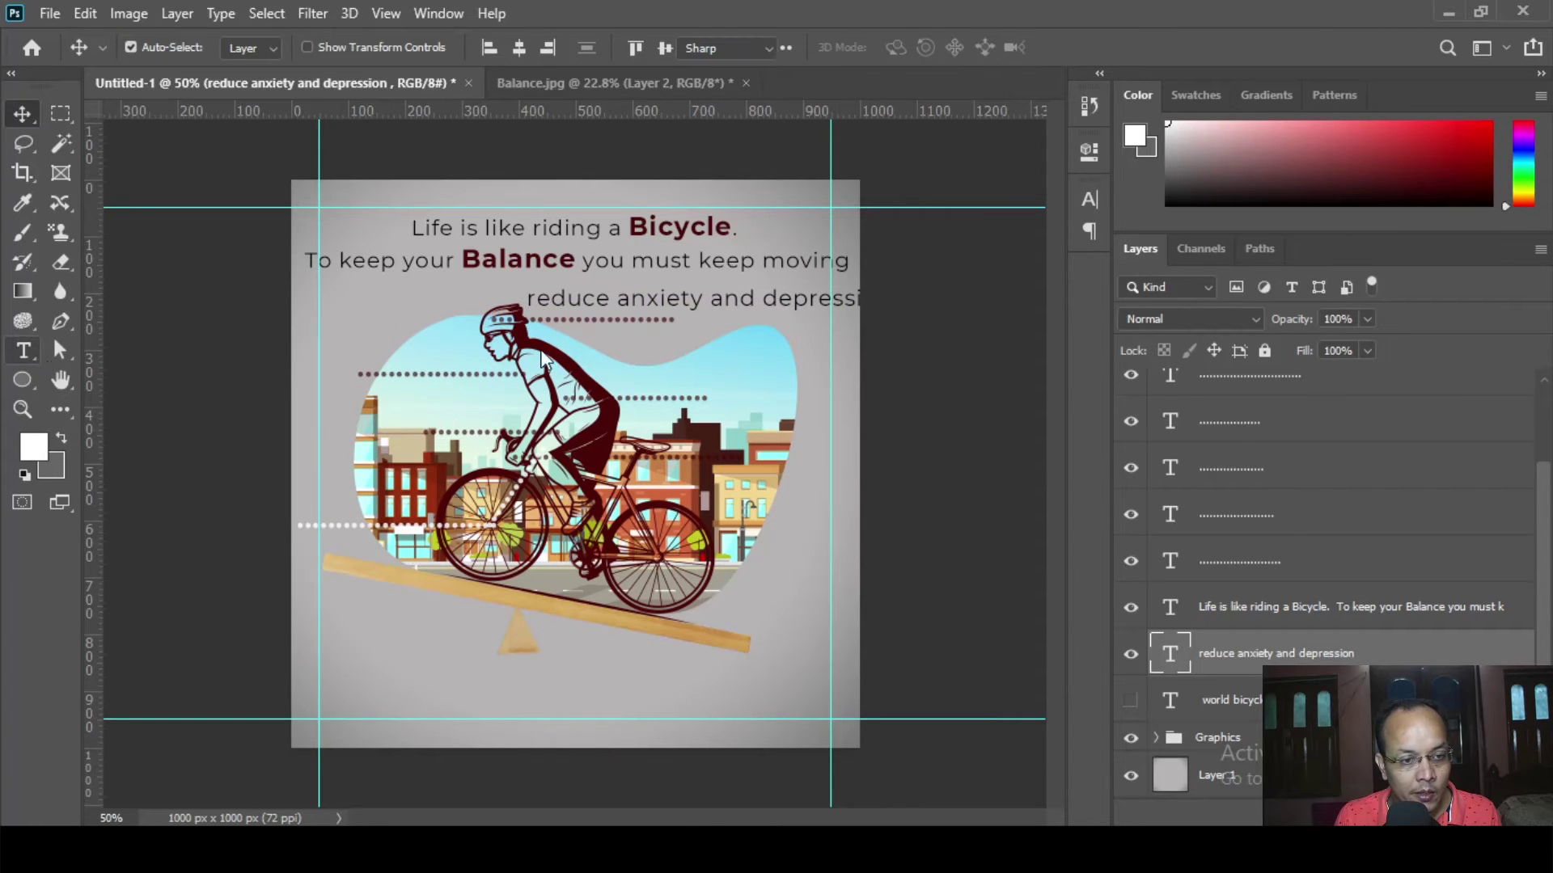
- Set the "reduce anxiety and depression" label to 30 pt and move it over the top dotted line
click(703, 299)
key(ctrl+a)
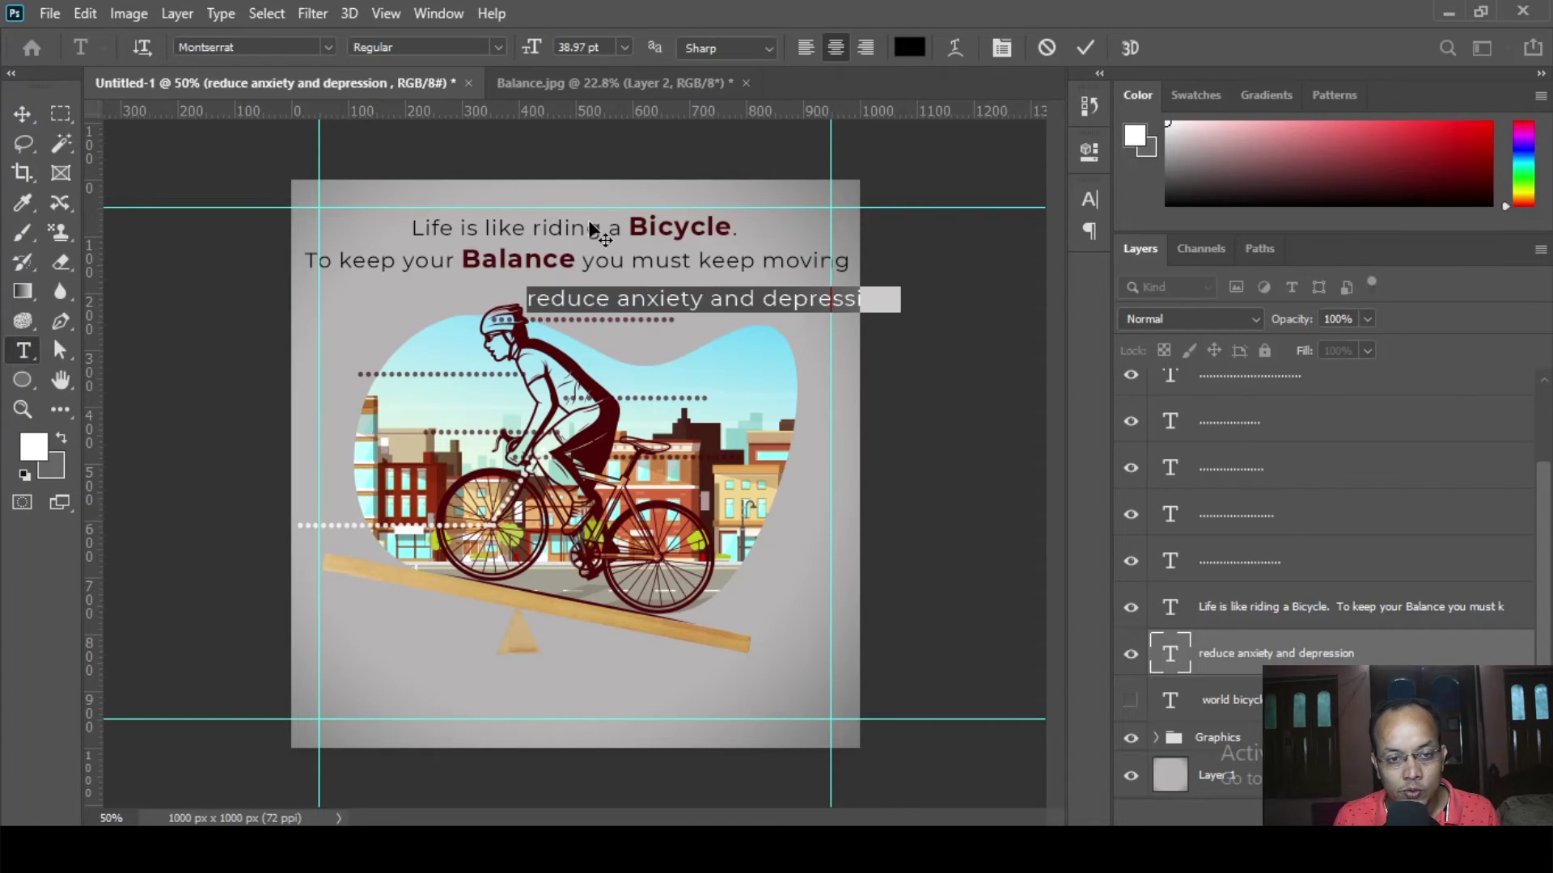
click(610, 50)
text(30)
key(Return)
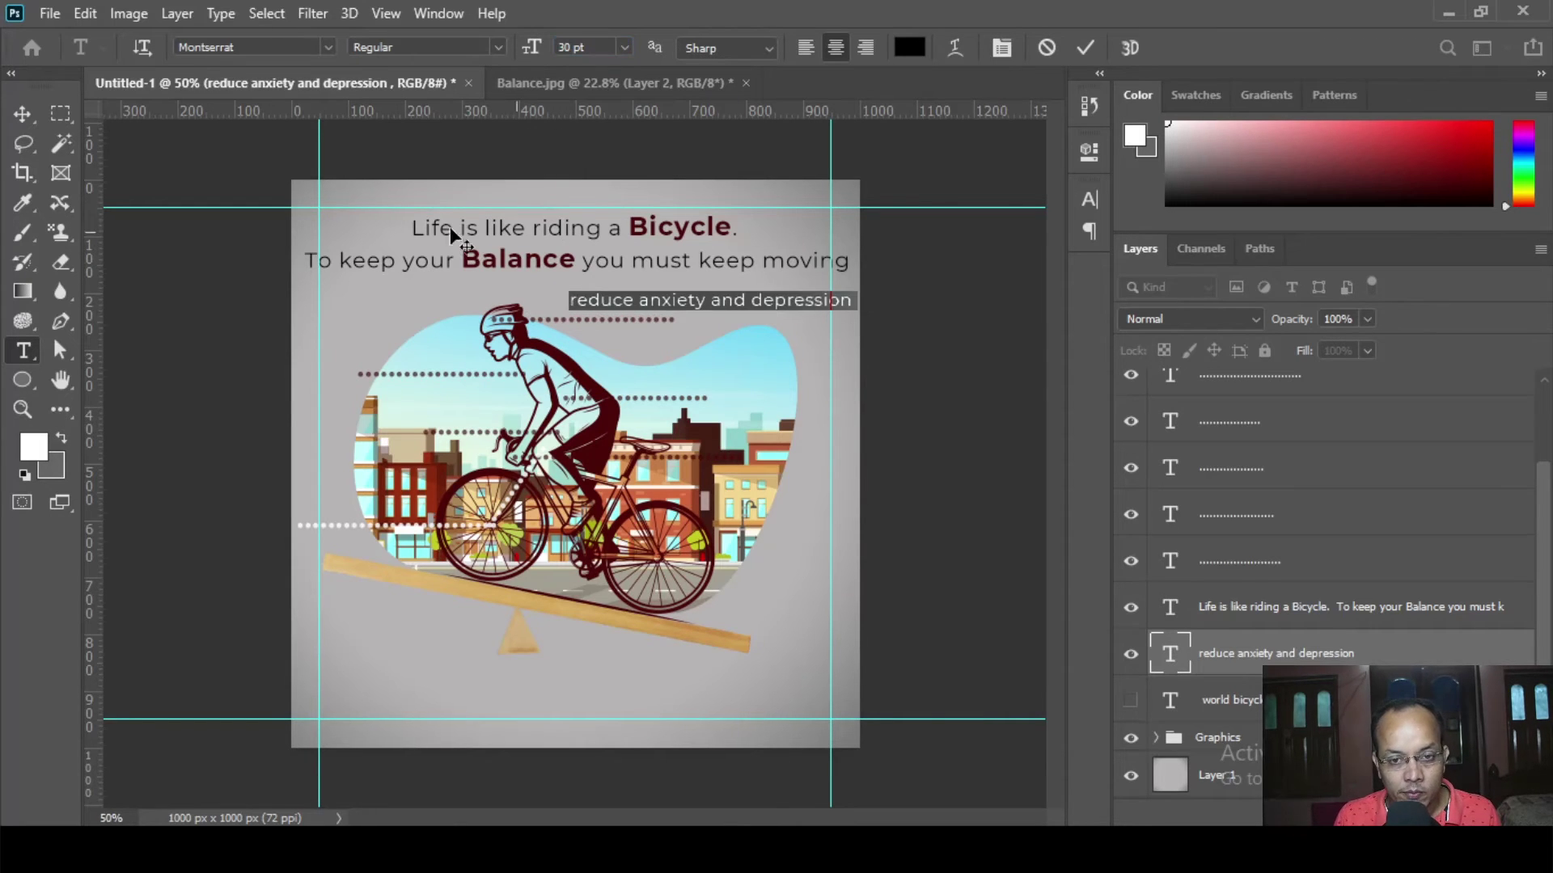
click(22, 114)
drag(732, 300, 694, 299)
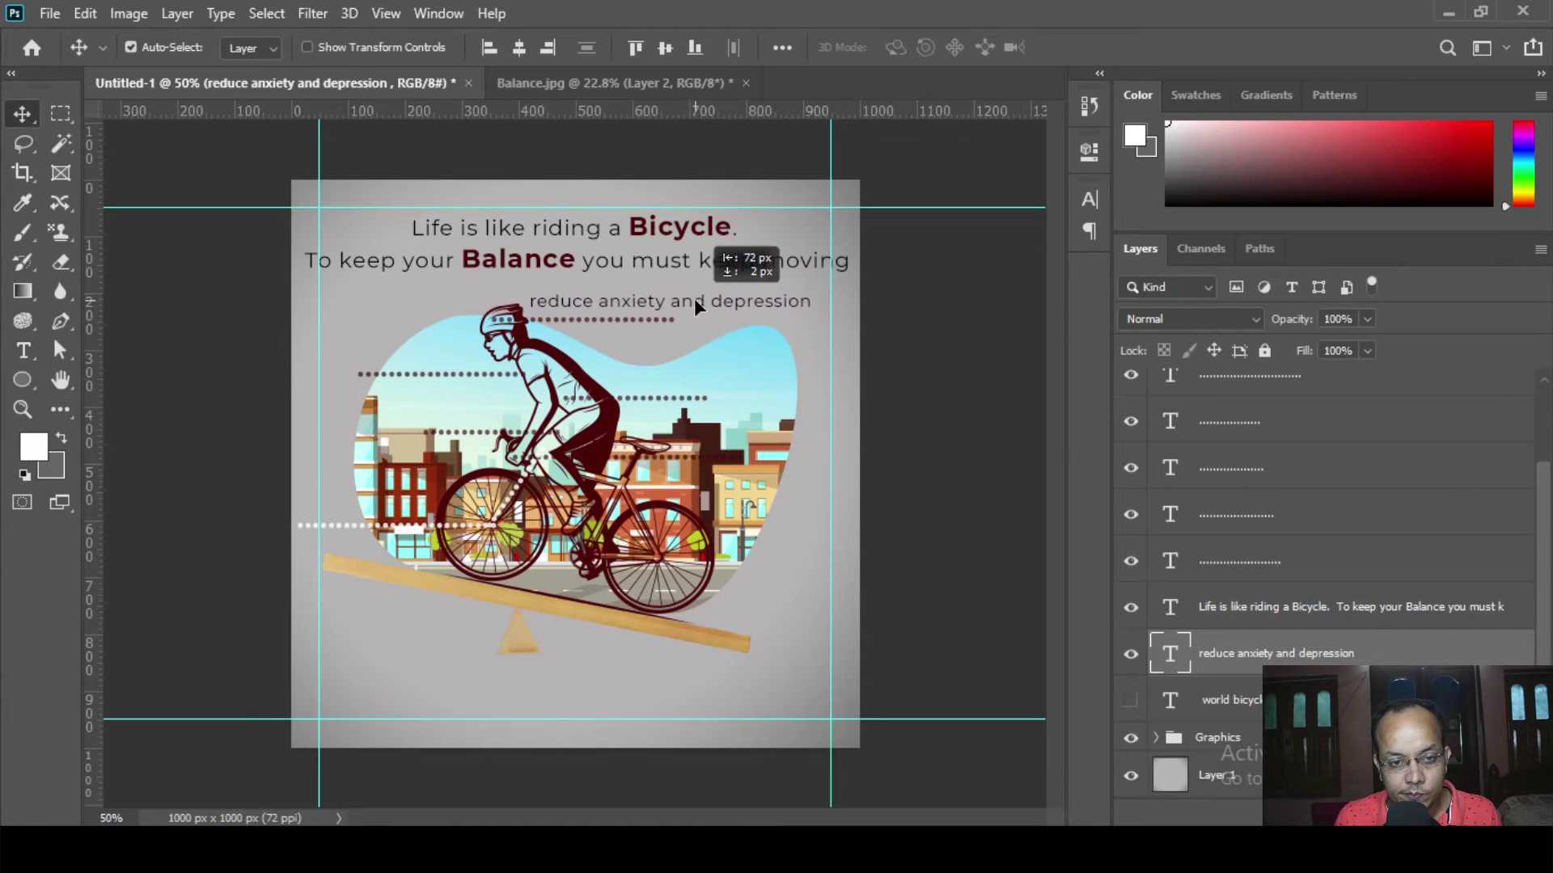
- Capitalise the label above the top dotted line to read "Reduce Anxiety and Depression"
click(23, 350)
click(532, 301)
key(Delete)
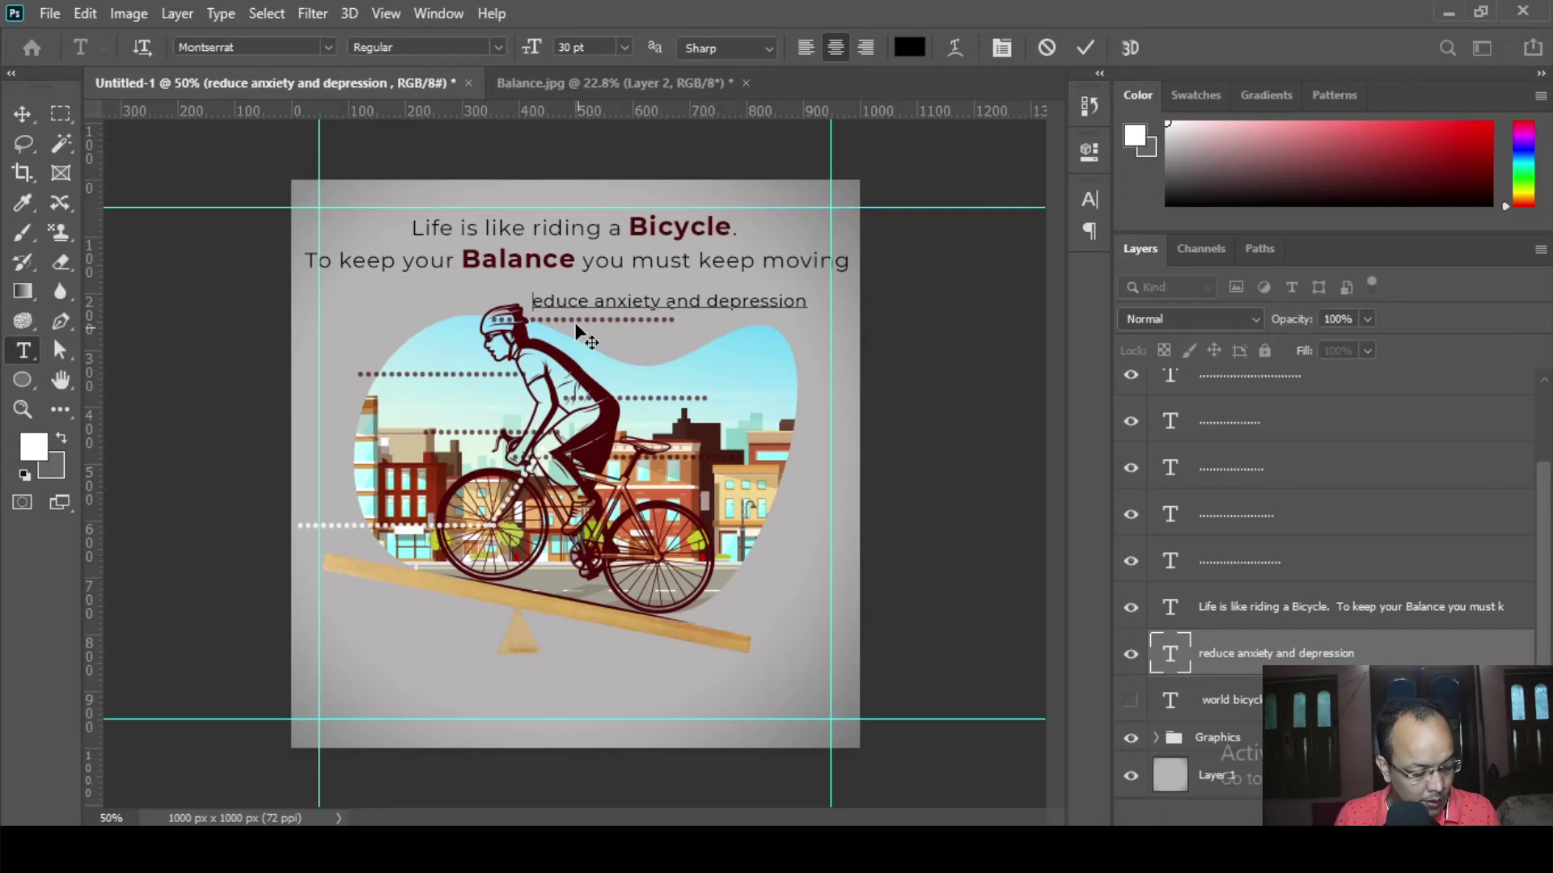
text(R)
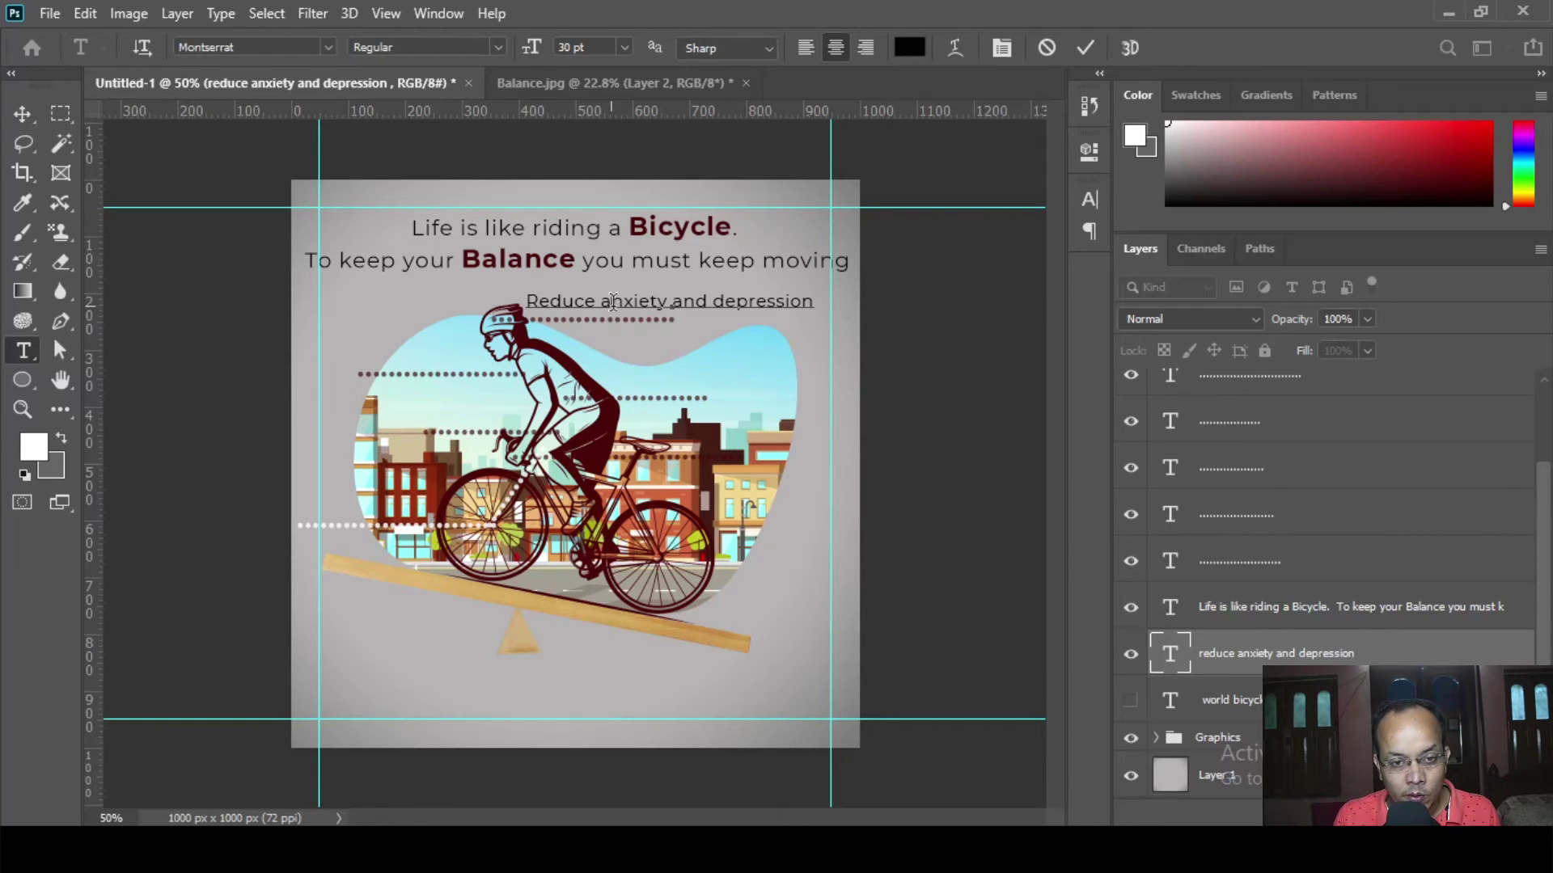
key(Right)
key(Right)
key(Right)
key(Right)
key(Right)
key(Right)
key(Delete)
text(A)
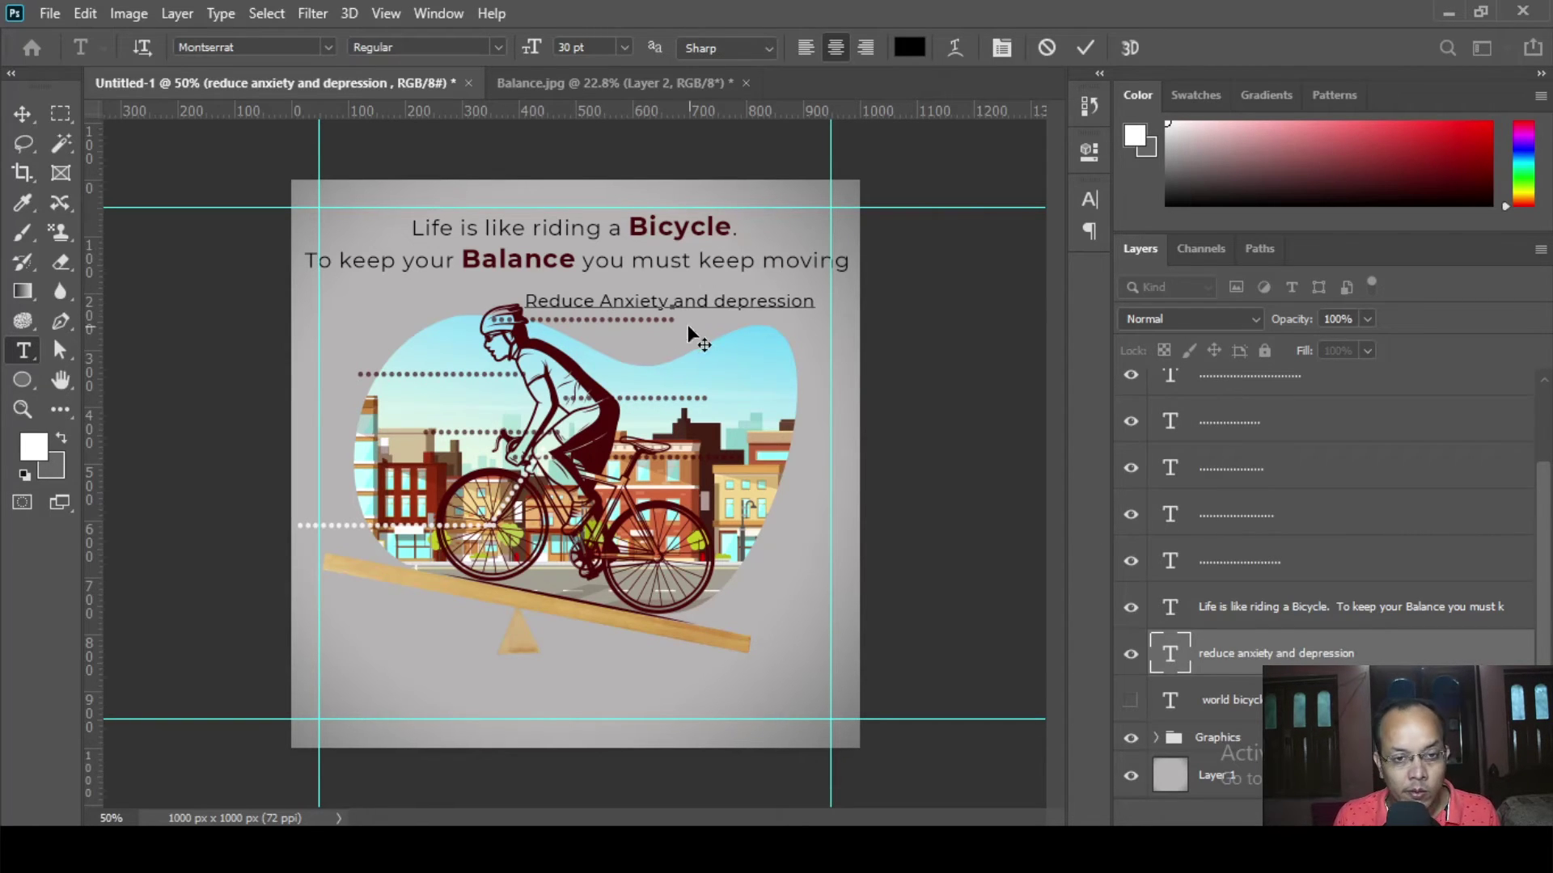
key(BackSpace)
text(D)
- Set "Reduce Anxiety and Depression" to 25 pt and nudge it left so it starts beside the cyclist's helmet
key(ctrl+a)
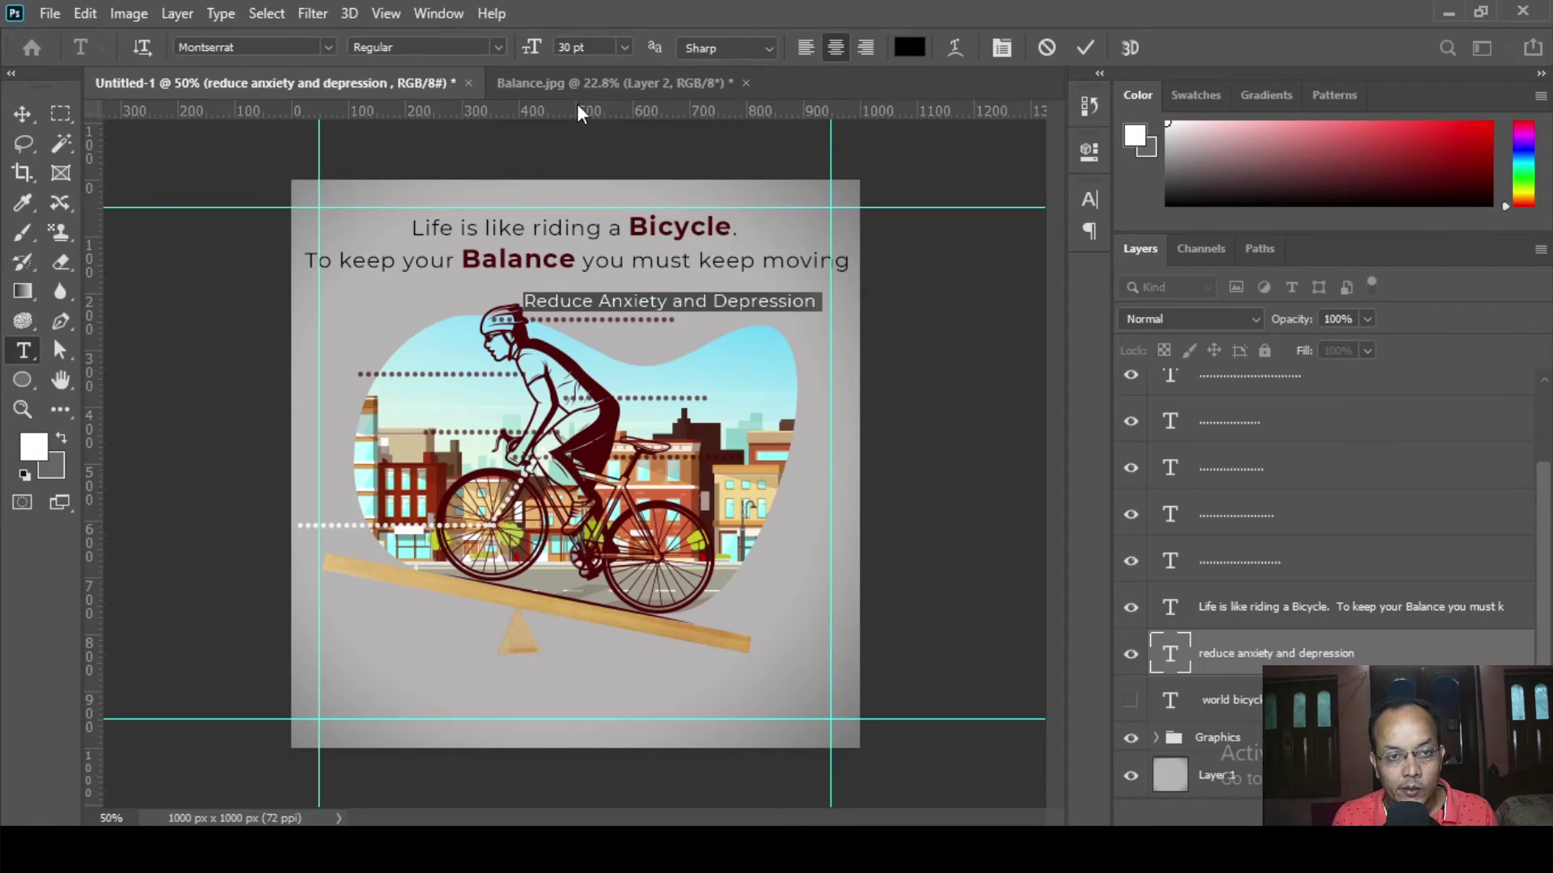
text(25)
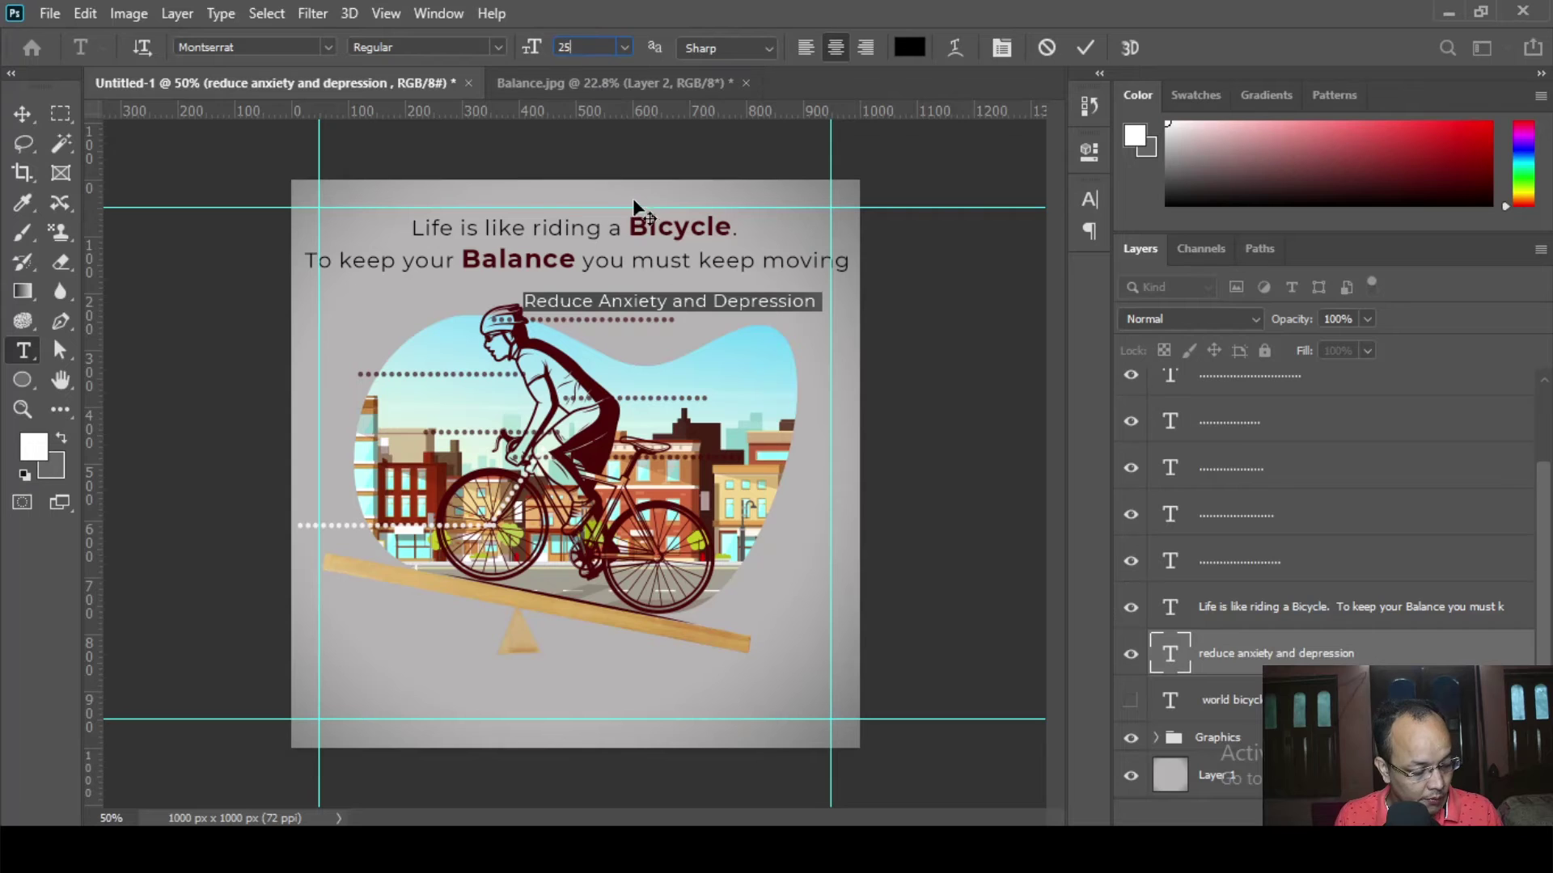
key(Return)
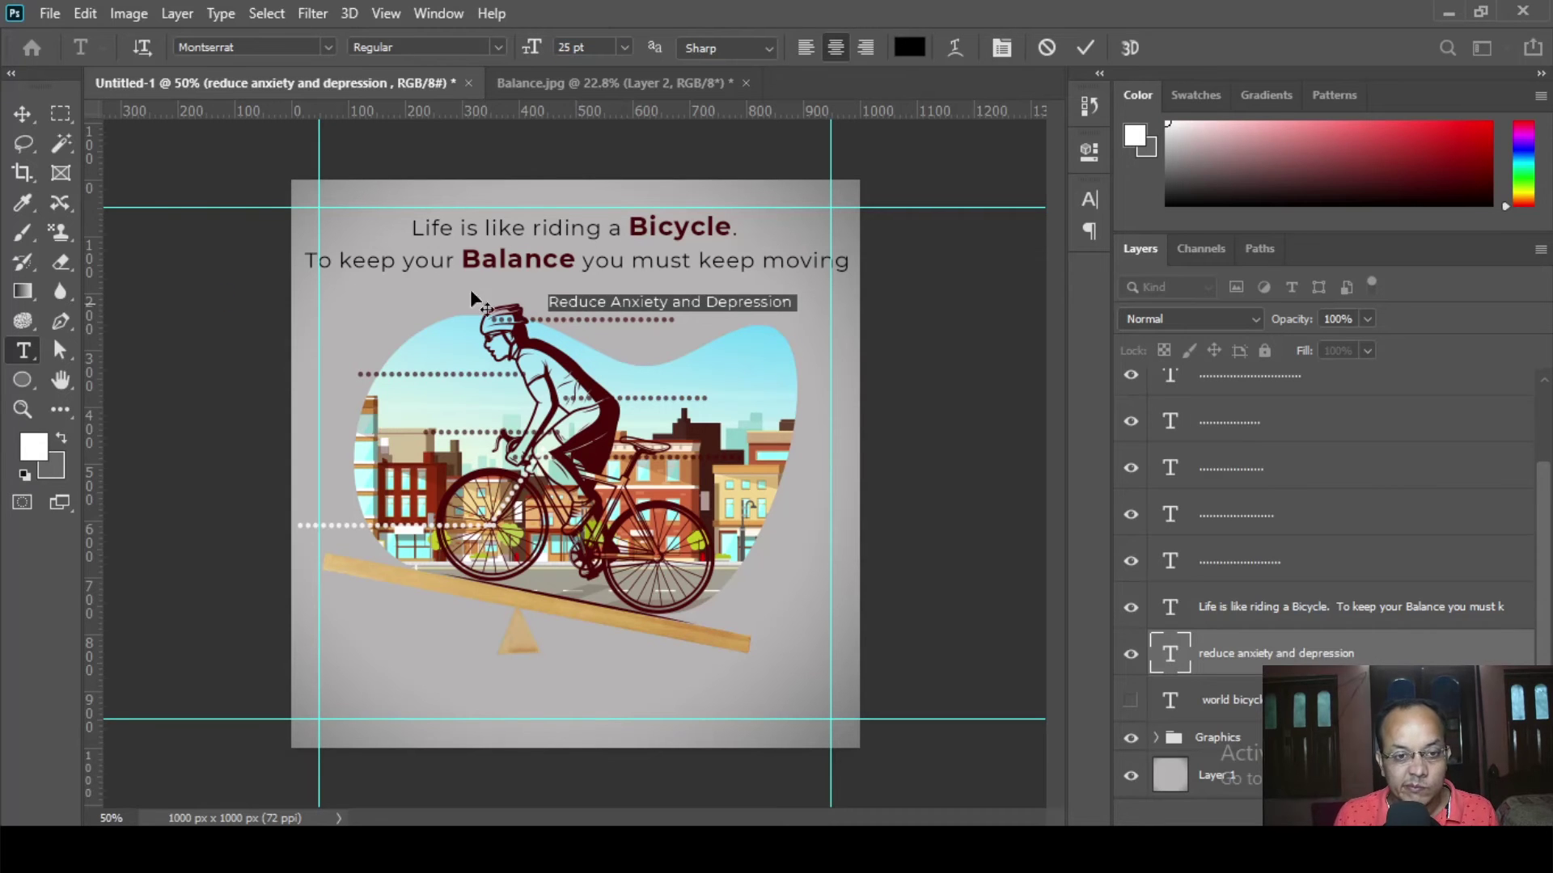
click(23, 114)
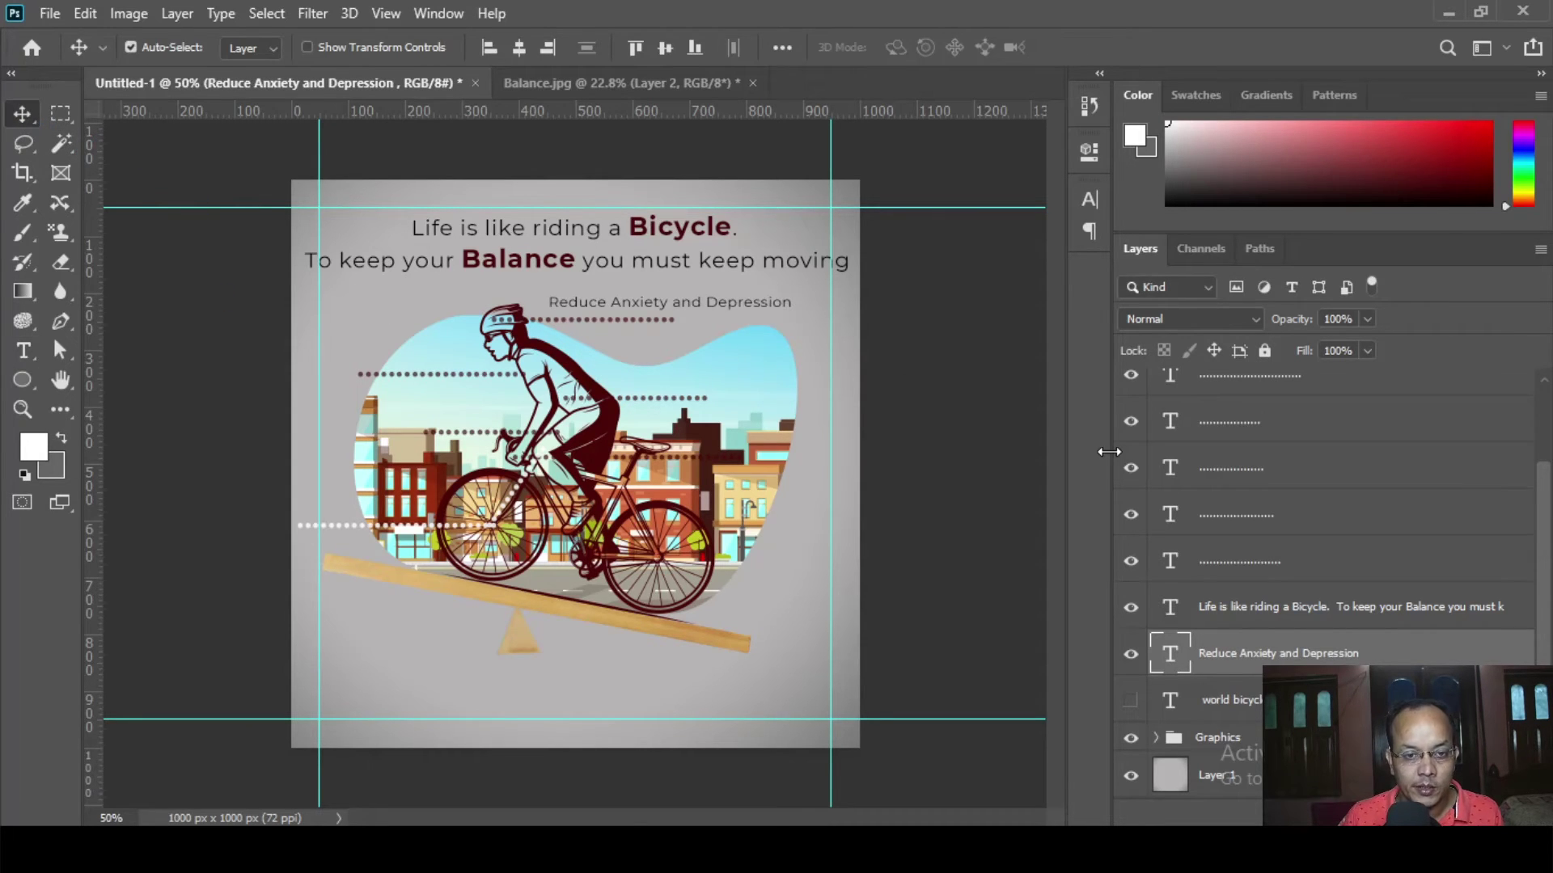
key(shift+Left)
key(shift+Left)
key(shift+Left)
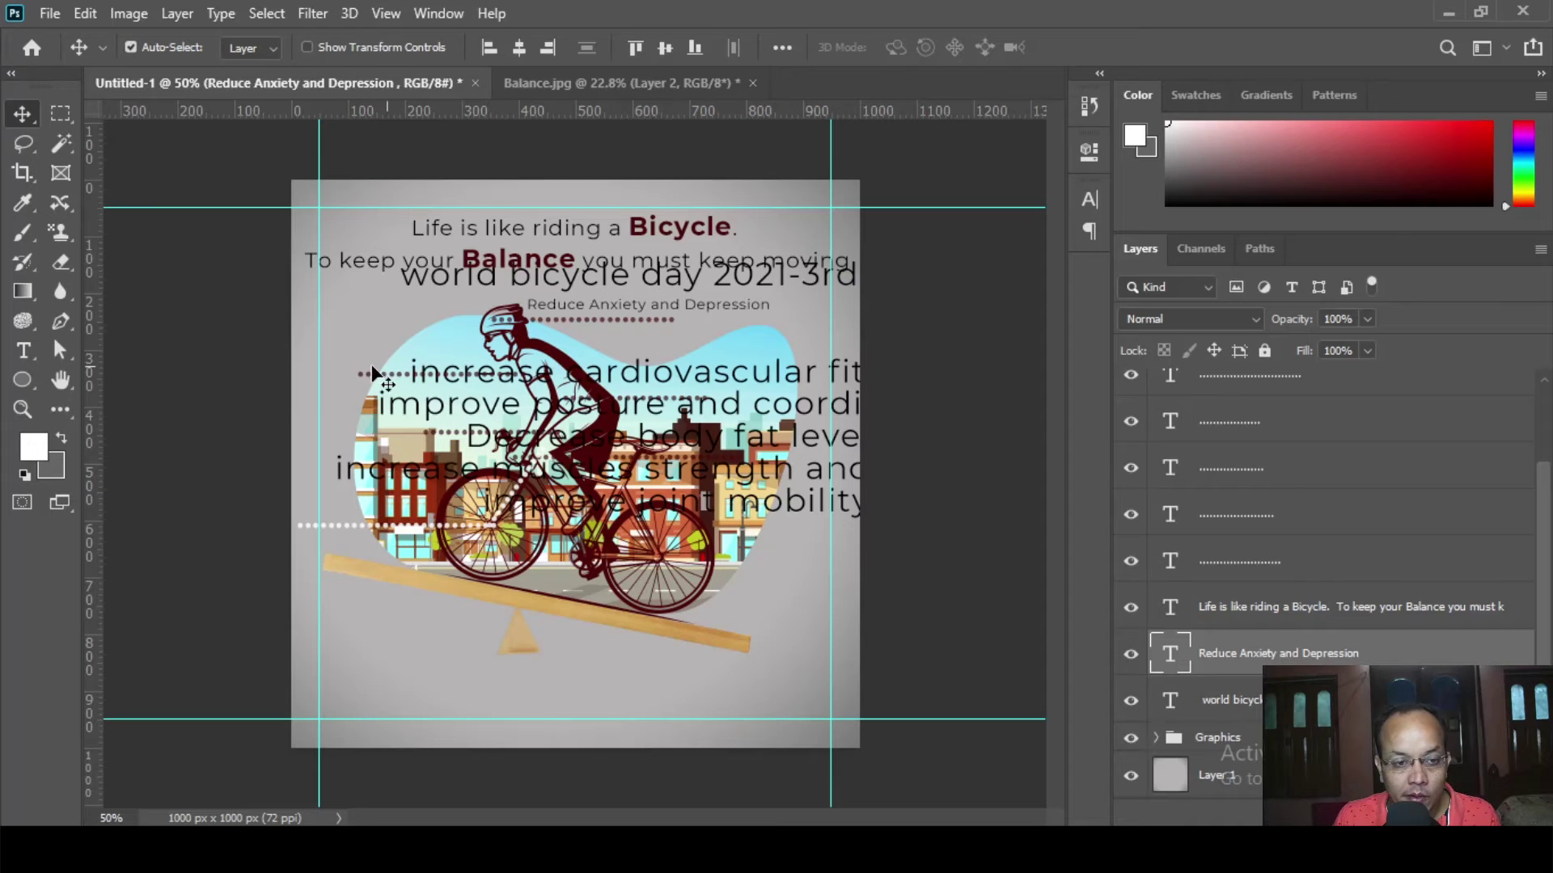
- Copy and remove the "increase cardiovascular fitness" line from the "world bicycle day 2021" text layer, and hide that layer
click(31, 357)
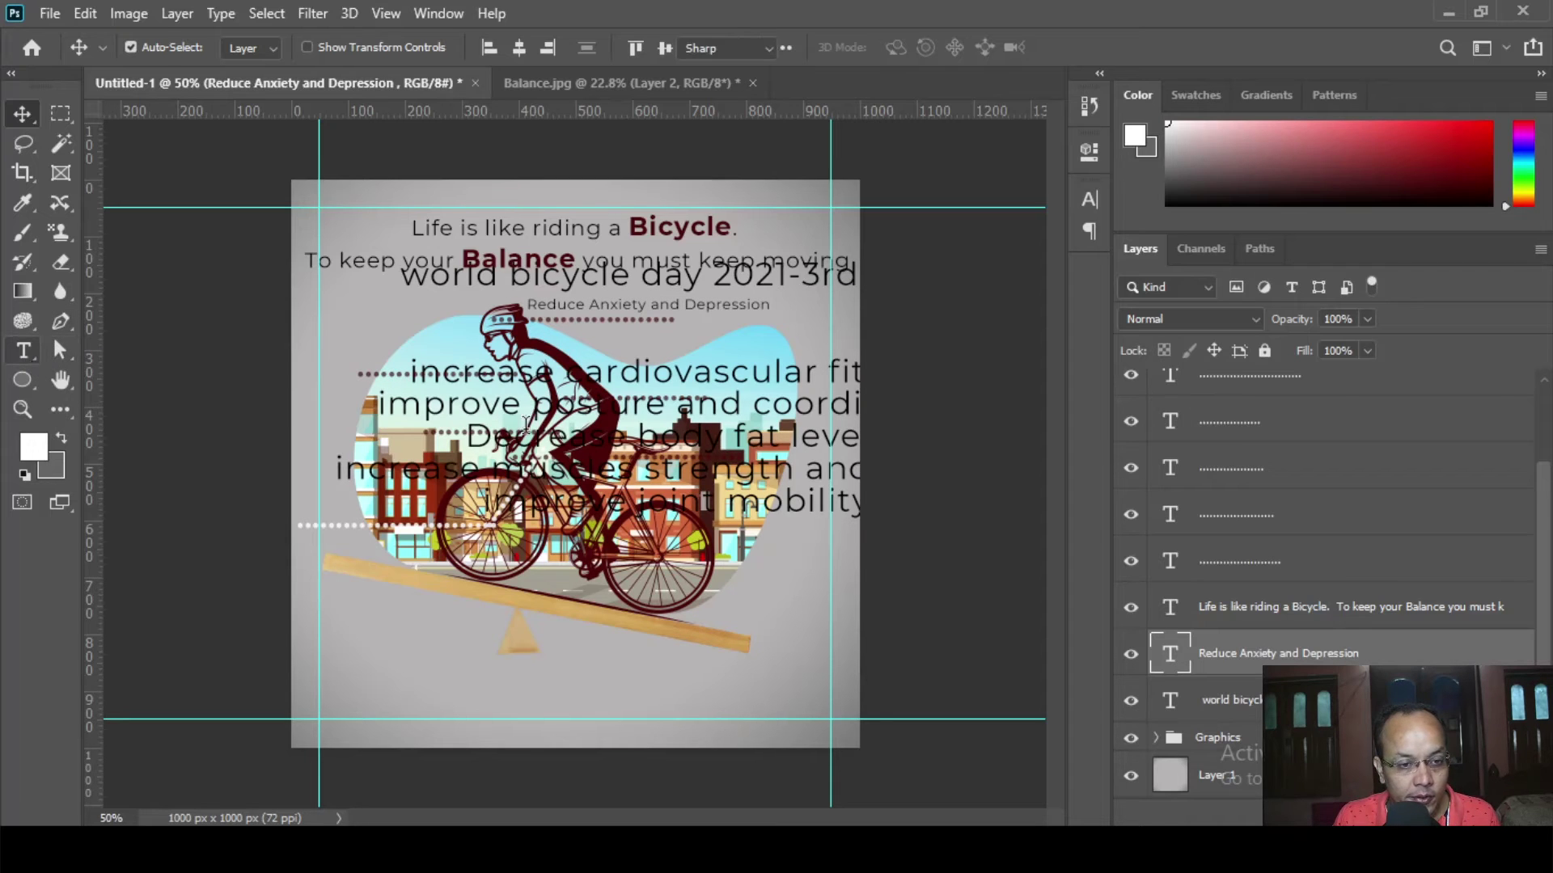
click(412, 376)
key(shift+End)
key(ctrl+c)
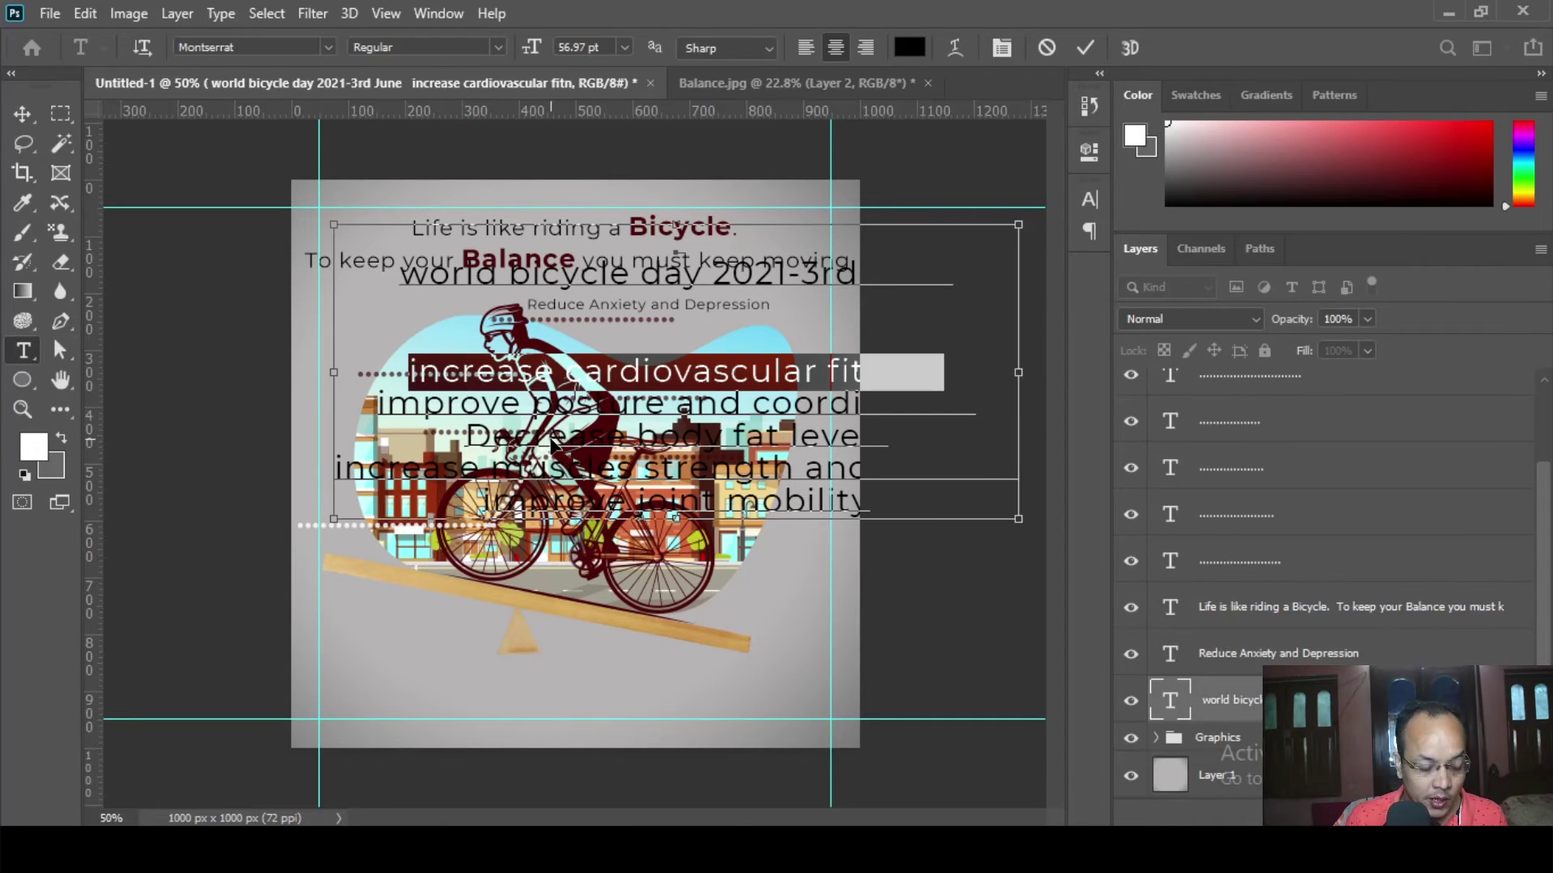
key(BackSpace)
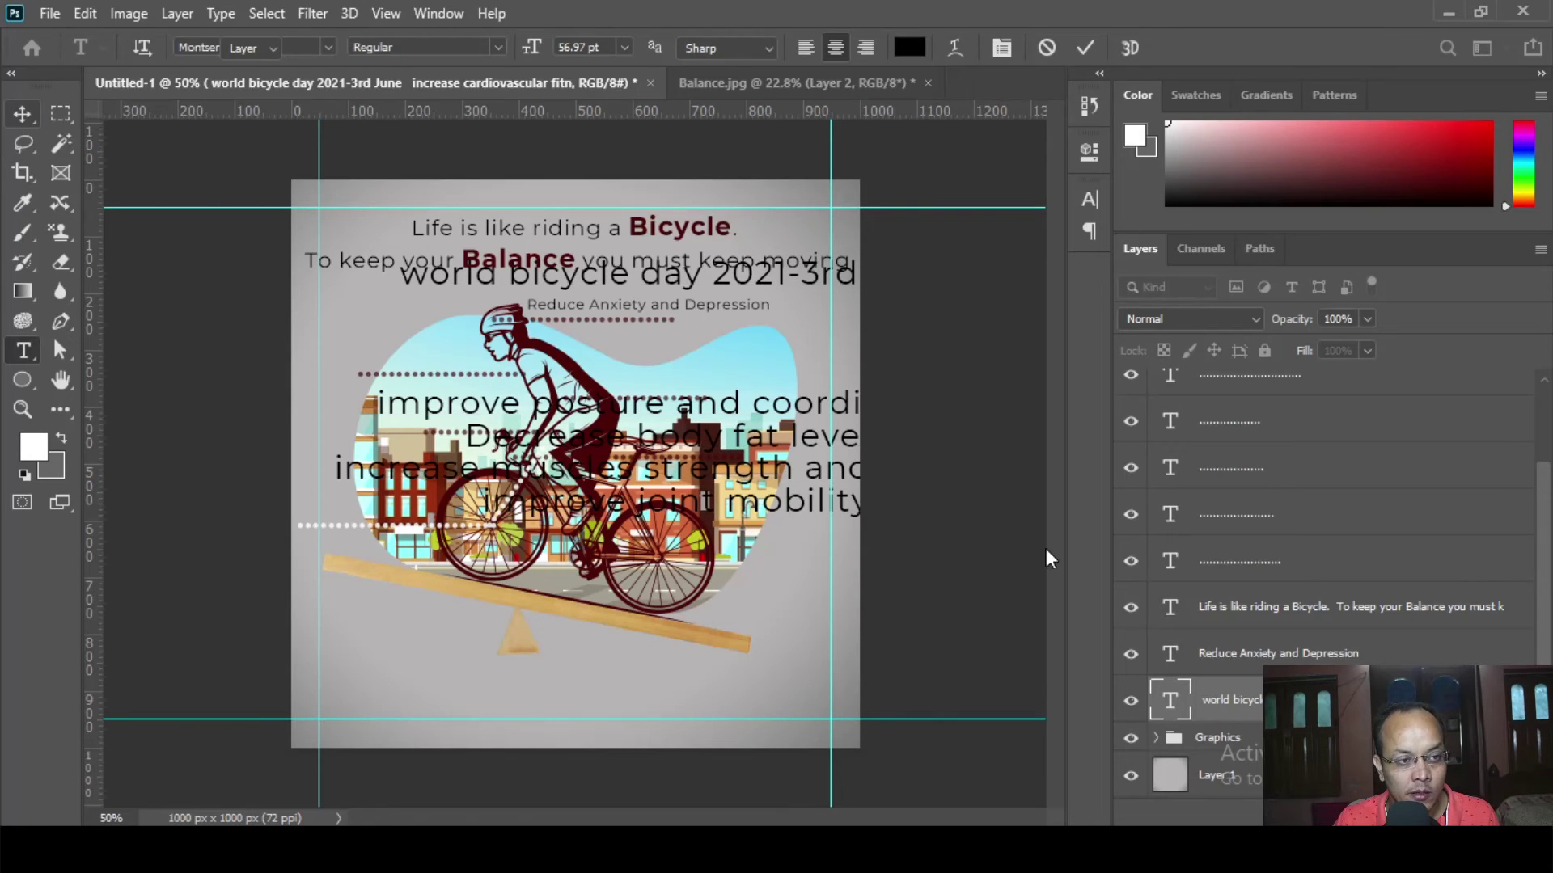
key(ctrl+Return)
click(1130, 702)
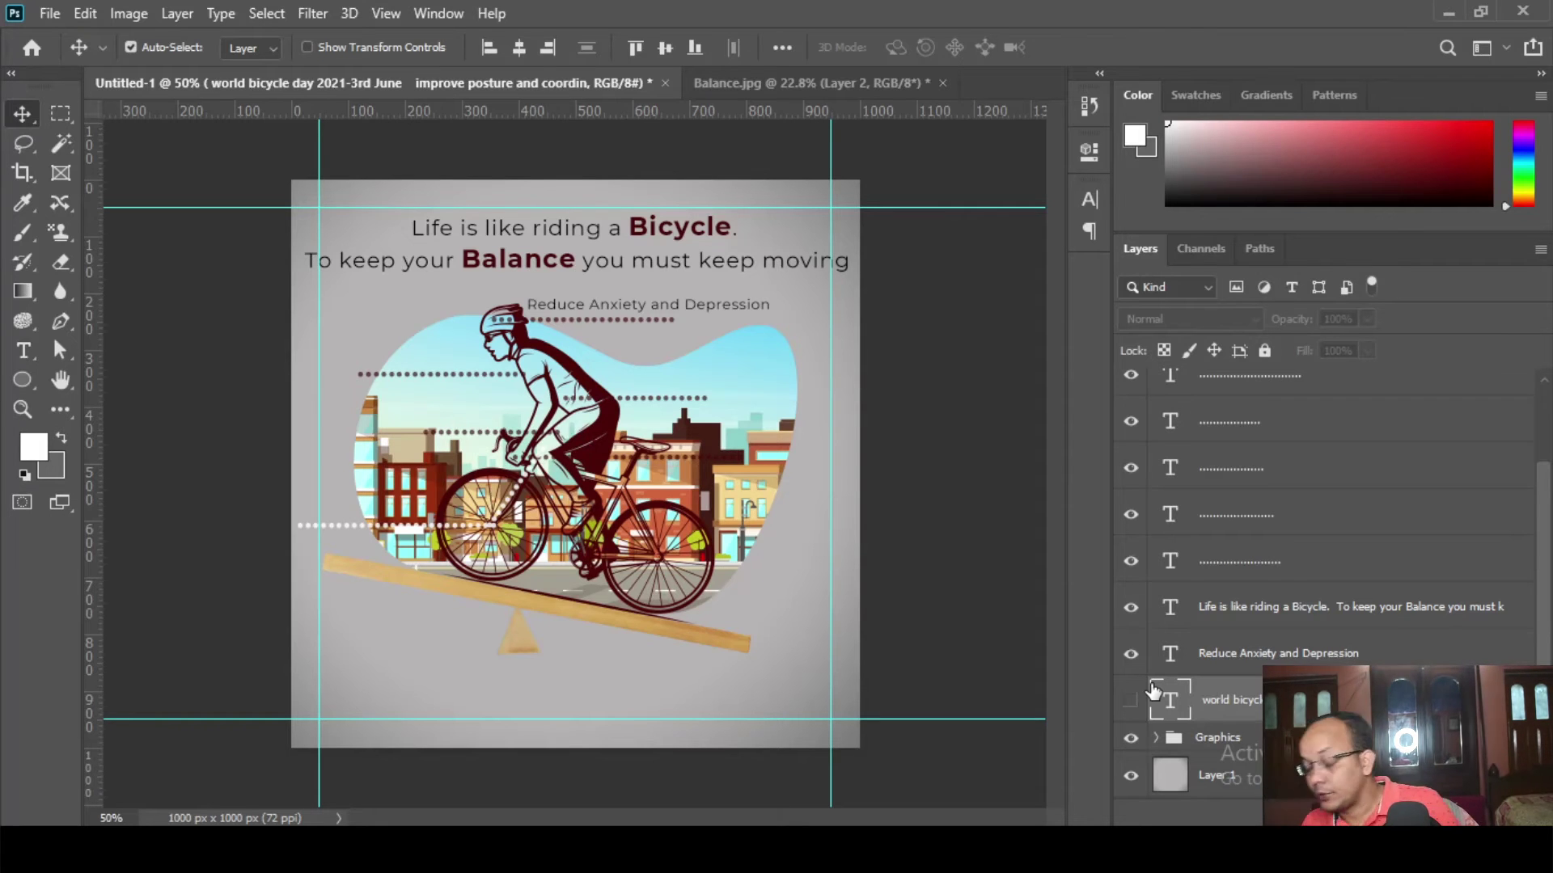
- Paste "increase cardiovascular fitness" as a new text layer and set it to 25 pt
click(24, 350)
click(619, 351)
key(ctrl+v)
key(ctrl+a)
click(576, 50)
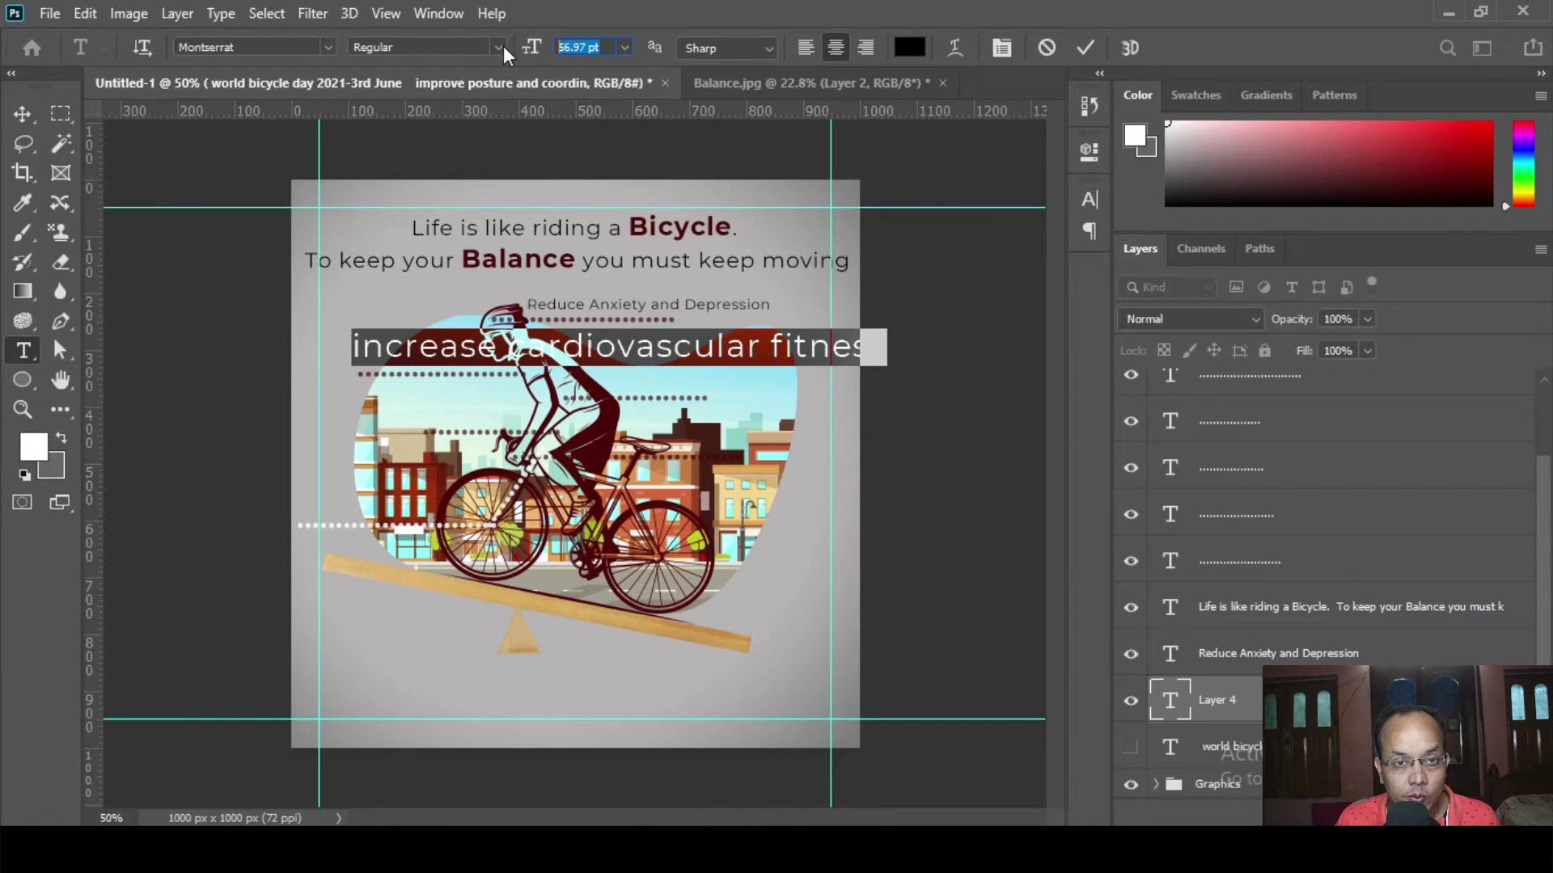
text(25)
key(Return)
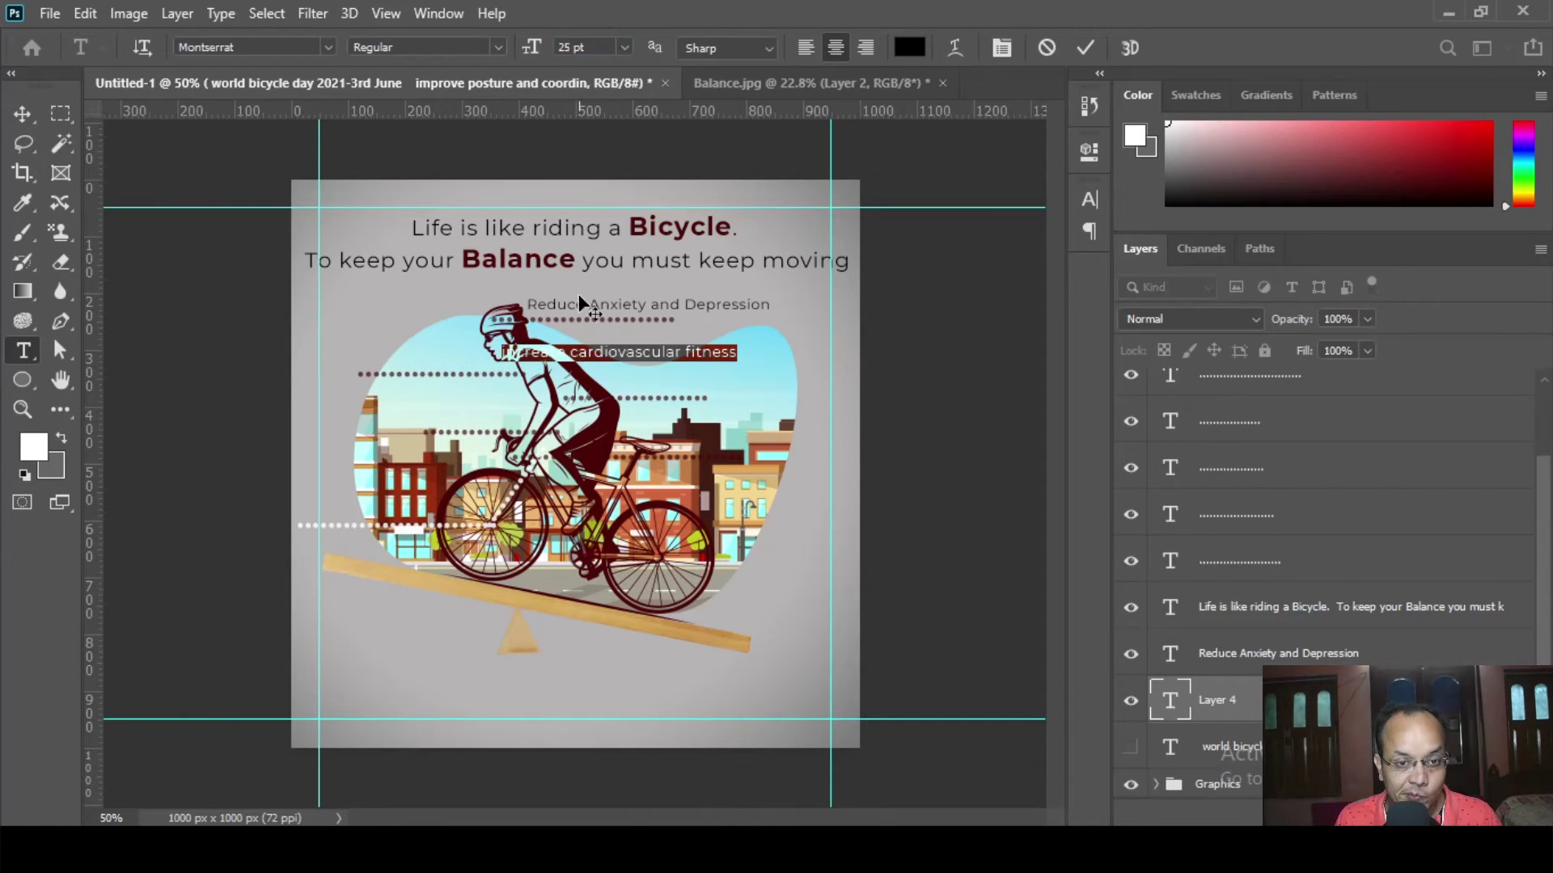
- Move "increase cardiovascular fitness" left and down to sit just above the dotted line in front of the cyclist's chest
click(22, 113)
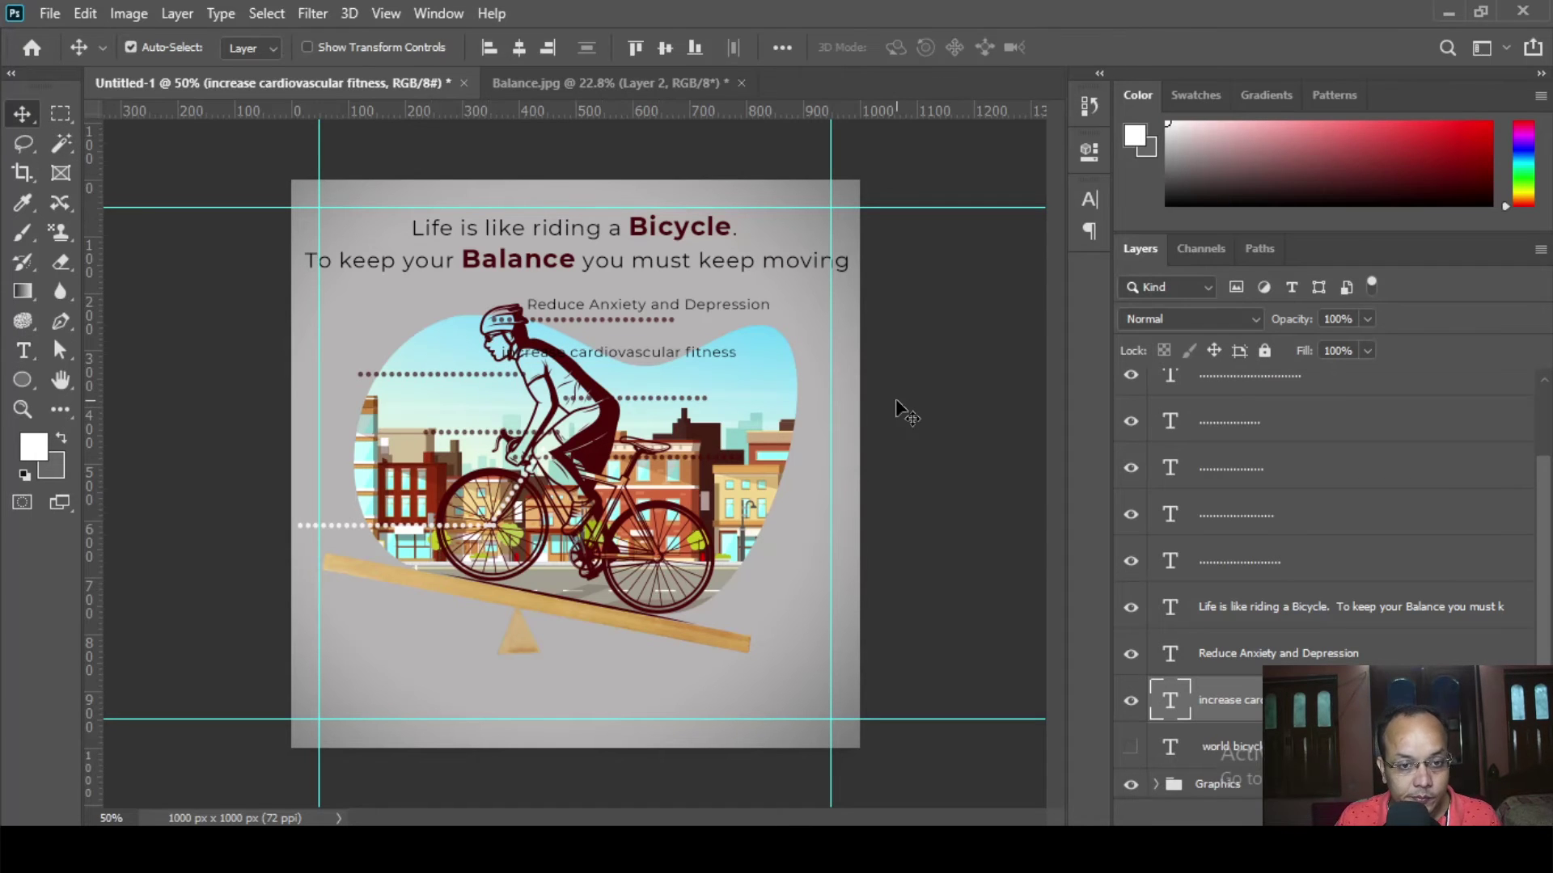
key(shift+Left)
key(shift+Left)
key(shift+Left)
key(shift+Left)
key(shift+Left)
key(shift+Left)
key(shift+Left)
key(shift+Left)
key(shift+Left)
key(shift+Left)
key(shift+Left)
key(shift+Left)
key(shift+Left)
key(shift+Left)
key(shift+Left)
key(shift+Left)
key(shift+Left)
key(shift+Left)
key(shift+Left)
key(shift+Left)
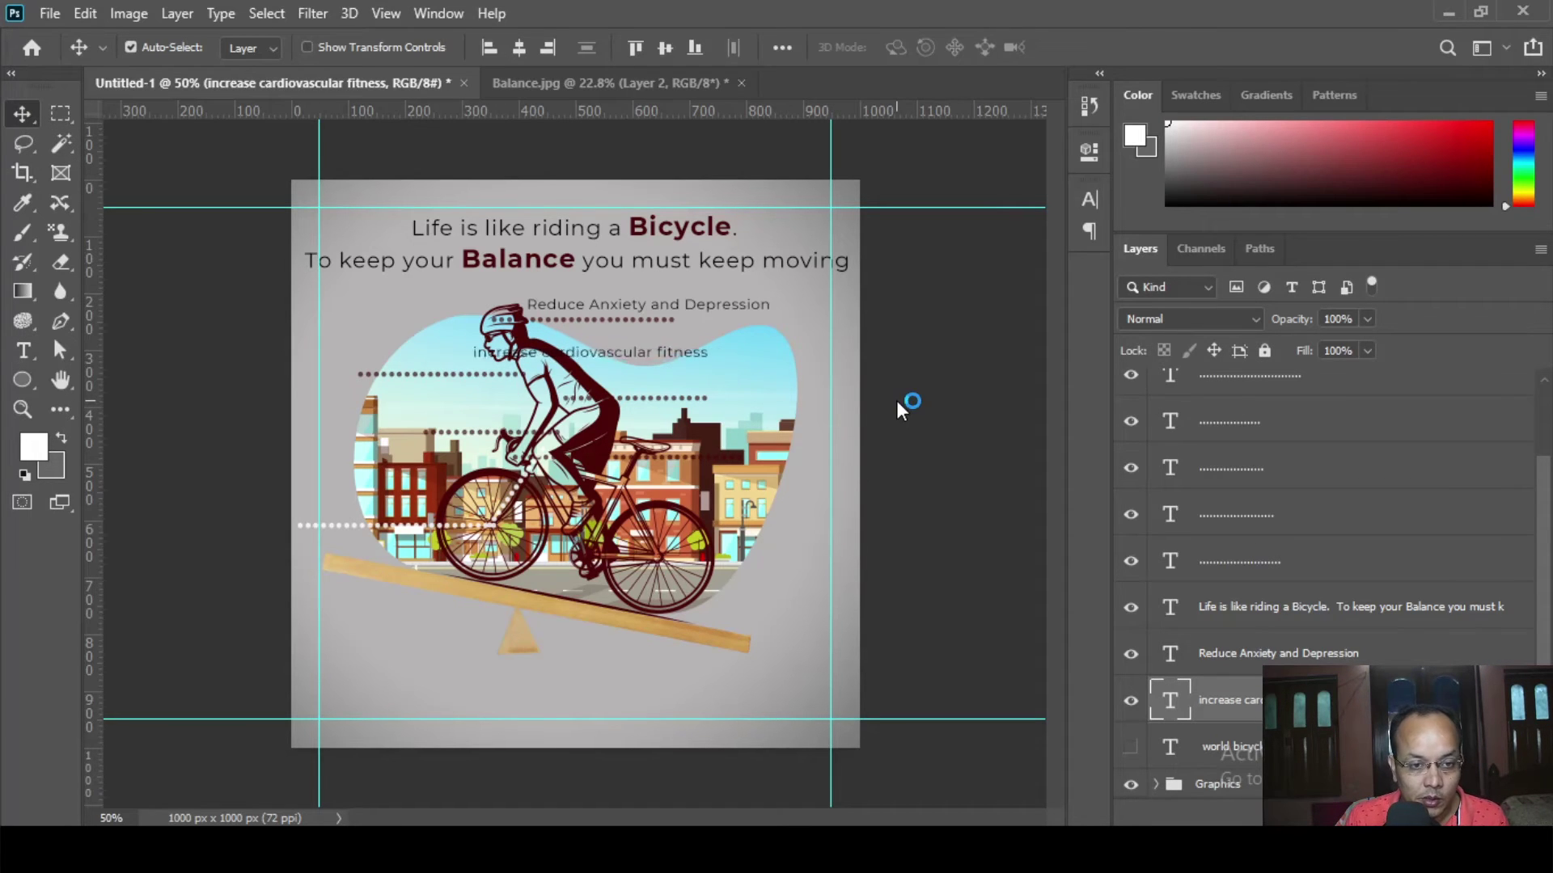
key(shift+Left)
key(shift+Left)
key(shift+Left)
key(shift+Down)
key(shift+Down)
key(shift+Left)
key(shift+Left)
key(shift+Left)
key(shift+Left)
key(shift+Left)
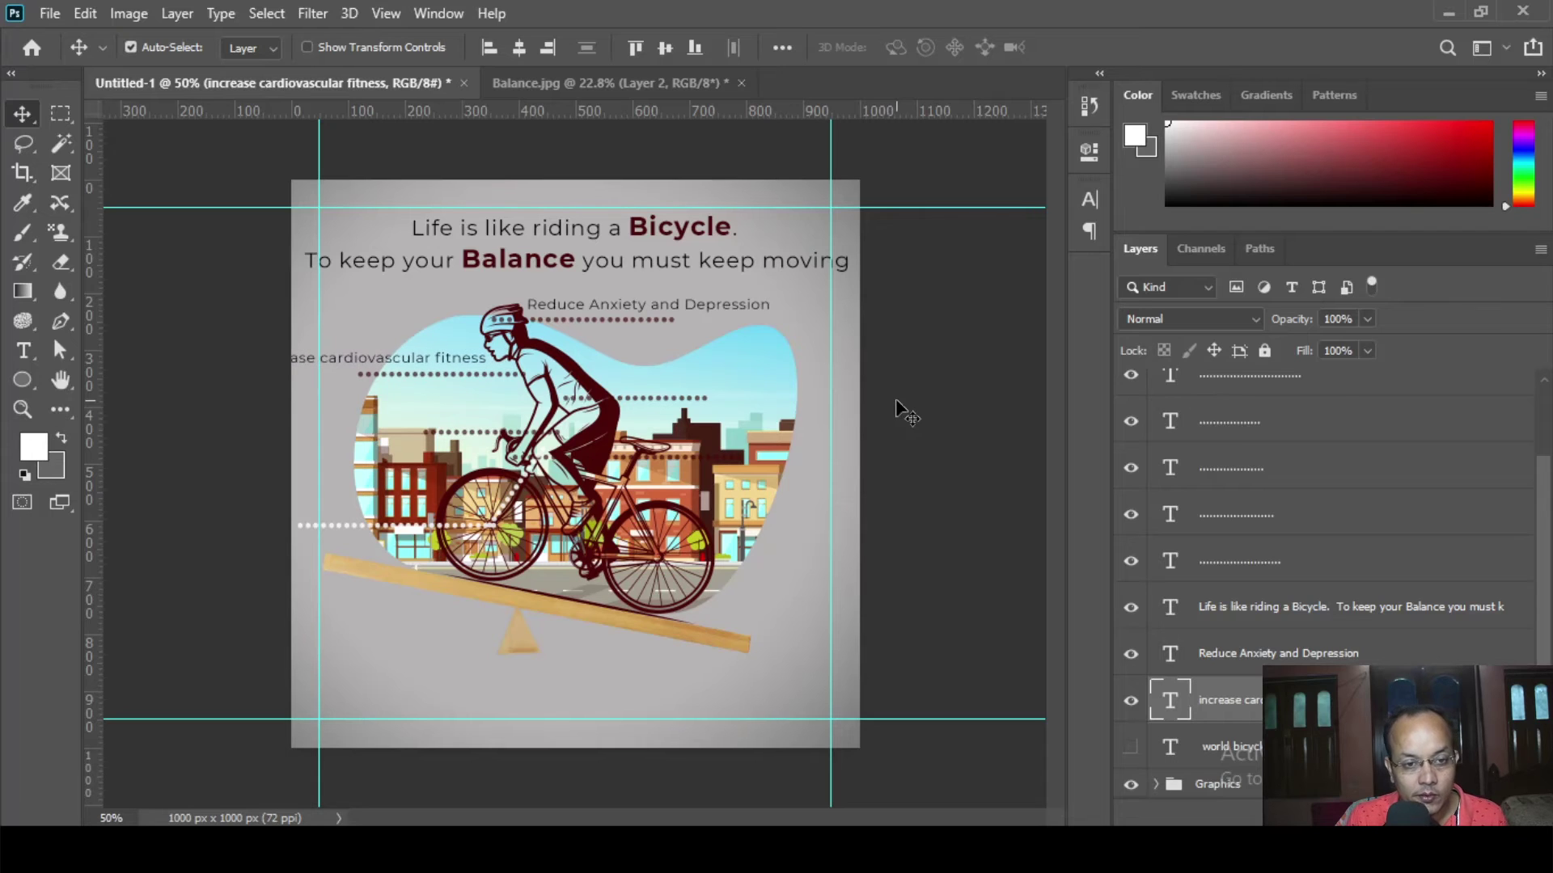
- Break the cardiovascular label onto a second line after "increase" and right-align its text
click(23, 351)
click(327, 357)
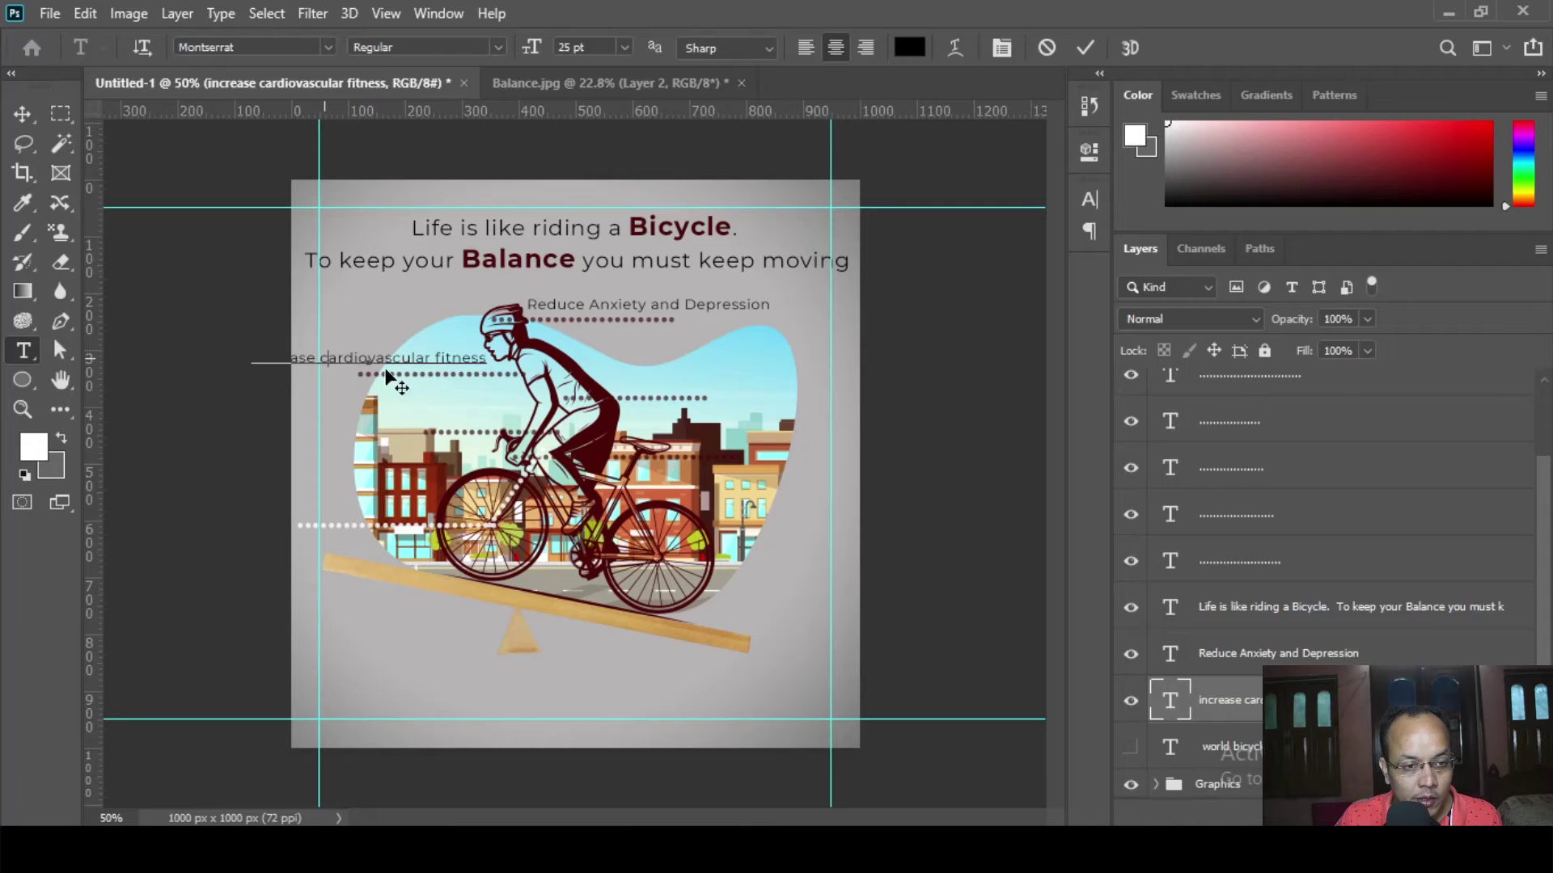
key(Return)
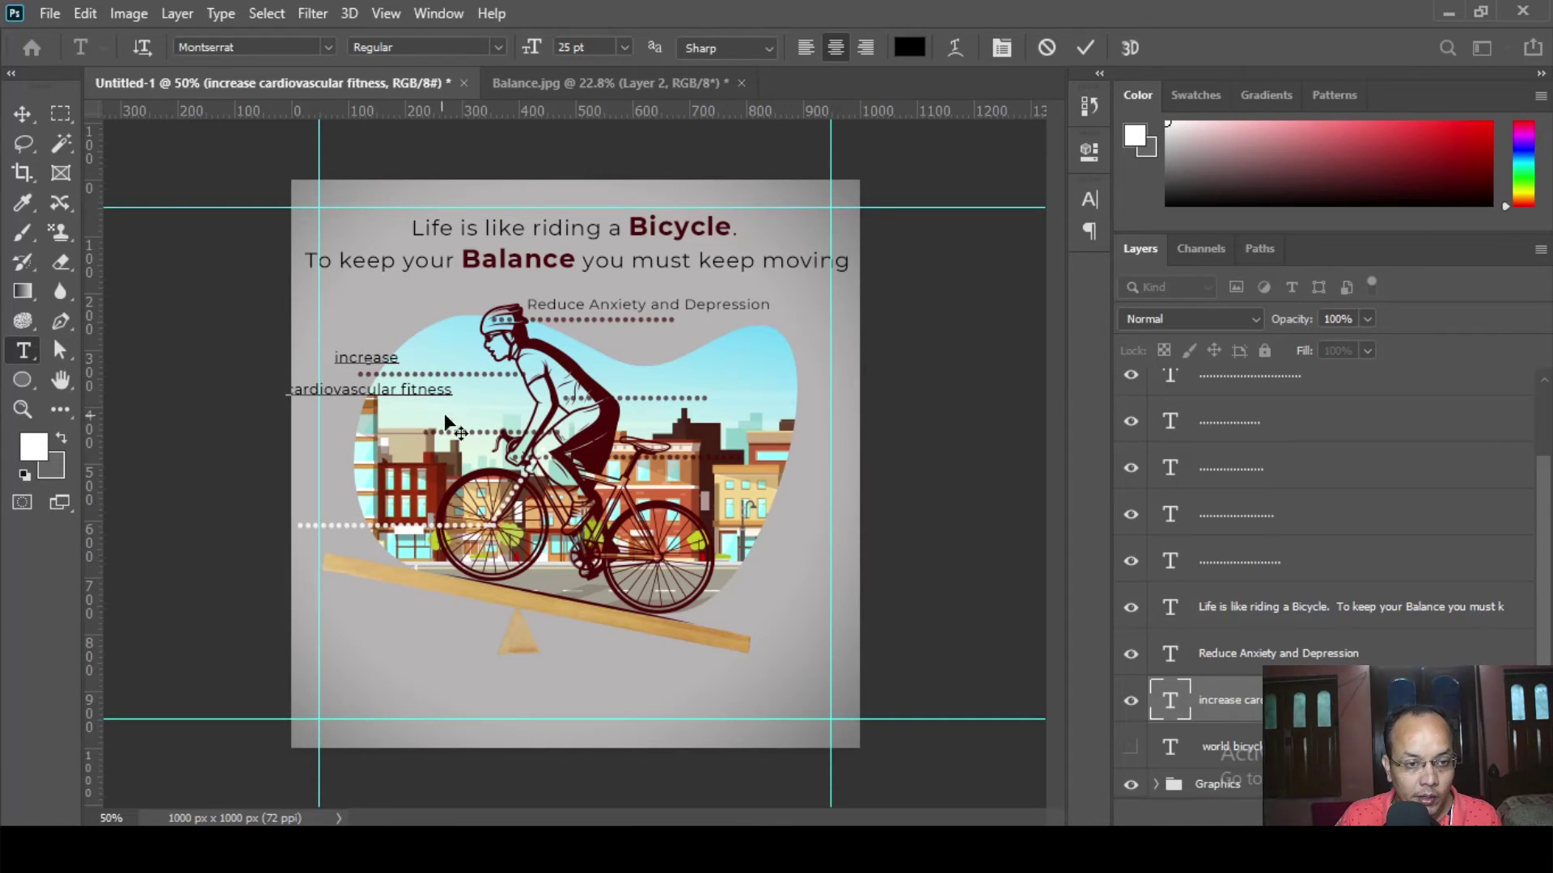
key(ctrl+a)
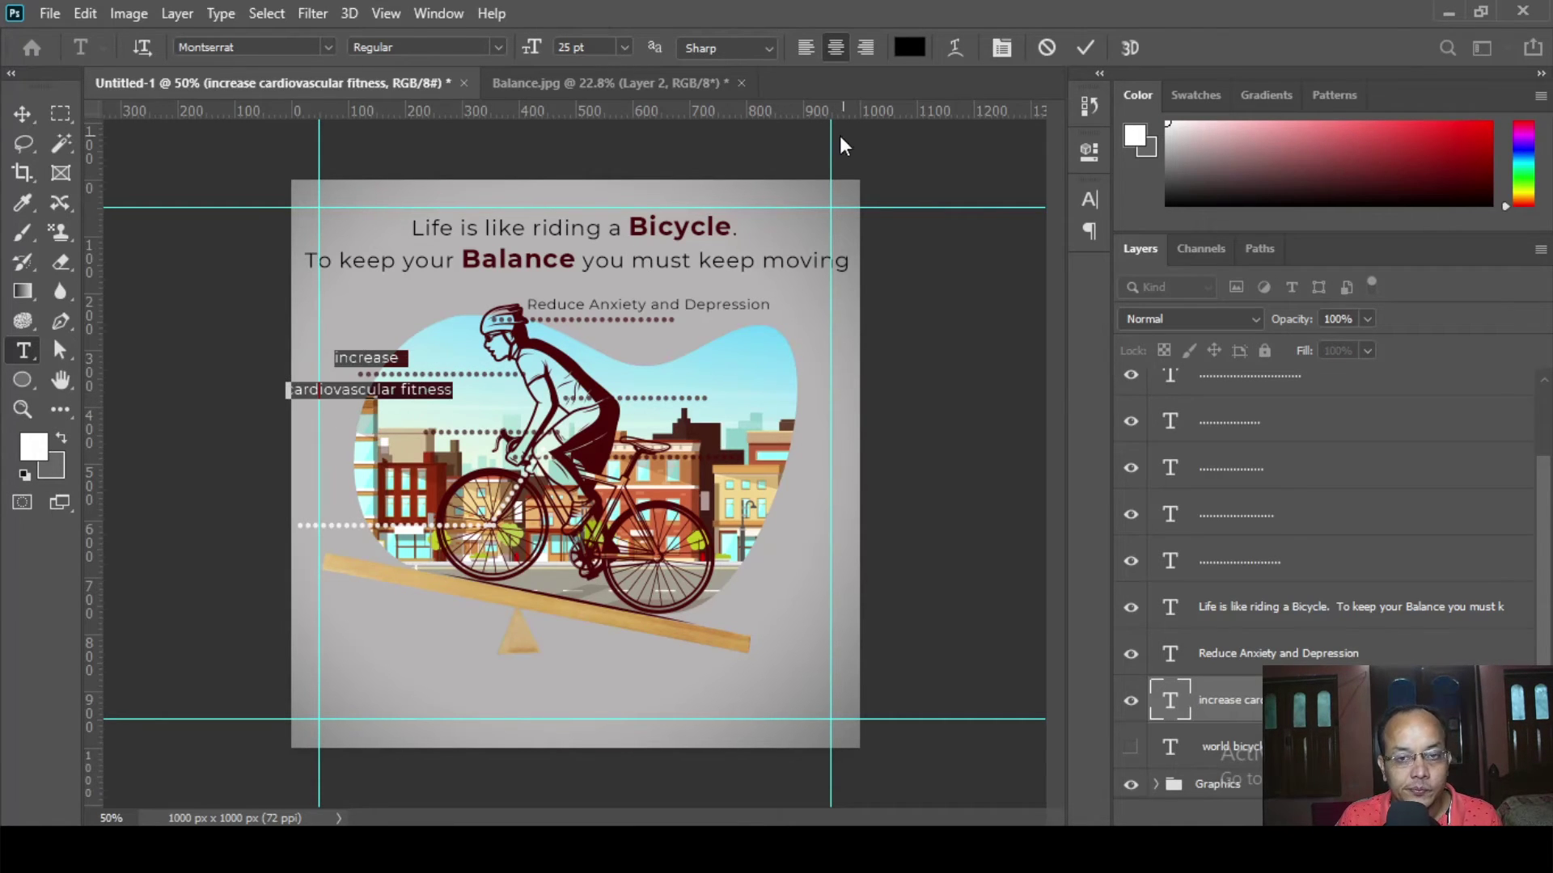
click(863, 57)
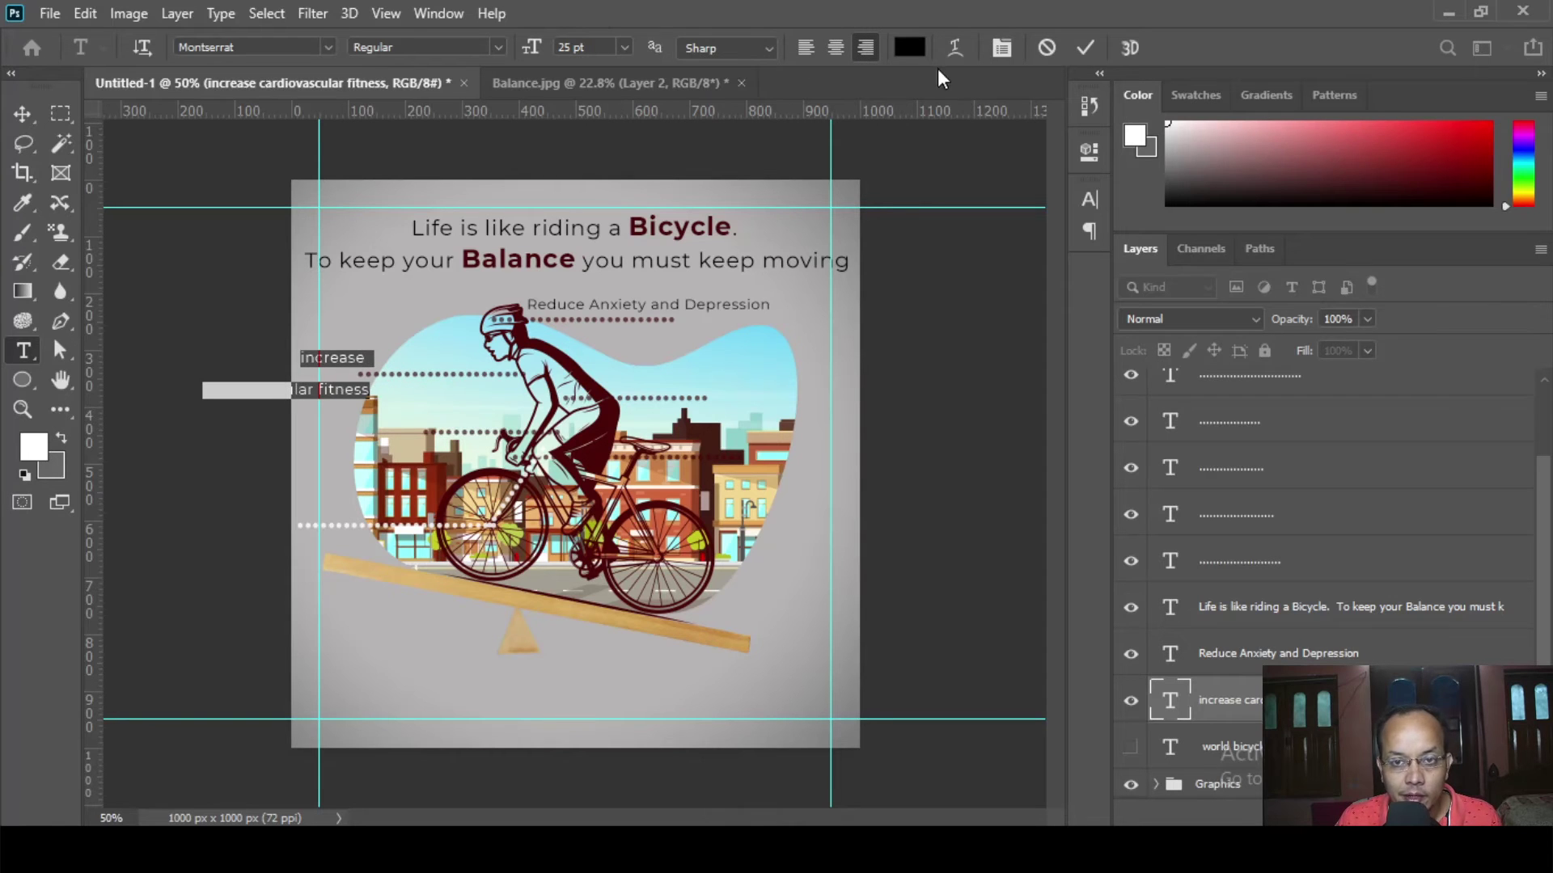
- Tighten the cardiovascular label's leading to 38.88 pt and move it right, beside the cyclist's face above the dotted line
click(1001, 48)
drag(975, 263, 954, 269)
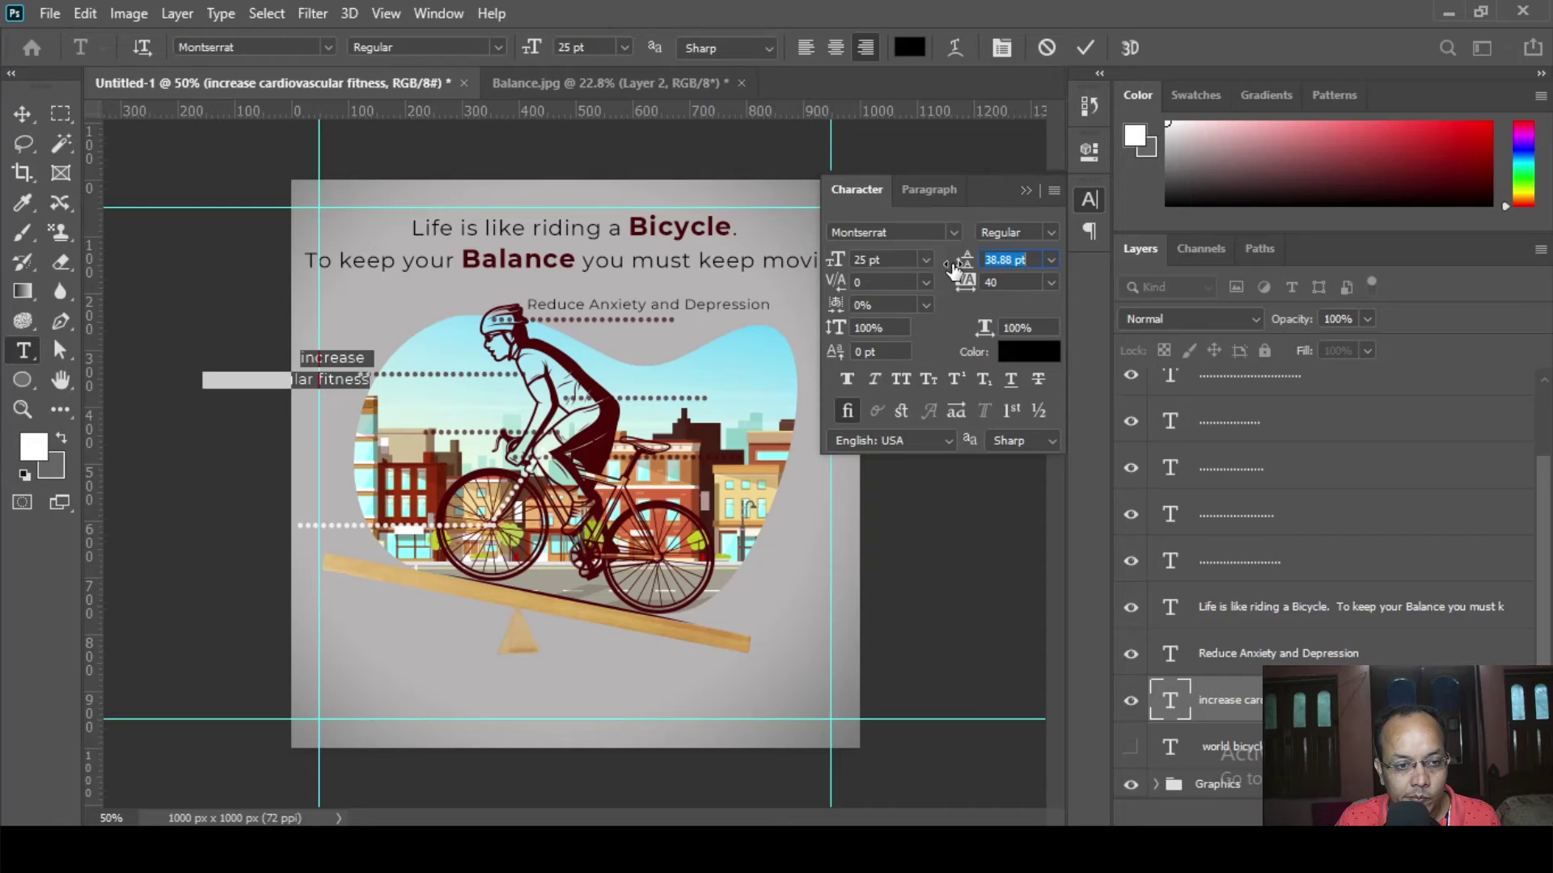
click(23, 114)
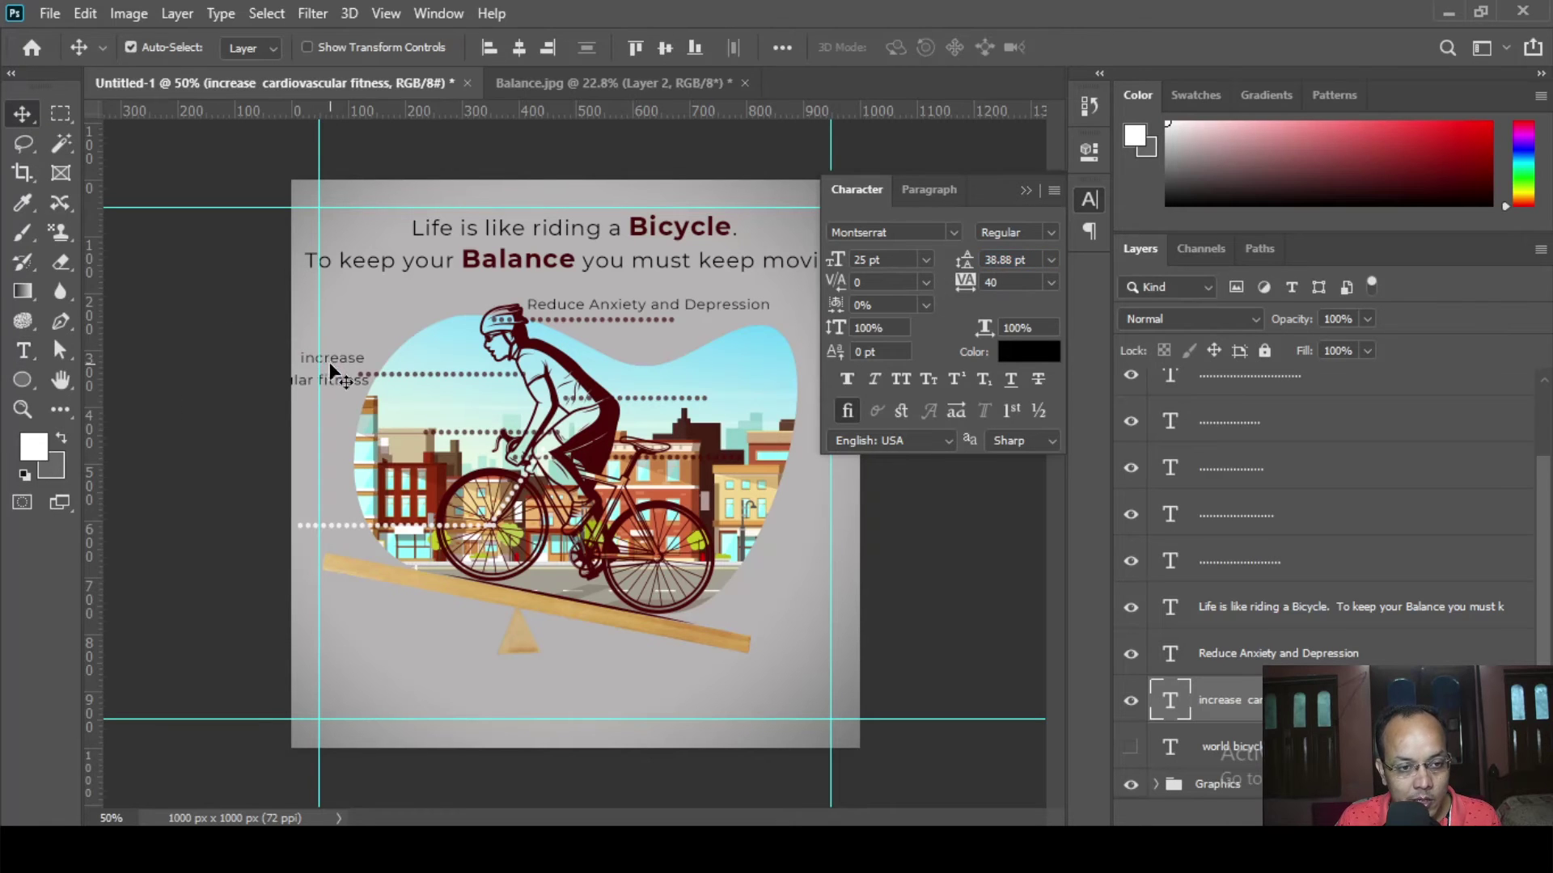
drag(346, 351, 439, 334)
- Put "fitness" on its own third line and remove the trailing spaces after "cardiovascular" and "increase"
click(23, 350)
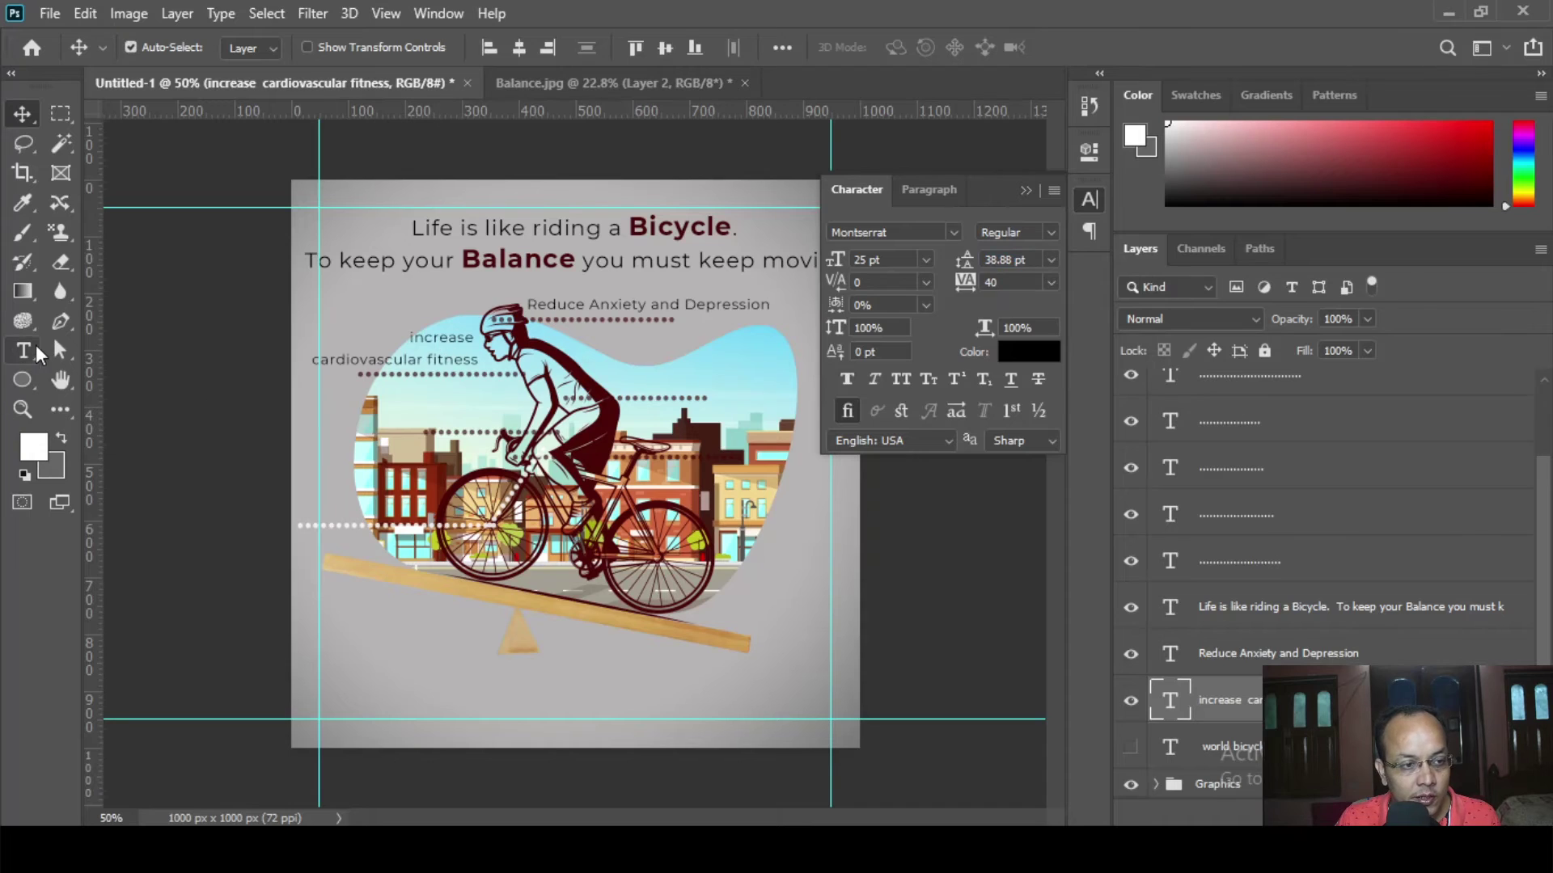
click(431, 360)
key(Return)
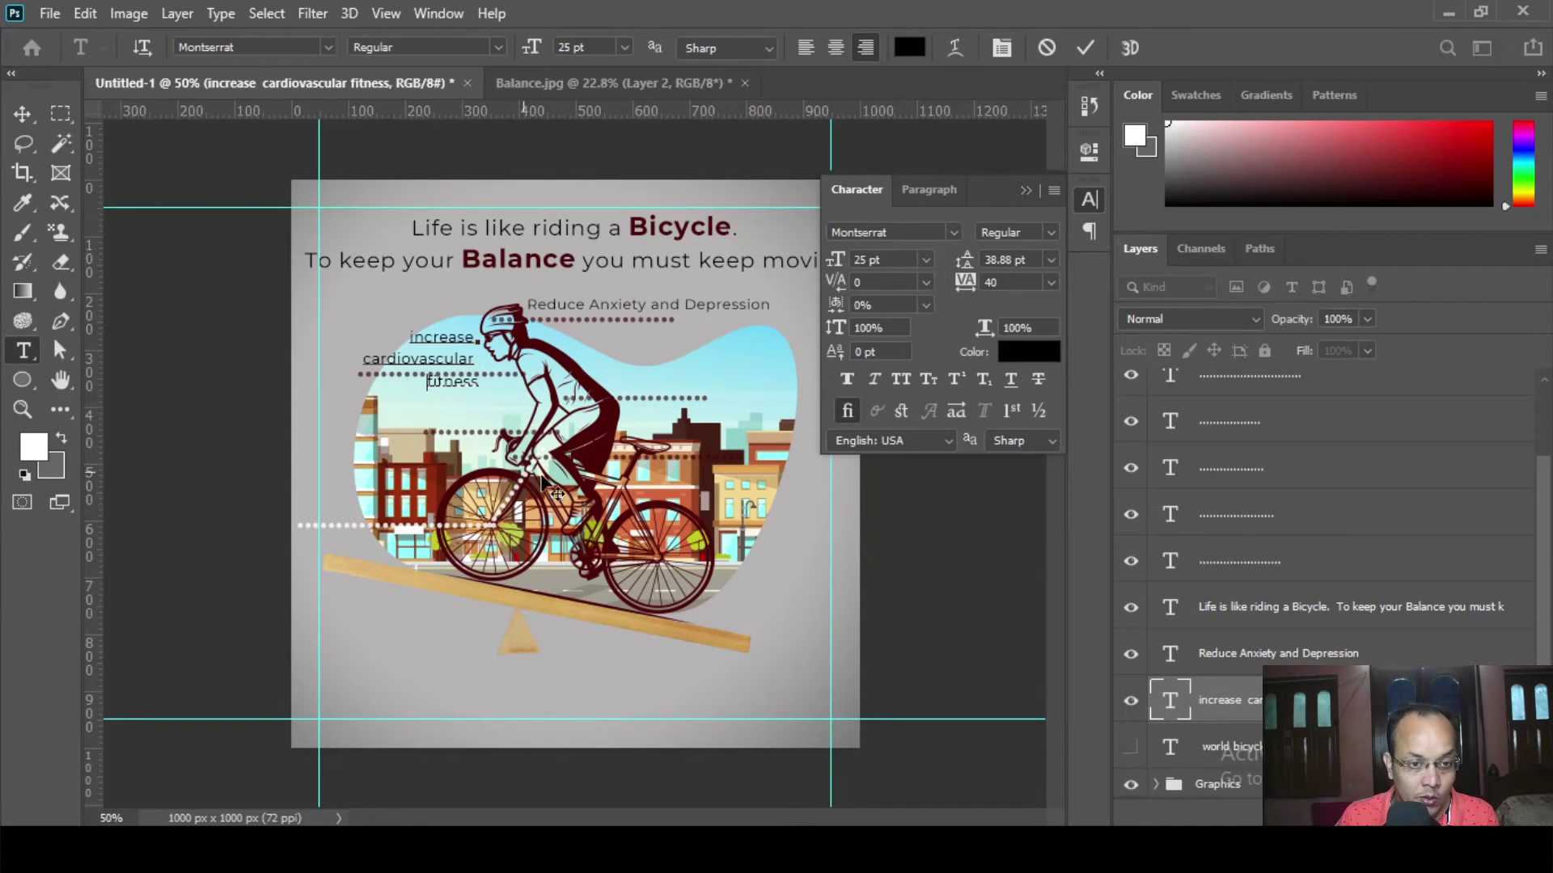
click(476, 361)
key(BackSpace)
click(478, 336)
key(BackSpace)
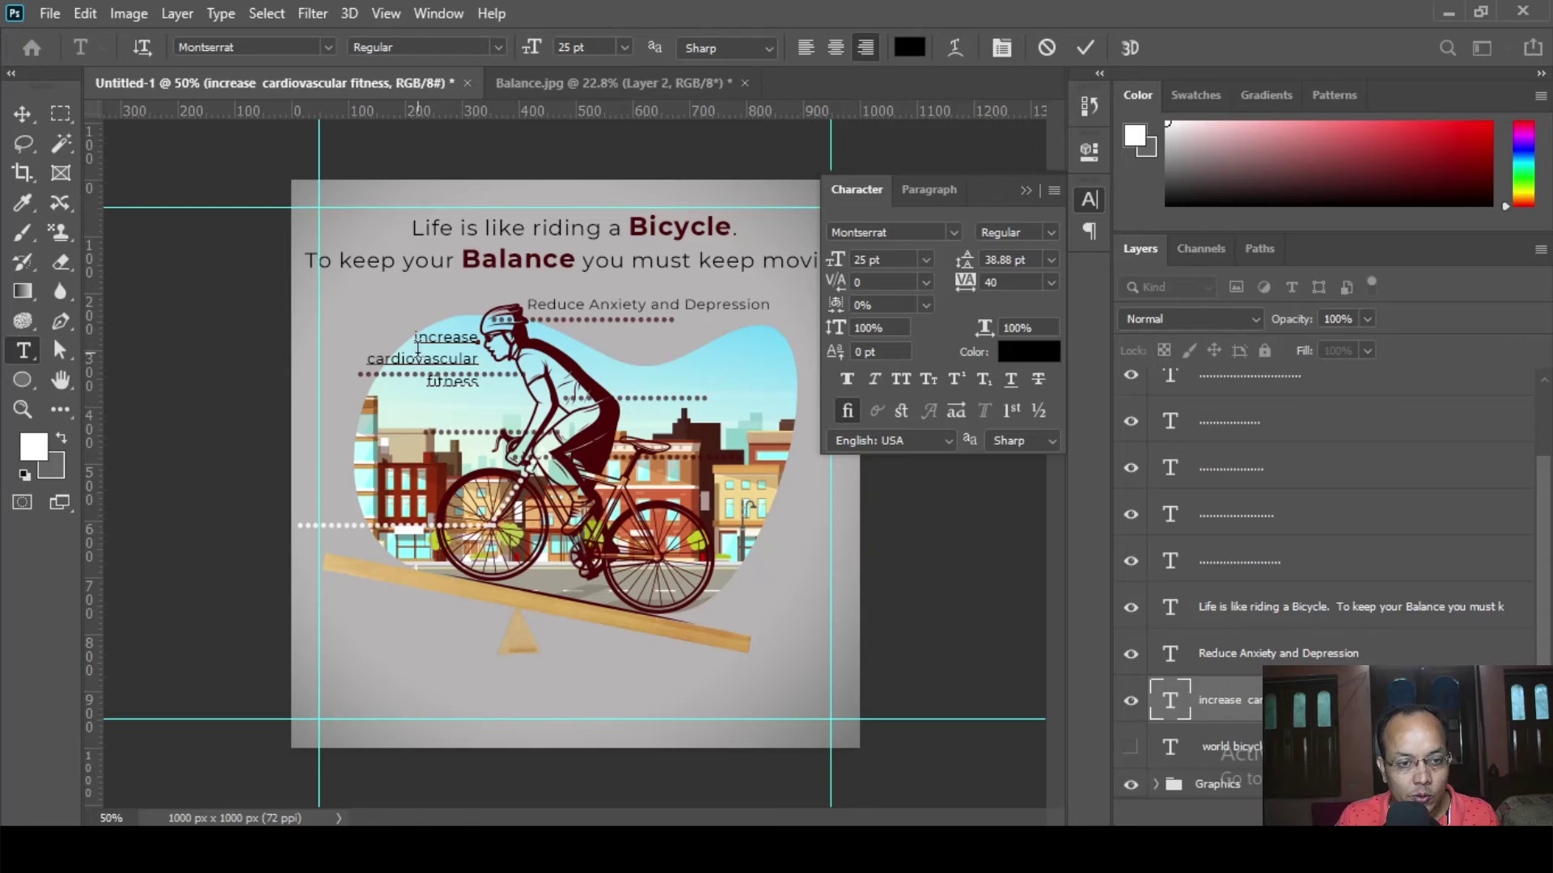
- Capitalise each word of the three-line label to read "Increase Cardiovascular Fitness"
key(BackSpace)
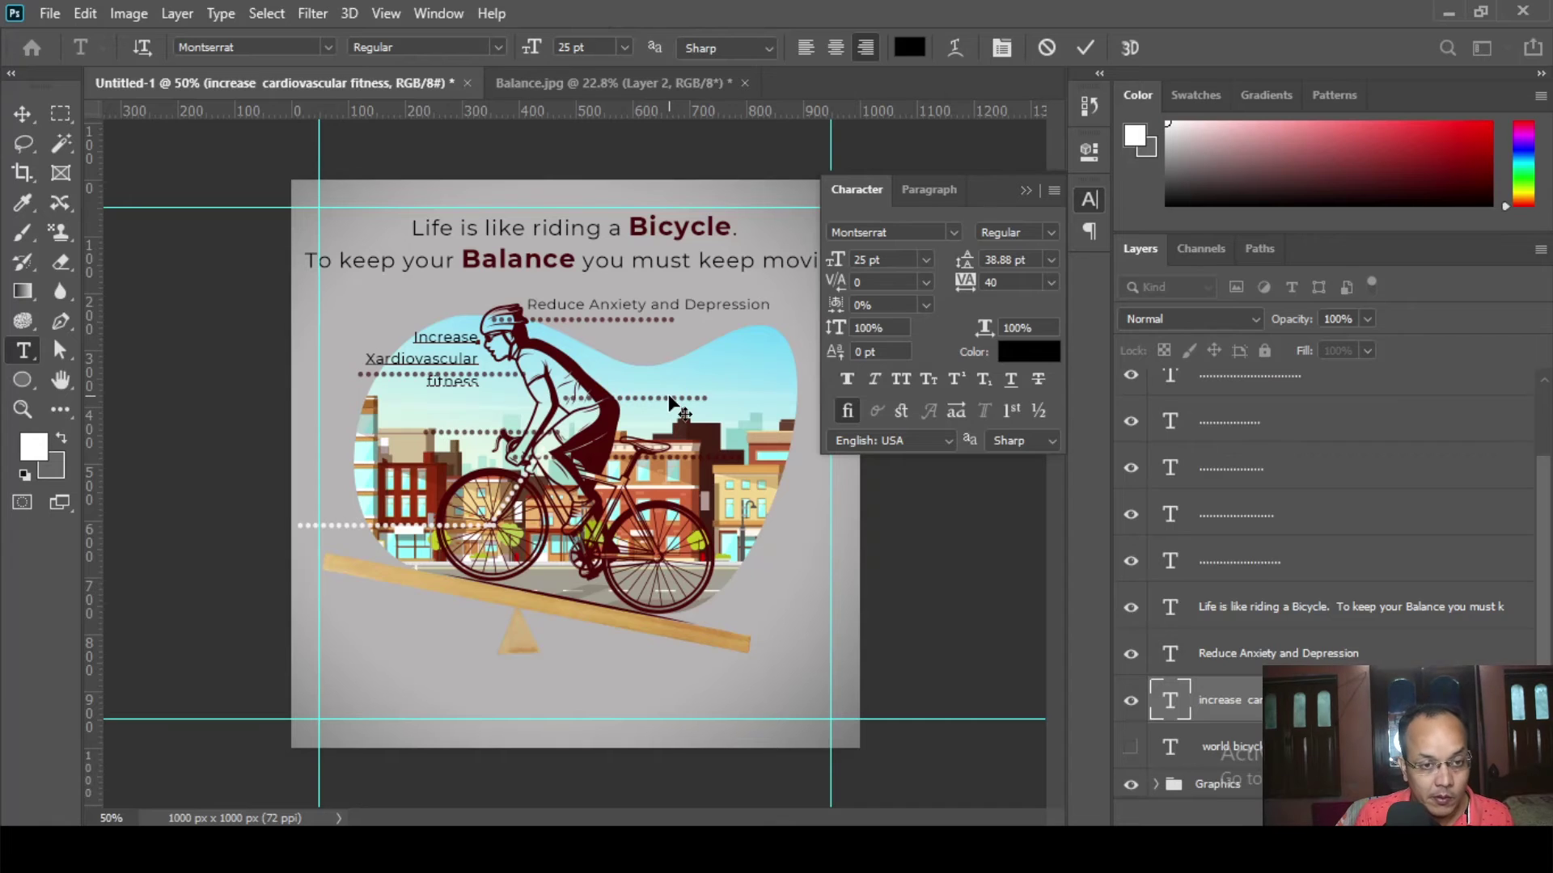
key(BackSpace)
text(C)
key(Down)
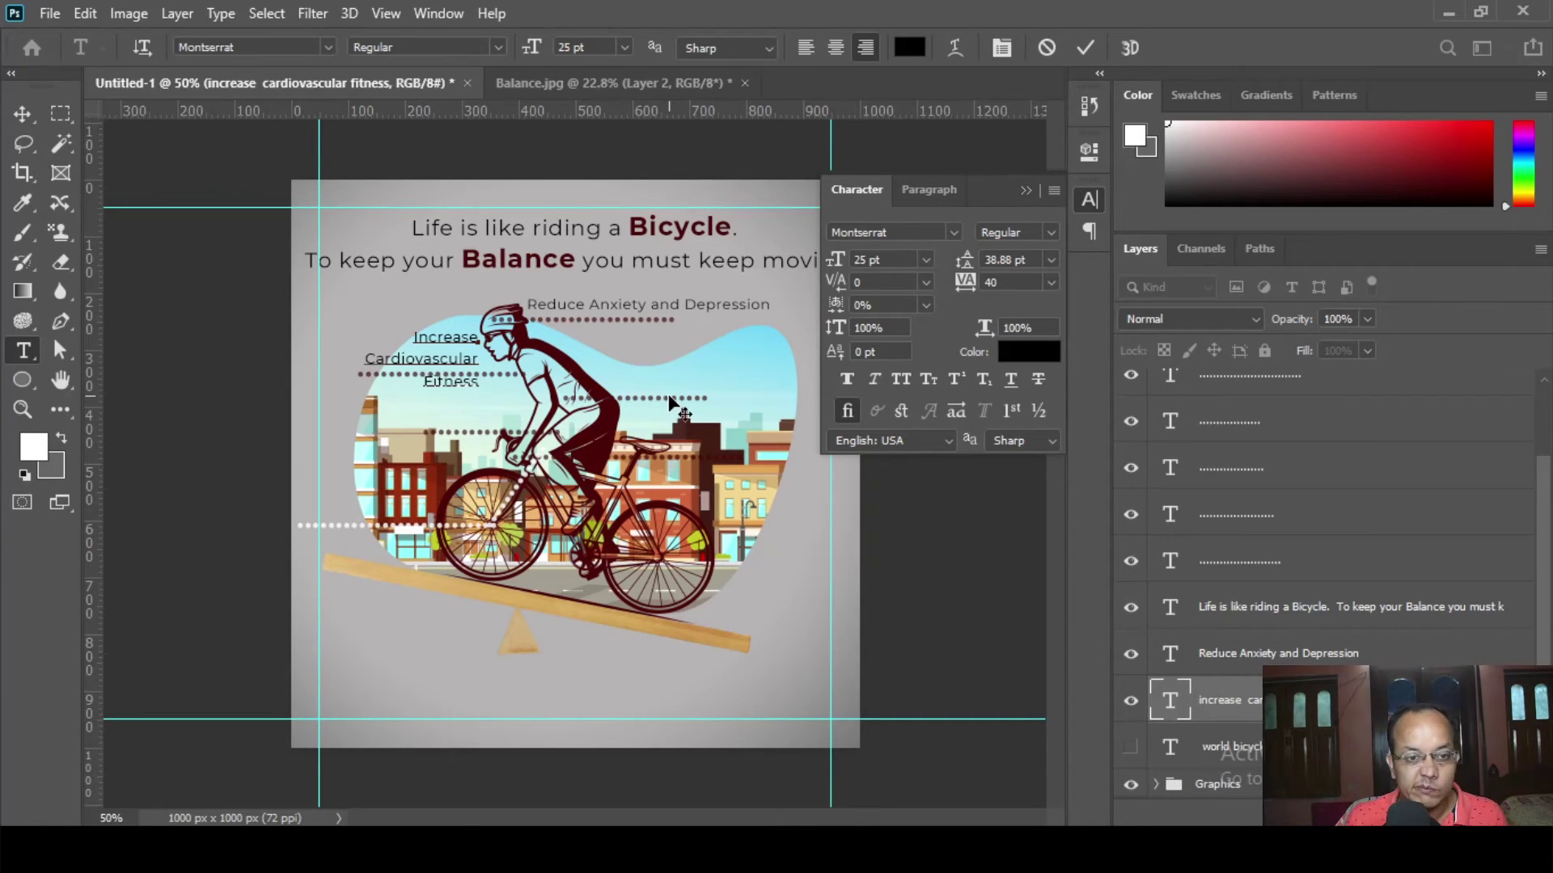
- Nudge the "Increase Cardiovascular Fitness" label up and slightly left so all three lines clear the dotted line beneath
click(22, 113)
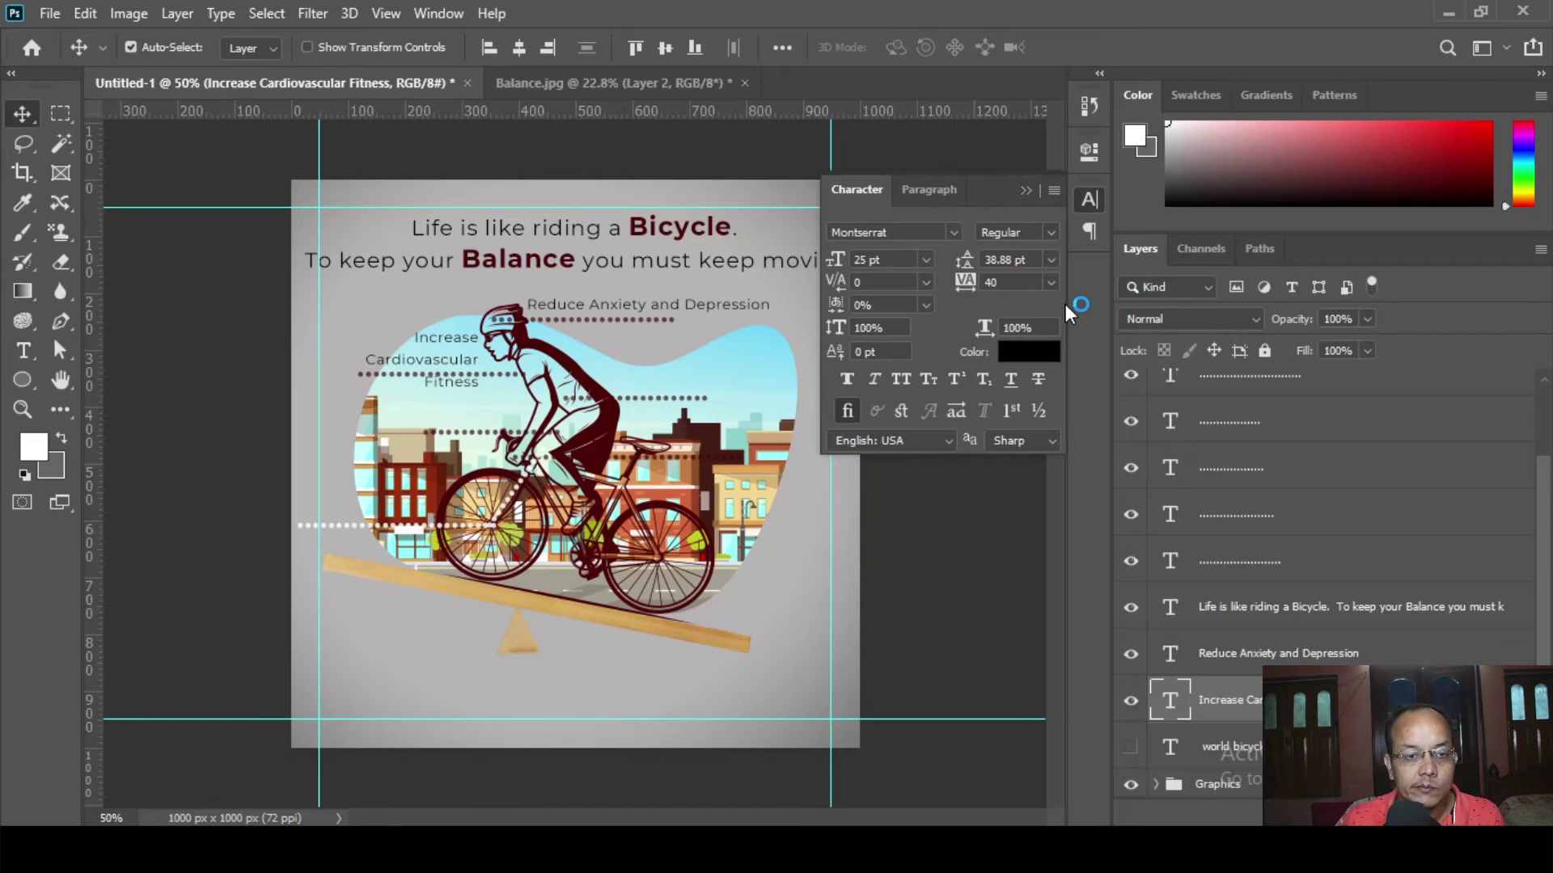
key(shift+Up)
key(shift+Up)
key(shift+Up)
key(shift+Up)
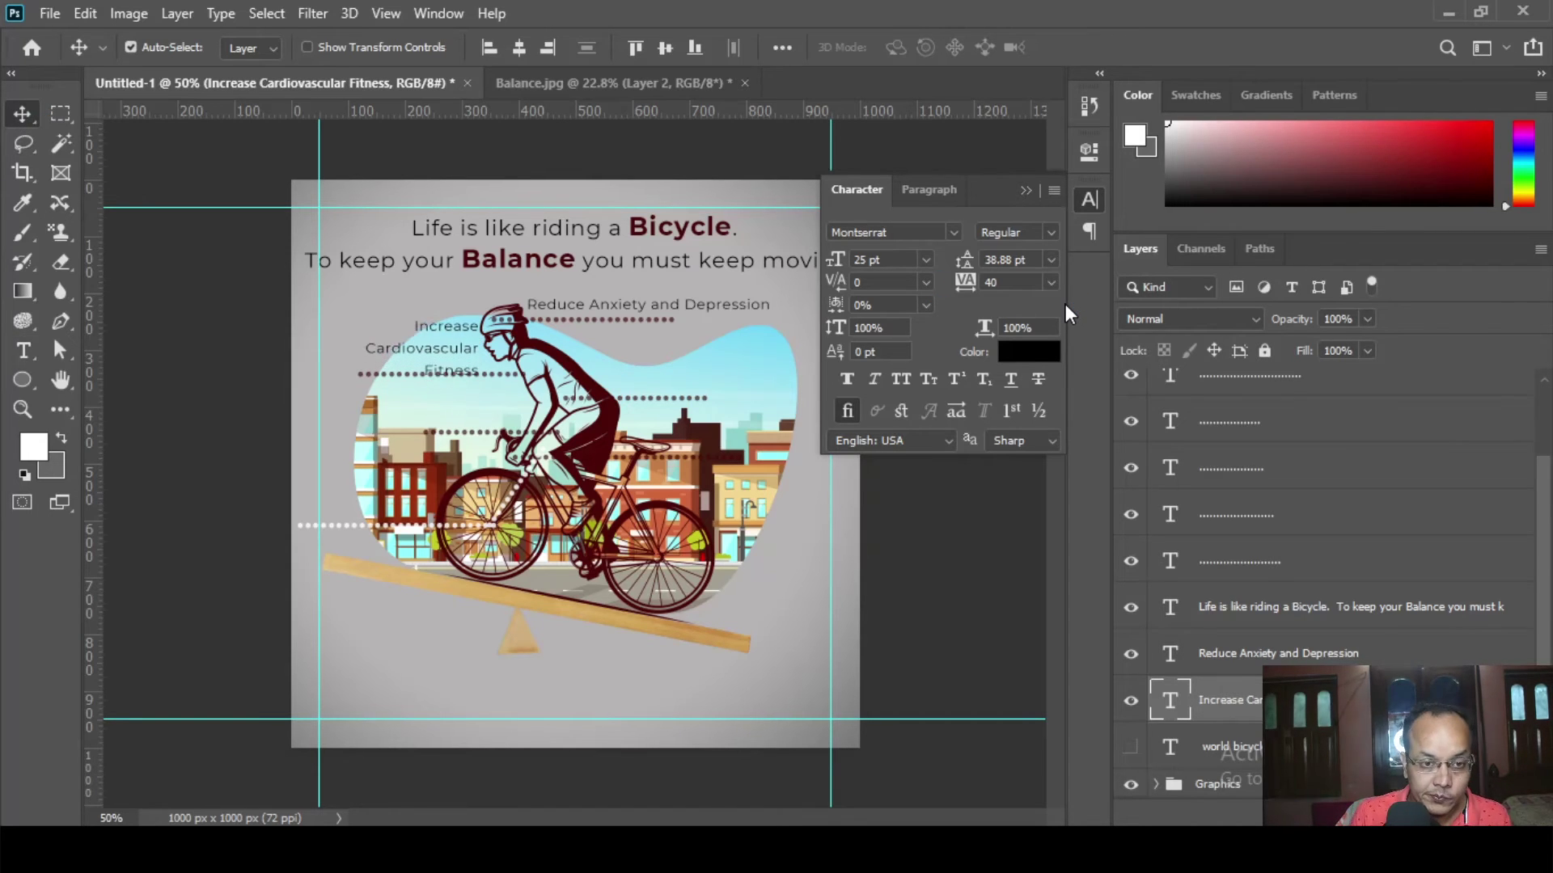
key(shift+Up)
key(shift+Left)
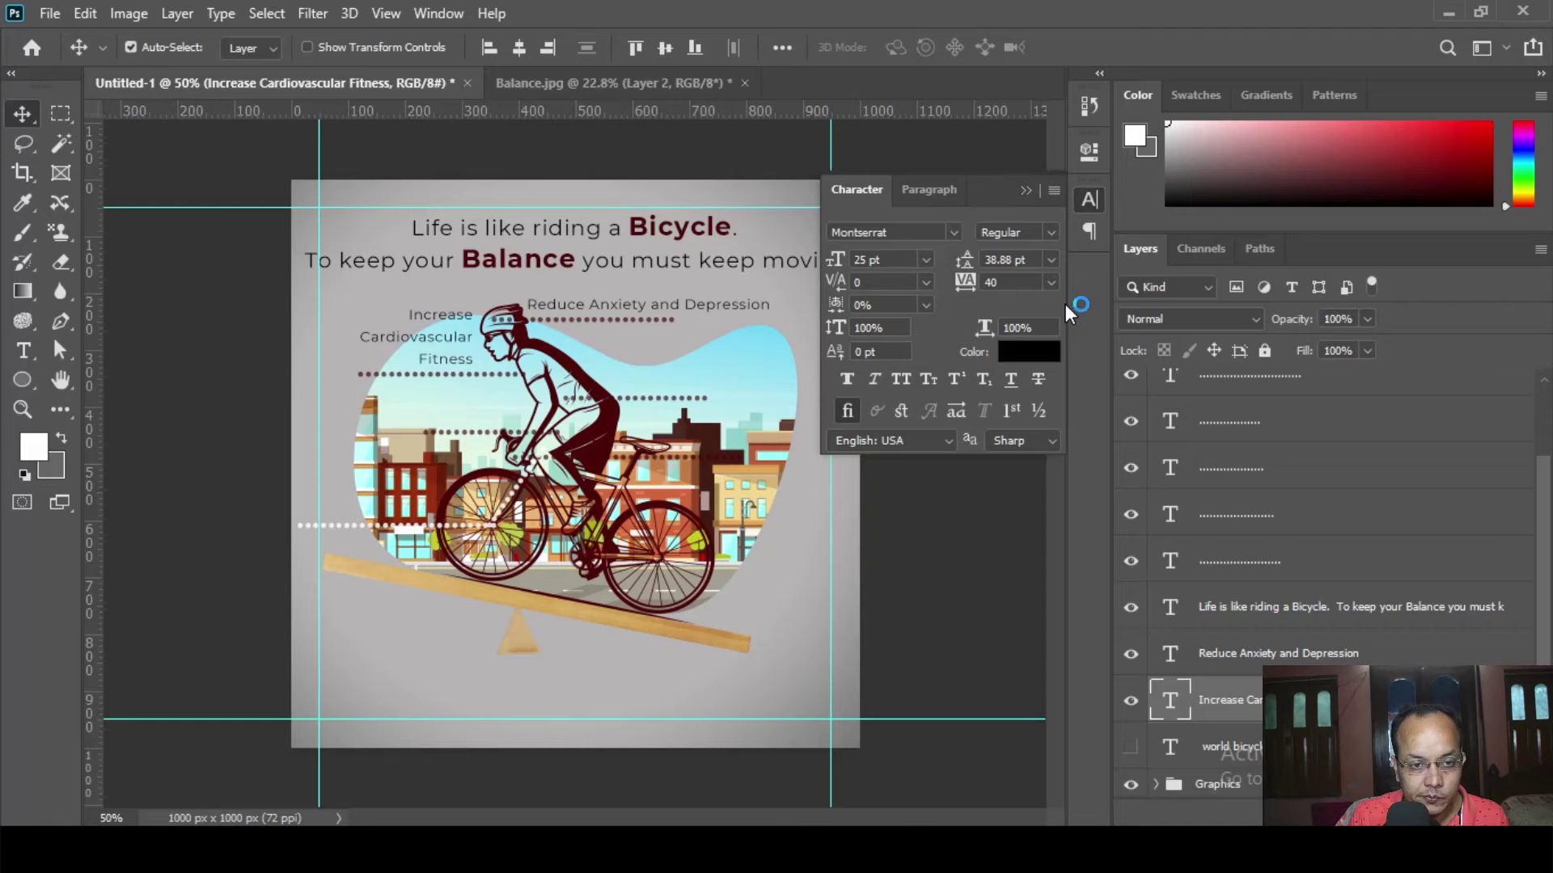
- Set the leading of the whole "Increase Cardiovascular Fitness" label to 30 pt
click(22, 352)
click(483, 356)
key(ctrl+a)
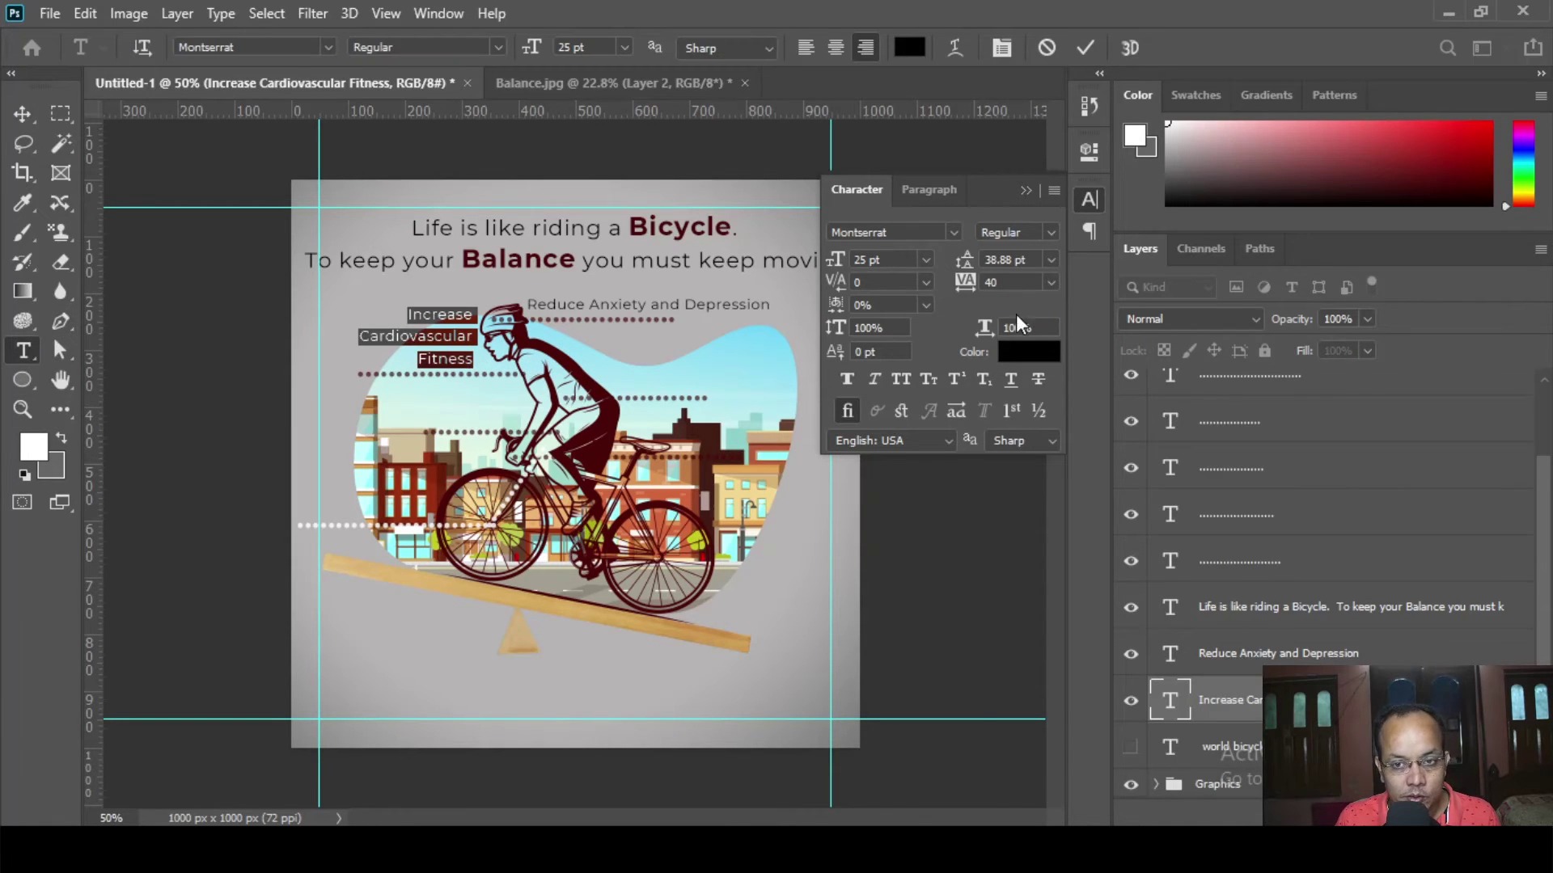
click(1031, 263)
text(30)
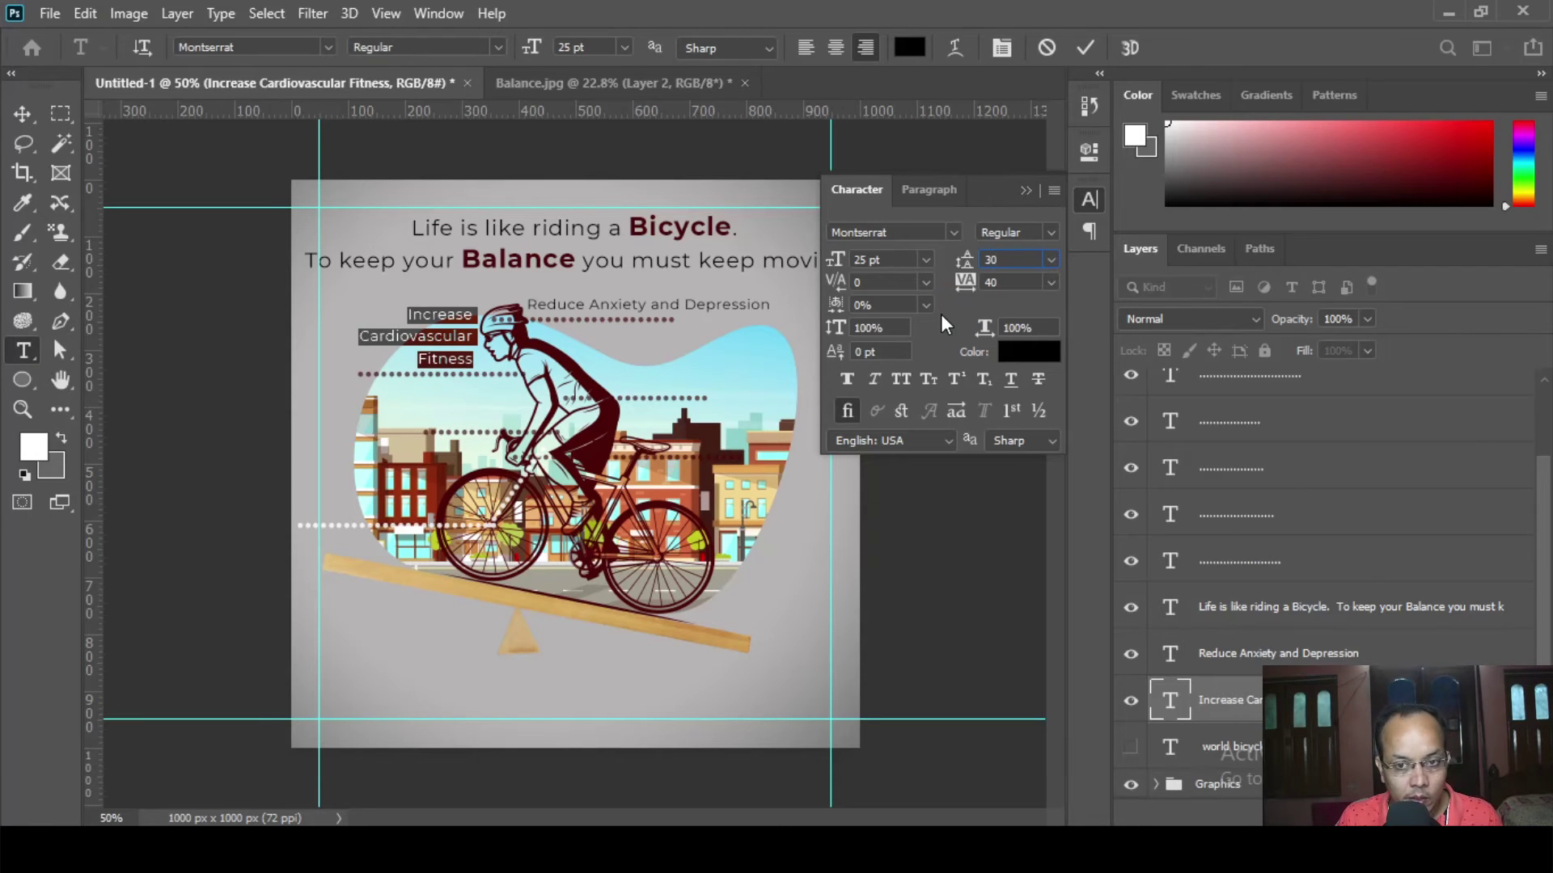
key(Return)
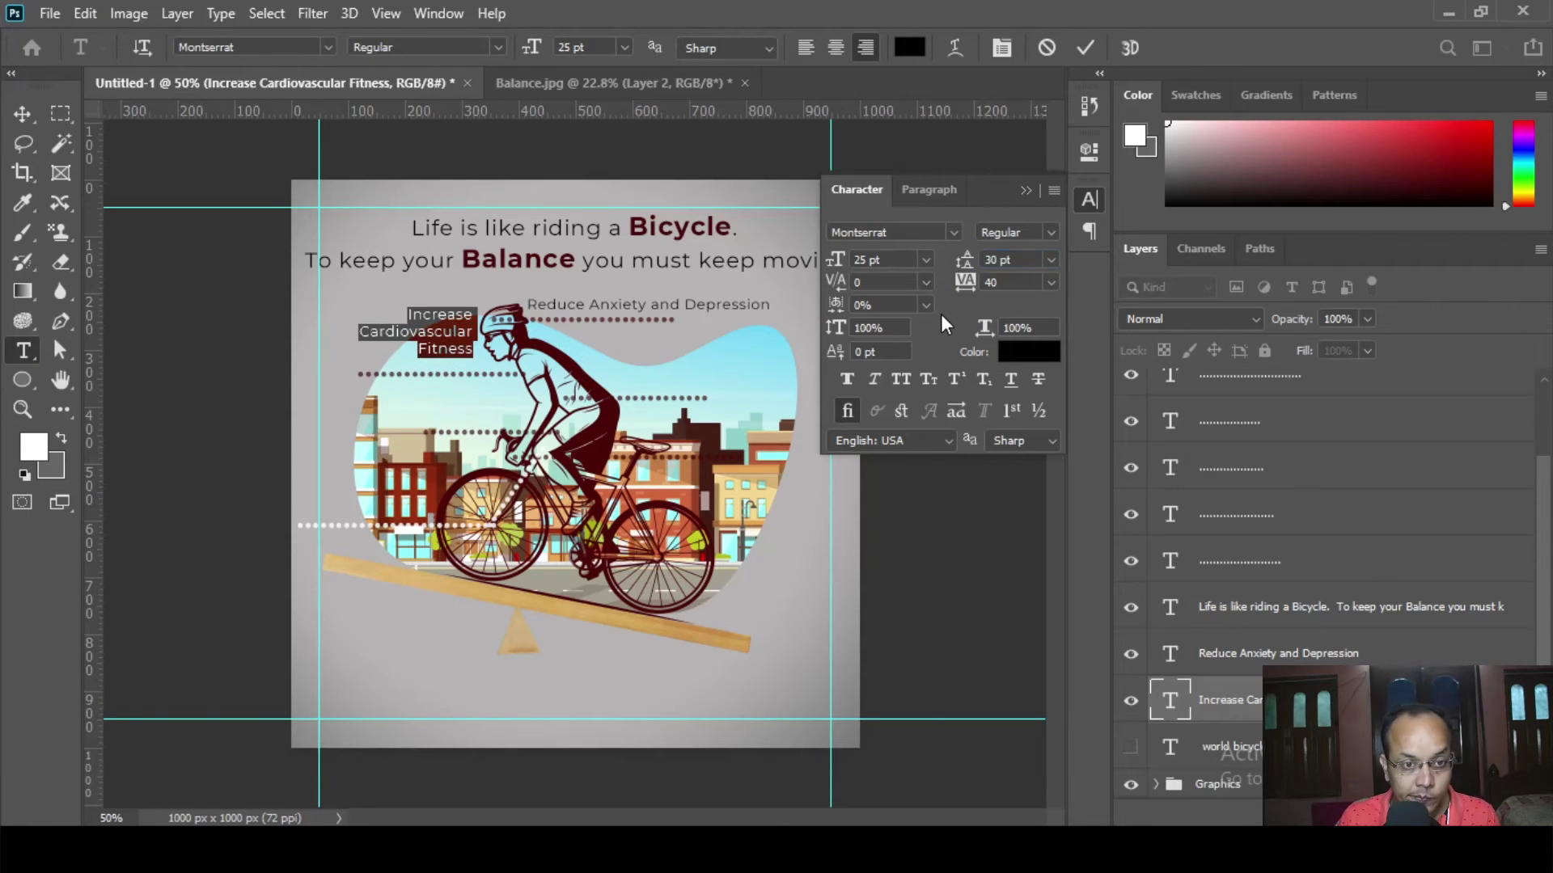
- Nudge the "Increase Cardiovascular Fitness" label down and slightly right so it sits just above its dotted line
click(23, 114)
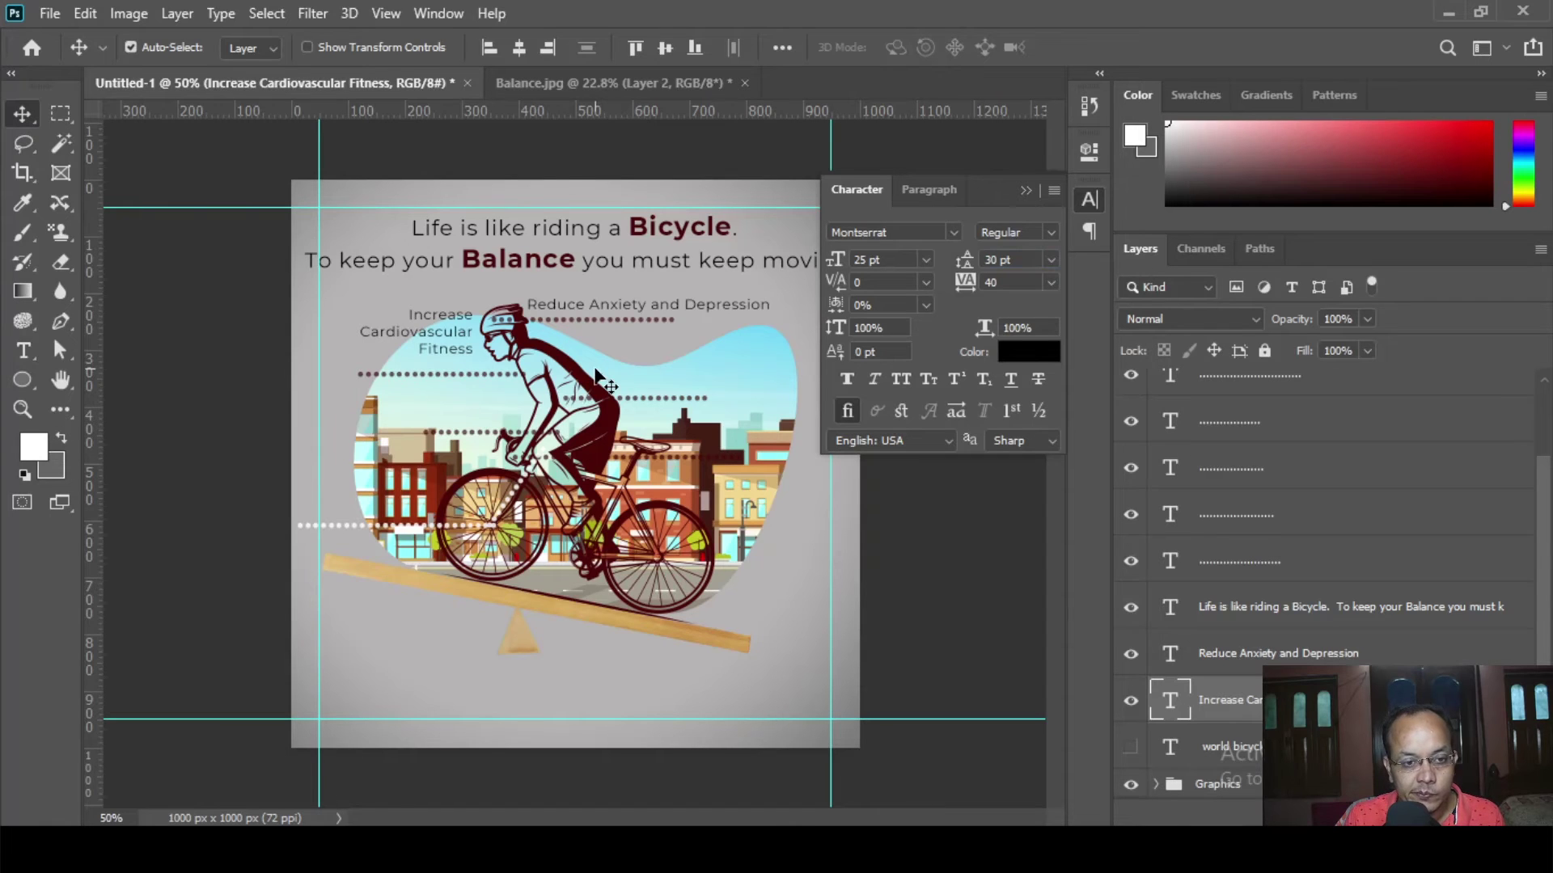
key(shift+Down)
key(shift+Down)
key(shift+Down)
key(Right)
key(Right)
key(Right)
key(Right)
key(Right)
key(Right)
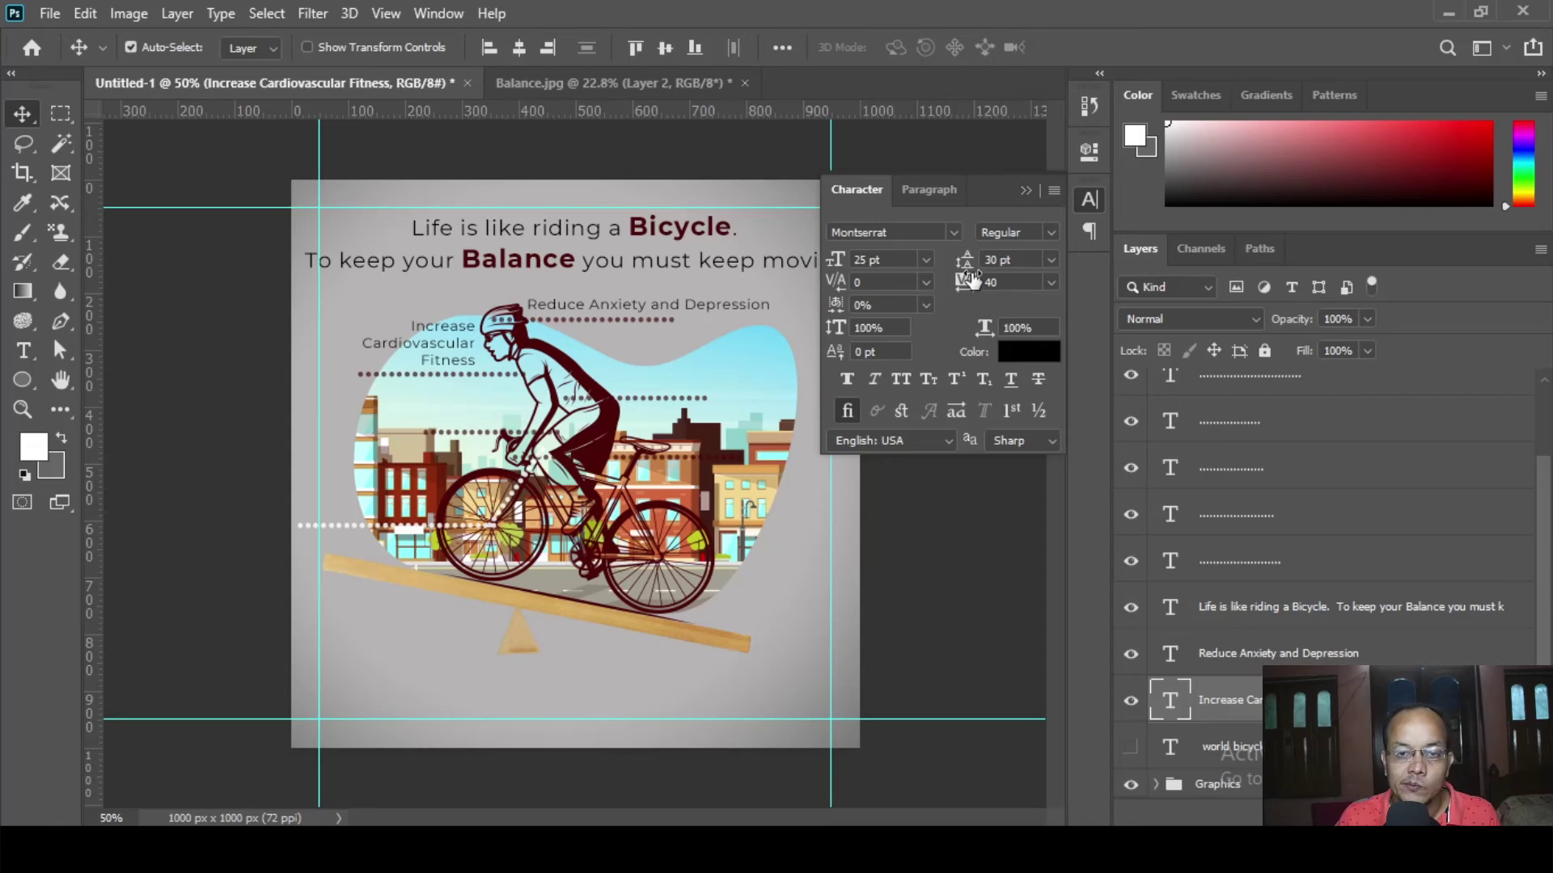
click(1023, 194)
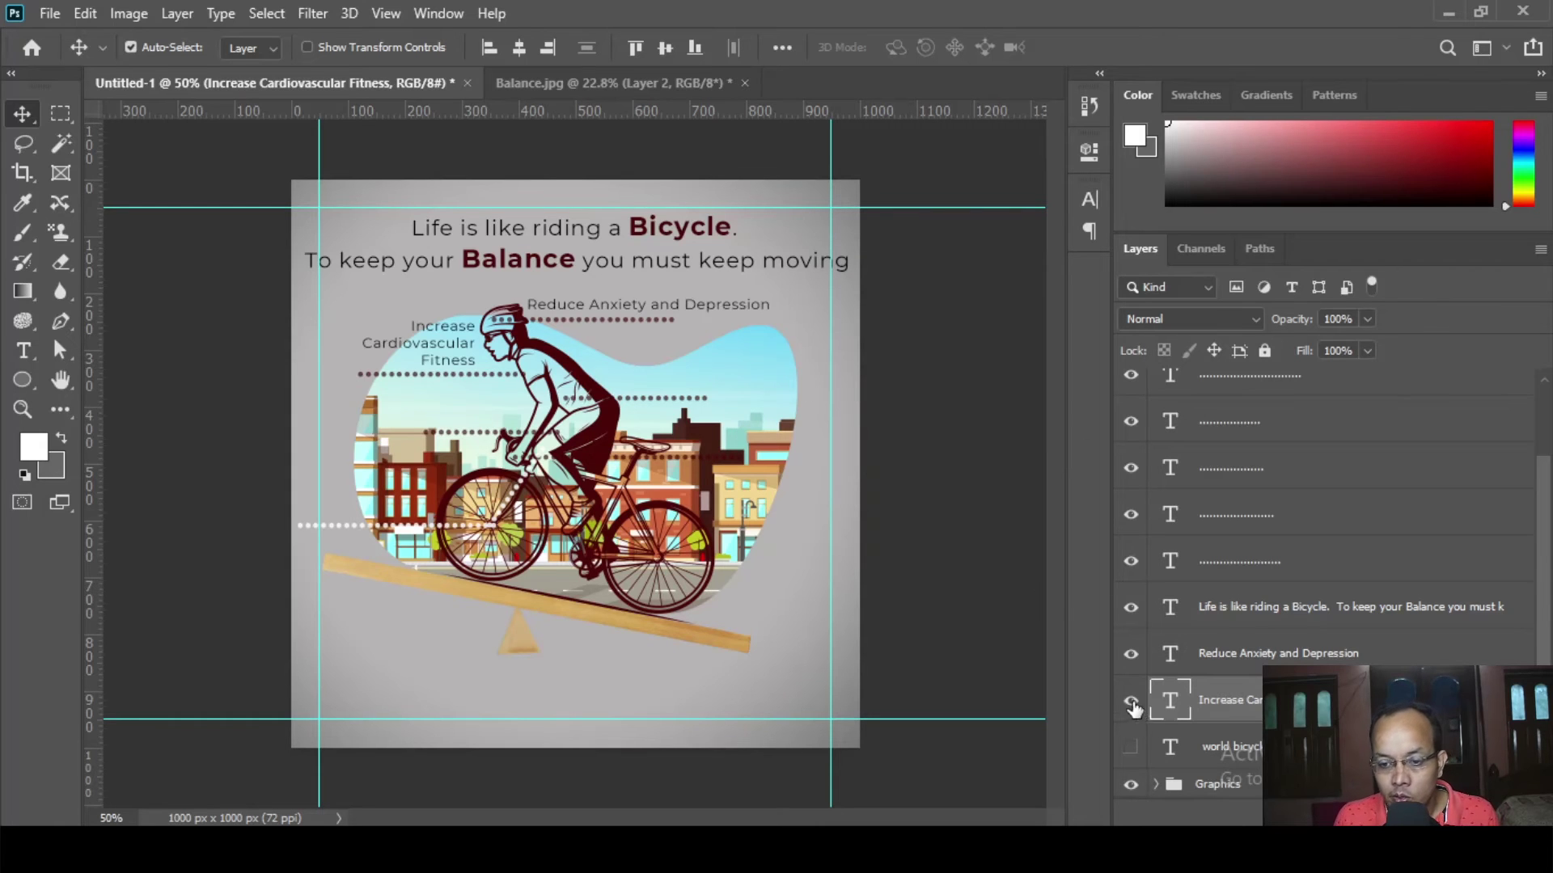
- Show the hidden "world bicycle day" notes layer and cut the line "improve posture and coordination" from it
click(1132, 749)
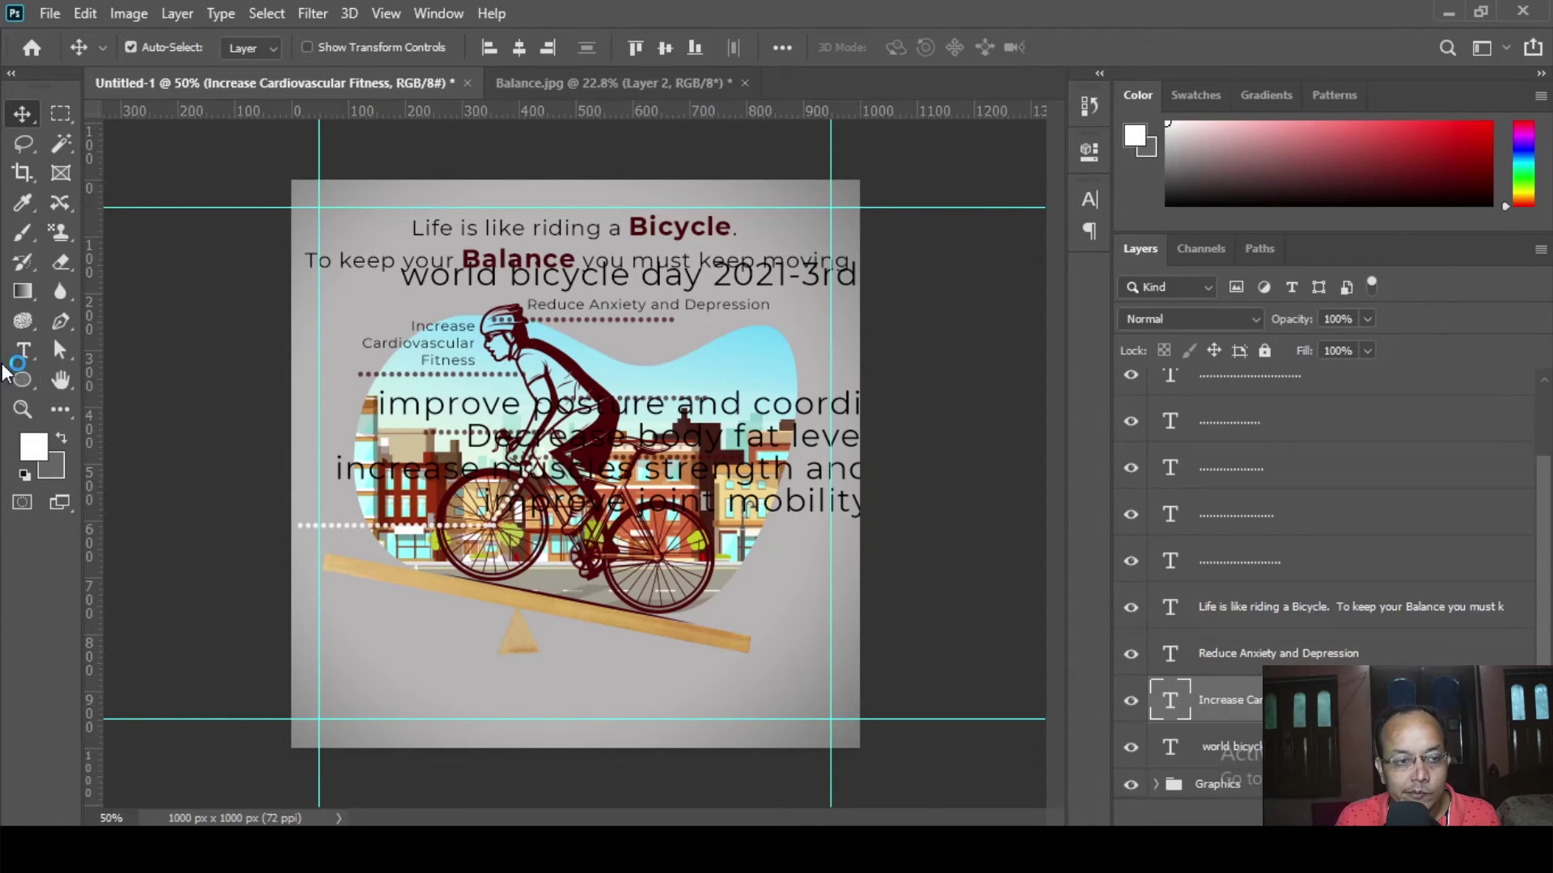
click(25, 352)
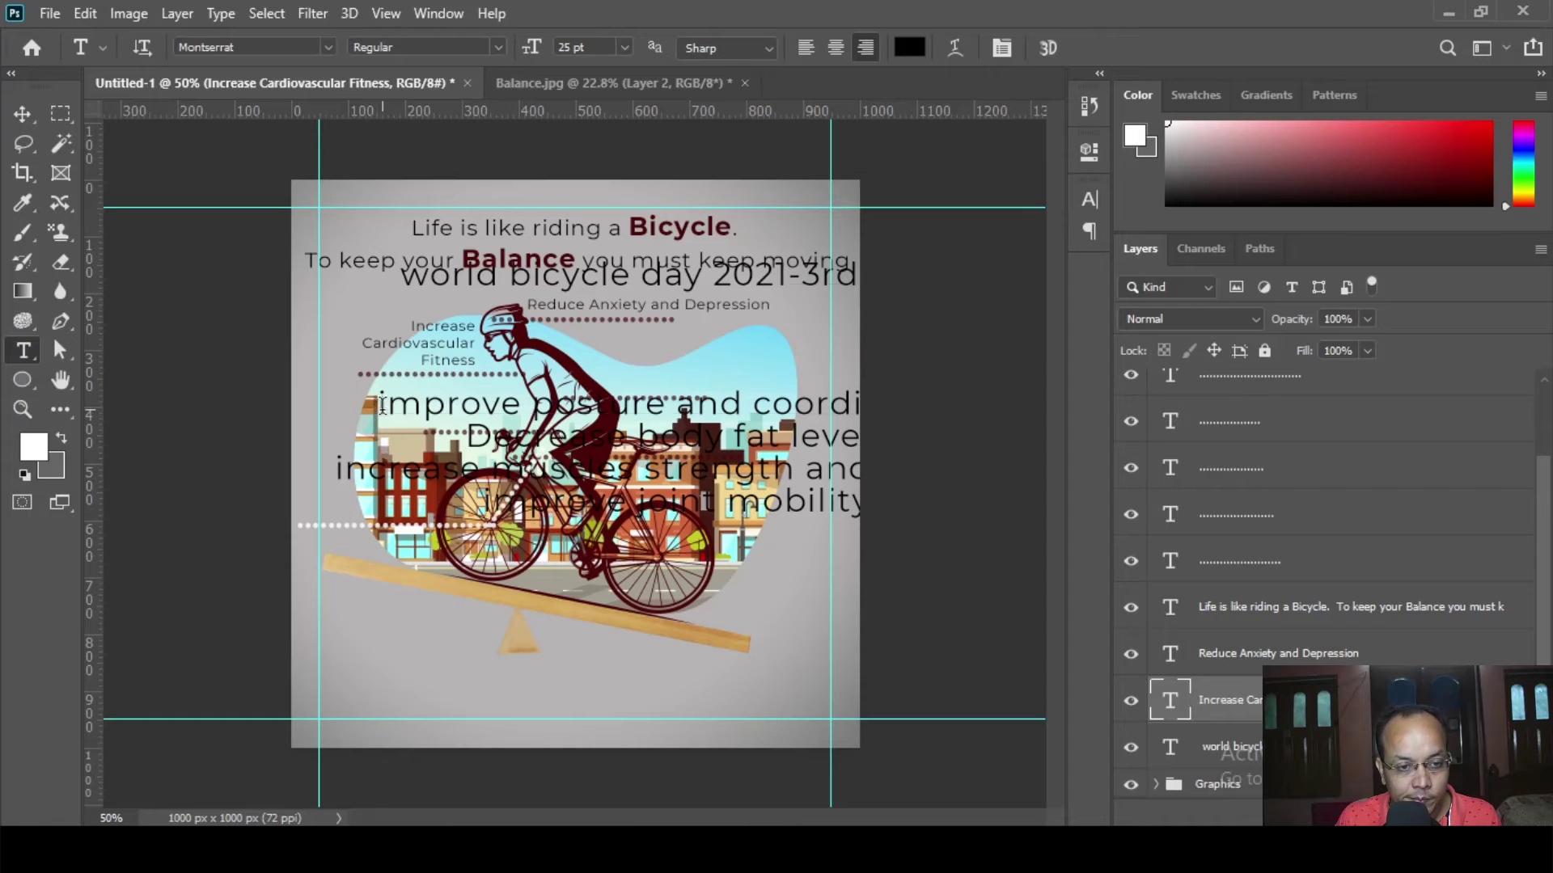
drag(384, 405, 631, 402)
key(Left)
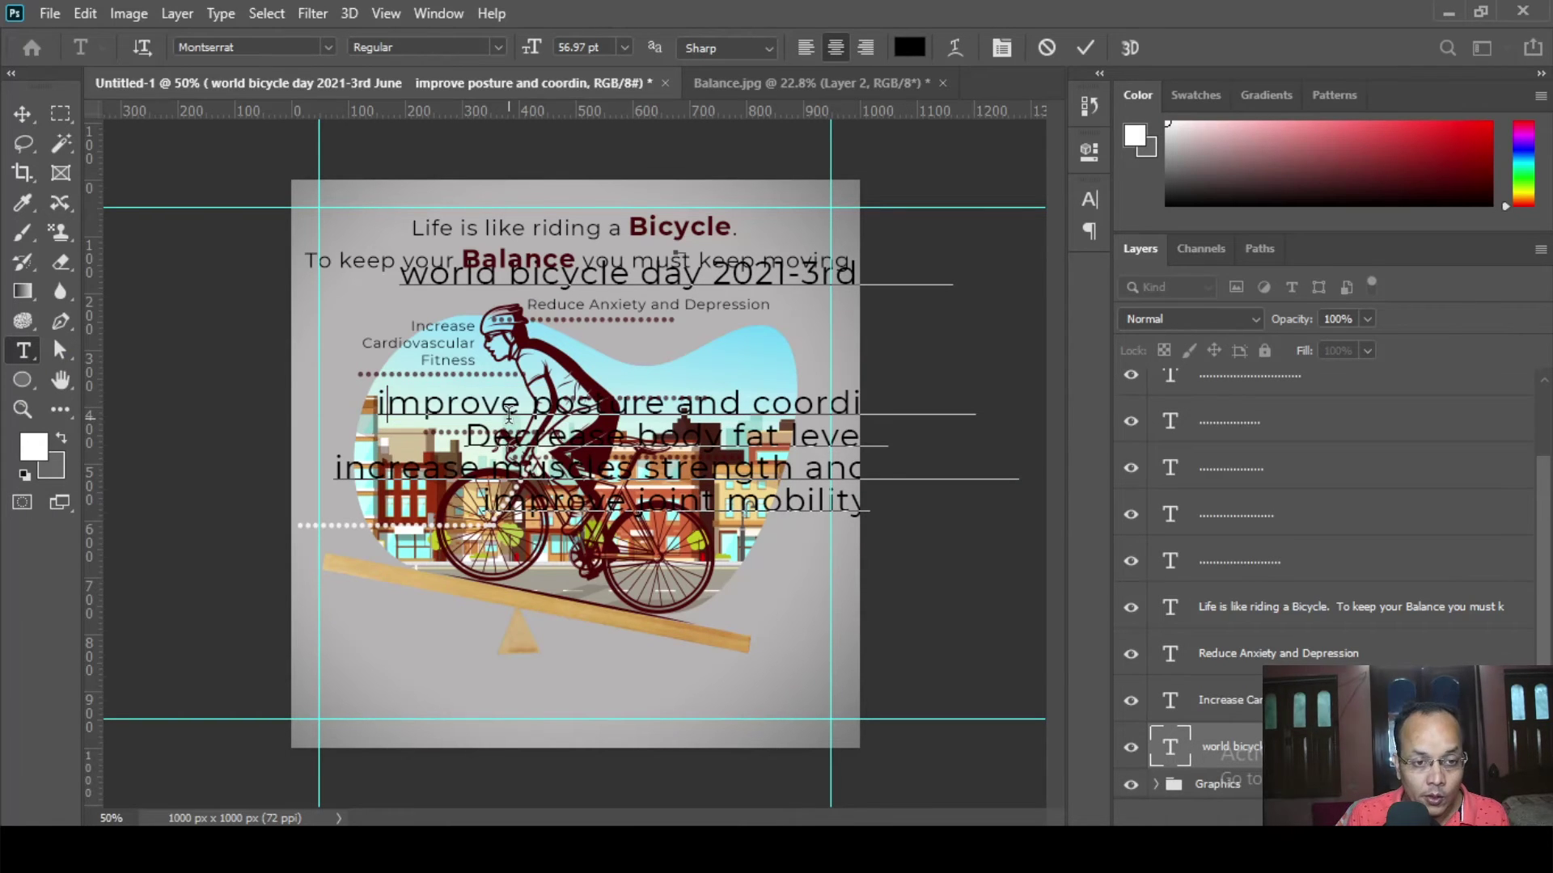
key(ctrl+a)
key(ctrl+c)
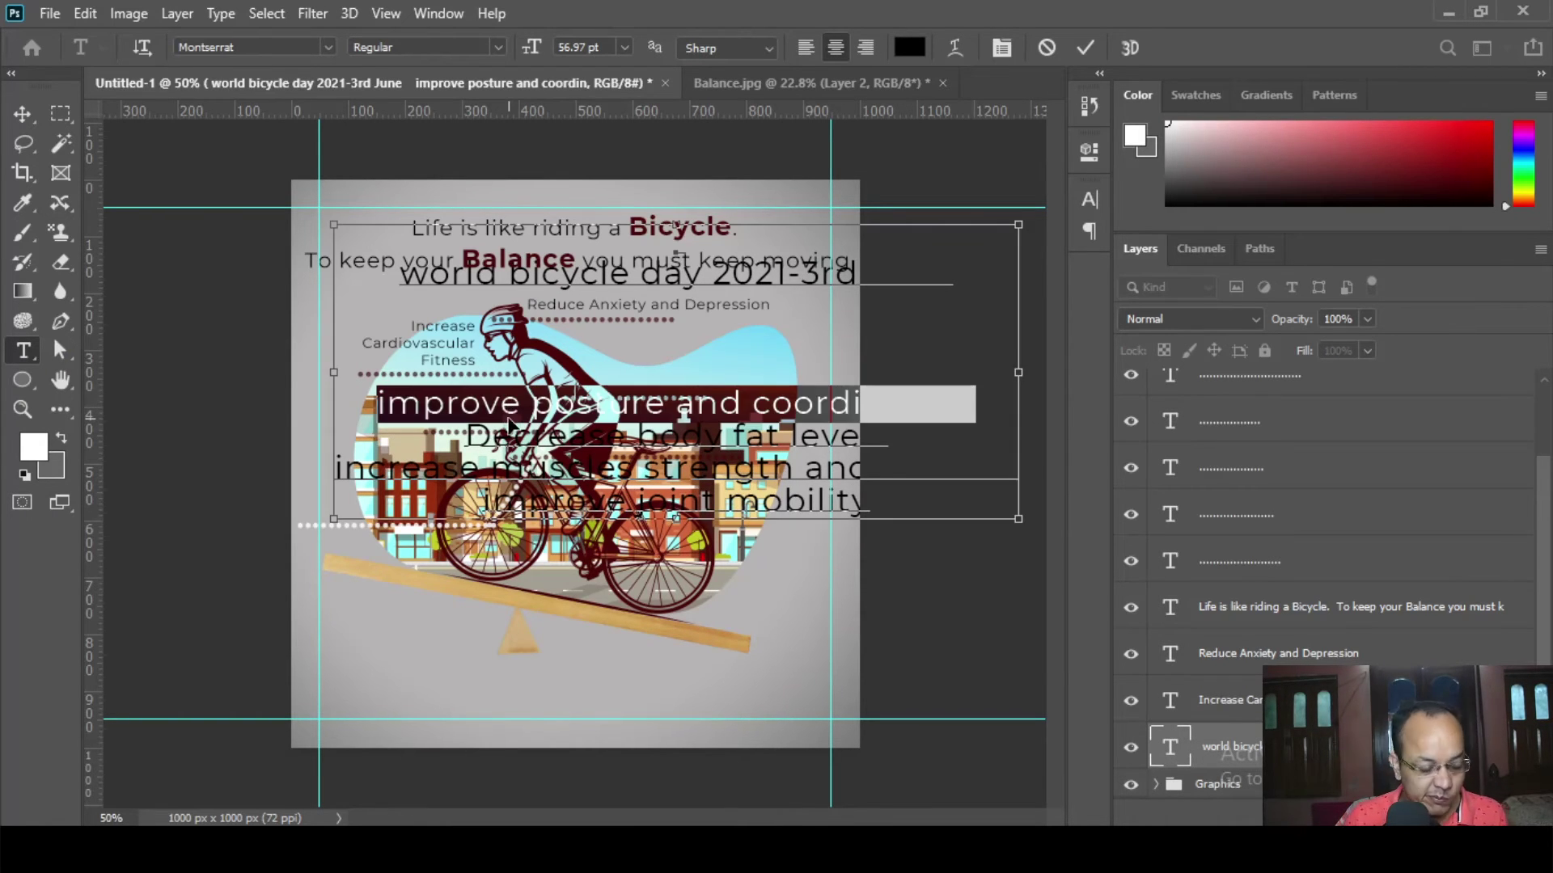
key(BackSpace)
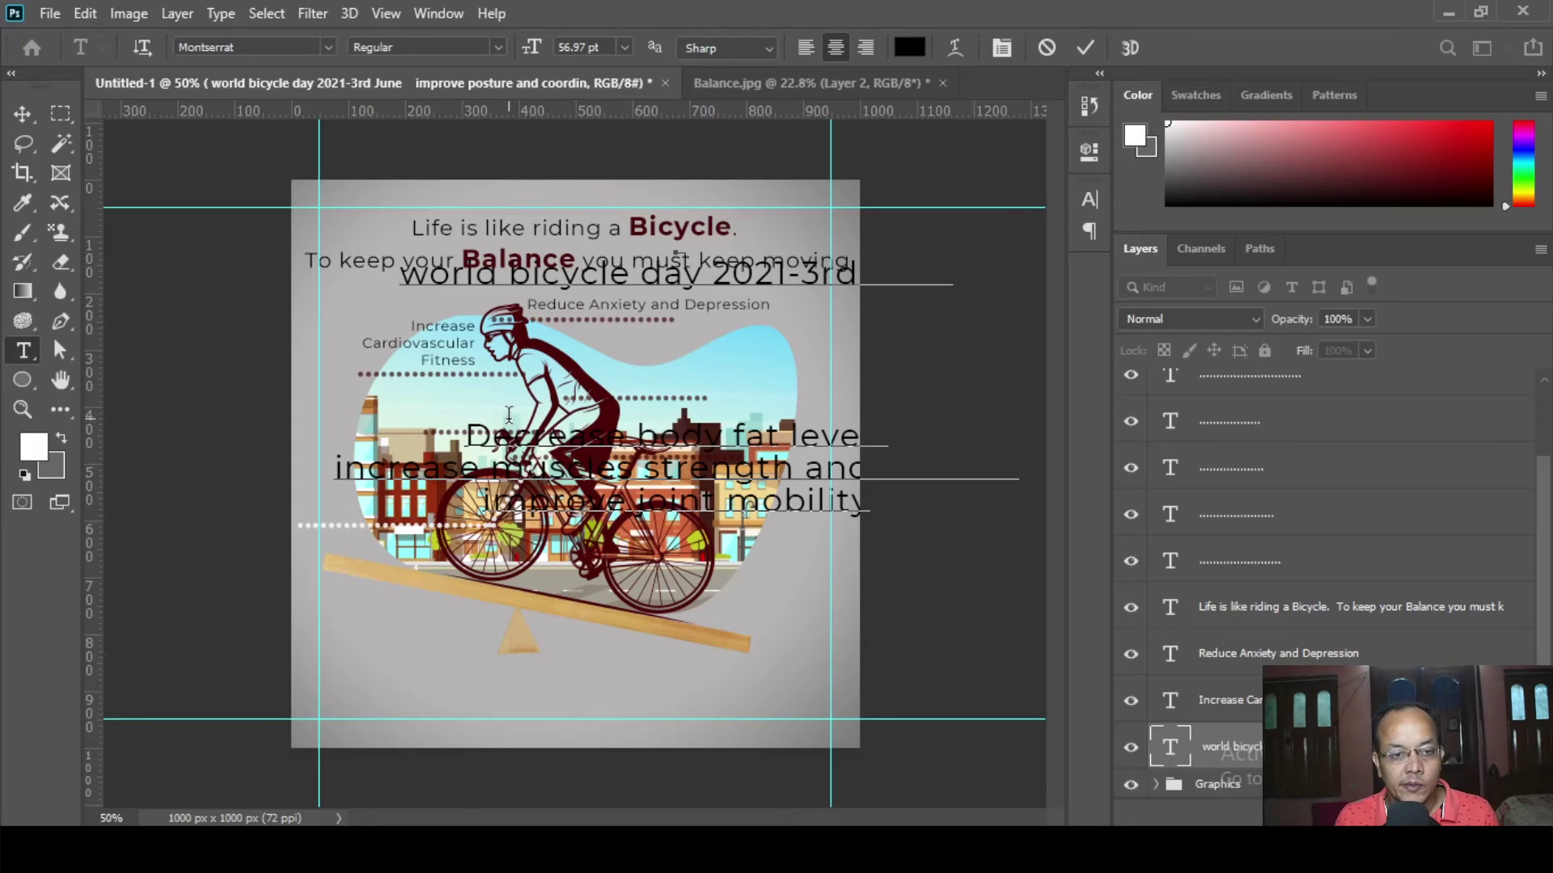
- Hide the notes layer and paste "improve posture and coordination" into a new text layer over the cyclist's back
click(13, 123)
click(1130, 748)
click(24, 350)
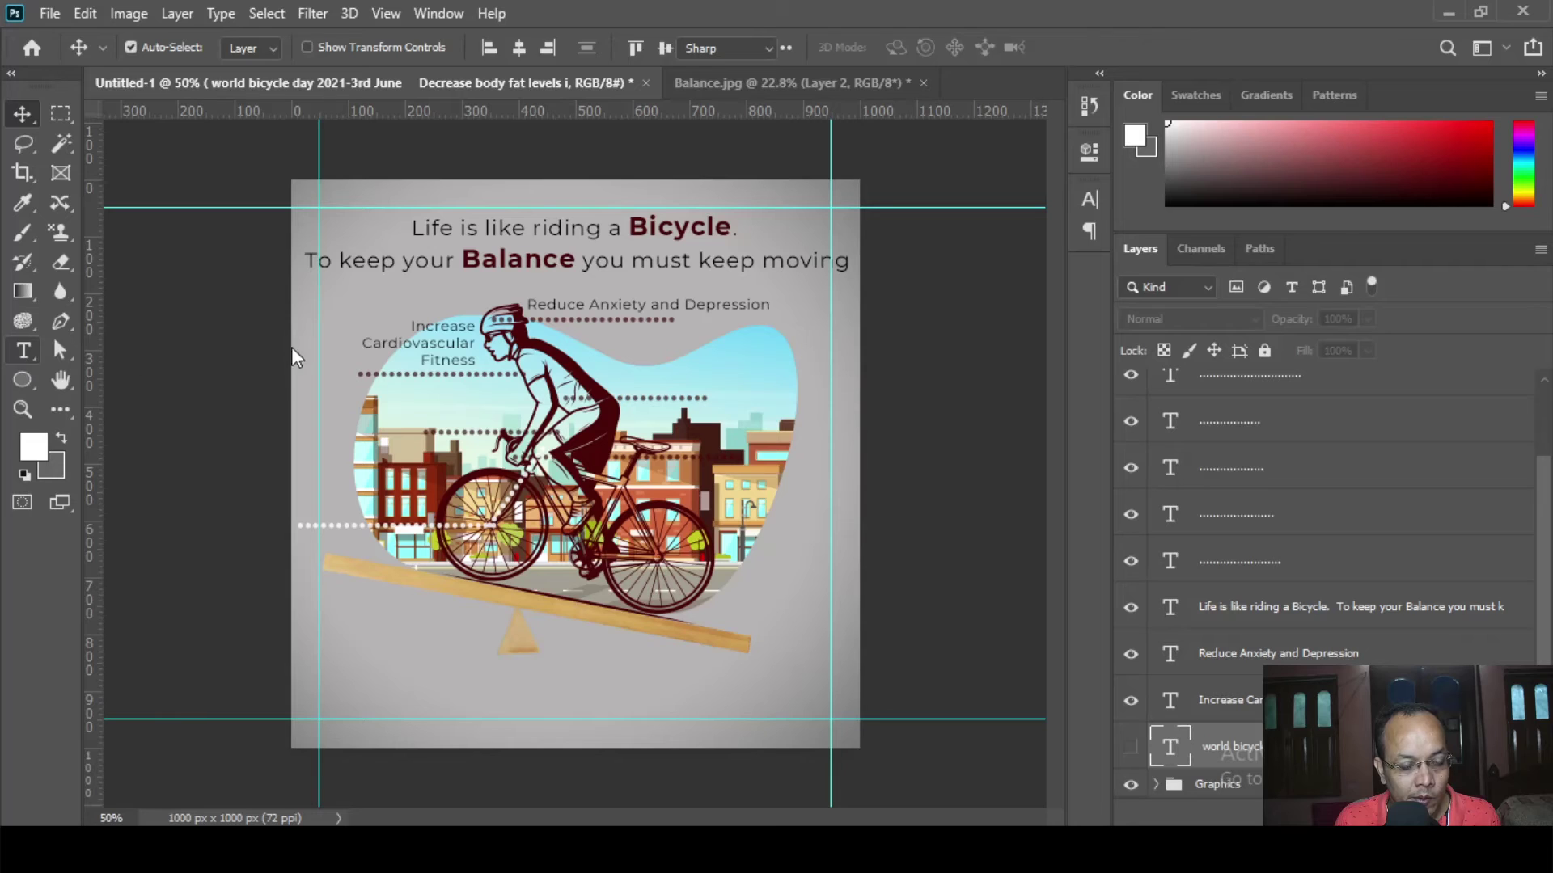
click(615, 378)
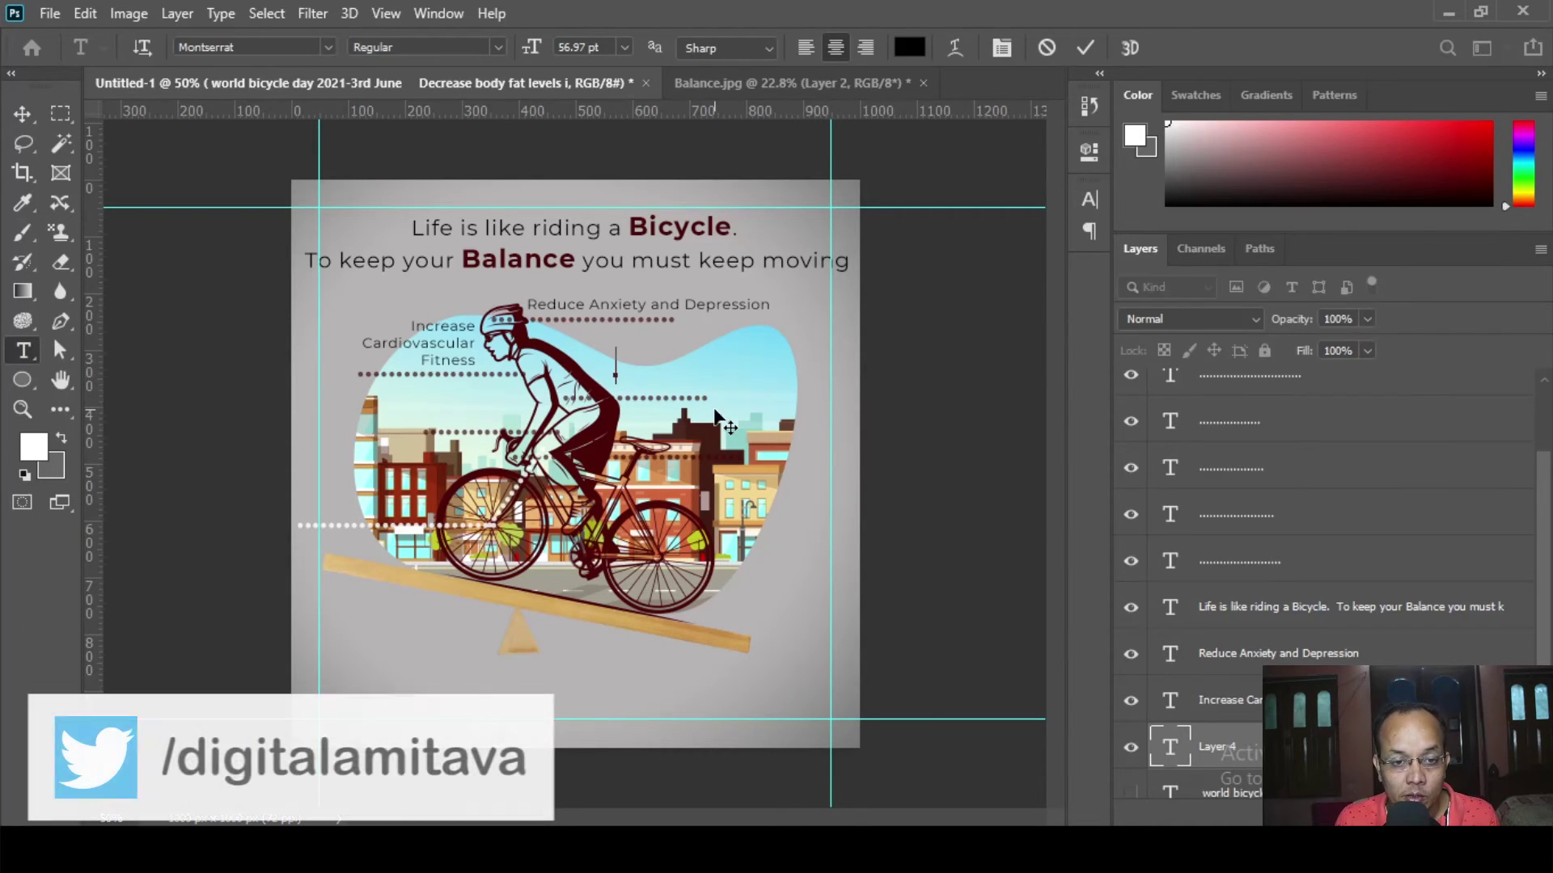
key(ctrl+v)
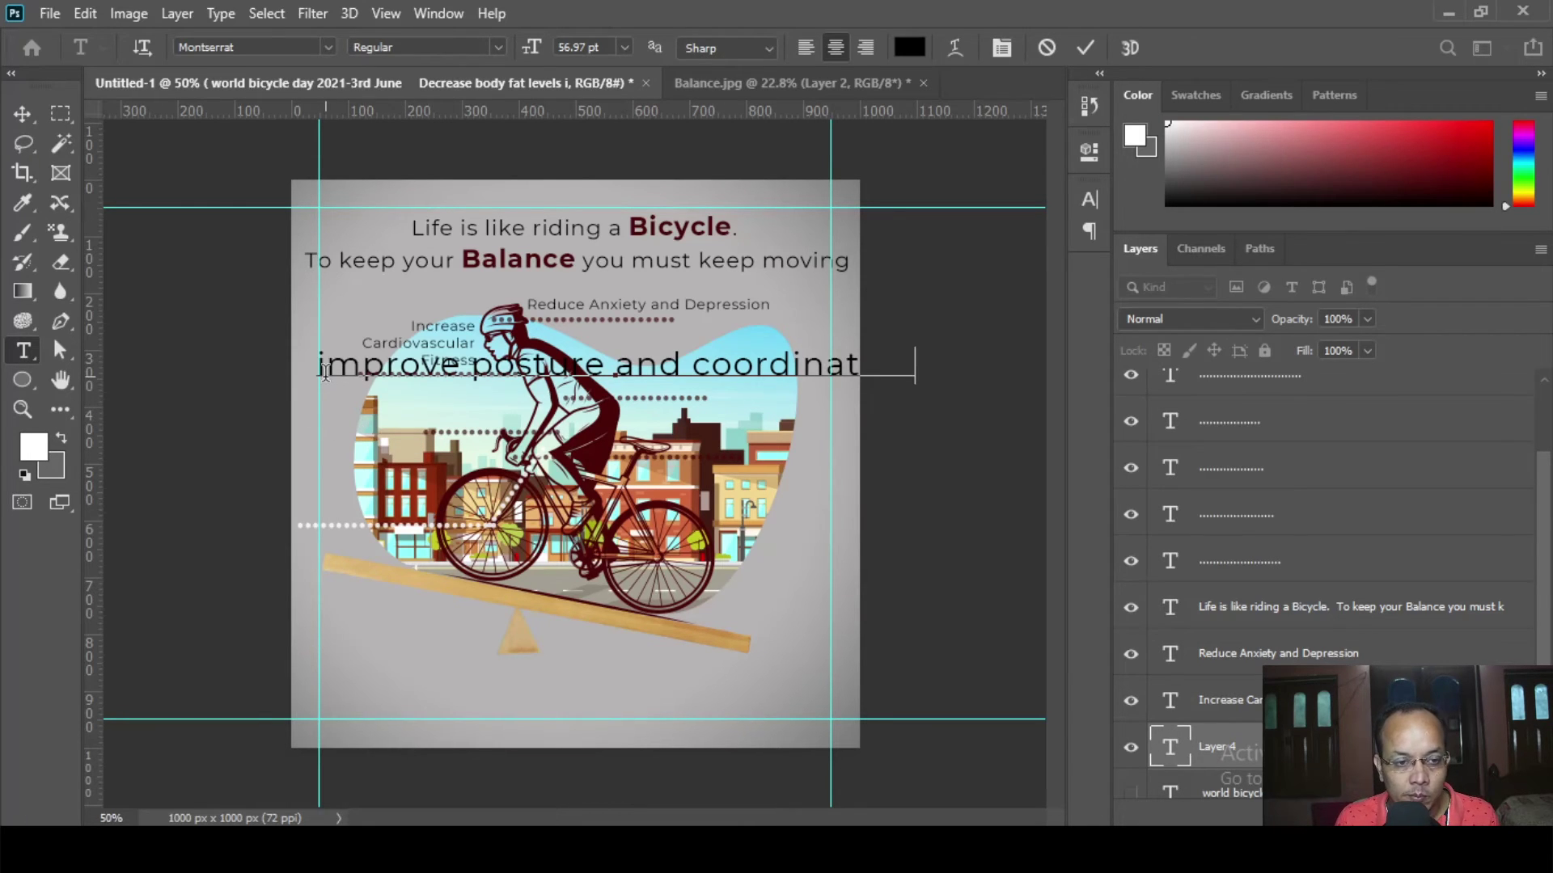
- Set the posture label's font size to 25 pt and move it up and right, behind the cyclist's back
key(ctrl+a)
click(605, 50)
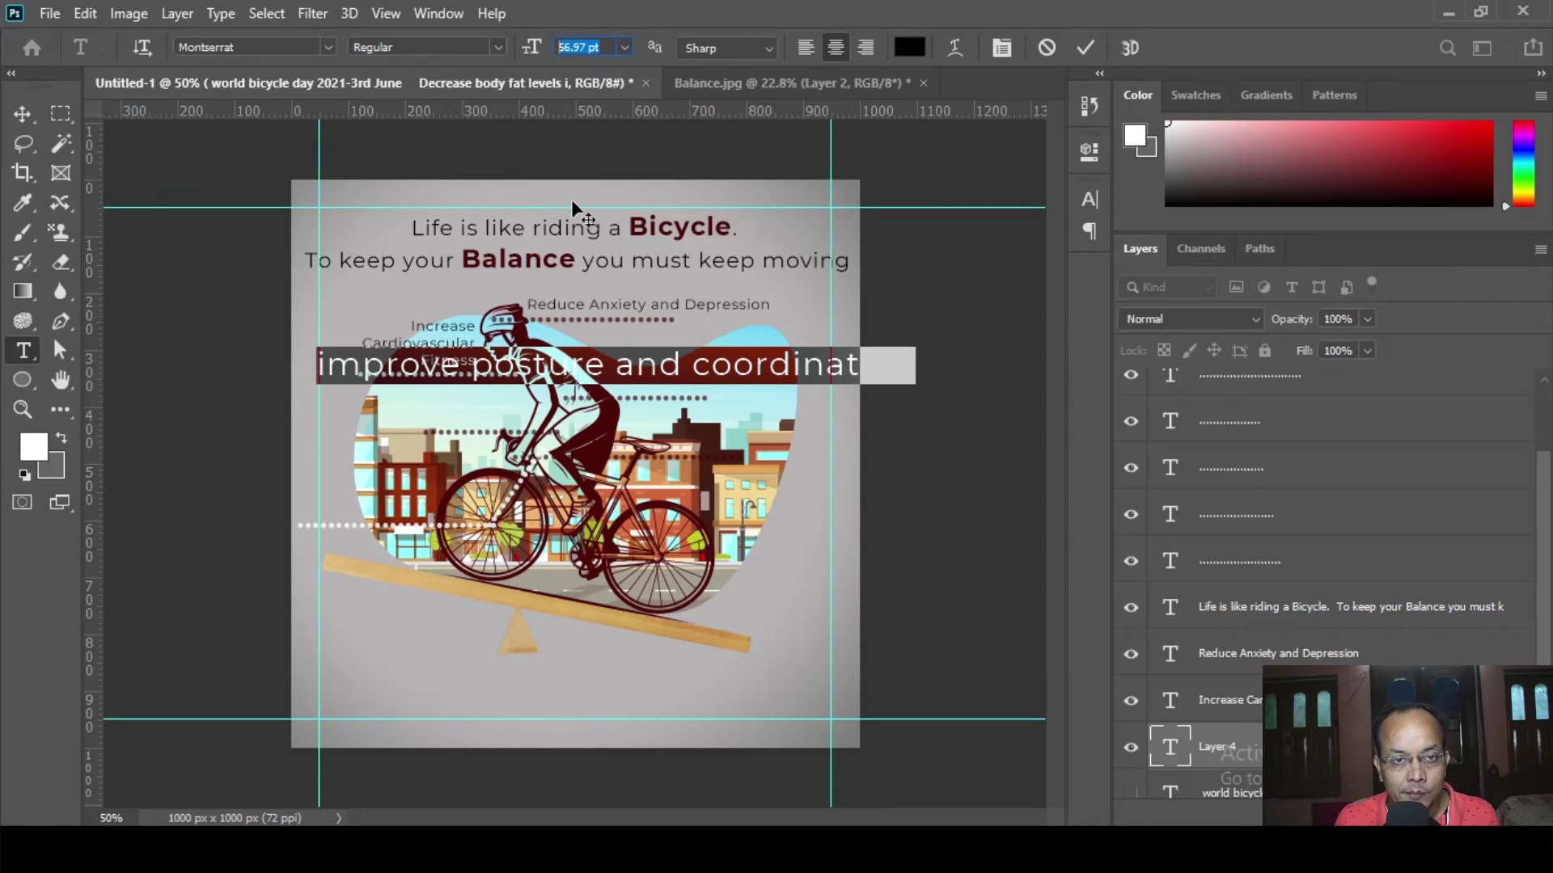
text(25)
key(Return)
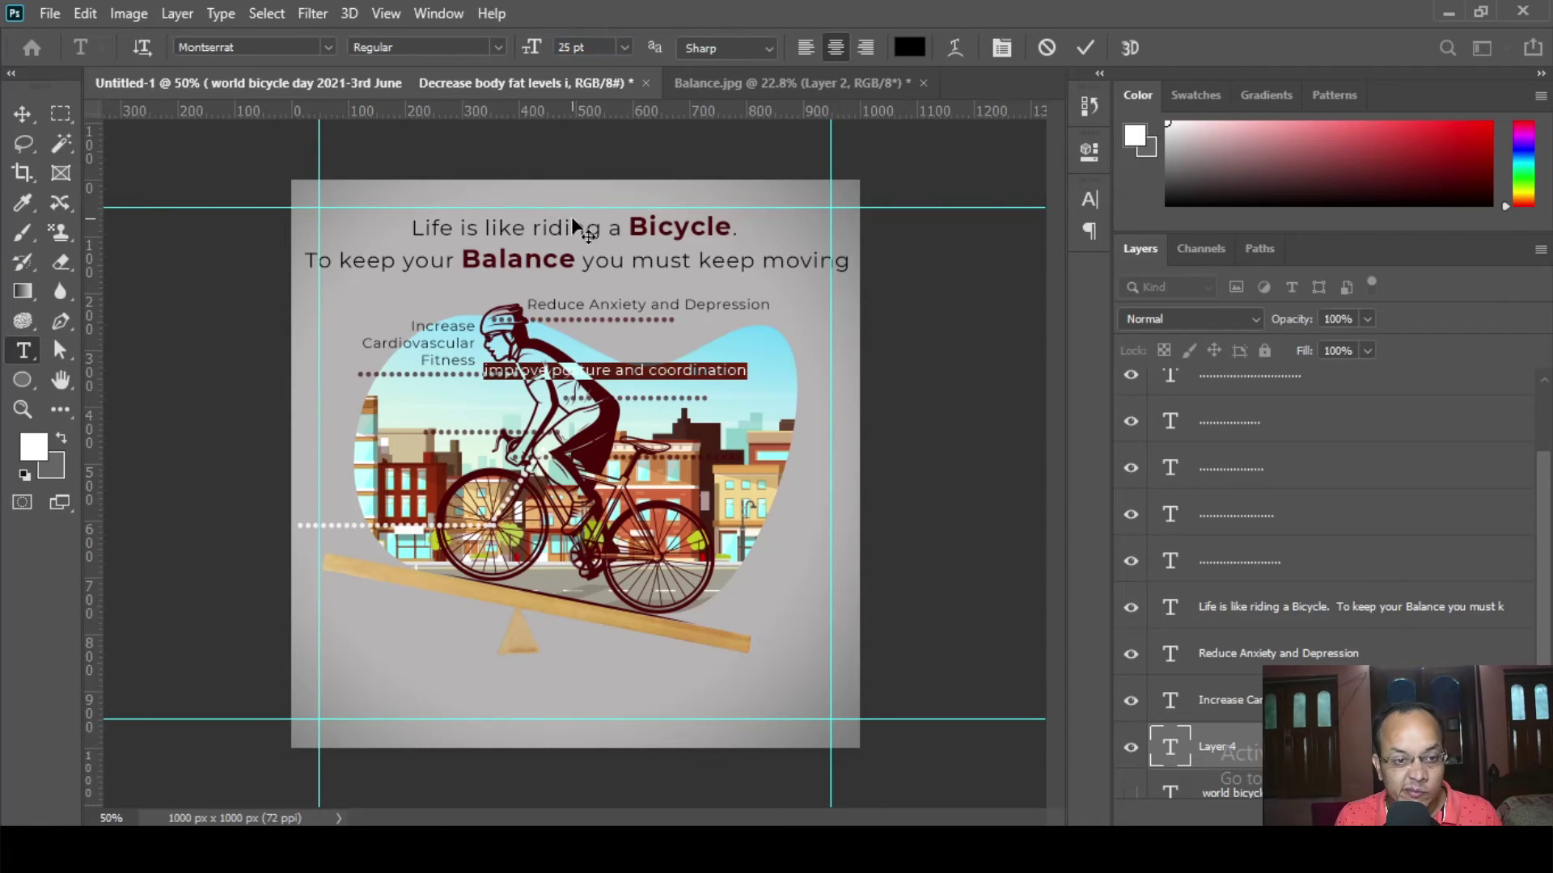
click(22, 114)
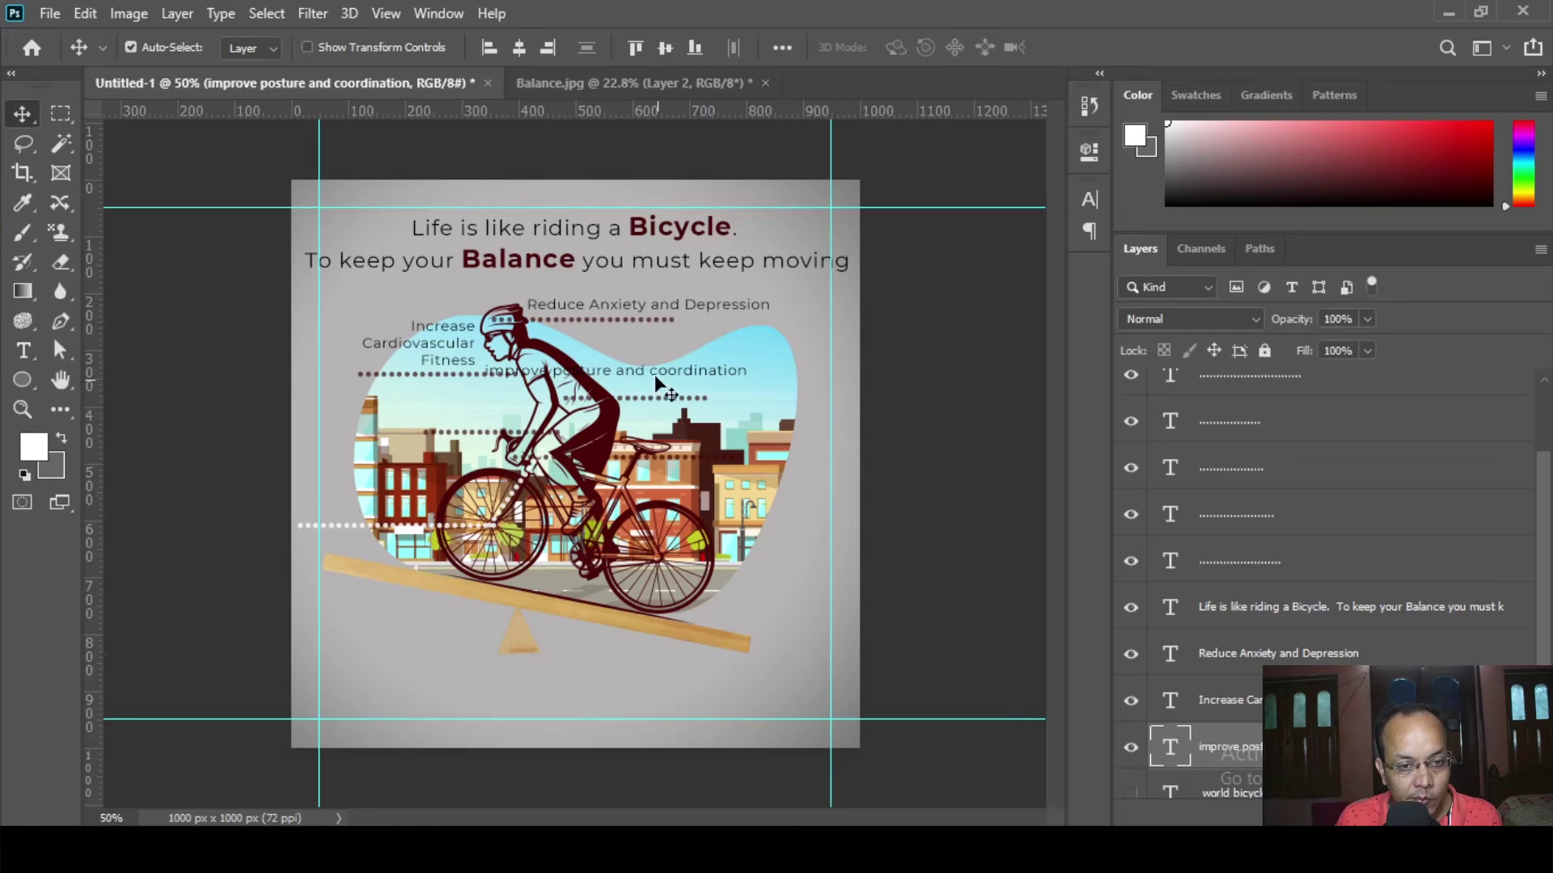
drag(642, 381, 750, 342)
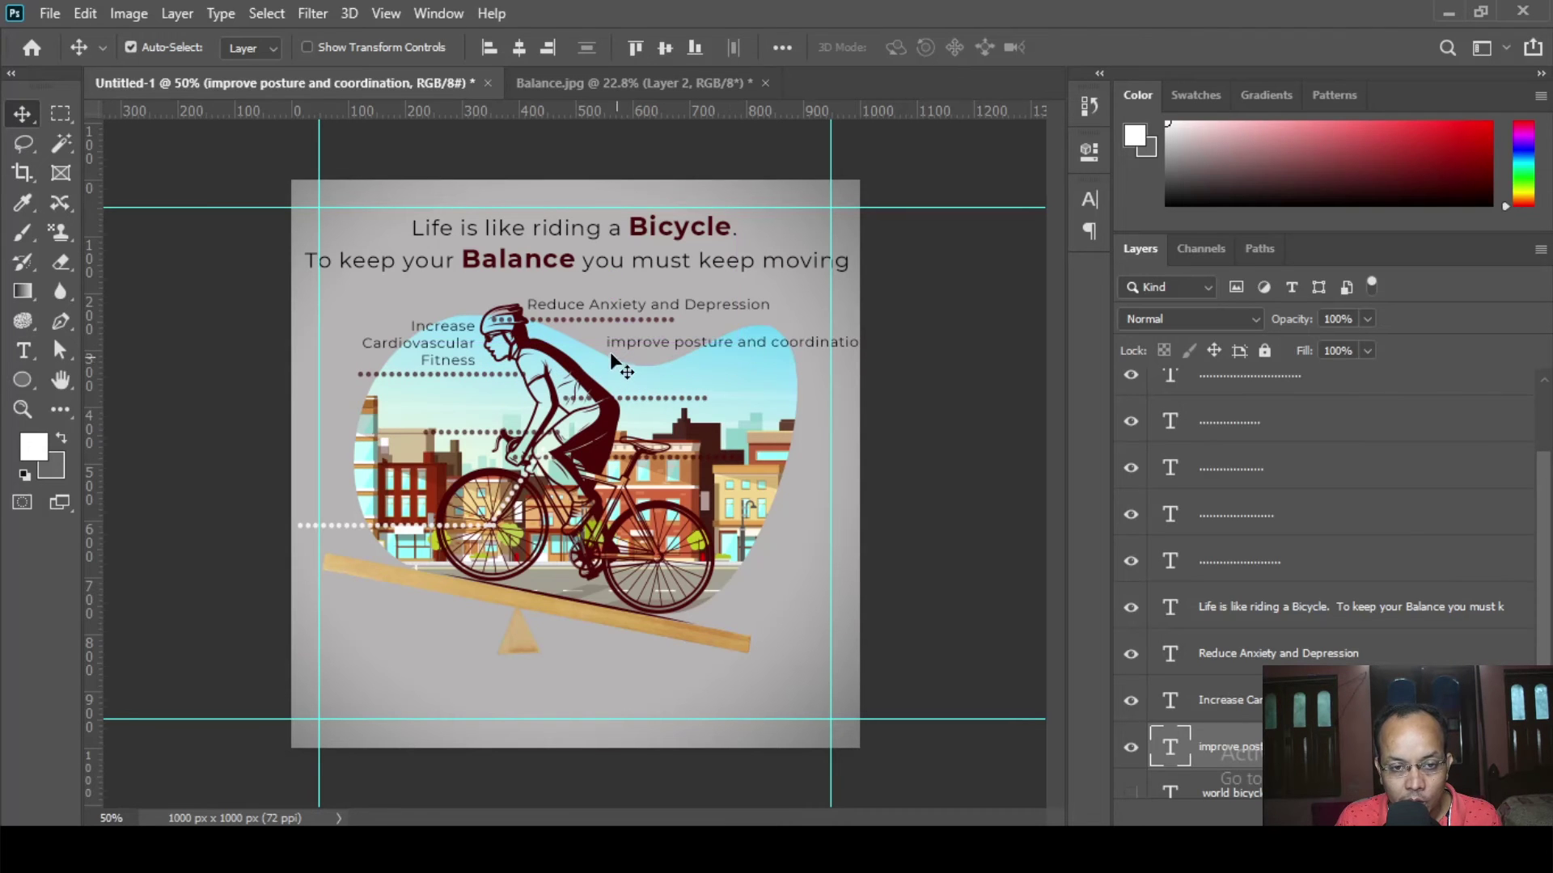
- Capitalise the posture label to read "Improve Posture and Coordination"
click(23, 350)
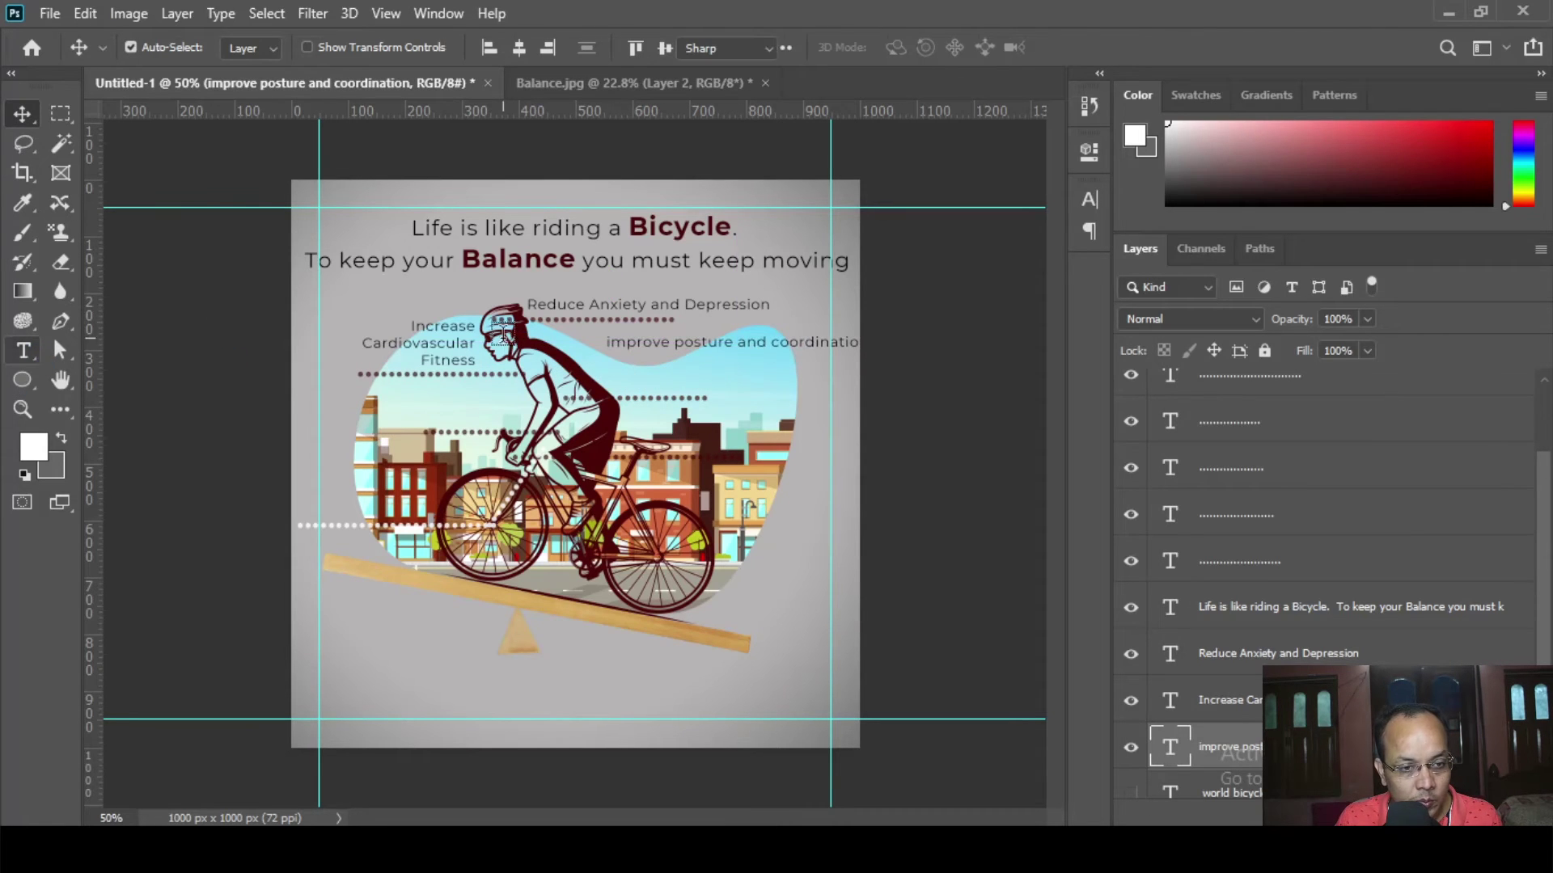
click(612, 342)
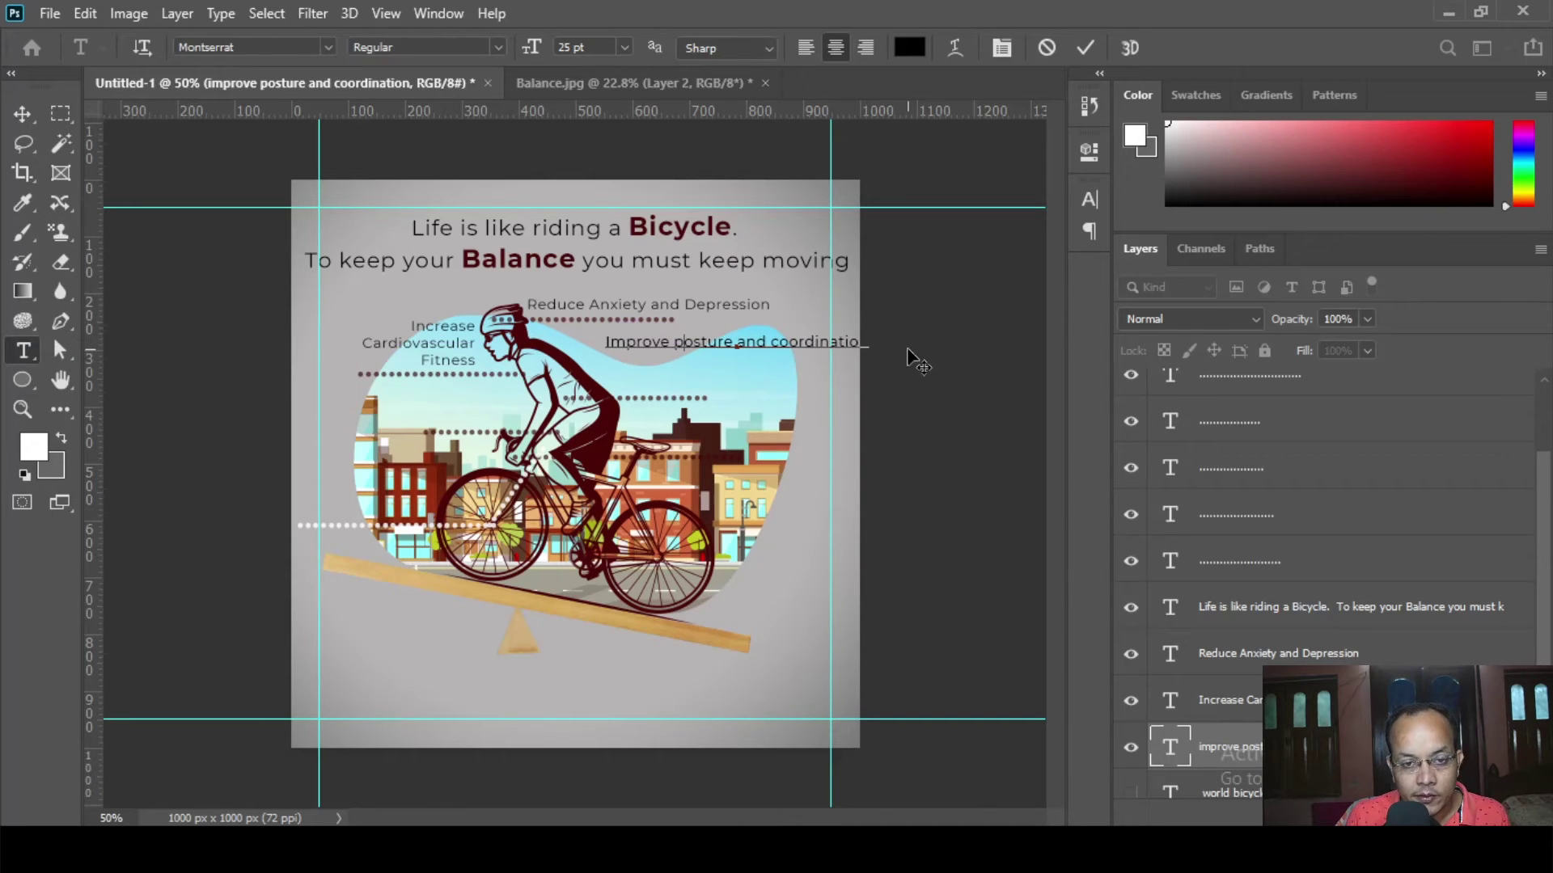
key(BackSpace)
text(P)
key(Right)
key(Right)
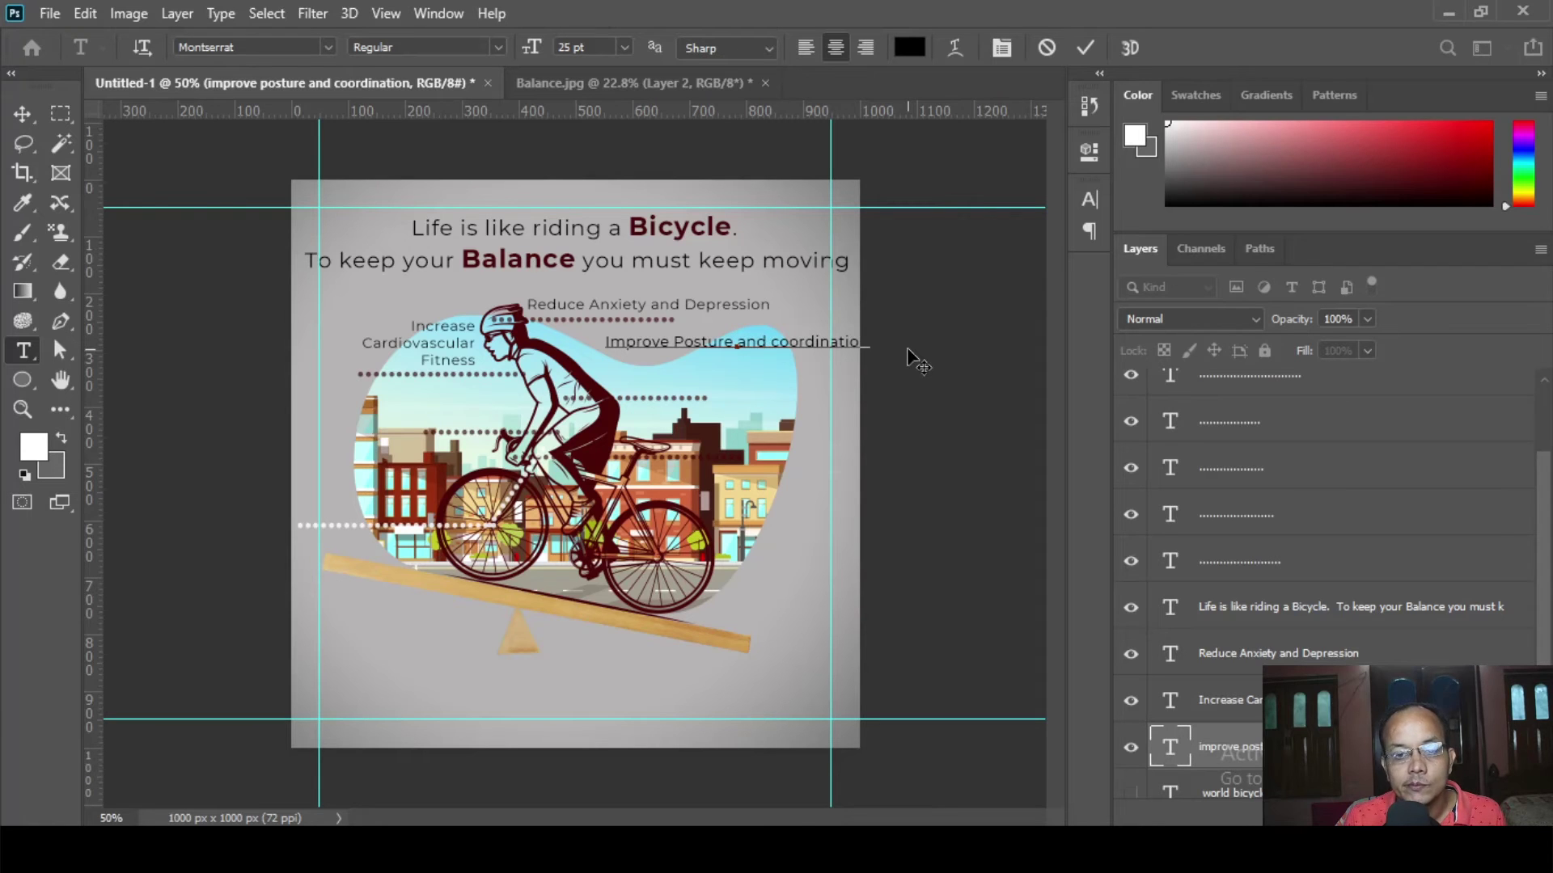
key(BackSpace)
text(C)
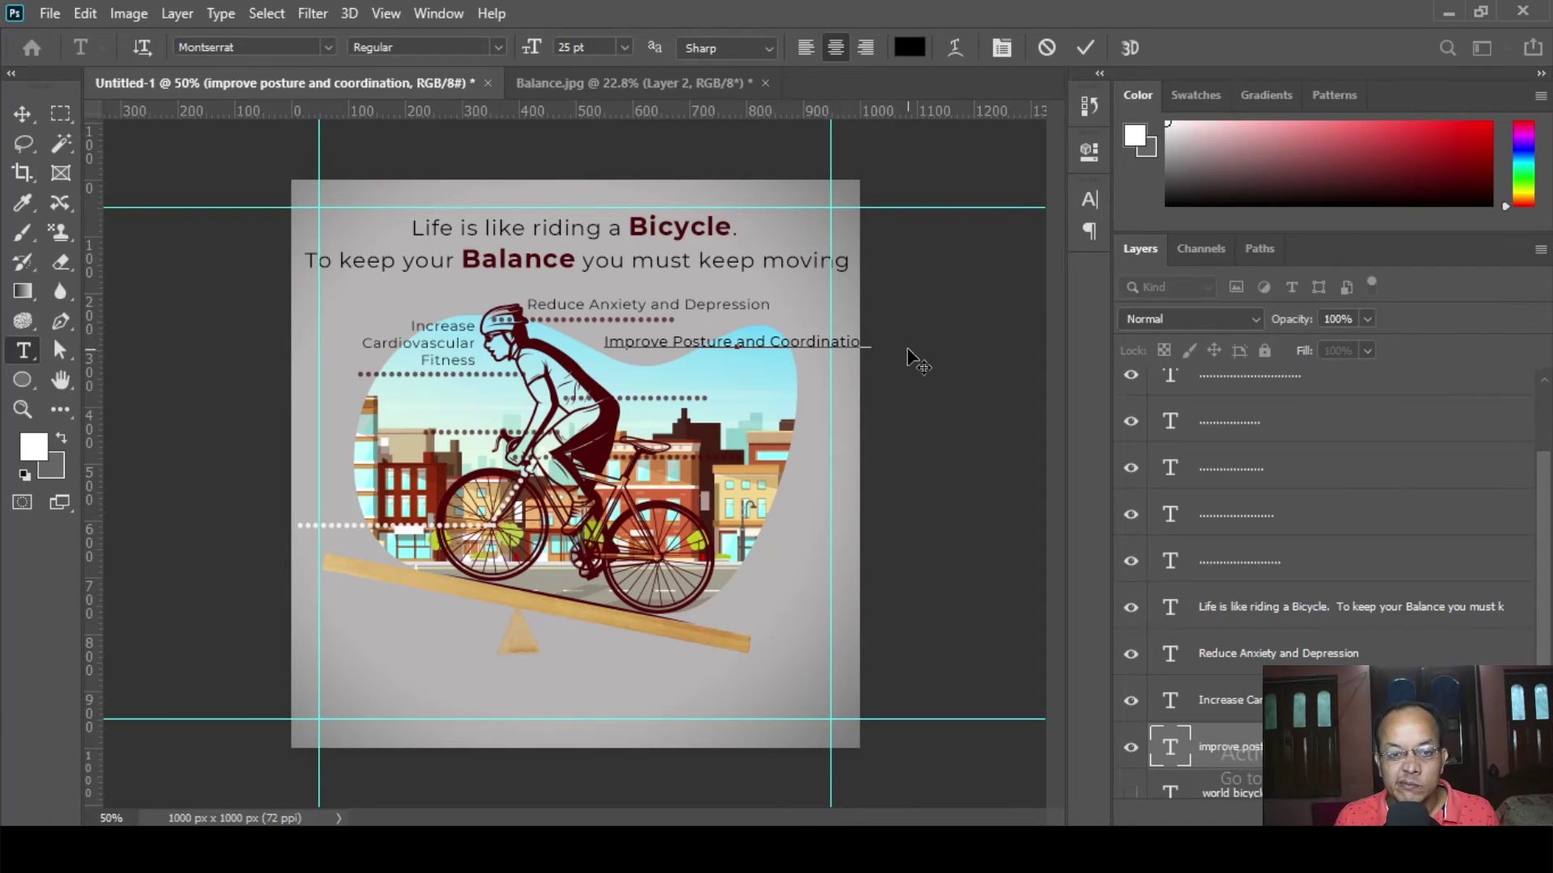
- Move the posture label down above its dotted line and break it into three lines: "Improve Posture", "and", "Coordination"
click(22, 114)
drag(720, 344, 722, 372)
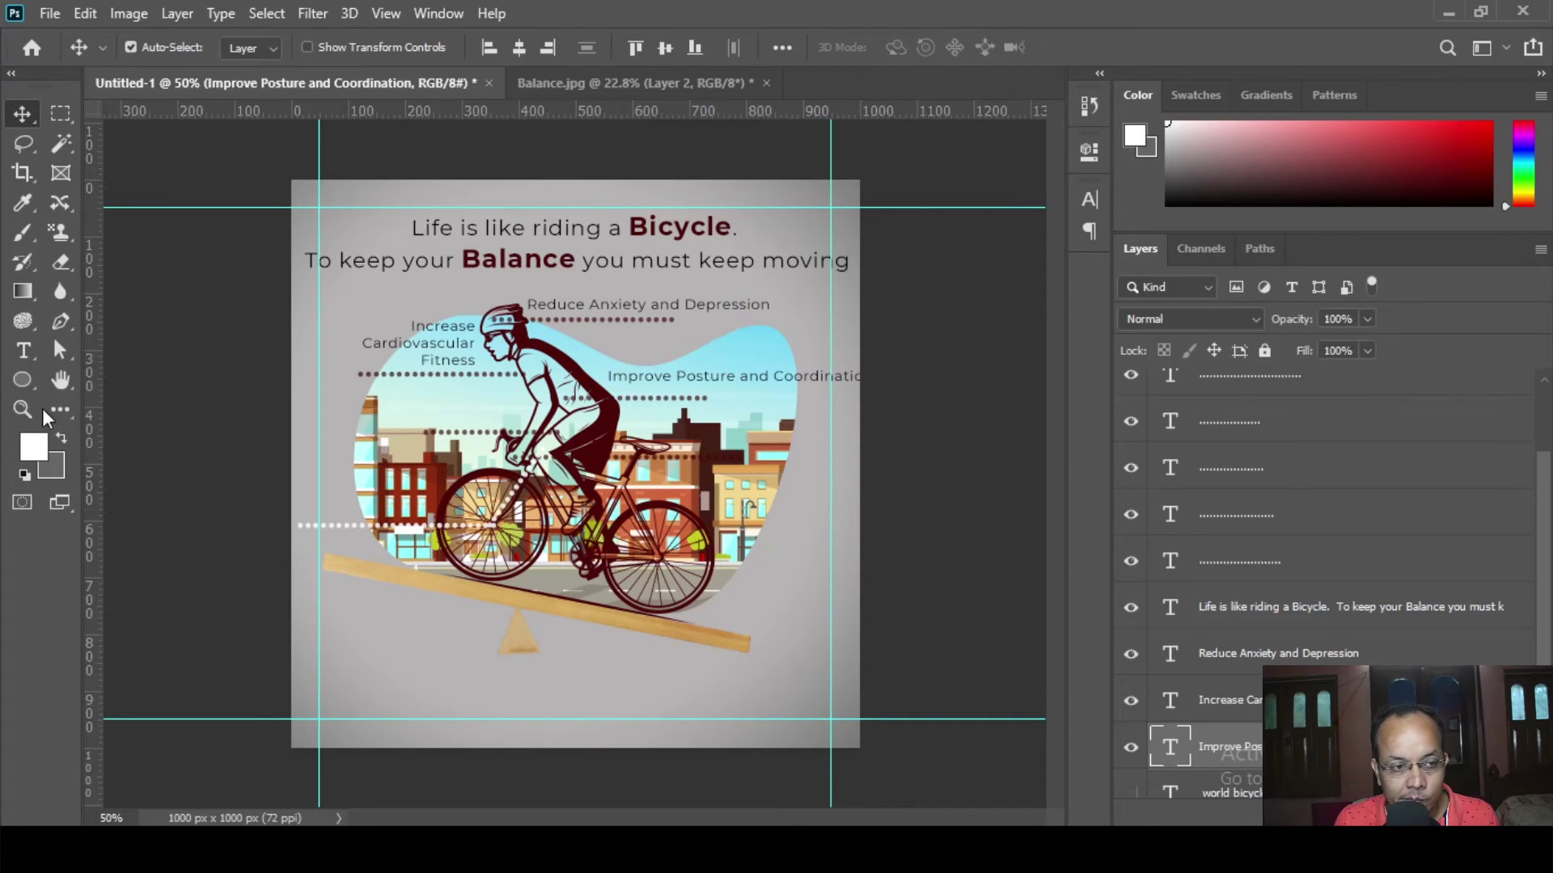
click(22, 350)
click(741, 379)
key(Return)
key(Right)
key(Right)
key(Right)
key(Right)
key(Return)
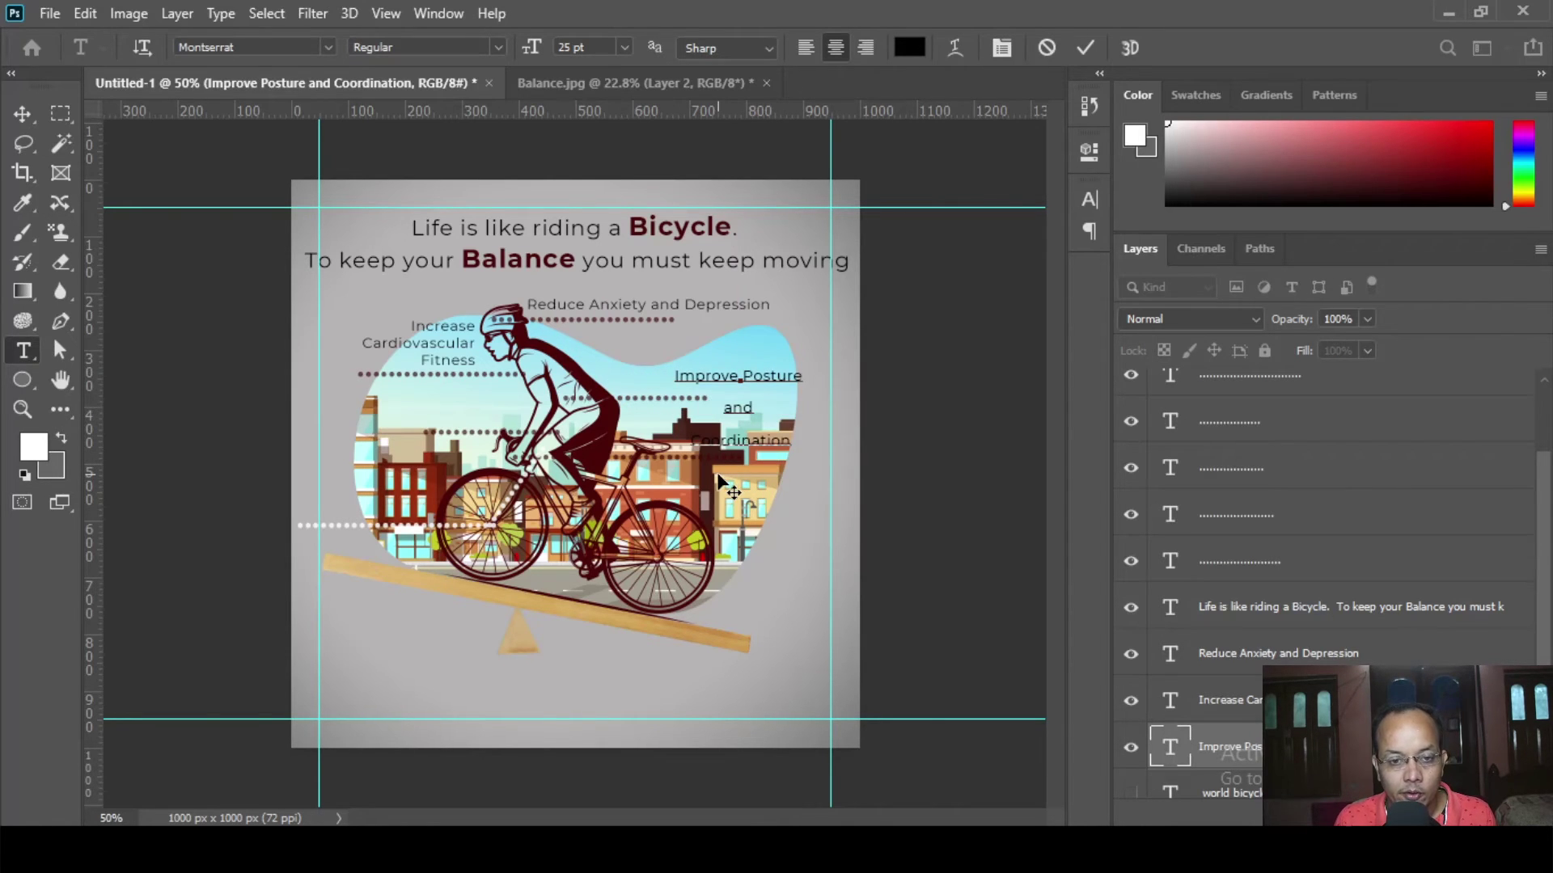
- Left-align the three-line posture label and set its leading to 30 pt
key(ctrl+a)
click(806, 48)
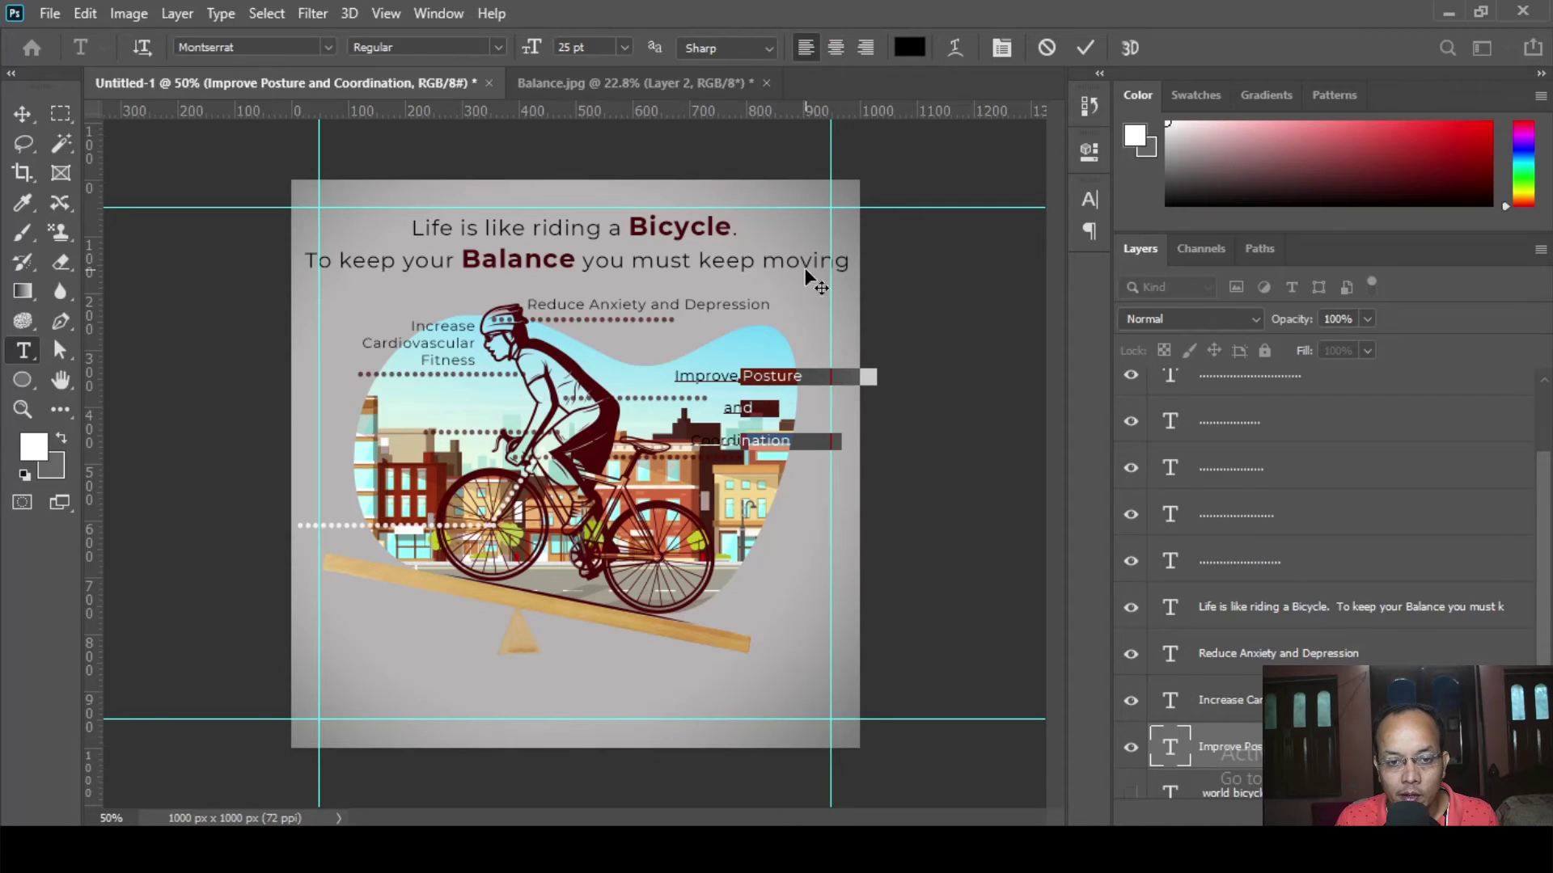
click(1001, 47)
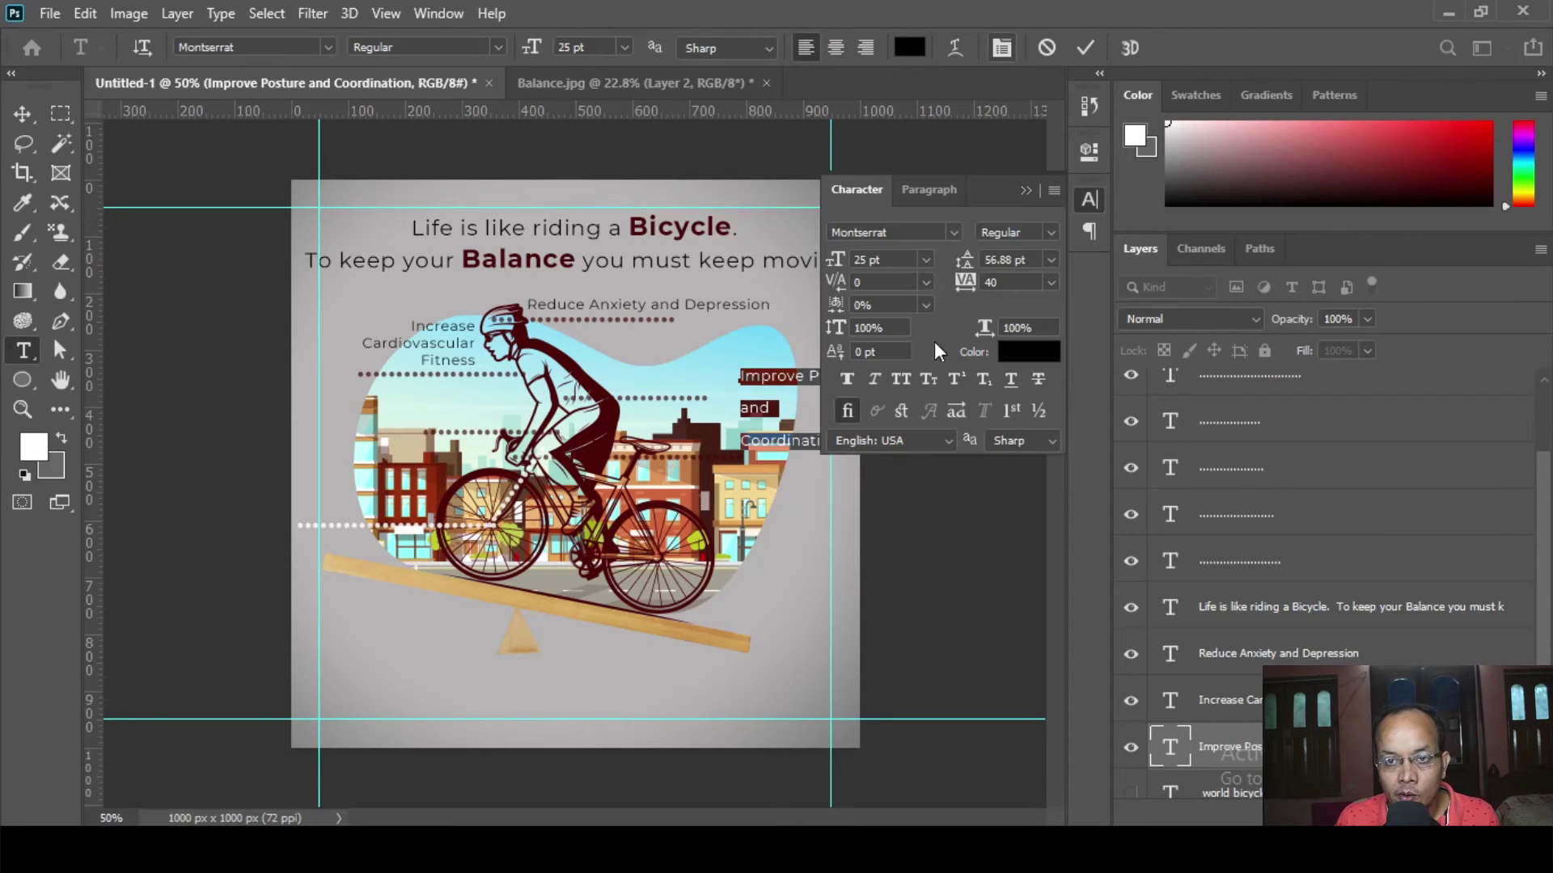
click(1035, 262)
text(30)
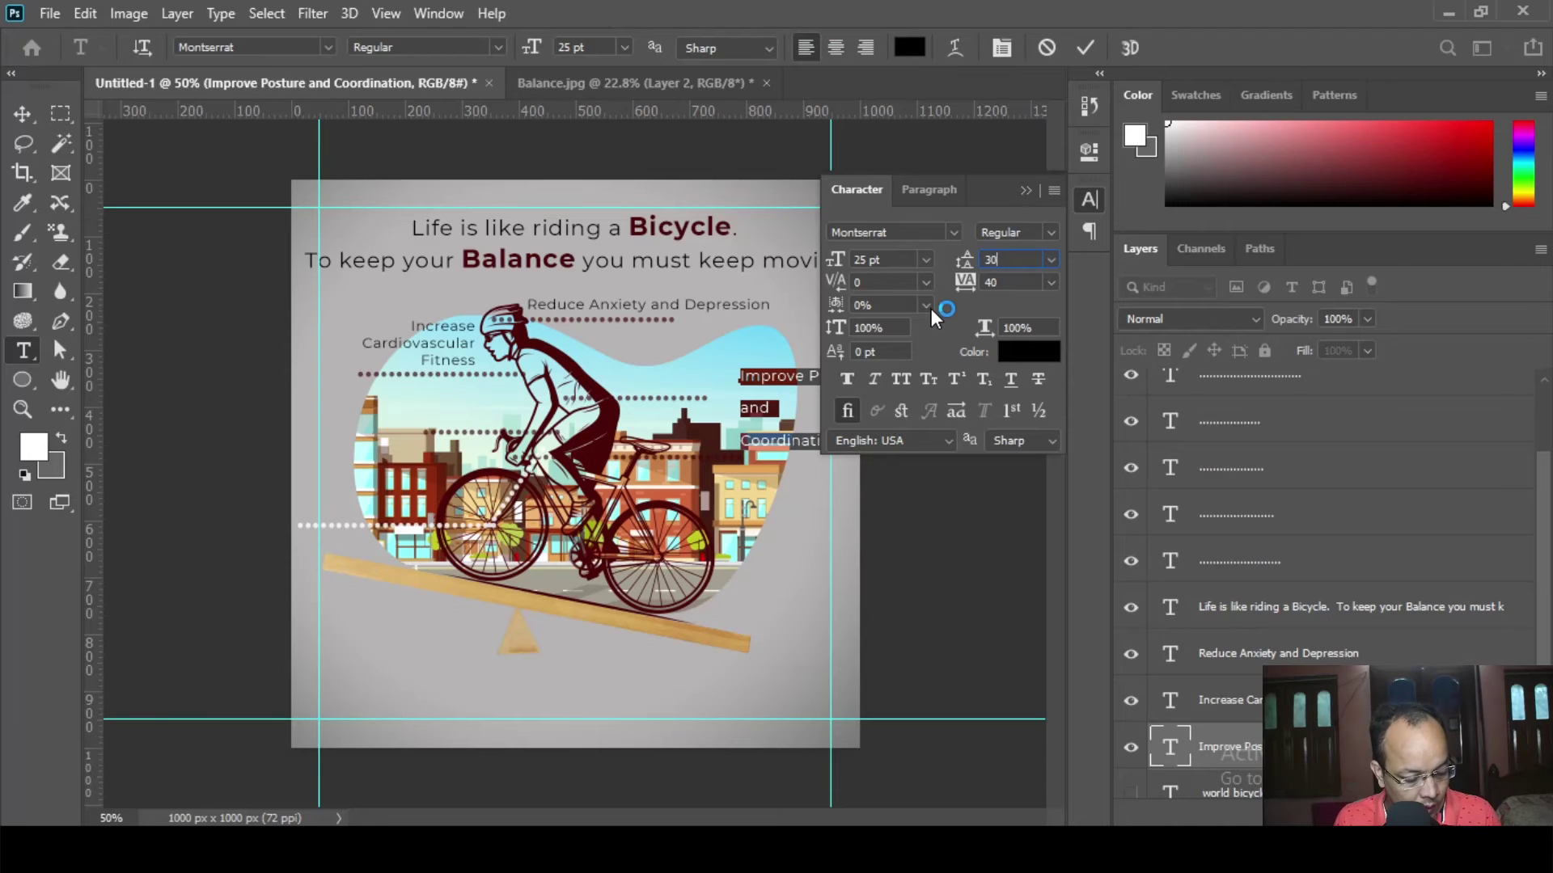
key(Return)
- Move the posture label left and up so it sits above the dotted line behind the cyclist's back
click(22, 113)
click(1027, 191)
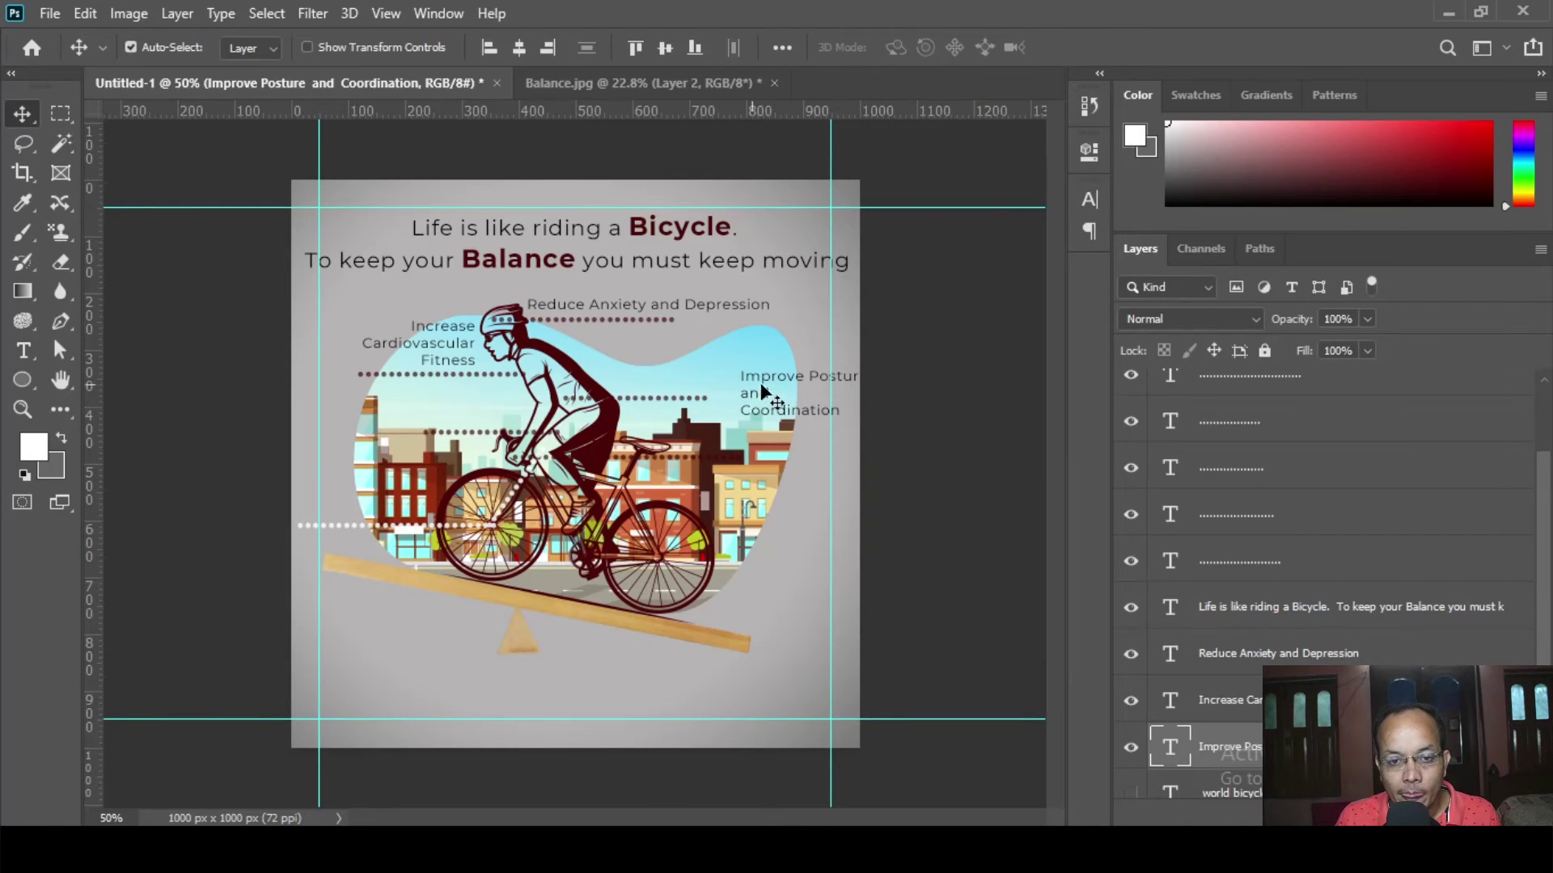
drag(775, 375, 642, 353)
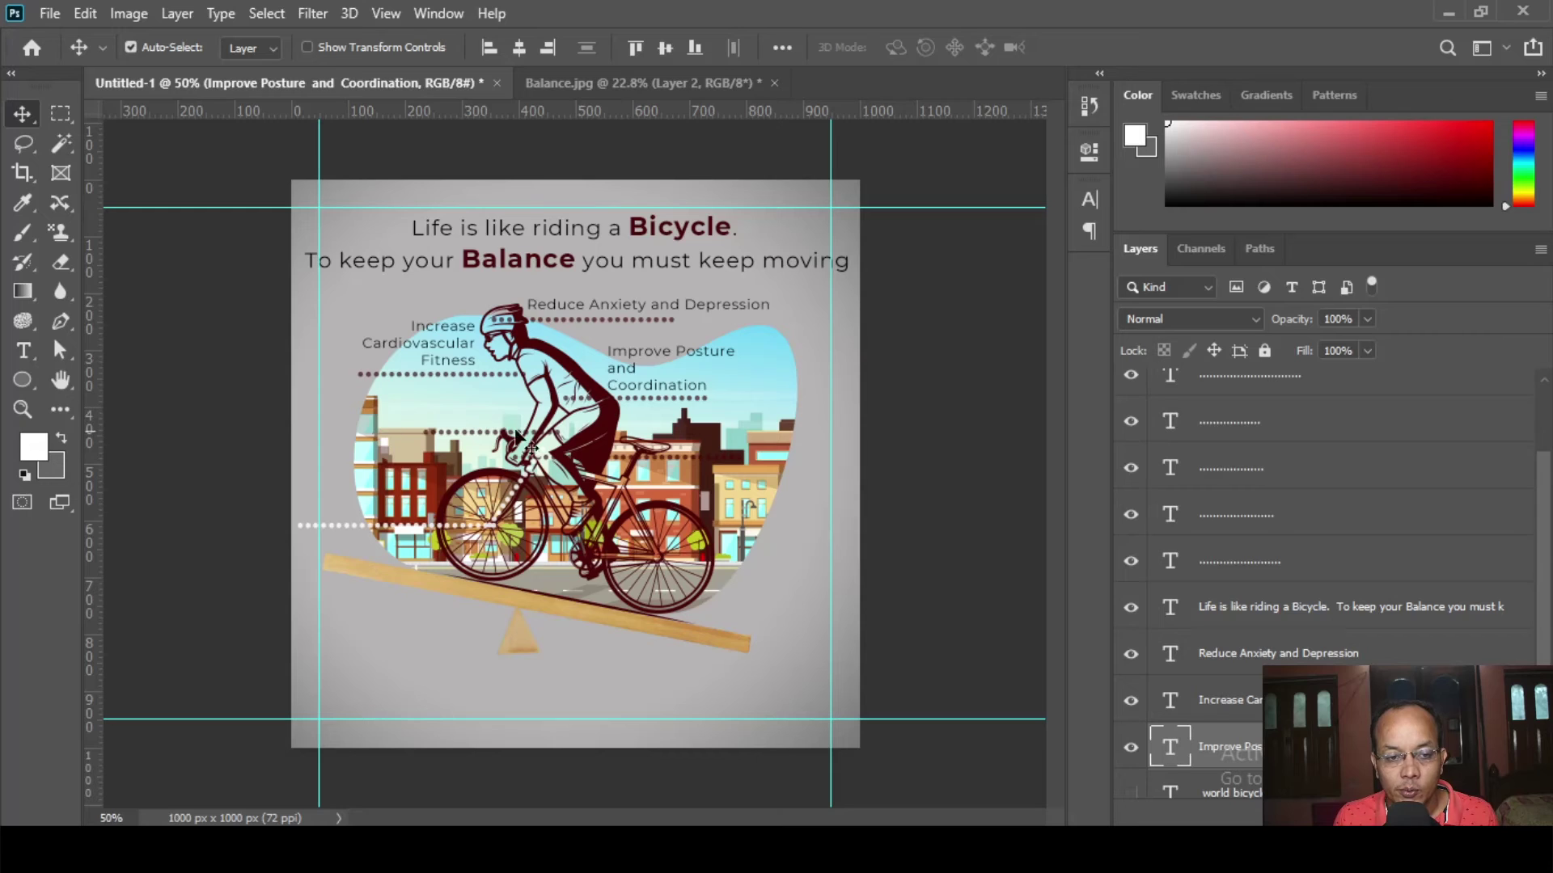
- Show the "world bicycle day" notes layer again and move it about 340 px down and 74 px left
scroll(1314, 659, down, 1)
click(1131, 748)
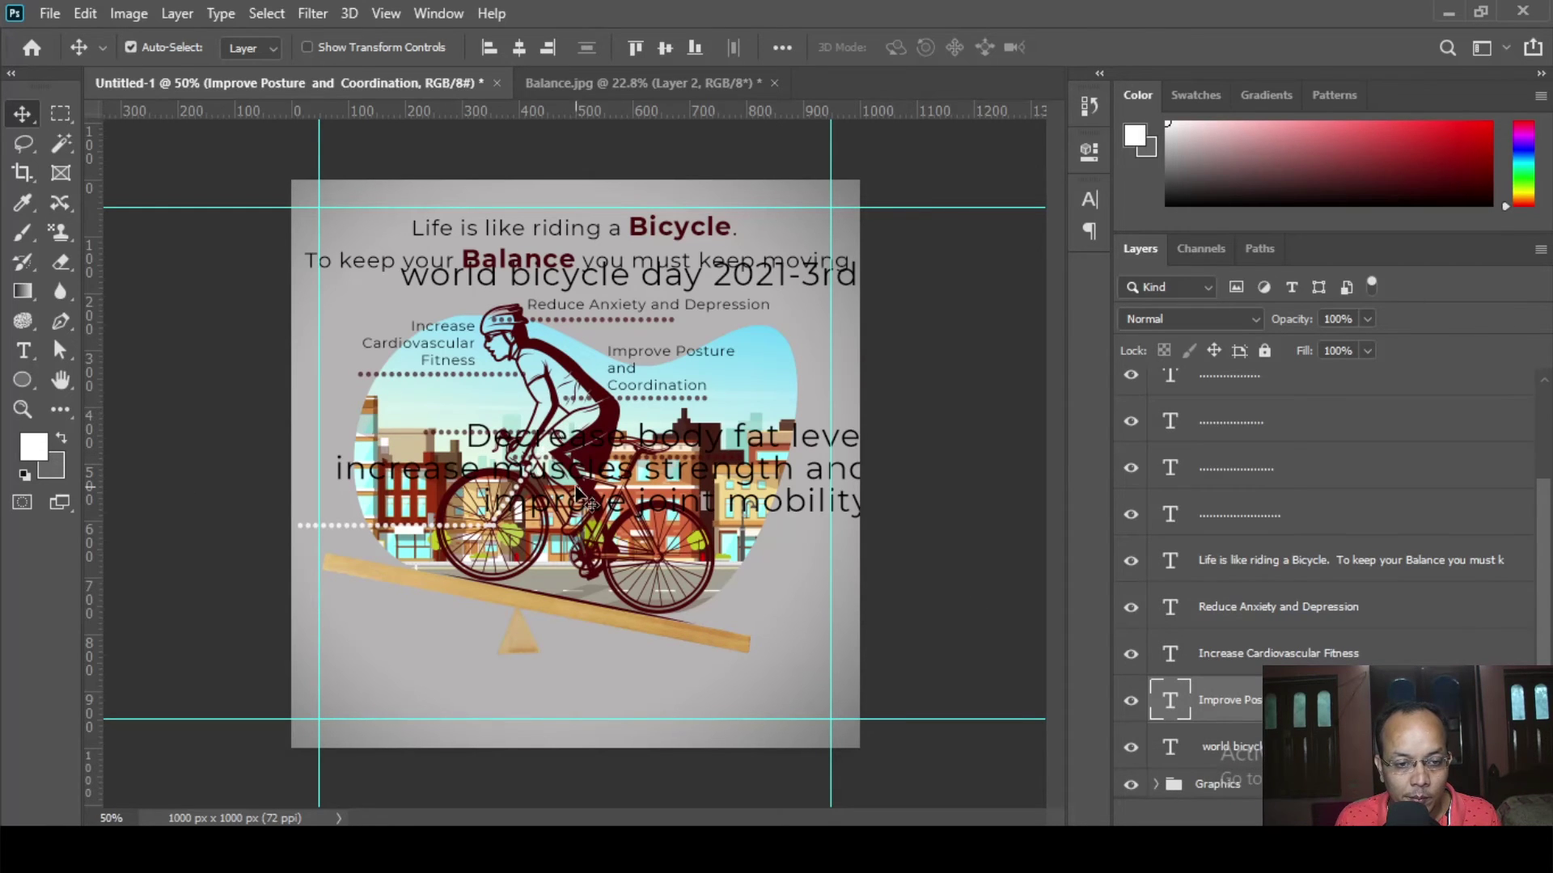
drag(410, 501, 370, 691)
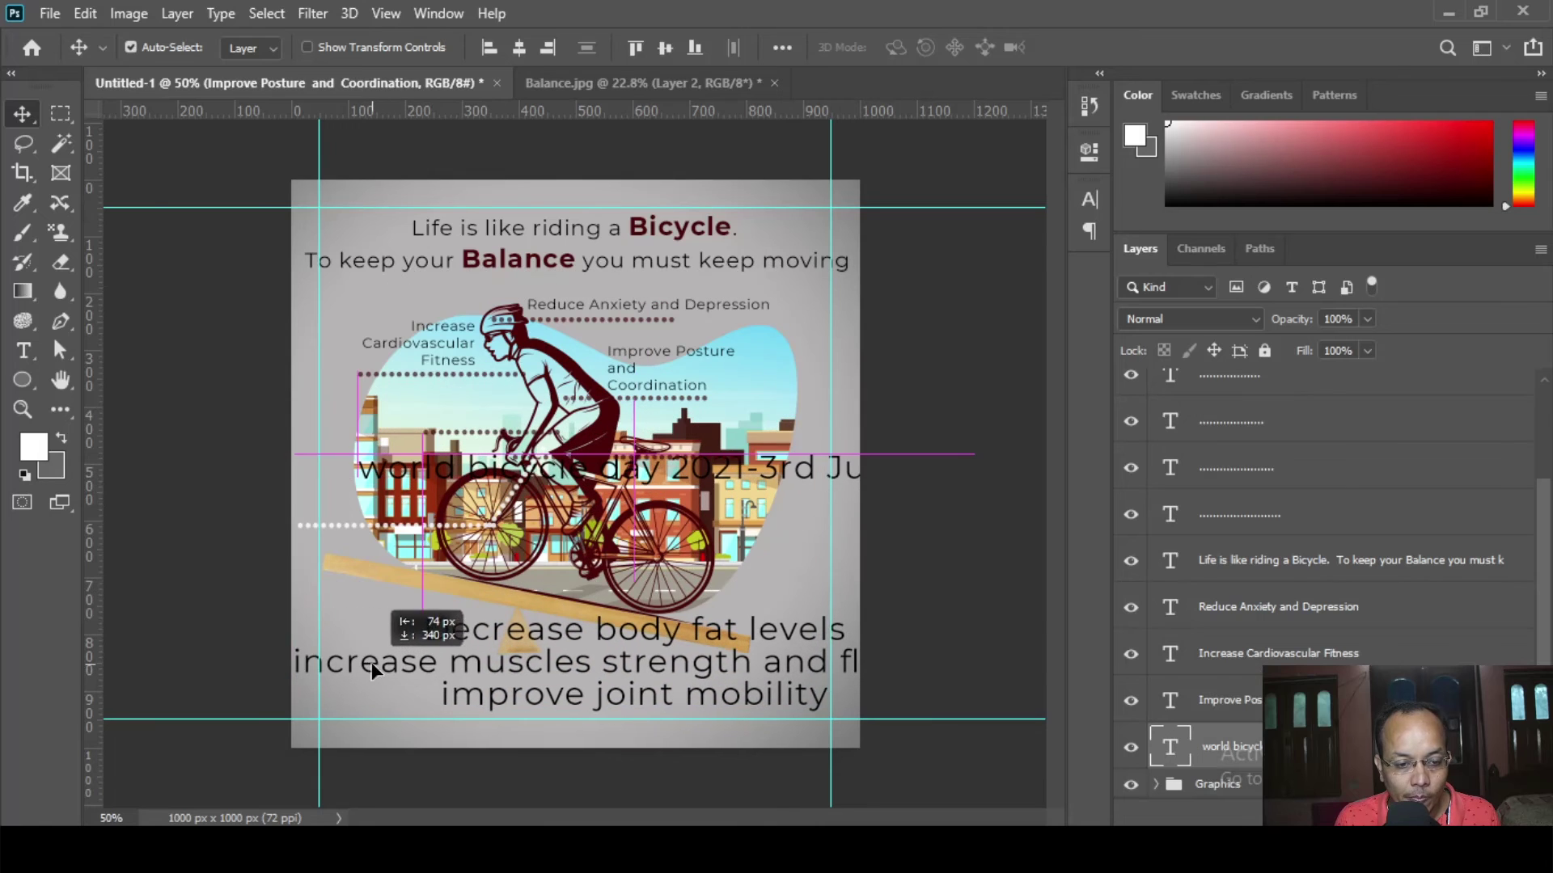
- Cut the line "Decrease body fat levels" from the notes text layer
click(23, 353)
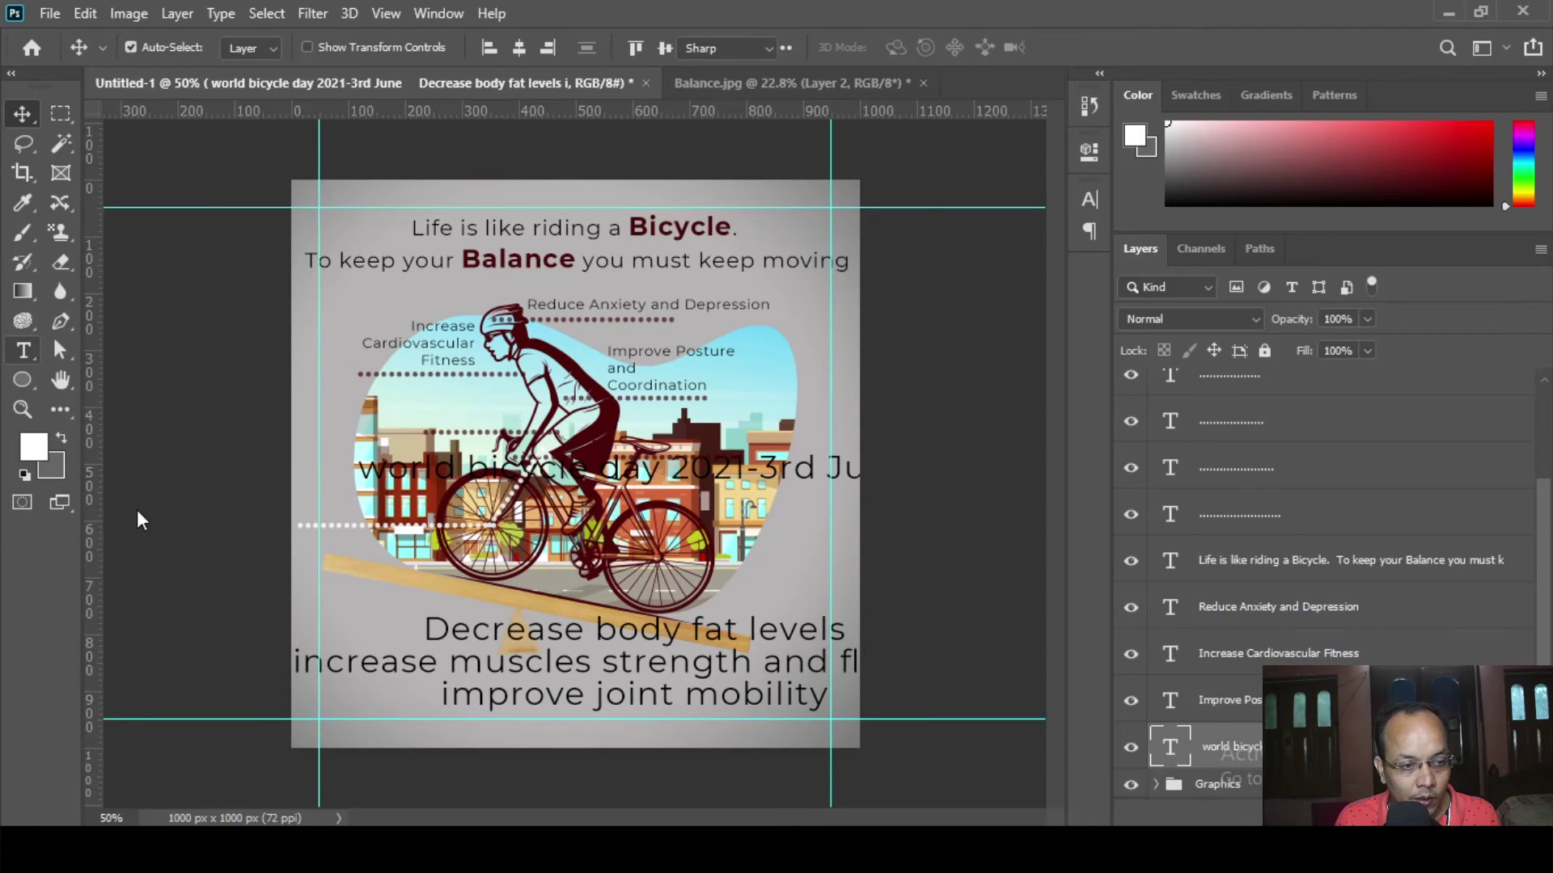
click(427, 631)
drag(427, 630, 1032, 641)
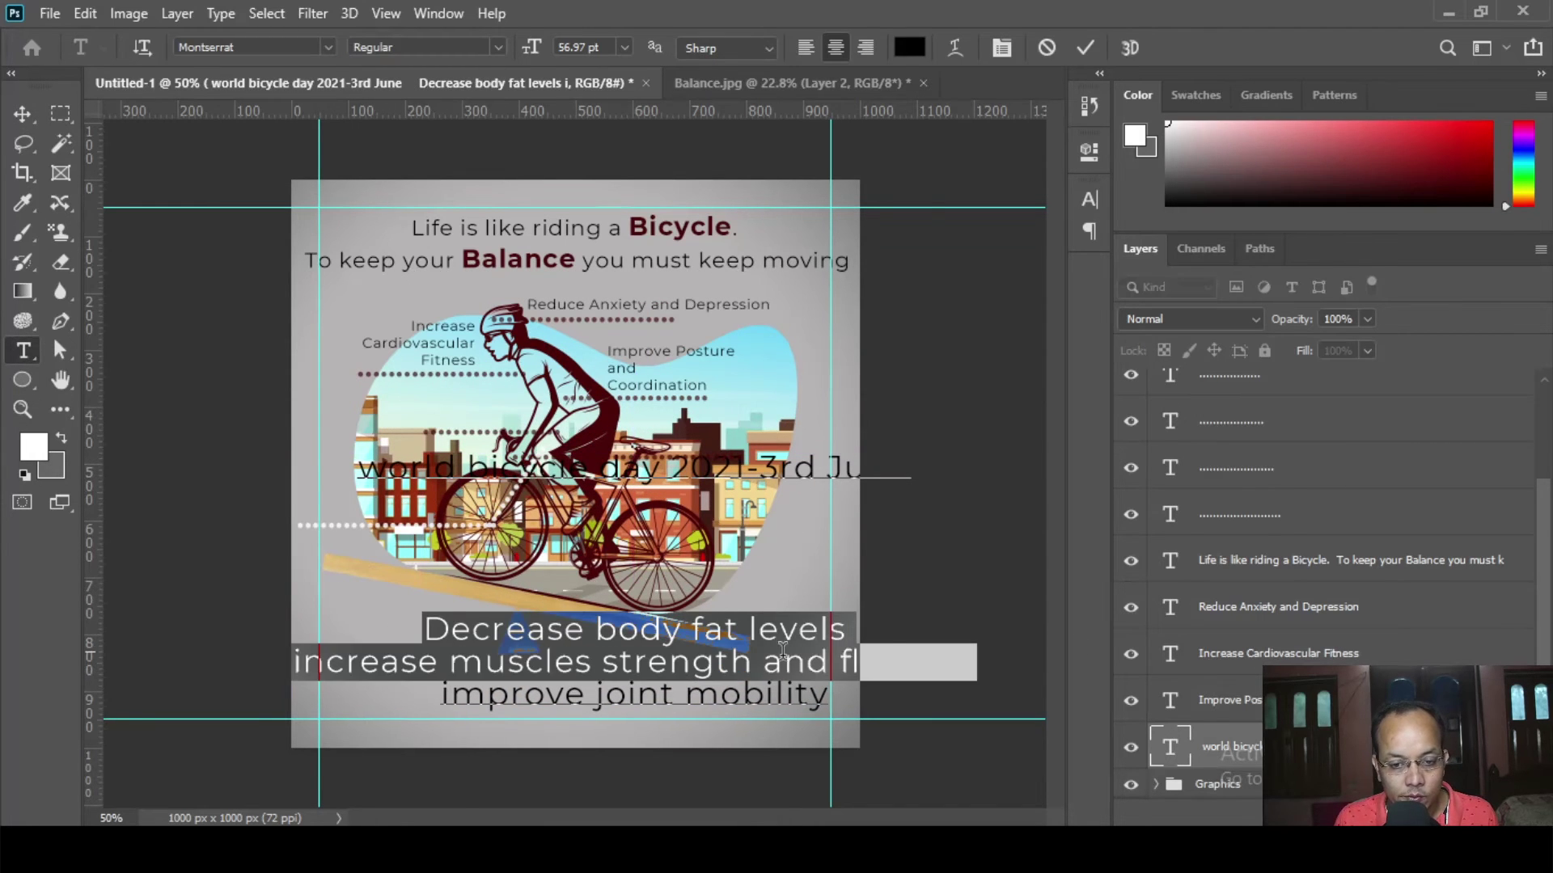
click(553, 661)
click(425, 628)
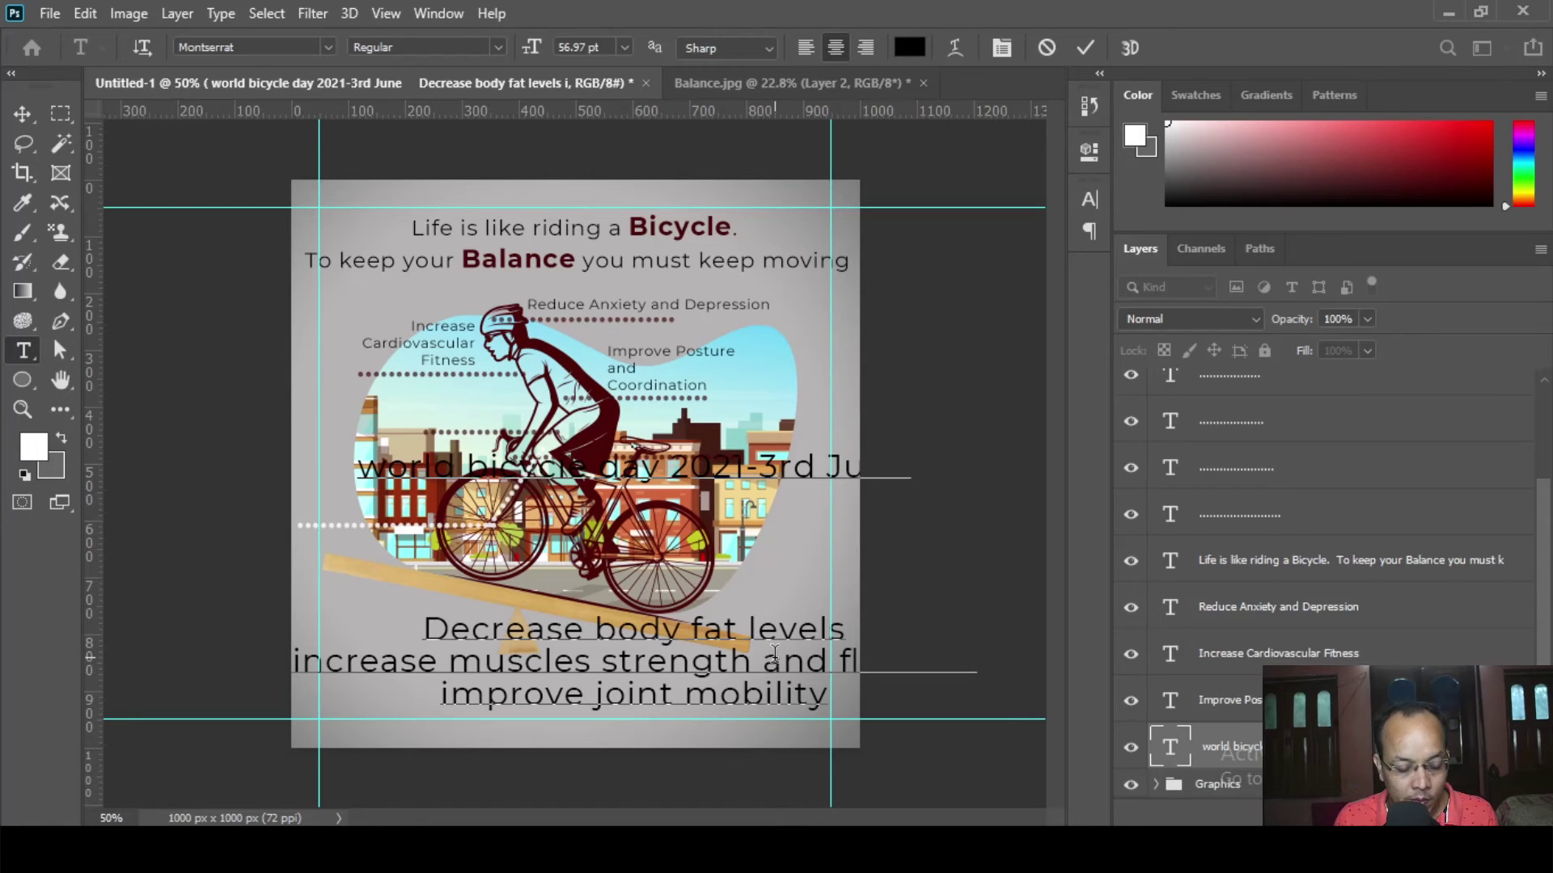
key(shift+End)
key(ctrl+c)
key(BackSpace)
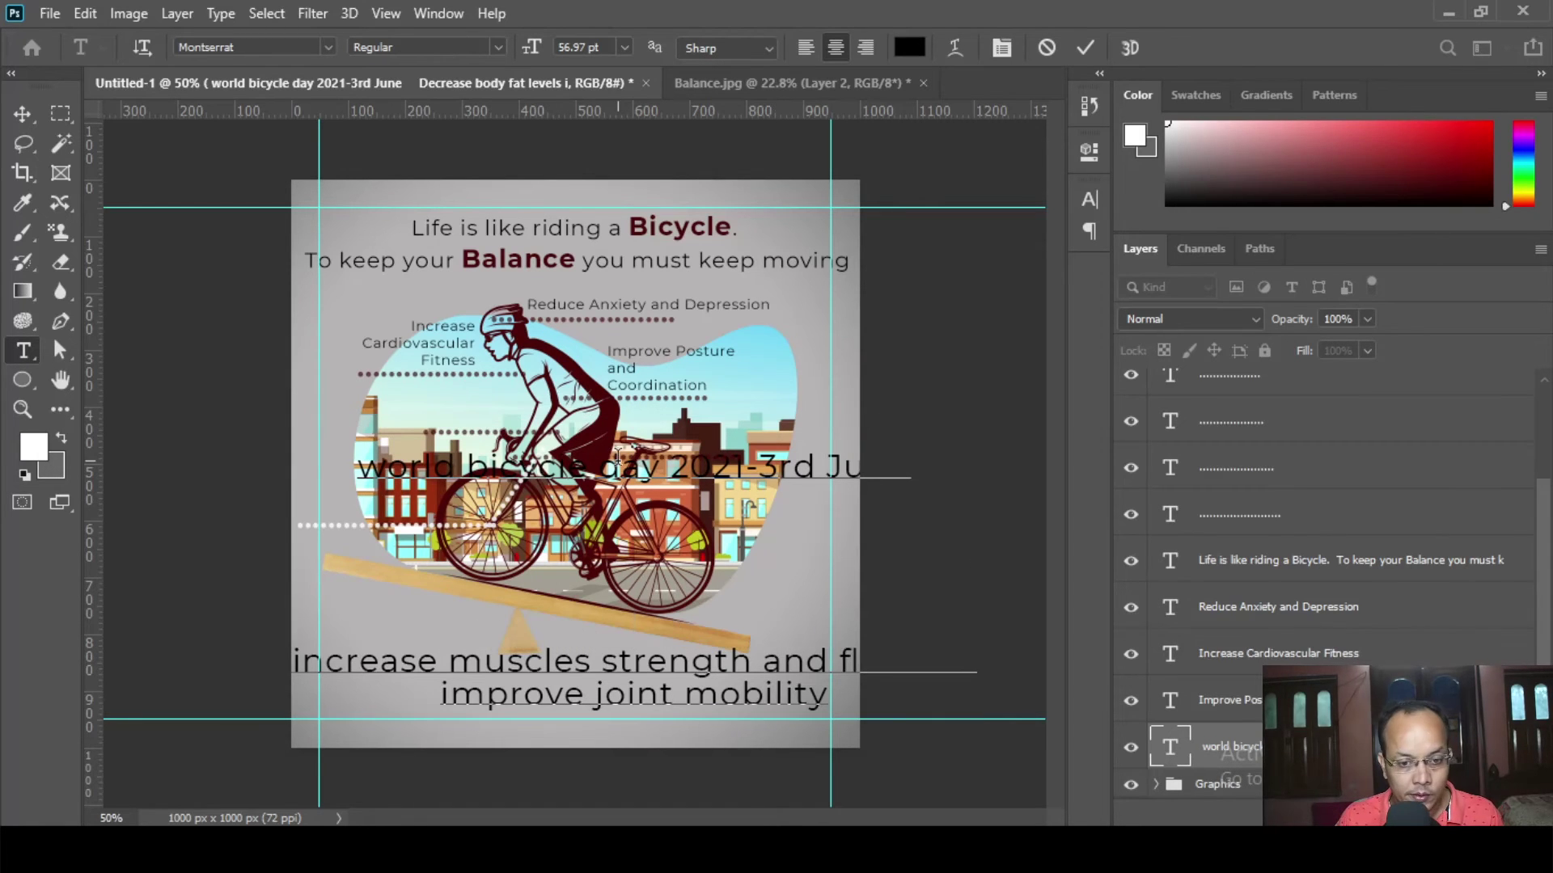
- Hide the "world bicycle day" notes layer and paste "Decrease body fat levels" as a separate text label below the cyclist
click(22, 115)
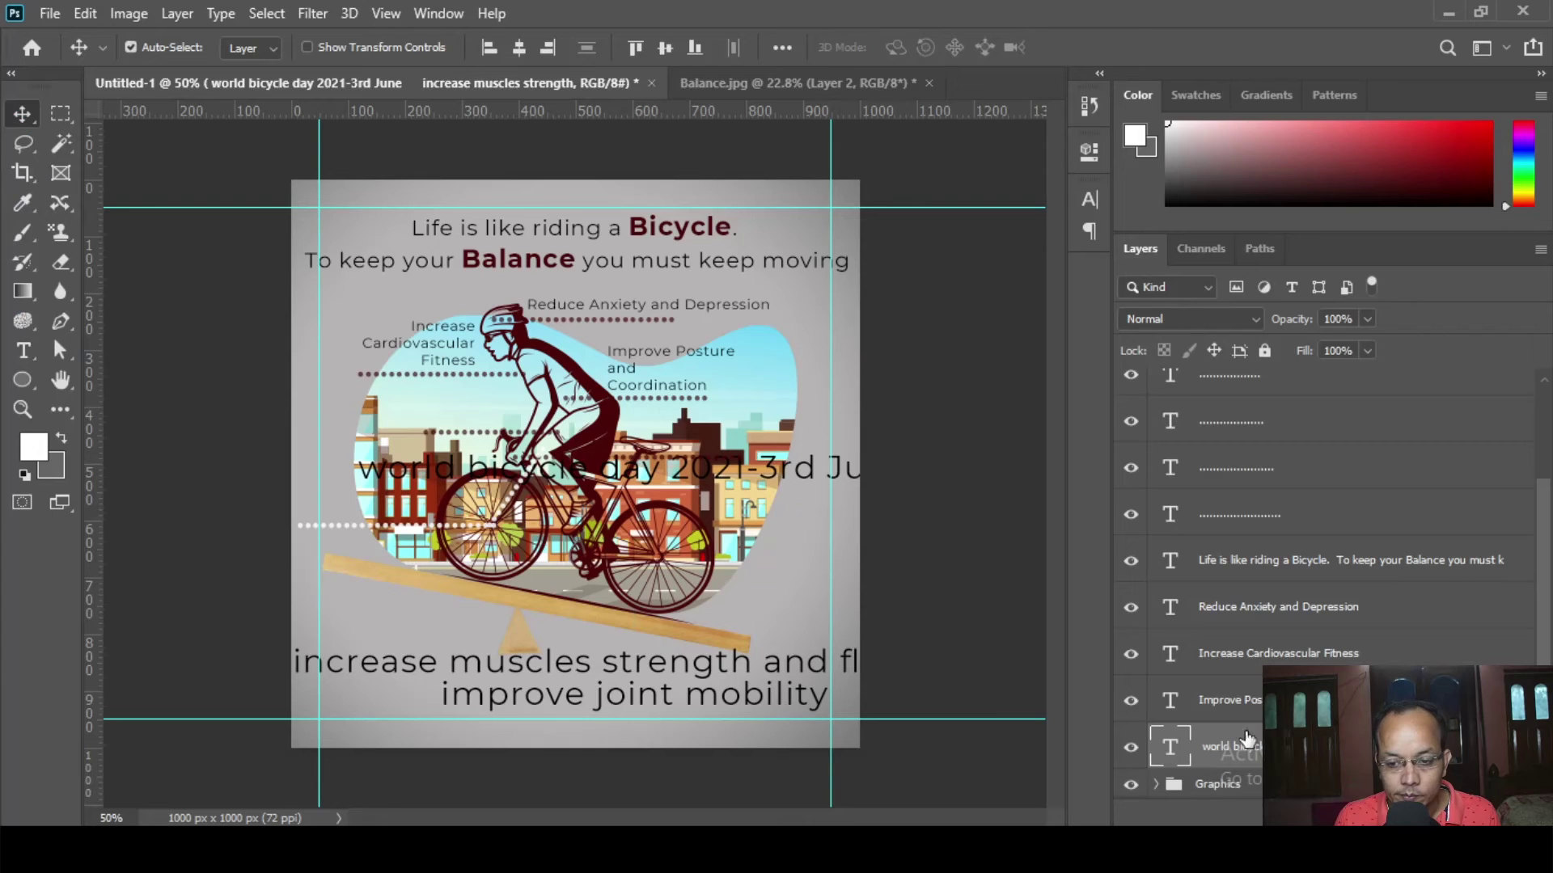
click(1131, 748)
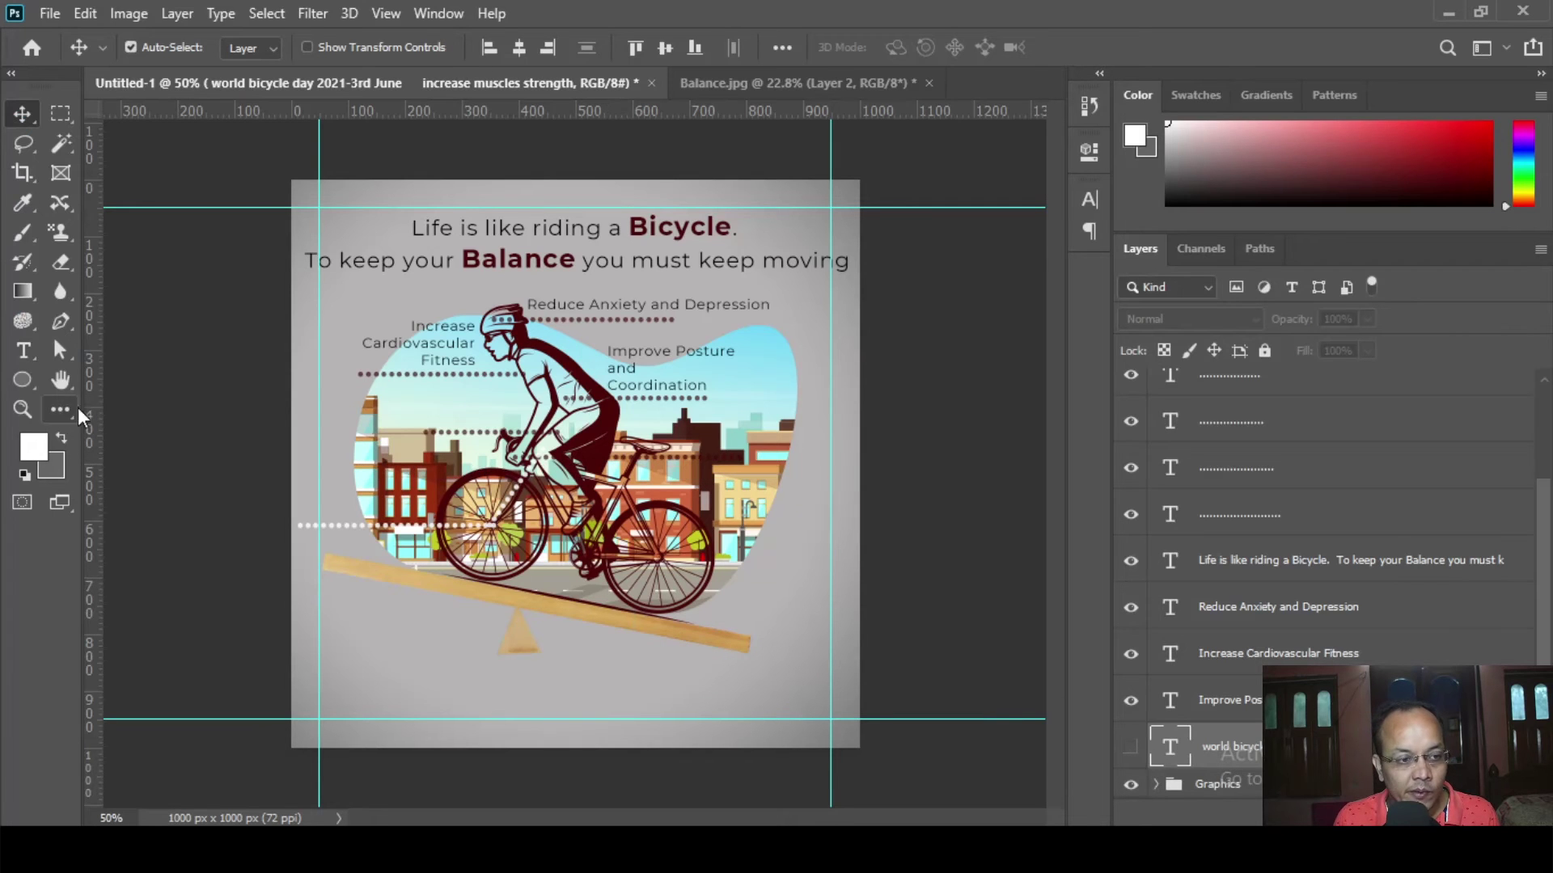
click(23, 352)
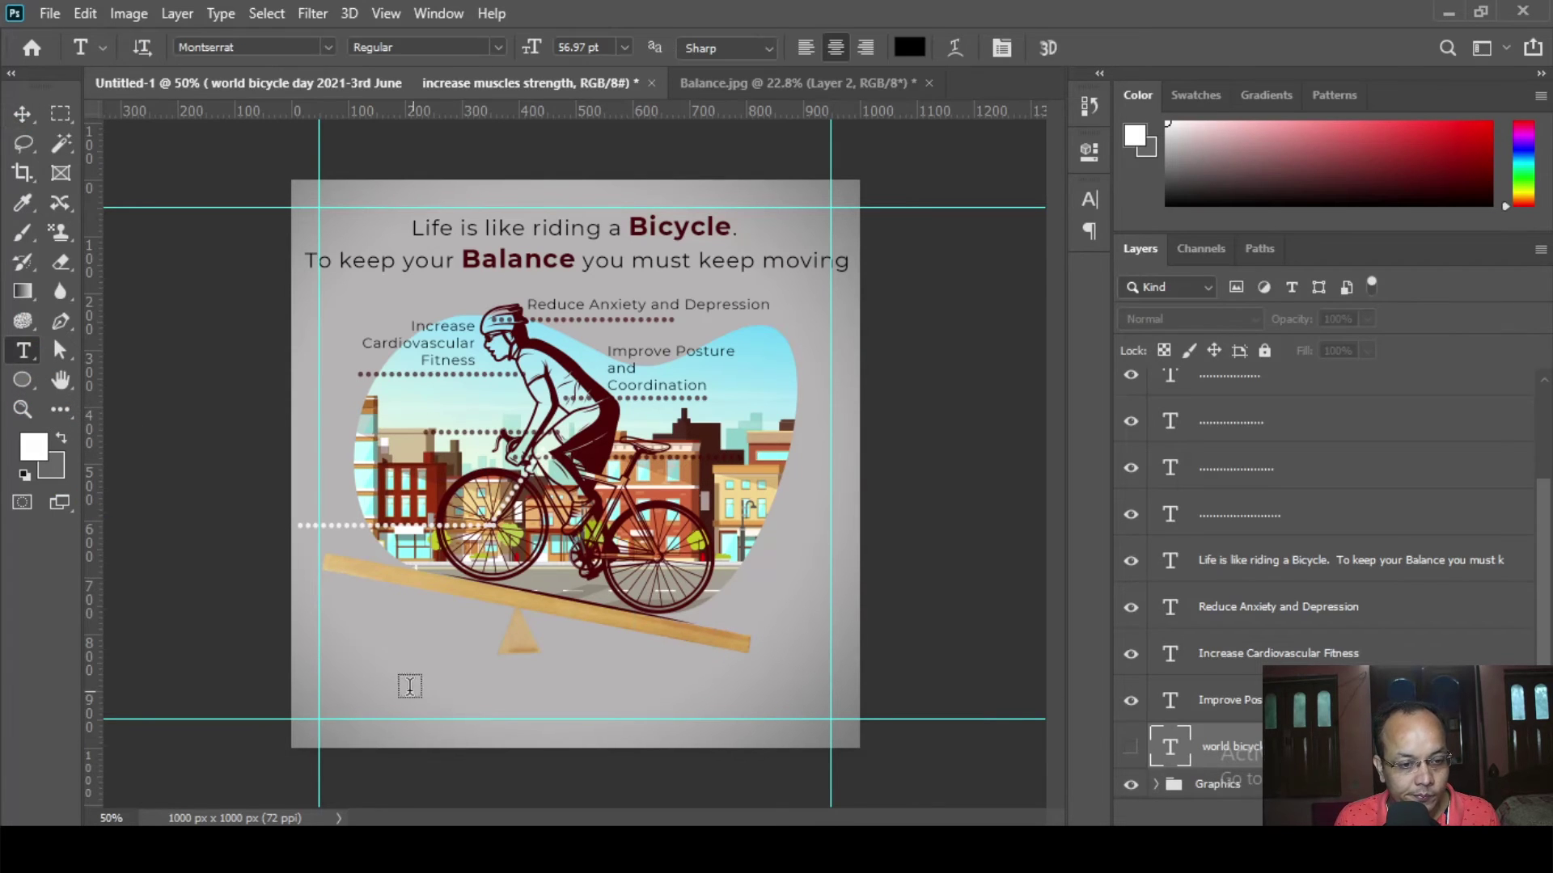
click(509, 651)
key(ctrl+v)
key(ctrl+a)
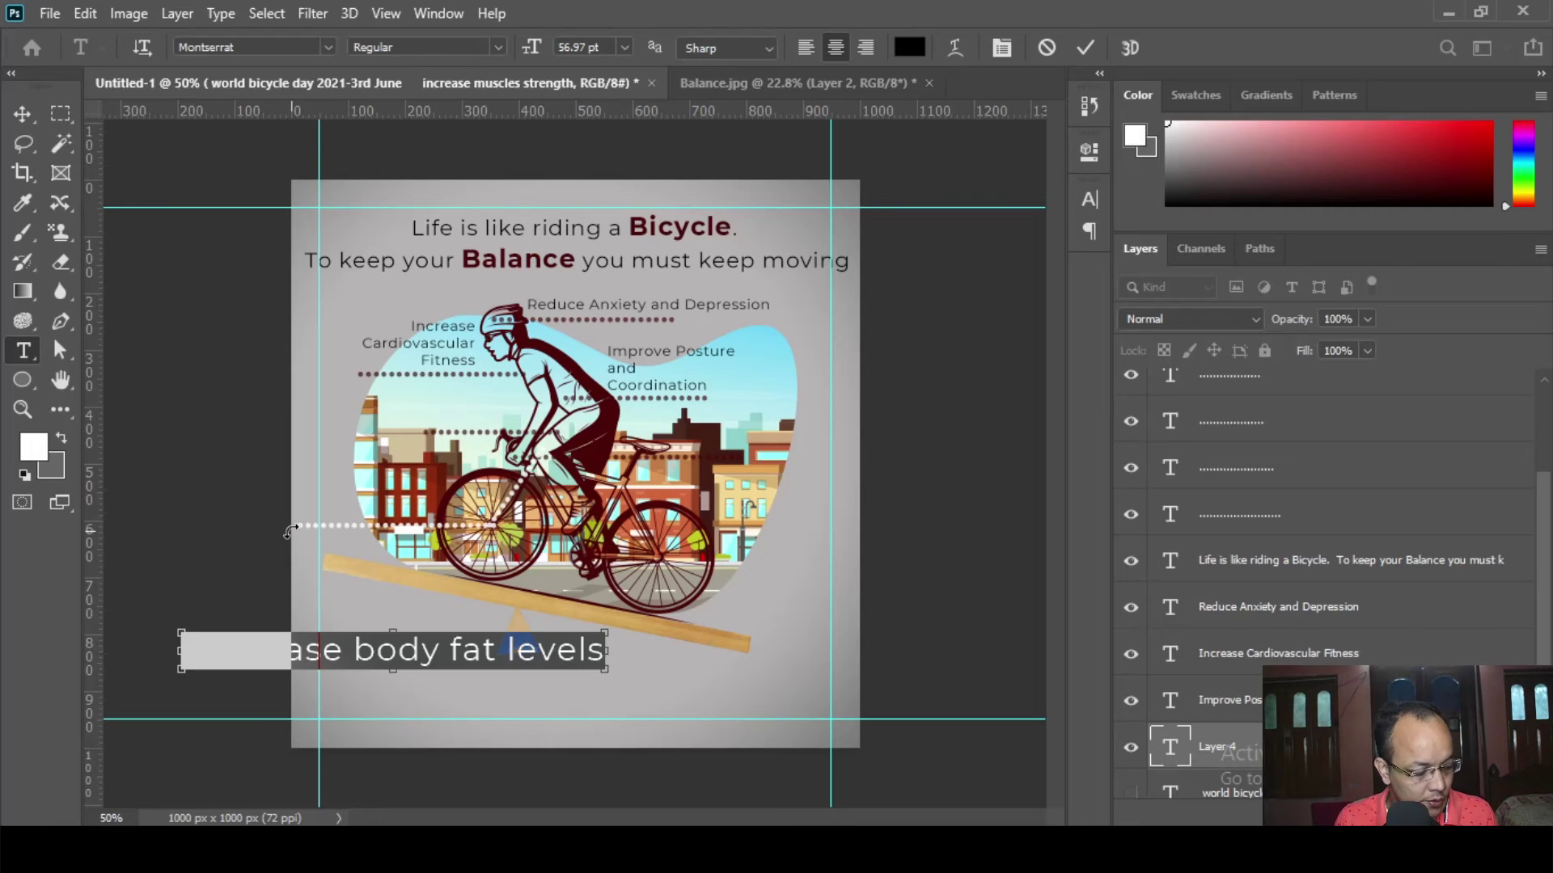
- Set the "Decrease body fat levels" label to 25 pt and move it about 420 px up and 76 px right, above the dotted line
click(604, 50)
text(25)
key(Return)
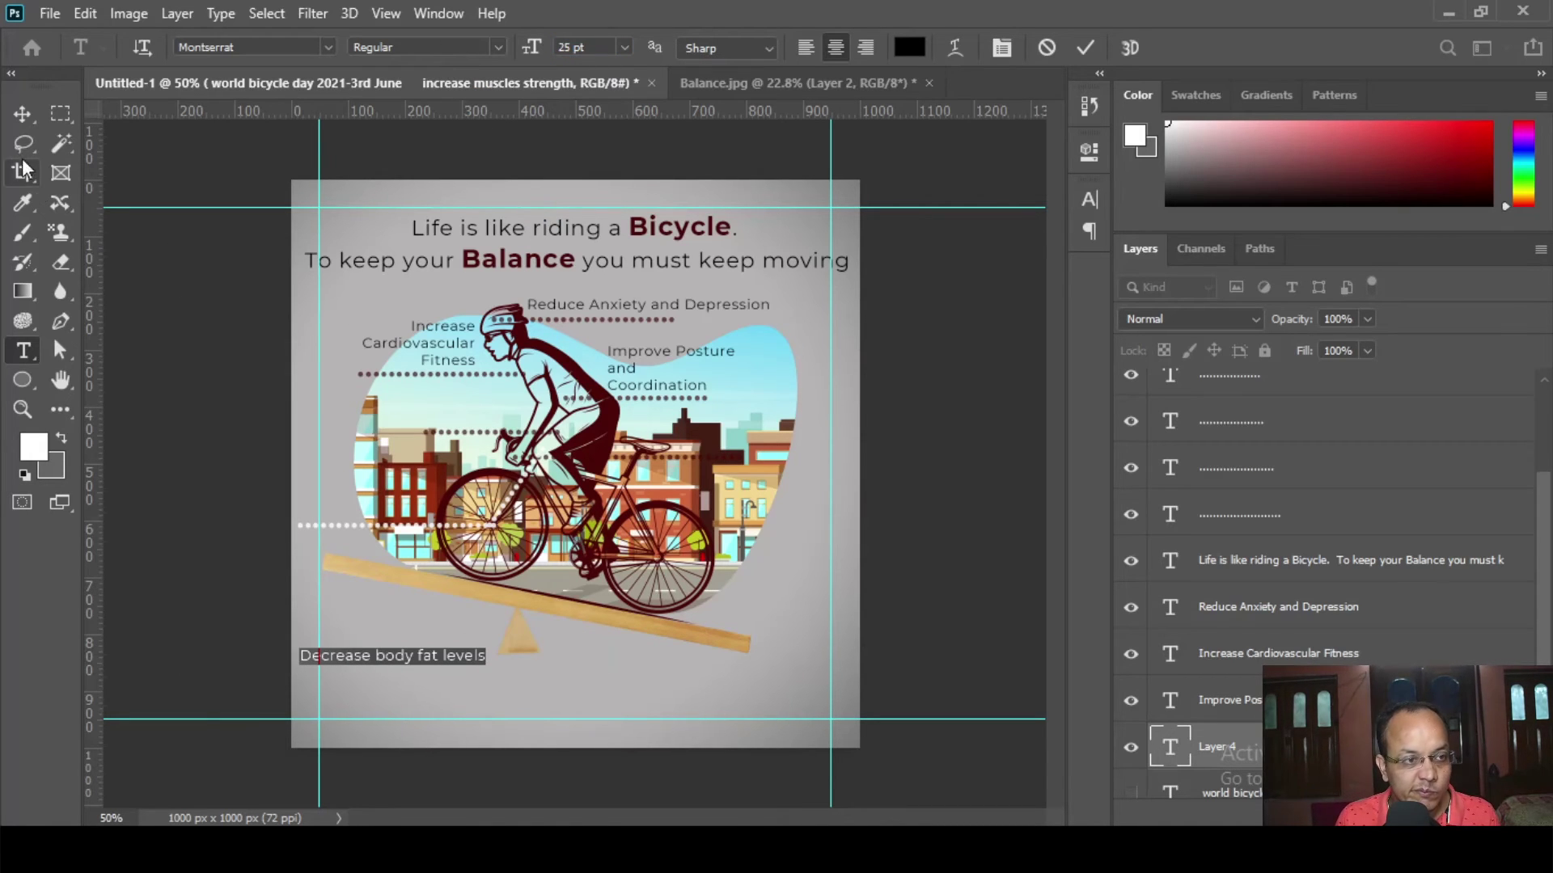
click(22, 114)
drag(388, 657, 434, 427)
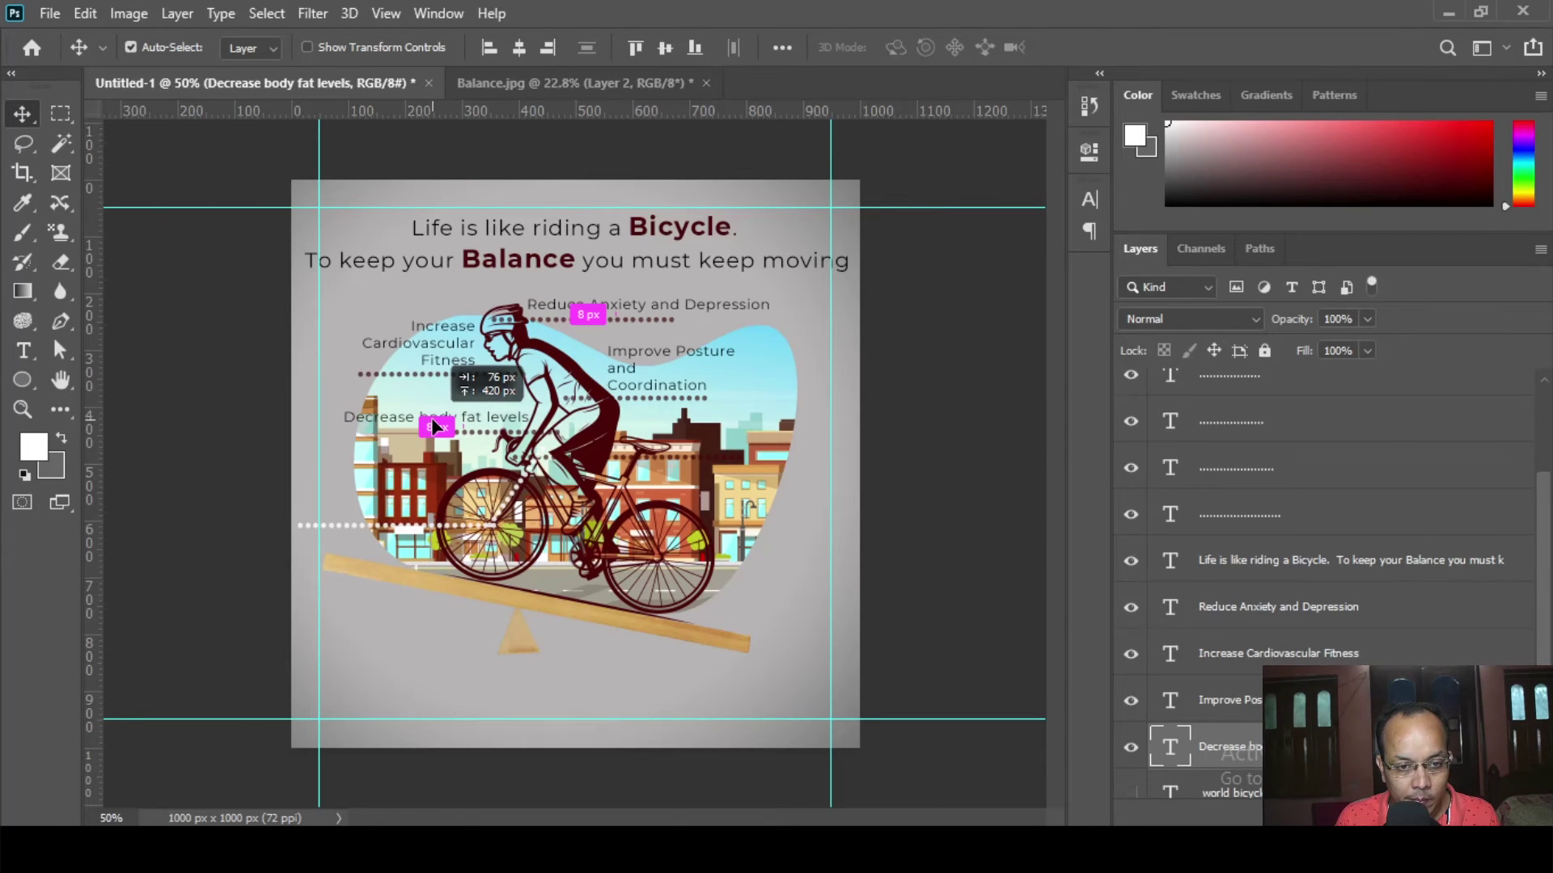
- Capitalize the body fat label's words so it reads "Decrease Body Fat Levels"
click(22, 350)
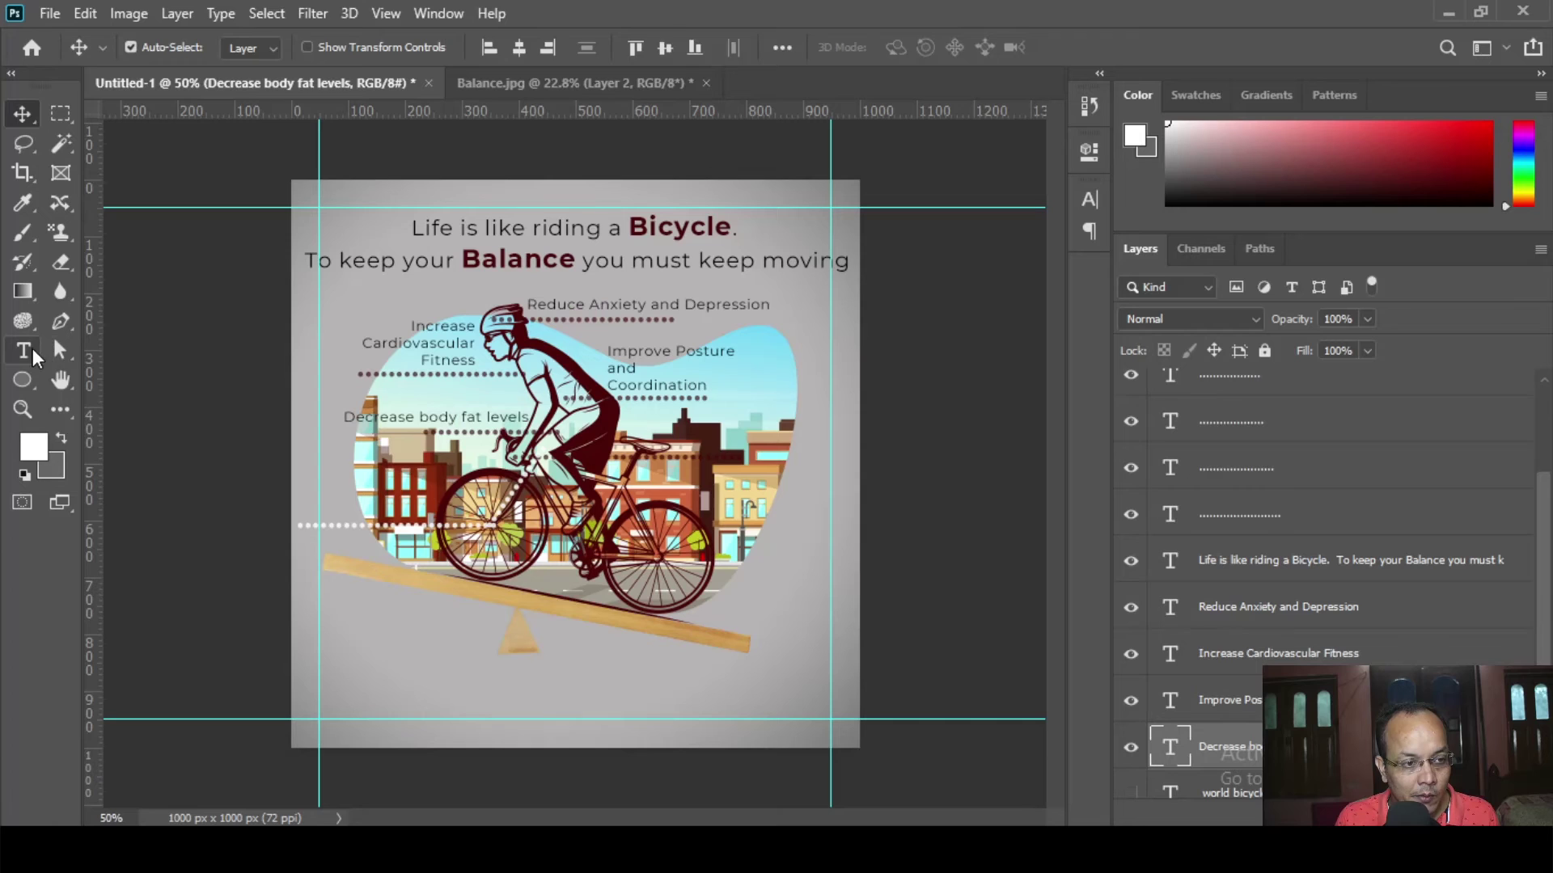
click(492, 418)
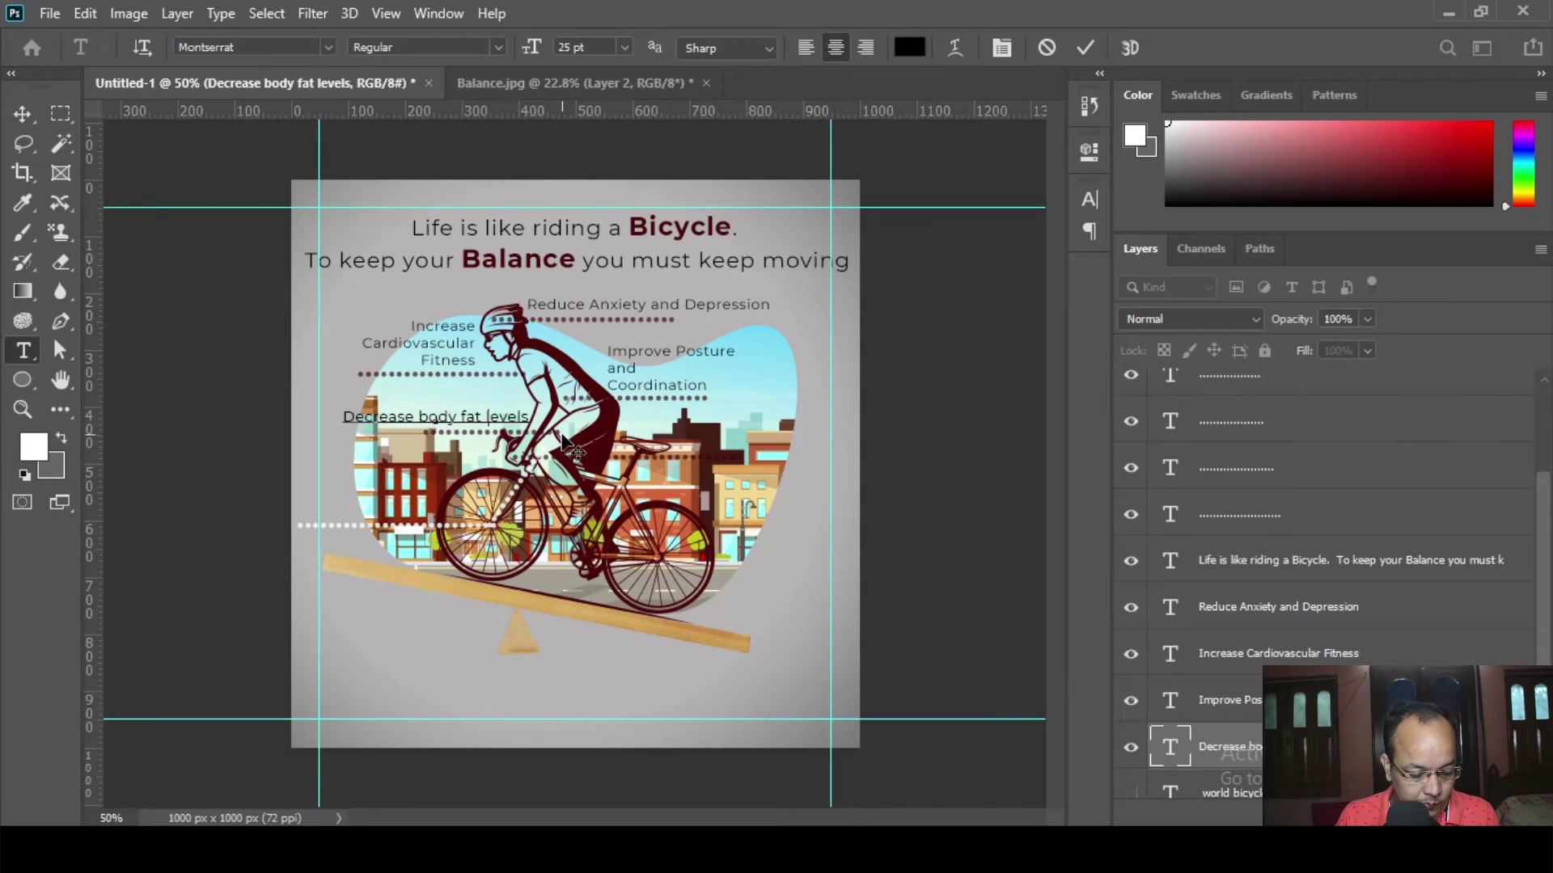
key(BackSpace)
text(L)
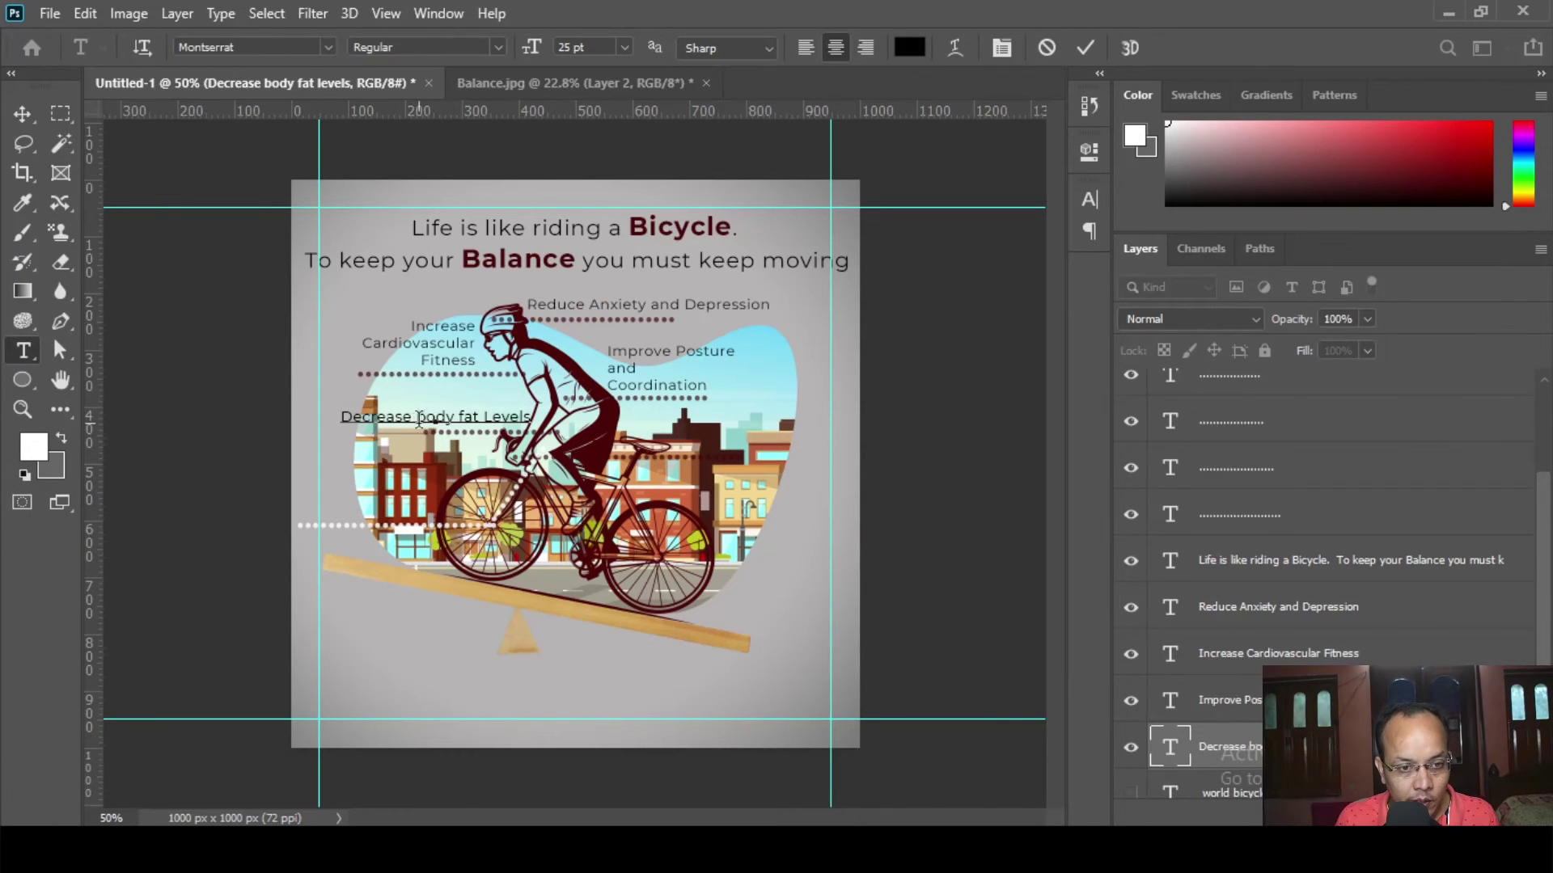
key(BackSpace)
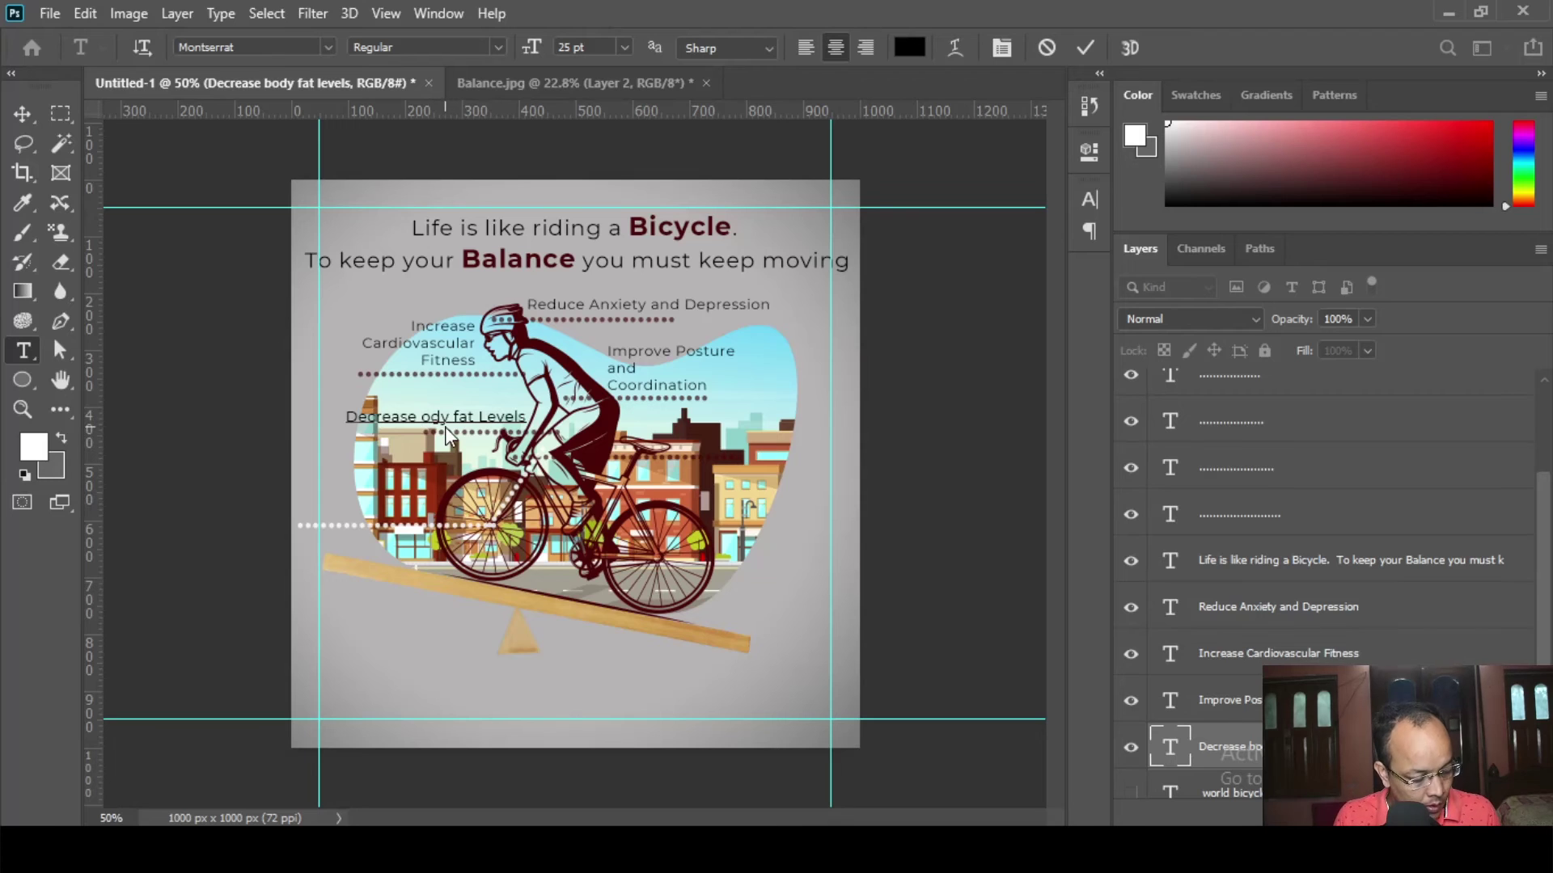
text(B)
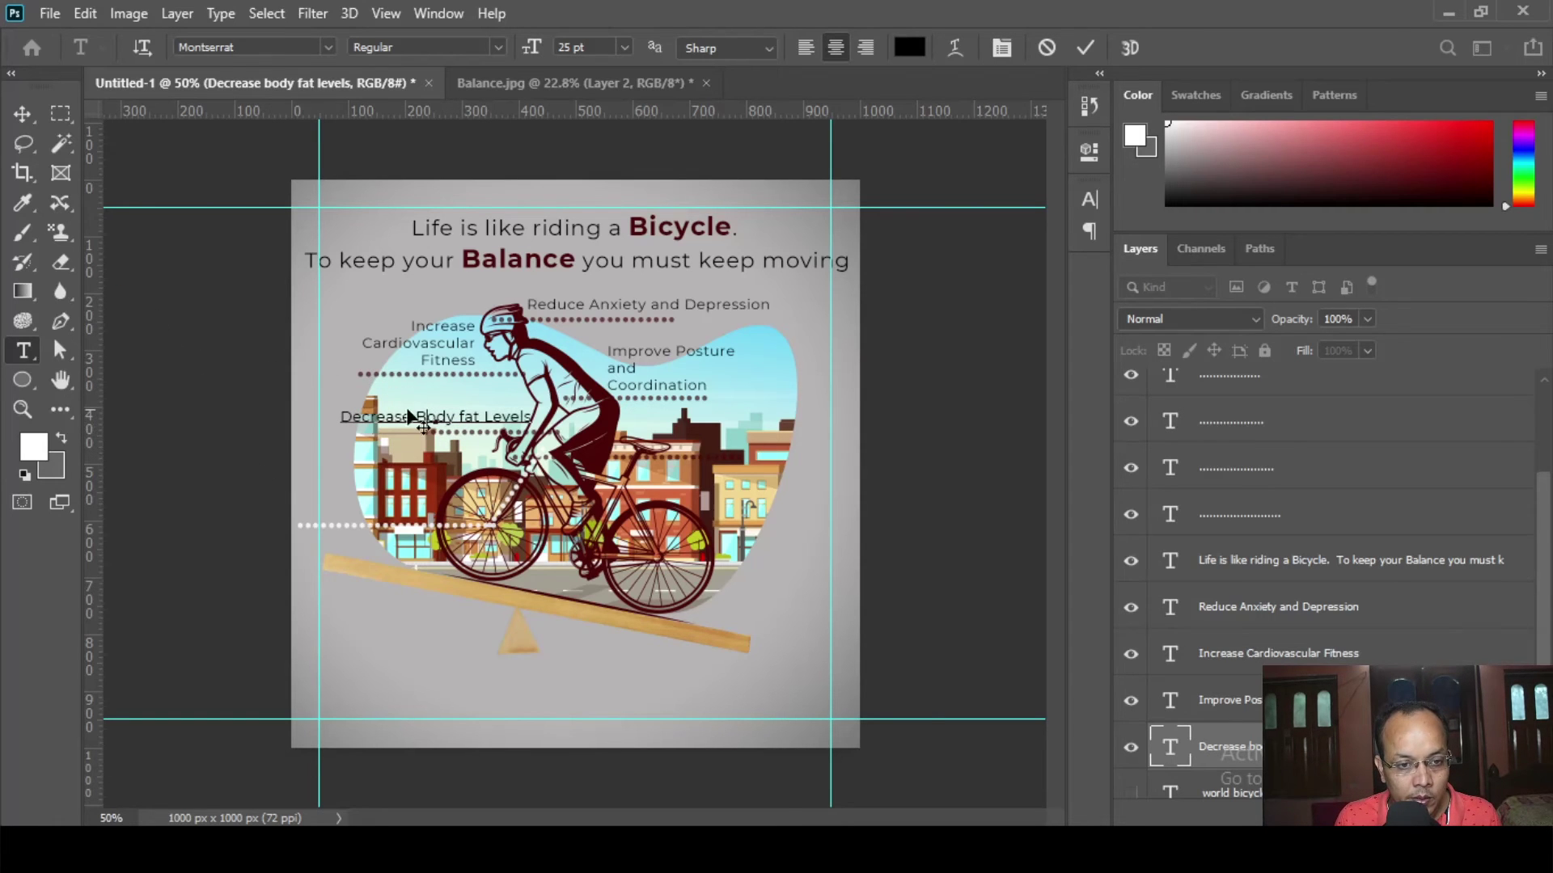
click(466, 417)
key(BackSpace)
text(F)
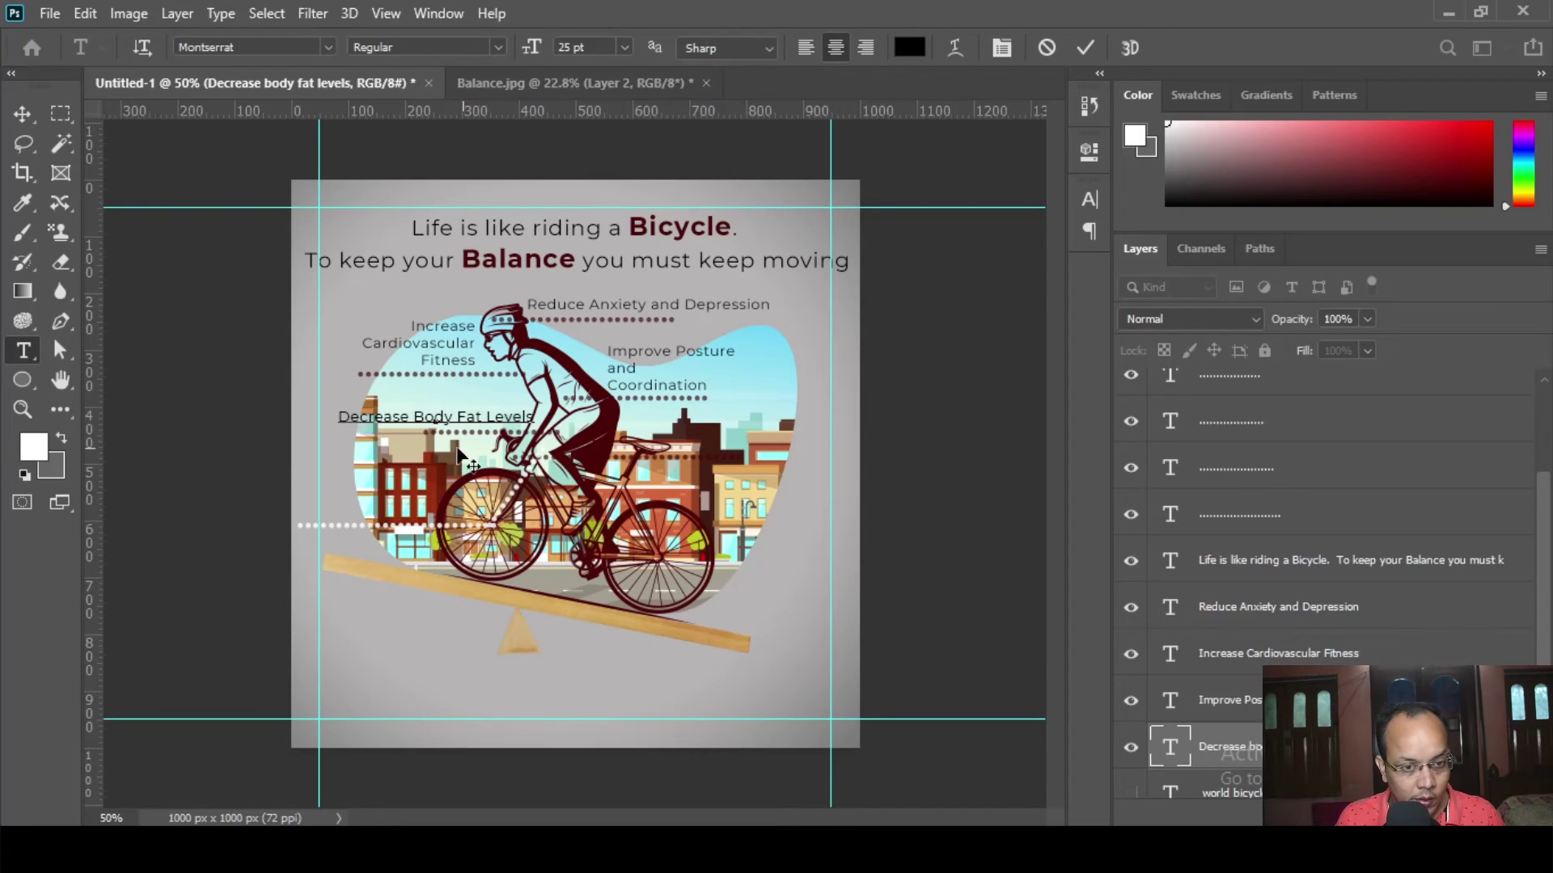
- Make the word "Fat" Bold in the "Decrease Body Fat Levels" label
key(shift+Right)
key(shift+Right)
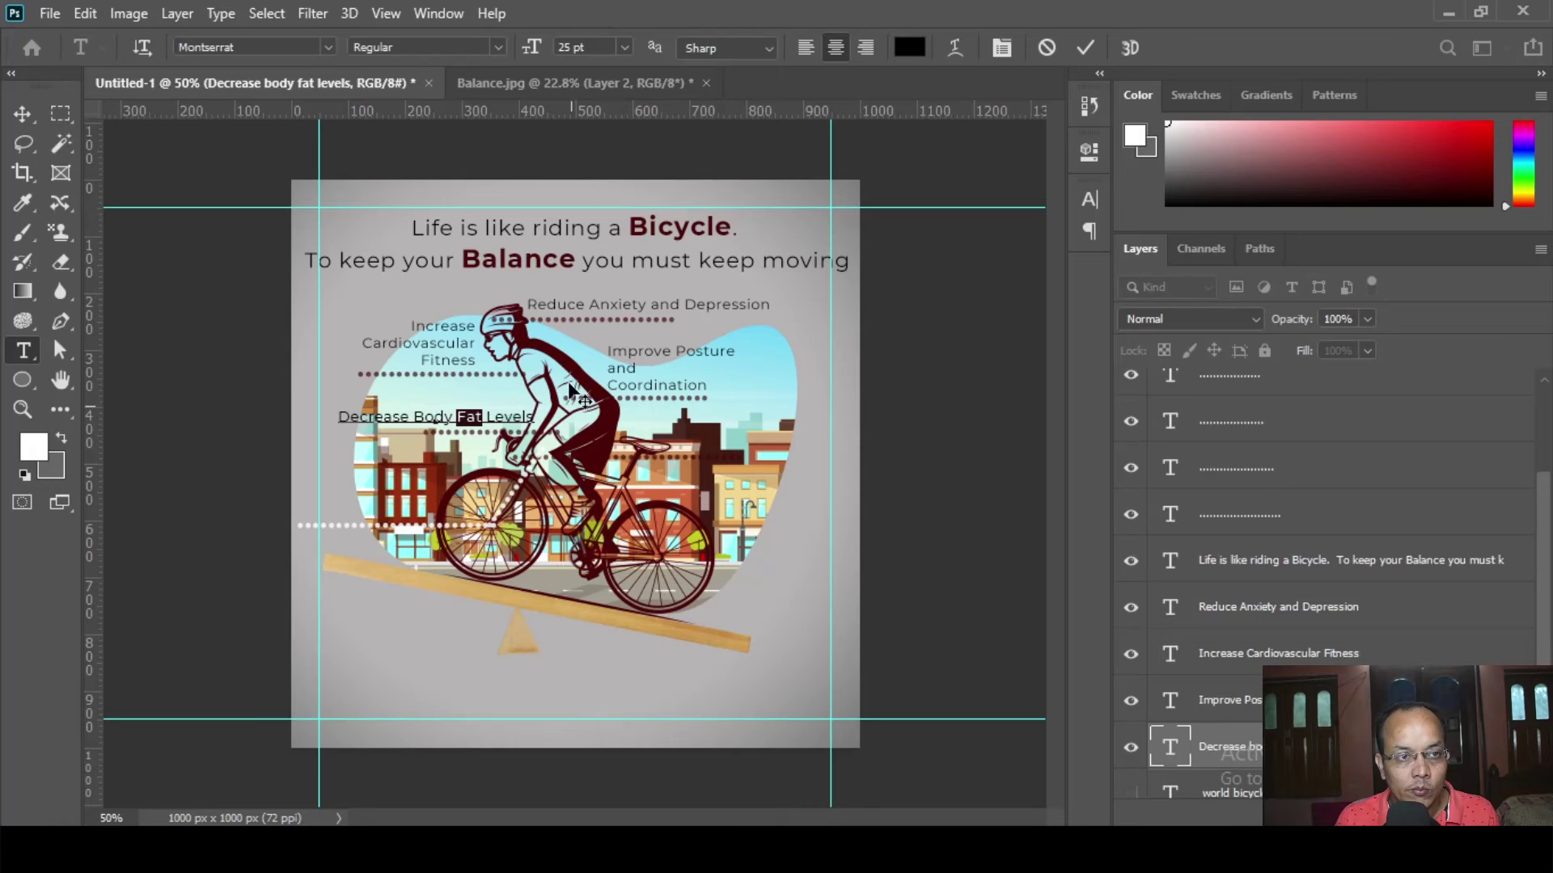
click(499, 49)
click(418, 279)
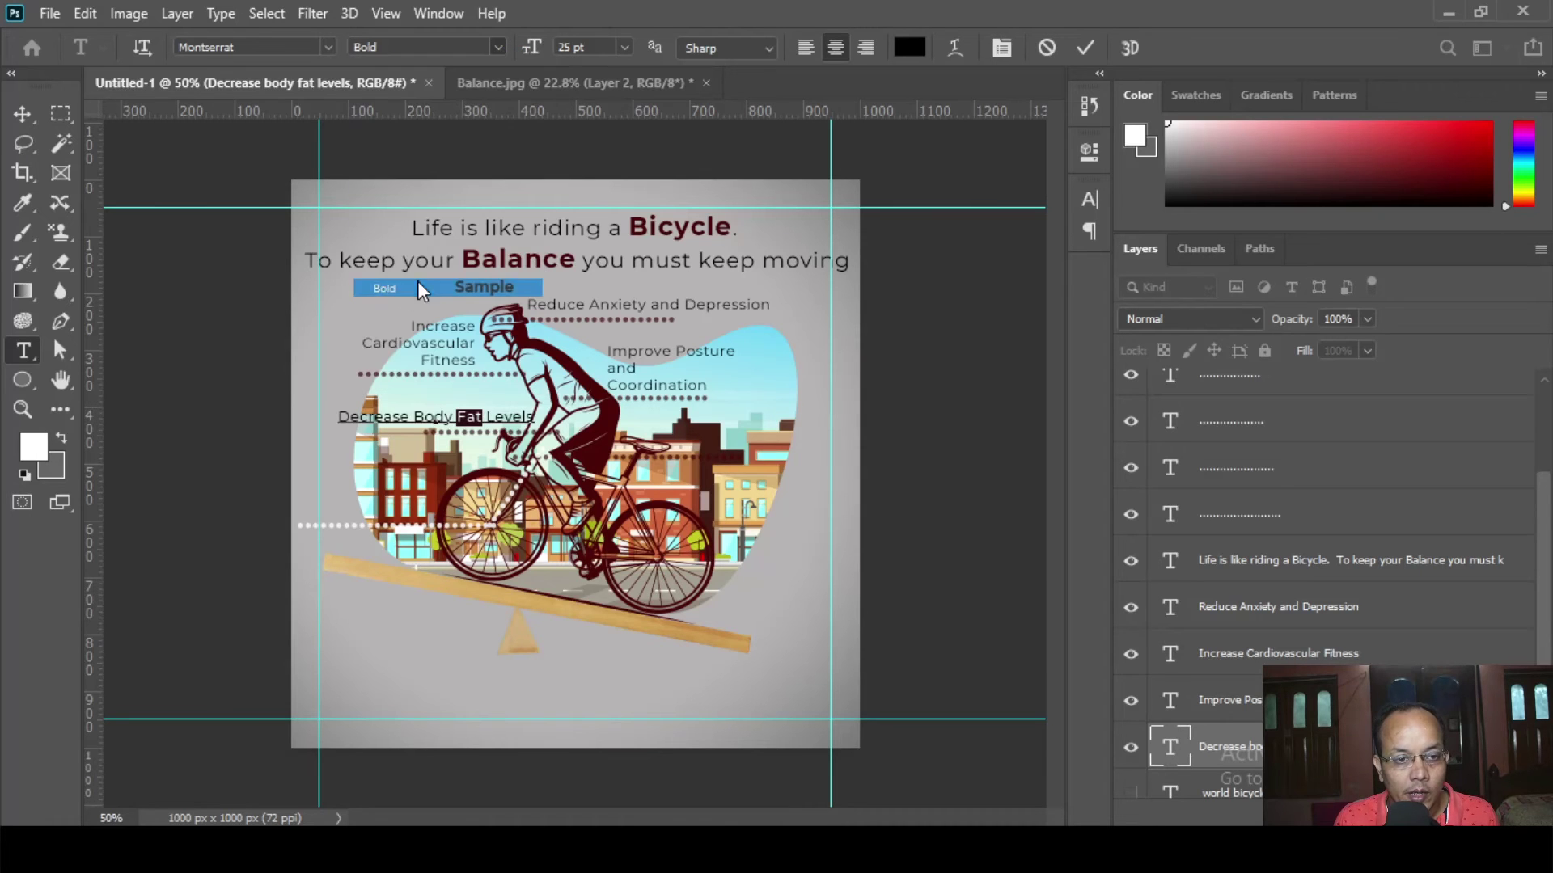
click(21, 113)
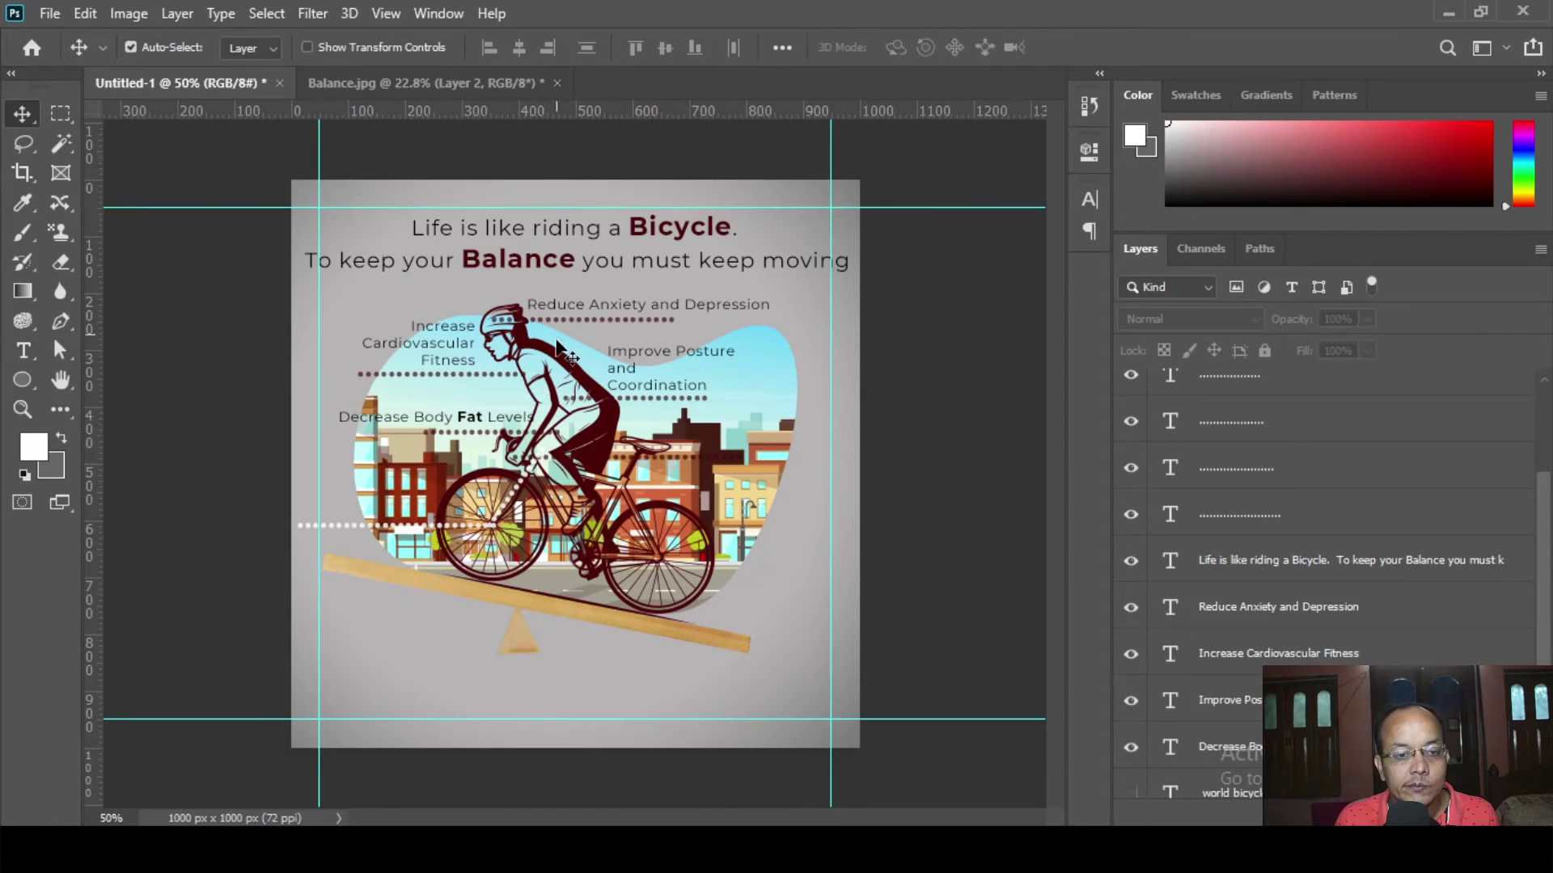
- Make the word "Anxiety" Bold in the "Reduce Anxiety and Depression" label
click(22, 350)
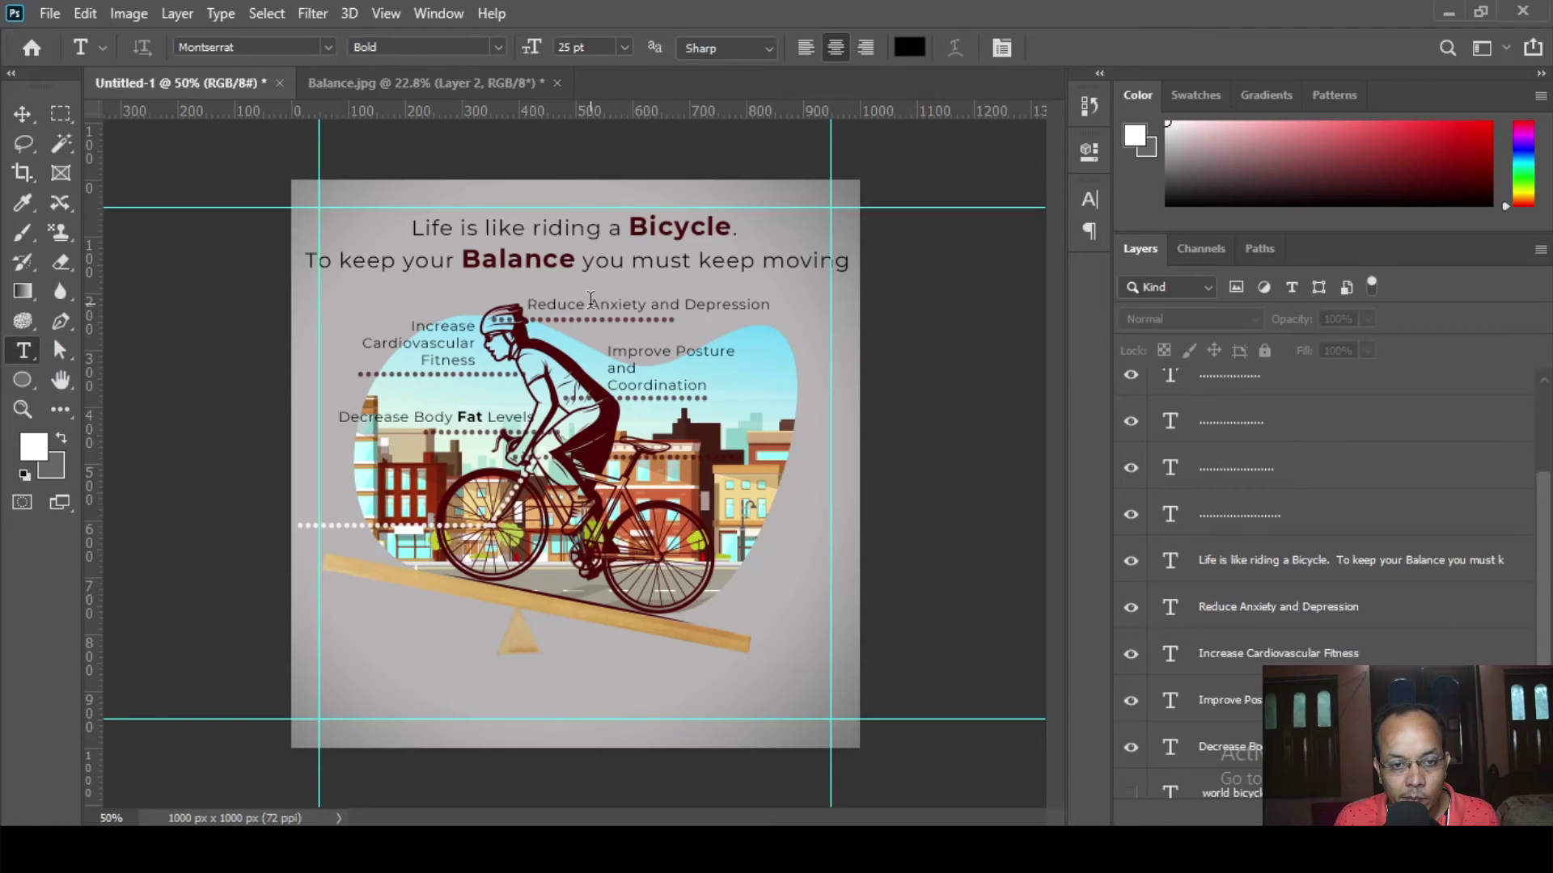
drag(591, 299, 625, 299)
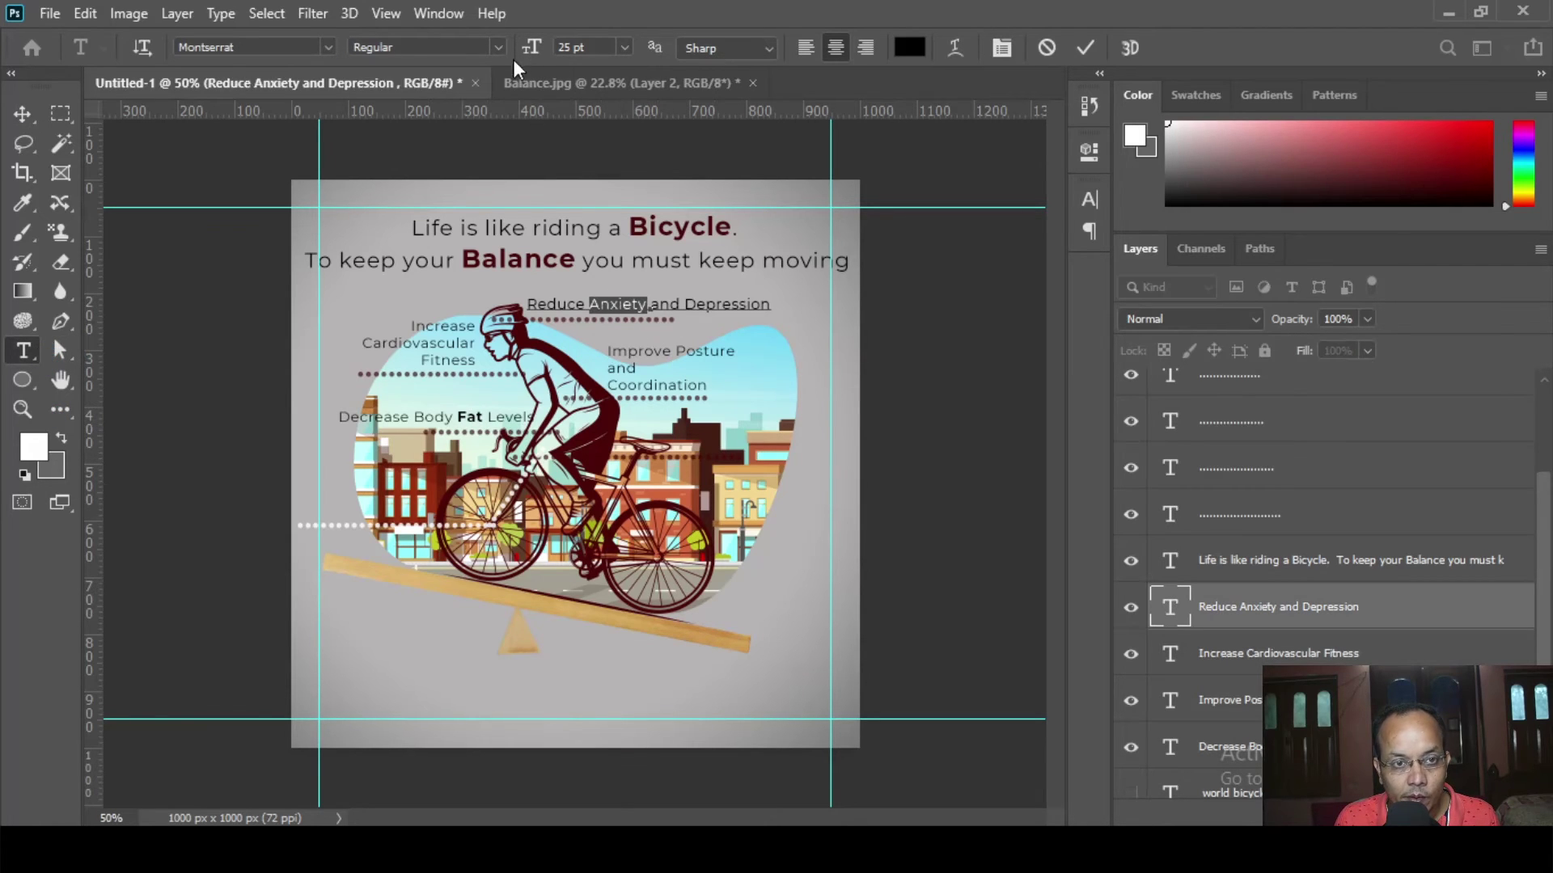
click(496, 47)
click(396, 289)
click(22, 114)
- Make the word "Cardiovascular" Bold in the "Increase Cardiovascular Fitness" label
click(22, 351)
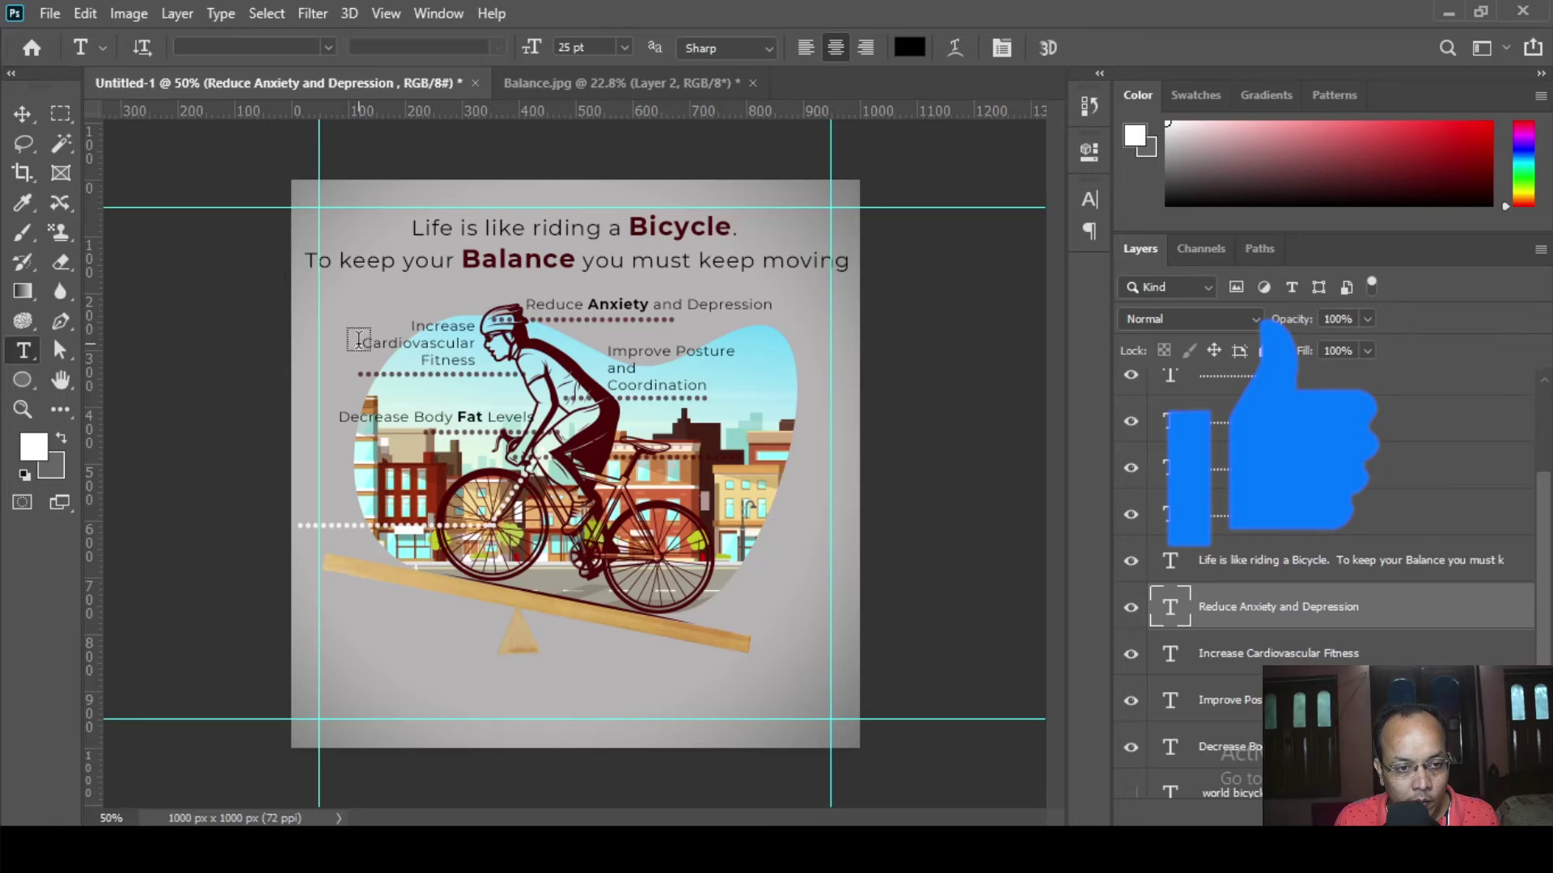
drag(360, 342, 472, 344)
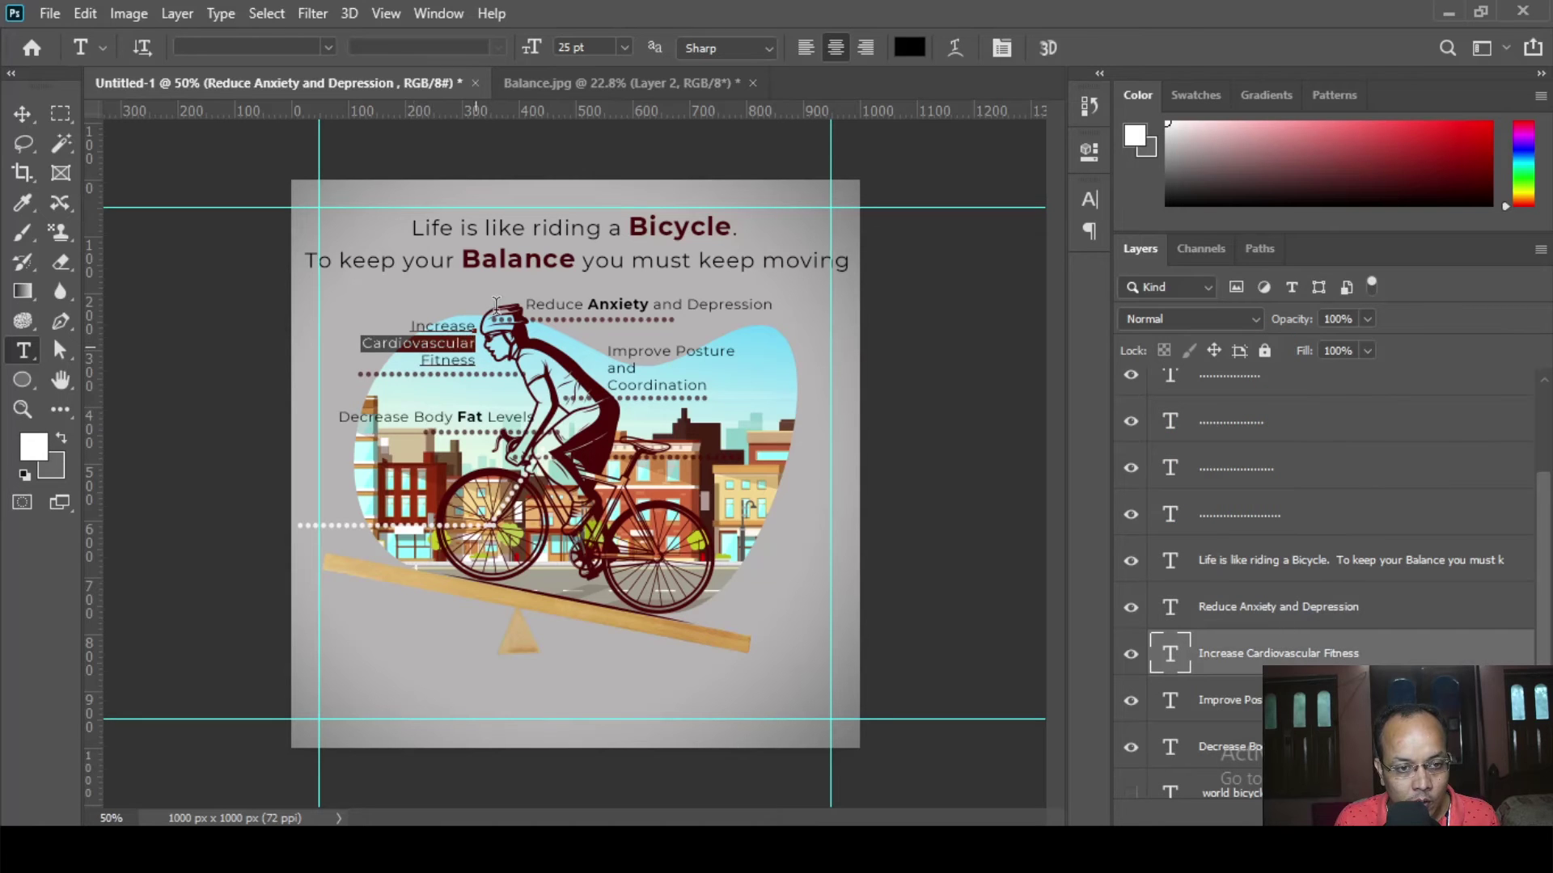
click(498, 47)
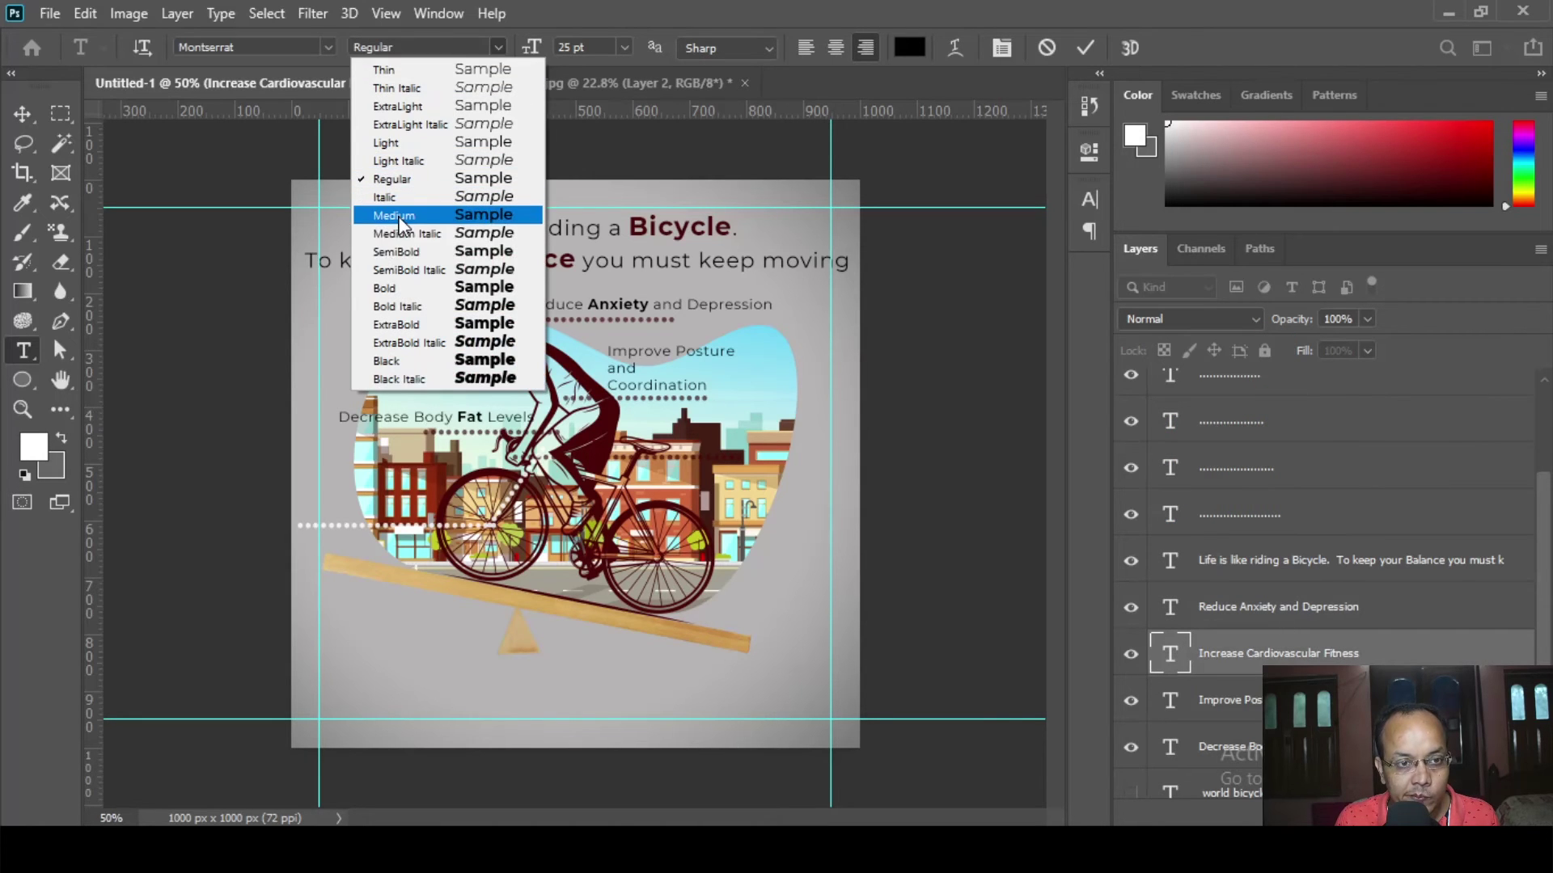
click(395, 288)
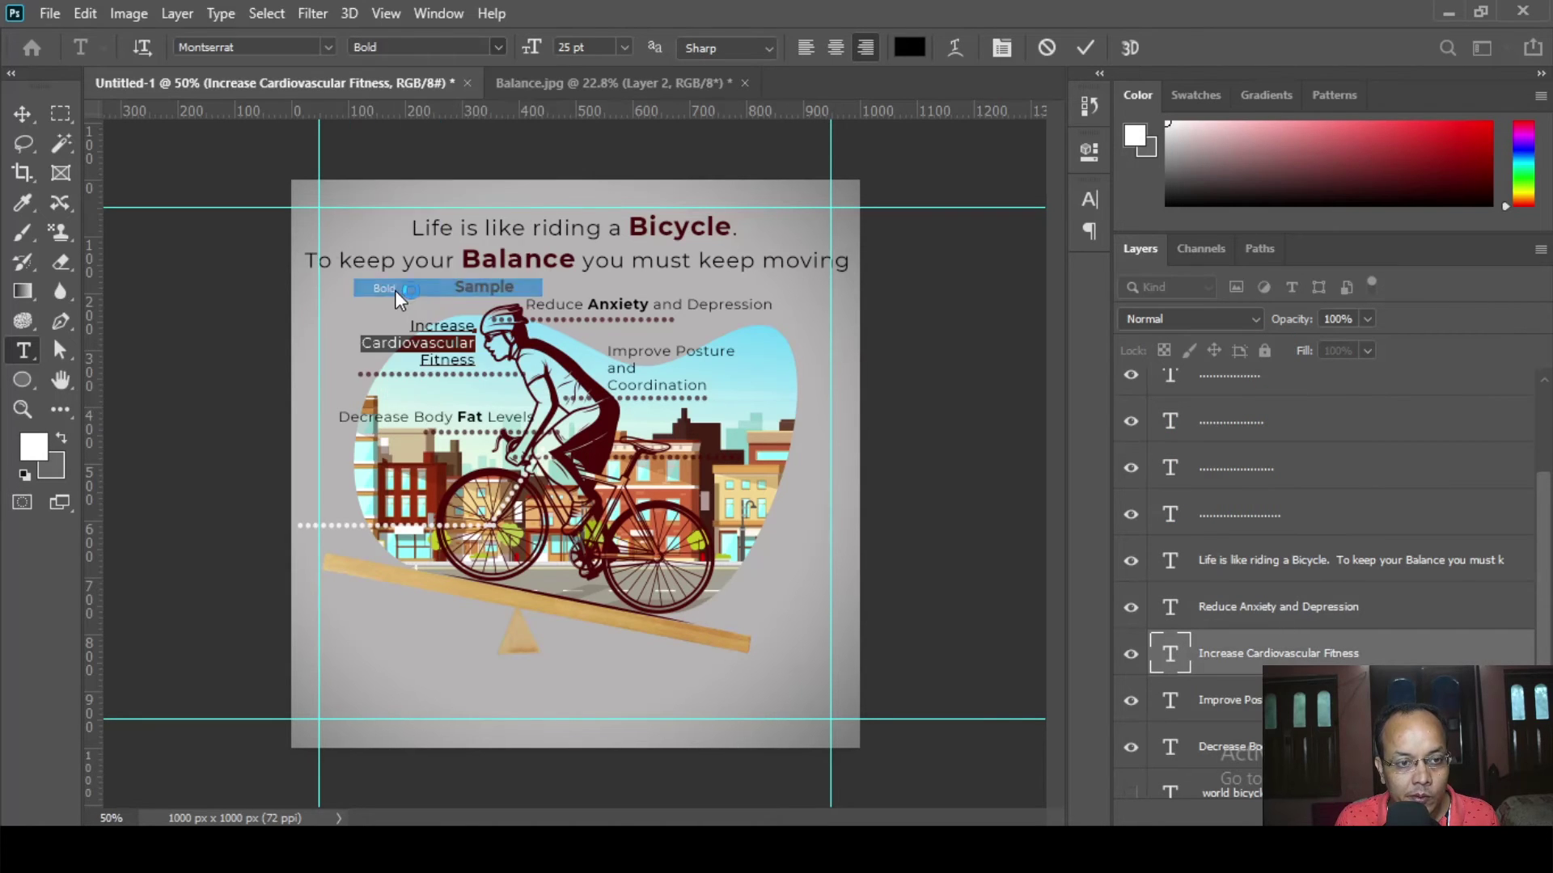
click(23, 114)
- Make the word "Coordination" Bold in the "Improve Posture and Coordination" label
click(23, 350)
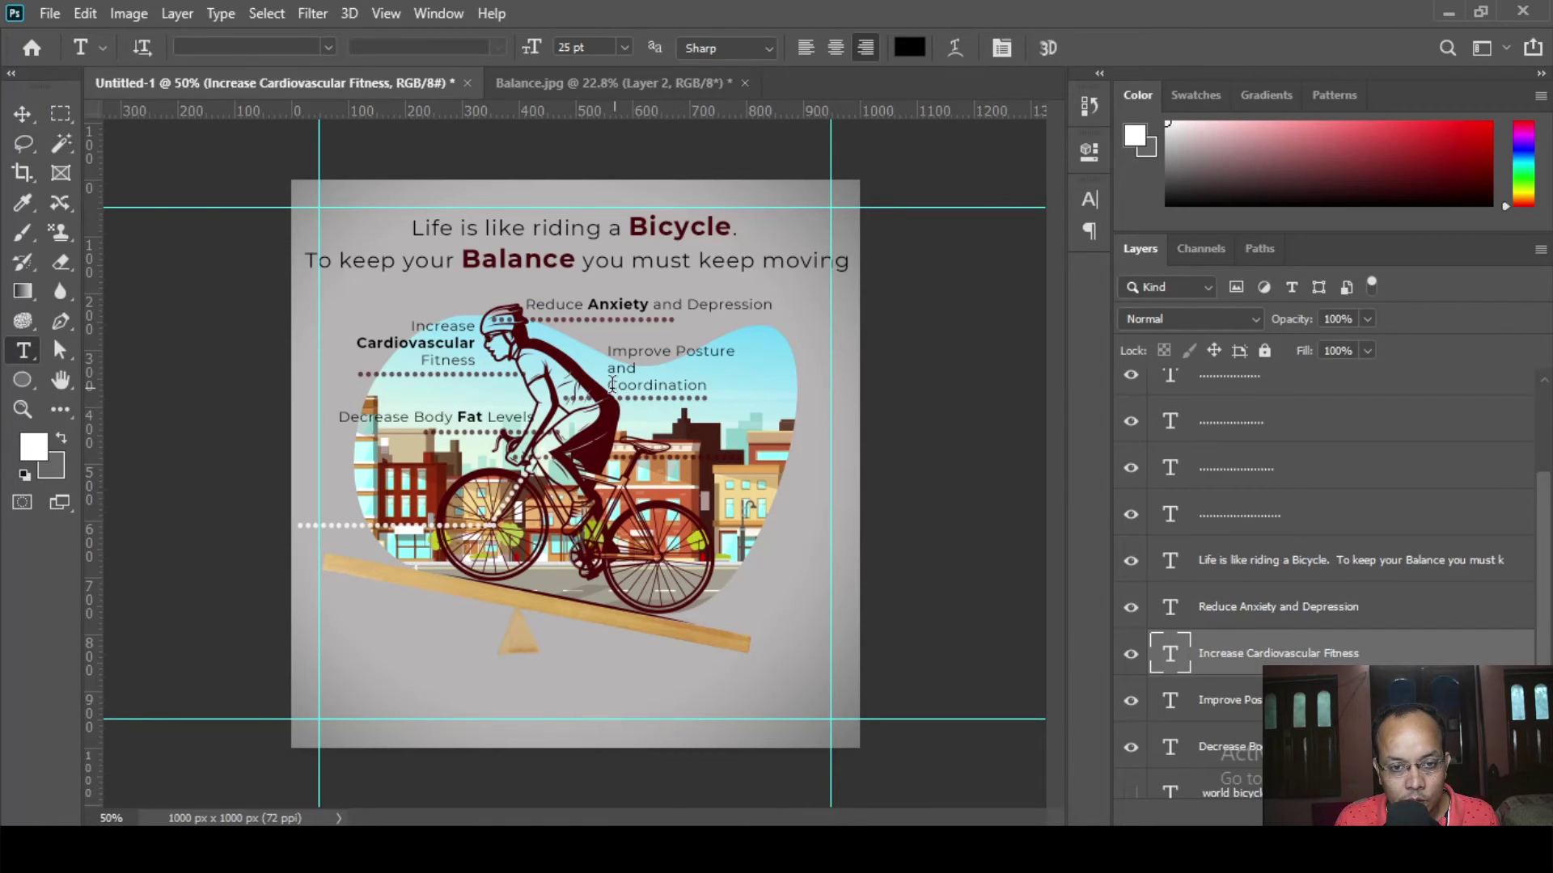
drag(608, 386, 709, 386)
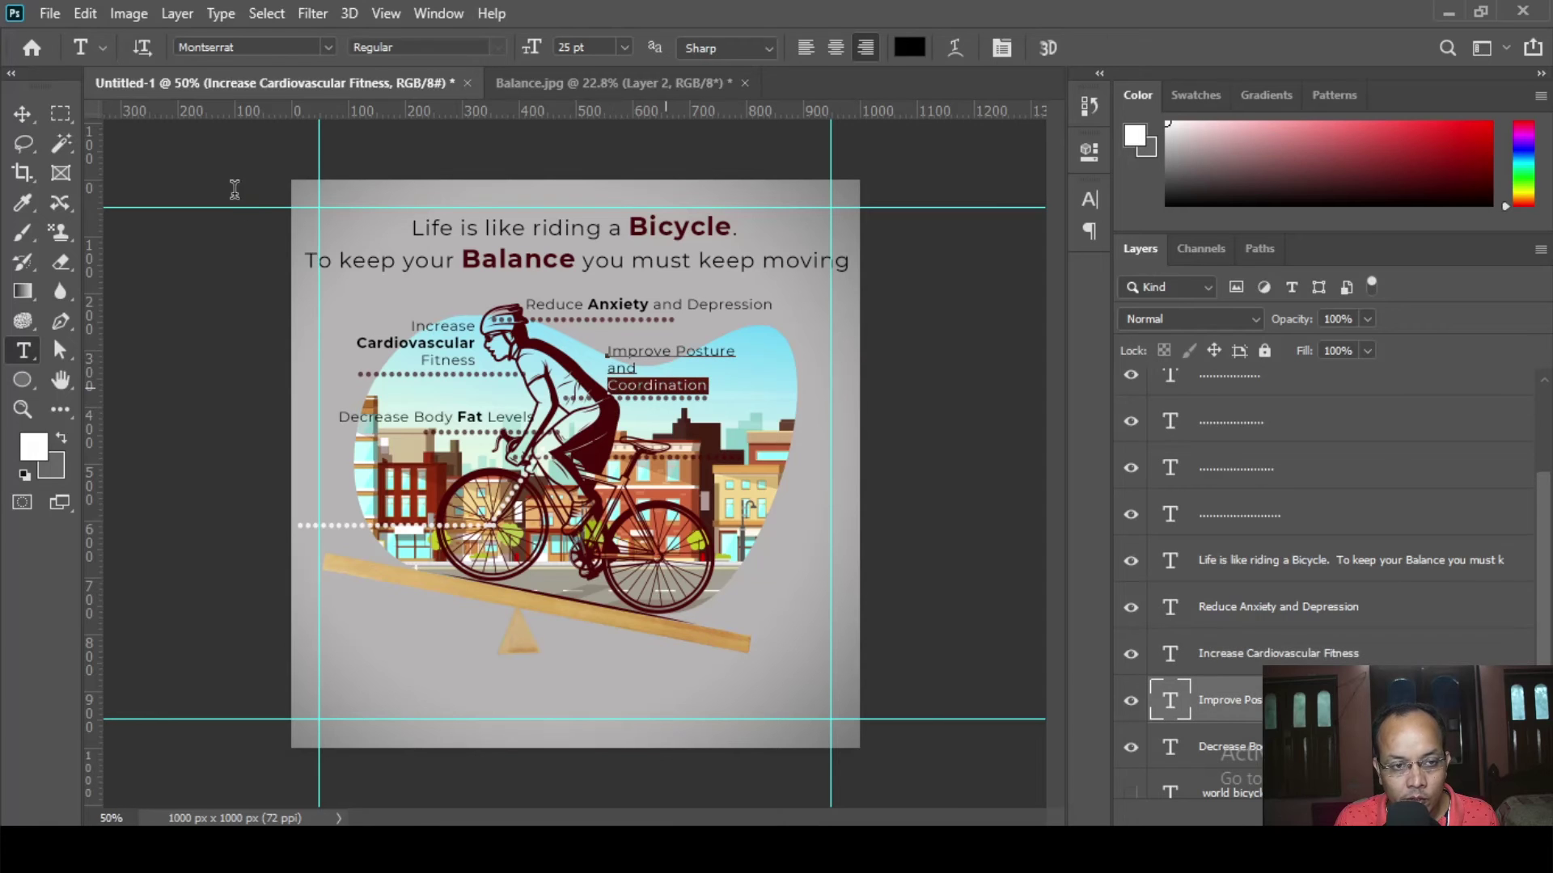
click(499, 48)
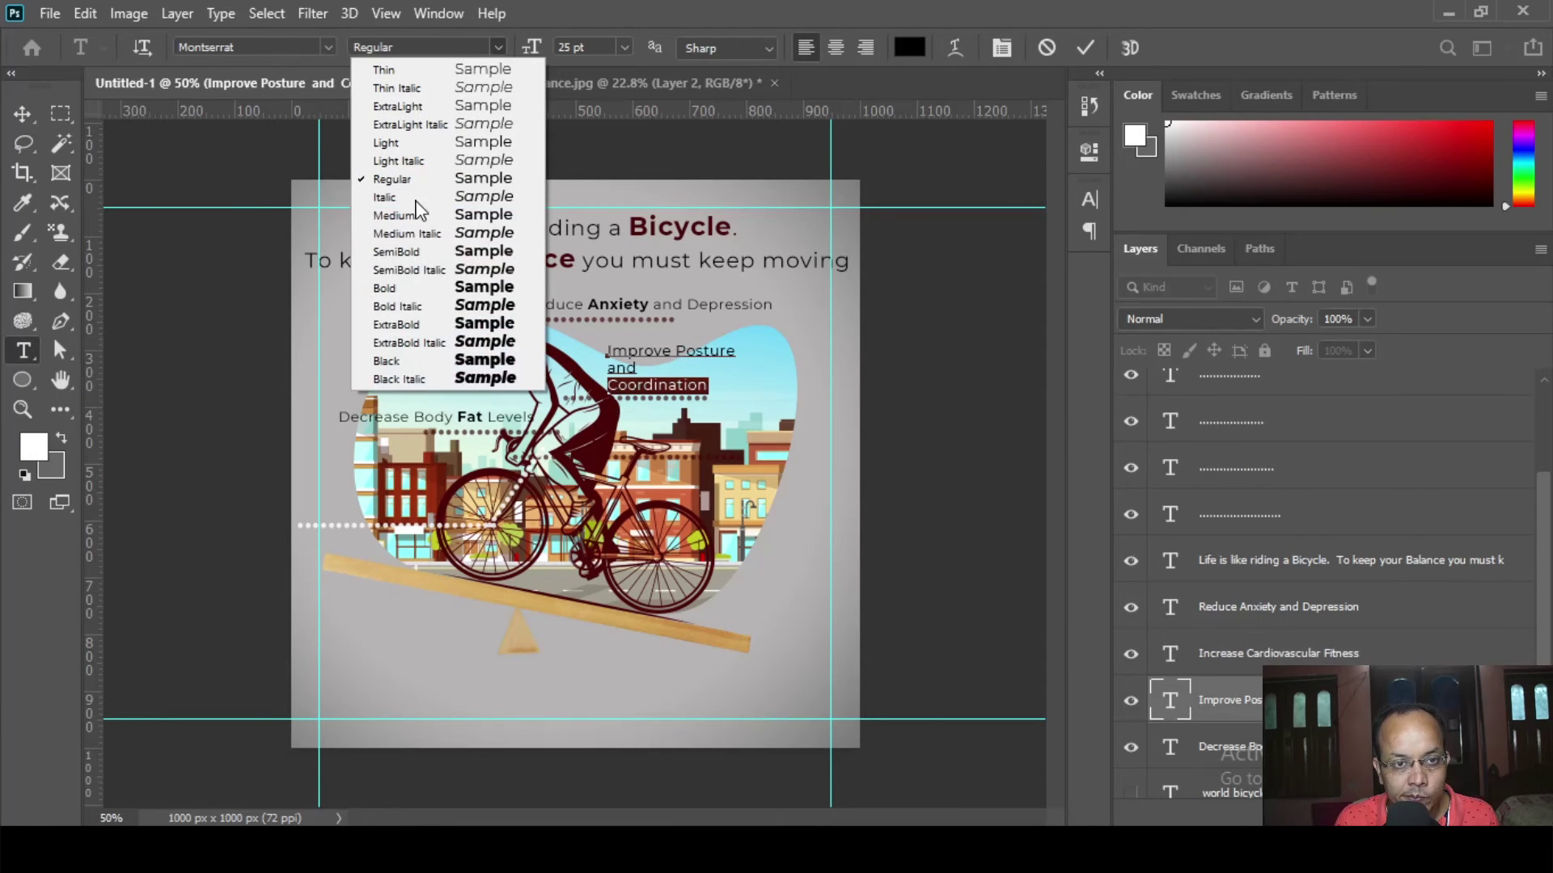
click(400, 288)
click(23, 114)
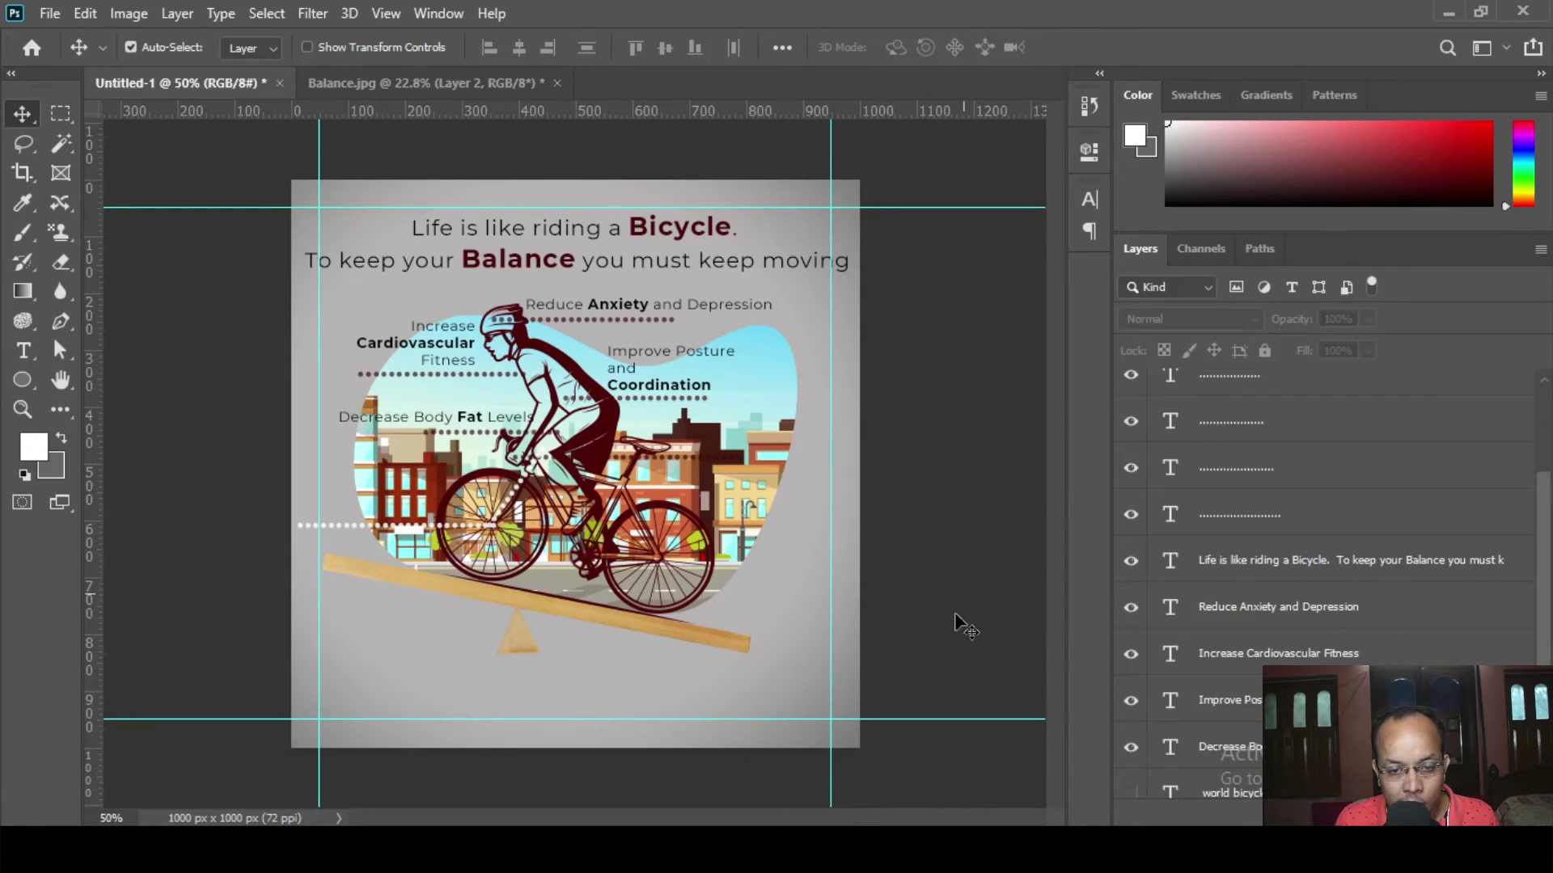
- Show the "world bicycle day" notes layer and cut its line "increase muscles strength and flexibity"
scroll(1243, 635, down, 2)
scroll(1243, 635, down, 1)
click(1130, 653)
click(22, 350)
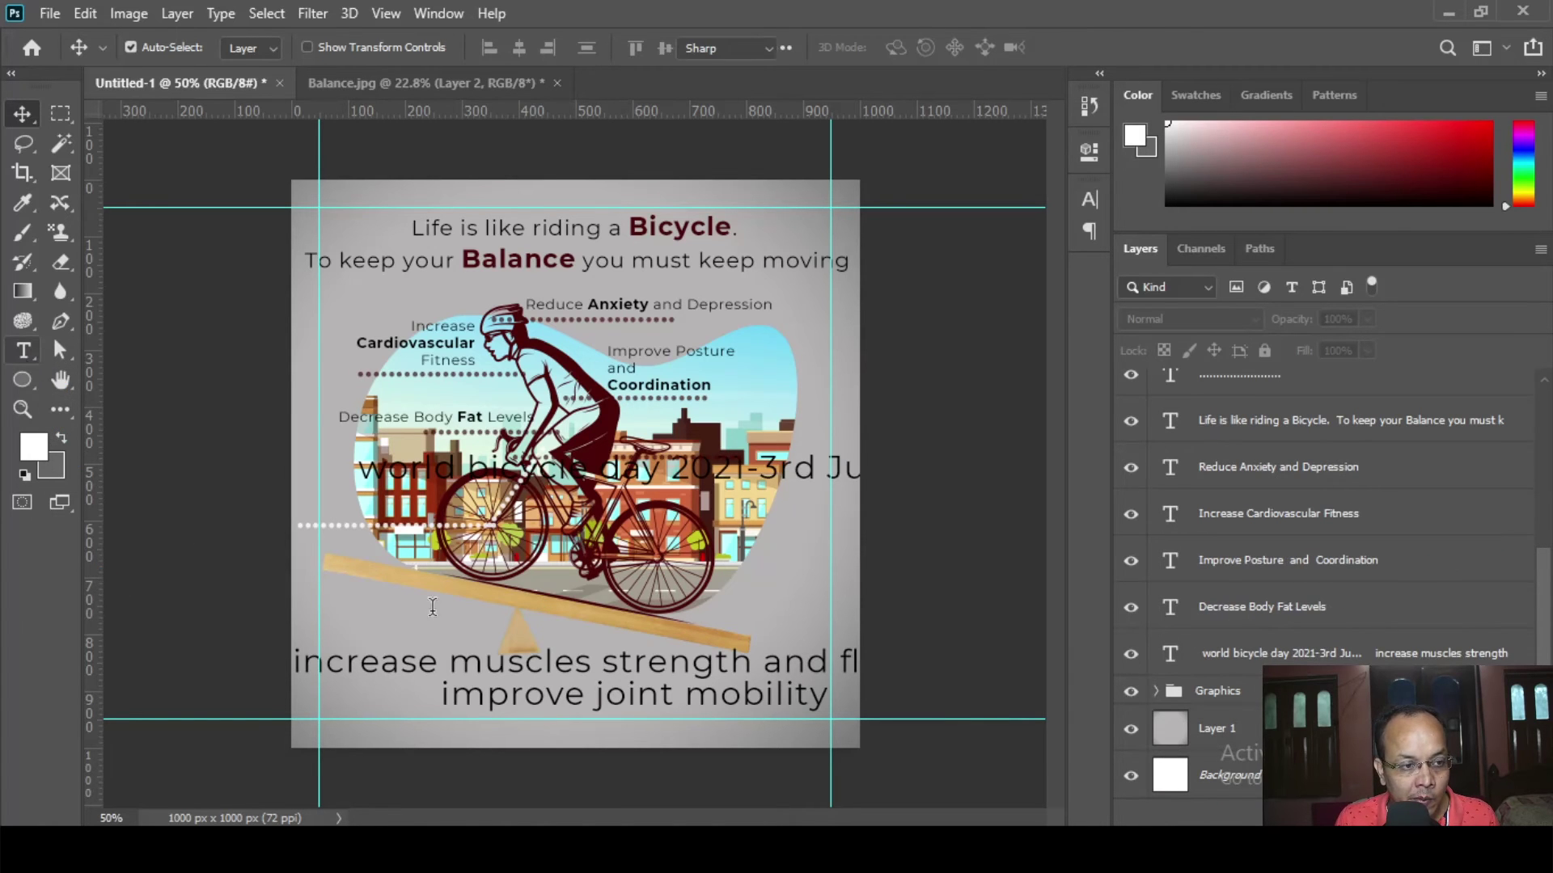
click(554, 662)
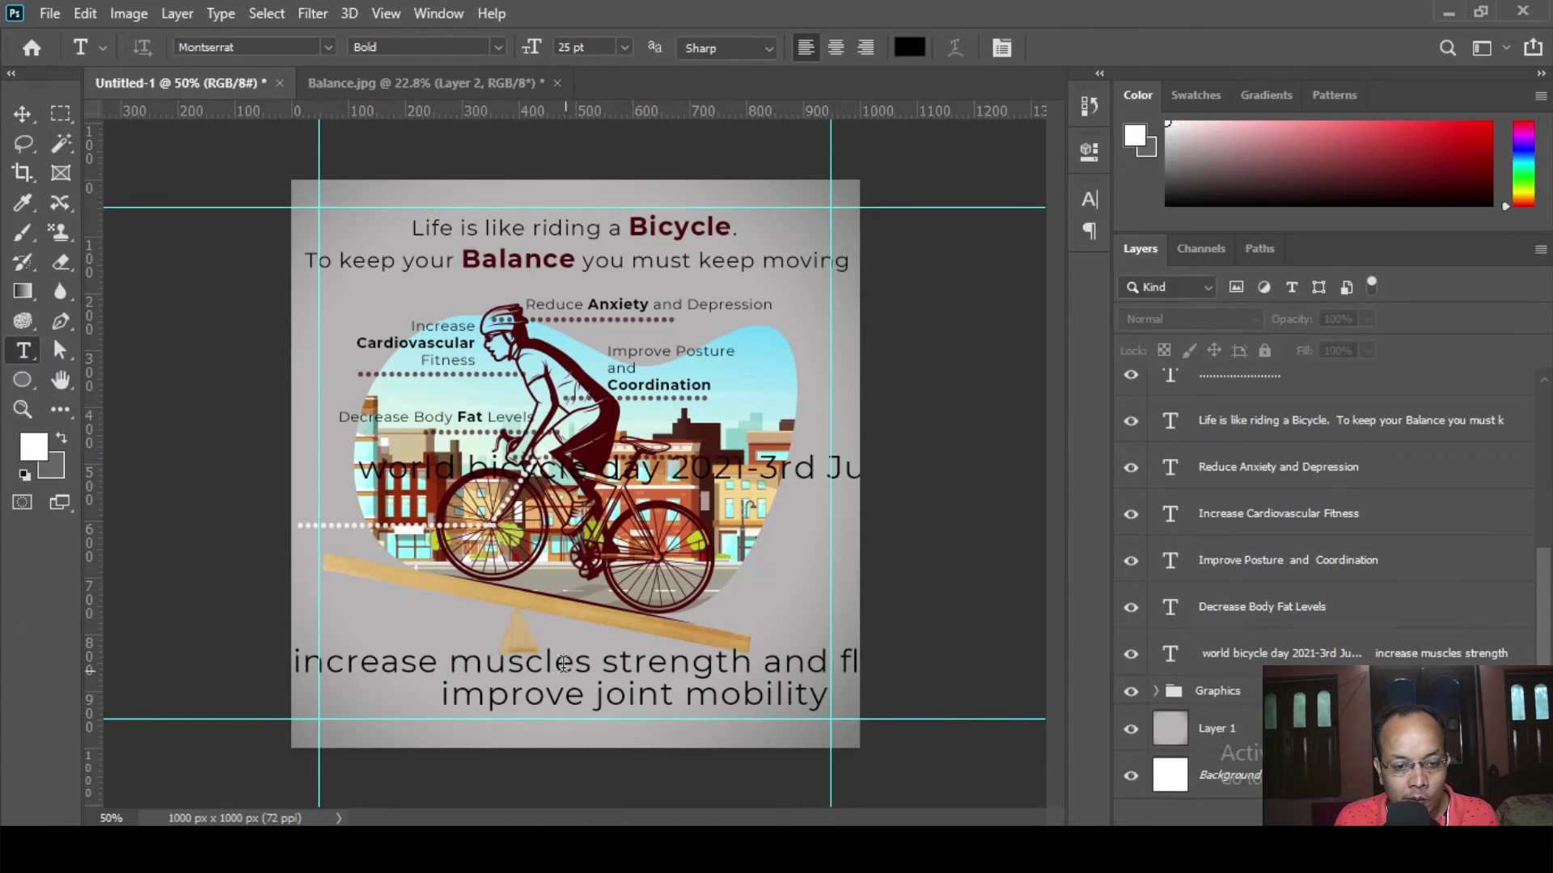
triple_click(659, 644)
key(BackSpace)
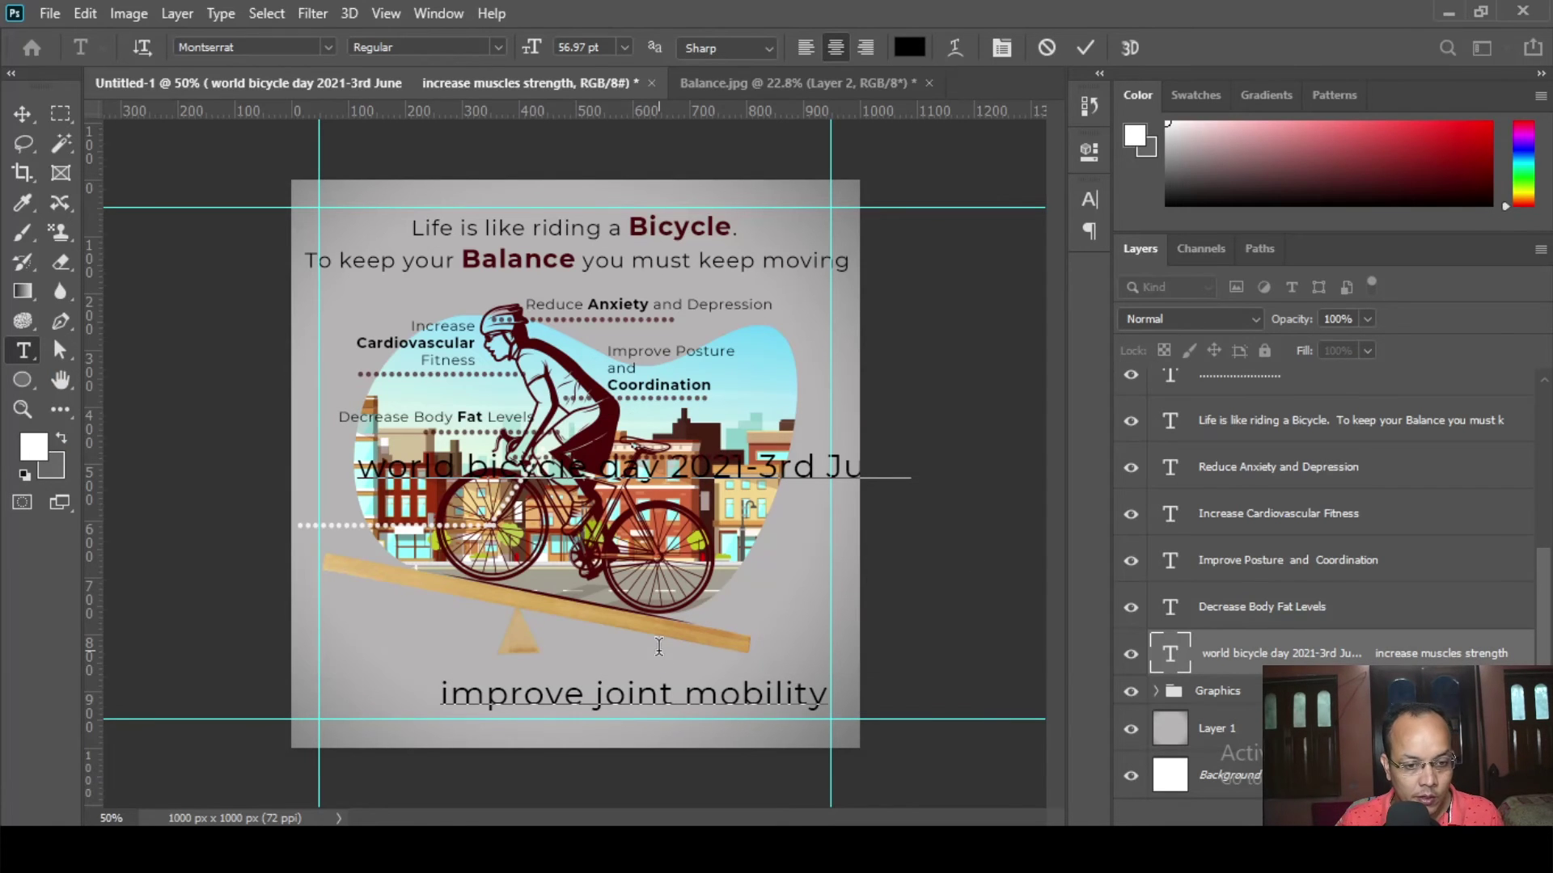
- Hide the notes layer again and paste "increase muscles strength and flexibity" as a new text layer below the cyclist
click(23, 113)
click(22, 351)
click(1131, 653)
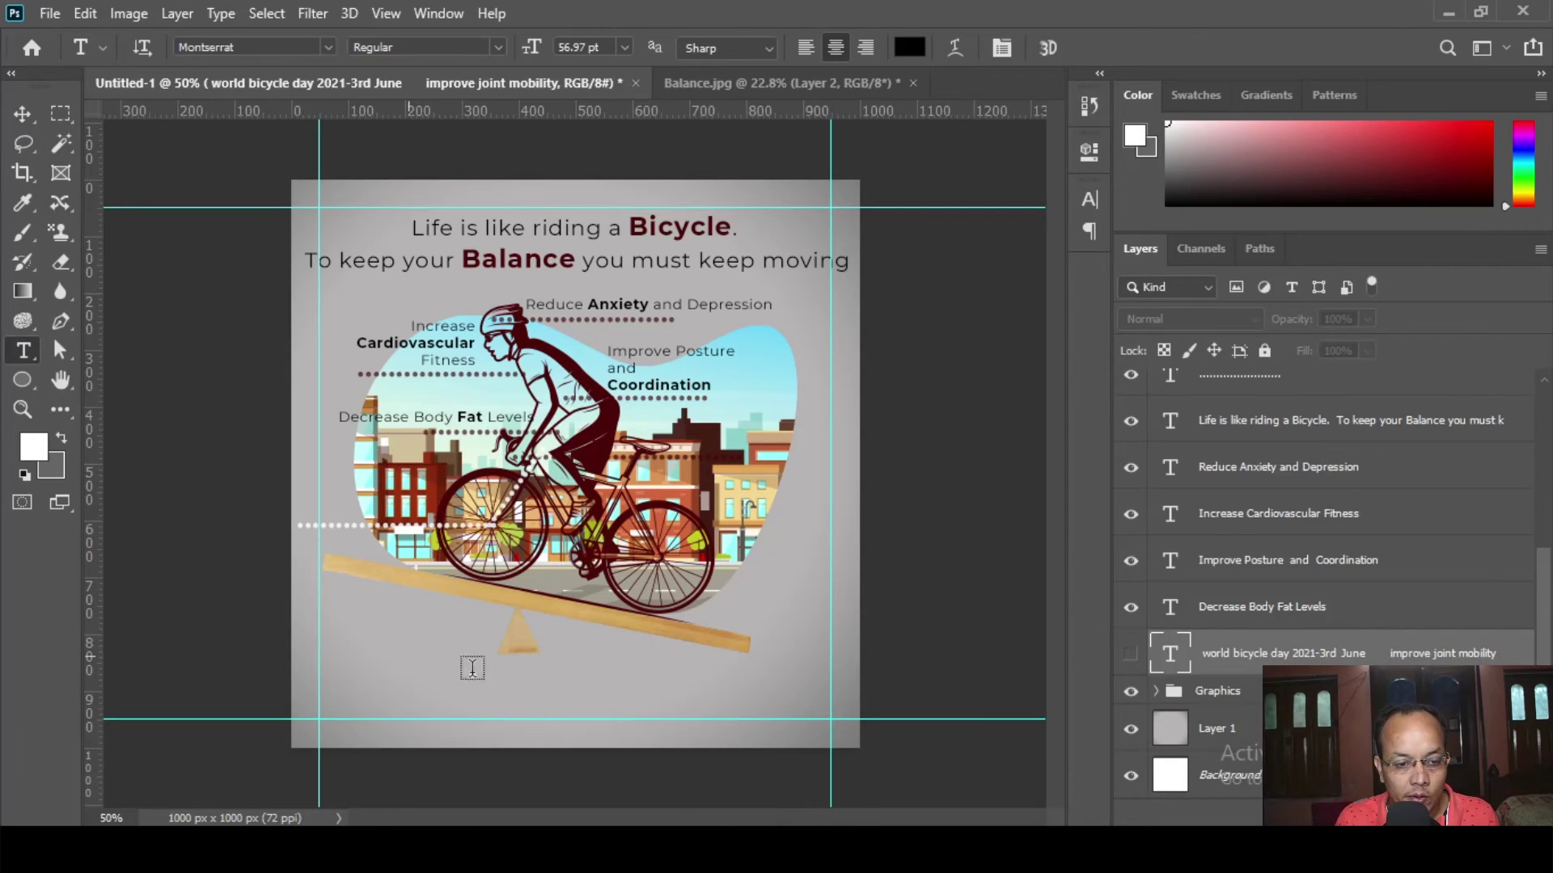
click(408, 656)
key(ctrl+v)
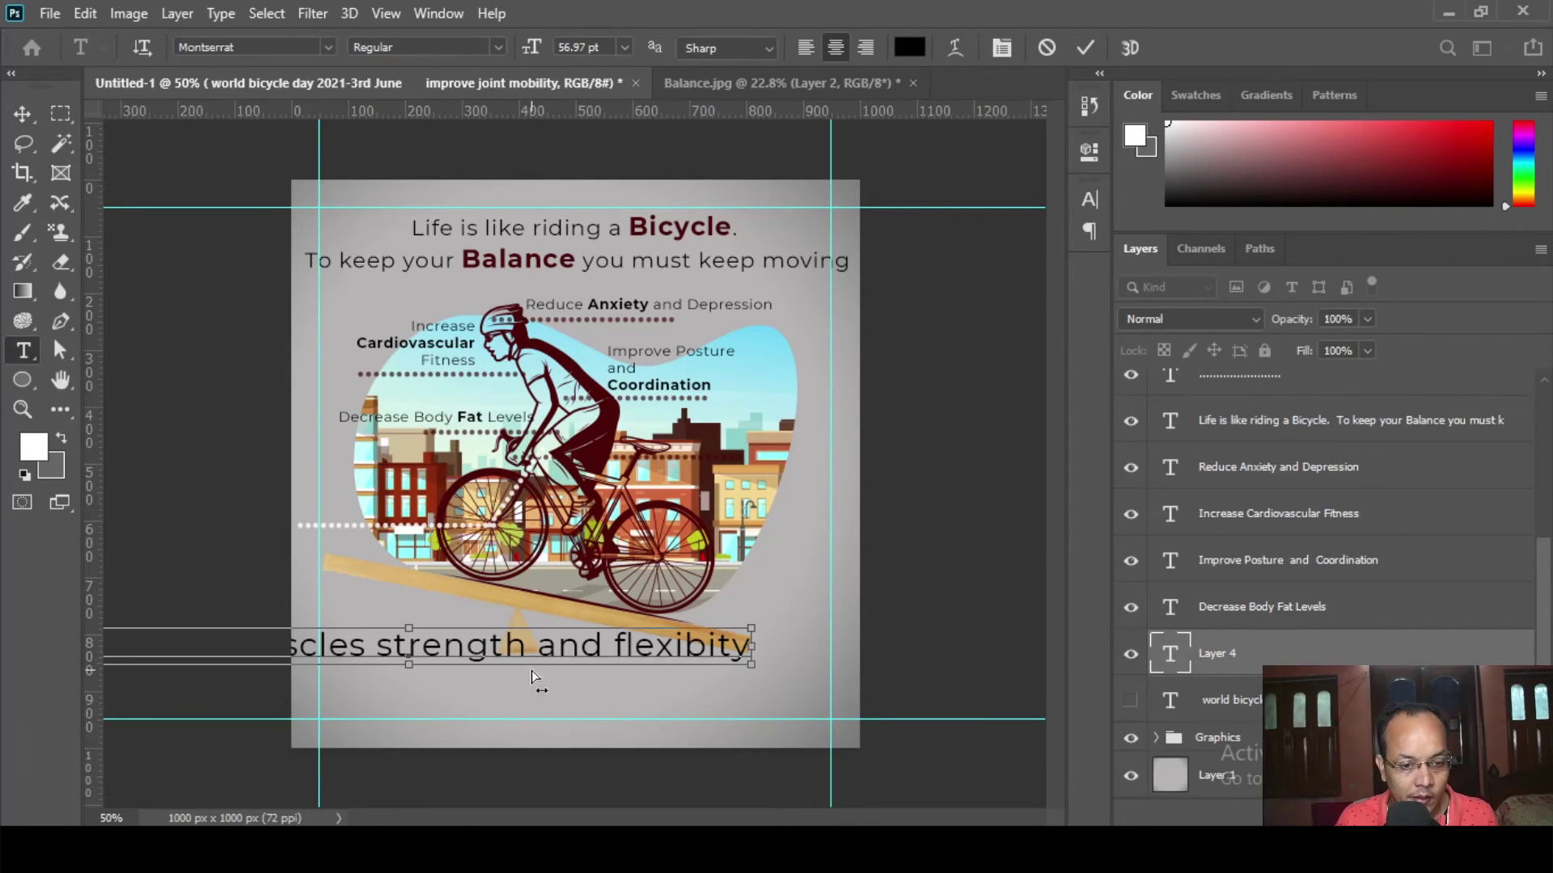
- Set the muscle strength label to 25 pt and move it about 670 px right and 316 px up, beside the rear wheel
click(535, 44)
text(25)
key(Return)
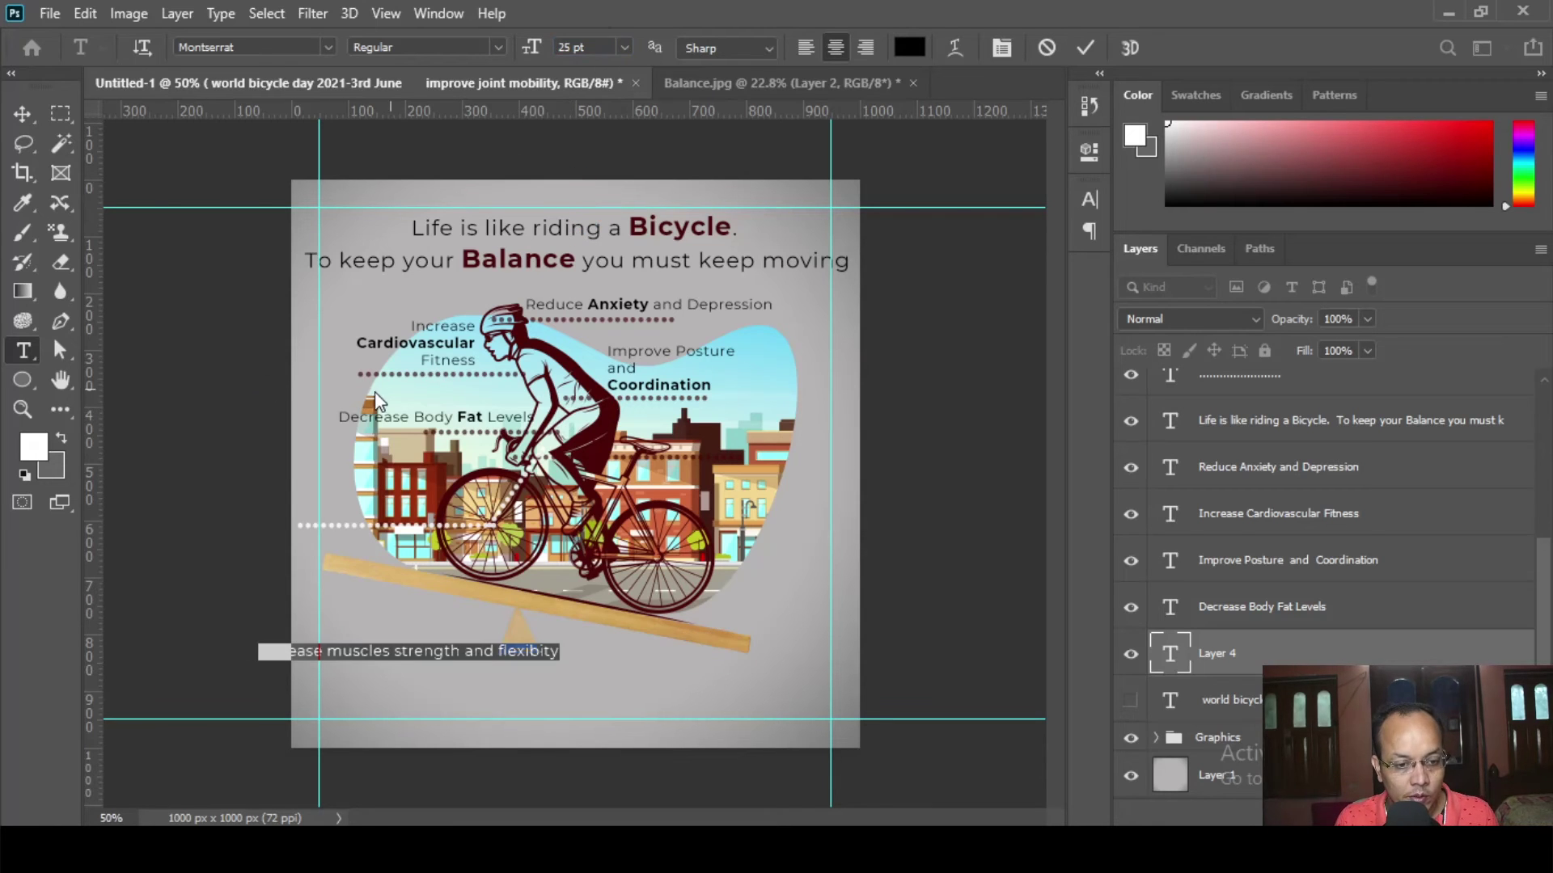
click(23, 114)
drag(414, 654, 794, 474)
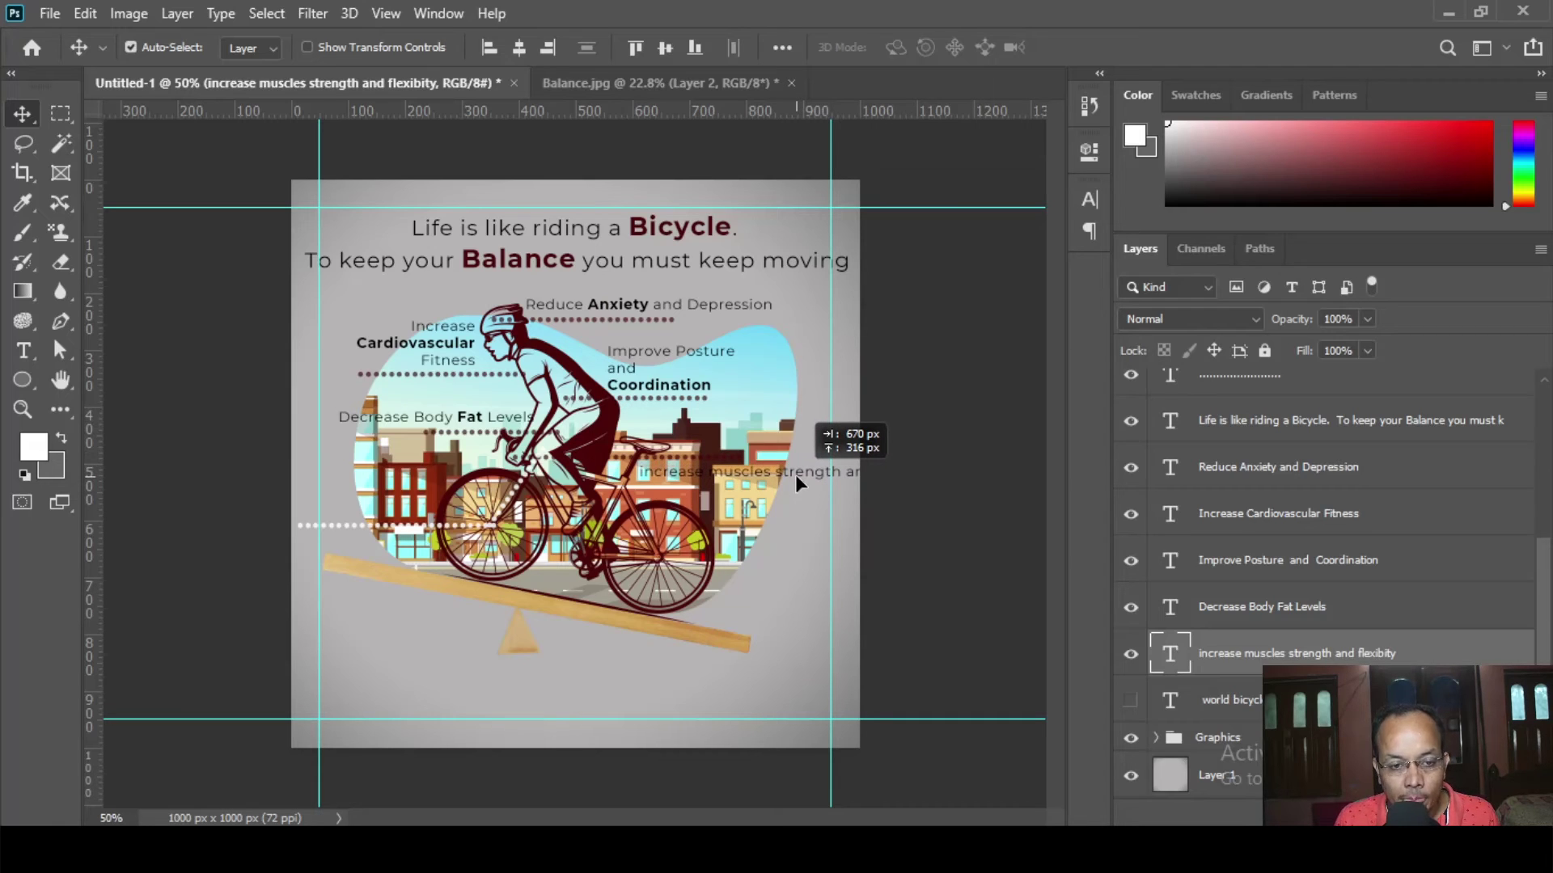
drag(795, 474, 792, 472)
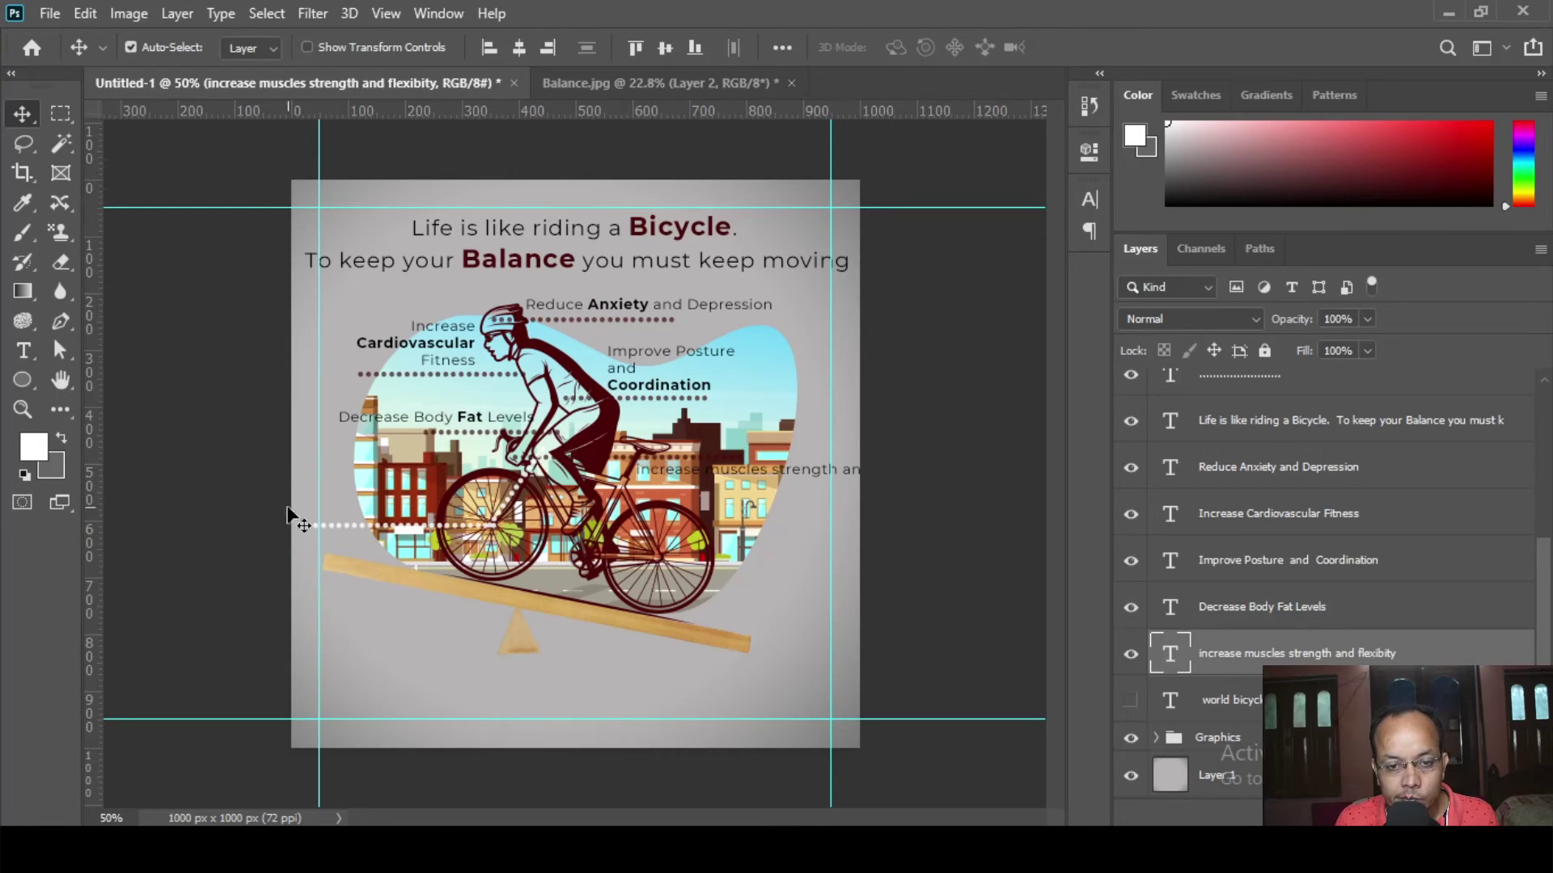
- Break the "increase muscles strength and flexibity" label onto a second line after "muscles"
click(24, 353)
click(774, 473)
key(Return)
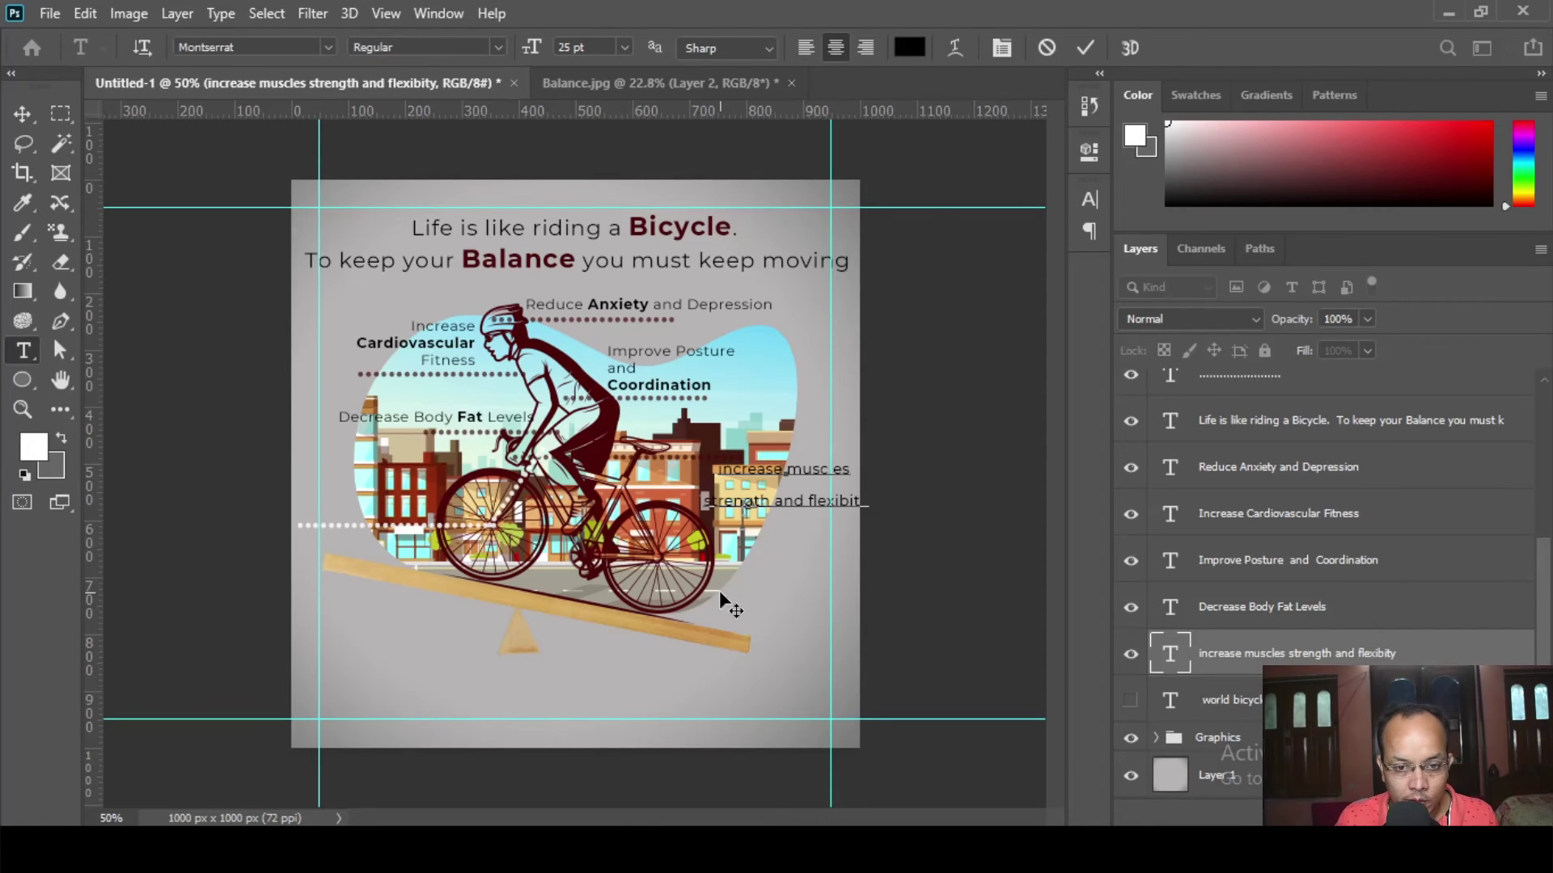
- Left-align the muscle strength label with 30 pt leading and move it under the dotted line by the rear wheel
key(ctrl+a)
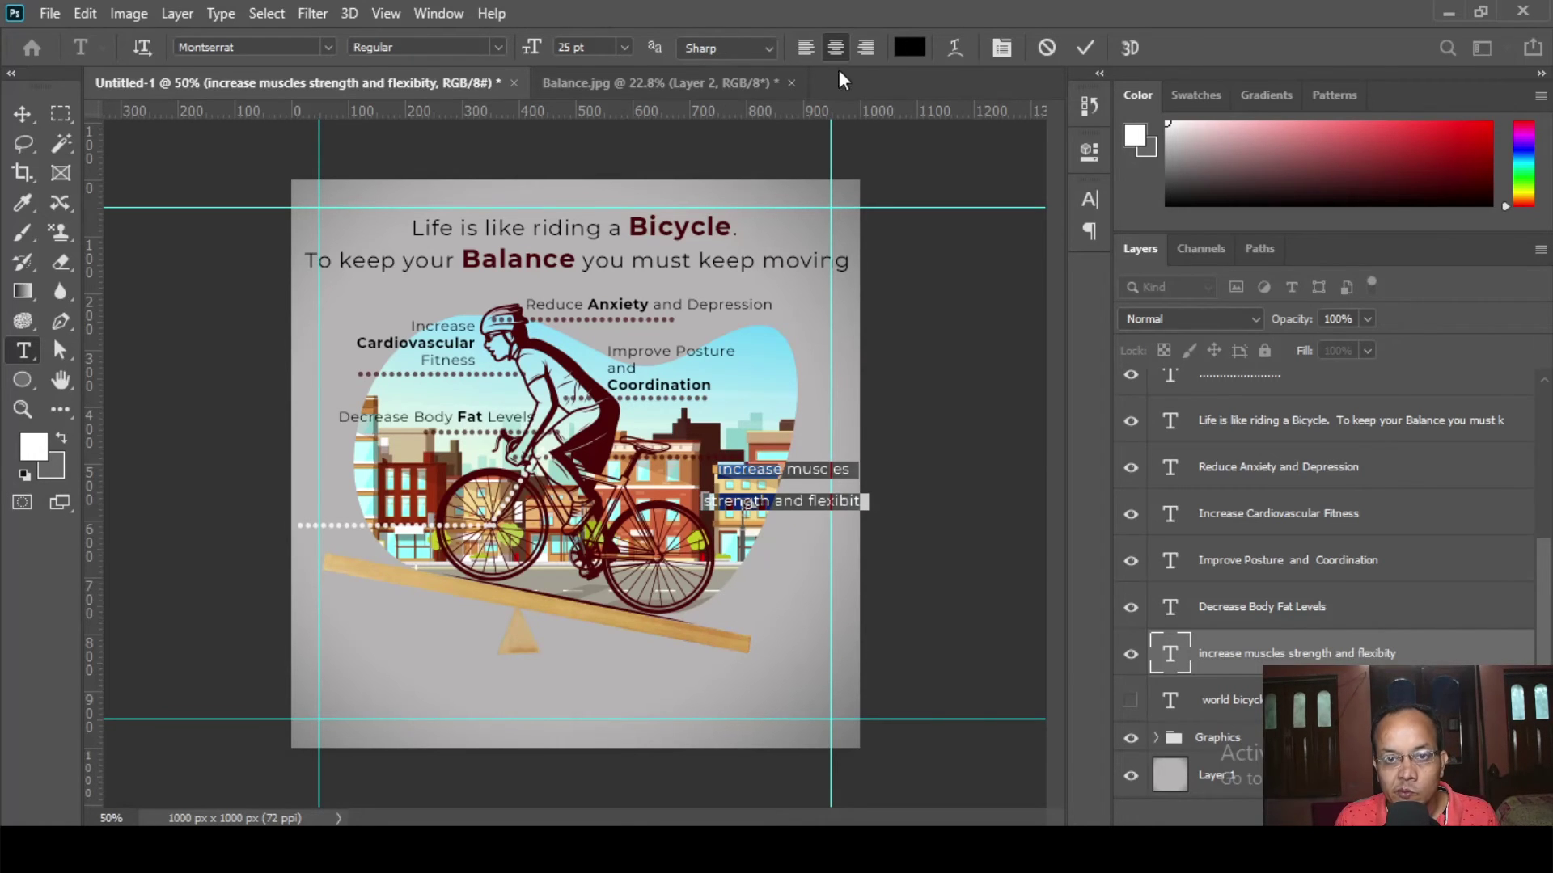
click(1001, 51)
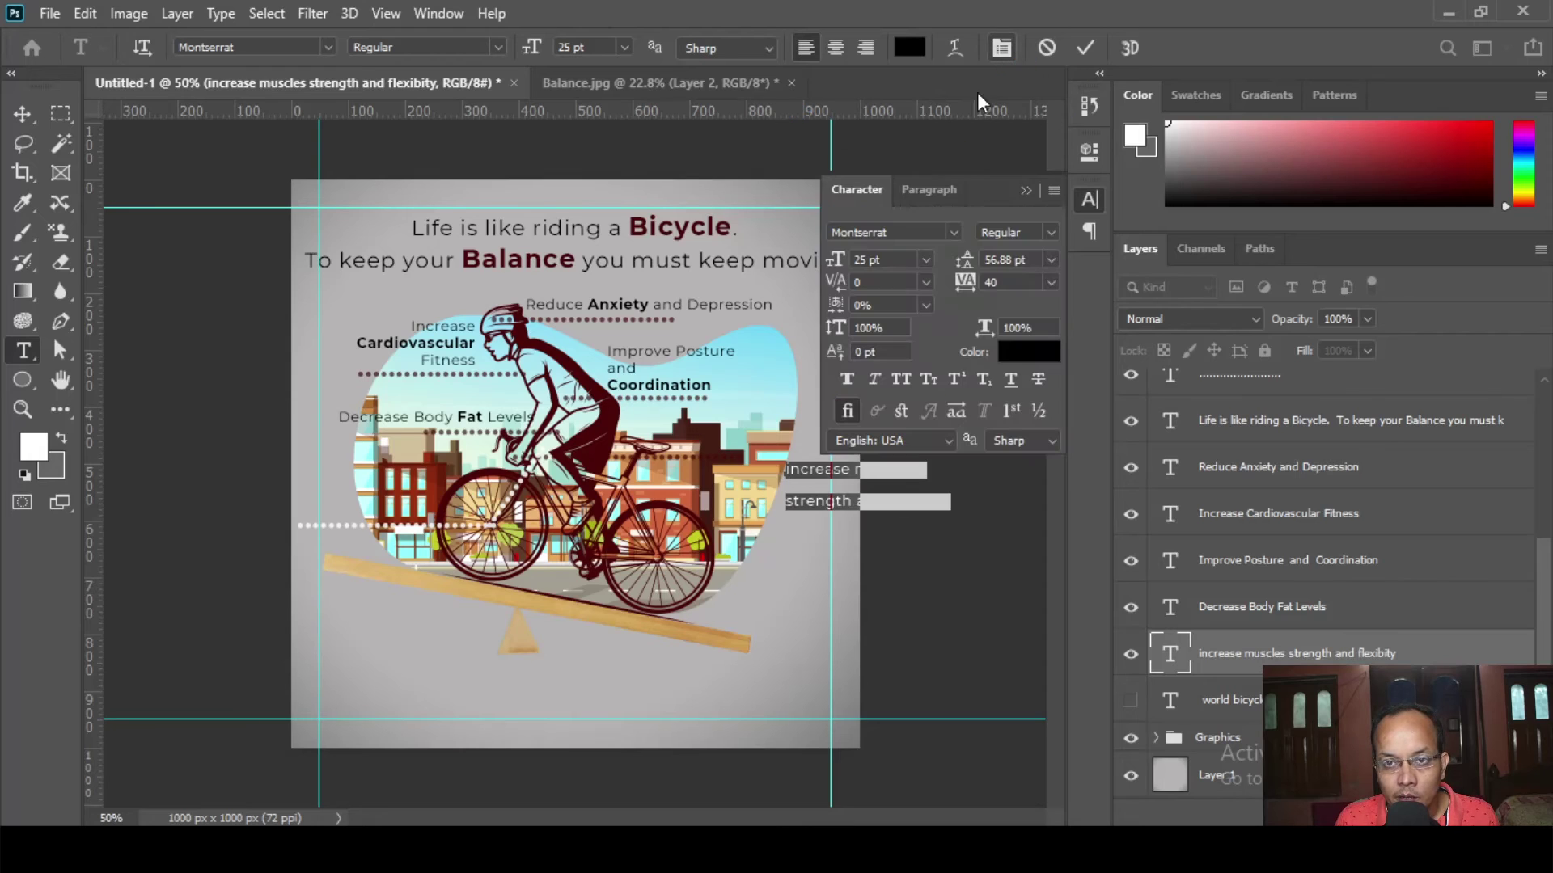
drag(1035, 261, 924, 334)
text(2)
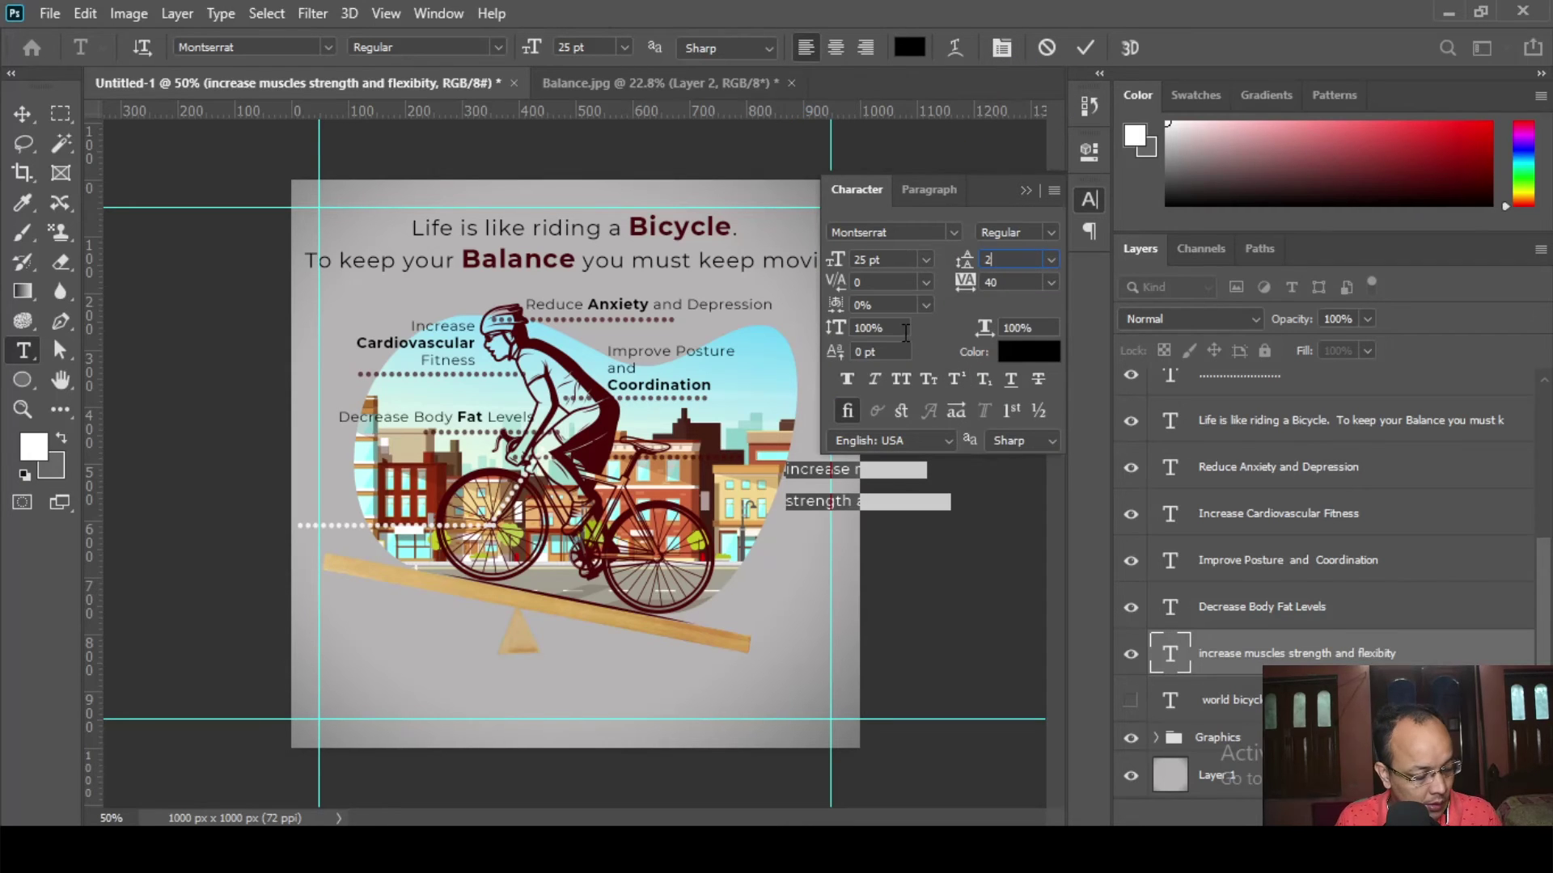
text(0)
key(Return)
click(22, 113)
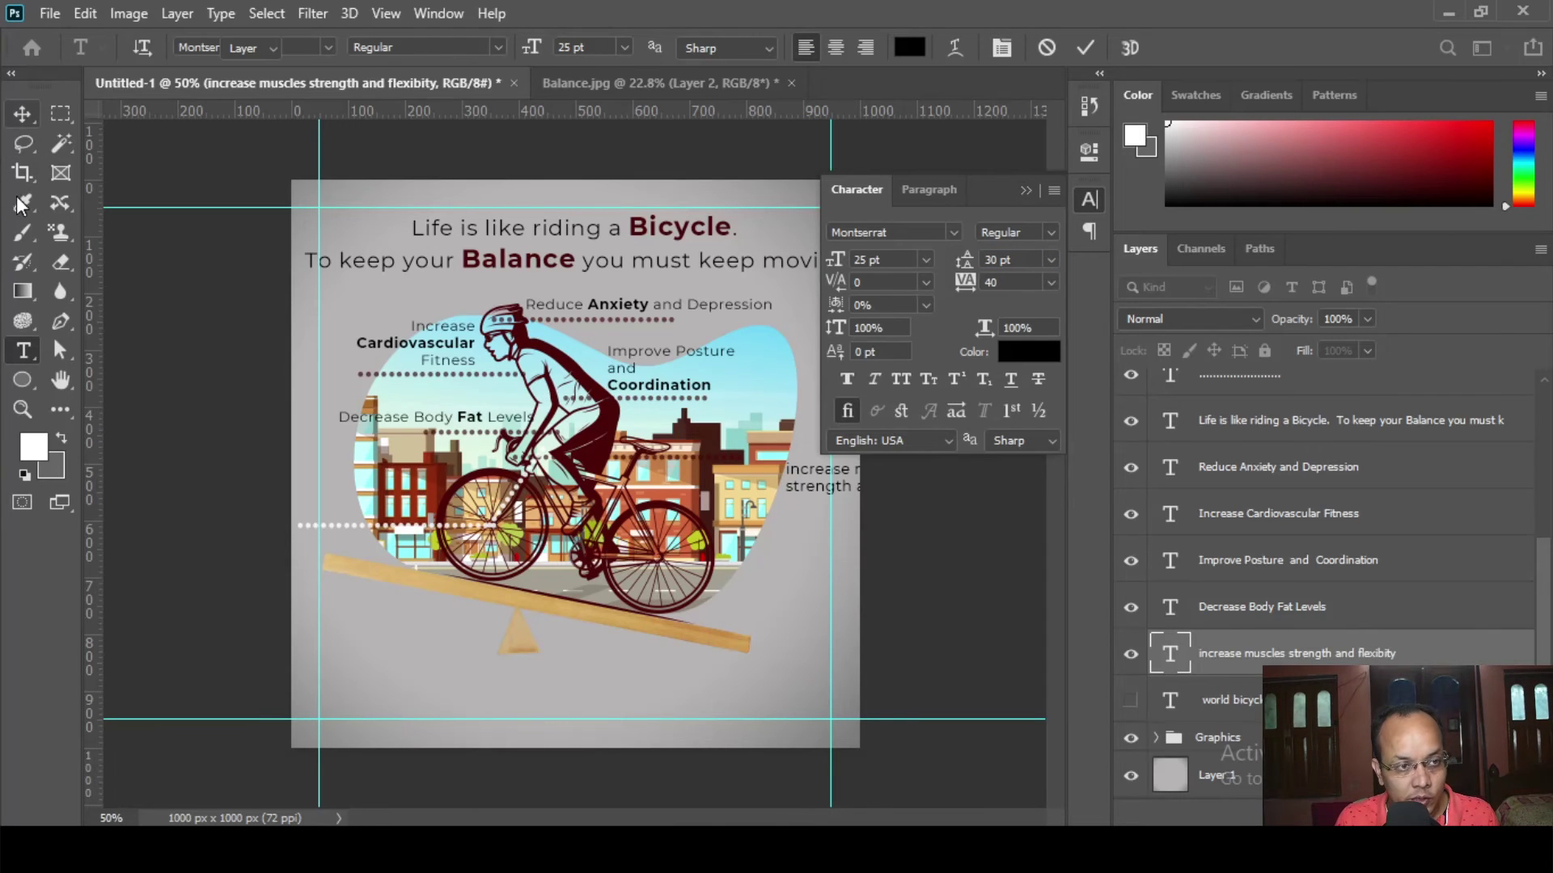
drag(815, 482, 670, 476)
- Capitalise the initial letters of "Increase", "Muscles" and "Strength" in the muscle strength label
click(23, 350)
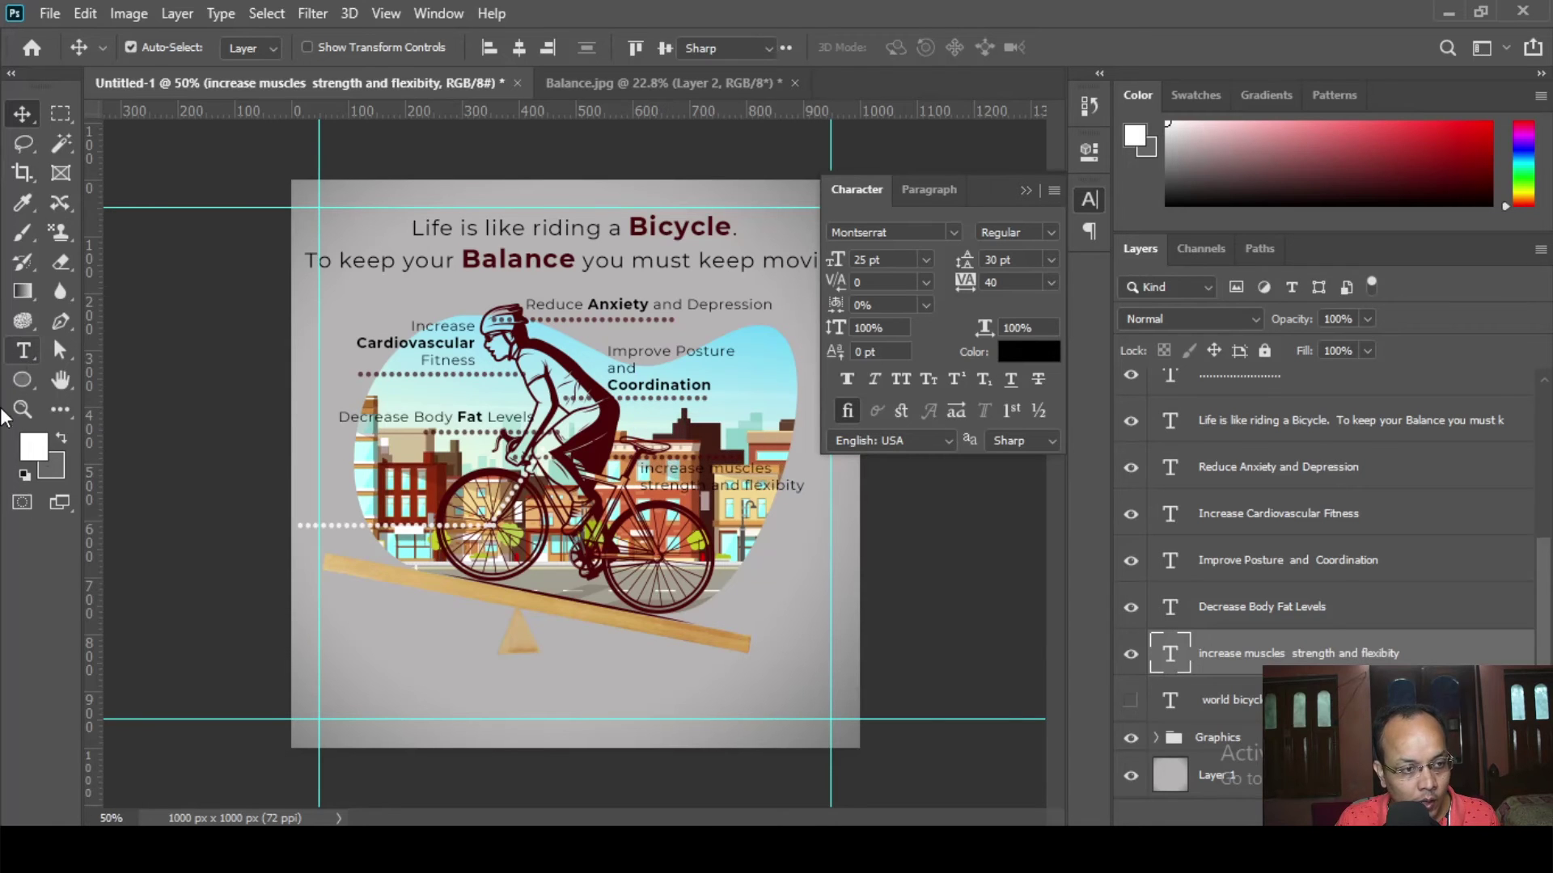
click(646, 473)
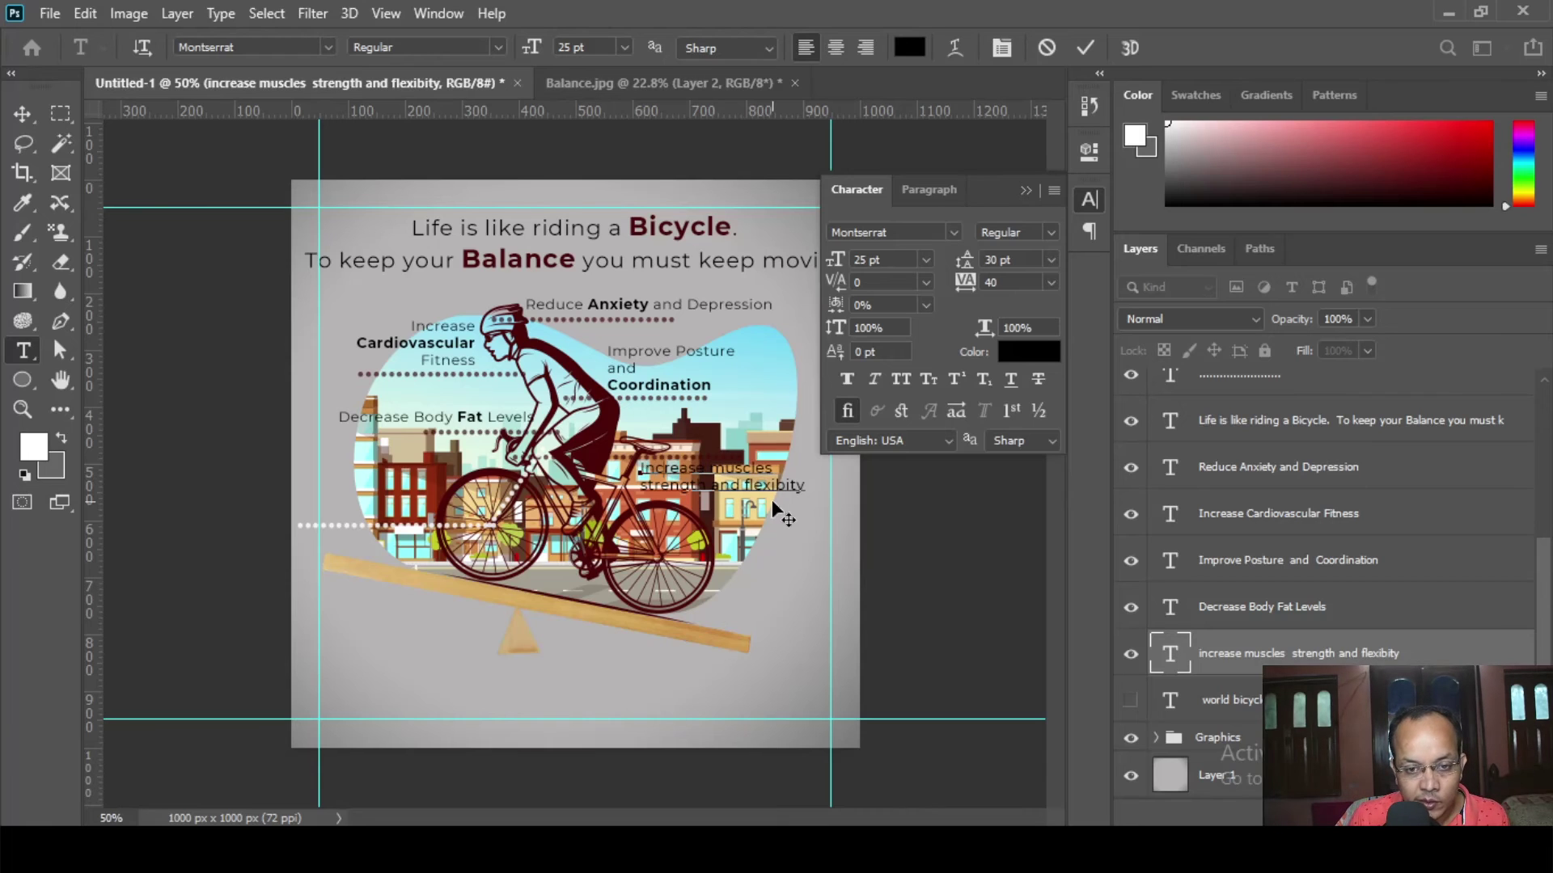
key(Delete)
text(M)
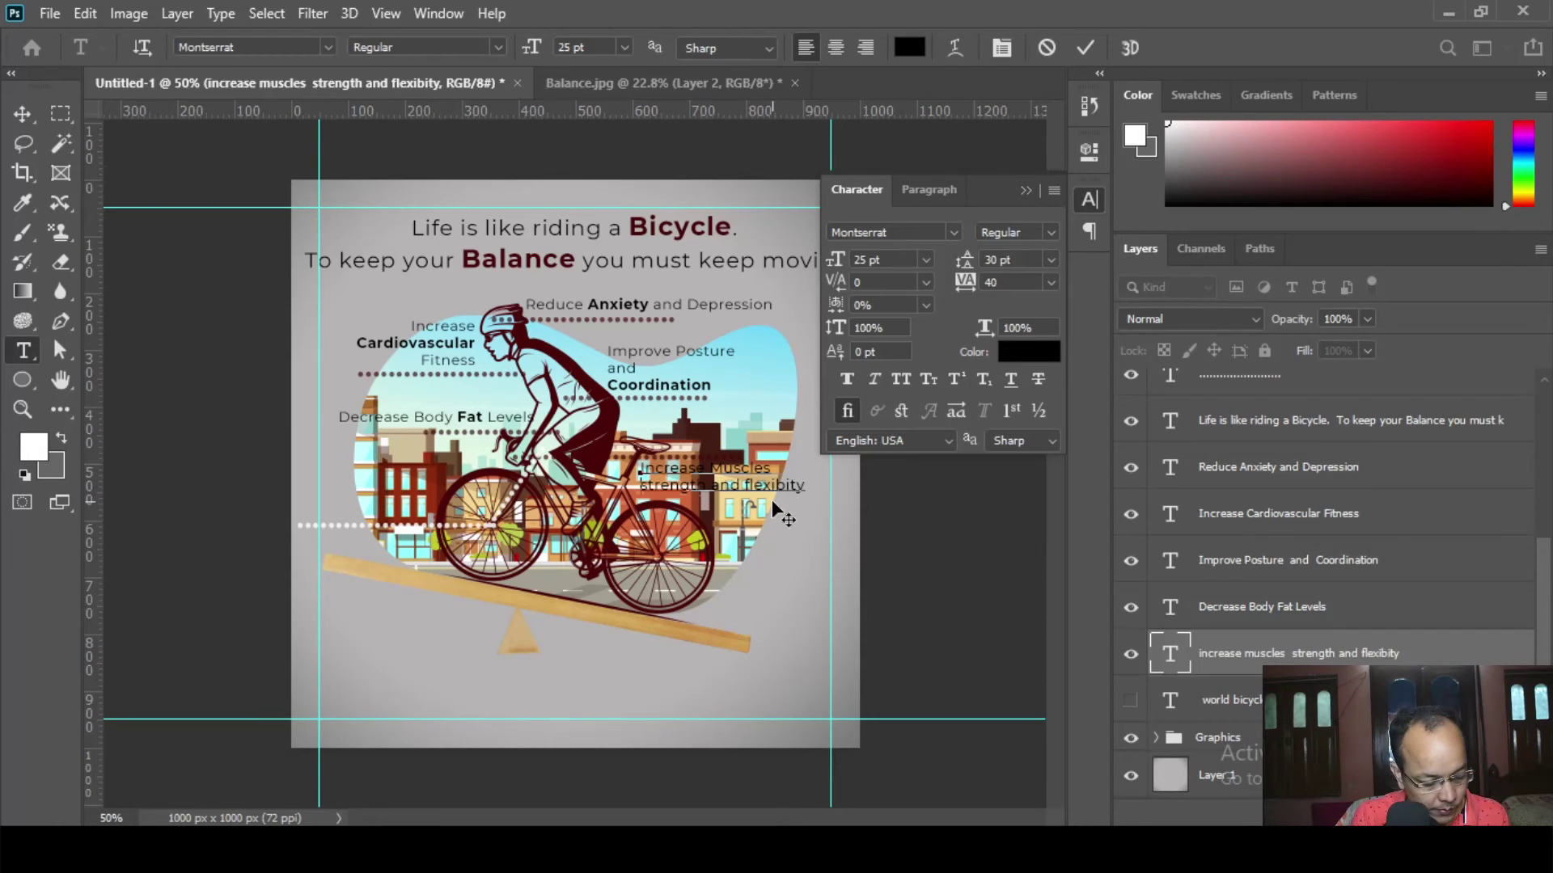
key(Delete)
text(S)
- Make the word "Strength" Bold in the muscle strength label
key(Left)
key(shift+Right)
key(shift+Right)
key(shift+Right)
key(shift+Right)
key(shift+Right)
key(shift+Right)
key(shift+Right)
key(shift+Right)
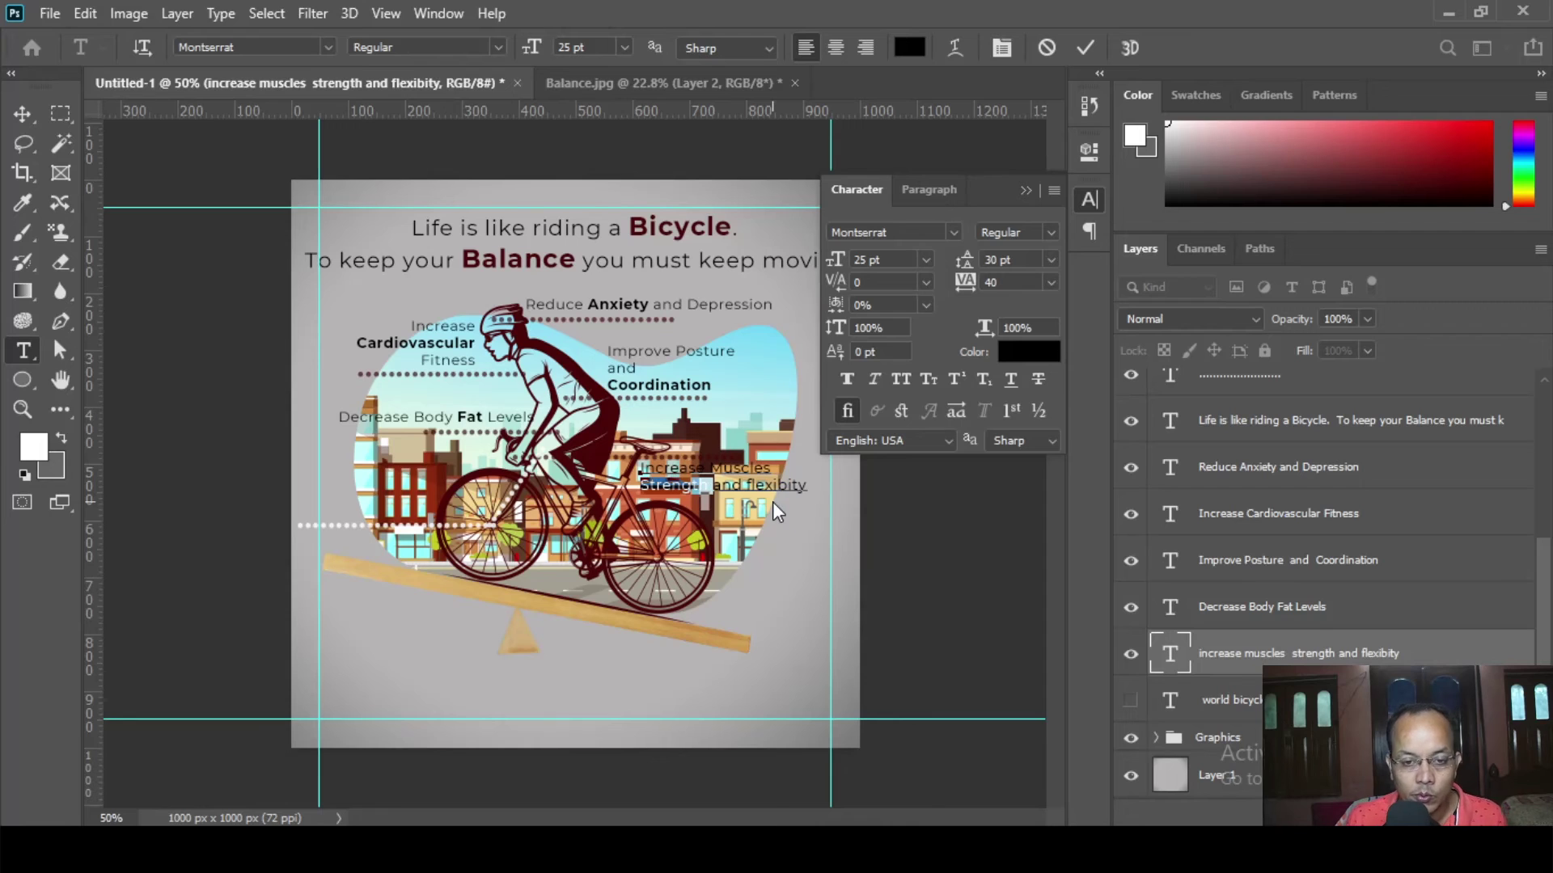
key(shift+Left)
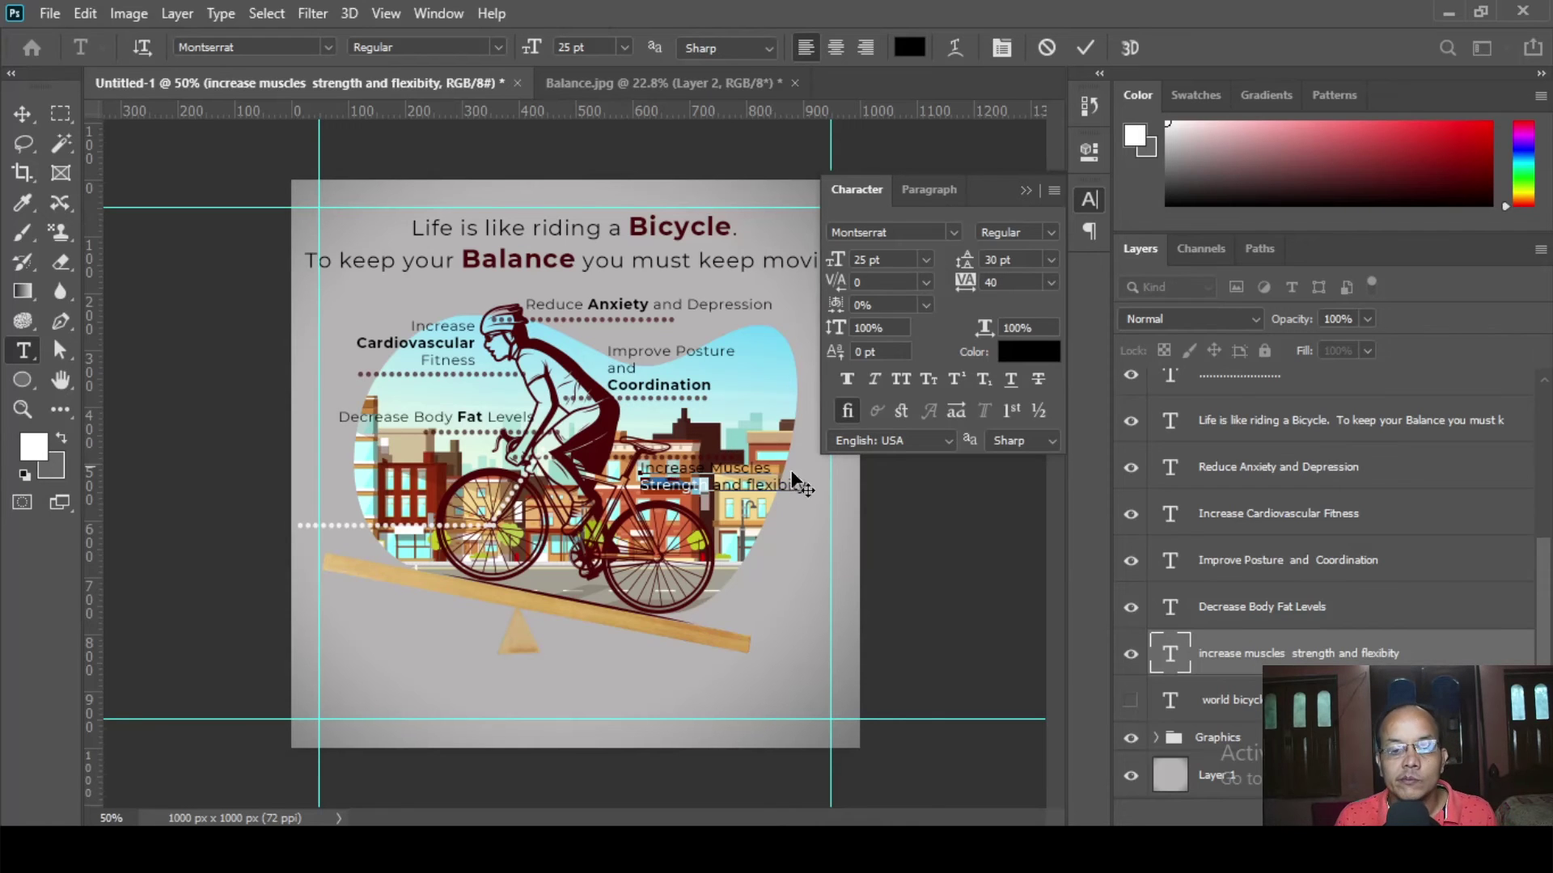
click(498, 47)
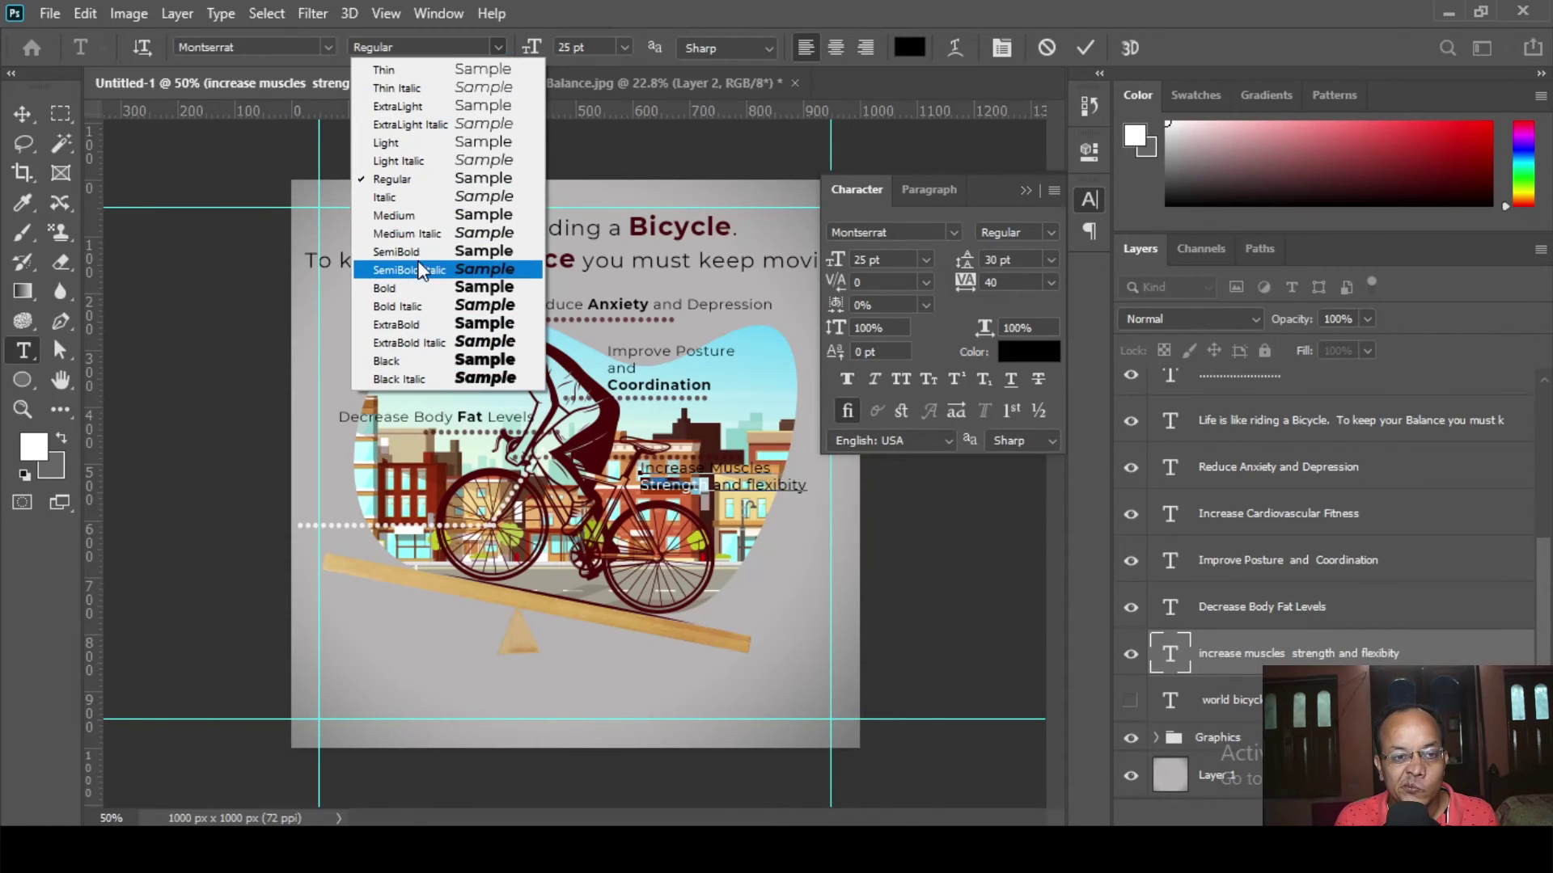
click(389, 286)
- Capitalise the "F" of "Flexibity" in the muscle strength label and finish editing the text
click(752, 501)
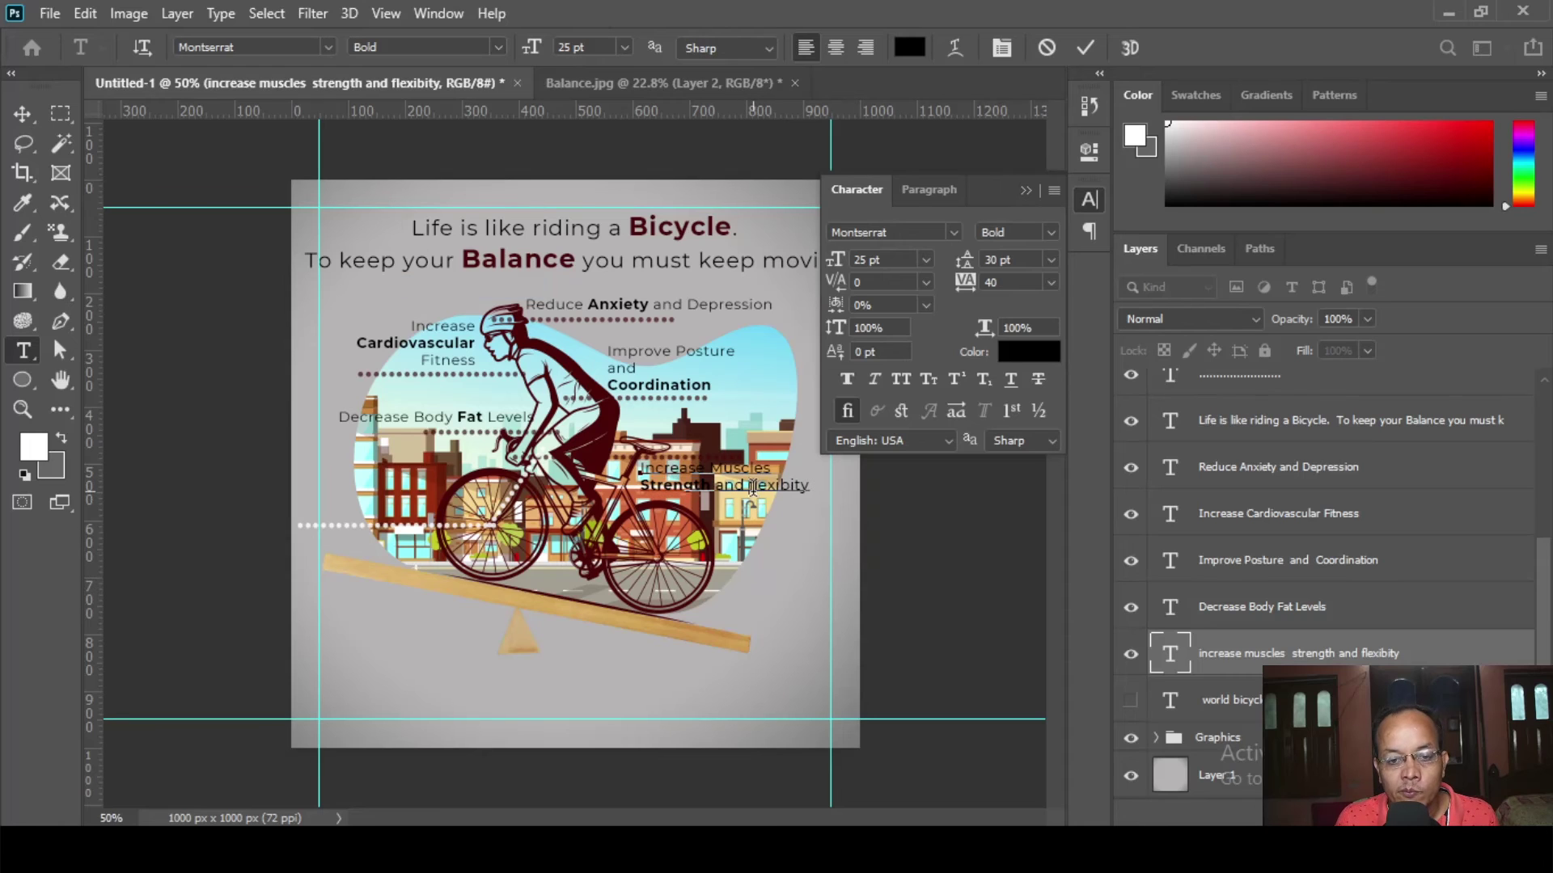
key(BackSpace)
text(F)
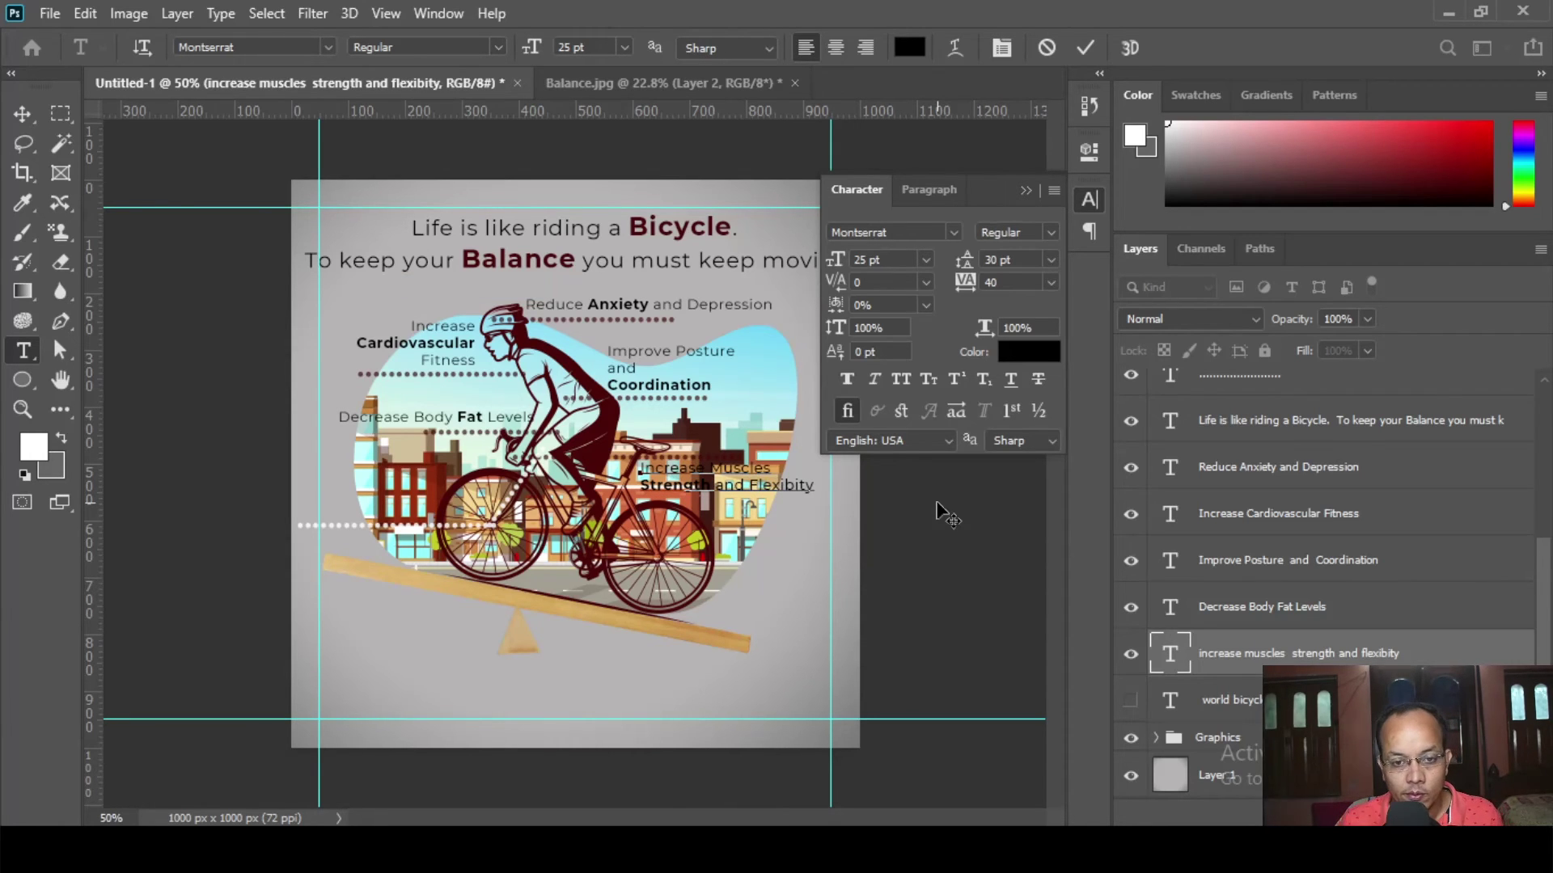
click(1025, 190)
click(22, 113)
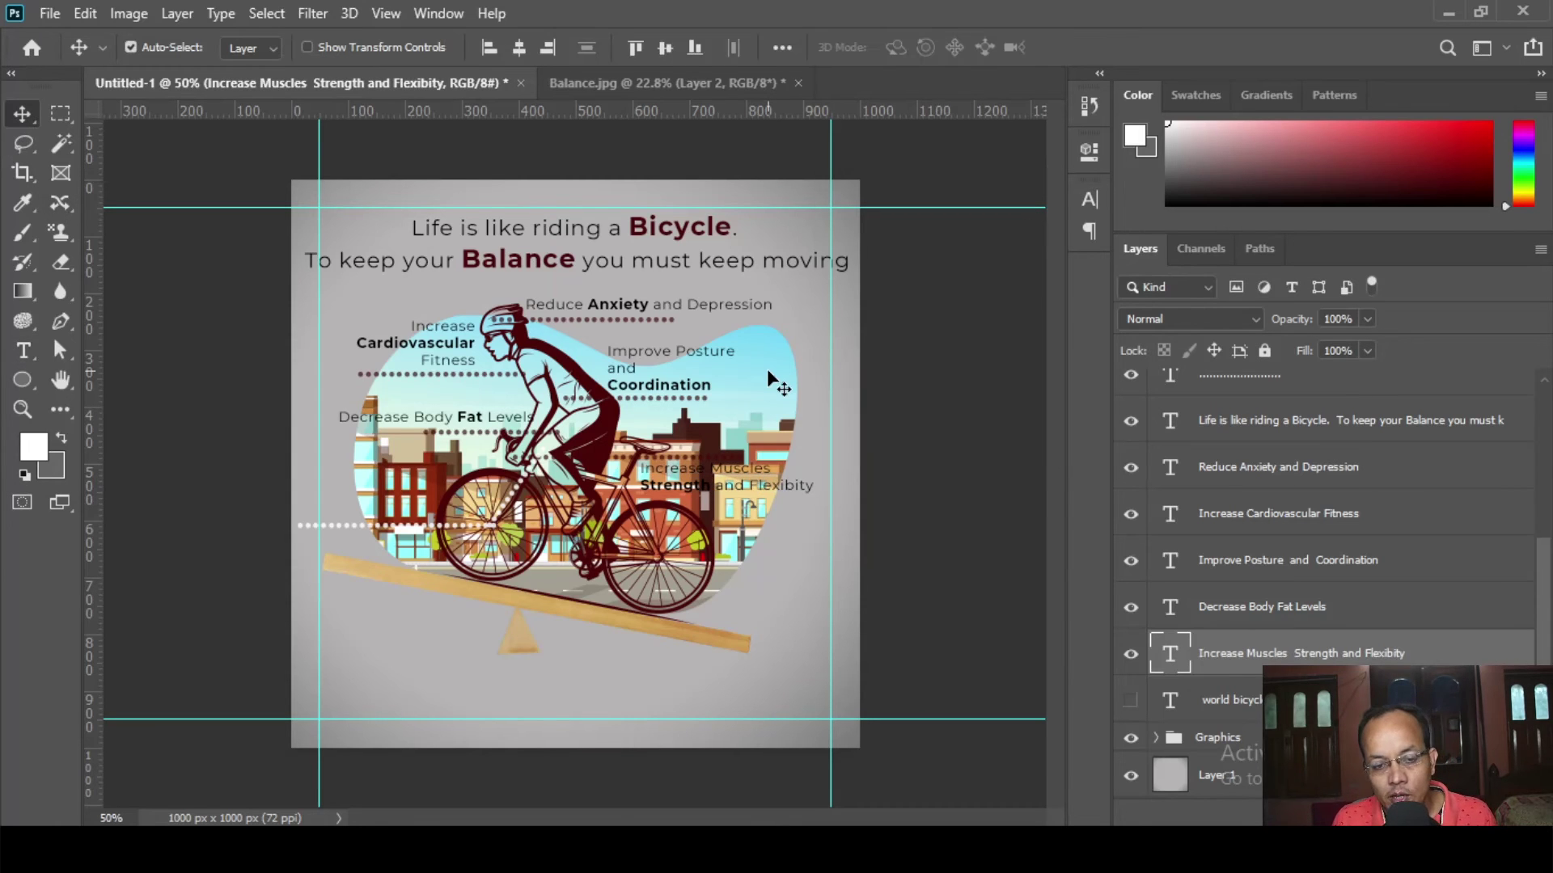
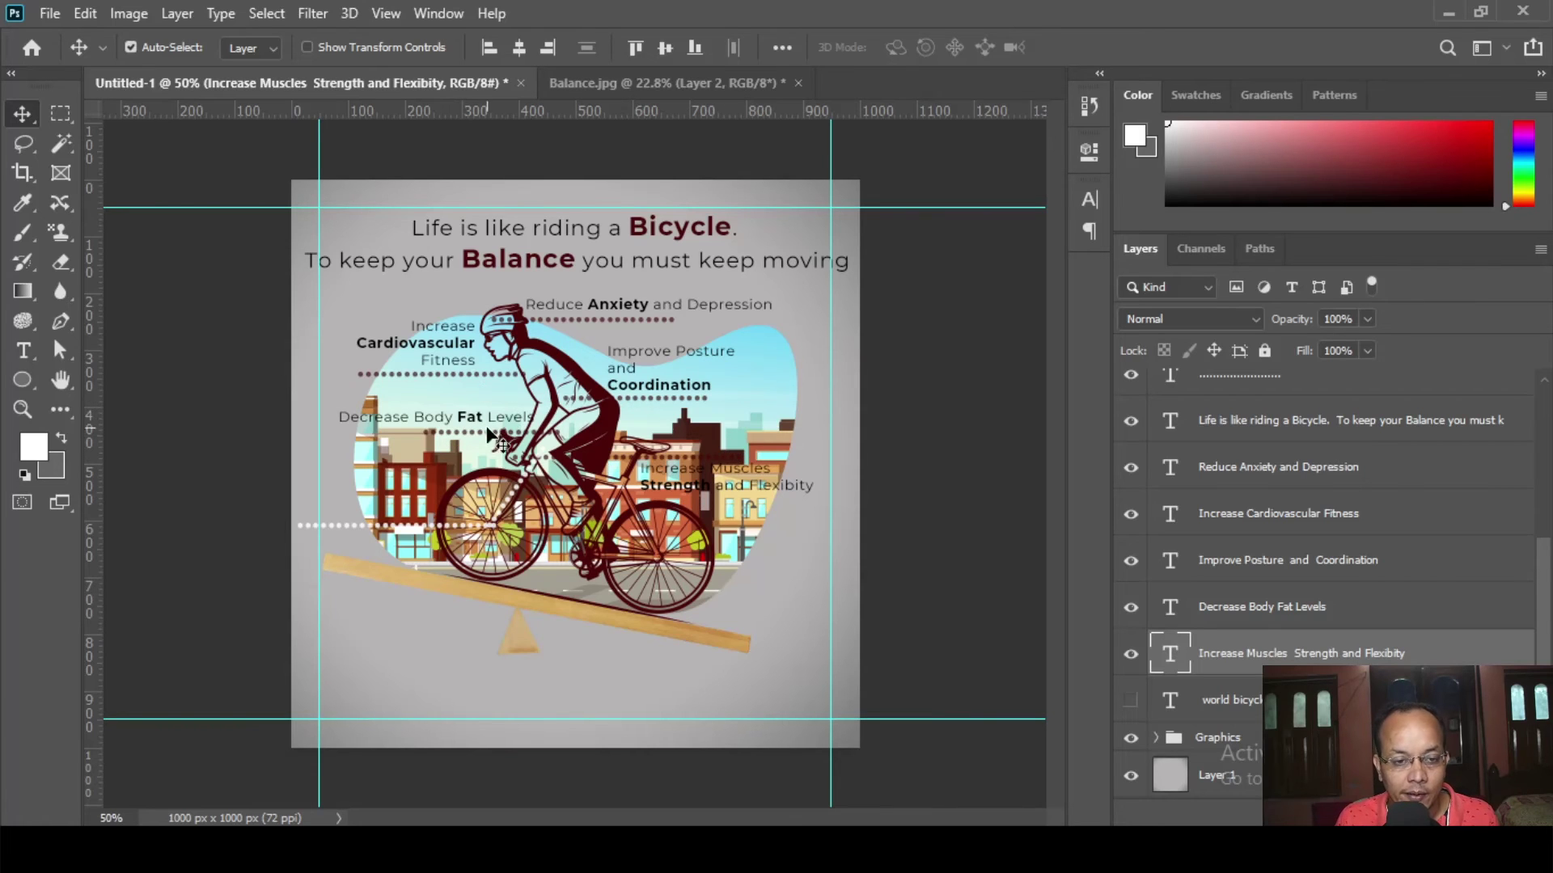
- Show the "world bicycle day" notes layer, copy its line "improve joint mobility" and remove it from the notes
click(1130, 701)
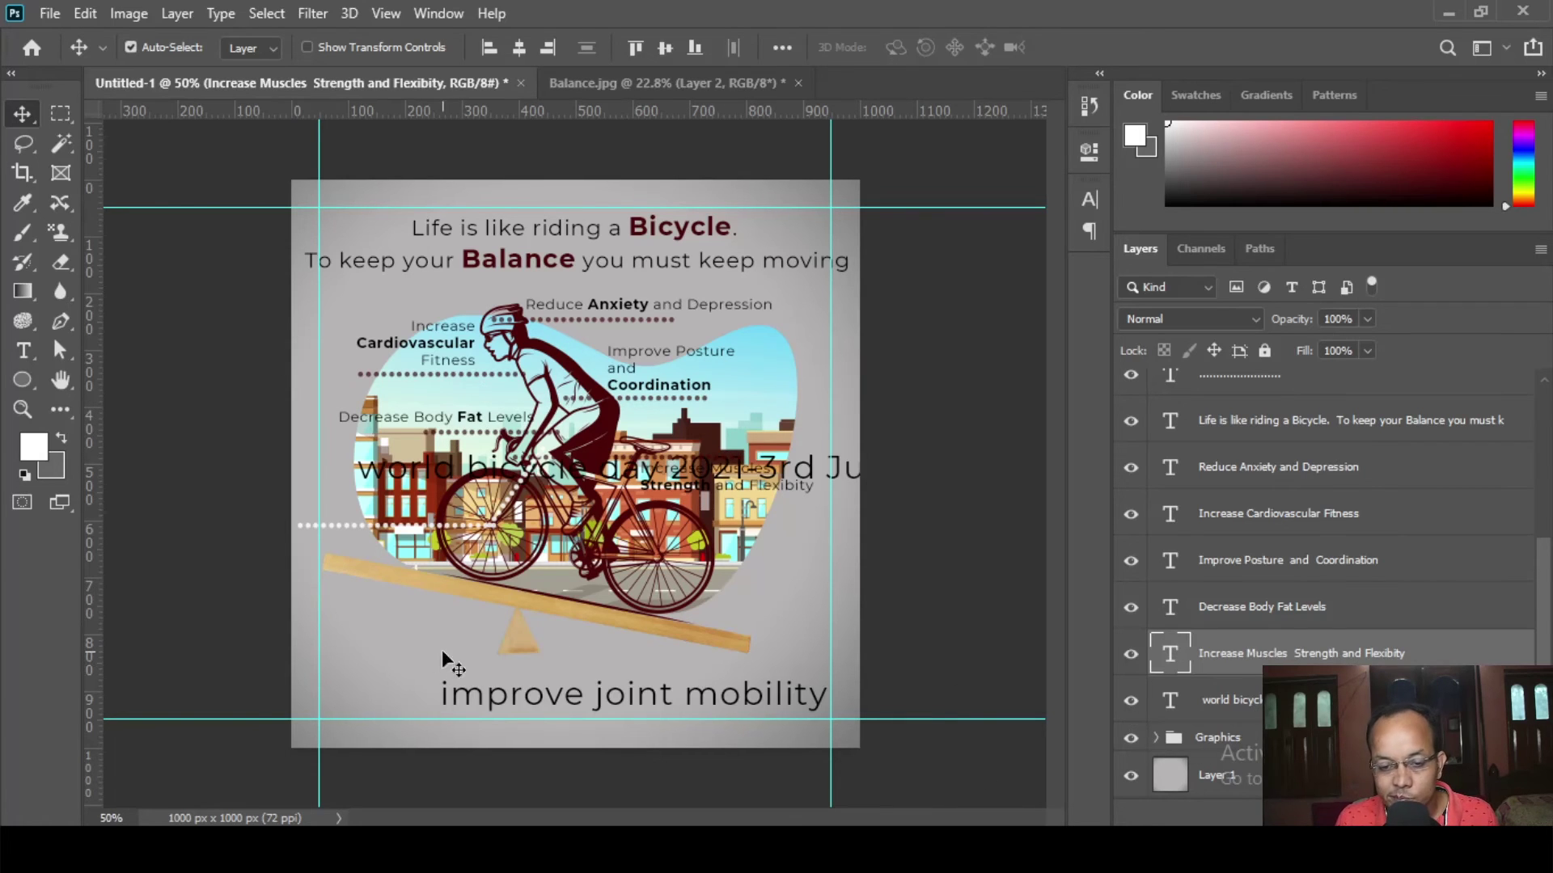
click(23, 350)
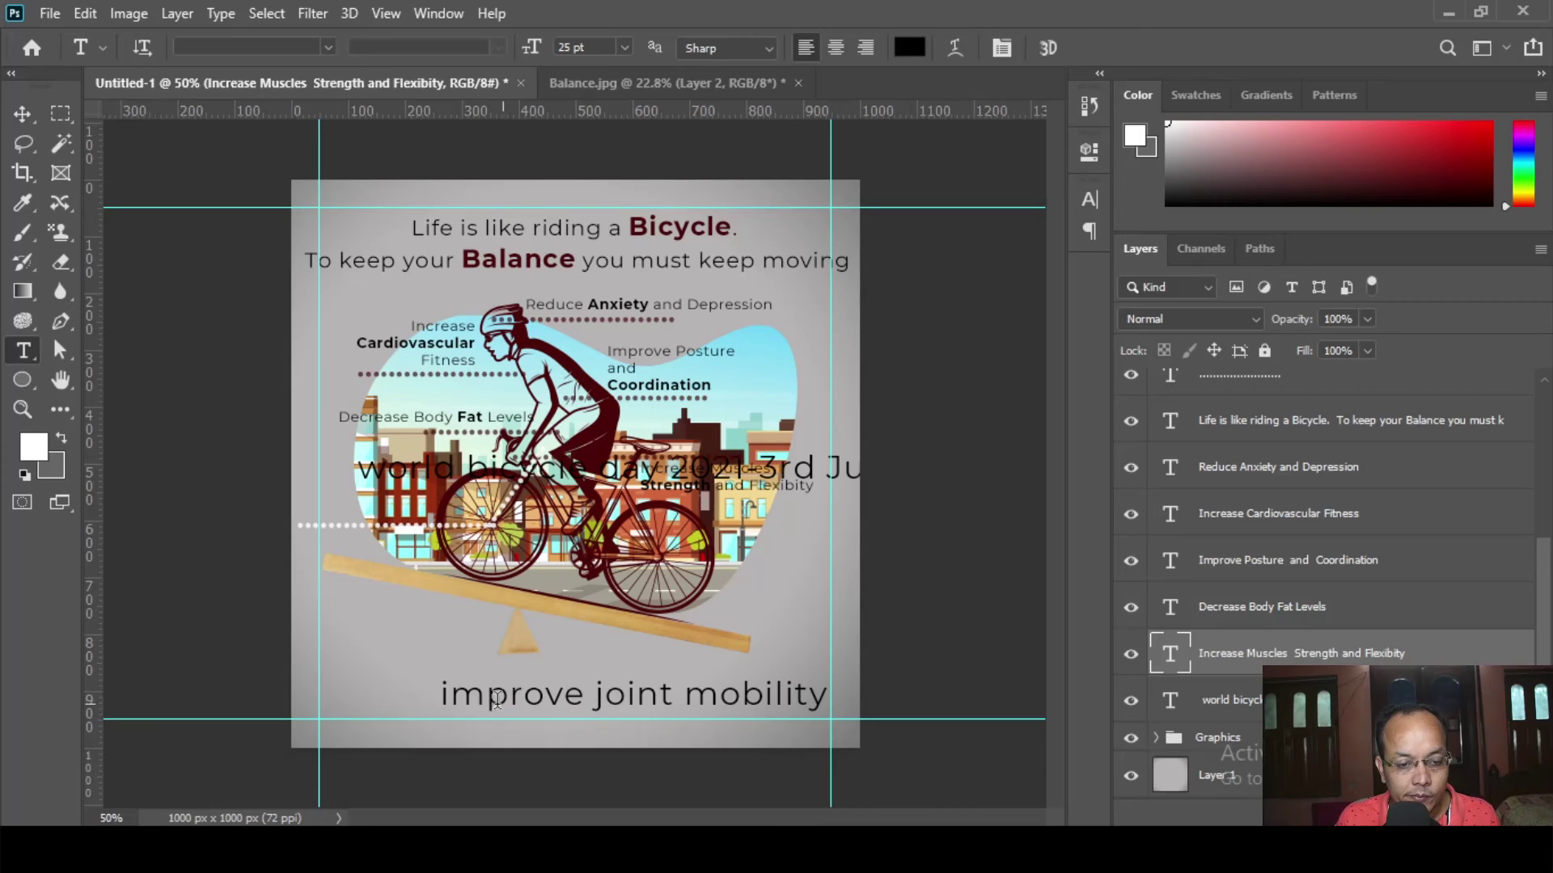
click(444, 692)
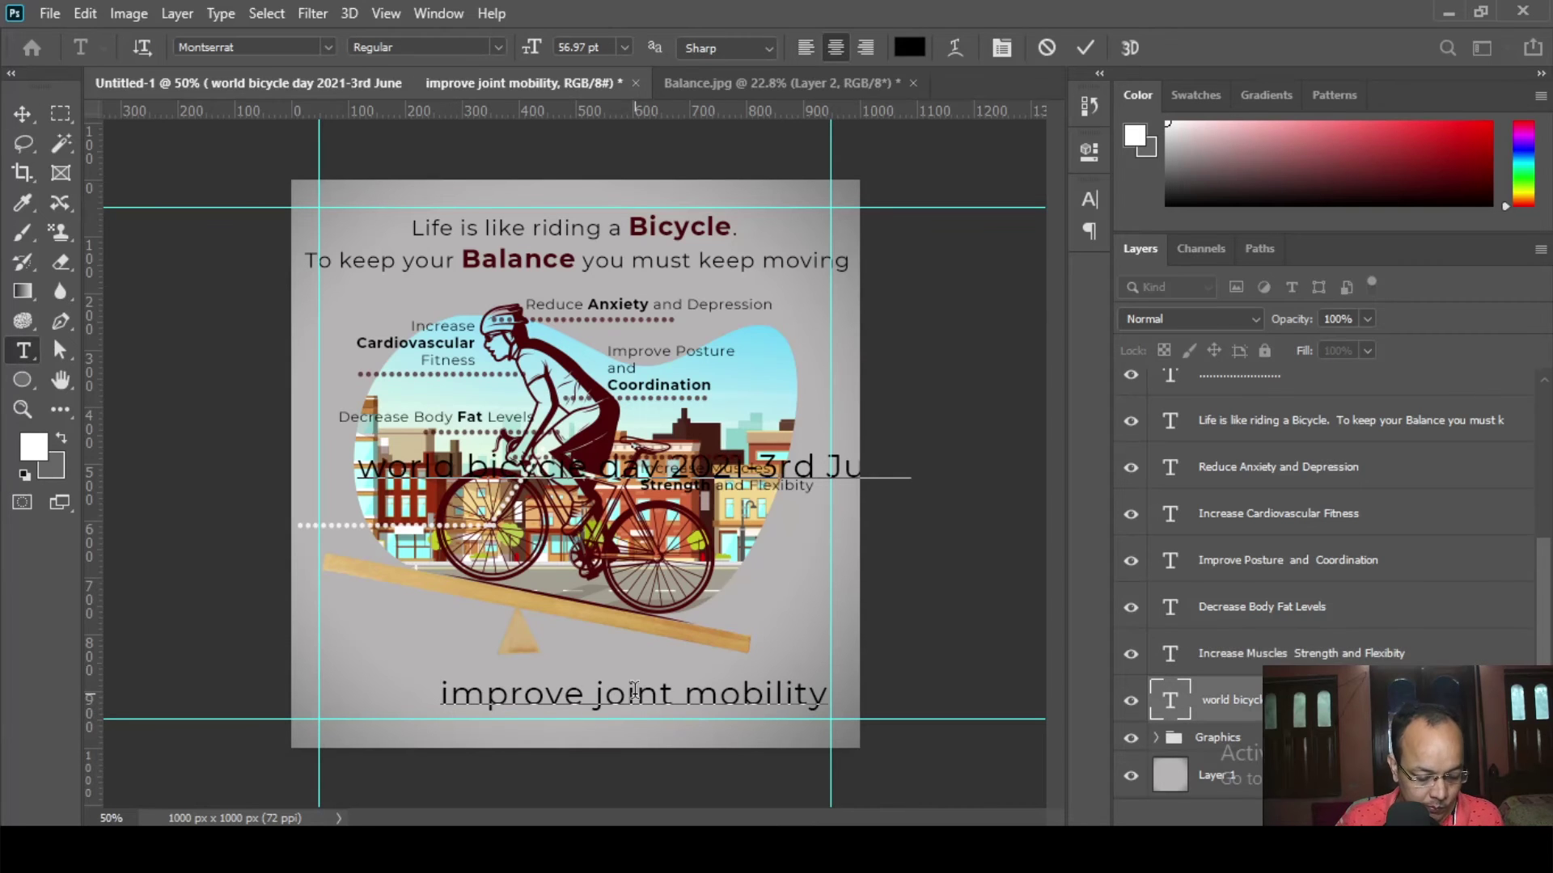
triple_click(635, 695)
key(ctrl+c)
key(BackSpace)
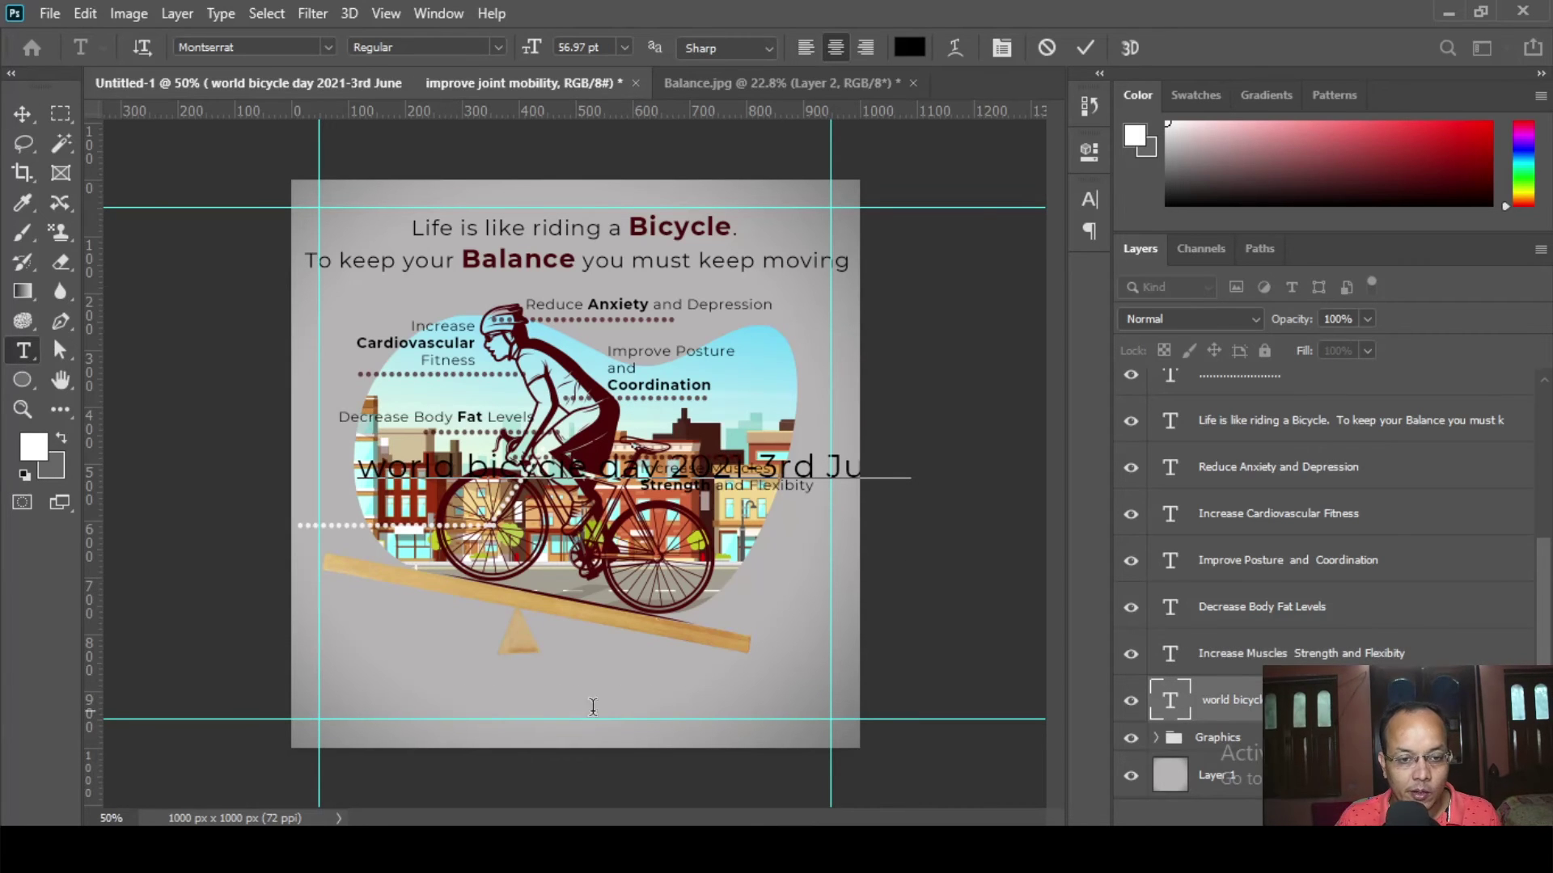
click(23, 114)
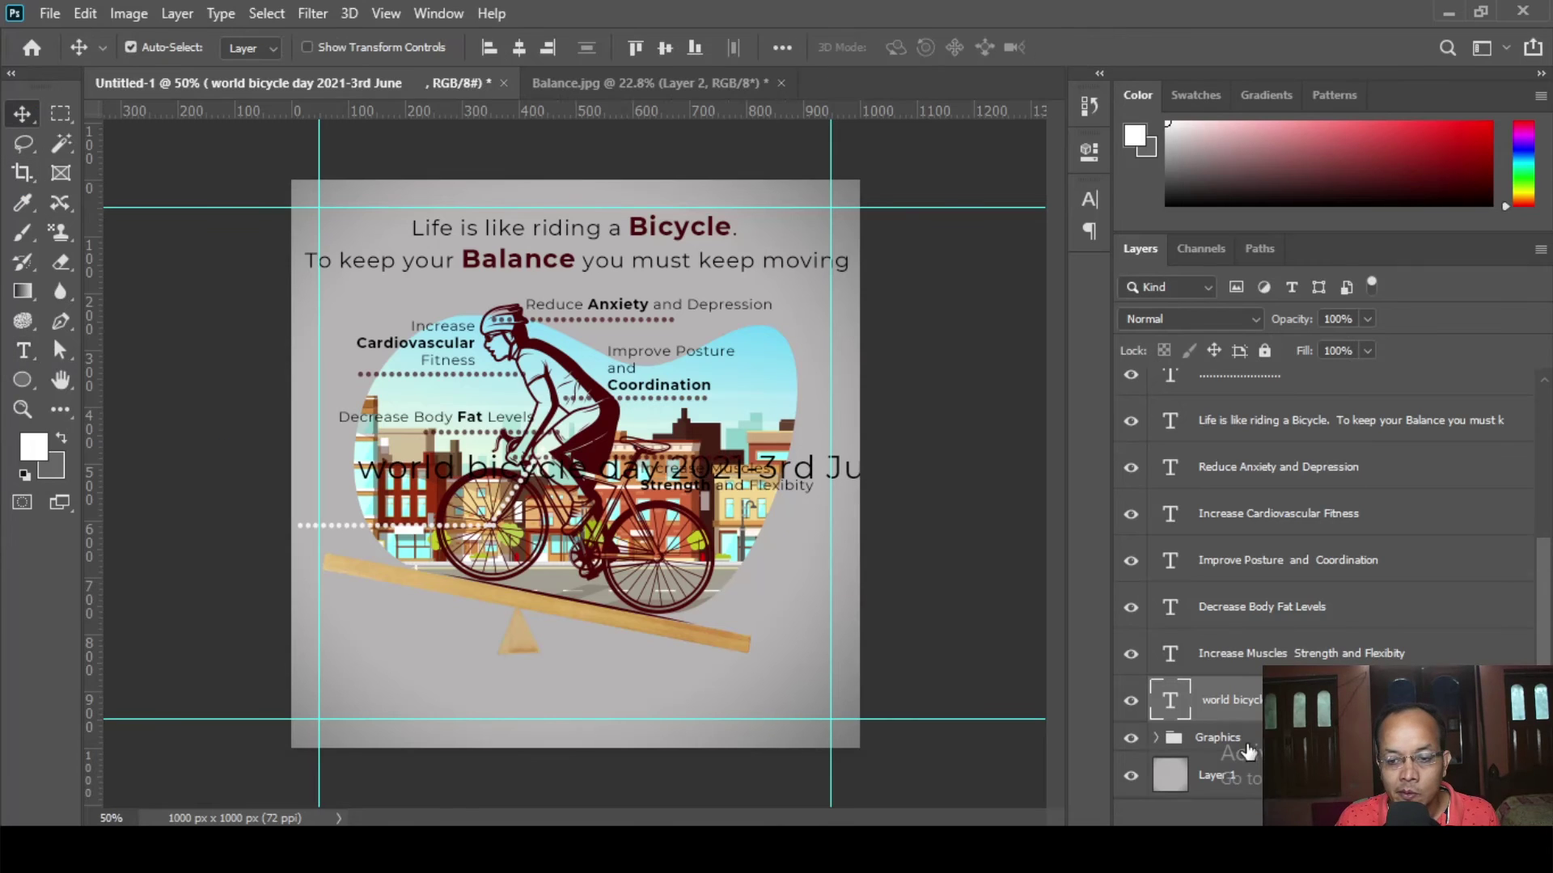
- Hide the notes layer and paste "improve joint mobility" as a new text layer below the seesaw plank
click(1130, 710)
click(23, 350)
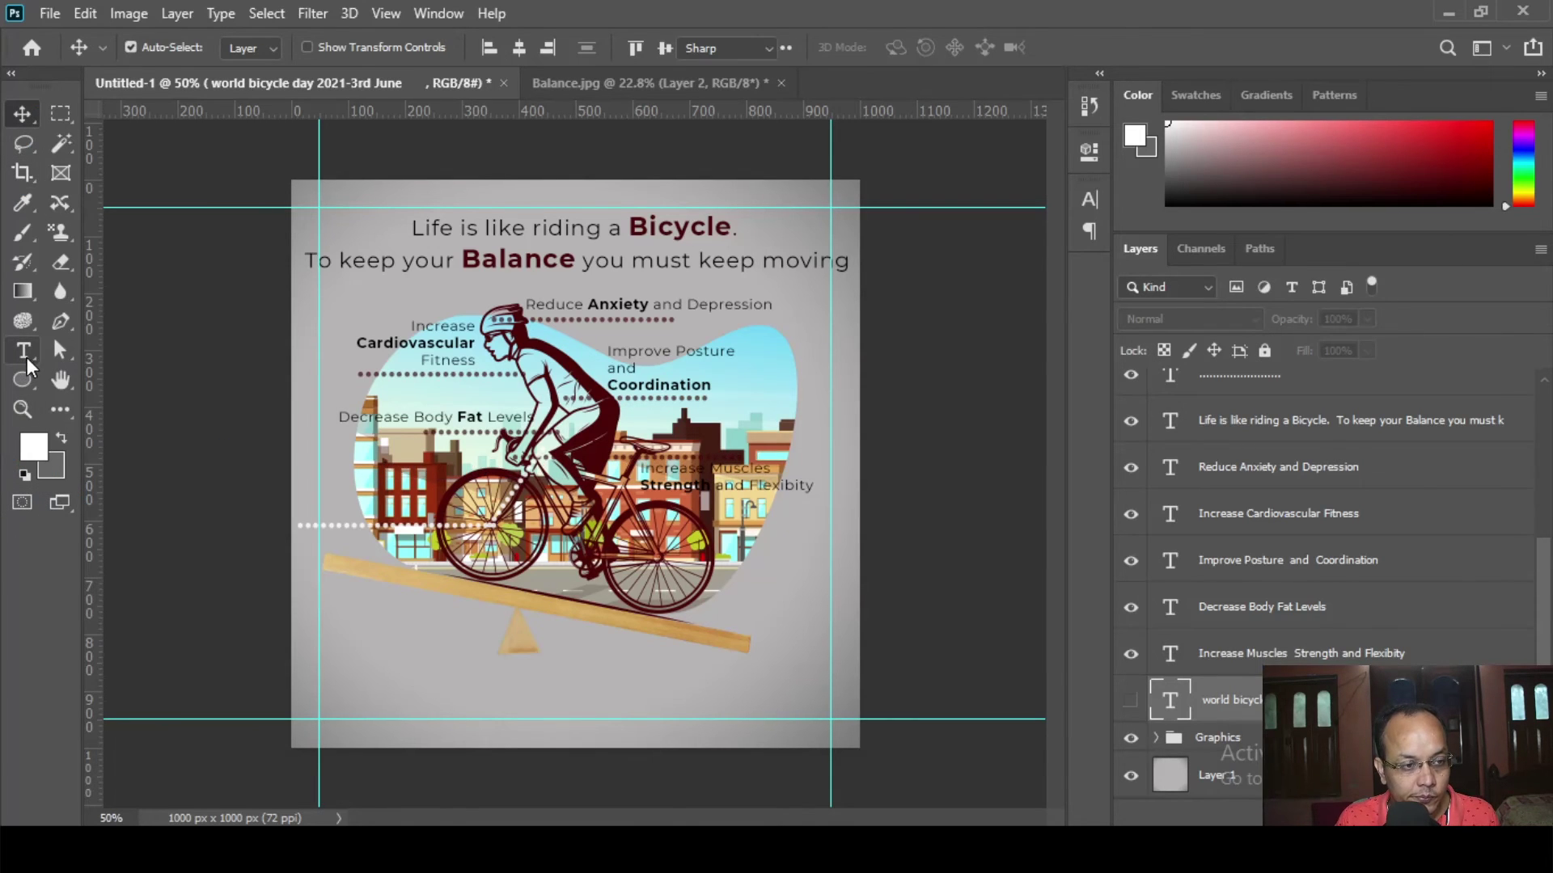
click(344, 638)
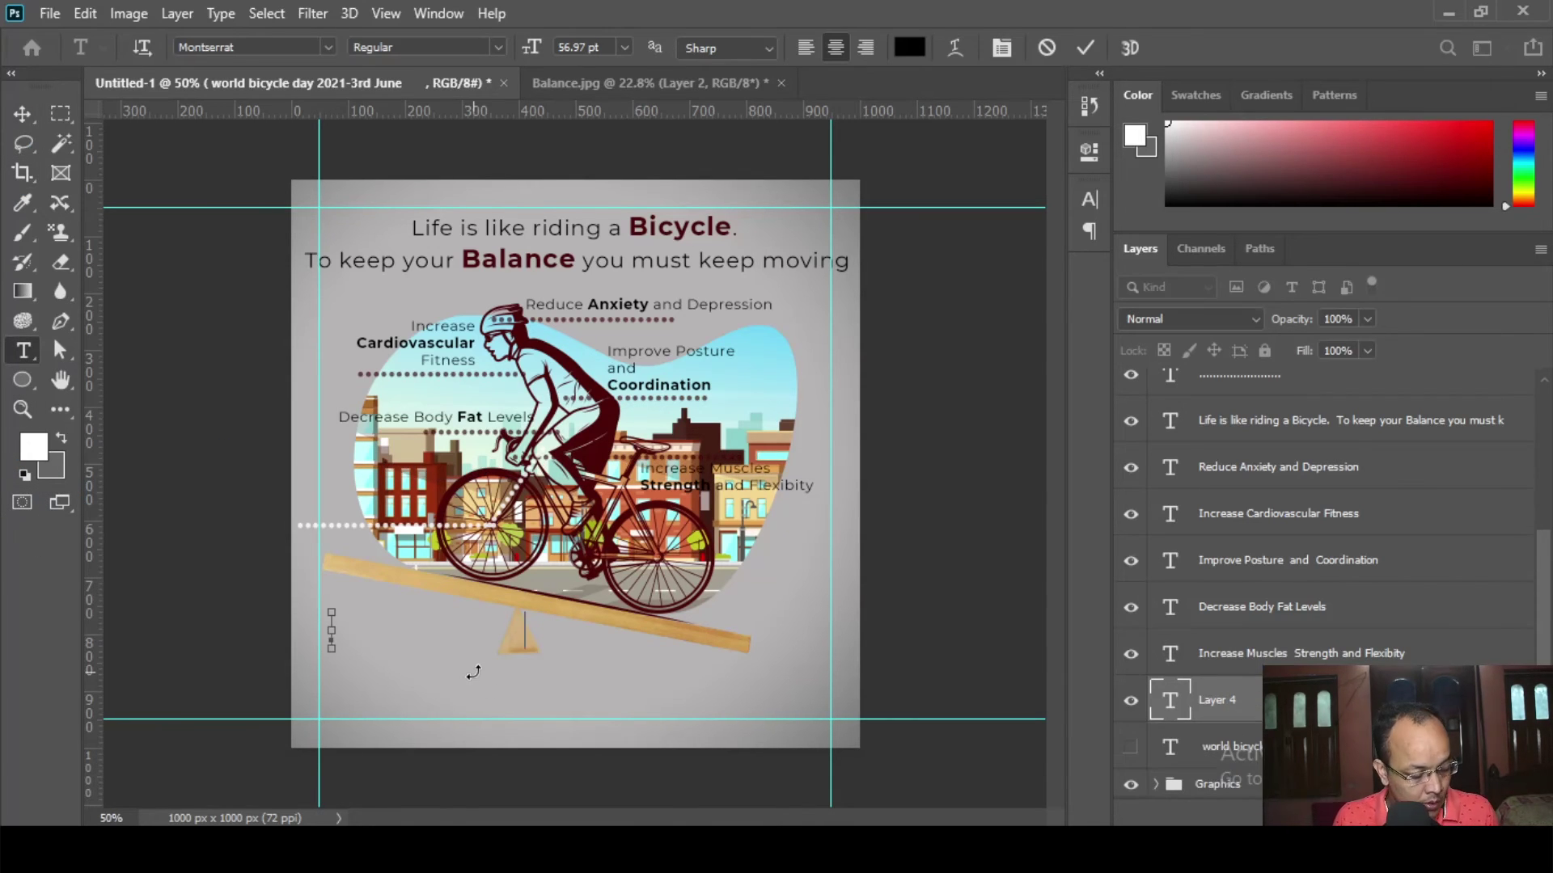
key(ctrl+v)
key(ctrl+a)
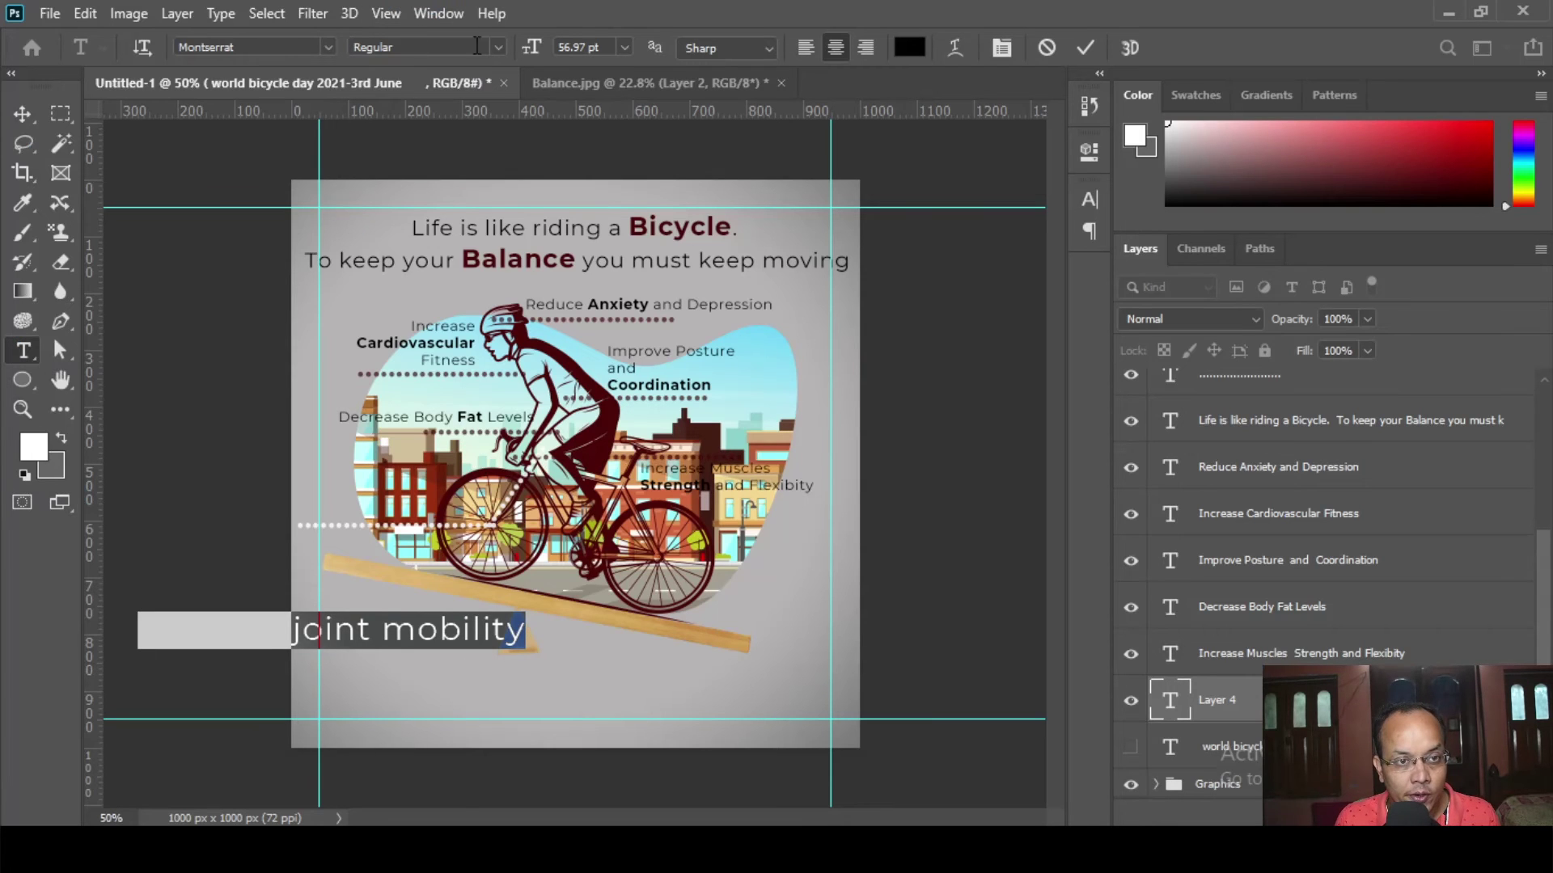
- Set the joint mobility label to 25 pt and move it above the white dotted line by the front wheel
drag(602, 50, 466, 50)
text(25)
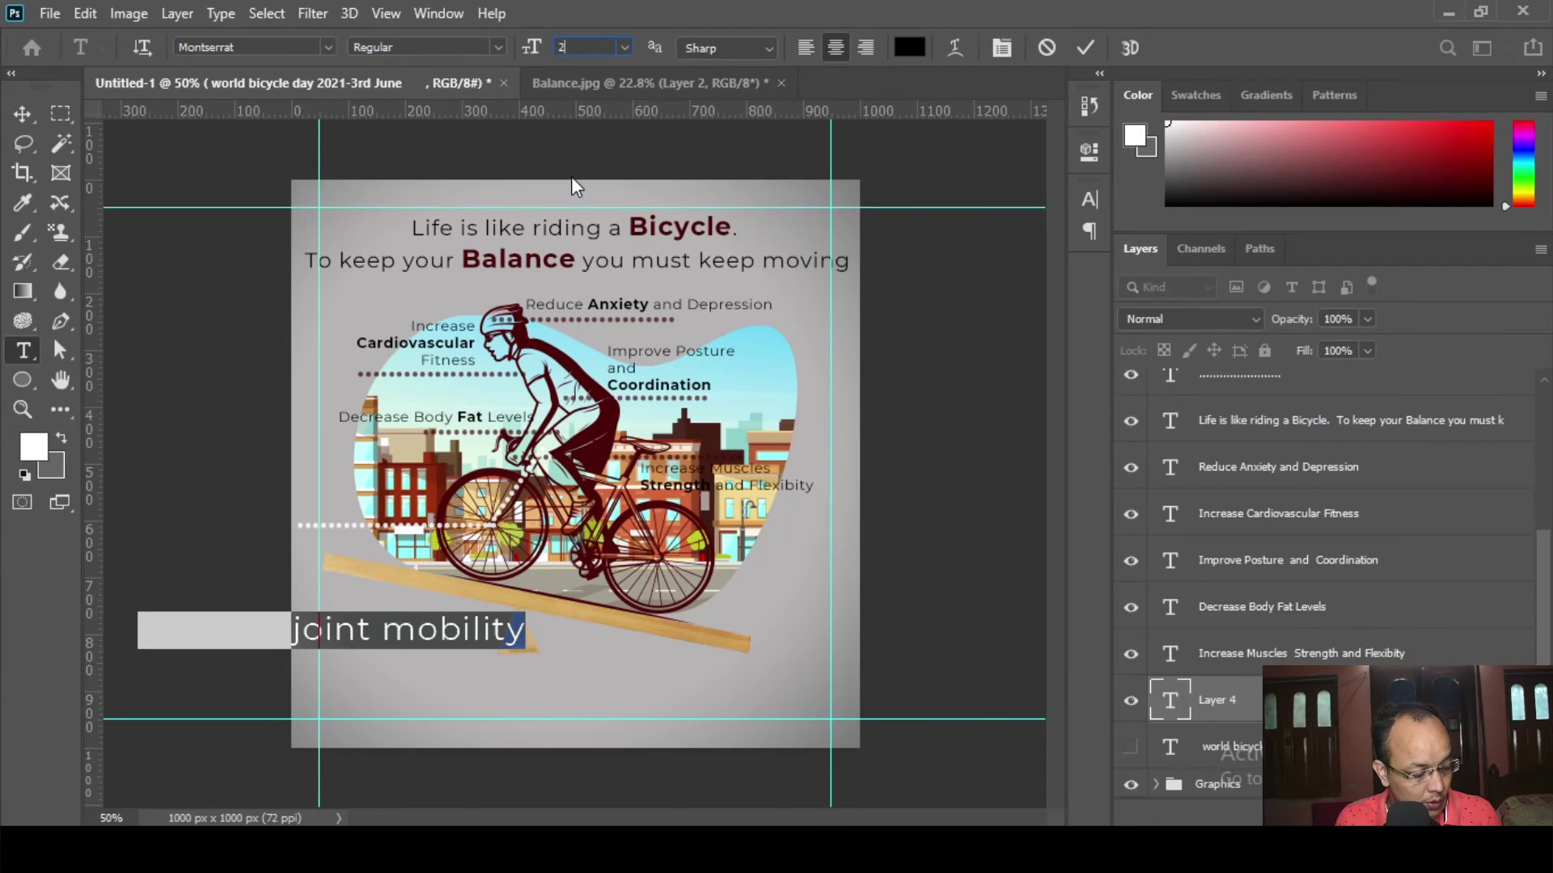
key(Return)
click(23, 114)
drag(357, 634, 410, 505)
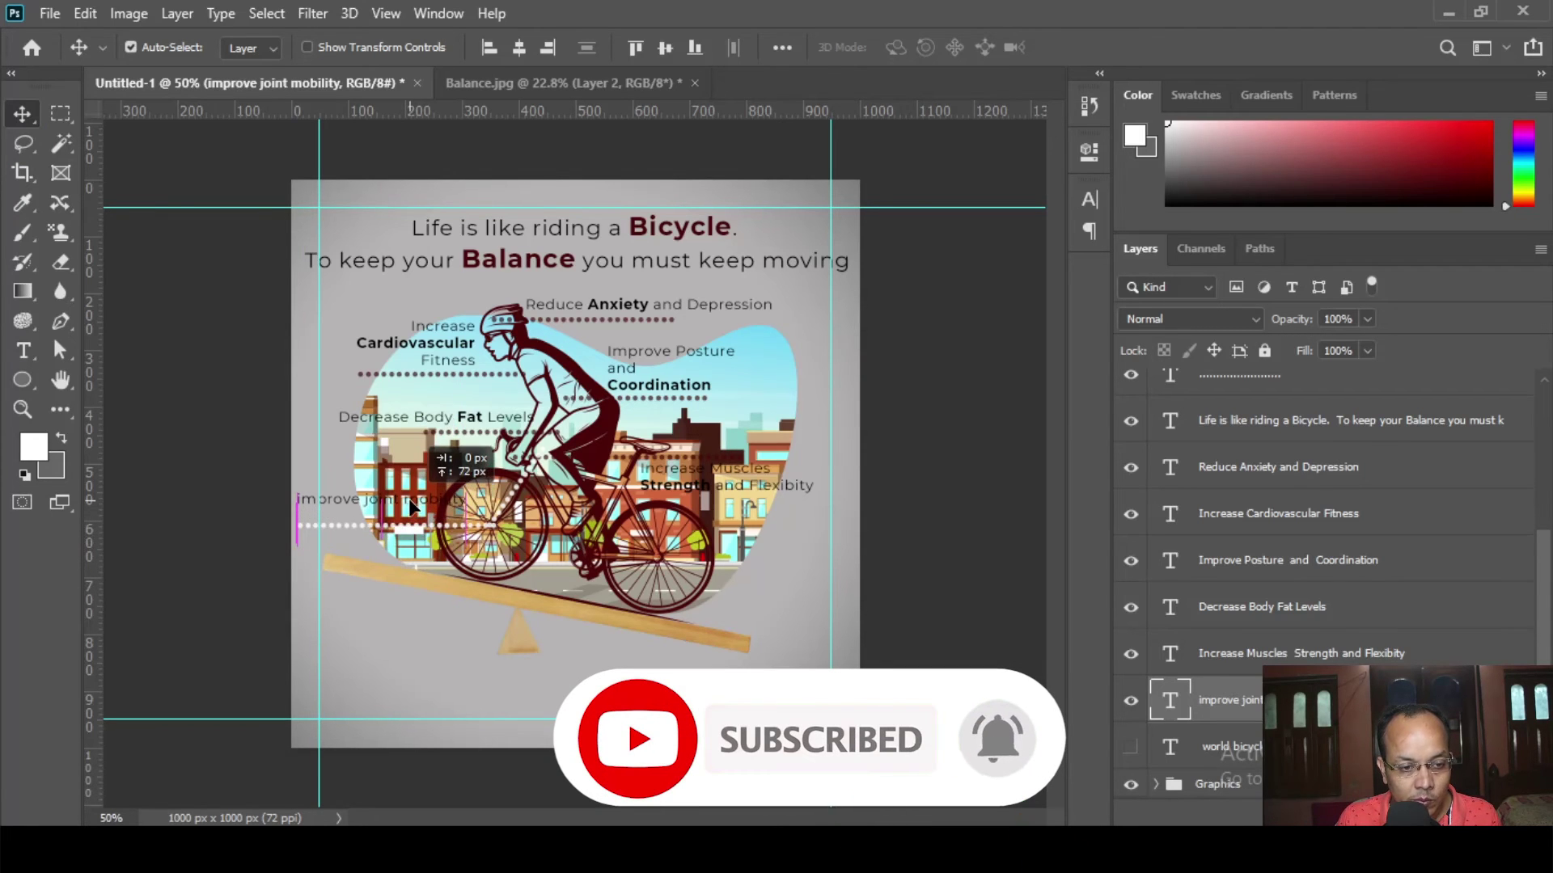
- Break the joint mobility label after "improve", right-align its two lines and set the leading to 30 pt
click(26, 354)
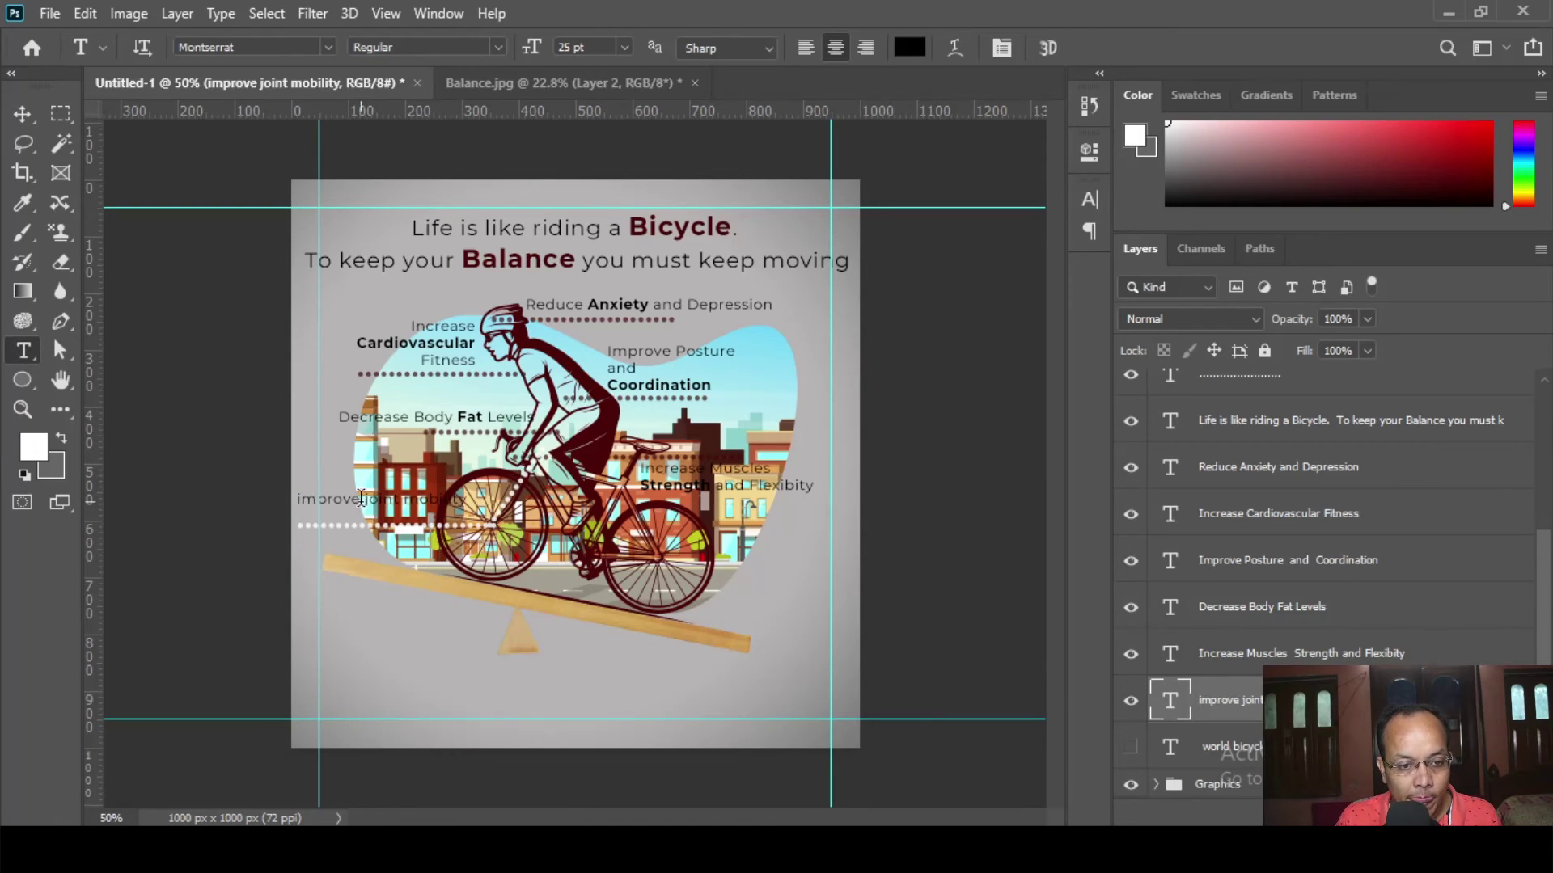
click(365, 501)
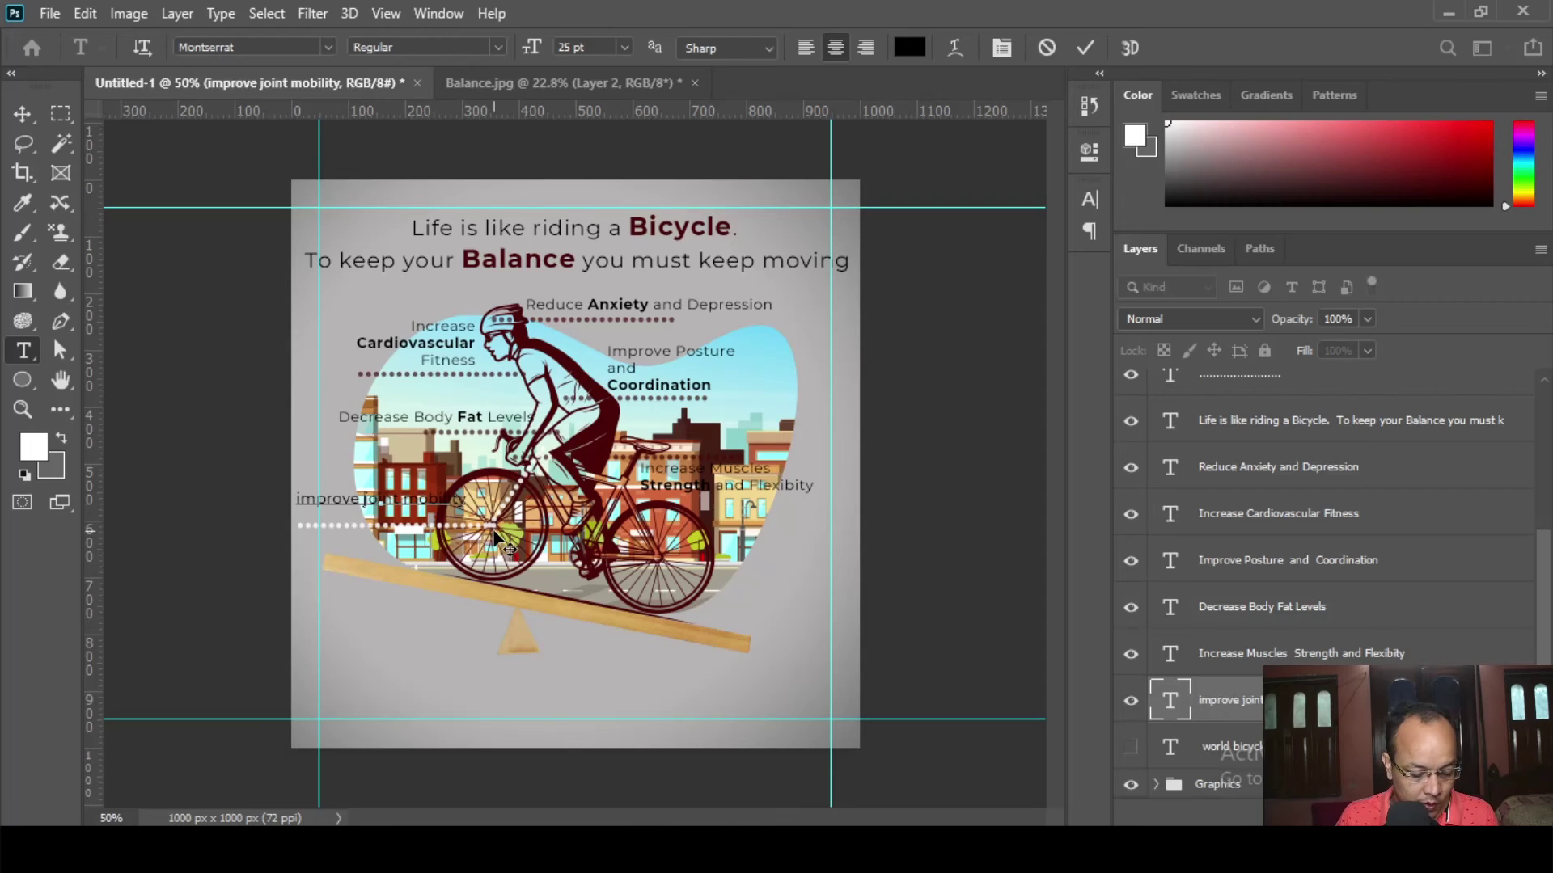
key(Return)
key(ctrl+a)
click(864, 48)
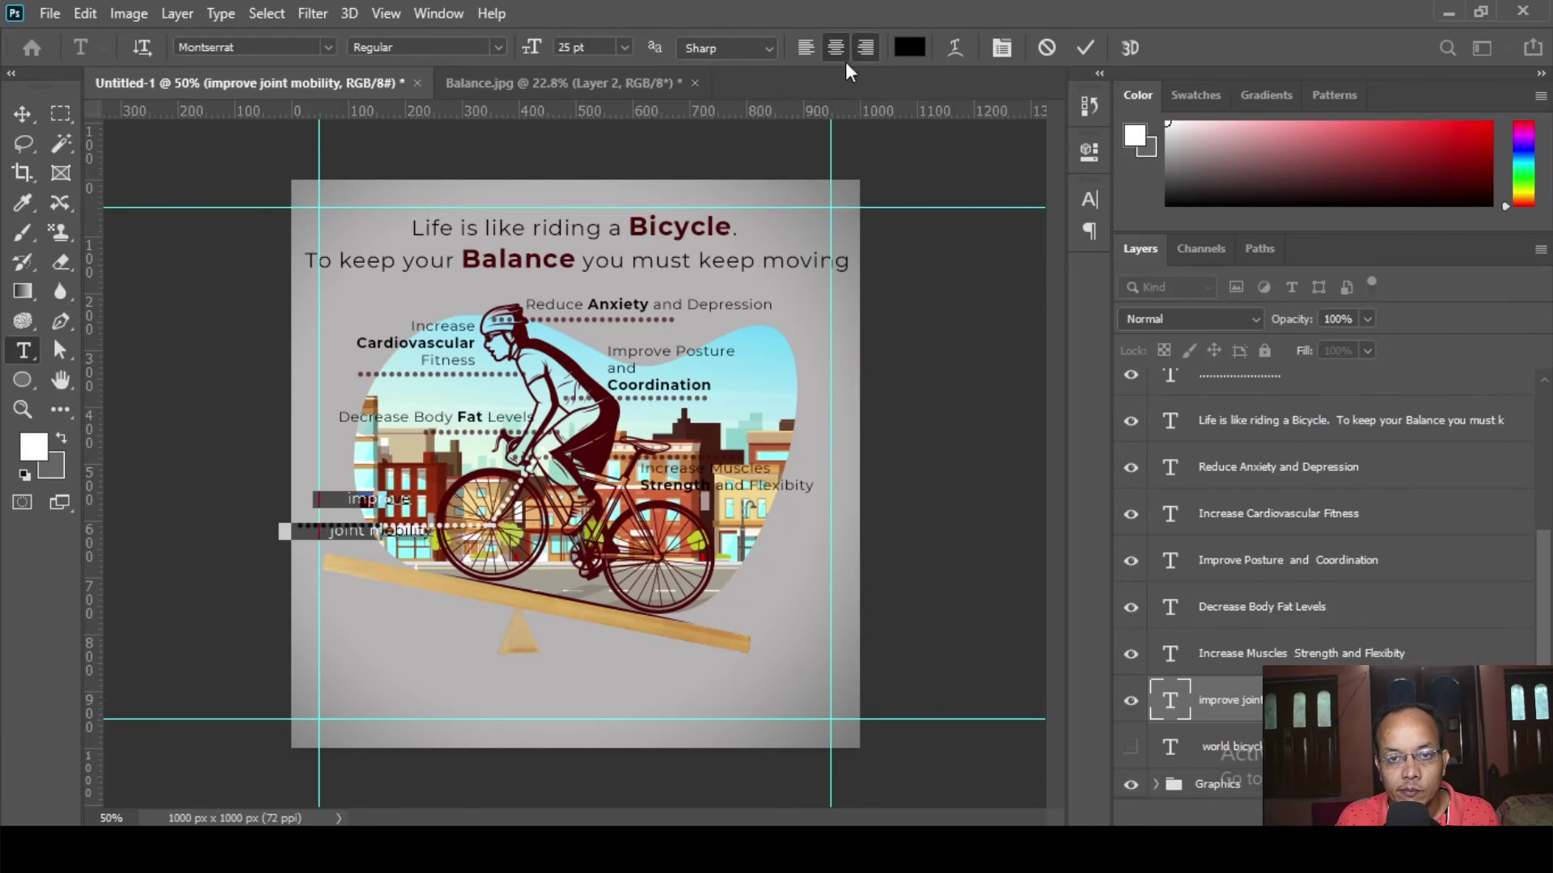
click(1001, 48)
click(1011, 259)
text(30)
key(Return)
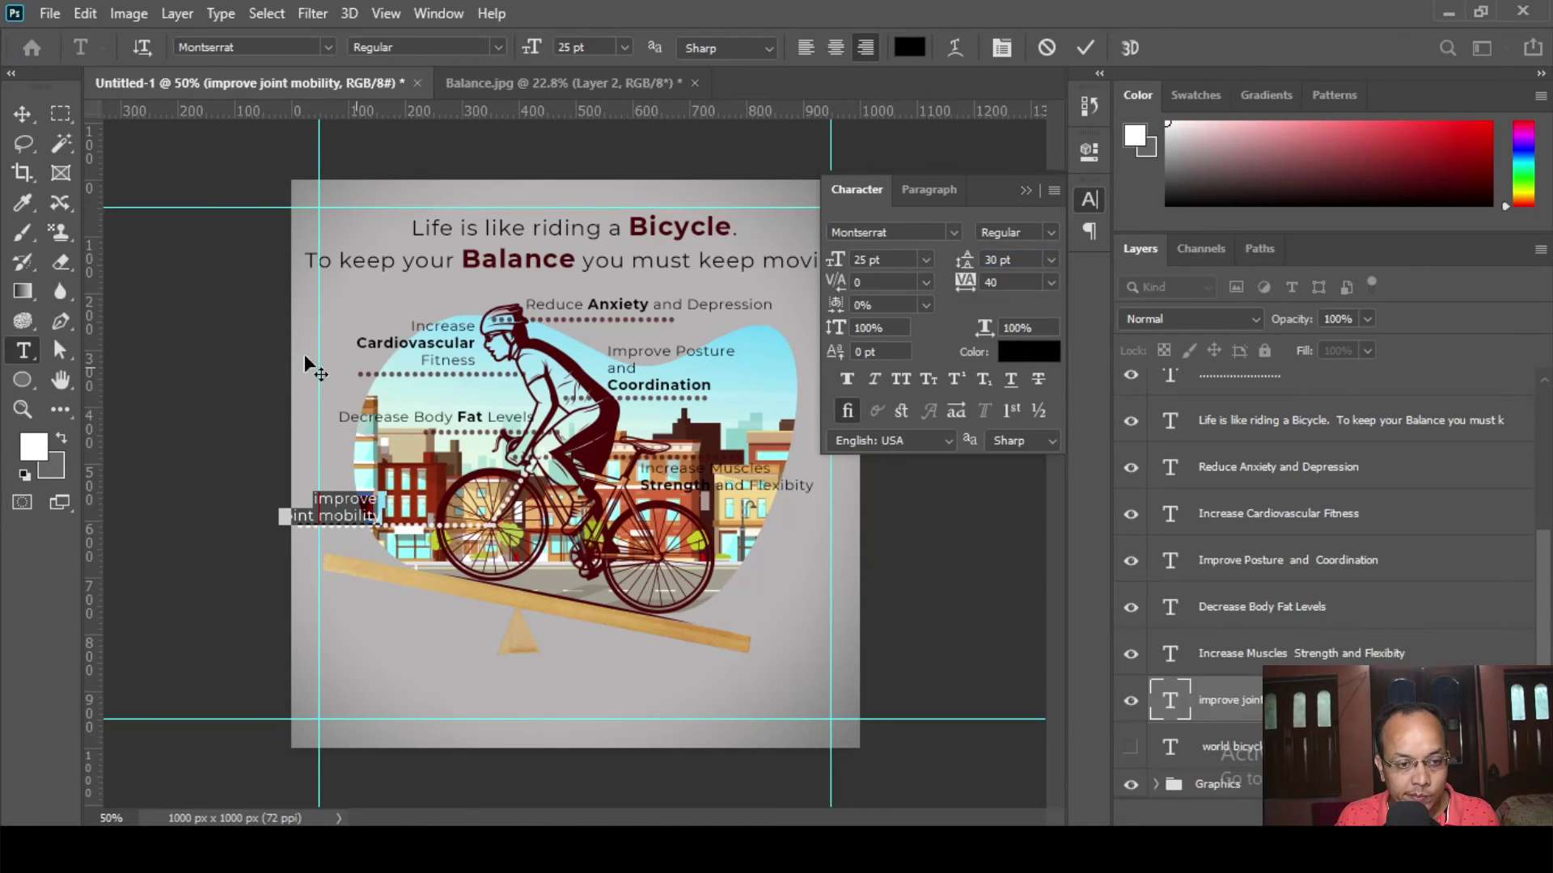
- Nudge the joint mobility label about 10 px up and 80 px right, onto the white dotted line
click(22, 113)
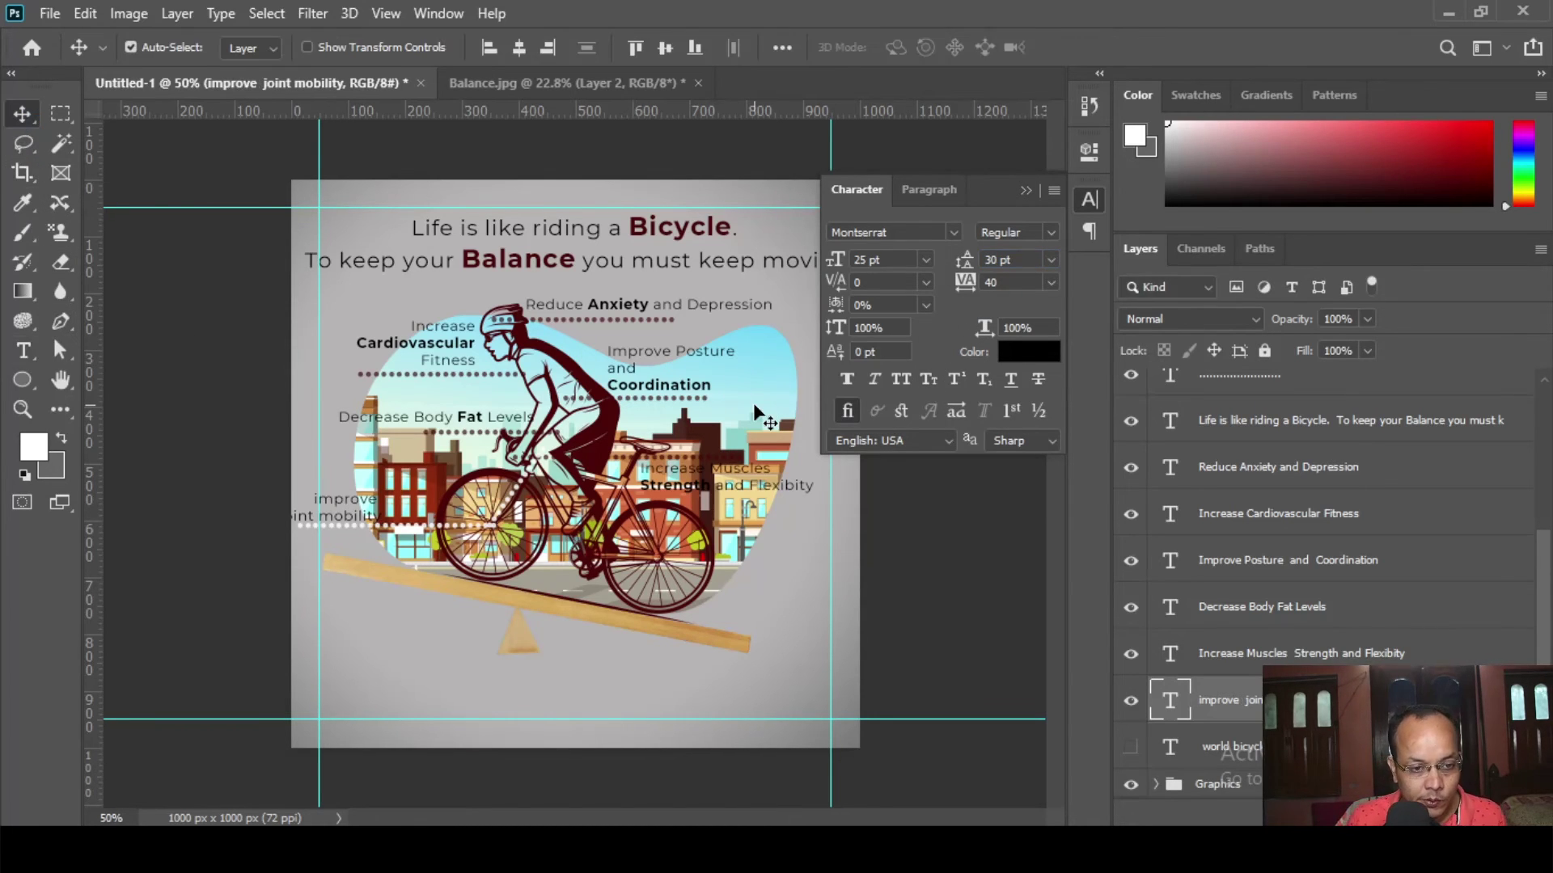
key(shift+Up)
key(shift+Right)
key(shift+Right)
key(shift+Right)
key(shift+Right)
key(shift+Right)
key(shift+Right)
key(shift+Right)
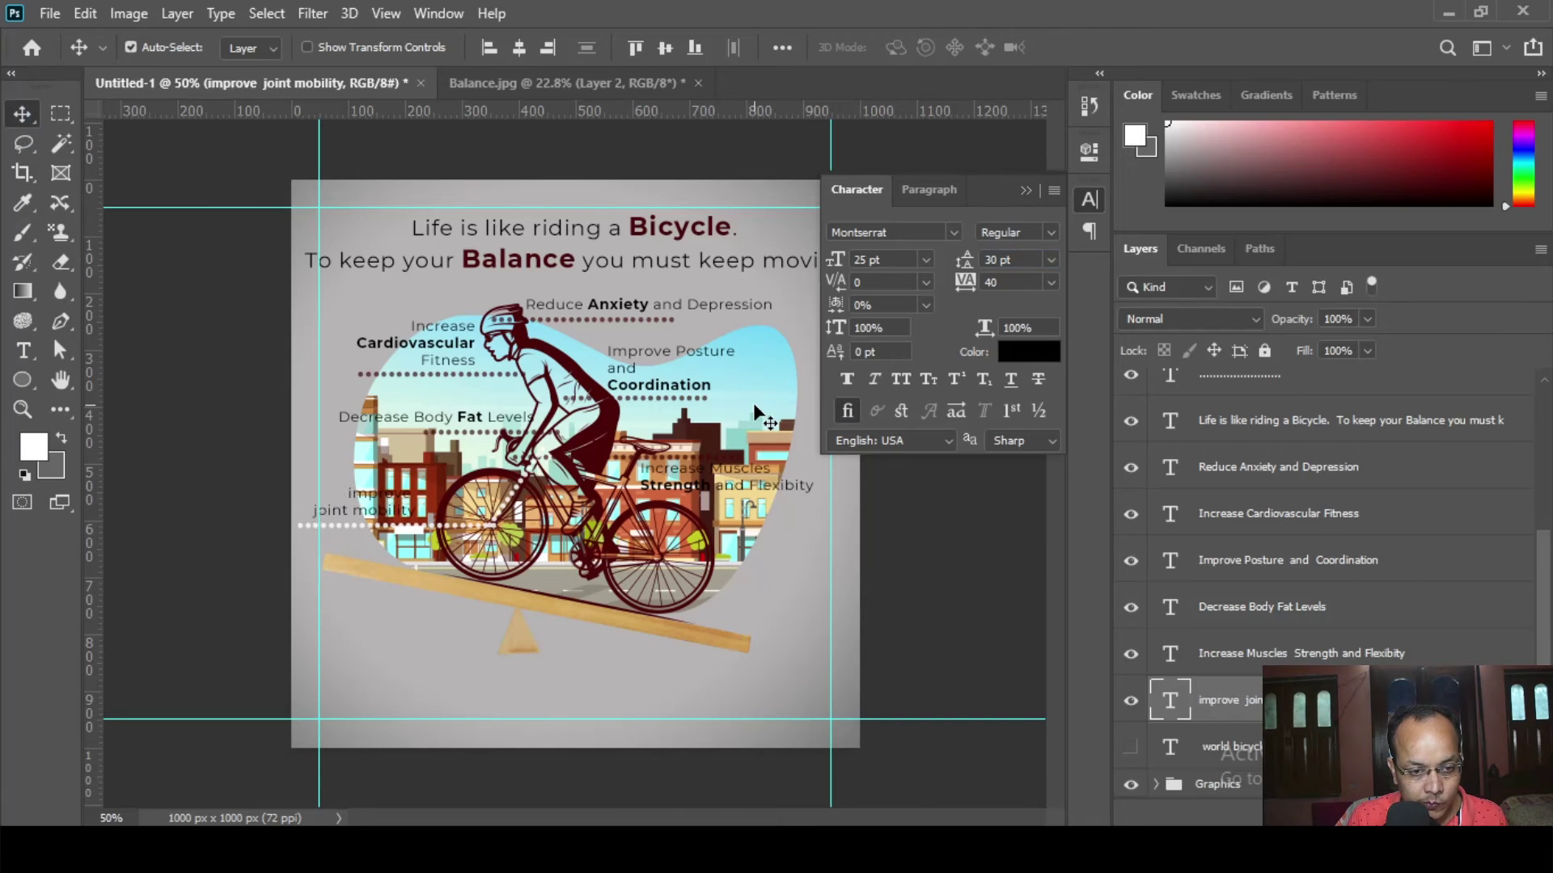
key(shift+Right)
- Capitalise the label's words so that it reads "Improve Joint Mobility"
click(23, 350)
click(345, 510)
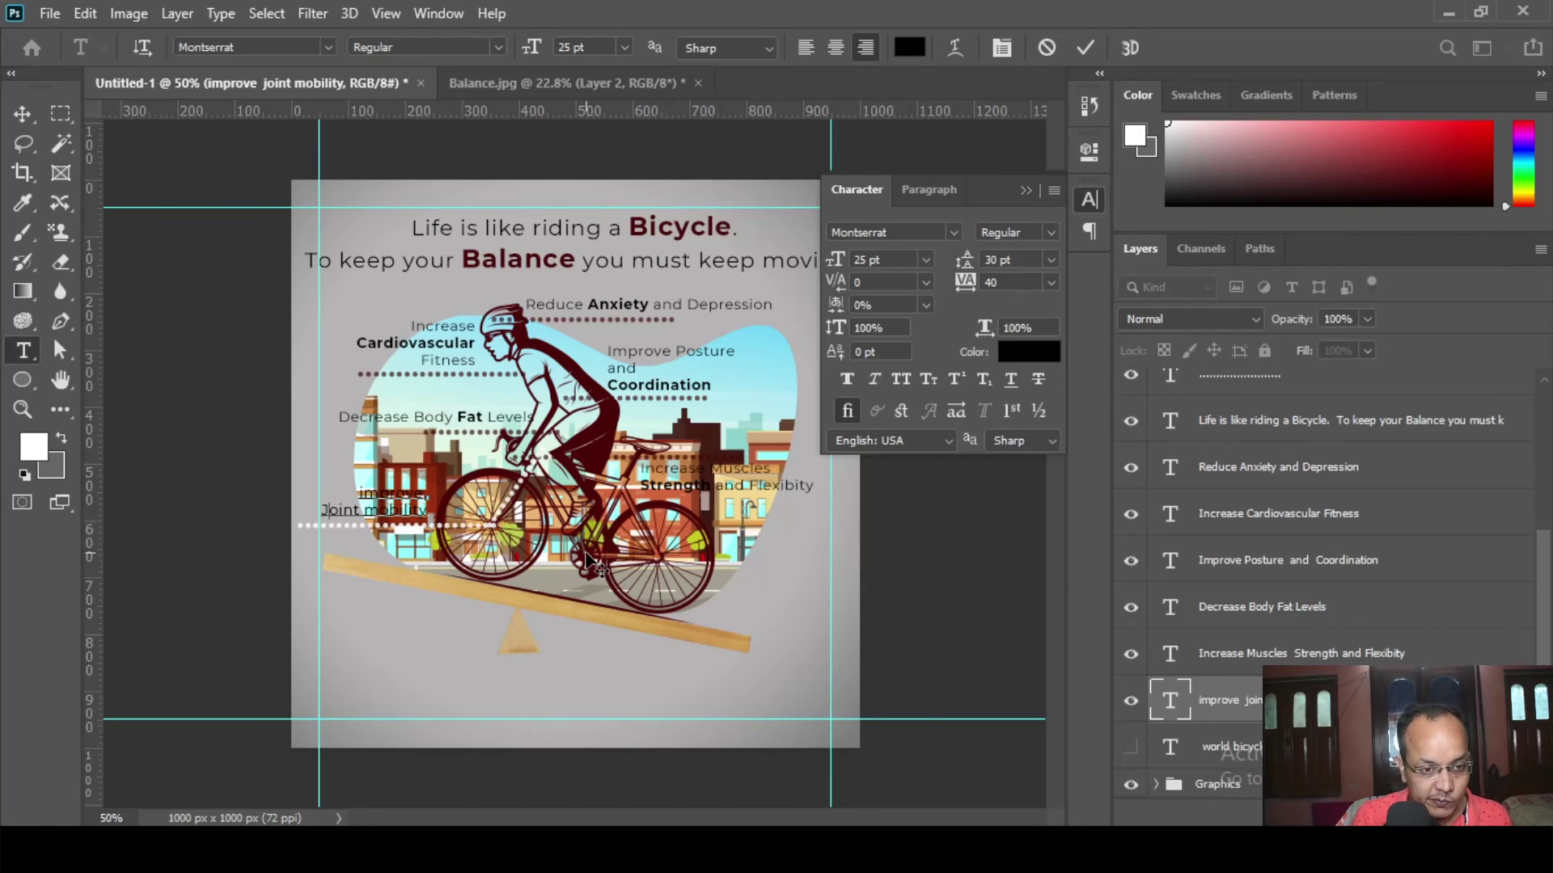
key(BackSpace)
text(M)
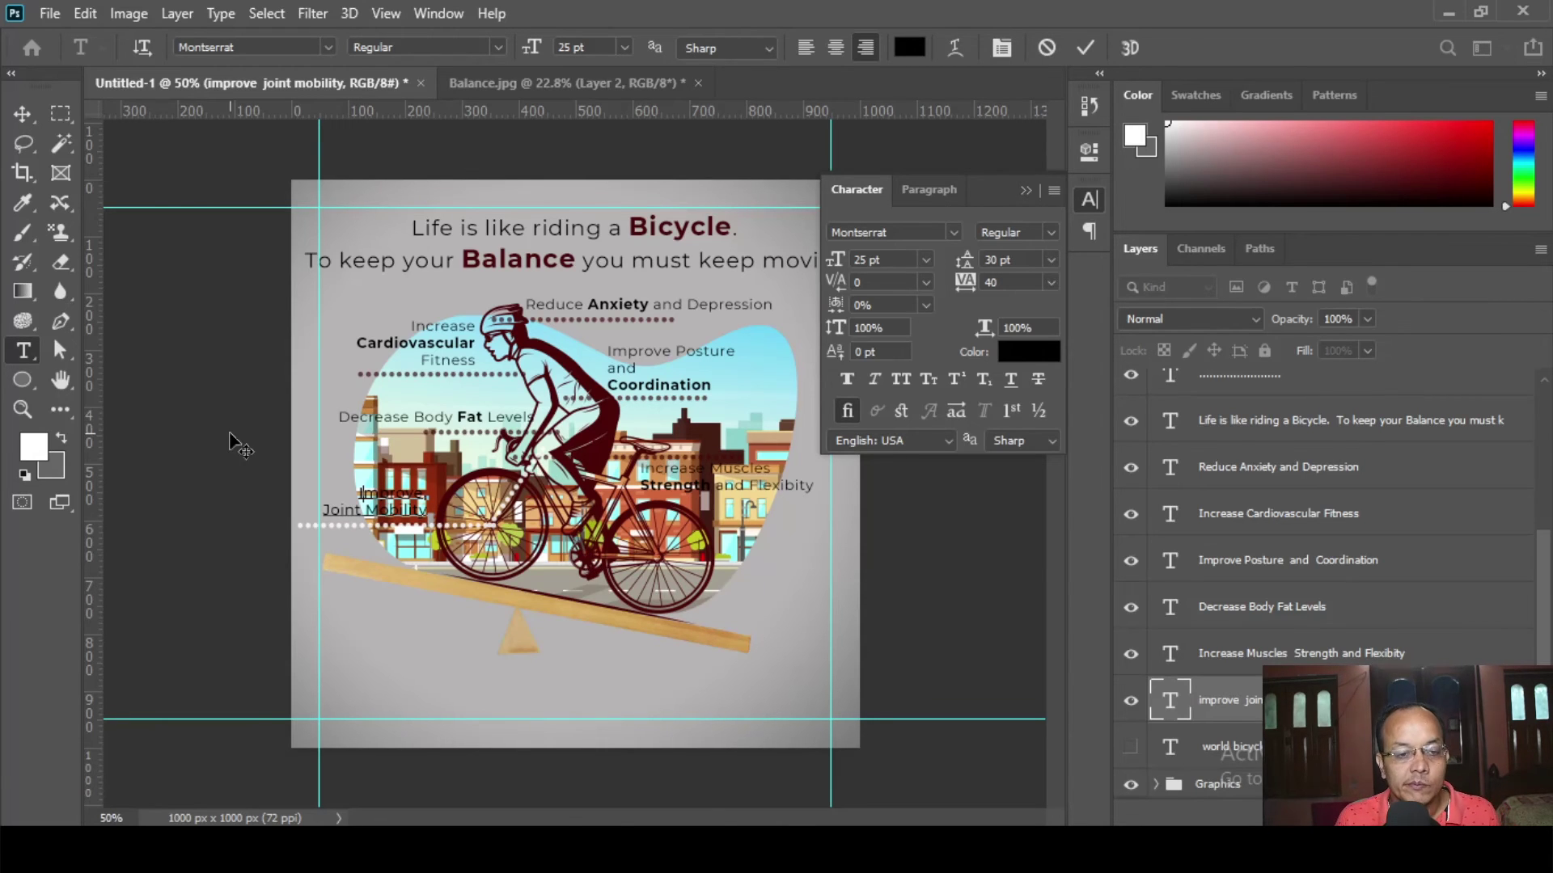
- Make the word "Joint" Bold in the "Improve Joint Mobility" label and deselect the layer
drag(323, 510, 356, 511)
click(498, 54)
click(414, 278)
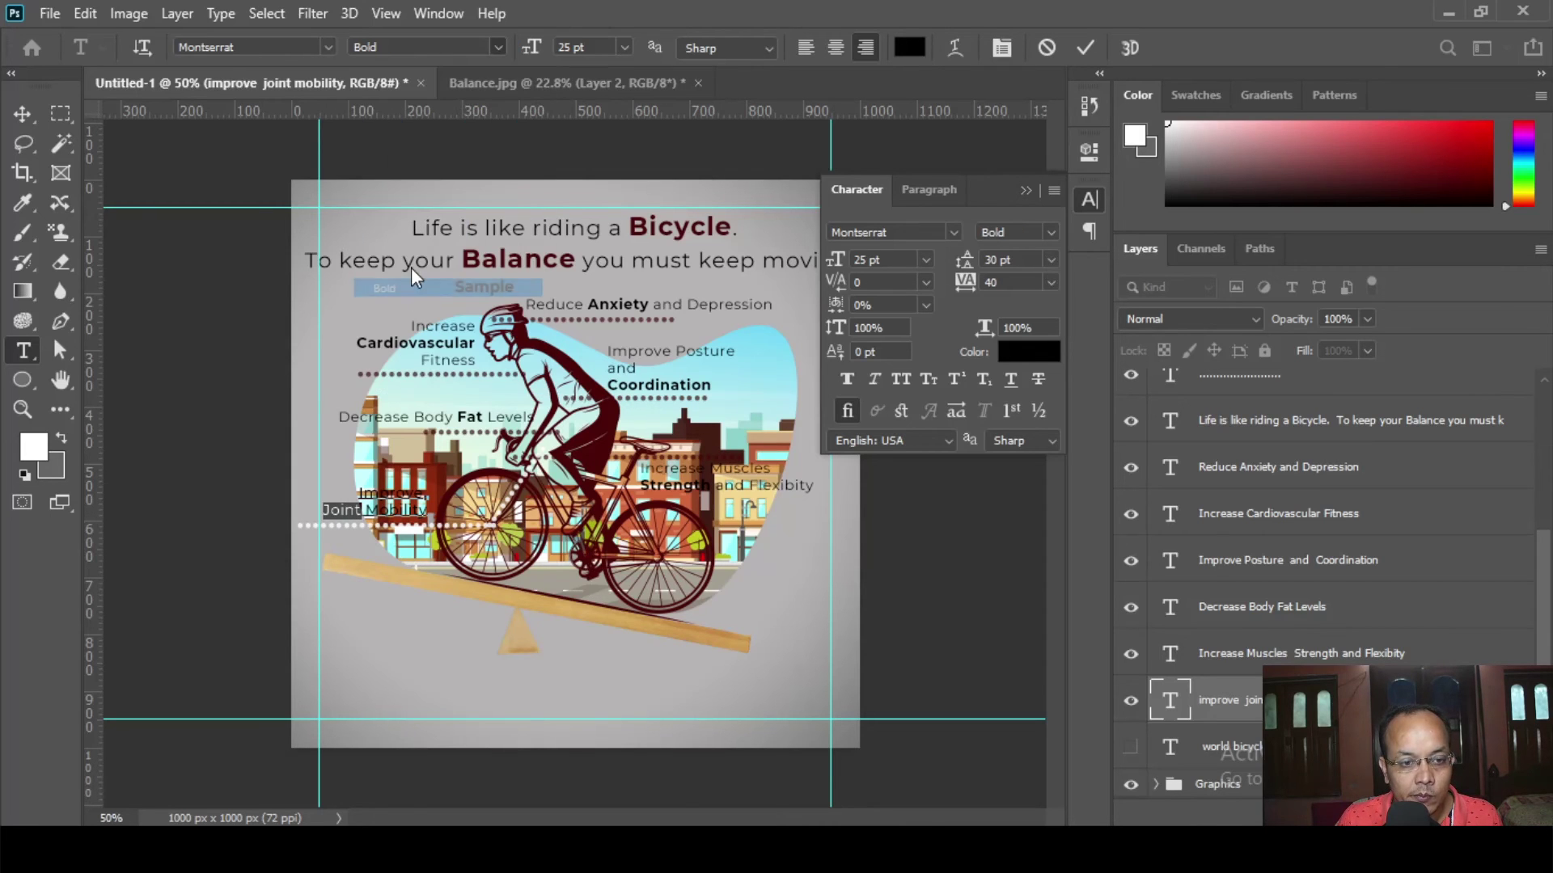
click(23, 118)
click(108, 458)
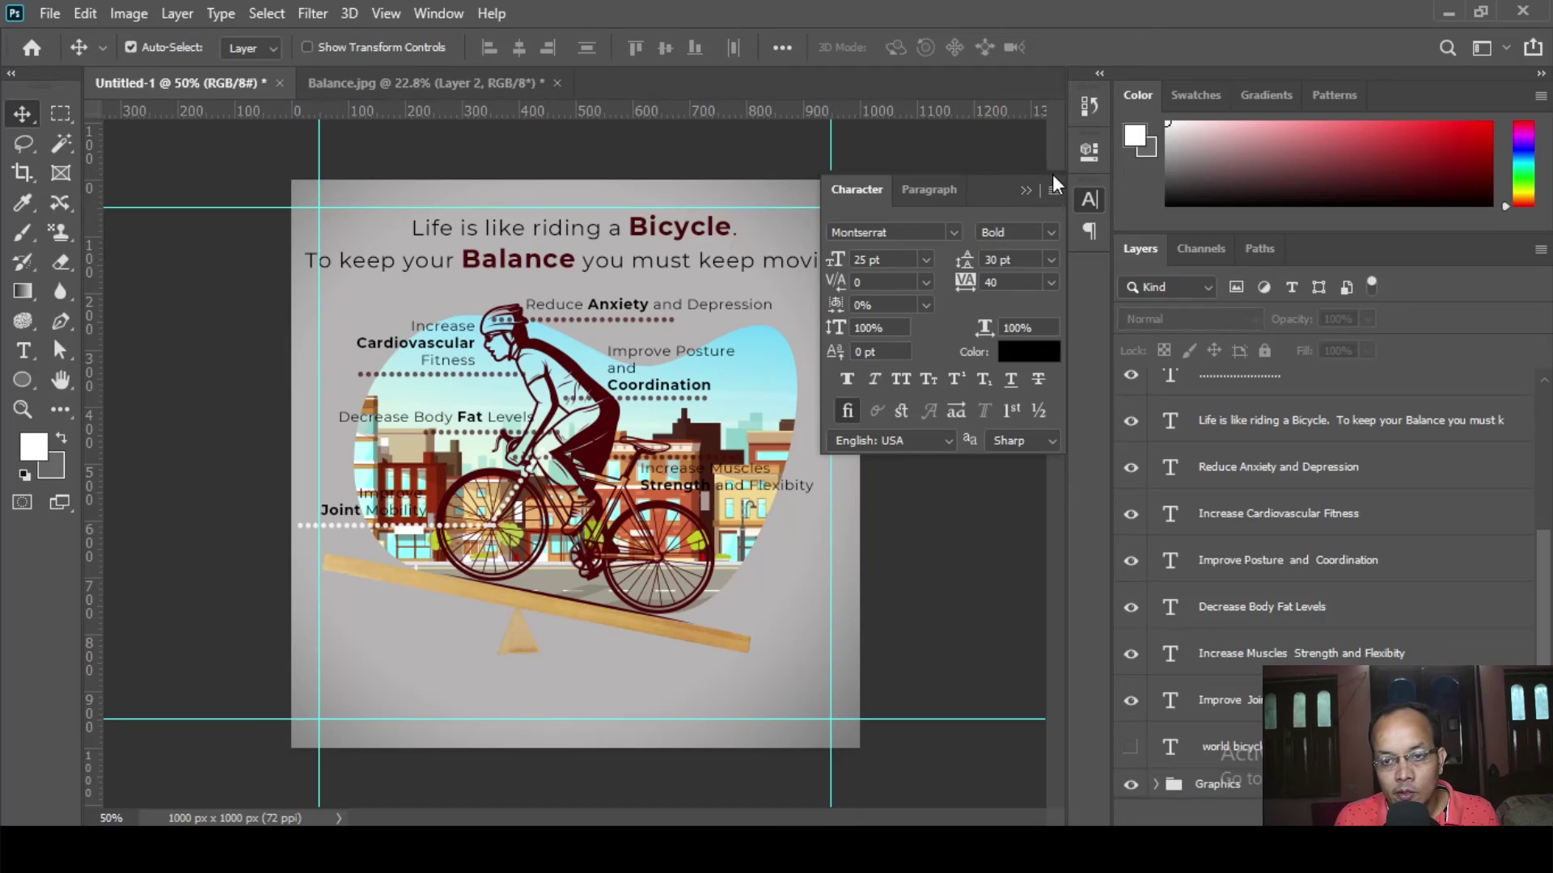
- Collapse the Character panel and make the hidden "world bicycle day 2021-3rd June" text layer visible
click(1024, 191)
click(1132, 747)
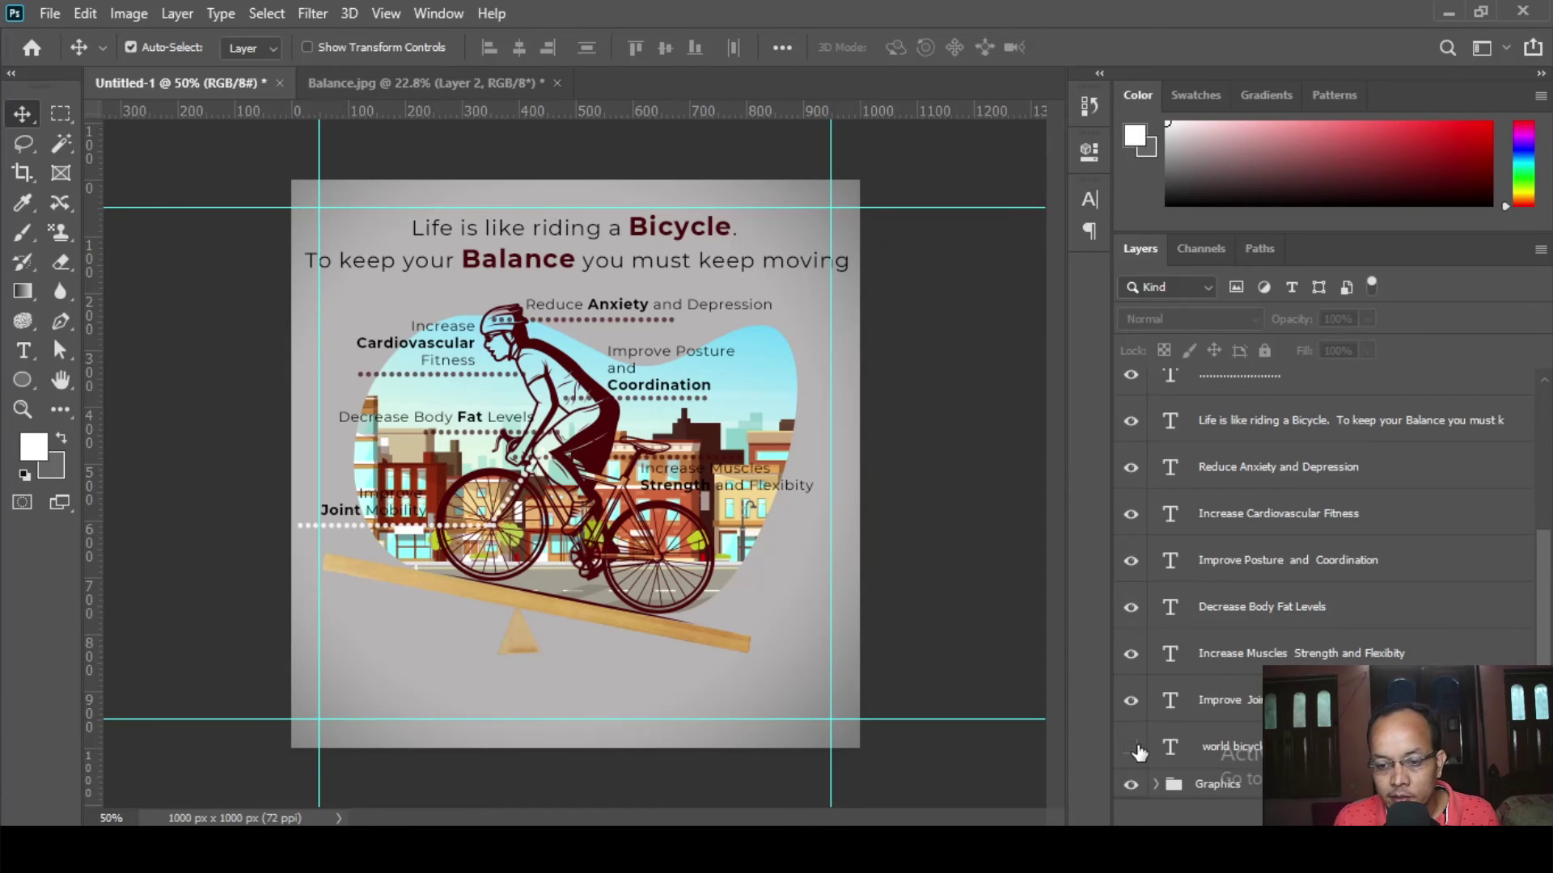
click(23, 356)
click(791, 484)
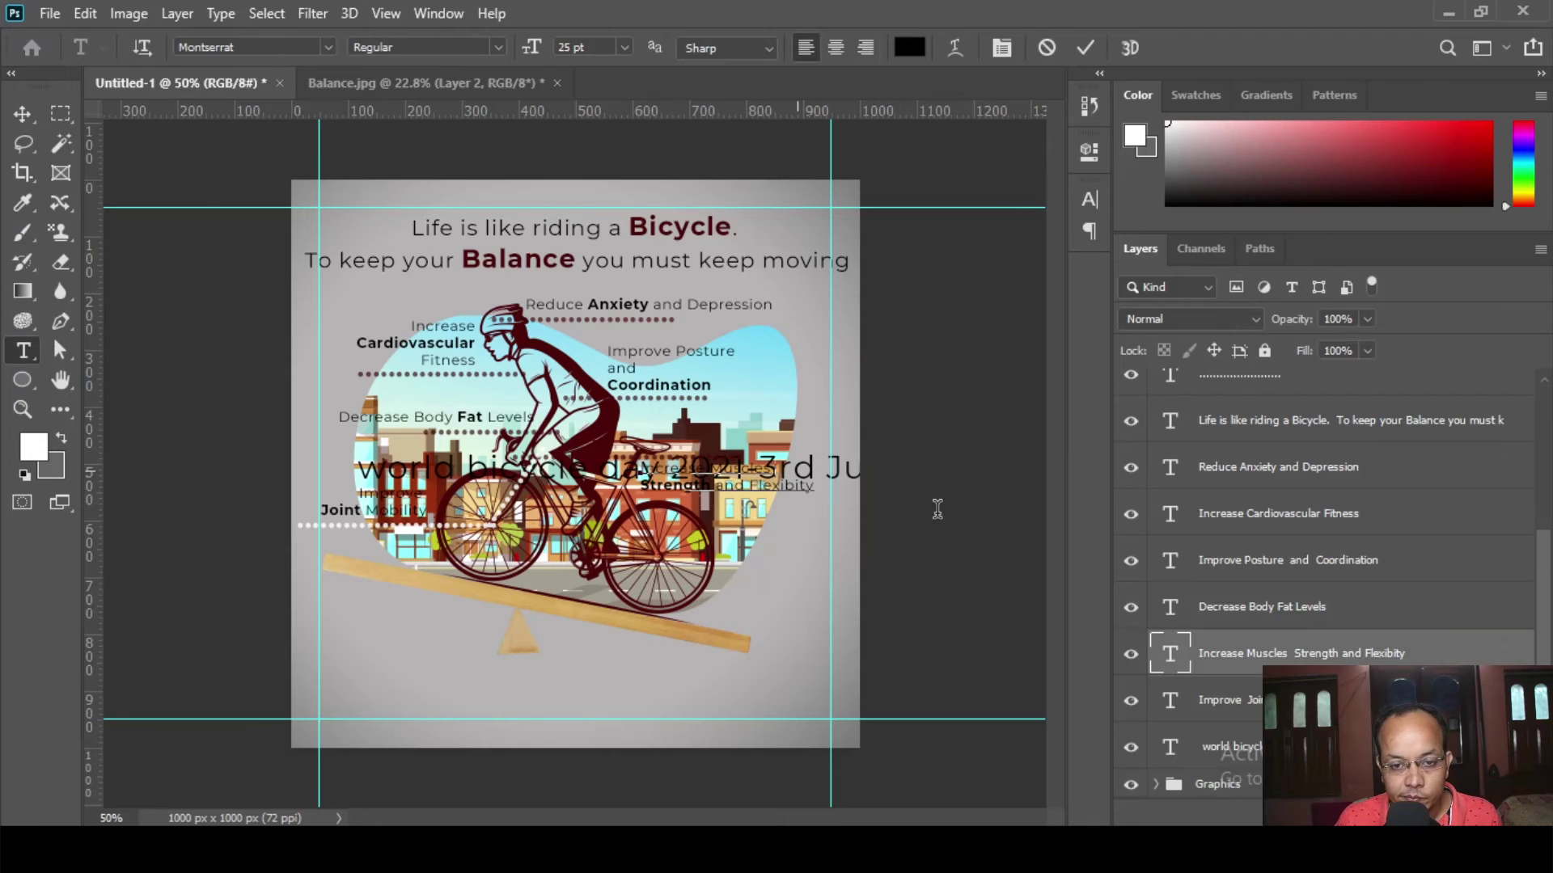
click(23, 114)
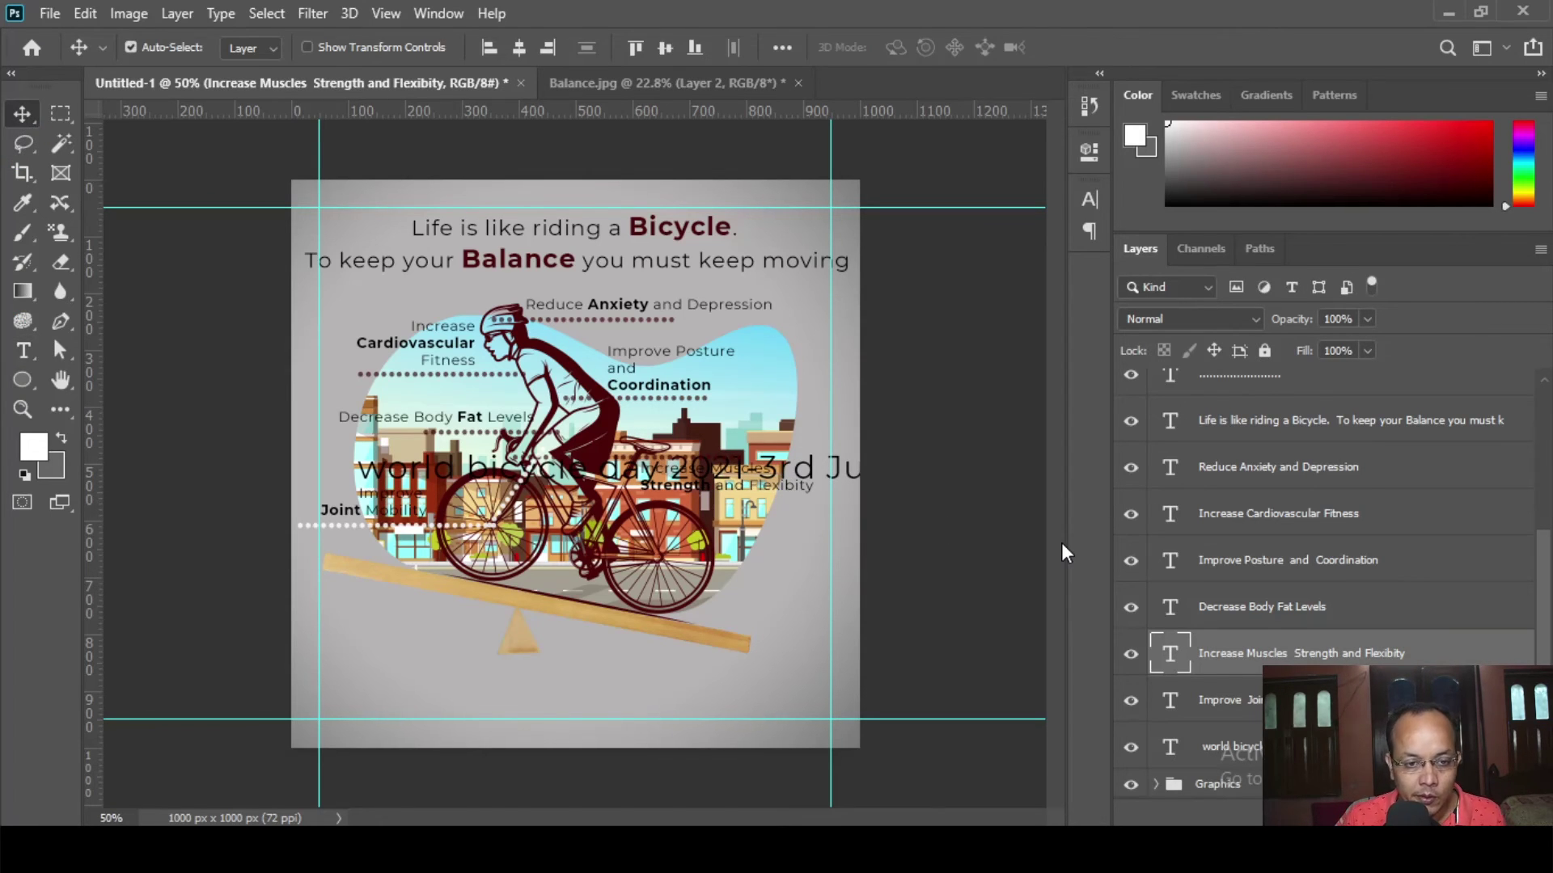
key(ctrl)
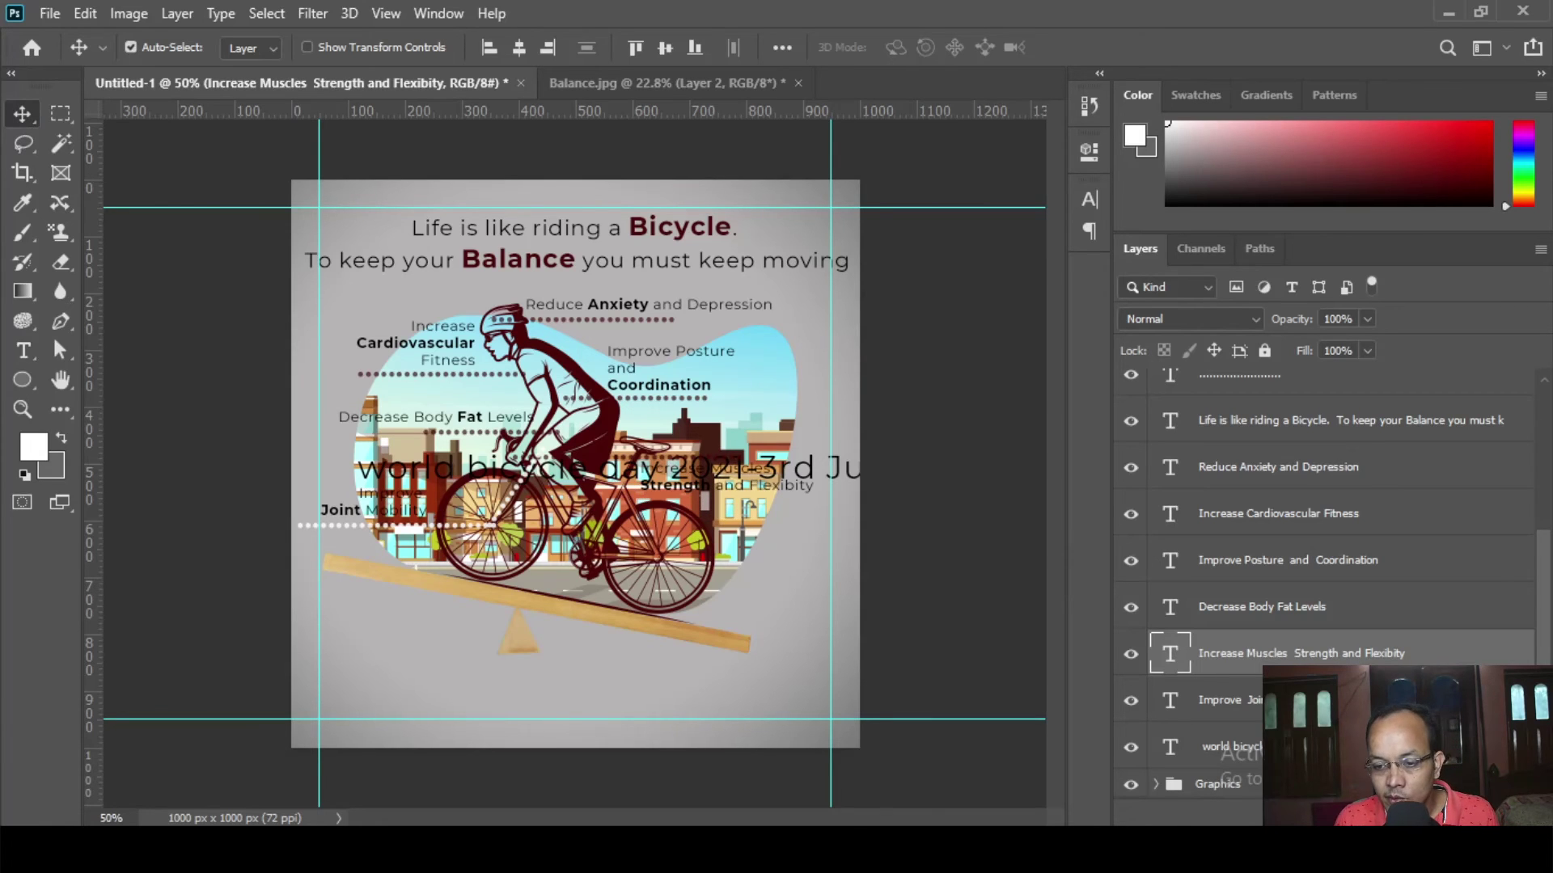
- Move the "world bicycle day 2021-3rd June" text about 390 px straight down, below the wooden plank
click(1311, 746)
key(shift+Down)
key(shift+Down)
key(shift+Down)
key(shift+Down)
key(shift+Down)
key(shift+Down)
key(shift+Down)
key(shift+Down)
key(shift+Down)
key(shift+Down)
key(shift+Down)
key(shift+Down)
key(shift+Down)
key(shift+Down)
key(shift+Down)
key(shift+Down)
key(shift+Down)
key(shift+Down)
key(shift+Down)
key(shift+Down)
key(shift+Down)
key(shift+Down)
key(shift+Down)
key(shift+Down)
key(shift+Down)
key(shift+Down)
key(shift+Down)
key(shift+Down)
key(shift+Down)
key(shift+Down)
key(shift+Down)
key(shift+Down)
key(shift+Down)
key(shift+Down)
key(shift+Down)
key(shift+Down)
key(shift+Down)
key(shift+Down)
key(shift+Down)
key(shift+Down)
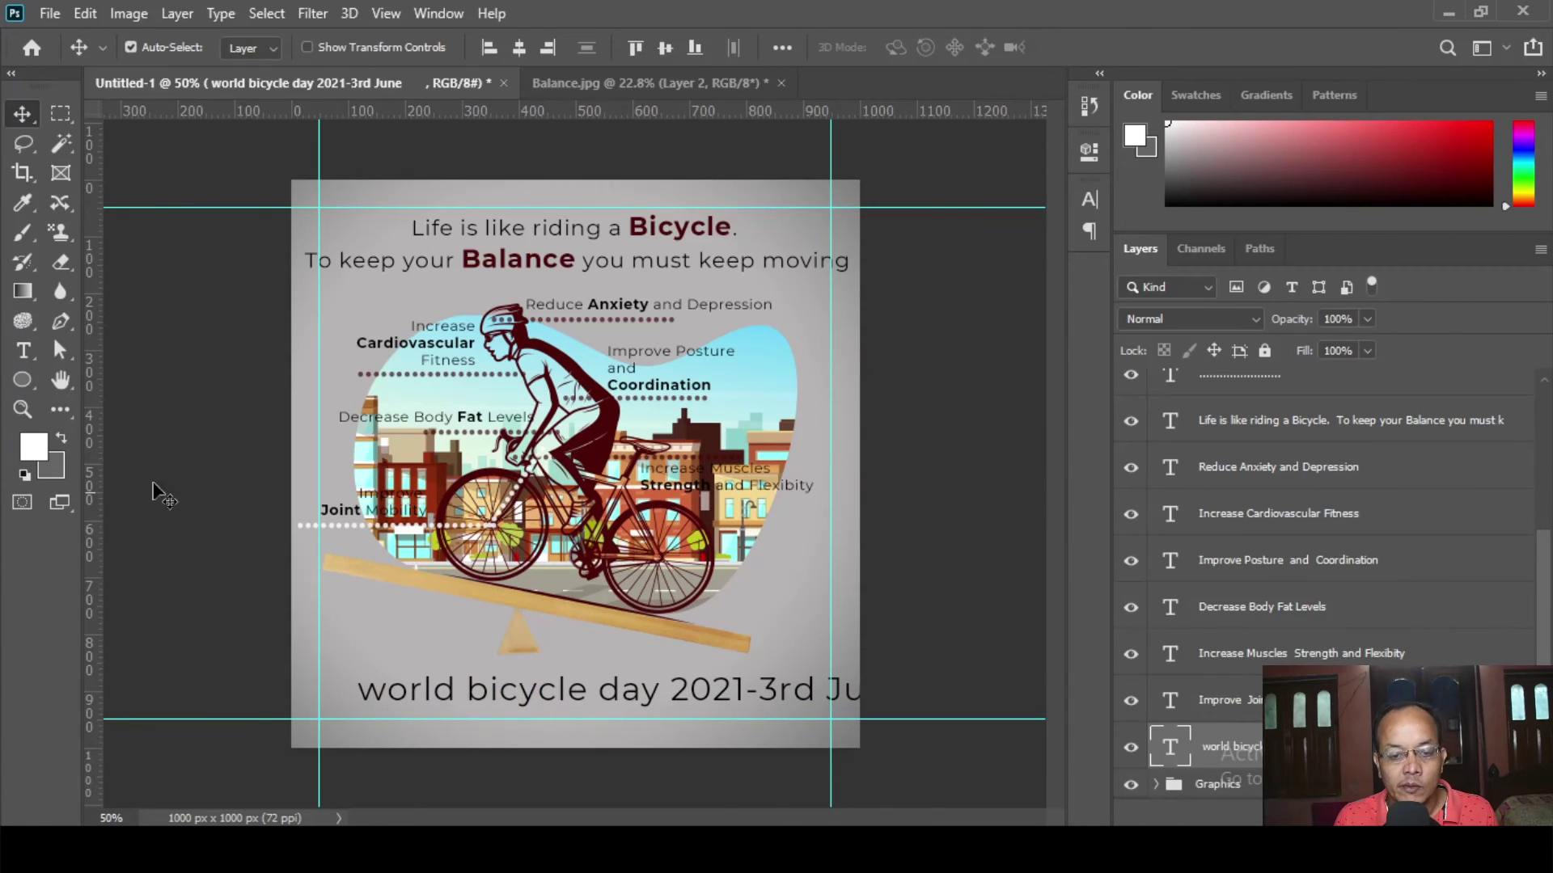
- Break the event title before "3rd June" and delete the hyphen after "2021"
click(22, 350)
click(764, 688)
key(Return)
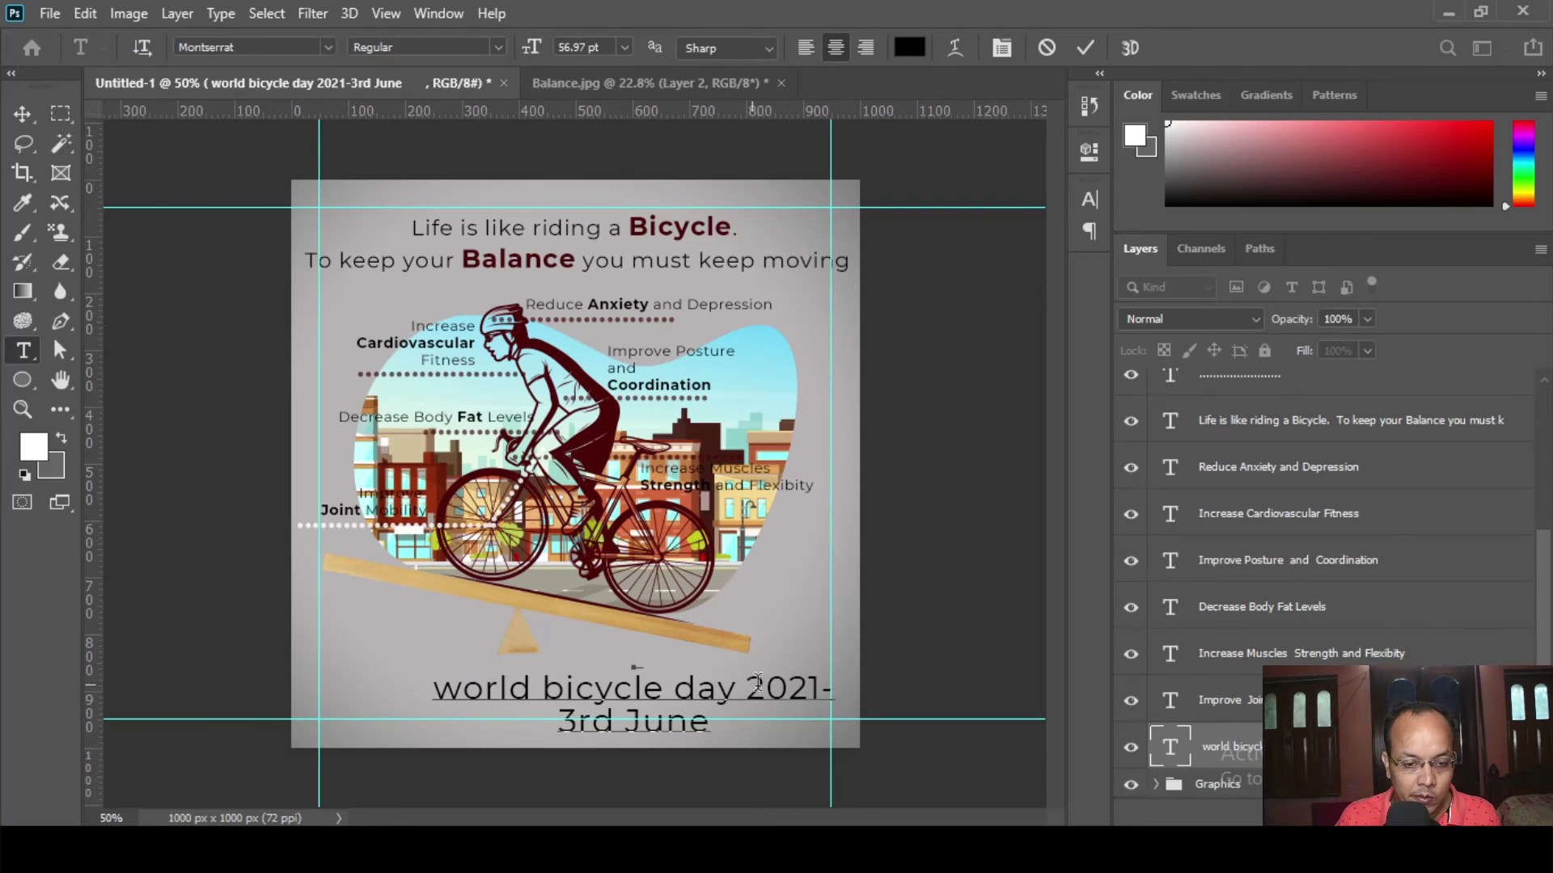
key(BackSpace)
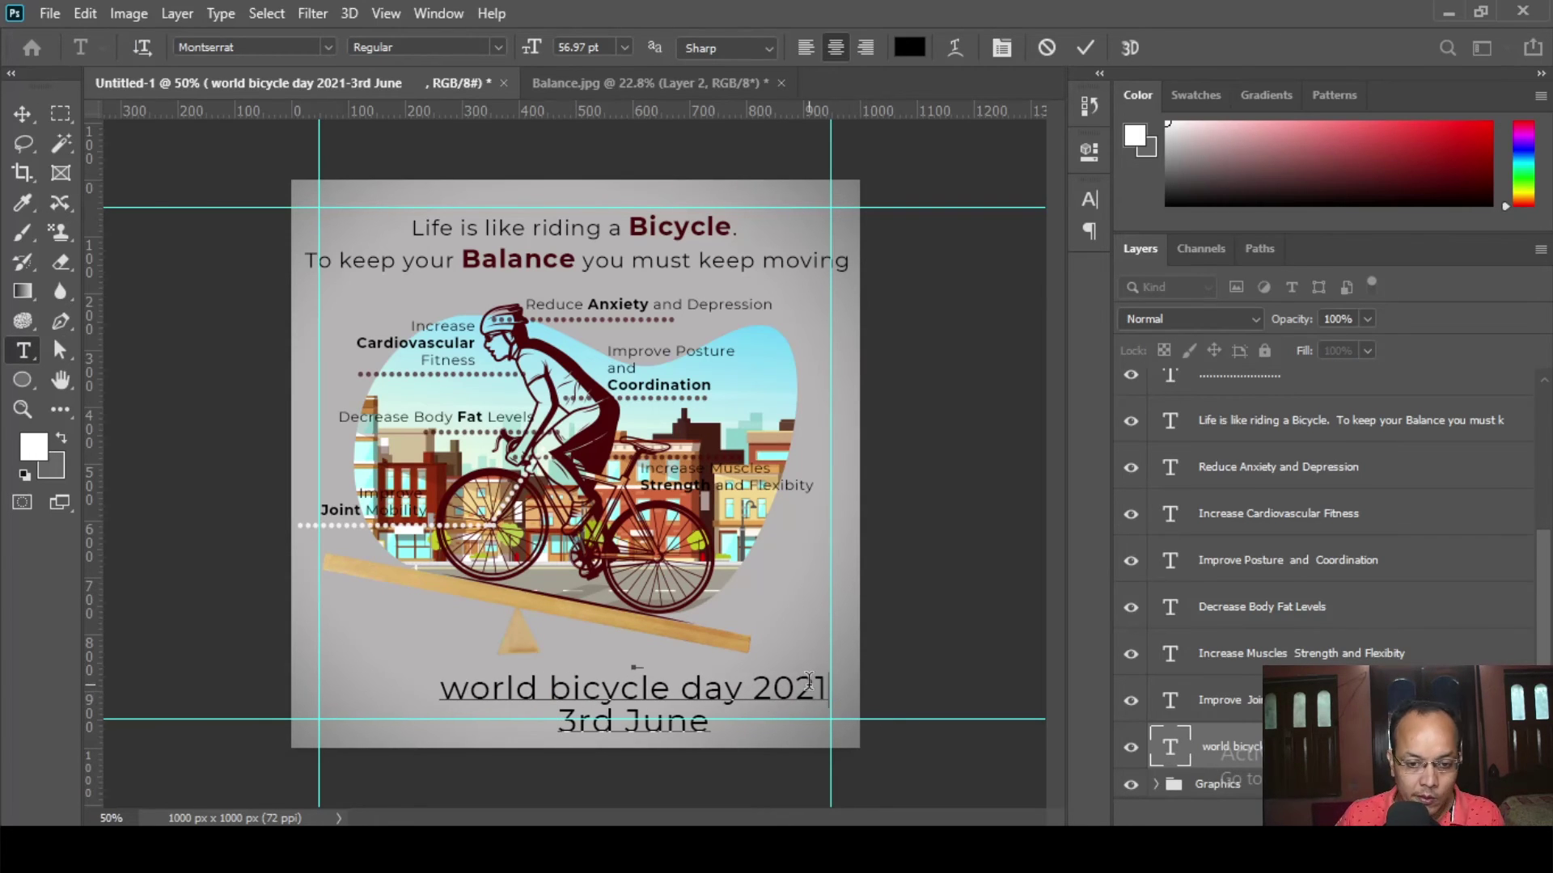
- Capitalise the event title's first line as "World Bicycle Day 2021" and remove the empty line above it
key(Home)
key(Delete)
text(W)
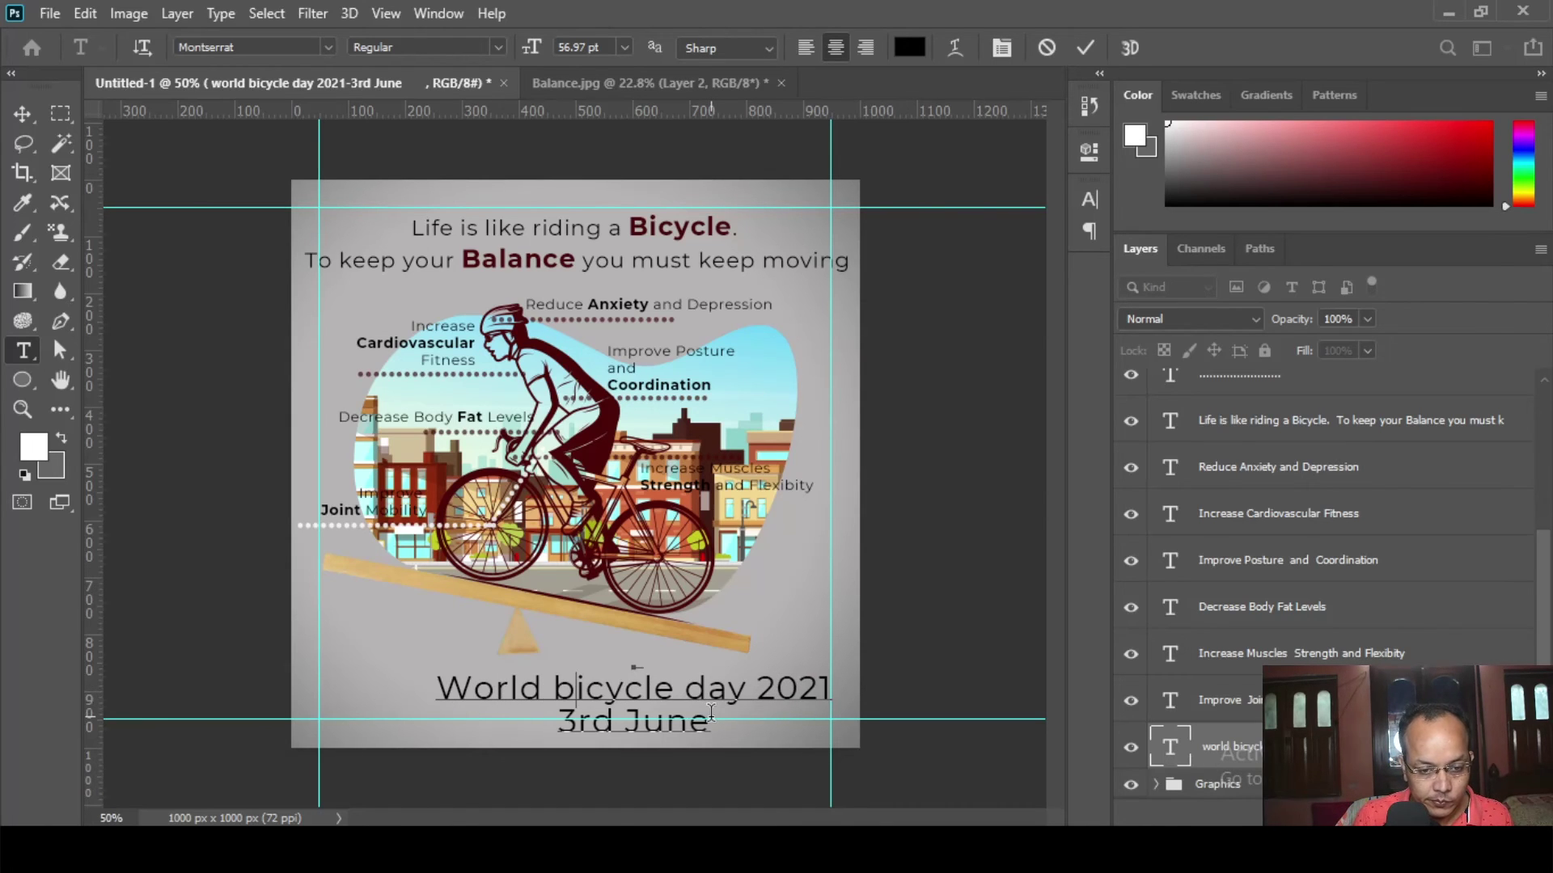
key(Delete)
text(B)
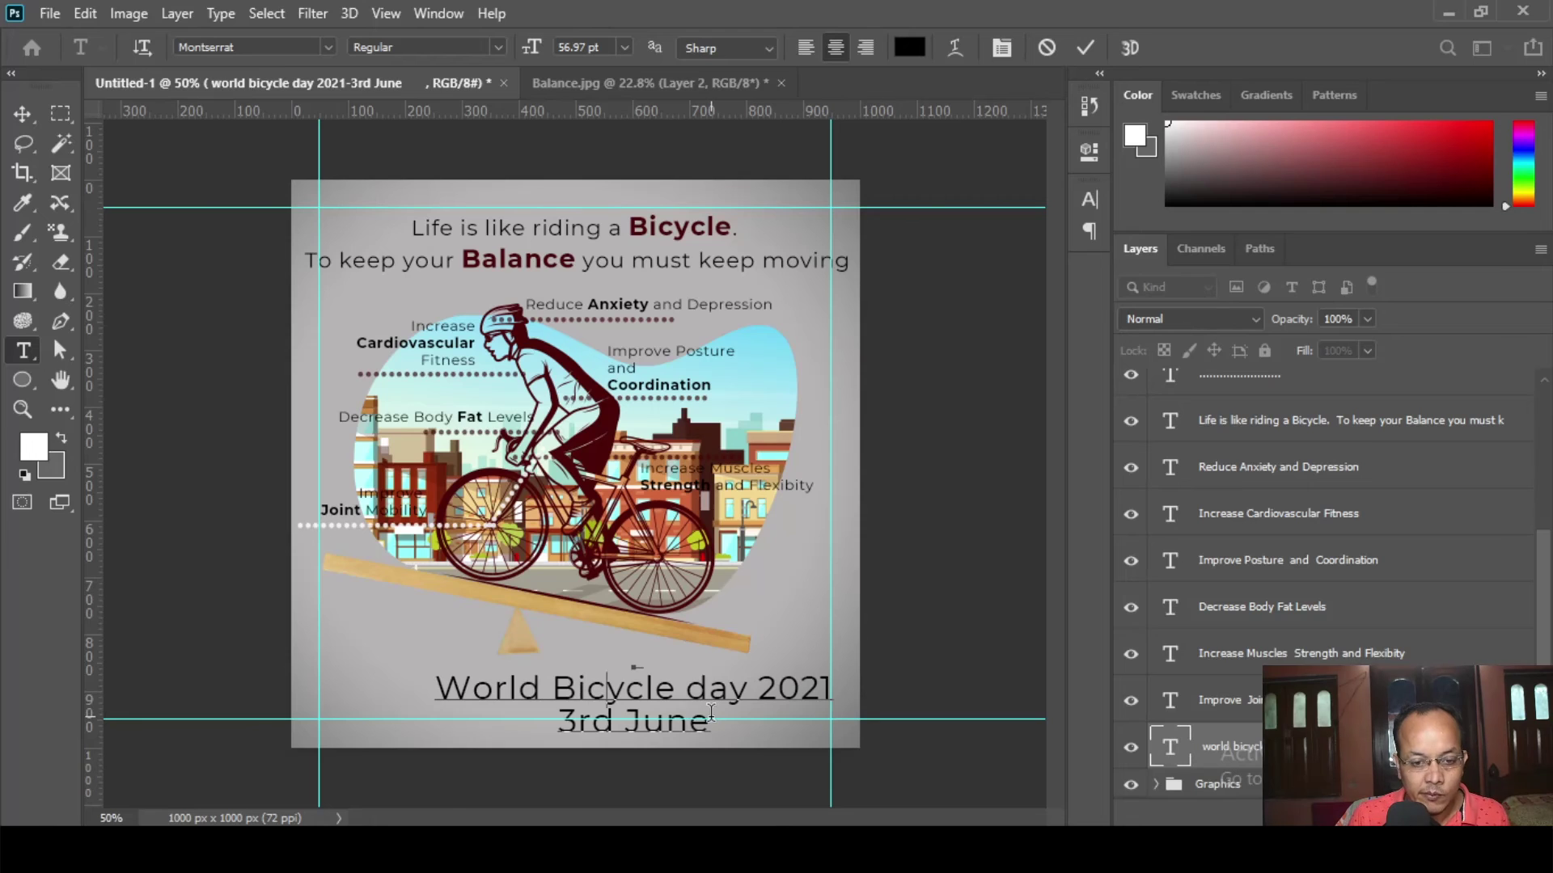
key(Delete)
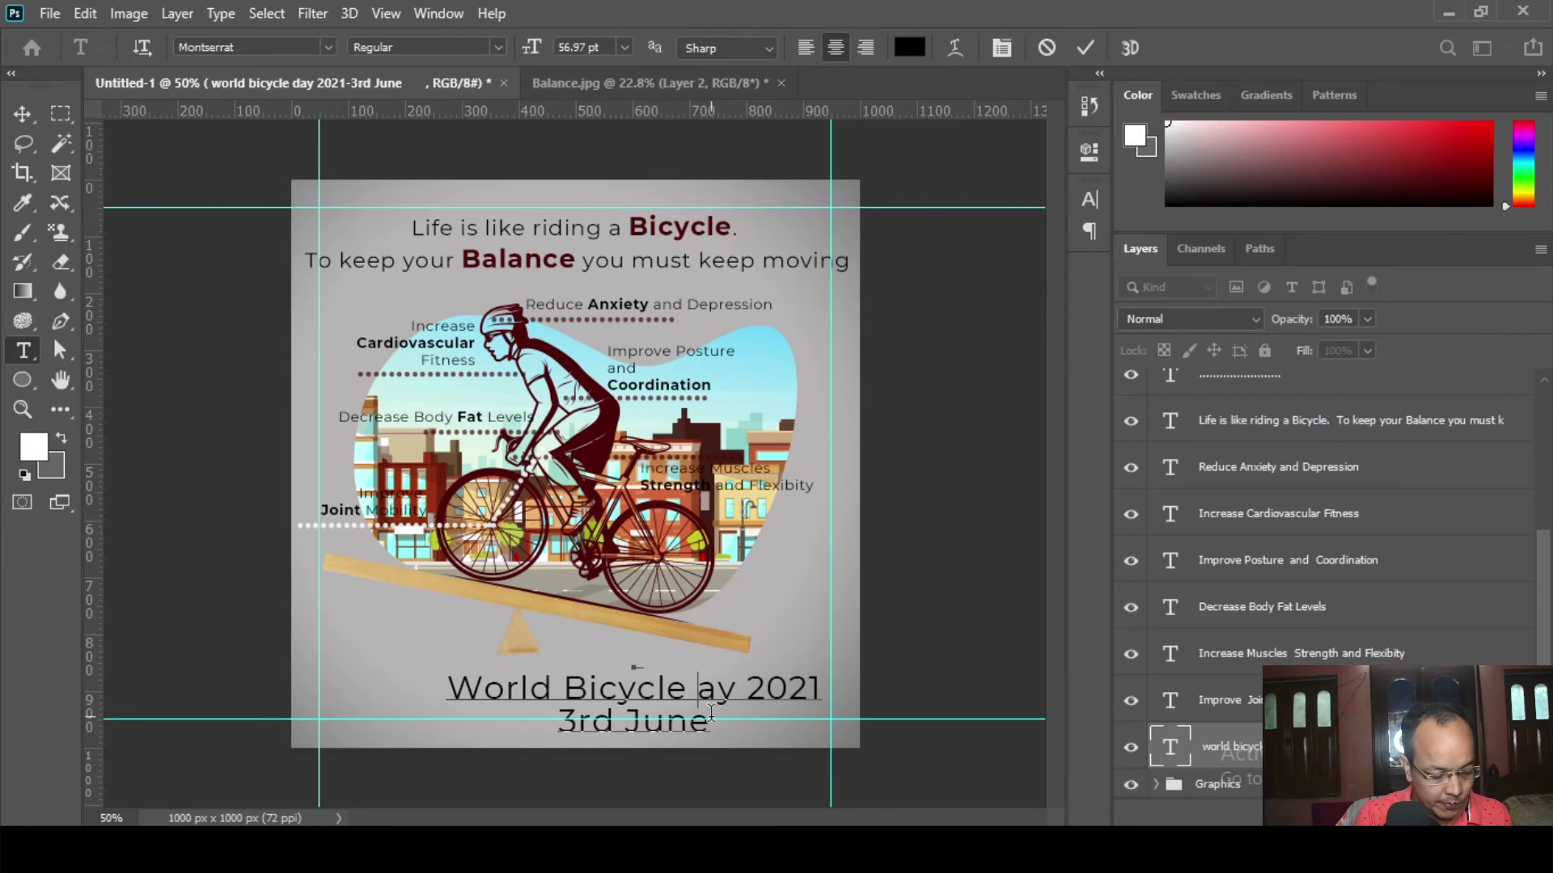
text(D)
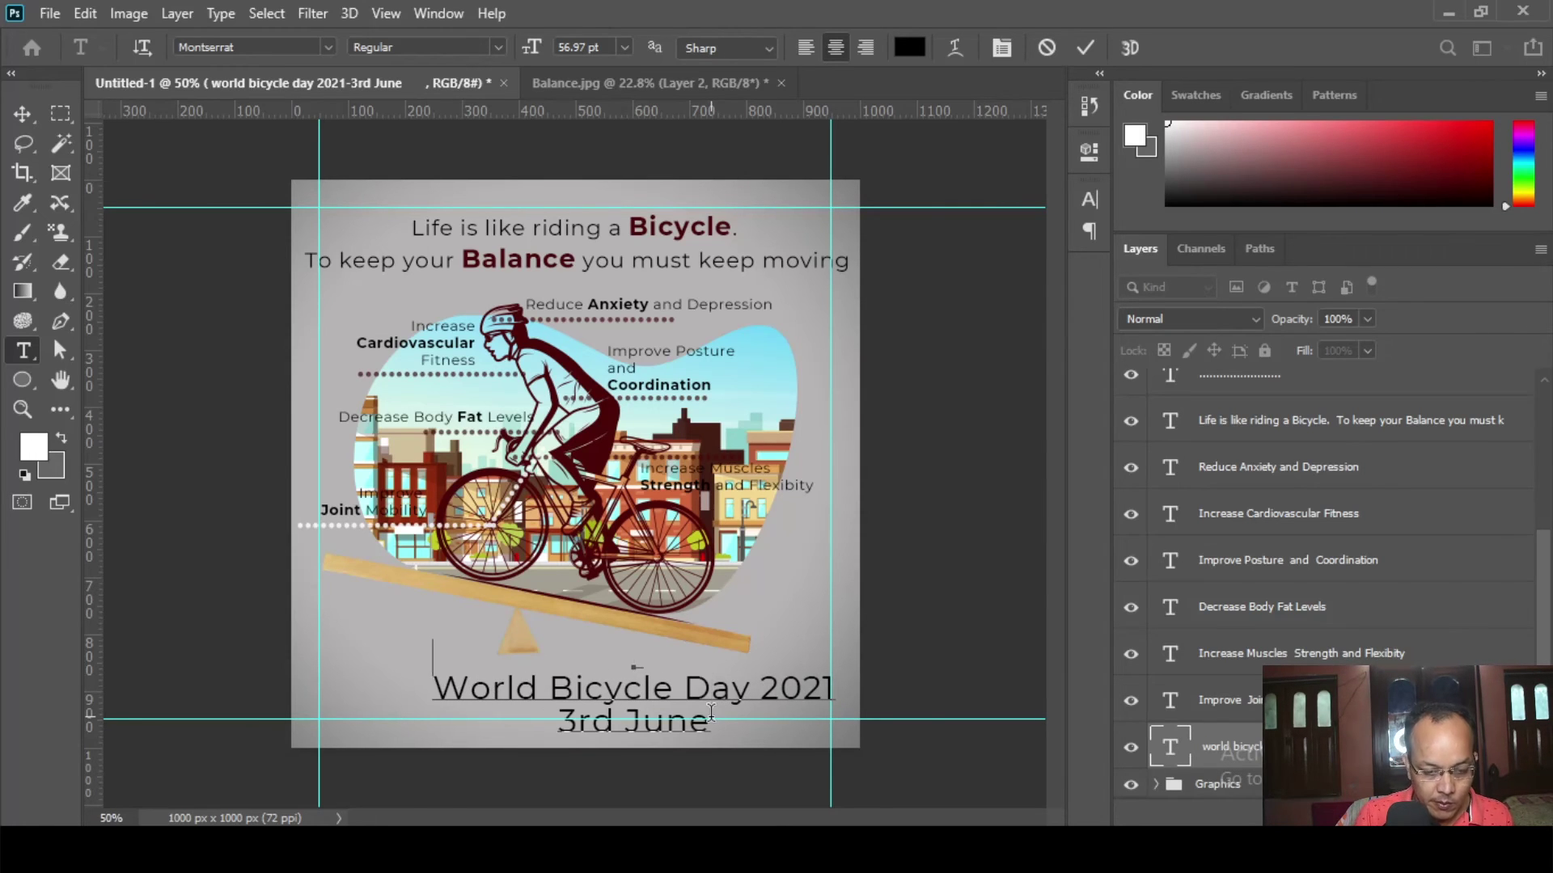
key(Delete)
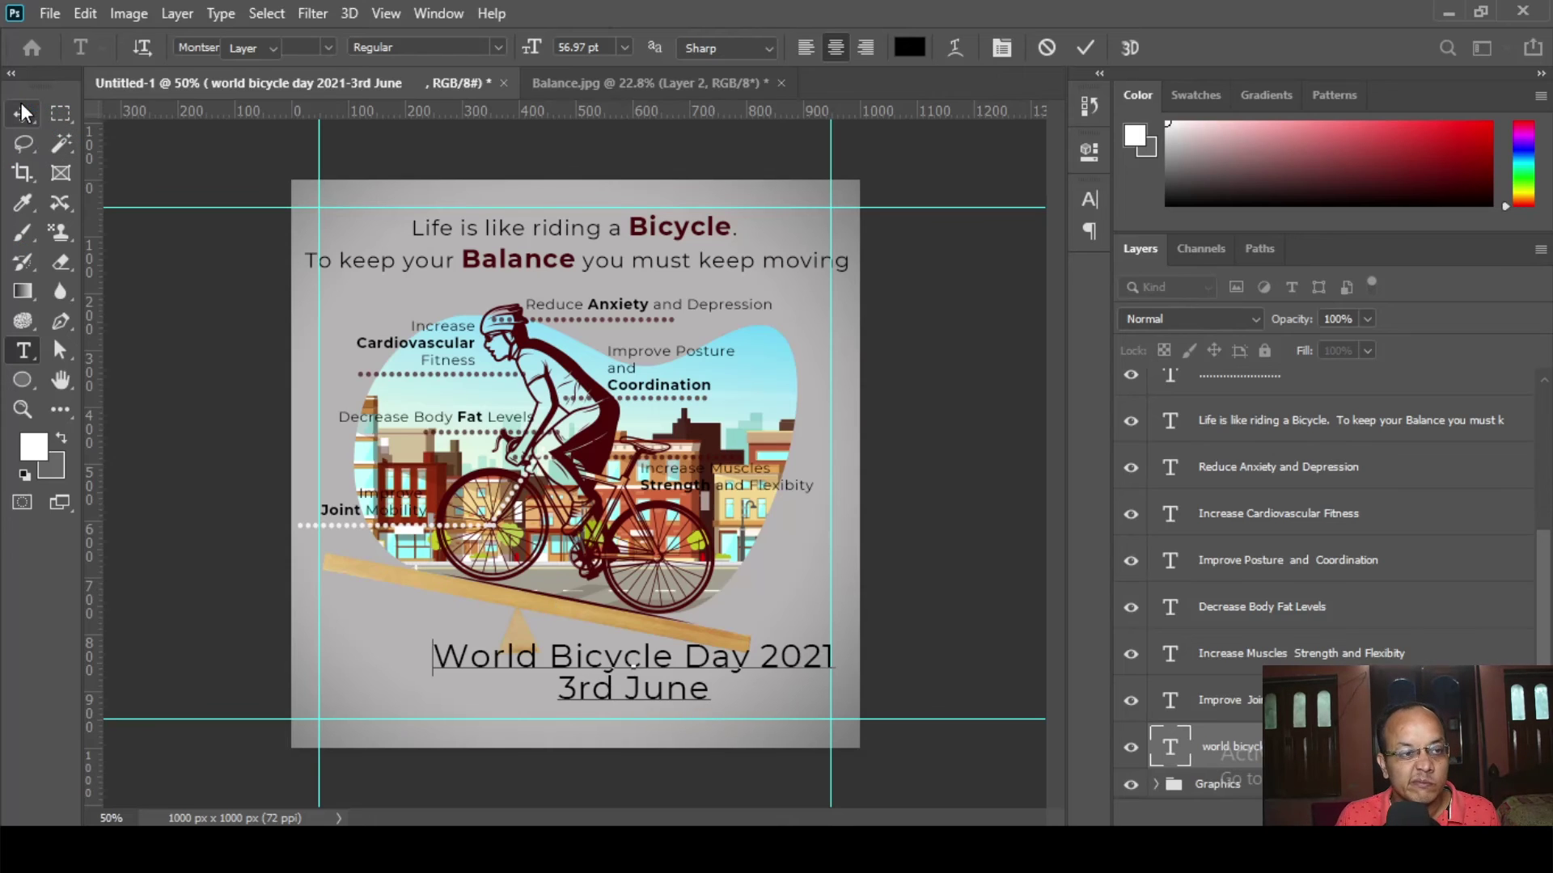
- Centre the event title horizontally on the canvas and deselect the layer
click(23, 113)
click(782, 48)
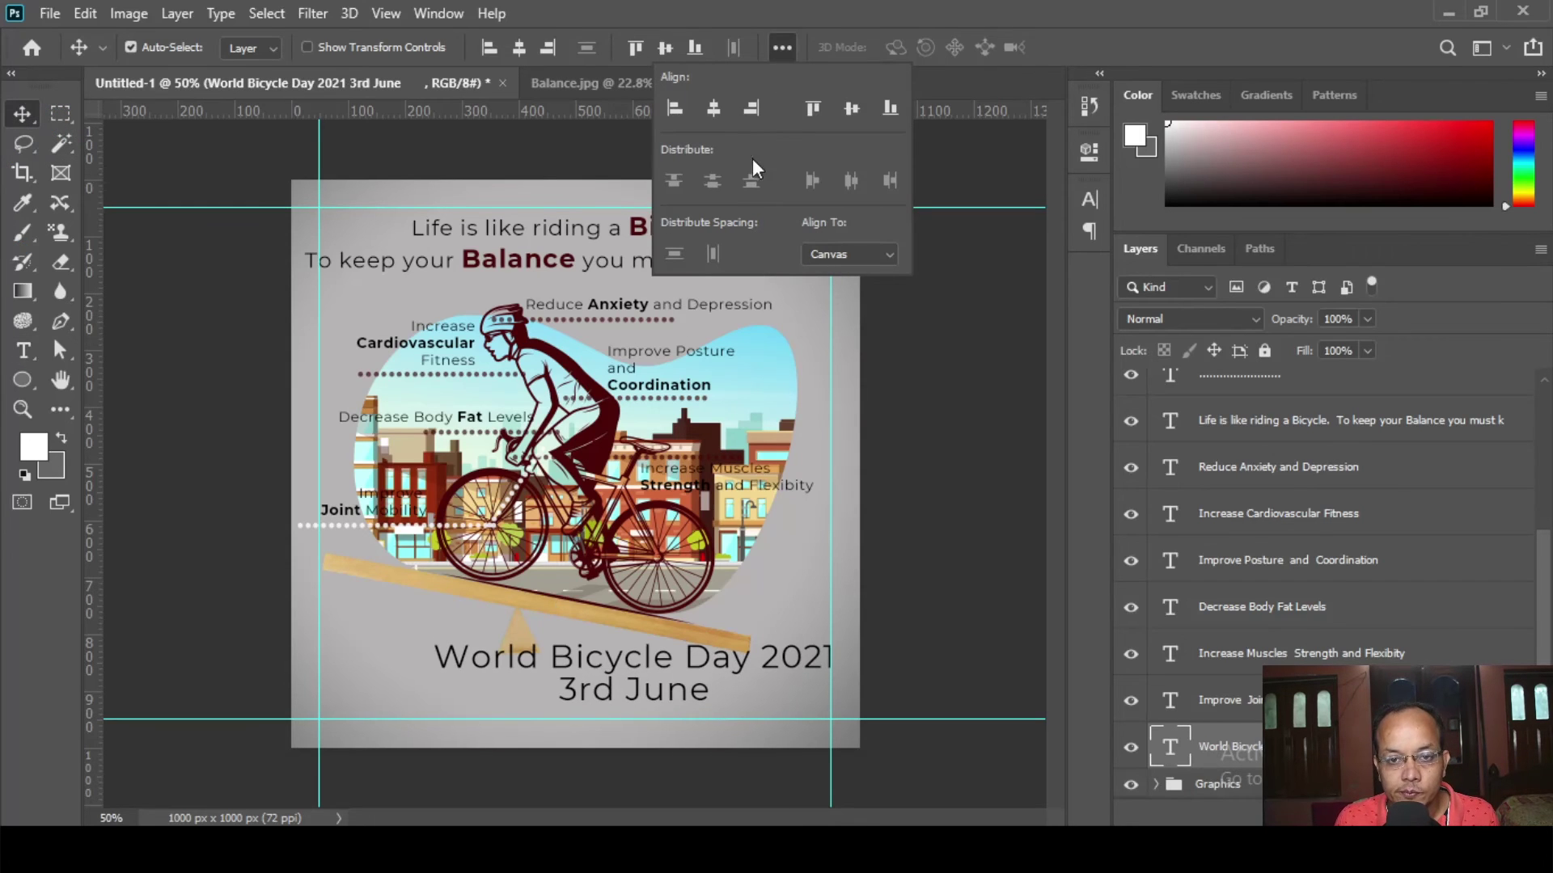
click(713, 109)
click(22, 114)
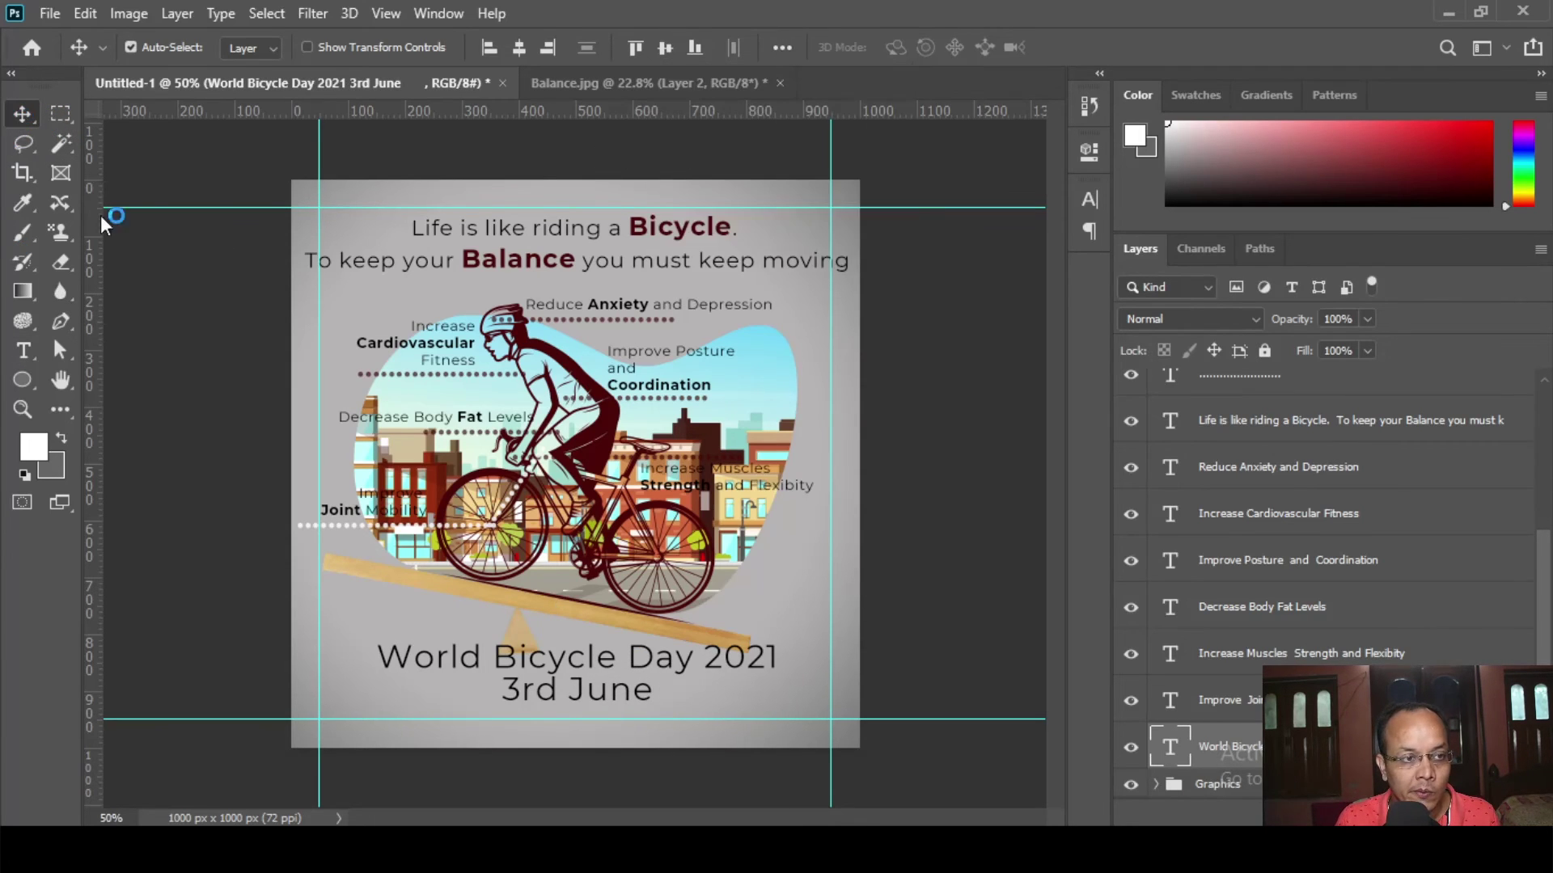
click(377, 384)
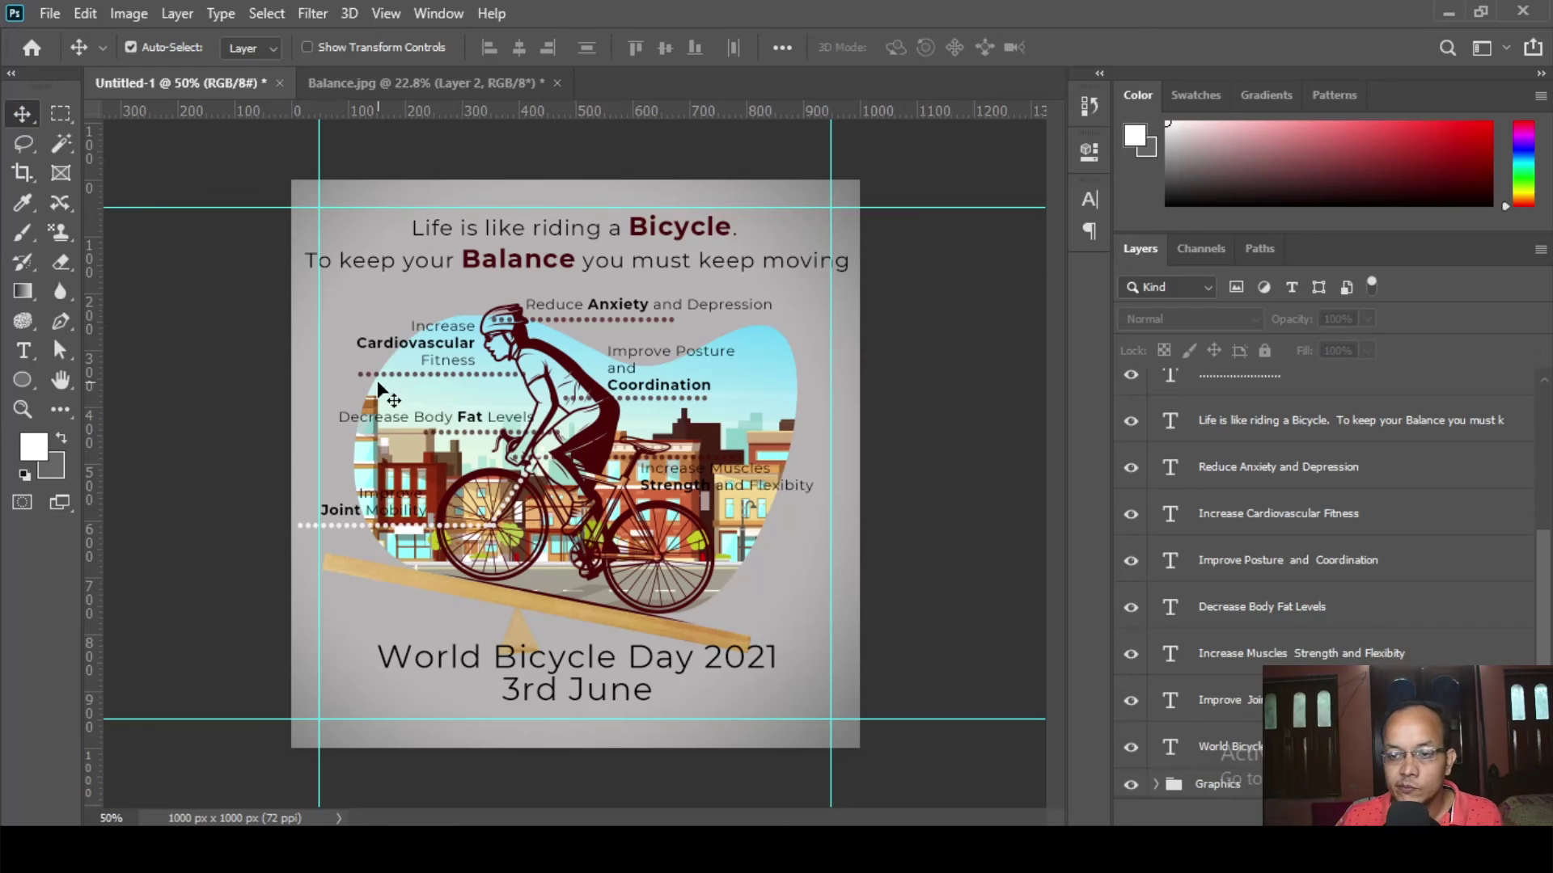
- Nudge the event title about 40 px down so it clears the wooden plank and its support
click(1294, 748)
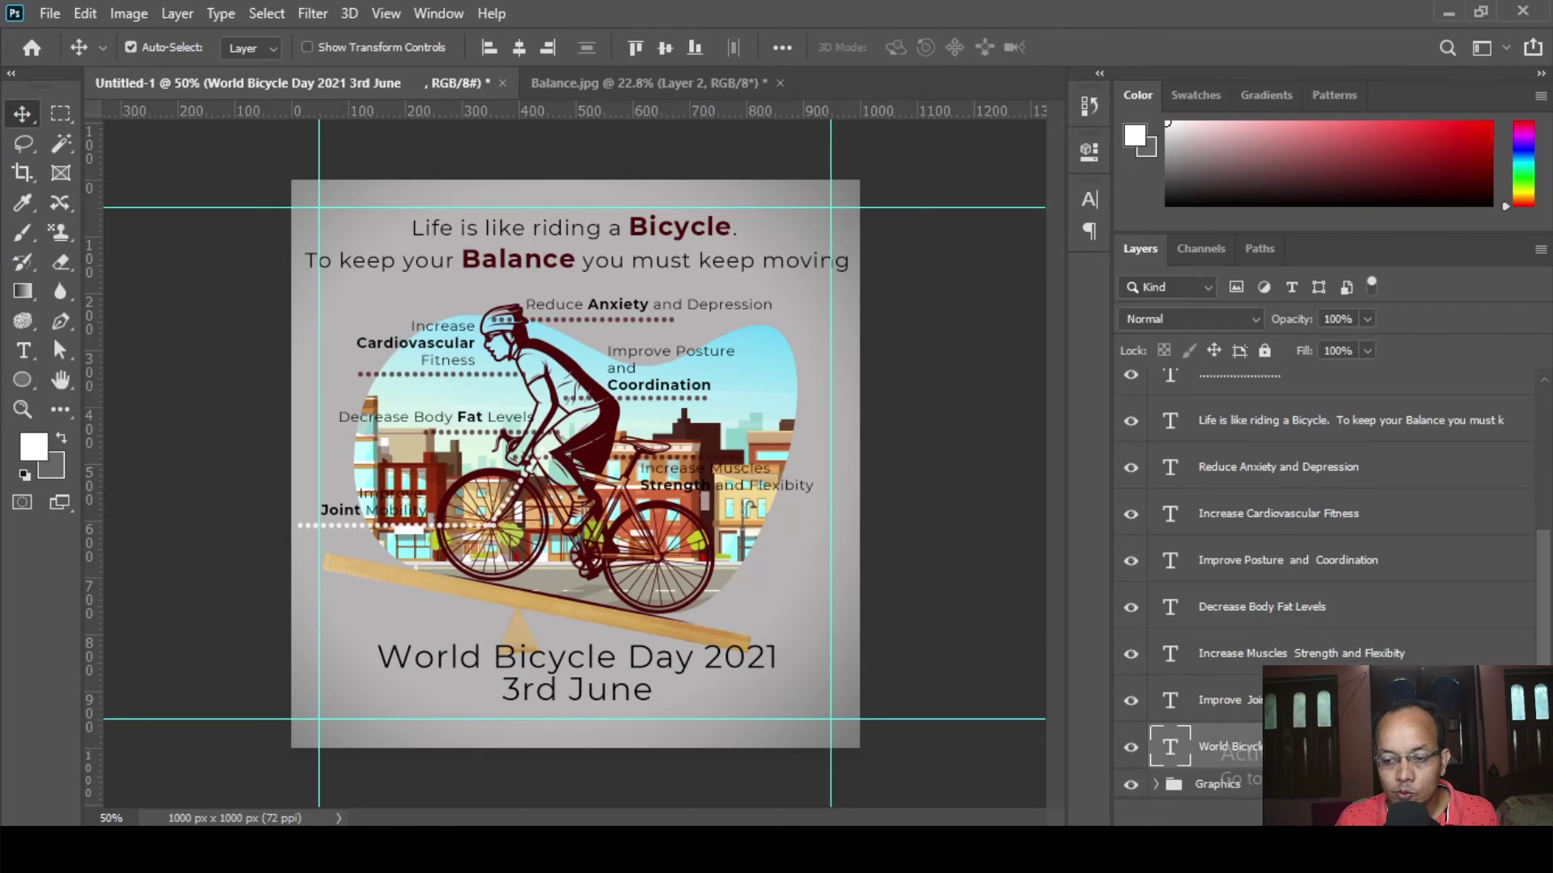
key(shift+Down)
key(shift+Down)
key(shift+Down)
key(shift+Down)
key(shift+Down)
key(shift+Up)
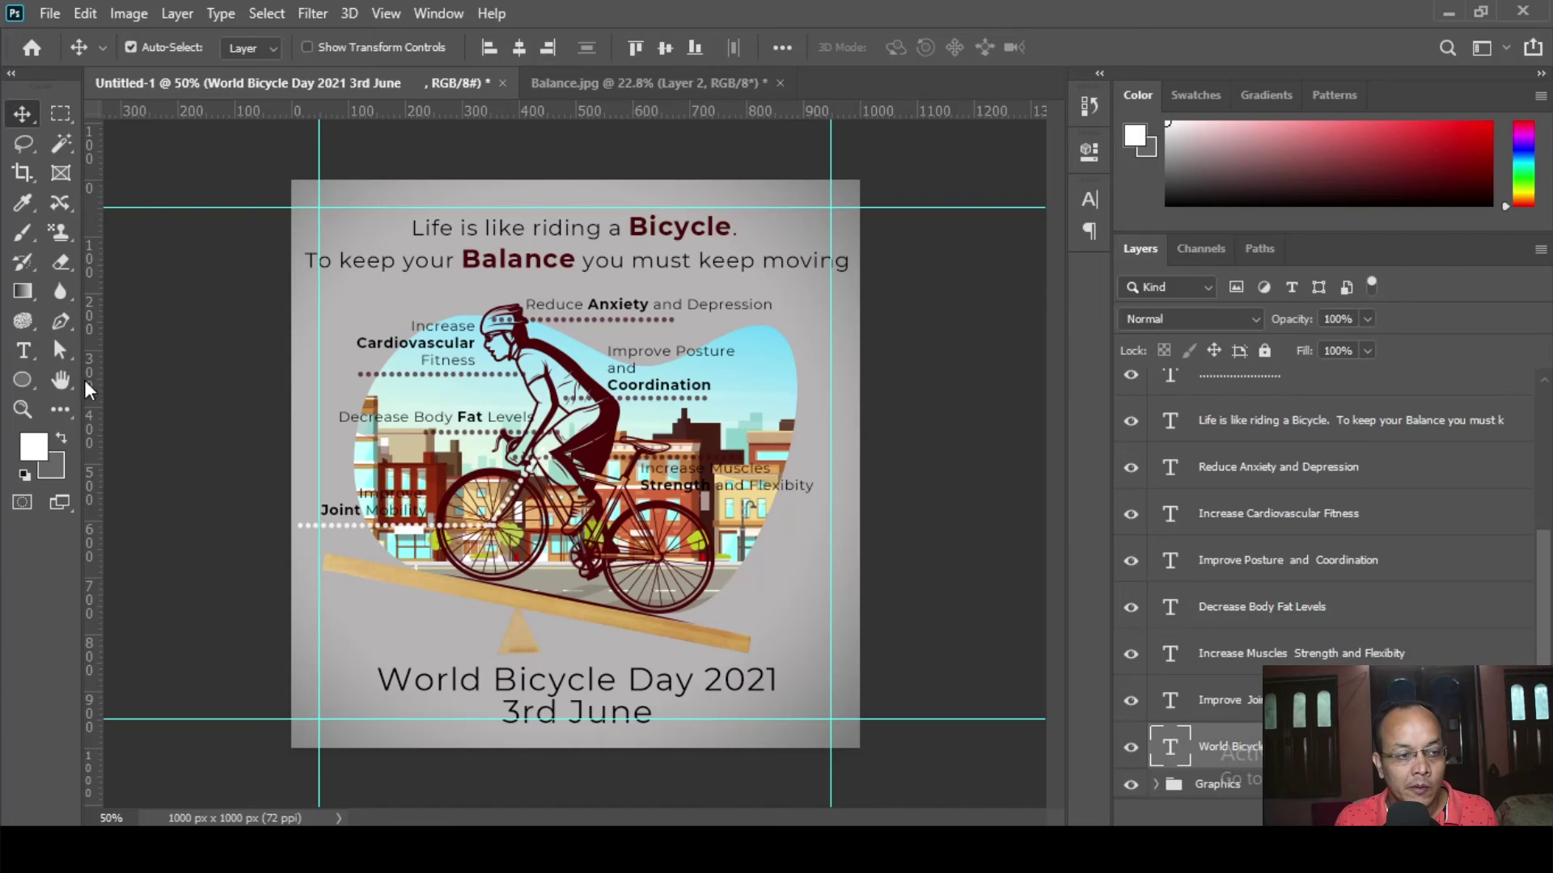
- Delete the trailing blank characters and lines after "3rd June" in the event title and deselect the layer
click(23, 351)
click(611, 711)
key(ctrl+a)
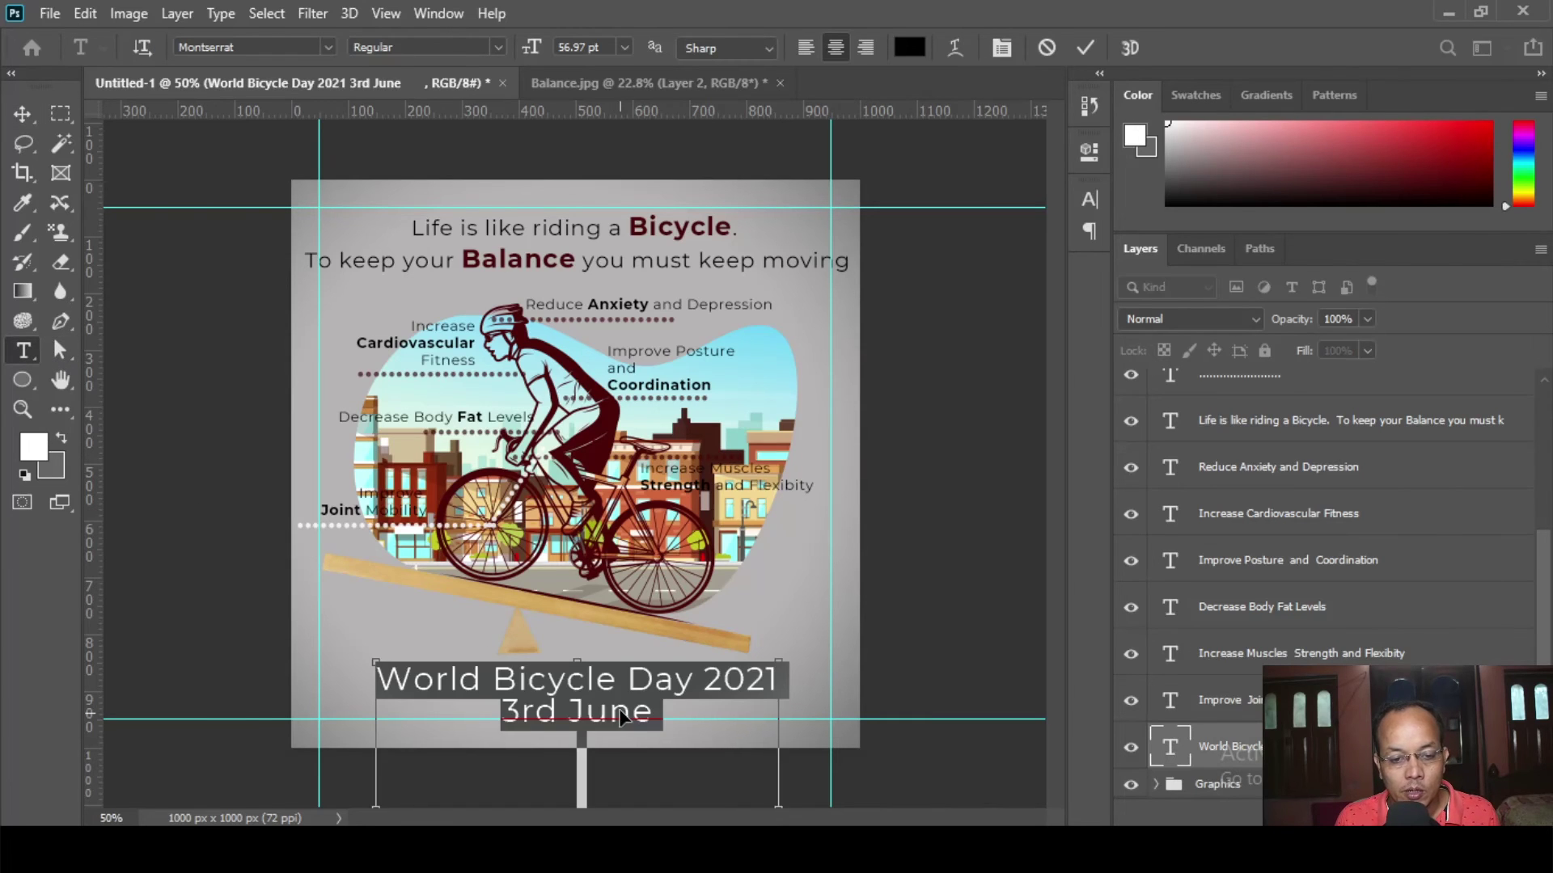
click(655, 714)
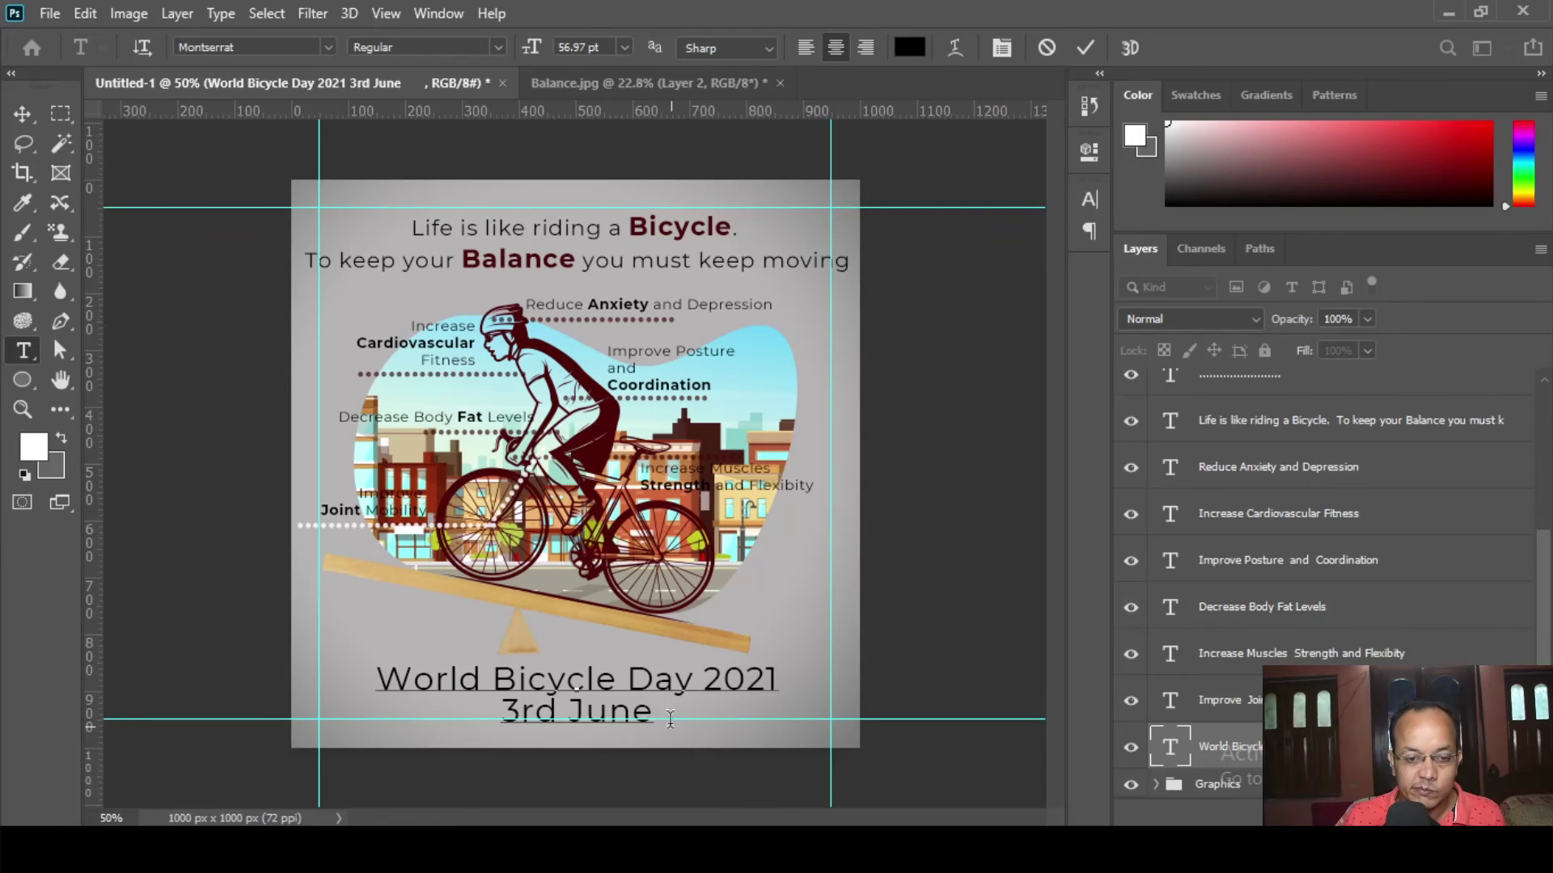
key(ctrl+a)
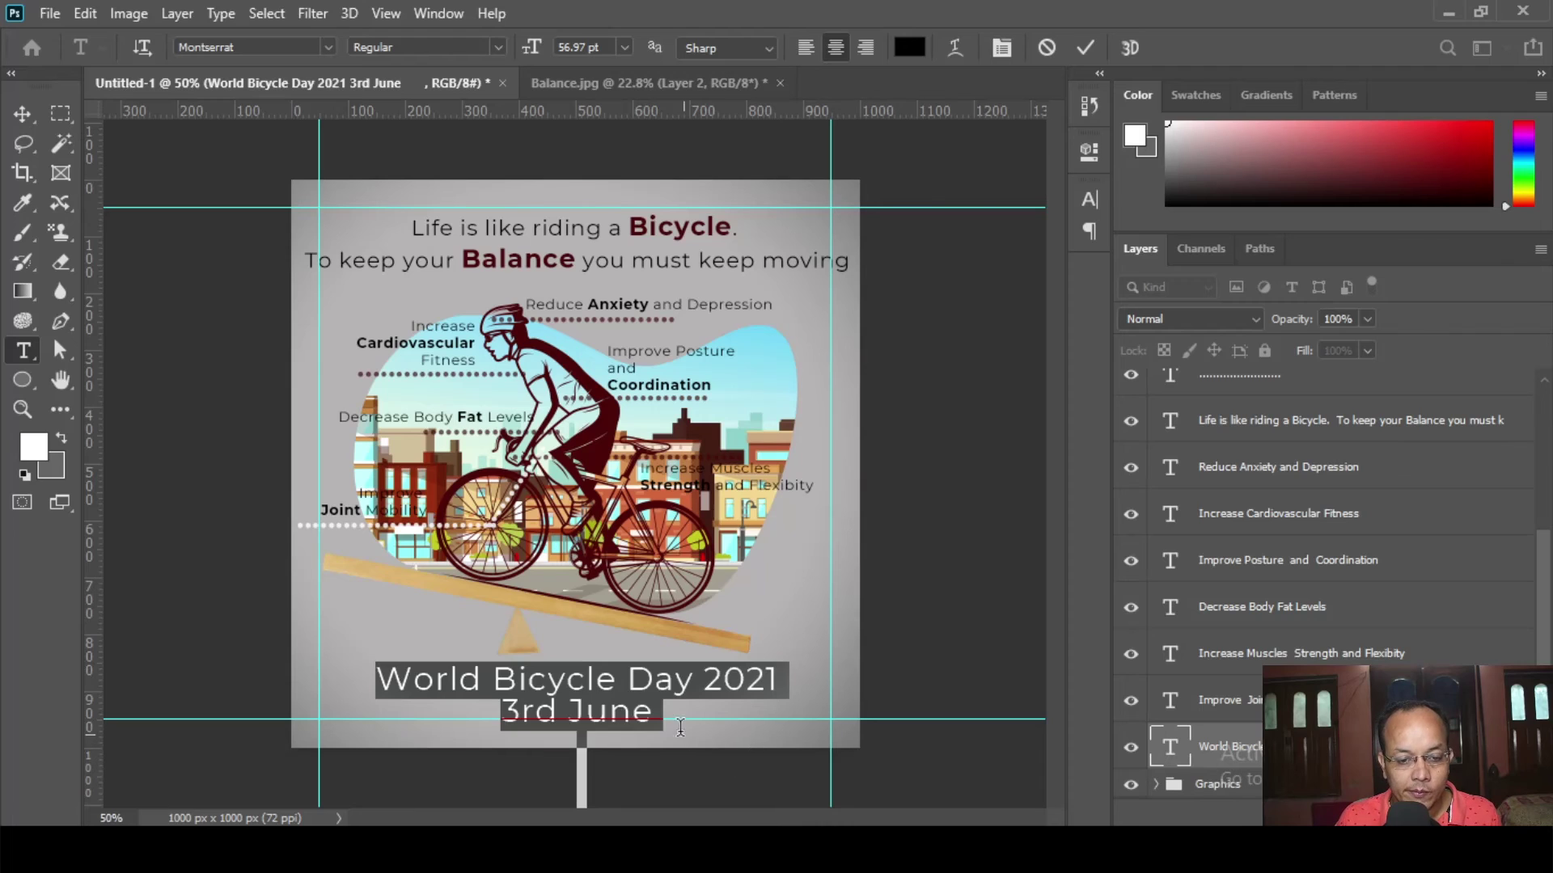
click(657, 715)
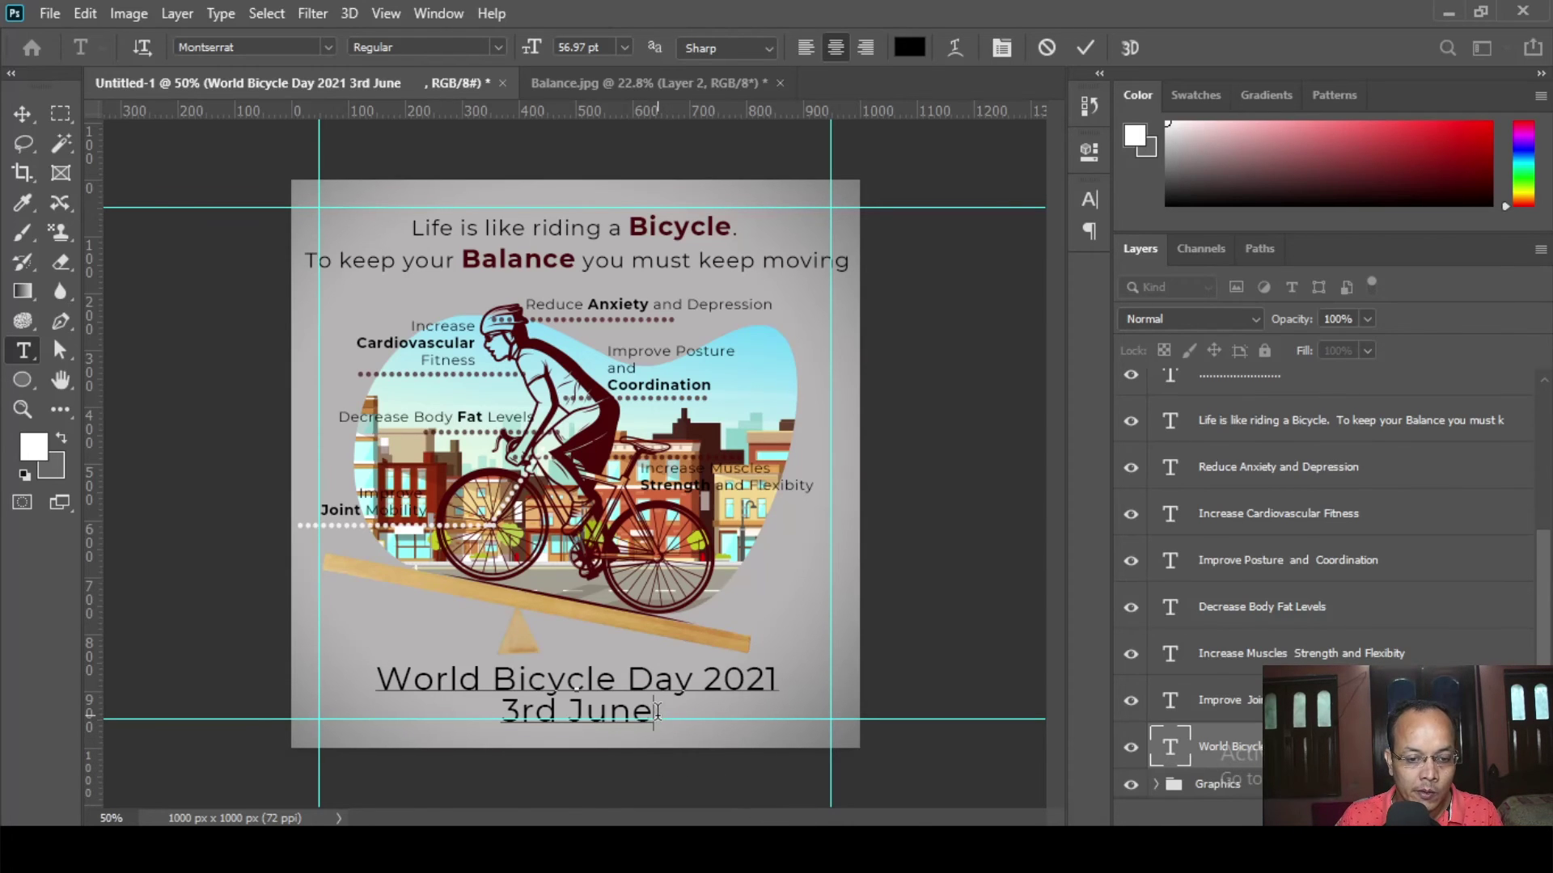
click(22, 115)
key(ctrl+t)
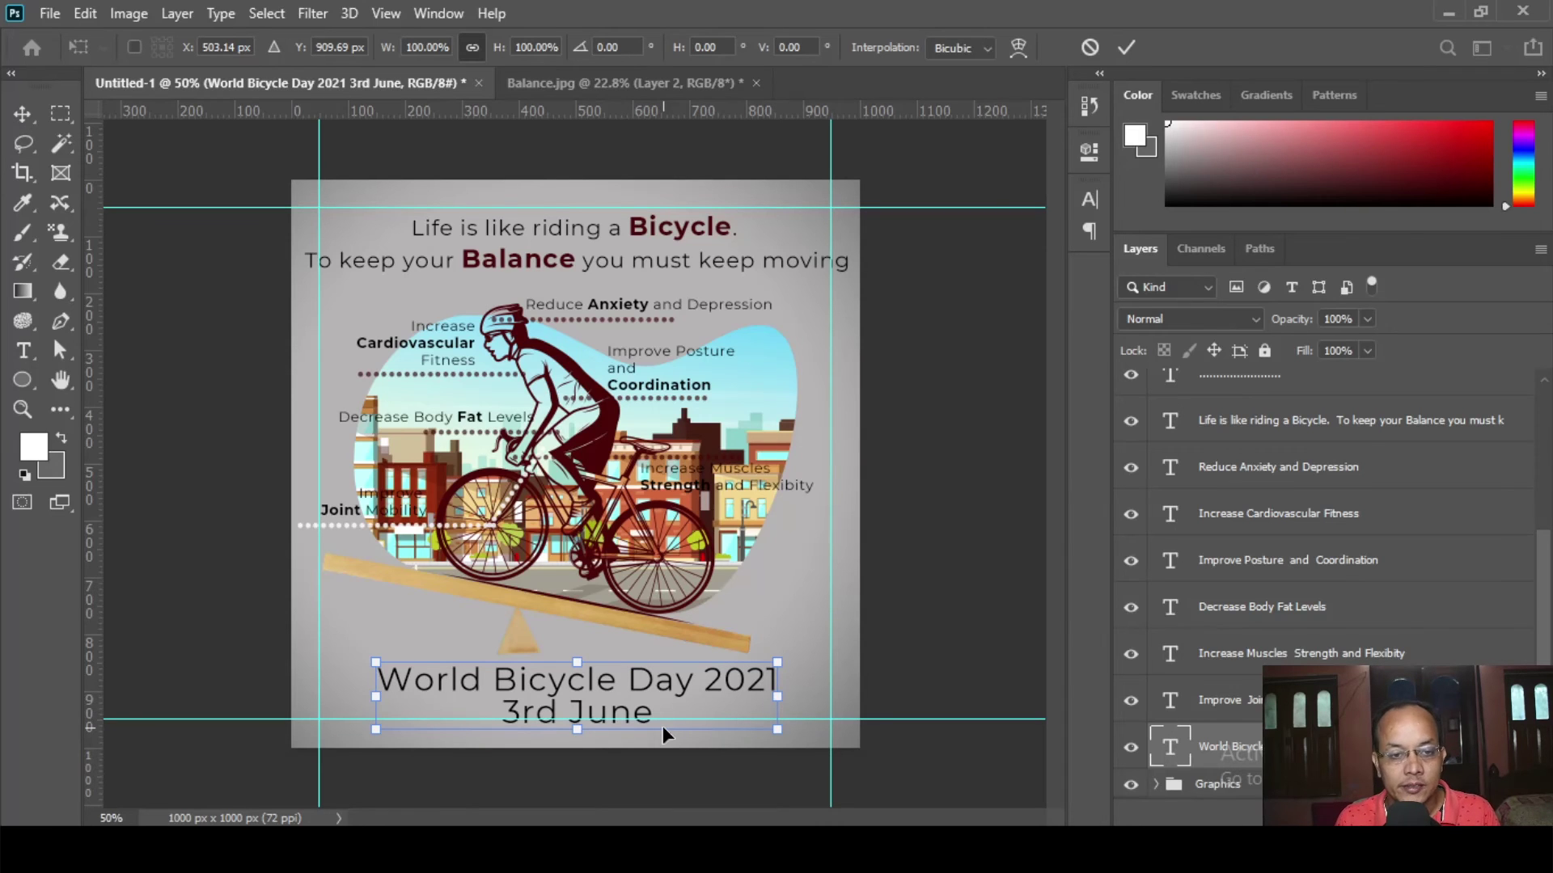
click(22, 115)
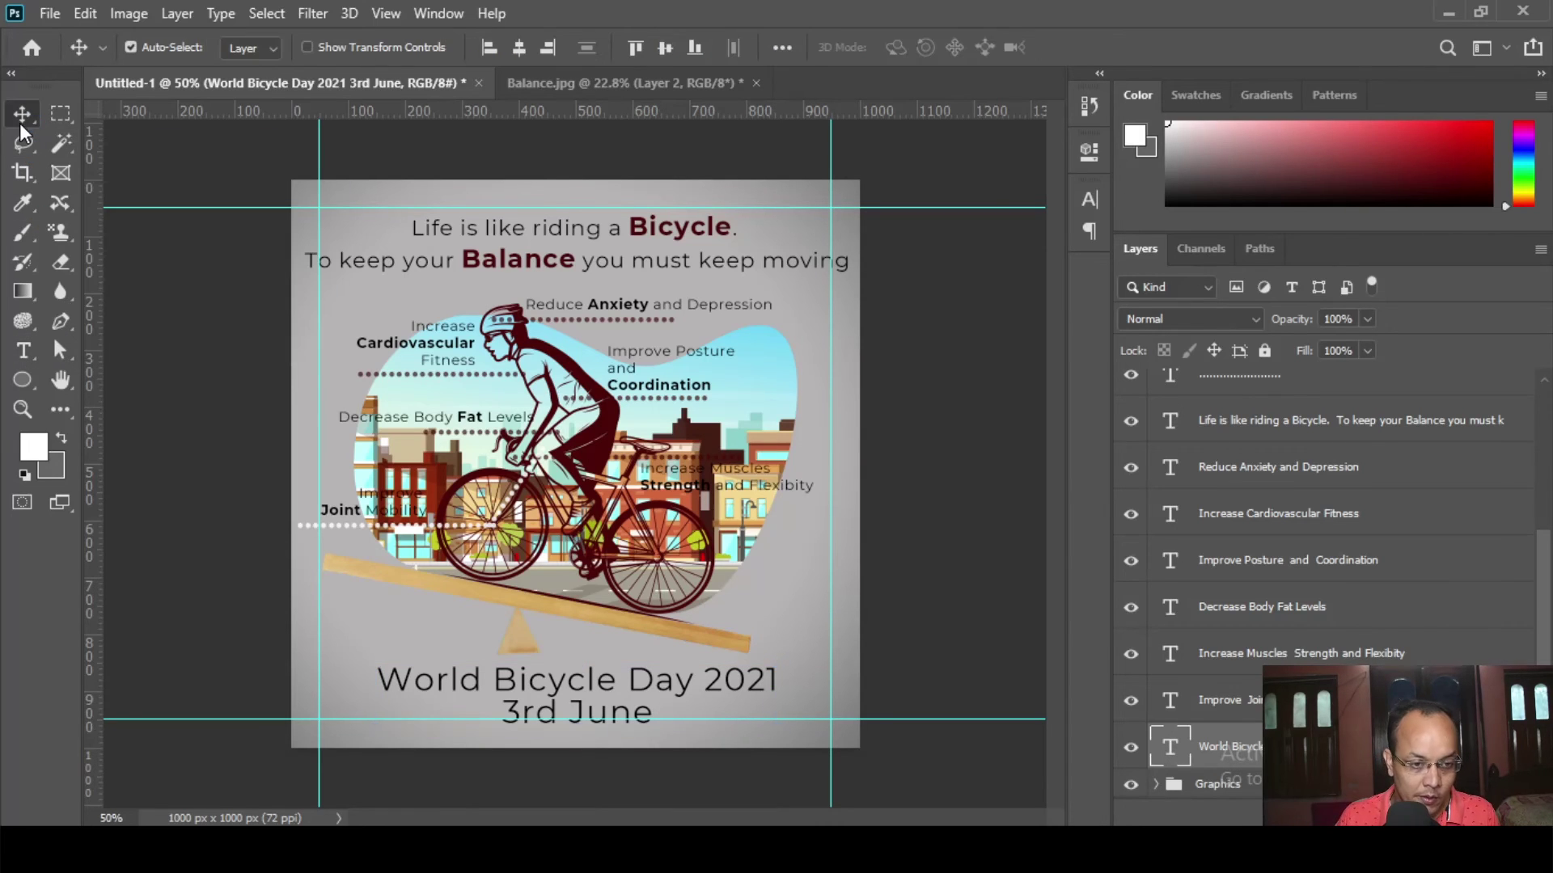
click(362, 596)
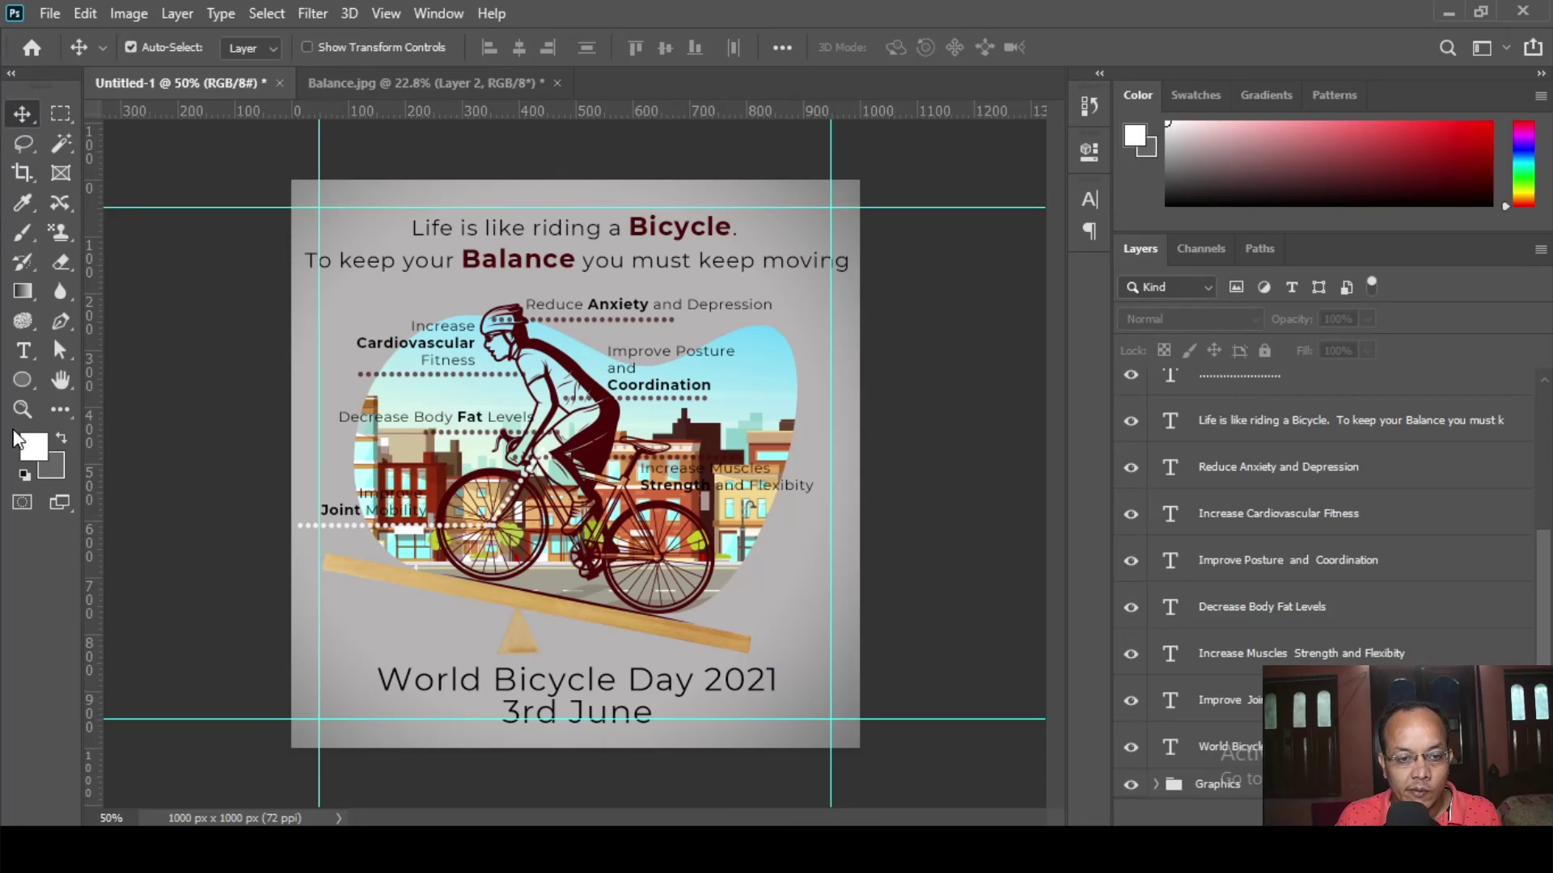
- Recolour the whole "World Bicycle Day 2021 3rd June" title dark green
click(23, 354)
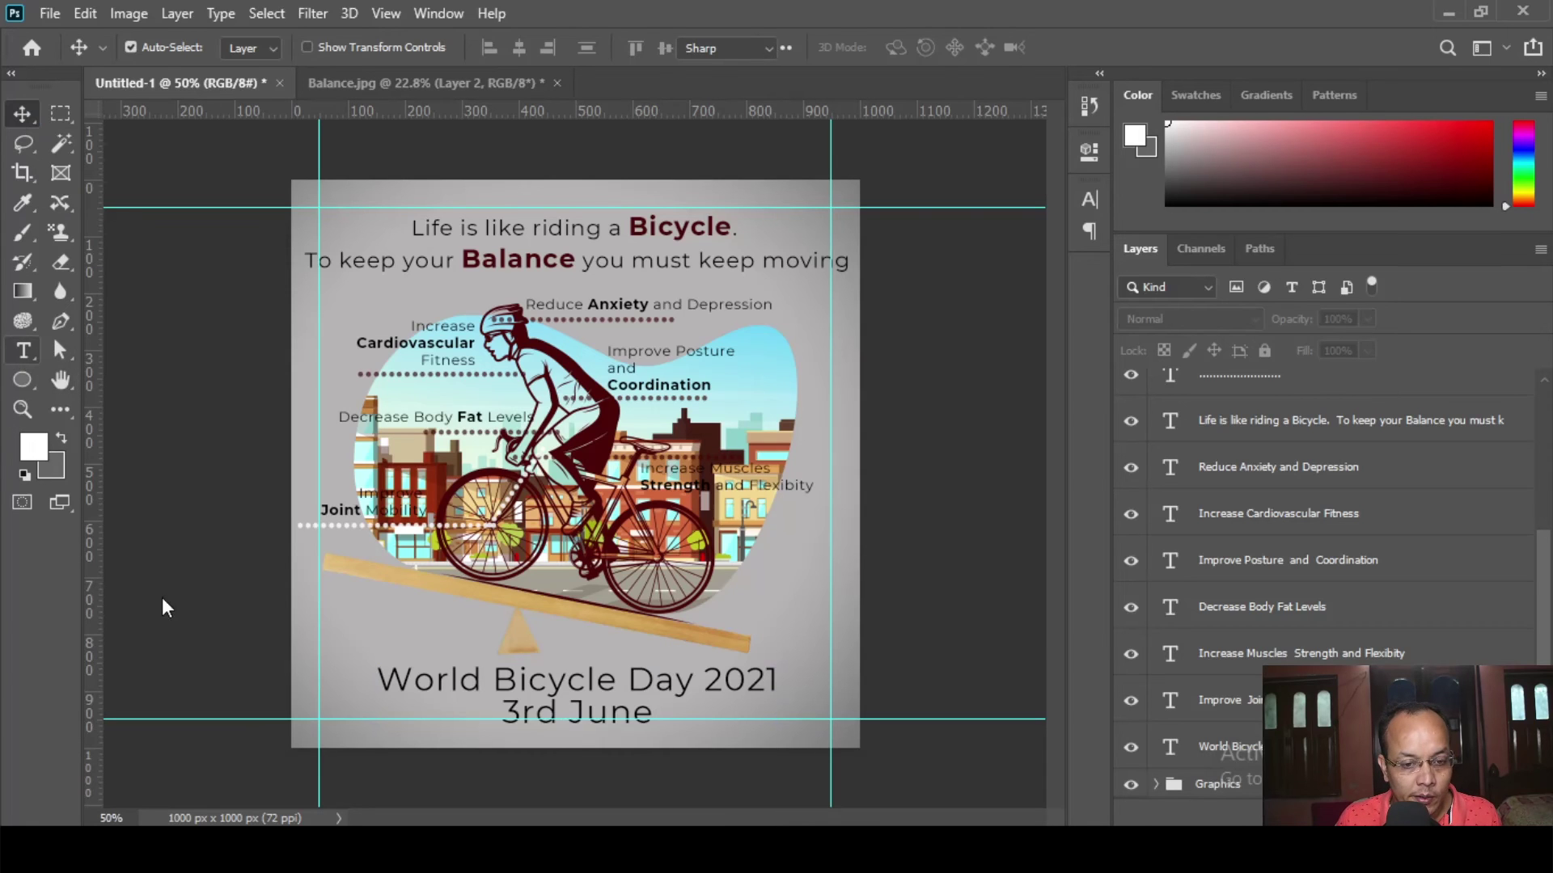
click(564, 702)
key(ctrl+a)
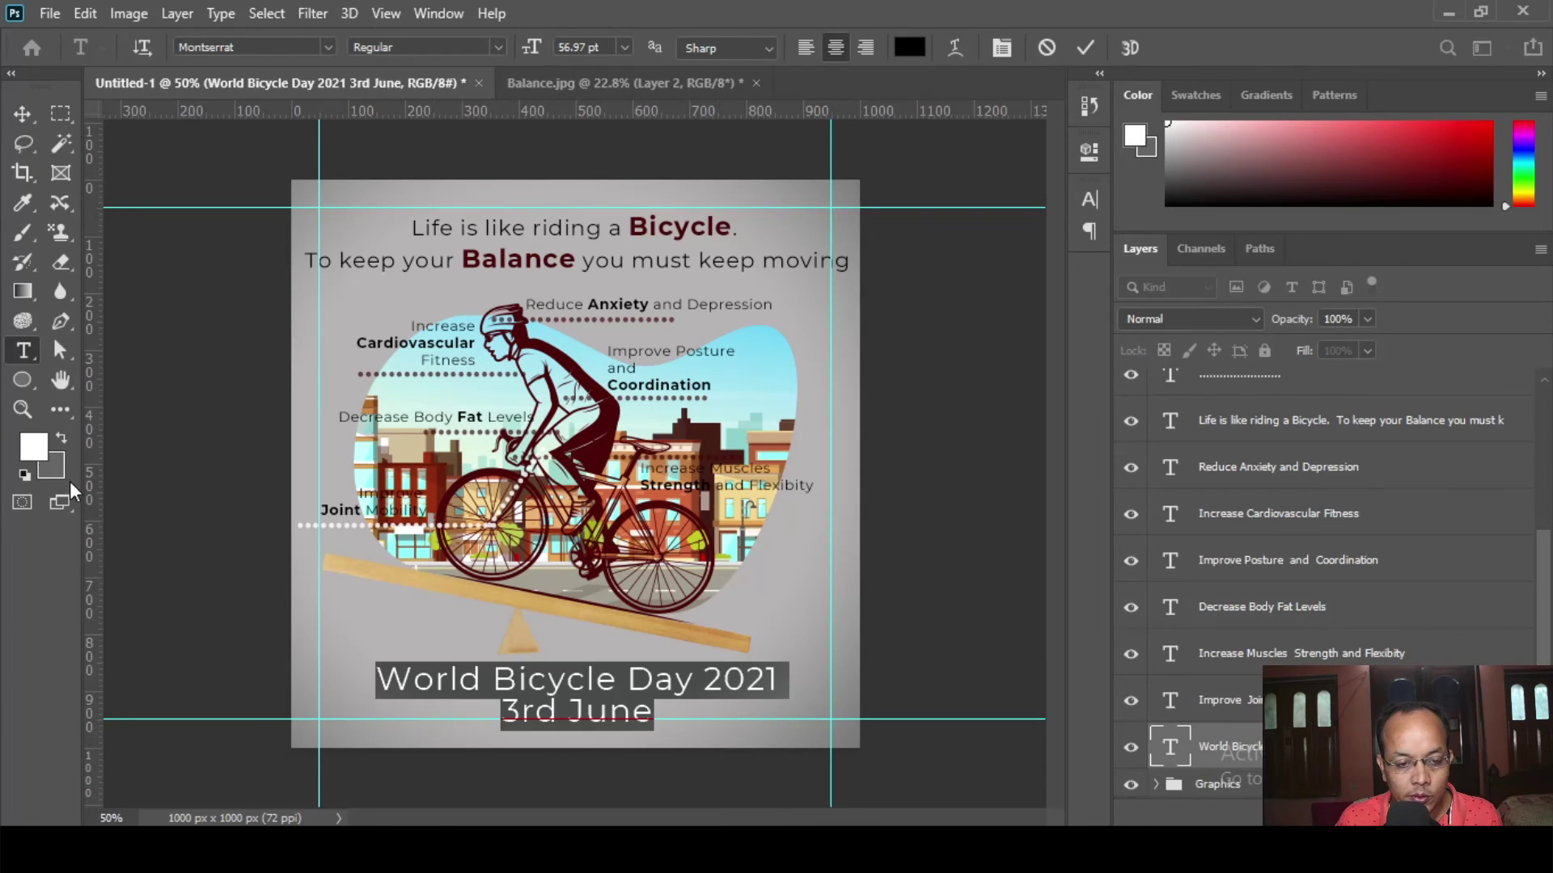
click(34, 446)
click(336, 633)
mouse_move(284, 596)
mouse_down()
mouse_move(301, 689)
mouse_move(300, 671)
mouse_up()
click(511, 424)
click(23, 114)
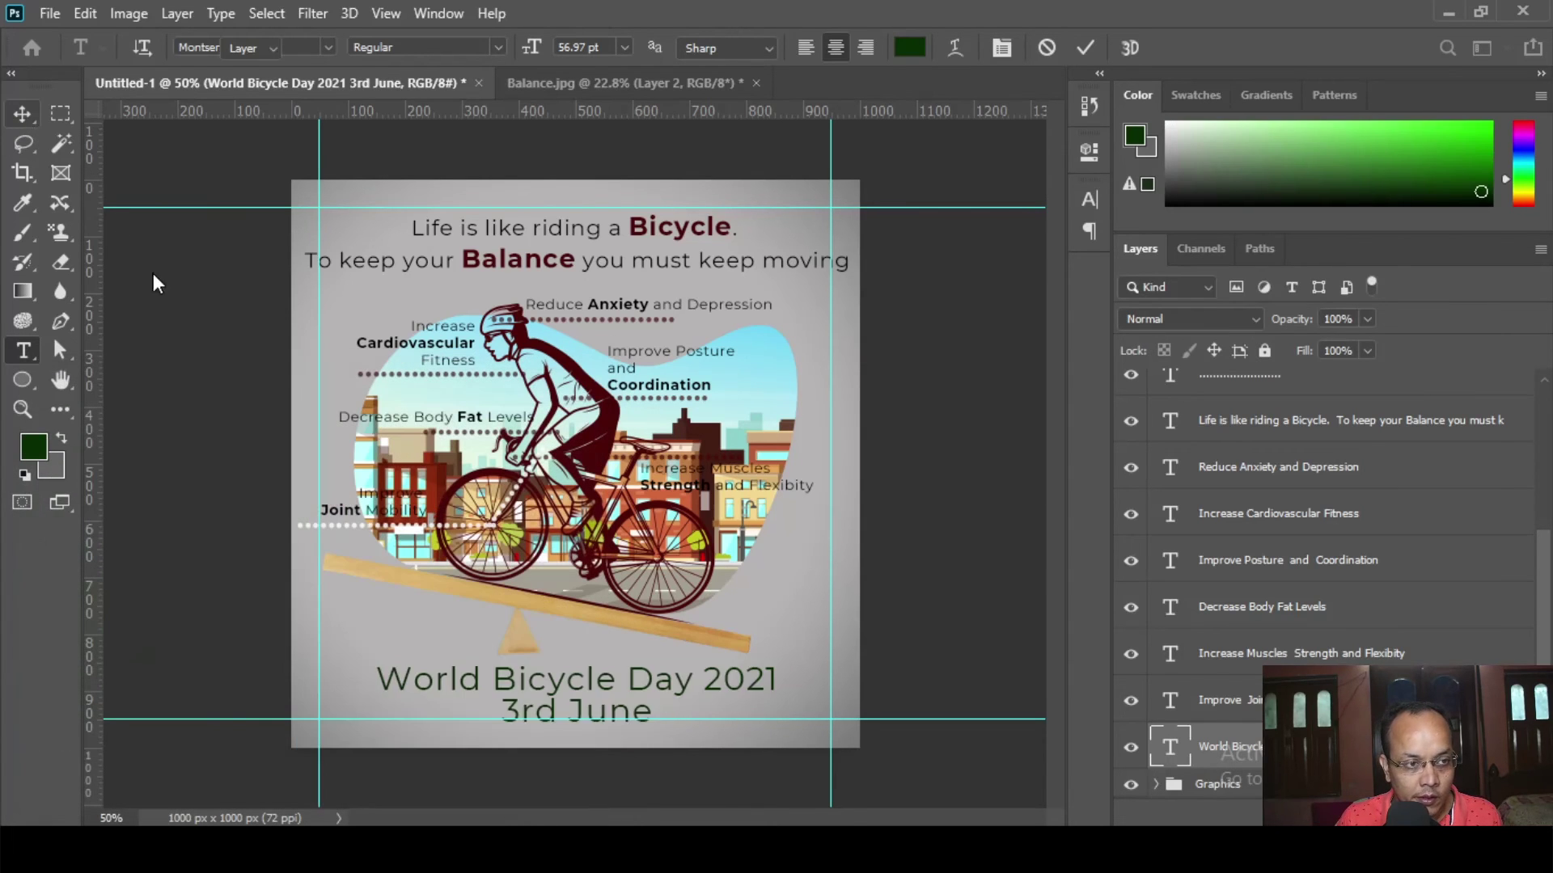
- Set the font style of the whole event title to Medium
click(22, 351)
click(489, 693)
key(ctrl+a)
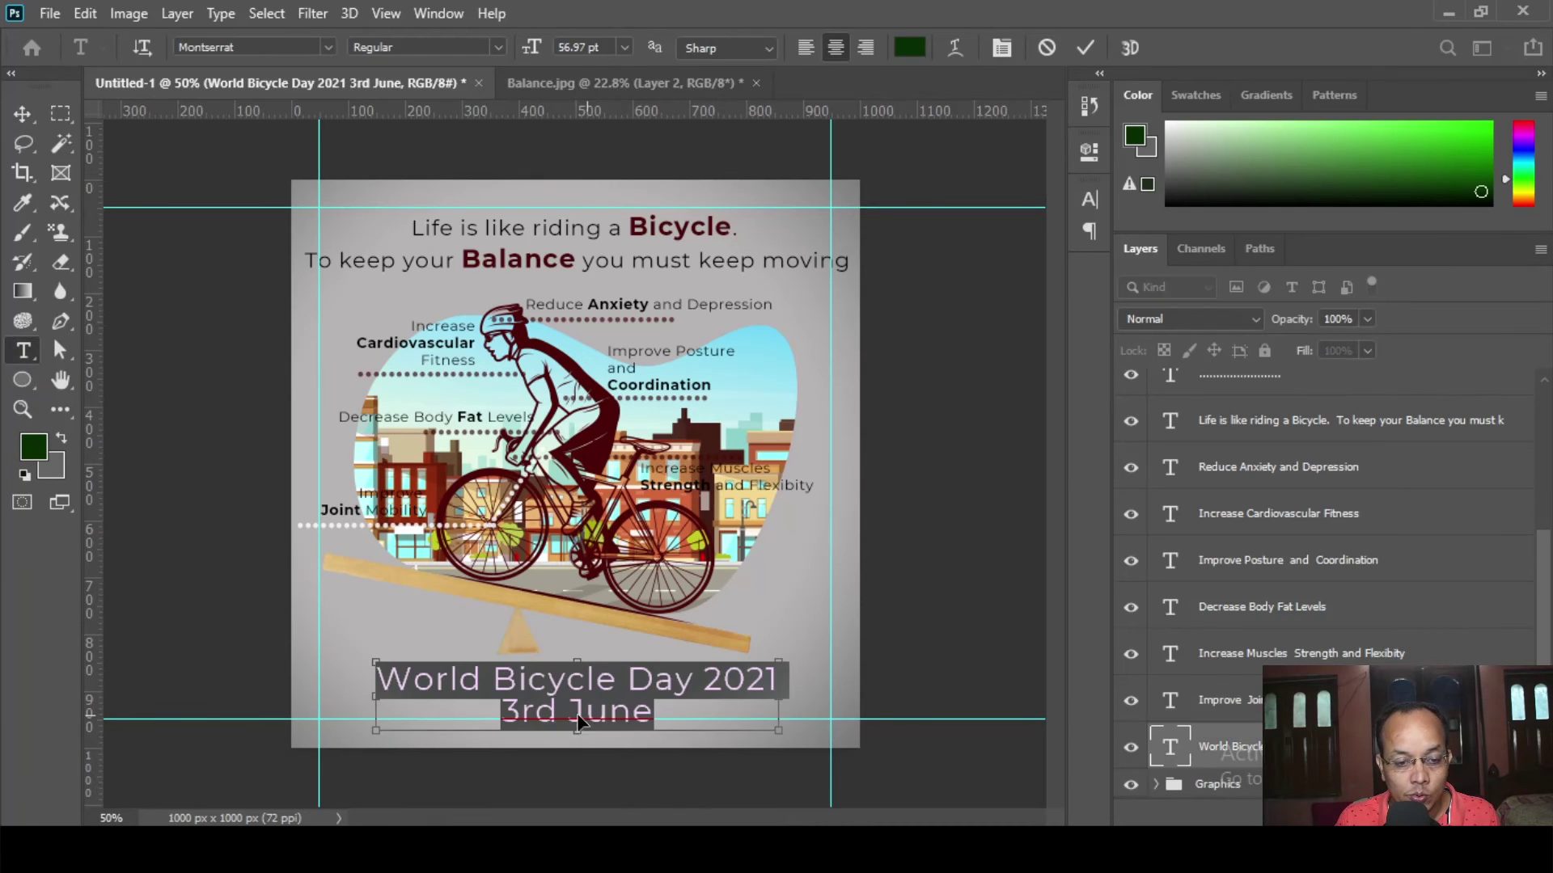
click(485, 45)
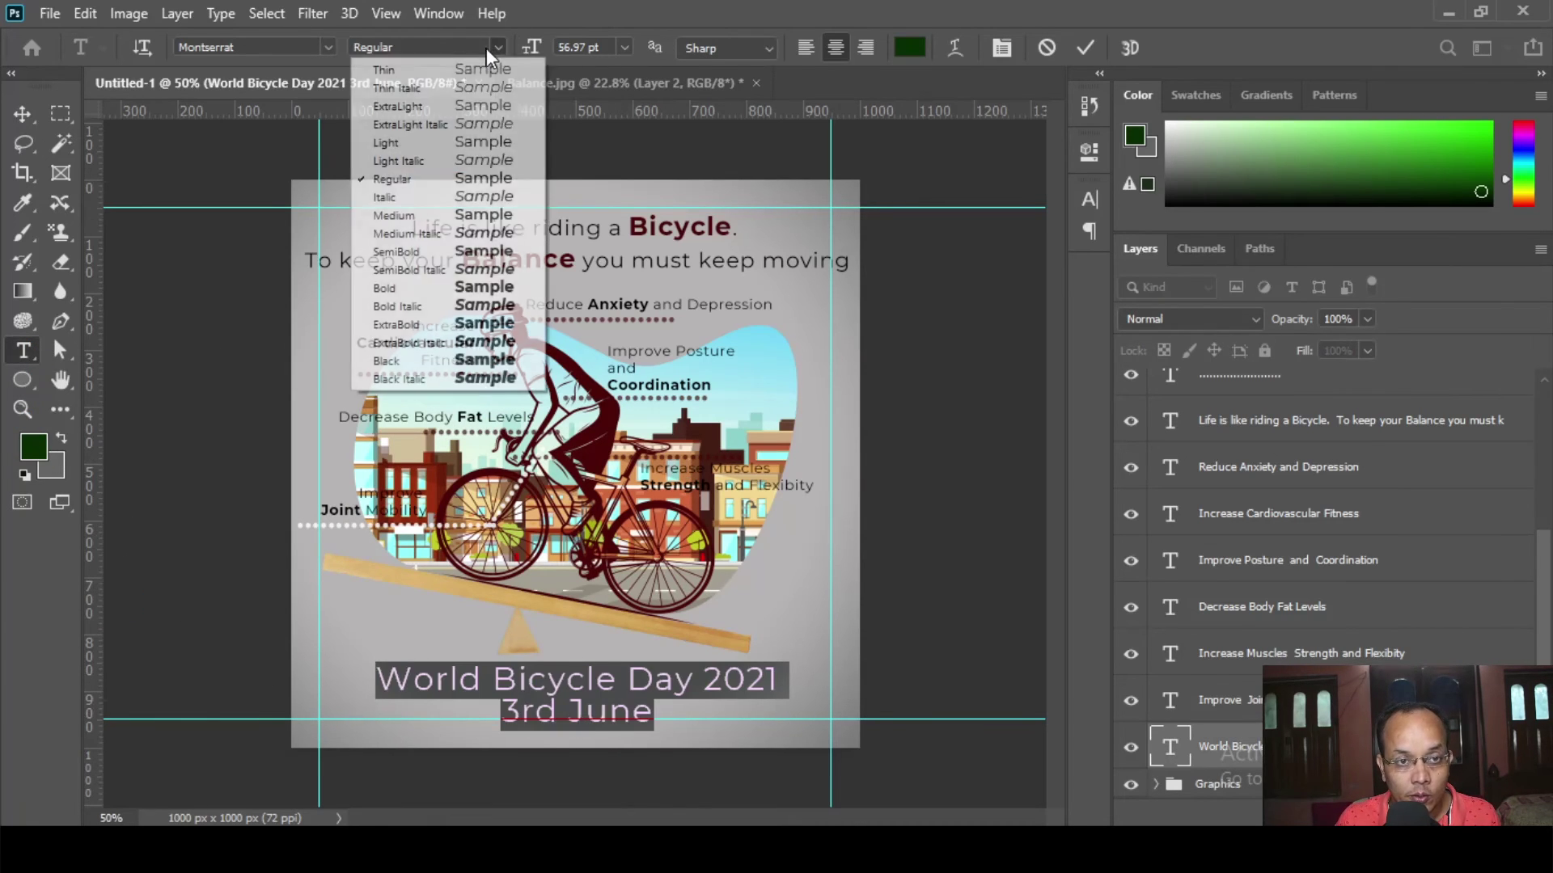
click(407, 217)
click(22, 114)
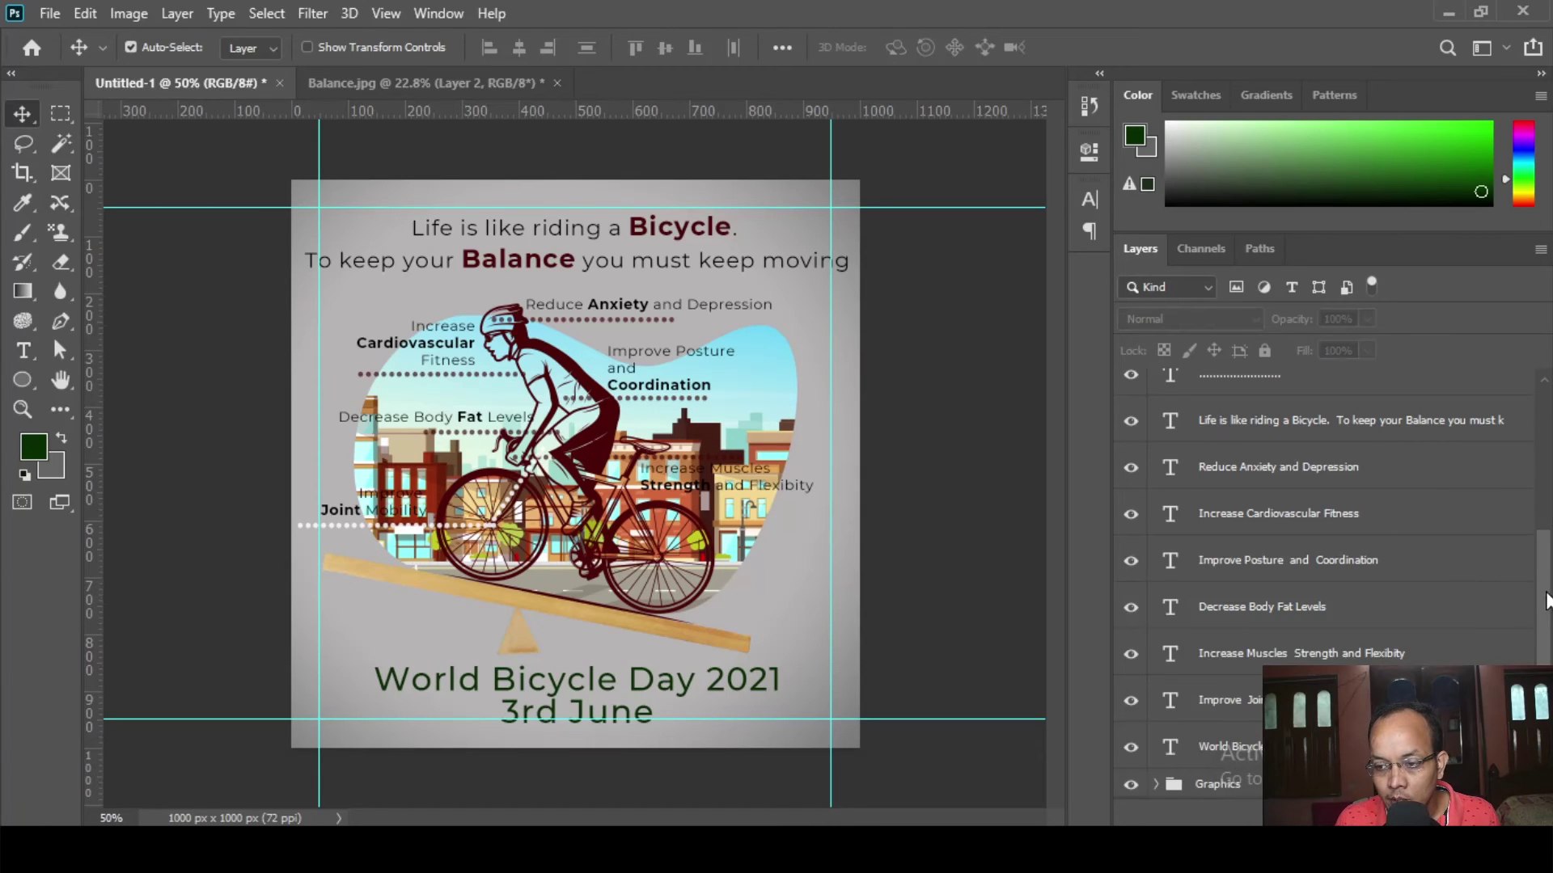
- Group all layers from the topmost dotted line down to the World Bicycle Day title
drag(1546, 600, 1545, 436)
click(1391, 395)
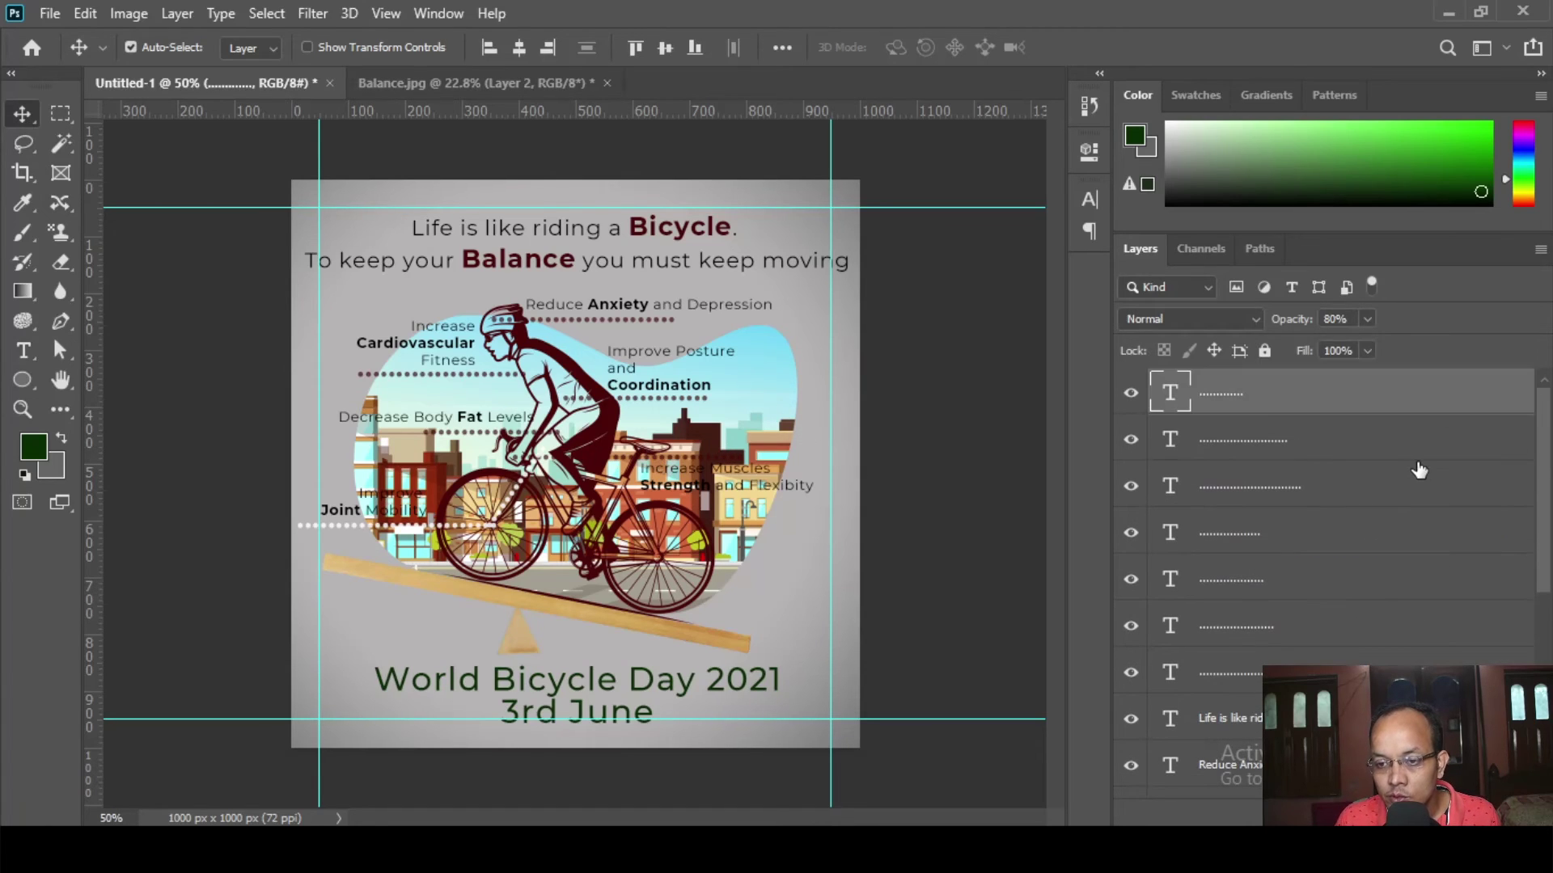
drag(1543, 434, 1543, 671)
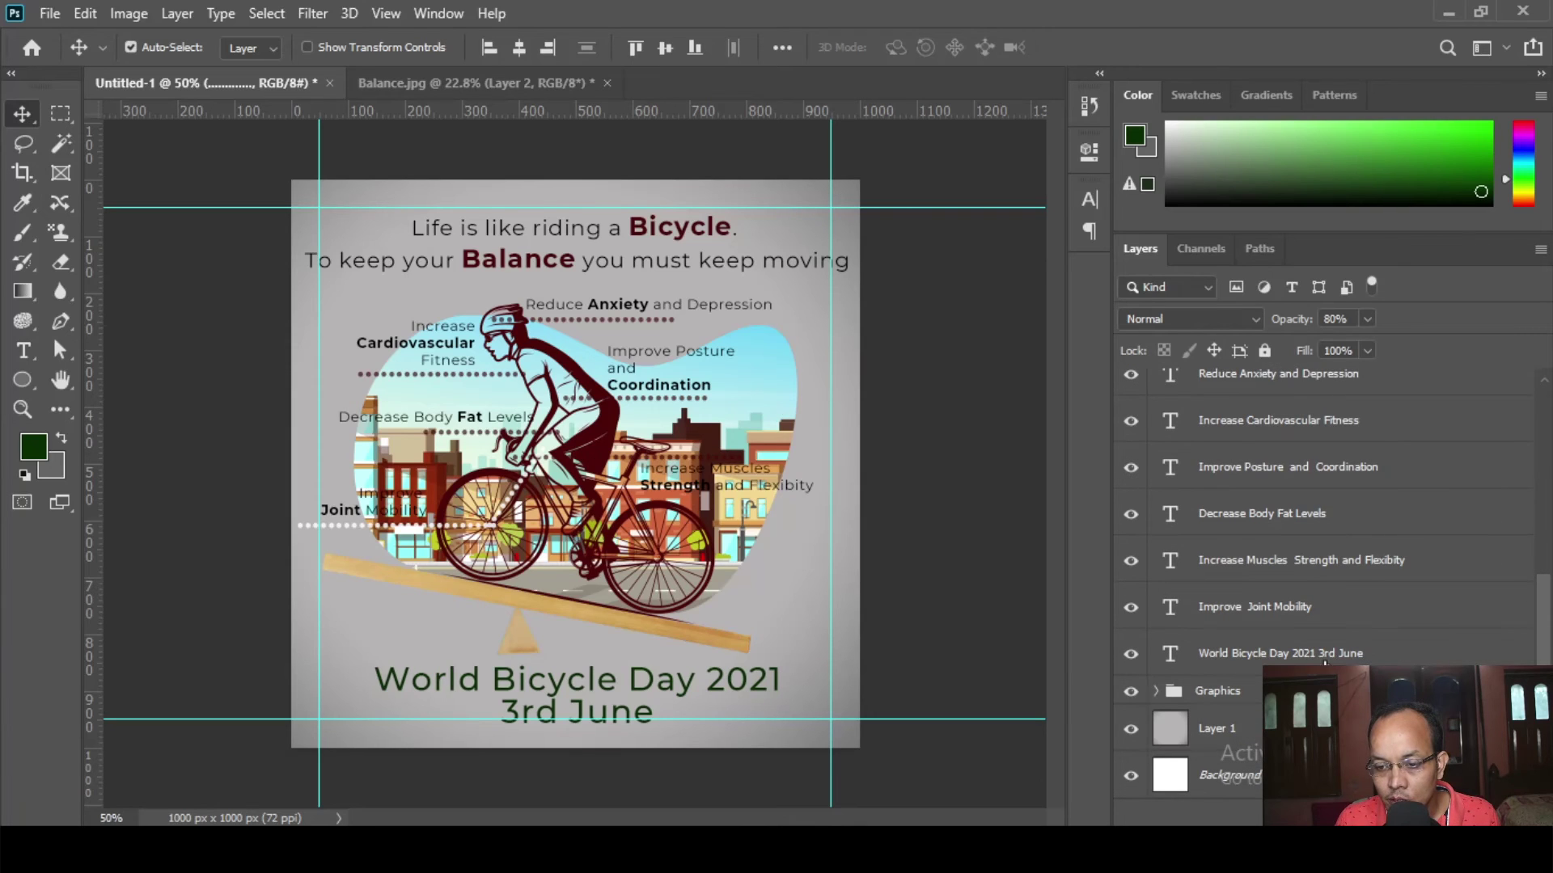
shift+click(1437, 657)
key(ctrl+g)
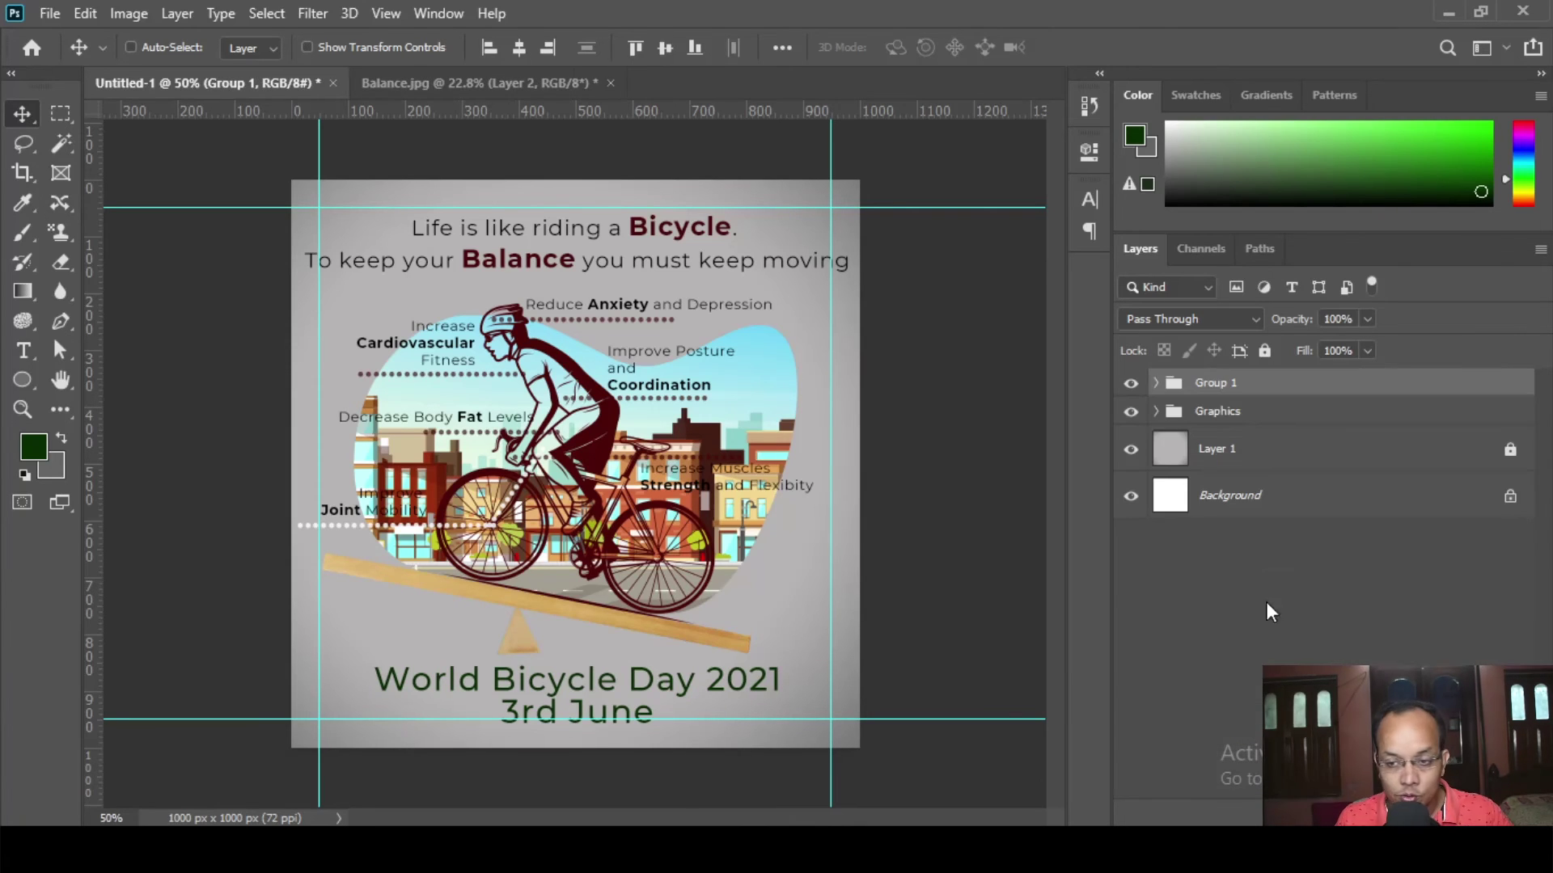
- Rename the new layer group "Text" and select the Graphics group
double_click(1217, 382)
text(Text)
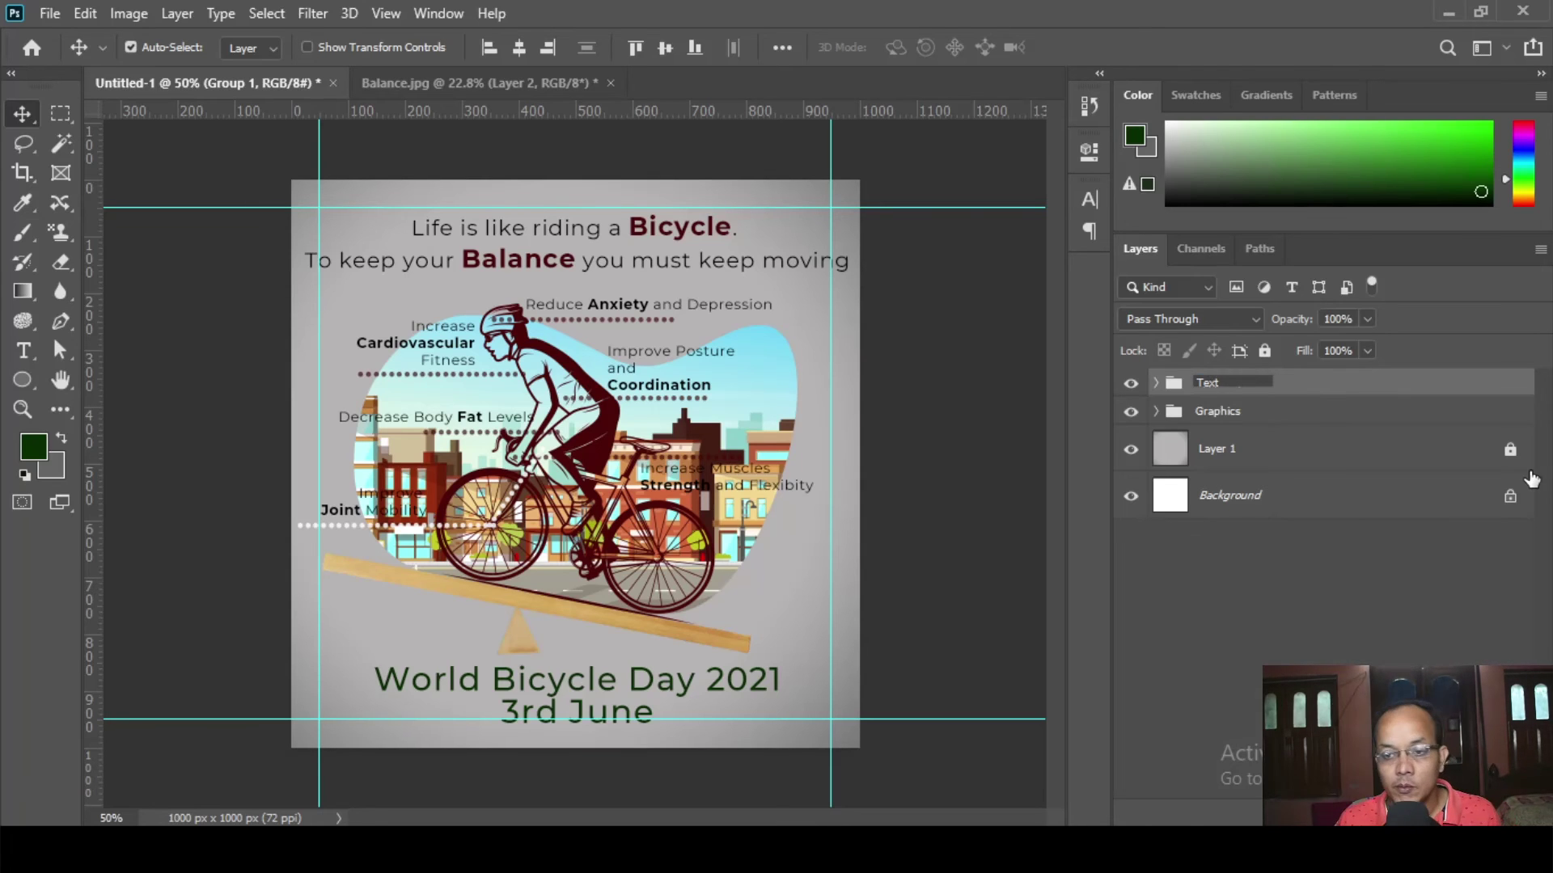
click(1249, 413)
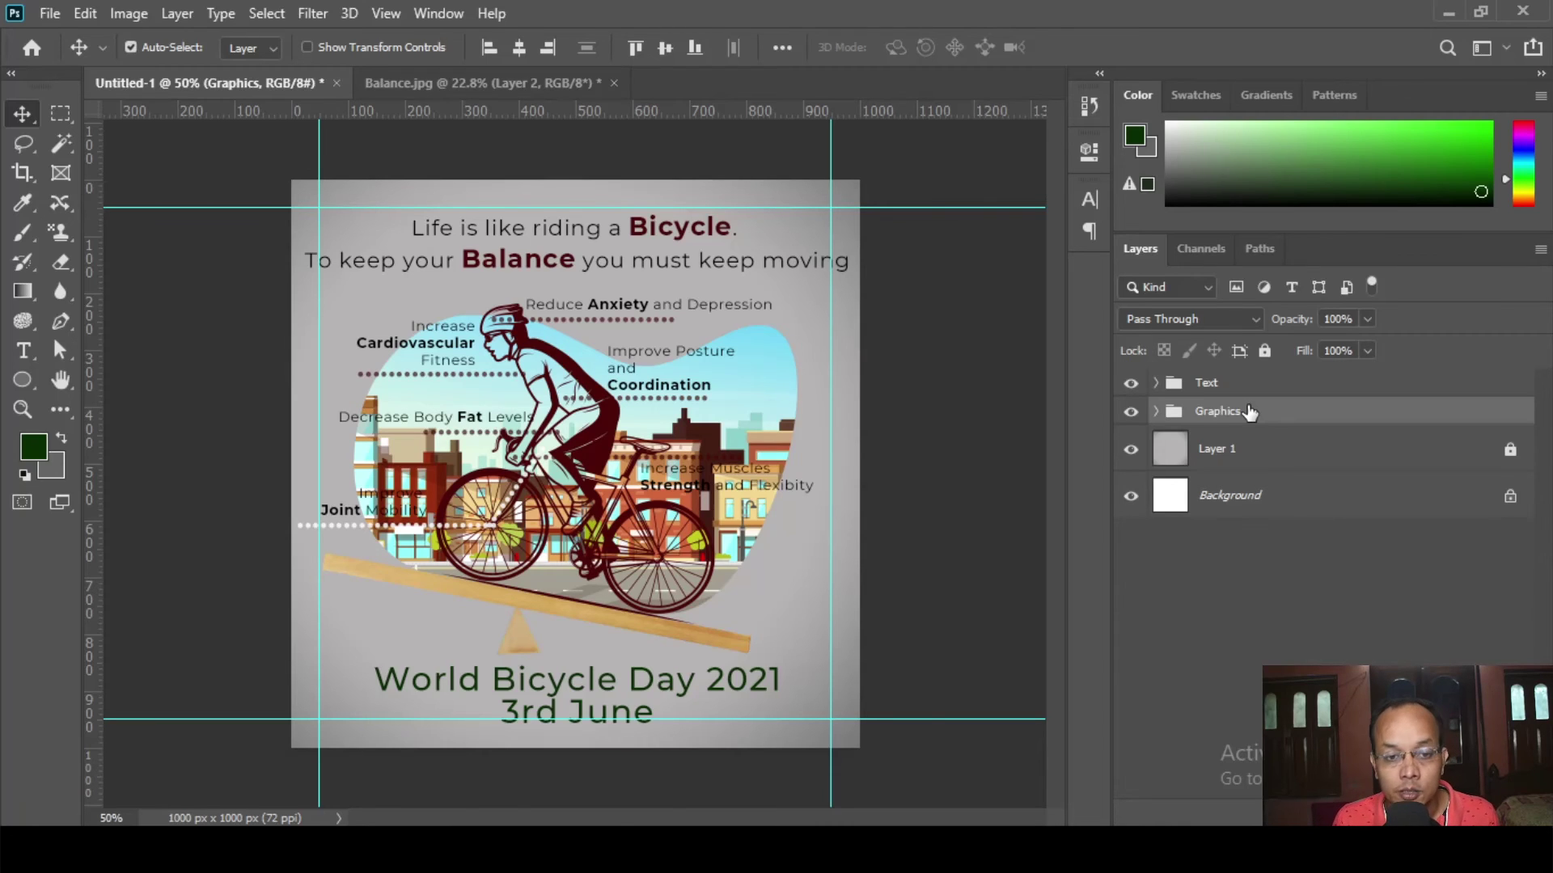
- Expand the Graphics group and unlock the clipped city illustration layer
click(1156, 411)
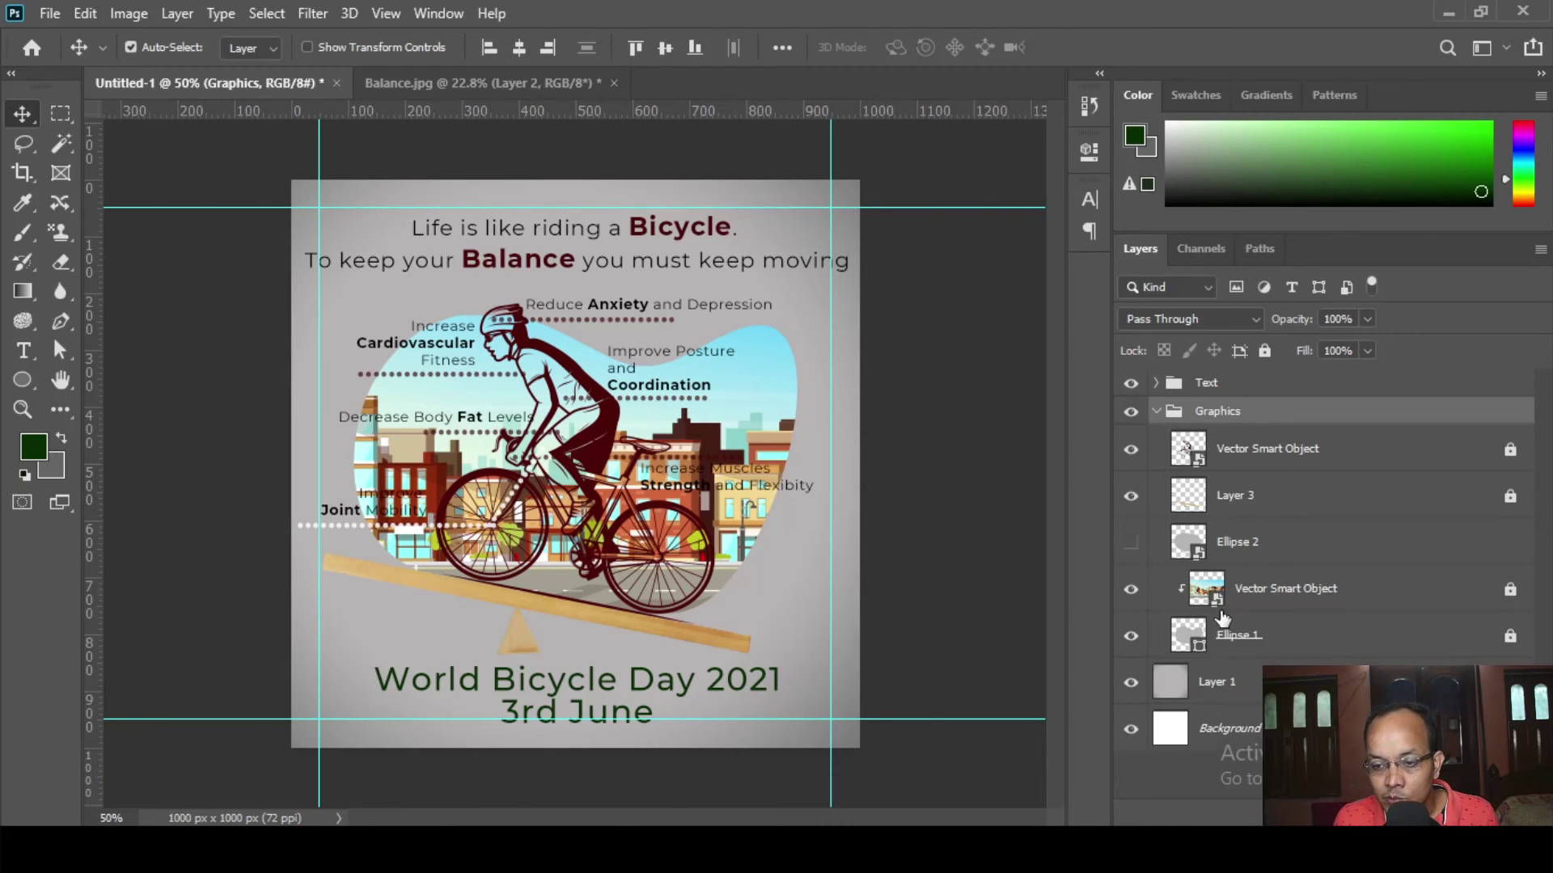
click(1407, 590)
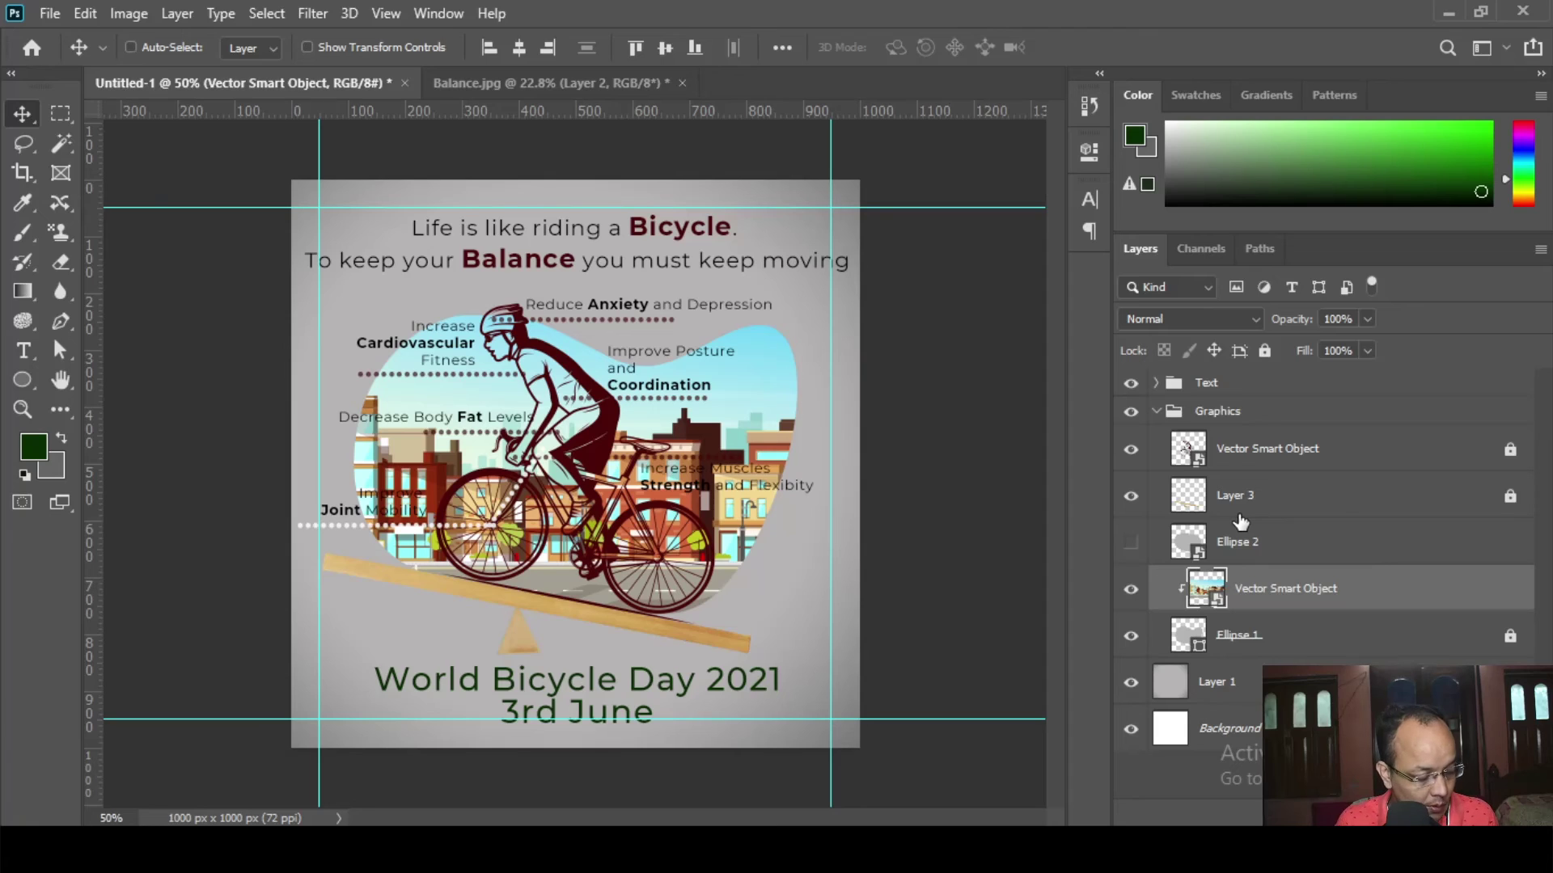
key(ctrl+slash)
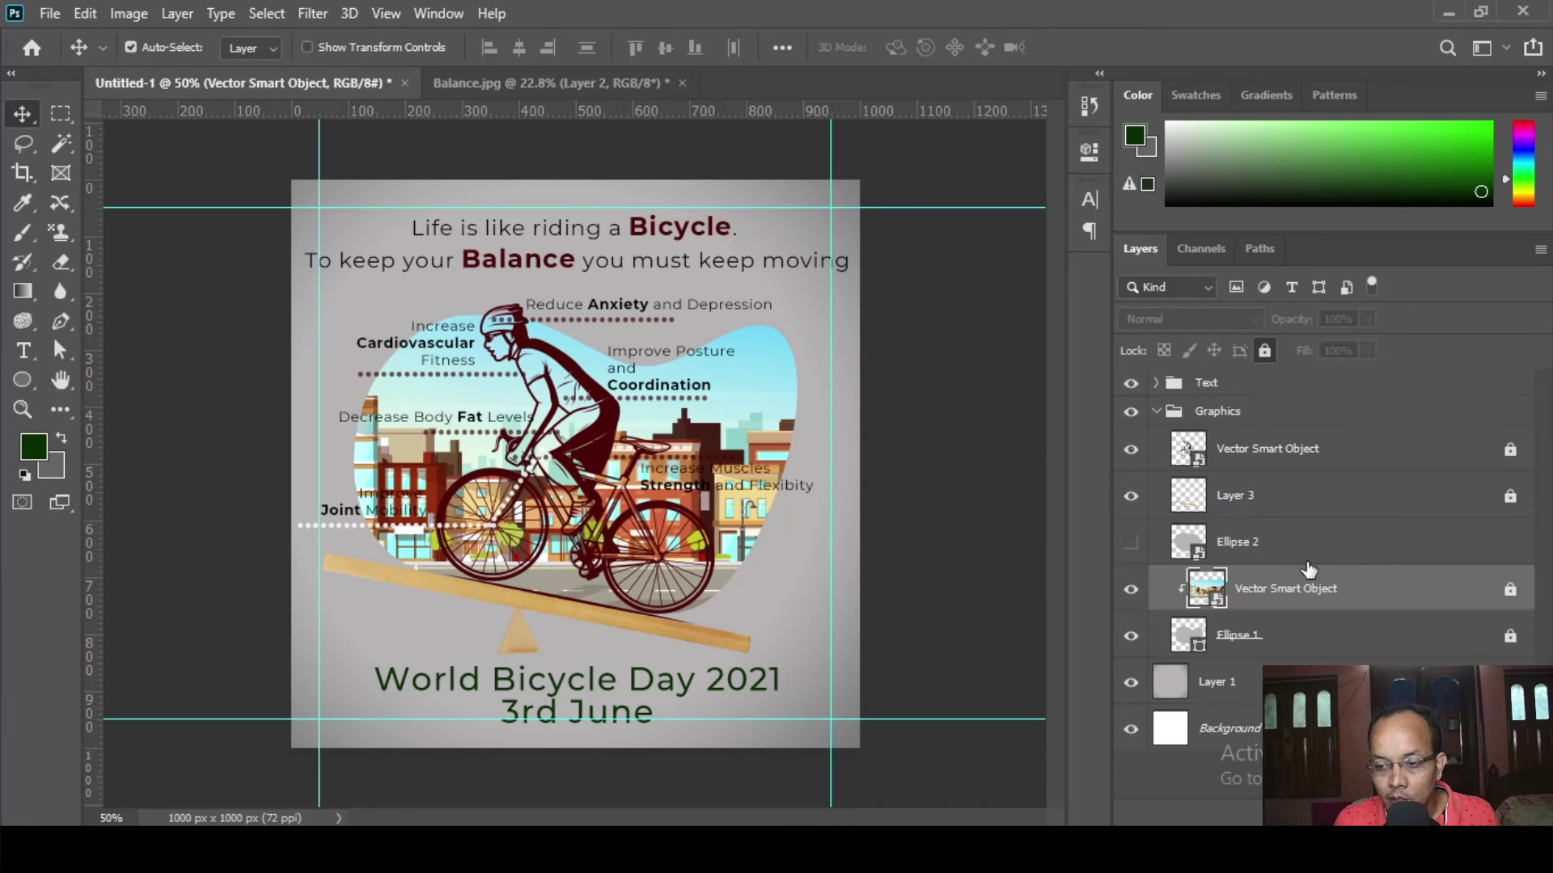
click(1265, 351)
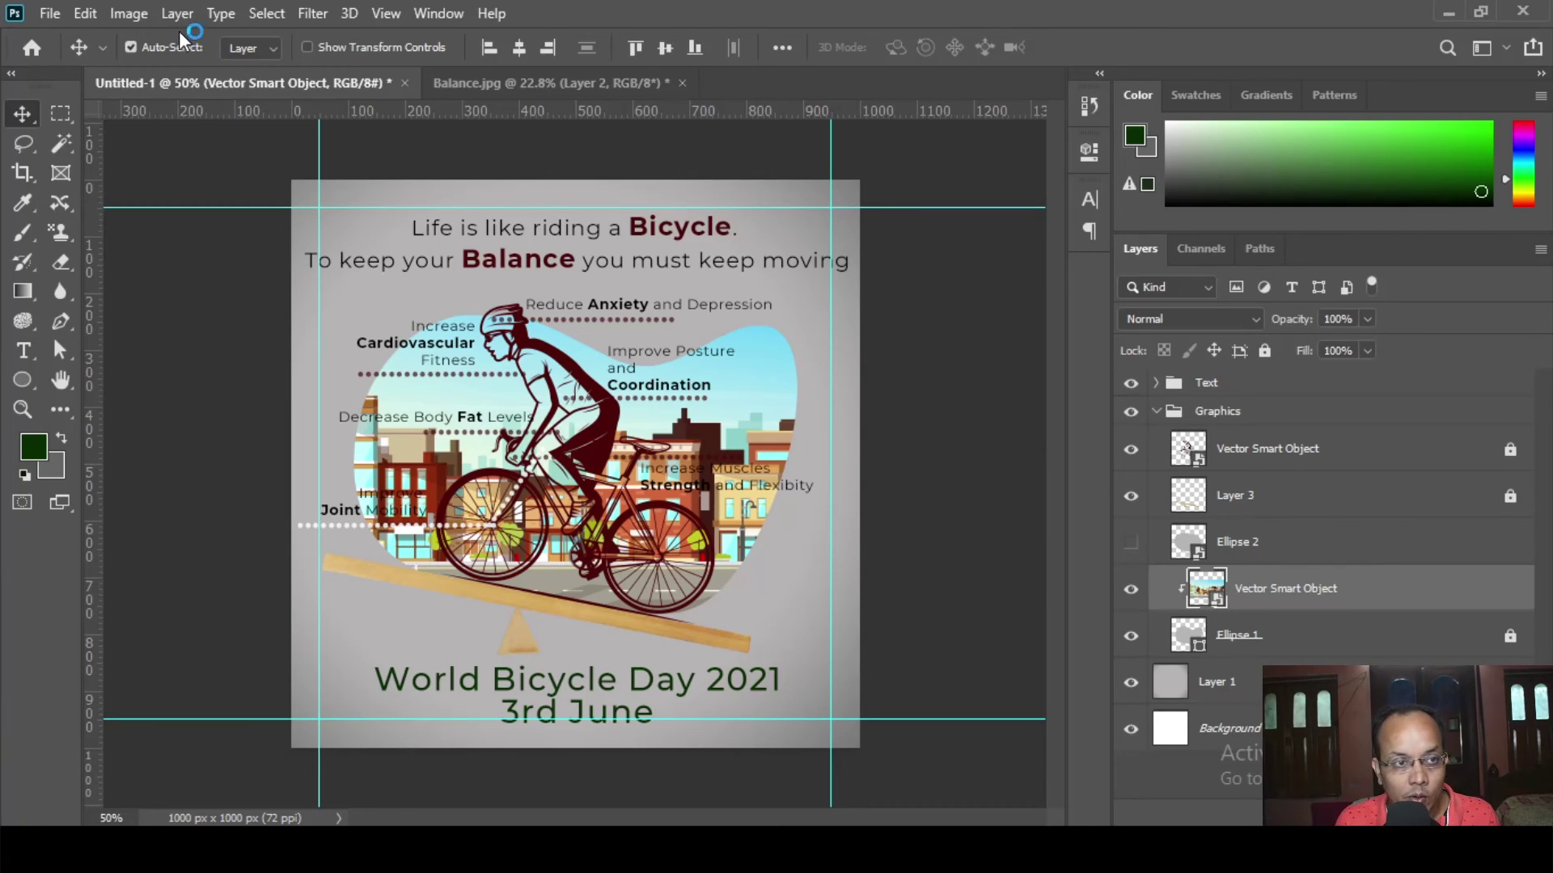
click(129, 13)
mouse_move(161, 73)
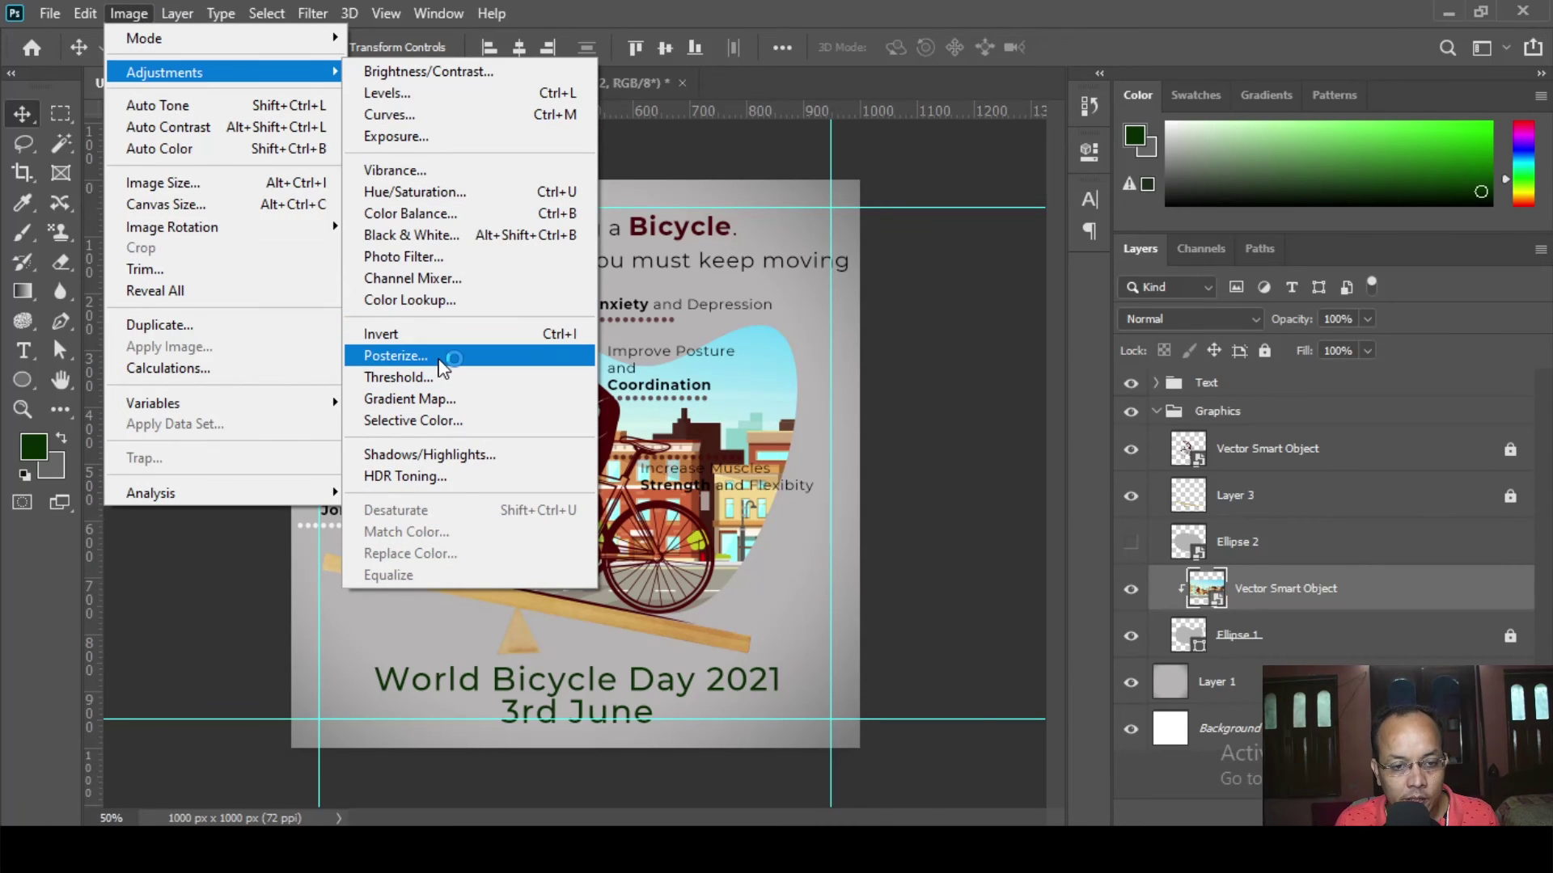
click(1015, 554)
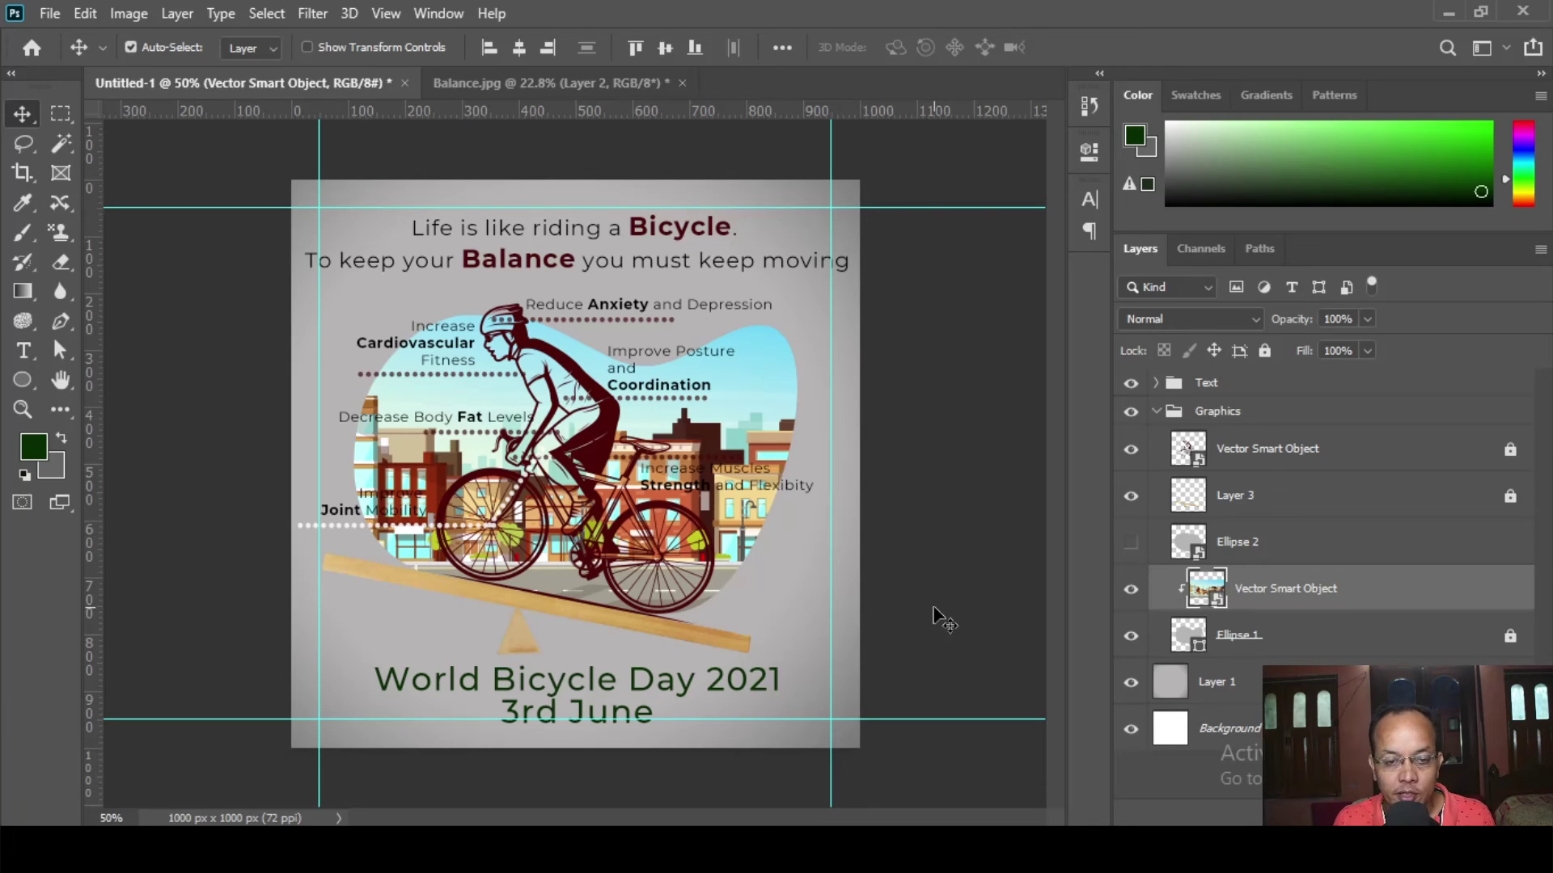
- Rasterize the clipped city illustration smart object in the Graphics group
right_click(1254, 594)
click(1384, 629)
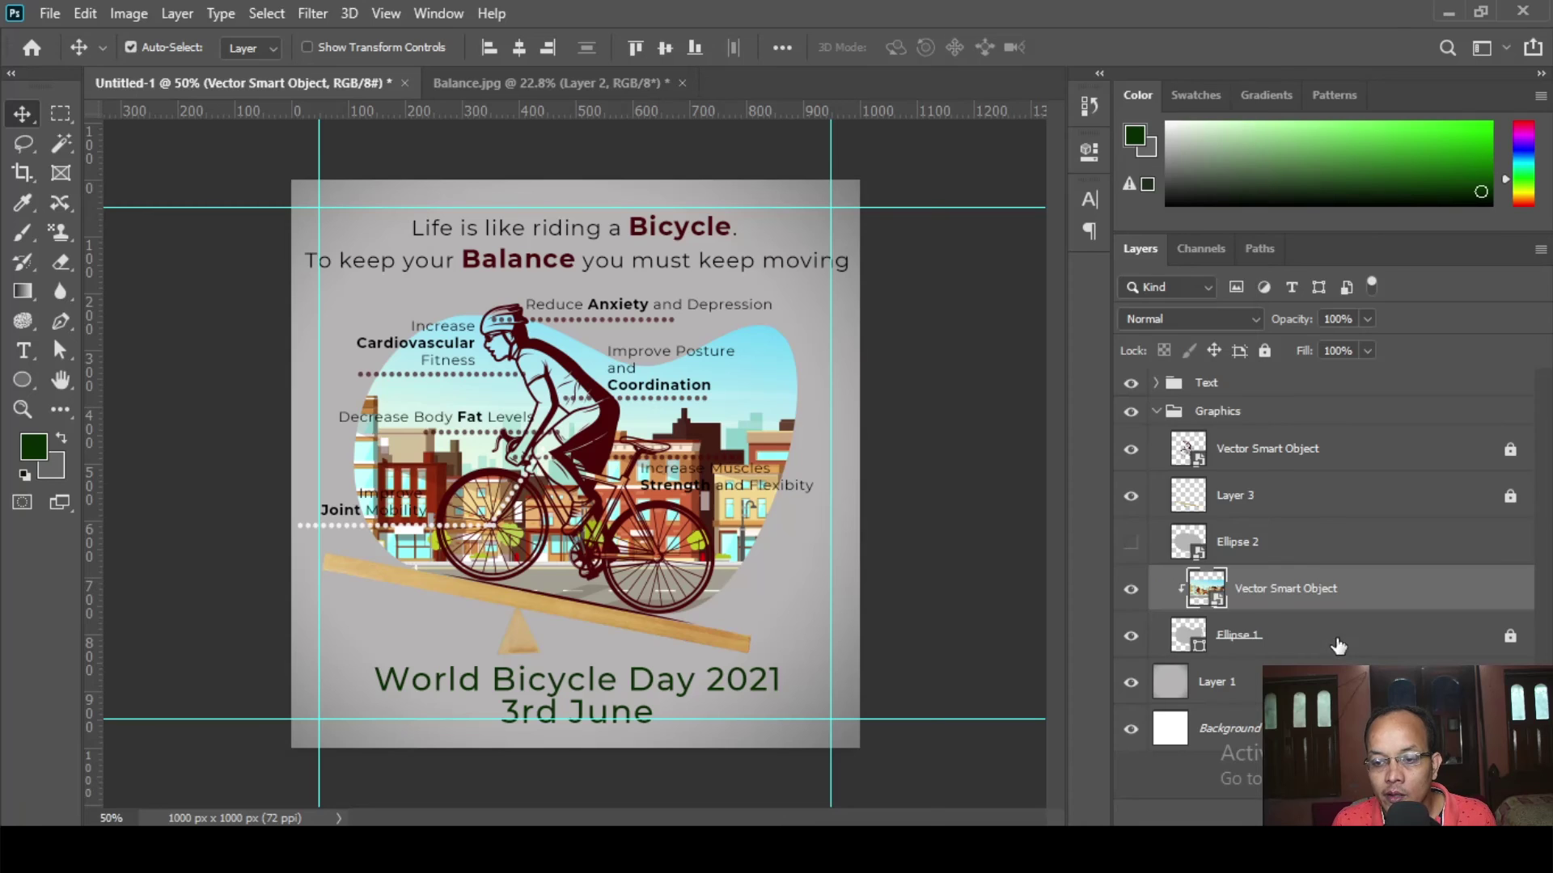
right_click(1221, 602)
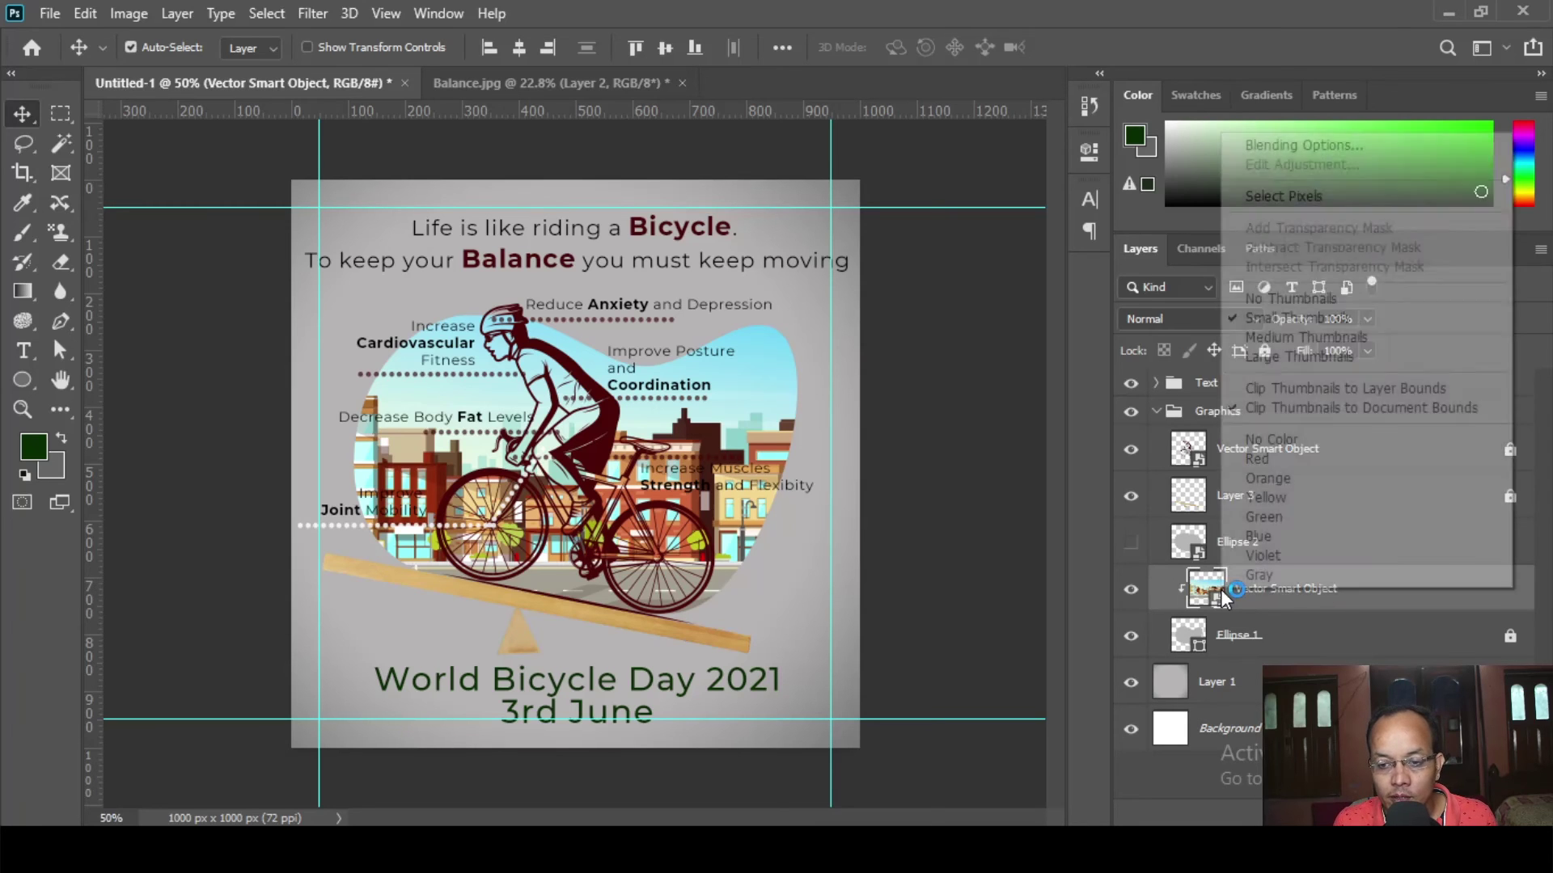
click(1297, 636)
right_click(1342, 596)
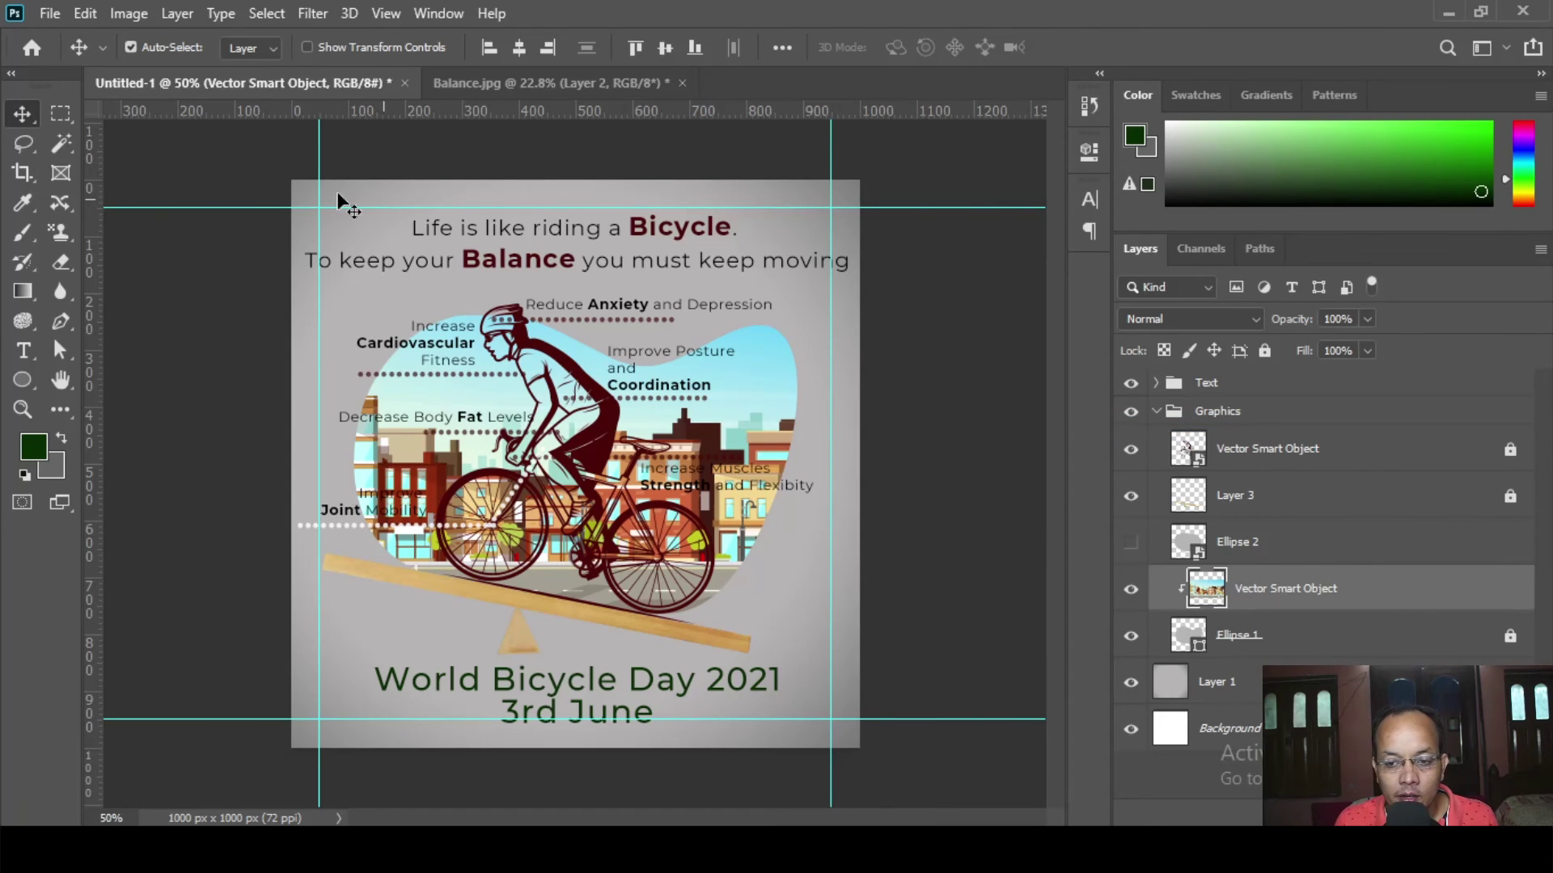
- Desaturate the city illustration and set its layer opacity to 50%
click(148, 12)
mouse_move(170, 72)
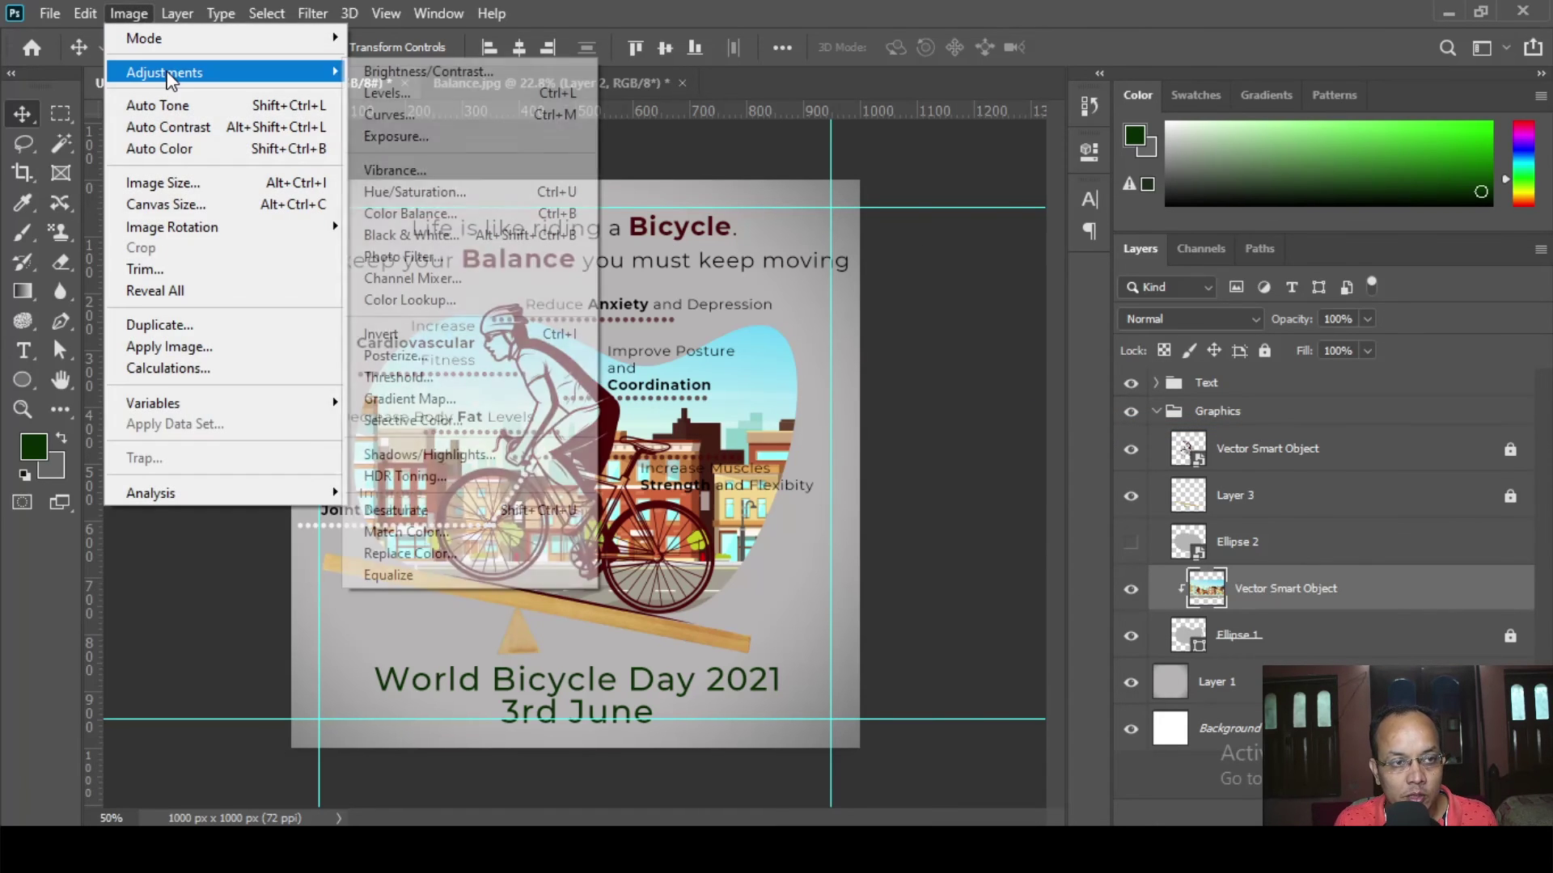
click(427, 514)
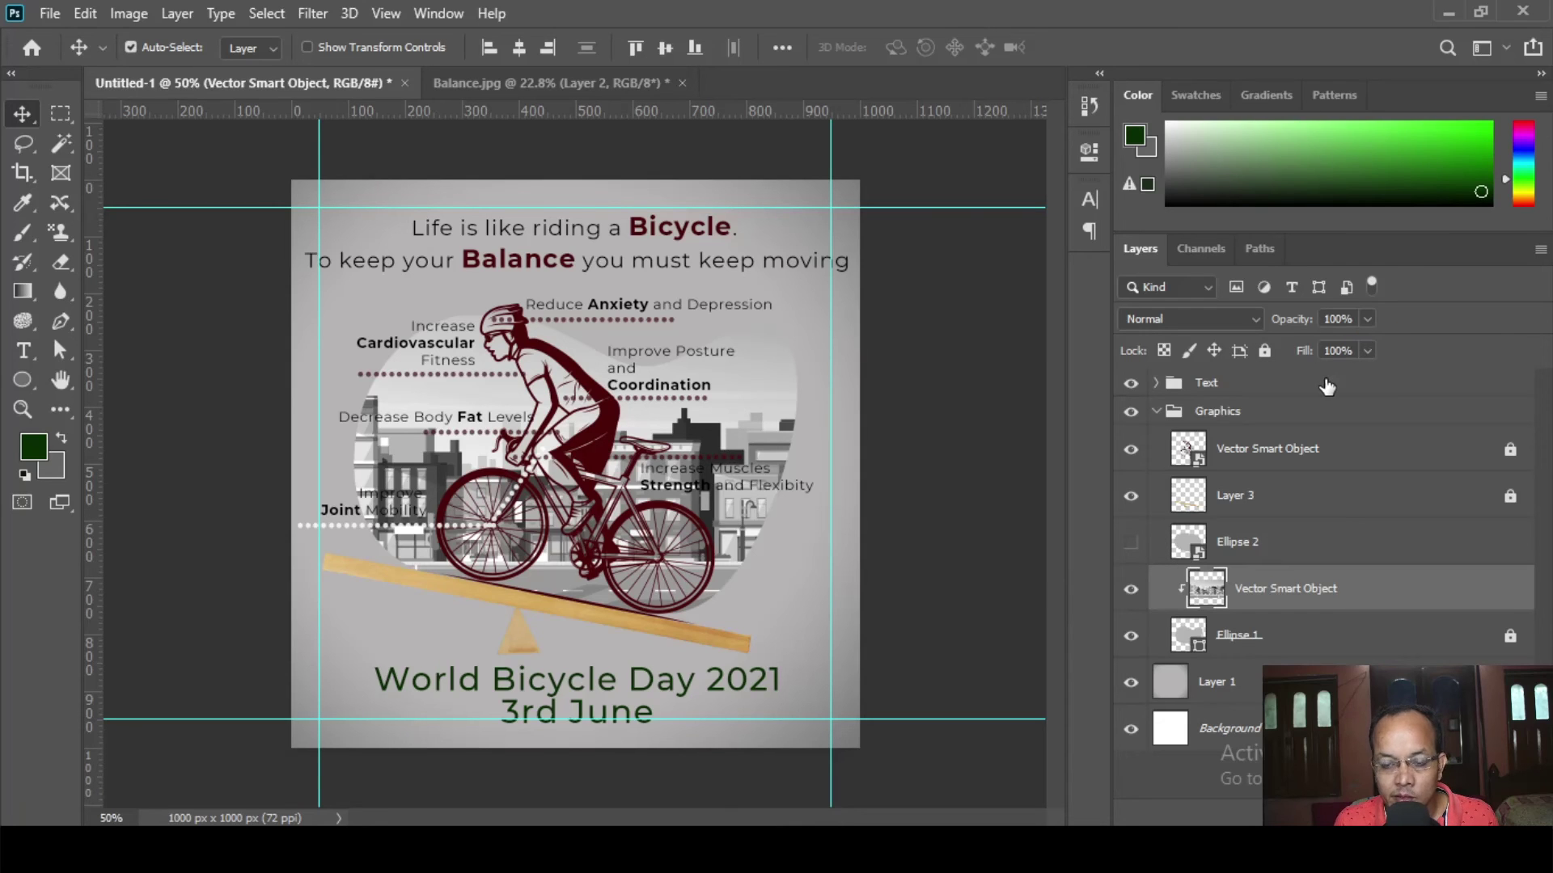
key(5)
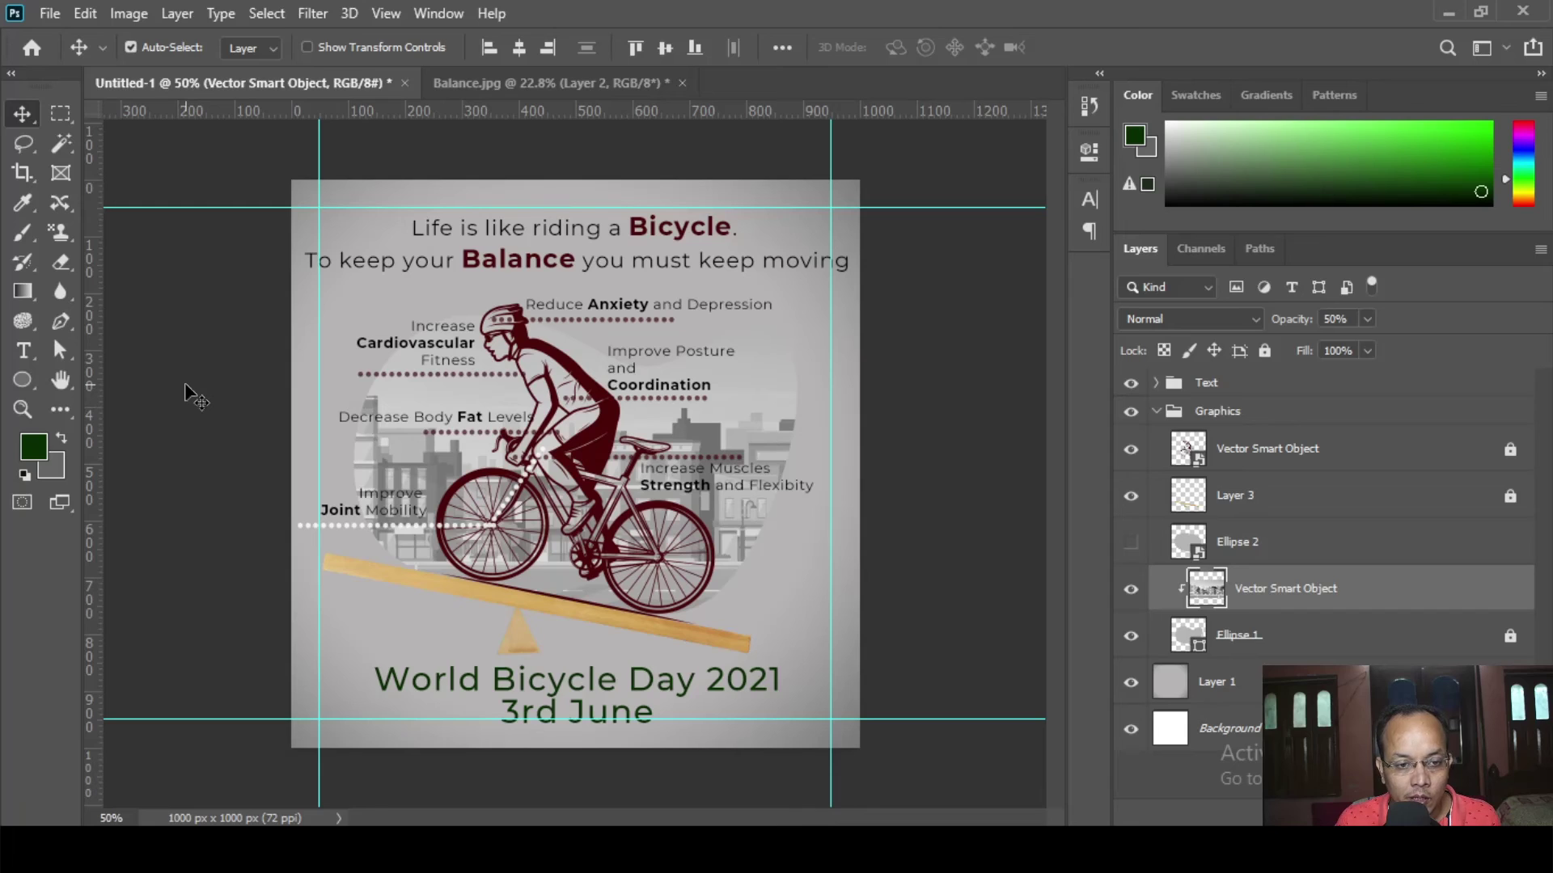
- Nudge the "Decrease Body Fat Levels" callout slightly to the left, clear of the cyclist's arm
click(397, 420)
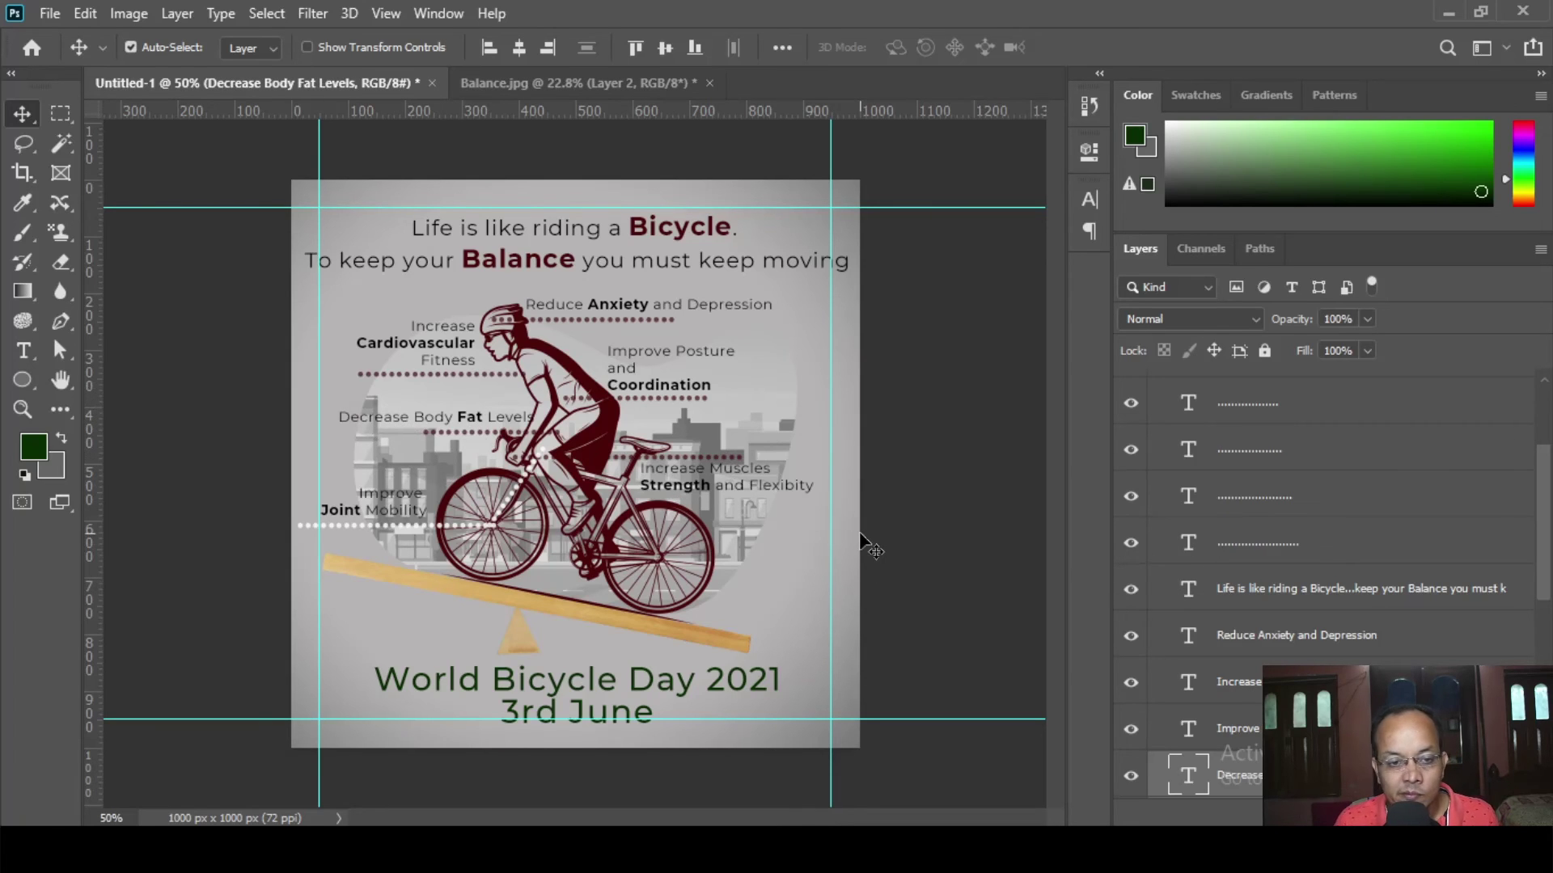
key(shift+Left)
key(shift+Left)
key(shift+Left)
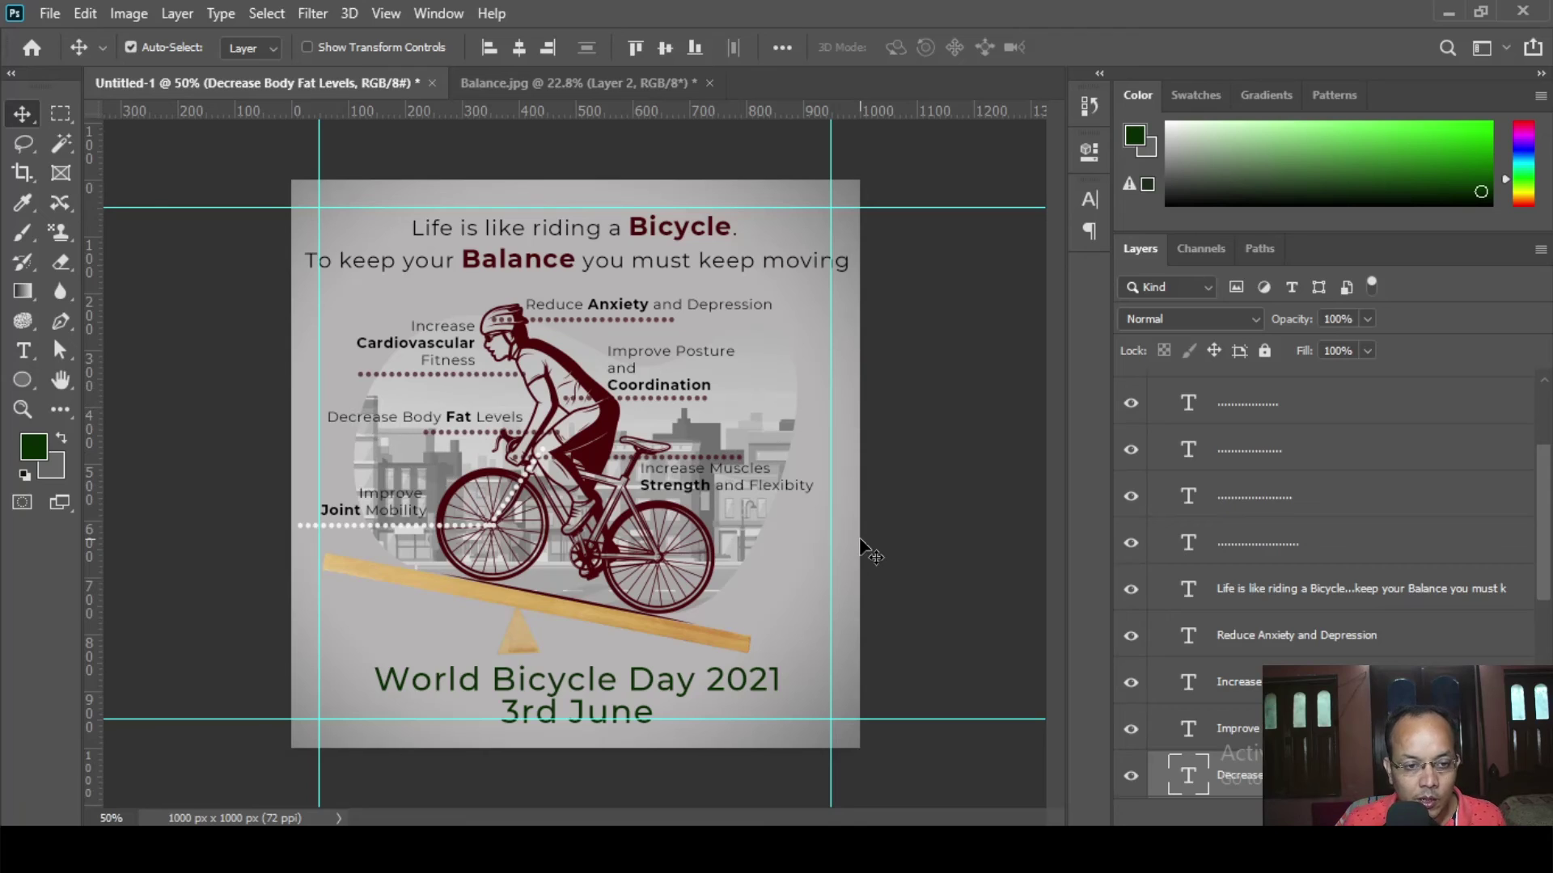
- Nudge the two-line "Life is like riding a Bicycle" quote up by 10 px
click(574, 310)
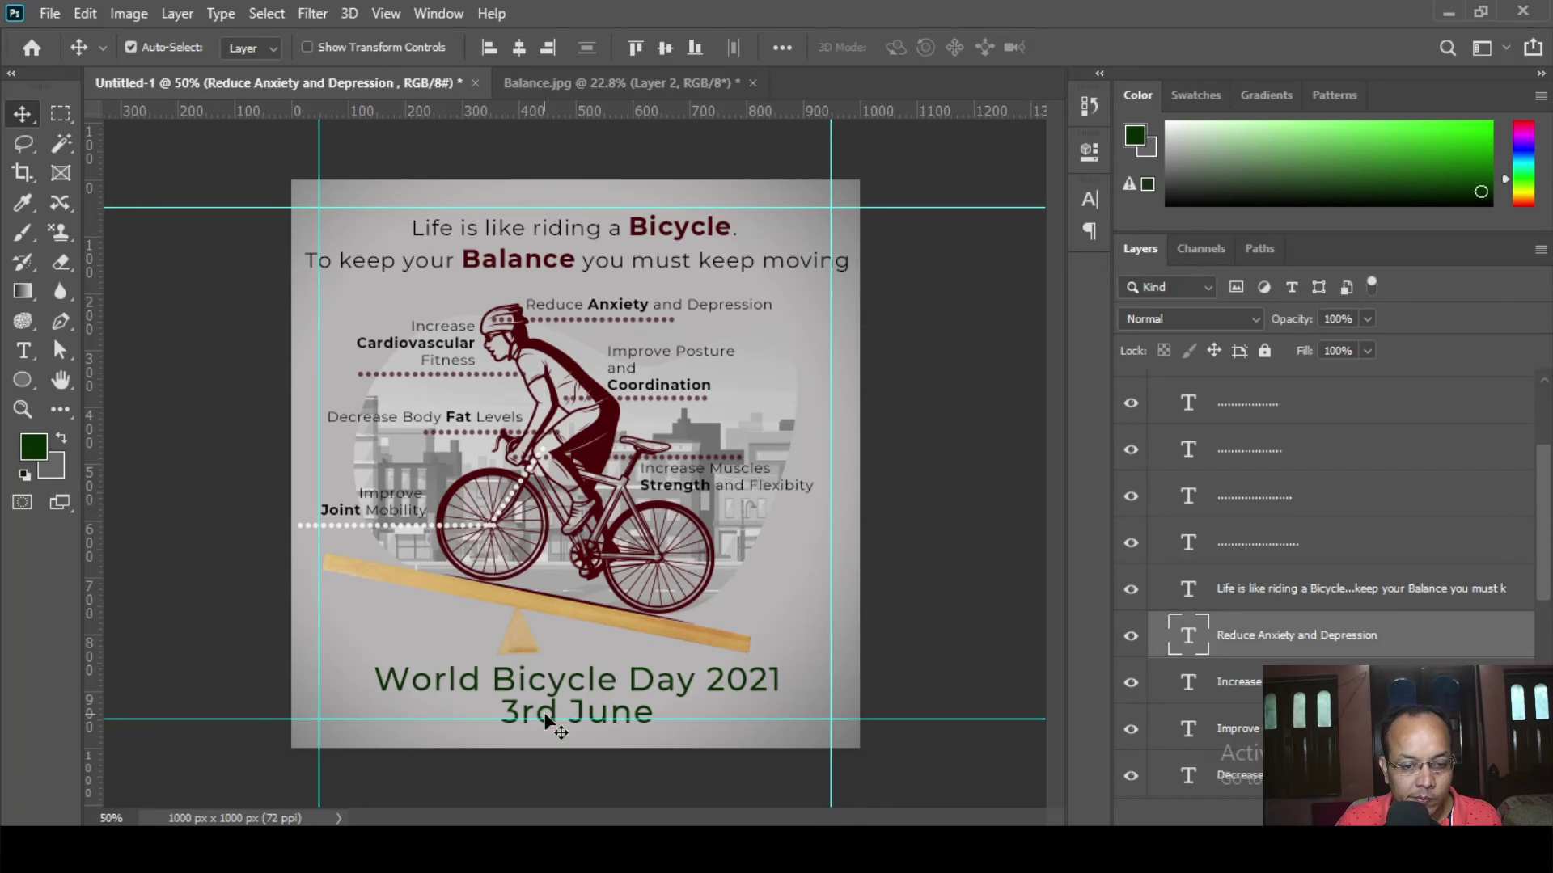
click(570, 243)
key(shift+Up)
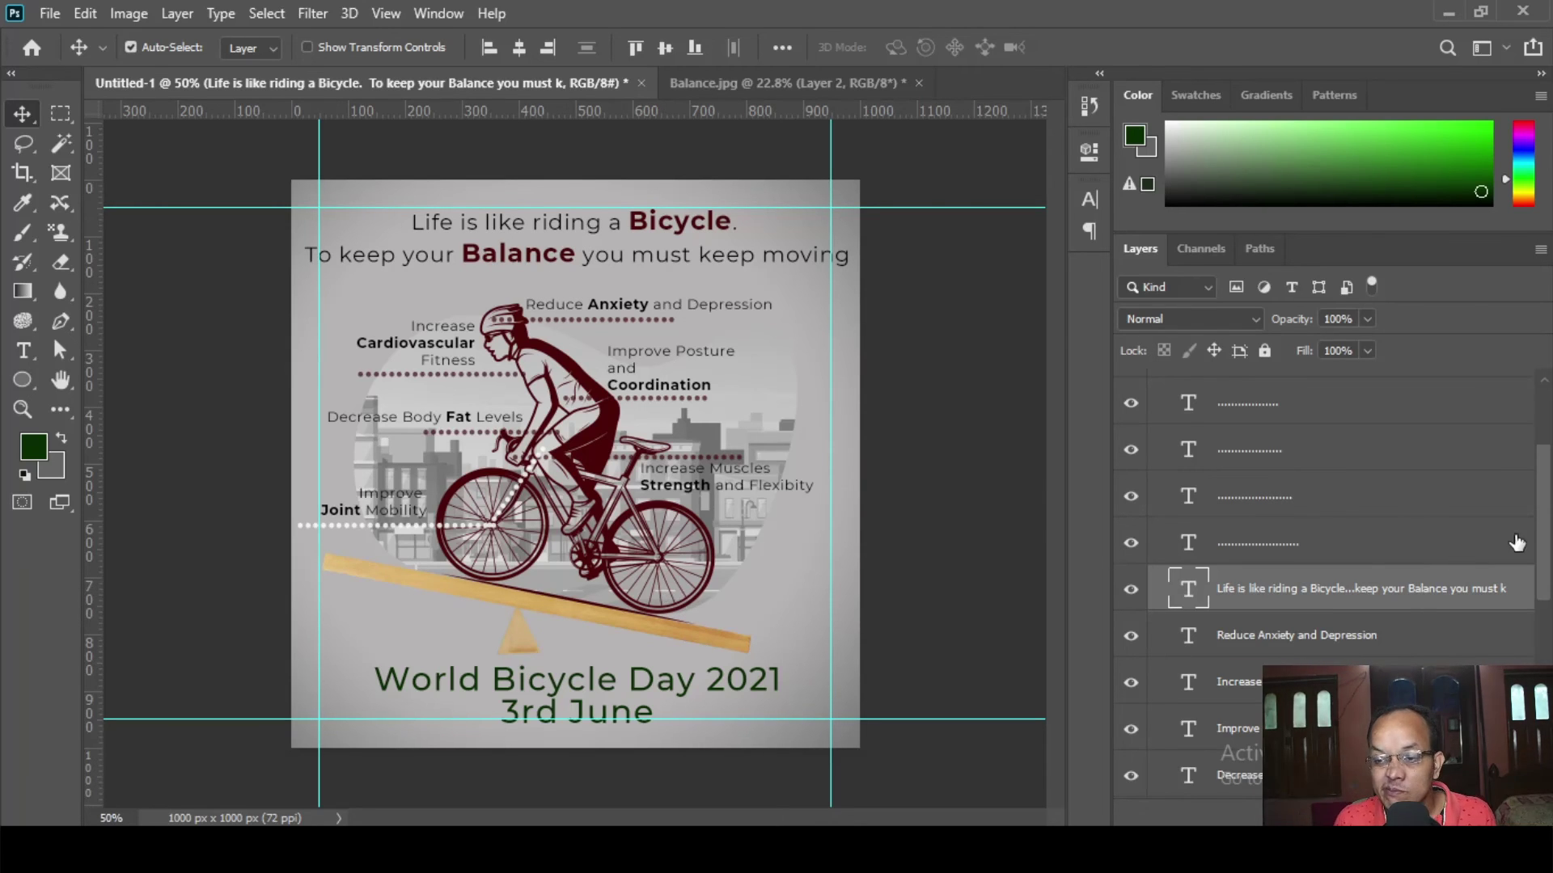
- Unlock the cyclist Vector Smart Object, Layer 3 and Ellipse 1 in the Graphics group
drag(1540, 537, 1550, 708)
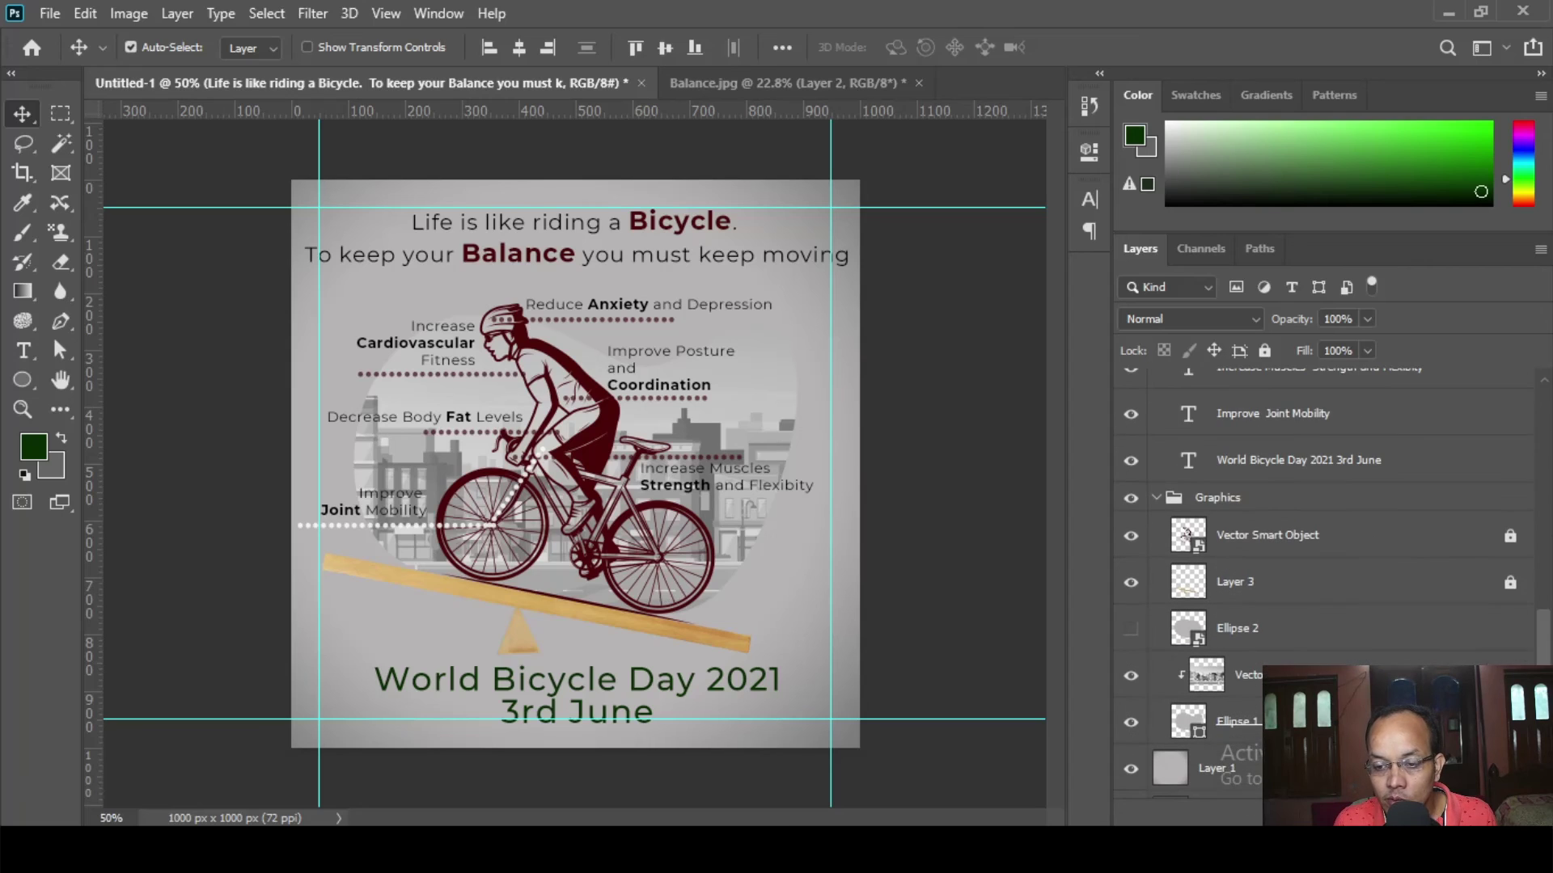
click(1230, 502)
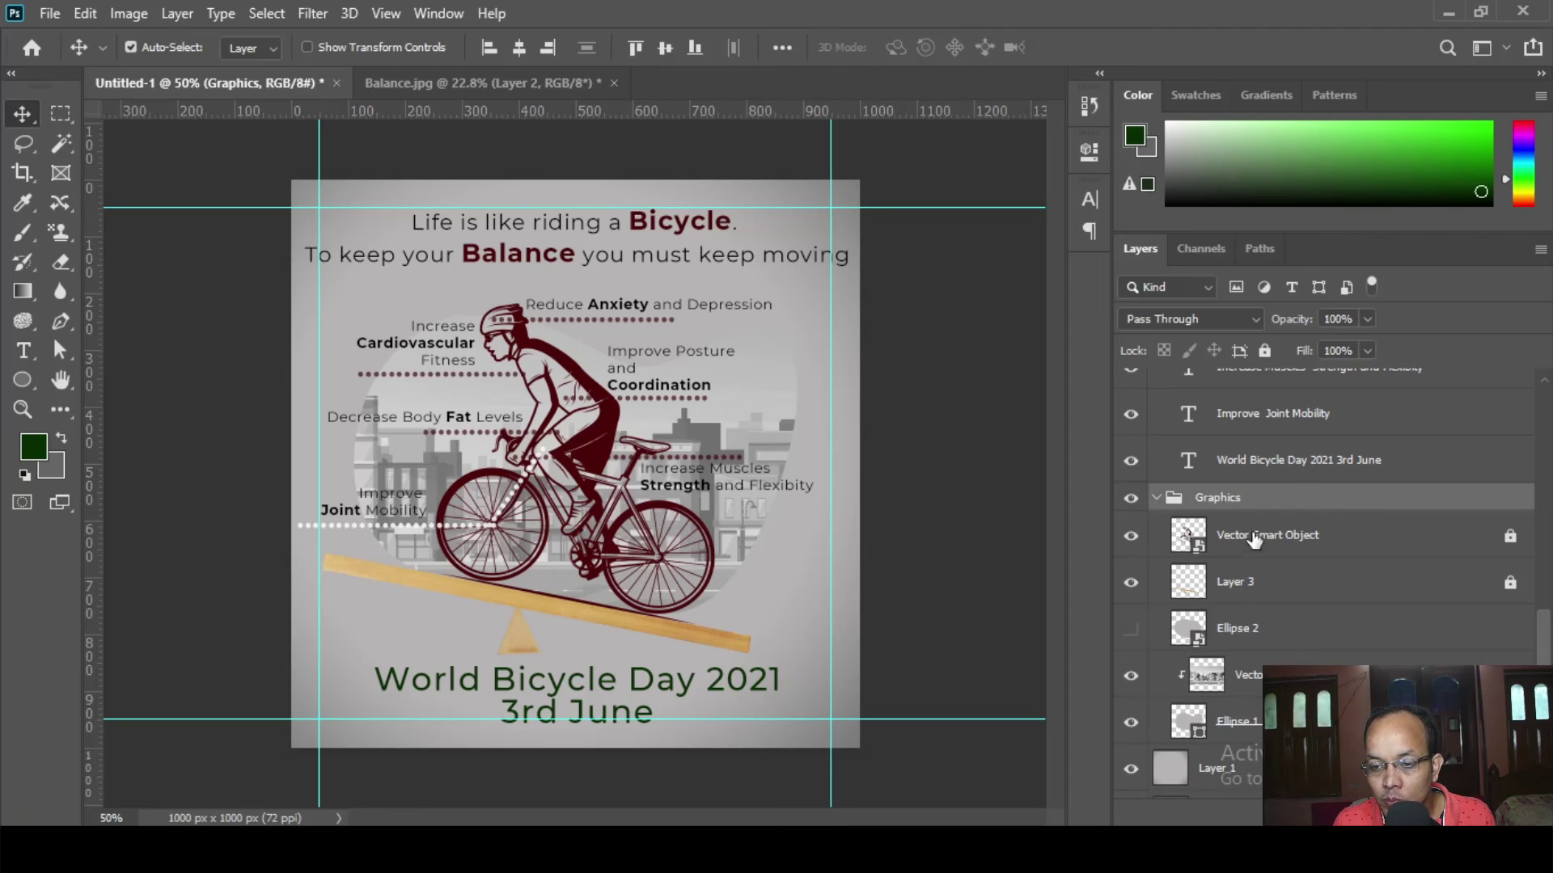
click(1349, 543)
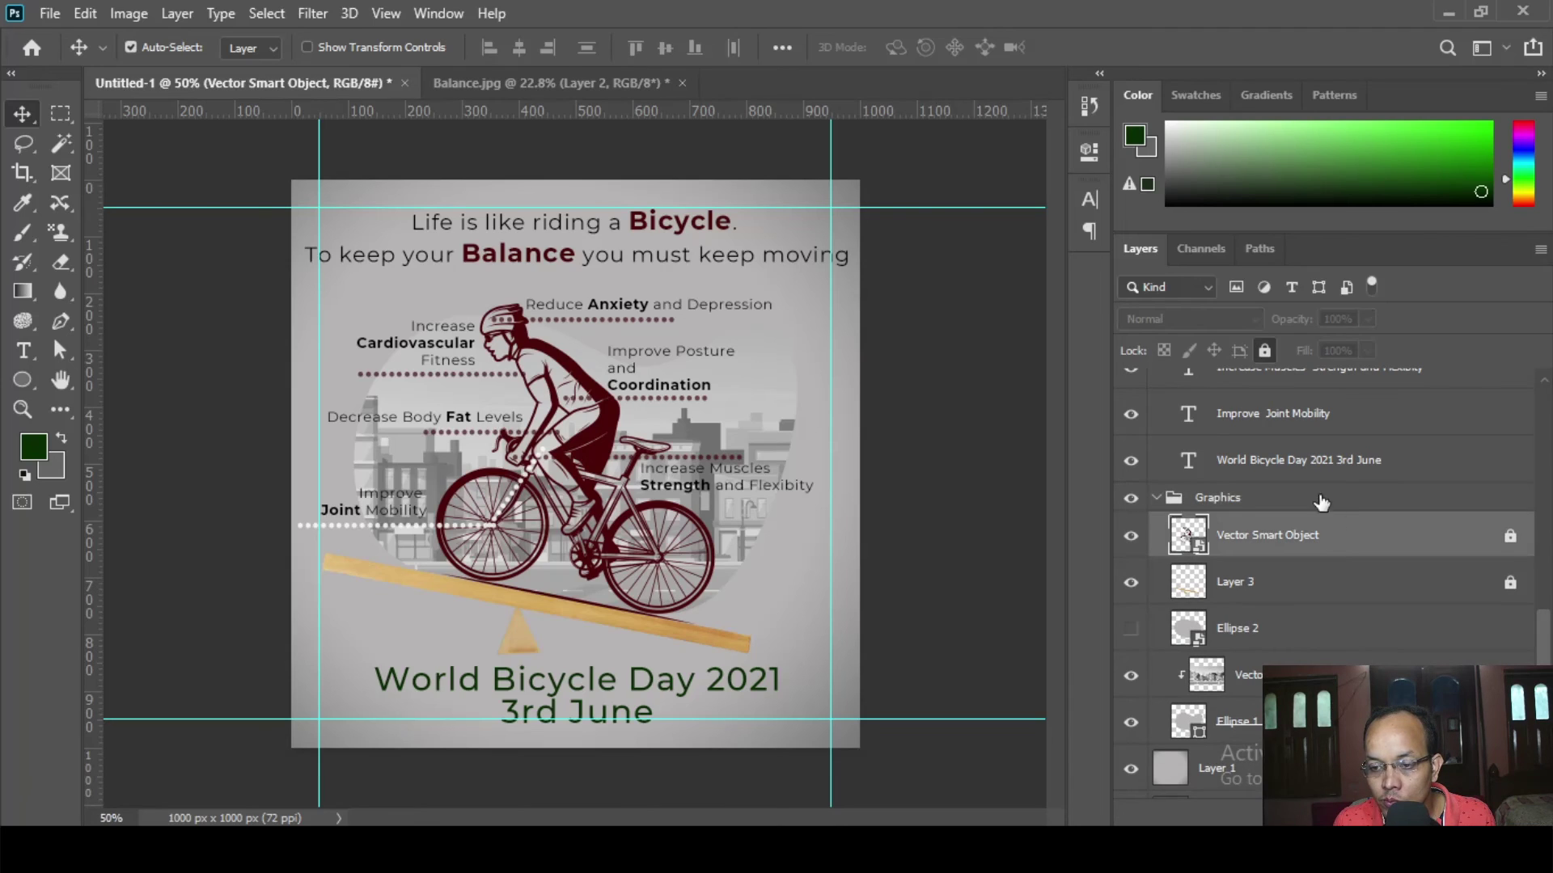
click(1311, 600)
click(1264, 352)
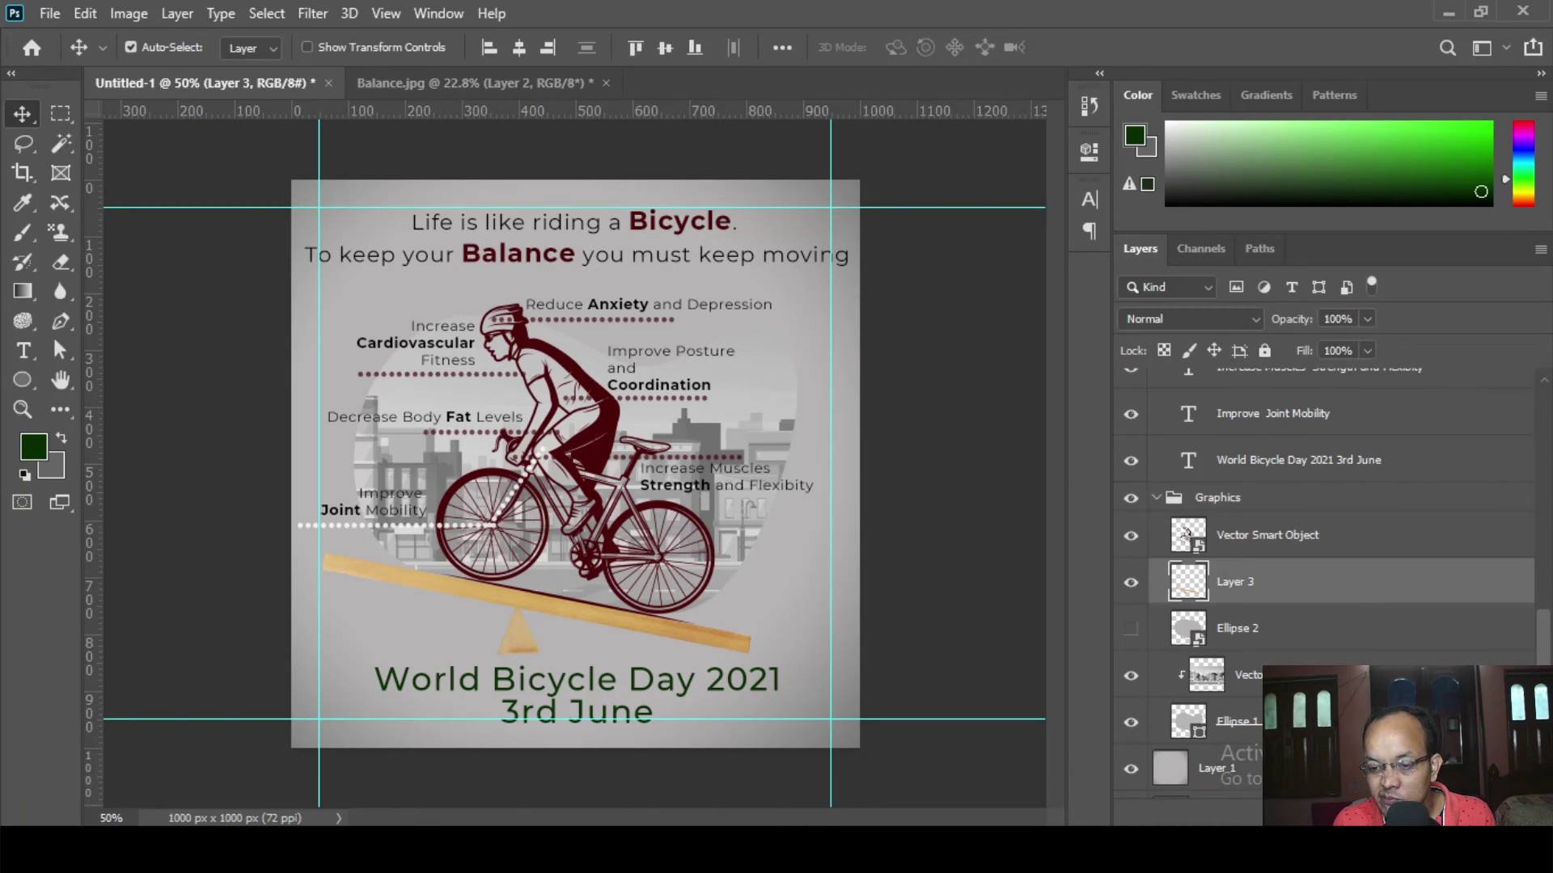
click(1320, 719)
click(1264, 351)
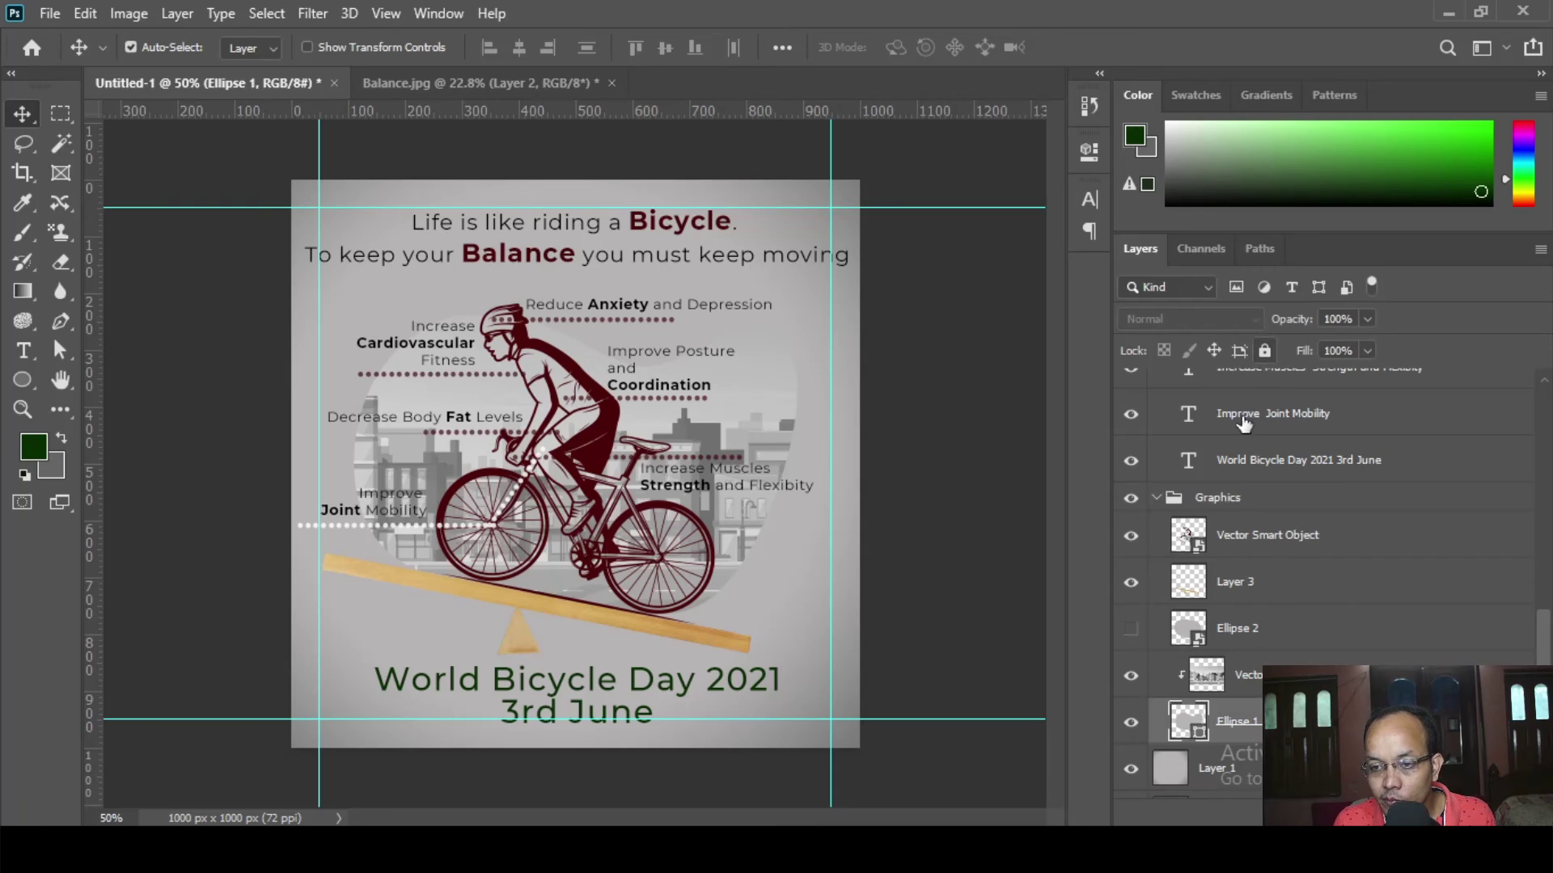
- Group Layer 3 with the cyclist Vector Smart Object and name the new group "Bicycle"
click(1290, 595)
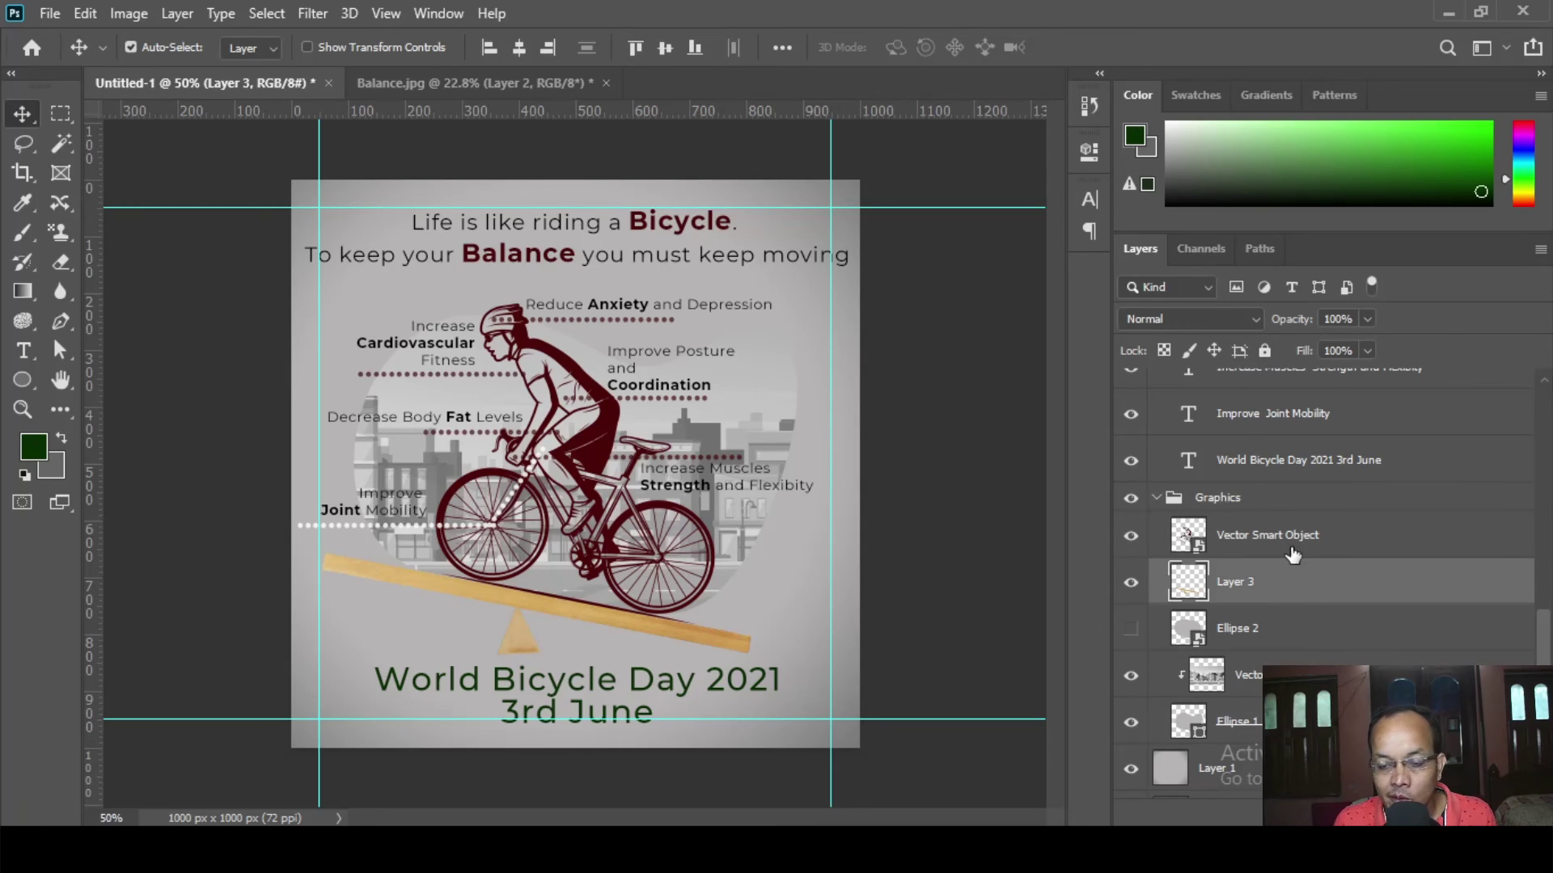
shift+click(1337, 537)
key(ctrl+g)
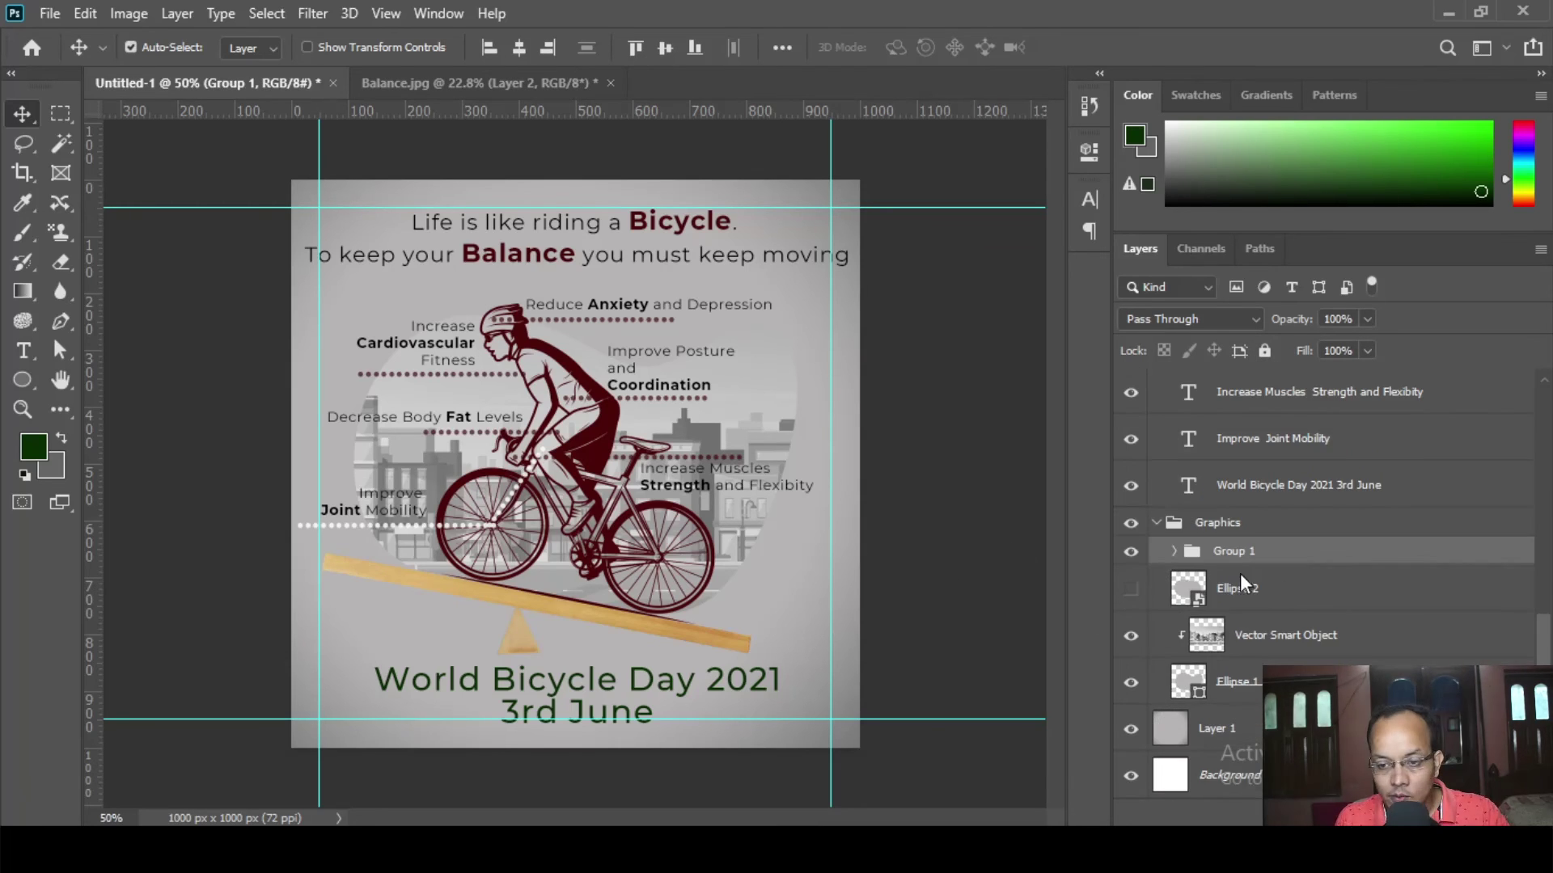
double_click(1227, 552)
text(Bicycl)
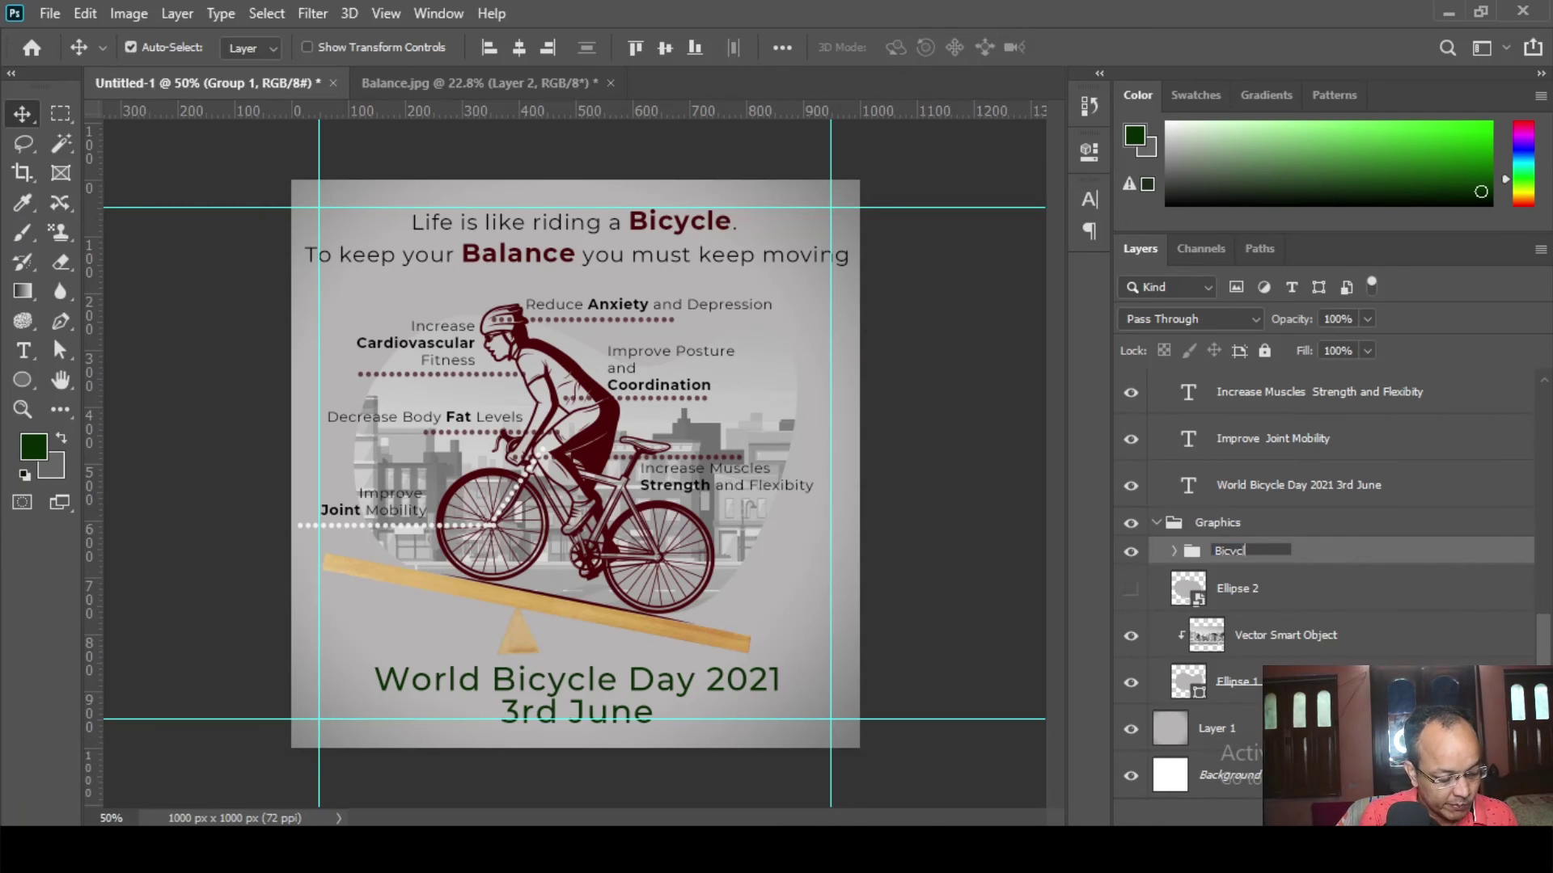
click(1284, 595)
- Move the Bicycle group out of the Graphics group to just above it and toggle its visibility to check its contents
click(1289, 558)
drag(1289, 558, 1294, 506)
click(1129, 524)
click(1129, 524)
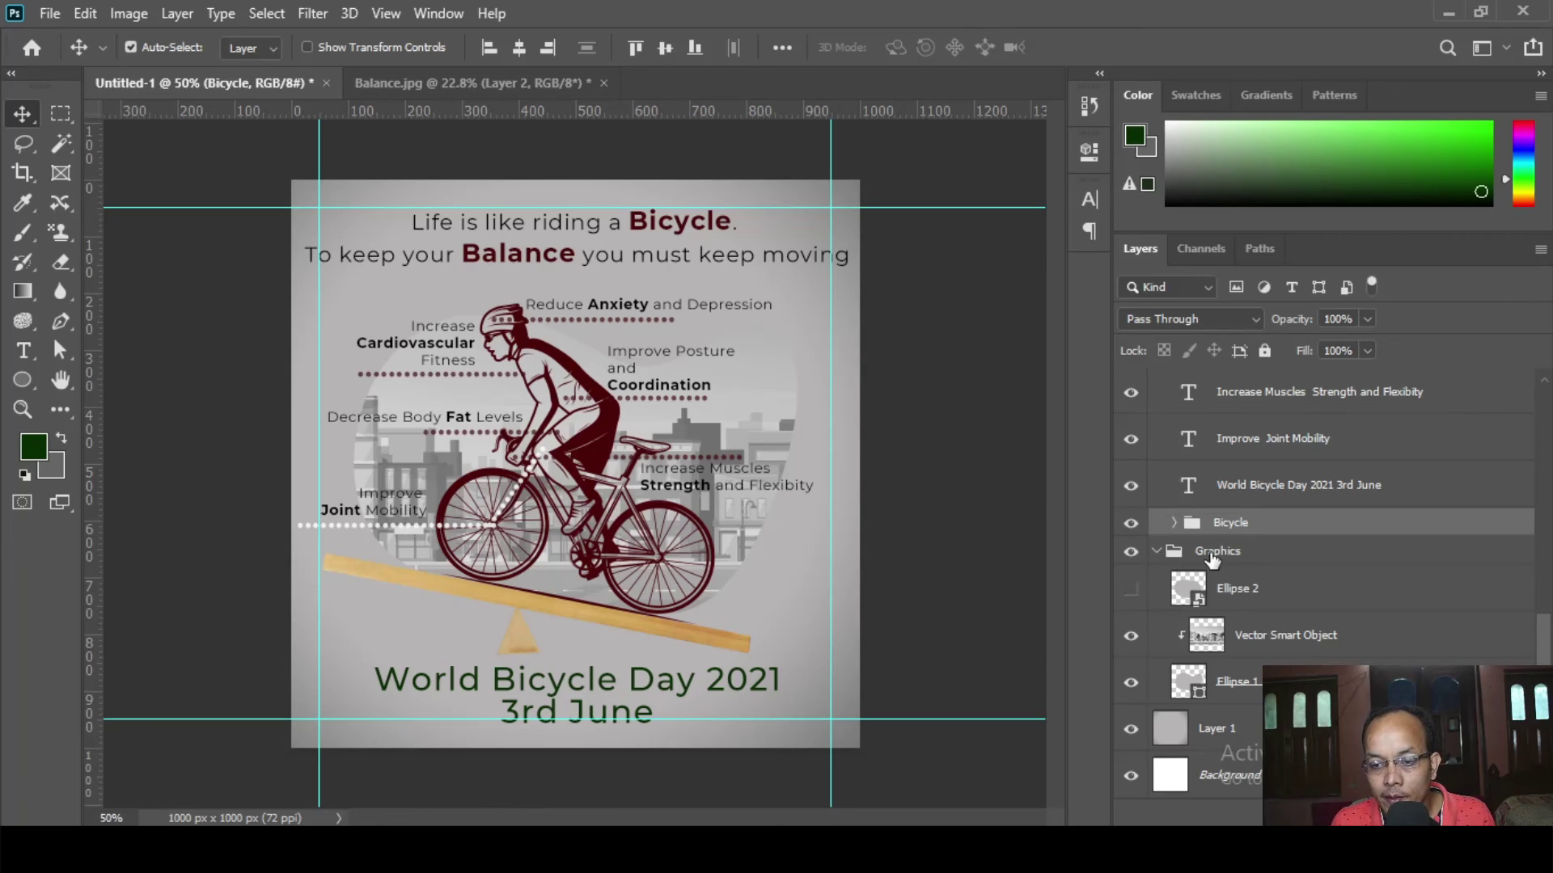
- Rename the Graphics group "City", collapse it and toggle its visibility to check its contents
double_click(1213, 553)
text(Cit)
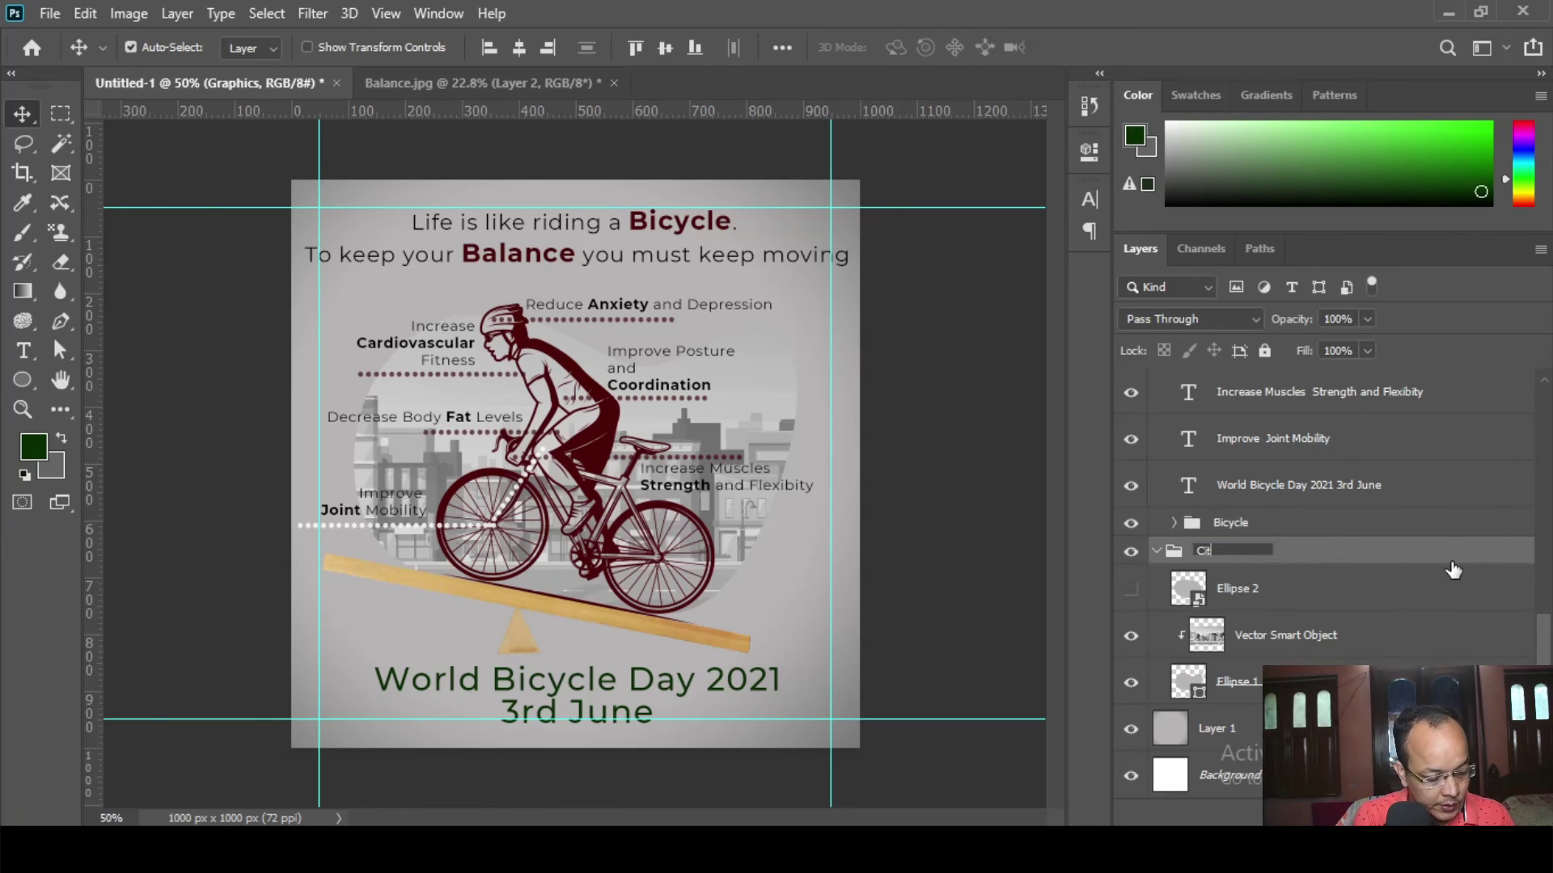
text(y)
key(Return)
click(1320, 594)
click(1153, 560)
click(1157, 551)
click(1130, 691)
click(1130, 692)
click(1130, 691)
click(1131, 691)
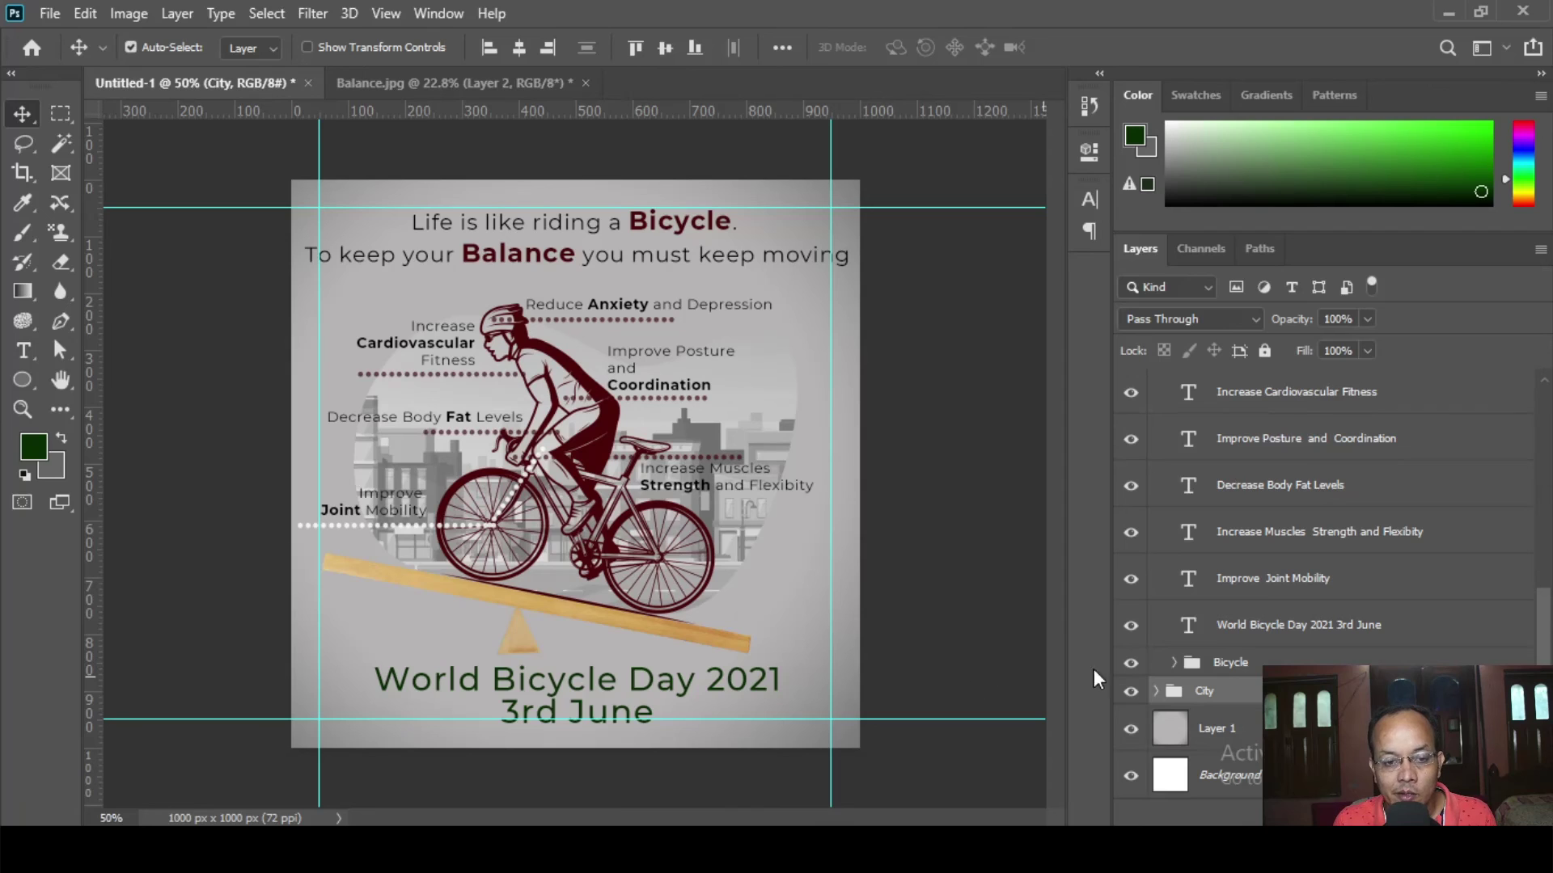
- Move the Bicycle group out of the Text group and place it directly below the City group
click(1245, 664)
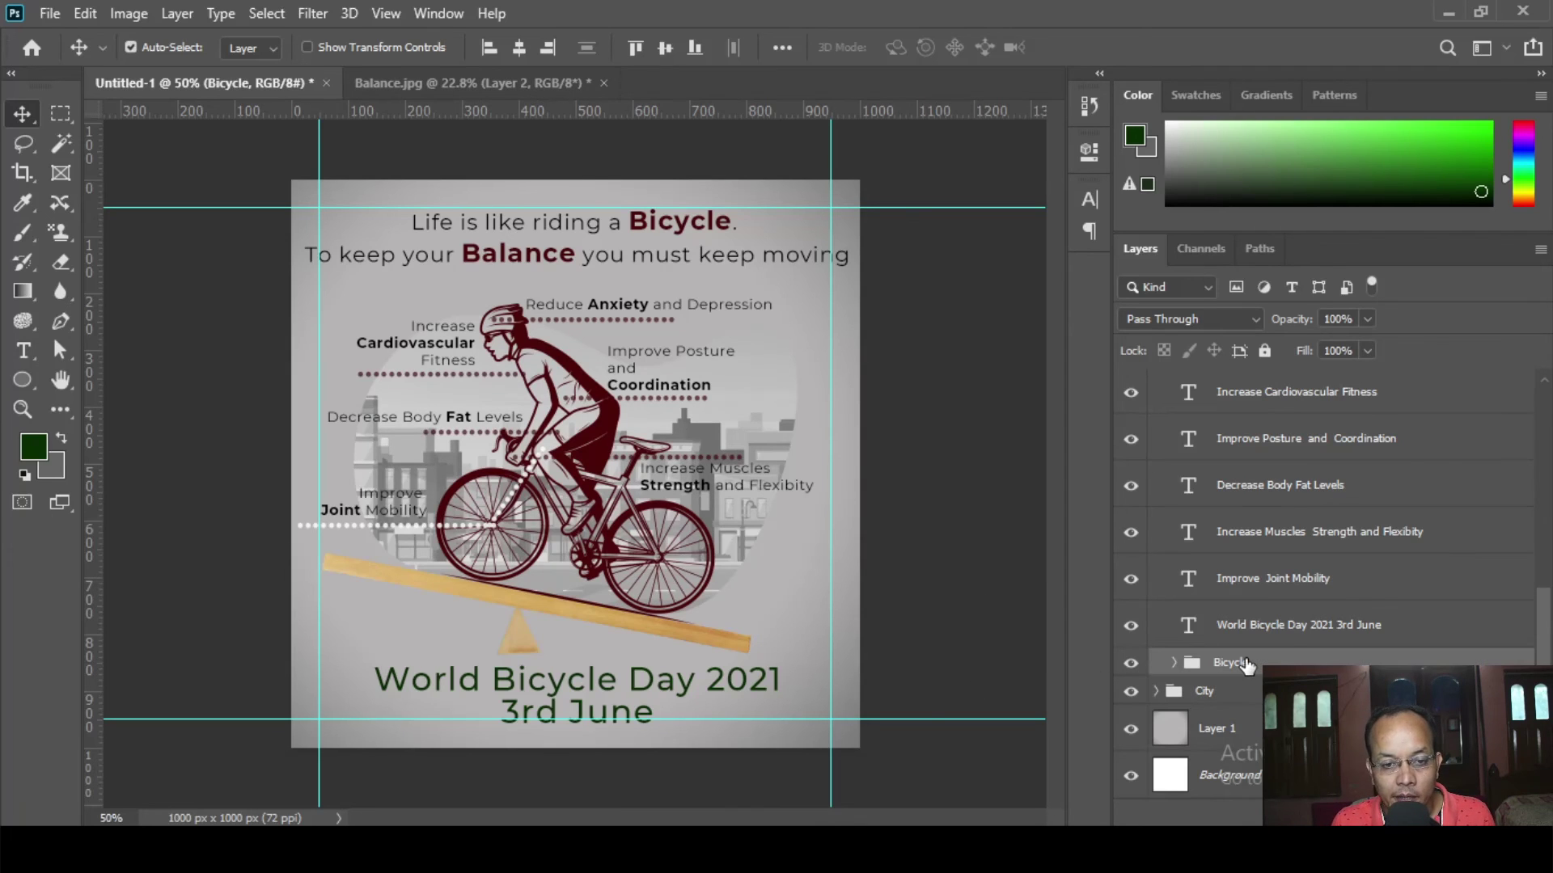
scroll(1277, 495, up, 3)
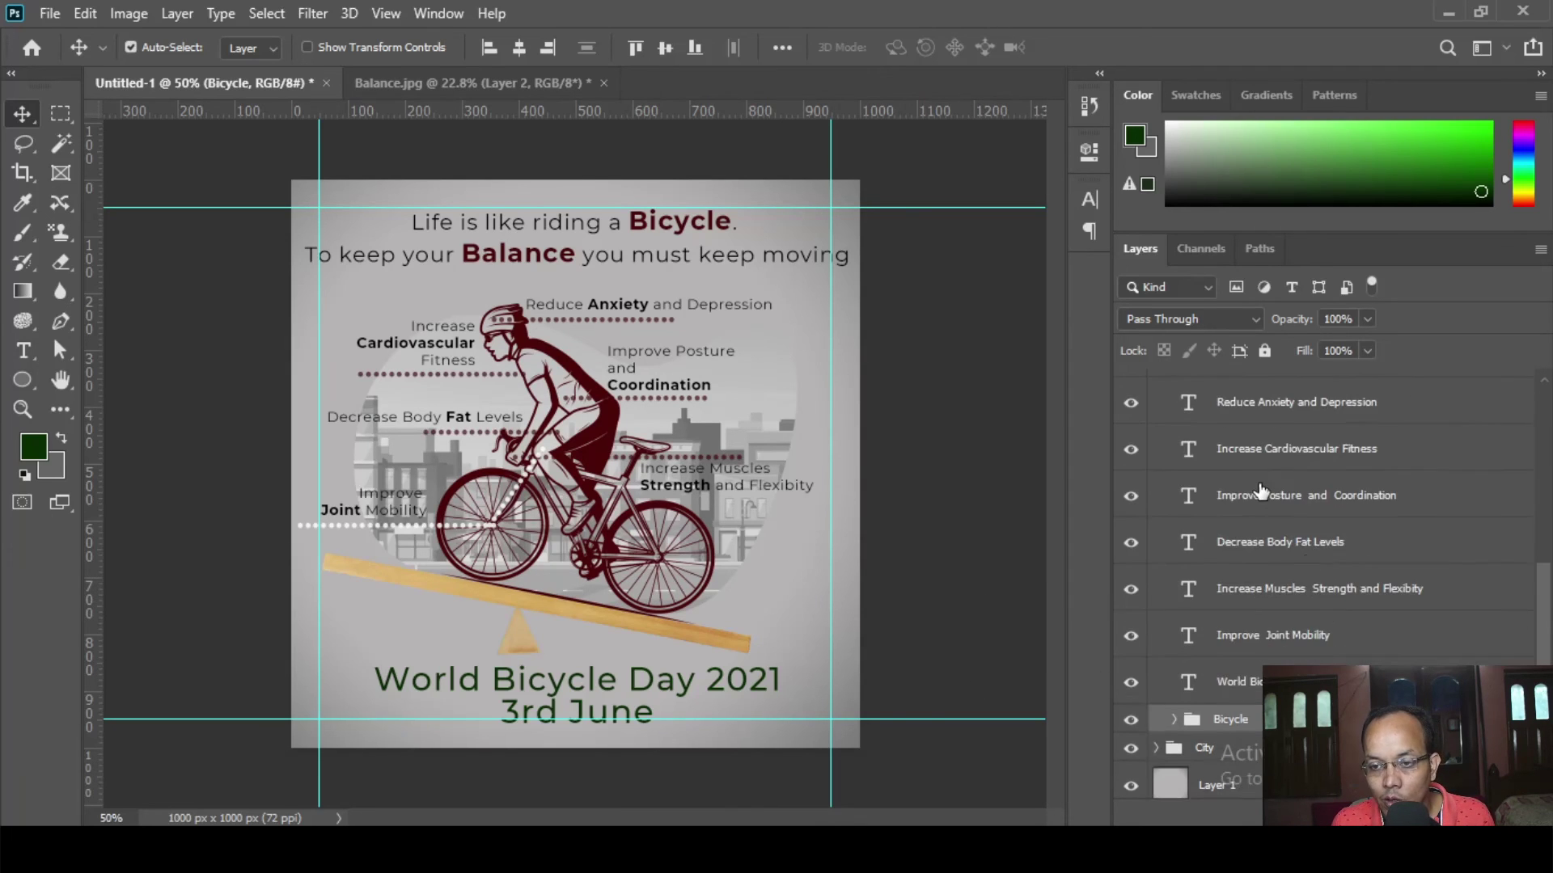
scroll(1278, 495, down, 2)
drag(1540, 602, 1537, 397)
click(1156, 385)
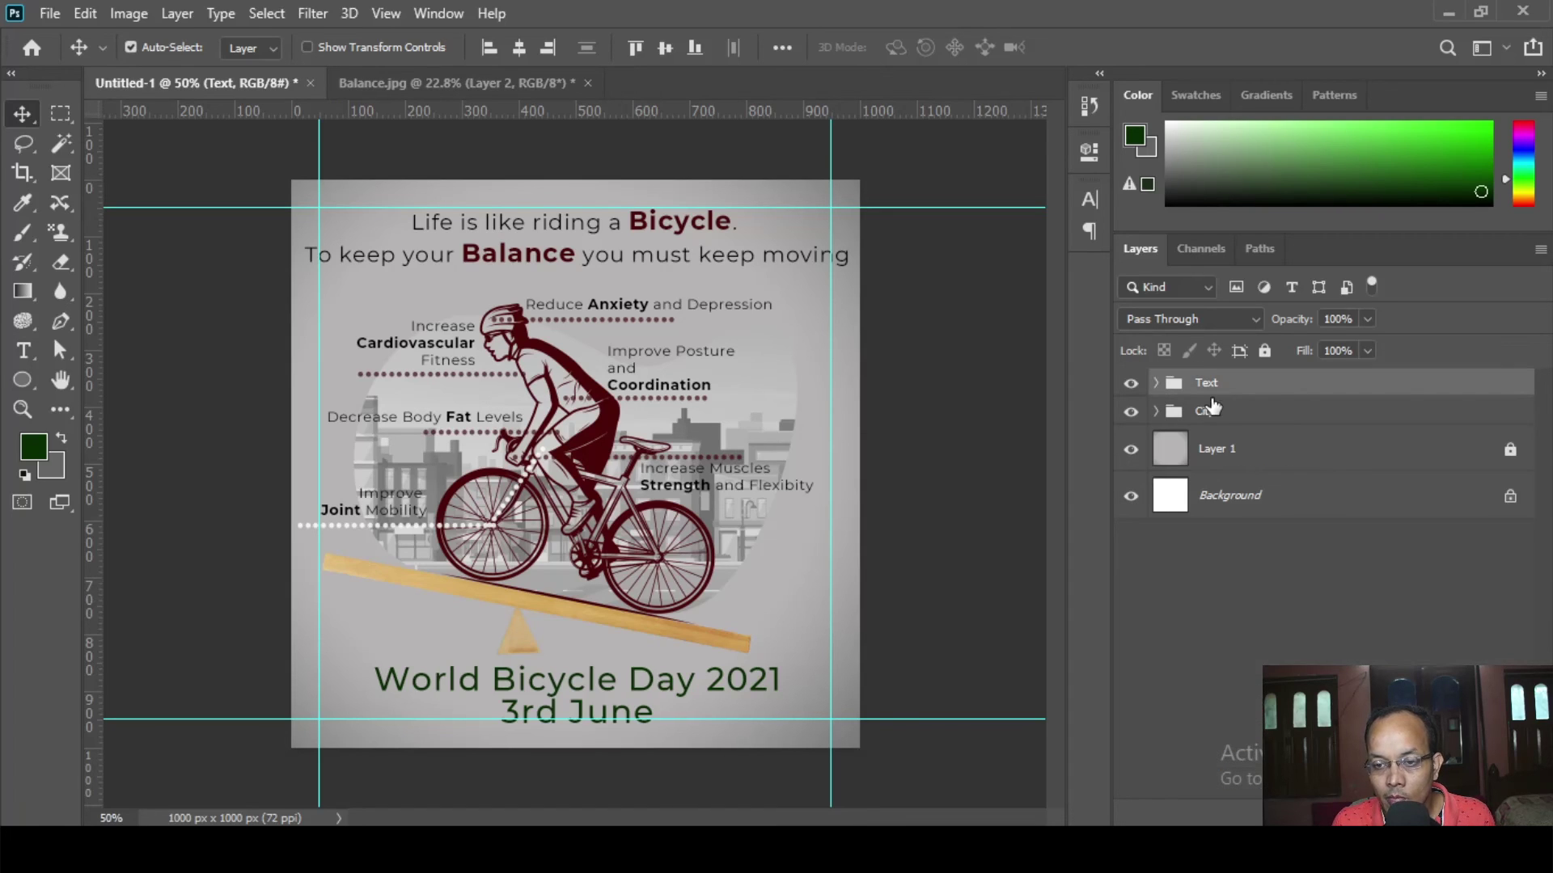
click(1156, 385)
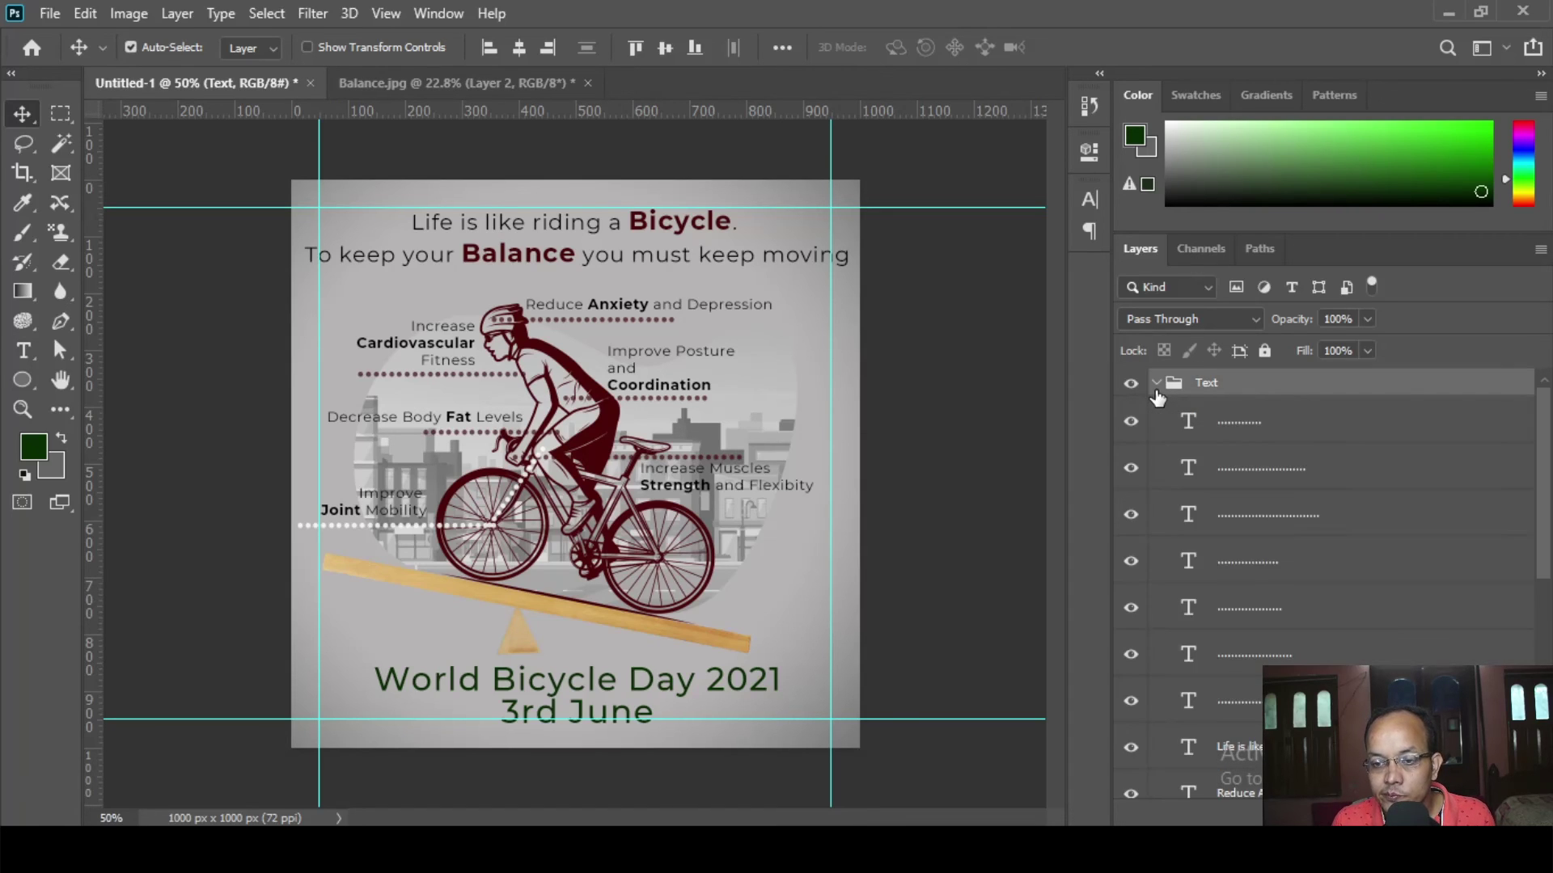
drag(1544, 476, 1543, 681)
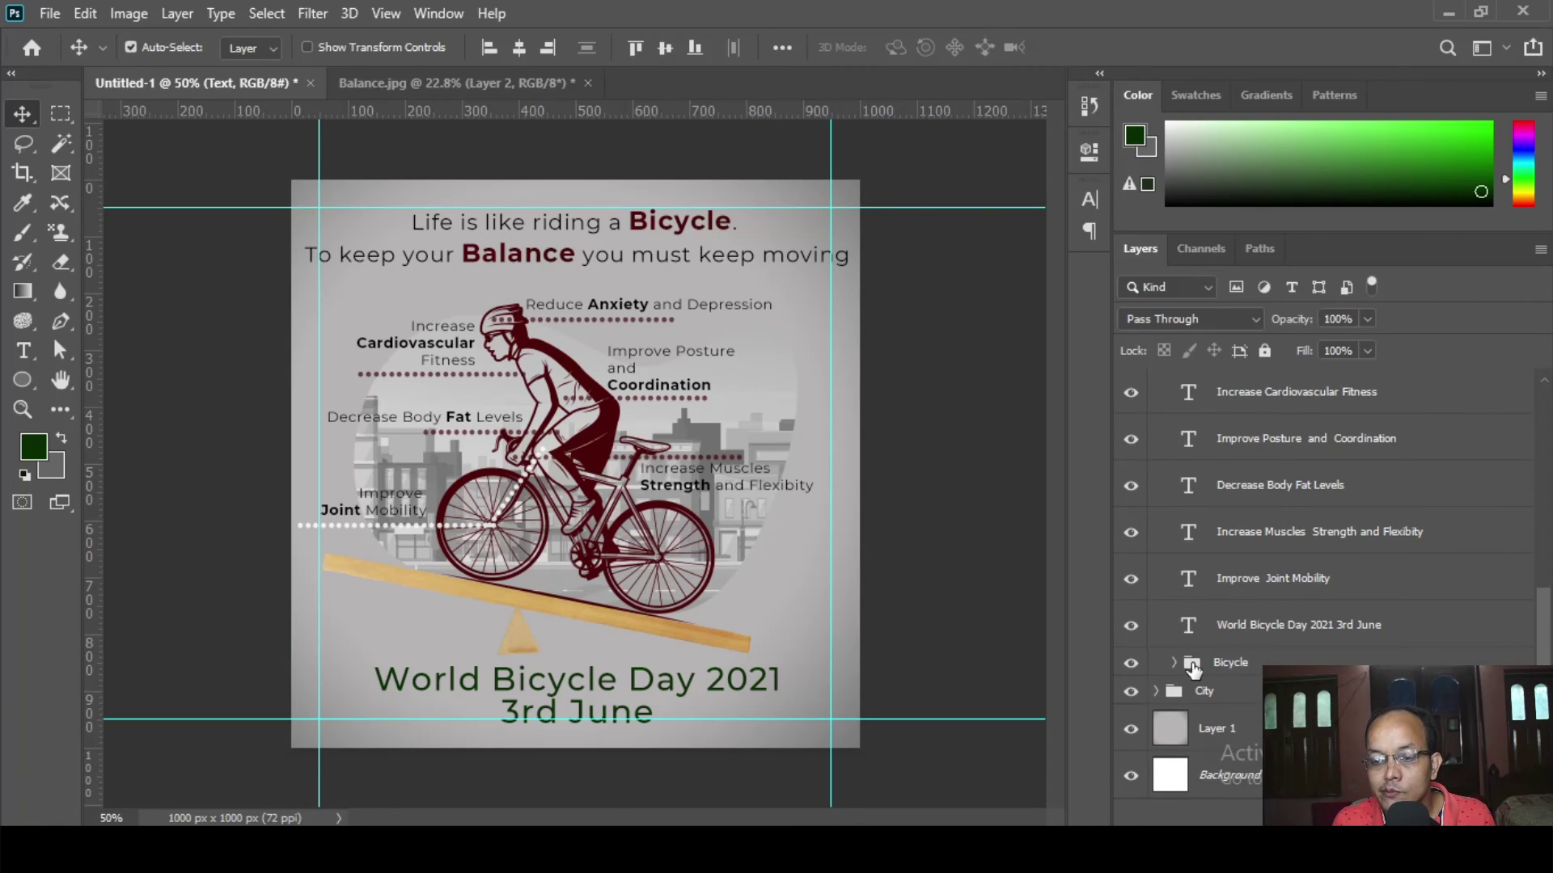
click(1226, 663)
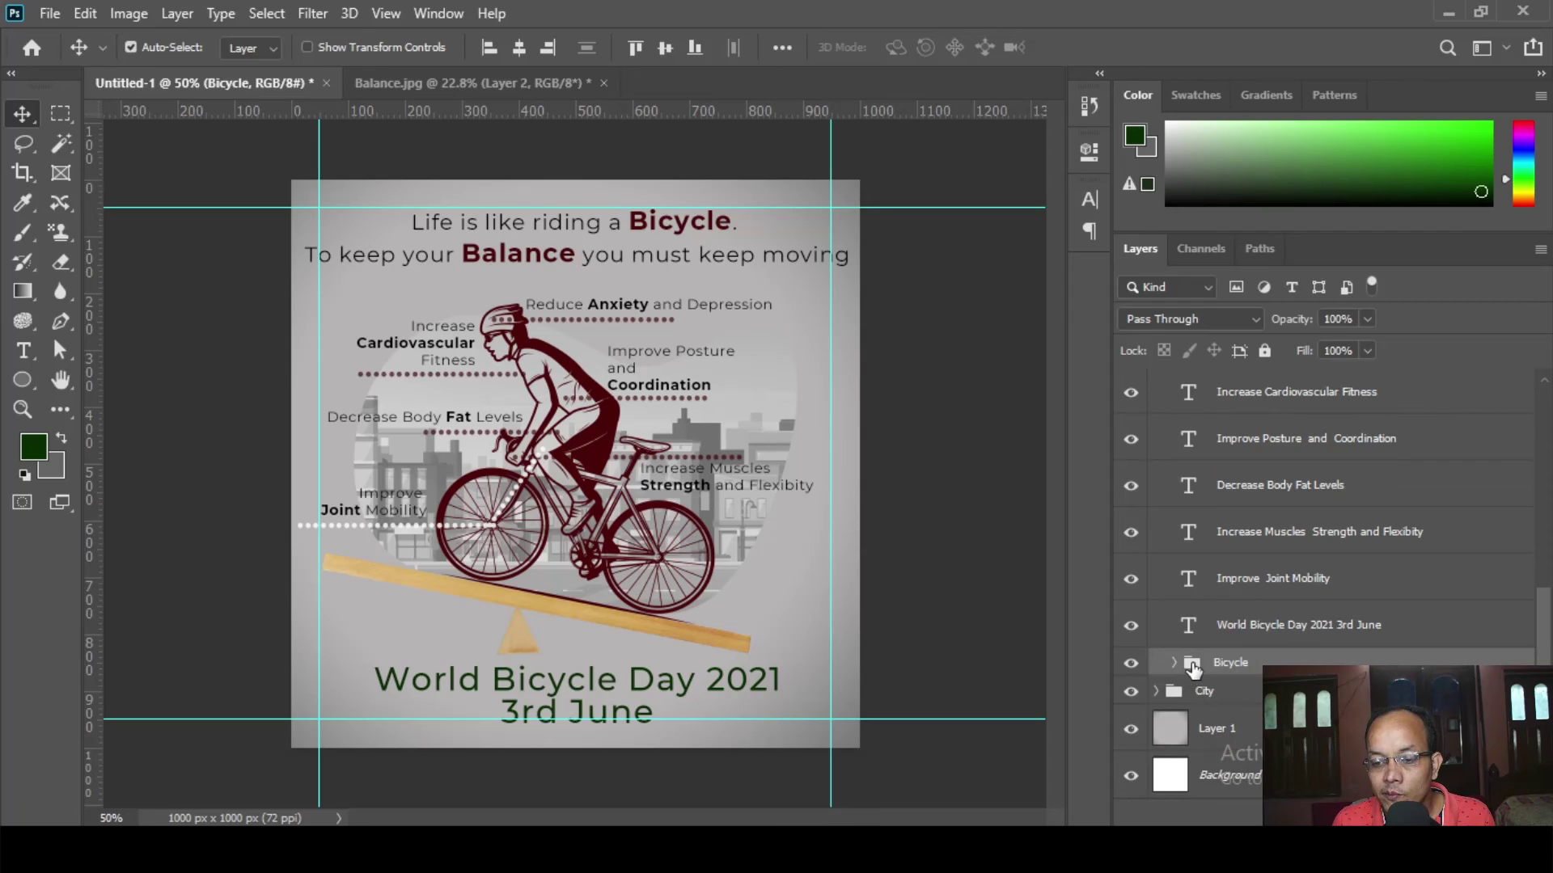
drag(1157, 664, 1223, 716)
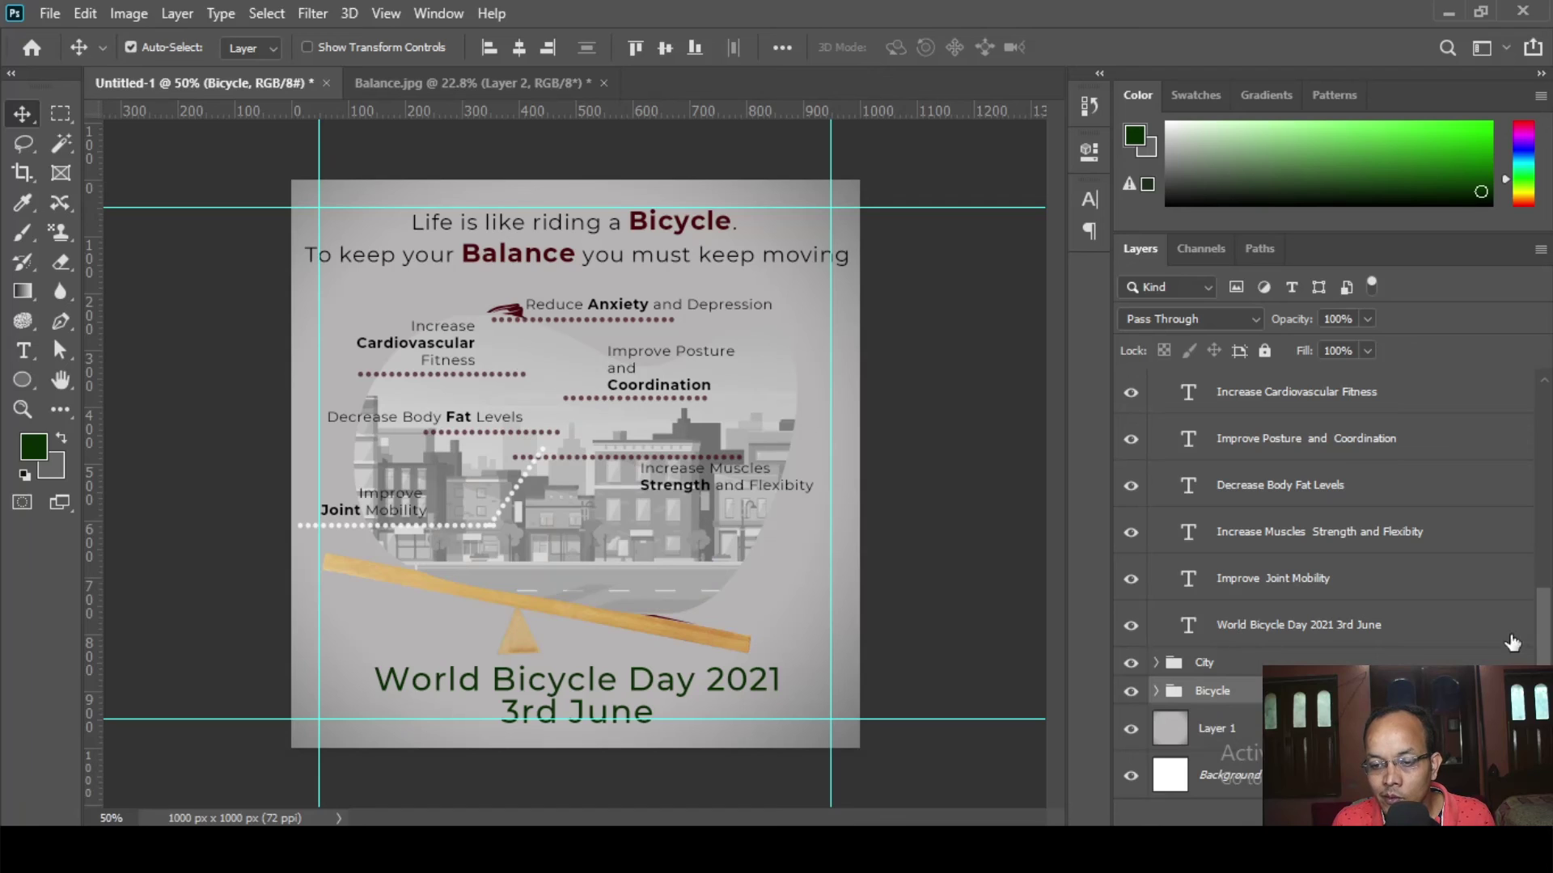
click(1531, 626)
drag(1540, 622, 1506, 377)
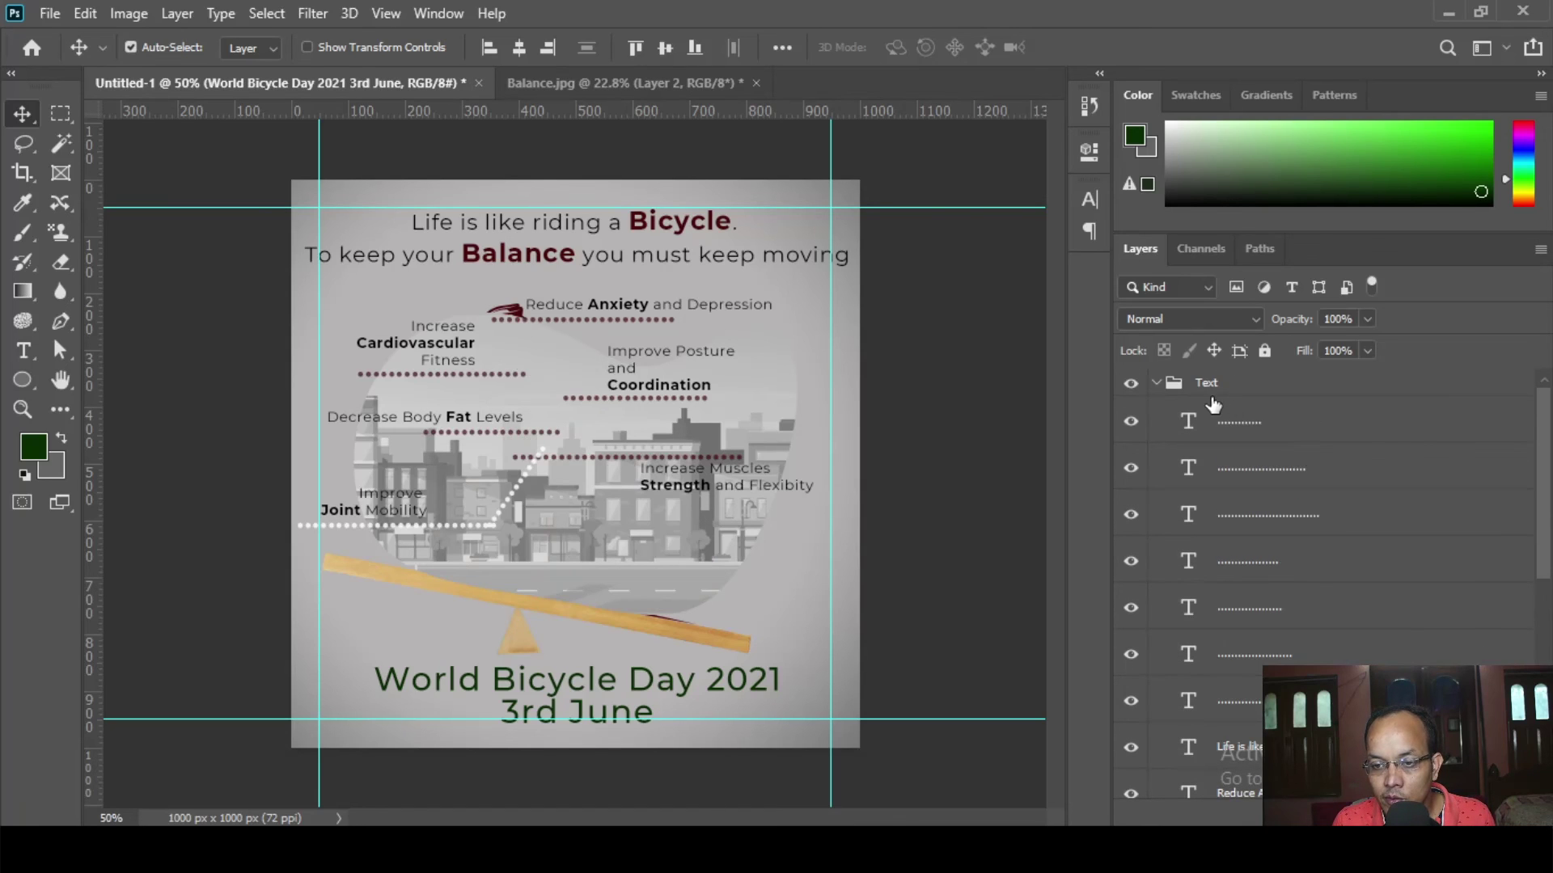
- Move the Bicycle group directly above City, and group it with the Text group as "Bicycle Text"
click(1157, 385)
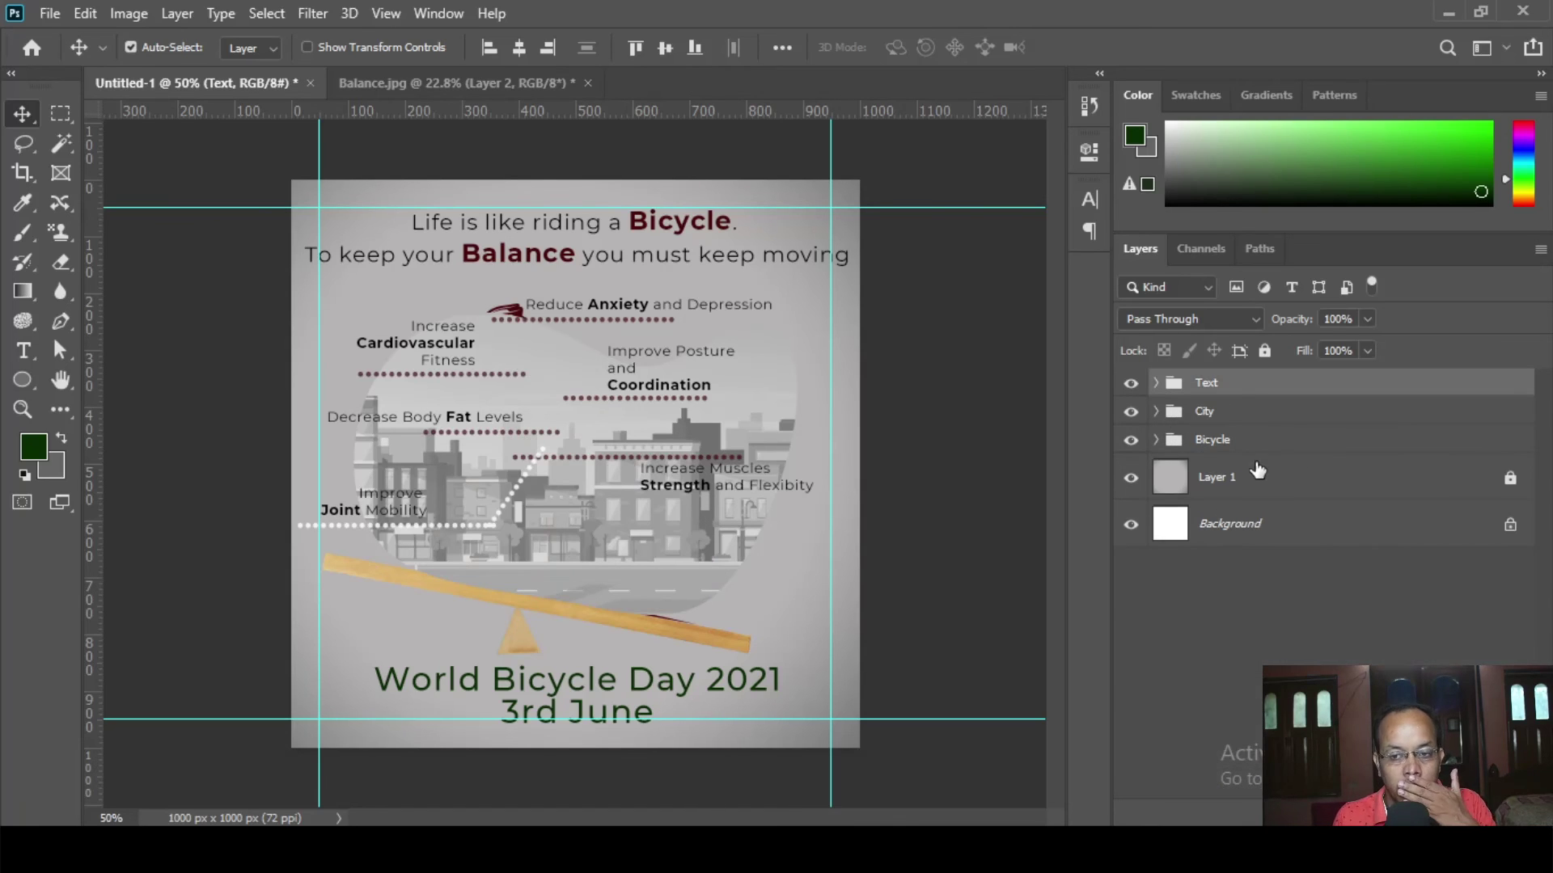
drag(1255, 443, 1249, 399)
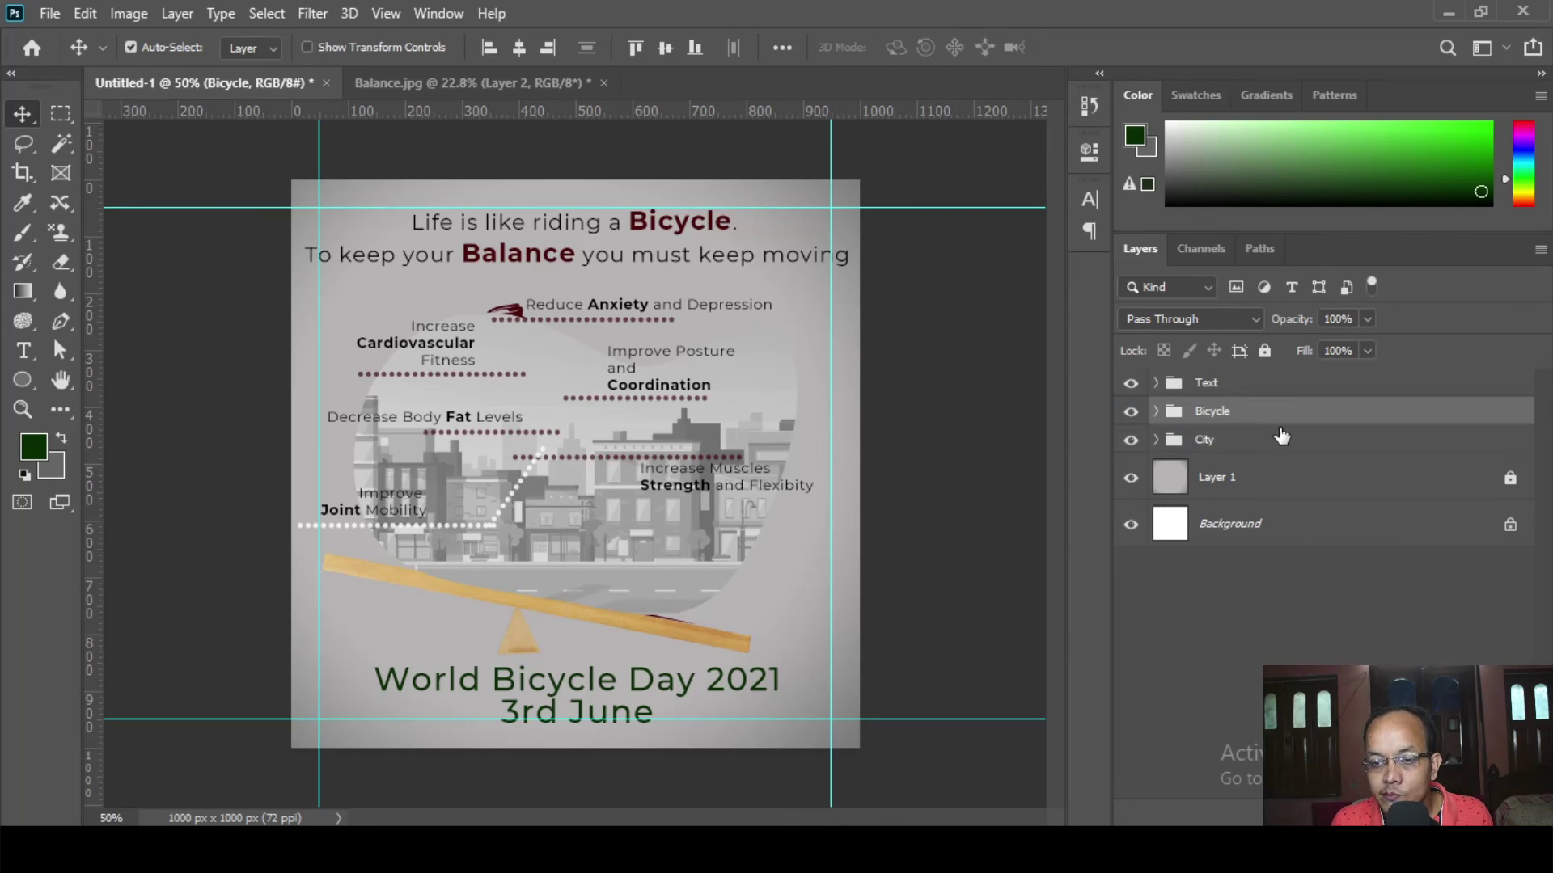
ctrl+click(1238, 388)
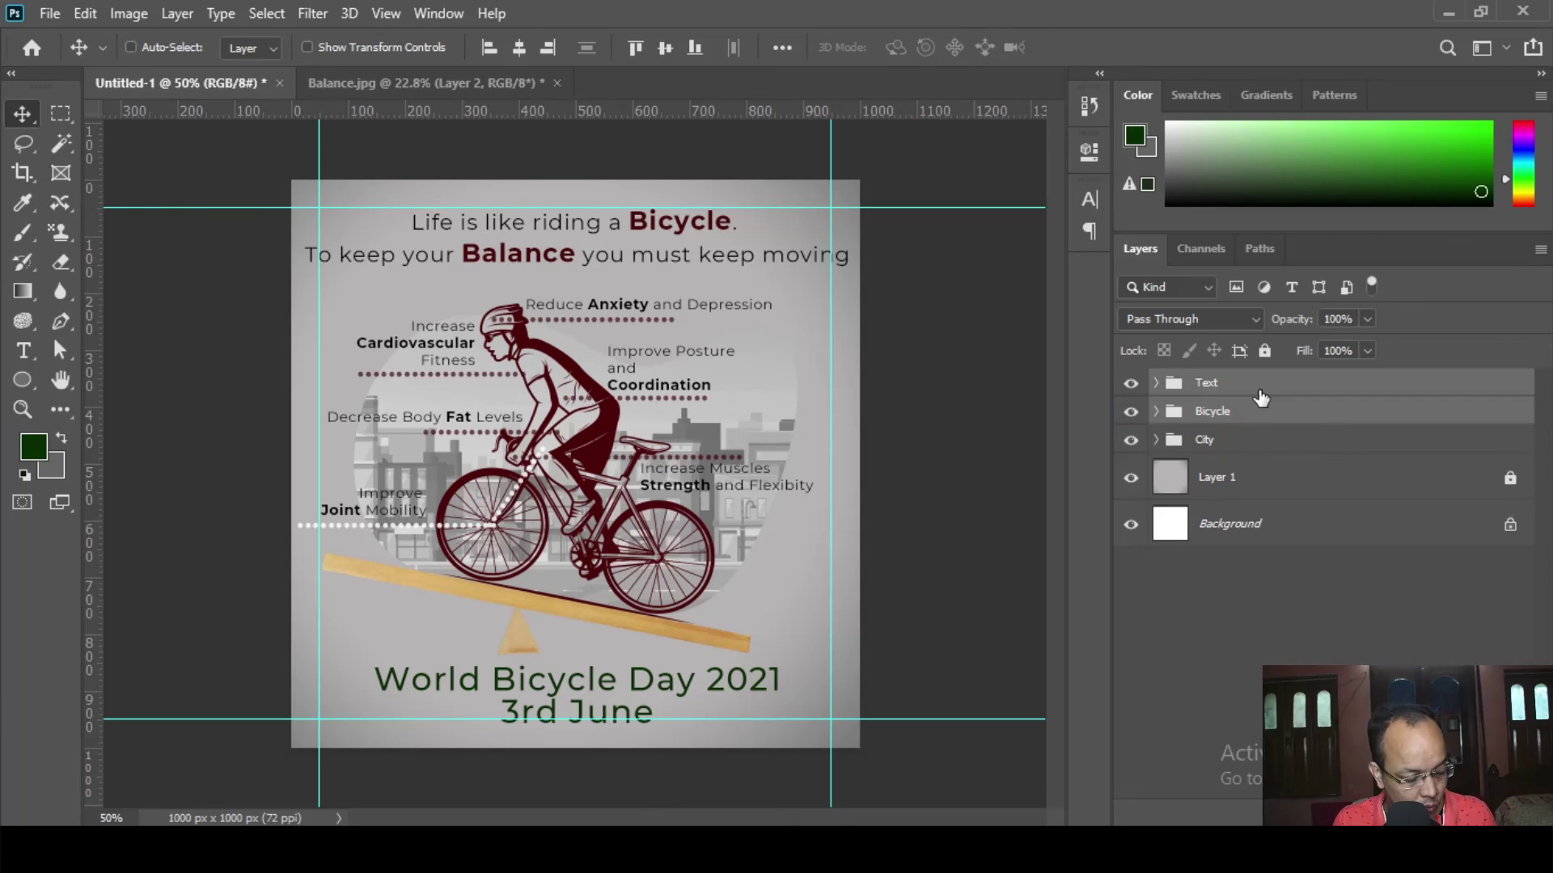
key(ctrl+g)
double_click(1209, 383)
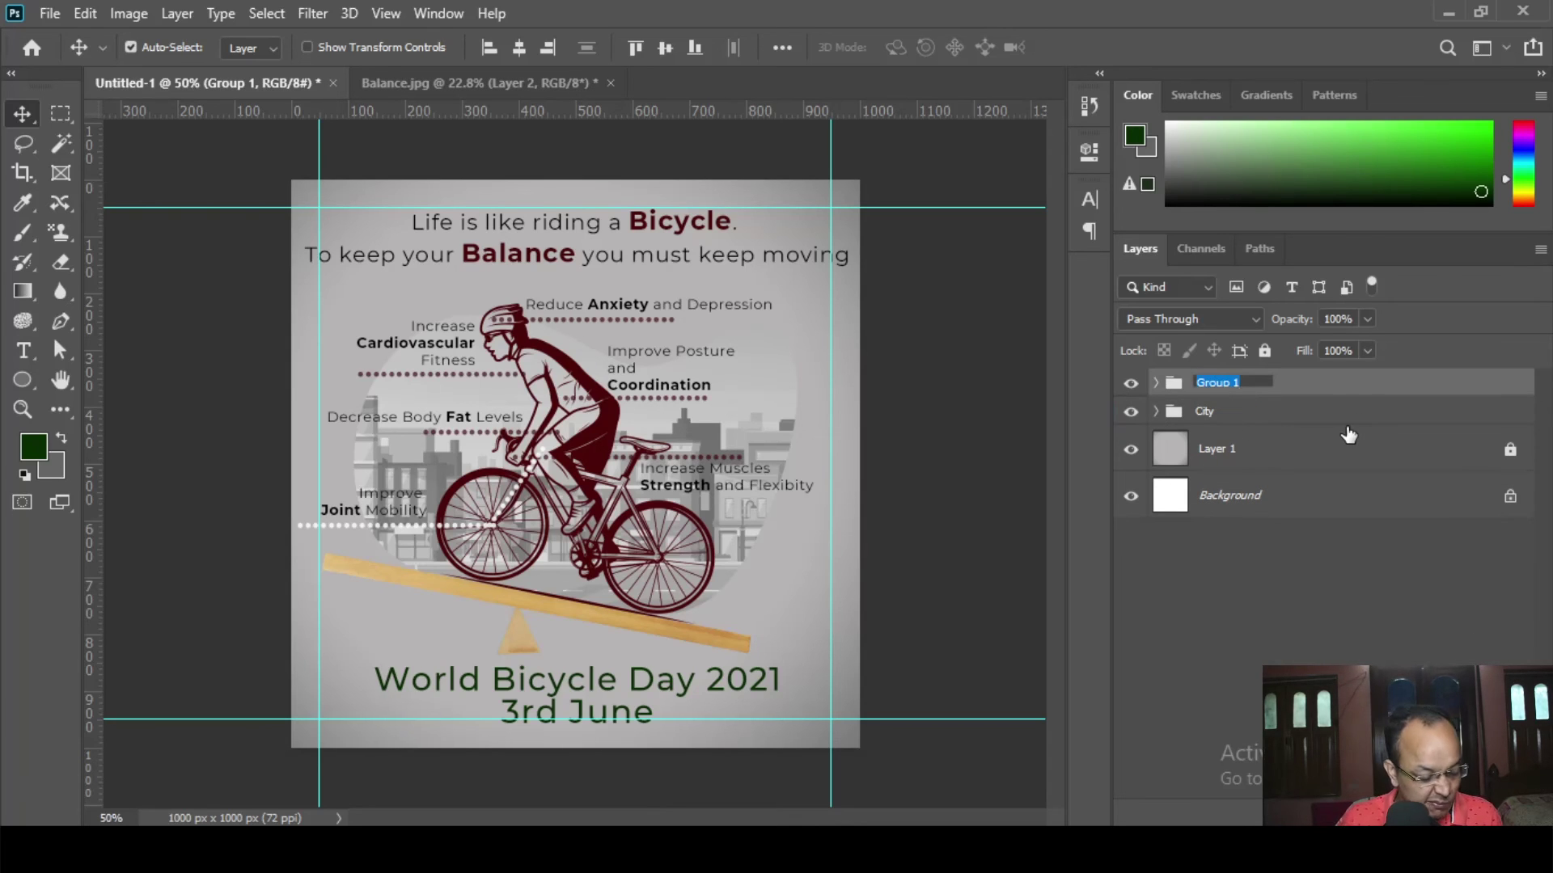
text(Bicycle Text)
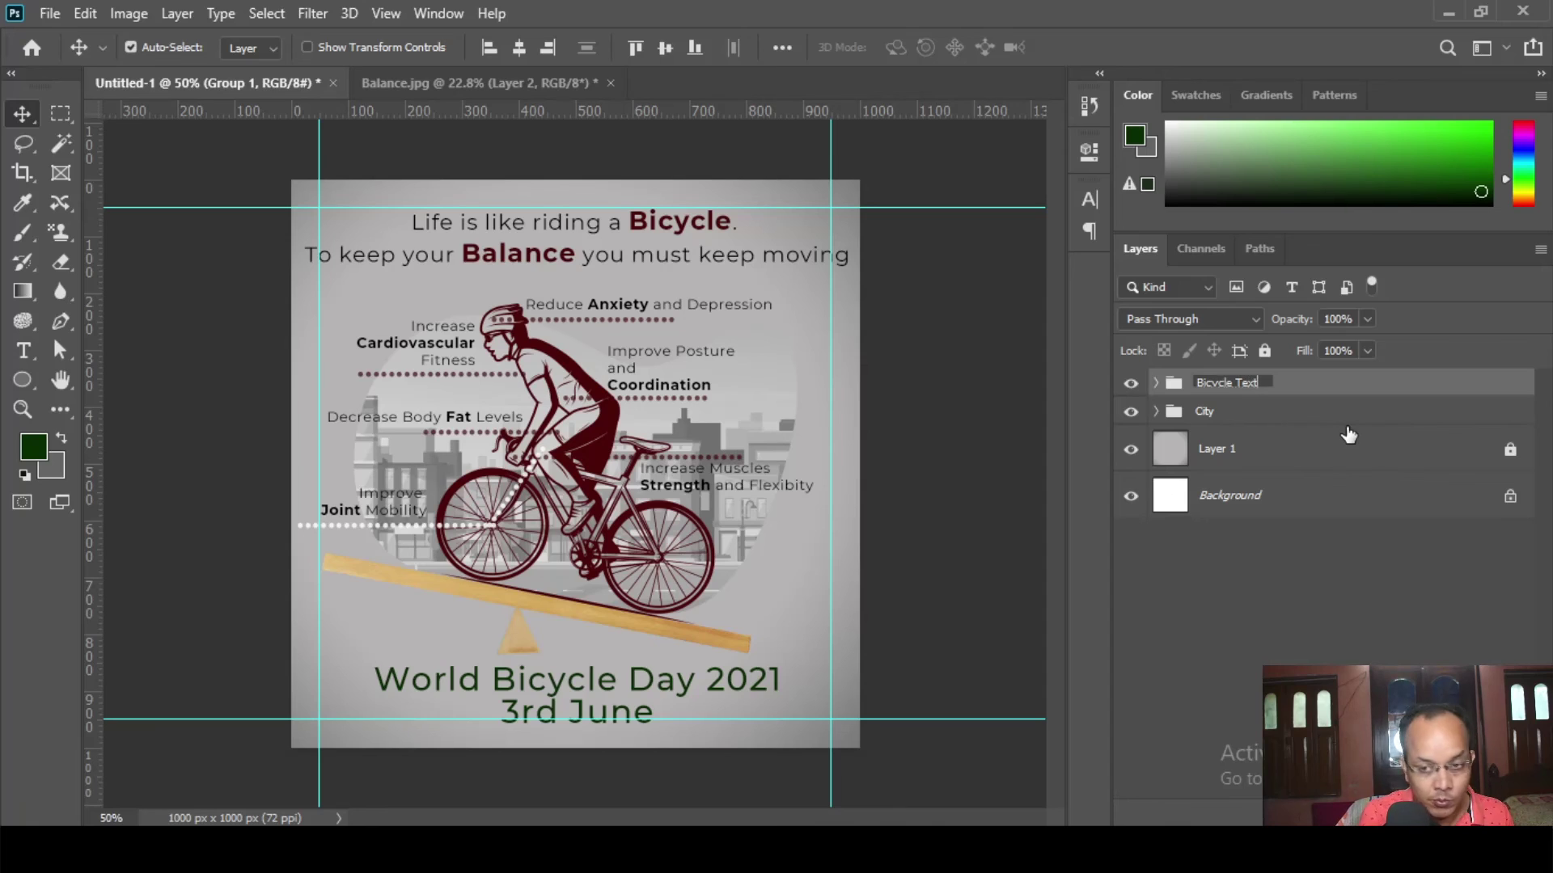
click(1267, 409)
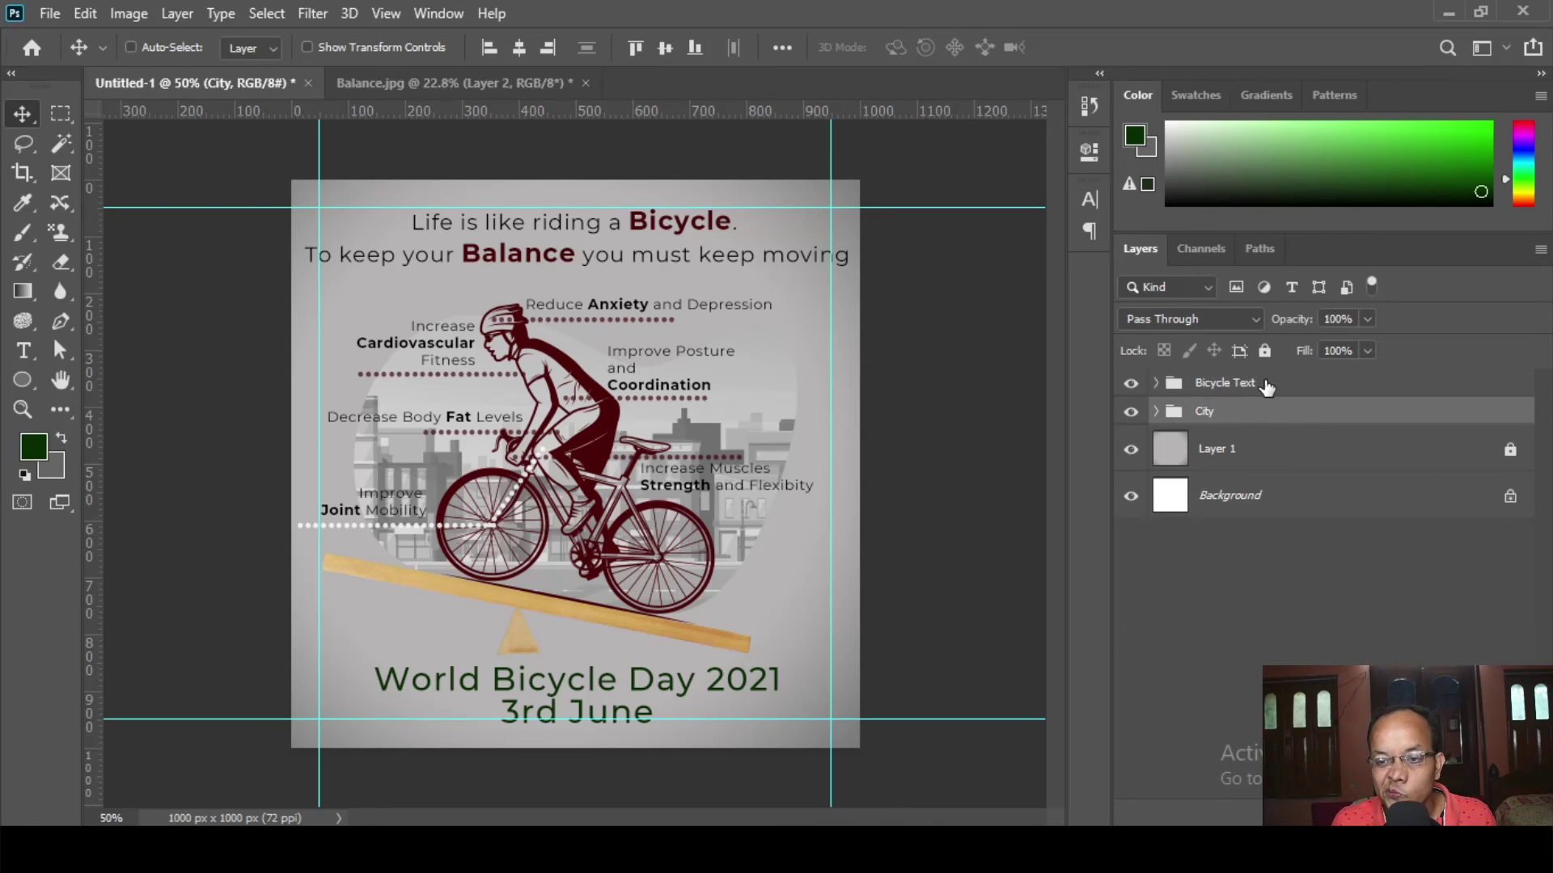
- Move the "World Bicycle Day 2021 3rd June" text layer out of the Text group to directly below the City group
ctrl+click(1266, 387)
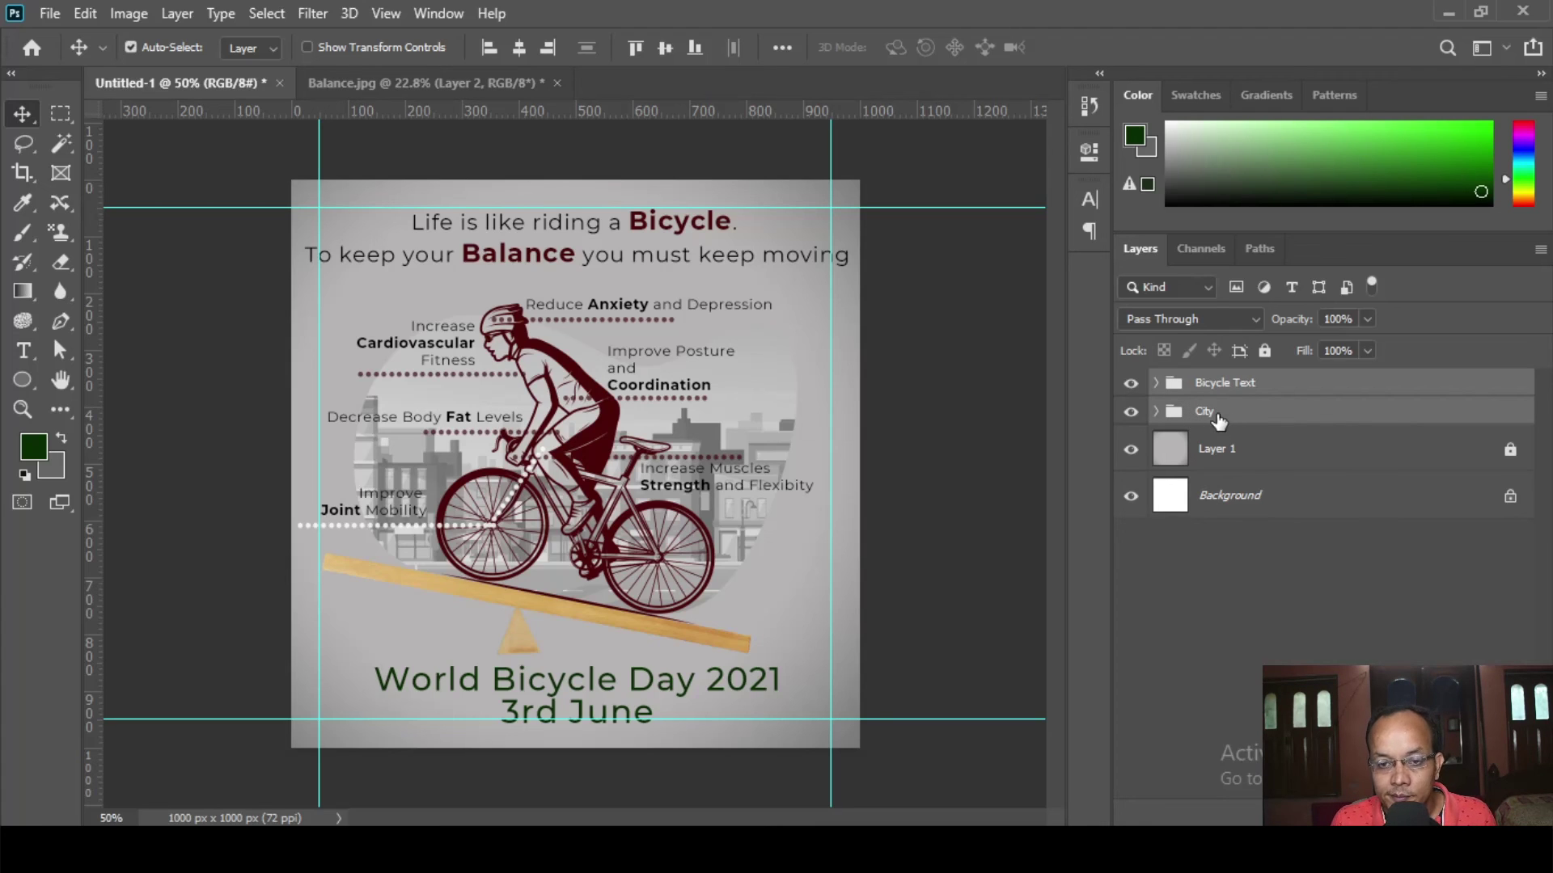
click(1156, 384)
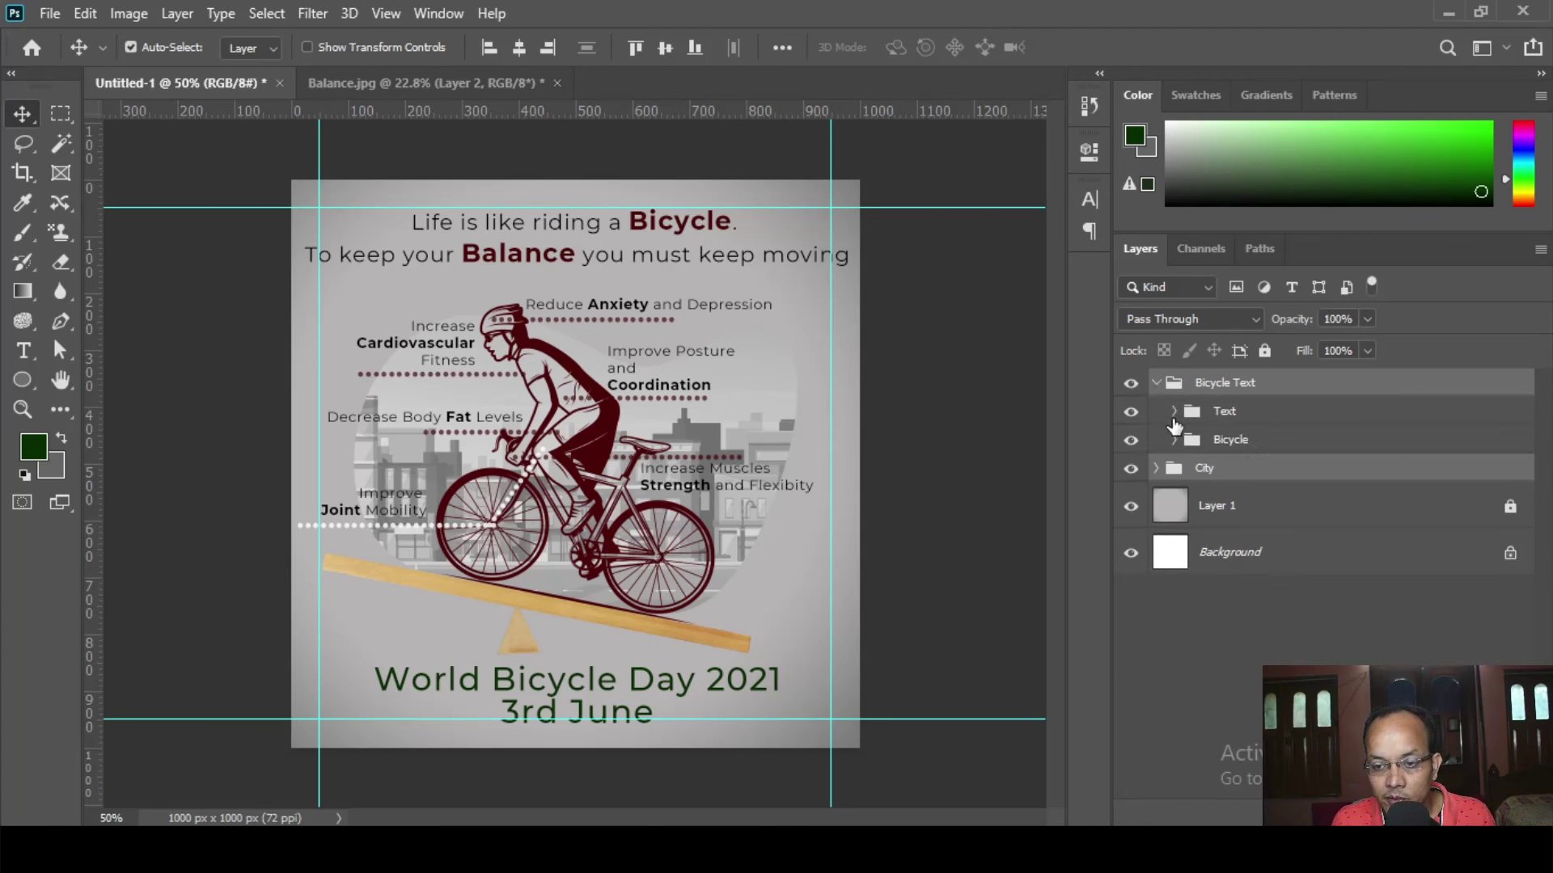
click(1174, 412)
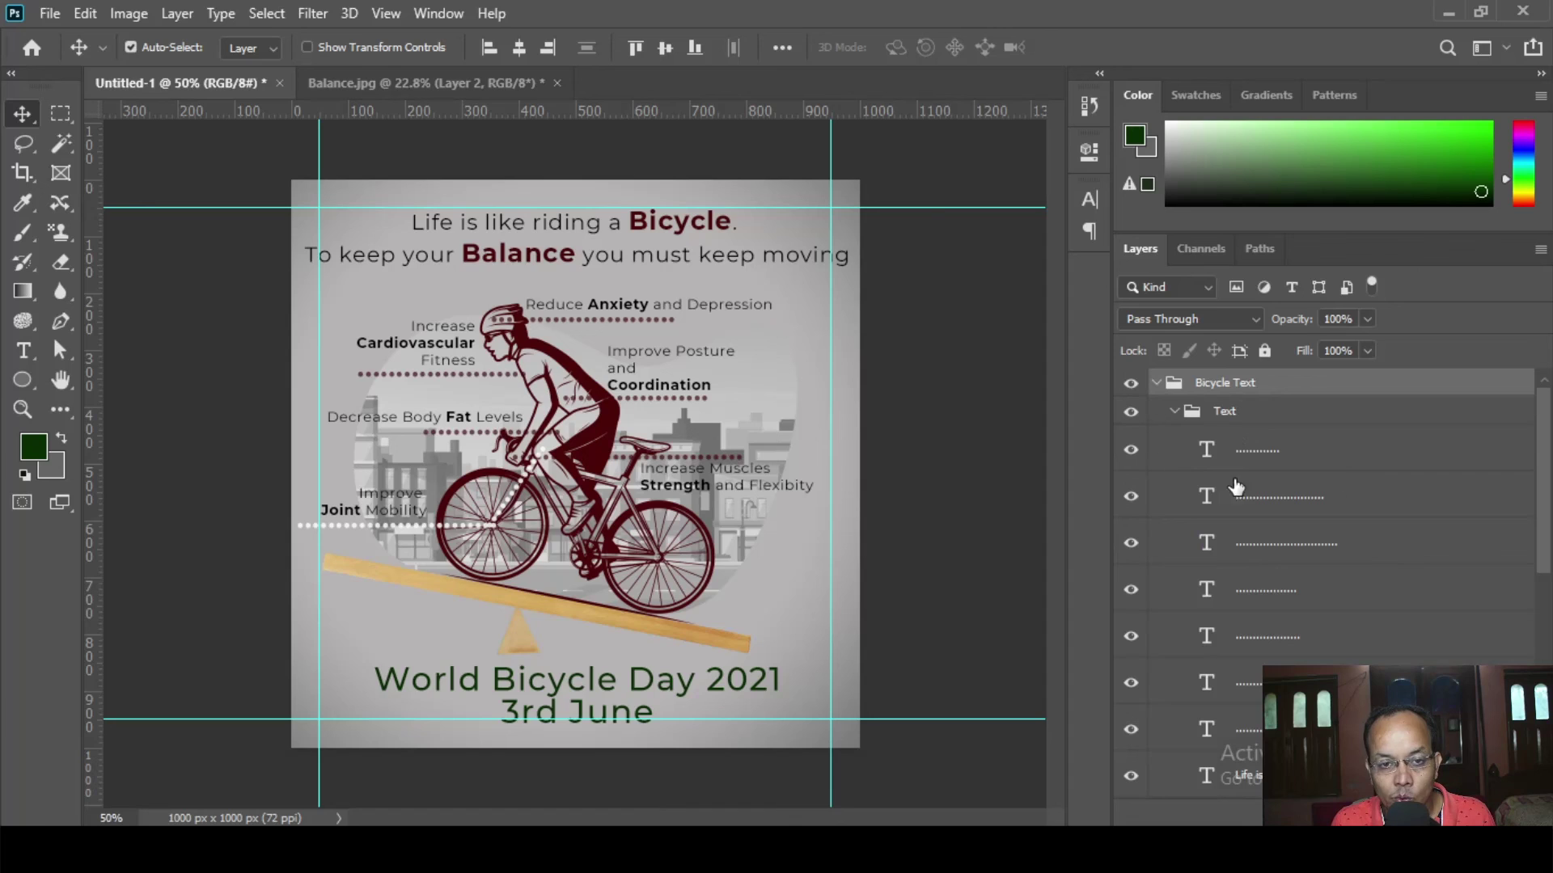
drag(1539, 457, 1541, 671)
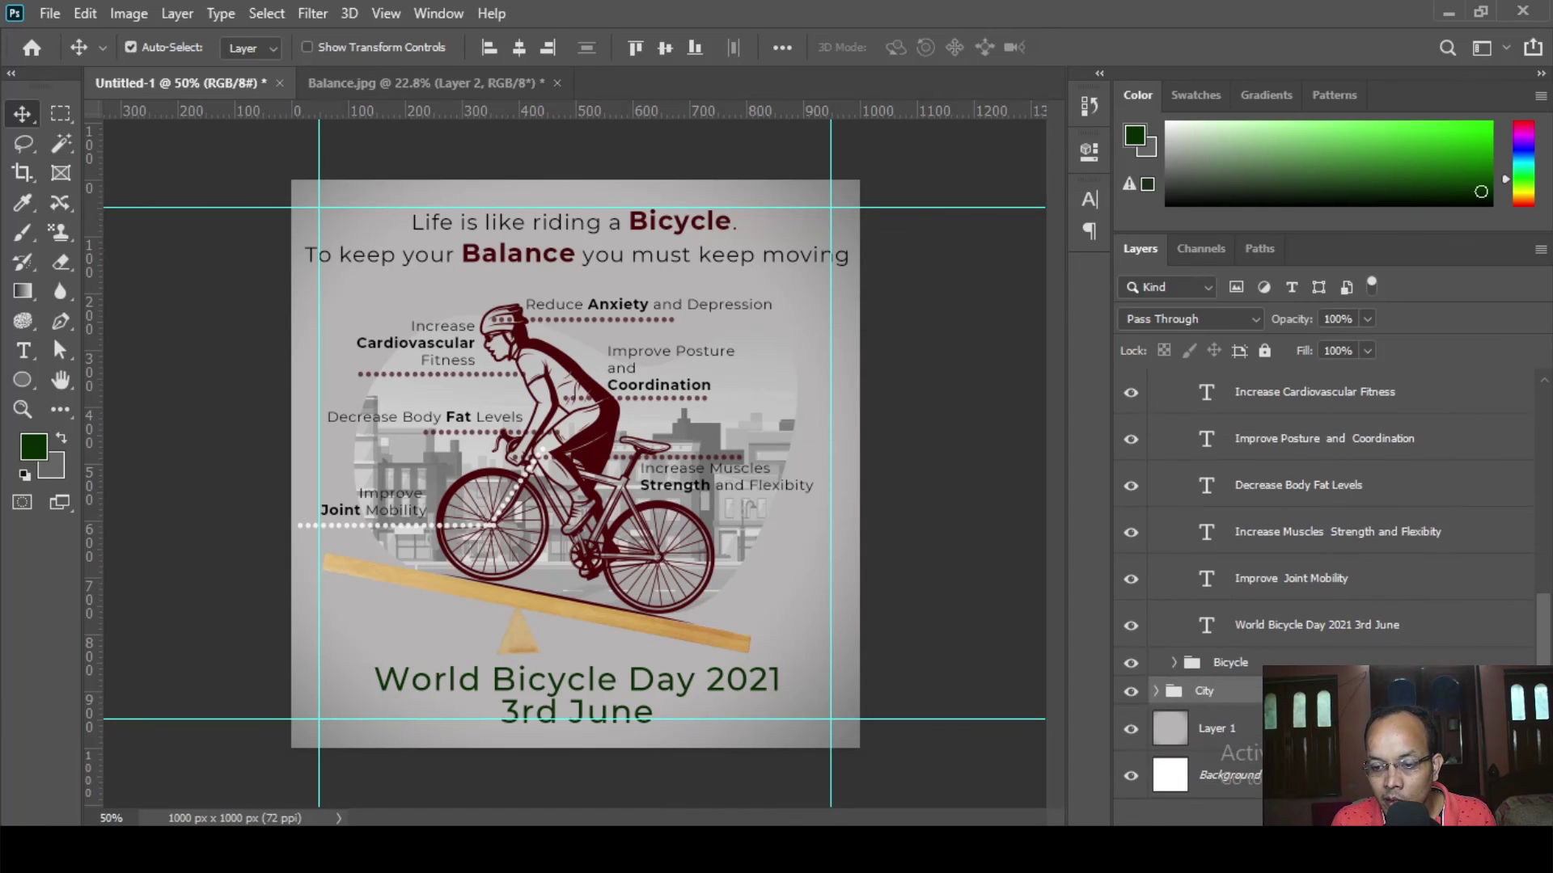
click(1360, 636)
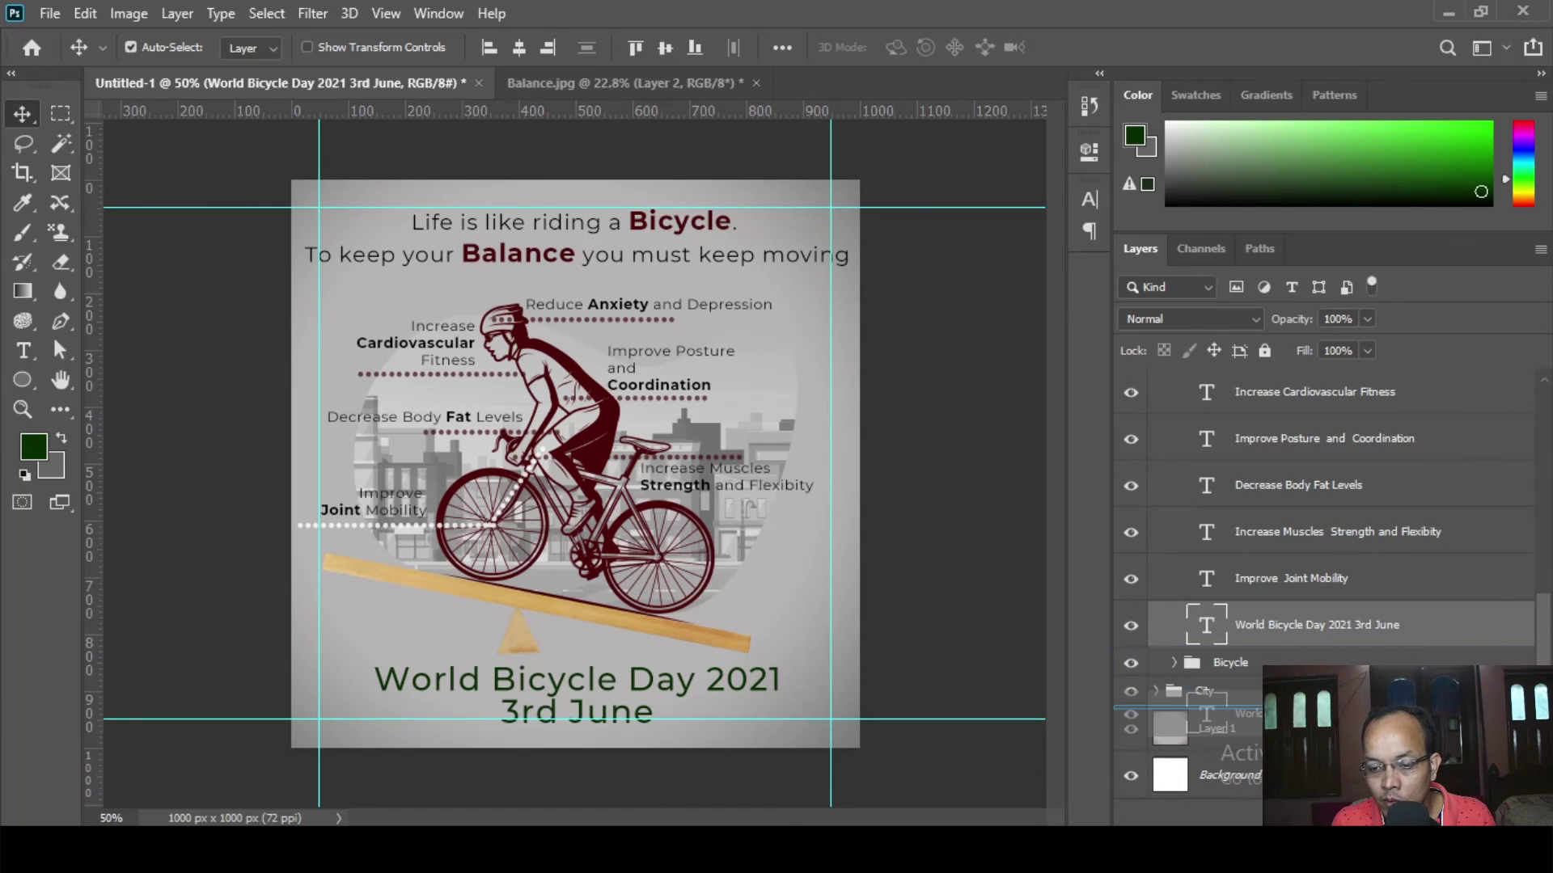
drag(1400, 654, 1375, 708)
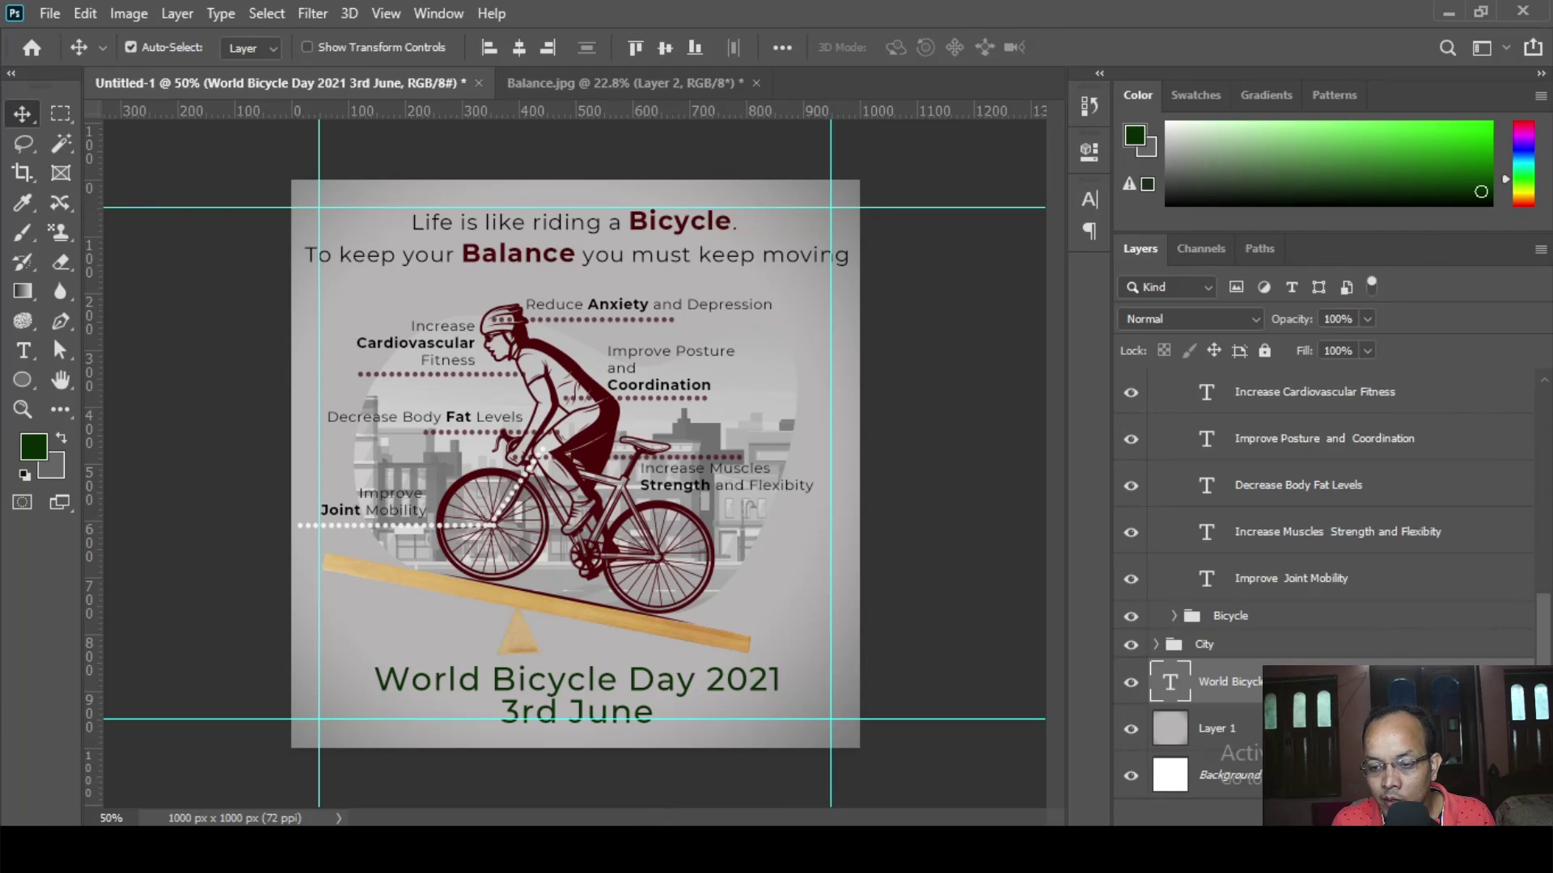
- Move the "Life is like riding a Bicycle" text layer out of the Text group to the top of the Bicycle Text group
scroll(1531, 558, up, 4)
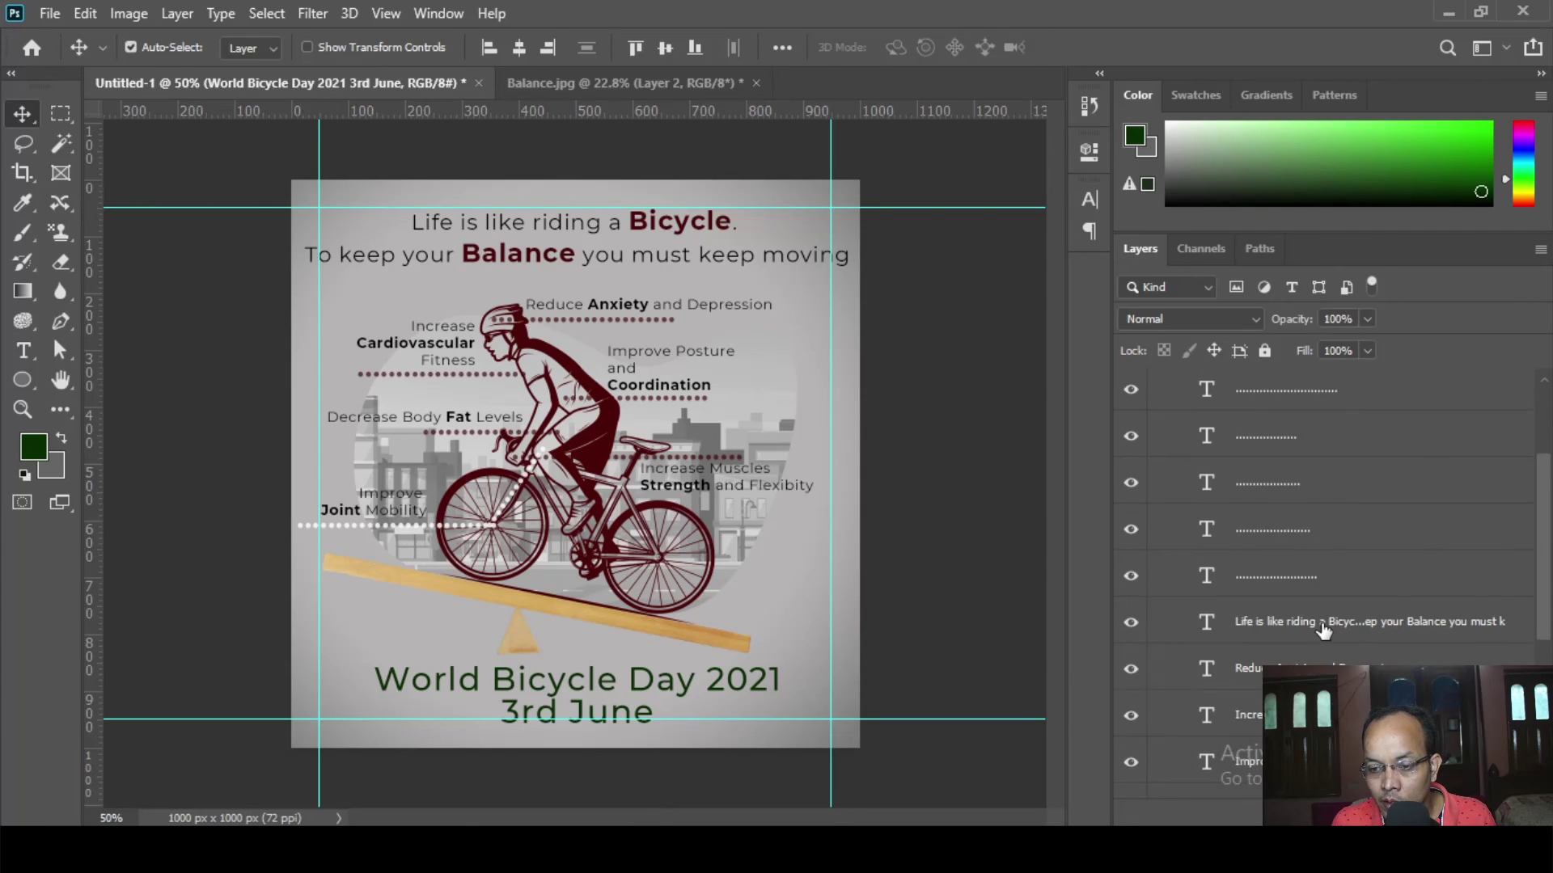
click(1386, 642)
drag(1545, 629, 1542, 608)
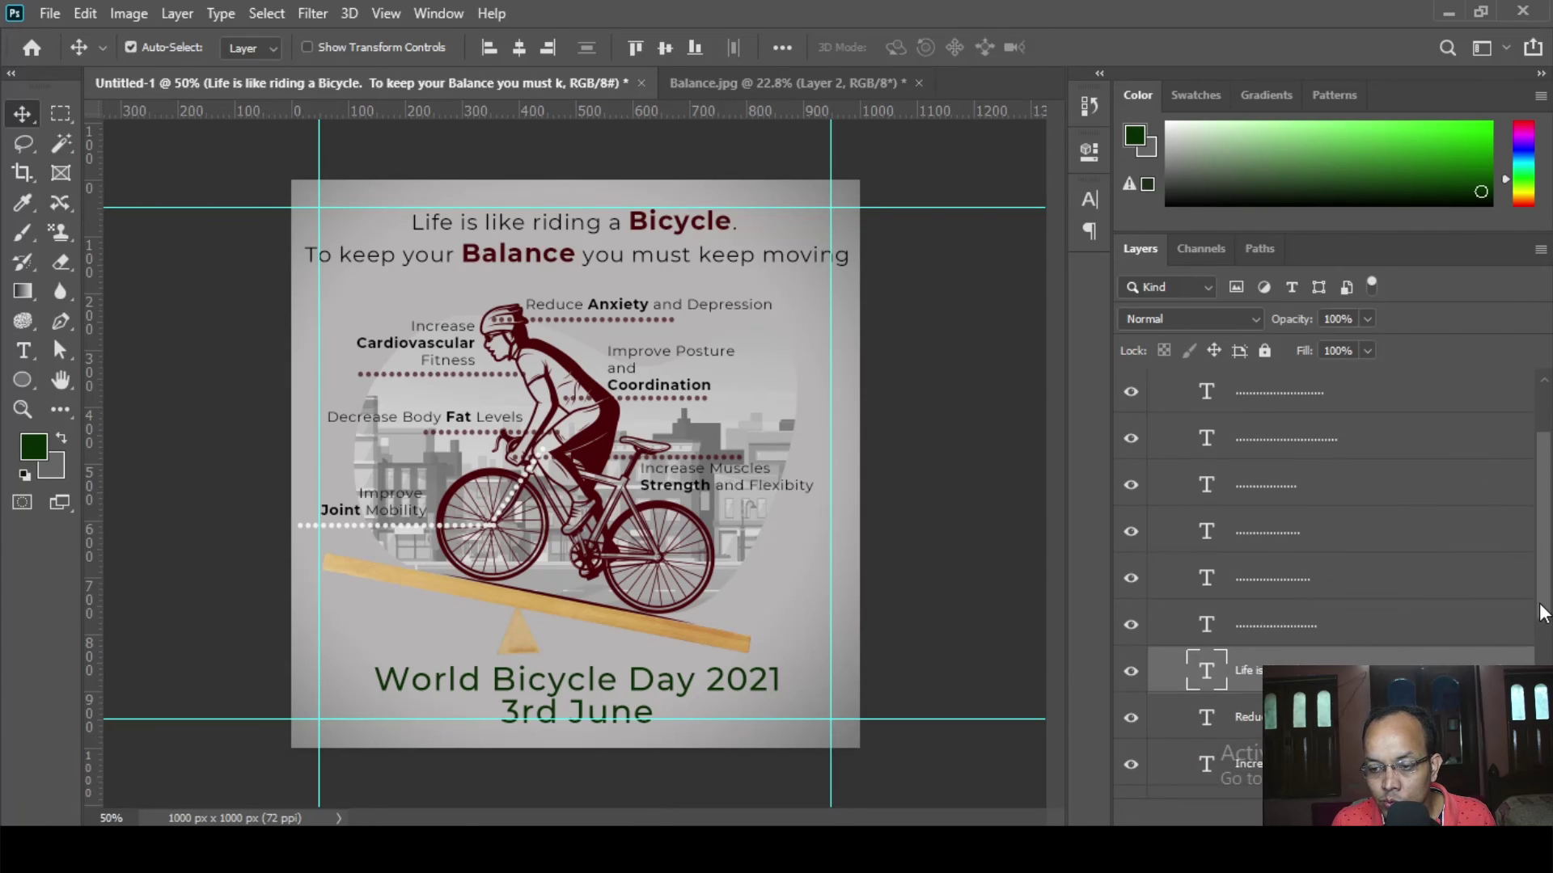
drag(1456, 673, 1456, 415)
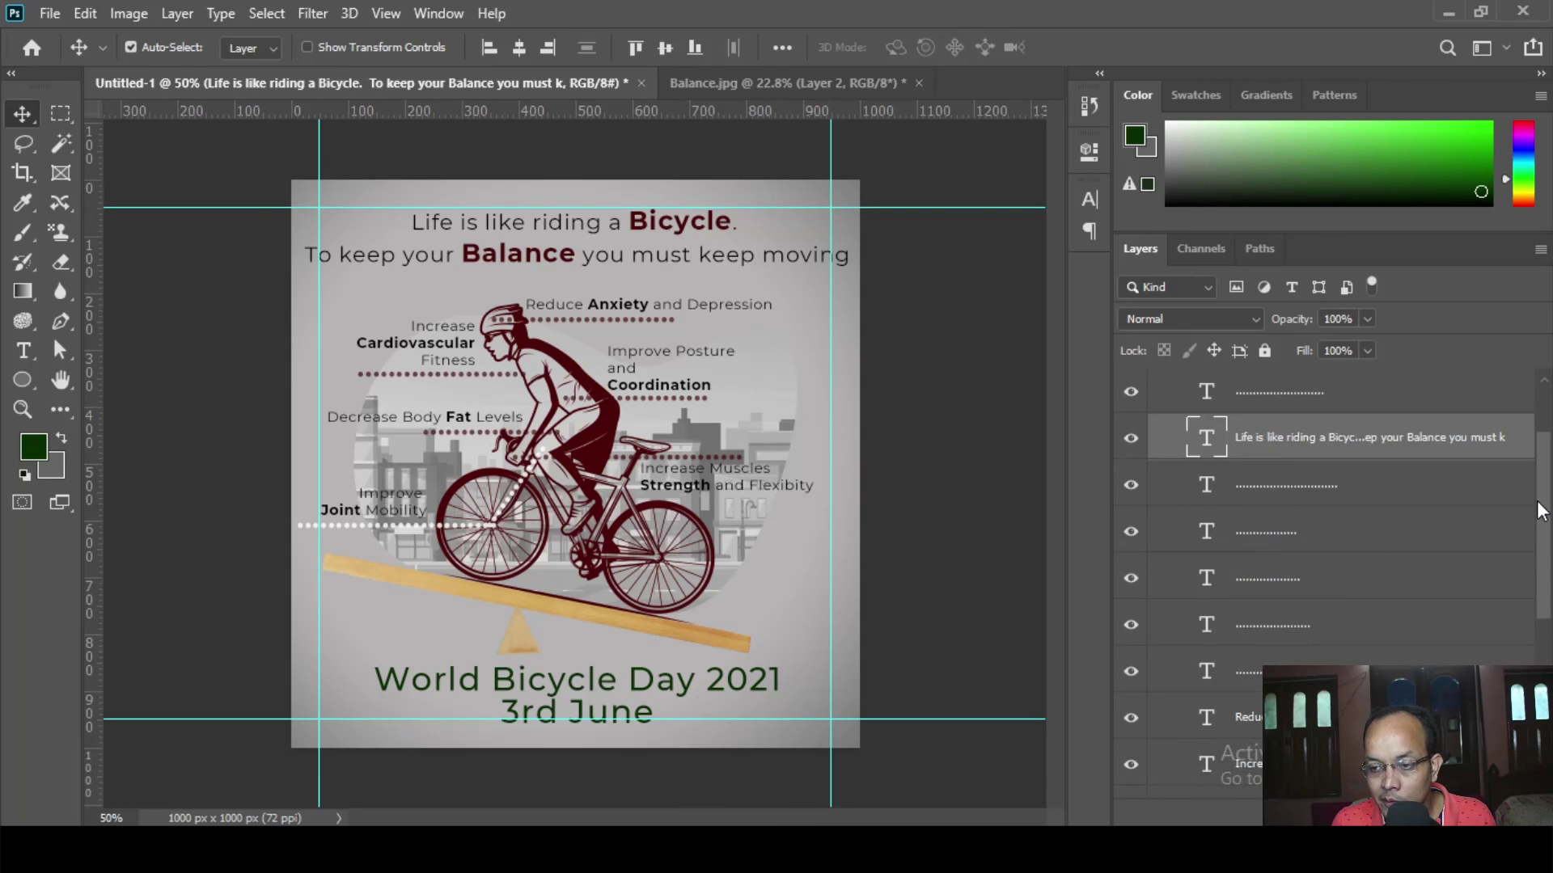
drag(1539, 503, 1534, 412)
drag(1447, 543, 1432, 408)
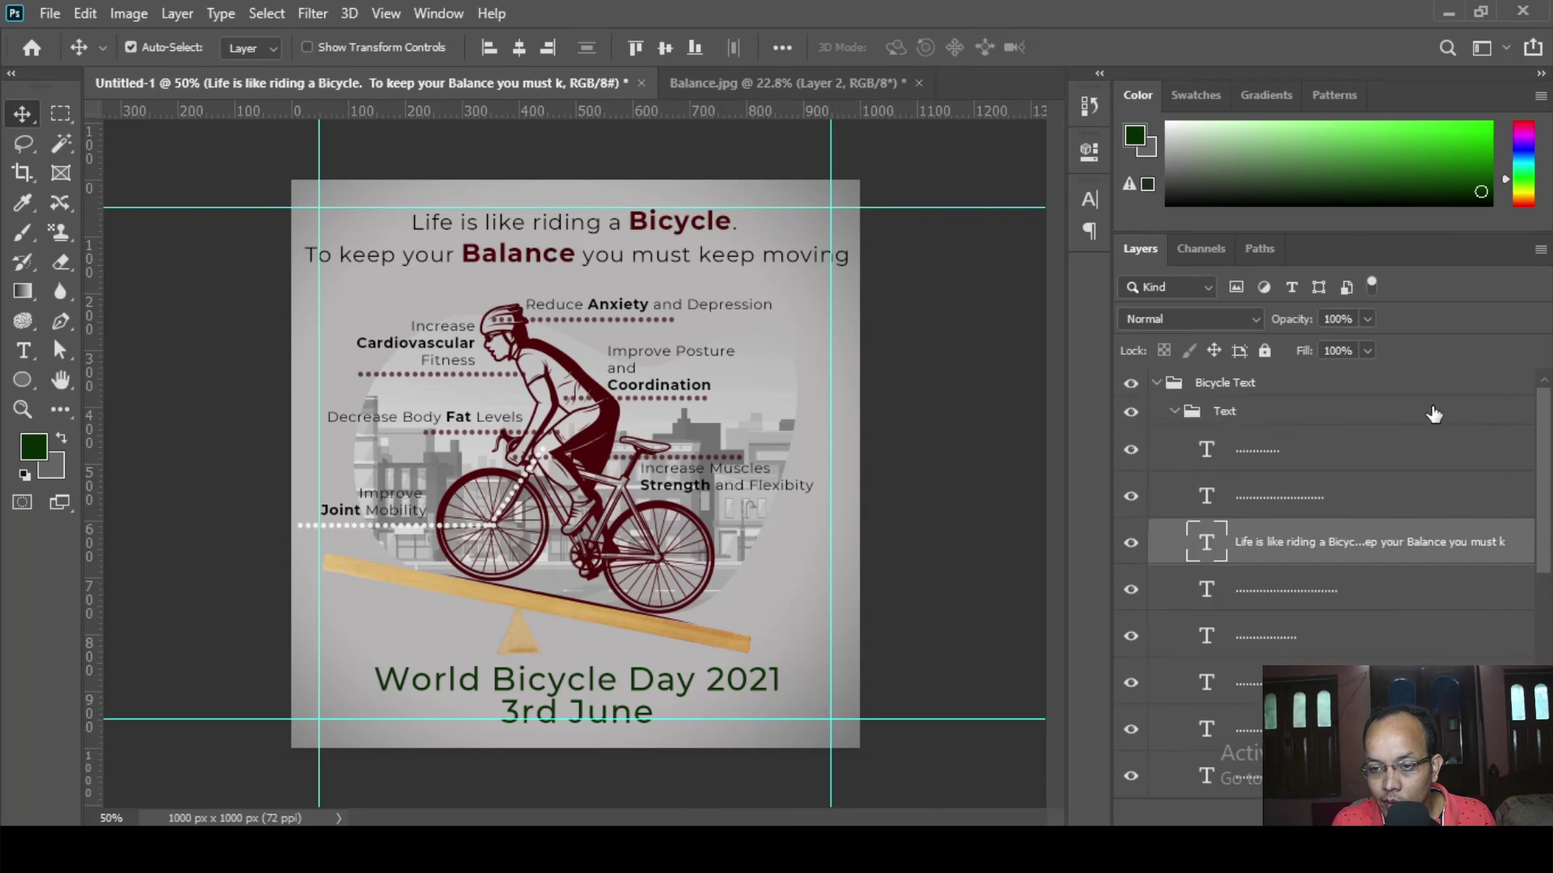
mouse_move(1350, 465)
mouse_down()
mouse_move(1346, 408)
mouse_move(1348, 437)
mouse_up()
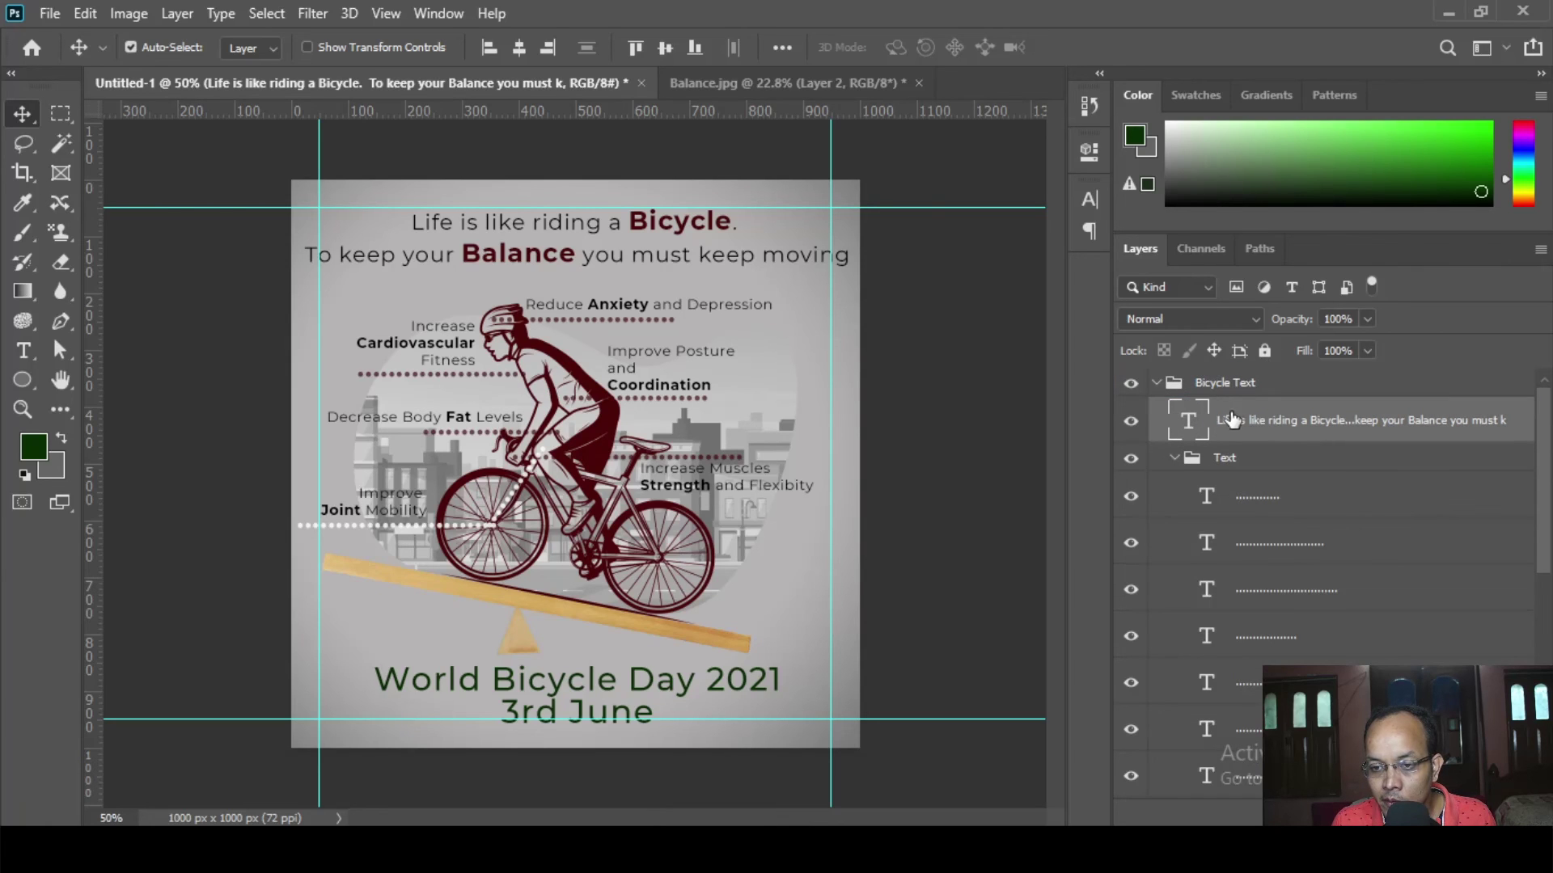
- Place the "Life is like riding a Bicycle" text layer outside all groups, between City and the World Bicycle Day text layer
drag(1269, 435, 1243, 746)
scroll(1330, 607, down, 3)
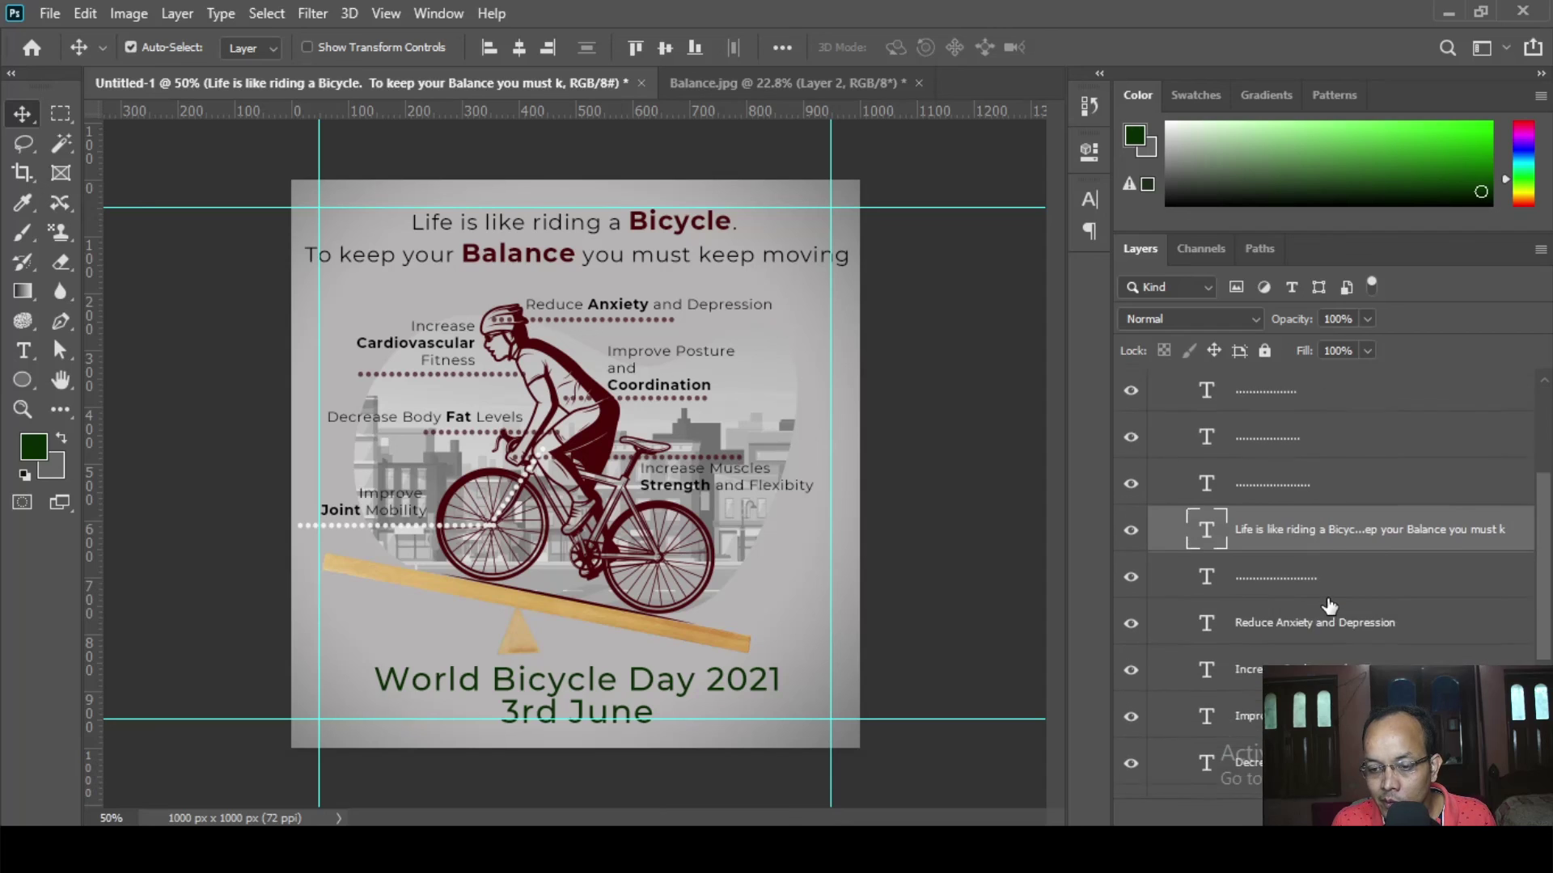
scroll(1330, 607, down, 2)
drag(1350, 450, 1242, 746)
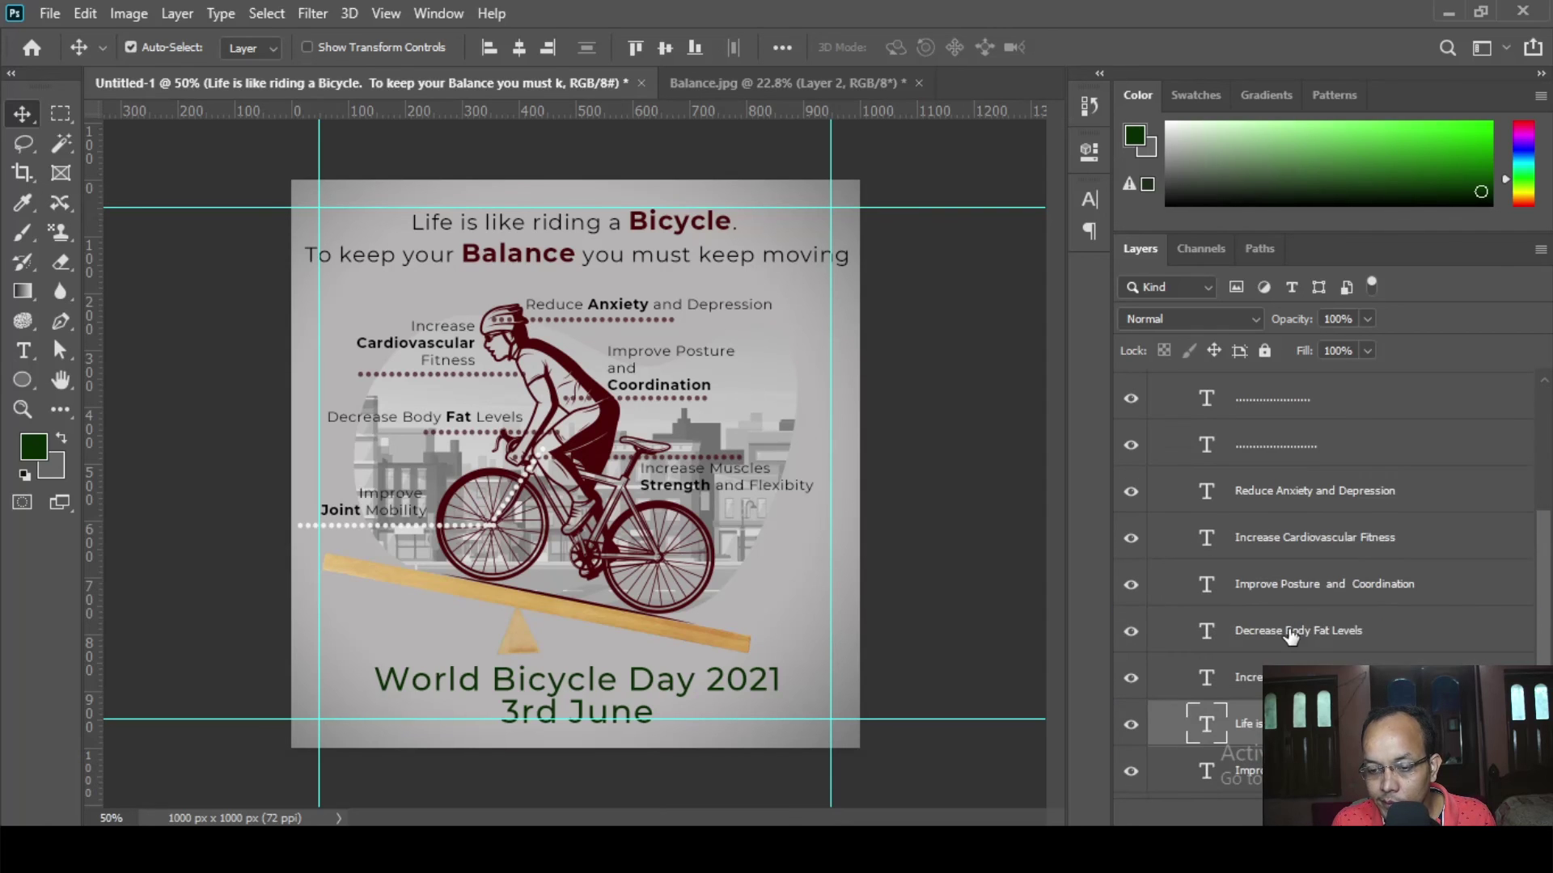
scroll(1294, 636, down, 3)
drag(1335, 639, 1294, 732)
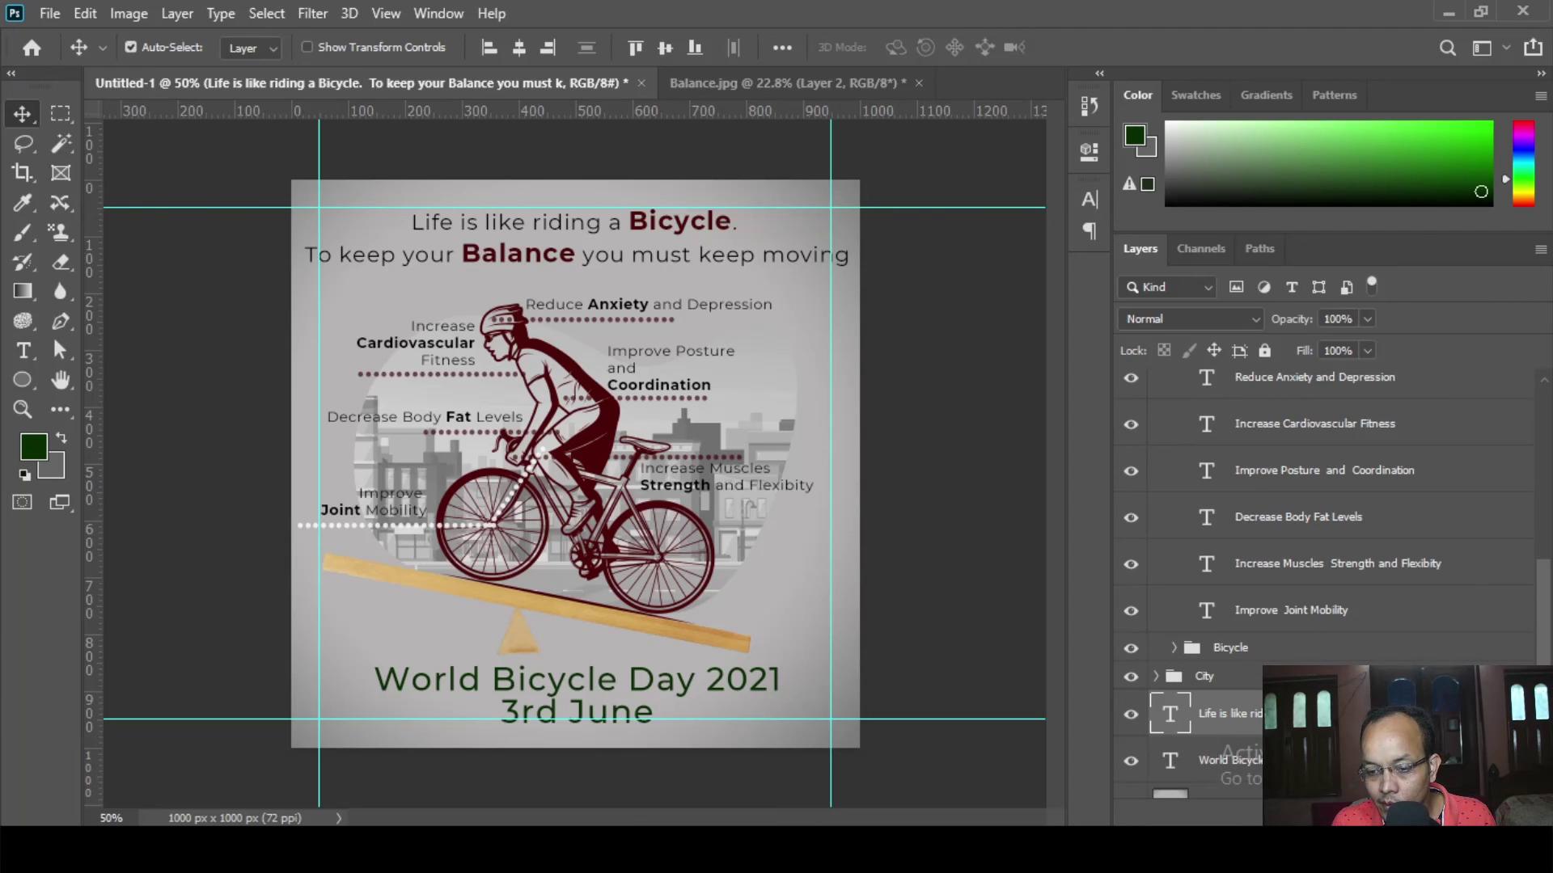
- Collapse the Text and Bicycle Text groups and toggle the visibility of Bicycle Text to check its contents
drag(1543, 662, 1543, 494)
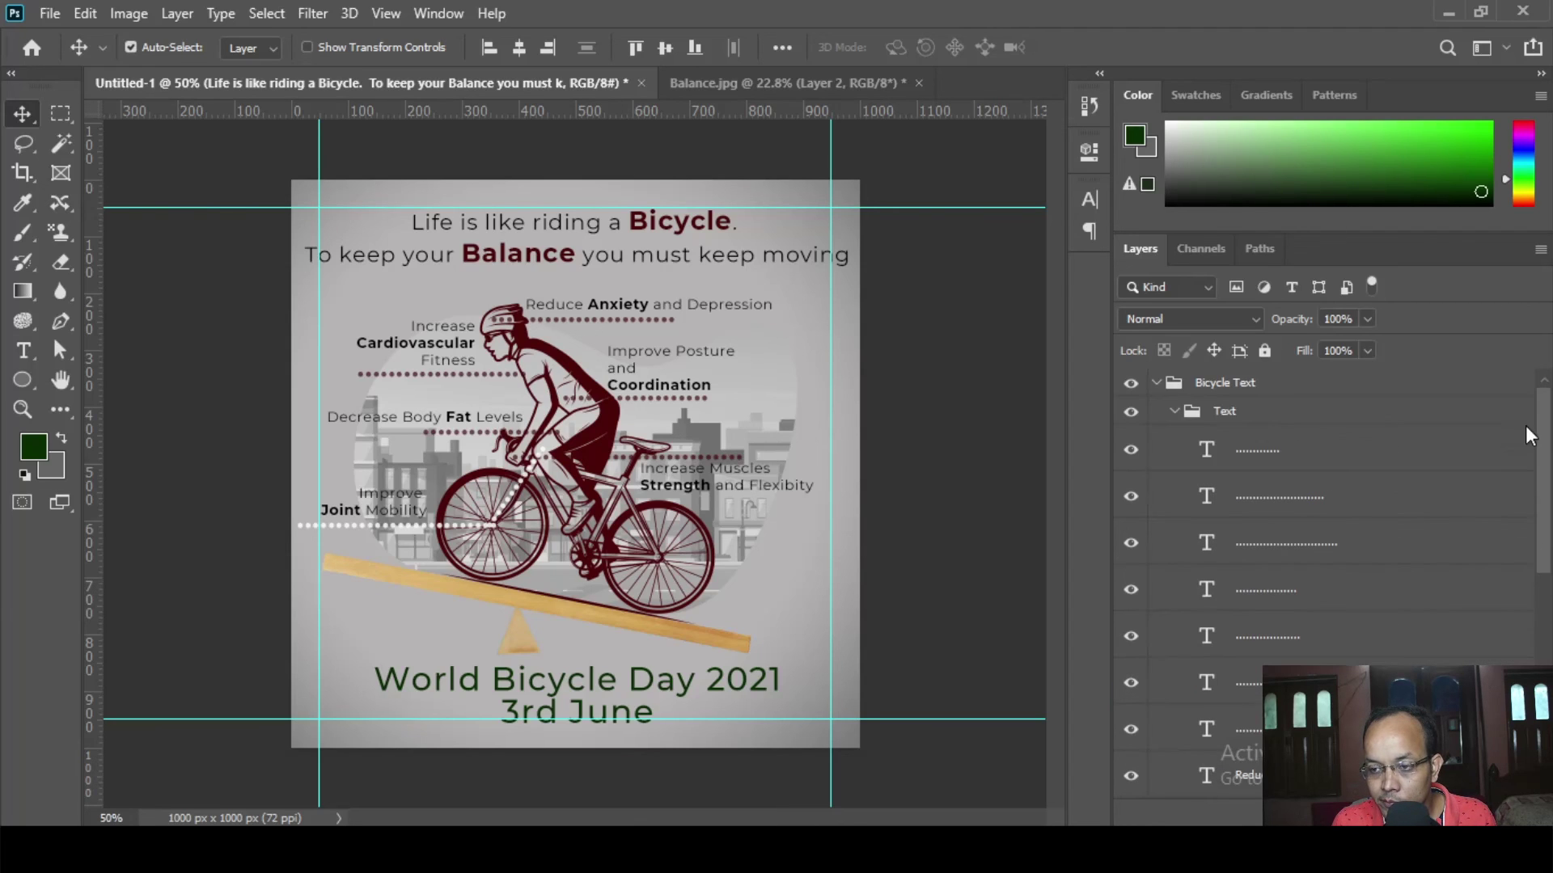
click(1173, 412)
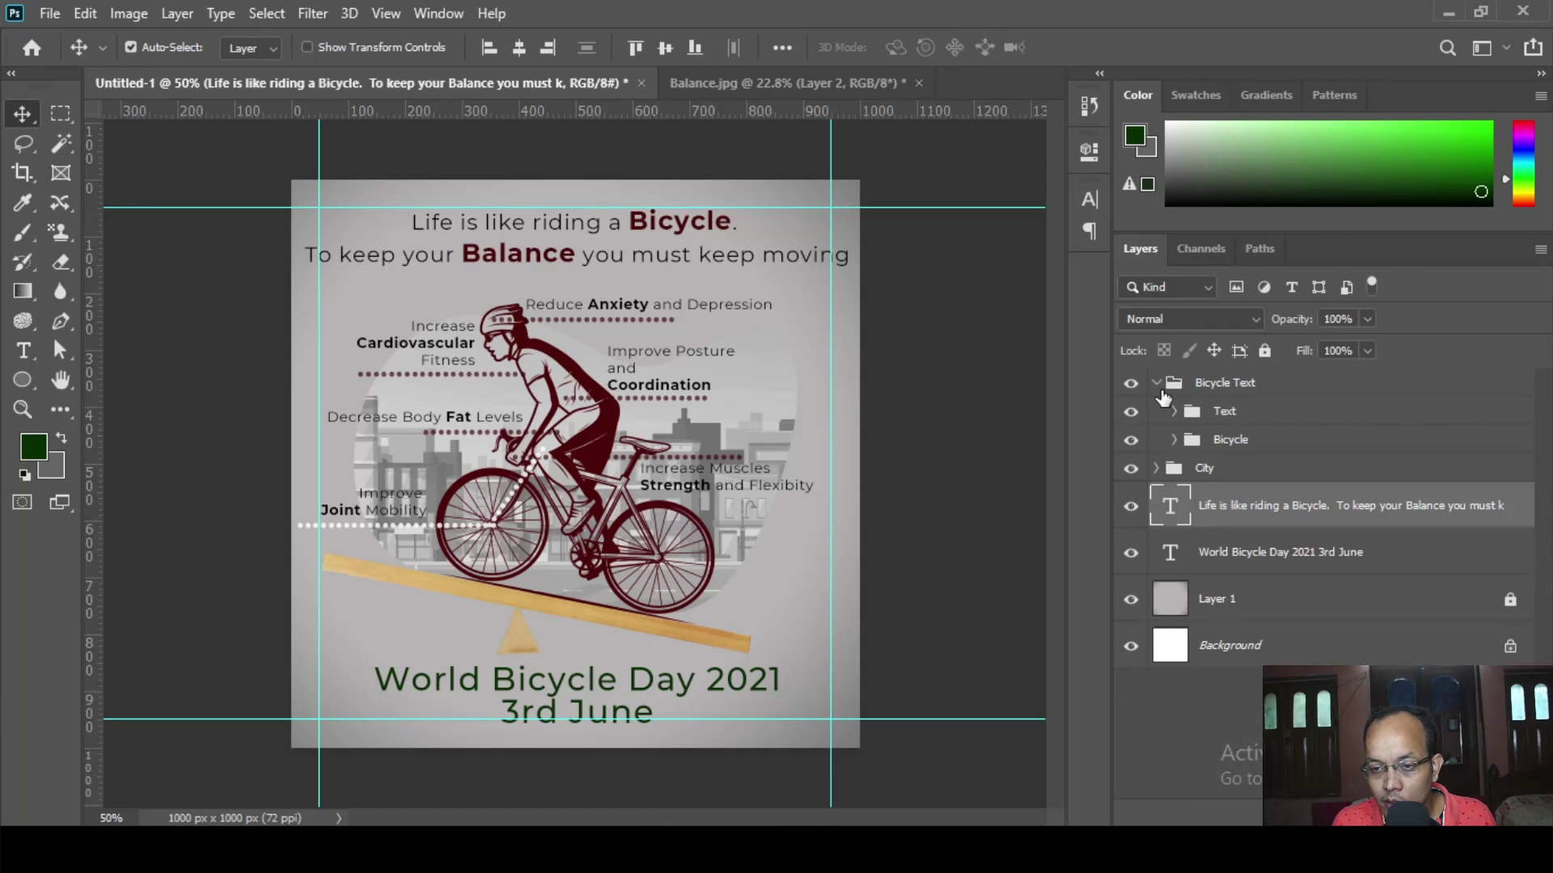
click(1156, 383)
click(1132, 385)
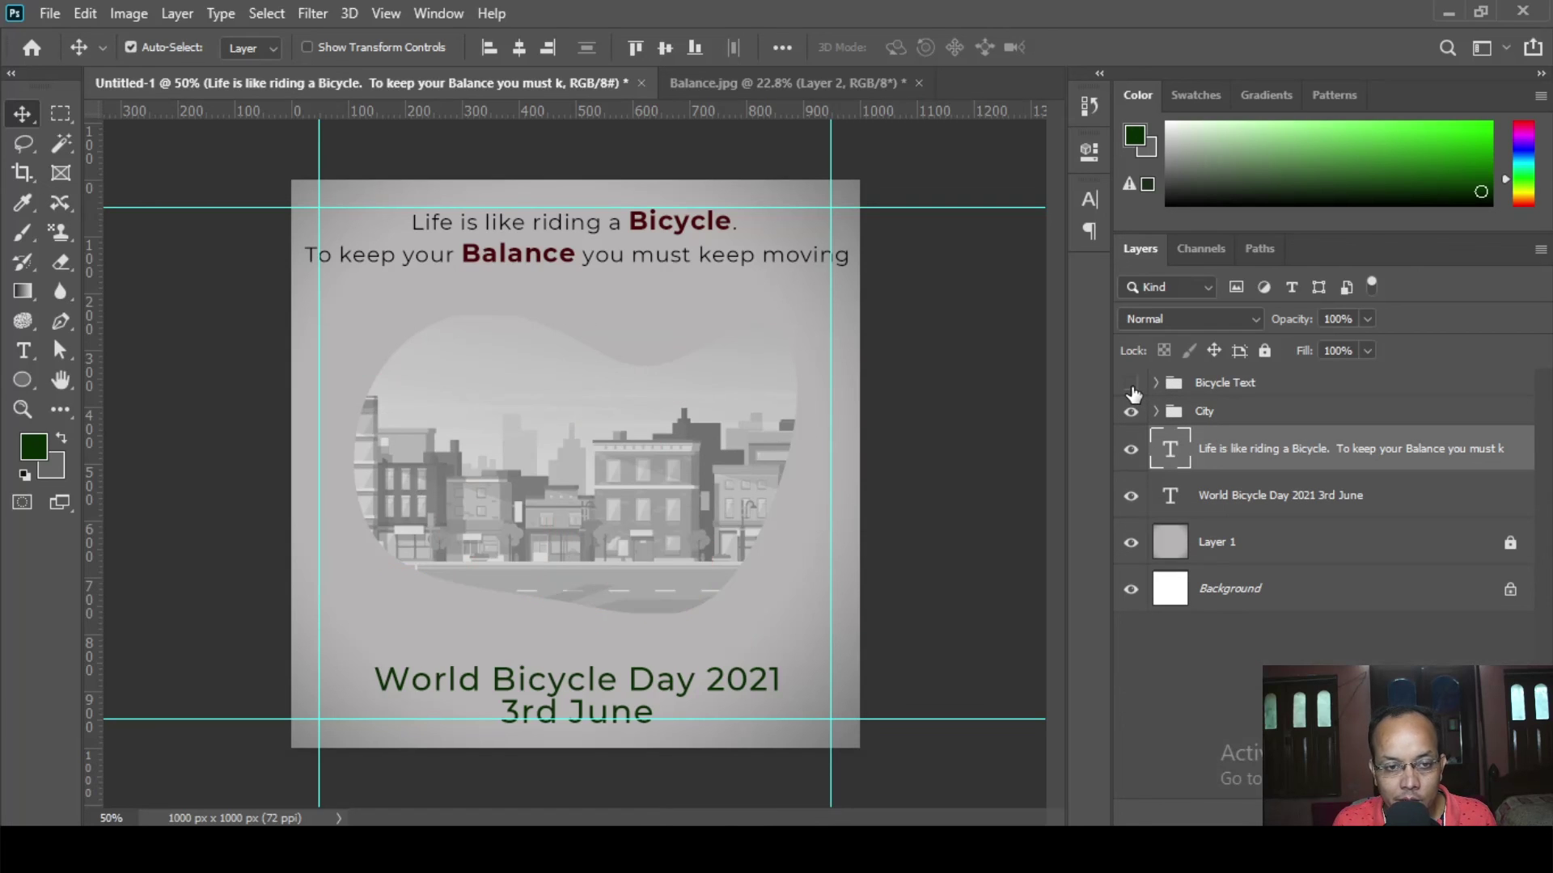
click(1132, 385)
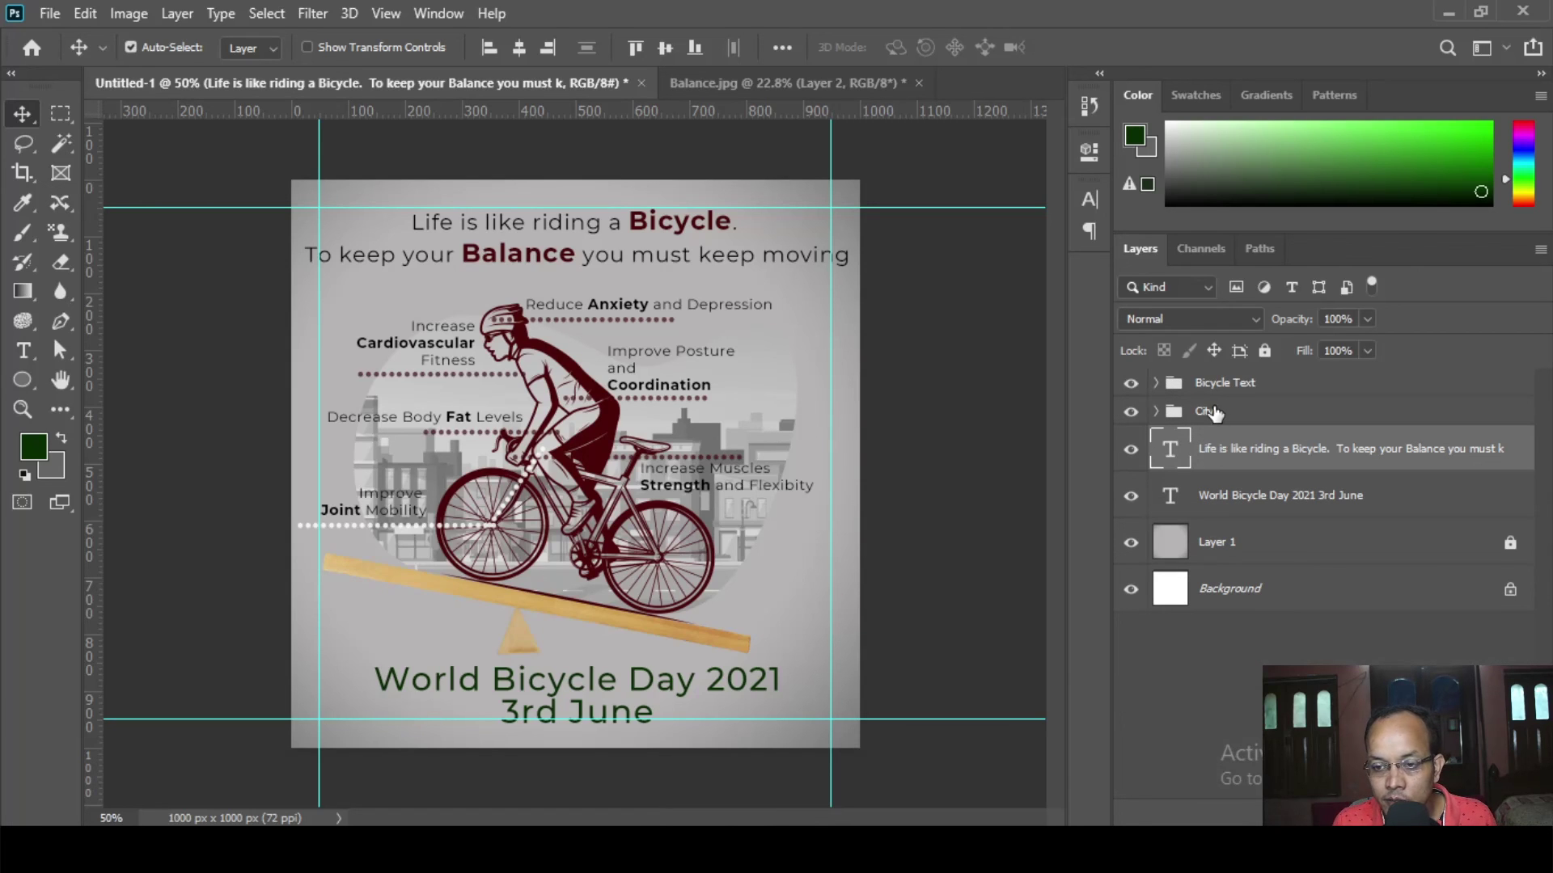
- Group the Bicycle Text and City groups together and name the new group "Centre"
click(1256, 416)
shift+click(1268, 385)
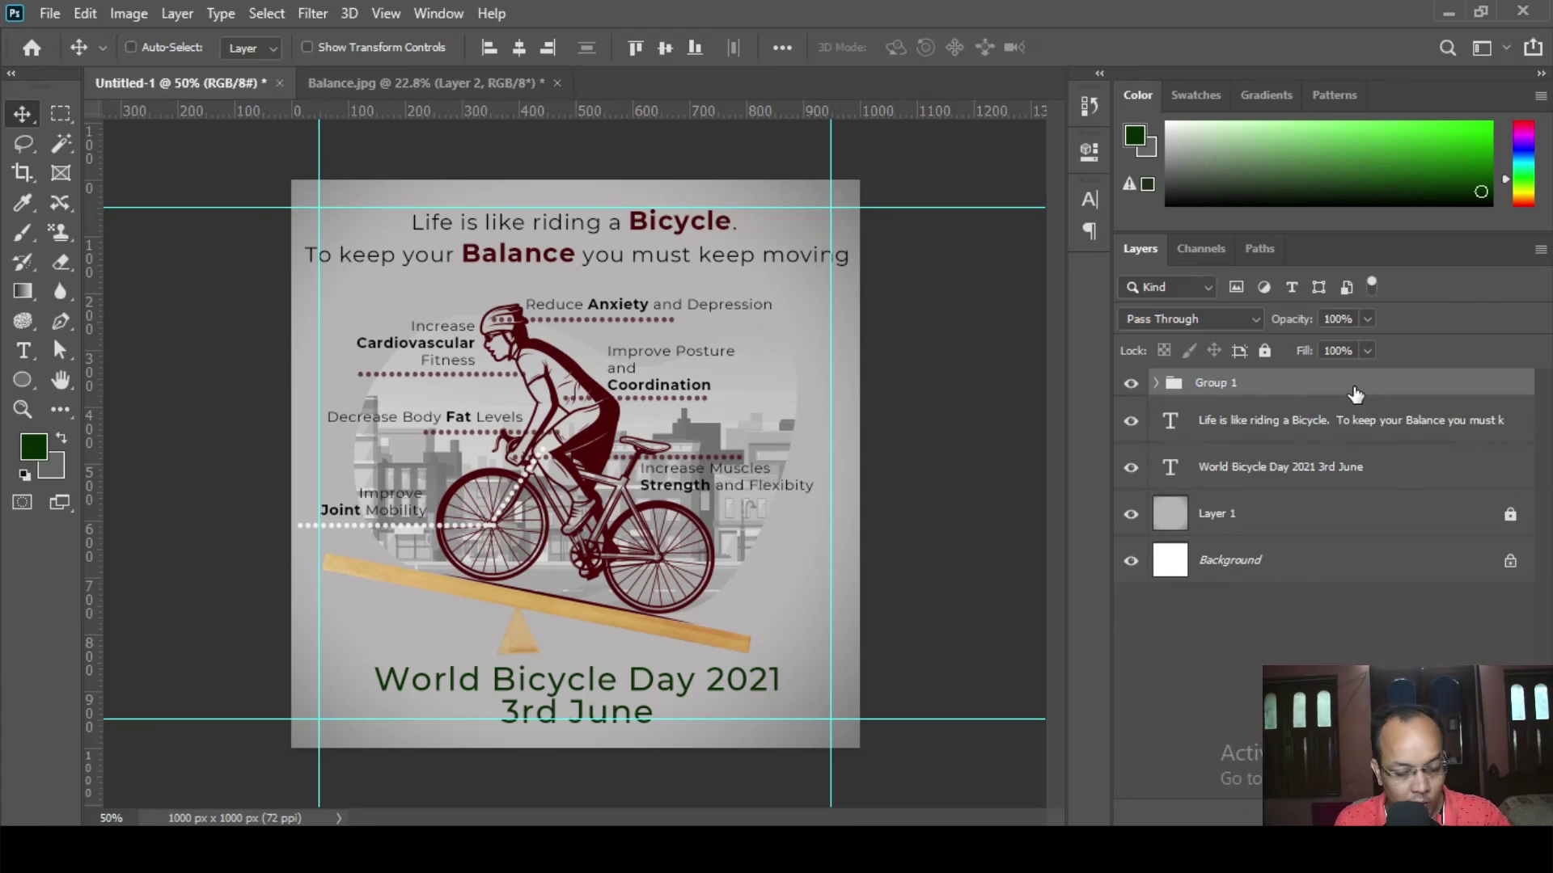
key(ctrl+g)
double_click(1217, 381)
text(C)
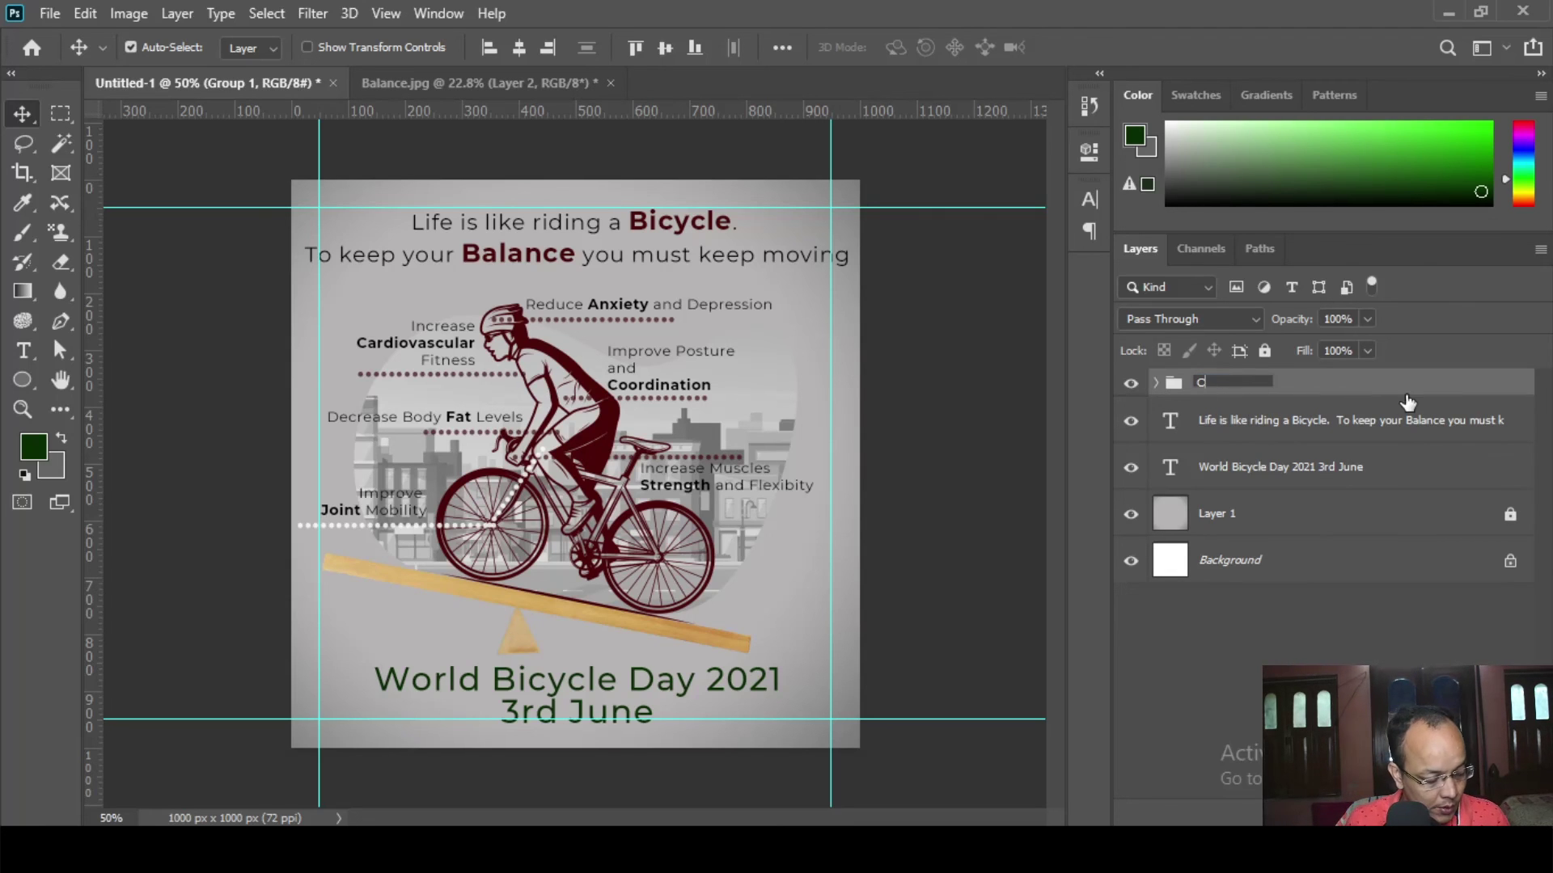
text(entre)
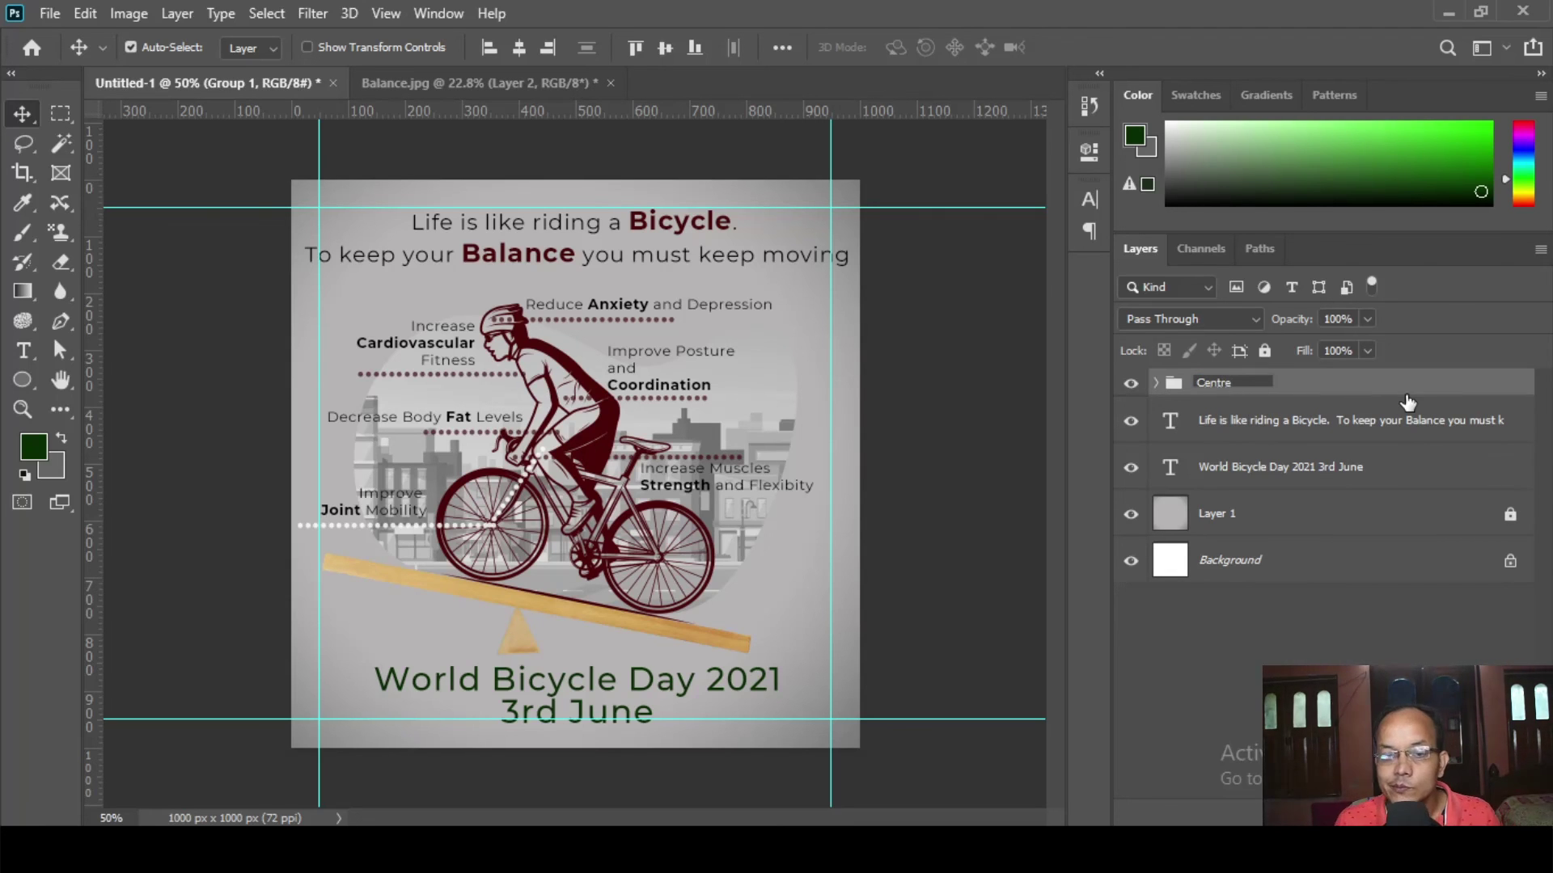
key(Return)
- Check the contents of the Centre group, the quote layer and the World Bicycle Day layer by toggling each one's visibility
click(1275, 418)
click(1261, 386)
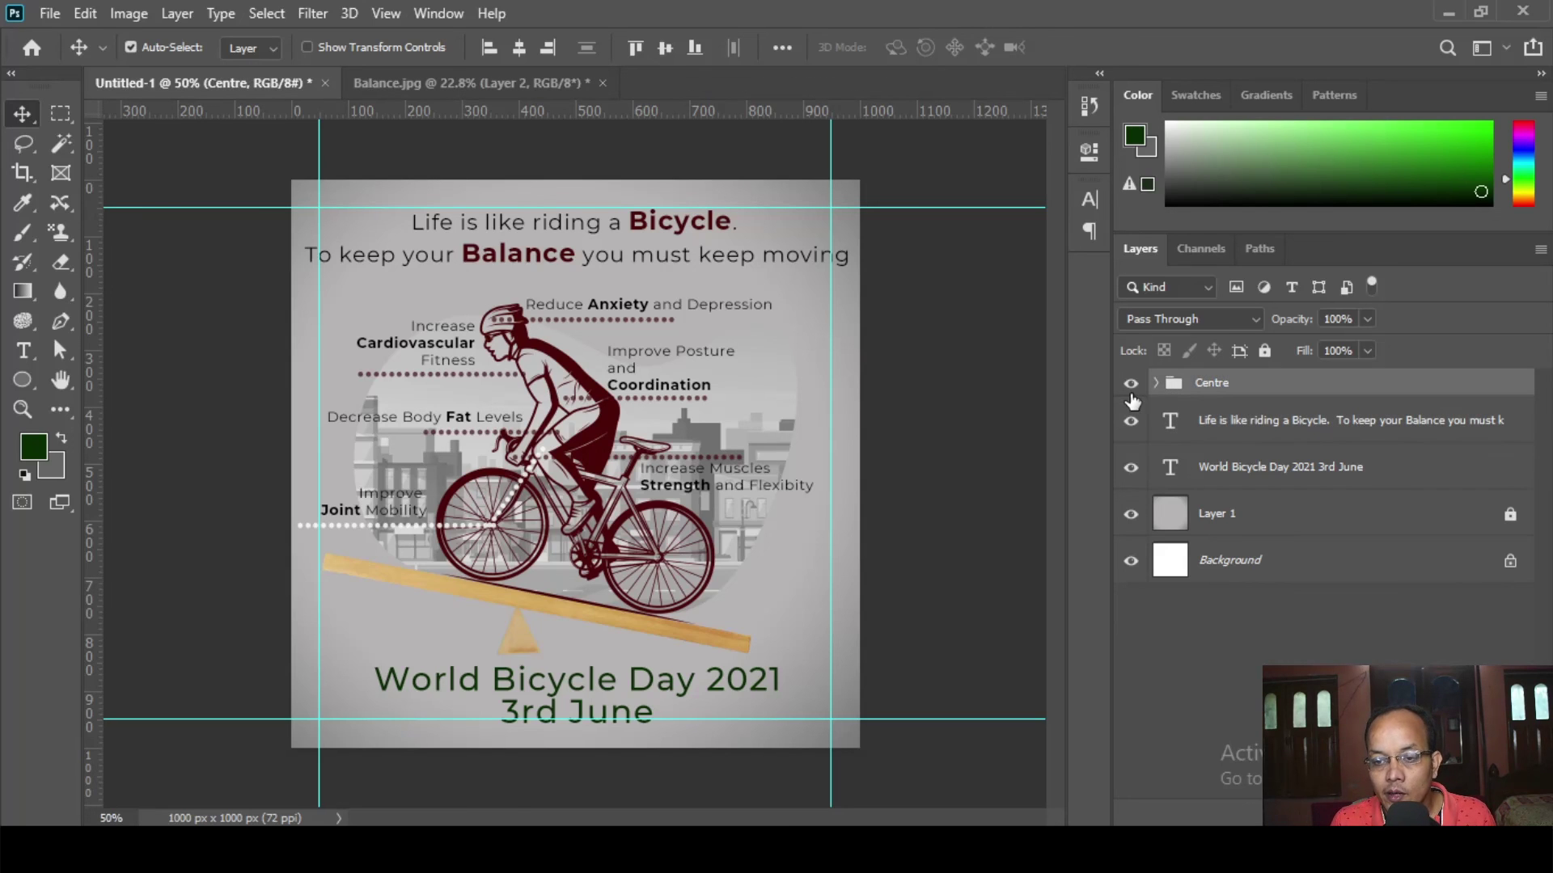
click(1130, 383)
click(1130, 384)
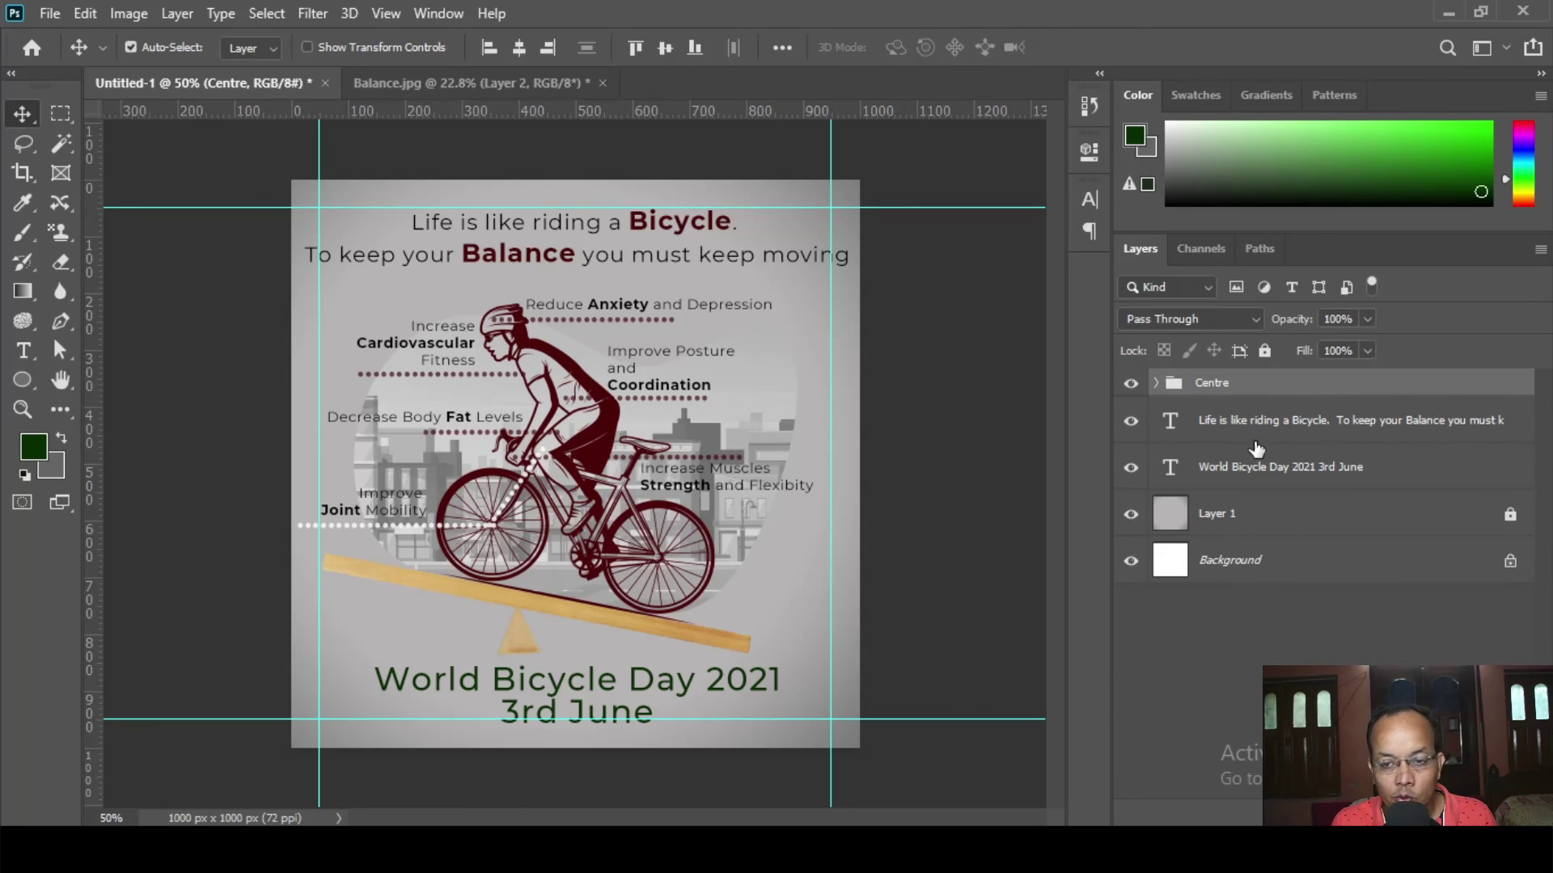
click(1130, 421)
click(1131, 422)
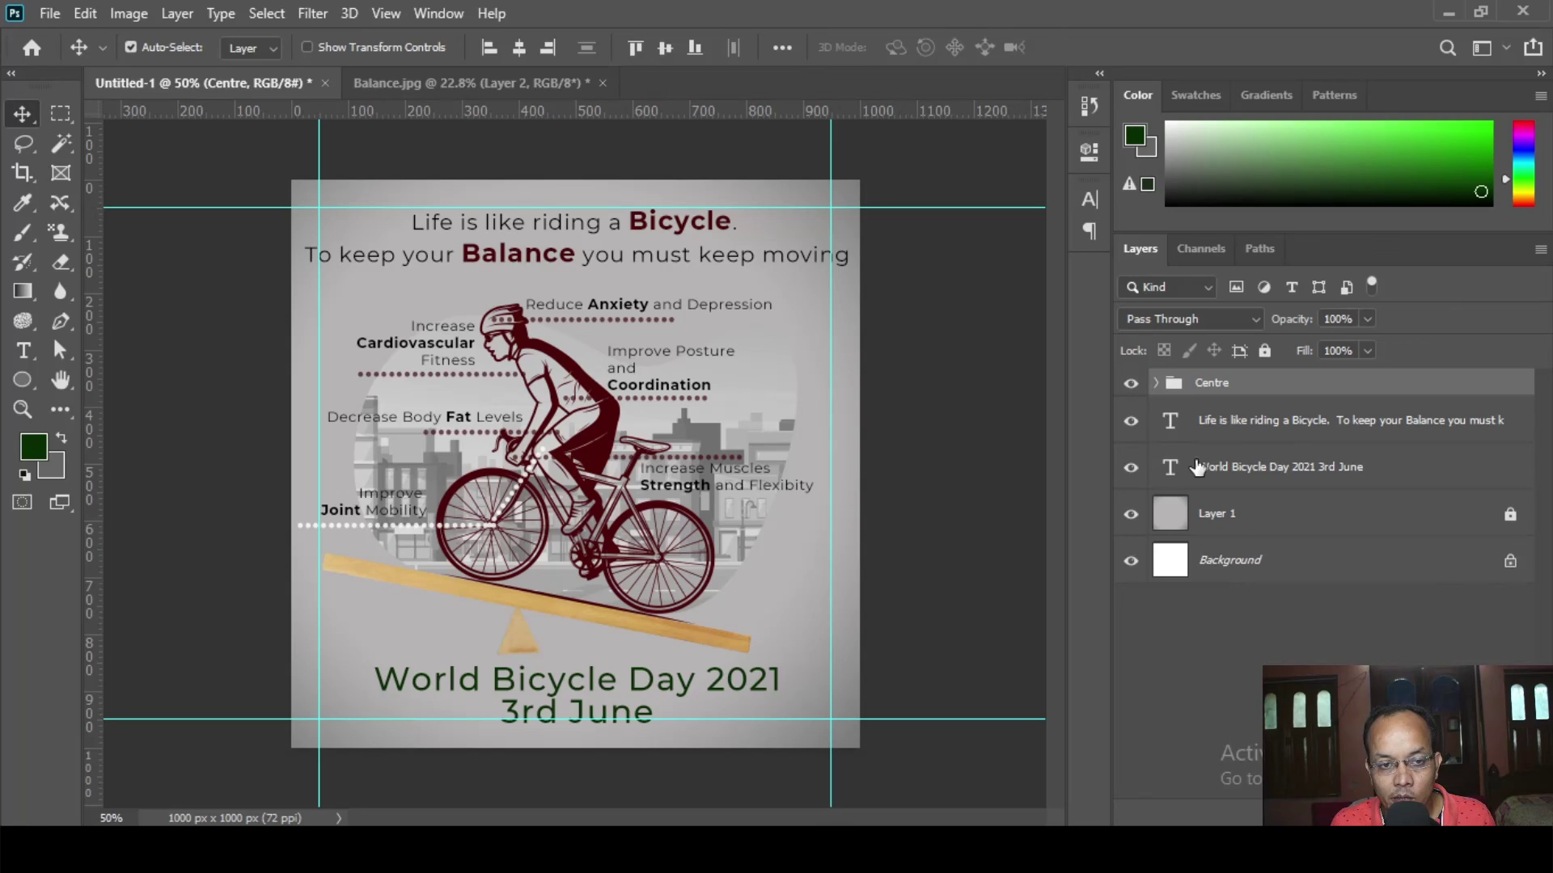
click(1132, 467)
click(1132, 467)
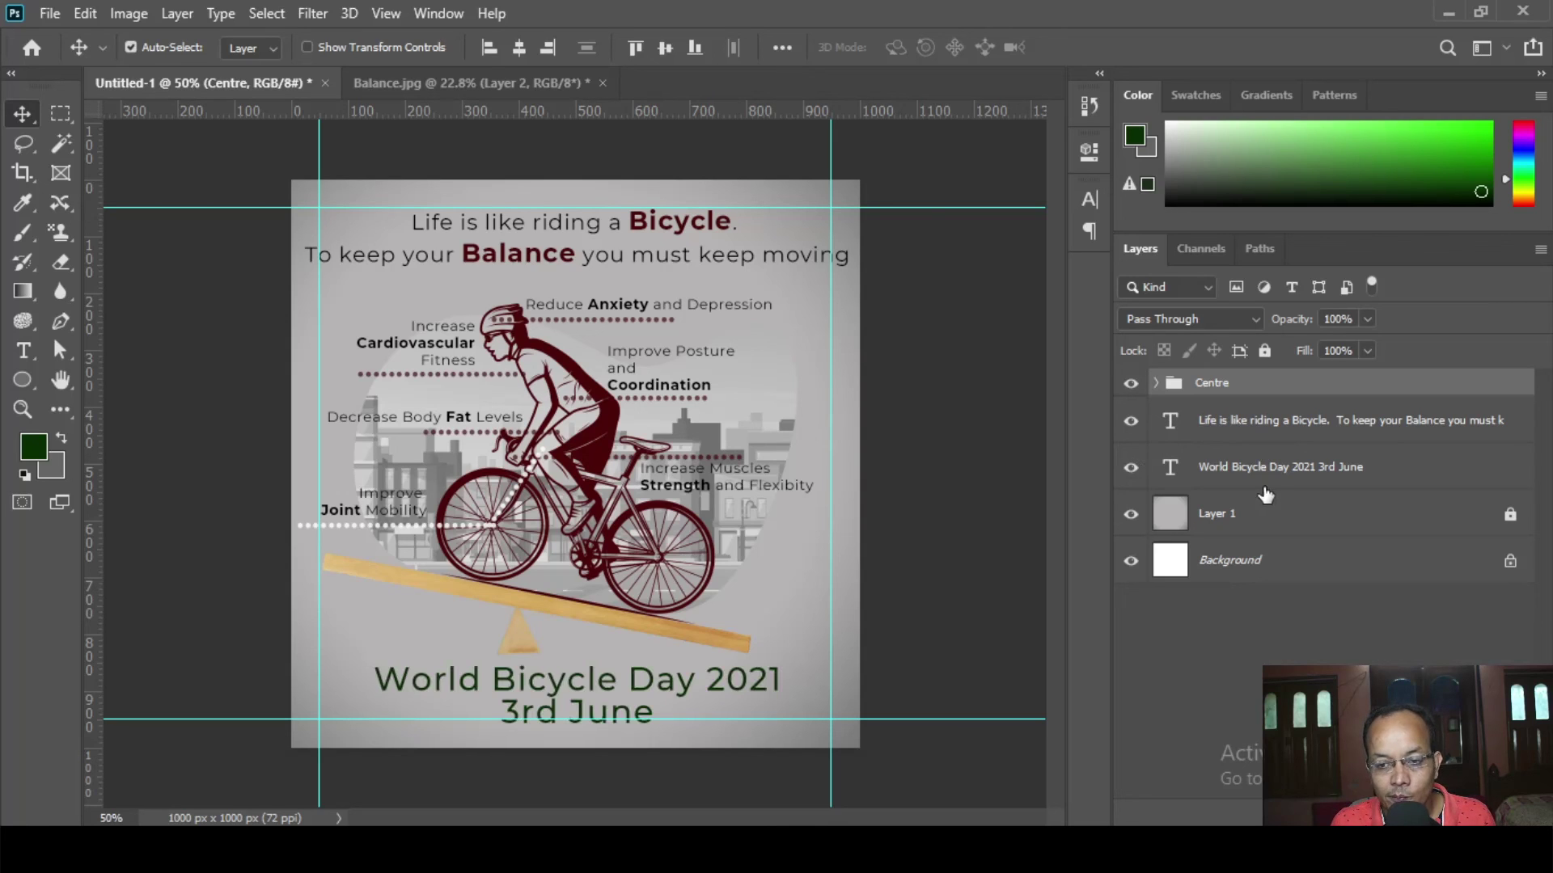
- Nudge the World Bicycle Day text down about 10 px, and distribute it vertically with the quote text and the Centre group
click(1497, 463)
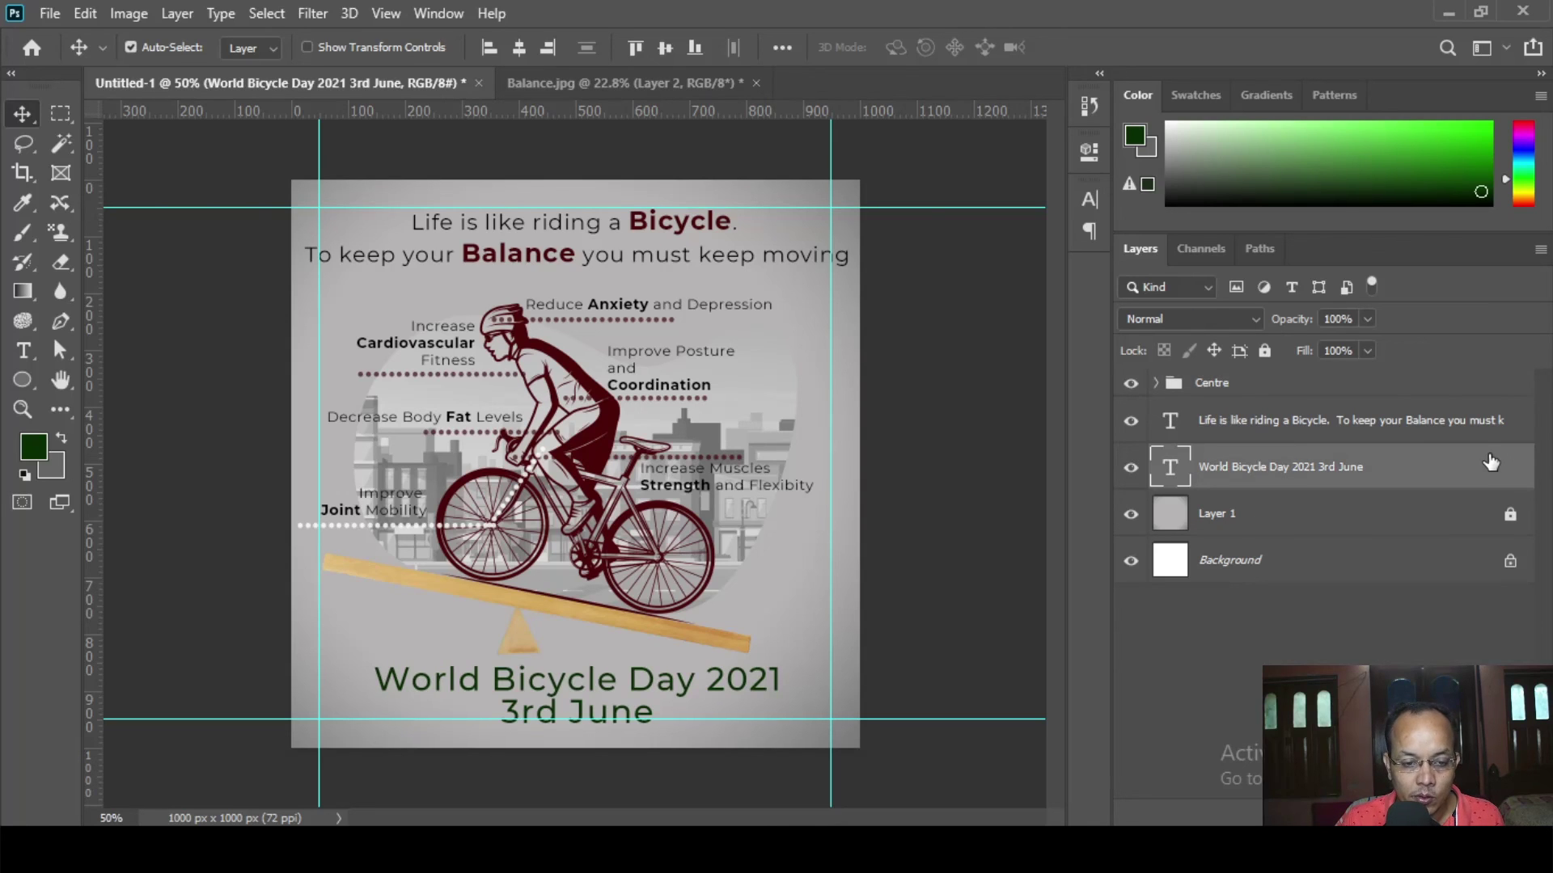
key(shift+Down)
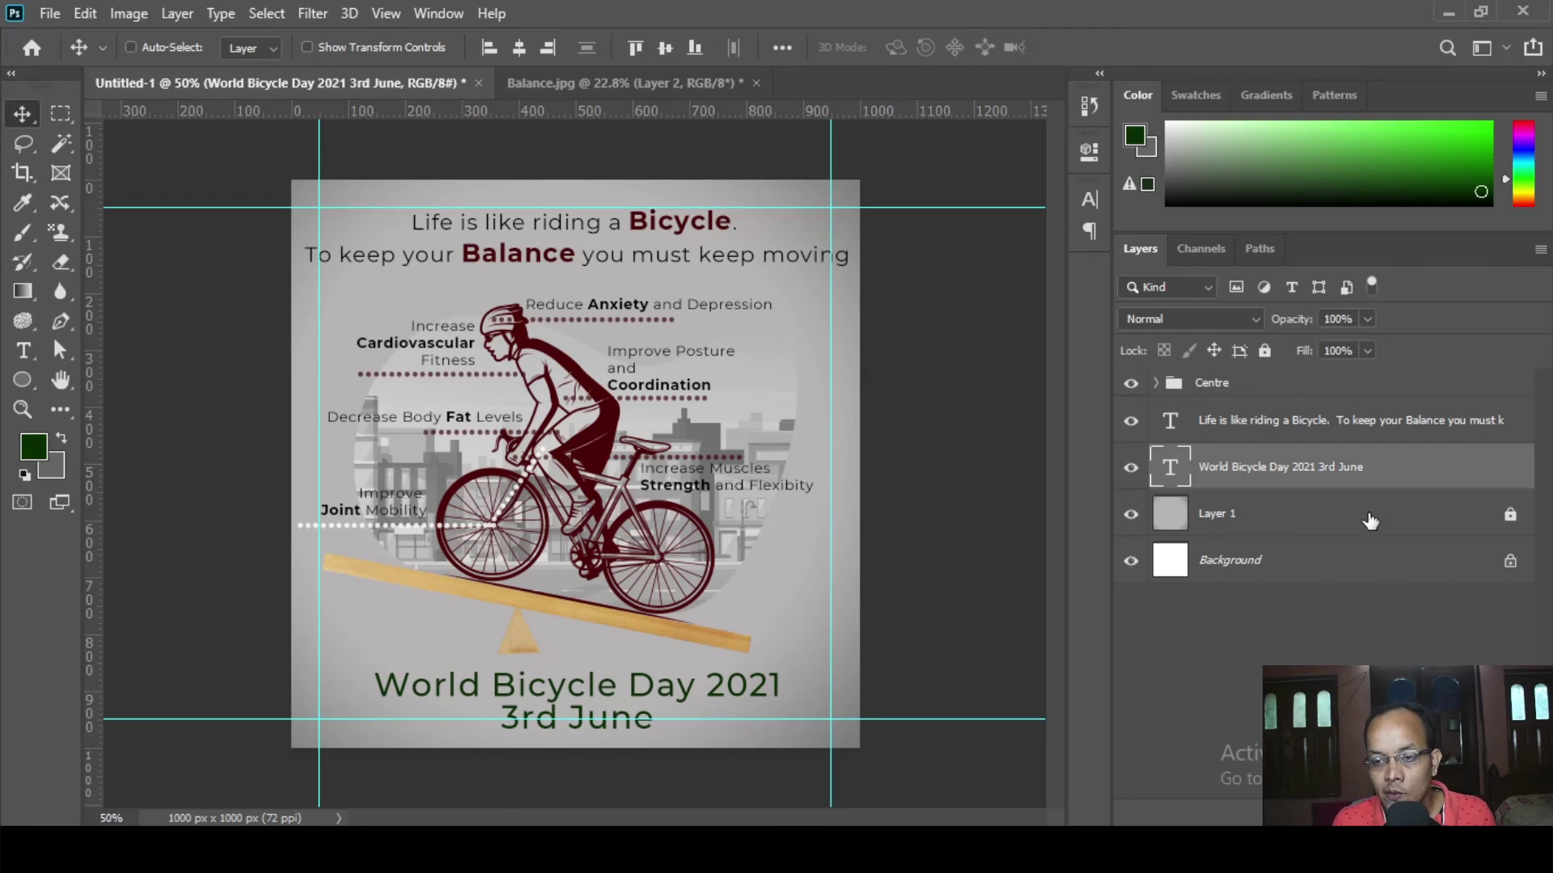
ctrl+click(1307, 425)
ctrl+click(1282, 393)
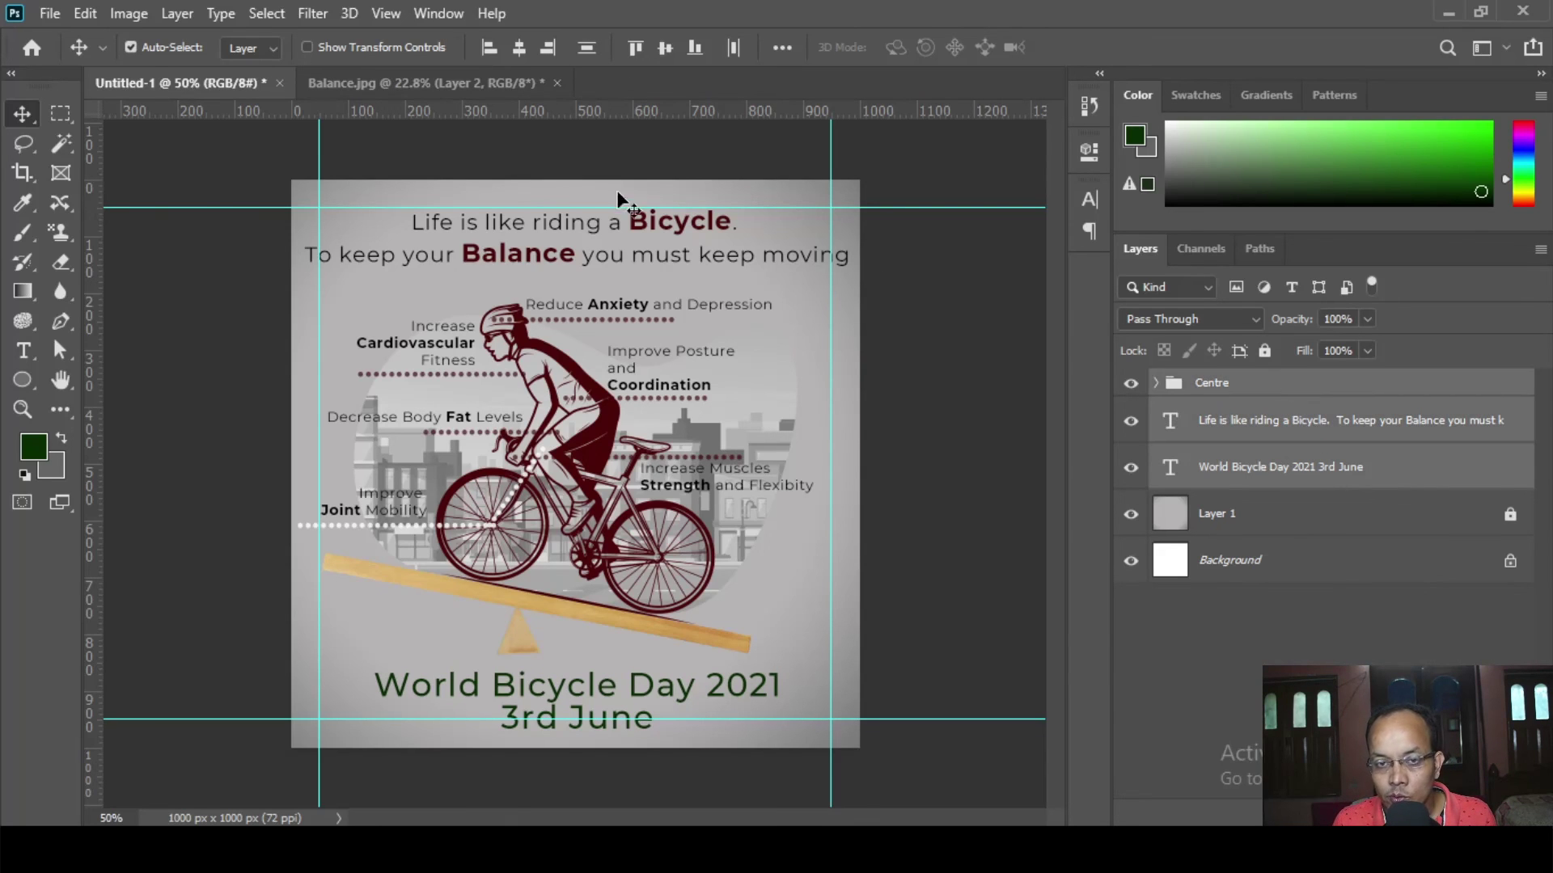
click(576, 47)
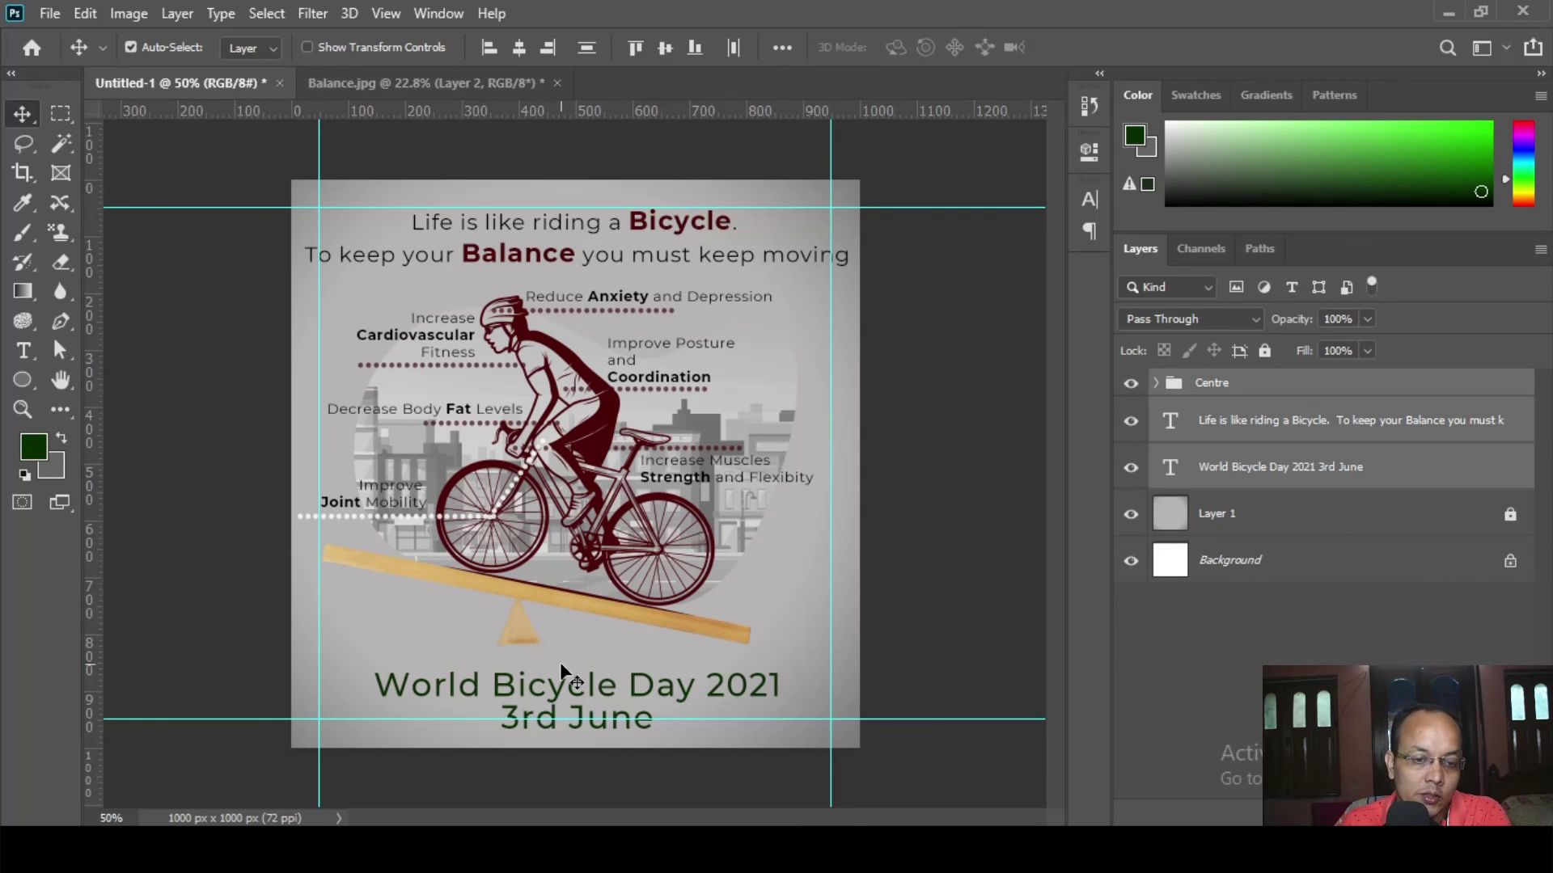
- Unlock the grey background layer, Layer 1, and add a Hue/Saturation adjustment layer directly above it
click(943, 405)
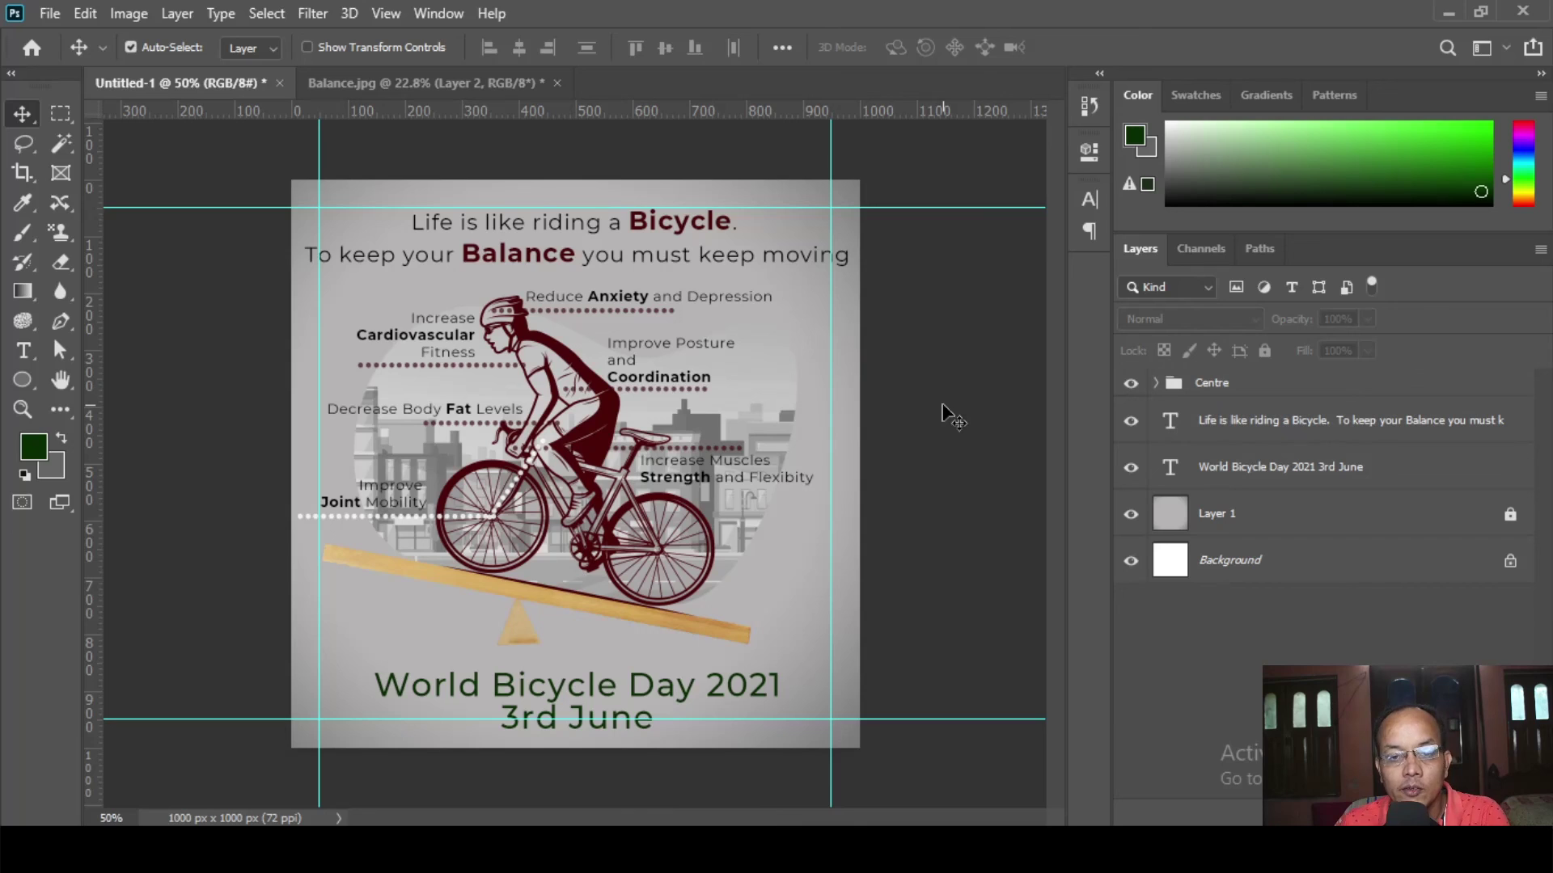
click(1212, 515)
click(898, 376)
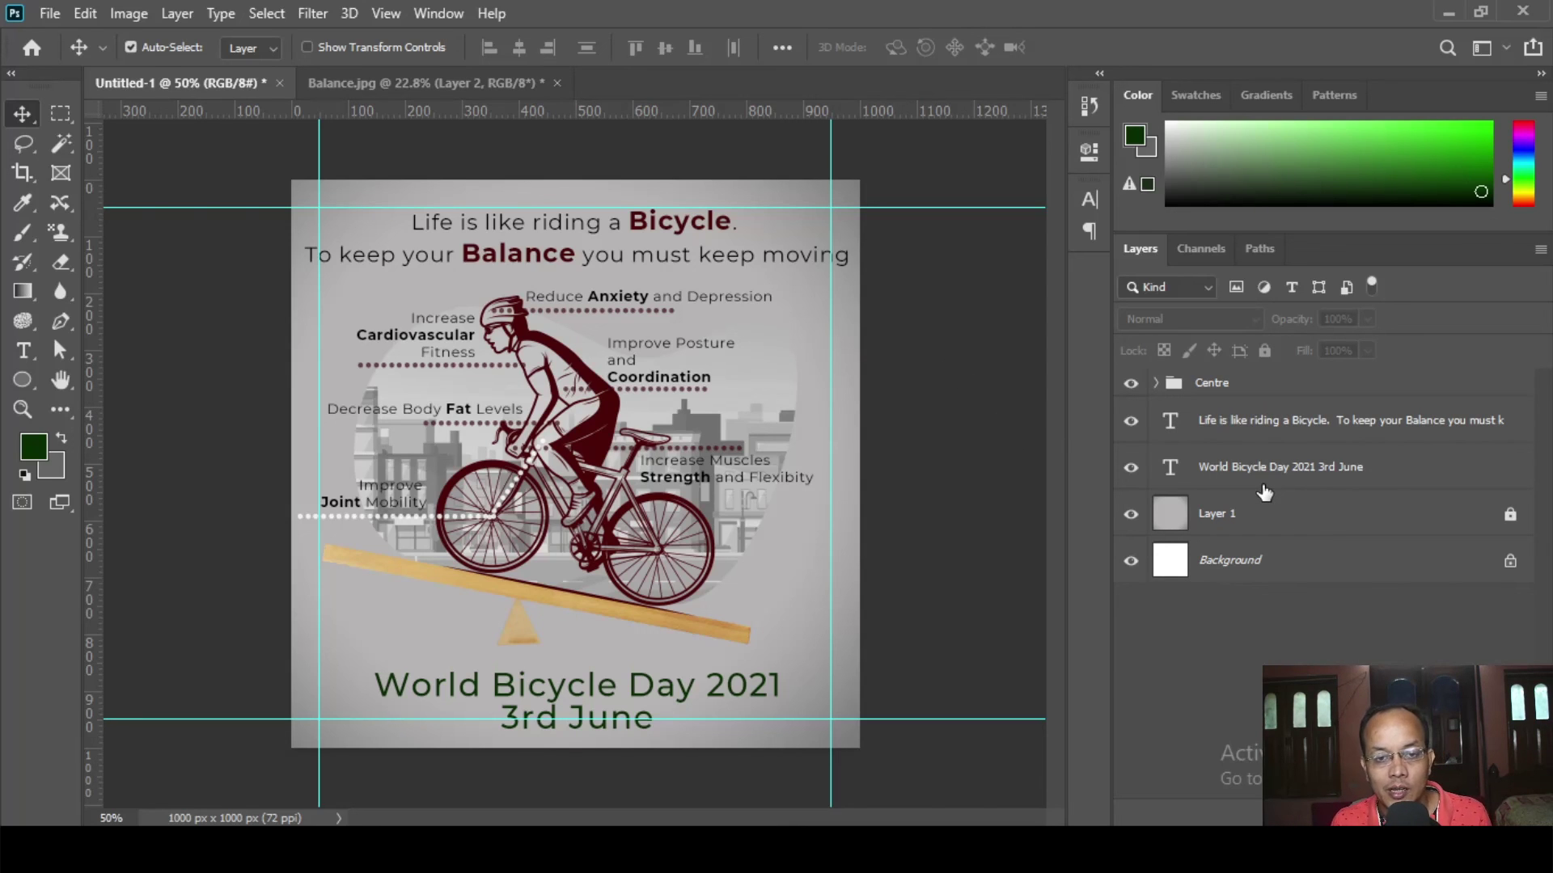
click(1252, 532)
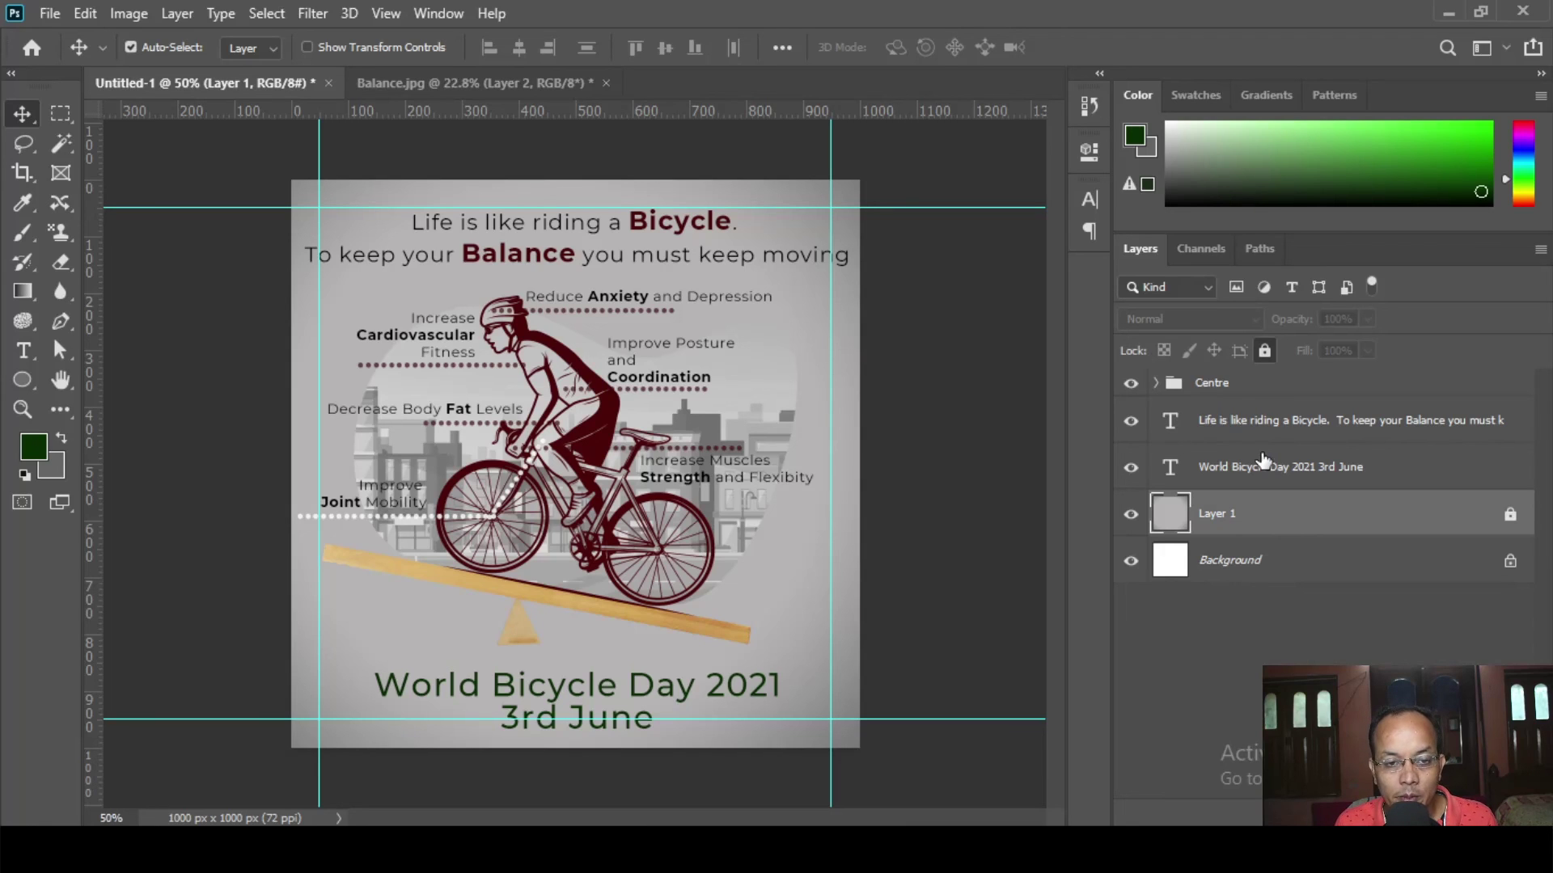
click(1265, 353)
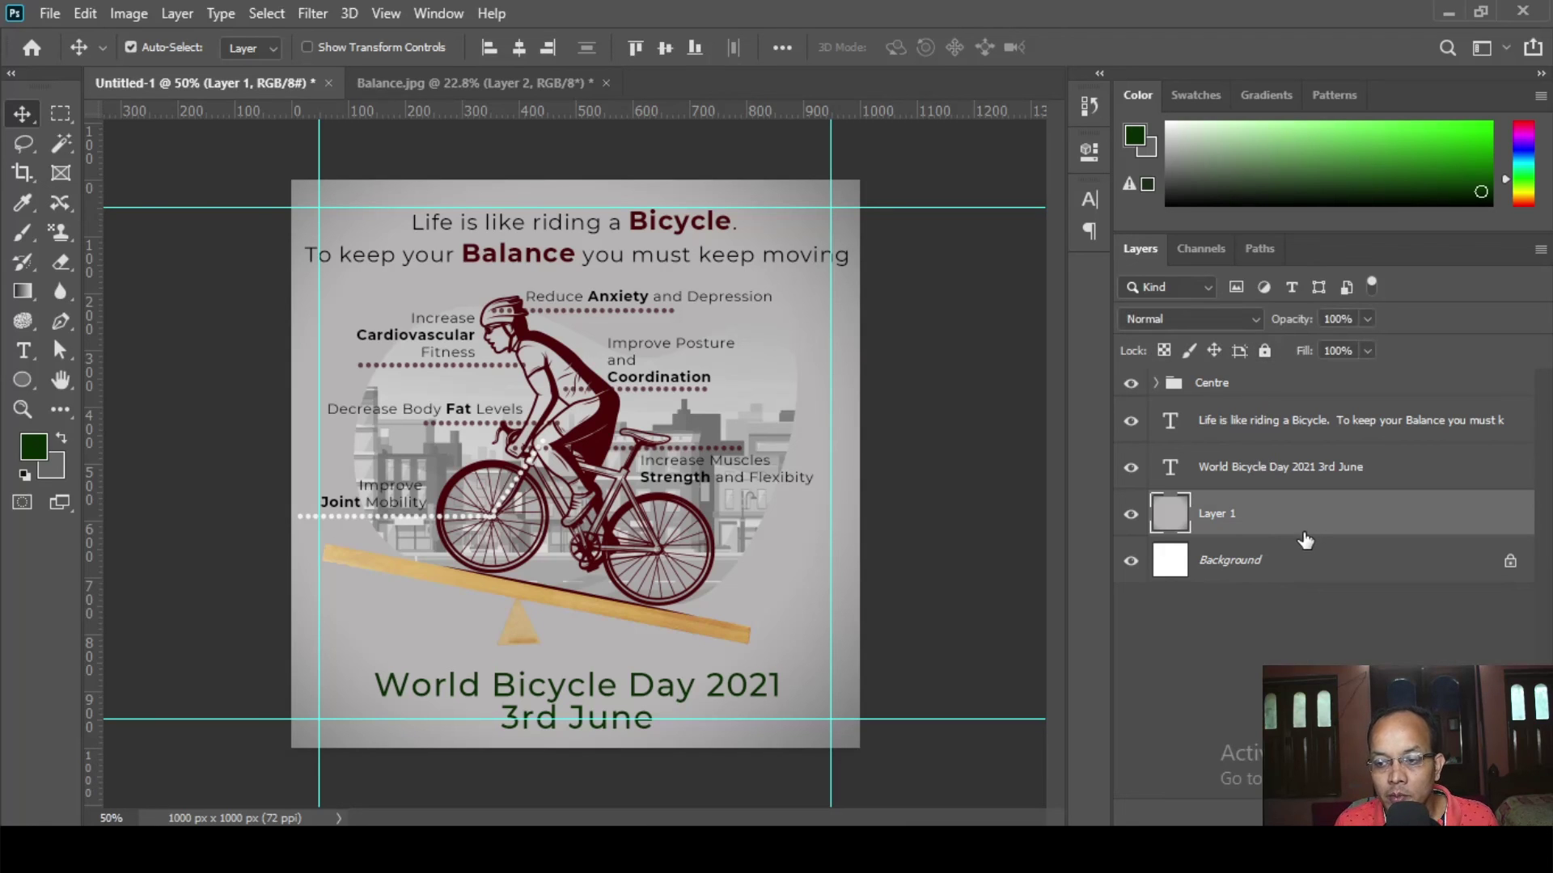
click(1369, 813)
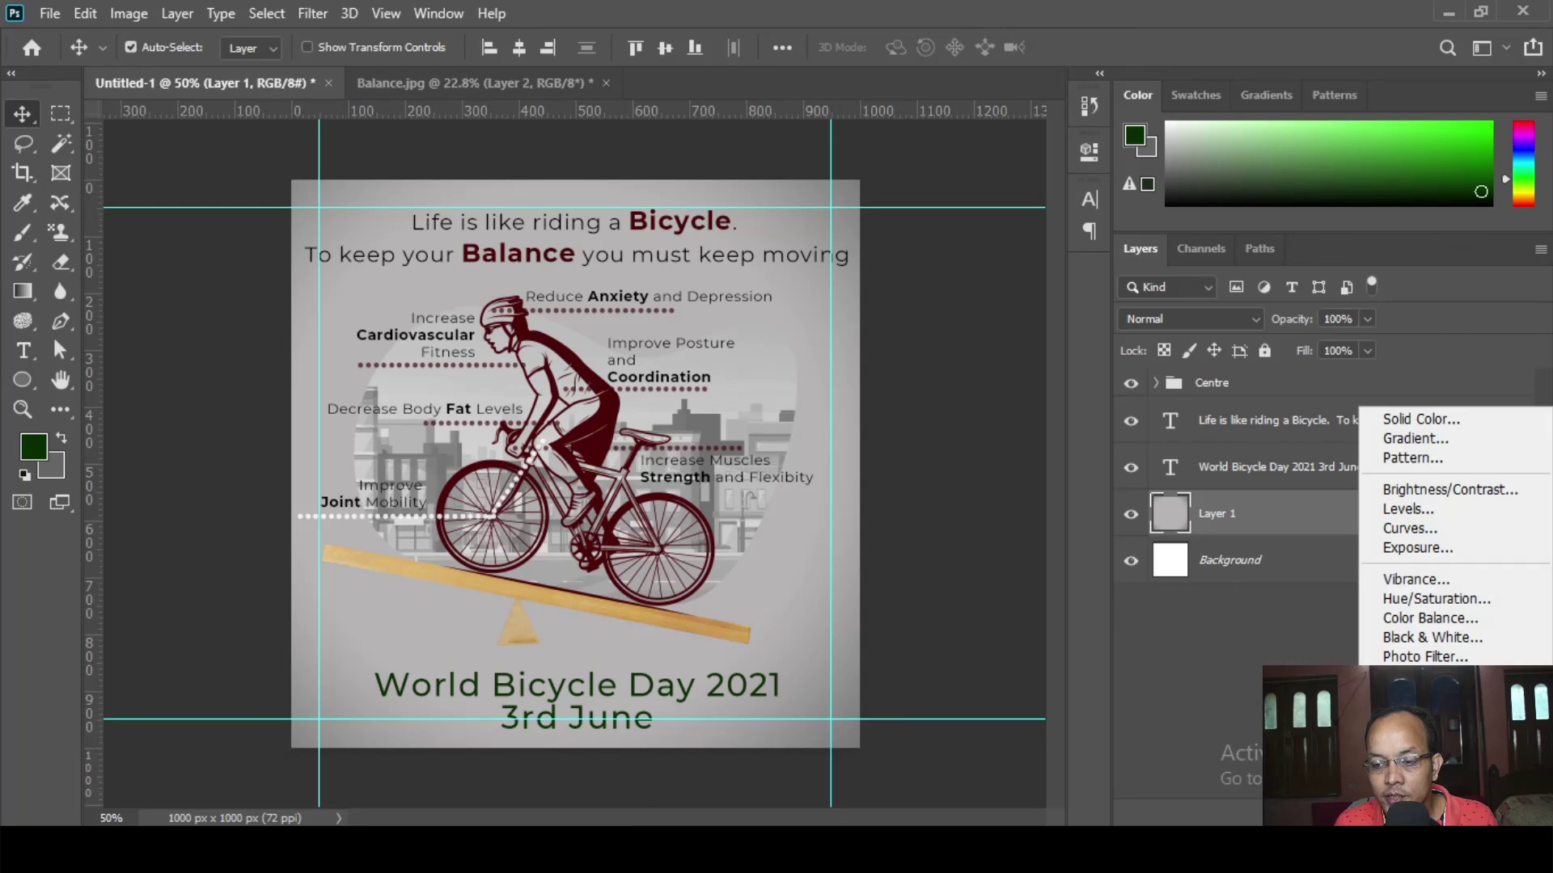
click(1415, 598)
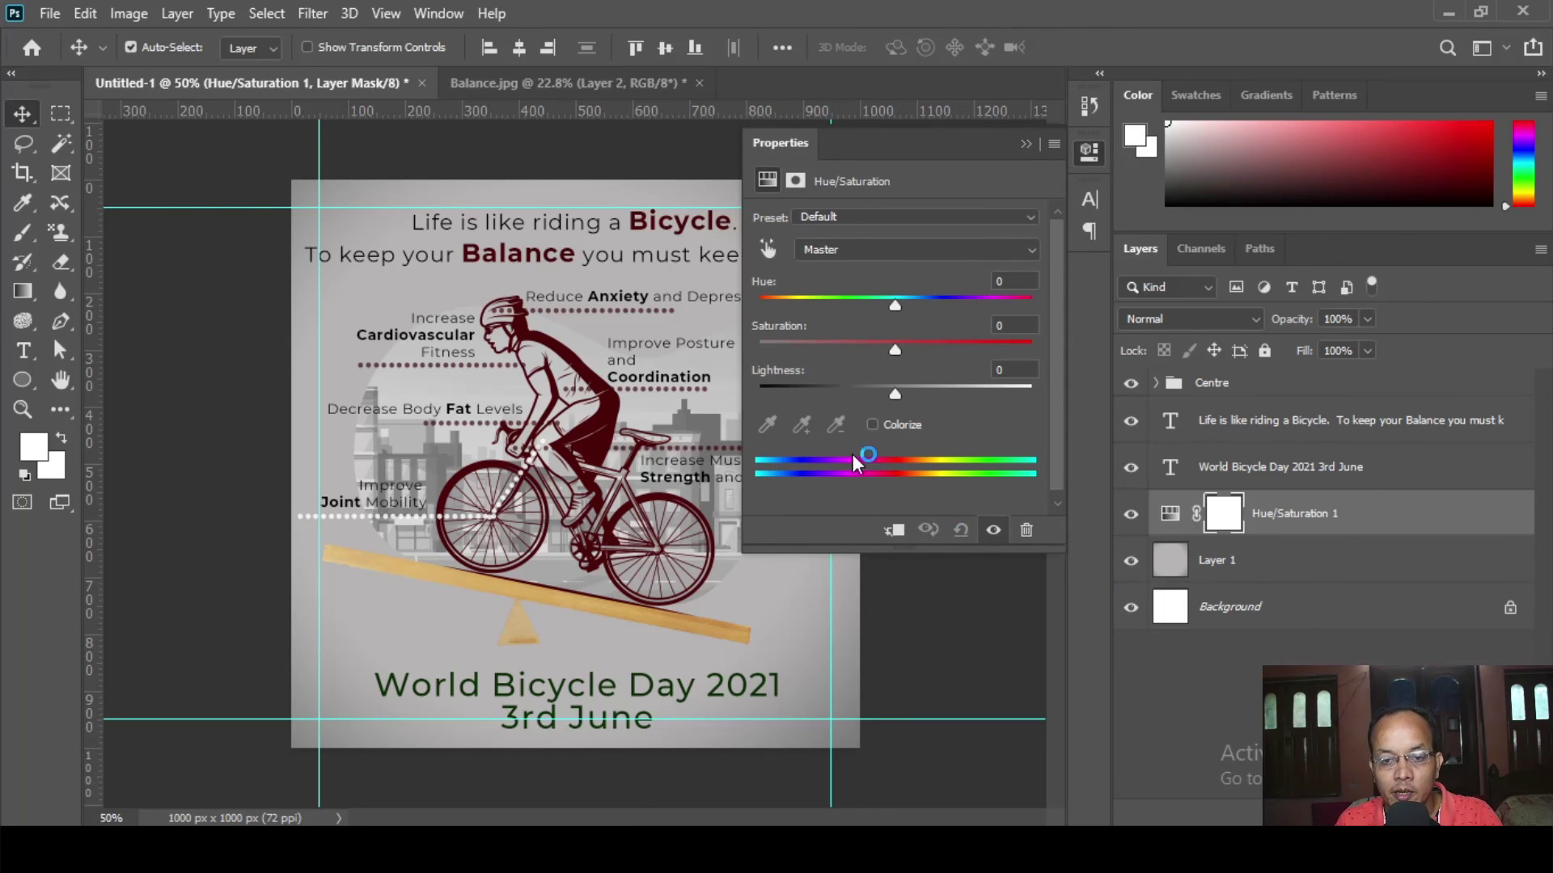
- Turn on Colorize for the Hue/Saturation adjustment, try several tints, and set the hue to 78 for a soft green background
click(872, 425)
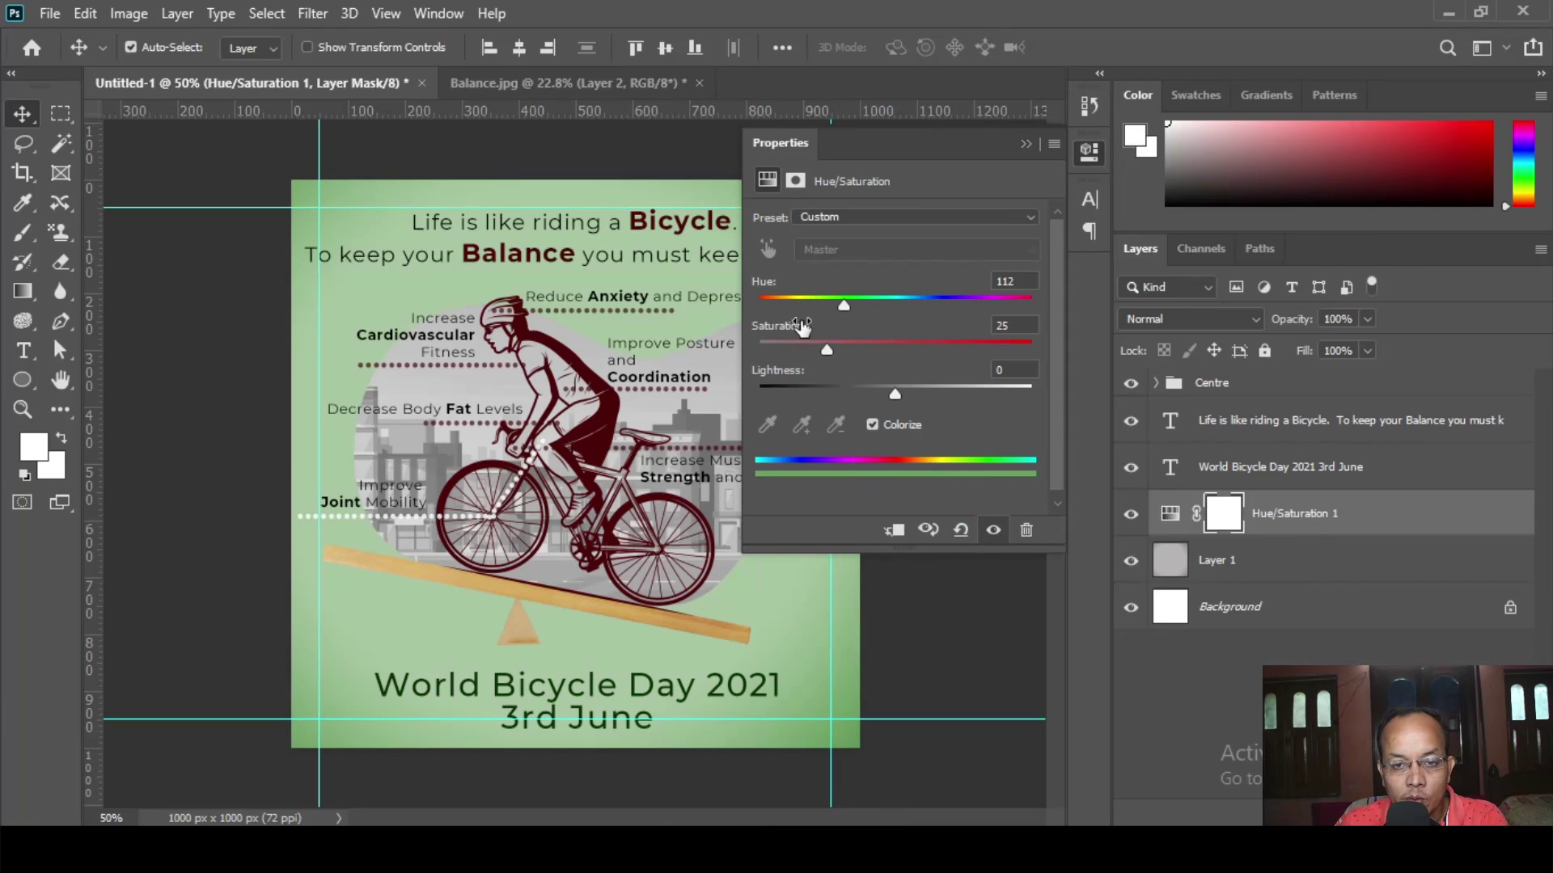
mouse_move(842, 305)
mouse_down()
mouse_move(782, 308)
mouse_move(934, 306)
mouse_move(802, 304)
mouse_move(859, 304)
mouse_up()
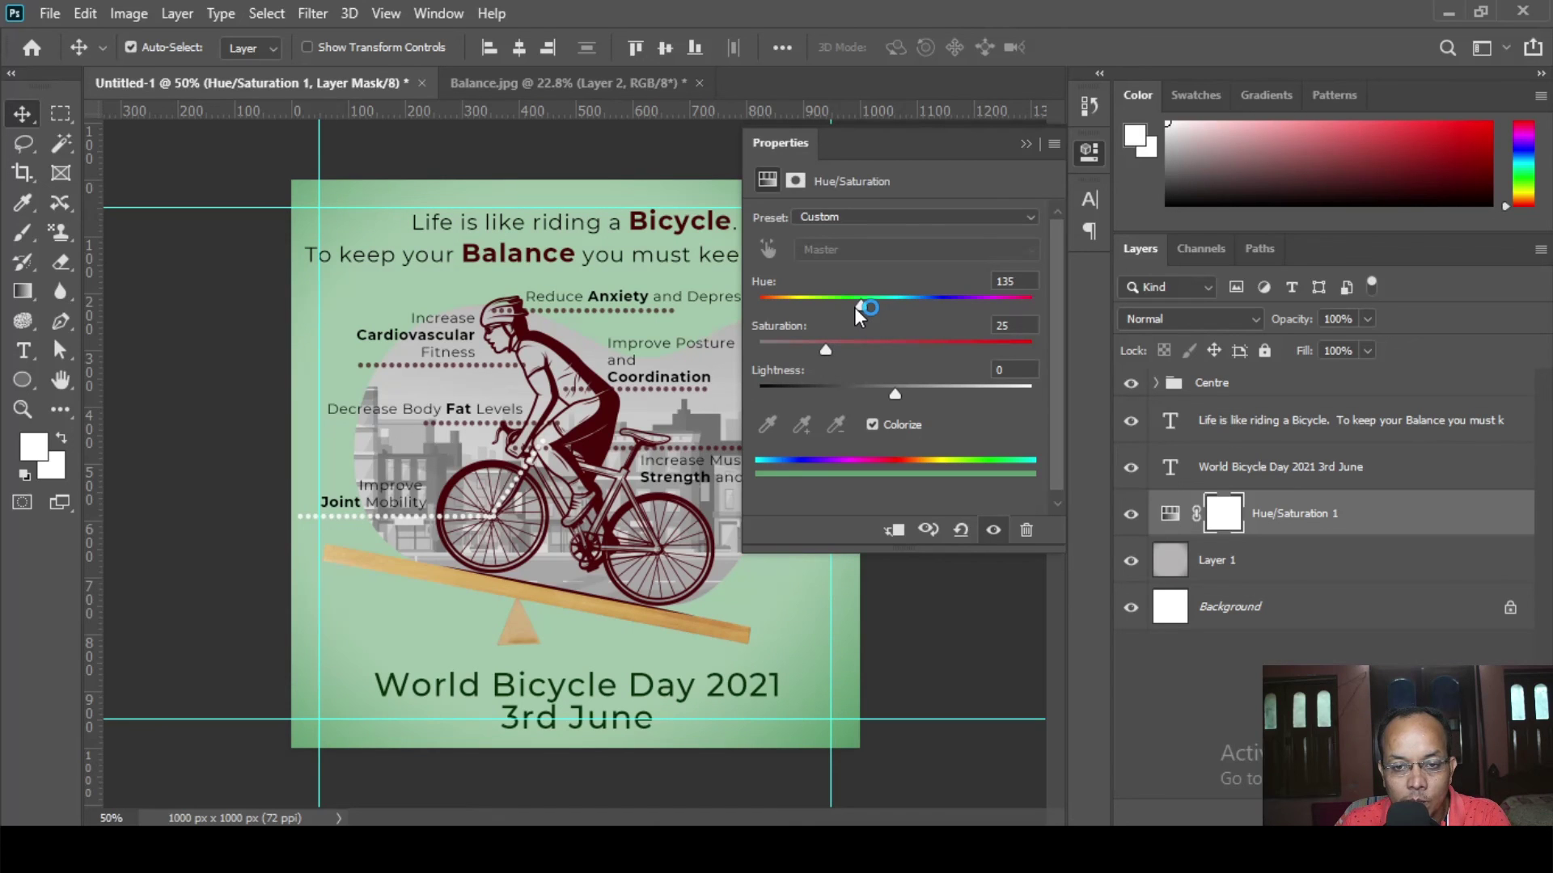
mouse_move(856, 307)
mouse_down()
mouse_move(825, 304)
mouse_move(844, 304)
mouse_up()
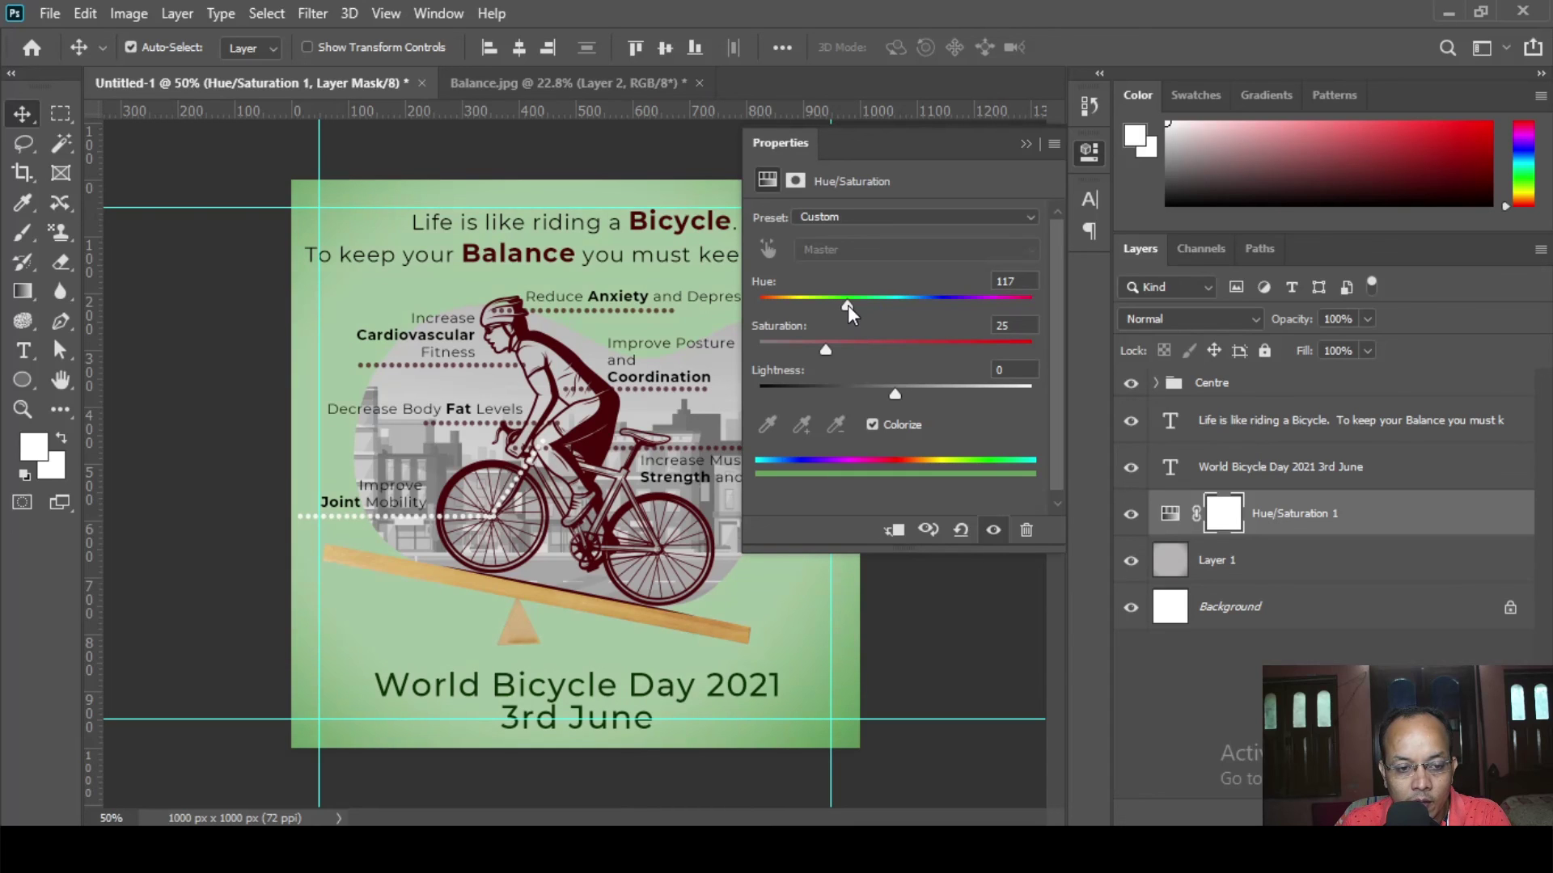
drag(847, 304, 778, 305)
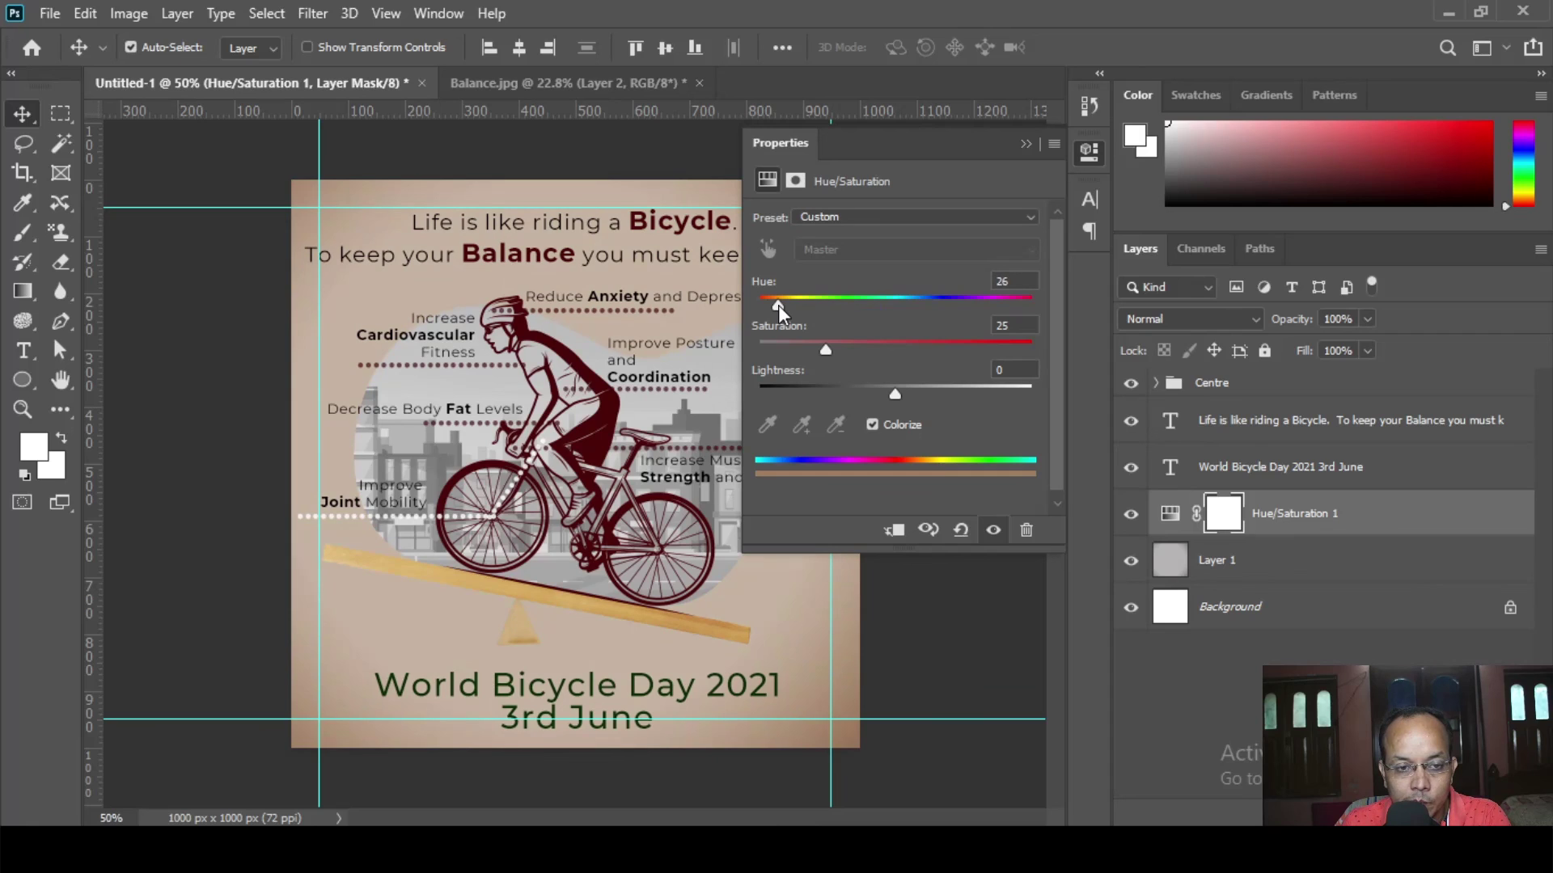
drag(779, 308, 807, 308)
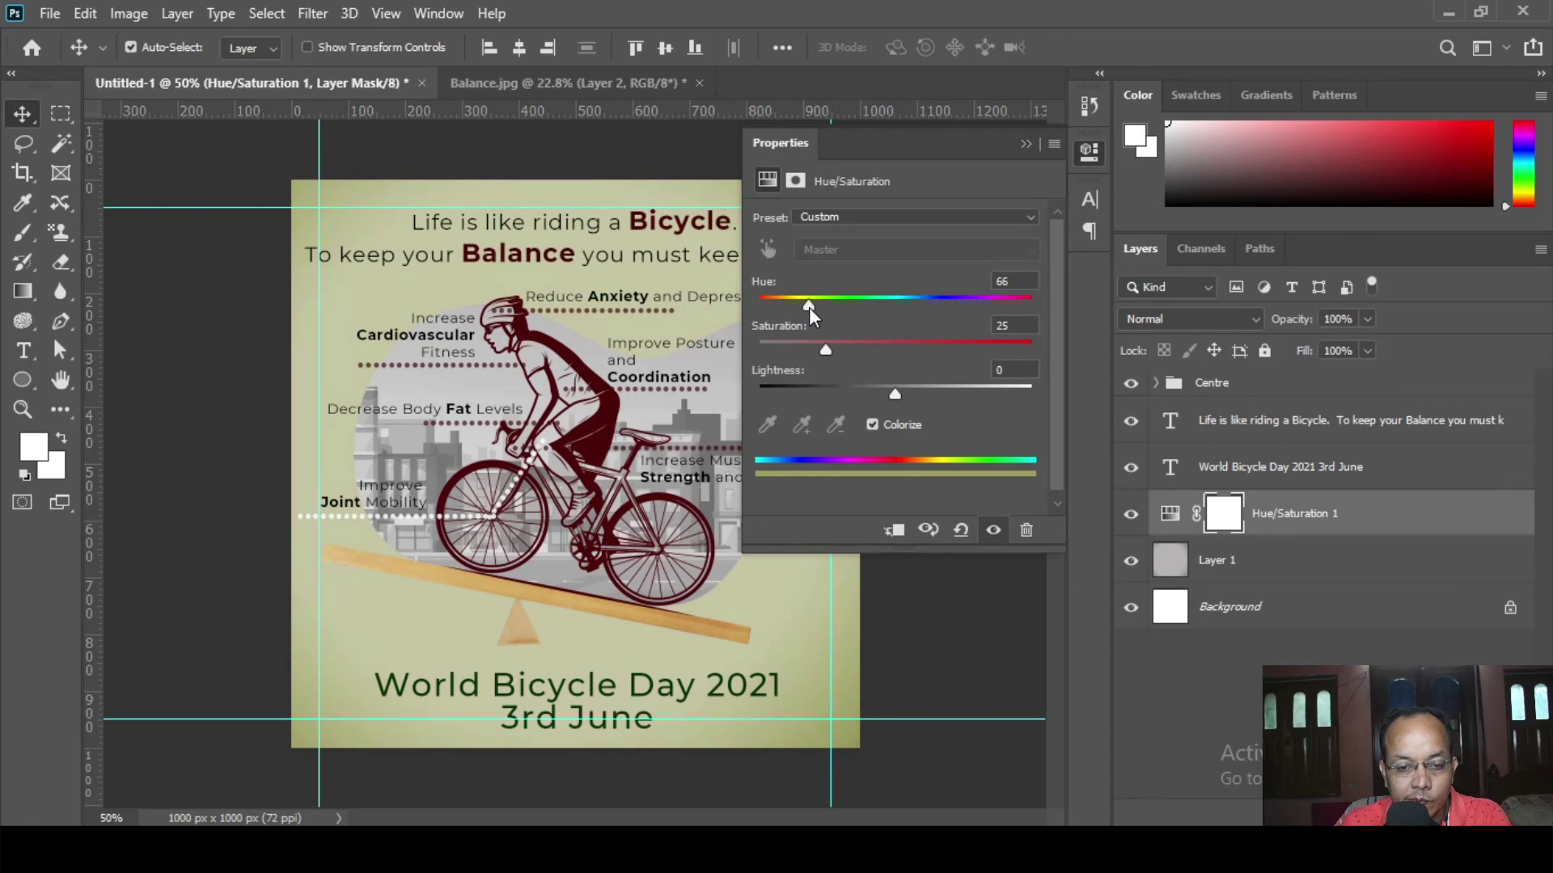
drag(809, 307, 818, 307)
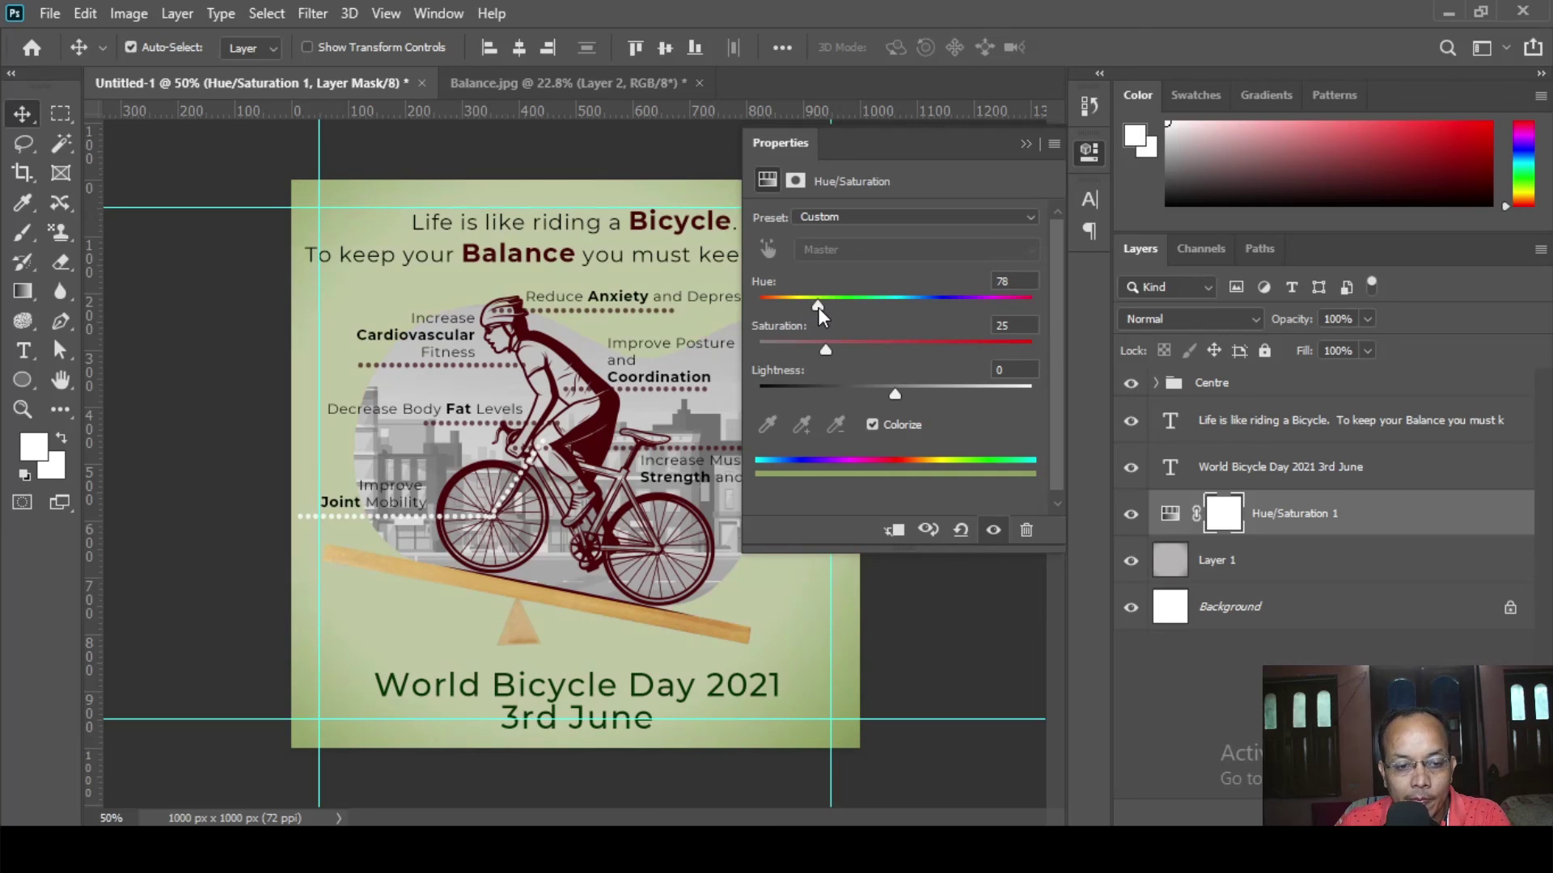
click(1023, 144)
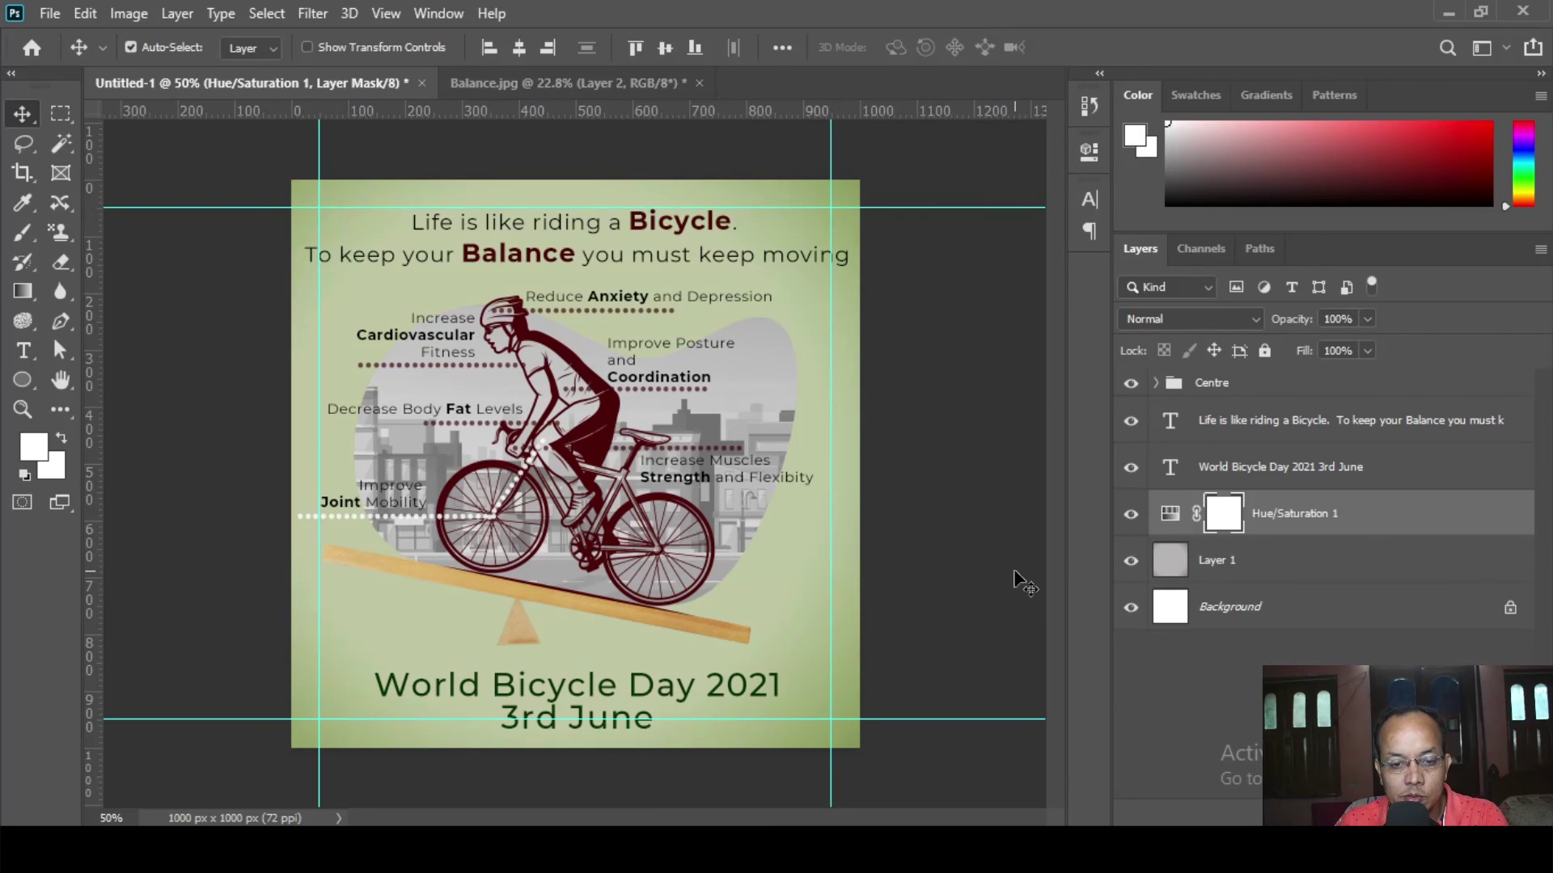
- Add a drop shadow to the wooden seesaw layer, Layer 3, inside the Bicycle group
click(1156, 393)
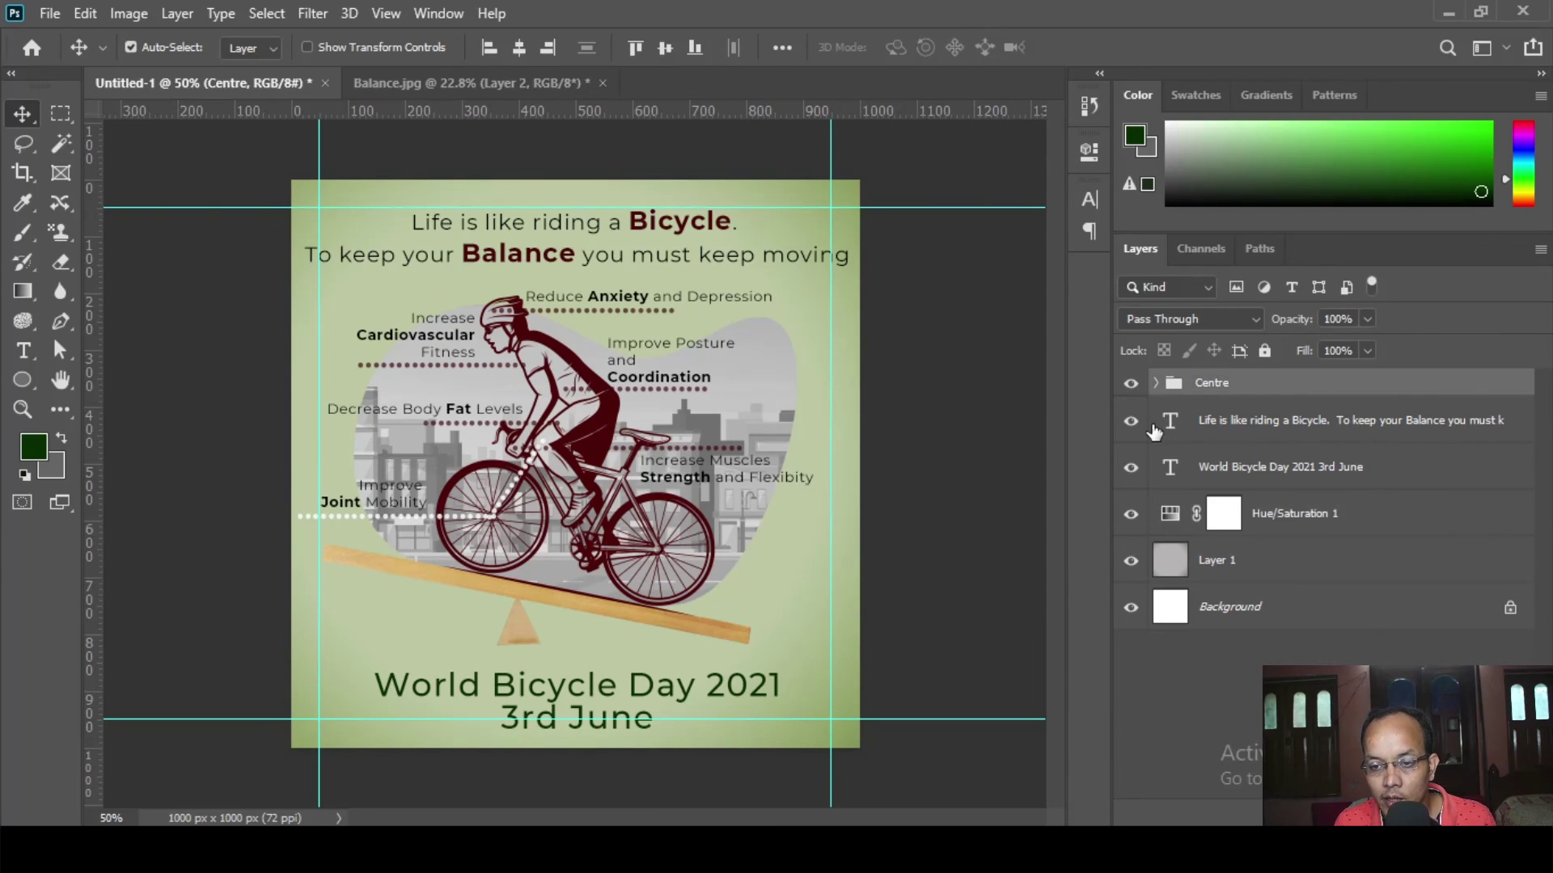
click(1154, 384)
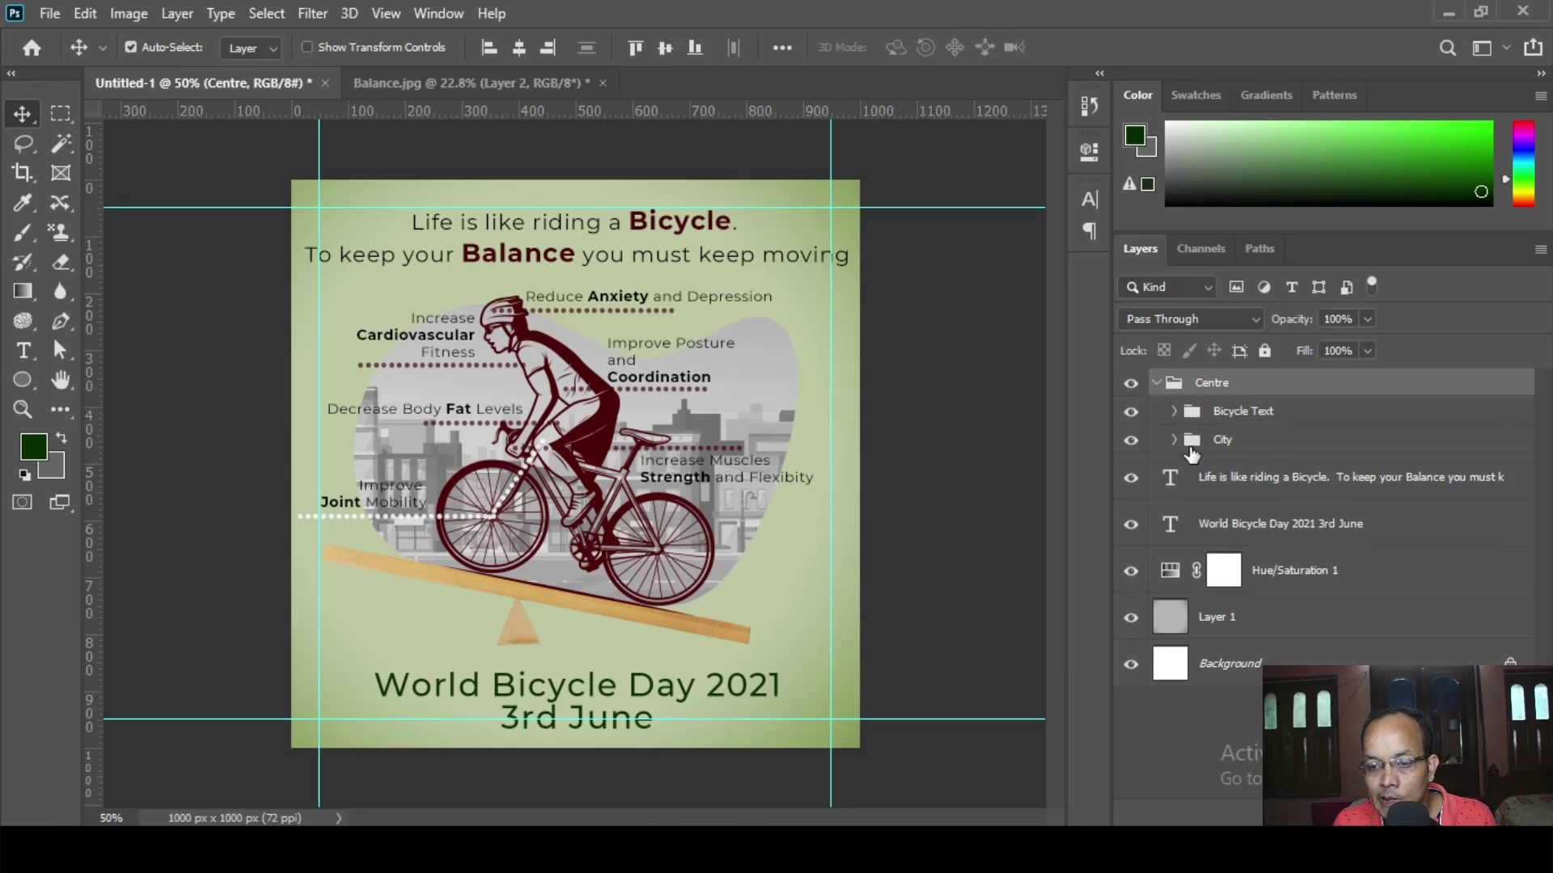
click(1174, 443)
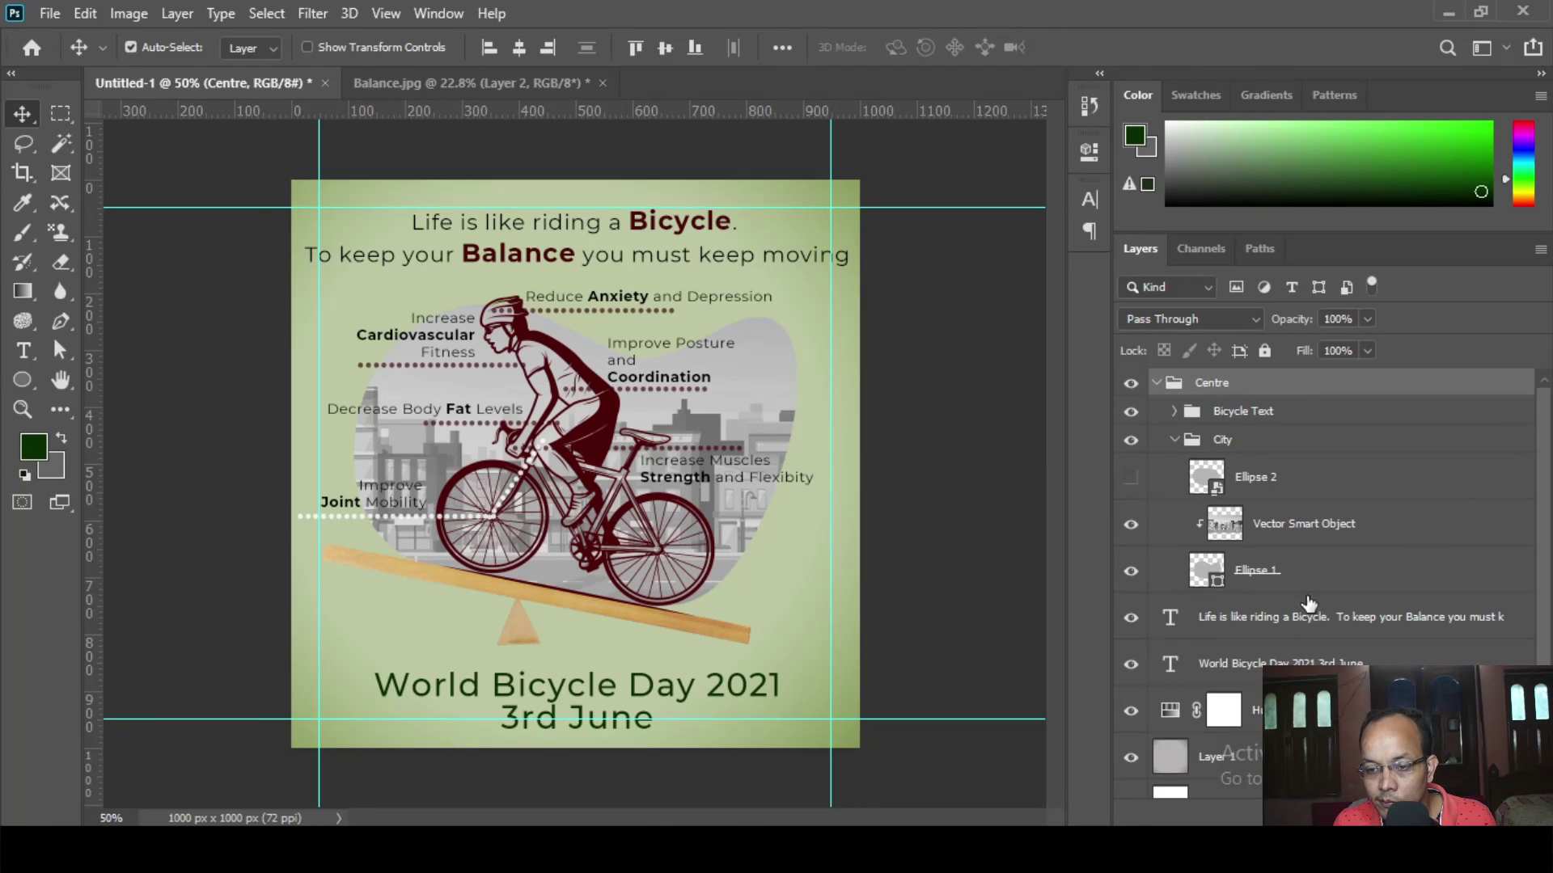
click(597, 615)
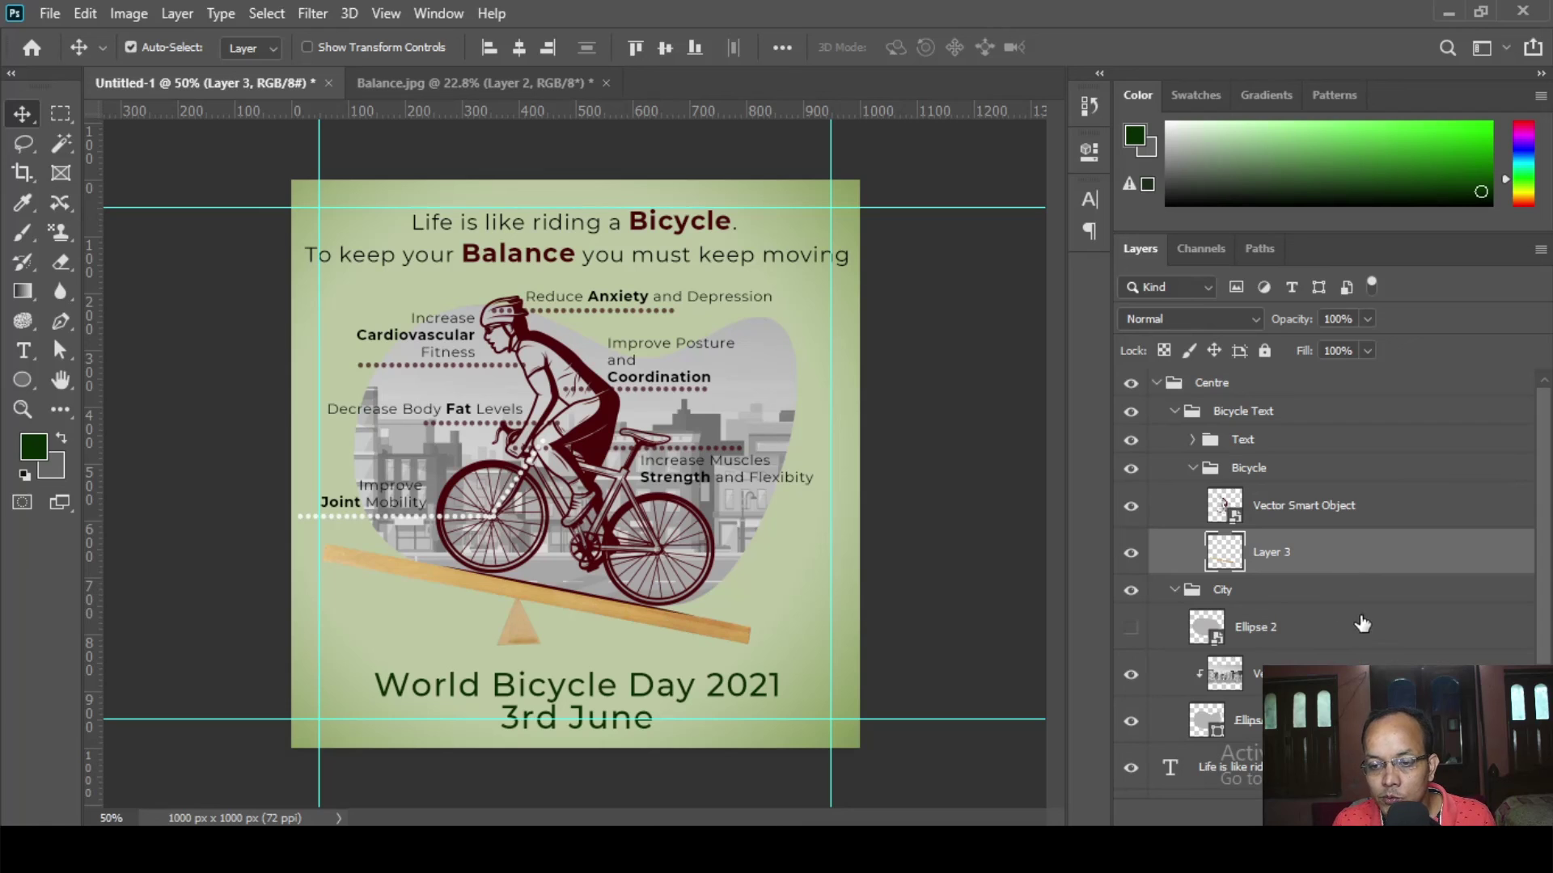
double_click(1106, 553)
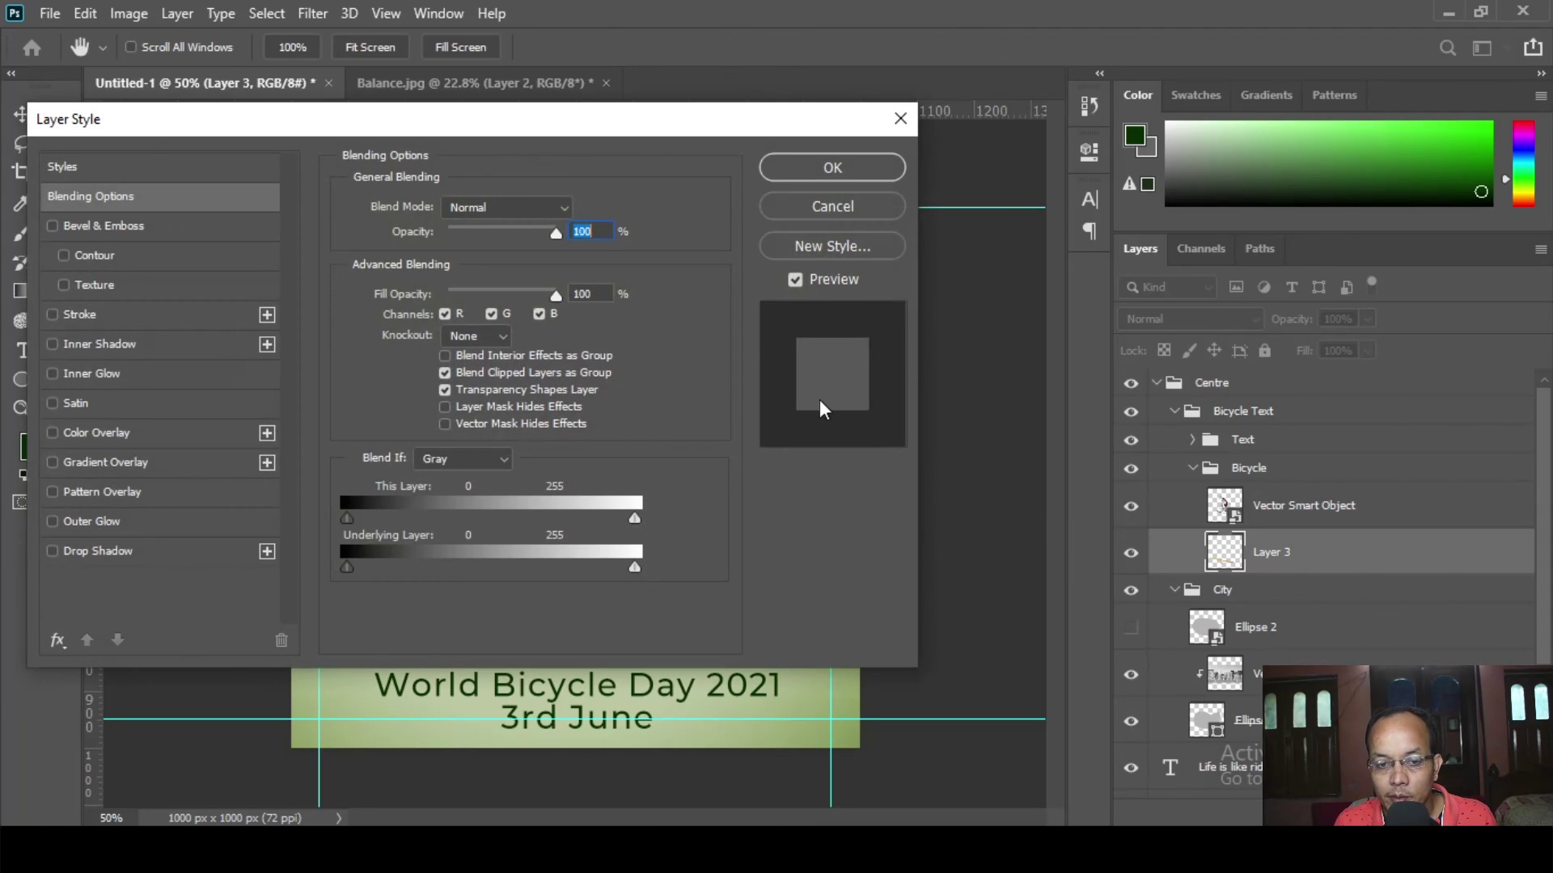
drag(612, 132, 1323, 31)
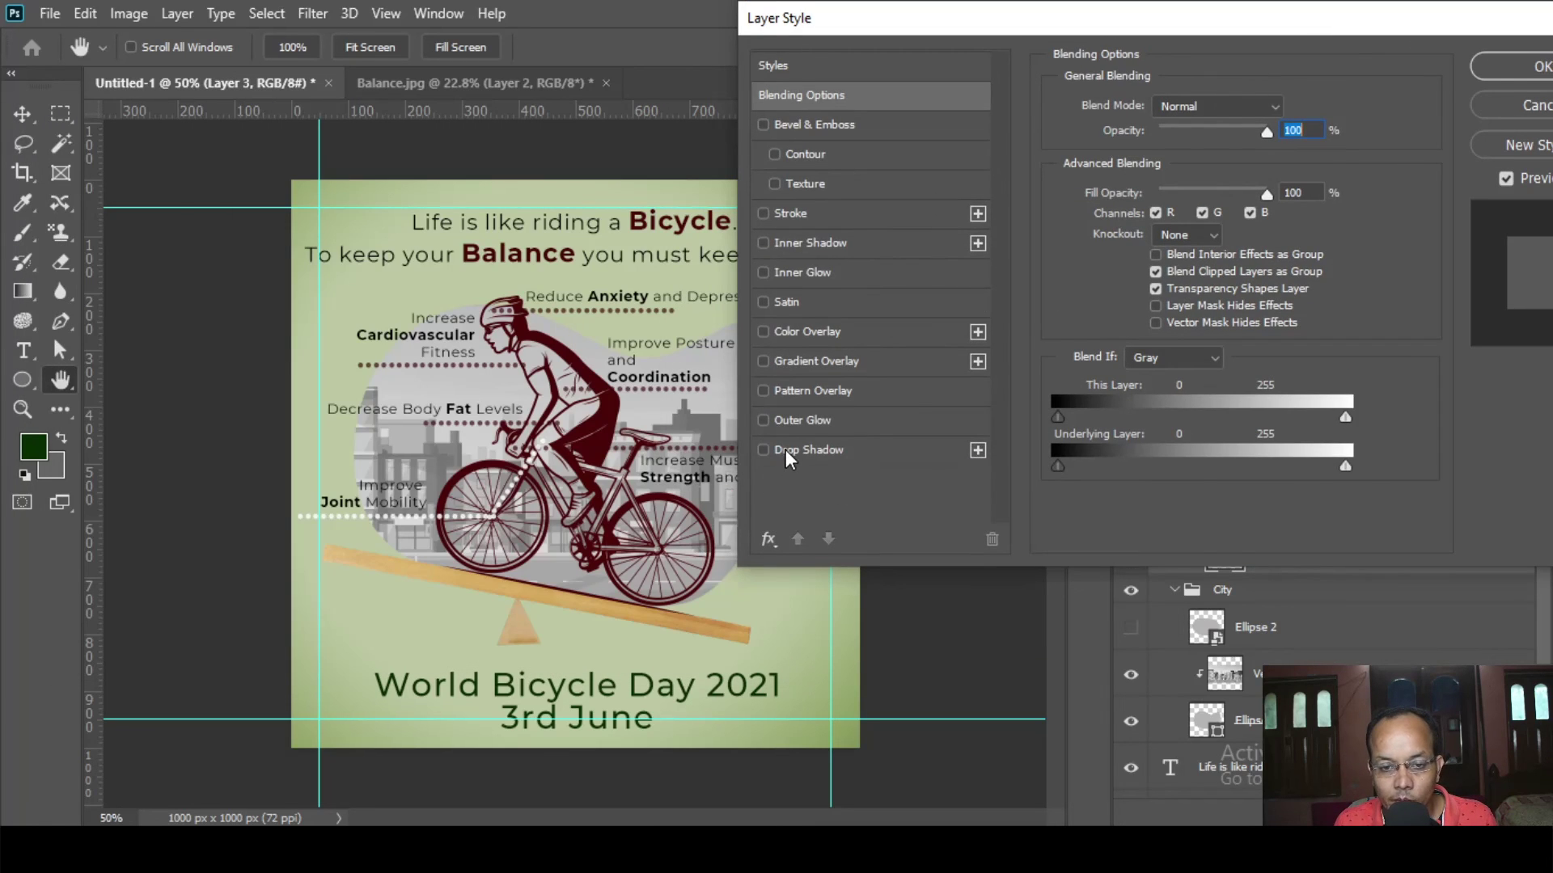
click(785, 450)
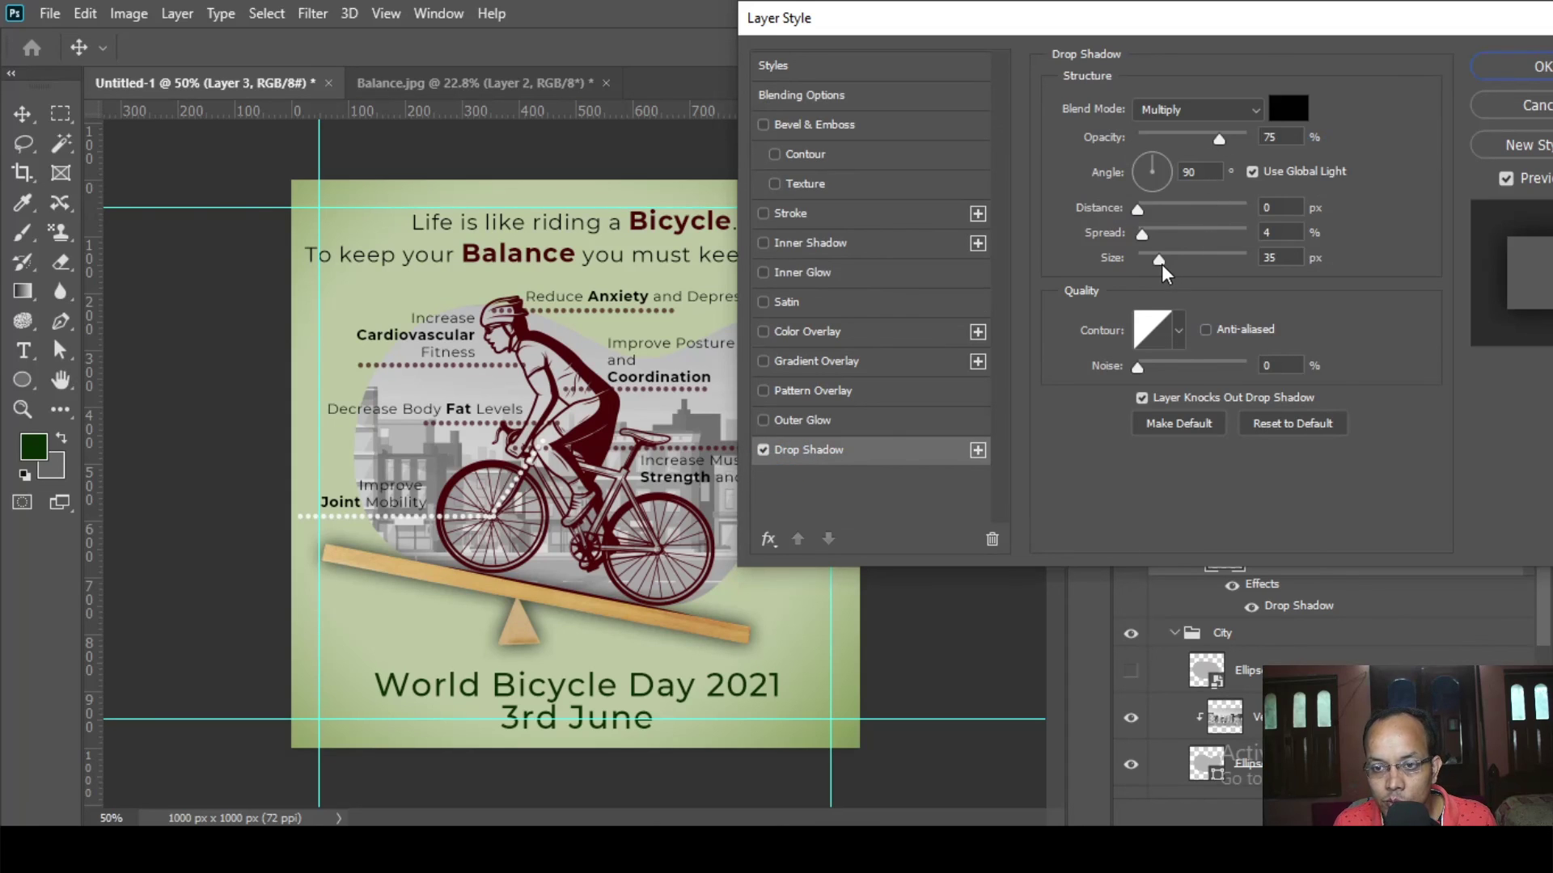
- Set the seesaw's drop shadow to size 21 px, opacity 48% and angle 0°, apply it, and collapse the Centre group
drag(1158, 263, 1155, 262)
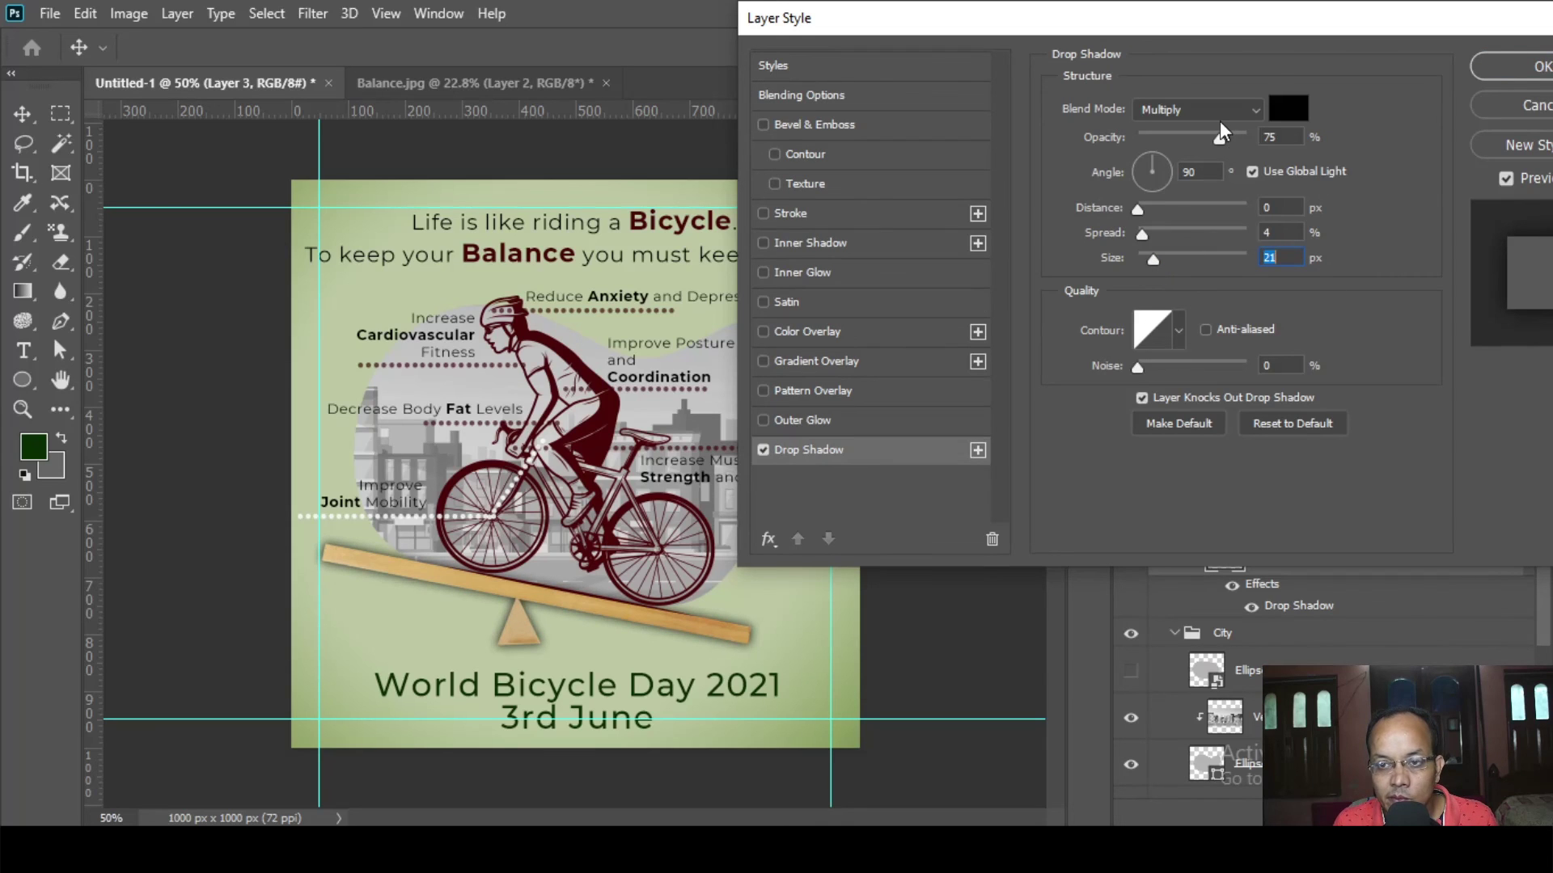
drag(1216, 135, 1200, 136)
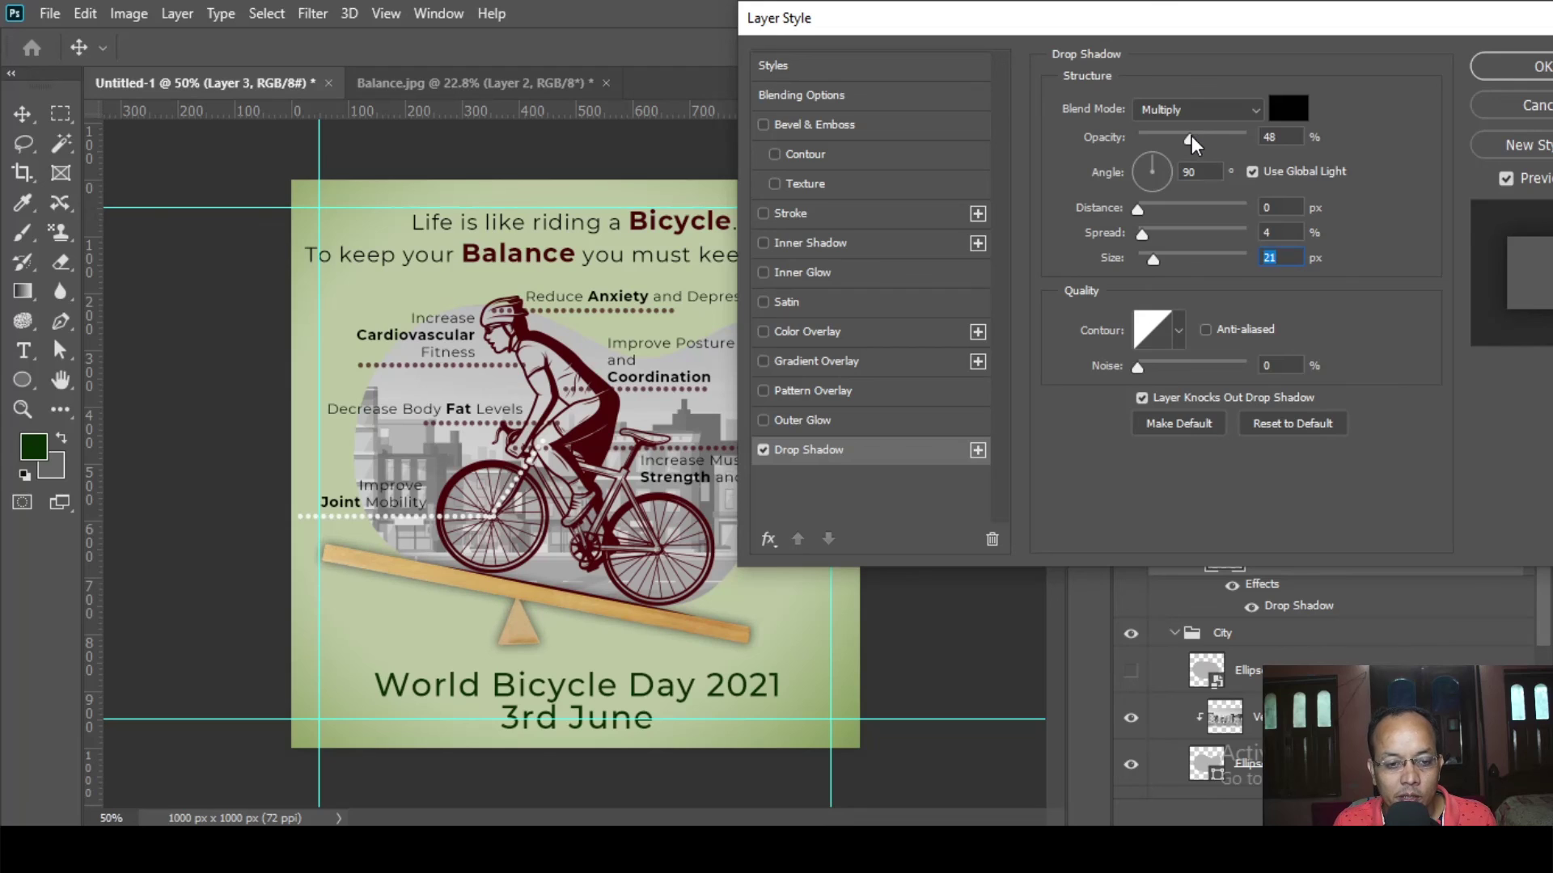
click(1189, 137)
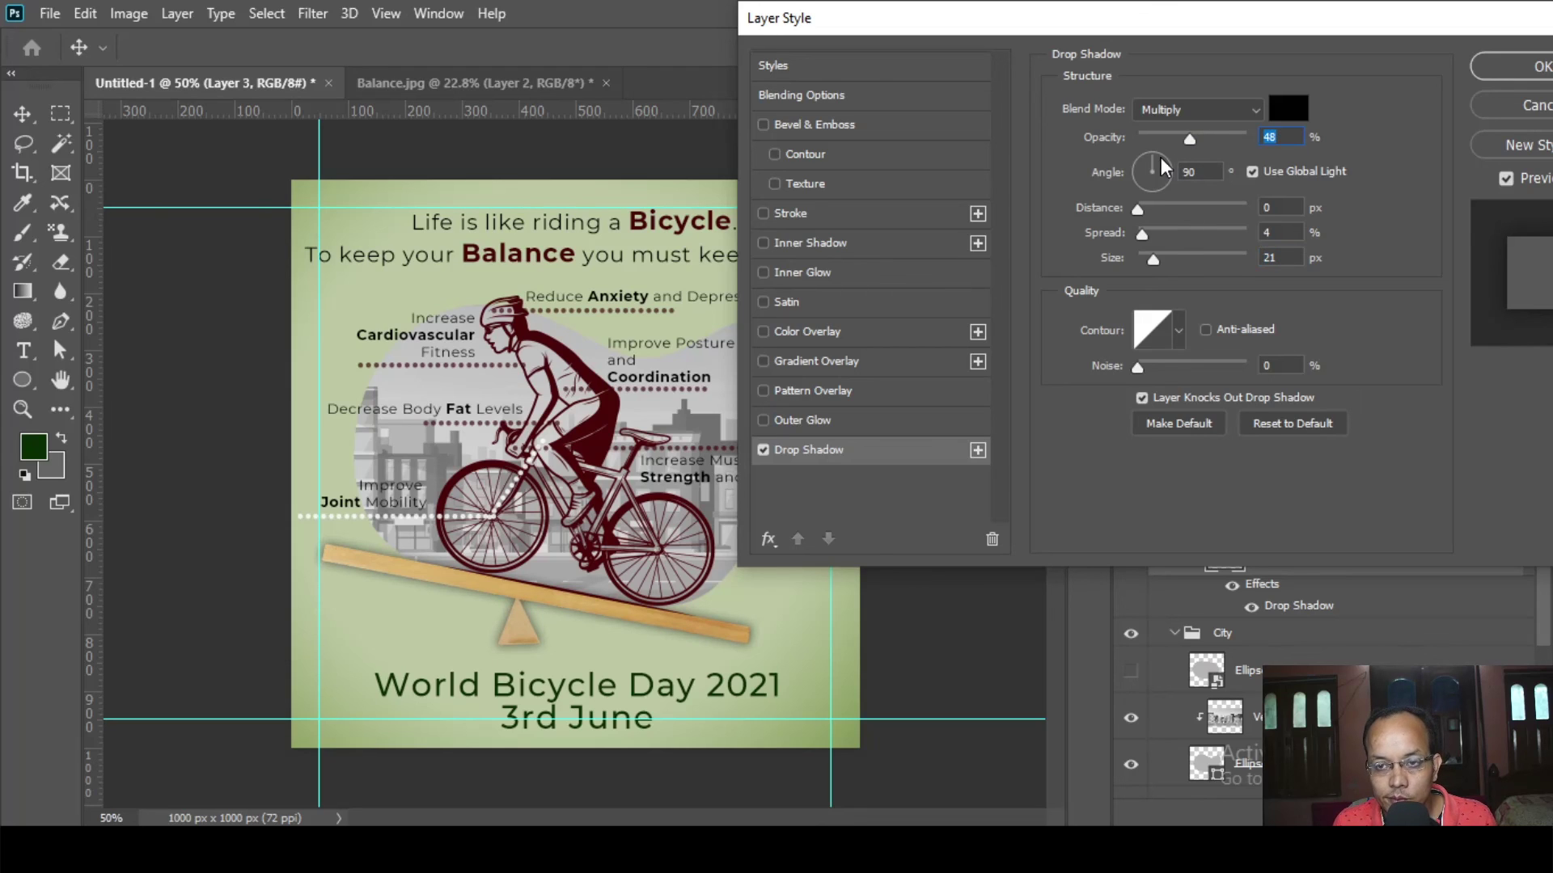
click(1175, 172)
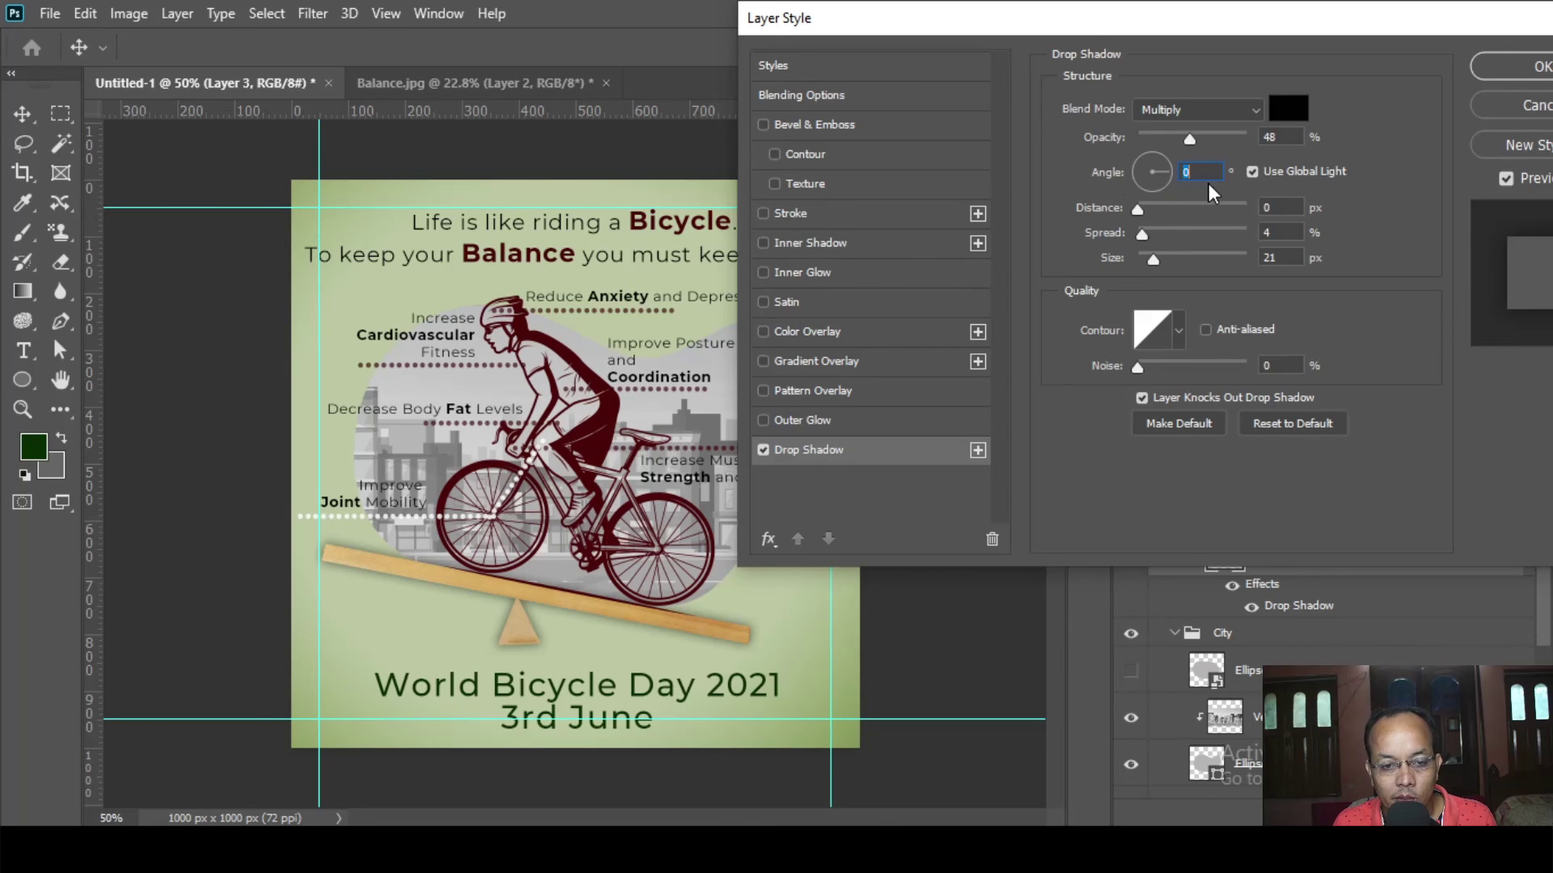
click(1528, 67)
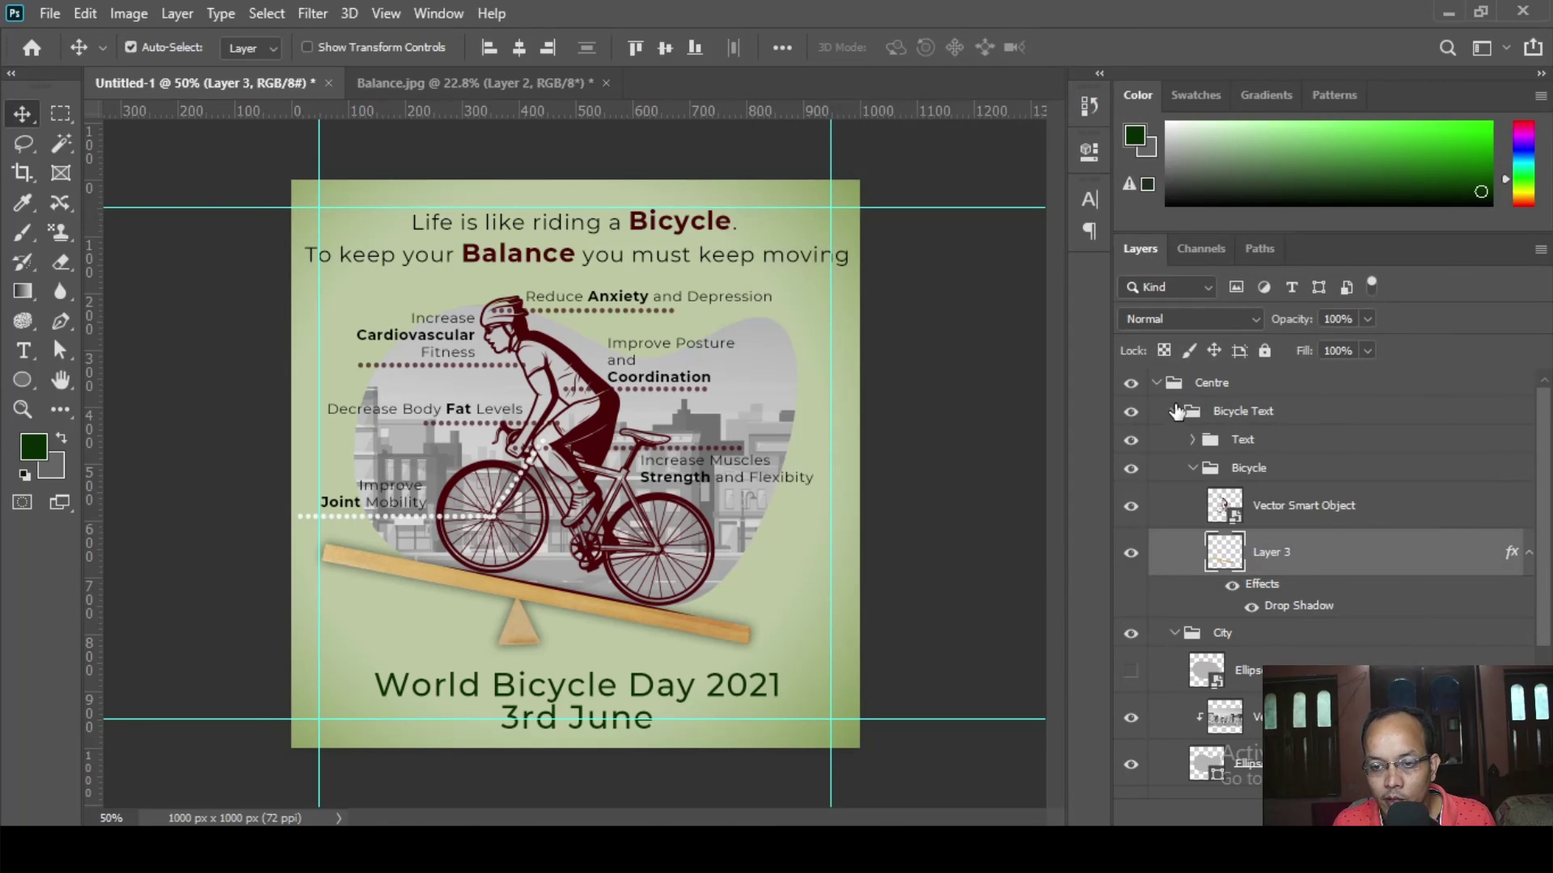
click(1175, 411)
click(1157, 385)
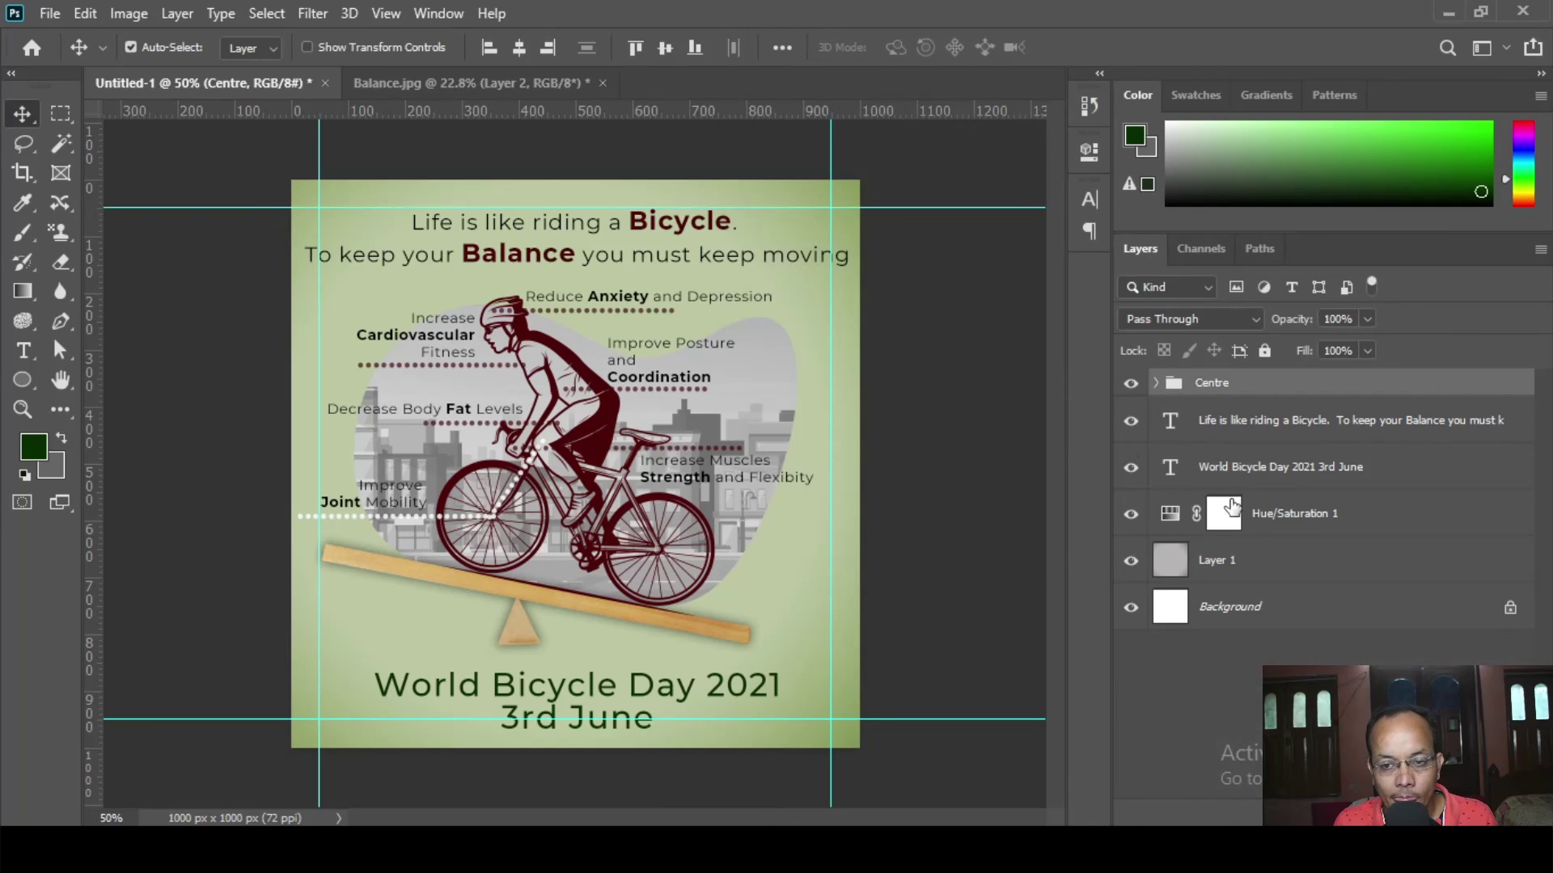
- Reopen the Hue/Saturation adjustment, try other background tints, and set the hue to 50 for a warm beige
double_click(1170, 518)
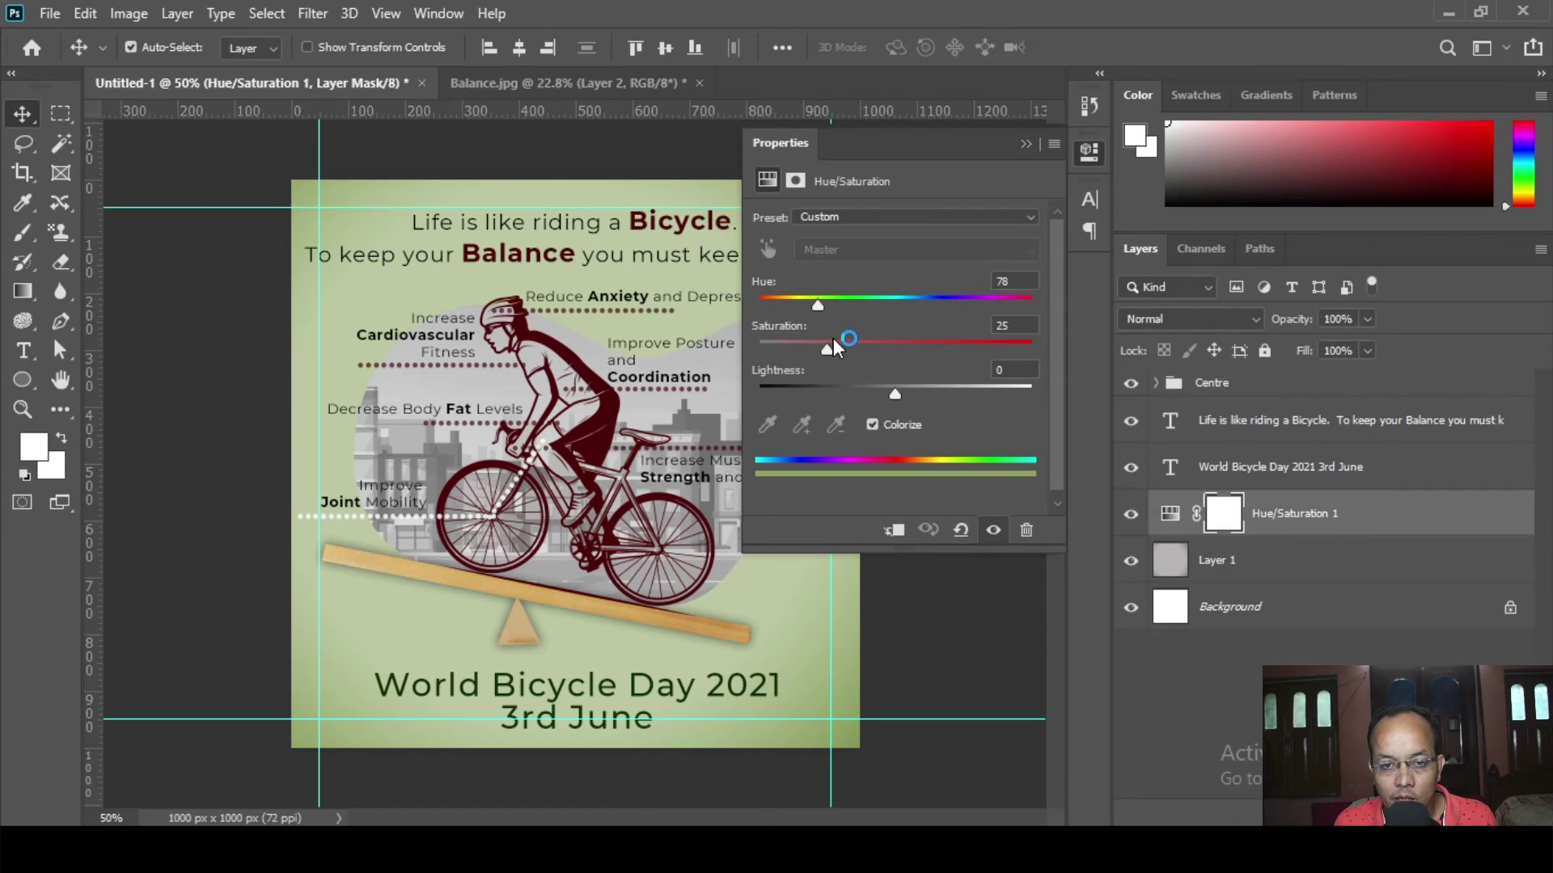
click(818, 304)
drag(841, 304, 951, 302)
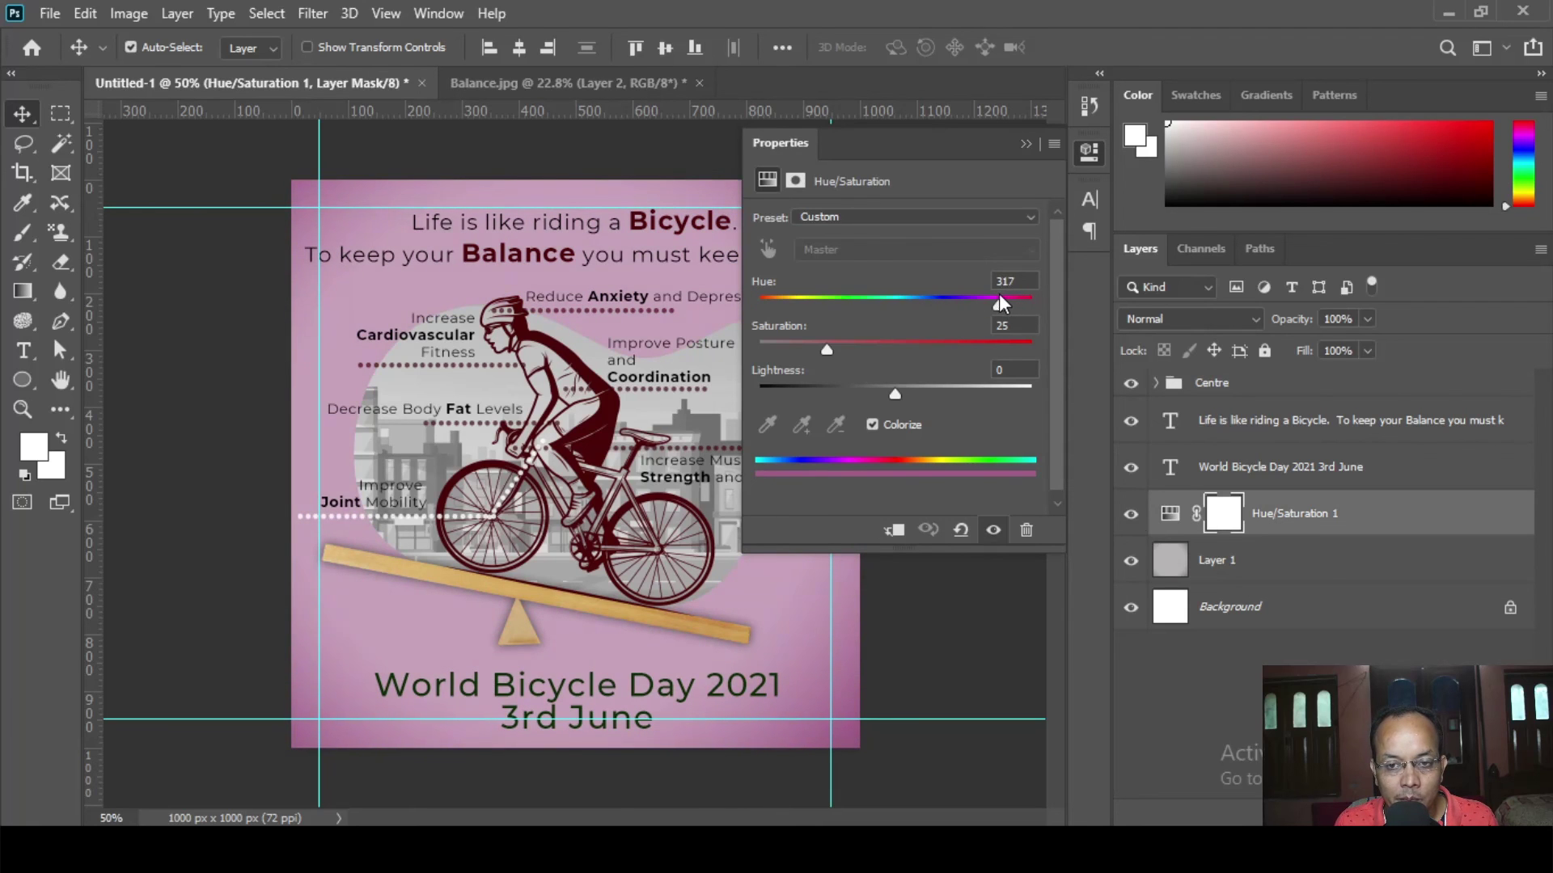
drag(948, 300, 796, 304)
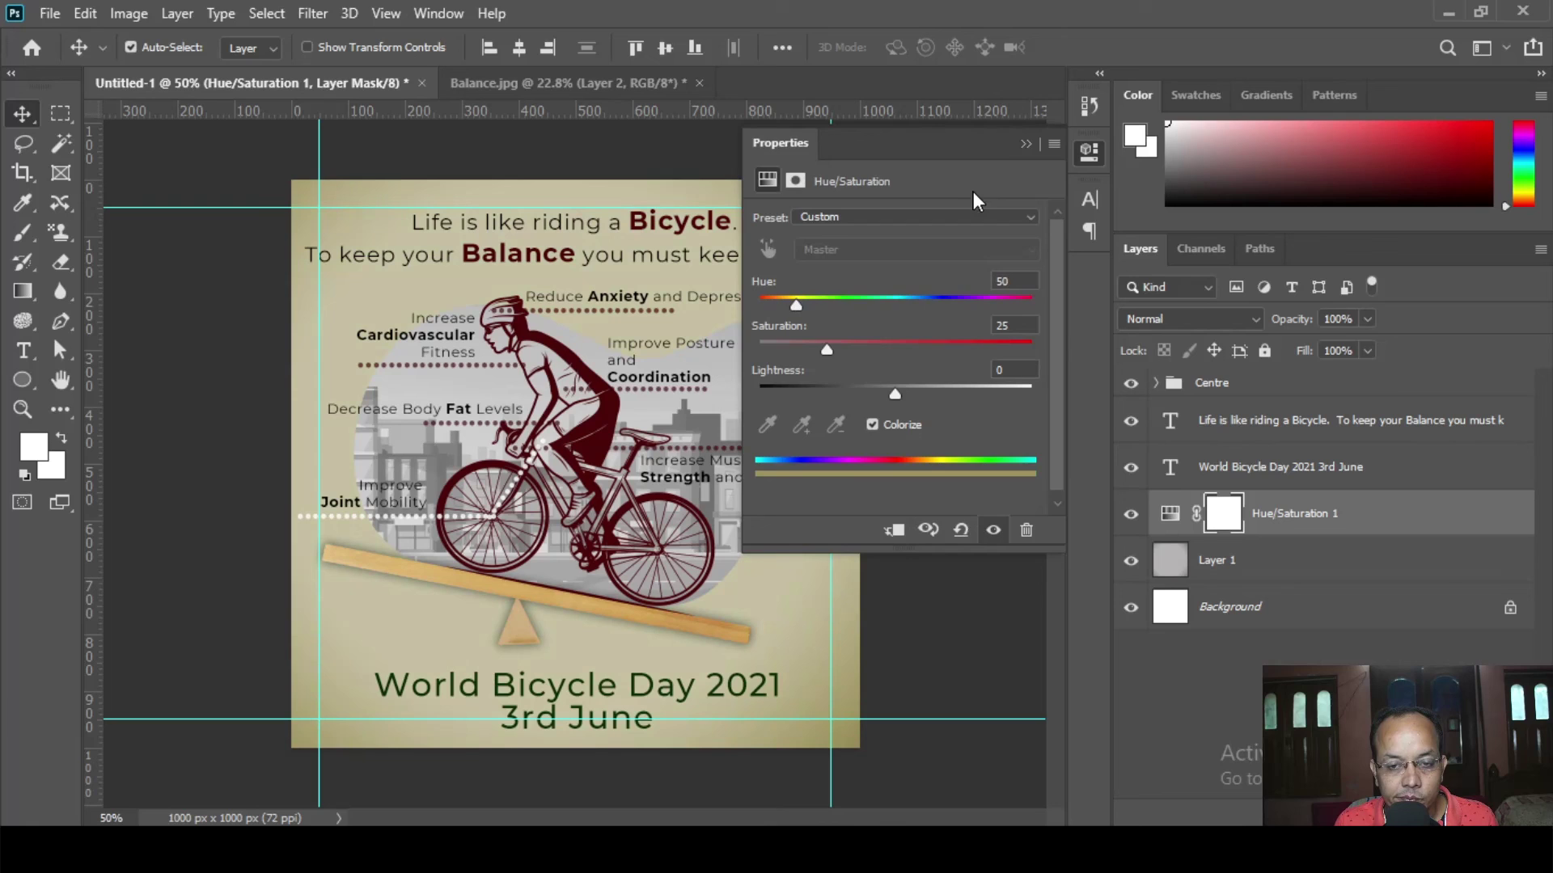
click(1025, 146)
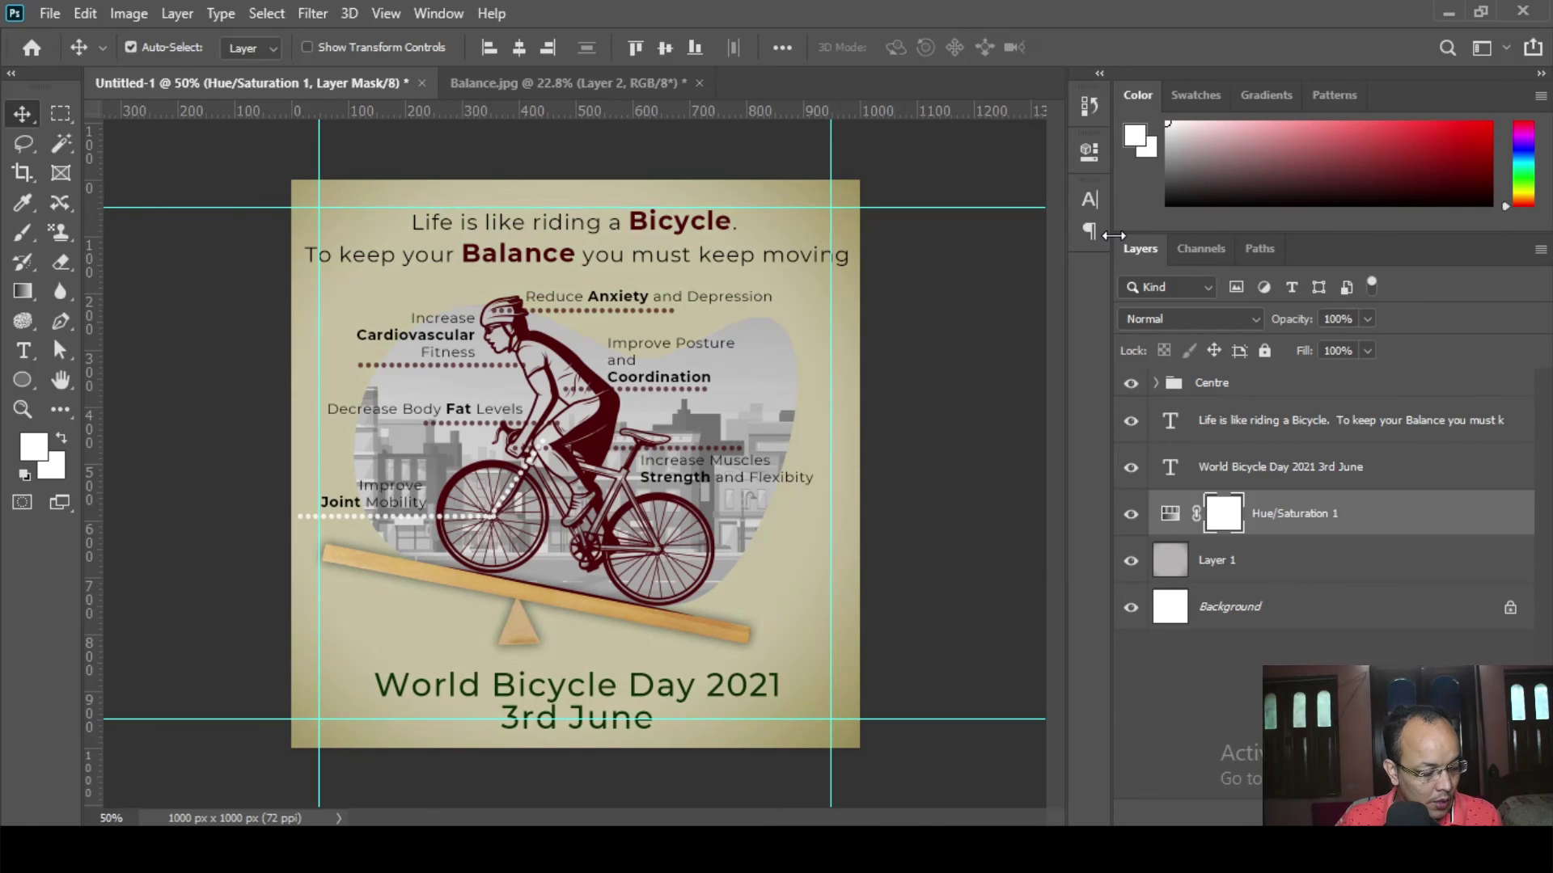
- Preview the poster enlarged in full-screen mode with the interface panels hidden
key(Tab)
key(f)
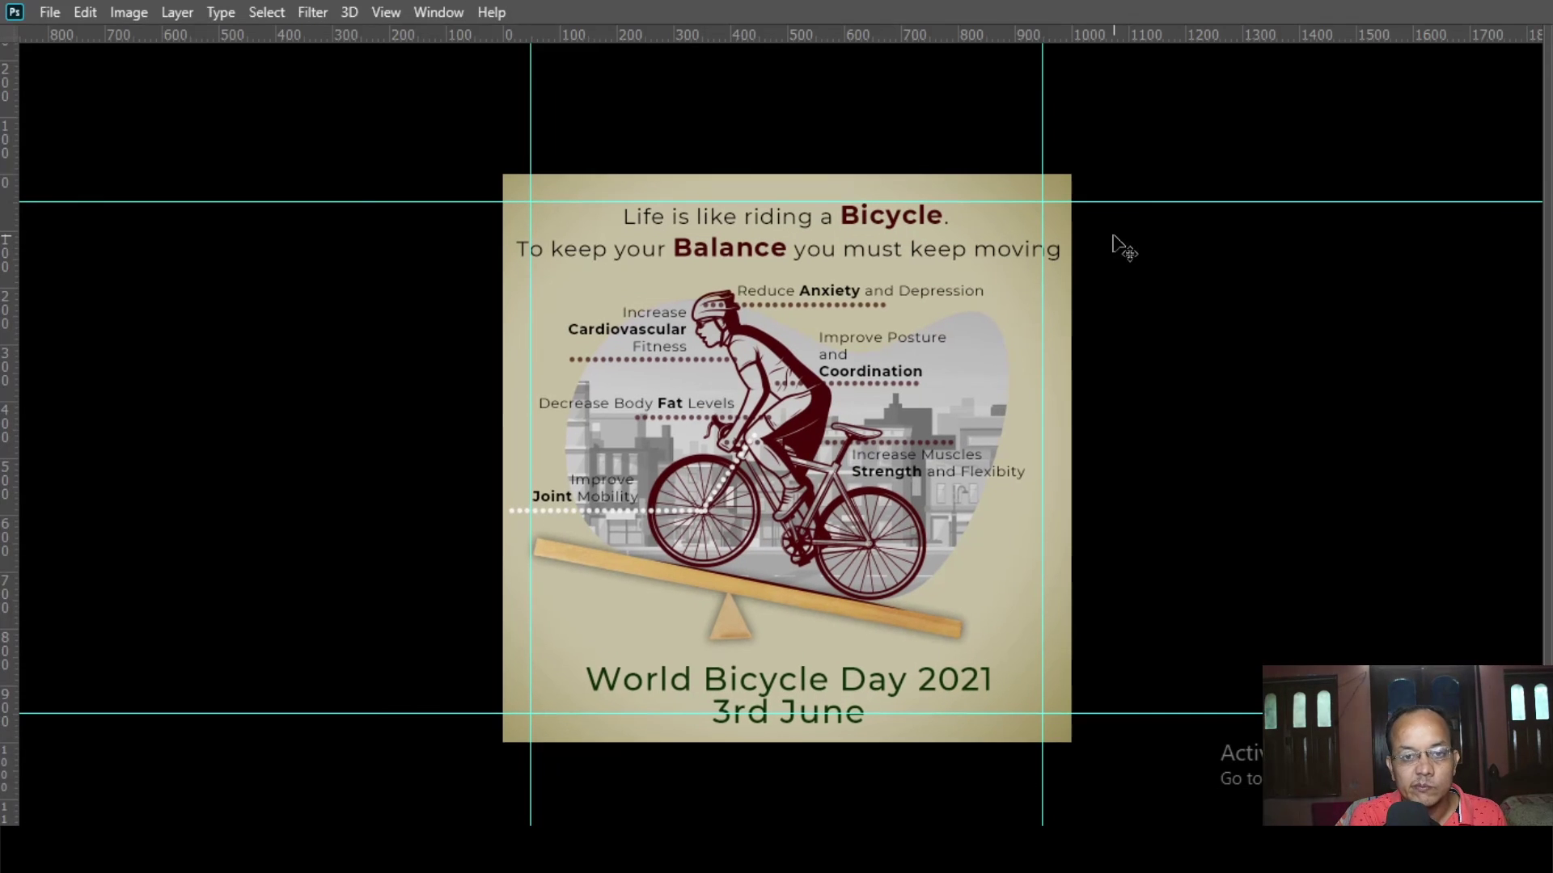
key(Tab)
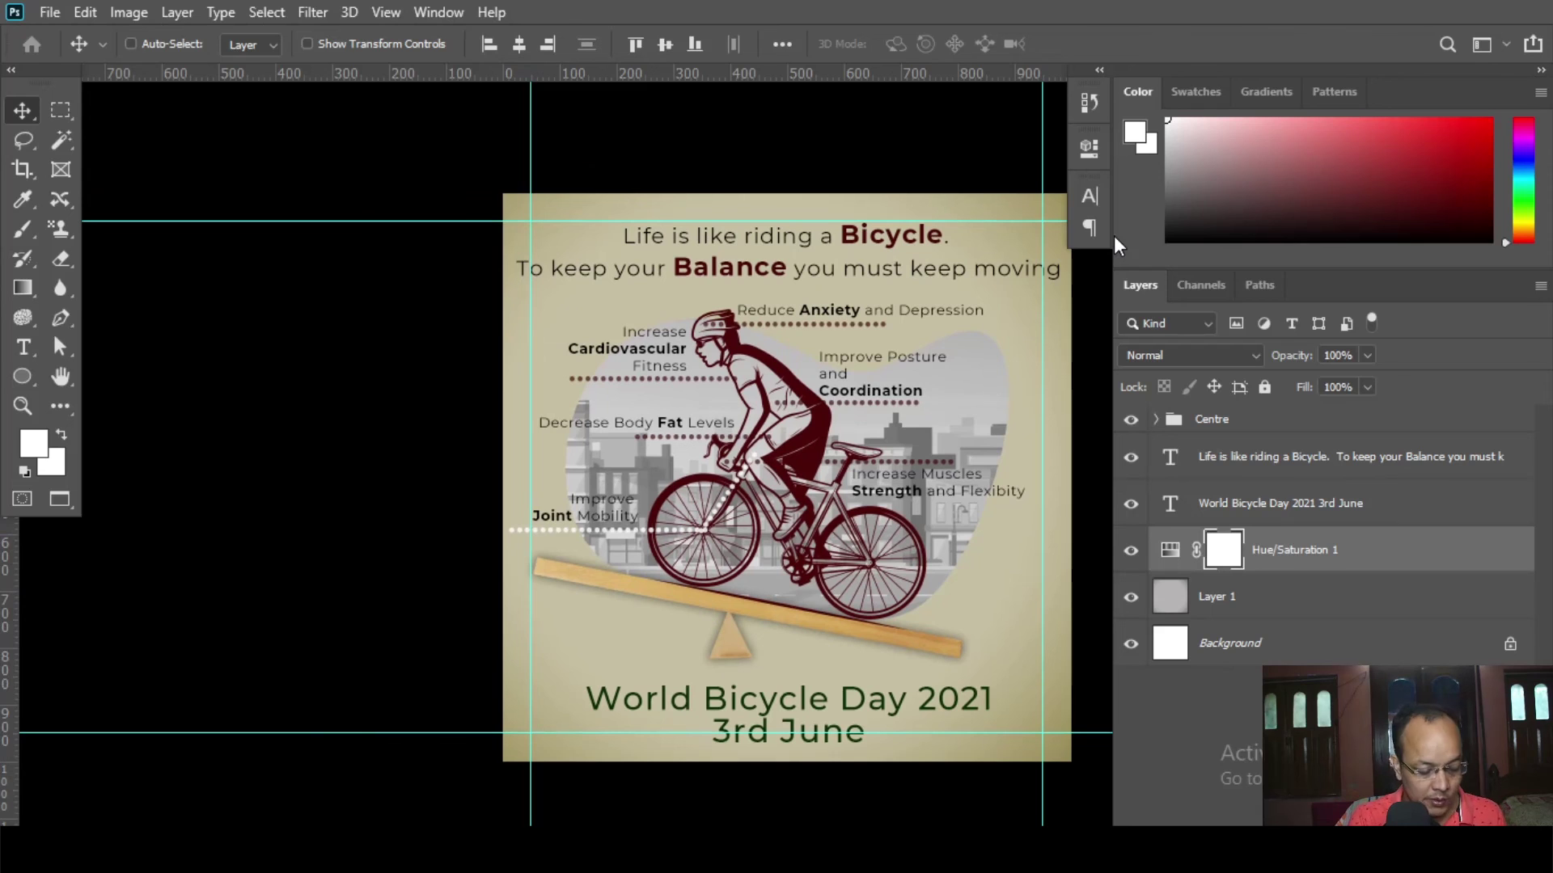
key(ctrl+plus)
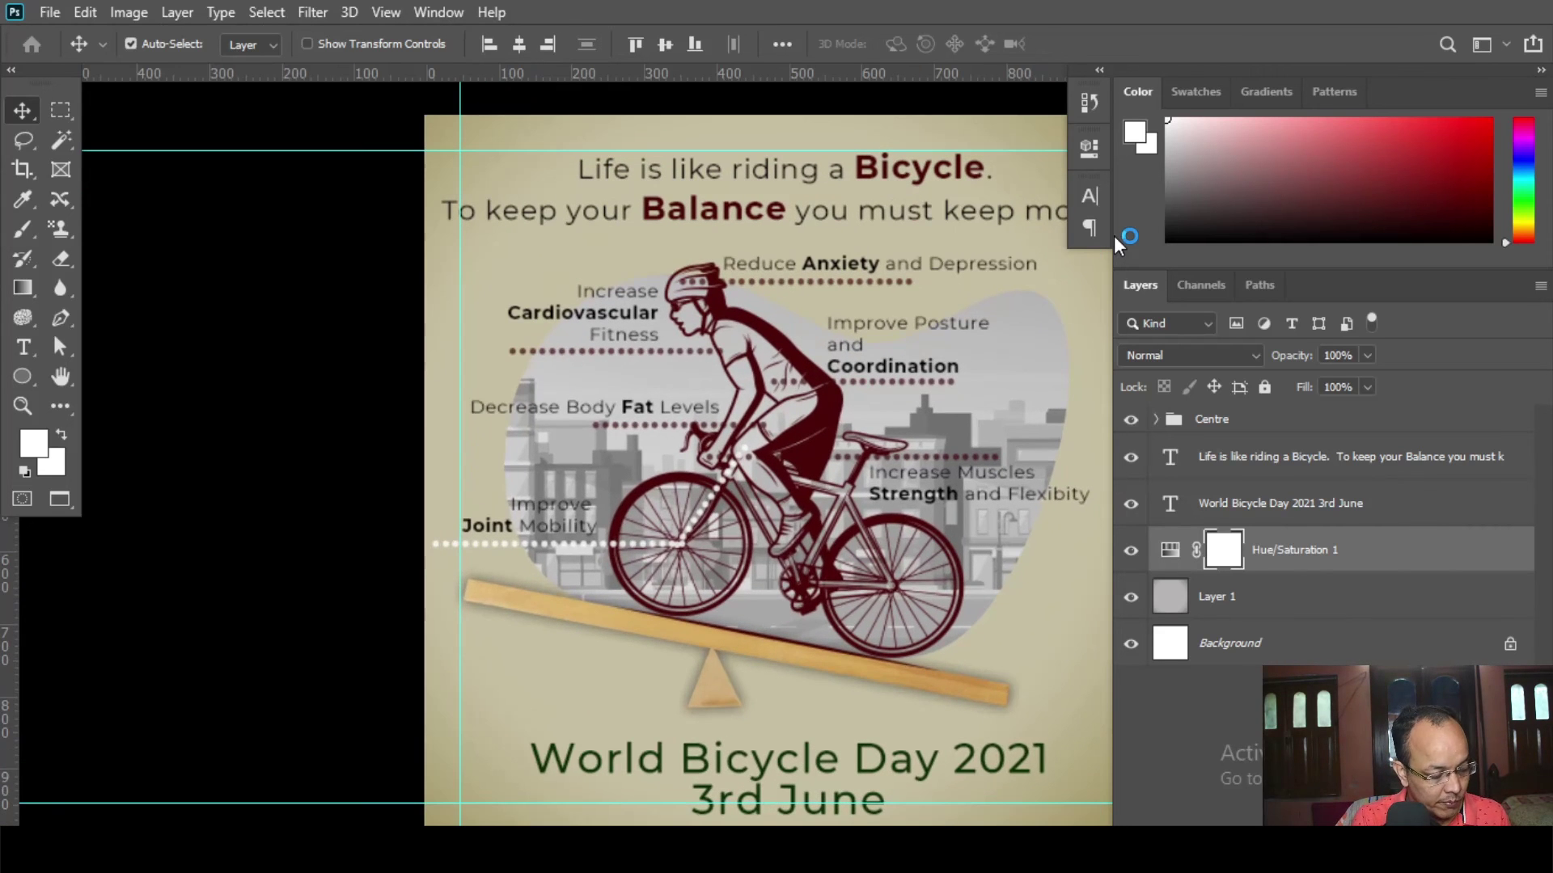
key(f)
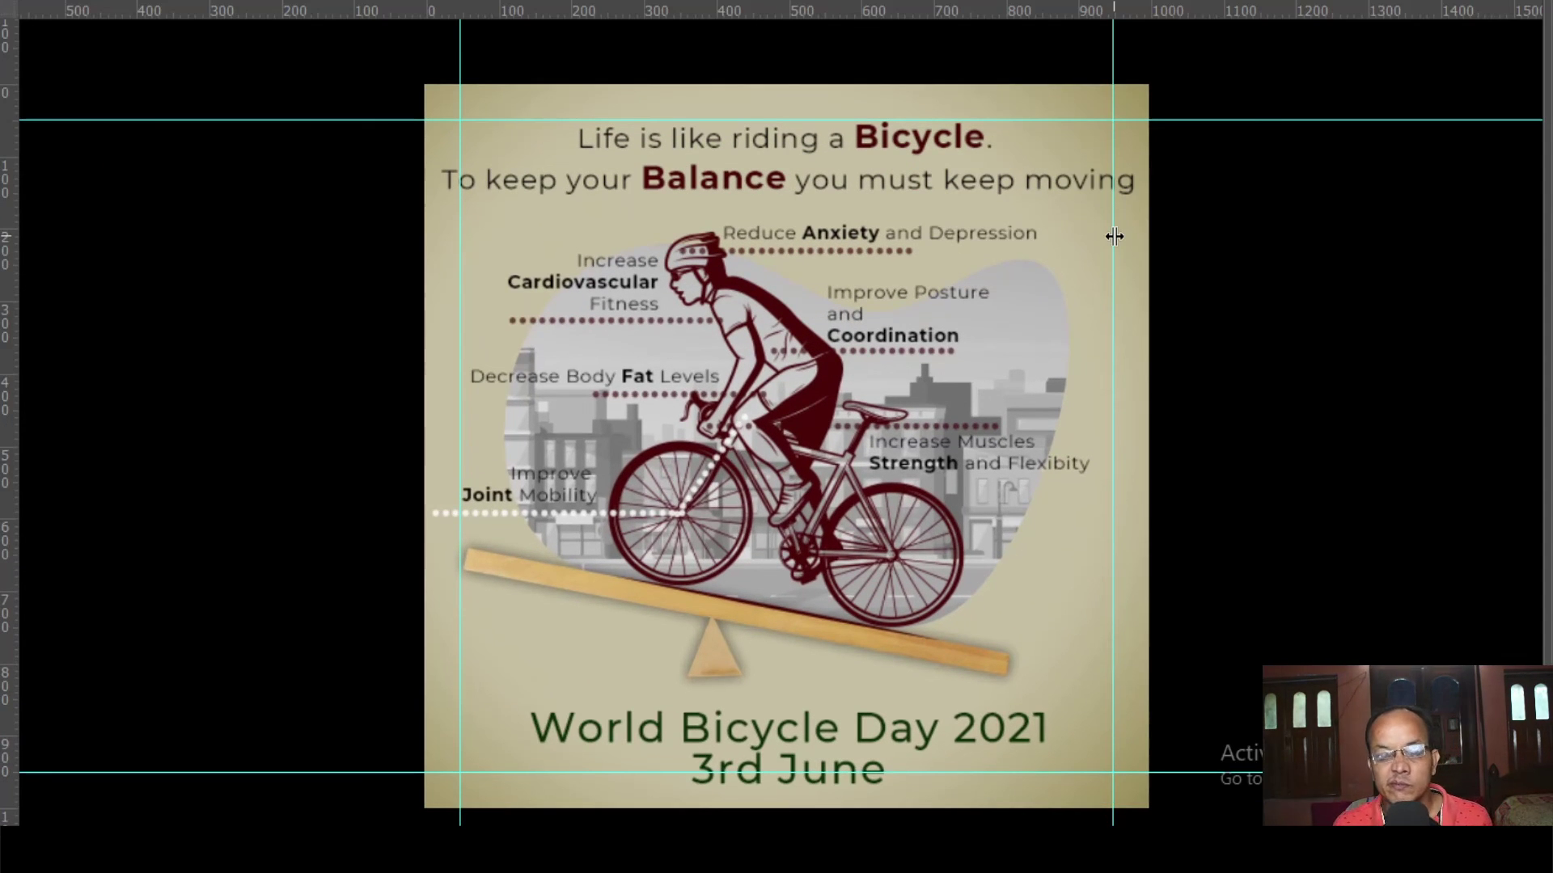